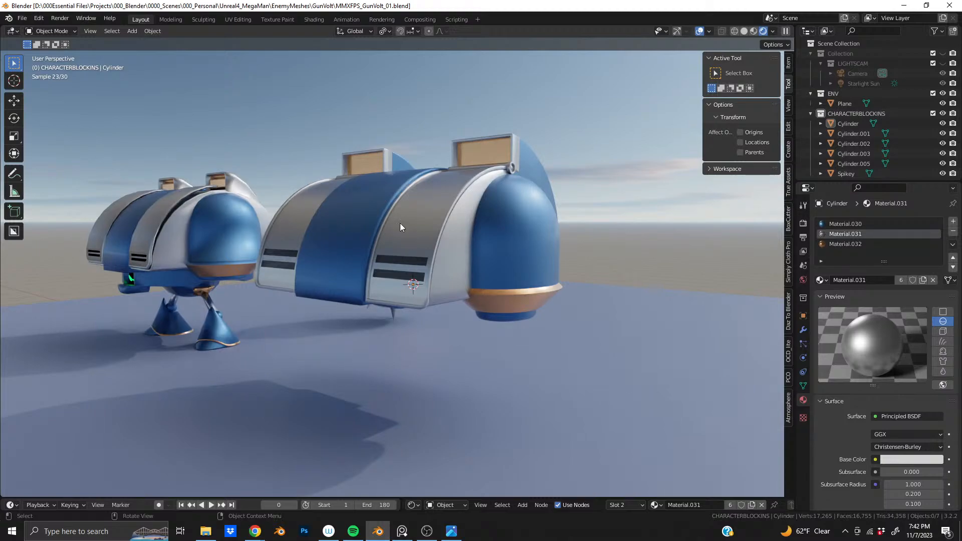
Examine the sprite screenshot and the illustrated artwork of the robot on the reference board for its body design
{"action": "middle_click_drag", "start_coordinate": [367, 210], "coordinate": [390, 303]}
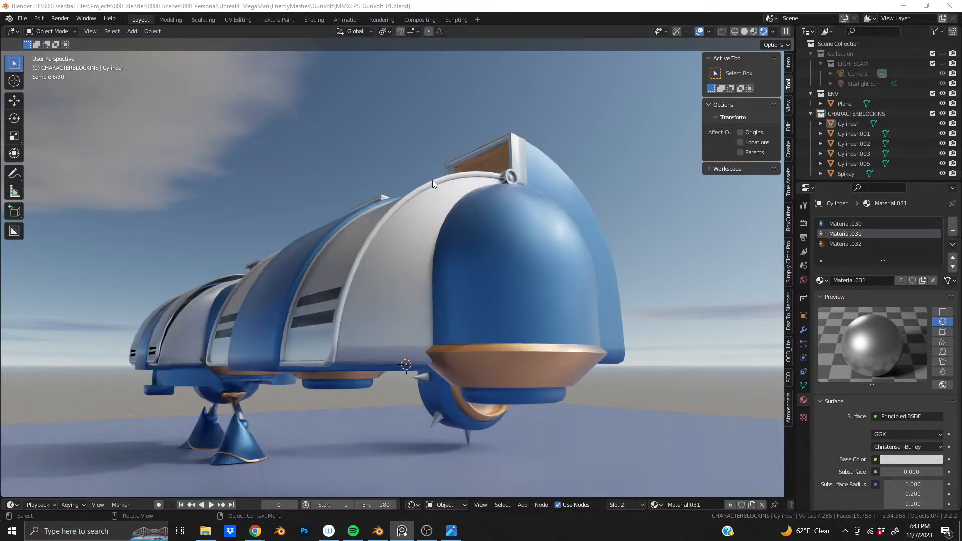
{"action": "right_click_drag", "start_coordinate": [233, 0], "coordinate": [311, 139]}
{"action": "scroll", "coordinate": [432, 265], "scroll_direction": "up", "scroll_amount": 5}
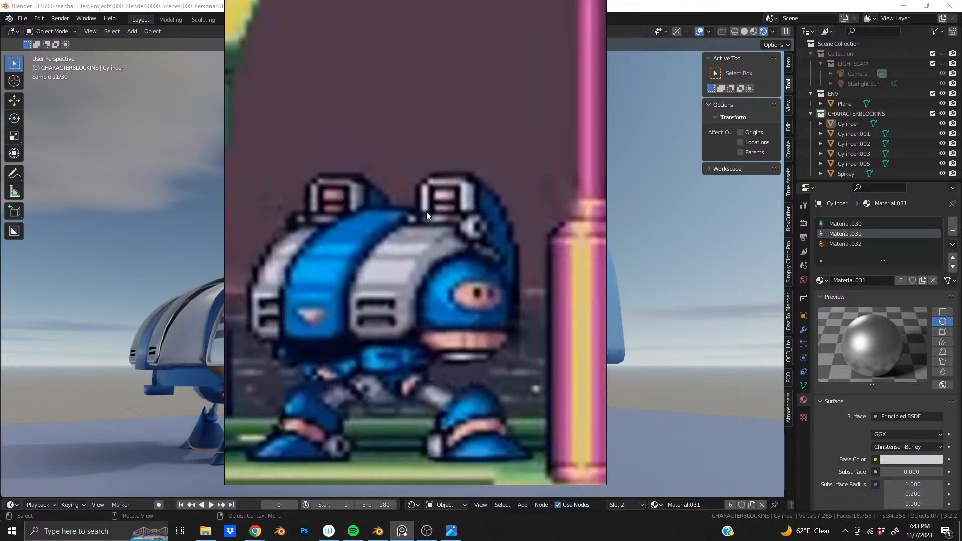
{"action": "scroll", "coordinate": [445, 175], "scroll_direction": "down", "scroll_amount": 12}
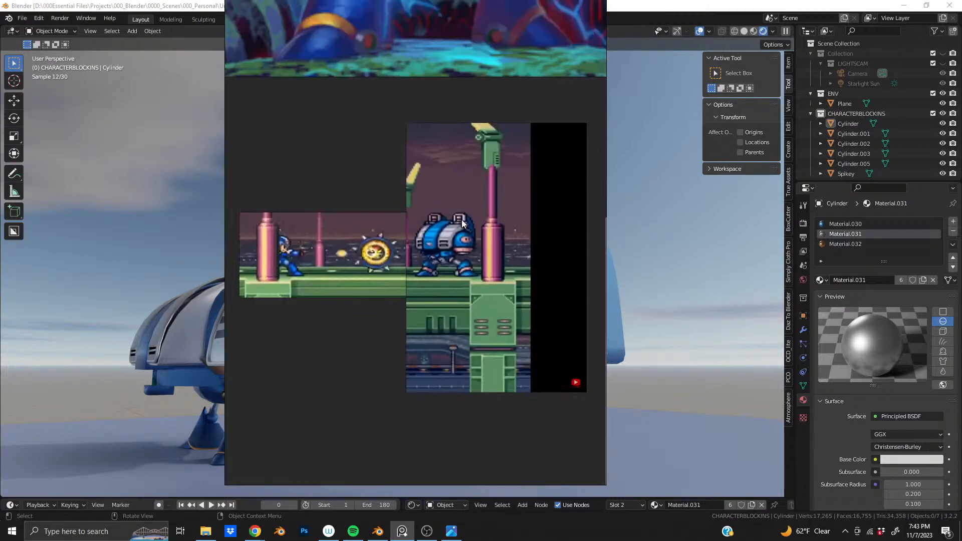
{"action": "middle_click_drag", "start_coordinate": [460, 194], "coordinate": [524, 327]}
{"action": "scroll", "coordinate": [331, 173], "scroll_direction": "up", "scroll_amount": 6}
{"action": "middle_click_drag", "start_coordinate": [322, 172], "coordinate": [386, 206]}
{"action": "scroll", "coordinate": [462, 201], "scroll_direction": "down", "scroll_amount": 8}
{"action": "scroll", "coordinate": [445, 213], "scroll_direction": "up", "scroll_amount": 4}
{"action": "scroll", "coordinate": [426, 241], "scroll_direction": "down", "scroll_amount": 4}
{"action": "middle_click_drag", "start_coordinate": [484, 258], "coordinate": [384, 220]}
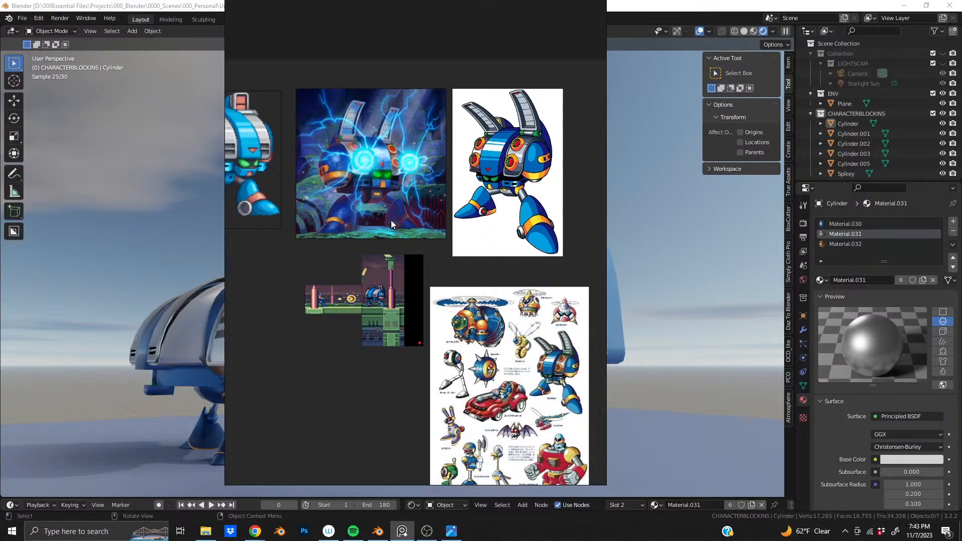
{"action": "scroll", "coordinate": [391, 221], "scroll_direction": "up", "scroll_amount": 4}
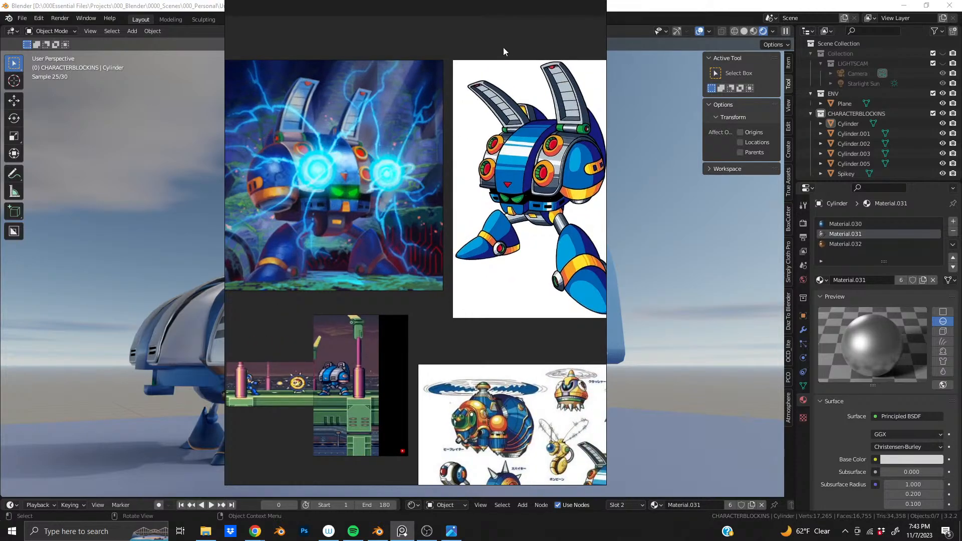
{"action": "right_click_drag", "start_coordinate": [428, 240], "coordinate": [404, 0]}
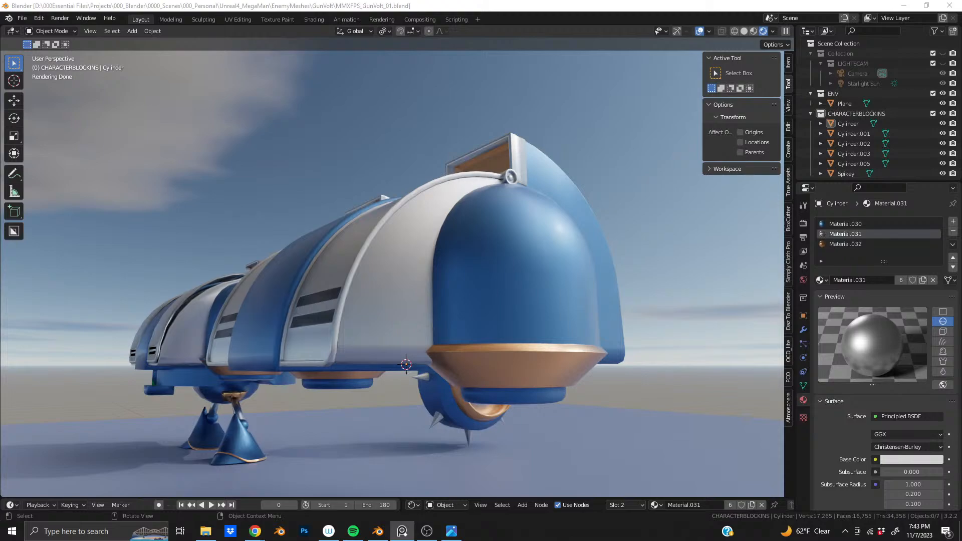
Switch the viewport from rendered to solid shading to inspect the geometry of the separate body shell
{"action": "middle_click_drag", "start_coordinate": [430, 323], "coordinate": [446, 336]}
{"action": "scroll", "coordinate": [446, 336], "scroll_direction": "down", "scroll_amount": 2}
{"action": "middle_click_drag", "start_coordinate": [374, 273], "coordinate": [531, 274]}
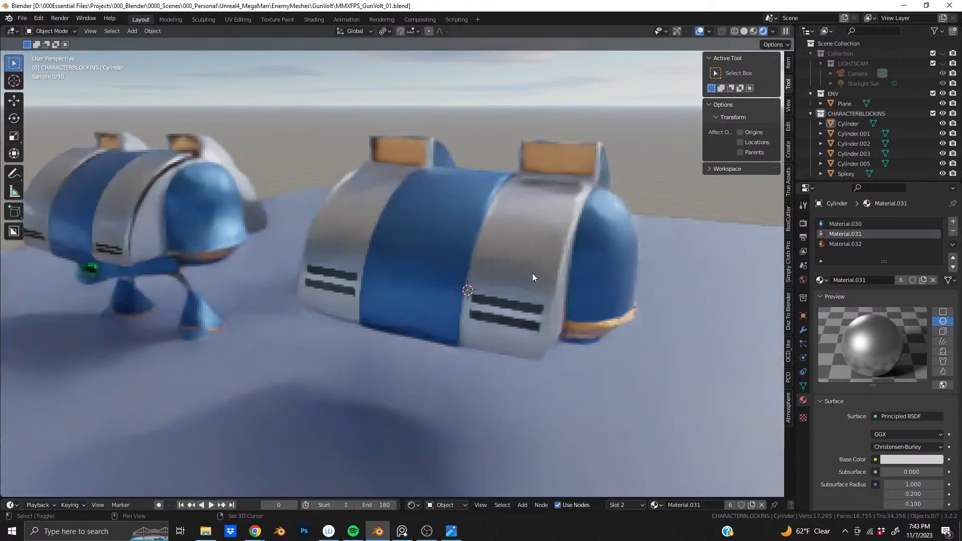
{"action": "middle_click_drag", "start_coordinate": [243, 209], "coordinate": [157, 273]}
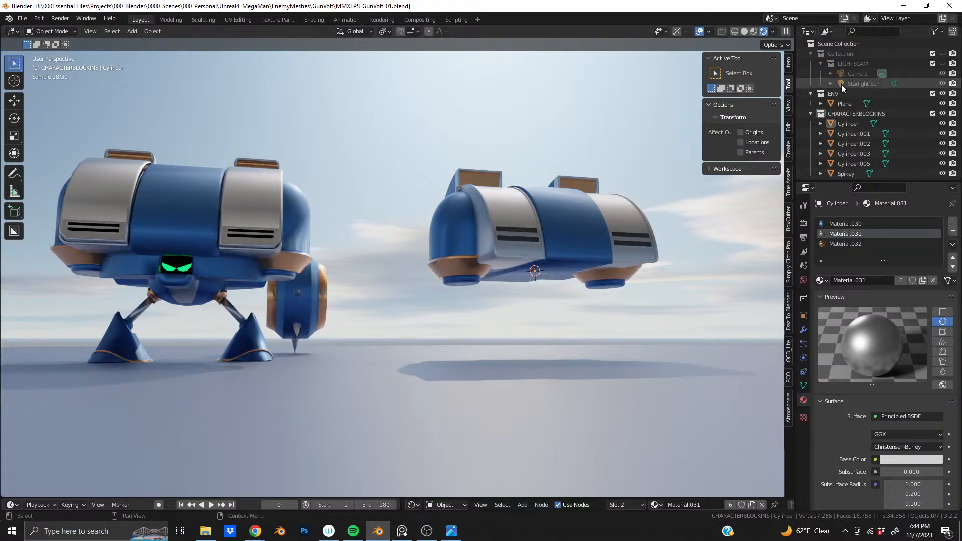
{"action": "left_click", "coordinate": [744, 31]}
{"action": "mouse_move", "coordinate": [528, 291]}
{"action": "middle_mouse_down"}
{"action": "mouse_move", "coordinate": [536, 229]}
{"action": "mouse_move", "coordinate": [484, 263]}
{"action": "mouse_move", "coordinate": [492, 274]}
{"action": "mouse_move", "coordinate": [412, 301]}
{"action": "middle_mouse_up"}
{"action": "scroll", "coordinate": [412, 300], "scroll_direction": "up", "scroll_amount": 3}
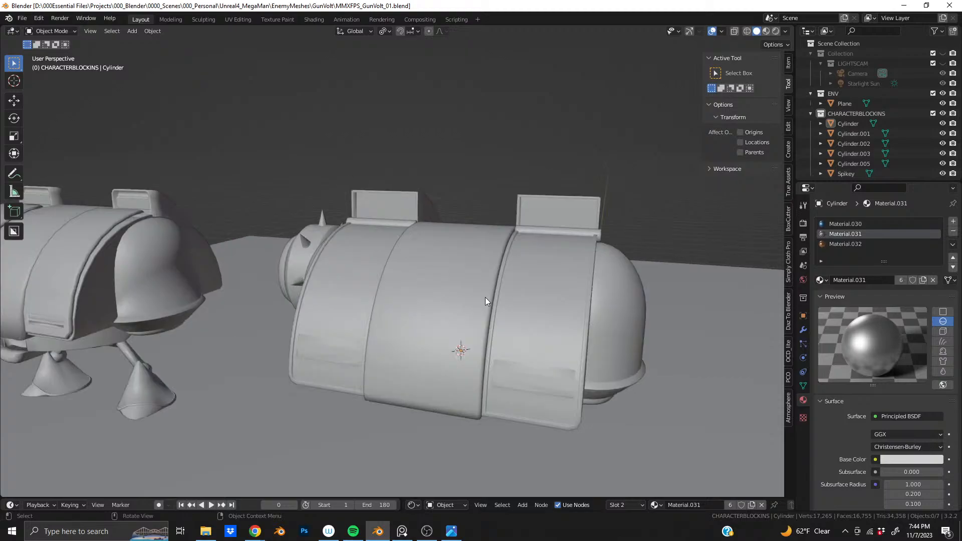
{"action": "middle_click_drag", "start_coordinate": [485, 296], "coordinate": [405, 260], "text": "shift"}
{"action": "scroll", "coordinate": [405, 261], "scroll_direction": "up", "scroll_amount": 1}
{"action": "scroll", "coordinate": [404, 261], "scroll_direction": "up", "scroll_amount": 1}
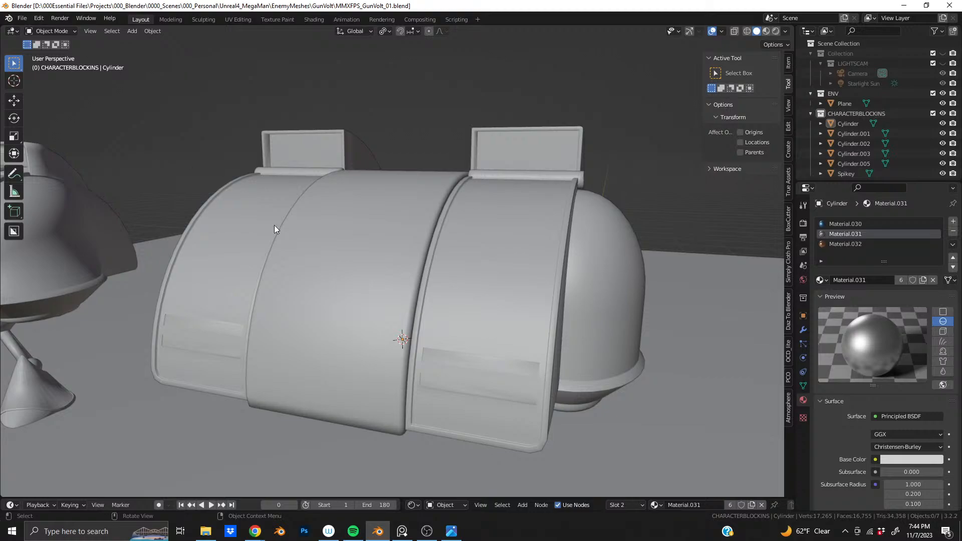
Examine the finished robot's underside, hips and legs as a guide for the lower body of the separate shell
{"action": "middle_click_drag", "start_coordinate": [356, 286], "coordinate": [616, 167]}
{"action": "middle_click_drag", "start_coordinate": [184, 208], "coordinate": [342, 186], "text": "shift"}
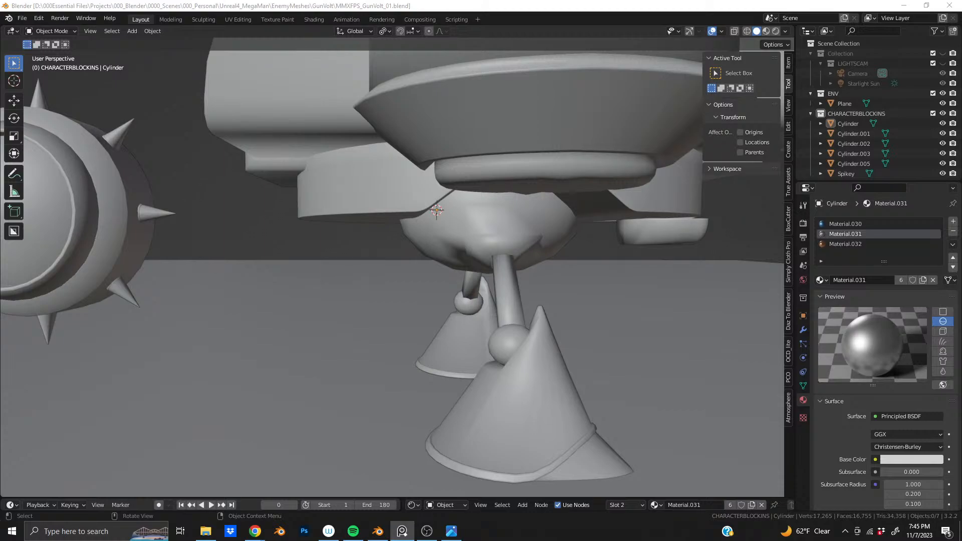
{"action": "mouse_move", "coordinate": [429, 207]}
{"action": "middle_mouse_down"}
{"action": "mouse_move", "coordinate": [339, 211]}
{"action": "mouse_move", "coordinate": [431, 214]}
{"action": "middle_mouse_up"}
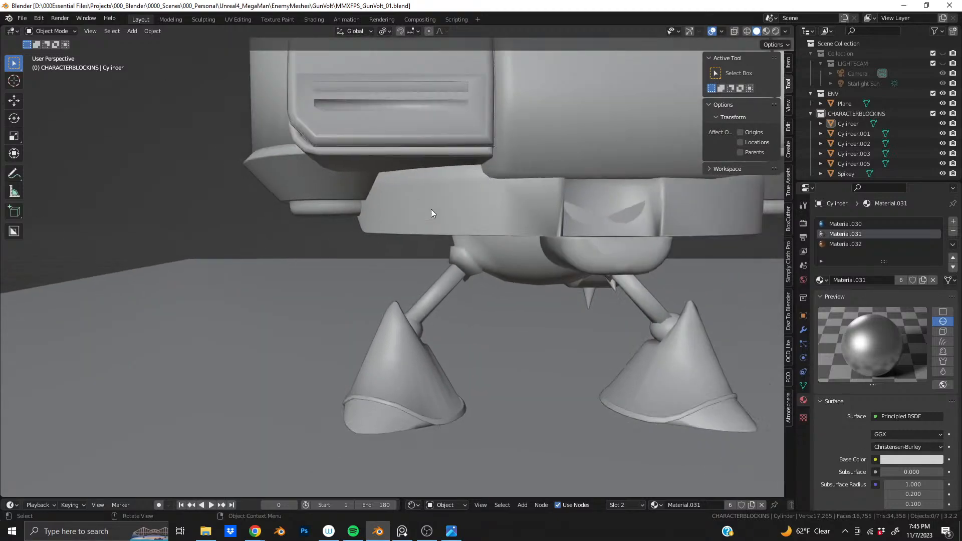
{"action": "scroll", "coordinate": [431, 211], "scroll_direction": "down", "scroll_amount": 2}
{"action": "key", "text": "alt+Tab"}
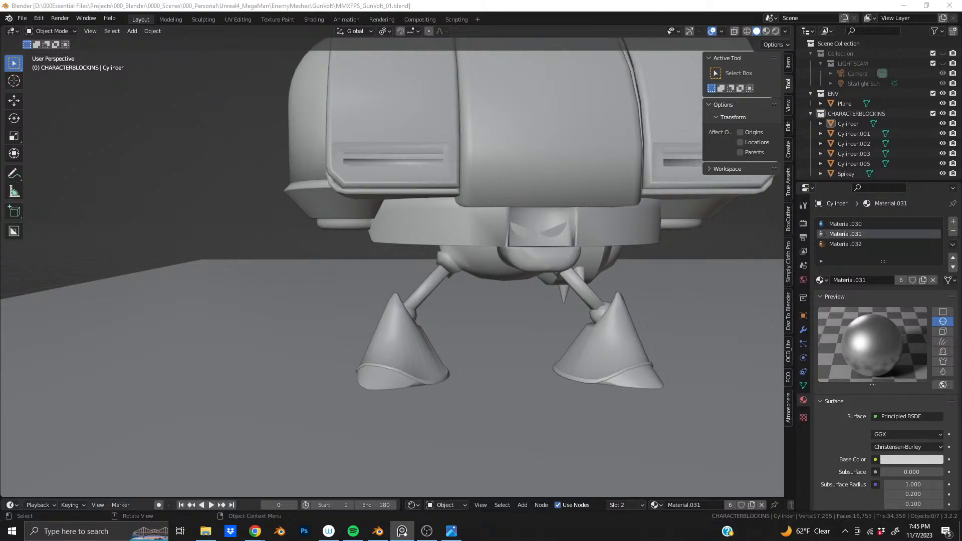
{"action": "key", "text": "alt+Tab"}
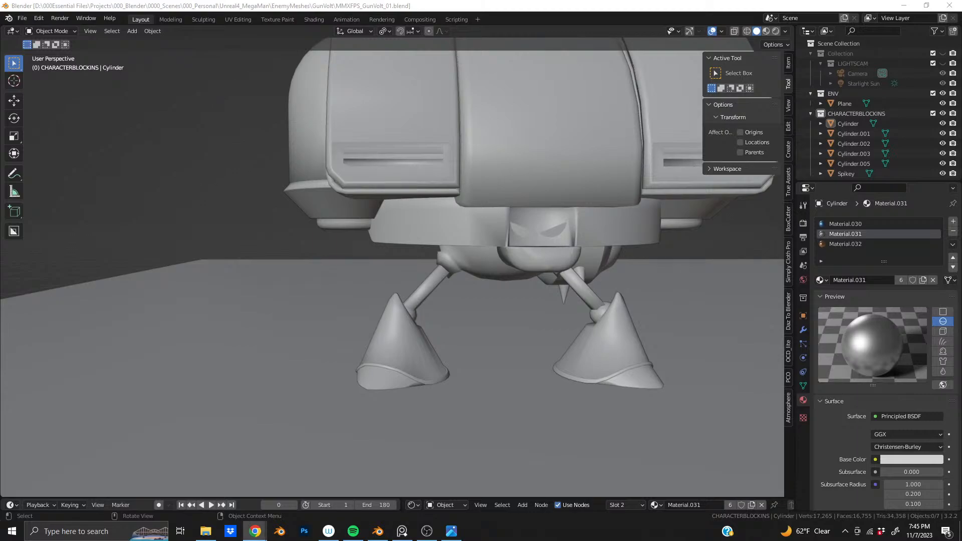
{"action": "key", "text": "alt+Tab"}
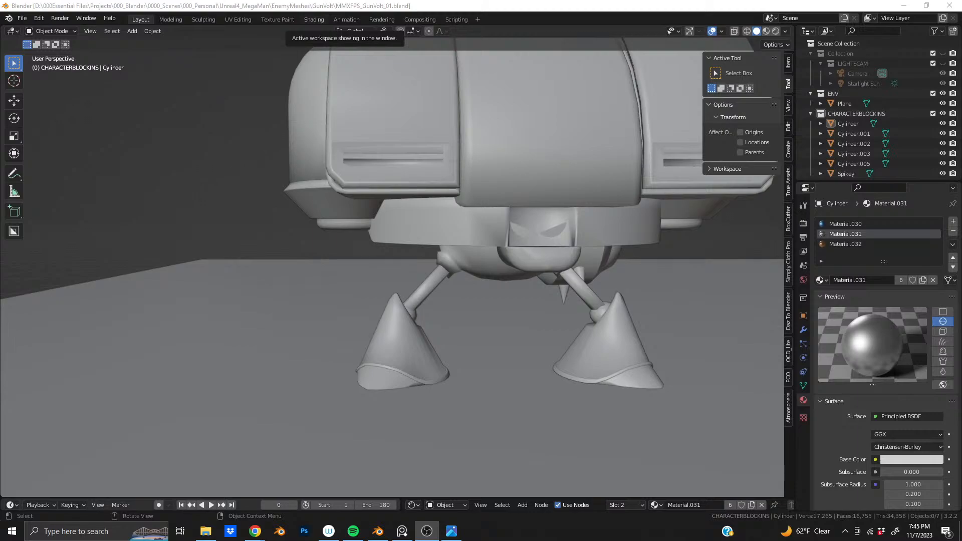
{"action": "left_click", "coordinate": [523, 102]}
{"action": "middle_click_drag", "start_coordinate": [528, 148], "coordinate": [452, 198]}
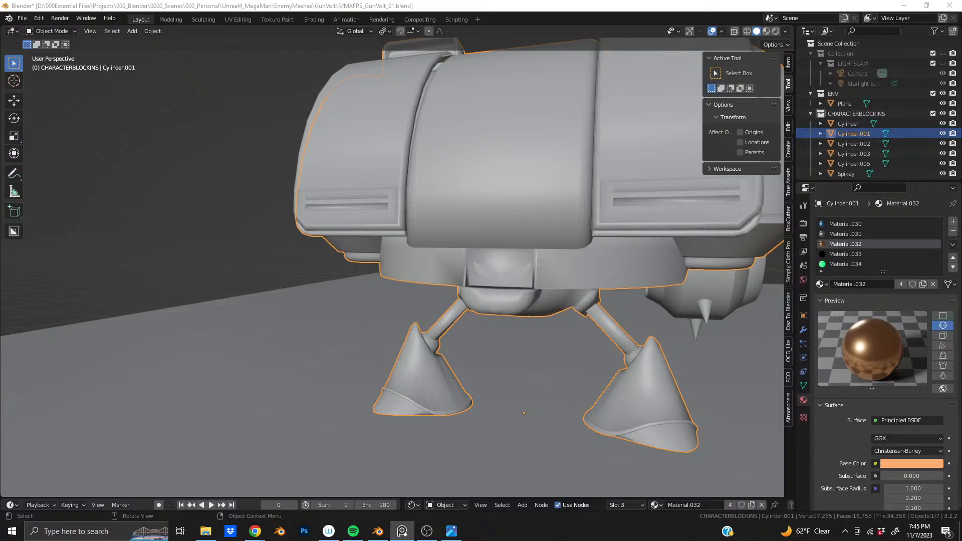
{"action": "scroll", "coordinate": [554, 212], "scroll_direction": "down", "scroll_amount": 5}
{"action": "middle_click_drag", "start_coordinate": [543, 221], "coordinate": [492, 251]}
{"action": "mouse_move", "coordinate": [590, 223]}
{"action": "middle_mouse_down"}
{"action": "mouse_move", "coordinate": [631, 226]}
{"action": "mouse_move", "coordinate": [596, 241]}
{"action": "middle_mouse_up"}
{"action": "middle_click_drag", "start_coordinate": [663, 237], "coordinate": [410, 197], "text": "shift"}
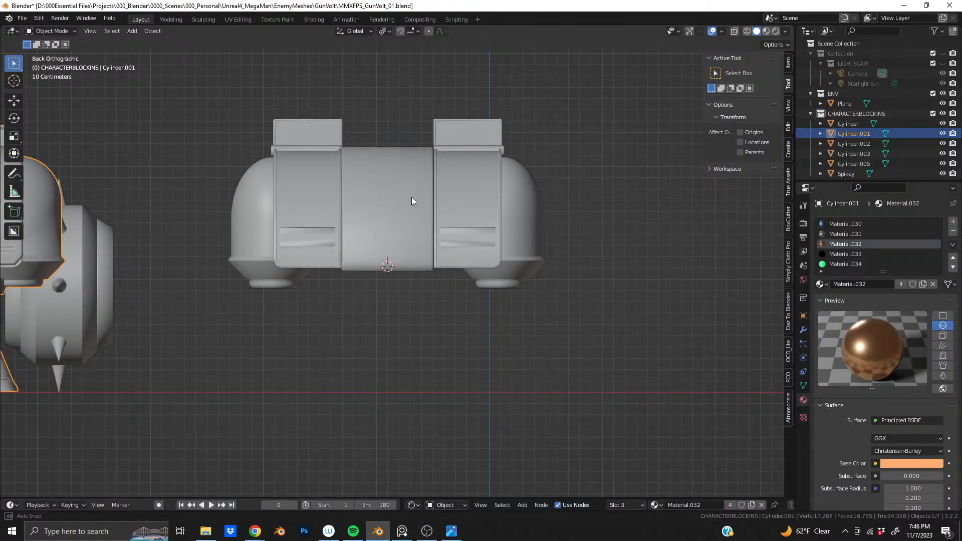
{"action": "middle_click", "coordinate": [410, 197], "text": "alt"}
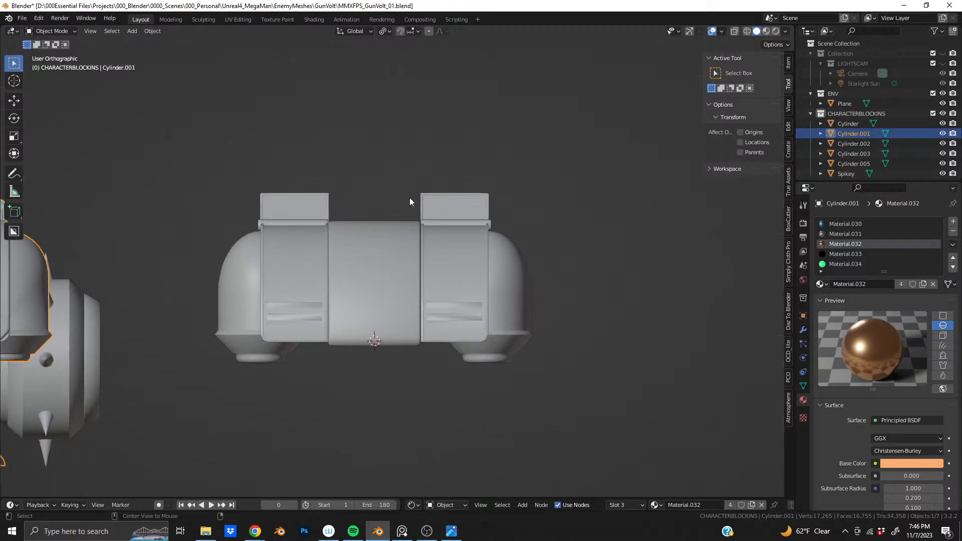
{"action": "middle_click", "coordinate": [410, 197], "text": "alt"}
{"action": "middle_click_drag", "start_coordinate": [410, 198], "coordinate": [419, 176], "text": "alt"}
{"action": "scroll", "coordinate": [407, 270], "scroll_direction": "down", "scroll_amount": 9}
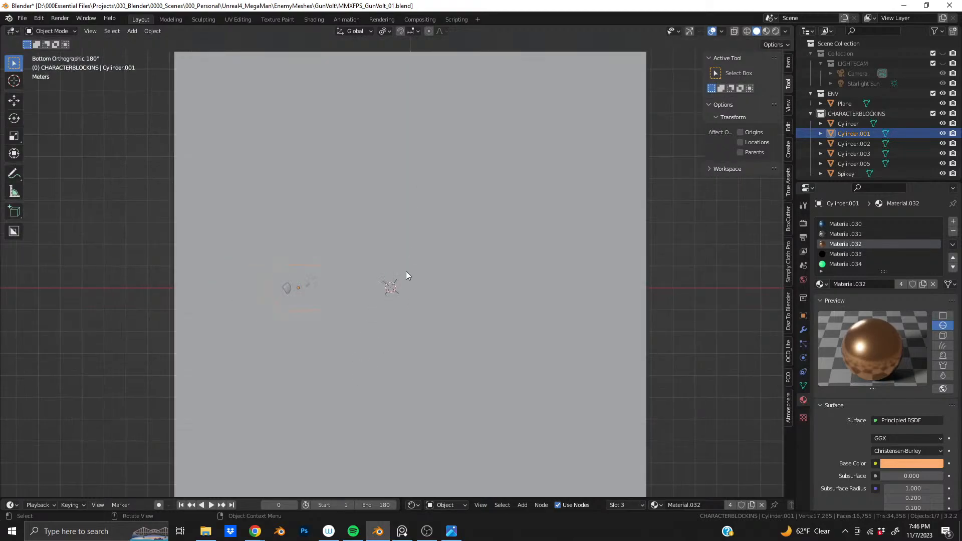
{"action": "middle_click_drag", "start_coordinate": [407, 265], "coordinate": [405, 395]}
{"action": "scroll", "coordinate": [389, 270], "scroll_direction": "up", "scroll_amount": 5}
{"action": "middle_click_drag", "start_coordinate": [405, 186], "coordinate": [421, 210], "text": "shift"}
{"action": "scroll", "coordinate": [399, 220], "scroll_direction": "up", "scroll_amount": 4}
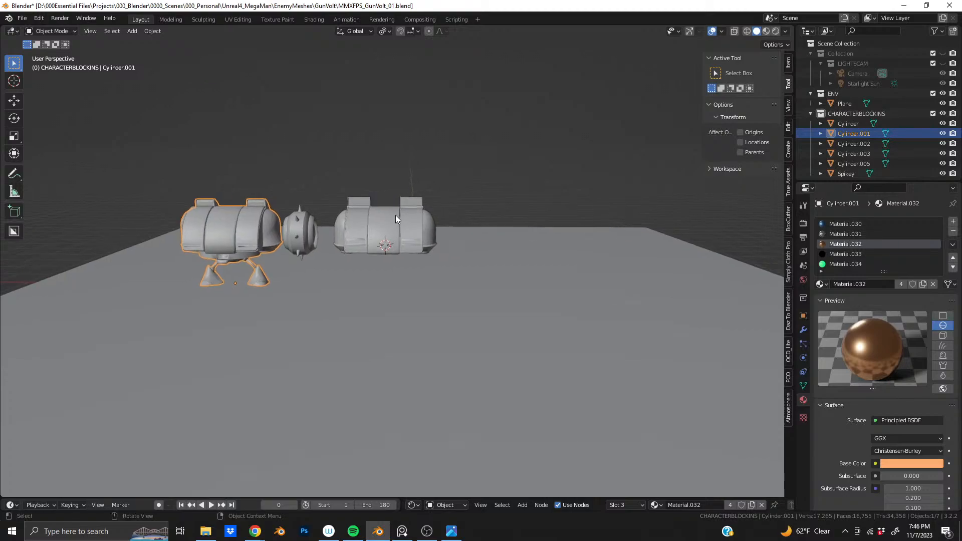
Add a 2 m mesh cube at the 3D cursor under the separate body shell
{"action": "scroll", "coordinate": [349, 233], "scroll_direction": "up", "scroll_amount": 2}
{"action": "middle_click_drag", "start_coordinate": [349, 233], "coordinate": [304, 214]}
{"action": "middle_click_drag", "start_coordinate": [335, 264], "coordinate": [379, 203], "text": "shift"}
{"action": "scroll", "coordinate": [367, 153], "scroll_direction": "up", "scroll_amount": 1}
{"action": "middle_click_drag", "start_coordinate": [366, 151], "coordinate": [436, 168]}
{"action": "left_click", "coordinate": [372, 151]}
{"action": "key", "text": "shift+a"}
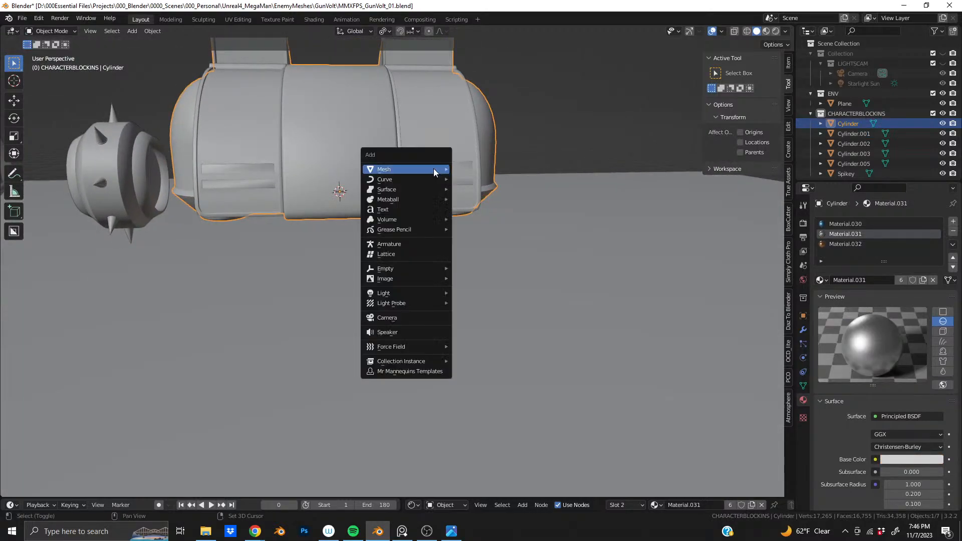
{"action": "mouse_move", "coordinate": [433, 168]}
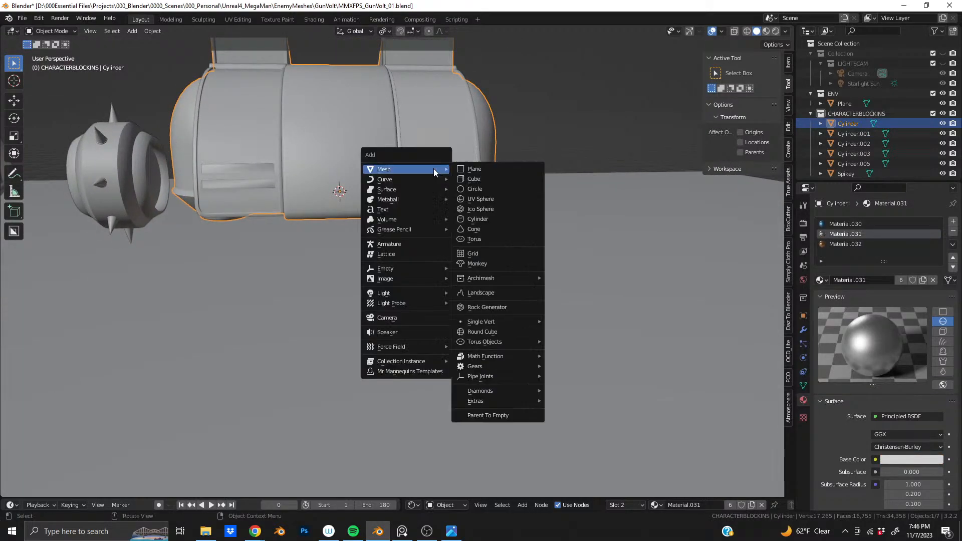
{"action": "left_click", "coordinate": [483, 180]}
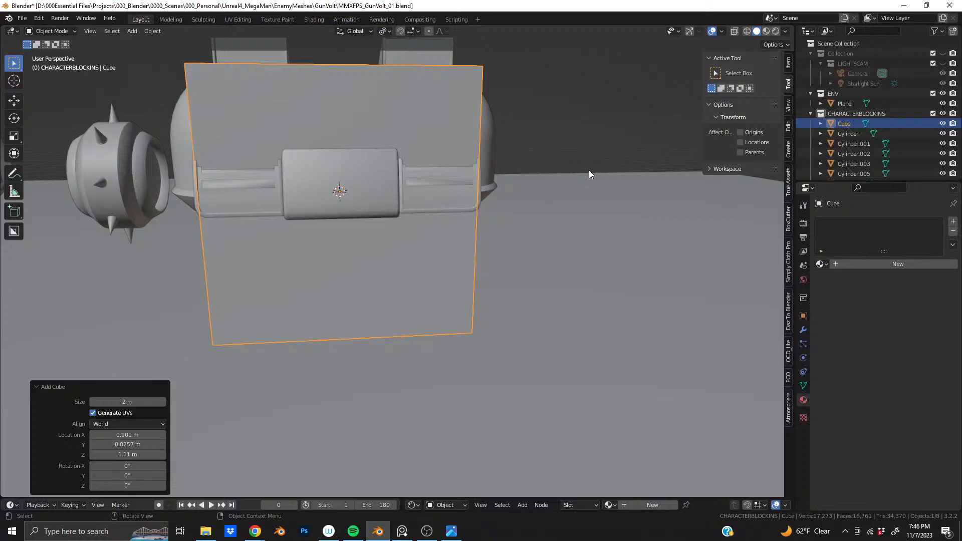
Flatten the cube into a slab by scaling it to about 0.108 along Z
{"action": "key", "text": "s"}
{"action": "key", "text": "z"}
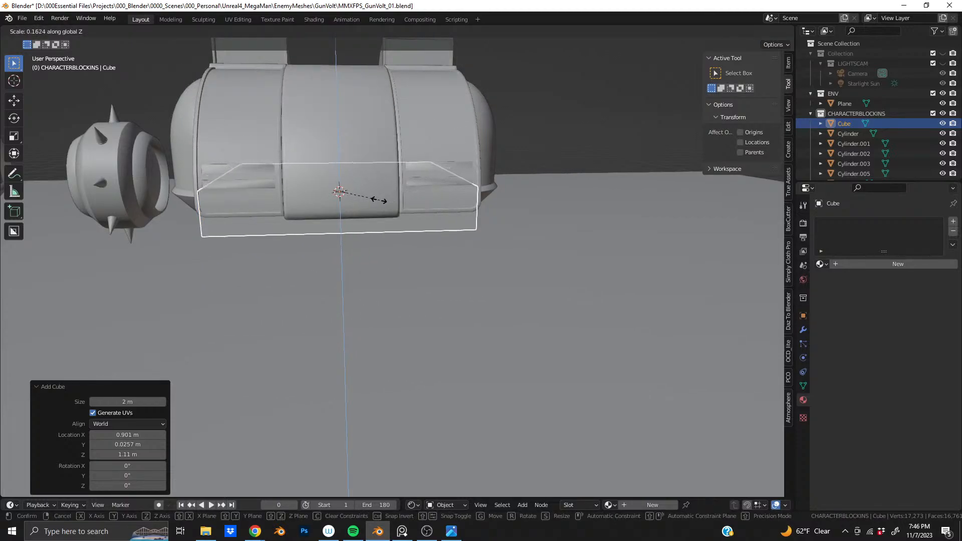
{"action": "left_click", "coordinate": [366, 200]}
{"action": "middle_click_drag", "start_coordinate": [365, 199], "coordinate": [356, 190]}
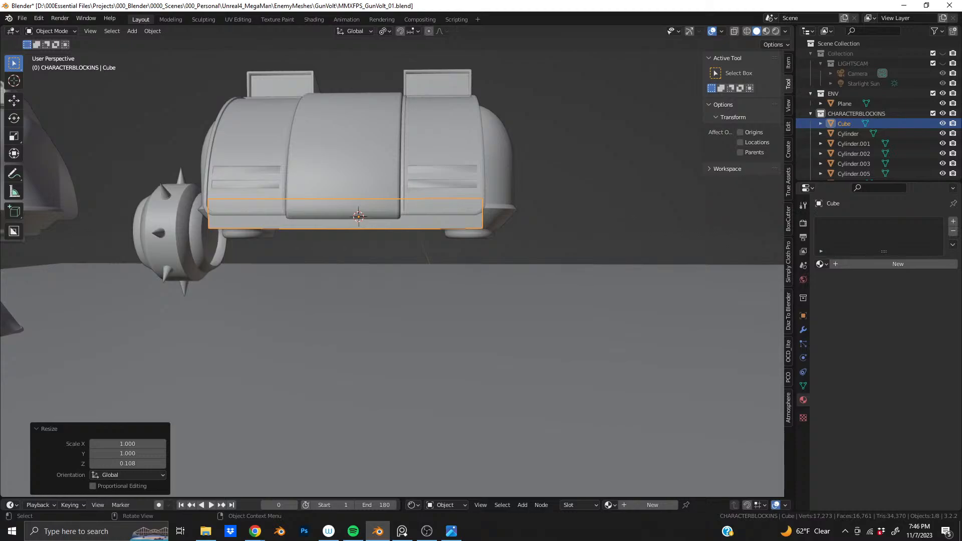
Compare the slab with the finished robot's lower body and scale it down uniformly to about 0.945
{"action": "key", "text": "alt+Tab"}
{"action": "key", "text": "alt+Tab"}
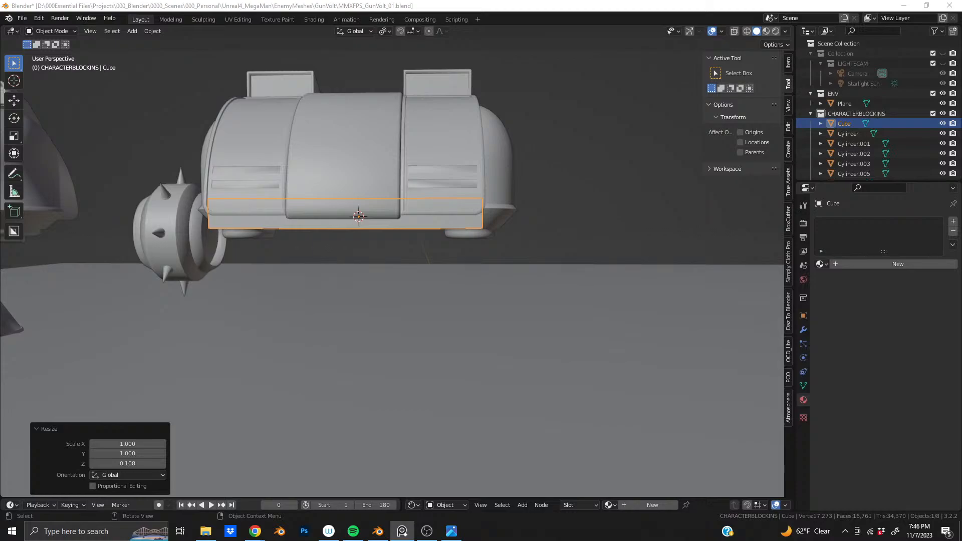
{"action": "middle_click_drag", "start_coordinate": [302, 175], "coordinate": [650, 239]}
{"action": "key", "text": "shift"}
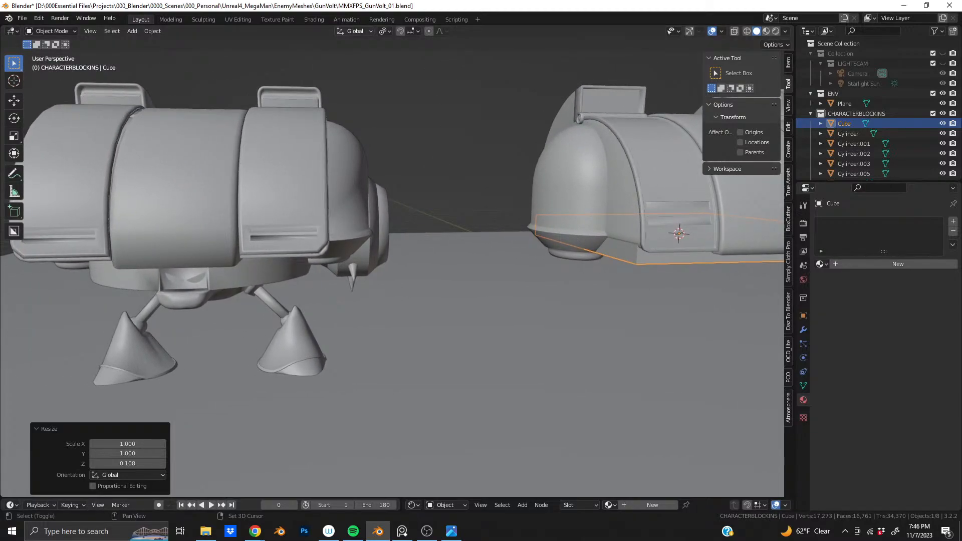
{"action": "key", "text": "alt+Tab"}
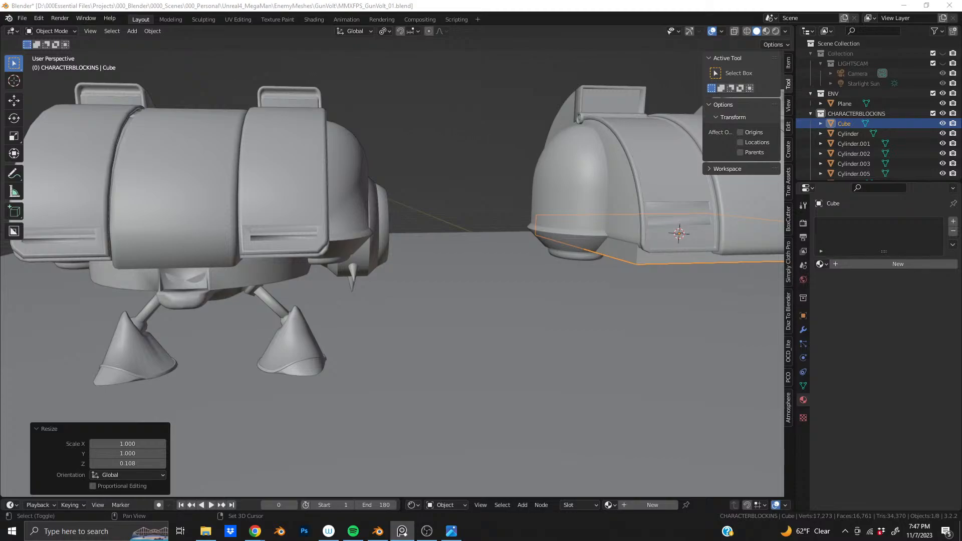
{"action": "middle_click_drag", "start_coordinate": [506, 236], "coordinate": [304, 190]}
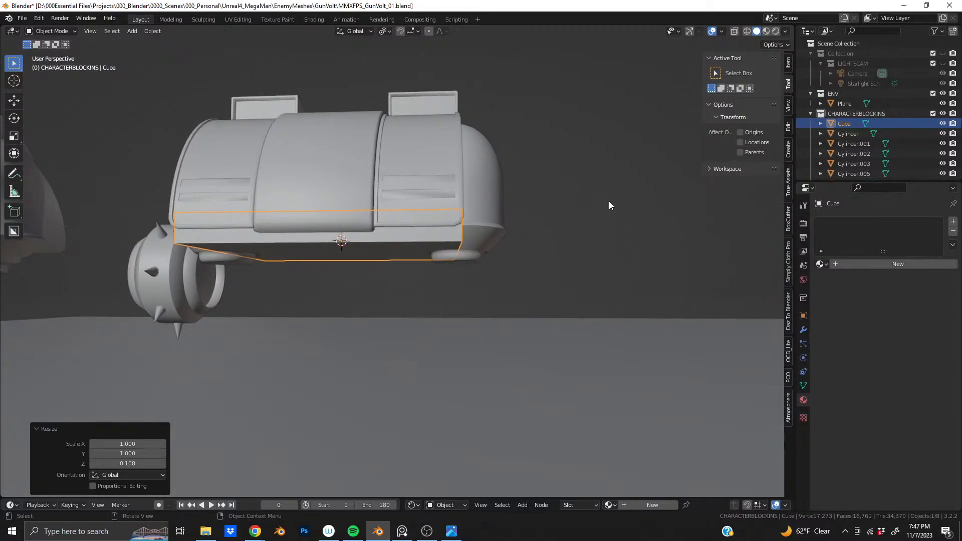
{"action": "key", "text": "s"}
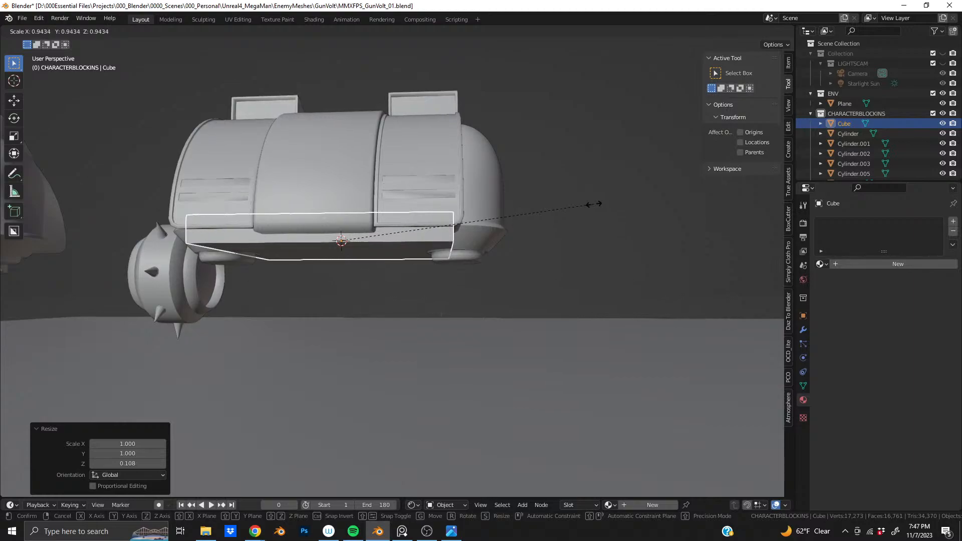
{"action": "left_click", "coordinate": [595, 205]}
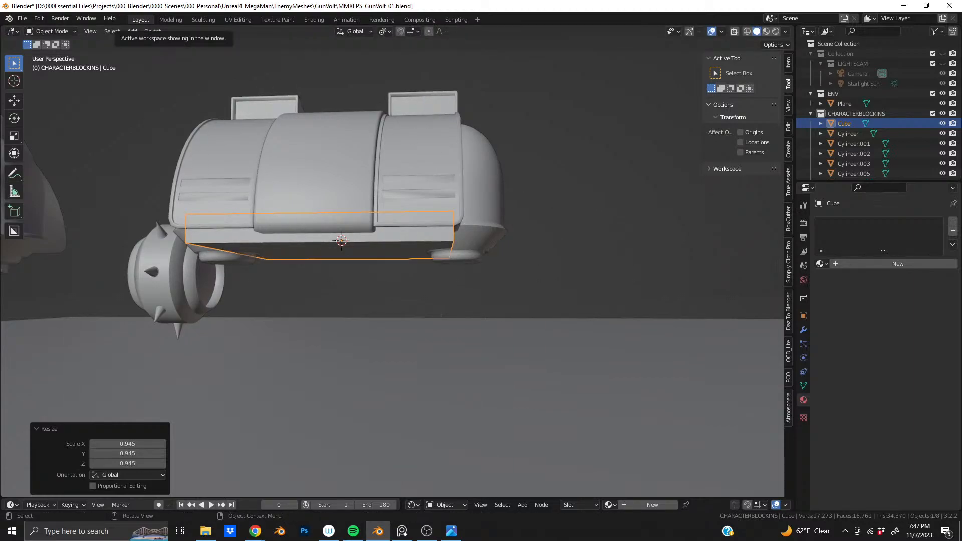
Shrink the slab to about 0.702 in X and Y only, keeping its height
{"action": "scroll", "coordinate": [450, 220], "scroll_direction": "up", "scroll_amount": 3}
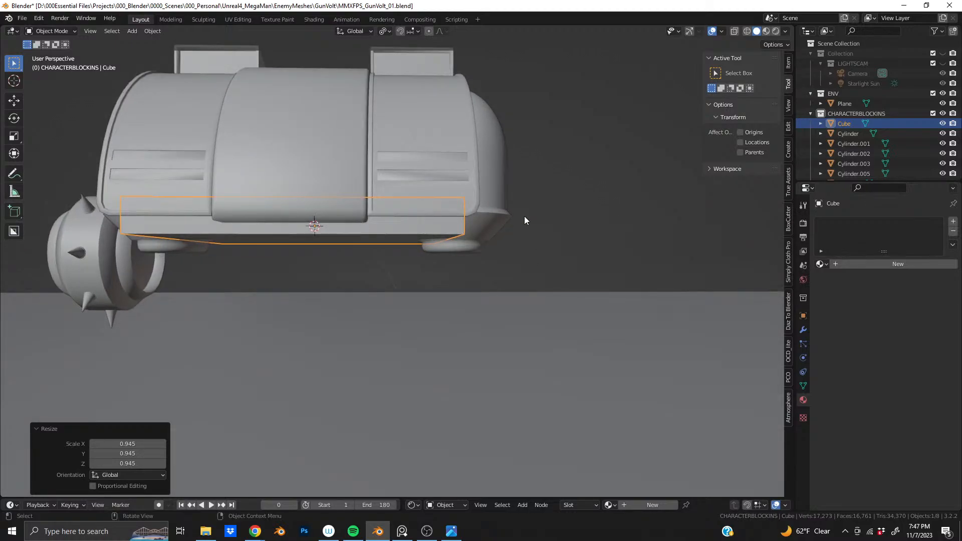
{"action": "key", "text": "s"}
{"action": "key", "text": "shift+z"}
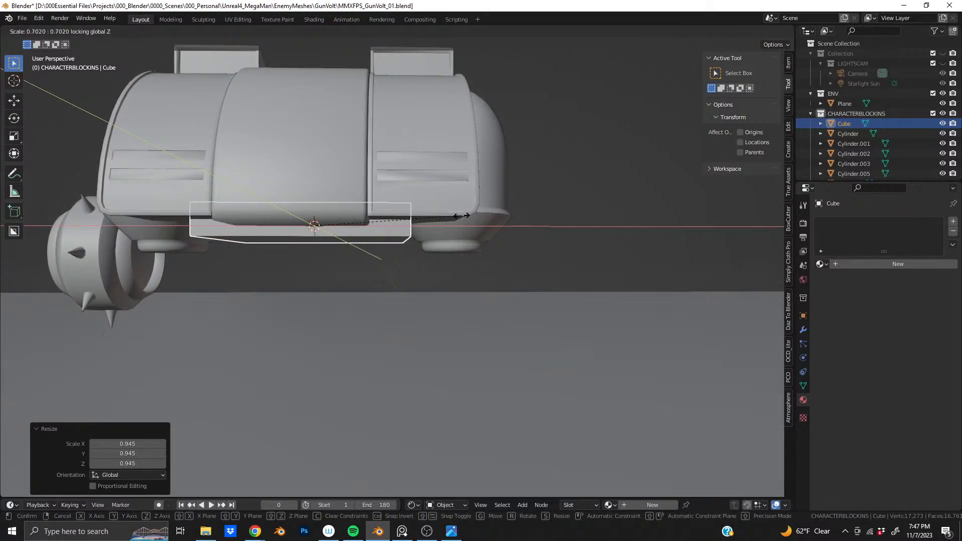
{"action": "left_click", "coordinate": [462, 220]}
{"action": "middle_click_drag", "start_coordinate": [381, 221], "coordinate": [380, 183]}
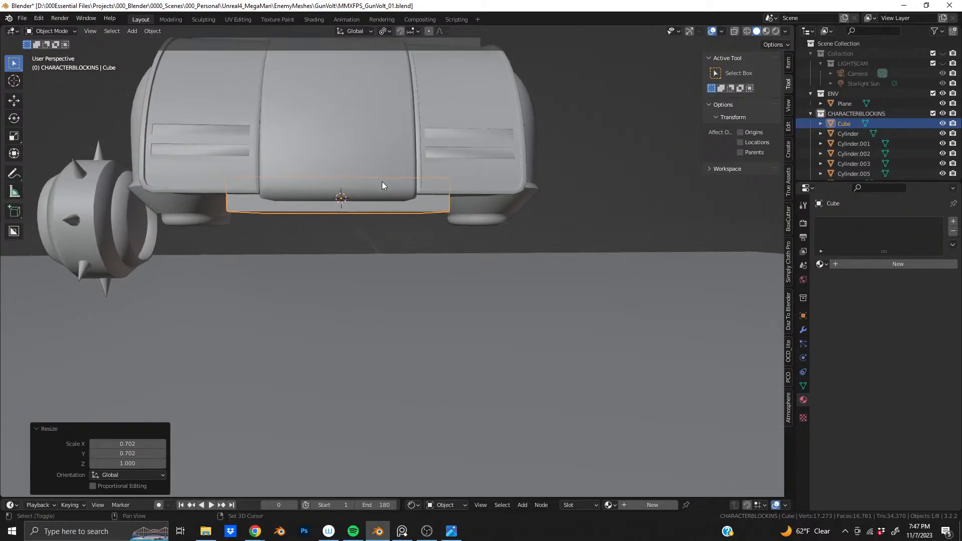
Lower the slab under the body shell about 0.089 m along Z, and nudge it down another 0.004 m
{"action": "key", "text": "g"}
{"action": "key", "text": "z"}
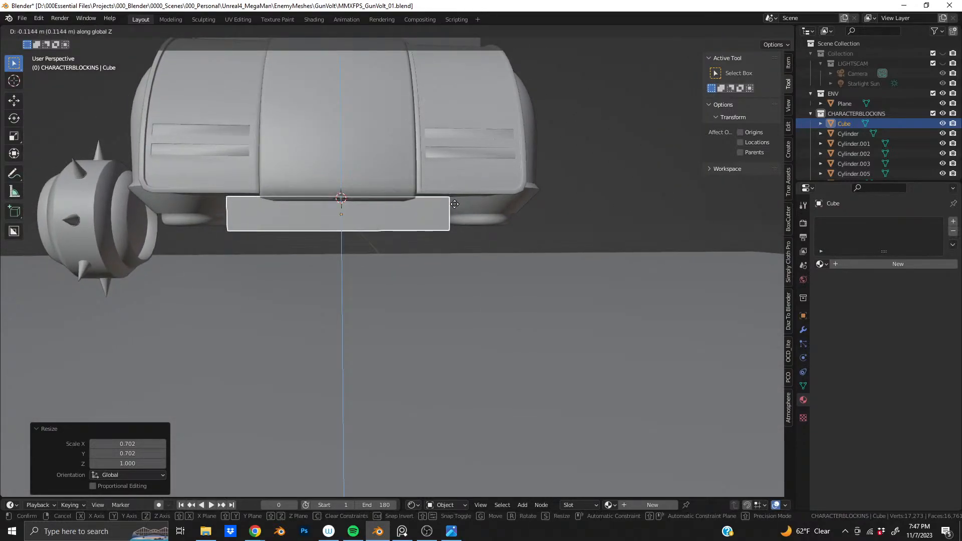
{"action": "left_click", "coordinate": [455, 200]}
{"action": "middle_click_drag", "start_coordinate": [455, 200], "coordinate": [387, 197]}
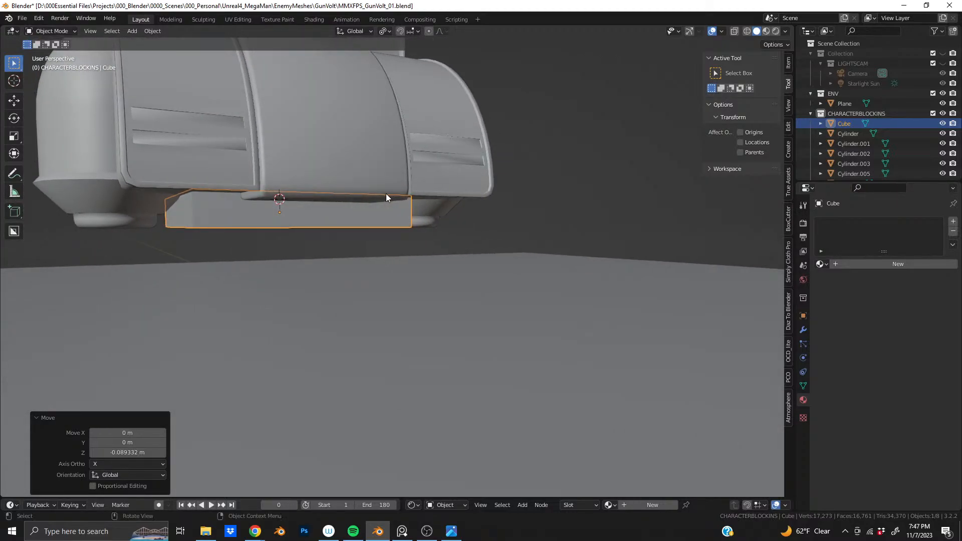
{"action": "key", "text": "g"}
{"action": "key", "text": "z"}
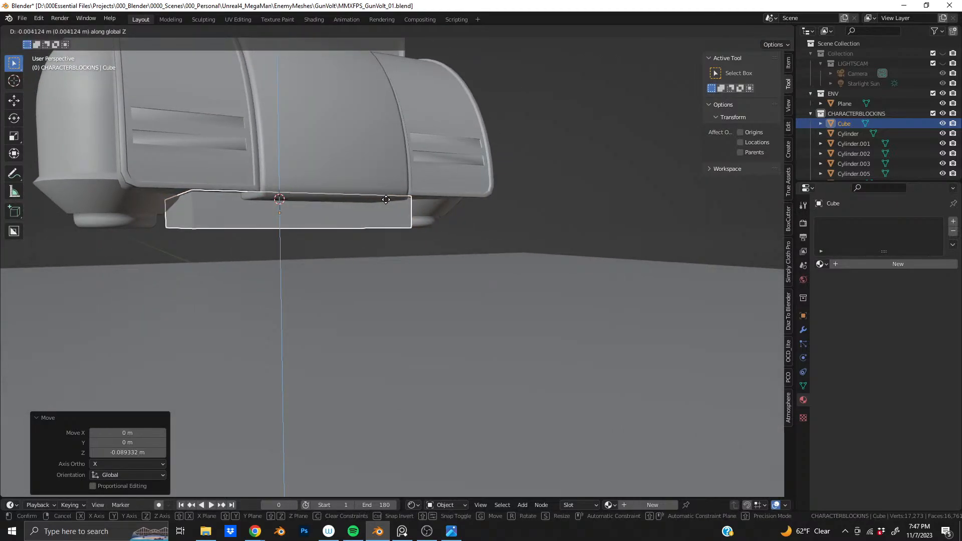
{"action": "left_click", "coordinate": [386, 199]}
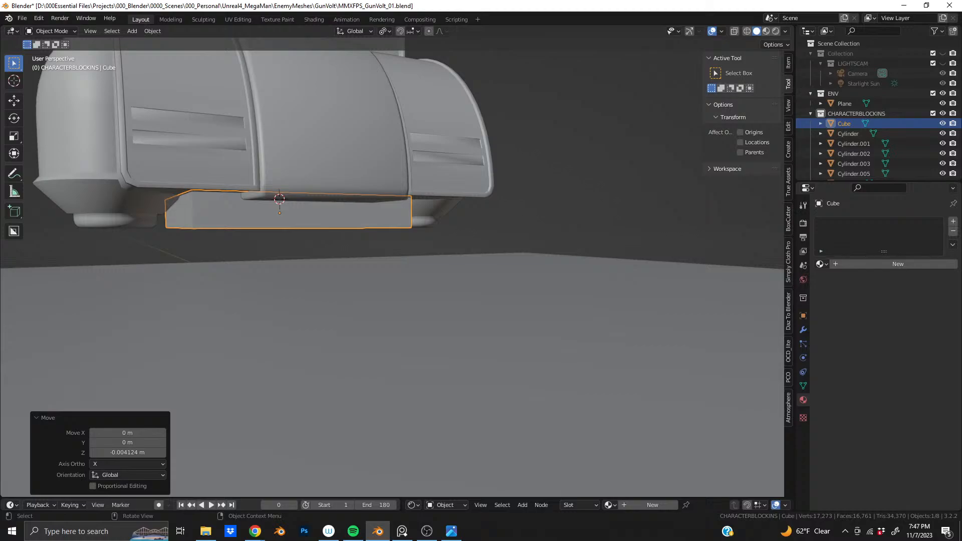
Lower the slab a further 0.108 m or so along Z, adjusting the music volume during the move
{"action": "middle_click_drag", "start_coordinate": [337, 193], "coordinate": [285, 221]}
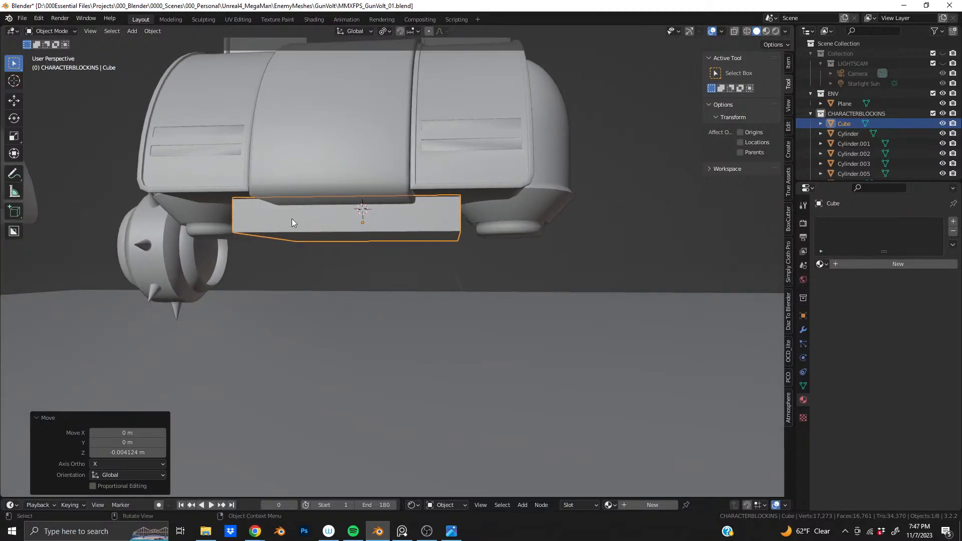
{"action": "key", "text": "g"}
{"action": "key", "text": "z"}
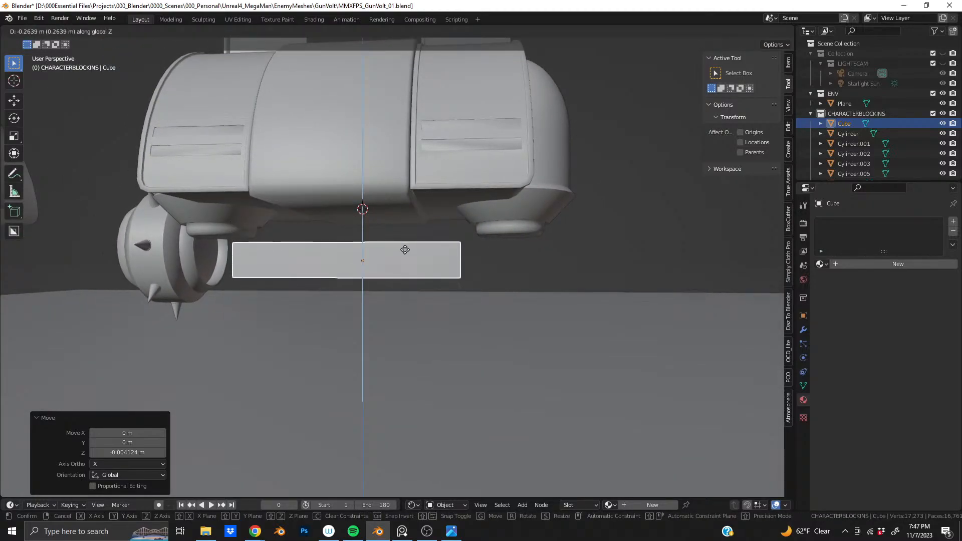
{"action": "key", "text": "XF86AudioLowerVolume"}
{"action": "key", "text": "XF86AudioLowerVolume"}
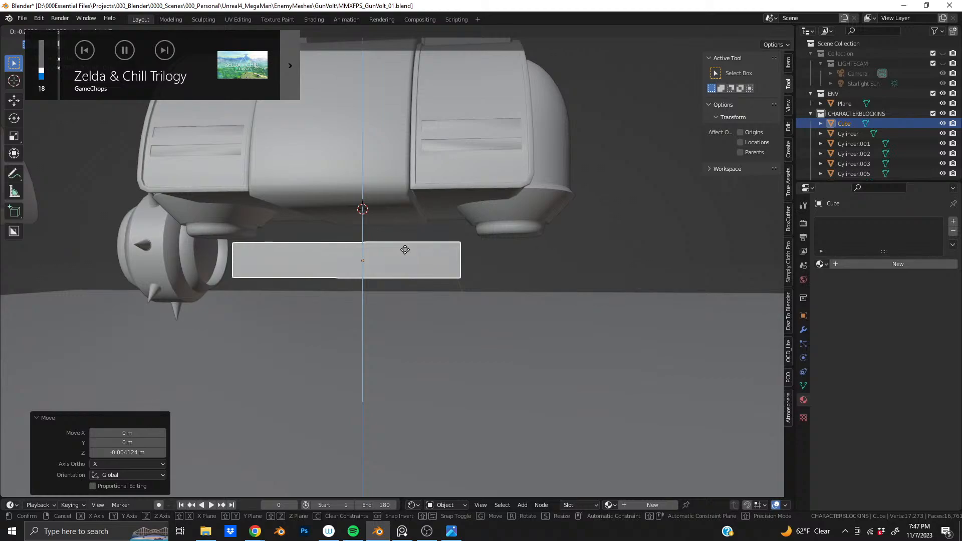
{"action": "key", "text": "XF86AudioLowerVolume"}
{"action": "key", "text": "XF86AudioRaiseVolume"}
{"action": "key", "text": "XF86AudioRaiseVolume"}
{"action": "key", "text": "XF86AudioRaiseVolume"}
{"action": "key", "text": "XF86AudioRaiseVolume"}
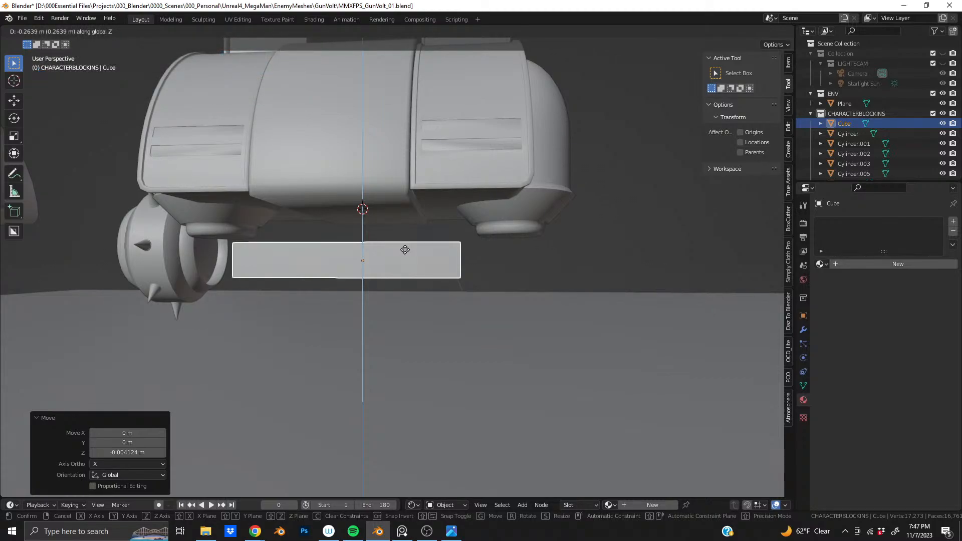
{"action": "key", "text": "XF86AudioRaiseVolume"}
{"action": "key", "text": "XF86AudioRaiseVolume"}
{"action": "key", "text": "XF86AudioRaiseVolume"}
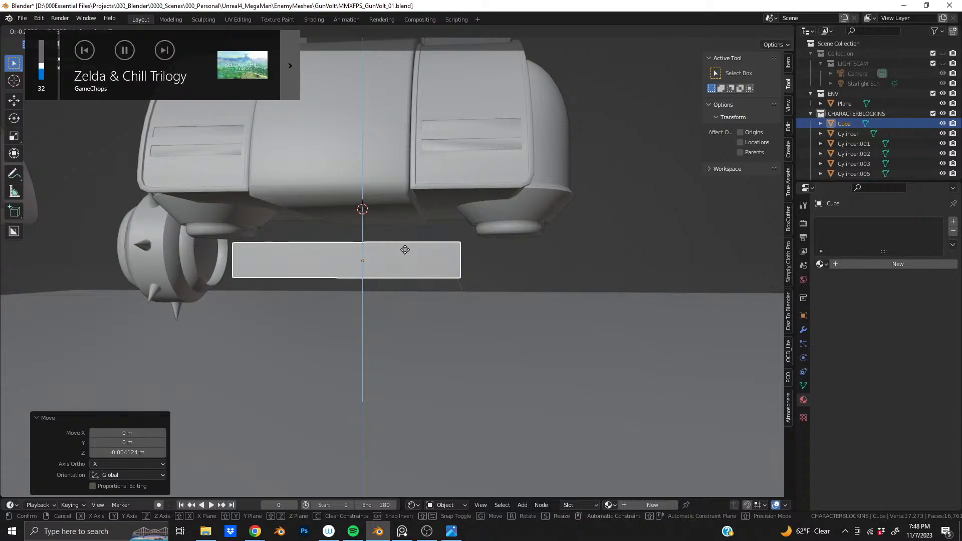
{"action": "key", "text": "XF86AudioRaiseVolume"}
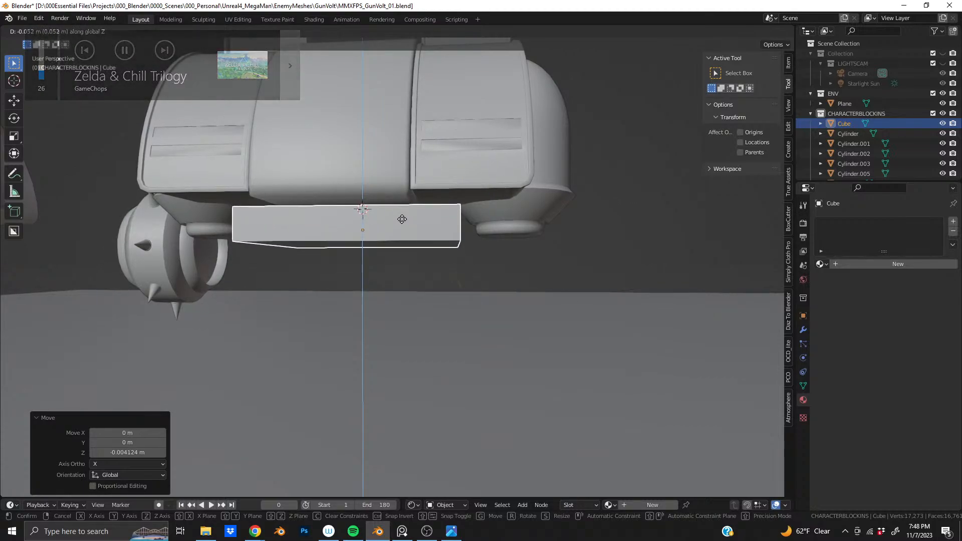
{"action": "left_click", "coordinate": [401, 227]}
Shrink the slab to about 0.958 in X and Y only, keeping its height
{"action": "middle_click_drag", "start_coordinate": [401, 227], "coordinate": [324, 227]}
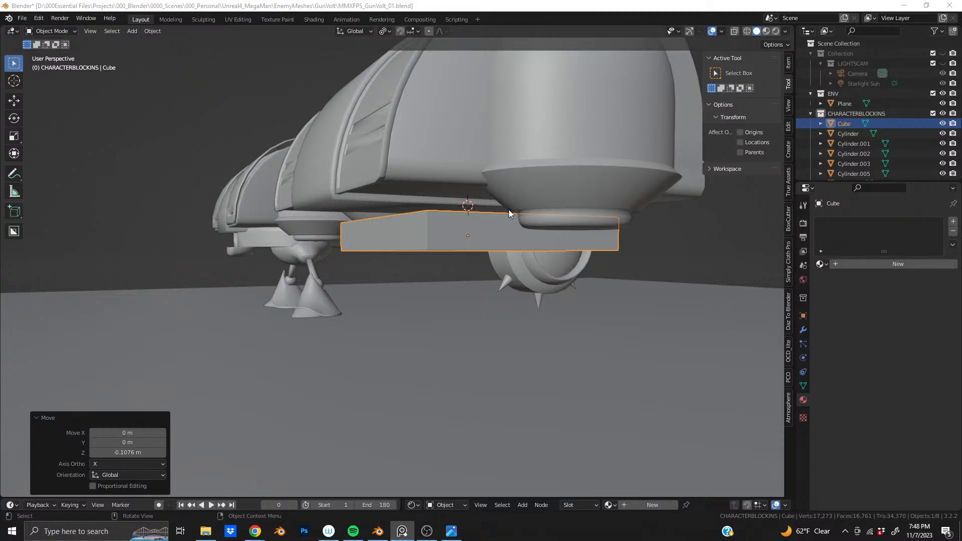
{"action": "middle_click_drag", "start_coordinate": [391, 233], "coordinate": [440, 237]}
{"action": "scroll", "coordinate": [358, 231], "scroll_direction": "up", "scroll_amount": 1}
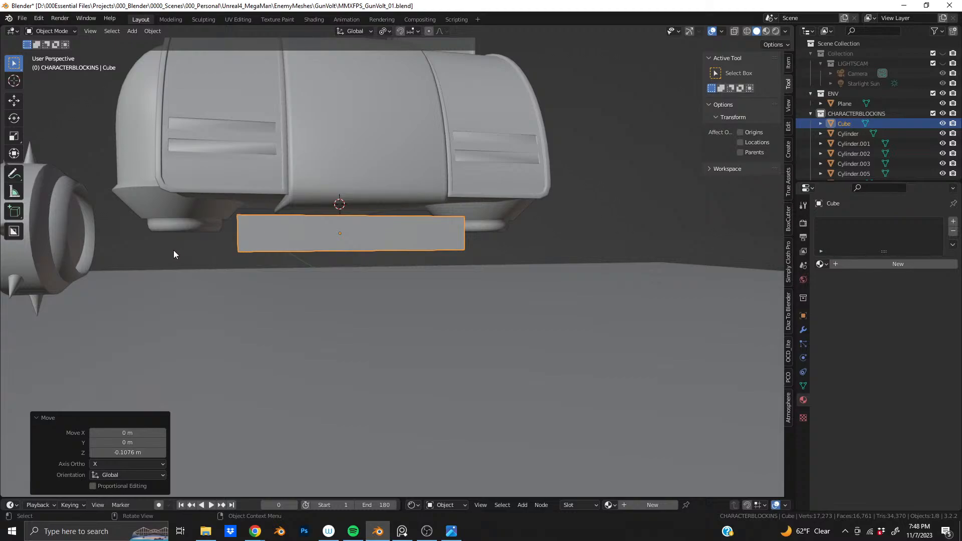
{"action": "key", "text": "s"}
{"action": "key", "text": "shift+z"}
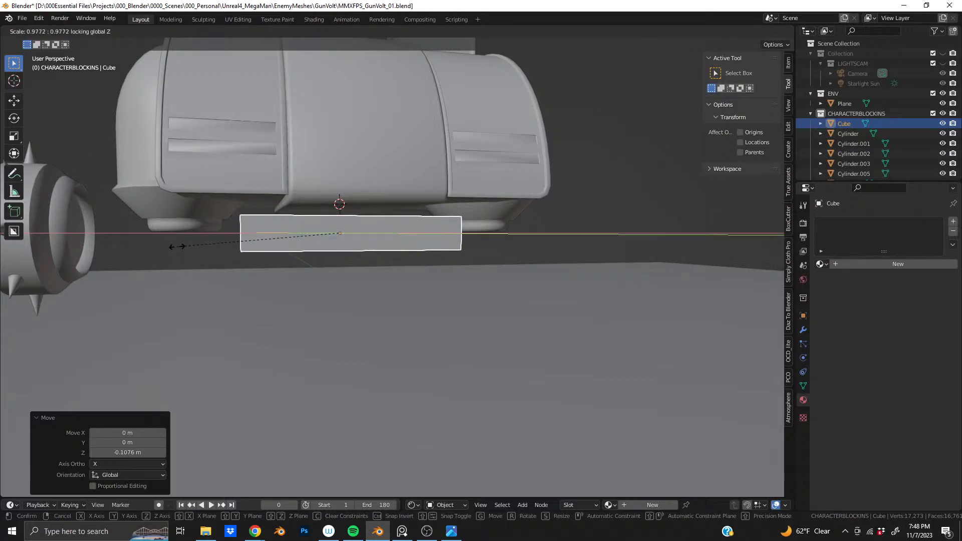
{"action": "left_click", "coordinate": [179, 243]}
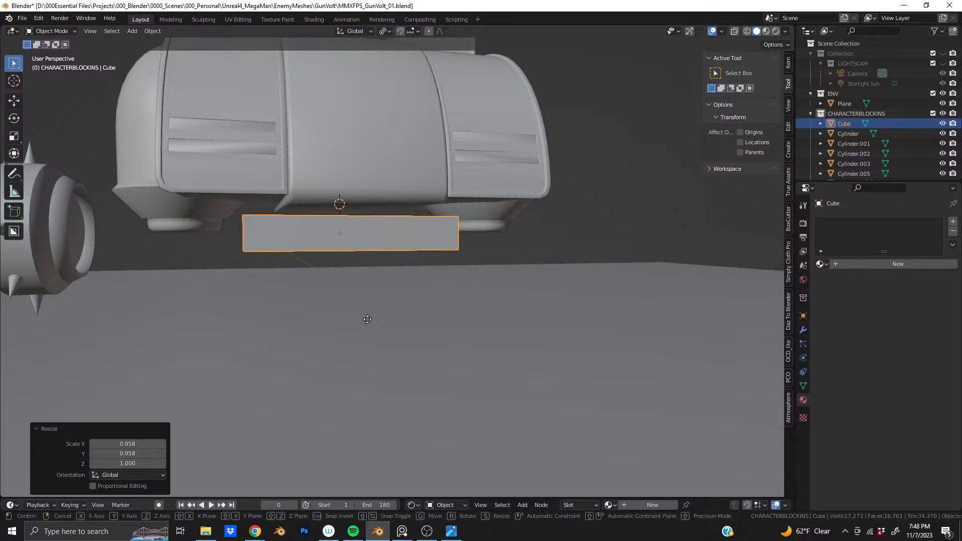
Raise the slab about 0.08 m along Z so it meets the underside of the body shell
{"action": "key", "text": "g"}
{"action": "key", "text": "z"}
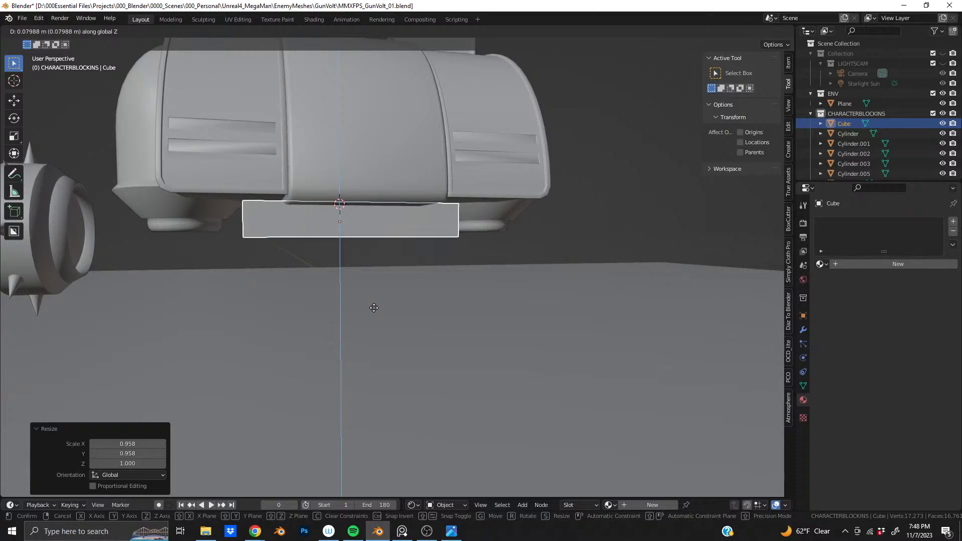
{"action": "left_click", "coordinate": [373, 307]}
Enlarge the slab to about 1.093 in X and Y only, keeping its height
{"action": "middle_click_drag", "start_coordinate": [365, 231], "coordinate": [382, 215]}
{"action": "key", "text": "s"}
{"action": "key", "text": "shift+z"}
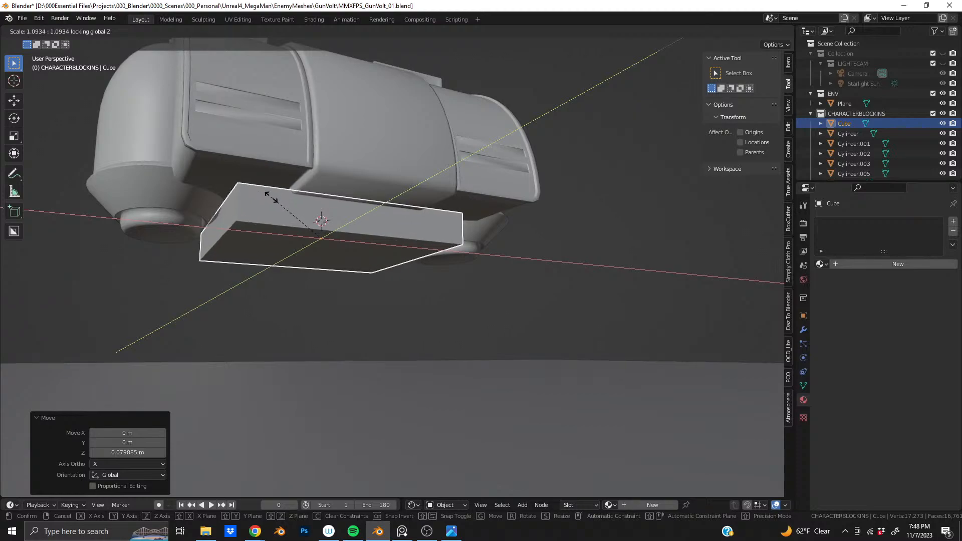
{"action": "left_click", "coordinate": [271, 197]}
Check the slab's fit under the shell from several angles and lower it along Z to leave a small gap
{"action": "middle_click_drag", "start_coordinate": [271, 197], "coordinate": [249, 210]}
{"action": "scroll", "coordinate": [256, 210], "scroll_direction": "down", "scroll_amount": 4}
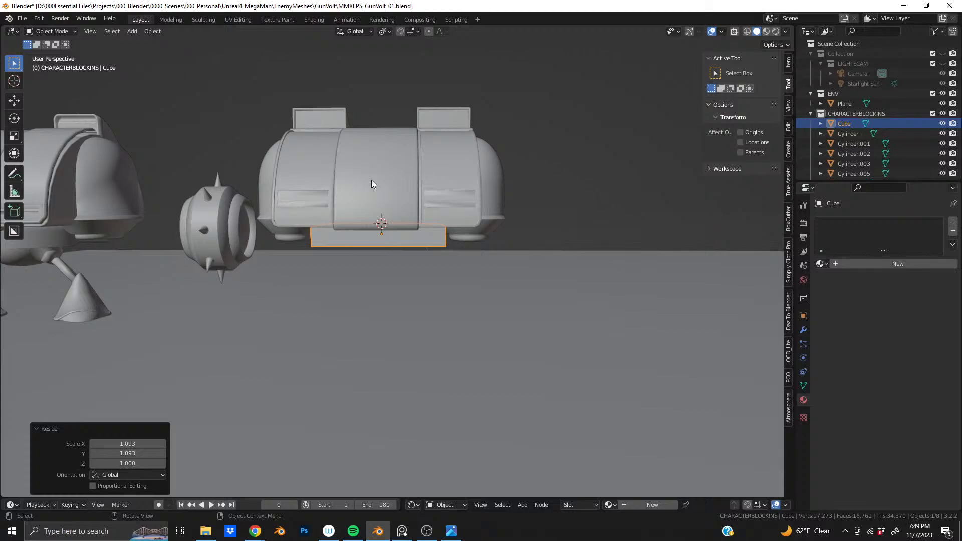
{"action": "scroll", "coordinate": [378, 179], "scroll_direction": "up", "scroll_amount": 2}
{"action": "middle_click_drag", "start_coordinate": [389, 189], "coordinate": [405, 219]}
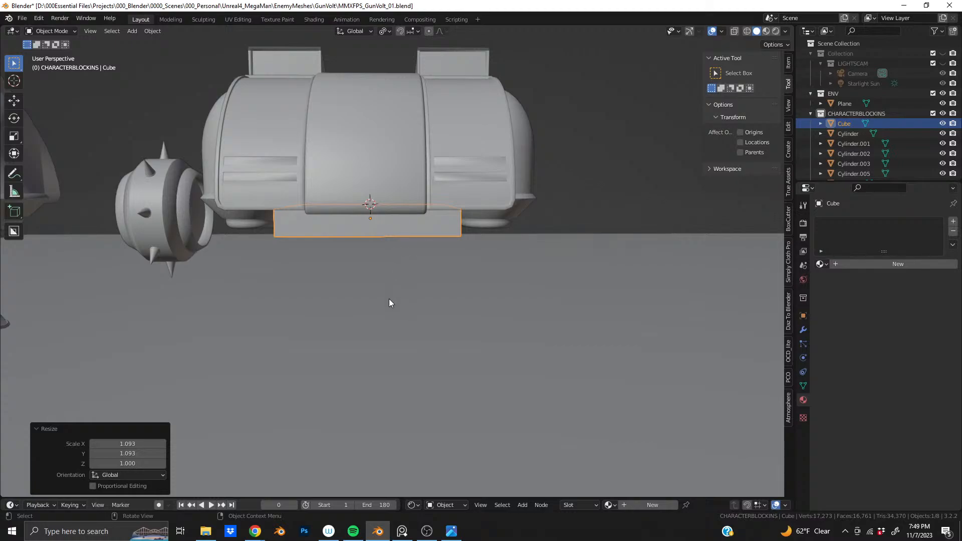
{"action": "middle_click_drag", "start_coordinate": [389, 203], "coordinate": [323, 224]}
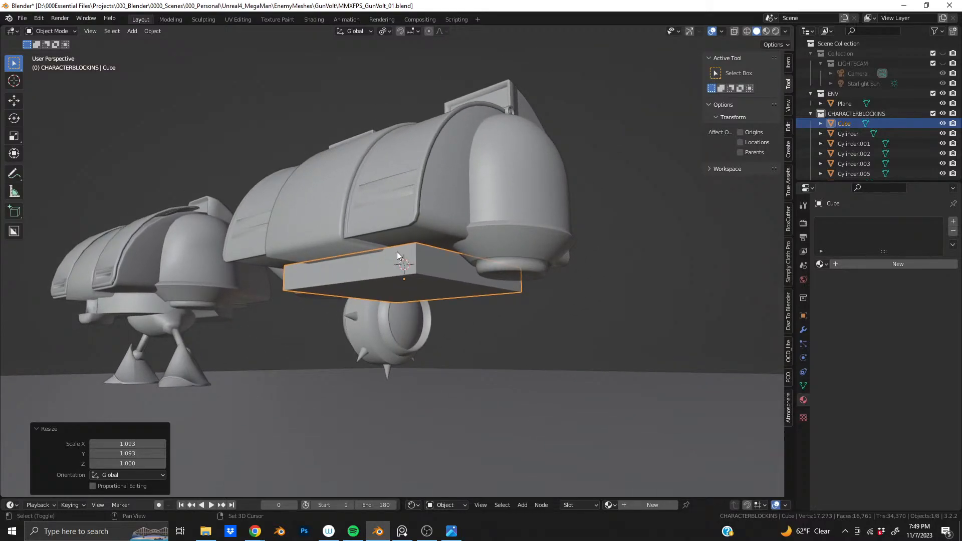
{"action": "middle_click_drag", "start_coordinate": [397, 251], "coordinate": [421, 222], "text": "shift"}
{"action": "scroll", "coordinate": [372, 263], "scroll_direction": "up", "scroll_amount": 2}
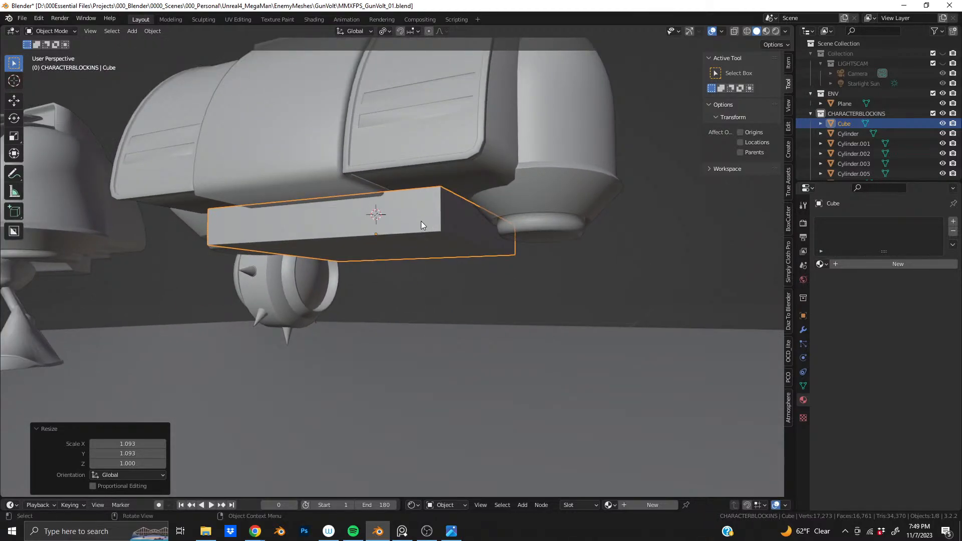
{"action": "key", "text": "g"}
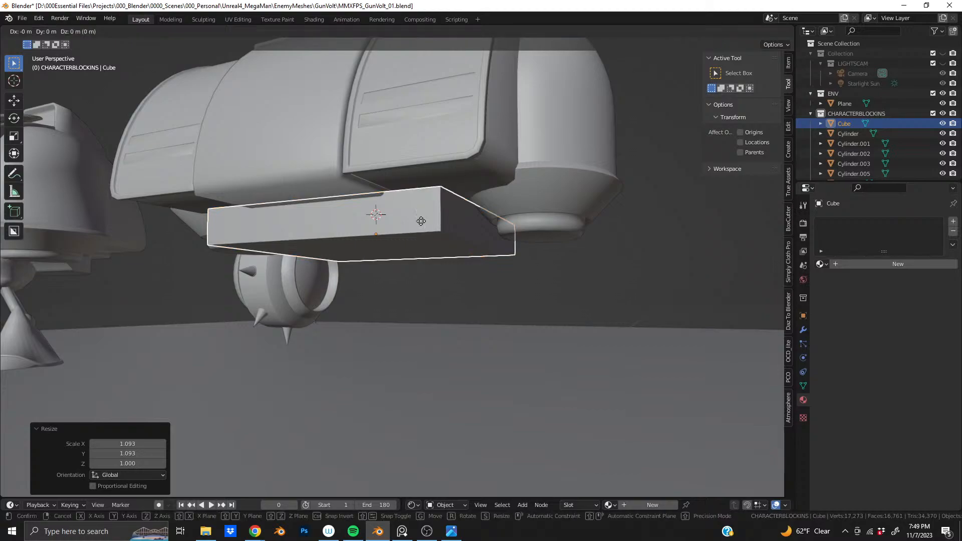
{"action": "key", "text": "z"}
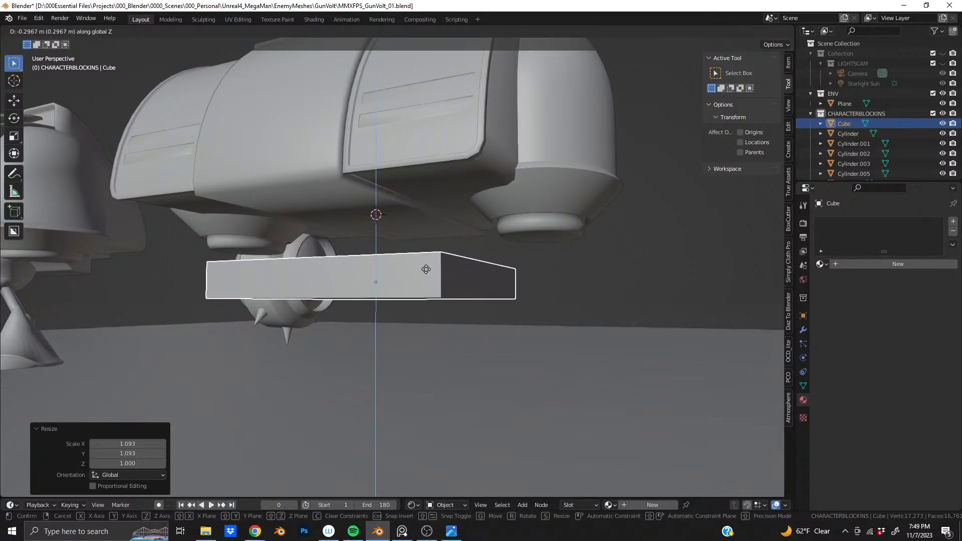
{"action": "left_click", "coordinate": [310, 246]}
Switch the slab to Edit Mode and select only its top face
{"action": "middle_click_drag", "start_coordinate": [310, 245], "coordinate": [375, 260]}
{"action": "key", "text": "Tab"}
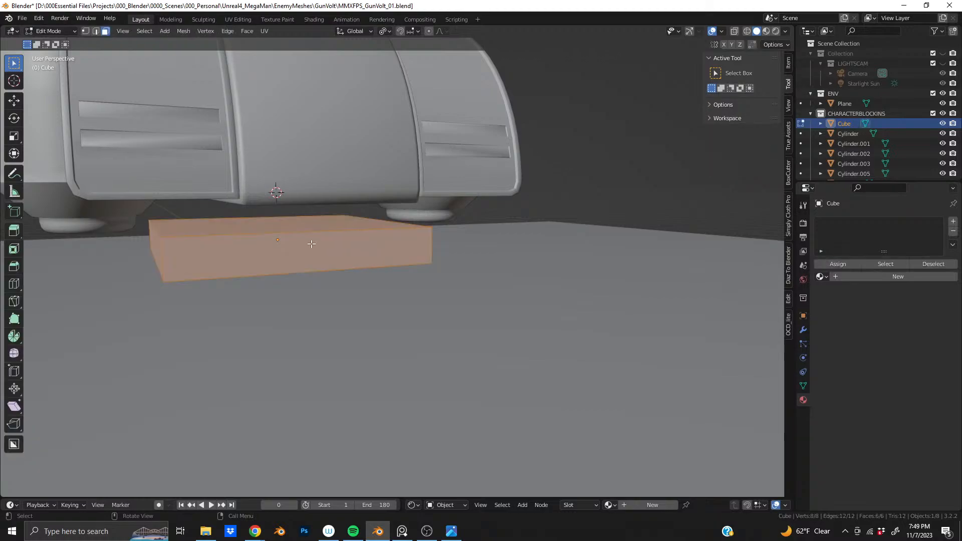
{"action": "left_click", "coordinate": [273, 222]}
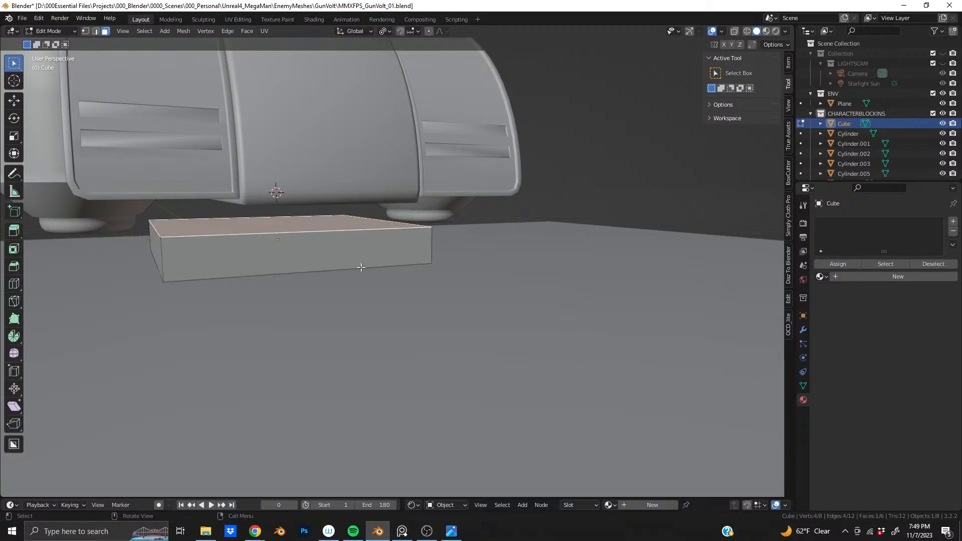
Try raising the slab's top face about 0.116 m along Z, and undo the move
{"action": "key", "text": "g"}
{"action": "key", "text": "z"}
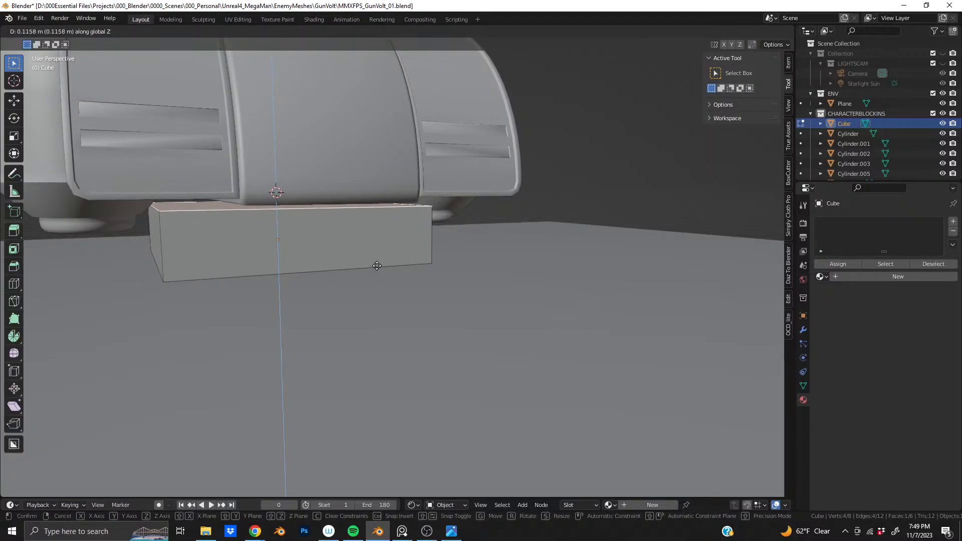
{"action": "left_click", "coordinate": [377, 265]}
{"action": "key", "text": "ctrl+z"}
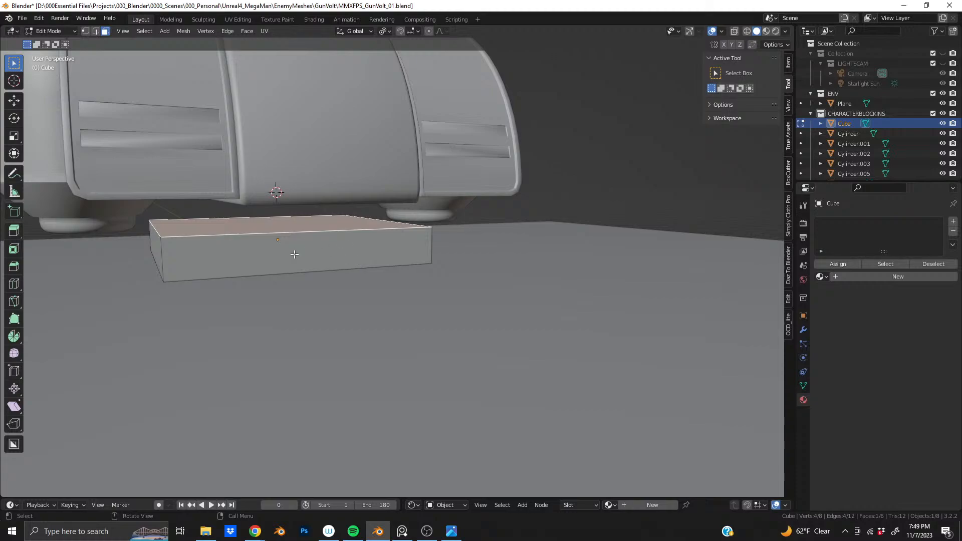
Extrude the slab's top face upward about 0.167 m and raise the new face another 0.024 m along Z
{"action": "key", "text": "e"}
{"action": "left_click", "coordinate": [300, 227]}
{"action": "middle_click_drag", "start_coordinate": [300, 227], "coordinate": [300, 226]}
{"action": "key", "text": "g"}
{"action": "key", "text": "z"}
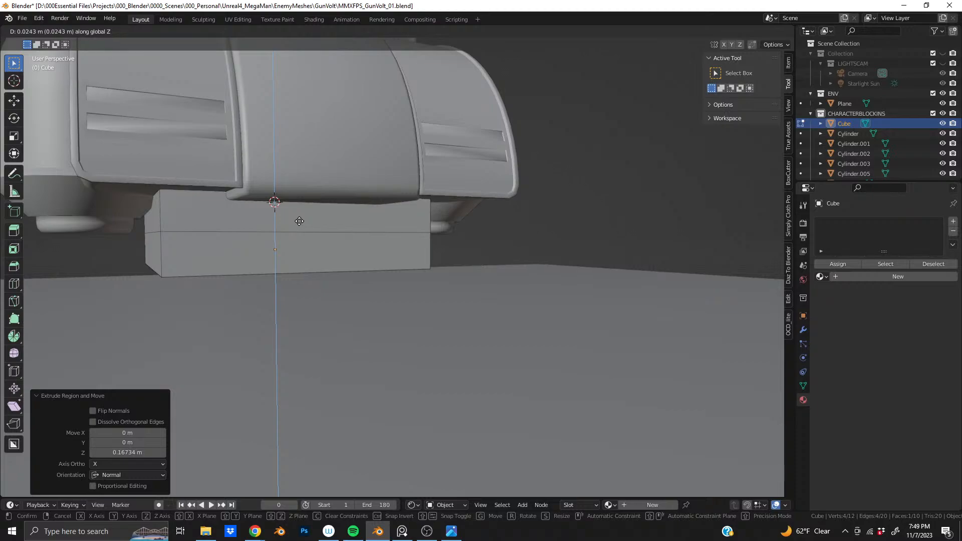
{"action": "left_click", "coordinate": [298, 221]}
Nudge the extruded top face up about 0.005 m along Z into the shell's underside
{"action": "middle_click_drag", "start_coordinate": [355, 243], "coordinate": [297, 235]}
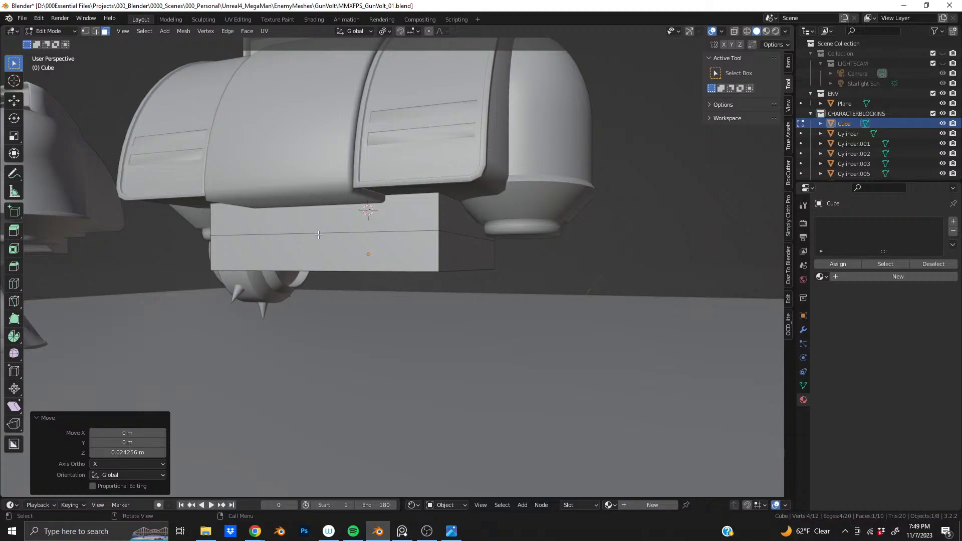
{"action": "key", "text": "g"}
{"action": "key", "text": "z"}
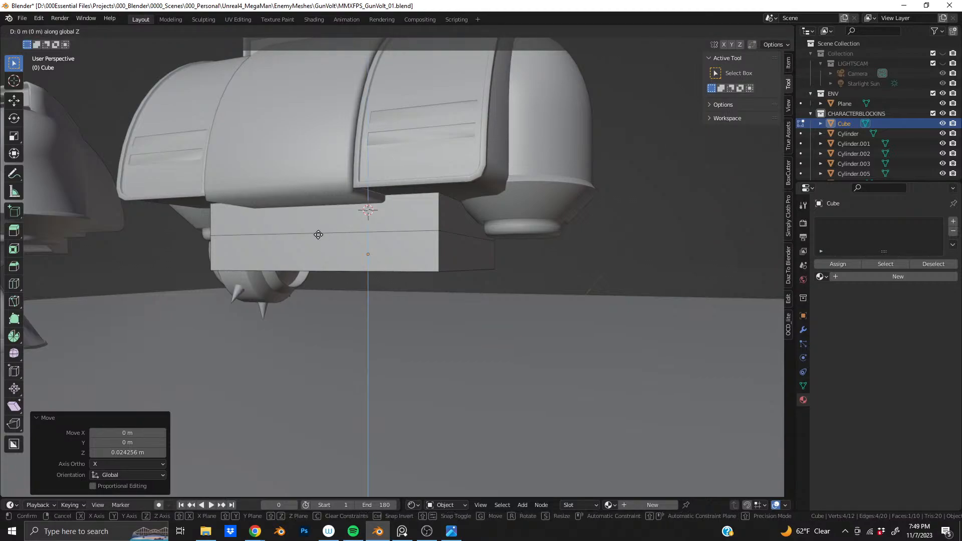
{"action": "left_click", "coordinate": [319, 227]}
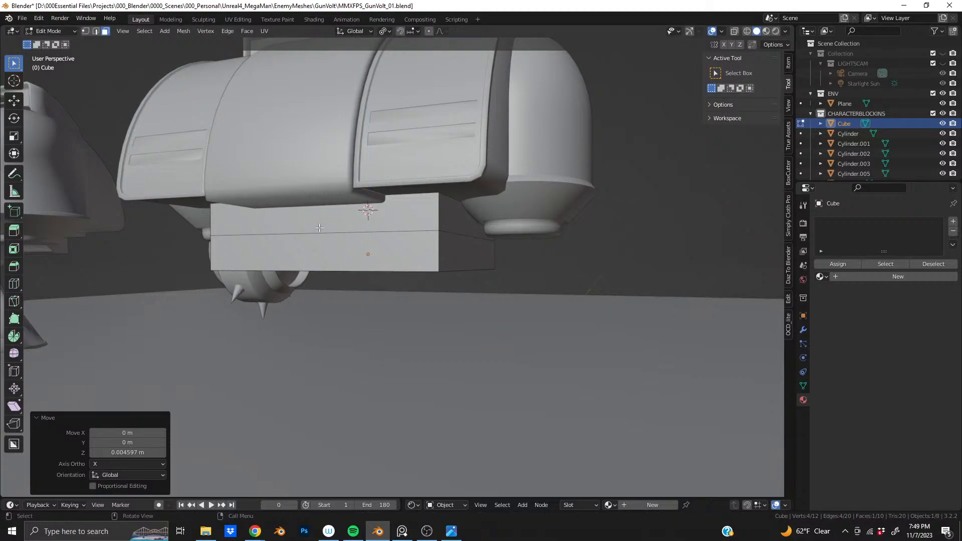
Try shifting the whole block along Z in Object Mode, return to Edit Mode, and inspect its fit under the shell
{"action": "key", "text": "Tab"}
{"action": "key", "text": "g"}
{"action": "key", "text": "z"}
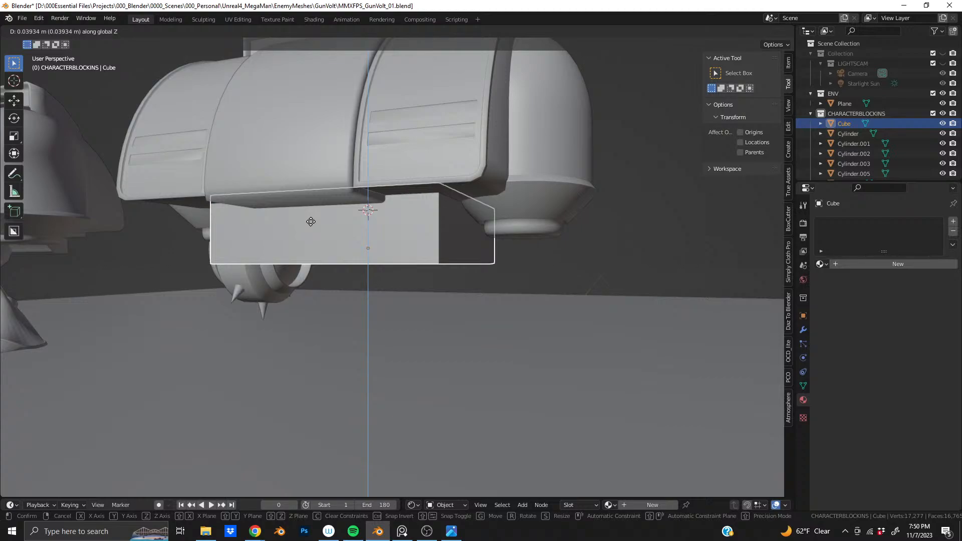
{"action": "key", "text": "XF86AudioLowerVolume"}
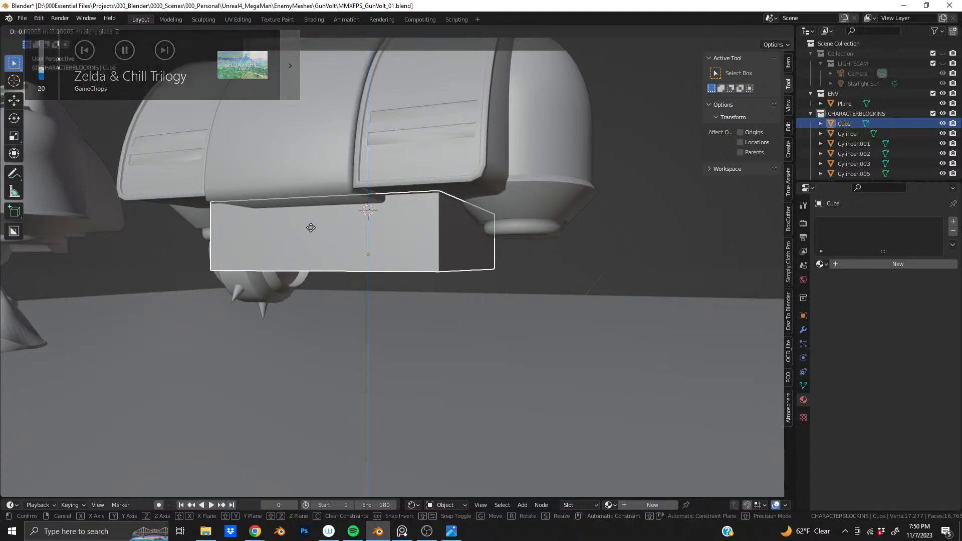
{"action": "left_click", "coordinate": [311, 228]}
{"action": "key", "text": "Tab"}
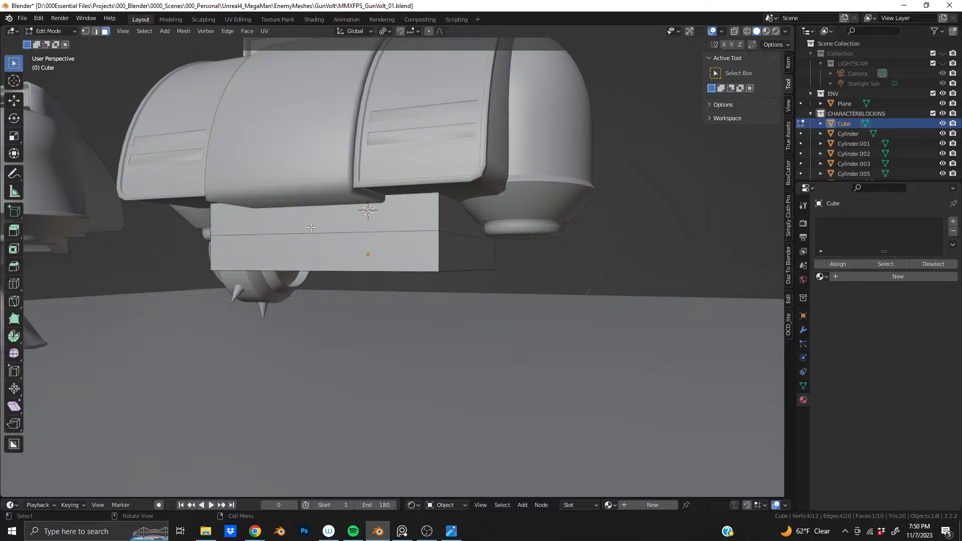
{"action": "middle_click_drag", "start_coordinate": [311, 227], "coordinate": [349, 242]}
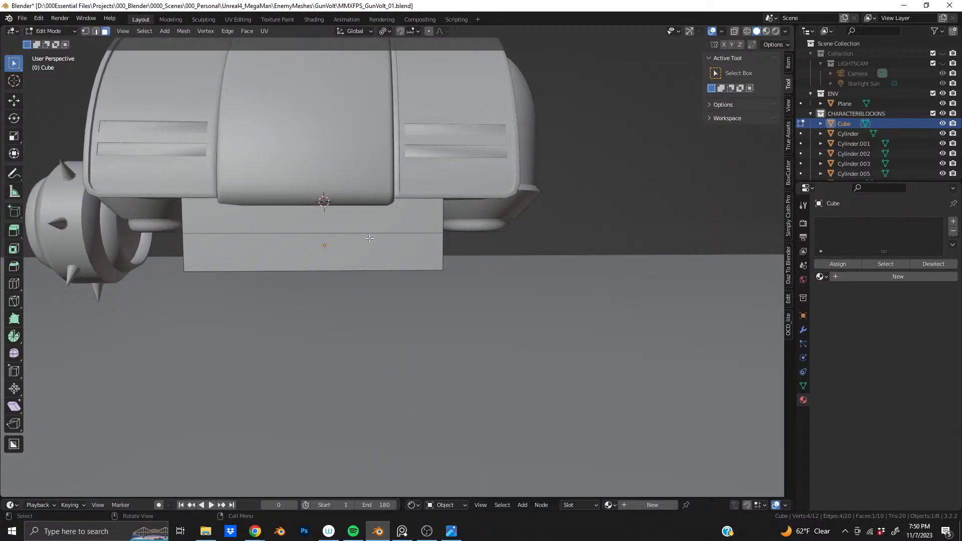
{"action": "middle_click_drag", "start_coordinate": [376, 234], "coordinate": [312, 224]}
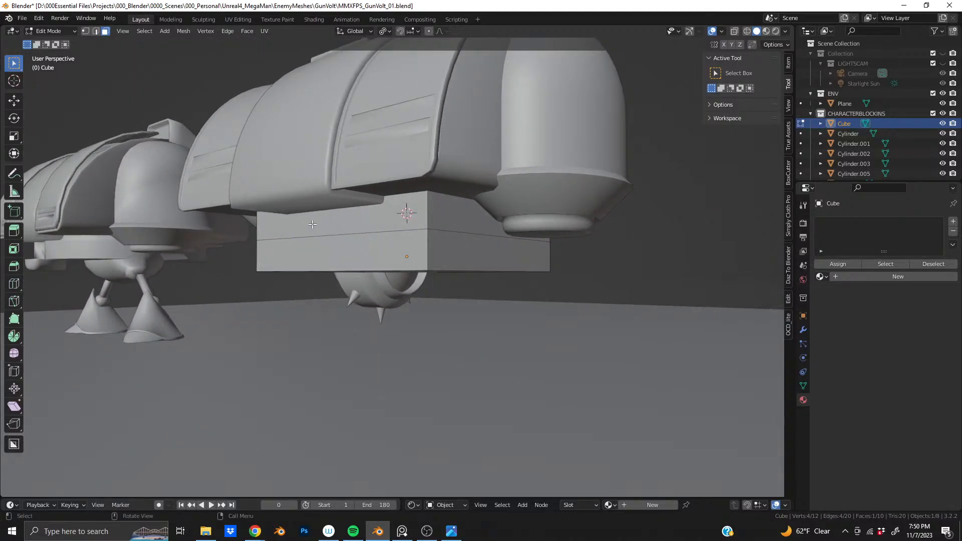
Raise the block's bottom face slightly along Z
{"action": "middle_click_drag", "start_coordinate": [368, 259], "coordinate": [374, 277]}
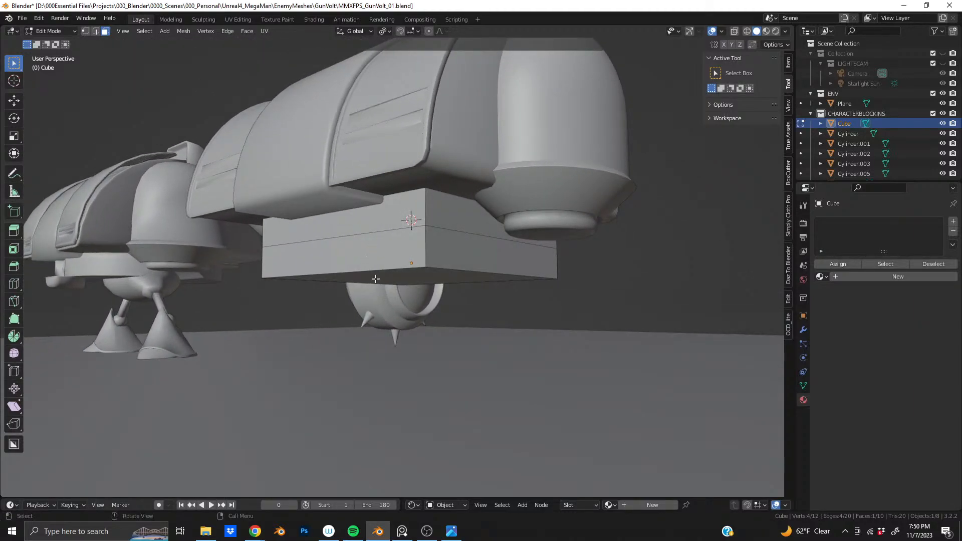
{"action": "left_click", "coordinate": [377, 275]}
{"action": "key", "text": "g"}
{"action": "key", "text": "z"}
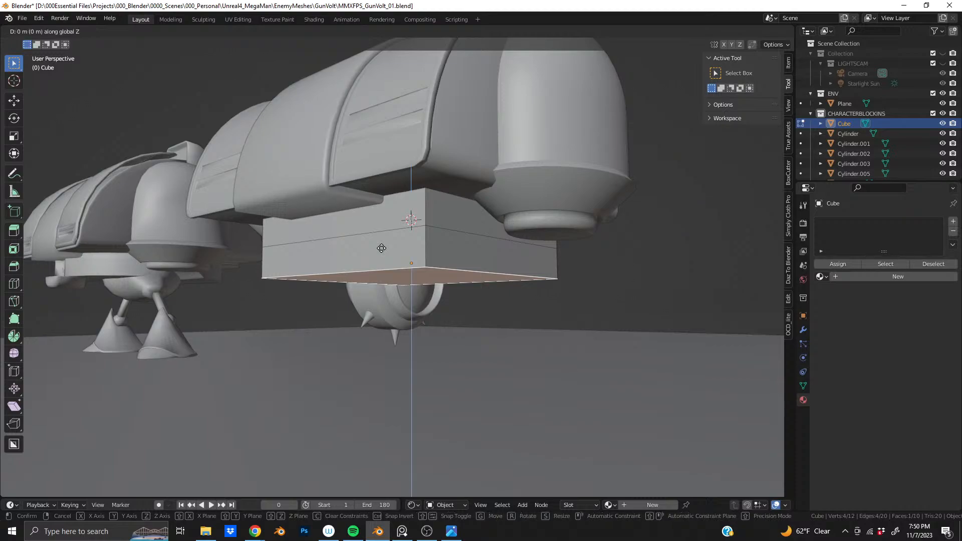
{"action": "left_click", "coordinate": [381, 245]}
Select the vertical edges of both bands at all four corners of the block
{"action": "middle_click_drag", "start_coordinate": [382, 245], "coordinate": [400, 254]}
{"action": "key", "text": "2"}
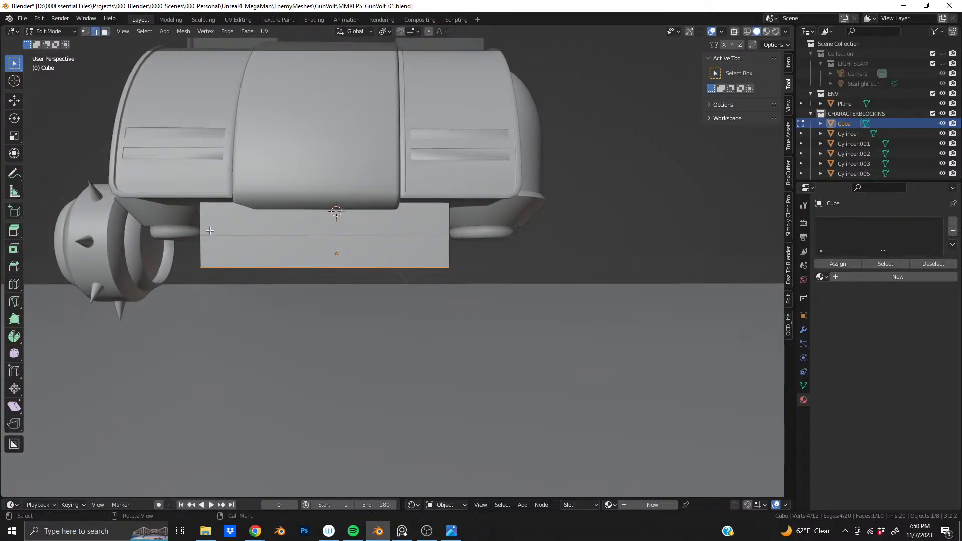
{"action": "left_click", "coordinate": [202, 223], "text": "alt"}
{"action": "left_click", "coordinate": [450, 225], "text": "alt+shift"}
{"action": "middle_click_drag", "start_coordinate": [449, 225], "coordinate": [347, 244]}
{"action": "left_click", "coordinate": [419, 233], "text": "alt+shift"}
{"action": "middle_click_drag", "start_coordinate": [451, 231], "coordinate": [316, 185]}
{"action": "left_click", "coordinate": [373, 239], "text": "alt+shift"}
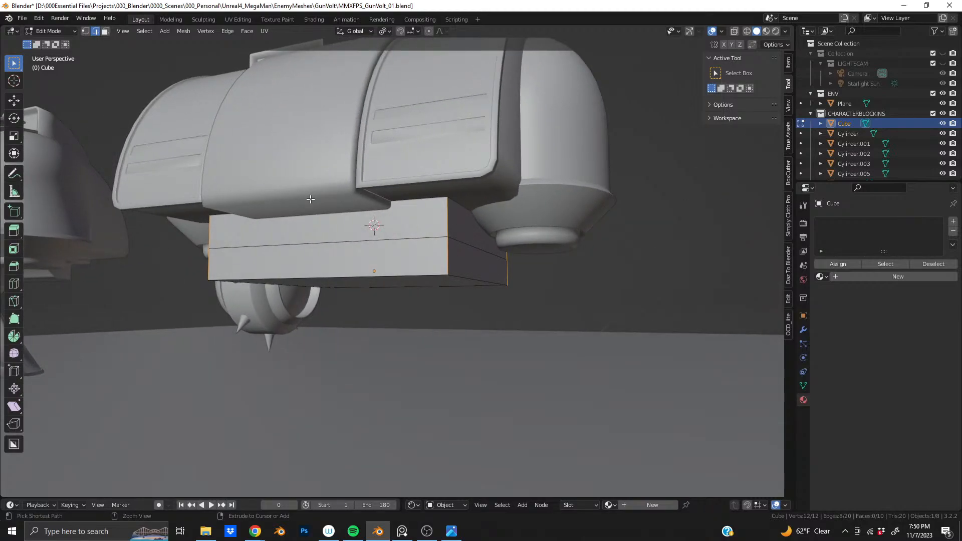
Apply the block's scale in Object Mode and return to Edit Mode with the corner edges still selected
{"action": "key", "text": "Tab"}
{"action": "left_click", "coordinate": [150, 32]}
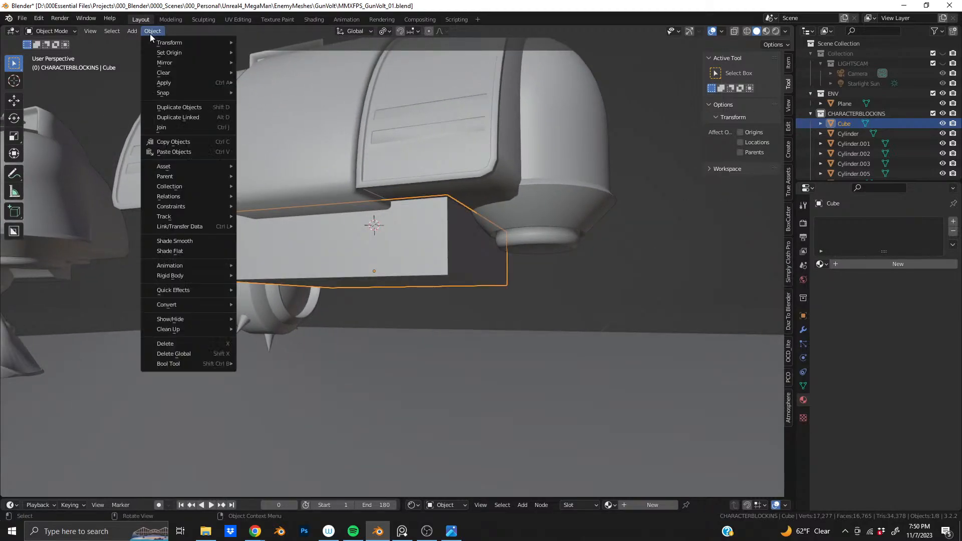
{"action": "mouse_move", "coordinate": [165, 83]}
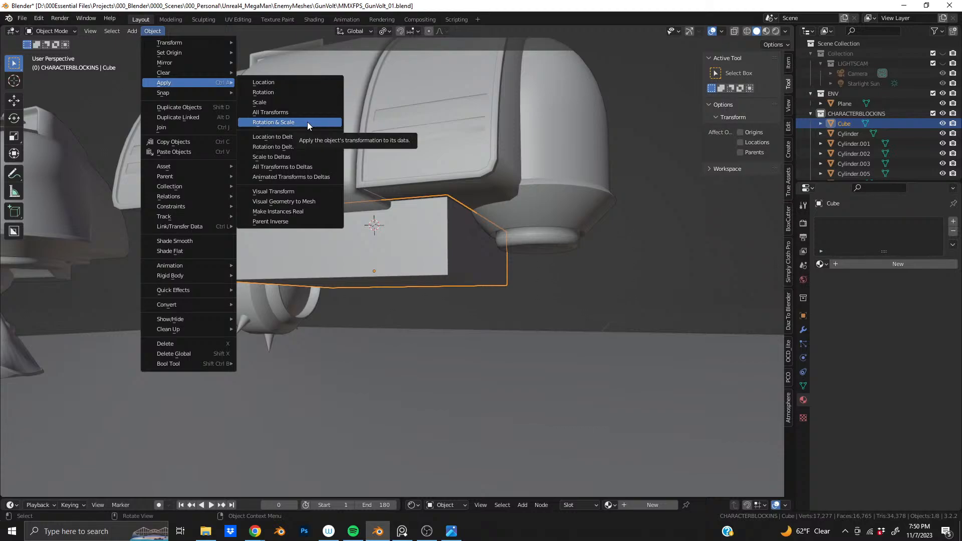
{"action": "left_click", "coordinate": [306, 103]}
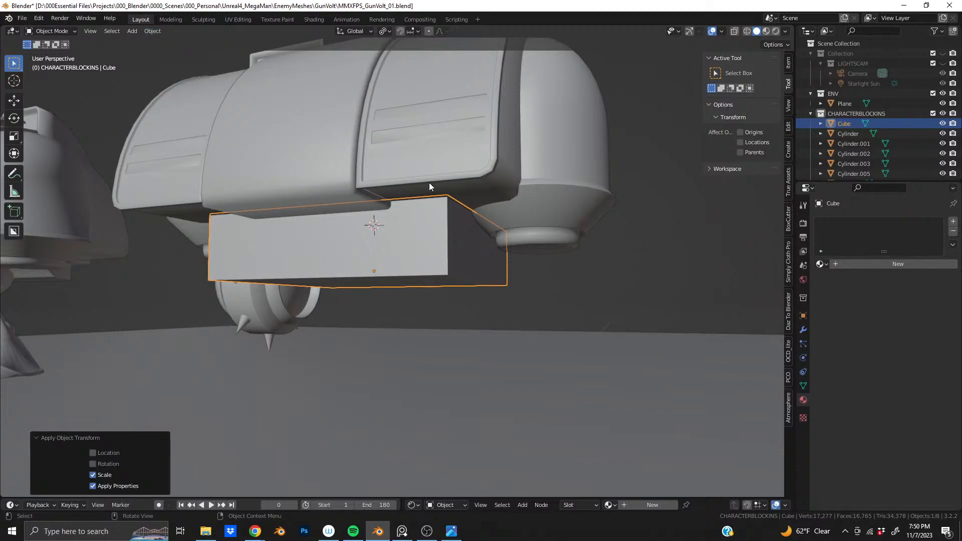
{"action": "key", "text": "Tab"}
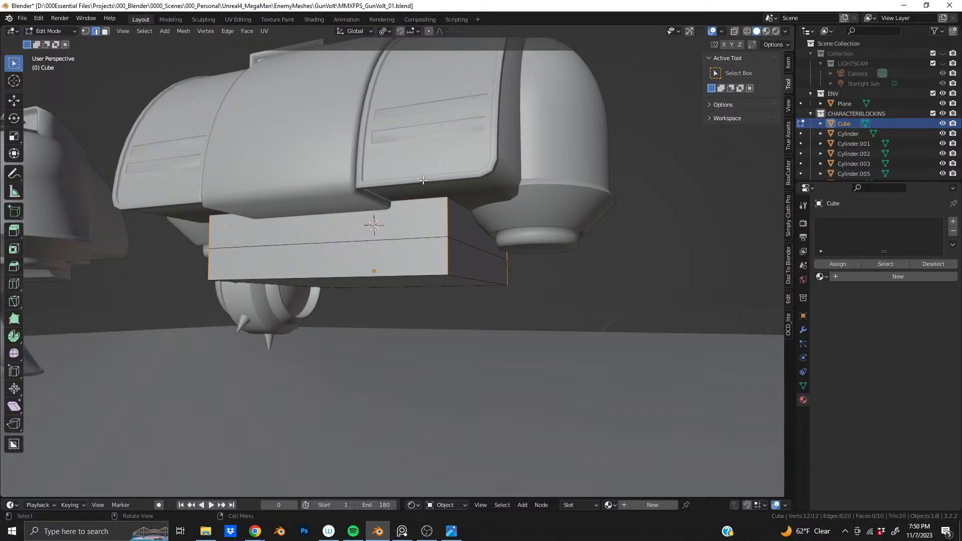
Bevel the block's four vertical corners with a width of about 0.172 m and 10 segments
{"action": "key", "text": "ctrl+b"}
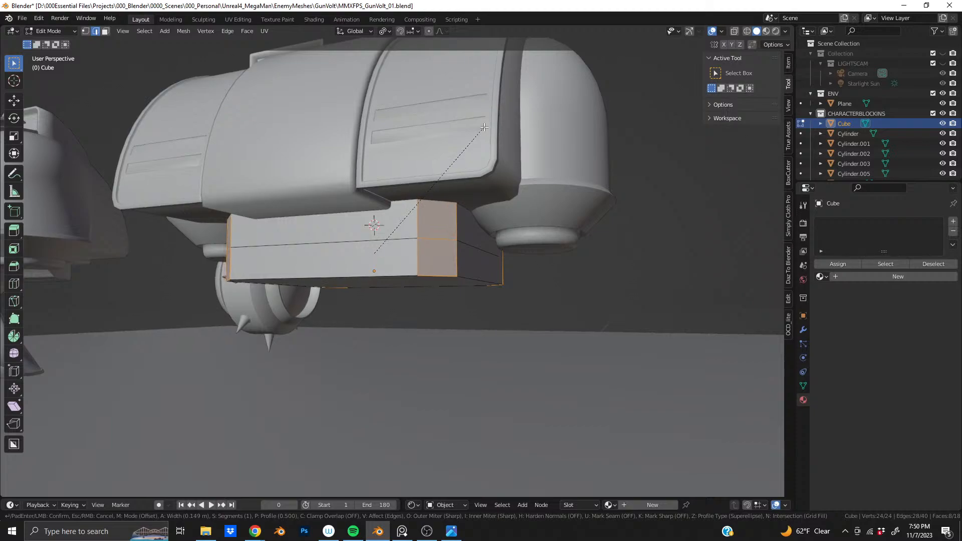
{"action": "scroll", "coordinate": [485, 125], "scroll_direction": "up", "scroll_amount": 1}
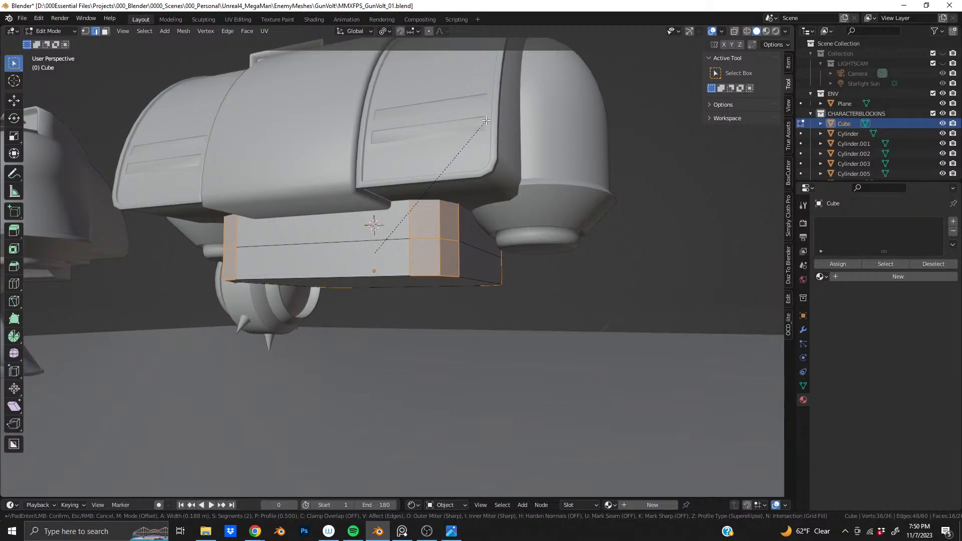
{"action": "scroll", "coordinate": [484, 121], "scroll_direction": "up", "scroll_amount": 6}
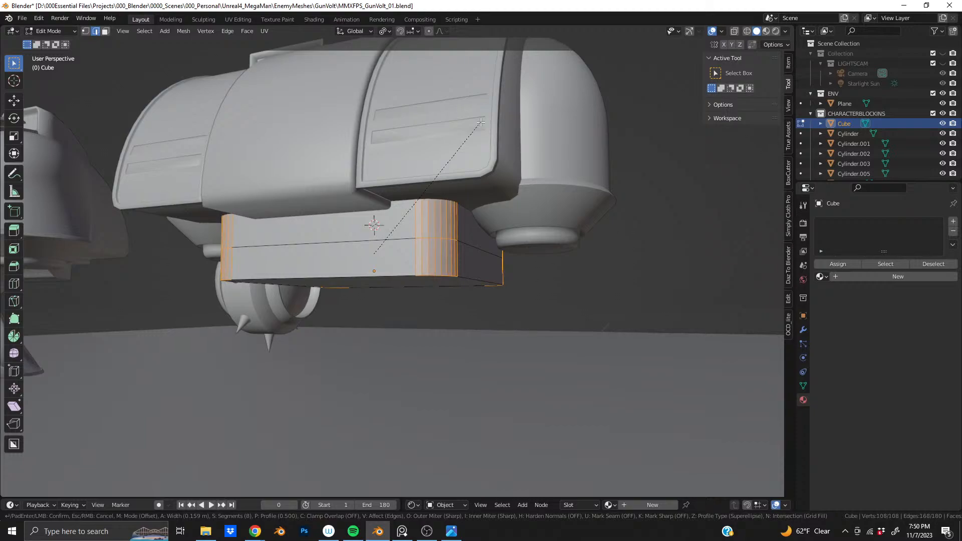
{"action": "scroll", "coordinate": [484, 121], "scroll_direction": "up", "scroll_amount": 2}
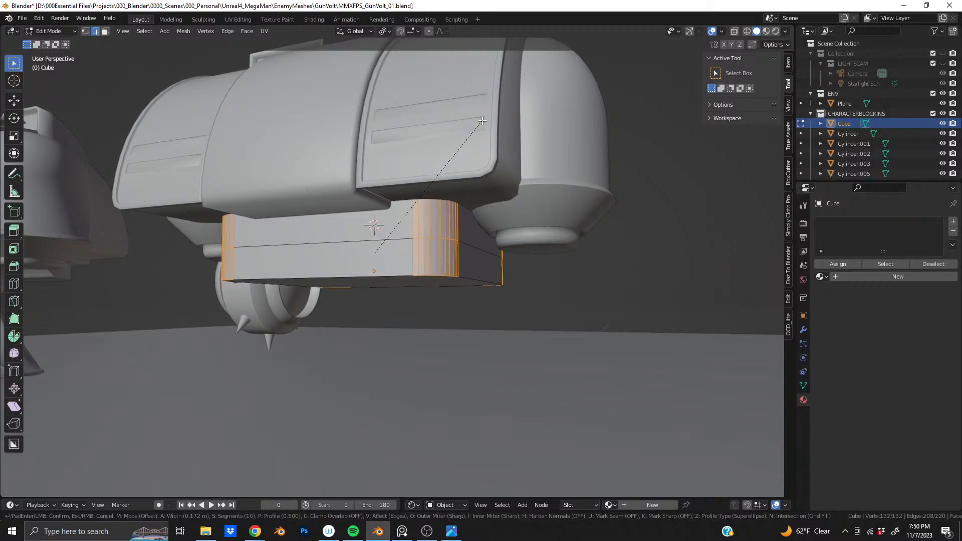
{"action": "left_click", "coordinate": [482, 120]}
{"action": "middle_click_drag", "start_coordinate": [345, 231], "coordinate": [424, 218]}
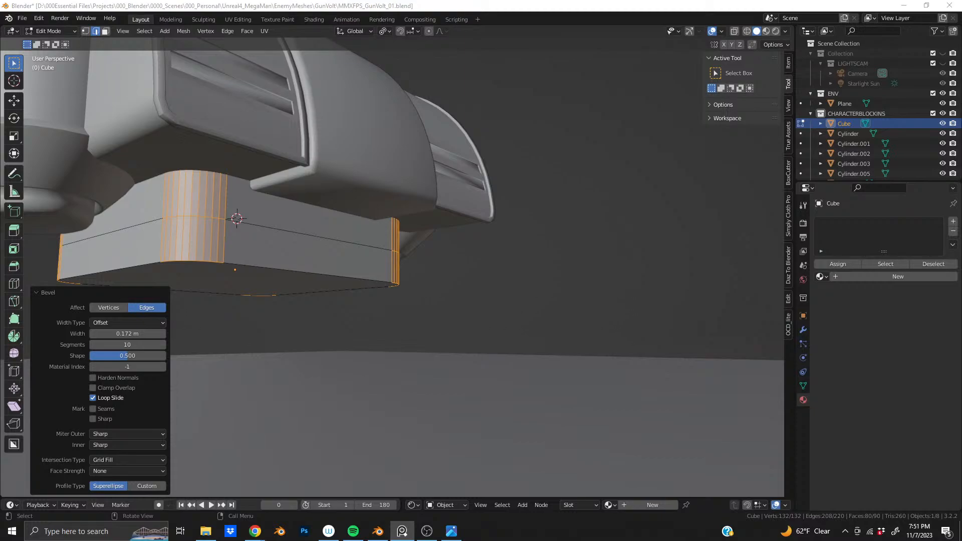
{"action": "middle_click_drag", "start_coordinate": [264, 242], "coordinate": [237, 246]}
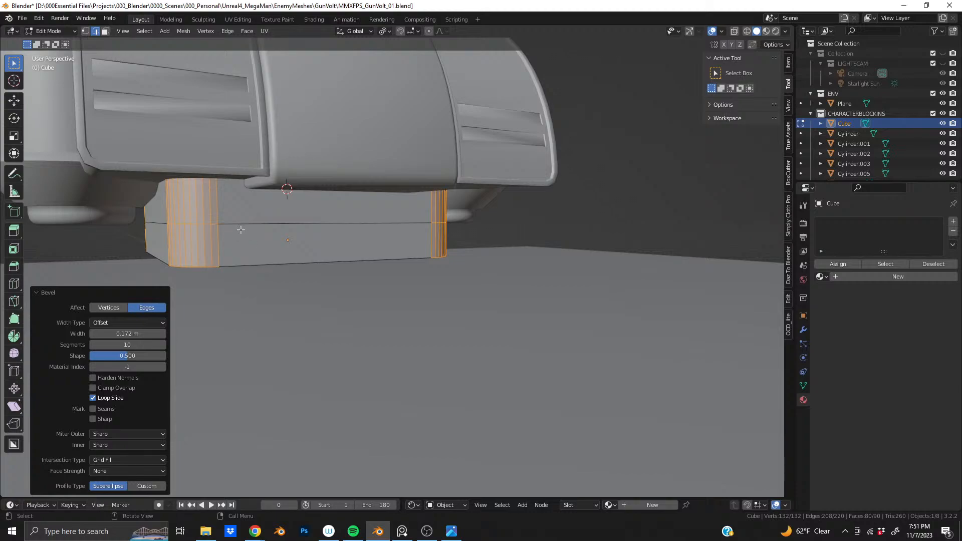
{"action": "middle_click_drag", "start_coordinate": [240, 232], "coordinate": [303, 233]}
Add one horizontal edge loop around the block and slide it fully onto the seam between the two bands, factor 1.000
{"action": "key", "text": "3"}
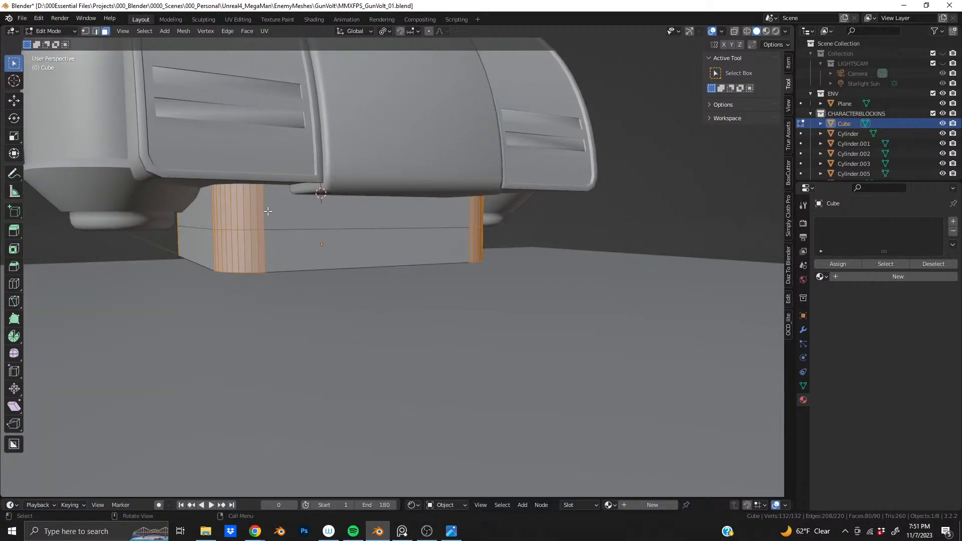
{"action": "left_click", "coordinate": [270, 212], "text": "alt"}
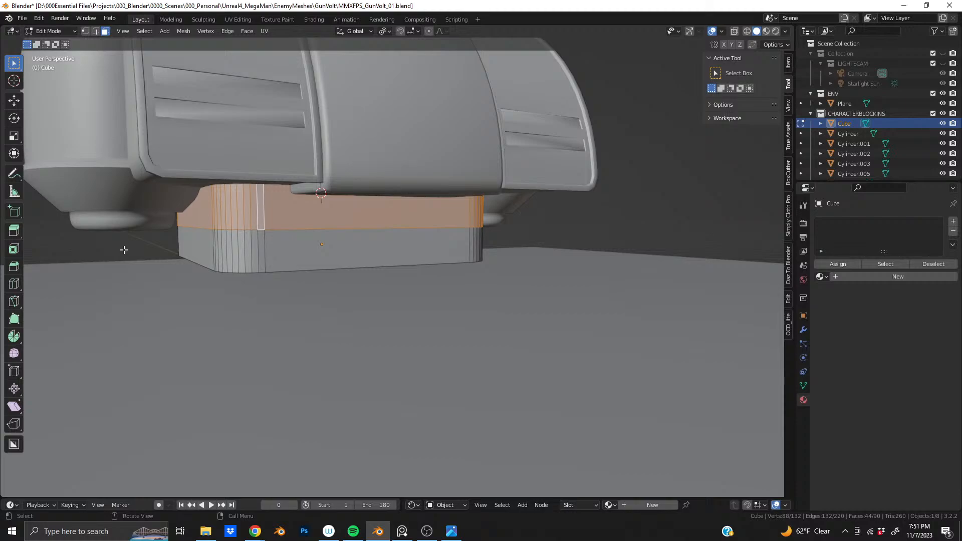
{"action": "key", "text": "ctrl+r"}
{"action": "left_click", "coordinate": [206, 231]}
{"action": "left_click", "coordinate": [211, 251]}
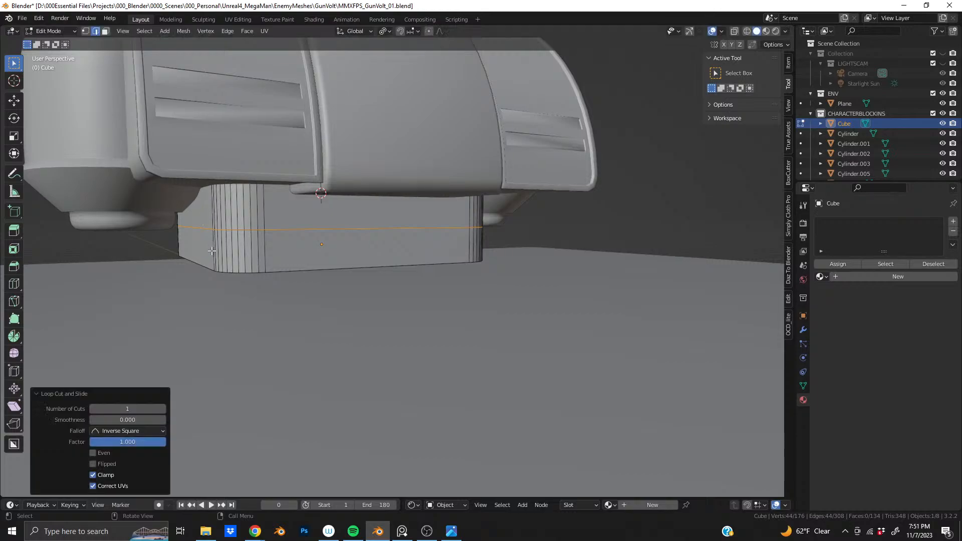
Select the ring of faces in the upper band and scale it inward to about 0.959 in X and Y only
{"action": "key", "text": "3"}
{"action": "left_click", "coordinate": [280, 227], "text": "alt"}
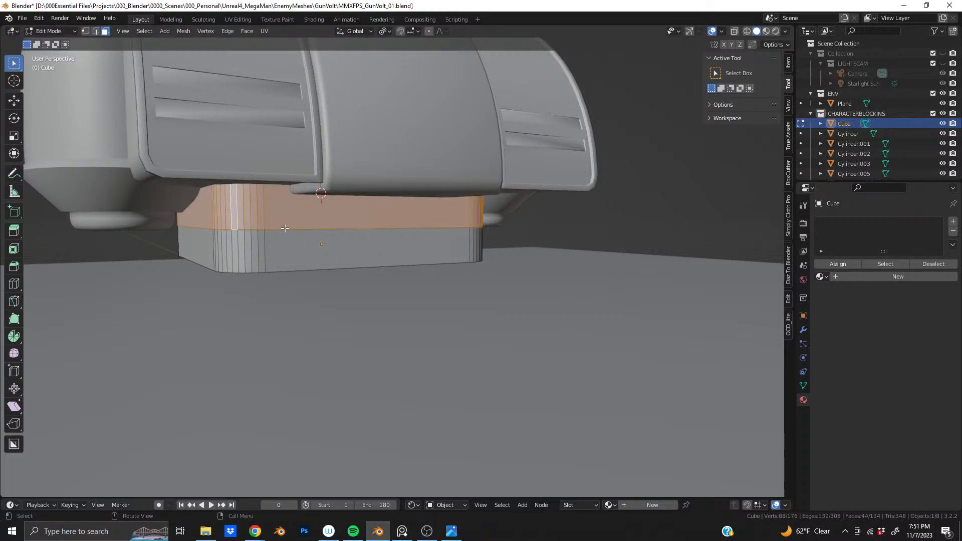
{"action": "key", "text": "s"}
{"action": "key", "text": "shift+z"}
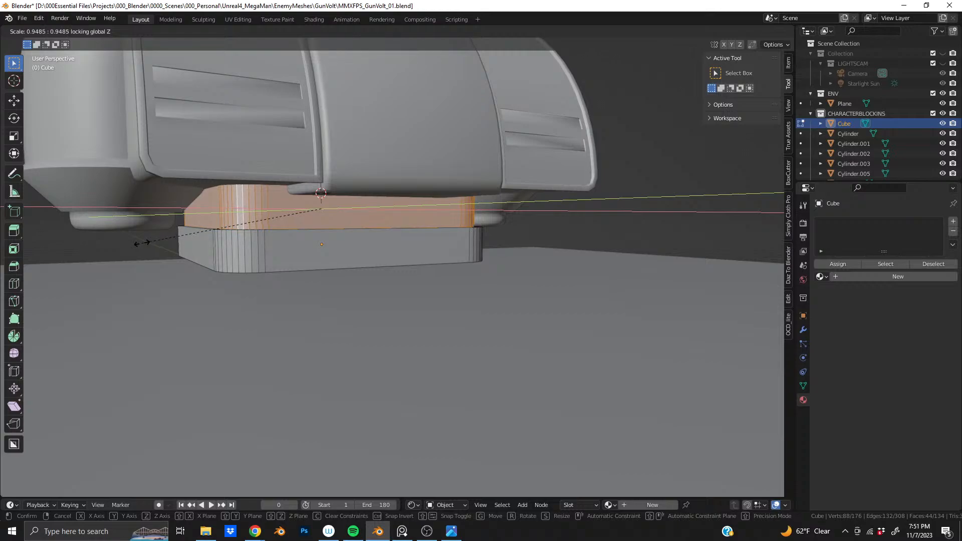
{"action": "left_click", "coordinate": [142, 242]}
Examine the stepped block and its fit under the body shell from several sides
{"action": "middle_click_drag", "start_coordinate": [276, 208], "coordinate": [206, 213]}
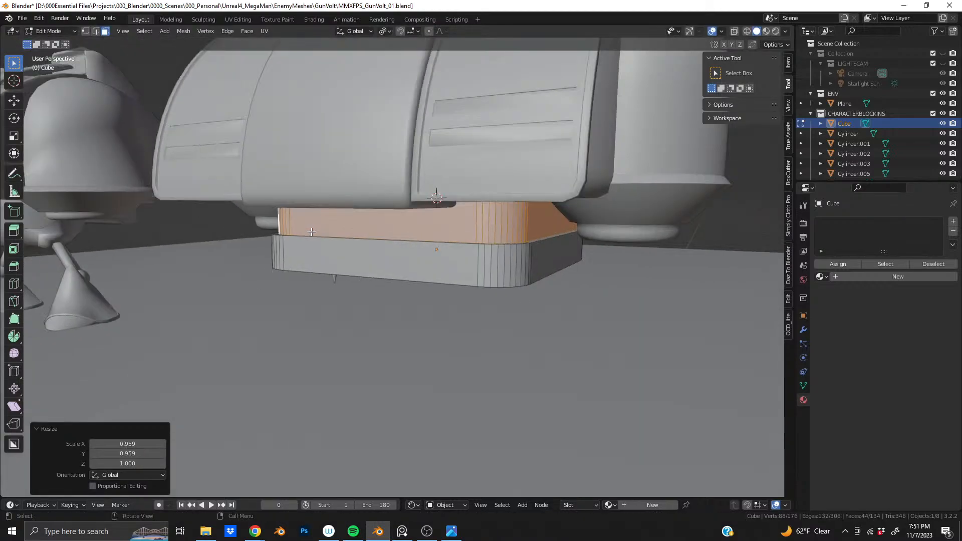
{"action": "scroll", "coordinate": [333, 251], "scroll_direction": "down", "scroll_amount": 4}
{"action": "middle_click_drag", "start_coordinate": [356, 258], "coordinate": [336, 295]}
{"action": "scroll", "coordinate": [321, 284], "scroll_direction": "up", "scroll_amount": 2}
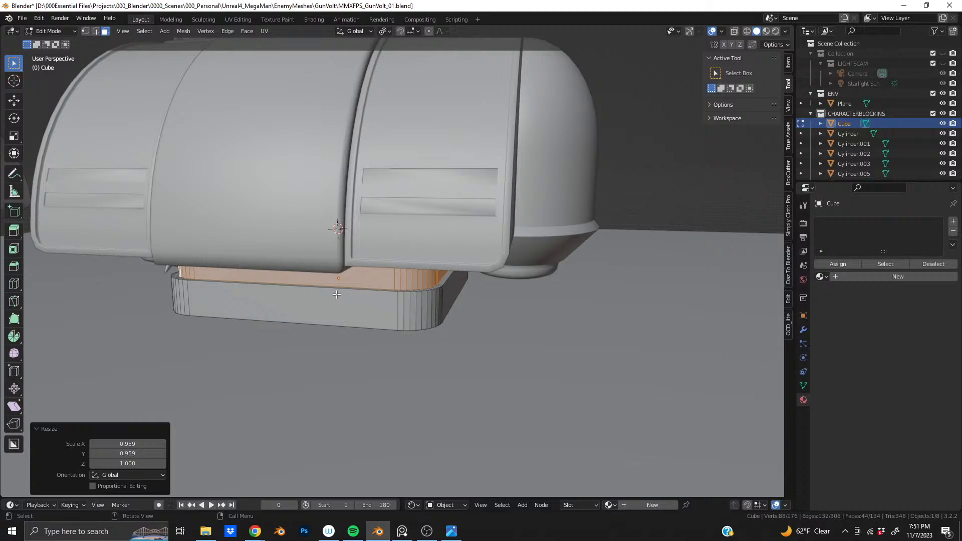
{"action": "middle_click_drag", "start_coordinate": [325, 289], "coordinate": [391, 258]}
{"action": "middle_click_drag", "start_coordinate": [344, 283], "coordinate": [457, 256]}
{"action": "scroll", "coordinate": [325, 276], "scroll_direction": "down", "scroll_amount": 5}
{"action": "middle_click_drag", "start_coordinate": [173, 273], "coordinate": [333, 269]}
{"action": "scroll", "coordinate": [333, 268], "scroll_direction": "down", "scroll_amount": 8}
{"action": "middle_click_drag", "start_coordinate": [448, 272], "coordinate": [375, 234], "text": "shift"}
{"action": "scroll", "coordinate": [390, 273], "scroll_direction": "up", "scroll_amount": 6}
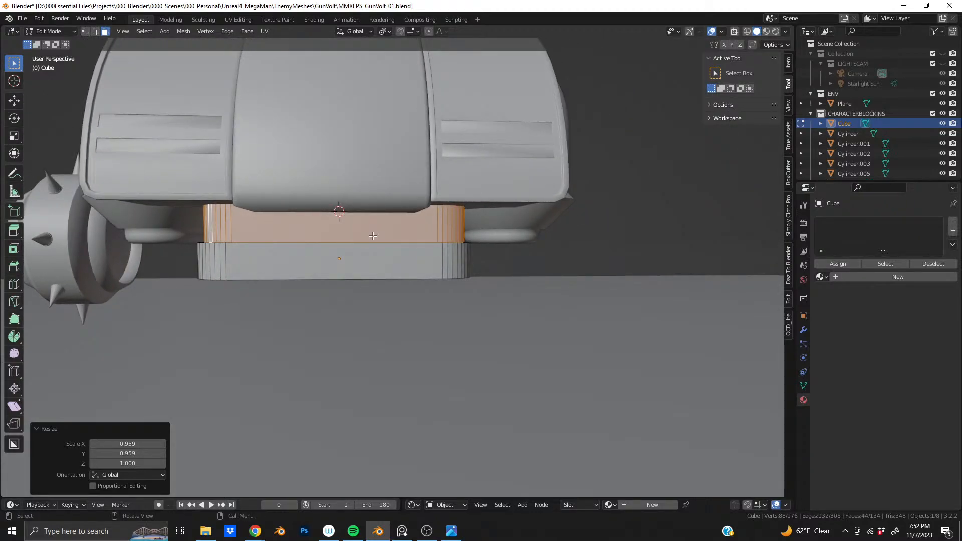
Try dividing the block's front side with nine evenly spaced vertical loop cuts
{"action": "key", "text": "ctrl+r"}
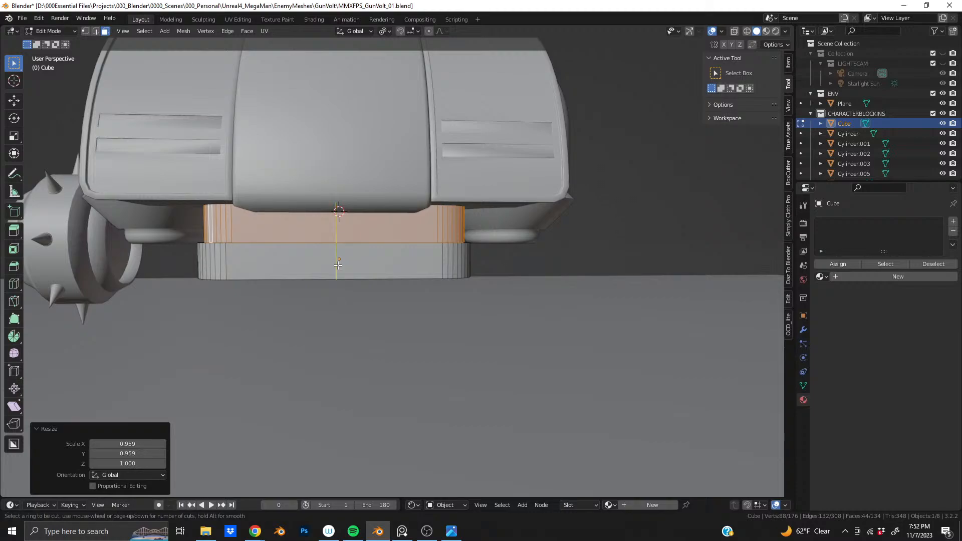
{"action": "scroll", "coordinate": [339, 266], "scroll_direction": "up", "scroll_amount": 5}
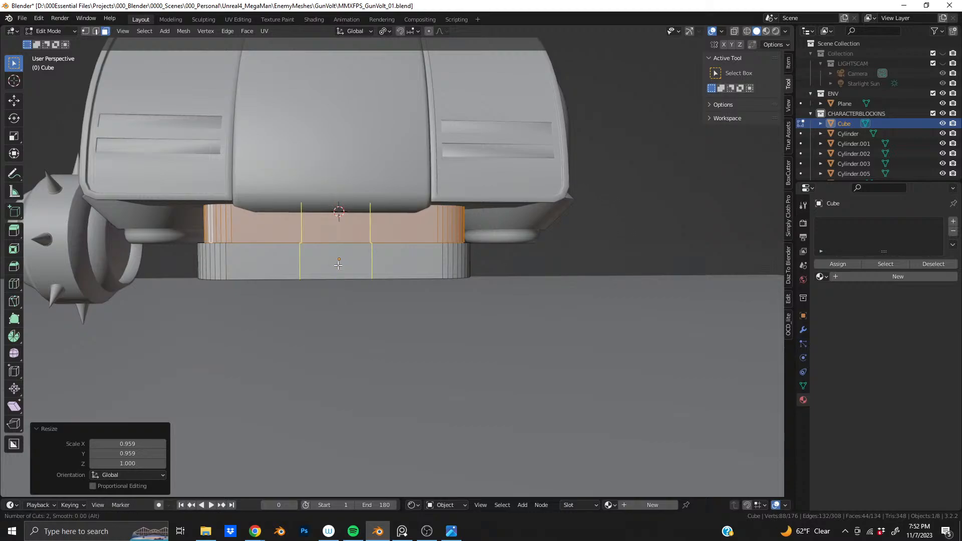
{"action": "scroll", "coordinate": [338, 265], "scroll_direction": "up", "scroll_amount": 2}
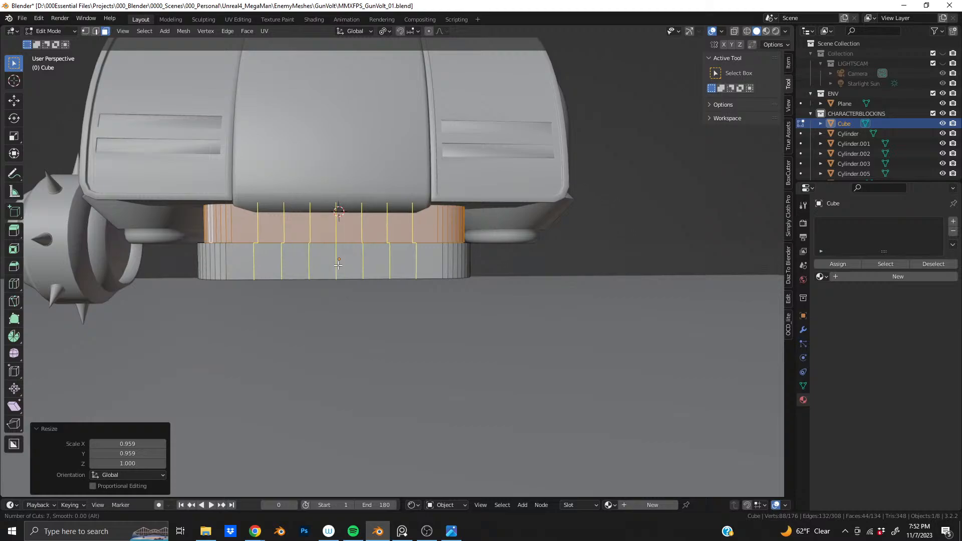
{"action": "scroll", "coordinate": [338, 265], "scroll_direction": "up", "scroll_amount": 1}
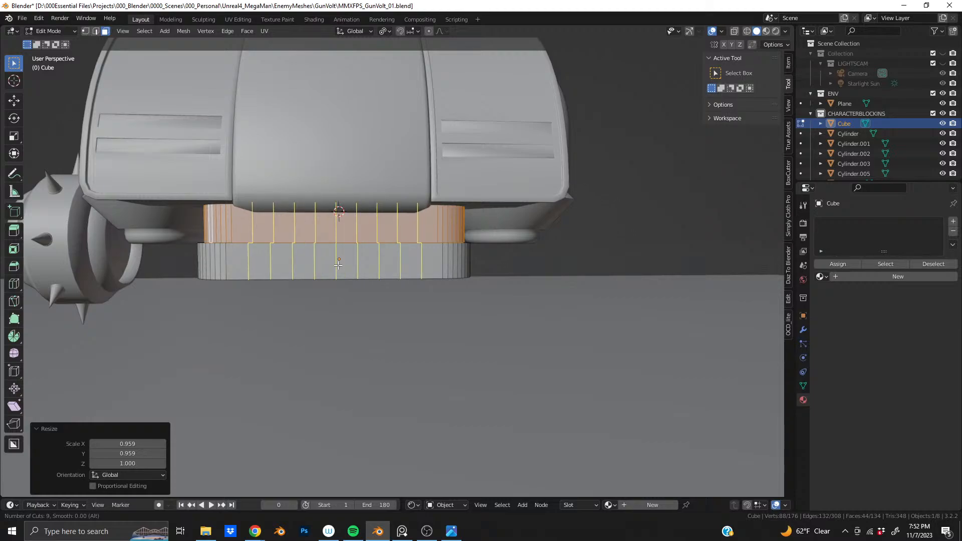
{"action": "left_click", "coordinate": [339, 265]}
{"action": "right_click", "coordinate": [338, 265]}
{"action": "middle_click_drag", "start_coordinate": [338, 265], "coordinate": [391, 250]}
{"action": "scroll", "coordinate": [316, 254], "scroll_direction": "up", "scroll_amount": 4}
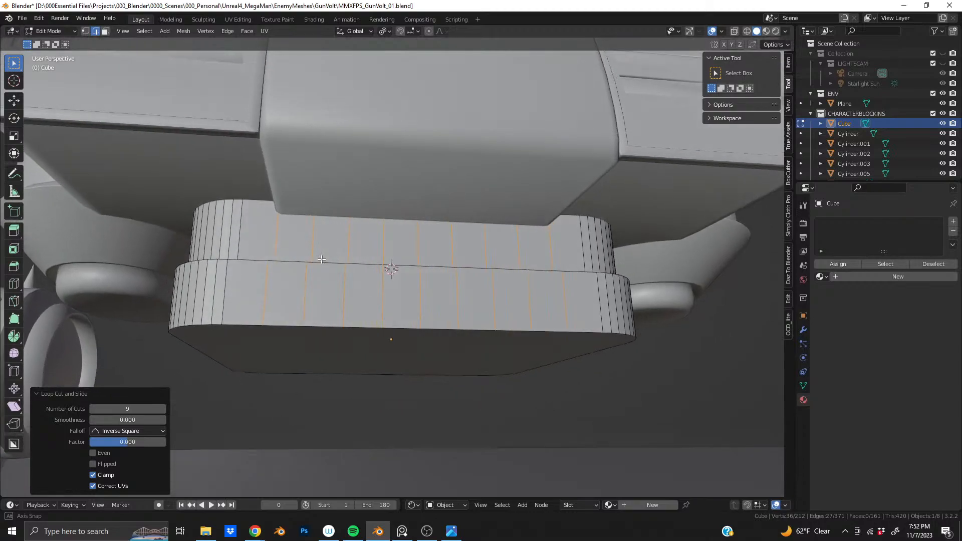
Try ten evenly spaced vertical loop cuts across the block's front side and undo them
{"action": "key", "text": "3"}
{"action": "left_click", "coordinate": [411, 236], "text": "alt"}
{"action": "key", "text": "ctrl+r"}
{"action": "scroll", "coordinate": [417, 258], "scroll_direction": "up", "scroll_amount": 9}
{"action": "left_click", "coordinate": [416, 258]}
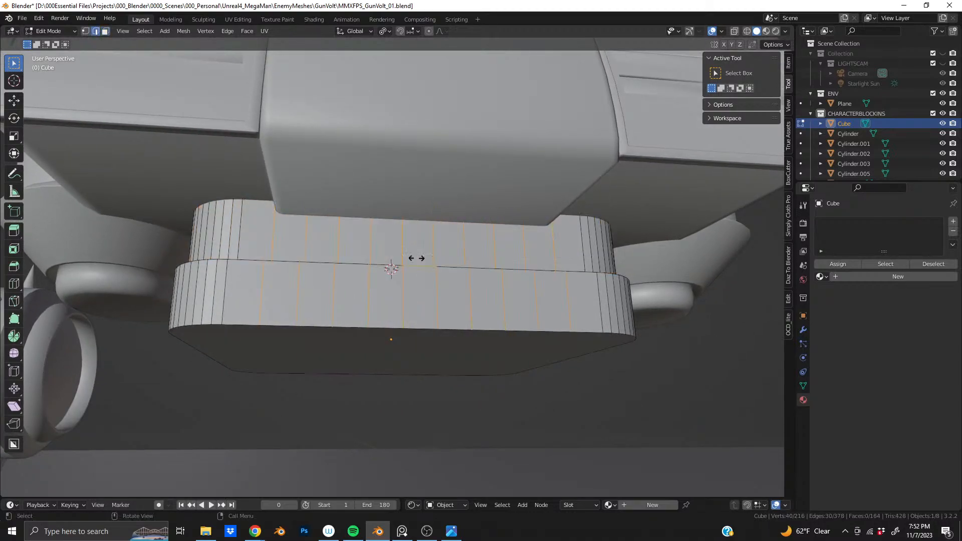
{"action": "right_click", "coordinate": [416, 258]}
{"action": "middle_click_drag", "start_coordinate": [416, 258], "coordinate": [396, 290]}
{"action": "key", "text": "a"}
Apply the scale of the stepped block again in Object Mode and return to Edit Mode
{"action": "key", "text": "Tab"}
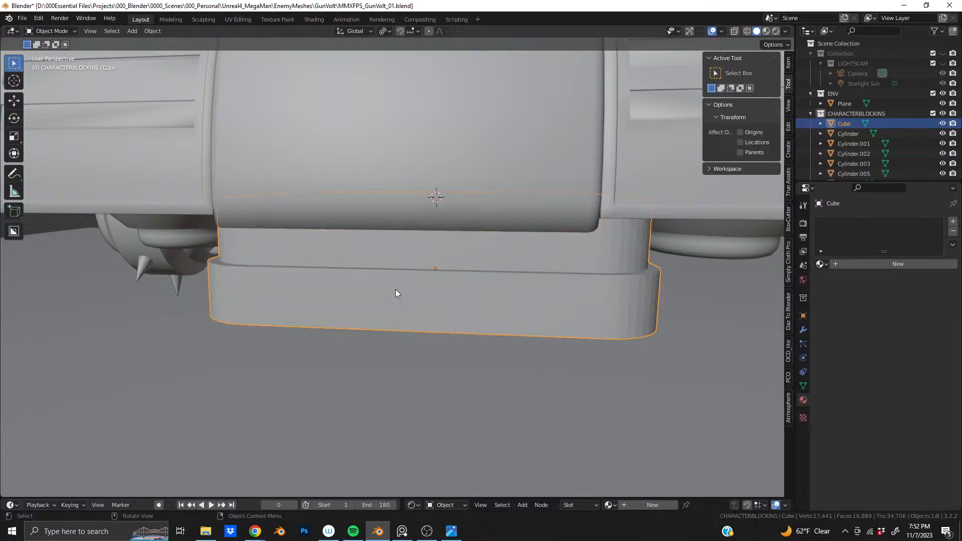
{"action": "left_click", "coordinate": [152, 31]}
{"action": "mouse_move", "coordinate": [222, 83]}
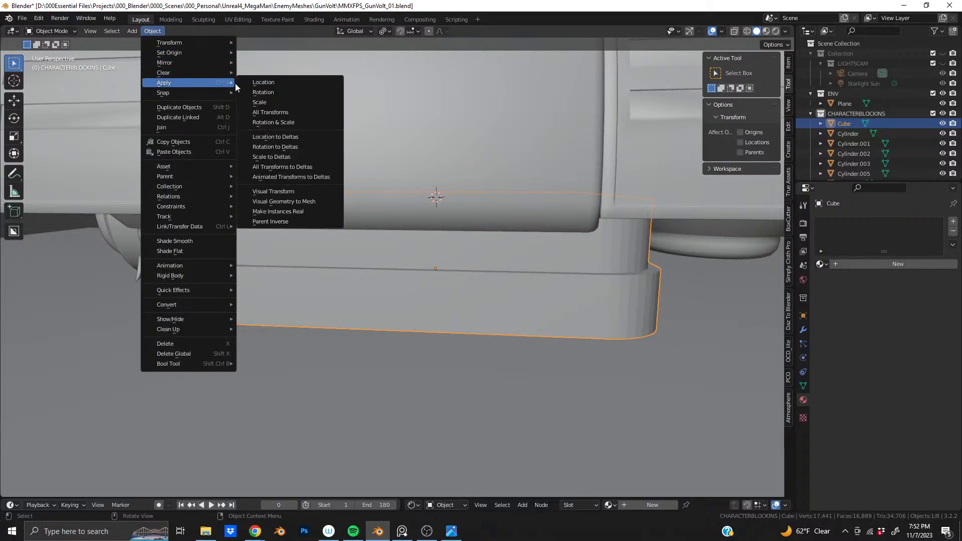
{"action": "left_click", "coordinate": [273, 102]}
{"action": "key", "text": "Tab"}
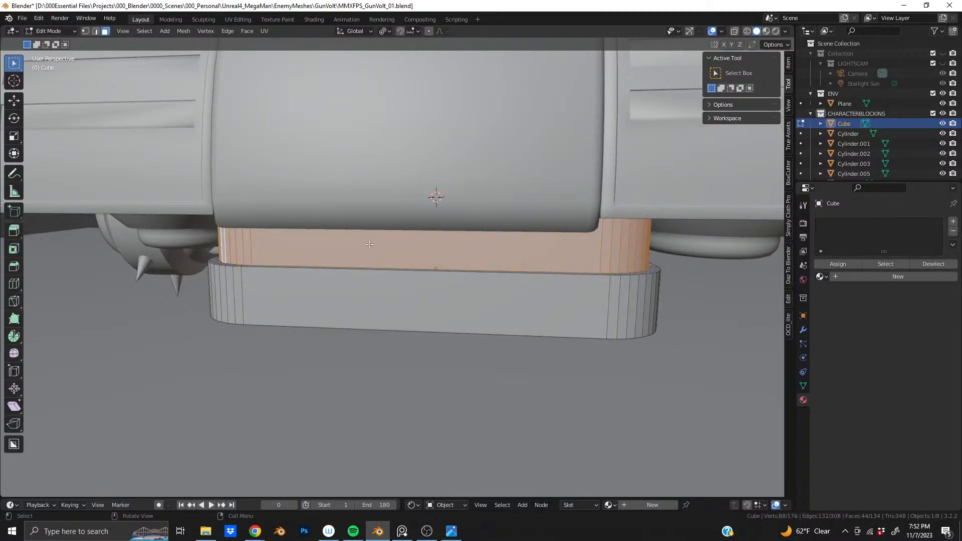
{"action": "key", "text": "ctrl+r"}
{"action": "scroll", "coordinate": [391, 273], "scroll_direction": "up", "scroll_amount": 11}
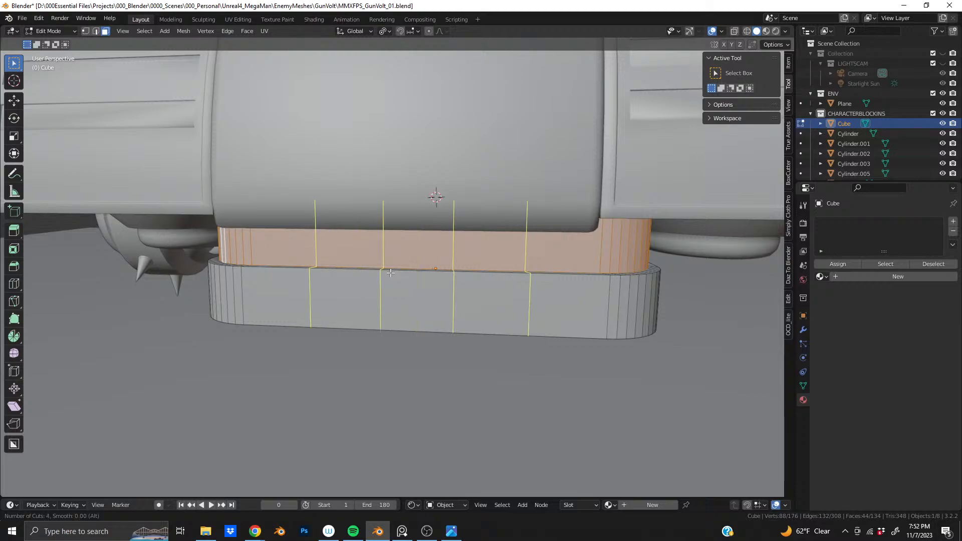
{"action": "scroll", "coordinate": [391, 273], "scroll_direction": "up", "scroll_amount": 1}
{"action": "scroll", "coordinate": [391, 273], "scroll_direction": "up", "scroll_amount": 1}
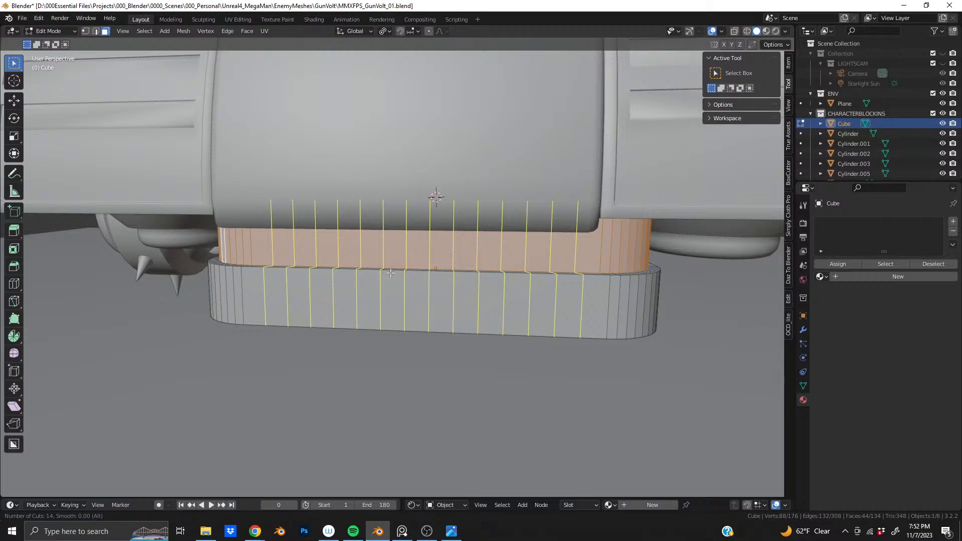
{"action": "right_click", "coordinate": [391, 272]}
Check the rounded corner in Object Mode, return to Edit Mode, and undo the inward scaling of the upper band
{"action": "middle_click_drag", "start_coordinate": [266, 287], "coordinate": [447, 258]}
{"action": "key", "text": "Tab"}
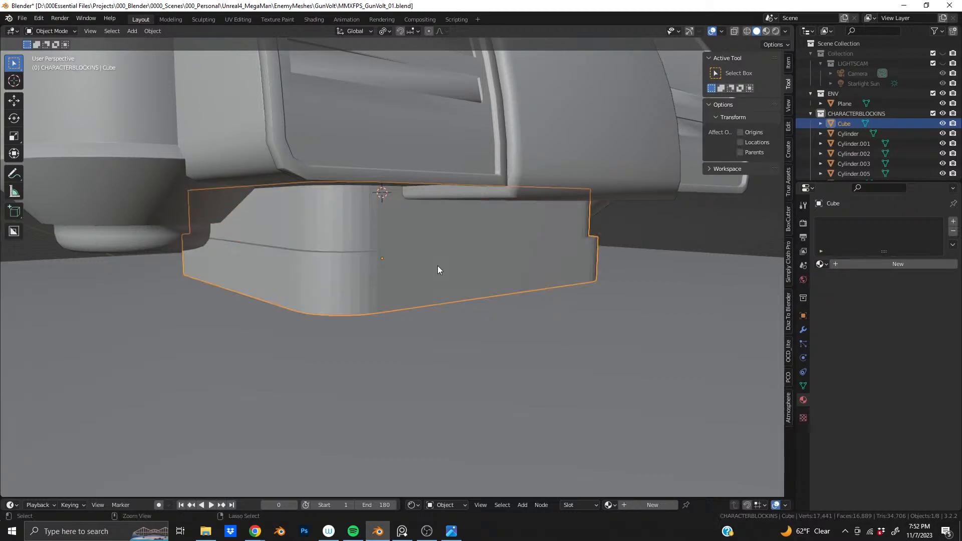
{"action": "key", "text": "Tab"}
{"action": "key", "text": "ctrl+z"}
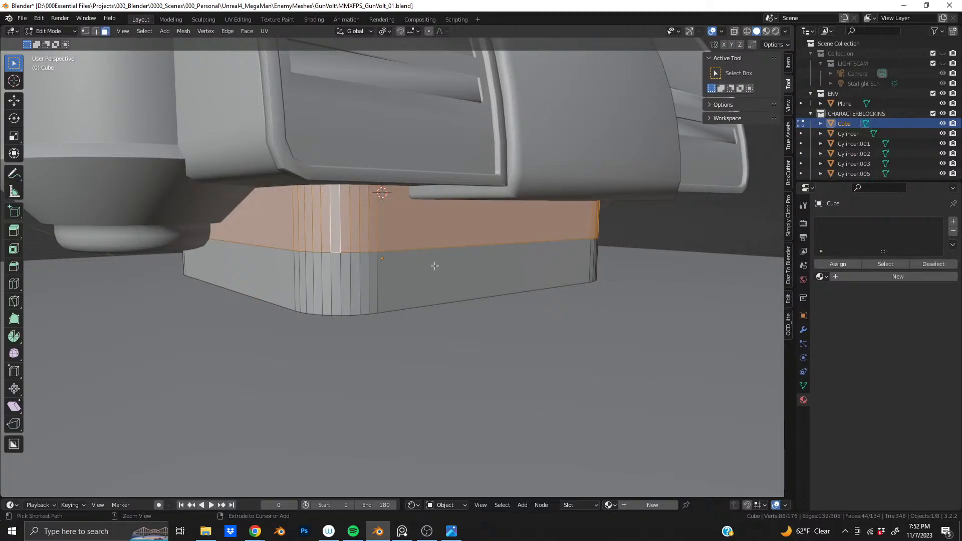
Undo the latest block edits back to the state before its vertical corners were bevelled
{"action": "key", "text": "ctrl+z"}
{"action": "key", "text": "ctrl+z"}
{"action": "key", "text": "ctrl+z"}
{"action": "key", "text": "ctrl+z"}
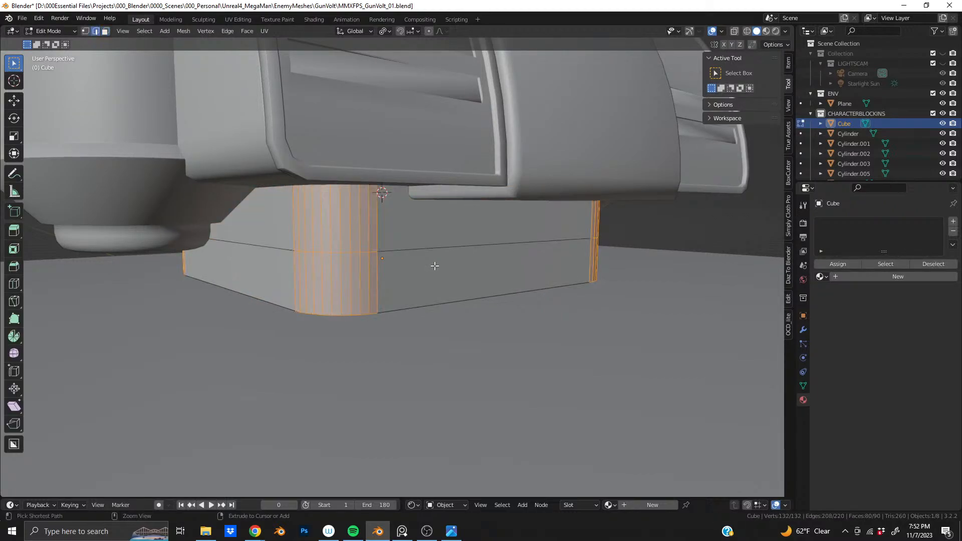
{"action": "middle_click_drag", "start_coordinate": [434, 265], "coordinate": [376, 252]}
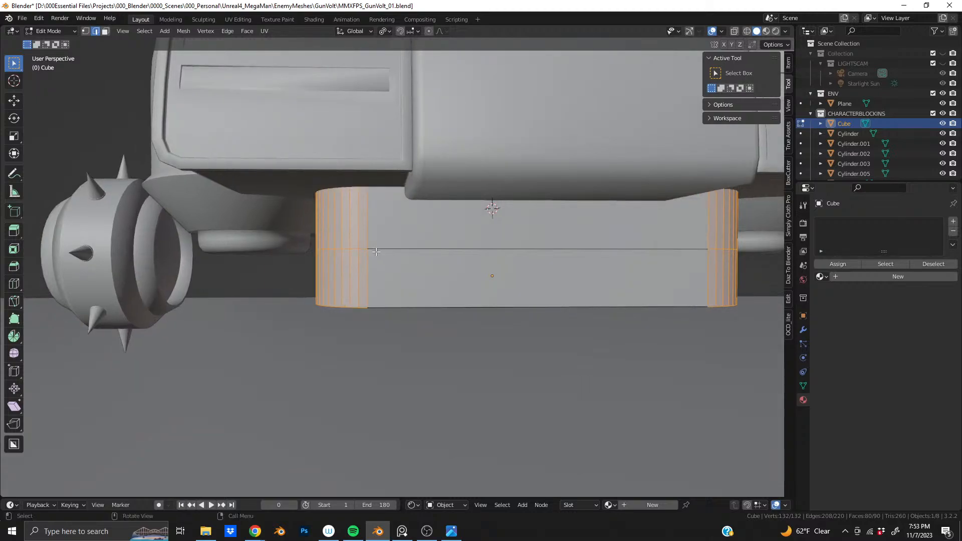
{"action": "key", "text": "ctrl"}
{"action": "key", "text": "ctrl+z"}
{"action": "key", "text": "ctrl+r"}
{"action": "left_click", "coordinate": [374, 244]}
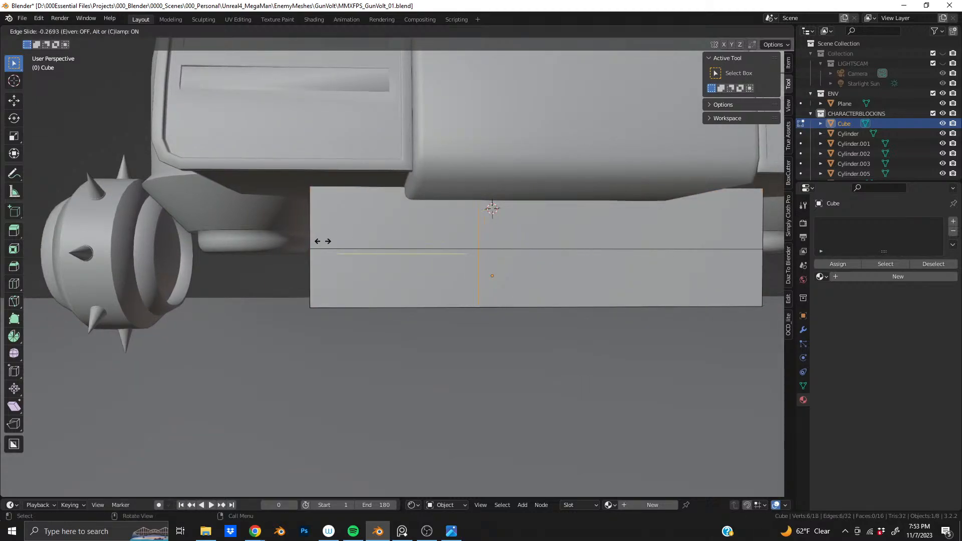
{"action": "left_click", "coordinate": [227, 239]}
{"action": "key", "text": "ctrl+z"}
Add five evenly spaced vertical loop cuts across the block's front side
{"action": "middle_click_drag", "start_coordinate": [227, 240], "coordinate": [100, 254], "text": "shift"}
{"action": "key", "text": "ctrl+r"}
{"action": "scroll", "coordinate": [380, 261], "scroll_direction": "up", "scroll_amount": 5}
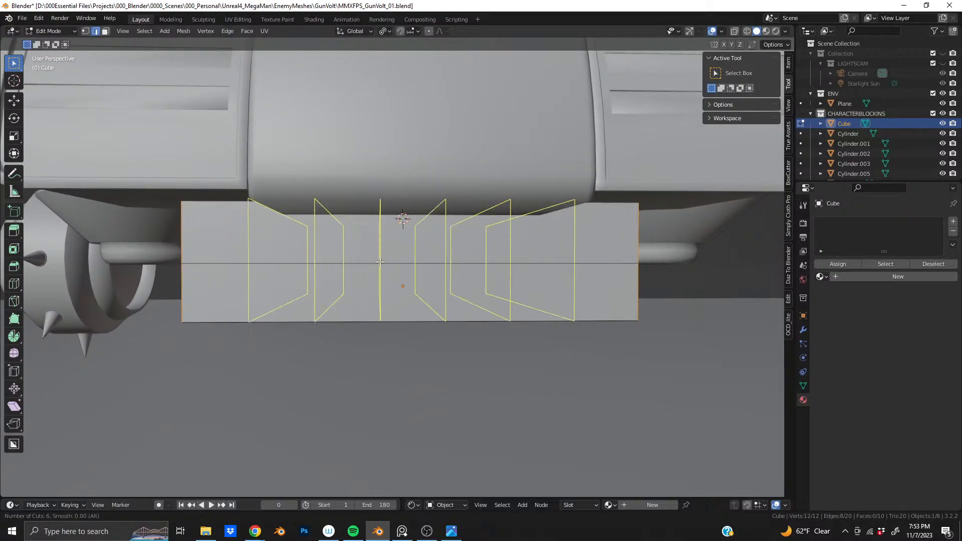
{"action": "scroll", "coordinate": [380, 262], "scroll_direction": "down", "scroll_amount": 1}
{"action": "left_click", "coordinate": [379, 261]}
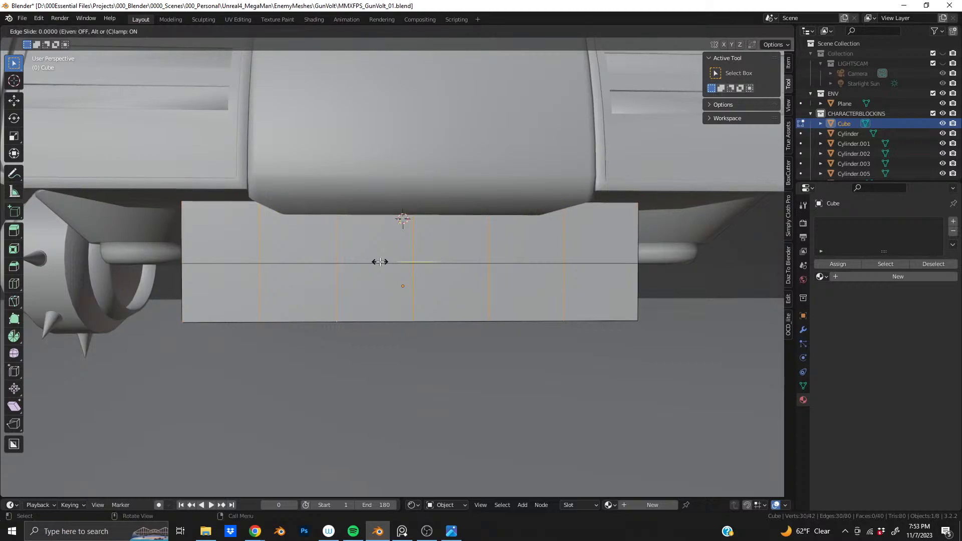
{"action": "right_click", "coordinate": [379, 262]}
Add five evenly spaced vertical loop cuts across the block's adjacent side
{"action": "middle_click_drag", "start_coordinate": [486, 259], "coordinate": [448, 259]}
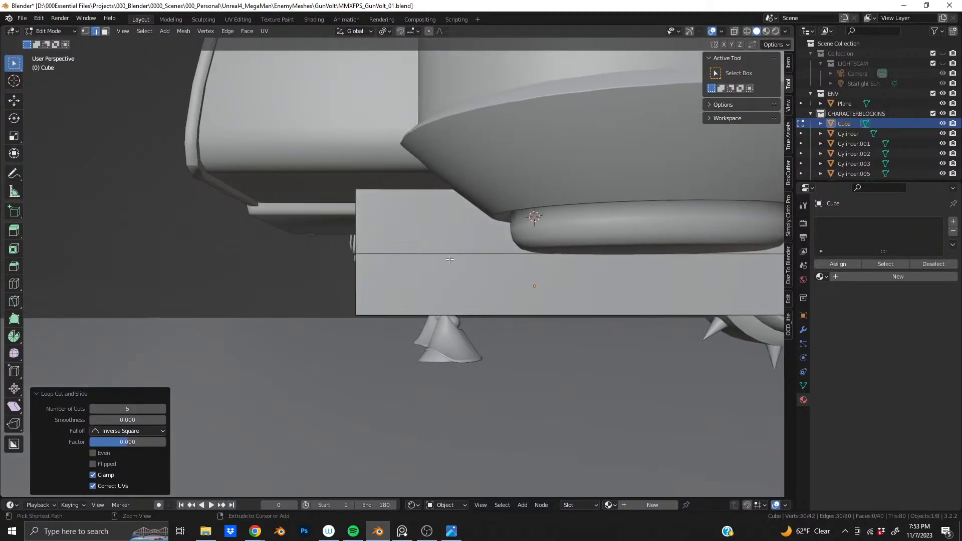
{"action": "key", "text": "ctrl+r"}
{"action": "scroll", "coordinate": [472, 263], "scroll_direction": "up", "scroll_amount": 3}
{"action": "scroll", "coordinate": [471, 262], "scroll_direction": "up", "scroll_amount": 1}
{"action": "left_click", "coordinate": [472, 263]}
Select the four vertical corner edges of the block
{"action": "middle_click_drag", "start_coordinate": [472, 263], "coordinate": [351, 278]}
{"action": "left_click", "coordinate": [223, 246], "text": "alt"}
{"action": "left_click", "coordinate": [417, 268], "text": "alt+shift"}
{"action": "left_click", "coordinate": [351, 281], "text": "alt+shift"}
{"action": "middle_click_drag", "start_coordinate": [513, 279], "coordinate": [698, 301]}
{"action": "left_click", "coordinate": [418, 287], "text": "alt+shift"}
{"action": "key", "text": "ctrl+b"}
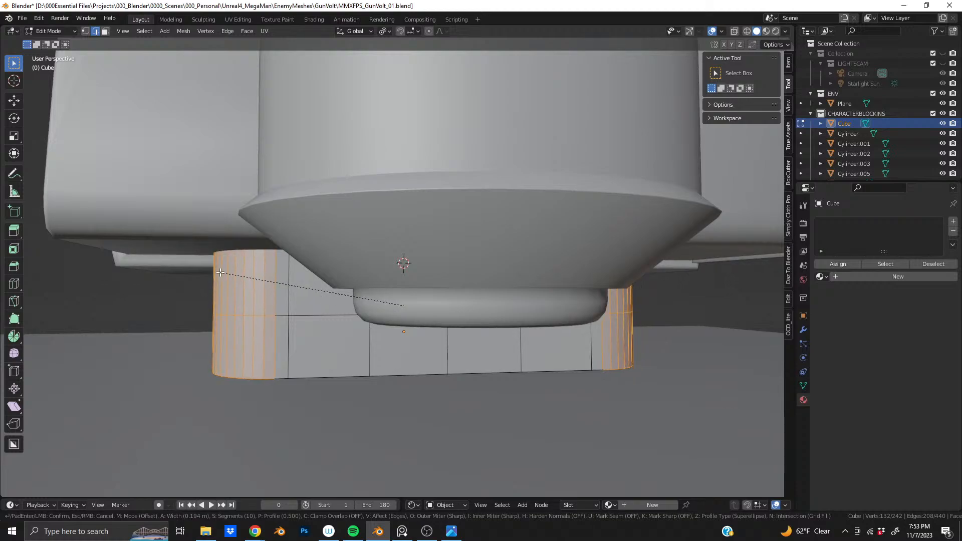
{"action": "left_click", "coordinate": [277, 302]}
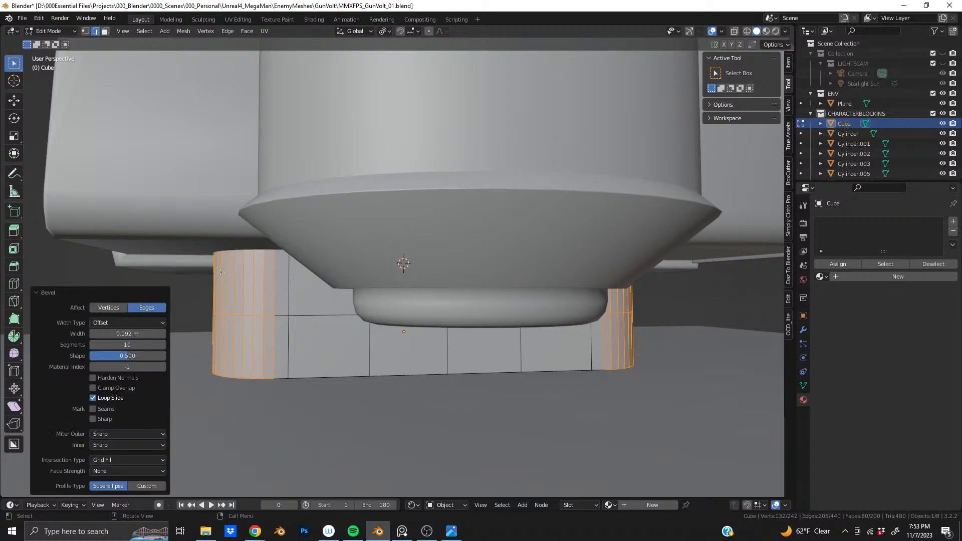
{"action": "scroll", "coordinate": [282, 309], "scroll_direction": "down", "scroll_amount": 1}
{"action": "middle_click_drag", "start_coordinate": [282, 309], "coordinate": [316, 301]}
{"action": "key", "text": "ctrl+z"}
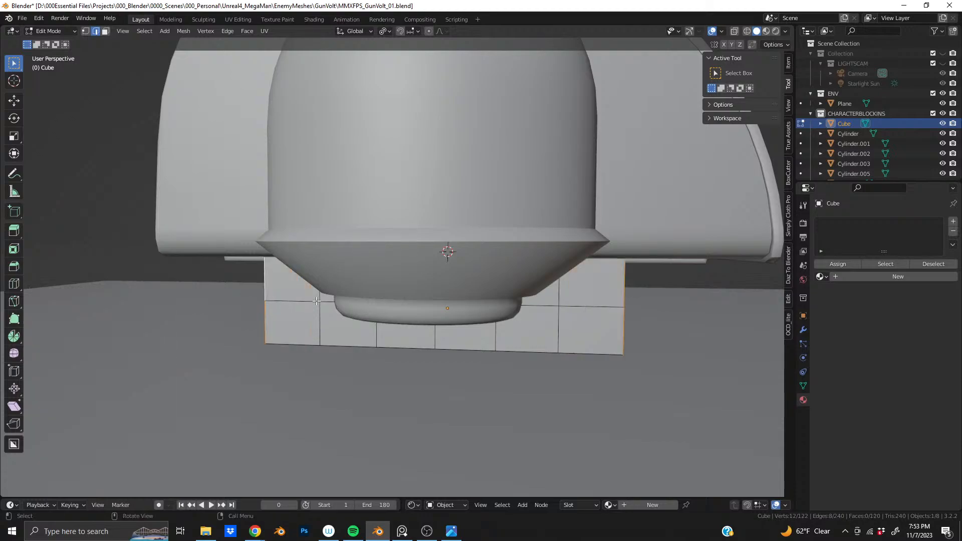
Bevel the four vertical corner edges with 10 segments and a width of about 0.132 m
{"action": "key", "text": "ctrl+b"}
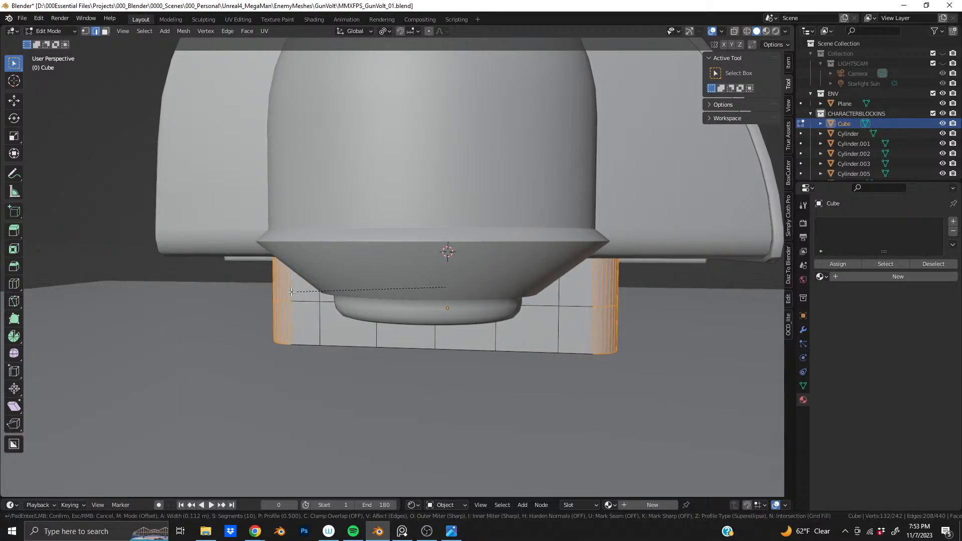
{"action": "left_click", "coordinate": [263, 292]}
{"action": "middle_click_drag", "start_coordinate": [263, 292], "coordinate": [376, 296]}
Dissolve the middle three vertical edge loops in both directions, keeping only the loops nearest the rounded corners
{"action": "scroll", "coordinate": [376, 296], "scroll_direction": "up", "scroll_amount": 4}
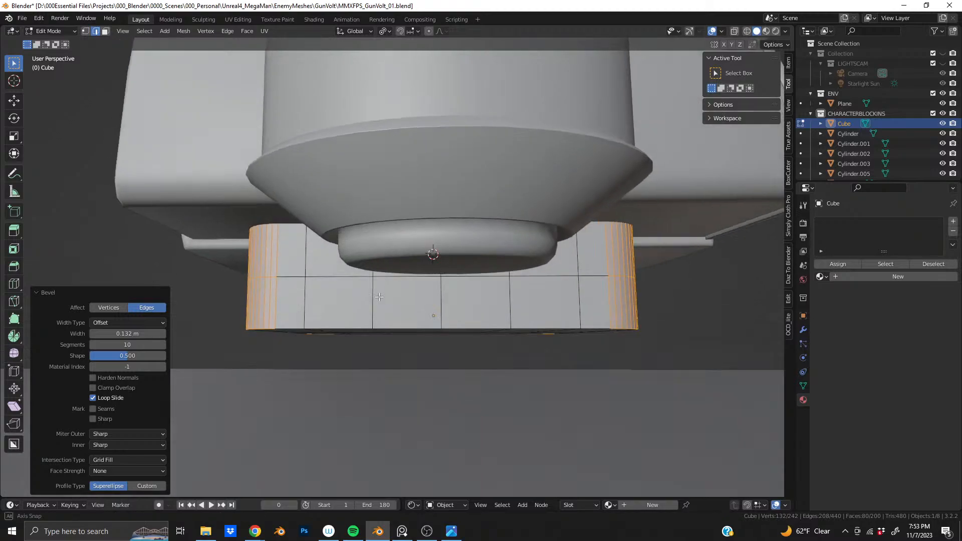
{"action": "left_click", "coordinate": [373, 296], "text": "alt"}
{"action": "left_click", "coordinate": [502, 296], "text": "alt+shift"}
{"action": "middle_click_drag", "start_coordinate": [502, 296], "coordinate": [302, 298], "text": "shift"}
{"action": "left_click", "coordinate": [549, 295], "text": "alt+shift"}
{"action": "left_click", "coordinate": [614, 295], "text": "alt+shift"}
{"action": "left_click", "coordinate": [677, 293], "text": "alt+shift"}
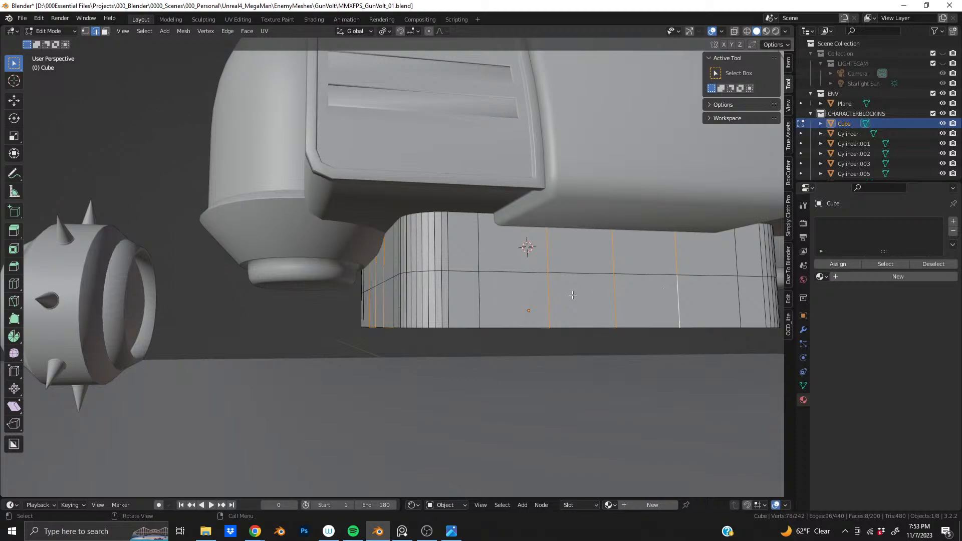
{"action": "key", "text": "x"}
{"action": "left_click", "coordinate": [564, 359]}
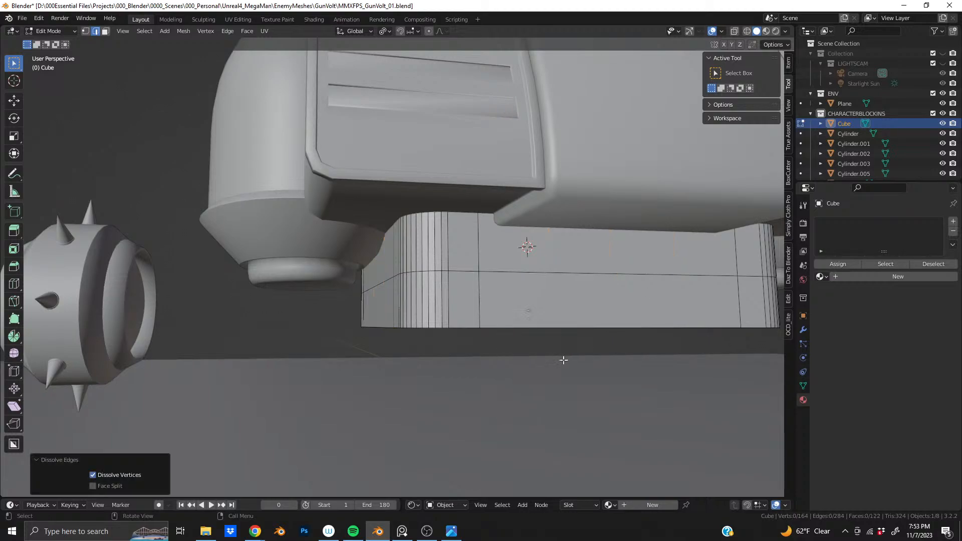
{"action": "middle_click_drag", "start_coordinate": [563, 360], "coordinate": [396, 300]}
{"action": "key", "text": "ctrl+r"}
{"action": "scroll", "coordinate": [397, 300], "scroll_direction": "up", "scroll_amount": 11}
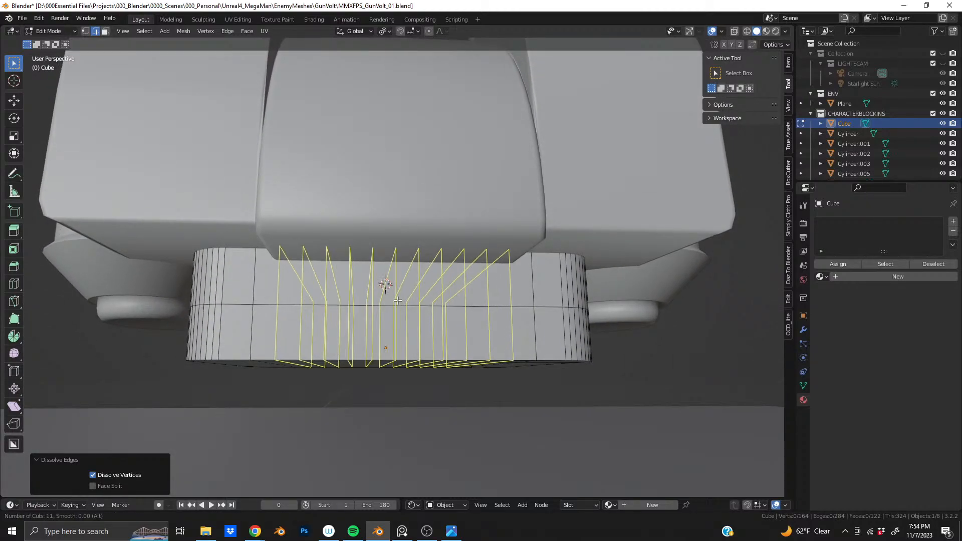
{"action": "key", "text": "Escape"}
Add 17 evenly spaced vertical loop cuts across the wide middle section of the block's front, without sliding them
{"action": "middle_click_drag", "start_coordinate": [397, 300], "coordinate": [405, 299]}
{"action": "key", "text": "ctrl+r"}
{"action": "scroll", "coordinate": [404, 299], "scroll_direction": "up", "scroll_amount": 12}
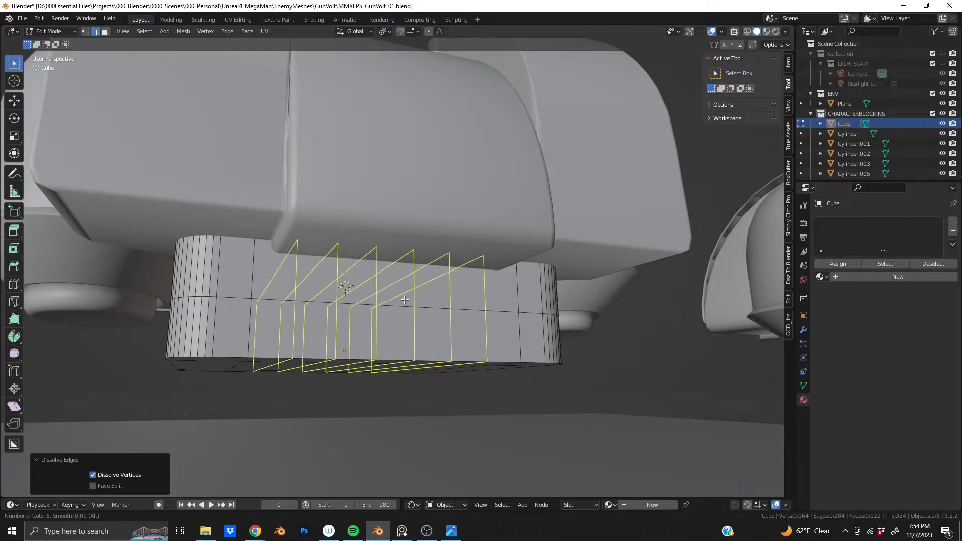
{"action": "scroll", "coordinate": [405, 299], "scroll_direction": "up", "scroll_amount": 2}
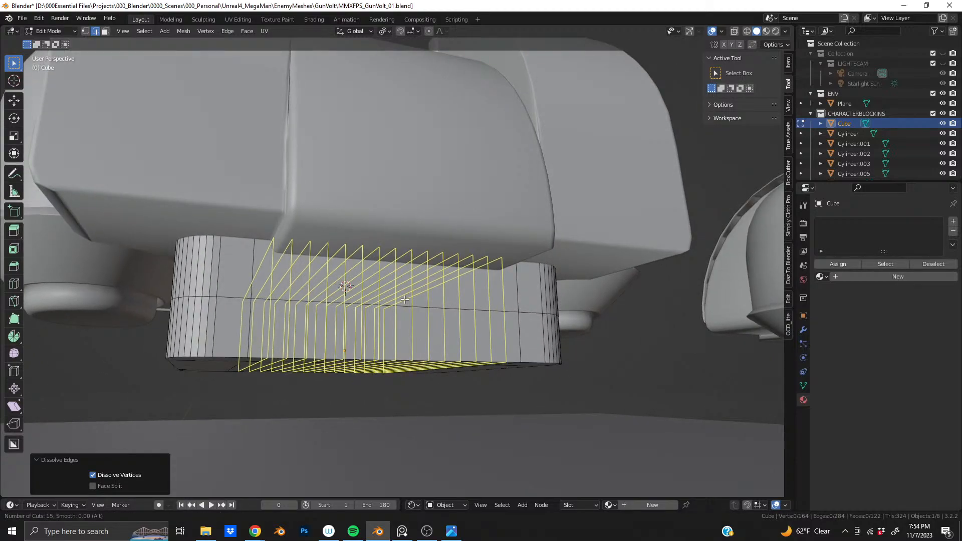
{"action": "scroll", "coordinate": [405, 299], "scroll_direction": "up", "scroll_amount": 1}
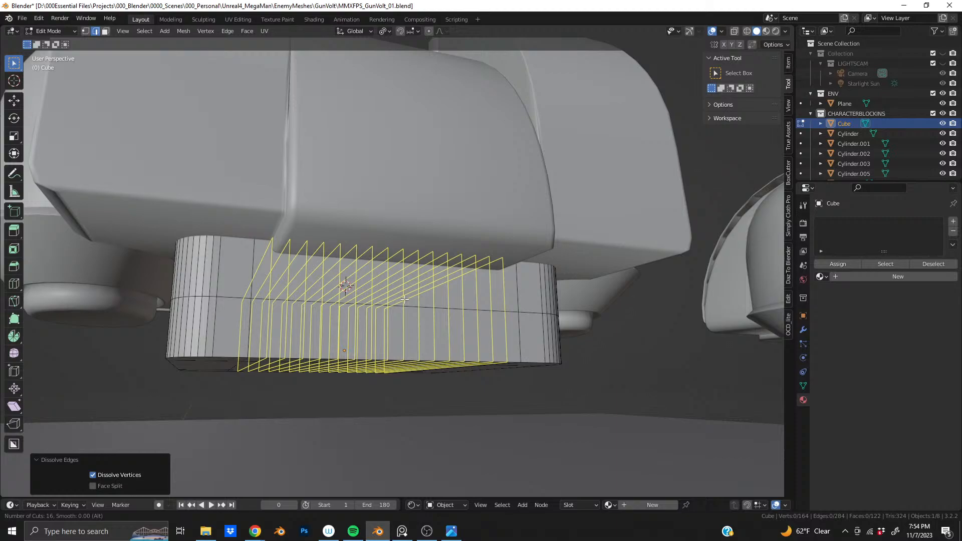
{"action": "scroll", "coordinate": [405, 299], "scroll_direction": "up", "scroll_amount": 1}
{"action": "left_click", "coordinate": [404, 299]}
{"action": "right_click", "coordinate": [405, 299]}
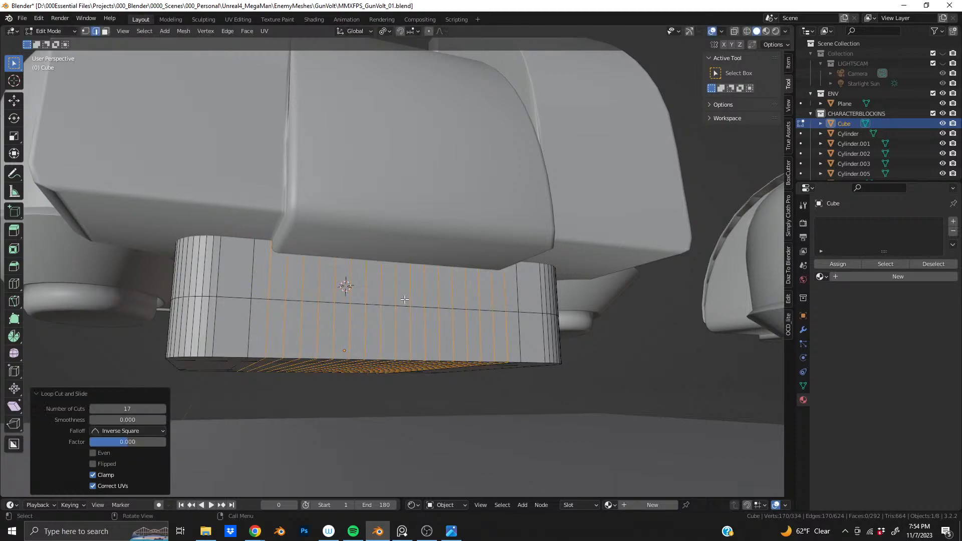
Dissolve the new vertical loops except the outermost one at each end of the middle section
{"action": "middle_click_drag", "start_coordinate": [384, 292], "coordinate": [354, 305]}
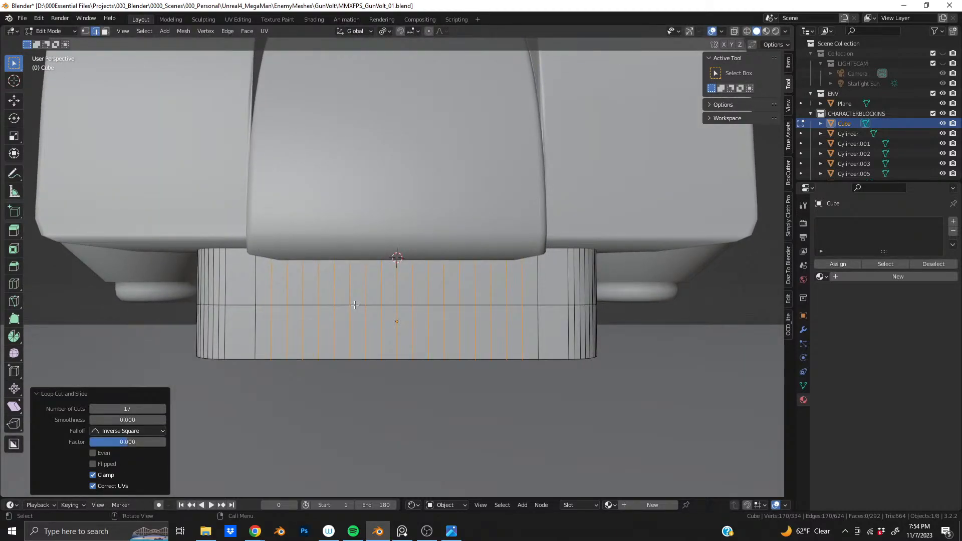
{"action": "left_click", "coordinate": [271, 323], "text": "alt+shift"}
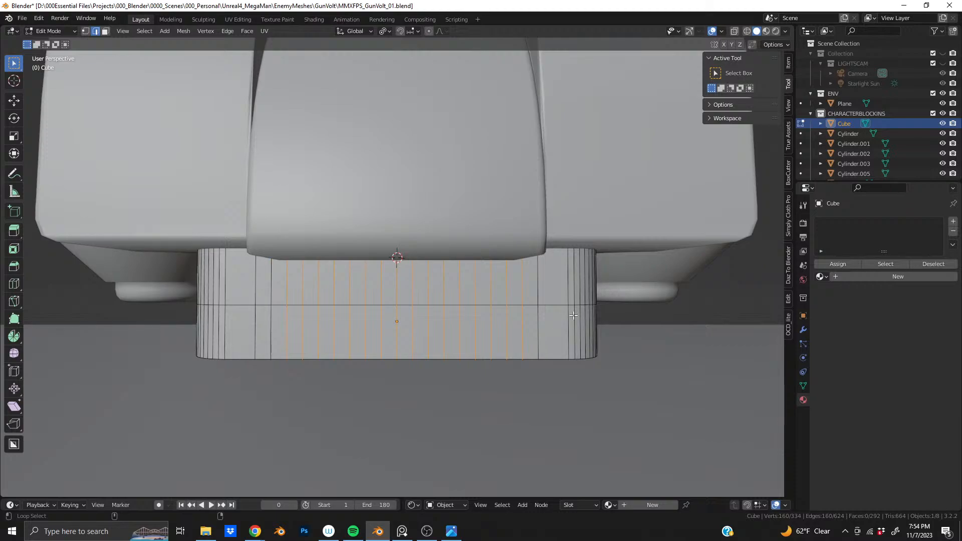
{"action": "left_click", "coordinate": [527, 319], "text": "alt+shift"}
{"action": "key", "text": "c"}
{"action": "right_click", "coordinate": [440, 319]}
{"action": "key", "text": "x"}
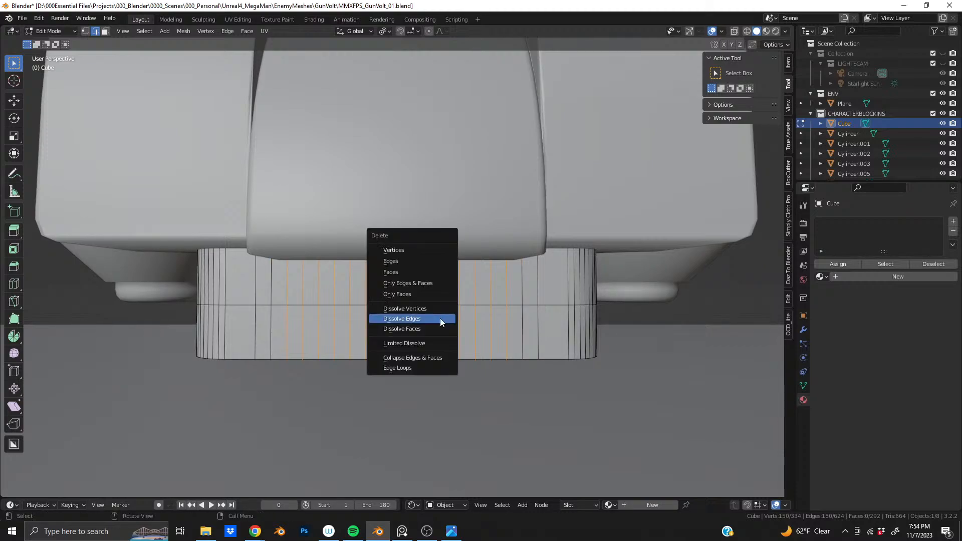
{"action": "left_click", "coordinate": [440, 319]}
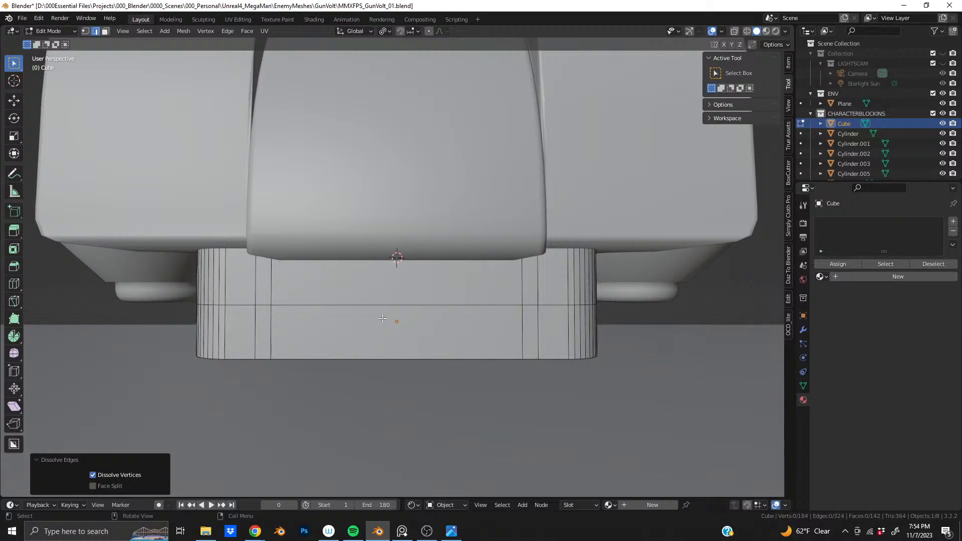
Add a horizontal loop cut in the block's upper band and slide it down onto the band's lower edge
{"action": "key", "text": "3"}
{"action": "left_click", "coordinate": [381, 304]}
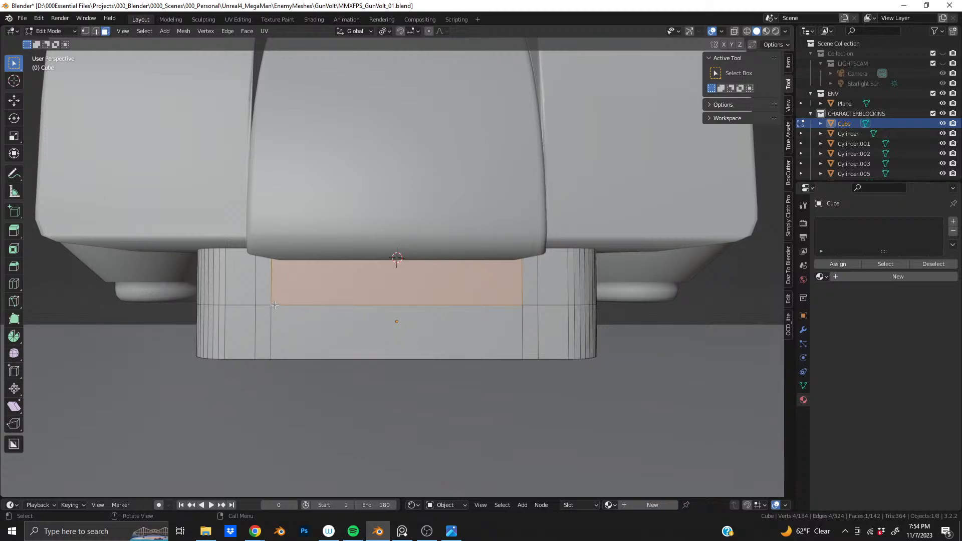
{"action": "left_click", "coordinate": [274, 304], "text": "alt"}
{"action": "middle_click_drag", "start_coordinate": [274, 305], "coordinate": [348, 322]}
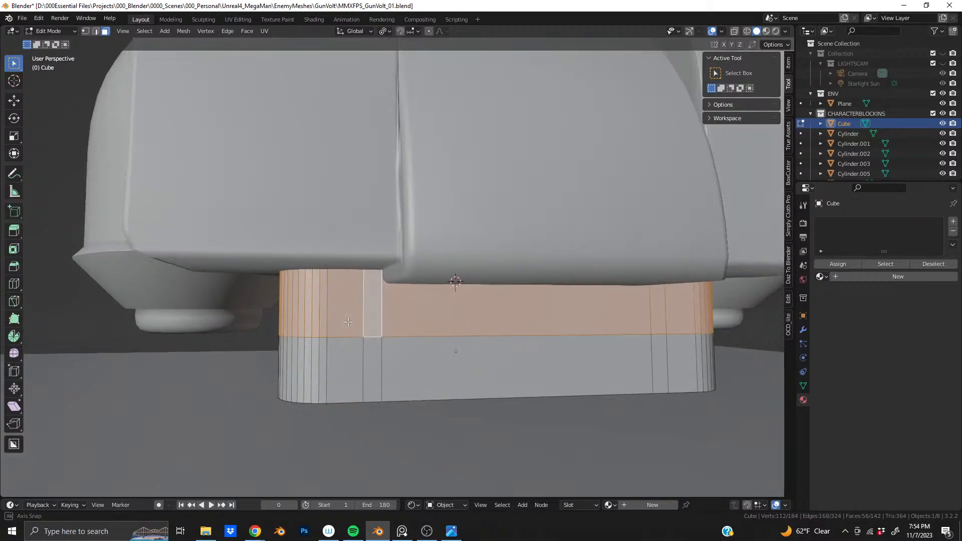
{"action": "key", "text": "ctrl+r"}
{"action": "left_click", "coordinate": [335, 319]}
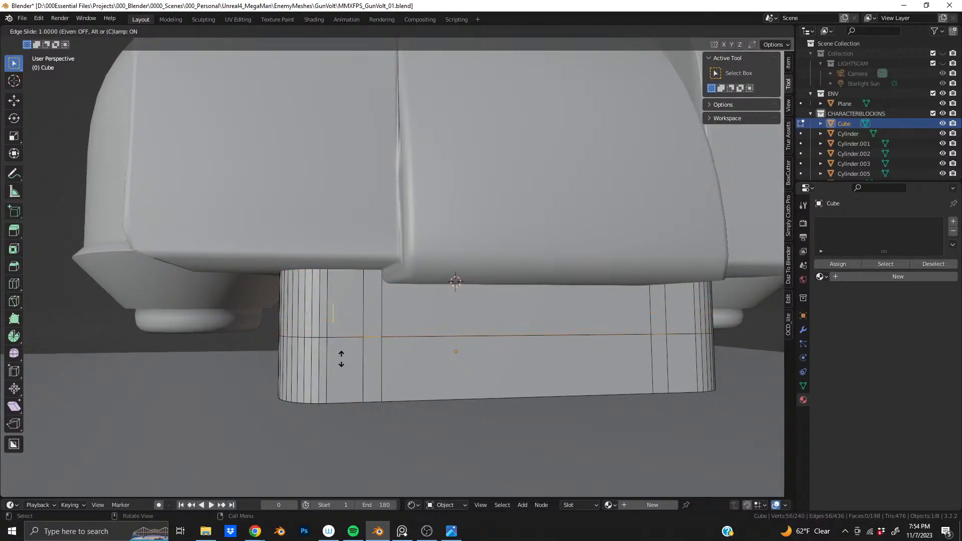
{"action": "left_click", "coordinate": [341, 357]}
Scale the upper band of faces inward to 0.970 in X and Y, keeping its height
{"action": "key", "text": "3"}
{"action": "left_click", "coordinate": [323, 306], "text": "alt"}
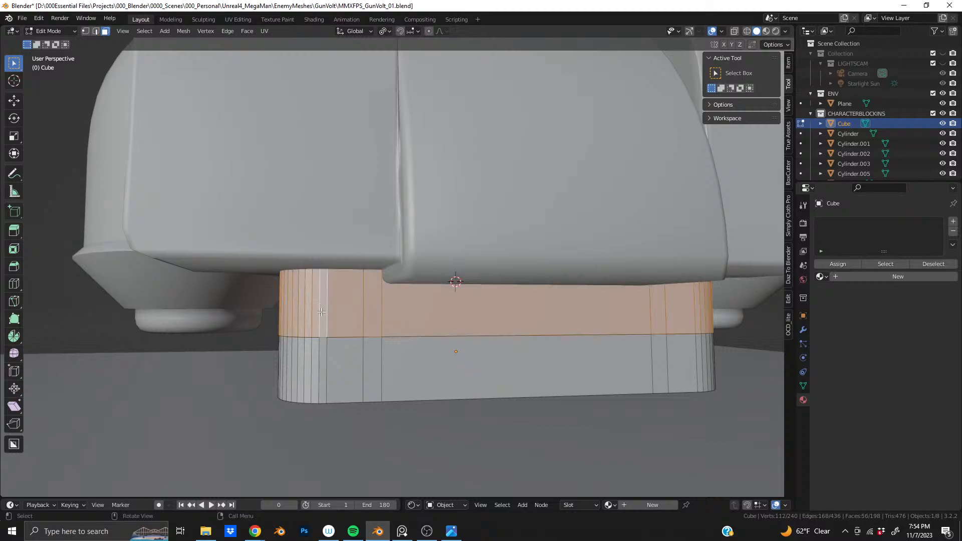
{"action": "key", "text": "s"}
{"action": "key", "text": "shift+z"}
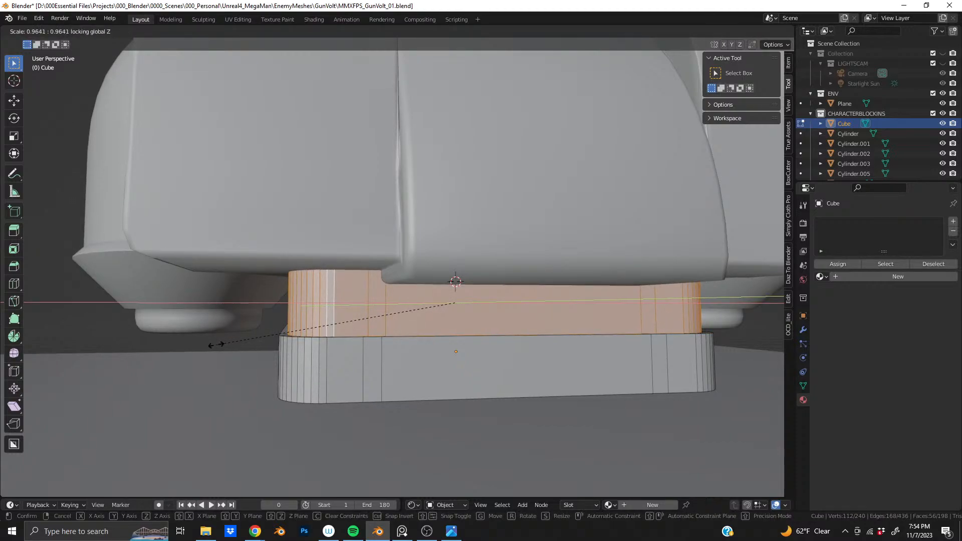
{"action": "left_click", "coordinate": [214, 344]}
Give the block the existing blue Material.030 as its base material
{"action": "middle_click_drag", "start_coordinate": [436, 350], "coordinate": [392, 312], "text": "shift"}
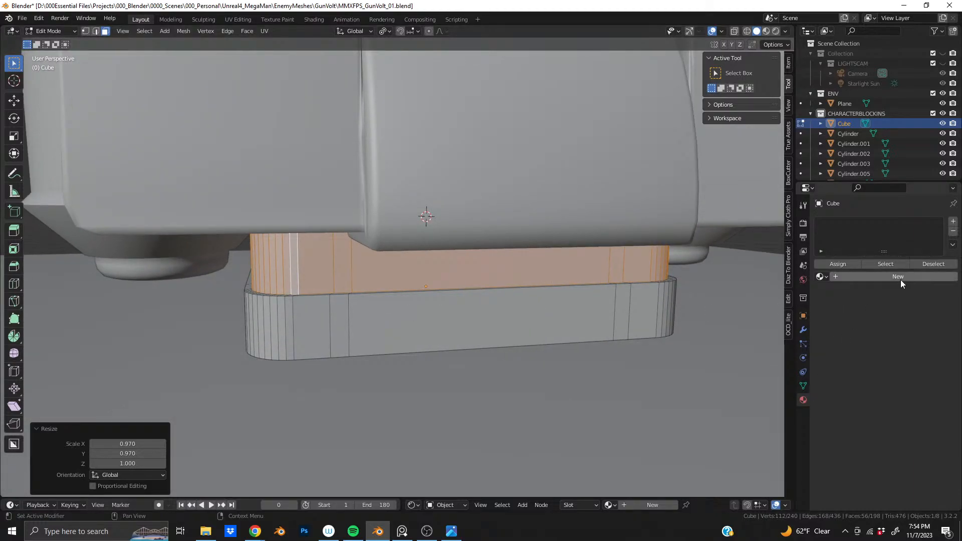
{"action": "left_click", "coordinate": [822, 277]}
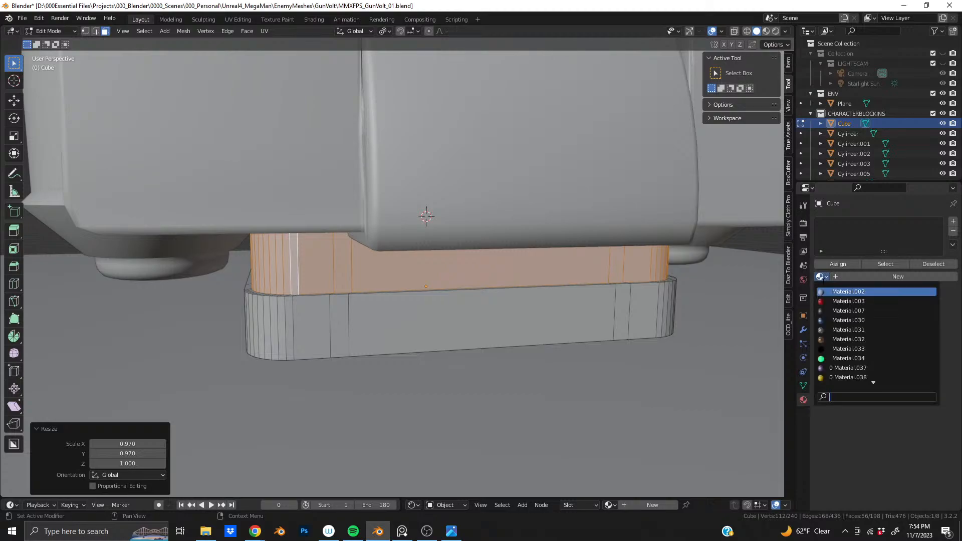
{"action": "left_click", "coordinate": [839, 321]}
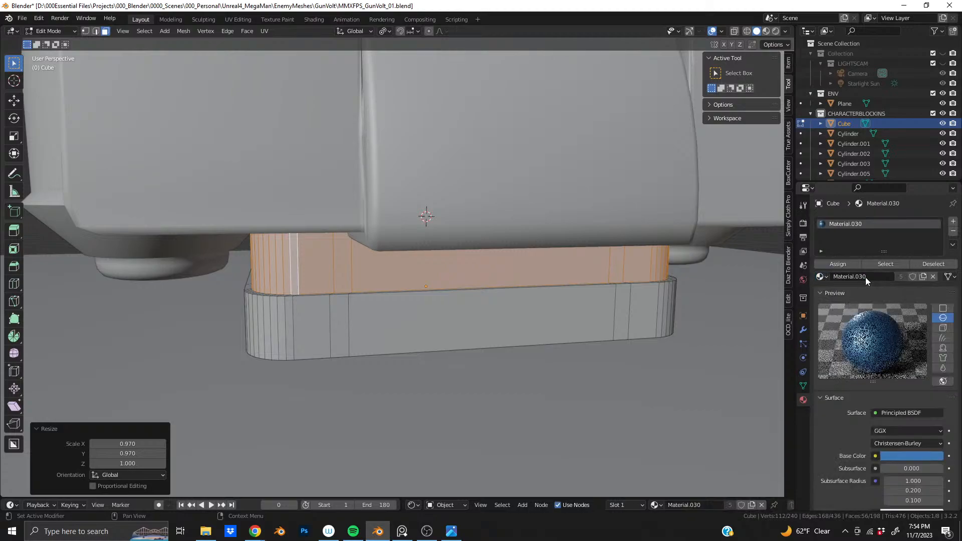
Add a second material slot with the black Material.042 and assign it to the selected upper band
{"action": "left_click", "coordinate": [953, 221]}
{"action": "left_click", "coordinate": [828, 292]}
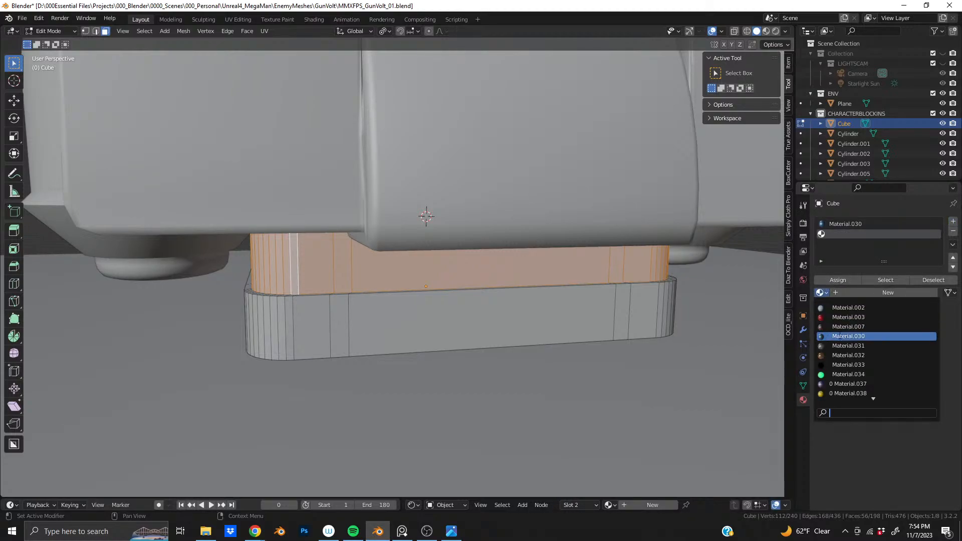
{"action": "scroll", "coordinate": [847, 355], "scroll_direction": "down", "scroll_amount": 8}
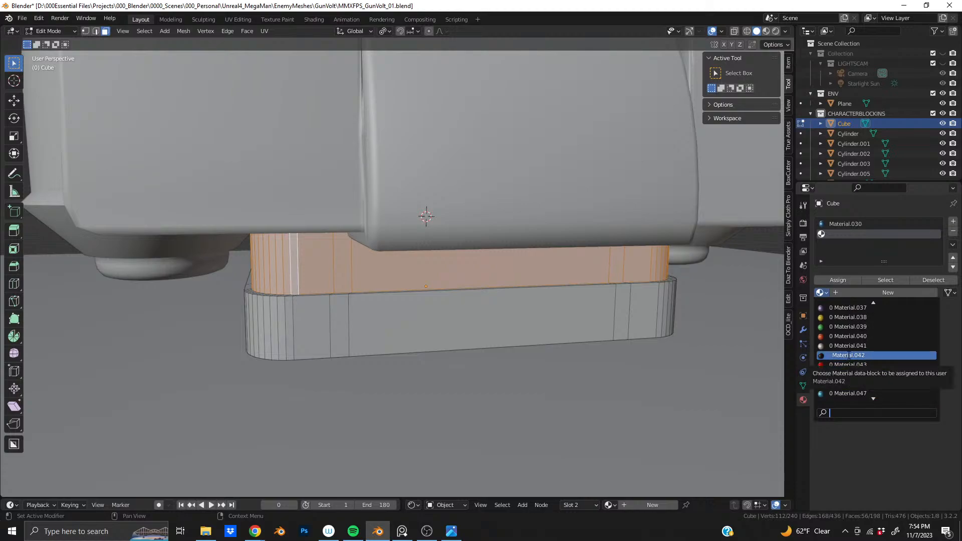
{"action": "left_click", "coordinate": [848, 355]}
{"action": "left_click", "coordinate": [836, 281]}
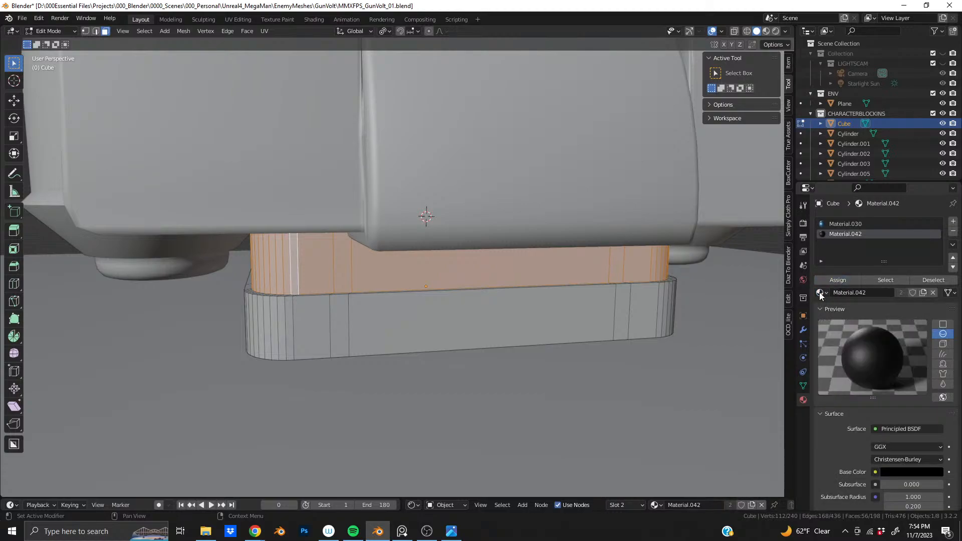
Check the stepped block in Object Mode, return to Edit Mode, and examine the ledge and rounded corner up close
{"action": "mouse_move", "coordinate": [499, 302]}
{"action": "middle_mouse_down"}
{"action": "mouse_move", "coordinate": [492, 314]}
{"action": "mouse_move", "coordinate": [516, 305]}
{"action": "mouse_move", "coordinate": [487, 282]}
{"action": "mouse_move", "coordinate": [481, 301]}
{"action": "mouse_move", "coordinate": [503, 305]}
{"action": "mouse_move", "coordinate": [490, 302]}
{"action": "middle_mouse_up"}
{"action": "key", "text": "Tab"}
{"action": "key", "text": "Tab"}
{"action": "scroll", "coordinate": [494, 302], "scroll_direction": "down", "scroll_amount": 2}
{"action": "scroll", "coordinate": [401, 302], "scroll_direction": "up", "scroll_amount": 3}
{"action": "middle_click_drag", "start_coordinate": [387, 303], "coordinate": [405, 243]}
{"action": "middle_click_drag", "start_coordinate": [355, 207], "coordinate": [342, 223]}
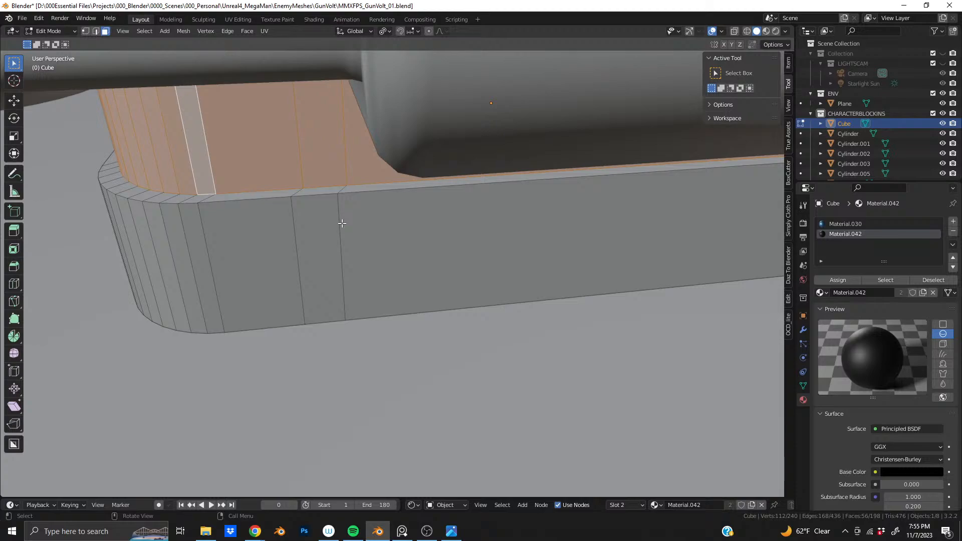
{"action": "middle_click_drag", "start_coordinate": [342, 223], "coordinate": [362, 206]}
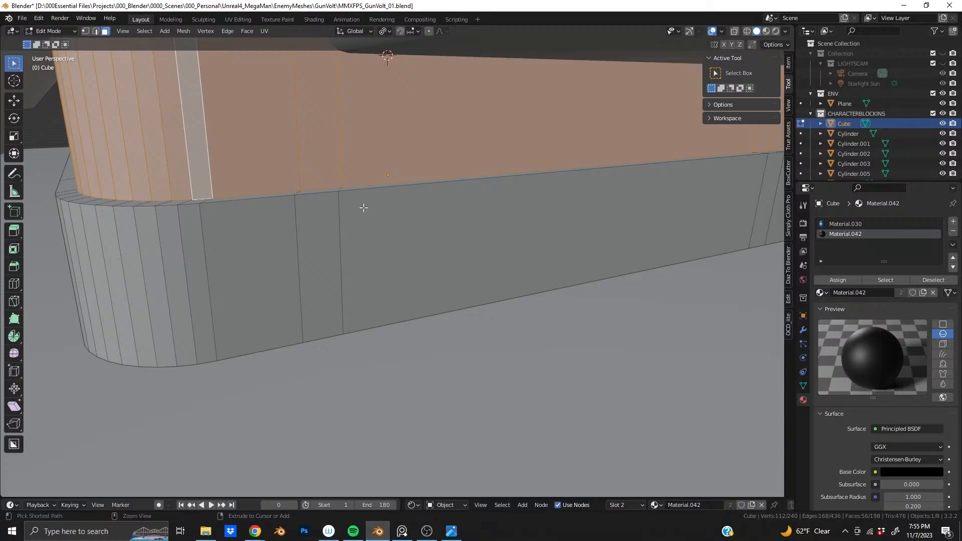
Undo the block's two materials, the inward scaling of the upper band and the ledge cut, restoring the plain two-band block
{"action": "key", "text": "ctrl+z"}
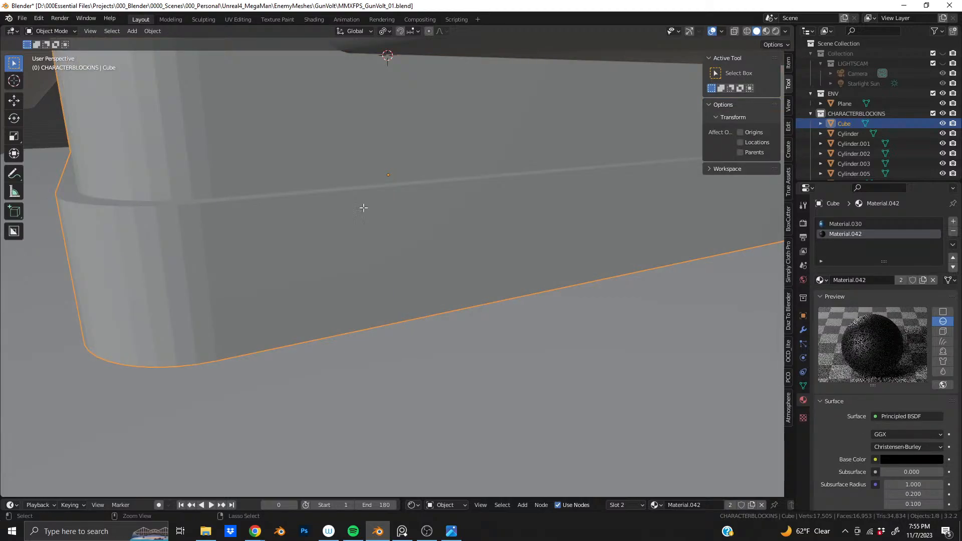
{"action": "key", "text": "ctrl+z"}
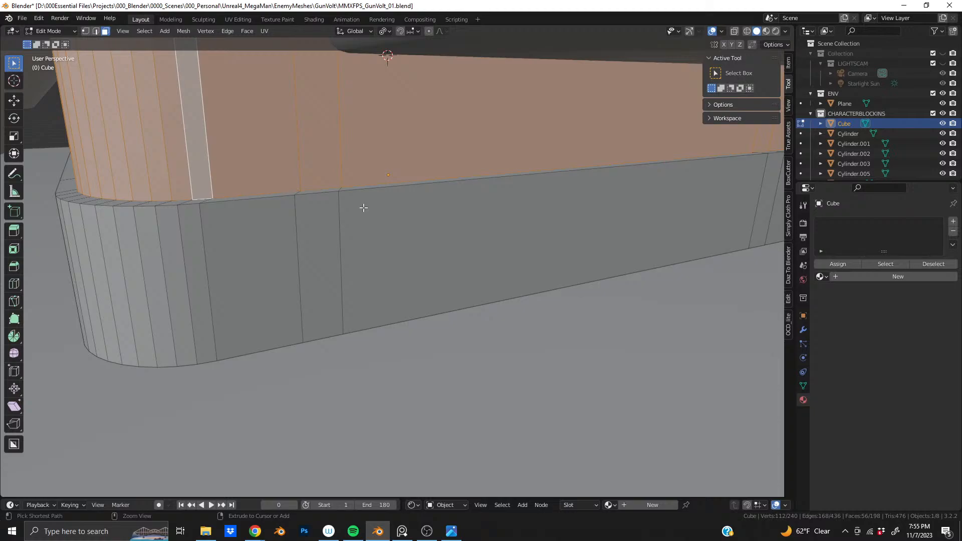
{"action": "middle_click_drag", "start_coordinate": [363, 208], "coordinate": [357, 186]}
{"action": "key", "text": "ctrl+z"}
{"action": "key", "text": "ctrl+z"}
{"action": "key", "text": "ctrl+z"}
{"action": "key", "text": "ctrl+z"}
{"action": "key", "text": "ctrl+z"}
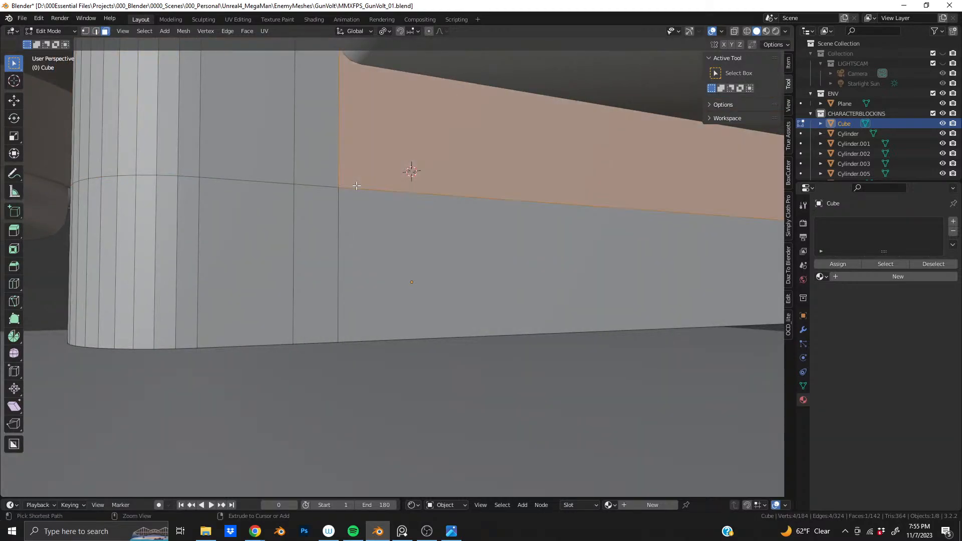
{"action": "key", "text": "ctrl+z"}
{"action": "key", "text": "ctrl+shift+z"}
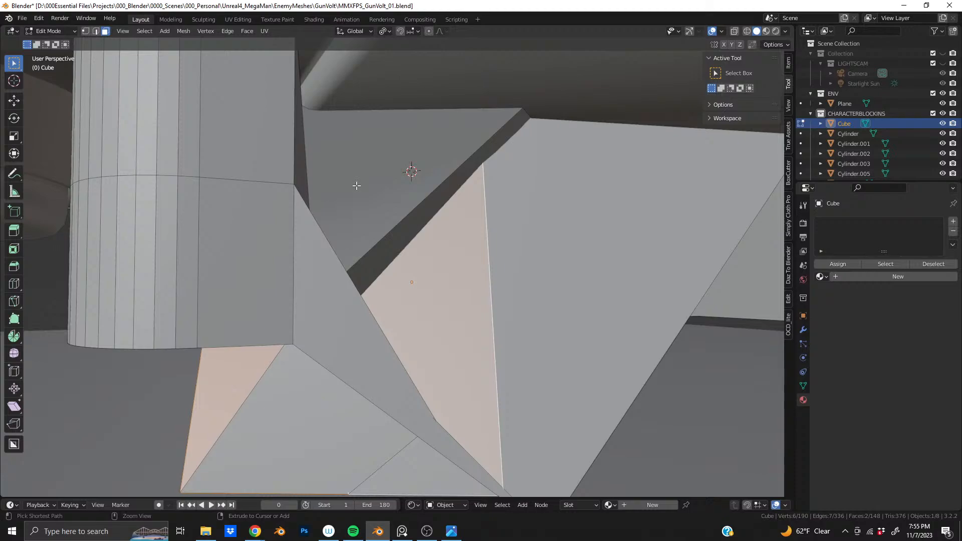
{"action": "key", "text": "ctrl+z"}
Select the paired vertical edge loops crossing the block's flat sides and dissolve those edges
{"action": "middle_click_drag", "start_coordinate": [357, 186], "coordinate": [341, 225]}
{"action": "key", "text": "2"}
{"action": "left_click", "coordinate": [337, 220], "text": "alt"}
{"action": "left_click", "coordinate": [297, 233], "text": "alt+shift"}
{"action": "middle_click_drag", "start_coordinate": [406, 232], "coordinate": [489, 216]}
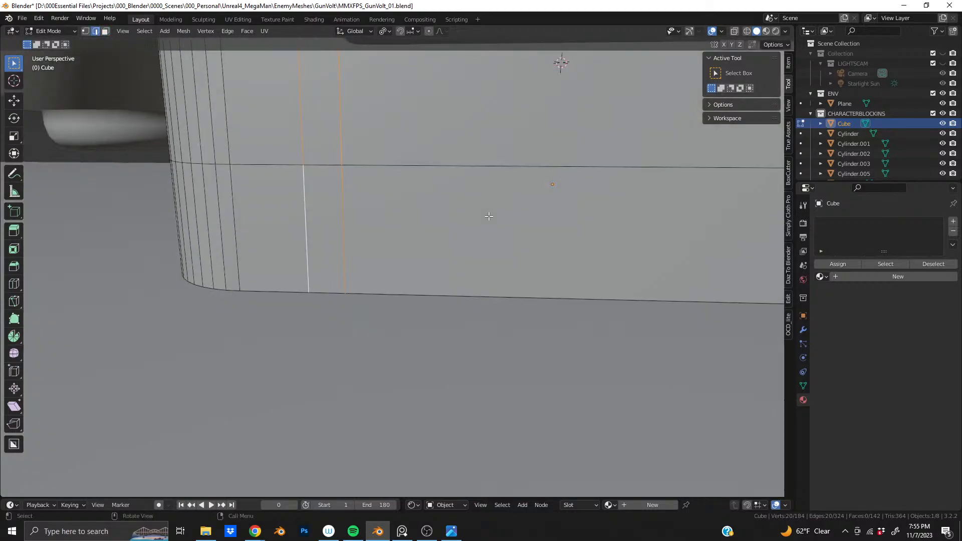
{"action": "scroll", "coordinate": [488, 217], "scroll_direction": "down", "scroll_amount": 3}
{"action": "middle_click_drag", "start_coordinate": [558, 215], "coordinate": [466, 211], "text": "shift"}
{"action": "left_click", "coordinate": [565, 246], "text": "alt+shift"}
{"action": "left_click", "coordinate": [582, 246], "text": "alt+shift"}
{"action": "middle_click_drag", "start_coordinate": [581, 247], "coordinate": [554, 249]}
{"action": "left_click", "coordinate": [487, 261], "text": "alt+shift"}
{"action": "left_click", "coordinate": [478, 257], "text": "alt+shift"}
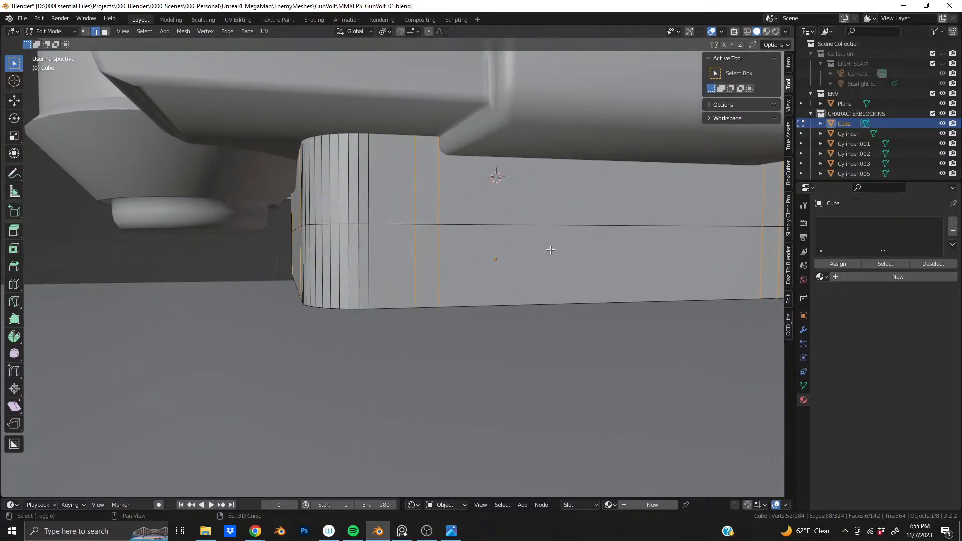
{"action": "middle_click_drag", "start_coordinate": [461, 253], "coordinate": [478, 234]}
{"action": "key", "text": "x"}
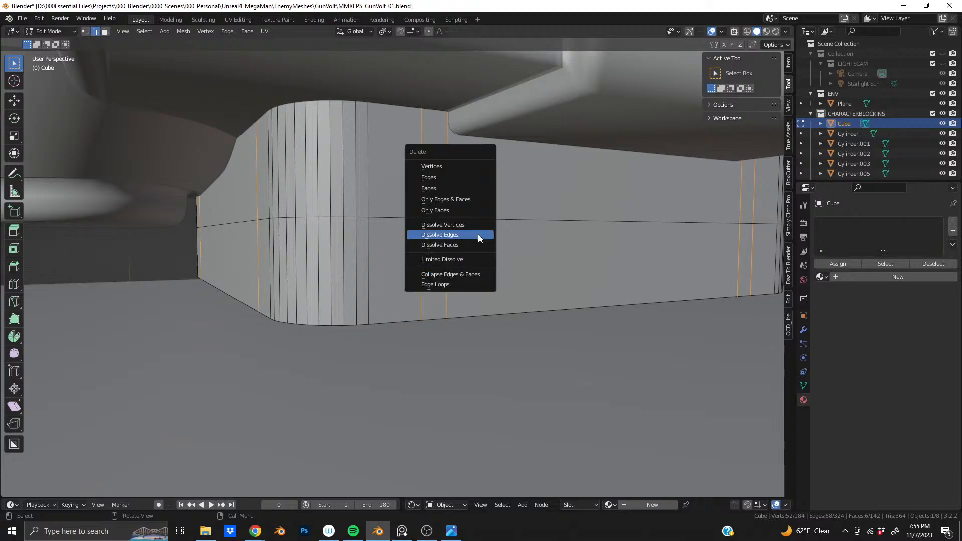
{"action": "left_click", "coordinate": [479, 238]}
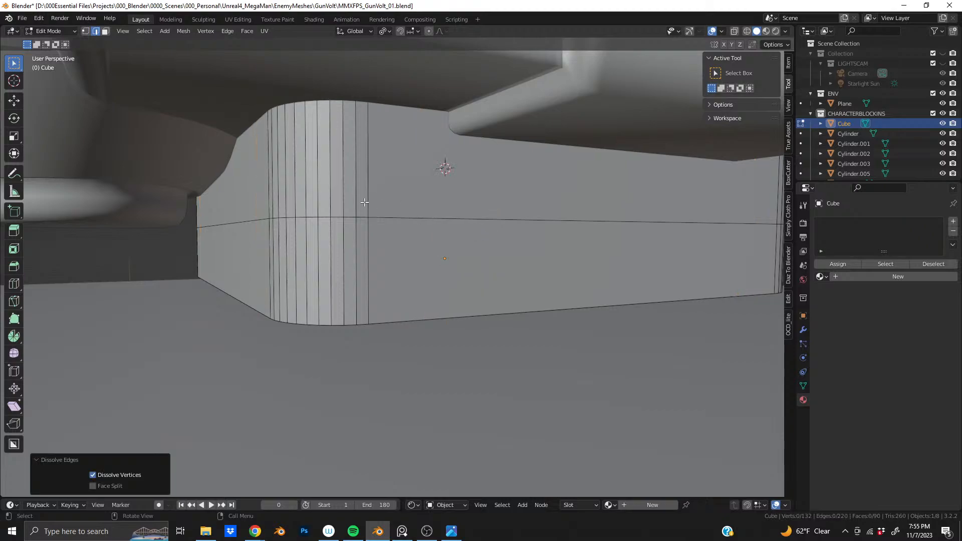
Add a loop cut around the block's upper band and slide it onto the middle edge with factor -1.000
{"action": "key", "text": "3"}
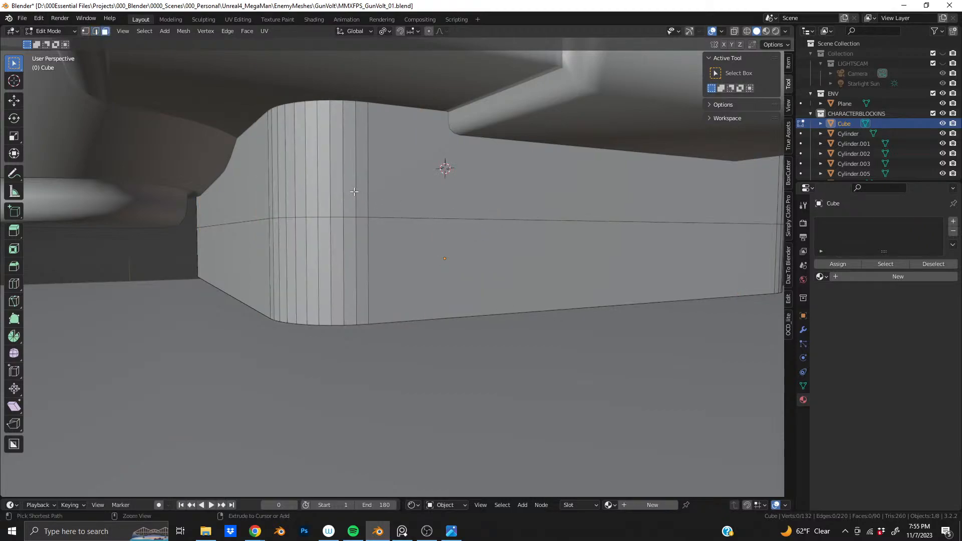
{"action": "key", "text": "ctrl+r"}
{"action": "left_click", "coordinate": [355, 193]}
{"action": "left_click", "coordinate": [361, 252]}
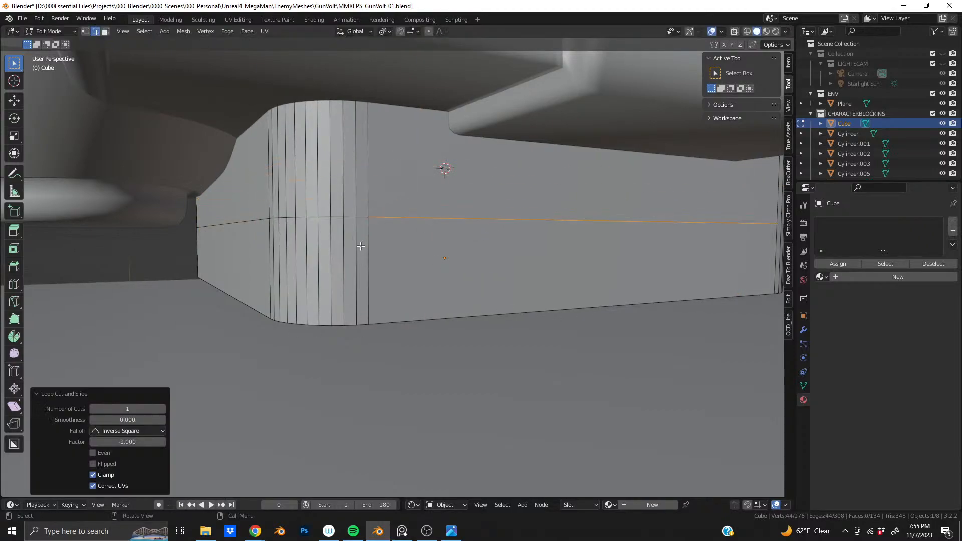
Scale the upper band of faces inward to 0.962 in X and Y, keeping its height
{"action": "key", "text": "3"}
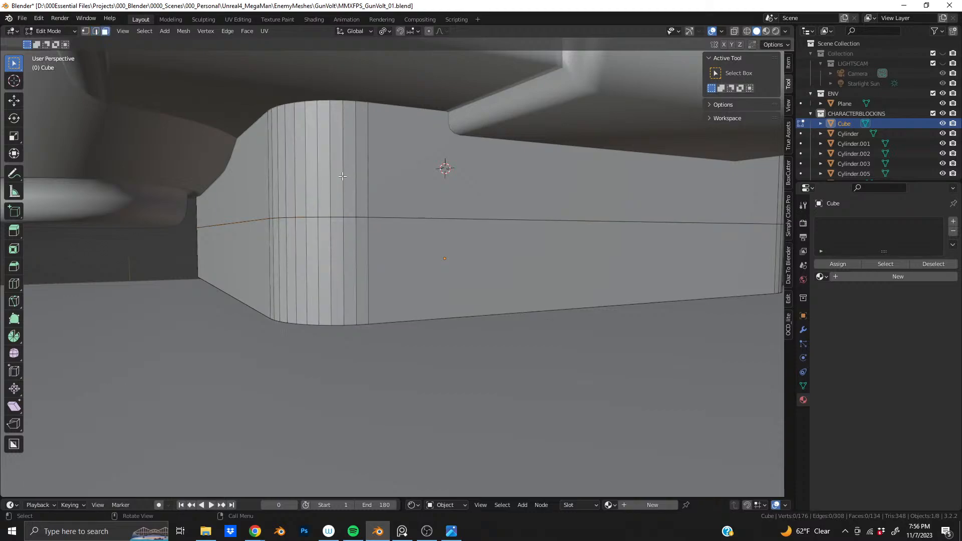
{"action": "left_click", "coordinate": [343, 183], "text": "alt"}
{"action": "key", "text": "s"}
{"action": "key", "text": "shift+z"}
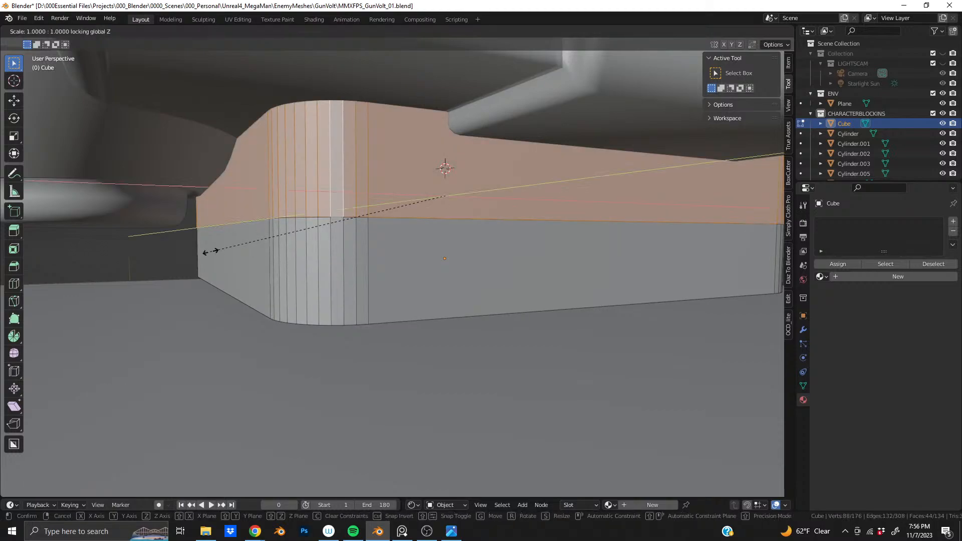
{"action": "left_click", "coordinate": [219, 250]}
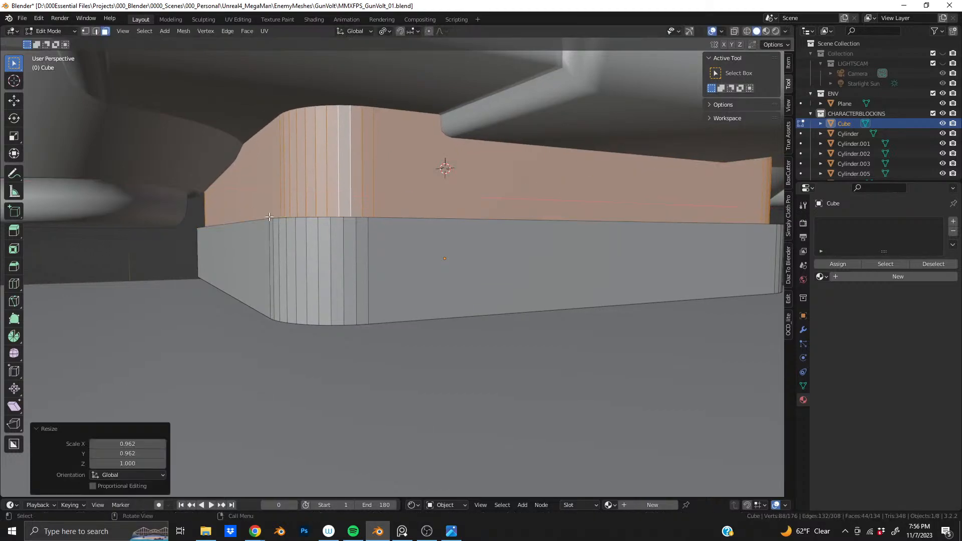
Undo the upper band's scaling and rescale it to 0.986 in X and Y, keeping its height
{"action": "middle_click_drag", "start_coordinate": [269, 215], "coordinate": [250, 238]}
{"action": "key", "text": "ctrl+z"}
{"action": "key", "text": "s"}
{"action": "key", "text": "shift+z"}
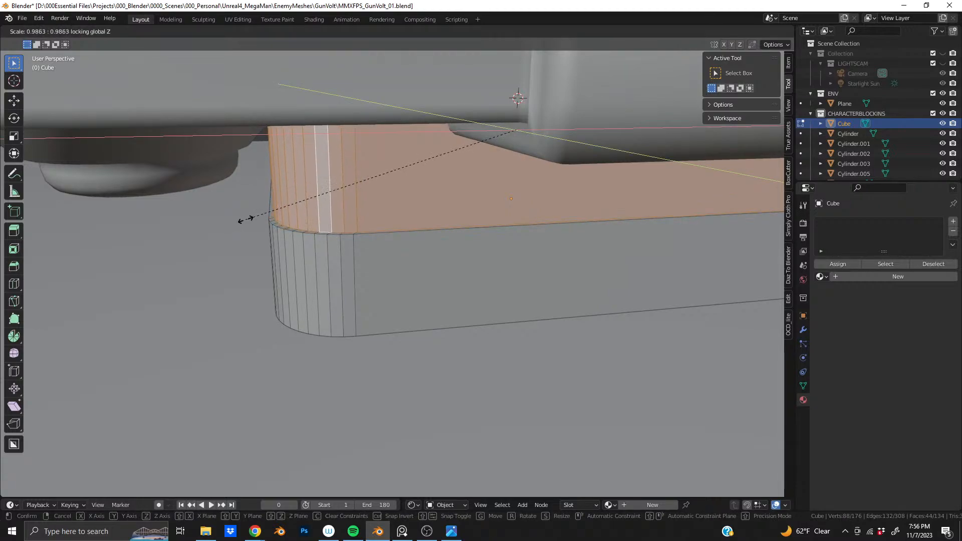
{"action": "left_click", "coordinate": [245, 219]}
Add a vertical loop cut across the long side, slid close to the rounded corner with factor -0.852
{"action": "key", "text": "ctrl+r"}
{"action": "left_click", "coordinate": [437, 218]}
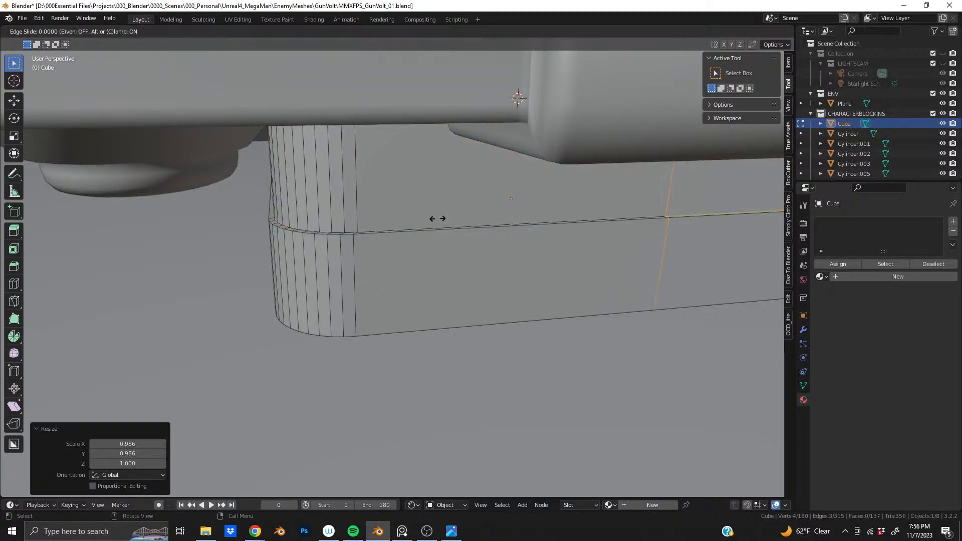
{"action": "left_click", "coordinate": [200, 229]}
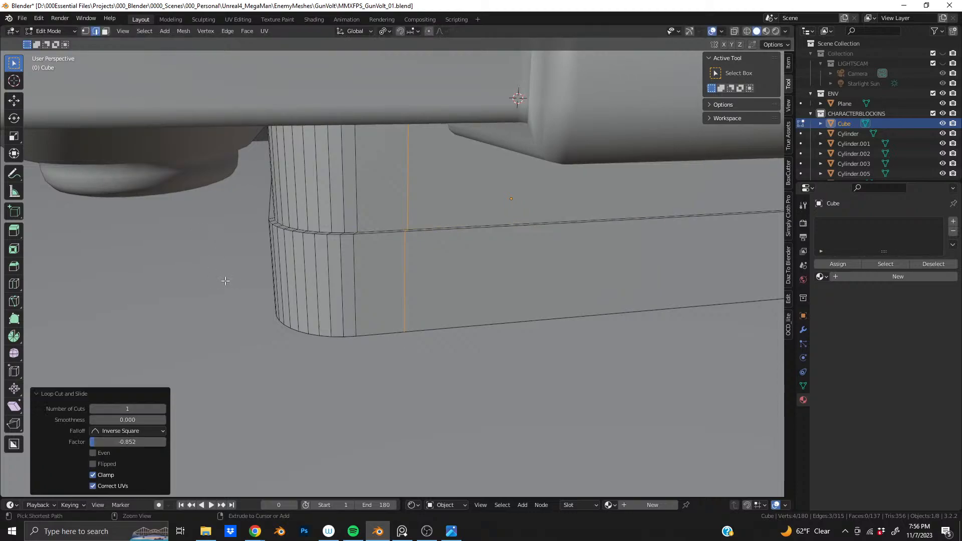
Undo the vertical loop cut, the band scaling, the ledge cut and the edge dissolve to bring back the paired vertical loops
{"action": "key", "text": "ctrl+z"}
{"action": "key", "text": "ctrl+z"}
{"action": "key", "text": "ctrl+z"}
{"action": "key", "text": "ctrl+z"}
{"action": "key", "text": "ctrl+z"}
{"action": "key", "text": "ctrl+z"}
{"action": "middle_click_drag", "start_coordinate": [442, 247], "coordinate": [497, 227]}
{"action": "key", "text": "ctrl+z"}
{"action": "key", "text": "ctrl+z"}
{"action": "key", "text": "ctrl+z"}
{"action": "key", "text": "ctrl+z"}
{"action": "key", "text": "ctrl+z"}
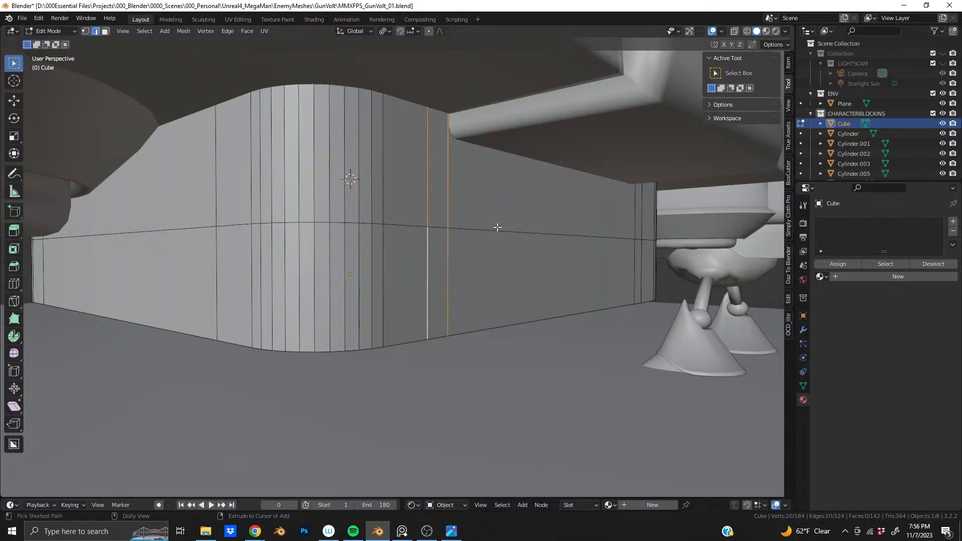
{"action": "key", "text": "ctrl+z"}
{"action": "key", "text": "ctrl+z"}
{"action": "key", "text": "ctrl+z"}
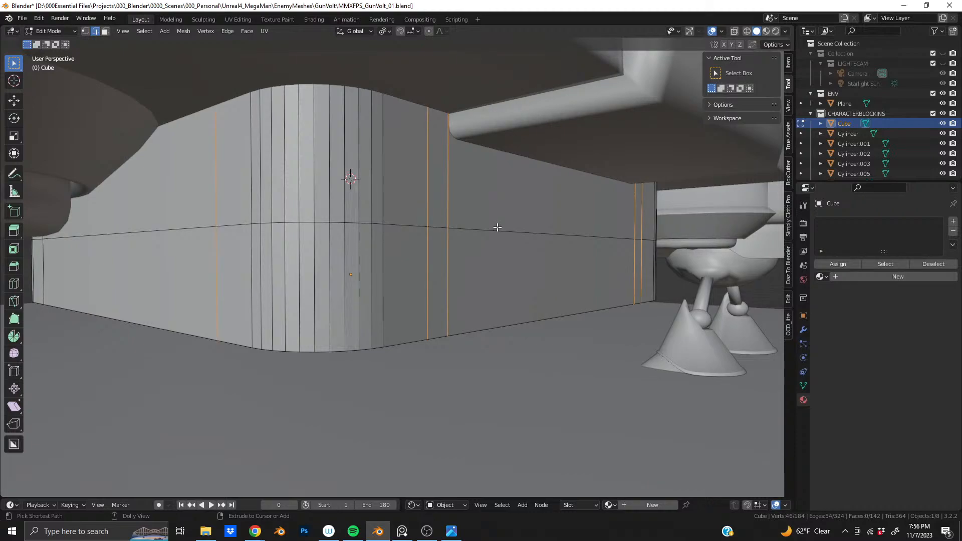
{"action": "middle_click_drag", "start_coordinate": [483, 230], "coordinate": [420, 231]}
{"action": "scroll", "coordinate": [421, 232], "scroll_direction": "down", "scroll_amount": 2}
{"action": "key", "text": "ctrl+z"}
{"action": "middle_click_drag", "start_coordinate": [494, 249], "coordinate": [479, 219]}
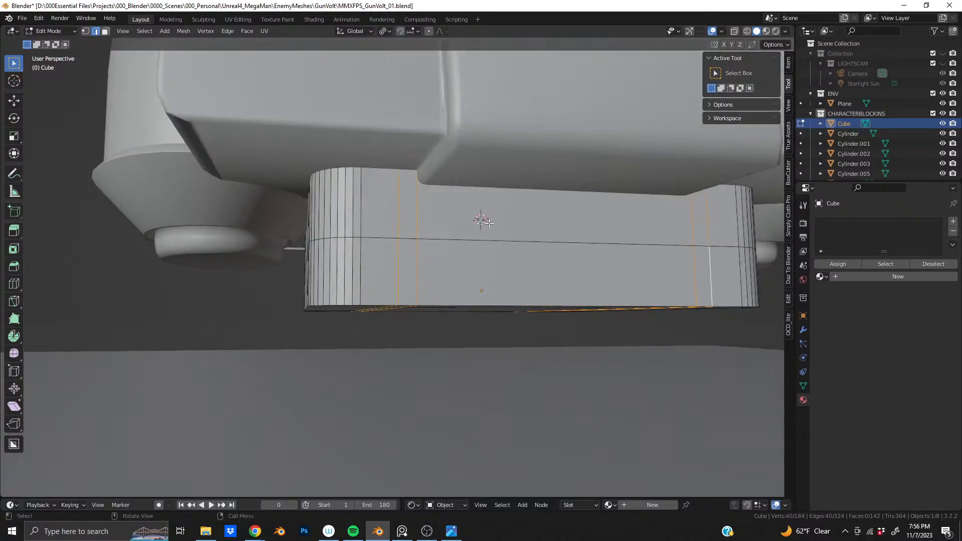
In face selection, select the upper and lower middle faces on one flat side of the block
{"action": "scroll", "coordinate": [462, 226], "scroll_direction": "up", "scroll_amount": 3}
{"action": "key", "text": "3"}
{"action": "left_click", "coordinate": [460, 216], "text": "alt"}
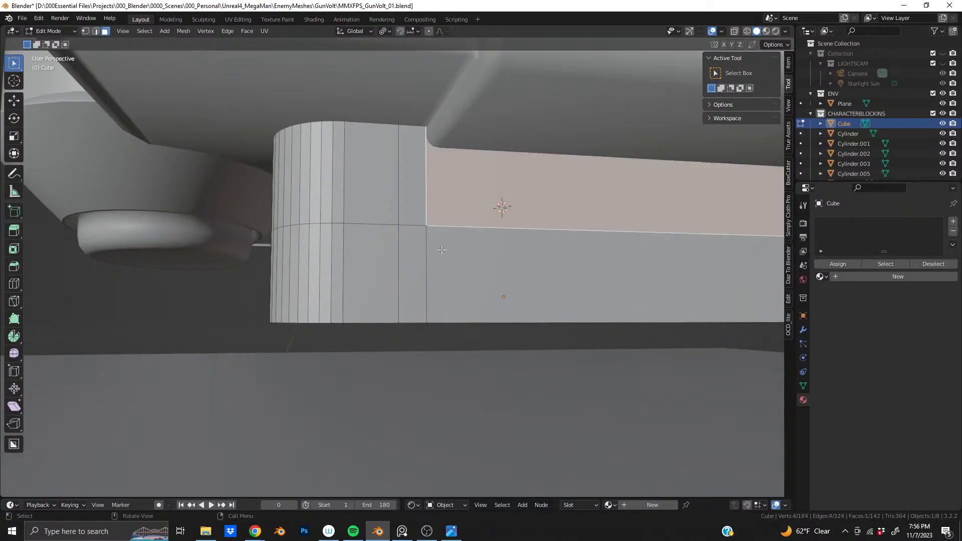
{"action": "left_click", "coordinate": [381, 202], "text": "alt+shift"}
{"action": "mouse_move", "coordinate": [380, 202]}
{"action": "middle_mouse_down"}
{"action": "mouse_move", "coordinate": [416, 216]}
{"action": "mouse_move", "coordinate": [392, 215]}
{"action": "middle_mouse_up"}
{"action": "middle_click_drag", "start_coordinate": [624, 248], "coordinate": [483, 216], "text": "shift"}
{"action": "scroll", "coordinate": [502, 217], "scroll_direction": "down", "scroll_amount": 1}
{"action": "left_click", "coordinate": [434, 235]}
{"action": "left_click", "coordinate": [425, 236], "text": "shift"}
{"action": "left_click", "coordinate": [417, 189]}
{"action": "left_click", "coordinate": [389, 217], "text": "shift"}
Extend the selection to the strip of faces running under the block and scale it slightly inward along X
{"action": "middle_click_drag", "start_coordinate": [388, 217], "coordinate": [425, 215]}
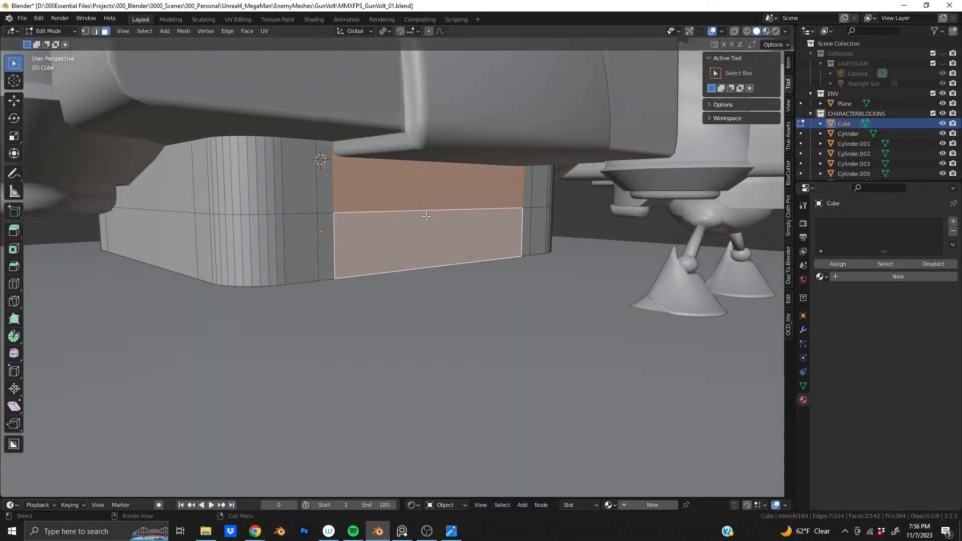
{"action": "scroll", "coordinate": [404, 193], "scroll_direction": "up", "scroll_amount": 2}
{"action": "middle_click_drag", "start_coordinate": [373, 195], "coordinate": [320, 192]}
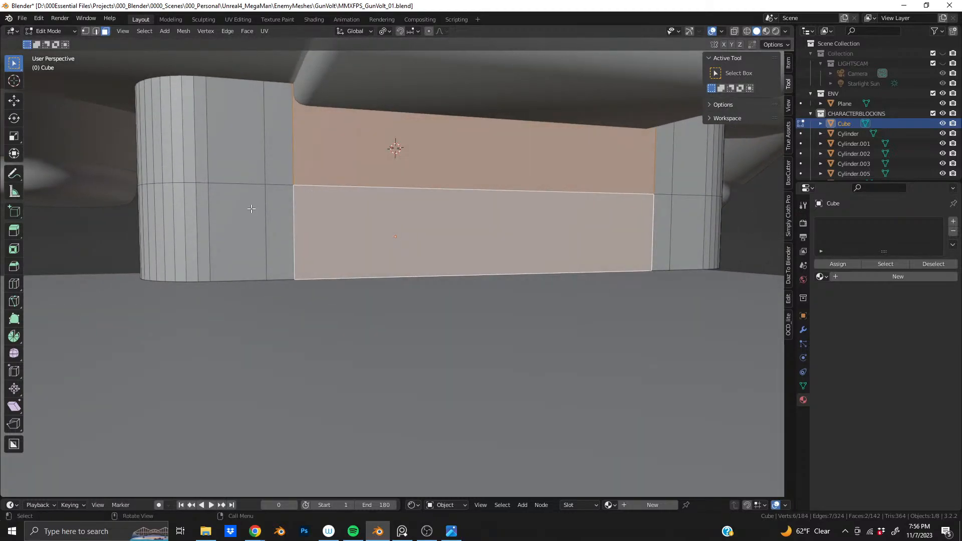
{"action": "middle_click_drag", "start_coordinate": [257, 210], "coordinate": [326, 275]}
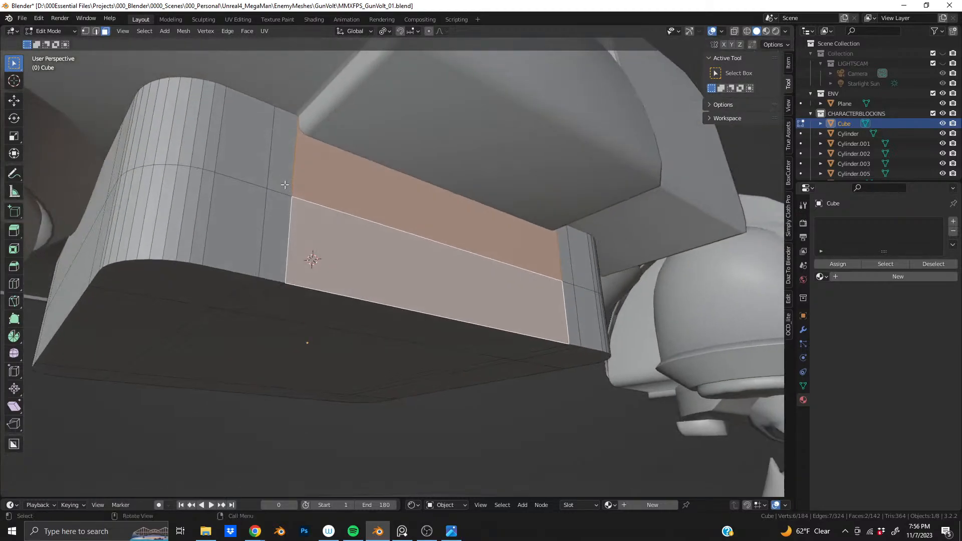
{"action": "left_click", "coordinate": [324, 287], "text": "alt+shift"}
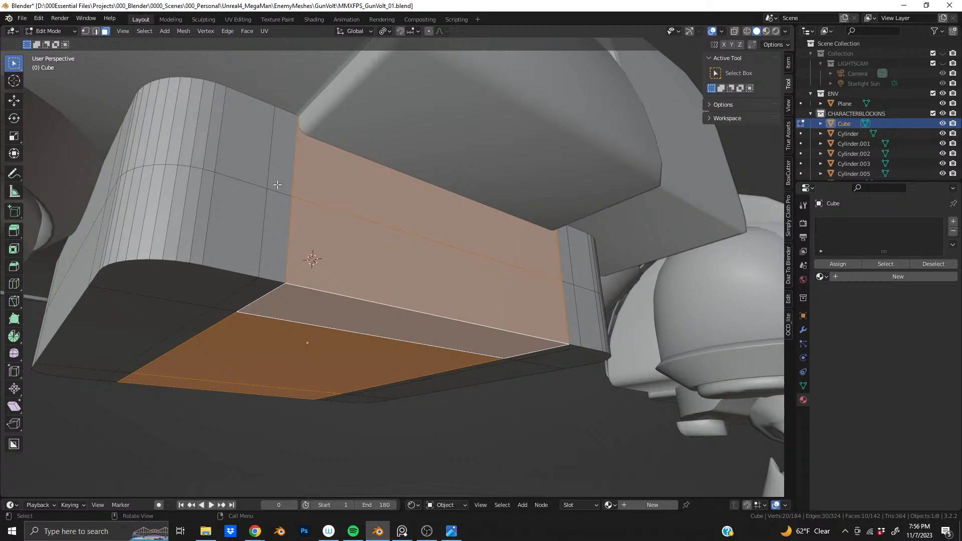
{"action": "key", "text": "s"}
{"action": "key", "text": "x"}
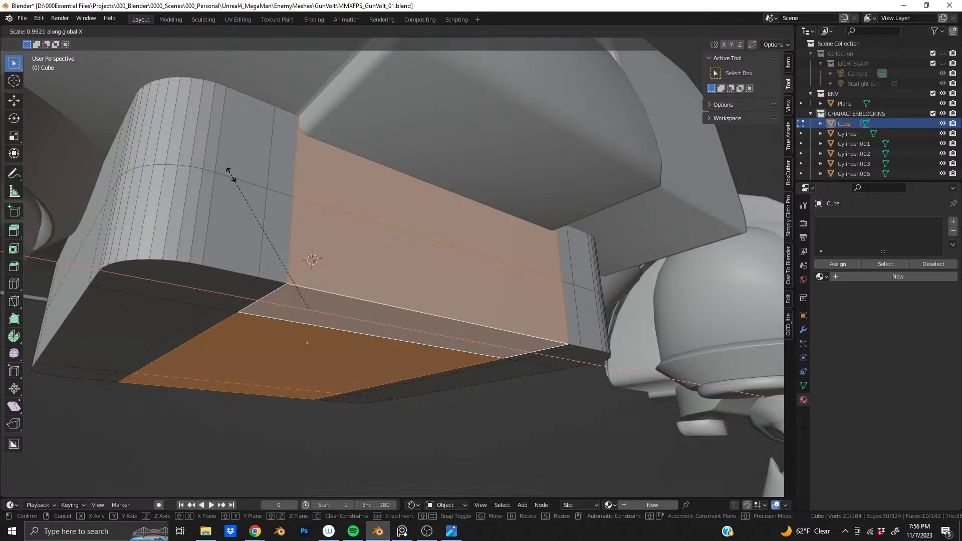
{"action": "left_click", "coordinate": [224, 171]}
{"action": "middle_click_drag", "start_coordinate": [224, 170], "coordinate": [368, 244]}
Select only the upper and lower middle faces of the flat side and extrude them outward 0.33314 m
{"action": "left_click", "coordinate": [369, 244]}
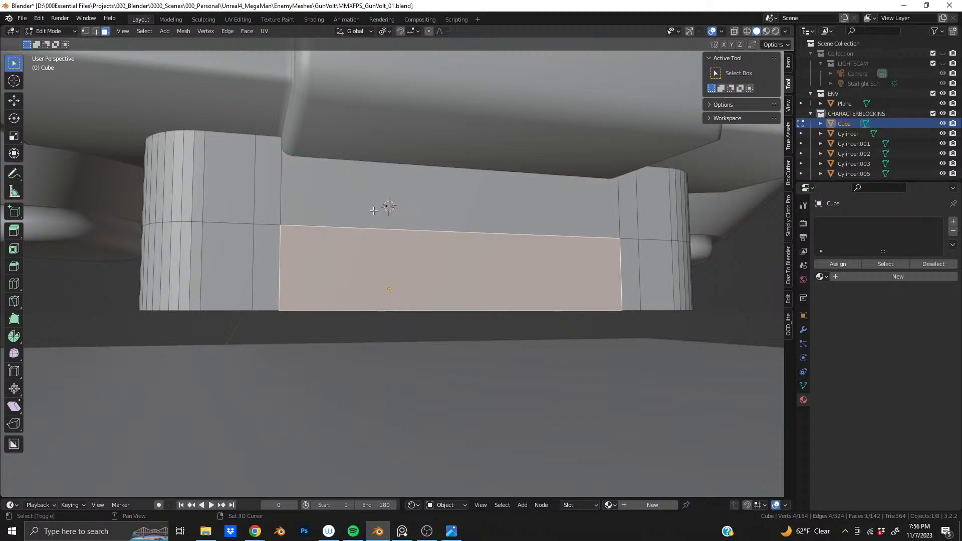
{"action": "left_click", "coordinate": [388, 207], "text": "shift"}
{"action": "middle_click_drag", "start_coordinate": [389, 206], "coordinate": [402, 290]}
{"action": "scroll", "coordinate": [369, 284], "scroll_direction": "down", "scroll_amount": 1}
{"action": "scroll", "coordinate": [404, 289], "scroll_direction": "down", "scroll_amount": 3}
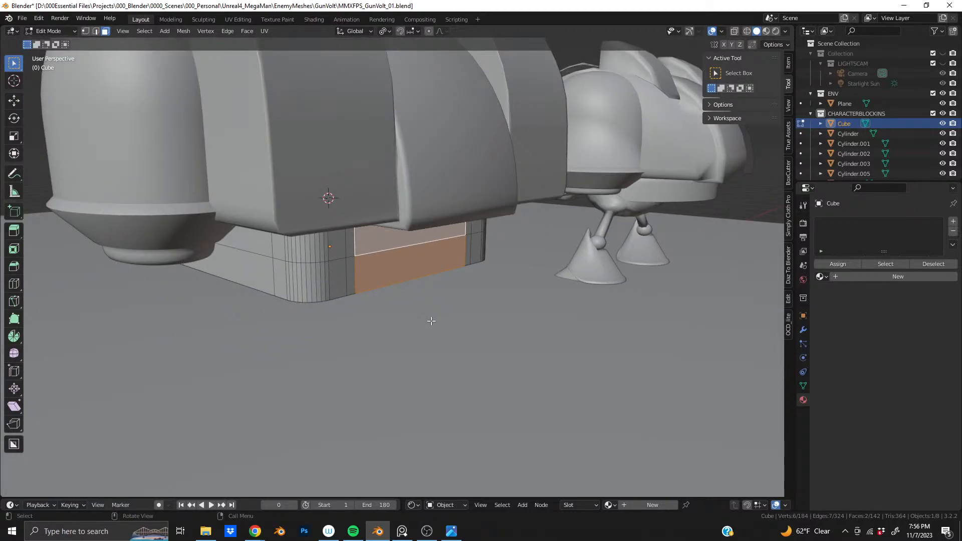
{"action": "key", "text": "e"}
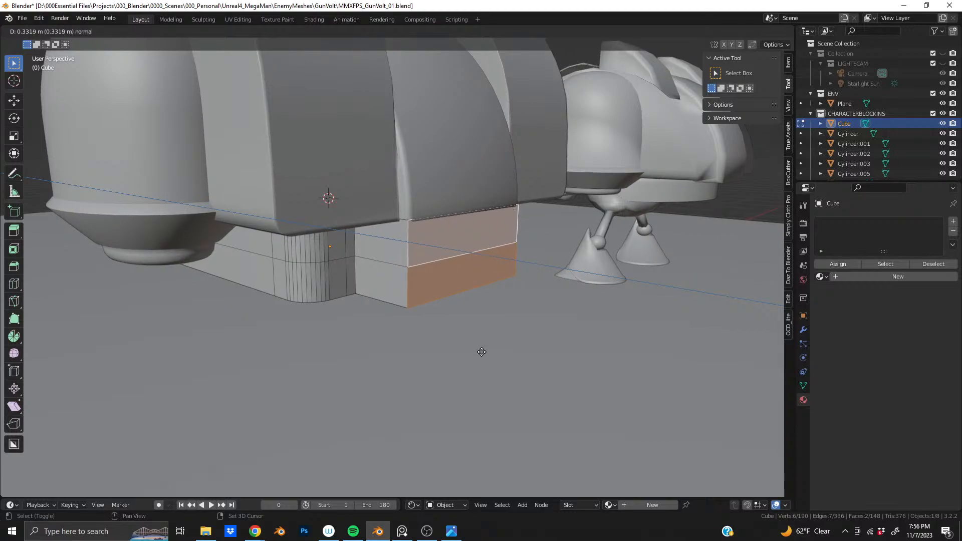
{"action": "left_click", "coordinate": [483, 353]}
{"action": "scroll", "coordinate": [458, 285], "scroll_direction": "up", "scroll_amount": 6}
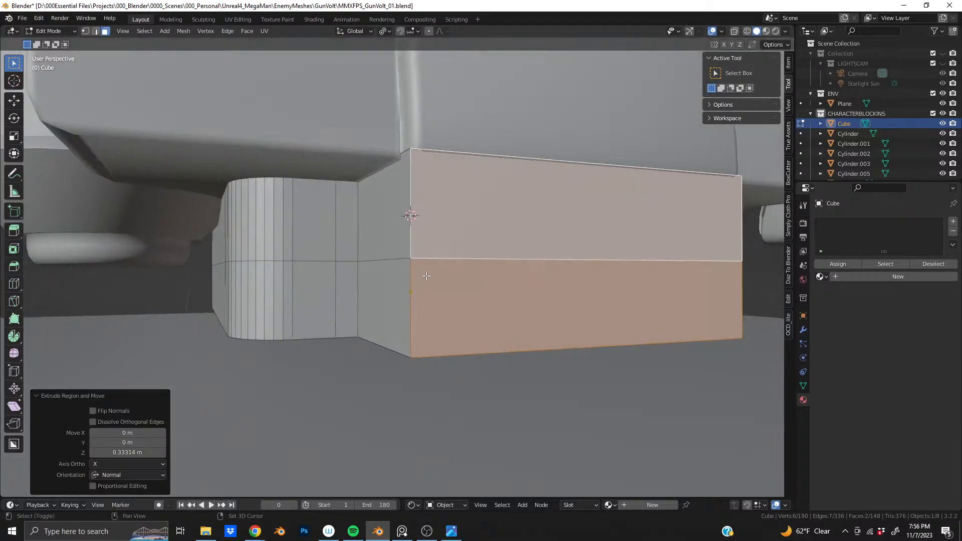
Add a loop cut around the upper band, including the extruded section, and slide it onto the middle edge with factor 1.000
{"action": "middle_click_drag", "start_coordinate": [380, 275], "coordinate": [359, 281]}
{"action": "key", "text": "ctrl+r"}
{"action": "left_click", "coordinate": [317, 187]}
{"action": "left_click", "coordinate": [332, 245]}
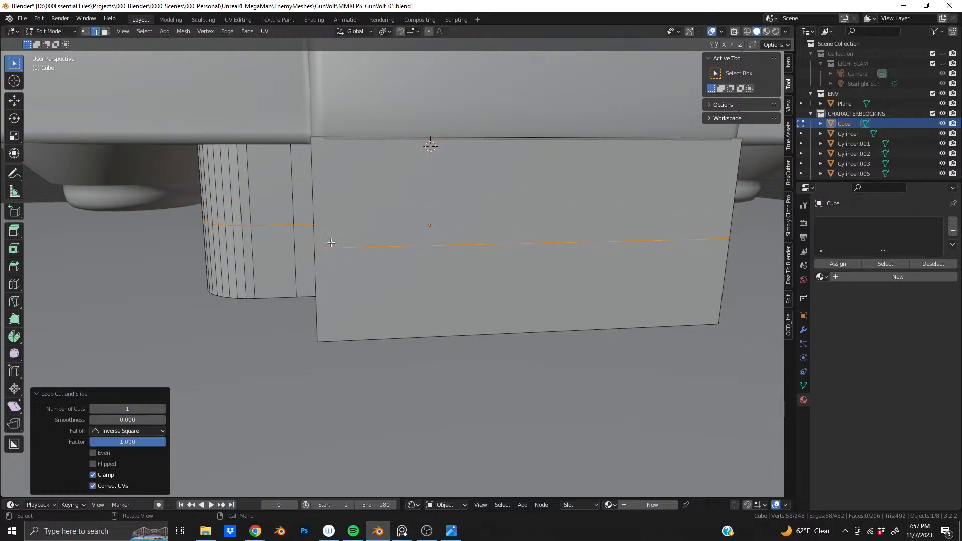
Select the whole upper band of faces and scale it inward to 0.975 in X and Y, keeping its height
{"action": "key", "text": "3"}
{"action": "left_click", "coordinate": [278, 204], "text": "alt"}
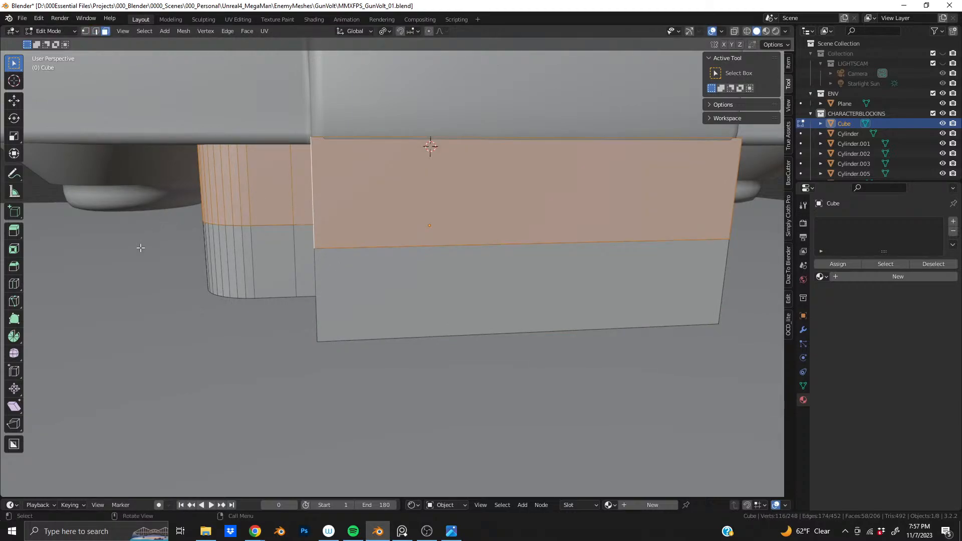
{"action": "key", "text": "s"}
{"action": "key", "text": "shift+z"}
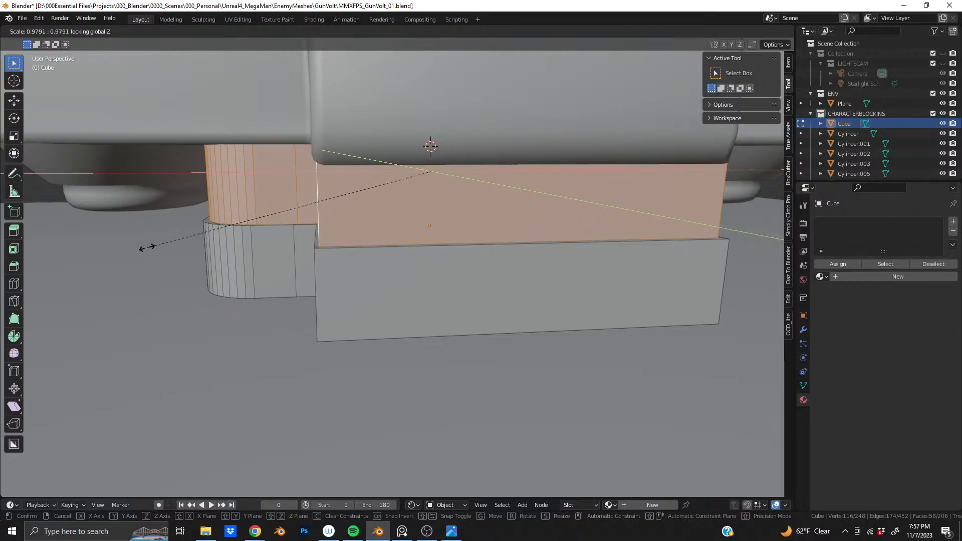
{"action": "left_click", "coordinate": [145, 247]}
Select the outer vertical corner edges of the extruded section on both sides, across the upper and lower bands
{"action": "middle_click_drag", "start_coordinate": [206, 244], "coordinate": [419, 224]}
{"action": "scroll", "coordinate": [419, 224], "scroll_direction": "down", "scroll_amount": 3}
{"action": "middle_click_drag", "start_coordinate": [361, 223], "coordinate": [554, 213]}
{"action": "middle_click_drag", "start_coordinate": [494, 225], "coordinate": [440, 215]}
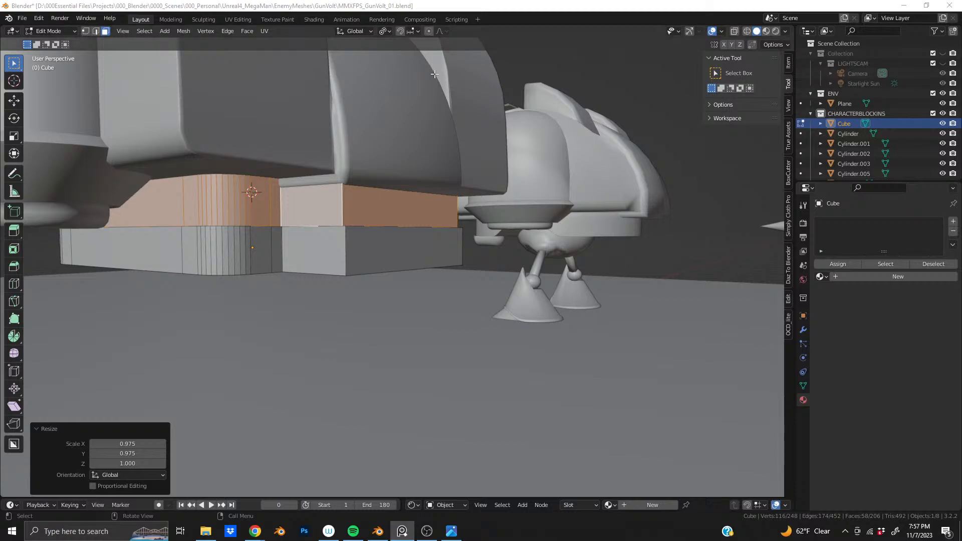
{"action": "middle_click_drag", "start_coordinate": [424, 251], "coordinate": [398, 221]}
{"action": "scroll", "coordinate": [397, 220], "scroll_direction": "up", "scroll_amount": 4}
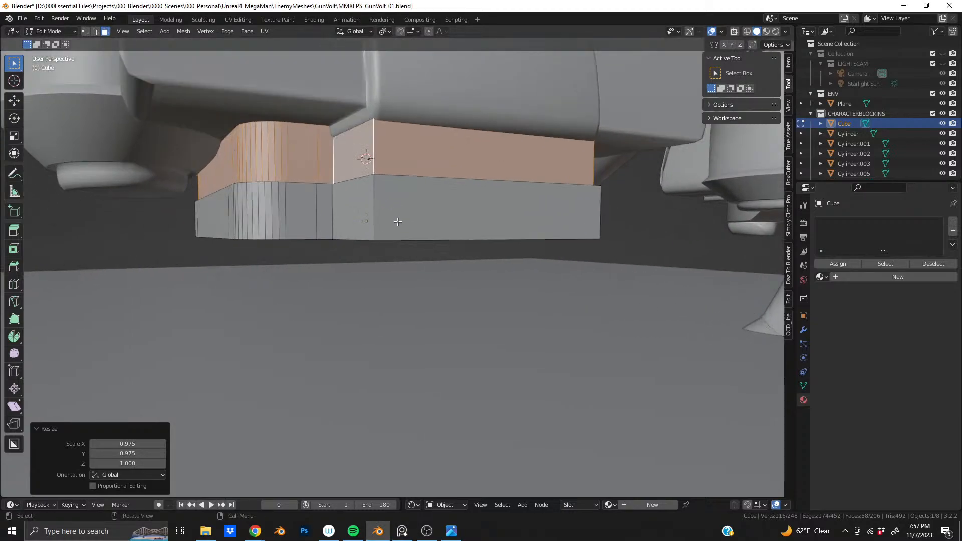
{"action": "left_click", "coordinate": [371, 213], "text": "alt"}
{"action": "key", "text": "2"}
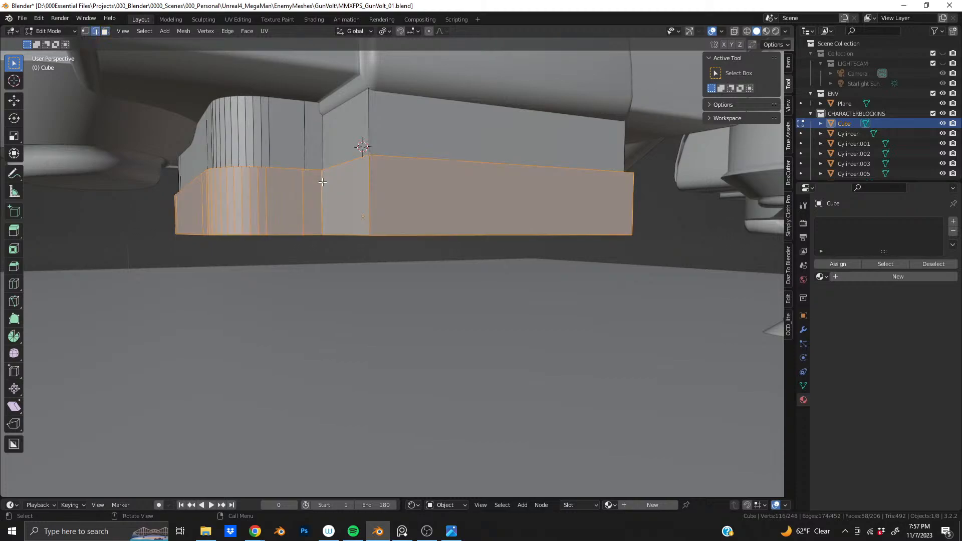
{"action": "left_click", "coordinate": [360, 182], "text": "alt"}
{"action": "middle_click_drag", "start_coordinate": [558, 185], "coordinate": [379, 283]}
{"action": "left_click", "coordinate": [376, 205], "text": "alt+shift"}
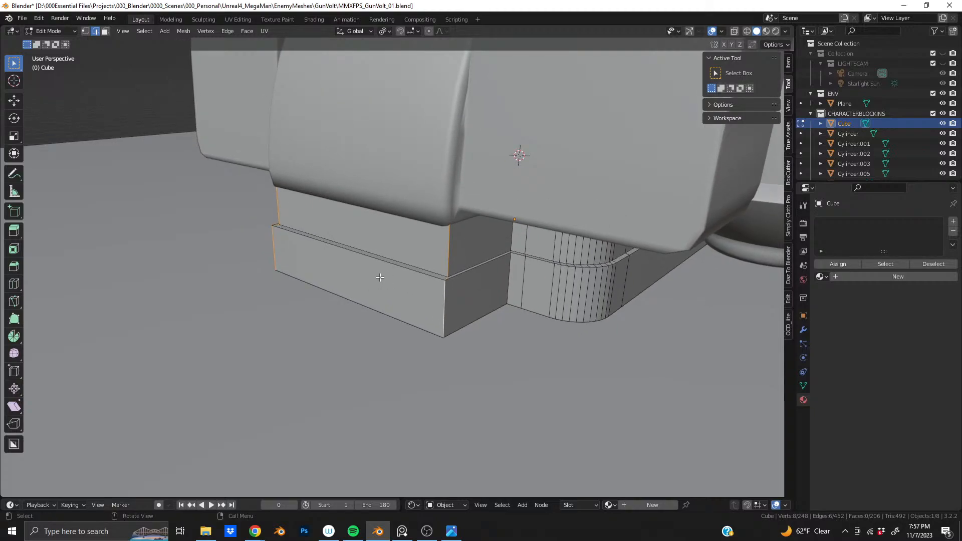
{"action": "middle_click_drag", "start_coordinate": [382, 276], "coordinate": [386, 223]}
Try to bevel the extruded section's vertical corner edges before applying the block's scale
{"action": "key", "text": "ctrl+b"}
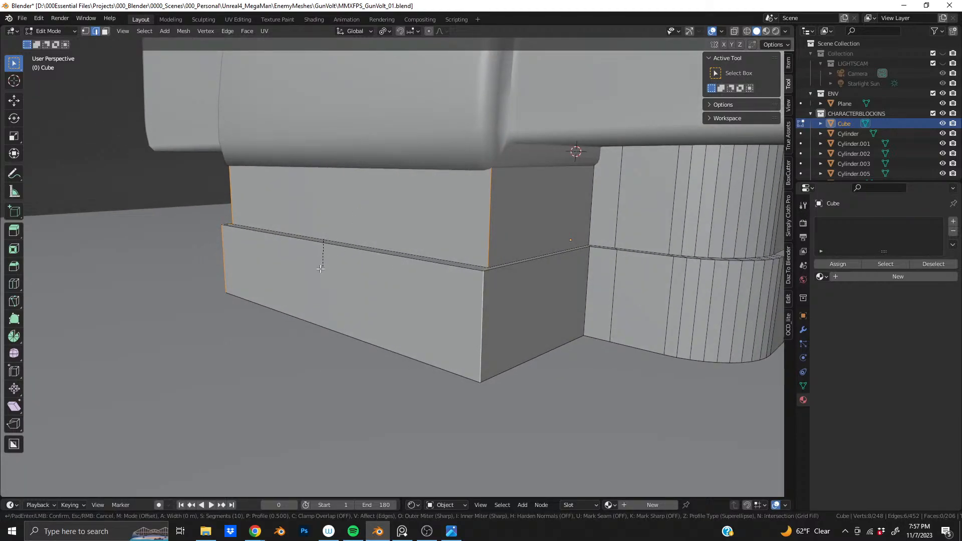
{"action": "left_click", "coordinate": [258, 361]}
{"action": "key", "text": "ctrl+z"}
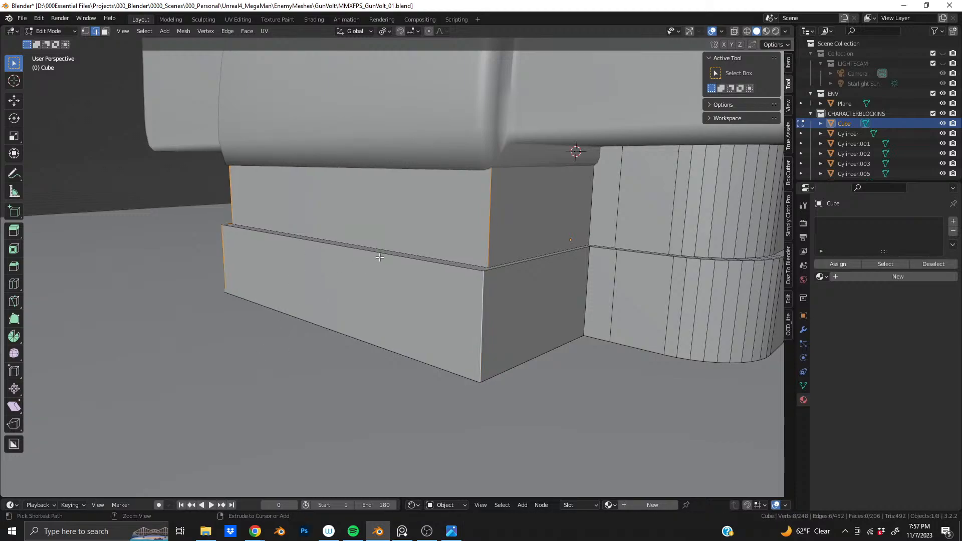
Apply the scale of the base block in Object Mode and return to editing its mesh
{"action": "key", "text": "Tab"}
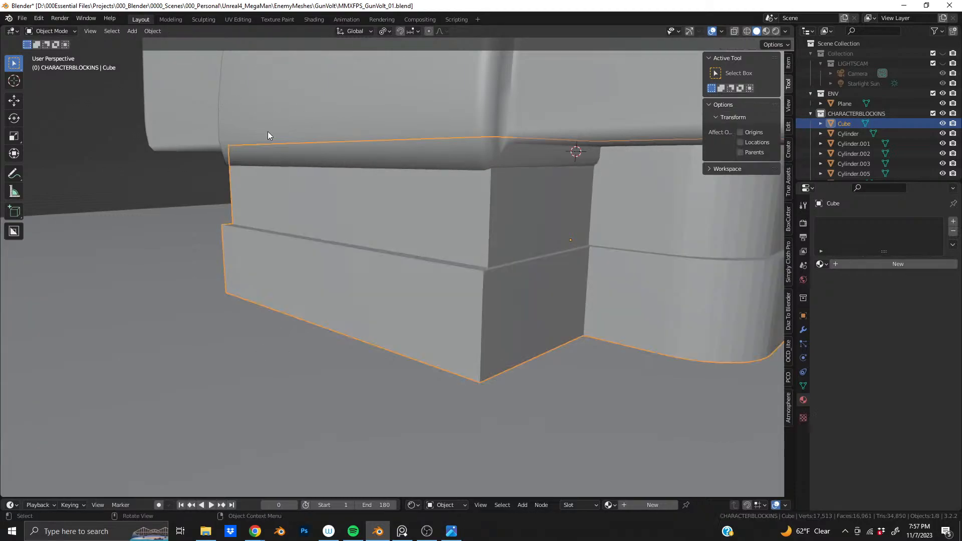
{"action": "left_click", "coordinate": [159, 31]}
{"action": "mouse_move", "coordinate": [212, 82]}
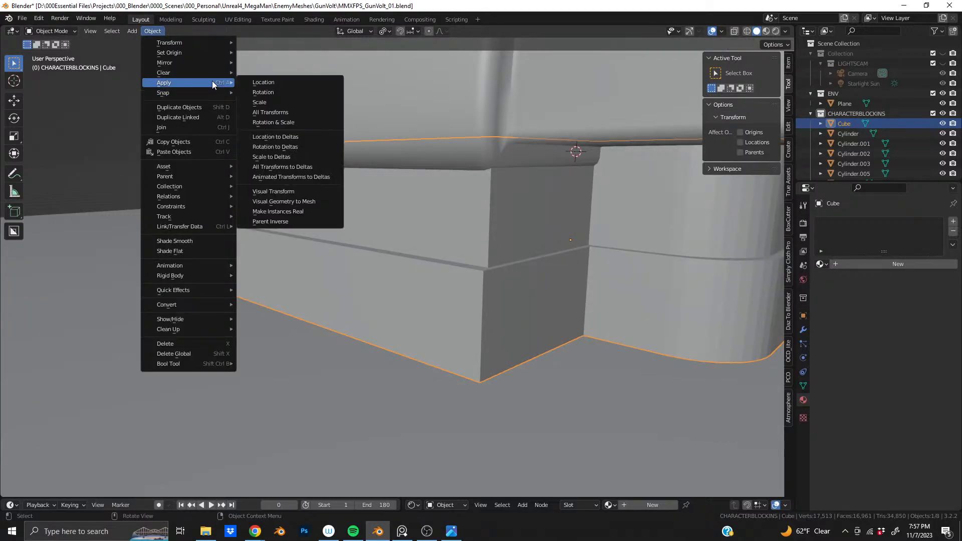
{"action": "left_click", "coordinate": [328, 100]}
{"action": "key", "text": "Tab"}
{"action": "key", "text": "Tab"}
{"action": "key", "text": "Tab"}
Bevel the extruded section's vertical corner edges with a width of about 0.0407 m and 6 segments
{"action": "key", "text": "ctrl+b"}
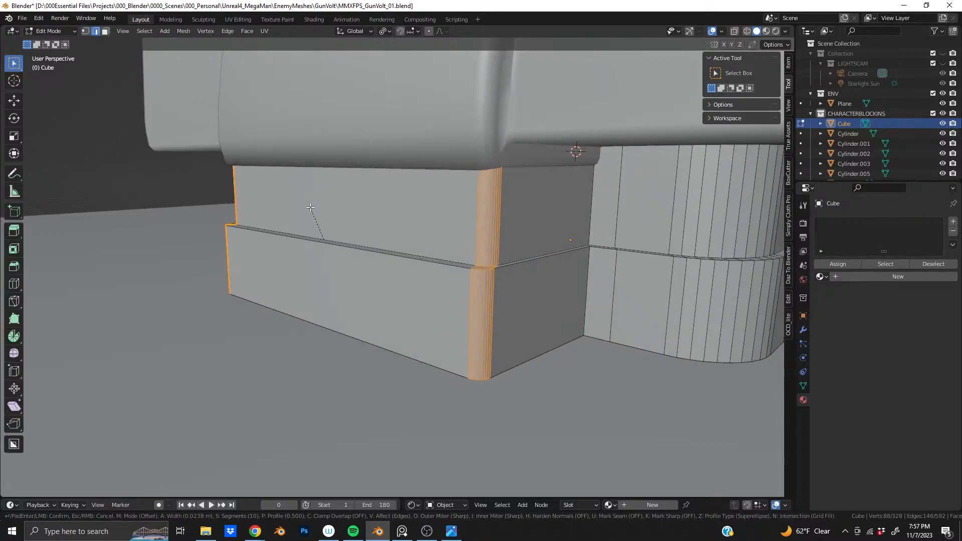
{"action": "scroll", "coordinate": [311, 208], "scroll_direction": "up", "scroll_amount": 3}
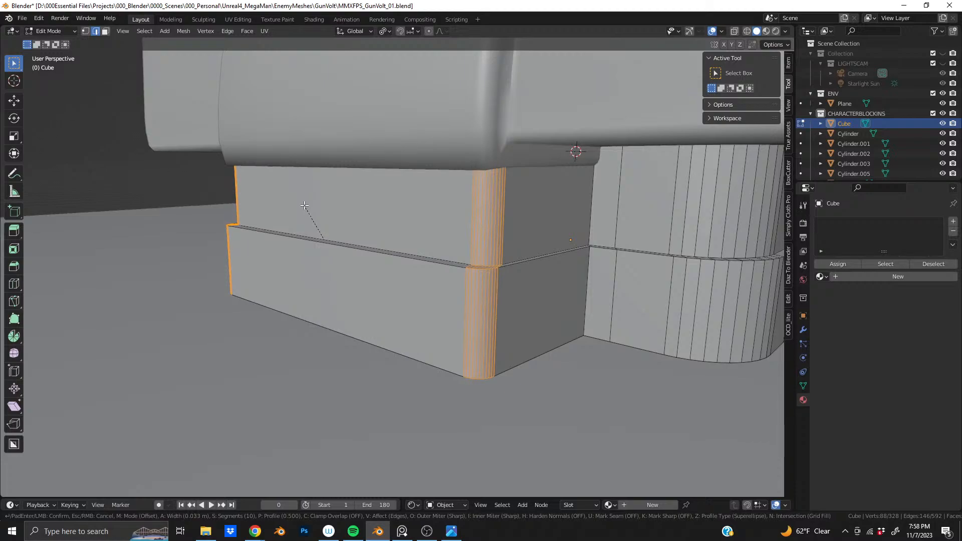
{"action": "scroll", "coordinate": [303, 205], "scroll_direction": "down", "scroll_amount": 9}
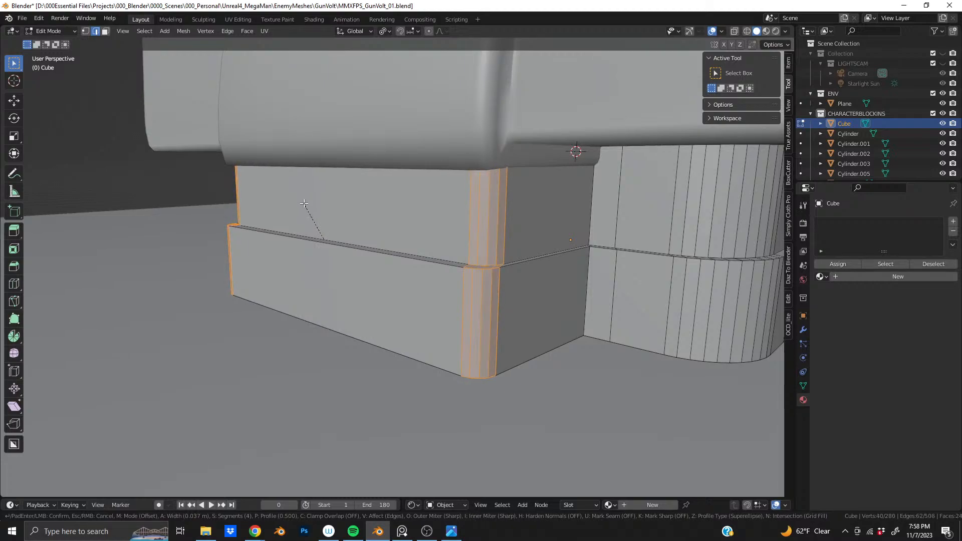
{"action": "scroll", "coordinate": [304, 205], "scroll_direction": "up", "scroll_amount": 2}
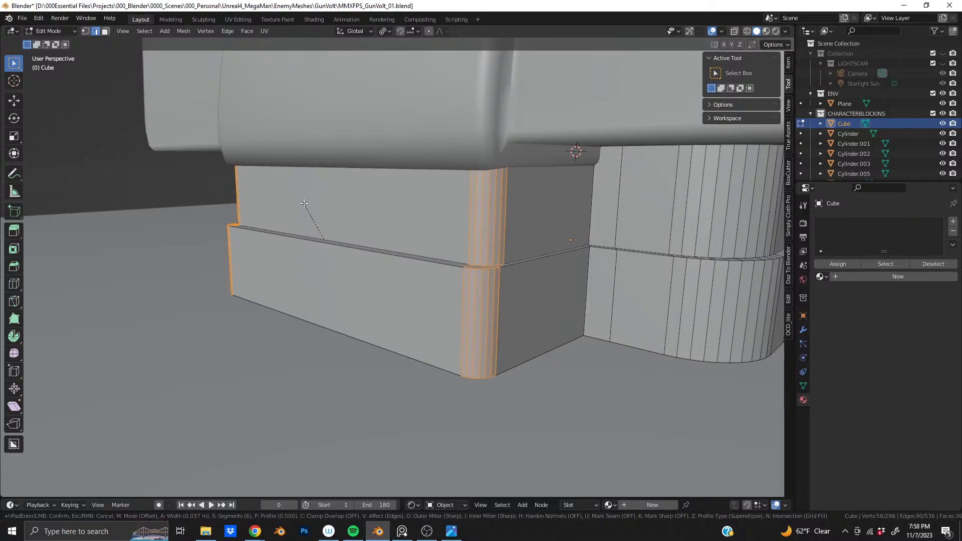
{"action": "left_click", "coordinate": [304, 203]}
{"action": "middle_click_drag", "start_coordinate": [303, 203], "coordinate": [440, 204]}
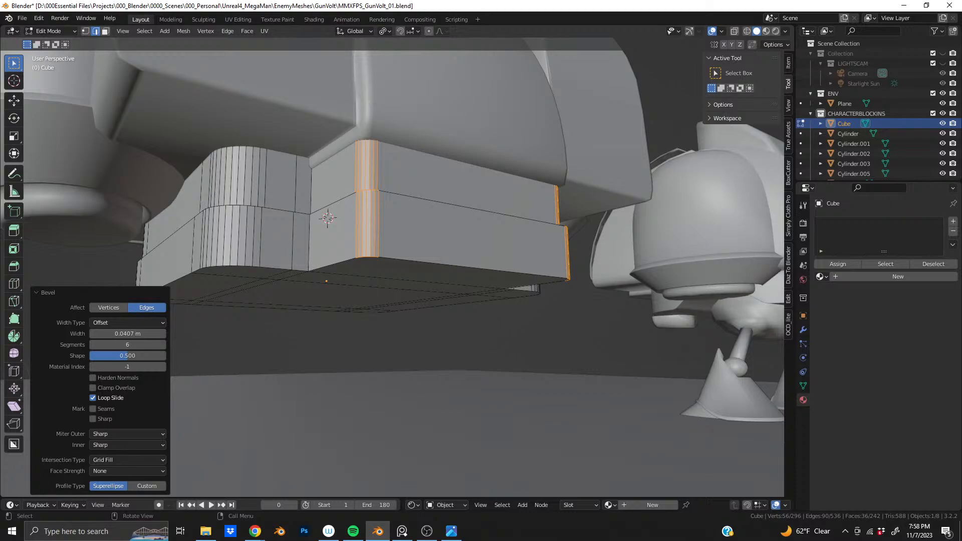
{"action": "key", "text": "alt+Tab"}
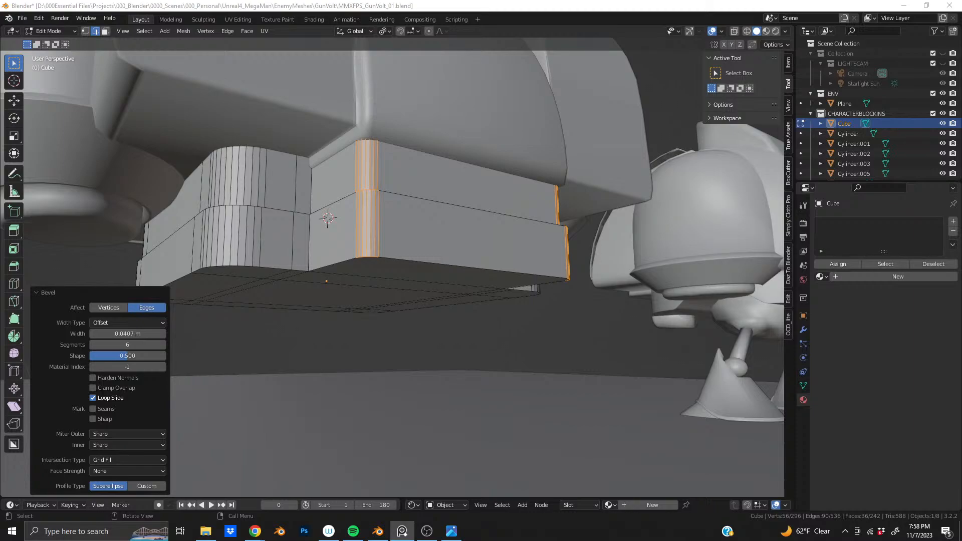
Try scaling the bottom outer edges of the extruded section to 0.965 along X, and undo the scaling
{"action": "middle_click_drag", "start_coordinate": [472, 287], "coordinate": [443, 242]}
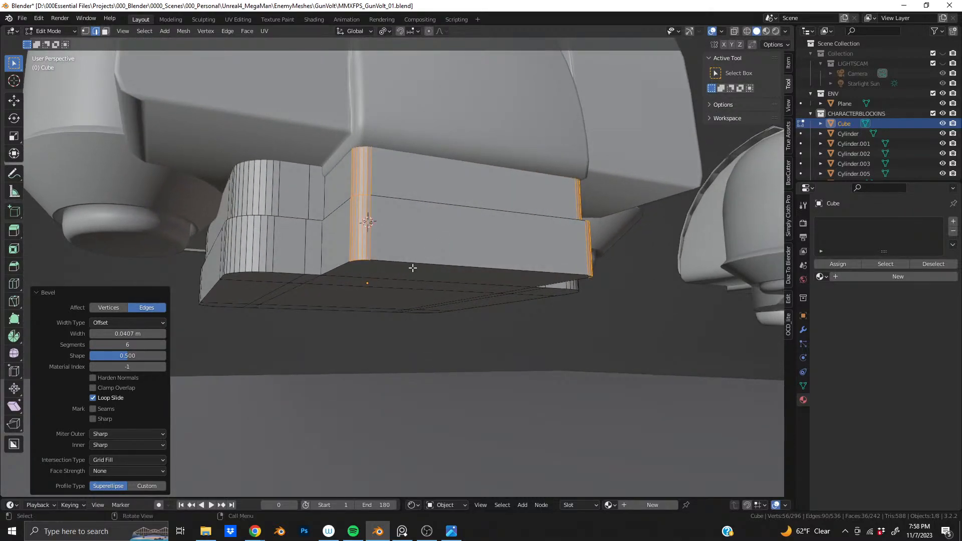
{"action": "left_click", "coordinate": [337, 267], "text": "alt"}
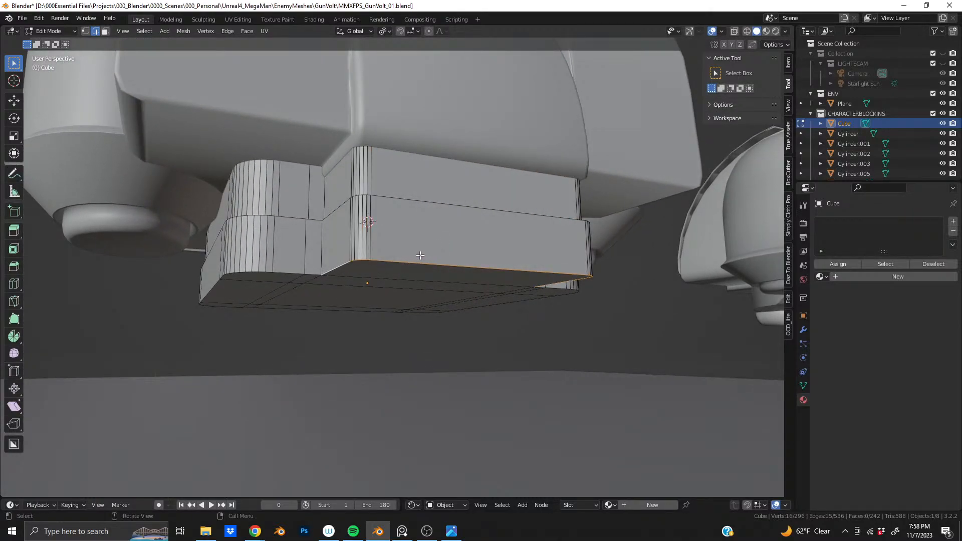
{"action": "middle_click_drag", "start_coordinate": [419, 254], "coordinate": [461, 240]}
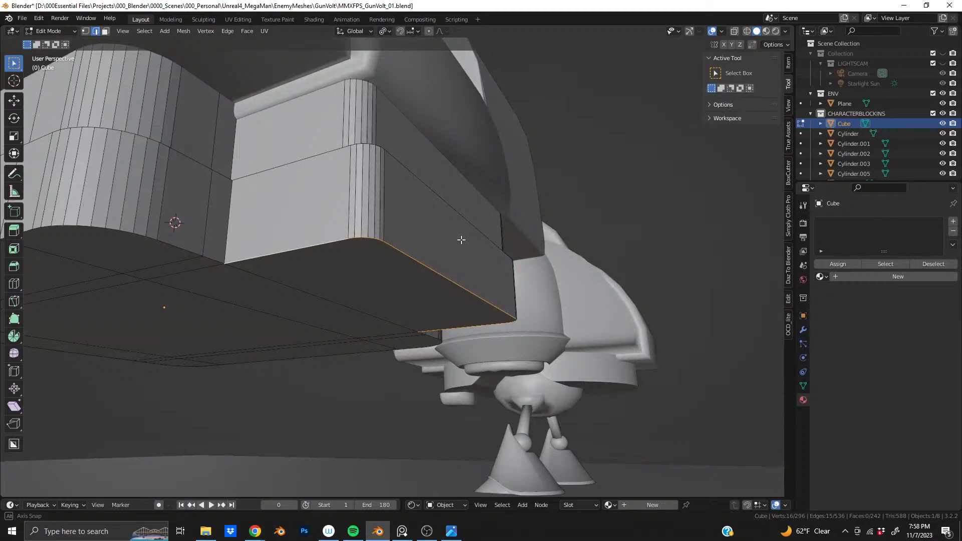
{"action": "middle_click_drag", "start_coordinate": [461, 240], "coordinate": [409, 270]}
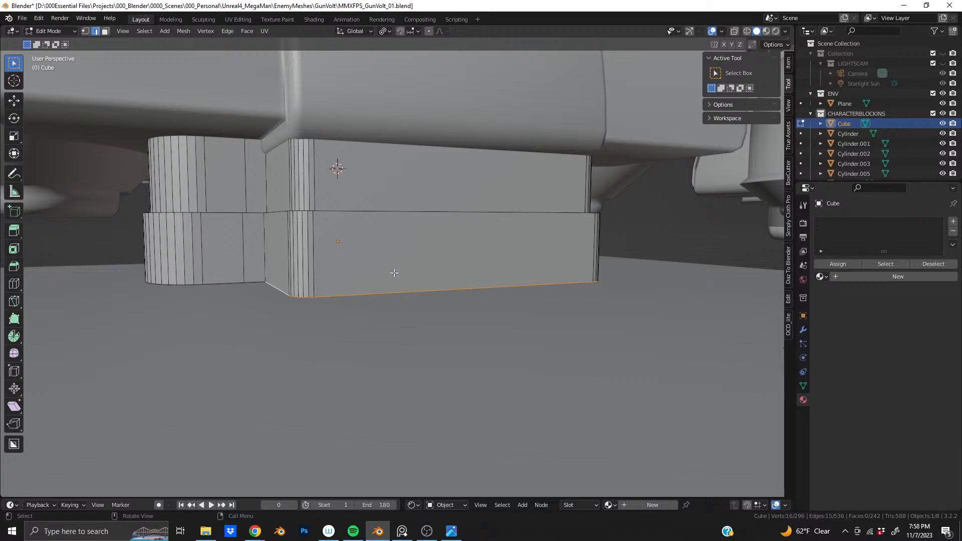
{"action": "middle_click_drag", "start_coordinate": [394, 272], "coordinate": [365, 269]}
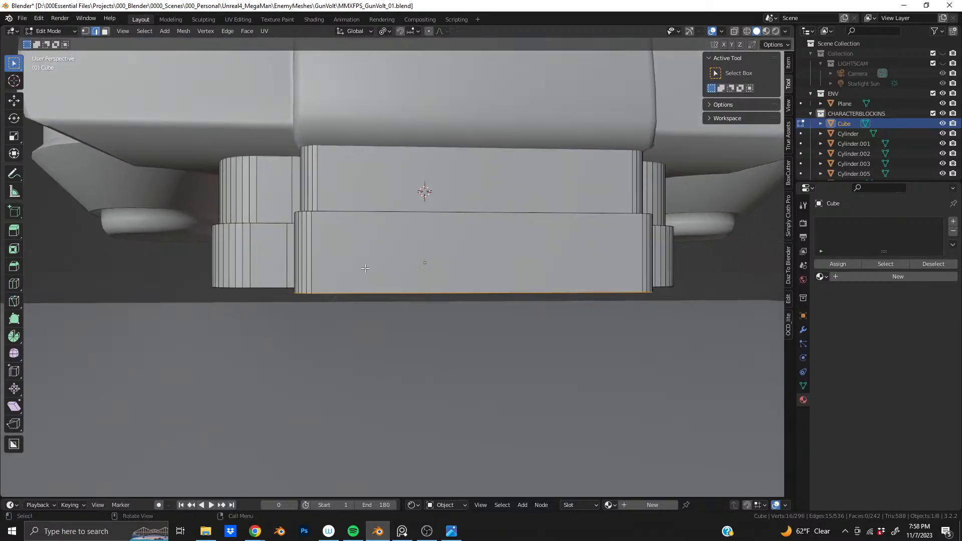
{"action": "key", "text": "s"}
{"action": "key", "text": "x"}
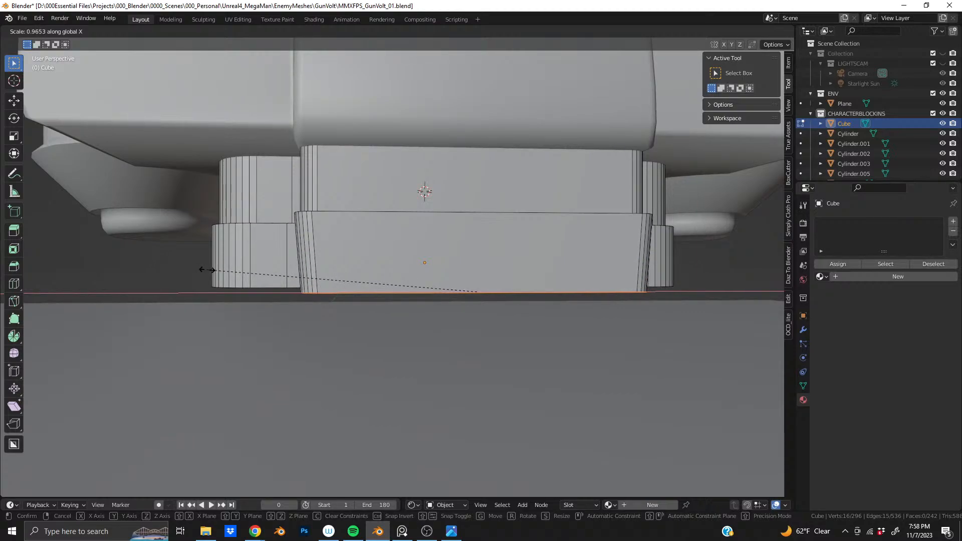
{"action": "left_click", "coordinate": [207, 270]}
{"action": "middle_click_drag", "start_coordinate": [332, 254], "coordinate": [357, 255]}
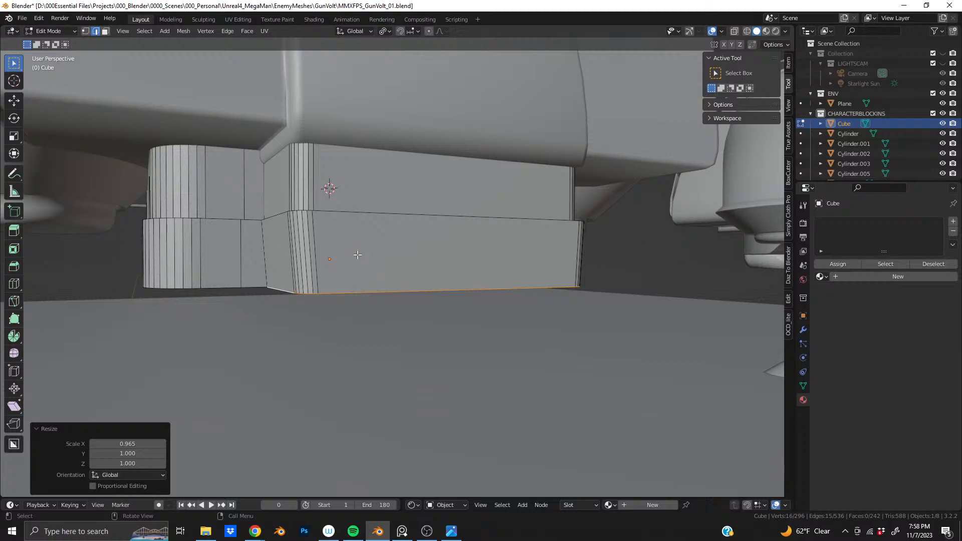
{"action": "key", "text": "ctrl+z"}
Add a loop cut around the lower band and slide it about halfway from the band's middle towards the bottom edge
{"action": "key", "text": "ctrl+r"}
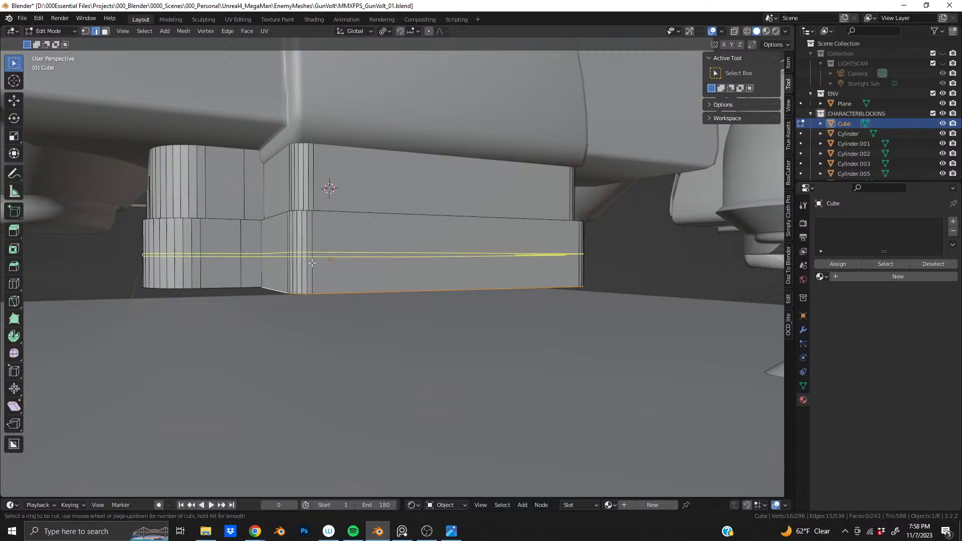
{"action": "left_click", "coordinate": [311, 262]}
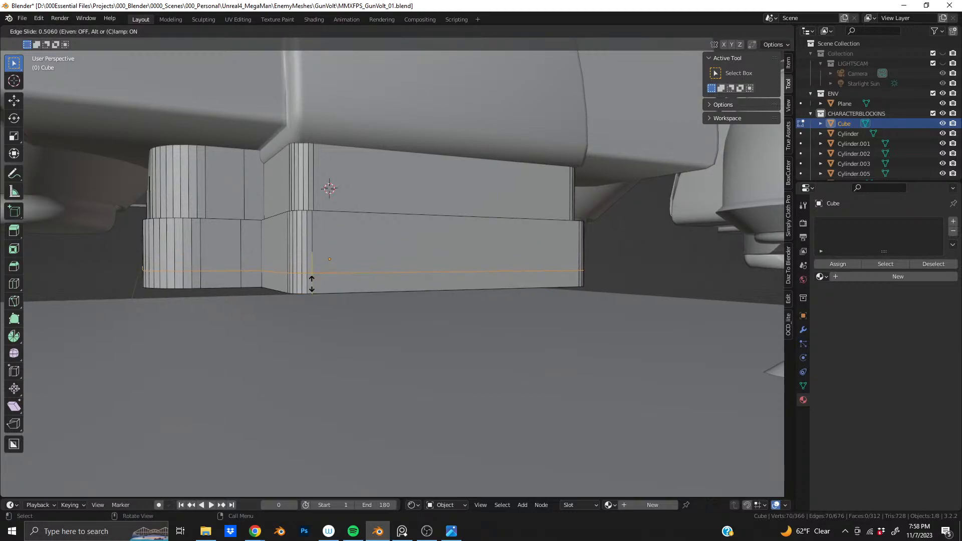
{"action": "left_click", "coordinate": [311, 285]}
Select the bottom outer edges of the extruded section and scale them to 0.984 along X
{"action": "left_click", "coordinate": [284, 291], "text": "alt"}
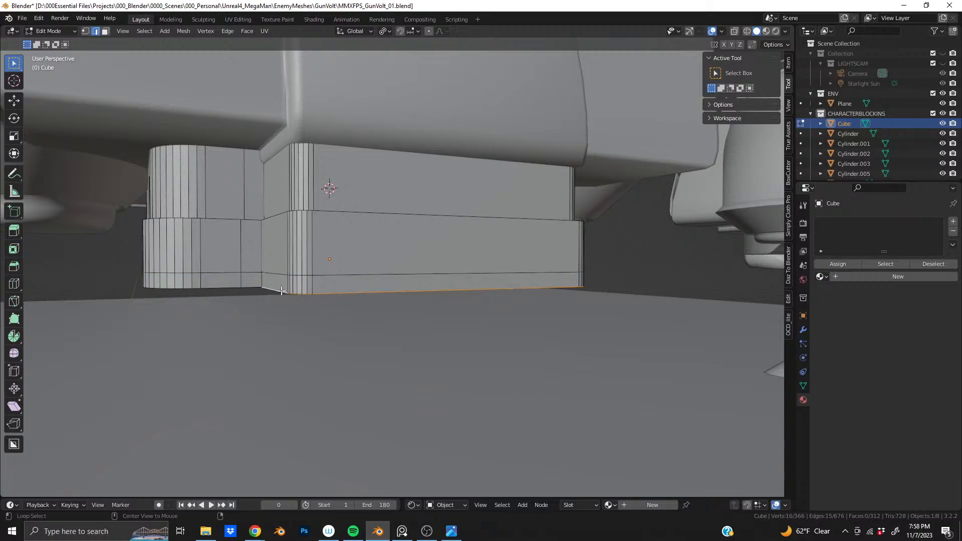
{"action": "key", "text": "s"}
{"action": "key", "text": "x"}
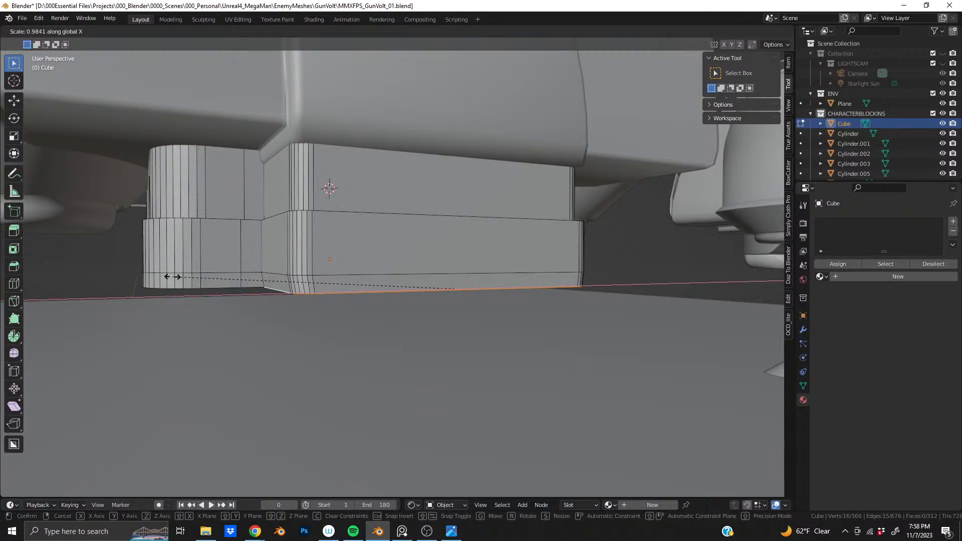
{"action": "left_click", "coordinate": [173, 277]}
{"action": "scroll", "coordinate": [338, 289], "scroll_direction": "up", "scroll_amount": 1}
{"action": "middle_click_drag", "start_coordinate": [338, 289], "coordinate": [214, 283]}
Try scaling the same bottom edges further inward to about 0.98 along X, and undo it
{"action": "key", "text": "s"}
{"action": "key", "text": "x"}
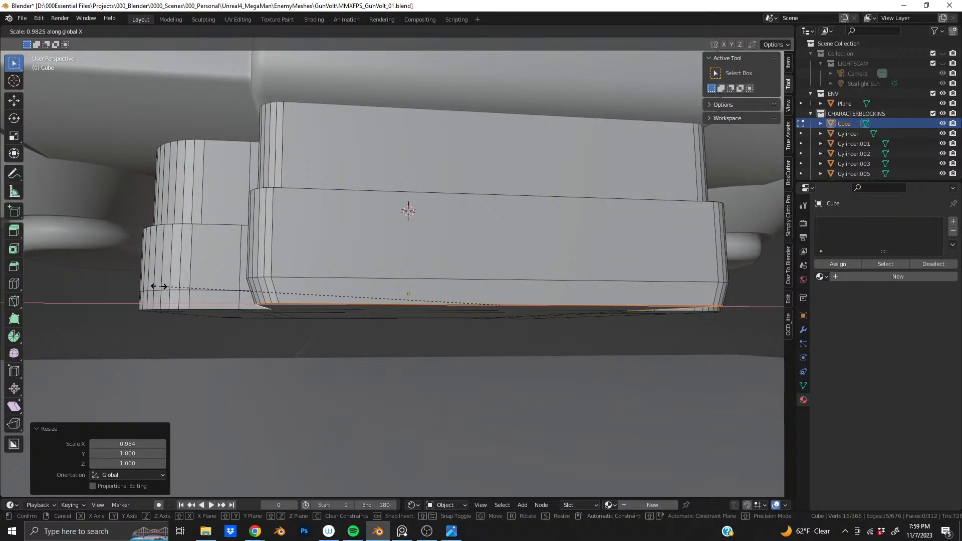
{"action": "left_click", "coordinate": [159, 286]}
{"action": "key", "text": "ctrl+z"}
Select the horizontal edge loop around the lower band and move it up 0.035419 m along Z
{"action": "left_click", "coordinate": [325, 275], "text": "alt"}
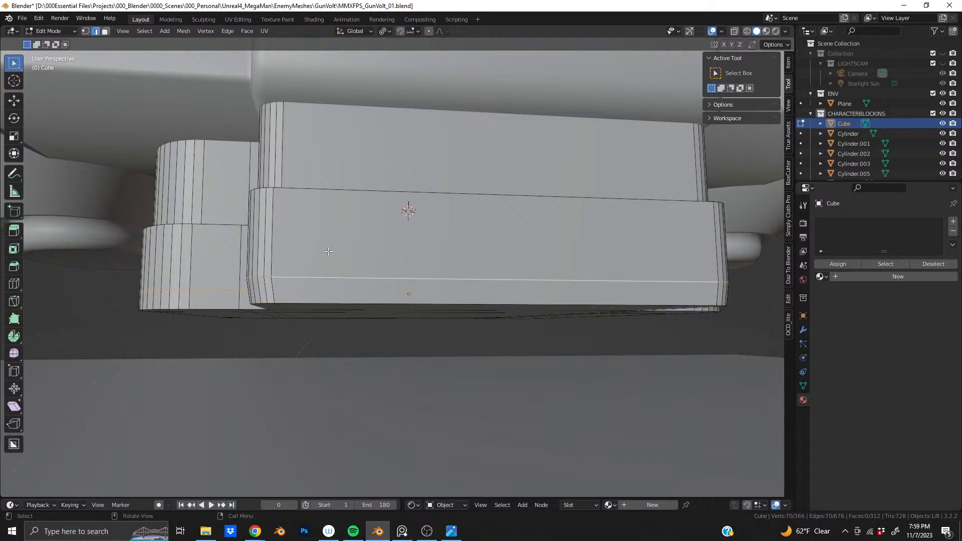
{"action": "key", "text": "g"}
{"action": "key", "text": "z"}
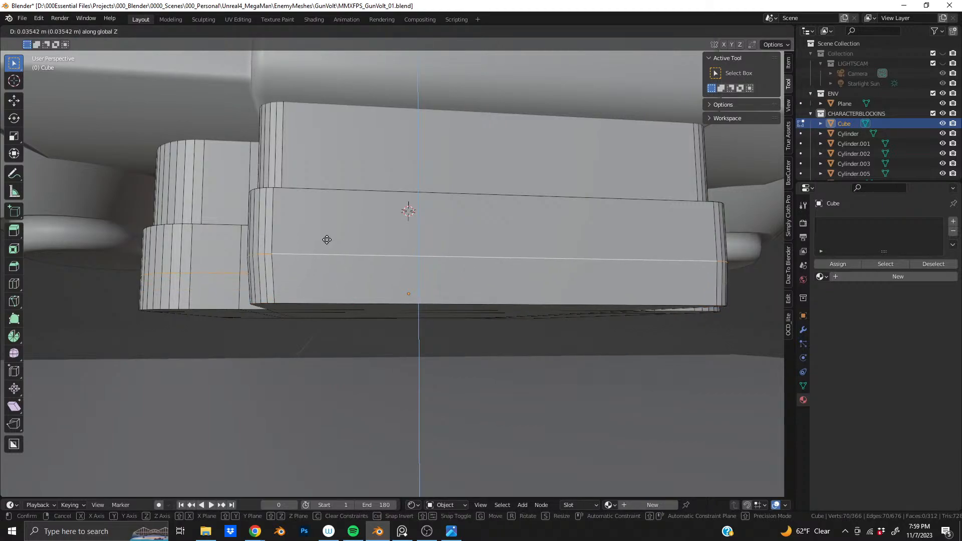
{"action": "left_click", "coordinate": [326, 240]}
{"action": "middle_click_drag", "start_coordinate": [327, 240], "coordinate": [320, 268]}
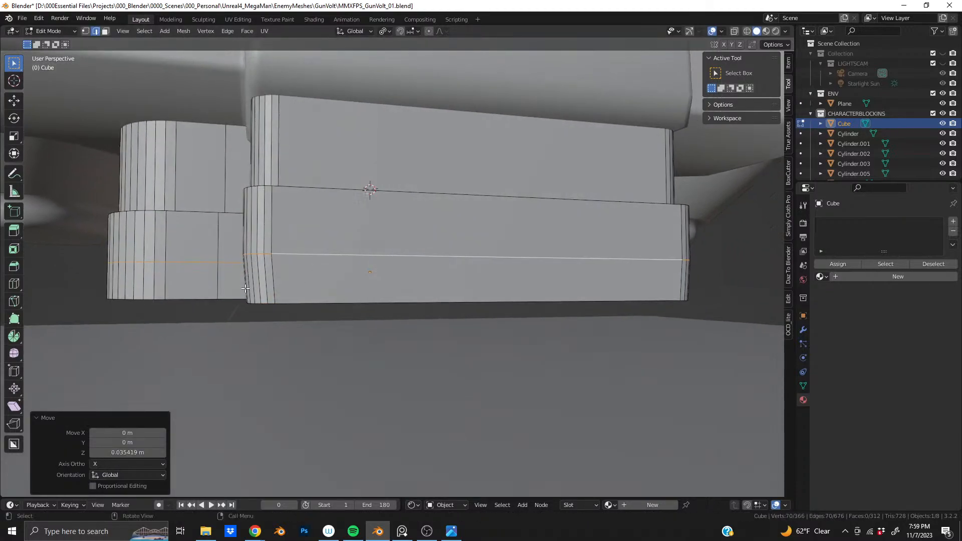
Reselect the bottom outer edges of the extruded section and scale them to 0.974 along X
{"action": "left_click", "coordinate": [279, 298], "text": "alt"}
{"action": "left_click", "coordinate": [285, 302], "text": "alt"}
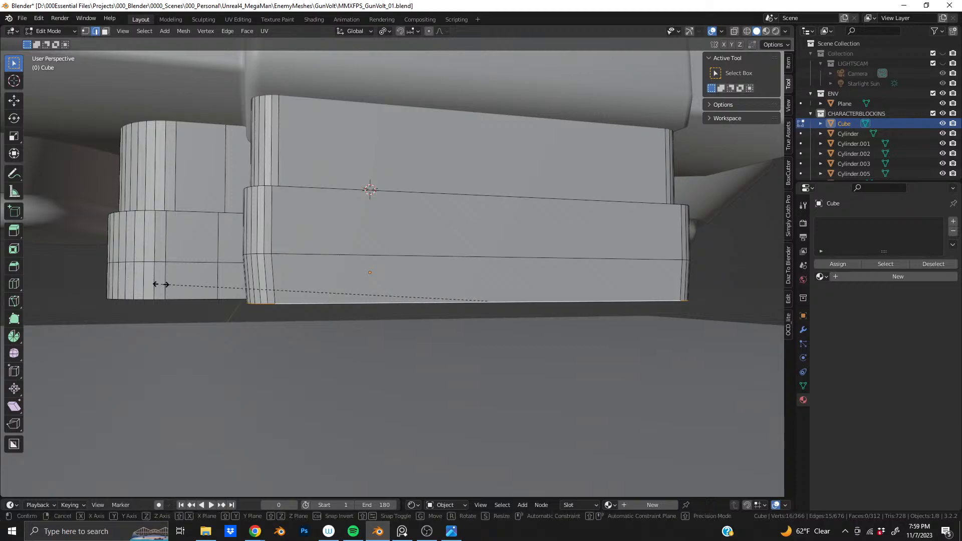
{"action": "key", "text": "s"}
{"action": "key", "text": "x"}
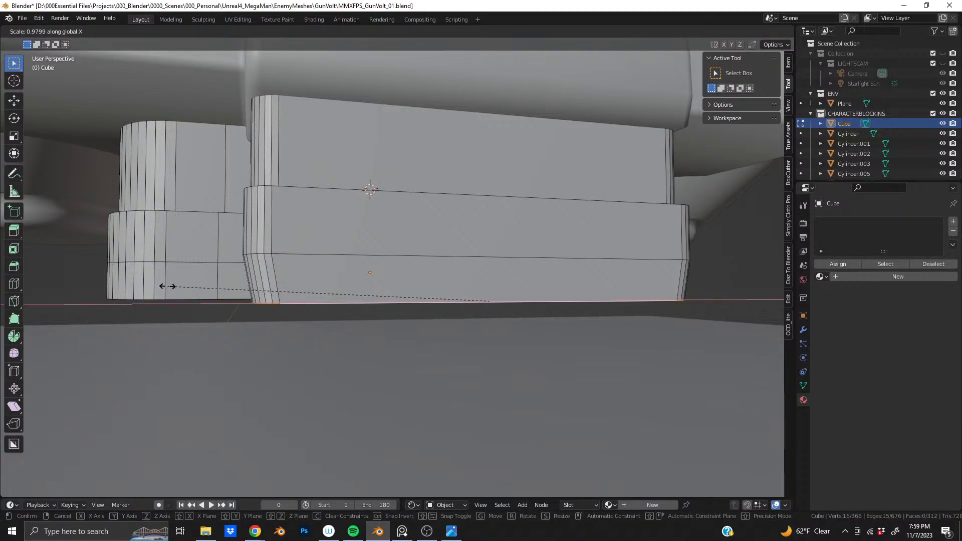
{"action": "left_click", "coordinate": [165, 285]}
Add one centered loop cut, factor 0.000, around the tapered lowest strip and select that loop
{"action": "key", "text": "ctrl+r"}
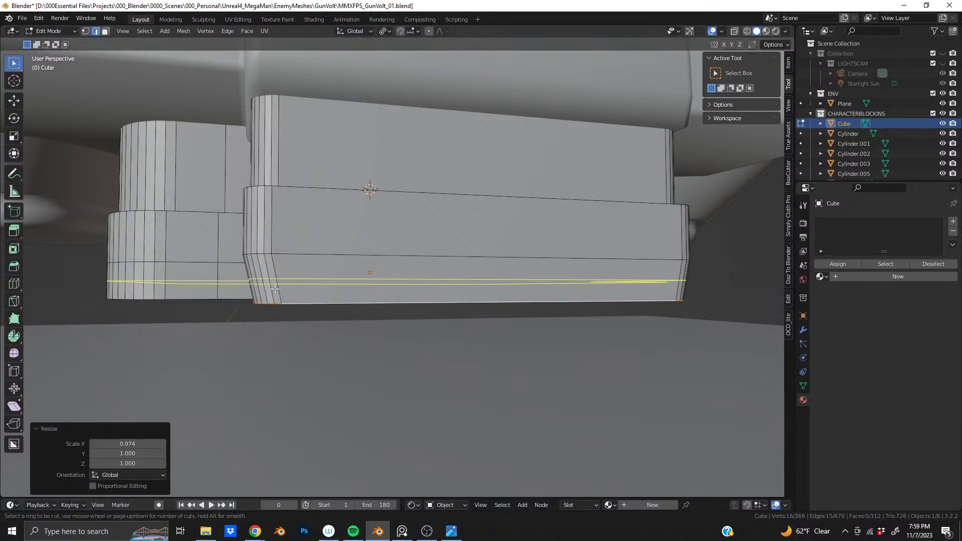
{"action": "left_click", "coordinate": [275, 289]}
{"action": "right_click", "coordinate": [275, 289]}
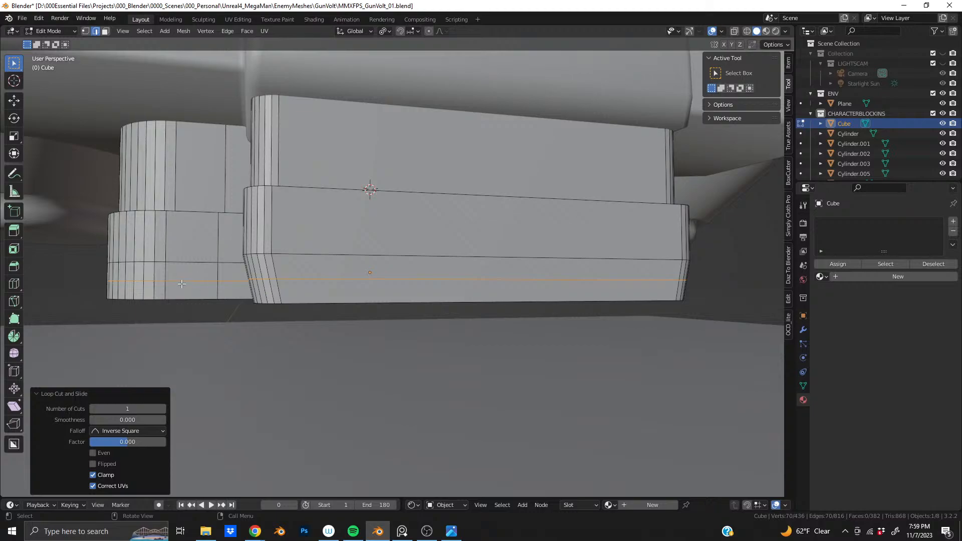
{"action": "left_click", "coordinate": [310, 276], "text": "alt"}
{"action": "middle_click_drag", "start_coordinate": [310, 276], "coordinate": [234, 287]}
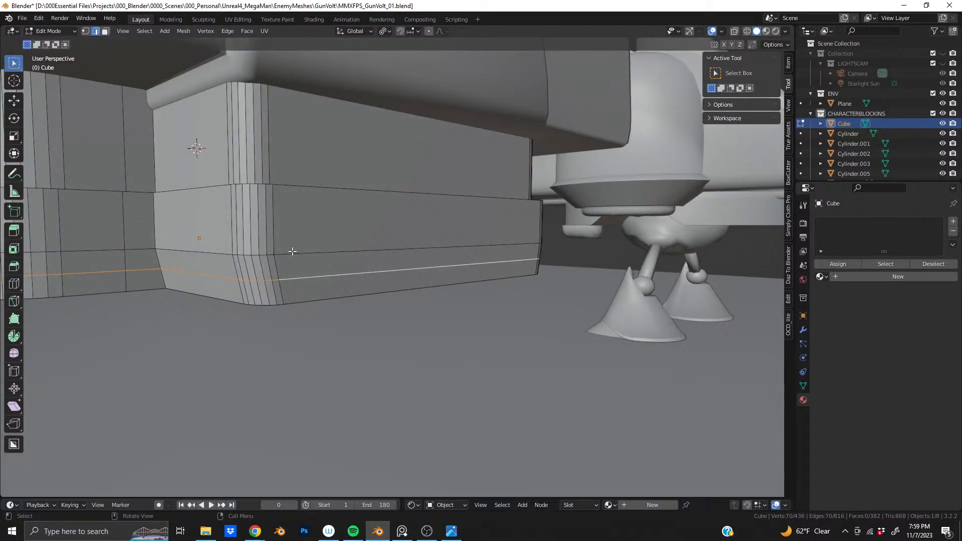
Turn on X-ray and reduce the new loop's selection to only the edges running around the extruded section
{"action": "left_click", "coordinate": [734, 31]}
{"action": "middle_click_drag", "start_coordinate": [307, 224], "coordinate": [205, 202]}
{"action": "left_click_drag", "start_coordinate": [205, 202], "coordinate": [354, 323]}
{"action": "left_click_drag", "start_coordinate": [339, 231], "coordinate": [373, 295], "text": "ctrl"}
{"action": "middle_click_drag", "start_coordinate": [283, 249], "coordinate": [269, 276]}
{"action": "left_click_drag", "start_coordinate": [41, 227], "coordinate": [356, 391]}
{"action": "middle_click_drag", "start_coordinate": [383, 281], "coordinate": [326, 273]}
{"action": "middle_click_drag", "start_coordinate": [564, 307], "coordinate": [486, 315]}
{"action": "middle_click_drag", "start_coordinate": [366, 299], "coordinate": [437, 265]}
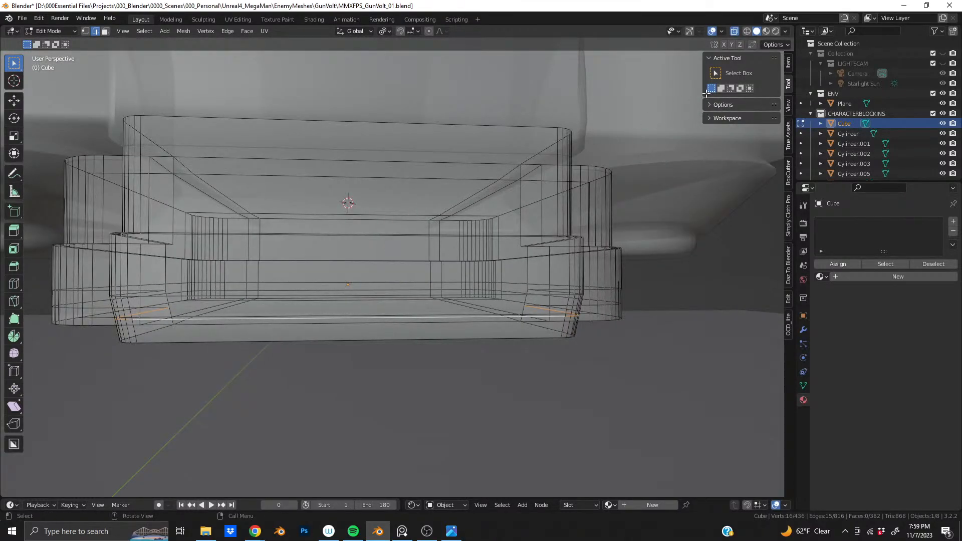
Turn off X-ray and scale the selected loop edges around the extruded section to 1.014 along X
{"action": "left_click", "coordinate": [734, 32]}
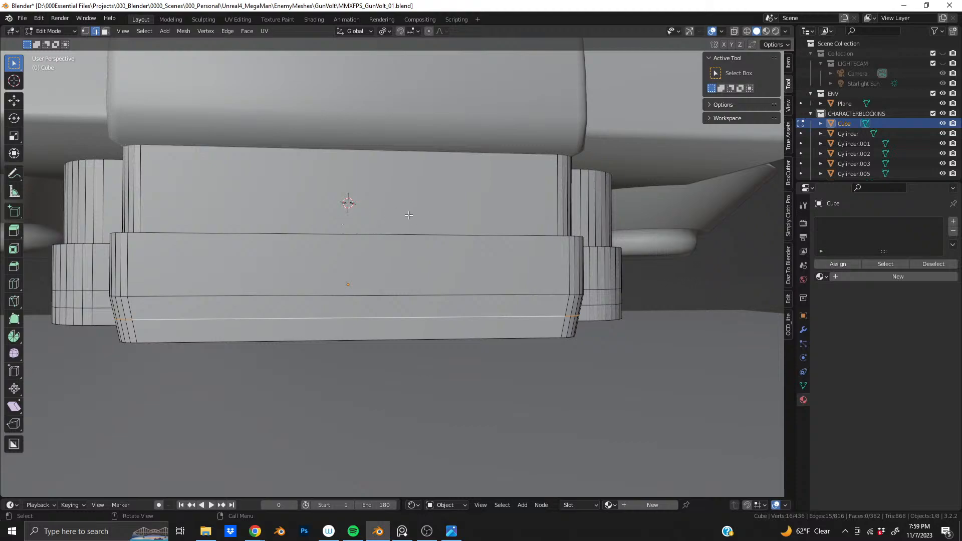
{"action": "key", "text": "s"}
{"action": "key", "text": "x"}
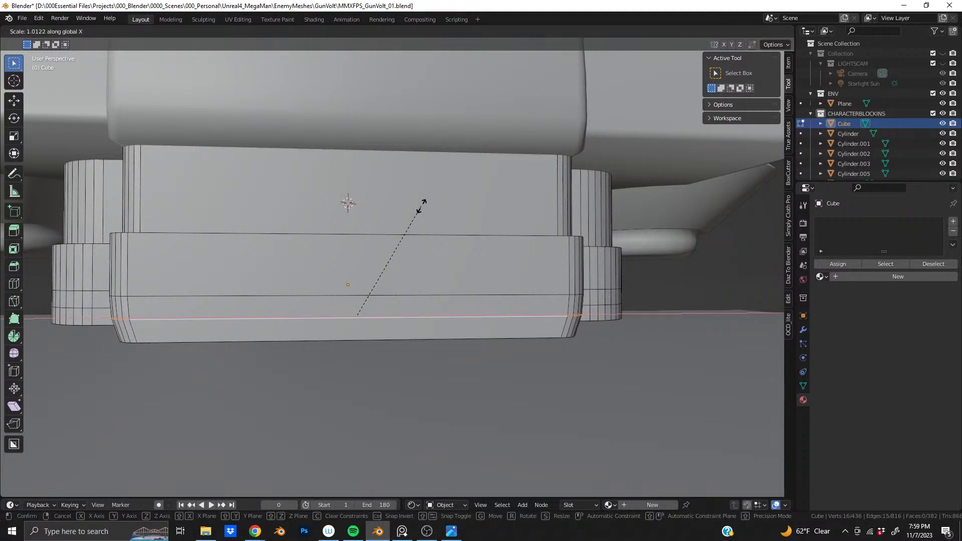
{"action": "left_click", "coordinate": [426, 201]}
Try to move the partial loop selection down slightly along Z
{"action": "key", "text": "g"}
{"action": "key", "text": "z"}
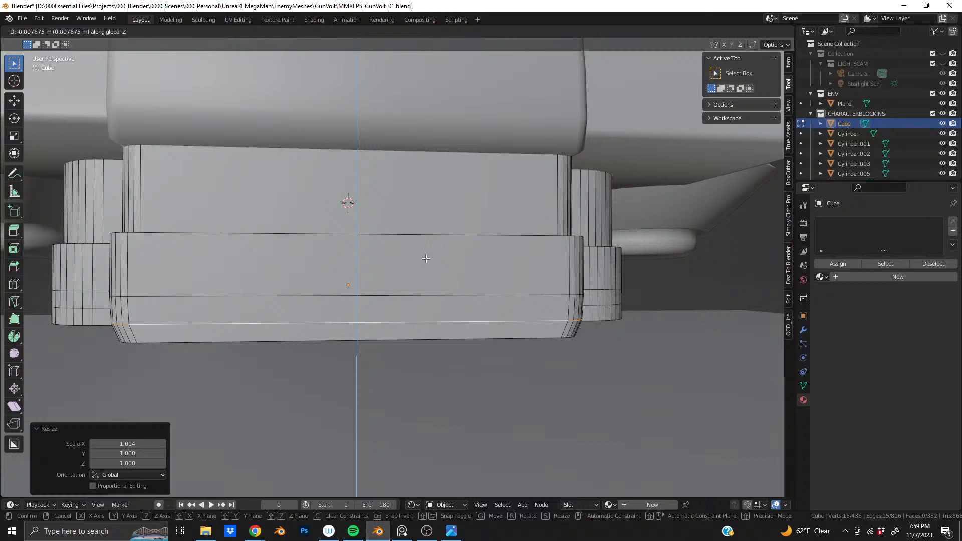
{"action": "left_click", "coordinate": [426, 259]}
{"action": "key", "text": "ctrl+z"}
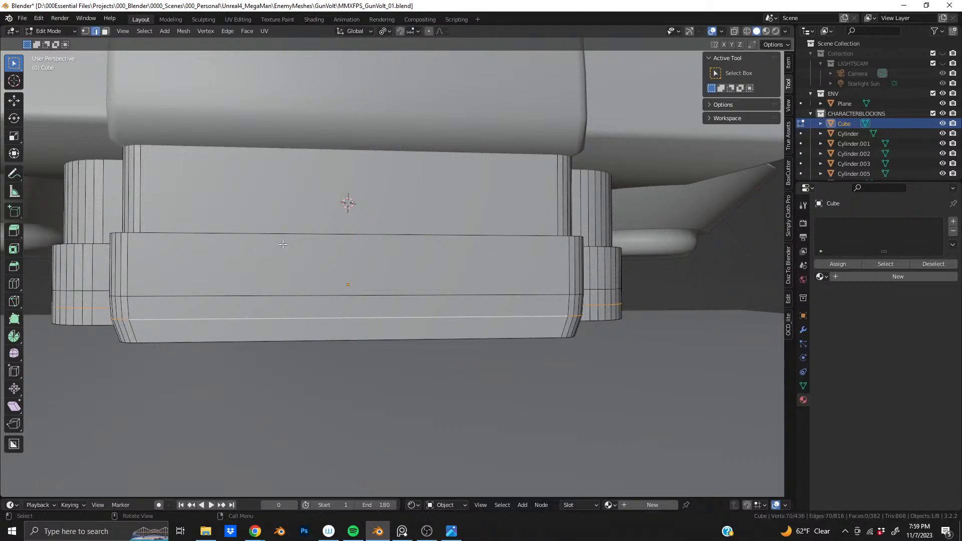
With the full horizontal loop around the lowest strip selected, move it -0.00617 m along Z
{"action": "key", "text": "g"}
{"action": "key", "text": "z"}
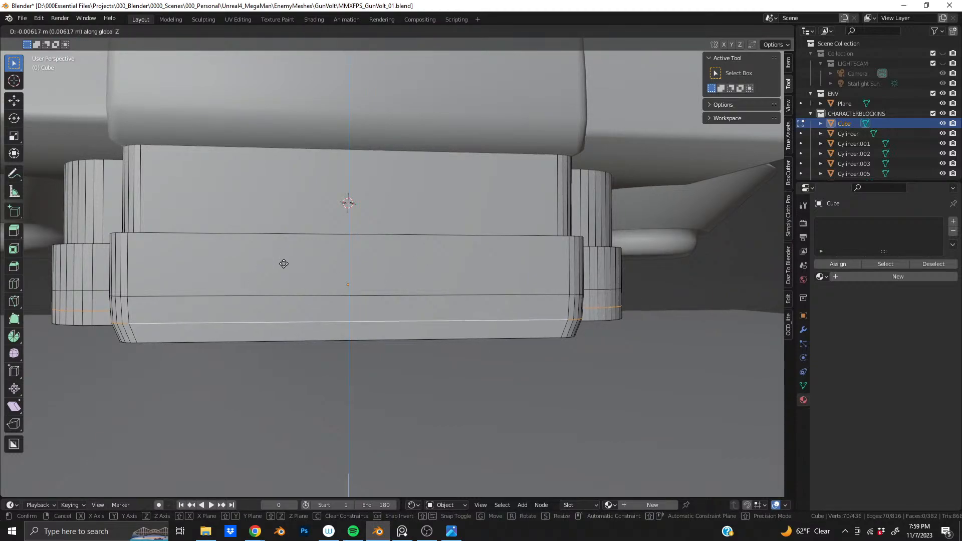
{"action": "left_click", "coordinate": [283, 263]}
Try a bevel of about 0.0229 m with 5 segments on the extruded section's bottom edge loop
{"action": "scroll", "coordinate": [226, 286], "scroll_direction": "up", "scroll_amount": 3}
{"action": "middle_click_drag", "start_coordinate": [177, 283], "coordinate": [337, 246]}
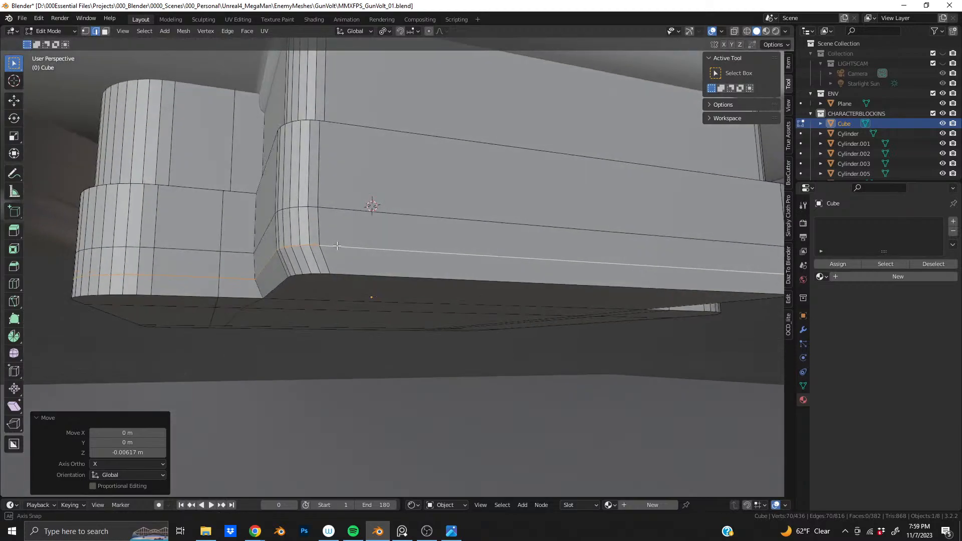
{"action": "left_click", "coordinate": [323, 275], "text": "alt"}
{"action": "key", "text": "ctrl+b"}
{"action": "scroll", "coordinate": [441, 213], "scroll_direction": "up", "scroll_amount": 5}
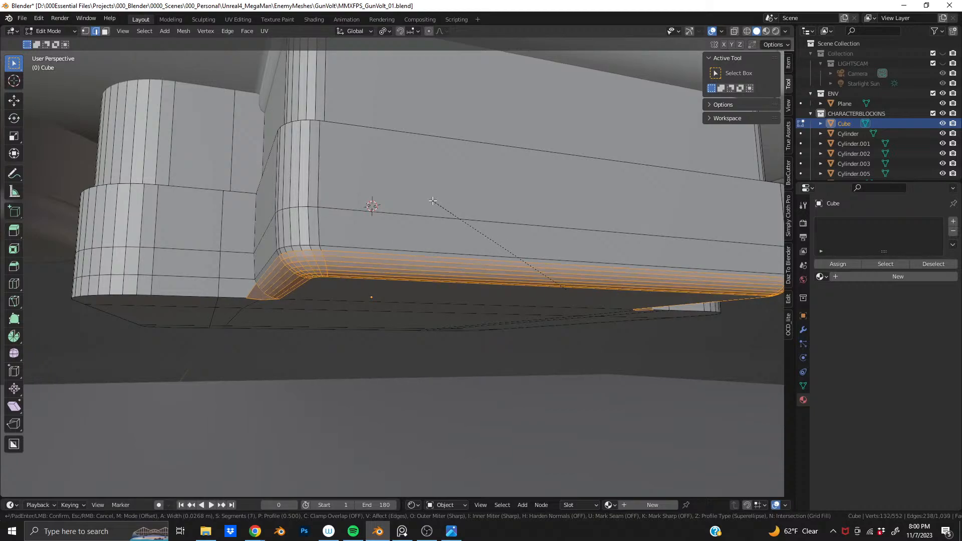
{"action": "scroll", "coordinate": [436, 205], "scroll_direction": "down", "scroll_amount": 1}
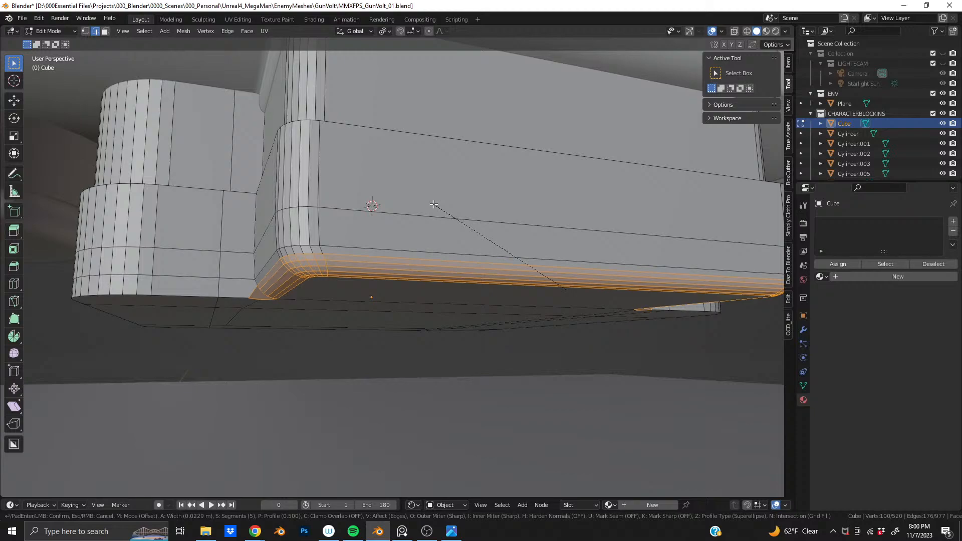
{"action": "left_click", "coordinate": [434, 204]}
Check the beveled corner in Object Mode, try deleting faces there, and undo back to the unbeveled bottom edges
{"action": "middle_click_drag", "start_coordinate": [434, 205], "coordinate": [333, 200]}
{"action": "key", "text": "Tab"}
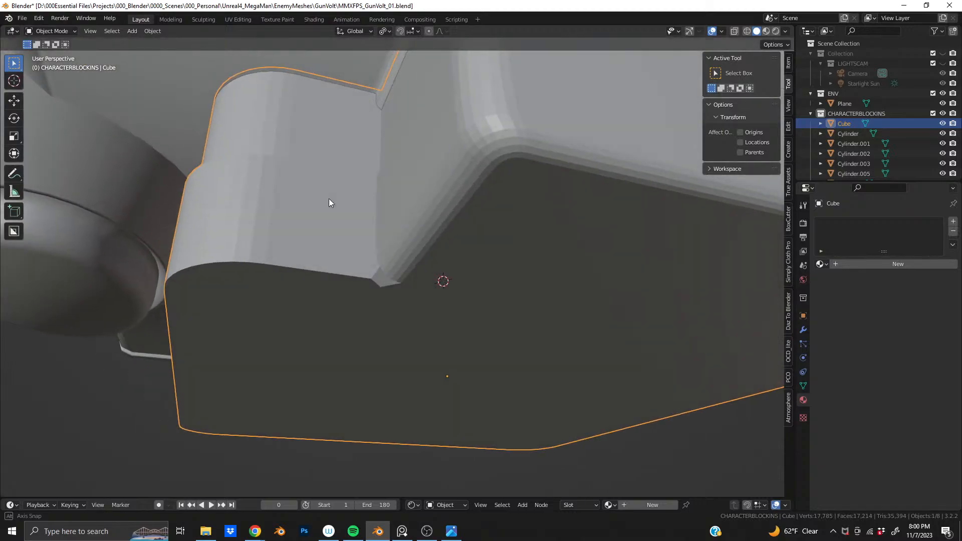
{"action": "key", "text": "Tab"}
{"action": "middle_click_drag", "start_coordinate": [453, 281], "coordinate": [392, 295]}
{"action": "key", "text": "x"}
{"action": "key", "text": "f"}
{"action": "key", "text": "ctrl+z"}
{"action": "key", "text": "ctrl+shift+z"}
Try a vertical loop cut through the extruded section's side, slid toward the inner corner
{"action": "middle_click_drag", "start_coordinate": [386, 290], "coordinate": [456, 301]}
{"action": "scroll", "coordinate": [456, 293], "scroll_direction": "down", "scroll_amount": 6}
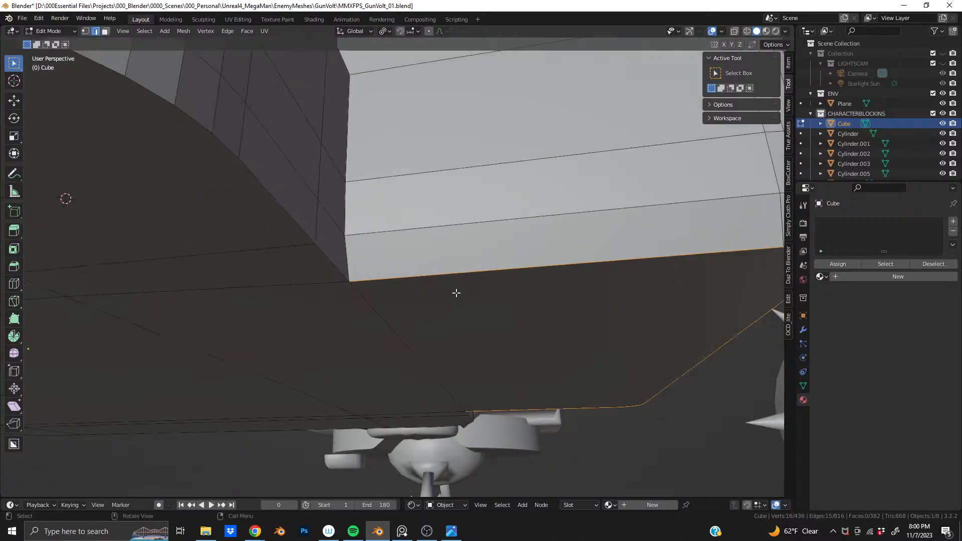
{"action": "key", "text": "ctrl+r"}
{"action": "left_click", "coordinate": [441, 233]}
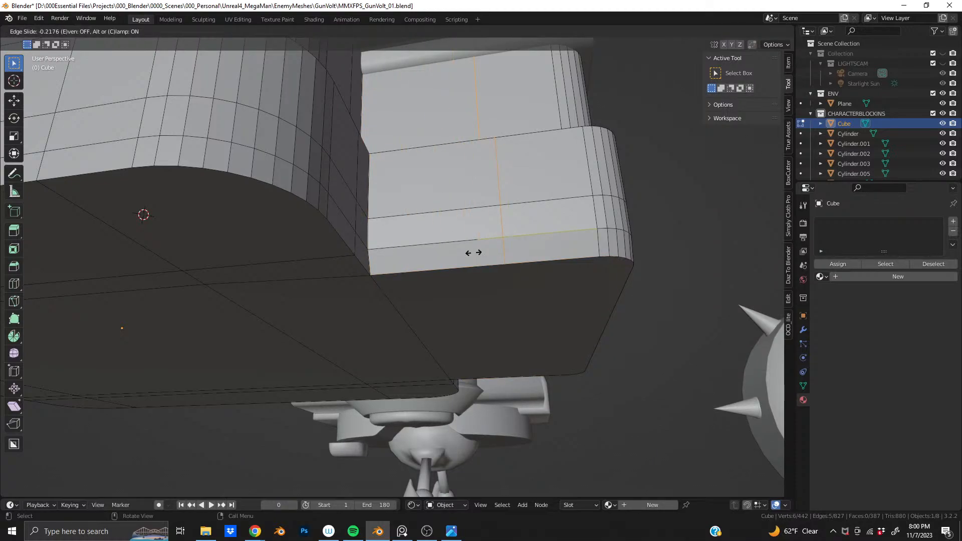
{"action": "left_click", "coordinate": [384, 256]}
{"action": "middle_click_drag", "start_coordinate": [384, 256], "coordinate": [529, 243]}
{"action": "middle_click_drag", "start_coordinate": [553, 207], "coordinate": [644, 230]}
{"action": "key", "text": "ctrl+z"}
Add two vertical loop cuts near the extruded section's inner corner and slide each one into place
{"action": "middle_click_drag", "start_coordinate": [436, 194], "coordinate": [444, 248], "text": "shift"}
{"action": "key", "text": "ctrl+r"}
{"action": "left_click", "coordinate": [407, 236]}
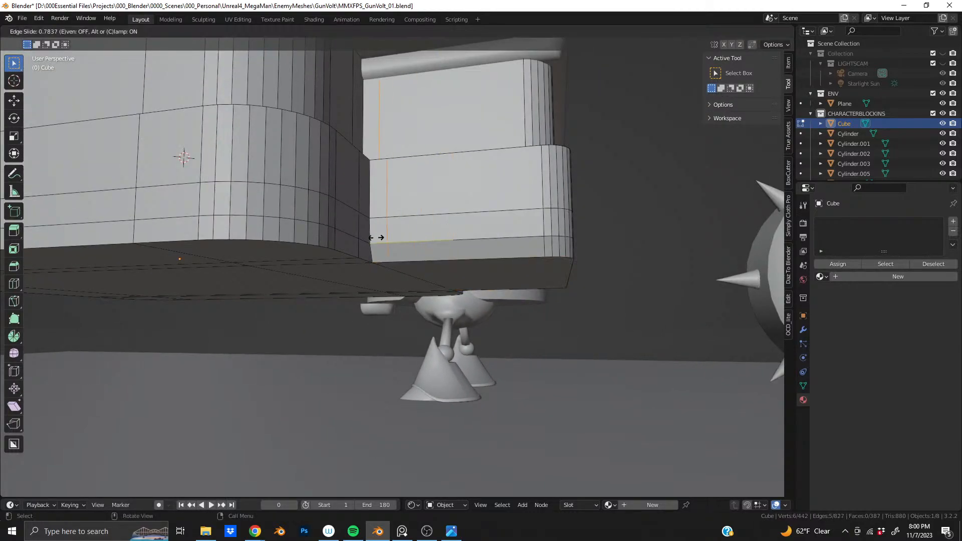
{"action": "left_click", "coordinate": [337, 237]}
{"action": "middle_click_drag", "start_coordinate": [336, 237], "coordinate": [272, 242]}
{"action": "key", "text": "ctrl+r"}
{"action": "left_click", "coordinate": [362, 248]}
{"action": "left_click", "coordinate": [480, 266]}
Try to bevel the extruded section's bottom edge loop with 5 segments after the added loop cuts
{"action": "middle_click_drag", "start_coordinate": [480, 266], "coordinate": [597, 271]}
{"action": "scroll", "coordinate": [509, 253], "scroll_direction": "down", "scroll_amount": 1}
{"action": "middle_click_drag", "start_coordinate": [509, 253], "coordinate": [399, 242]}
{"action": "scroll", "coordinate": [346, 284], "scroll_direction": "down", "scroll_amount": 2}
{"action": "left_click", "coordinate": [398, 242], "text": "alt"}
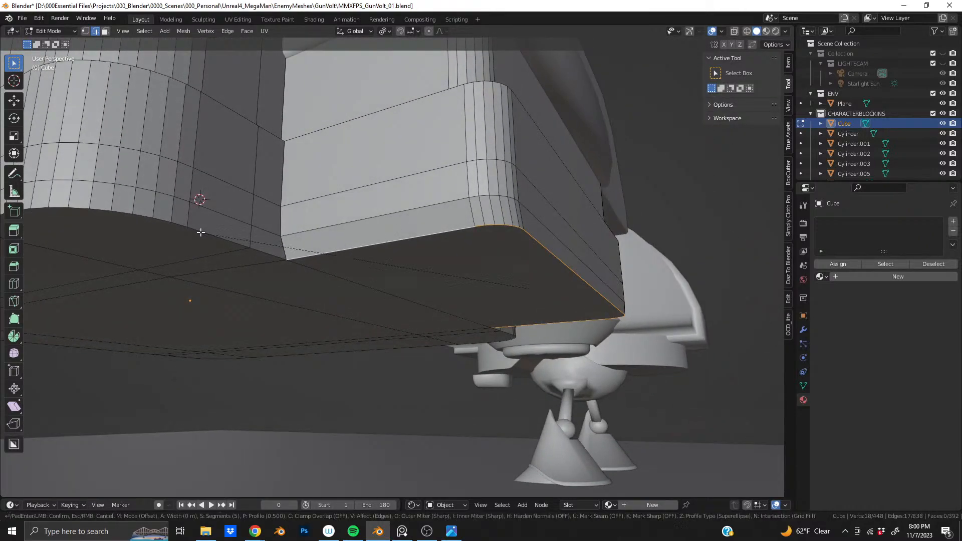
{"action": "key", "text": "ctrl+b"}
{"action": "left_click", "coordinate": [180, 230]}
{"action": "middle_click_drag", "start_coordinate": [180, 229], "coordinate": [375, 259]}
{"action": "key", "text": "ctrl+z"}
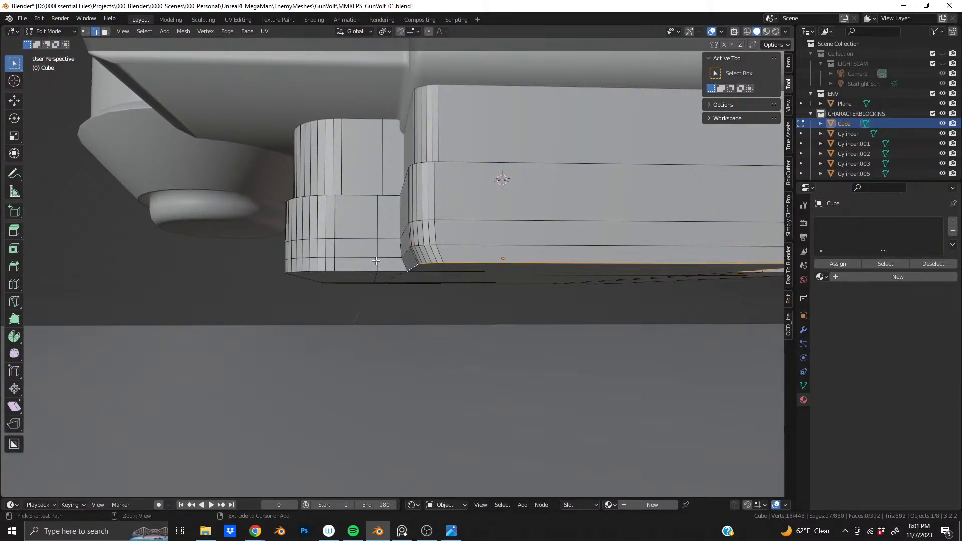
Undo the added loop cuts and the earlier bevel, back to the selected horizontal loop on the lowest strip
{"action": "middle_click_drag", "start_coordinate": [397, 249], "coordinate": [294, 227]}
{"action": "key", "text": "ctrl+z"}
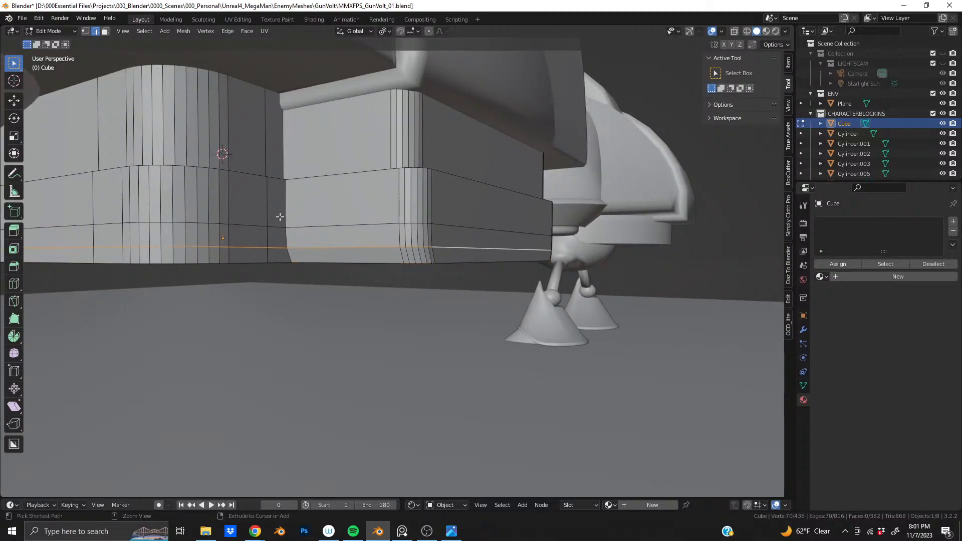
{"action": "key", "text": "ctrl+z"}
{"action": "key", "text": "ctrl+z"}
{"action": "key", "text": "ctrl+z"}
{"action": "key", "text": "ctrl+shift+z"}
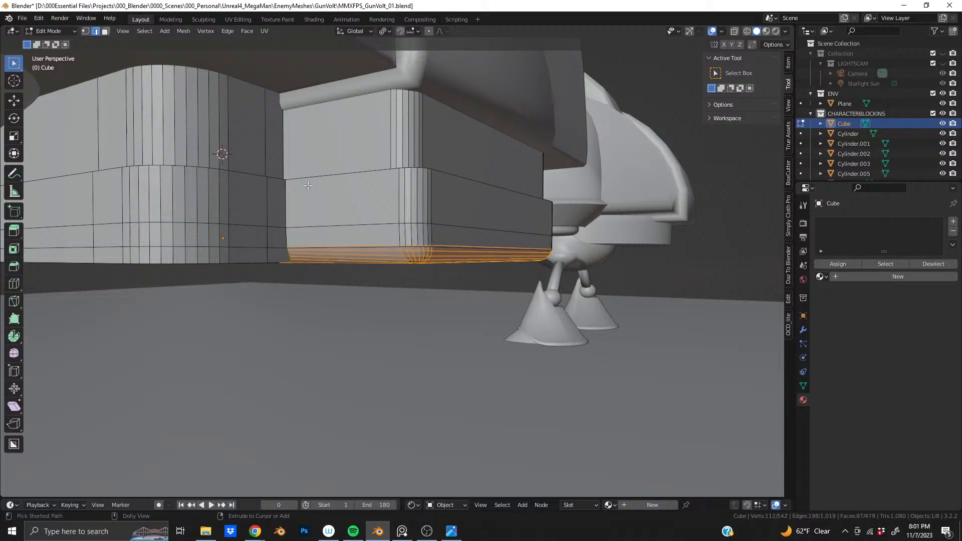
{"action": "middle_click_drag", "start_coordinate": [298, 199], "coordinate": [293, 242], "text": "shift"}
{"action": "scroll", "coordinate": [417, 200], "scroll_direction": "up", "scroll_amount": 3}
{"action": "key", "text": "ctrl+z"}
{"action": "key", "text": "ctrl+z"}
{"action": "key", "text": "ctrl+z"}
{"action": "key", "text": "ctrl+z"}
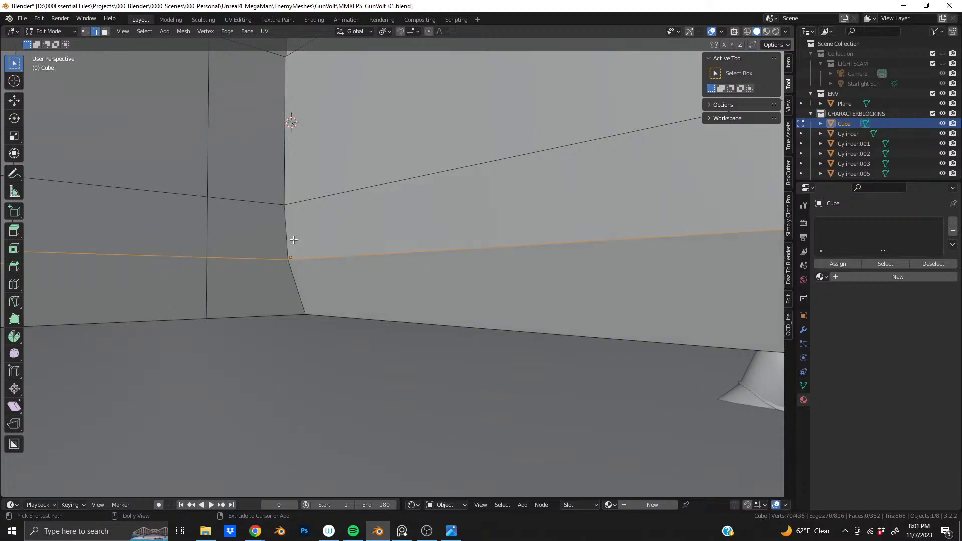
Select the extruded section's bottom edge loop and bevel it about 0.0293 m with 5 segments
{"action": "middle_click_drag", "start_coordinate": [293, 240], "coordinate": [359, 282]}
{"action": "left_click", "coordinate": [363, 297], "text": "alt"}
{"action": "key", "text": "ctrl+b"}
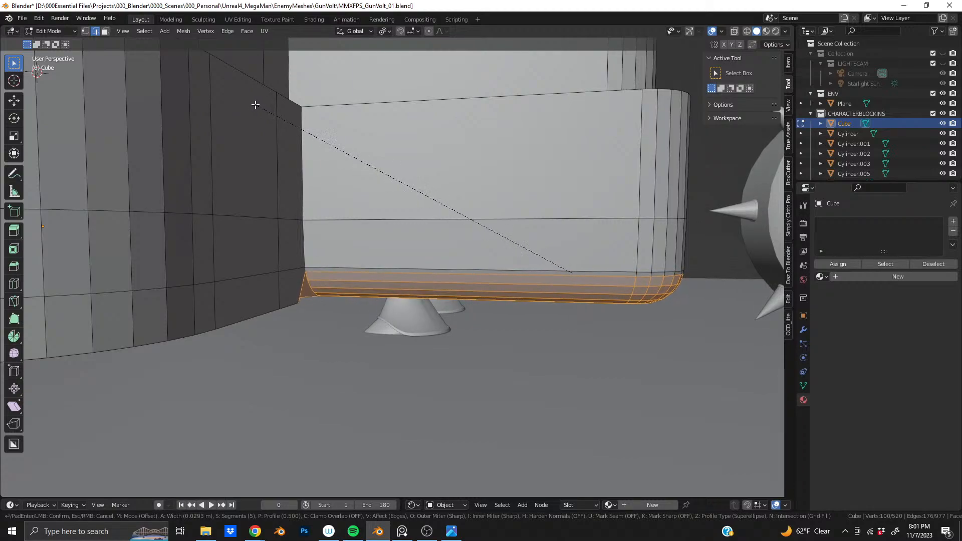
{"action": "left_click", "coordinate": [258, 106]}
Select the tip vertex of the triangular corner face on the underside and move it along Y toward the beveled edge
{"action": "middle_click_drag", "start_coordinate": [361, 185], "coordinate": [401, 216]}
{"action": "scroll", "coordinate": [408, 301], "scroll_direction": "up", "scroll_amount": 4}
{"action": "middle_click_drag", "start_coordinate": [411, 320], "coordinate": [431, 237]}
{"action": "key", "text": "1"}
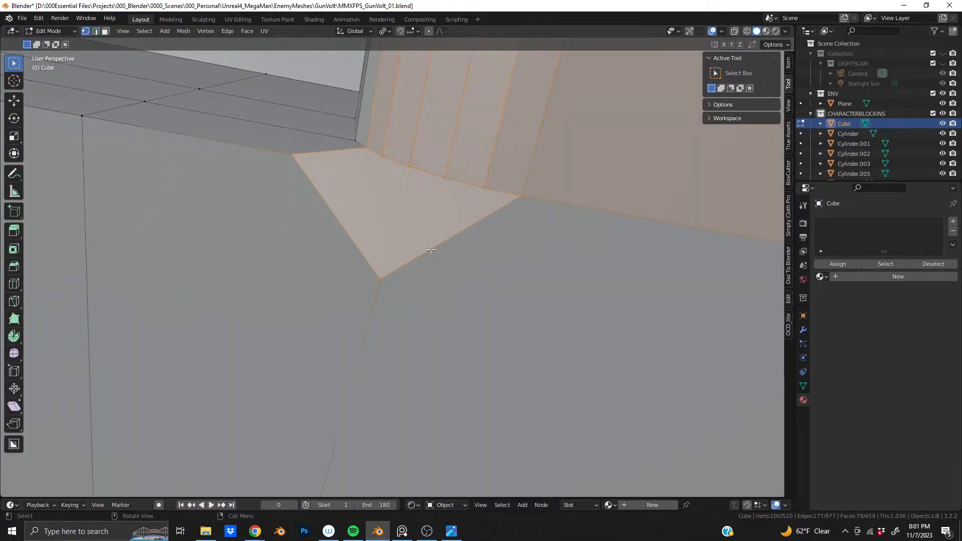
{"action": "left_click", "coordinate": [388, 276]}
{"action": "key", "text": "g"}
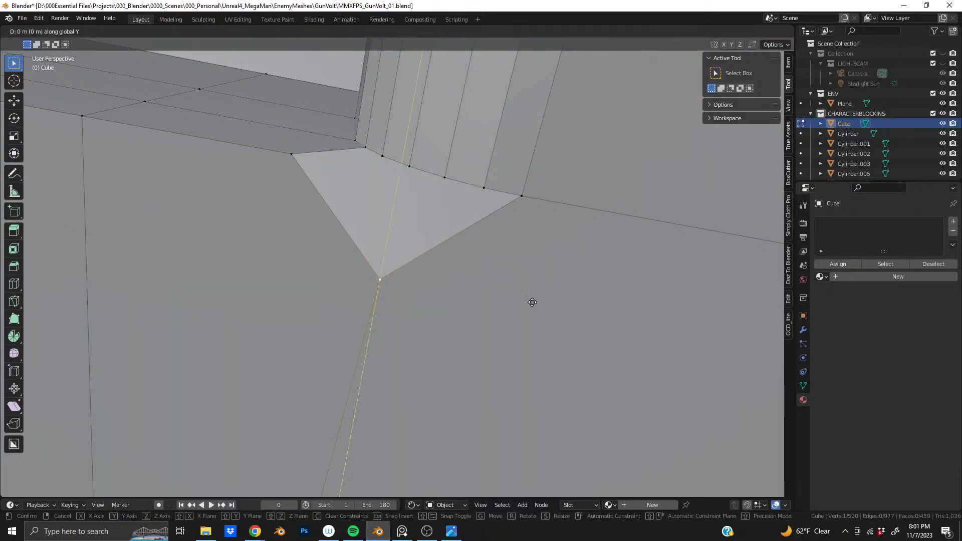
{"action": "key", "text": "y"}
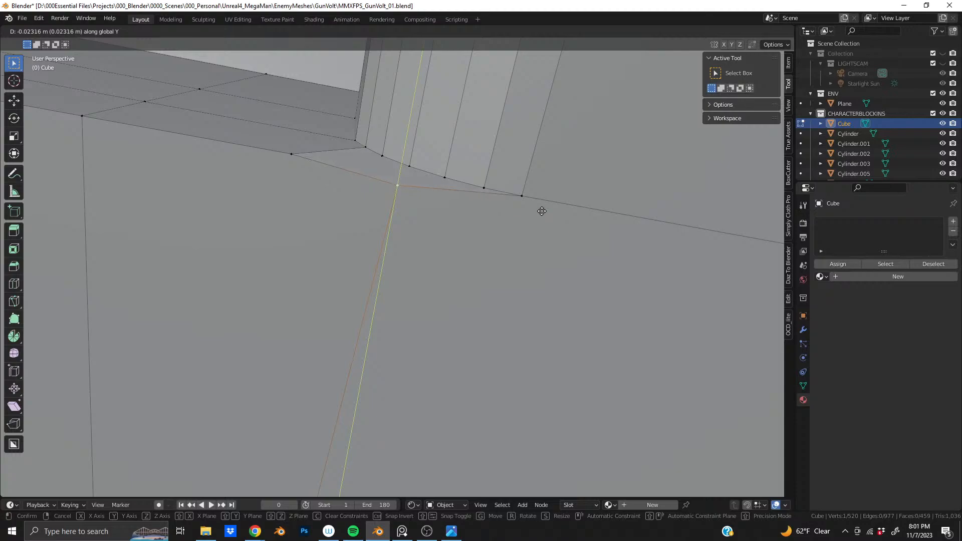
{"action": "left_click", "coordinate": [544, 206]}
Isolate the block in local view and, from below, move the same corner vertex another -0.001135 m along Y
{"action": "middle_click_drag", "start_coordinate": [544, 205], "coordinate": [526, 243]}
{"action": "key", "text": "KP_Divide"}
{"action": "middle_click_drag", "start_coordinate": [339, 233], "coordinate": [330, 228]}
{"action": "middle_click_drag", "start_coordinate": [355, 183], "coordinate": [430, 283], "text": "shift"}
{"action": "scroll", "coordinate": [430, 282], "scroll_direction": "up", "scroll_amount": 8}
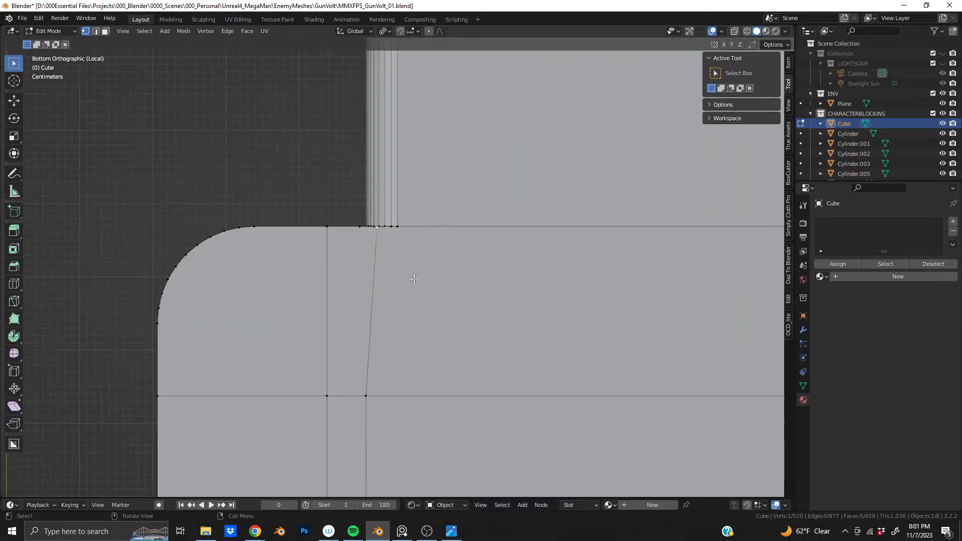
{"action": "scroll", "coordinate": [421, 311], "scroll_direction": "up", "scroll_amount": 4}
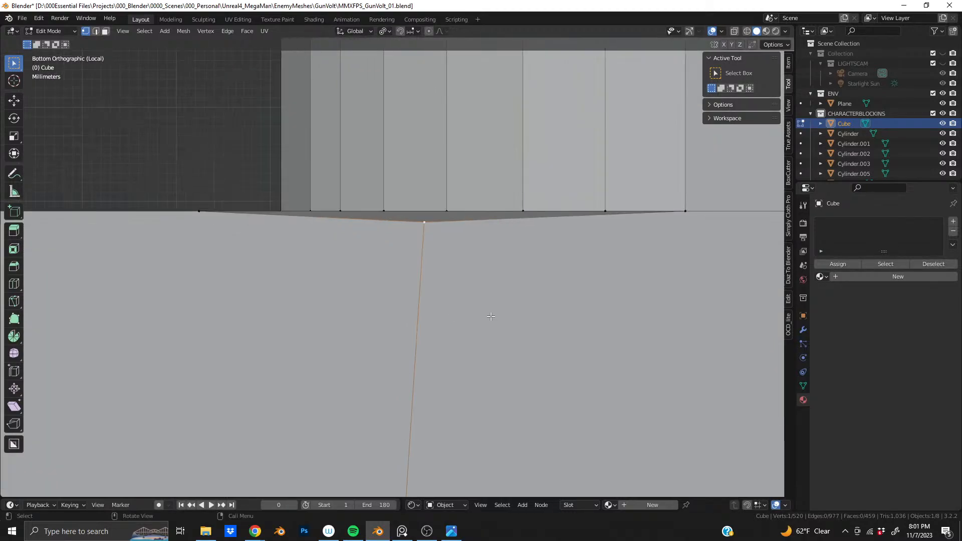
{"action": "key", "text": "g"}
{"action": "key", "text": "z"}
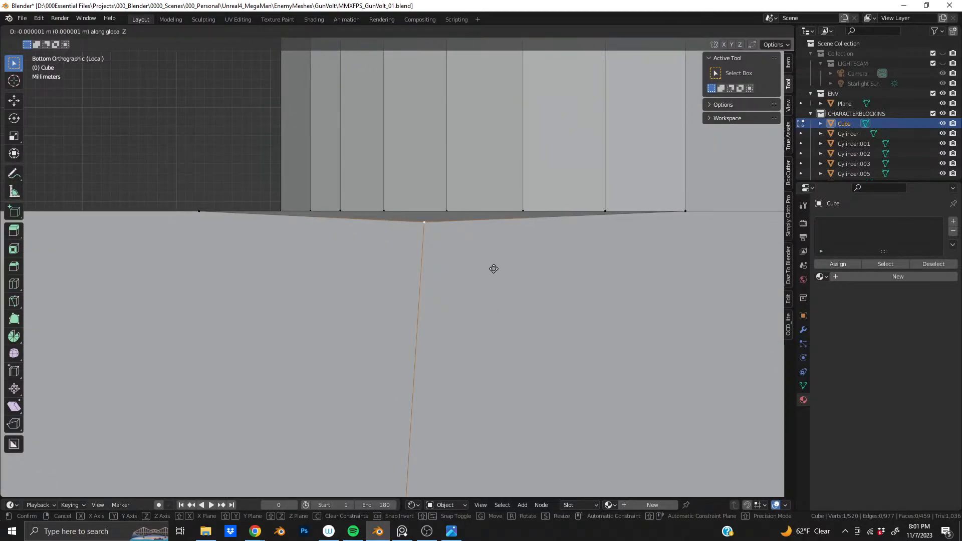
{"action": "key", "text": "y"}
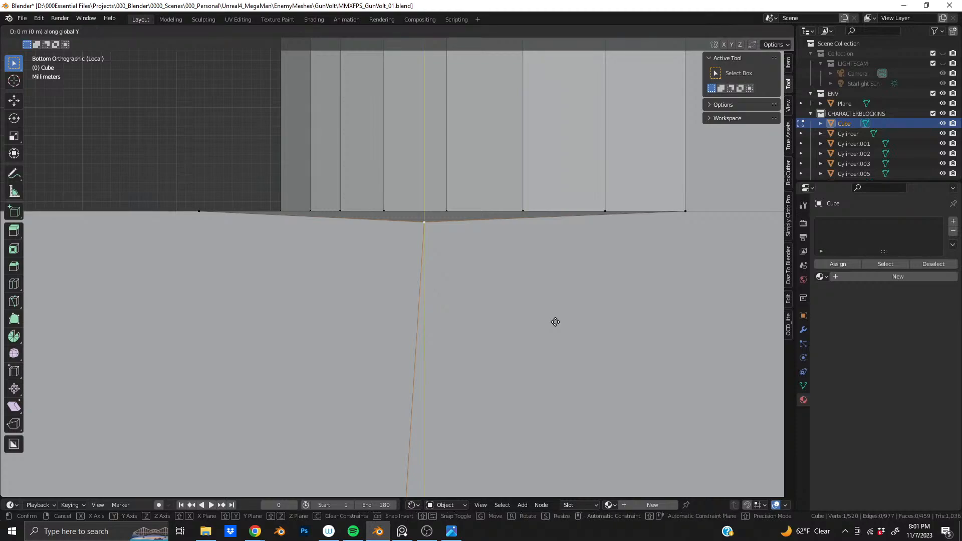
{"action": "left_click", "coordinate": [553, 216]}
Select the matching tip vertex at the opposite underside corner and move it -0.025408 m along Y
{"action": "scroll", "coordinate": [571, 251], "scroll_direction": "down", "scroll_amount": 5}
{"action": "middle_click_drag", "start_coordinate": [591, 290], "coordinate": [120, 301], "text": "shift"}
{"action": "scroll", "coordinate": [430, 322], "scroll_direction": "up", "scroll_amount": 4}
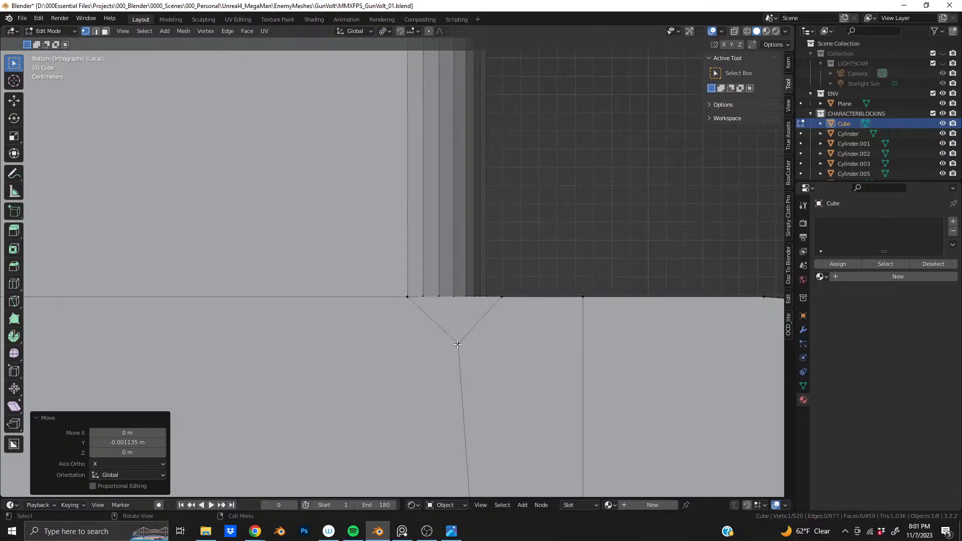
{"action": "left_click", "coordinate": [458, 344]}
{"action": "key", "text": "g"}
{"action": "key", "text": "y"}
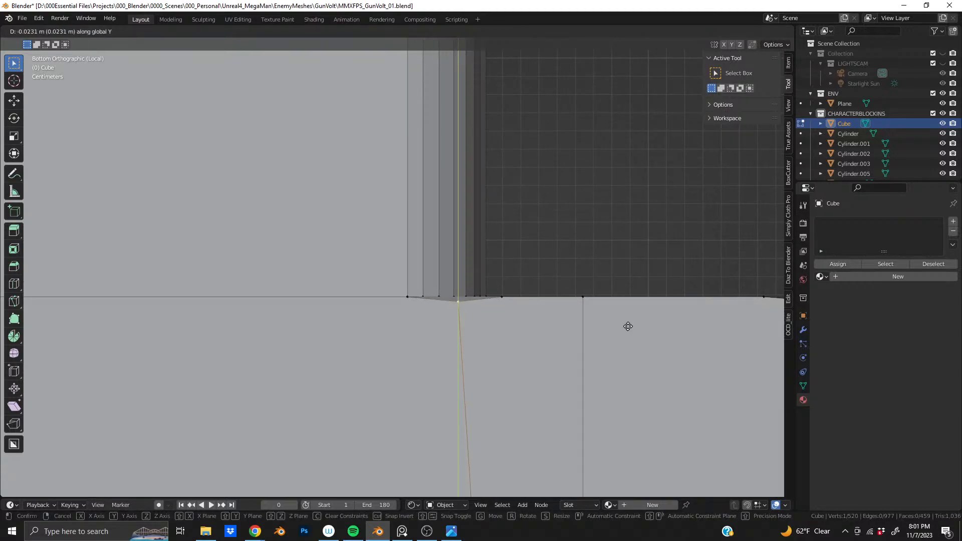
{"action": "left_click", "coordinate": [631, 288]}
Select the short diagonal edge beside the bevel's inner corner and dissolve it
{"action": "scroll", "coordinate": [446, 275], "scroll_direction": "down", "scroll_amount": 5}
{"action": "middle_click_drag", "start_coordinate": [393, 255], "coordinate": [415, 362]}
{"action": "middle_click_drag", "start_coordinate": [308, 191], "coordinate": [556, 225], "text": "shift"}
{"action": "middle_click_drag", "start_coordinate": [332, 254], "coordinate": [393, 245]}
{"action": "scroll", "coordinate": [401, 288], "scroll_direction": "up", "scroll_amount": 5}
{"action": "scroll", "coordinate": [441, 270], "scroll_direction": "up", "scroll_amount": 3}
{"action": "scroll", "coordinate": [378, 306], "scroll_direction": "down", "scroll_amount": 2}
{"action": "scroll", "coordinate": [392, 245], "scroll_direction": "up", "scroll_amount": 5}
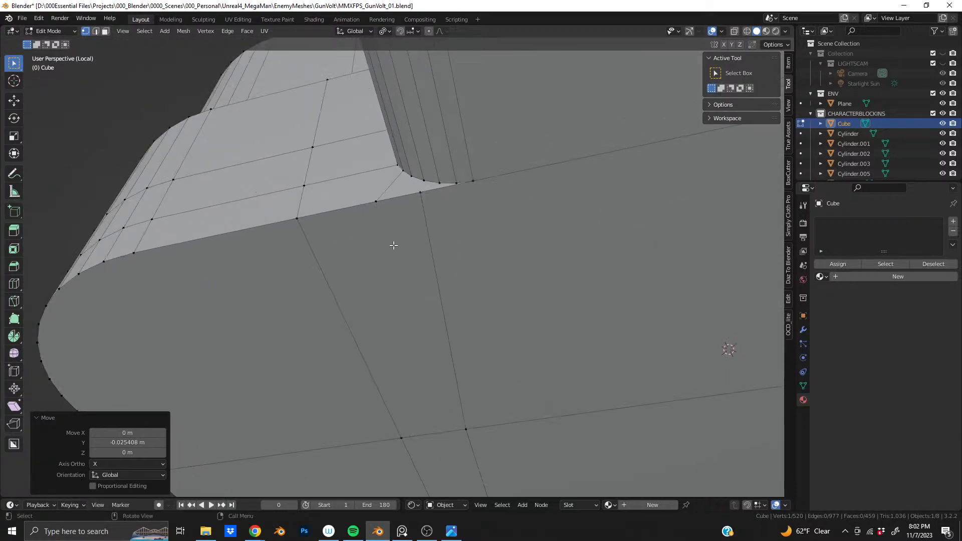
{"action": "middle_click_drag", "start_coordinate": [388, 151], "coordinate": [434, 311]}
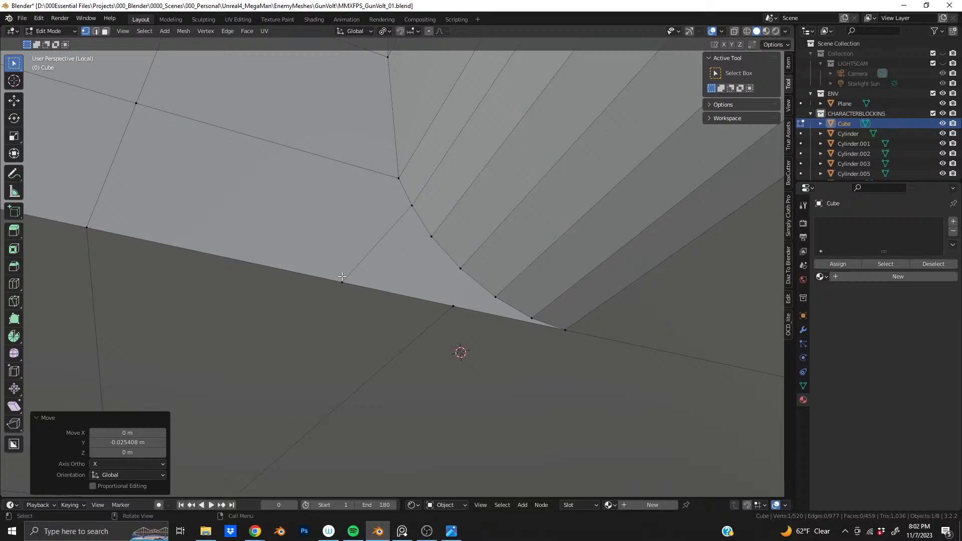
{"action": "key", "text": "2"}
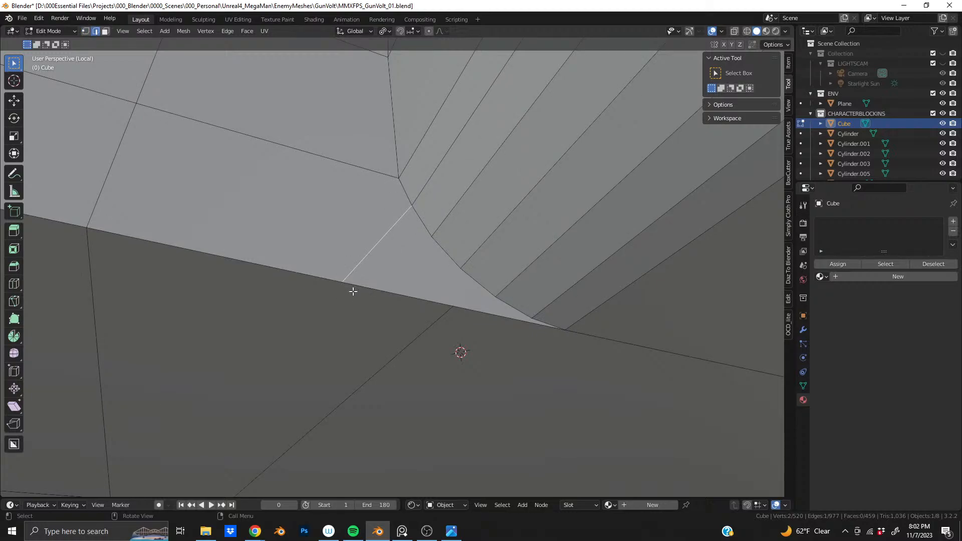
{"action": "key", "text": "x"}
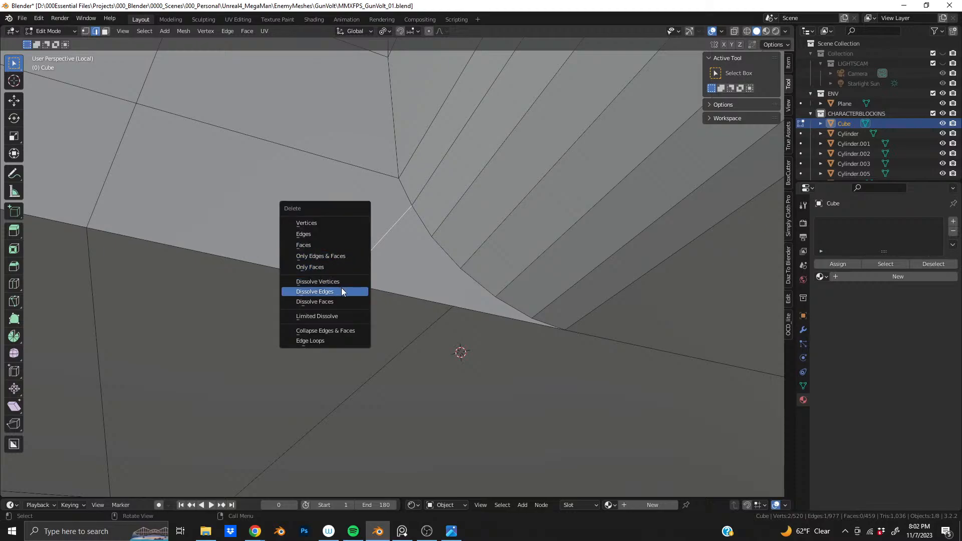
{"action": "left_click", "coordinate": [342, 291]}
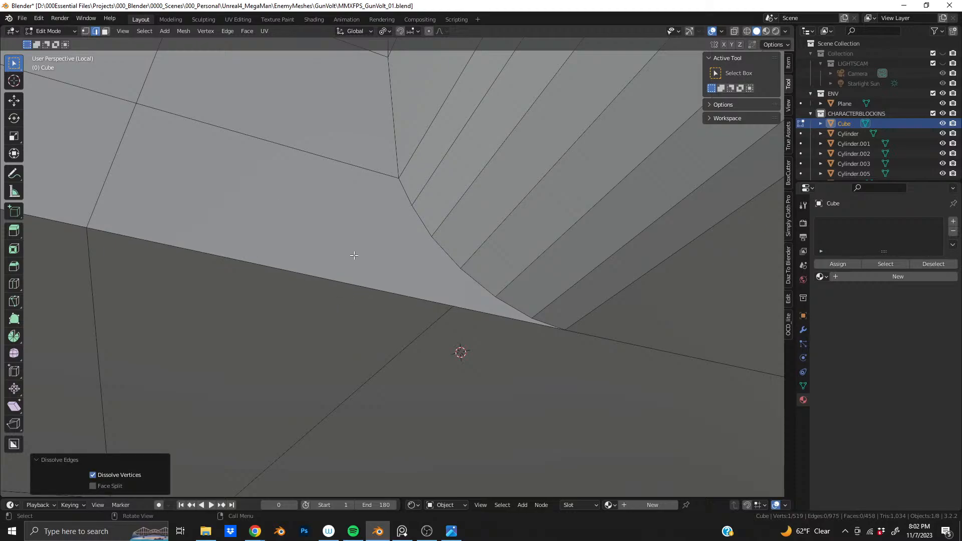
Move the loose vertex on the underside edge beside the bevel's inner corner -0.014582 m along X
{"action": "key", "text": "1"}
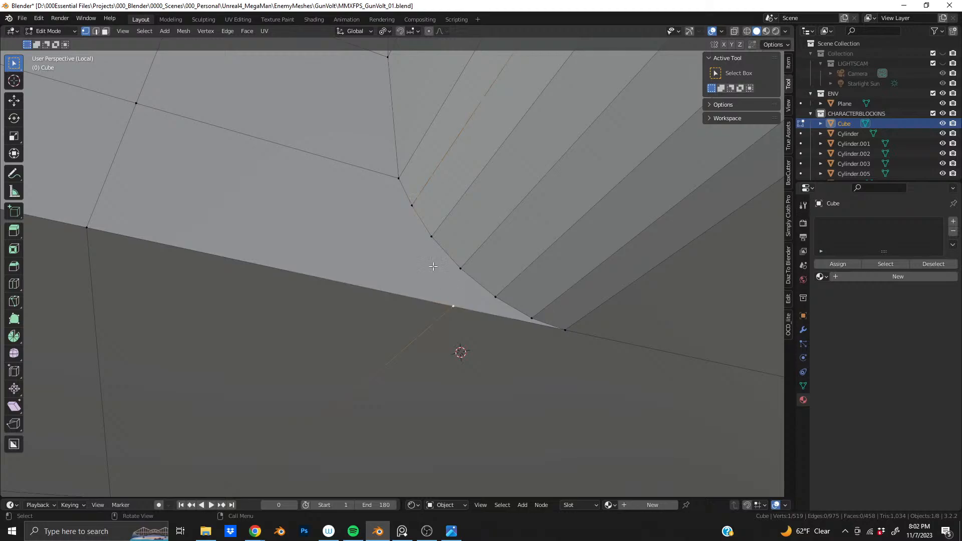
{"action": "middle_click_drag", "start_coordinate": [396, 262], "coordinate": [362, 253]}
{"action": "middle_click_drag", "start_coordinate": [405, 335], "coordinate": [425, 249], "text": "shift"}
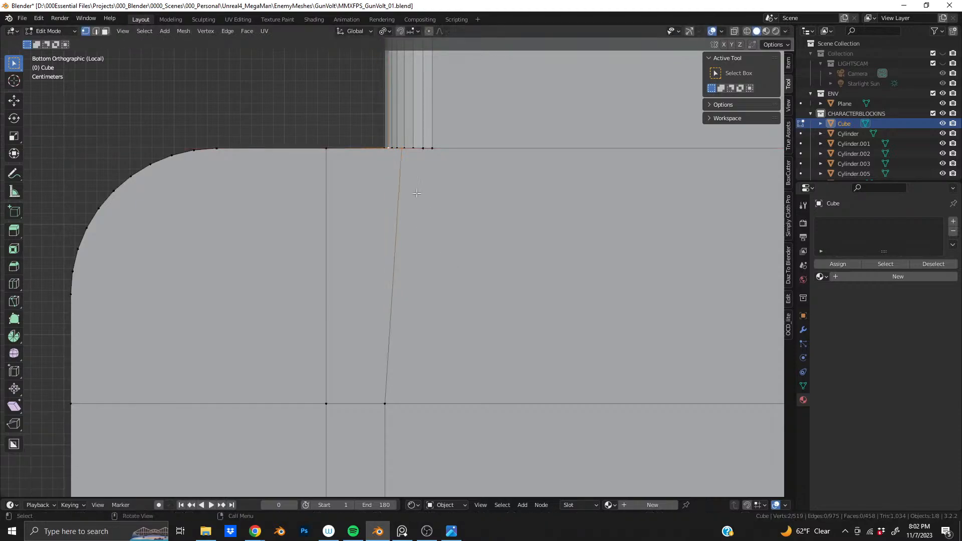
{"action": "key", "text": "g"}
{"action": "key", "text": "x"}
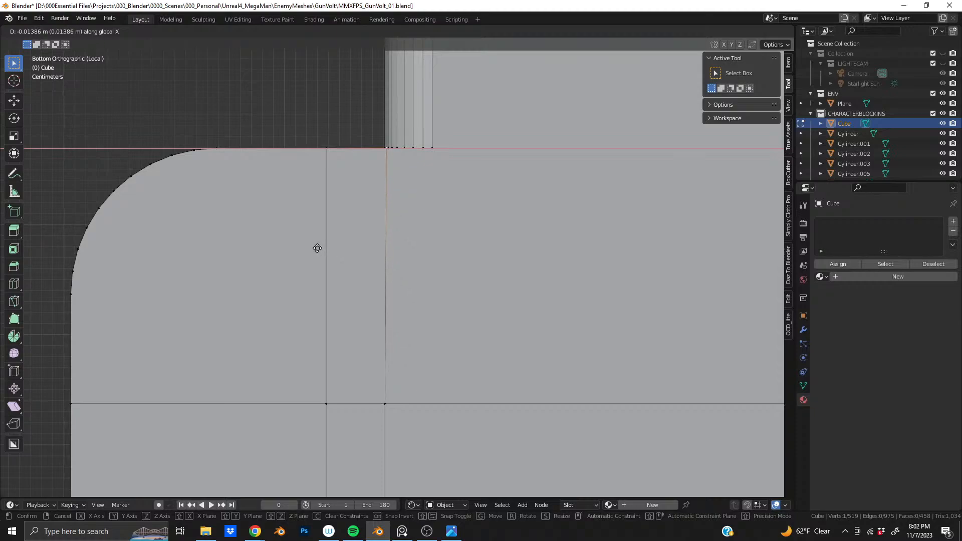
{"action": "left_click", "coordinate": [310, 248]}
{"action": "middle_click_drag", "start_coordinate": [310, 248], "coordinate": [350, 256]}
{"action": "scroll", "coordinate": [349, 256], "scroll_direction": "up", "scroll_amount": 4}
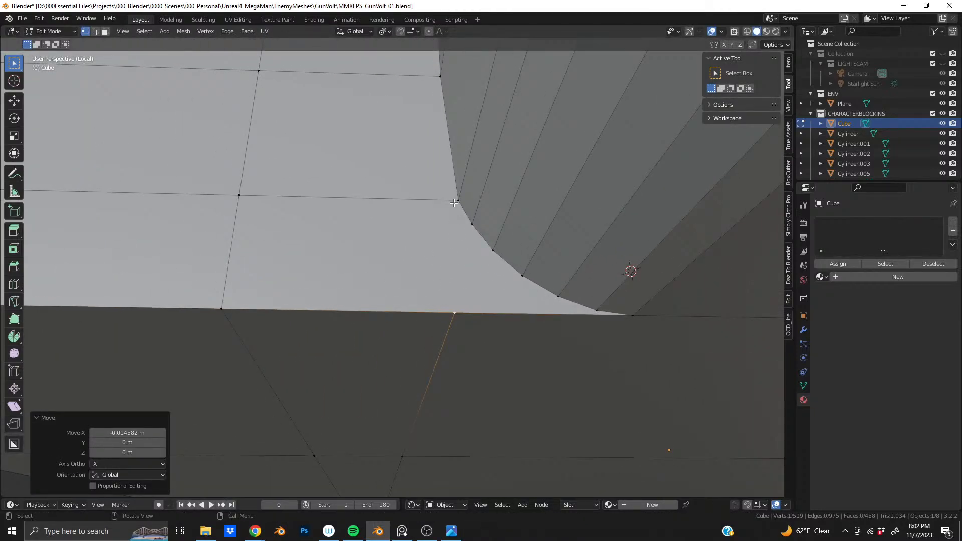
Connect that vertex to the bevel arc's uppermost vertex with an edge and move the lower vertex 0.00195 m along X
{"action": "left_click", "coordinate": [454, 204], "text": "shift"}
{"action": "middle_click_drag", "start_coordinate": [462, 289], "coordinate": [360, 319]}
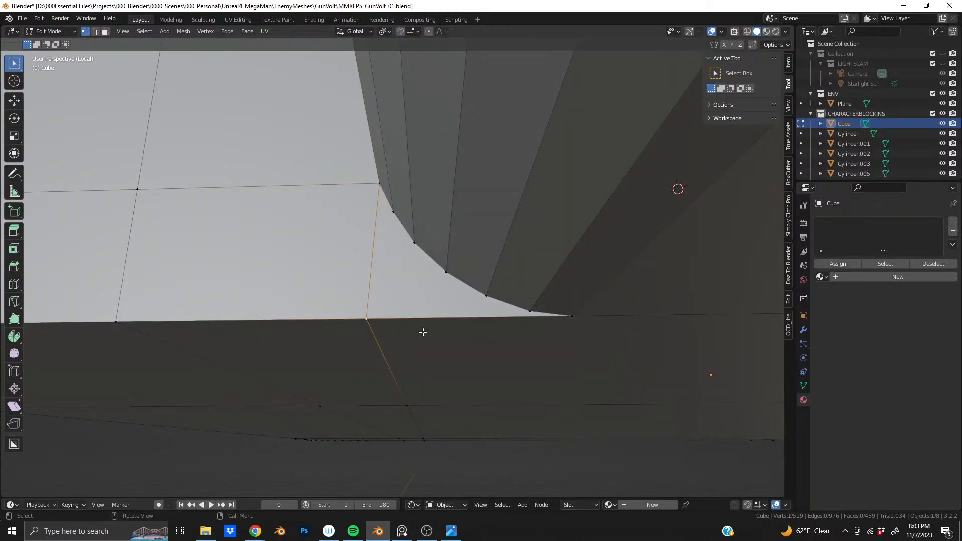
{"action": "key", "text": "g"}
{"action": "key", "text": "x"}
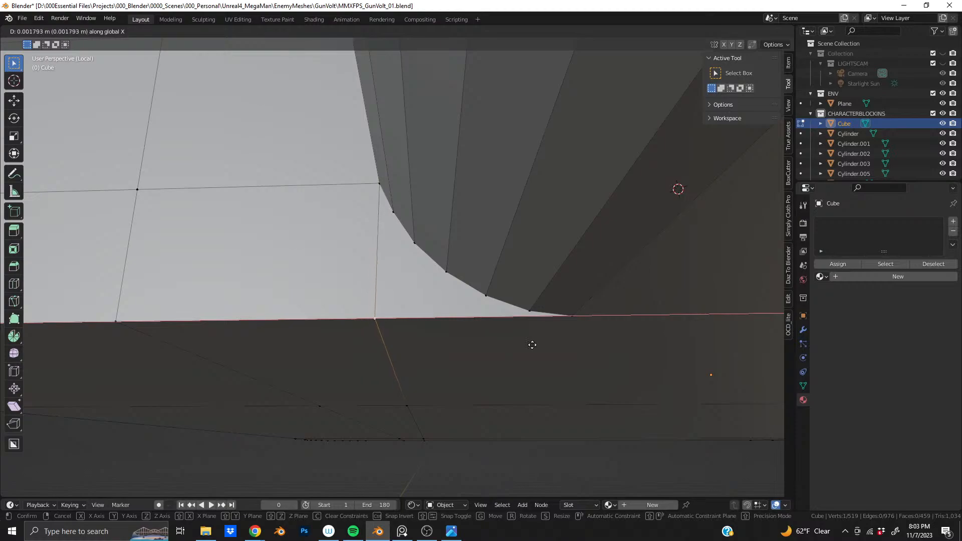
{"action": "left_click", "coordinate": [534, 345]}
{"action": "middle_click_drag", "start_coordinate": [534, 345], "coordinate": [449, 284]}
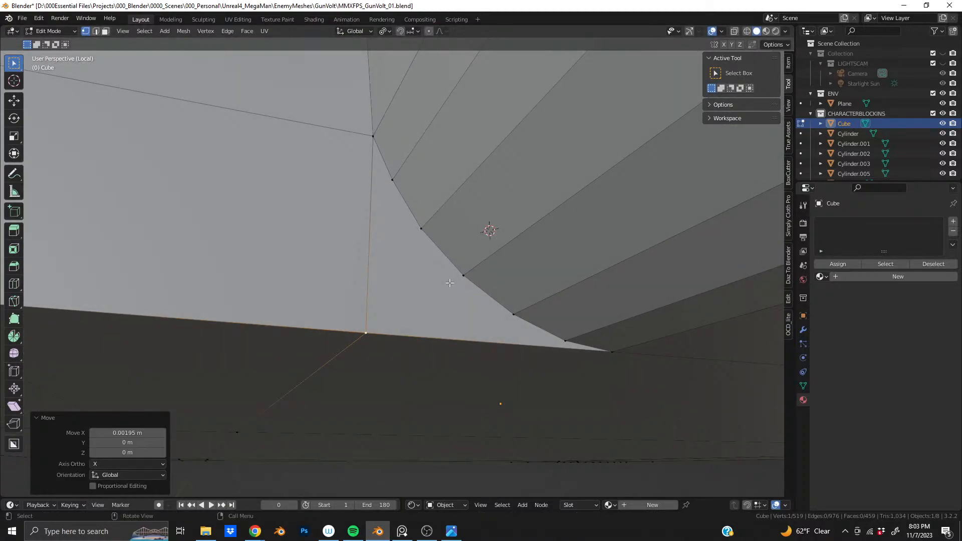
{"action": "scroll", "coordinate": [450, 283], "scroll_direction": "down", "scroll_amount": 3}
{"action": "middle_click_drag", "start_coordinate": [423, 416], "coordinate": [398, 251], "text": "shift"}
{"action": "scroll", "coordinate": [372, 222], "scroll_direction": "down", "scroll_amount": 4}
{"action": "key", "text": "ctrl+r"}
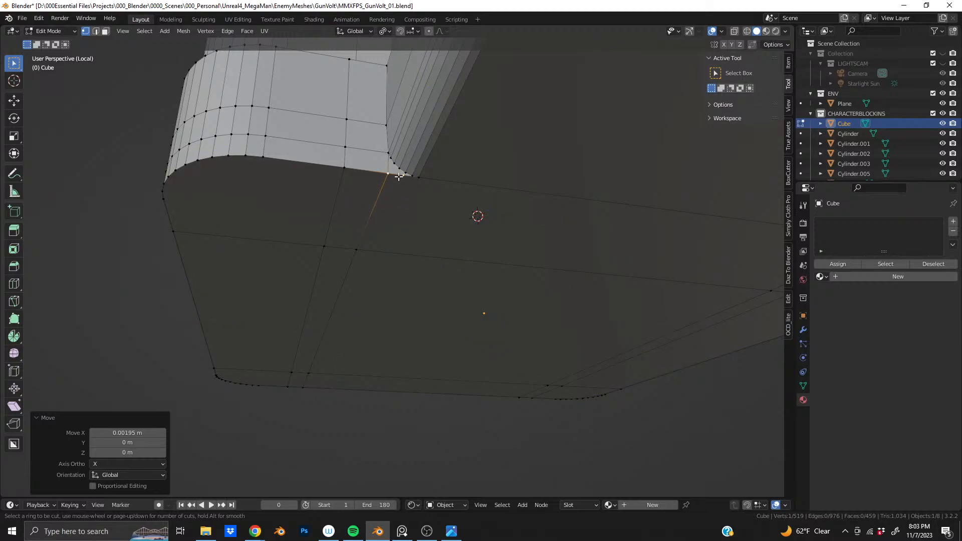
{"action": "key", "text": "Escape"}
Connect the underside edge vertex to two alternate vertices along the bevel's inner corner arc with new edges
{"action": "scroll", "coordinate": [398, 307], "scroll_direction": "up", "scroll_amount": 5}
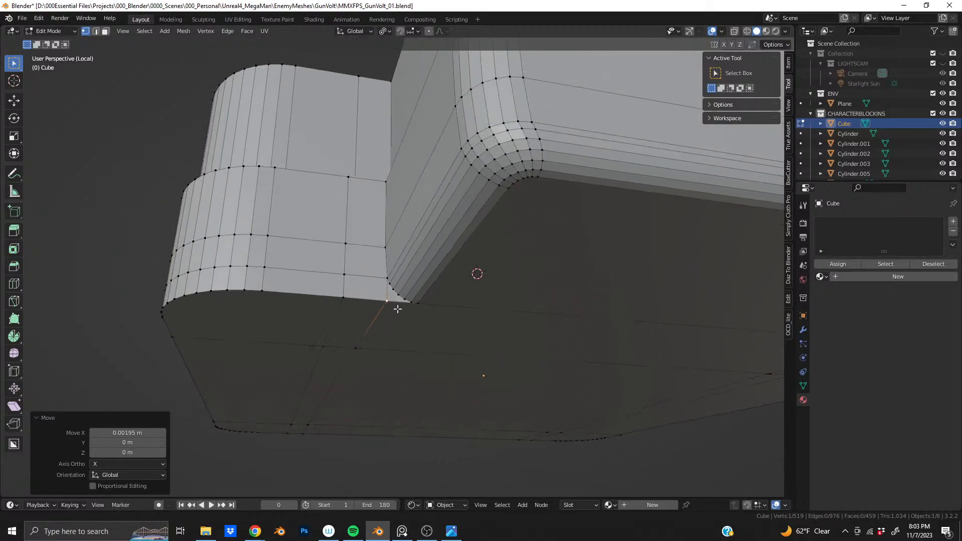
{"action": "middle_click_drag", "start_coordinate": [387, 344], "coordinate": [318, 203]}
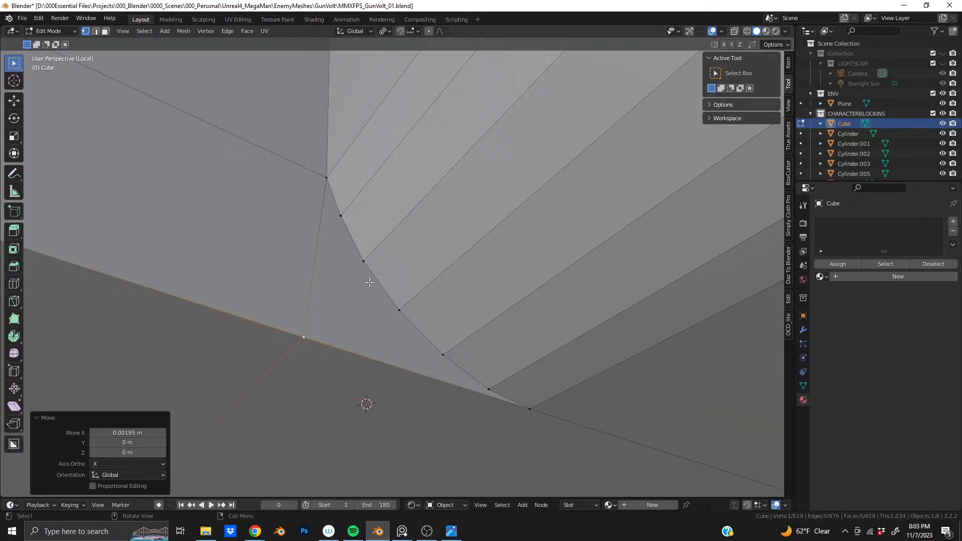
{"action": "left_click", "coordinate": [399, 309]}
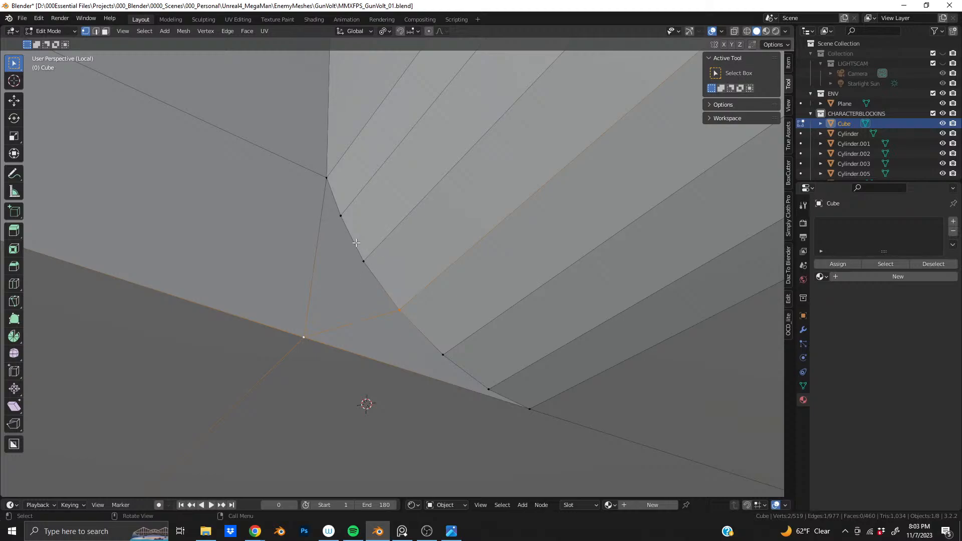
{"action": "left_click", "coordinate": [356, 290]}
{"action": "left_click", "coordinate": [318, 331], "text": "shift"}
{"action": "middle_click_drag", "start_coordinate": [504, 384], "coordinate": [480, 296], "text": "shift"}
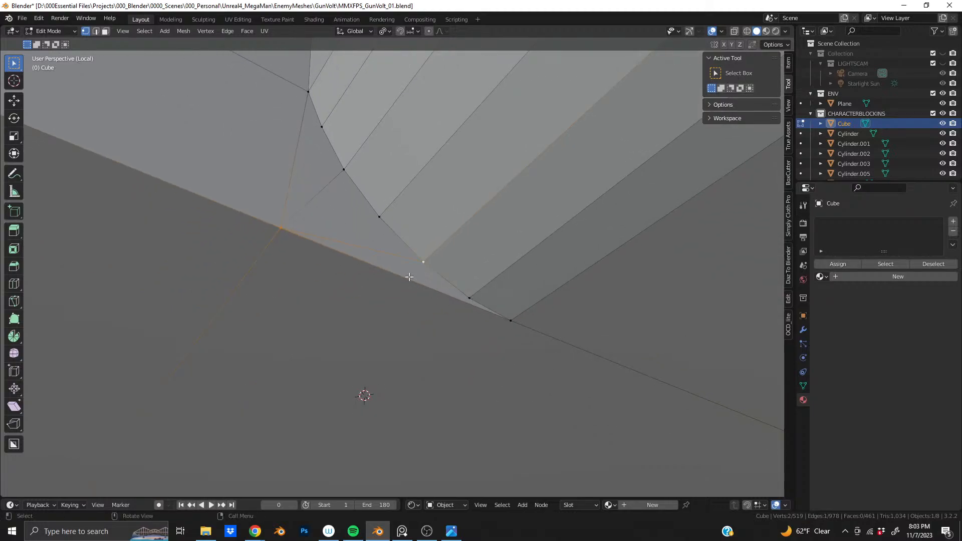
Inspect the edge flow and vertices at the matching inner bevel corner on the opposite side of the block
{"action": "middle_click_drag", "start_coordinate": [574, 294], "coordinate": [505, 324]}
{"action": "scroll", "coordinate": [505, 324], "scroll_direction": "down", "scroll_amount": 6}
{"action": "middle_click_drag", "start_coordinate": [687, 279], "coordinate": [425, 273], "text": "shift"}
{"action": "scroll", "coordinate": [425, 273], "scroll_direction": "down", "scroll_amount": 1}
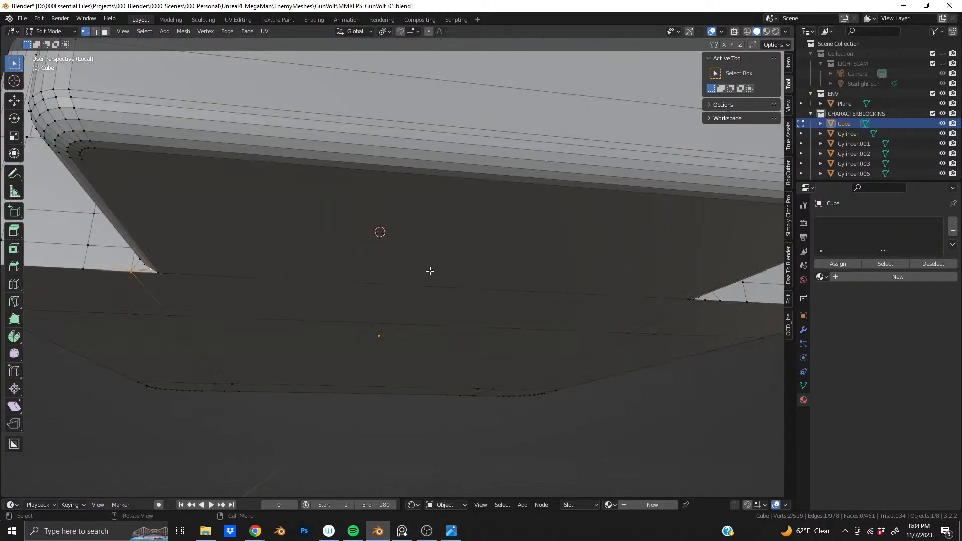
{"action": "scroll", "coordinate": [425, 273], "scroll_direction": "down", "scroll_amount": 5}
{"action": "mouse_move", "coordinate": [603, 245]}
{"action": "middle_mouse_down"}
{"action": "mouse_move", "coordinate": [292, 288]}
{"action": "mouse_move", "coordinate": [352, 294]}
{"action": "mouse_move", "coordinate": [375, 343]}
{"action": "mouse_move", "coordinate": [370, 307]}
{"action": "mouse_move", "coordinate": [372, 318]}
{"action": "mouse_move", "coordinate": [391, 283]}
{"action": "middle_mouse_up"}
{"action": "scroll", "coordinate": [513, 253], "scroll_direction": "up", "scroll_amount": 5}
{"action": "scroll", "coordinate": [511, 228], "scroll_direction": "up", "scroll_amount": 5}
{"action": "scroll", "coordinate": [293, 287], "scroll_direction": "up", "scroll_amount": 2}
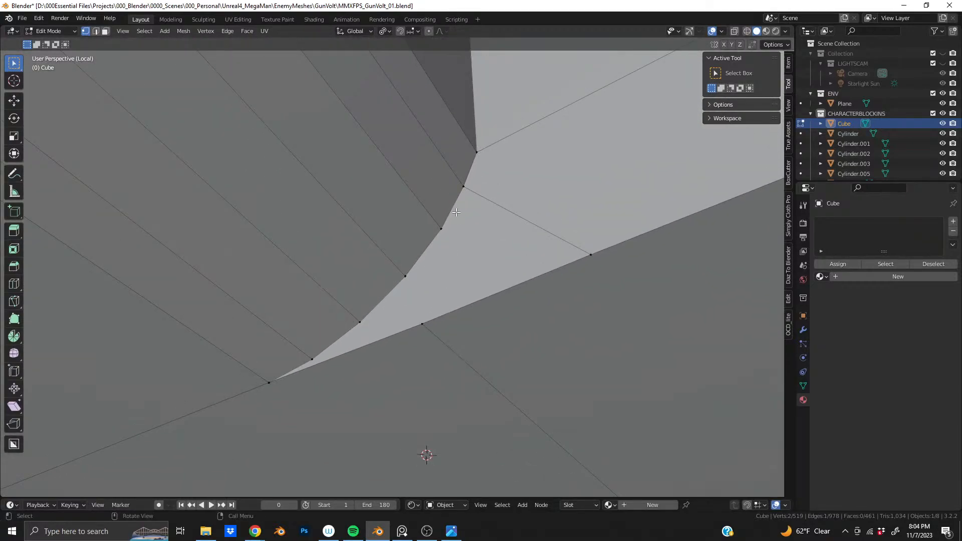
{"action": "left_click", "coordinate": [594, 257]}
{"action": "middle_click_drag", "start_coordinate": [593, 257], "coordinate": [548, 282]}
{"action": "key", "text": "XF86AudioLowerVolume"}
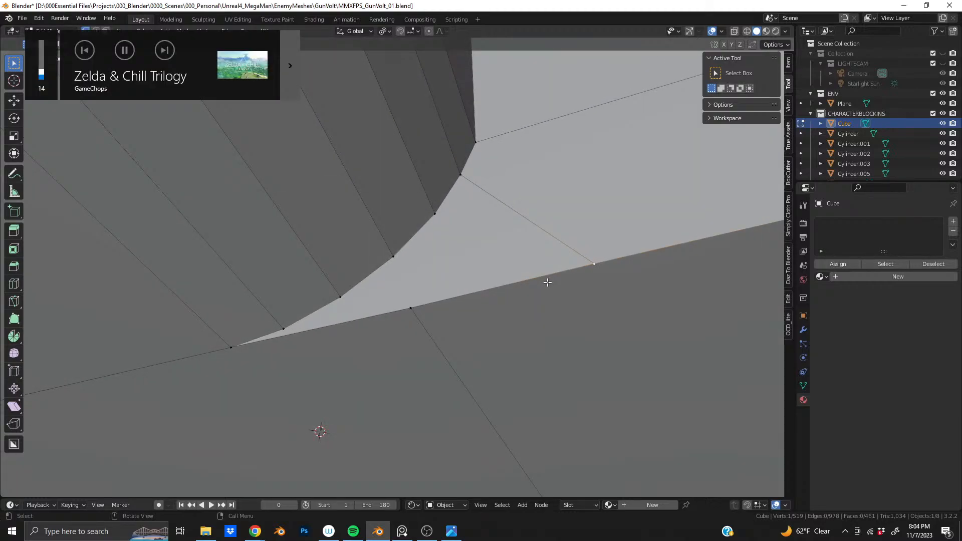
{"action": "middle_click_drag", "start_coordinate": [719, 243], "coordinate": [442, 268]}
{"action": "key", "text": "2"}
{"action": "scroll", "coordinate": [442, 268], "scroll_direction": "down", "scroll_amount": 5}
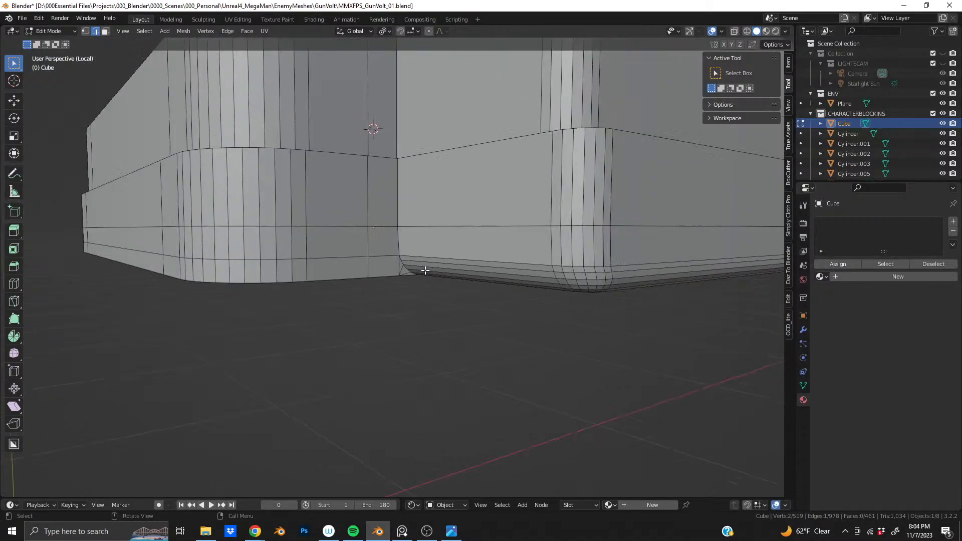
Select the face loop around the upper tier's sides and give the block Material.030
{"action": "middle_click_drag", "start_coordinate": [418, 228], "coordinate": [336, 301], "text": "shift"}
{"action": "key", "text": "Tab"}
{"action": "key", "text": "Tab"}
{"action": "key", "text": "3"}
{"action": "left_click", "coordinate": [396, 275], "text": "alt"}
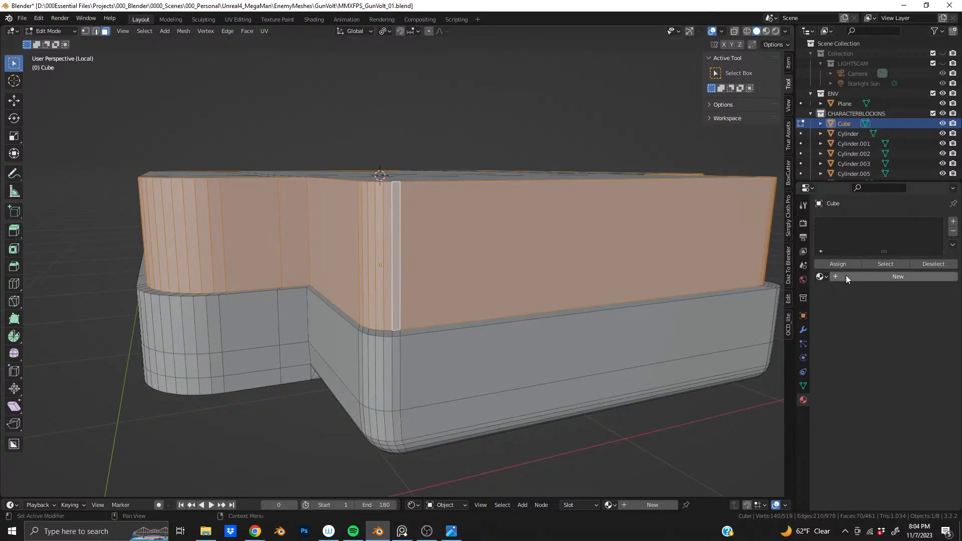
{"action": "left_click", "coordinate": [820, 276]}
{"action": "left_click", "coordinate": [840, 320]}
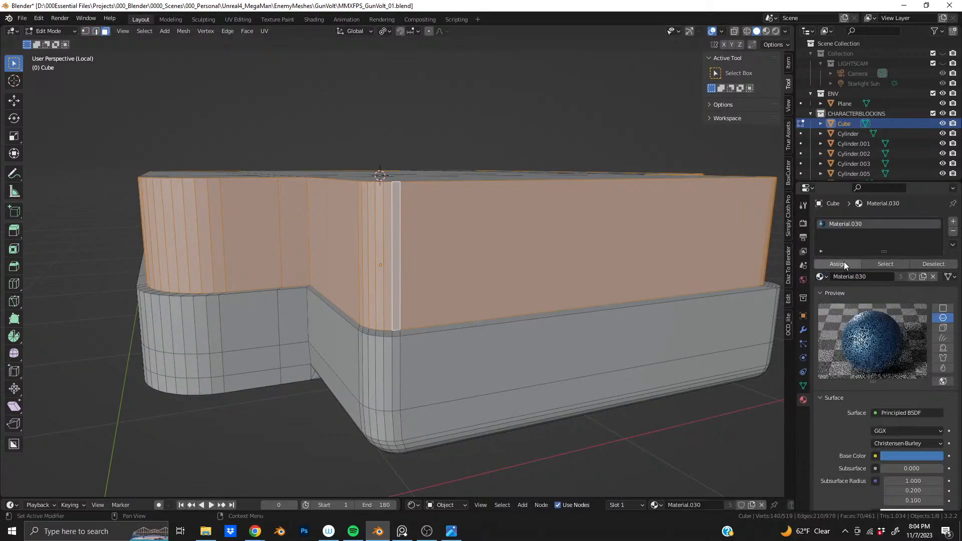
Add a second material slot holding Material.042 and assign it to the selected upper-tier faces
{"action": "left_click", "coordinate": [953, 221]}
{"action": "left_click", "coordinate": [820, 292]}
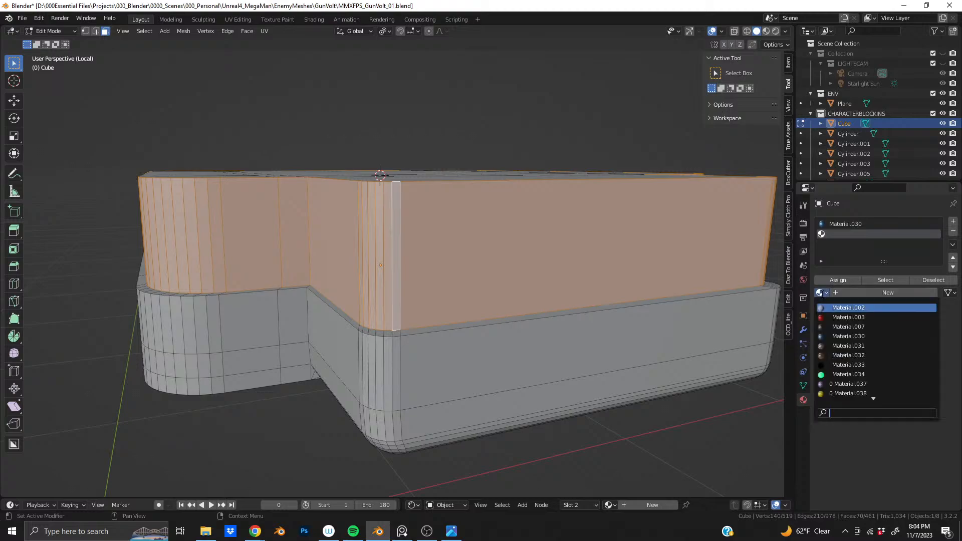
{"action": "scroll", "coordinate": [847, 394], "scroll_direction": "down", "scroll_amount": 6}
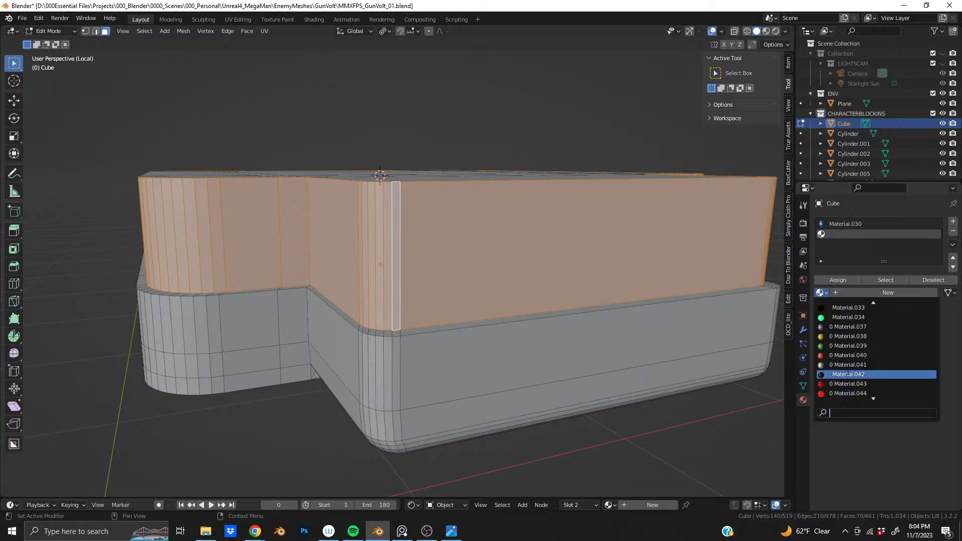
{"action": "left_click", "coordinate": [847, 374]}
{"action": "left_click", "coordinate": [835, 280]}
Apply smooth shading to the whole block in Object Mode and return to editing its mesh
{"action": "key", "text": "Tab"}
{"action": "scroll", "coordinate": [445, 286], "scroll_direction": "down", "scroll_amount": 3}
{"action": "middle_click_drag", "start_coordinate": [445, 282], "coordinate": [435, 271]}
{"action": "right_click", "coordinate": [435, 272]}
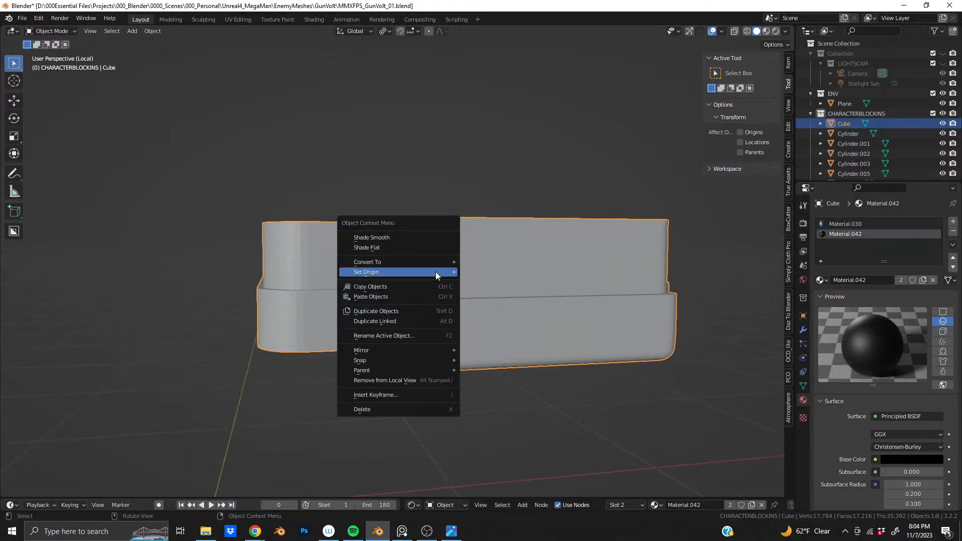
{"action": "left_click", "coordinate": [403, 240]}
{"action": "scroll", "coordinate": [419, 273], "scroll_direction": "up", "scroll_amount": 4}
{"action": "key", "text": "Tab"}
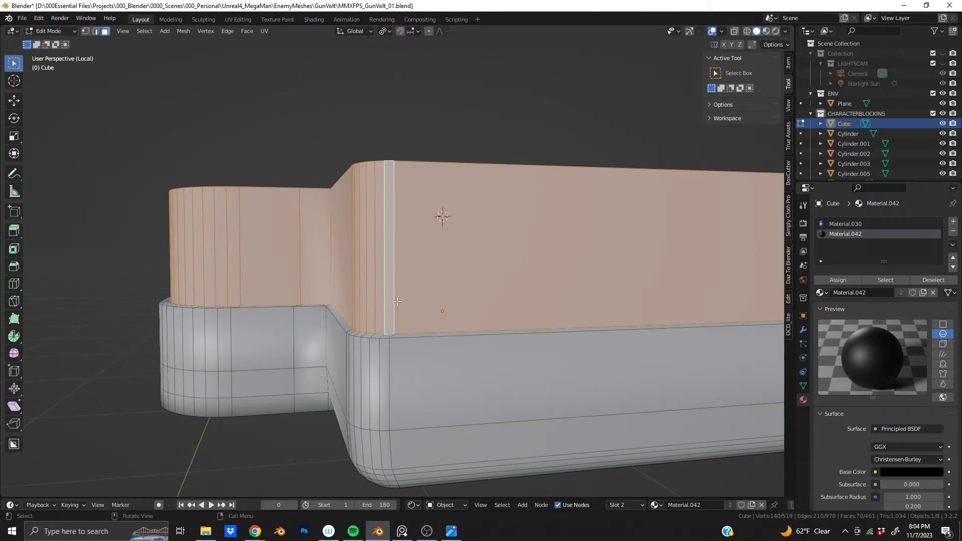
Try to insert an edge loop around the upper tier, slid down close to its base
{"action": "key", "text": "ctrl+r"}
{"action": "left_click", "coordinate": [396, 271]}
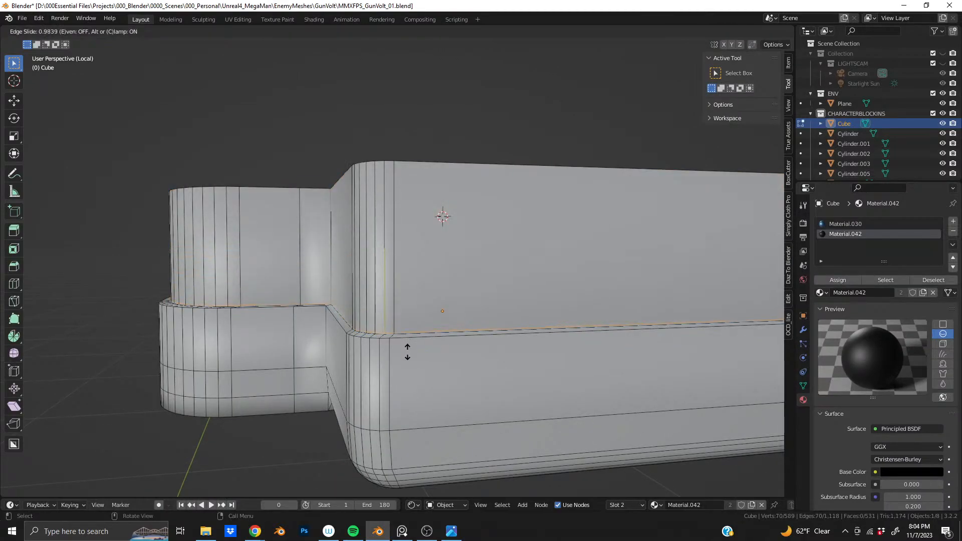
{"action": "left_click", "coordinate": [407, 352]}
{"action": "left_click", "coordinate": [383, 282], "text": "alt"}
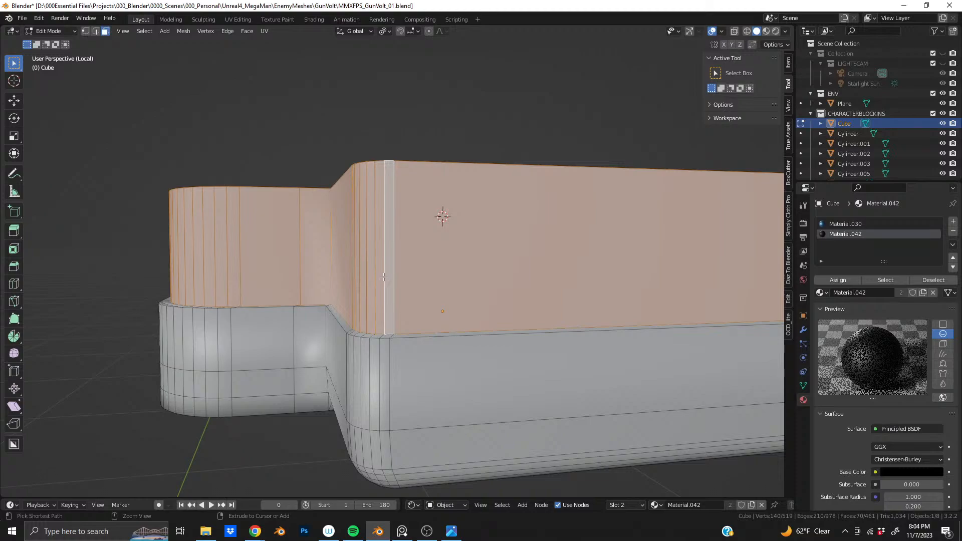
Add support loops on both sides of the step: at the upper tier's base with factor 0.995 and just below the lower tier's rim
{"action": "key", "text": "ctrl+r"}
{"action": "left_click", "coordinate": [385, 279]}
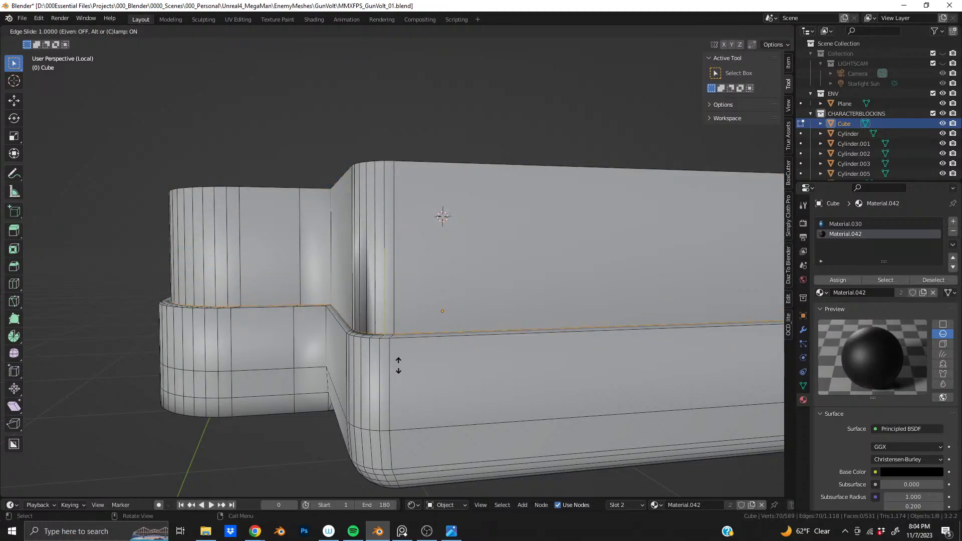
{"action": "left_click", "coordinate": [398, 365]}
{"action": "key", "text": "ctrl+r"}
{"action": "left_click", "coordinate": [376, 389]}
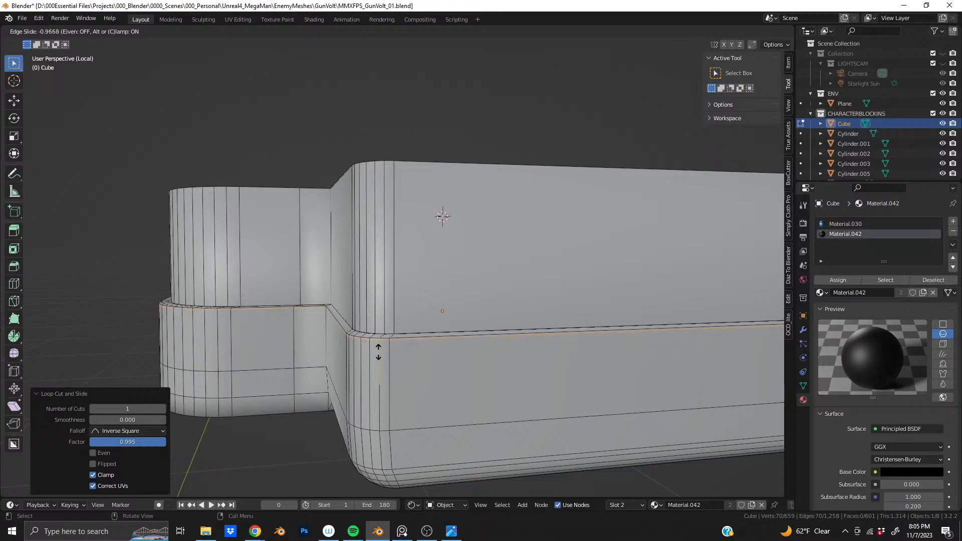
{"action": "left_click", "coordinate": [378, 351]}
Select the horizontal edge loop midway up the lower tier and, in front view, move it -0.037886 m along Z
{"action": "middle_click_drag", "start_coordinate": [395, 403], "coordinate": [372, 260], "text": "shift"}
{"action": "left_click", "coordinate": [455, 267], "text": "alt"}
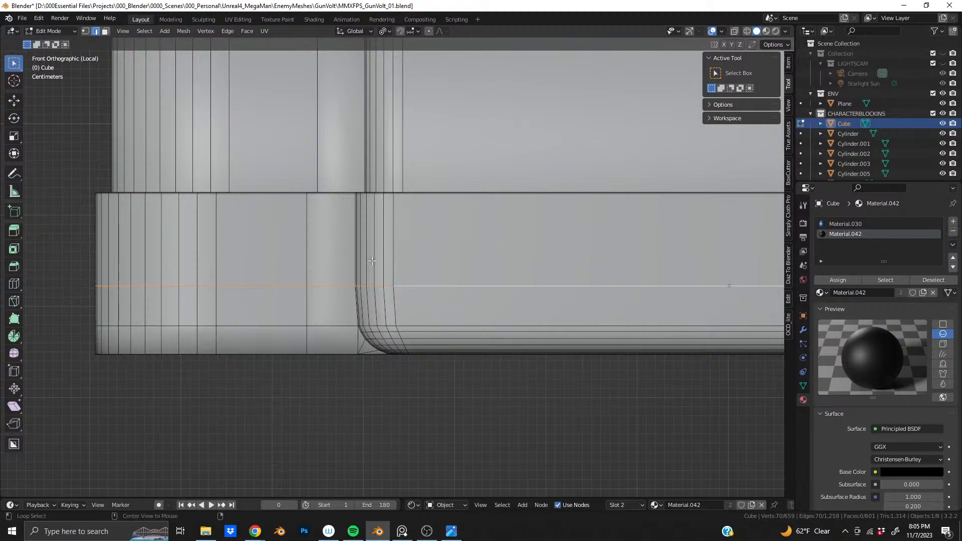
{"action": "key", "text": "g"}
{"action": "key", "text": "z"}
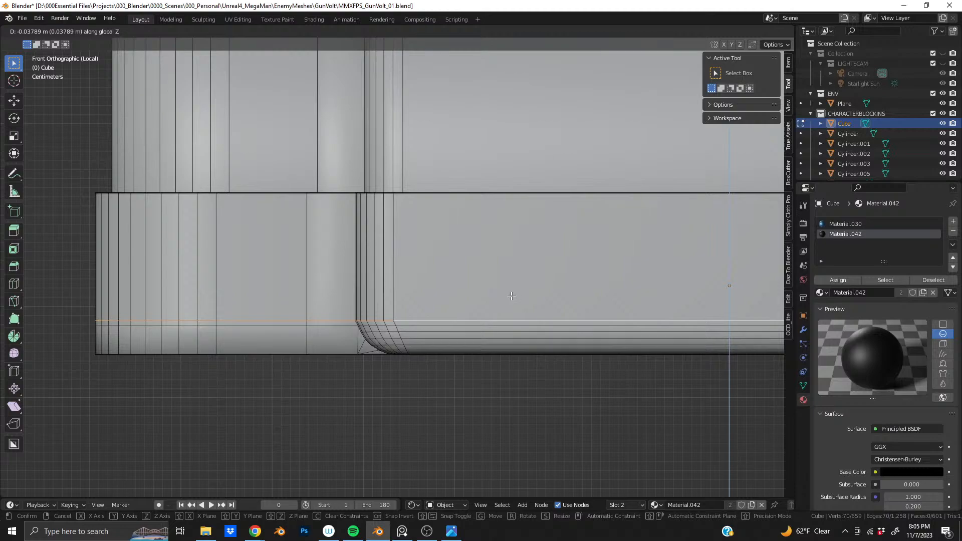
{"action": "left_click", "coordinate": [511, 296]}
Scale the selected edge loop along X by 0.999 and again by 1.001
{"action": "key", "text": "s"}
{"action": "key", "text": "x"}
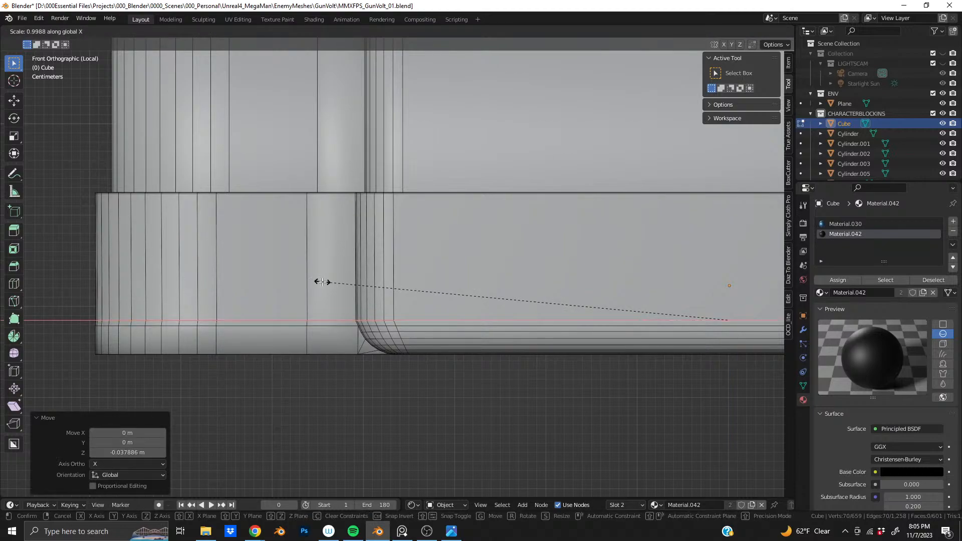
{"action": "left_click", "coordinate": [322, 282]}
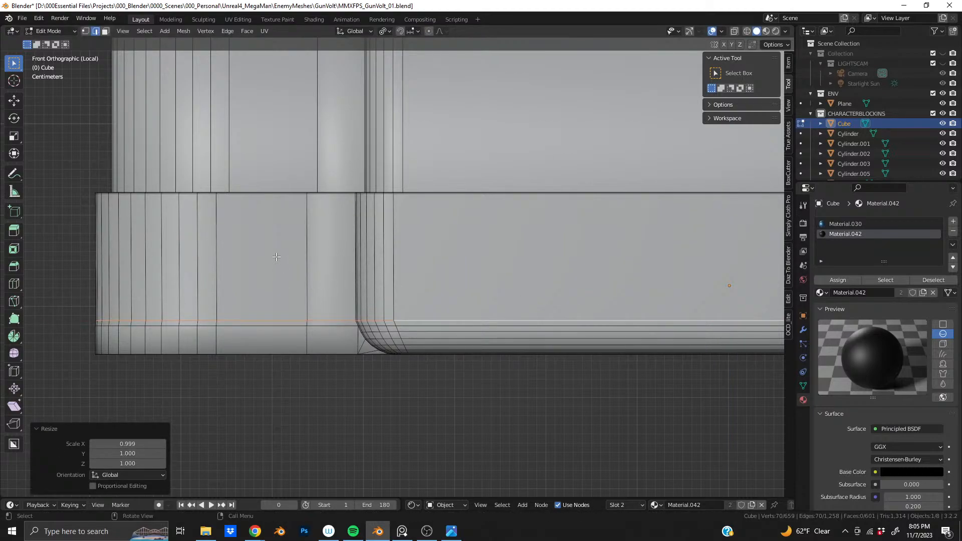
{"action": "key", "text": "s"}
{"action": "key", "text": "x"}
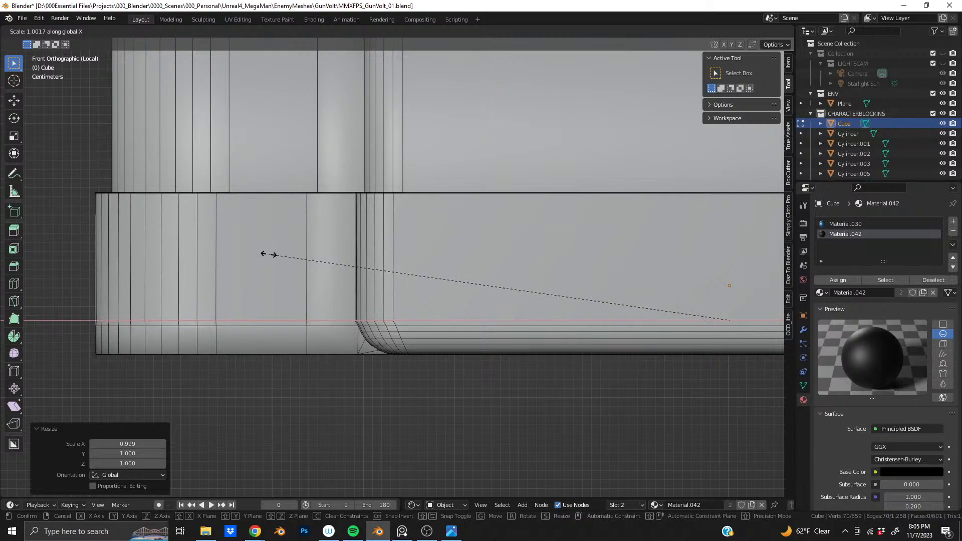
{"action": "left_click", "coordinate": [269, 254]}
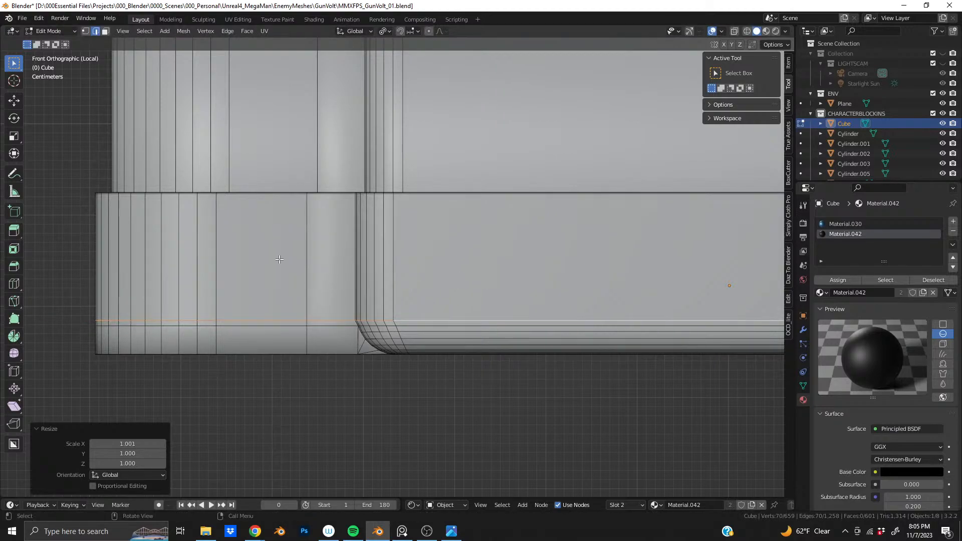
Select the support-edge path from the inner corner along the protruding front section and scale it 0.995 along X about the 3D cursor
{"action": "middle_click_drag", "start_coordinate": [280, 259], "coordinate": [366, 296]}
{"action": "left_click", "coordinate": [352, 308]}
{"action": "left_click", "coordinate": [578, 223], "text": "ctrl"}
{"action": "middle_click_drag", "start_coordinate": [578, 224], "coordinate": [493, 254]}
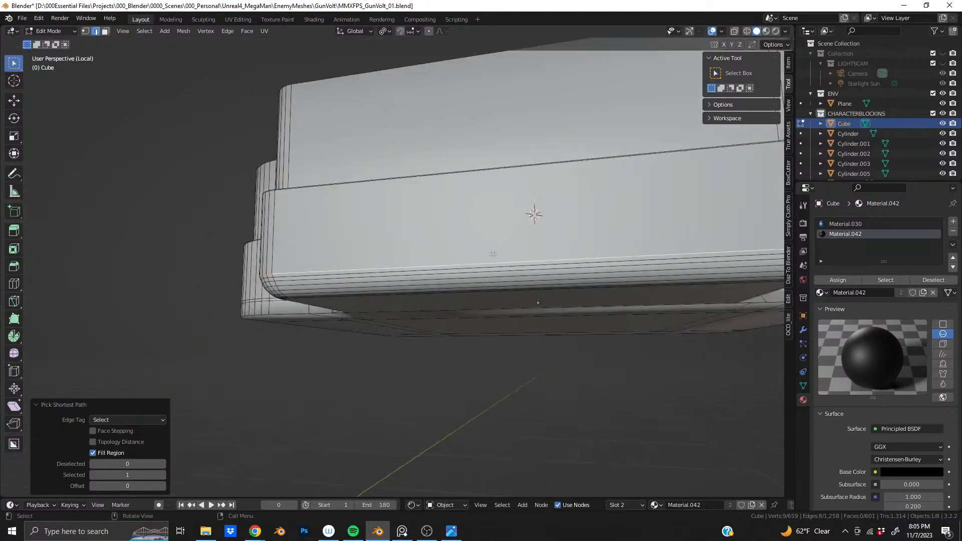
{"action": "middle_click_drag", "start_coordinate": [591, 244], "coordinate": [415, 245]}
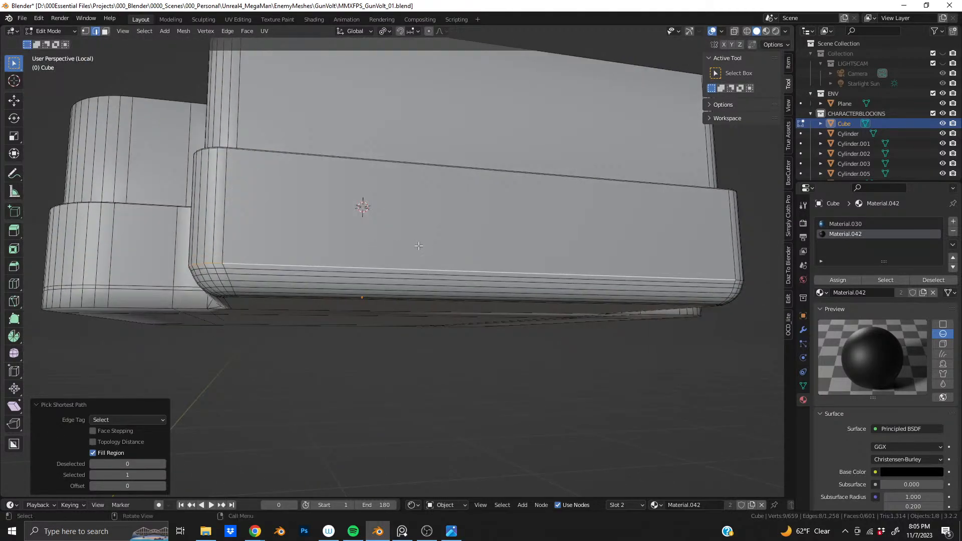
{"action": "middle_click_drag", "start_coordinate": [269, 240], "coordinate": [356, 245], "text": "shift"}
{"action": "scroll", "coordinate": [356, 246], "scroll_direction": "up", "scroll_amount": 1}
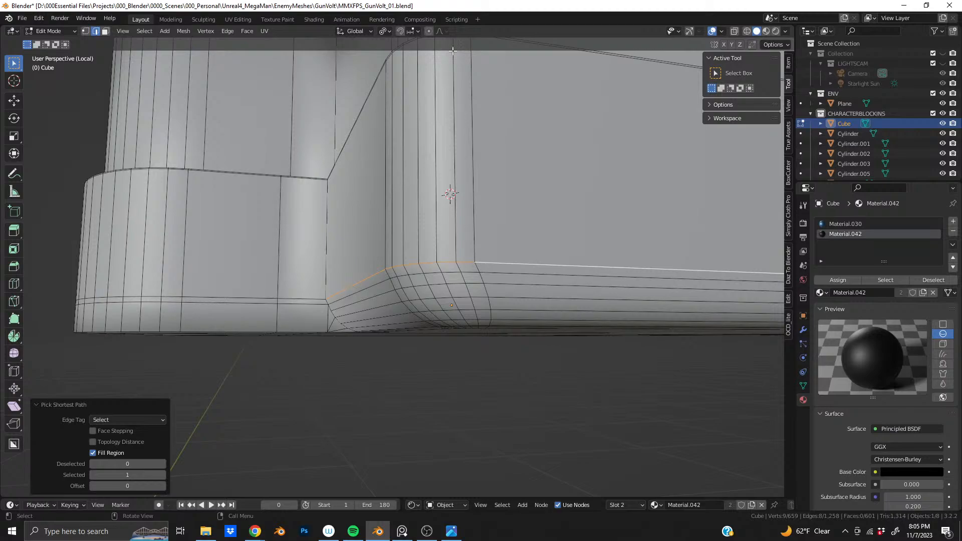
{"action": "left_click", "coordinate": [386, 31]}
{"action": "left_click", "coordinate": [399, 50]}
{"action": "key", "text": "s"}
{"action": "key", "text": "x"}
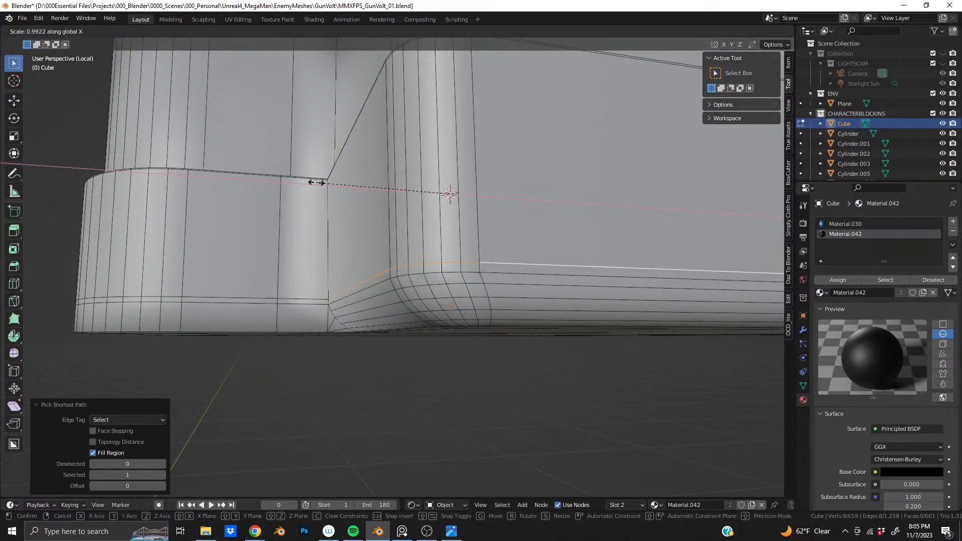
{"action": "left_click", "coordinate": [315, 185]}
Select the bottom edge around the rounded corner of the recessed side block on the lower tier
{"action": "key", "text": "KP_1"}
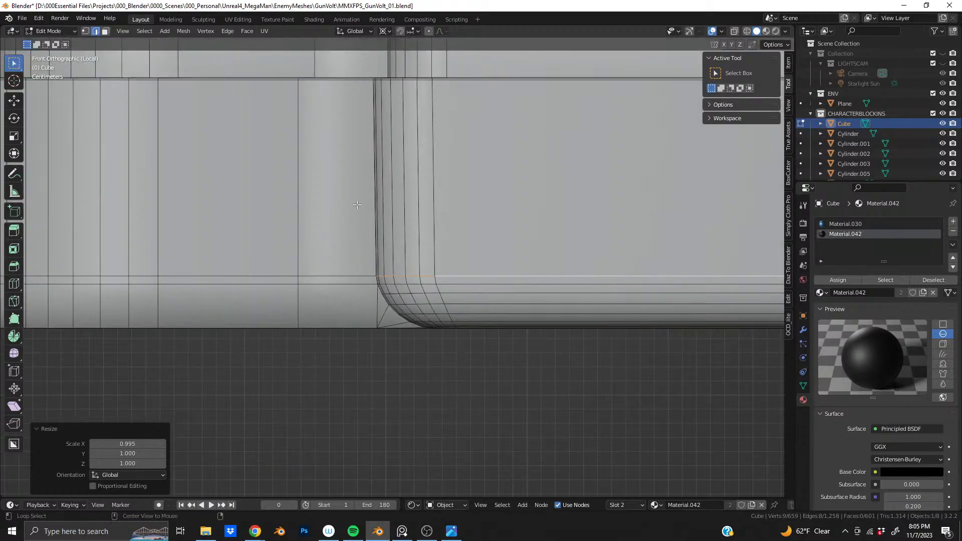
{"action": "scroll", "coordinate": [359, 204], "scroll_direction": "down", "scroll_amount": 6}
{"action": "middle_click_drag", "start_coordinate": [581, 196], "coordinate": [417, 211], "text": "shift"}
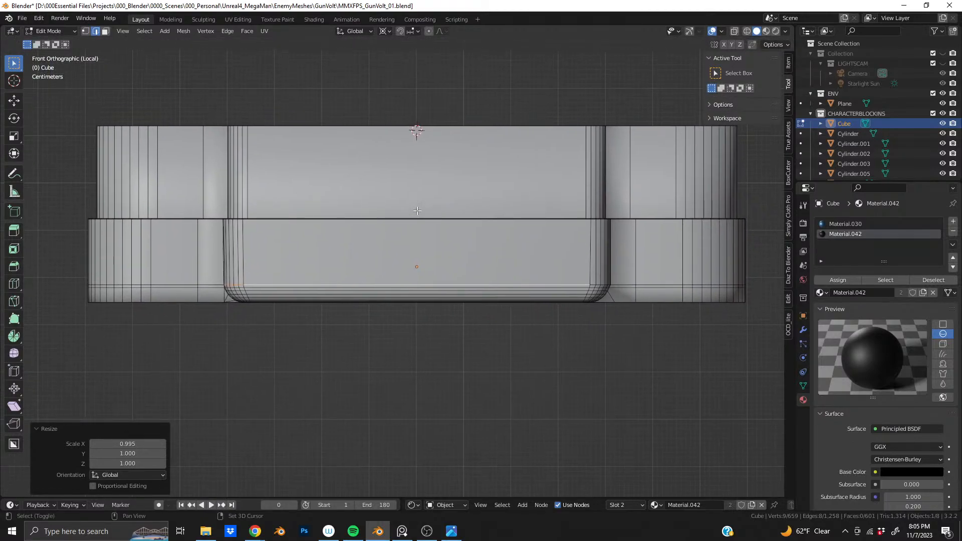
{"action": "scroll", "coordinate": [532, 231], "scroll_direction": "up", "scroll_amount": 3}
{"action": "middle_click_drag", "start_coordinate": [532, 231], "coordinate": [466, 257]}
{"action": "middle_click_drag", "start_coordinate": [288, 292], "coordinate": [280, 275]}
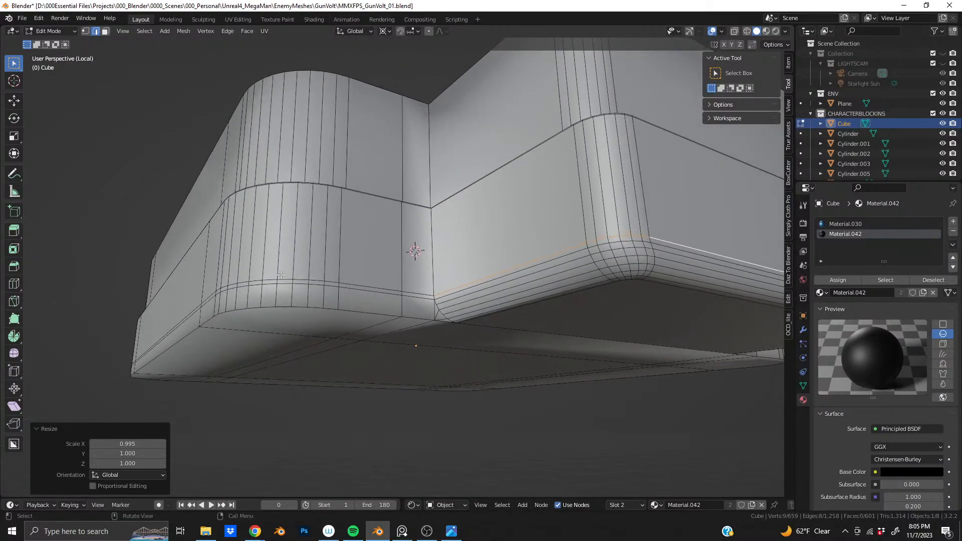
{"action": "left_click", "coordinate": [363, 310], "text": "alt+shift"}
{"action": "scroll", "coordinate": [399, 317], "scroll_direction": "up", "scroll_amount": 4}
{"action": "mouse_move", "coordinate": [399, 317]}
{"action": "middle_mouse_down"}
{"action": "mouse_move", "coordinate": [383, 263]}
{"action": "mouse_move", "coordinate": [396, 329]}
{"action": "middle_mouse_up"}
{"action": "left_click", "coordinate": [425, 349], "text": "shift"}
{"action": "key", "text": "ctrl+z"}
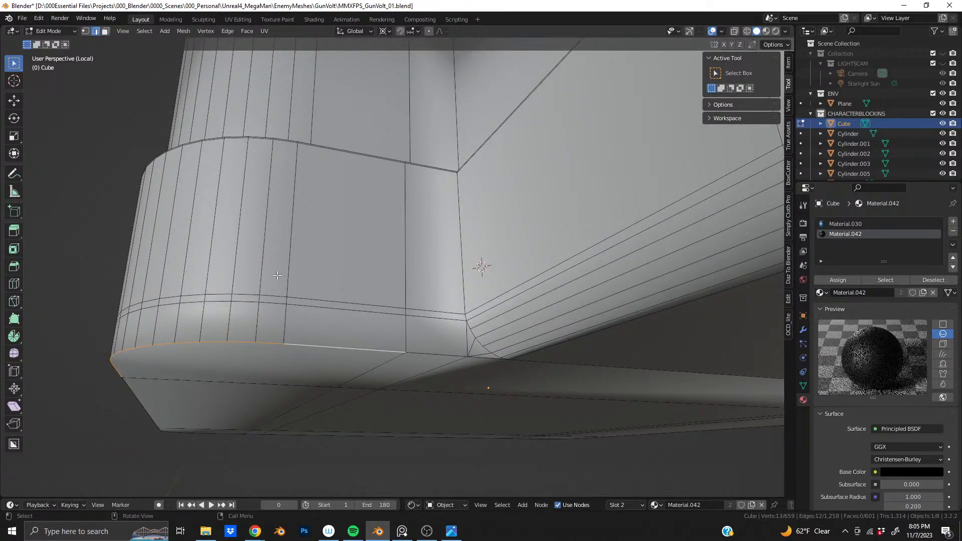
Try to bevel the rounded corner's bottom edge with five segments
{"action": "key", "text": "ctrl+b"}
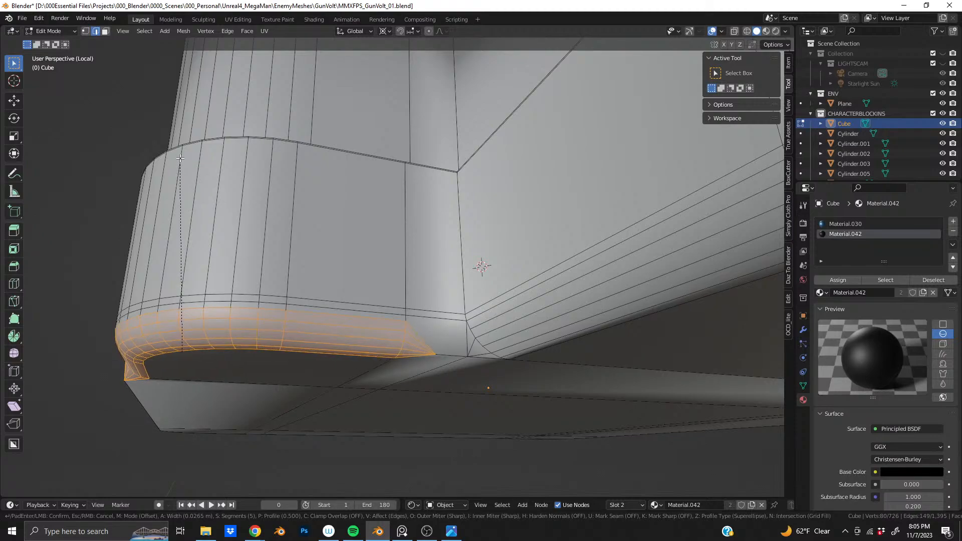
{"action": "left_click", "coordinate": [185, 172]}
{"action": "key", "text": "ctrl+z"}
Extend the selection with the remaining bottom edges along the lower tier's sides and its opposite rounded corner
{"action": "scroll", "coordinate": [185, 243], "scroll_direction": "down", "scroll_amount": 1}
{"action": "middle_click_drag", "start_coordinate": [185, 243], "coordinate": [193, 299]}
{"action": "left_click", "coordinate": [129, 291], "text": "alt+shift"}
{"action": "middle_click_drag", "start_coordinate": [165, 246], "coordinate": [635, 223], "text": "shift"}
{"action": "middle_click_drag", "start_coordinate": [368, 235], "coordinate": [549, 236], "text": "shift"}
{"action": "middle_click_drag", "start_coordinate": [423, 253], "coordinate": [514, 237]}
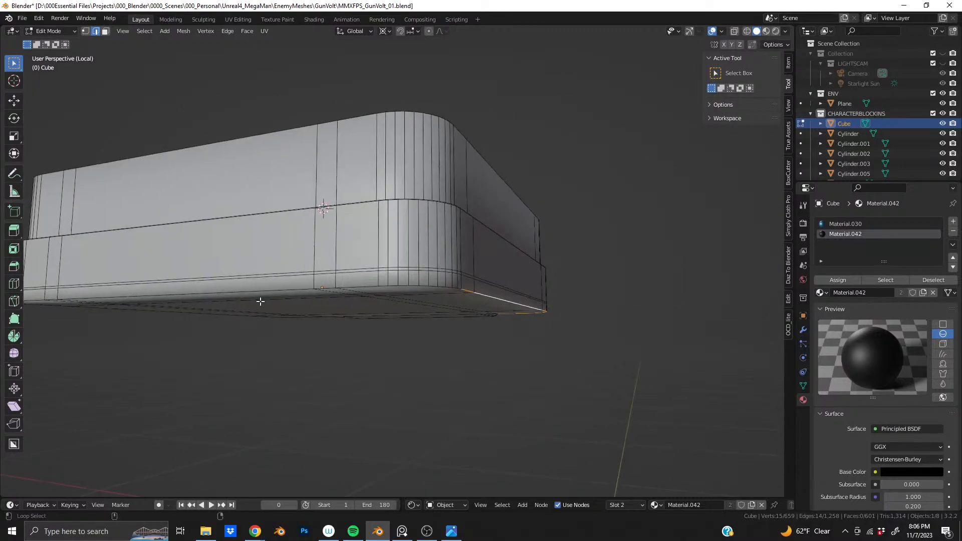
{"action": "left_click", "coordinate": [265, 289], "text": "alt+shift"}
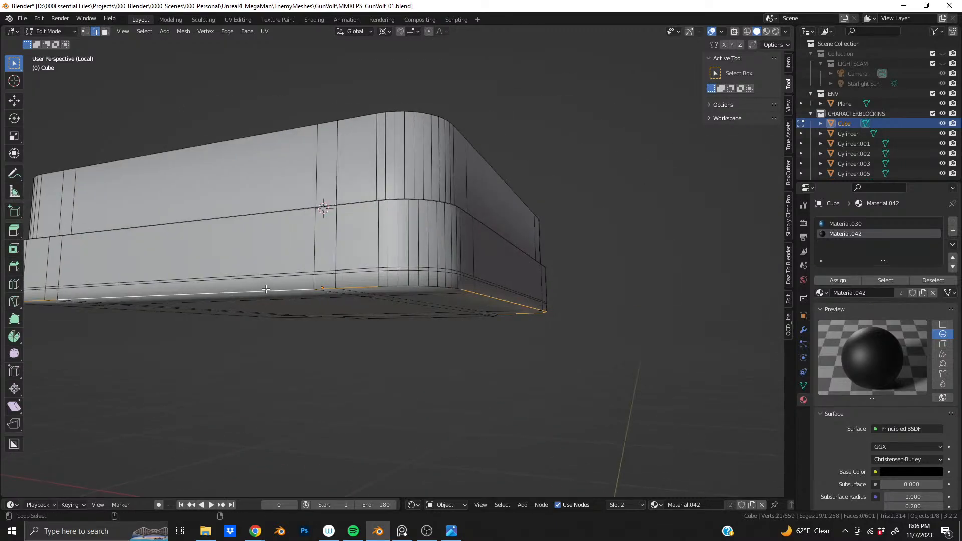
{"action": "left_click", "coordinate": [403, 285], "text": "alt+shift"}
Try a 0.024 m, five-segment bevel on the selected bottom edges of the lower tier
{"action": "middle_click_drag", "start_coordinate": [443, 275], "coordinate": [442, 207]}
{"action": "scroll", "coordinate": [439, 264], "scroll_direction": "down", "scroll_amount": 4}
{"action": "key", "text": "ctrl+b"}
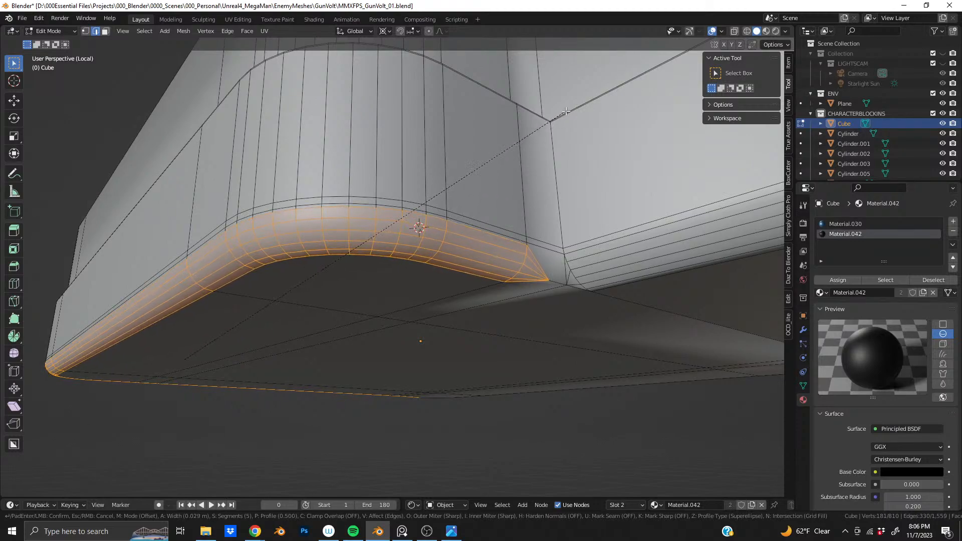
{"action": "left_click", "coordinate": [546, 128]}
{"action": "middle_click_drag", "start_coordinate": [546, 128], "coordinate": [424, 204]}
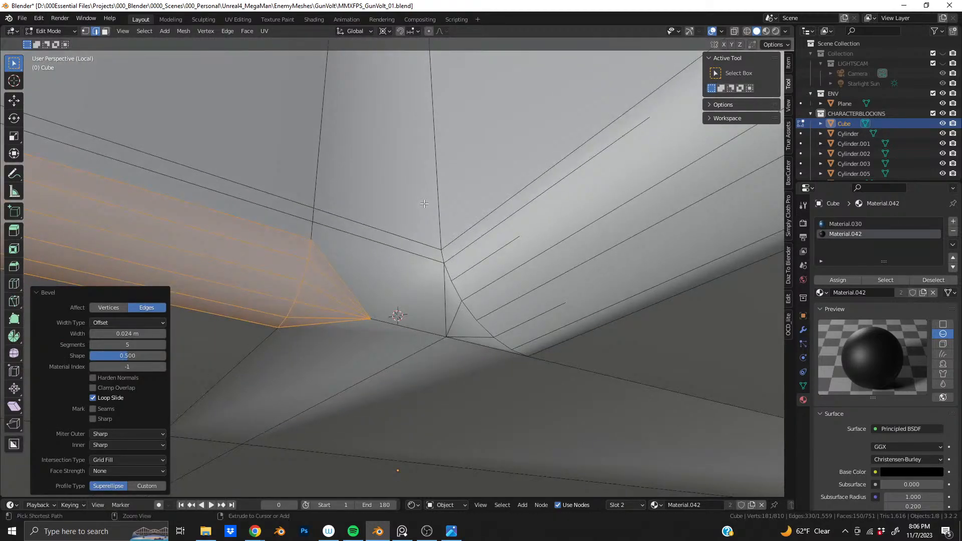
{"action": "middle_click_drag", "start_coordinate": [420, 323], "coordinate": [388, 294]}
{"action": "key", "text": "ctrl+z"}
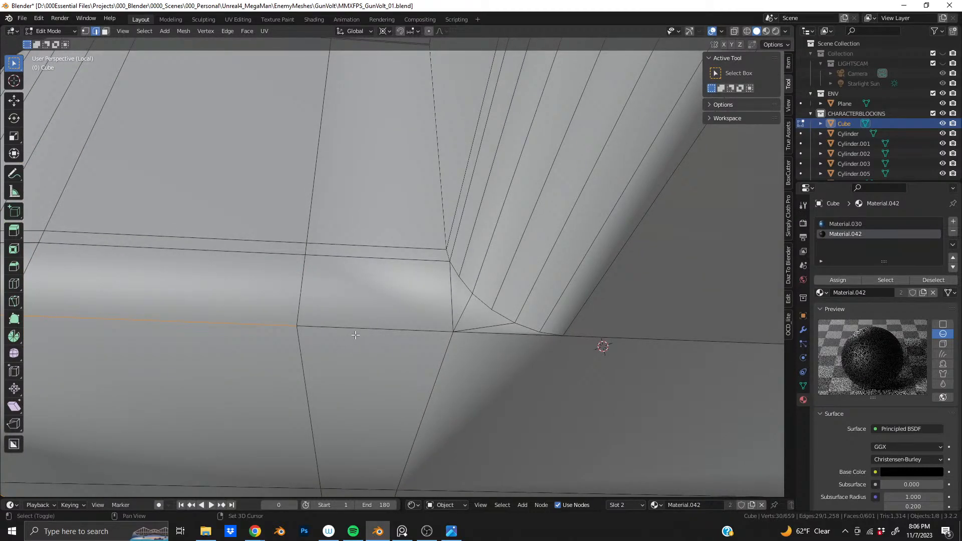
Include the short bottom edge reaching the inner corner and bevel the selected edges 0.0248 m with five segments
{"action": "left_click", "coordinate": [355, 331], "text": "alt"}
{"action": "key", "text": "ctrl+b"}
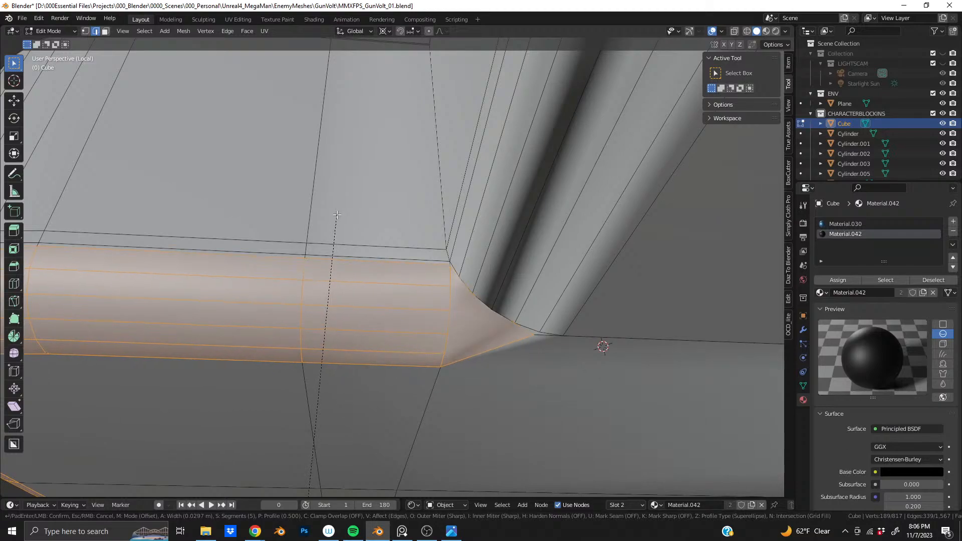
{"action": "left_click", "coordinate": [341, 217]}
{"action": "middle_click_drag", "start_coordinate": [379, 281], "coordinate": [430, 301]}
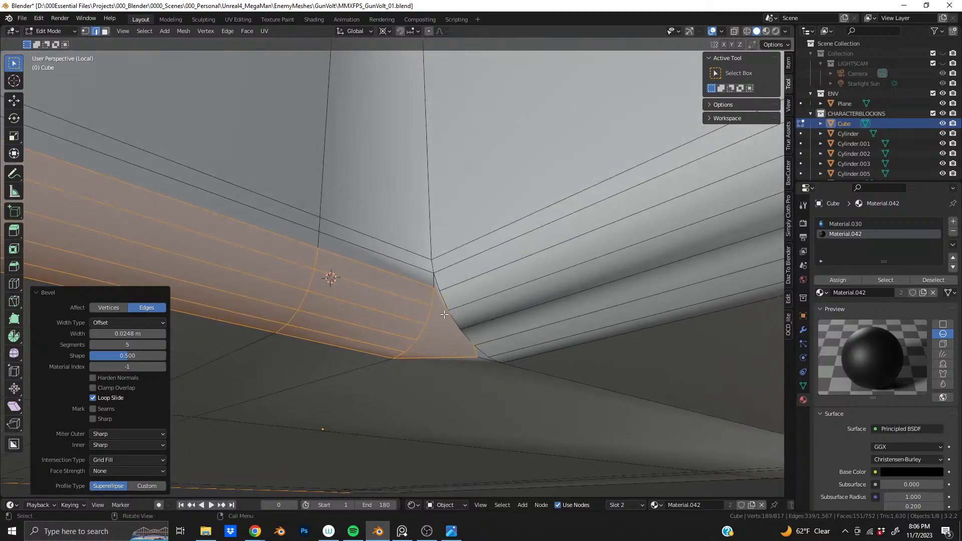
Merge the seam vertex on the inner corner's curved edge into the top corner vertex, using At Last
{"action": "key", "text": "1"}
{"action": "middle_click_drag", "start_coordinate": [468, 328], "coordinate": [404, 296], "text": "ctrl"}
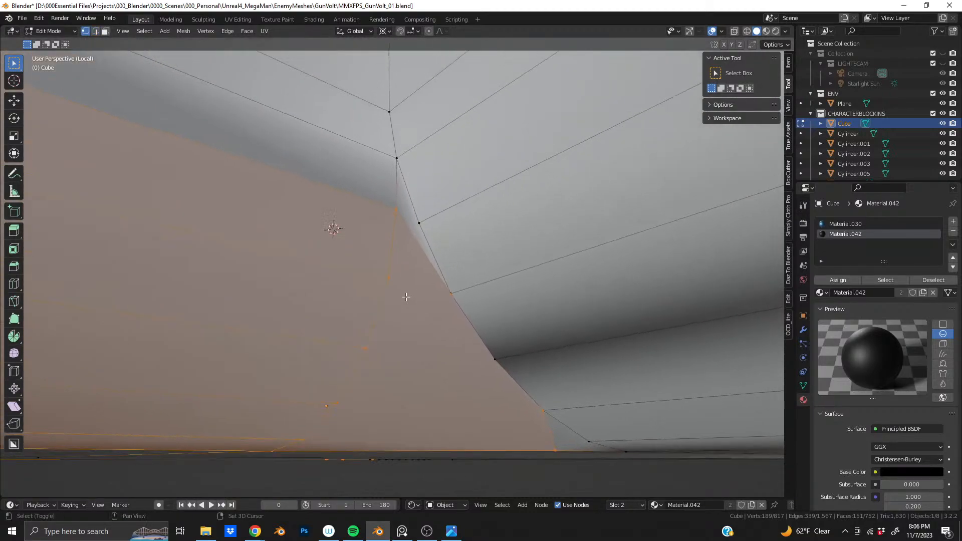
{"action": "left_click", "coordinate": [444, 299]}
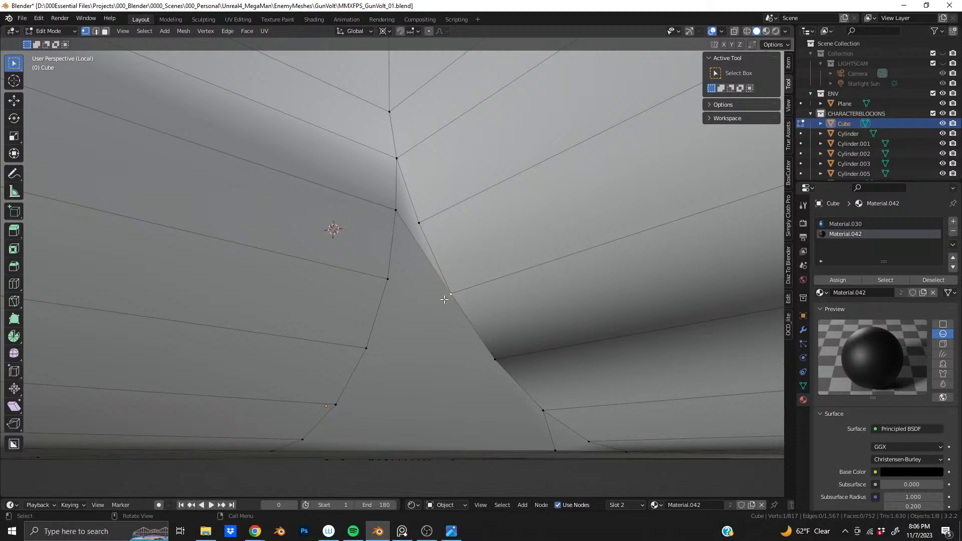
{"action": "left_click", "coordinate": [394, 158], "text": "shift"}
{"action": "key", "text": "m"}
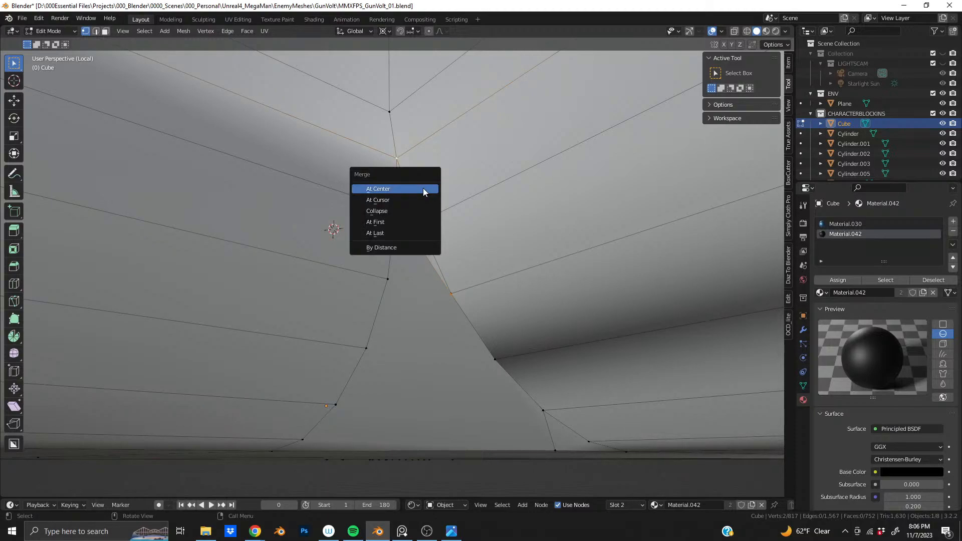
{"action": "left_click", "coordinate": [405, 233]}
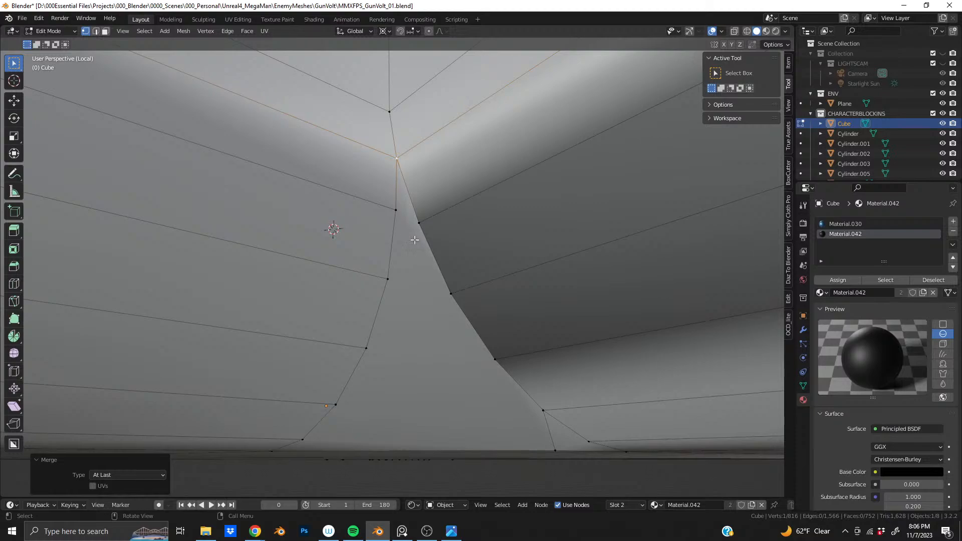
Examine the vertices along the inner corner seam with X-ray display on
{"action": "middle_click_drag", "start_coordinate": [414, 253], "coordinate": [369, 278]}
{"action": "left_click", "coordinate": [733, 31]}
{"action": "left_click", "coordinate": [426, 233]}
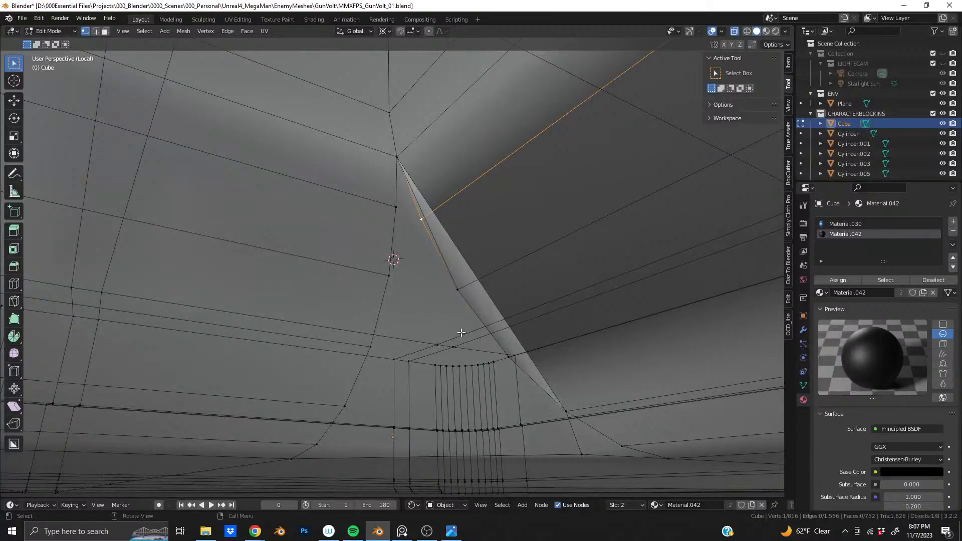
{"action": "middle_click_drag", "start_coordinate": [440, 329], "coordinate": [367, 244]}
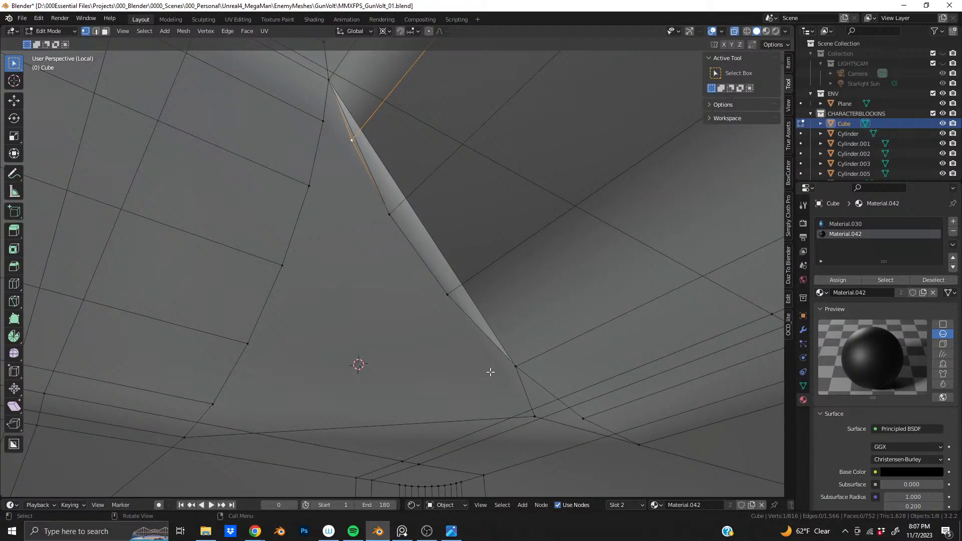
{"action": "left_click", "coordinate": [523, 384]}
{"action": "middle_click_drag", "start_coordinate": [521, 388], "coordinate": [329, 304]}
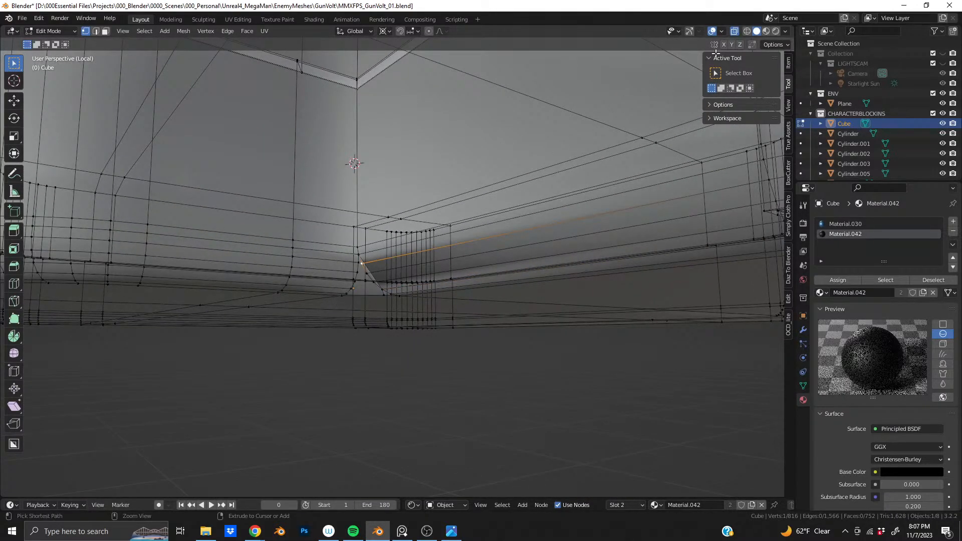
Undo the mesh edits back to before the materials were assigned and exit local view
{"action": "scroll", "coordinate": [420, 208], "scroll_direction": "up", "scroll_amount": 5}
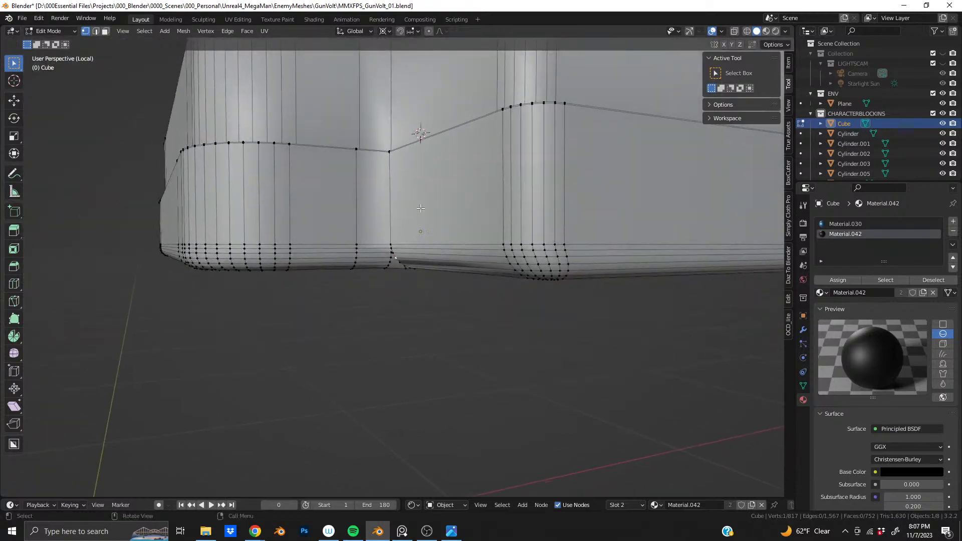
{"action": "key", "text": "ctrl+l"}
{"action": "key", "text": "ctrl+z"}
{"action": "key", "text": "ctrl+z"}
{"action": "key", "text": "ctrl+z"}
{"action": "key", "text": "ctrl+z"}
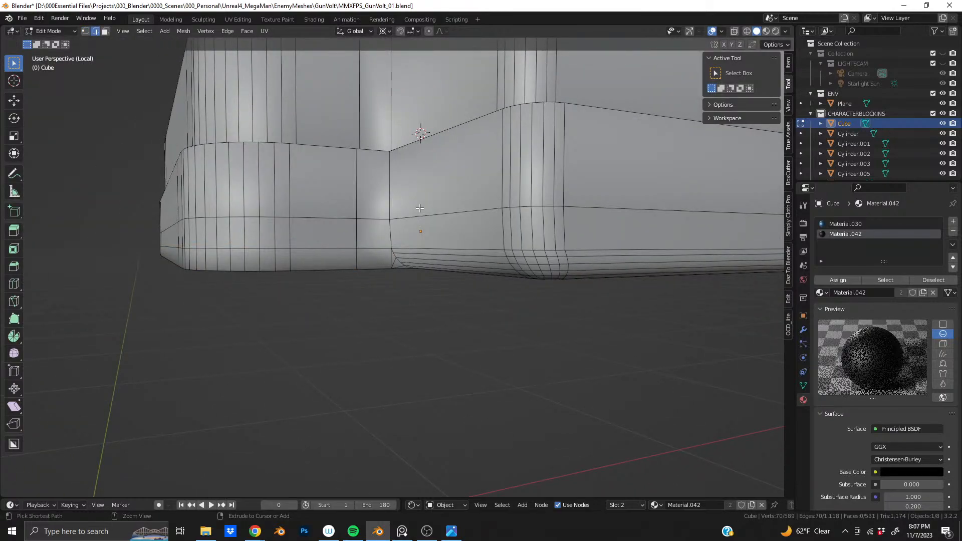
{"action": "key", "text": "ctrl+z"}
{"action": "key", "text": "ctrl+z"}
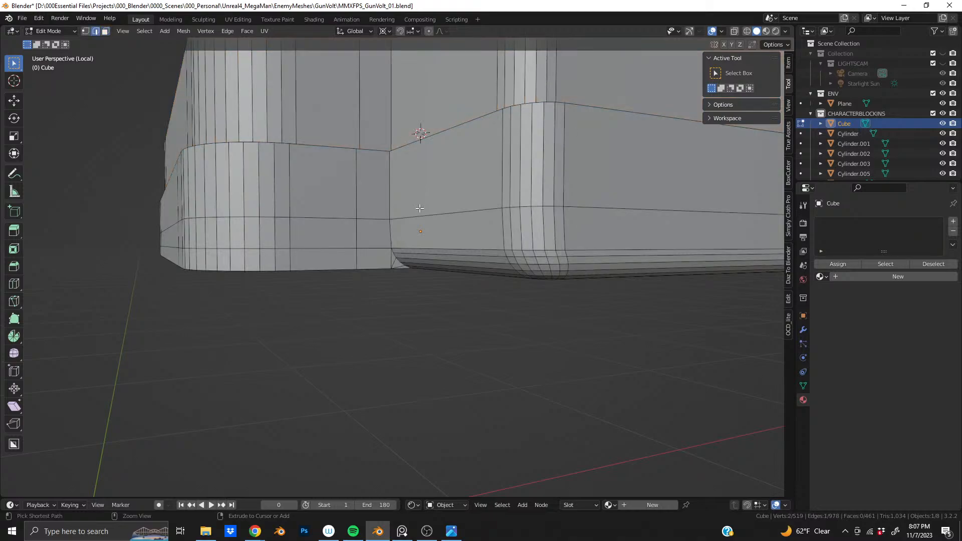
{"action": "key", "text": "KP_Divide"}
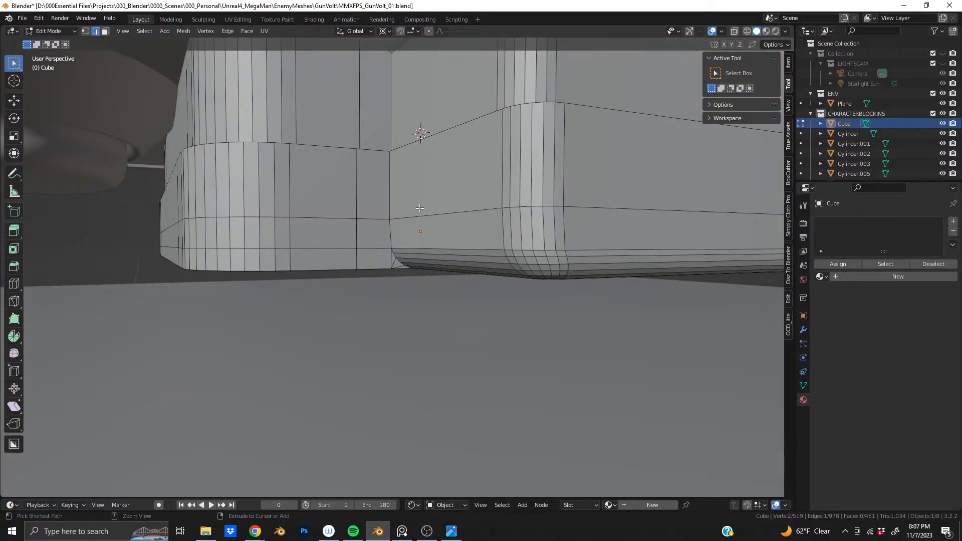
Redo the material, support loop and bevel edits up to the merged corner vertex
{"action": "key", "text": "ctrl+shift+z"}
{"action": "key", "text": "ctrl+shift+z"}
{"action": "key", "text": "ctrl+shift+z"}
{"action": "key", "text": "ctrl+shift+z"}
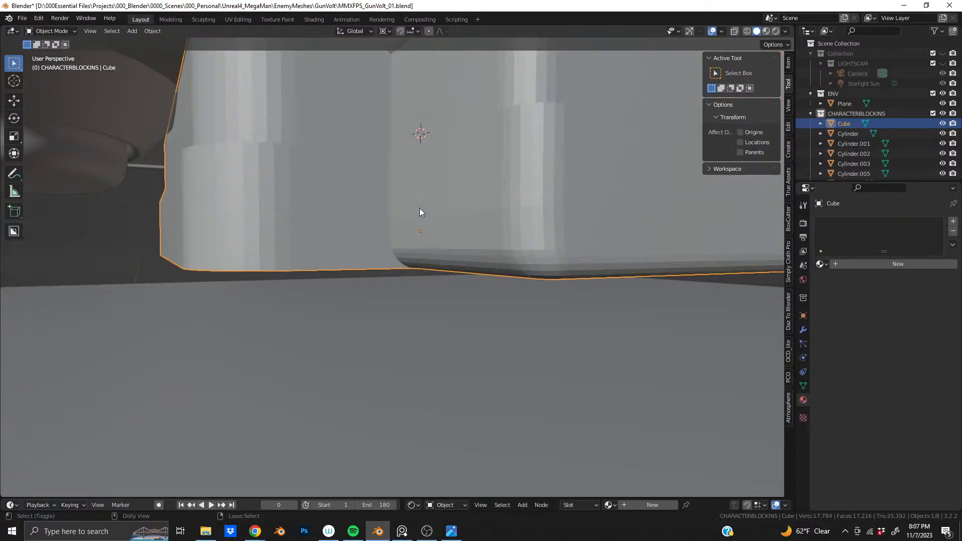
{"action": "key", "text": "ctrl+shift+z"}
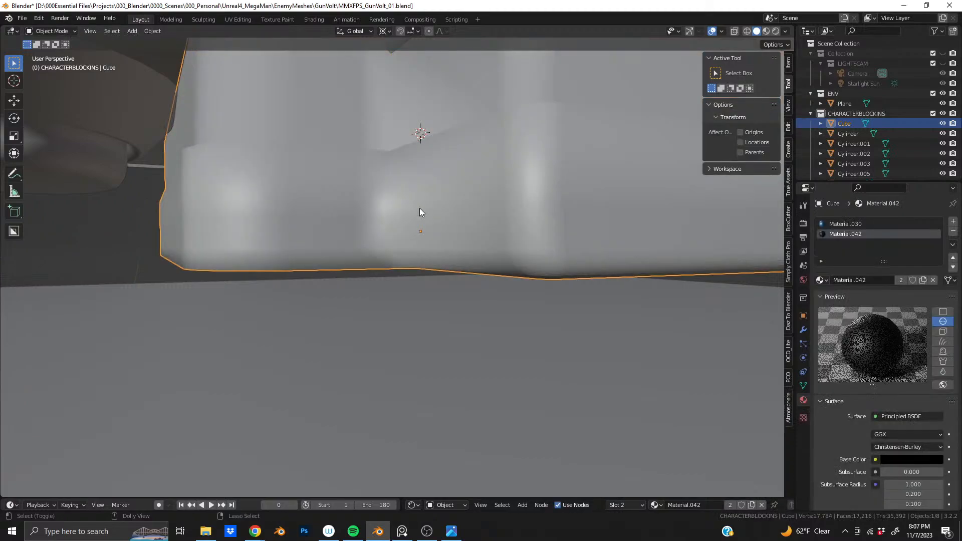
{"action": "key", "text": "ctrl+z"}
{"action": "key", "text": "ctrl+z"}
{"action": "key", "text": "ctrl+z"}
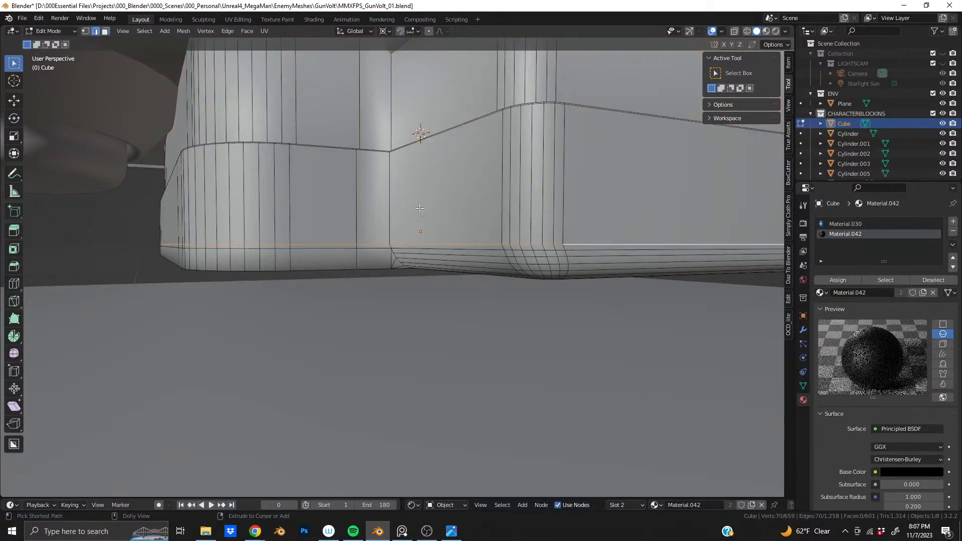
{"action": "key", "text": "ctrl+z"}
{"action": "key", "text": "ctrl+z"}
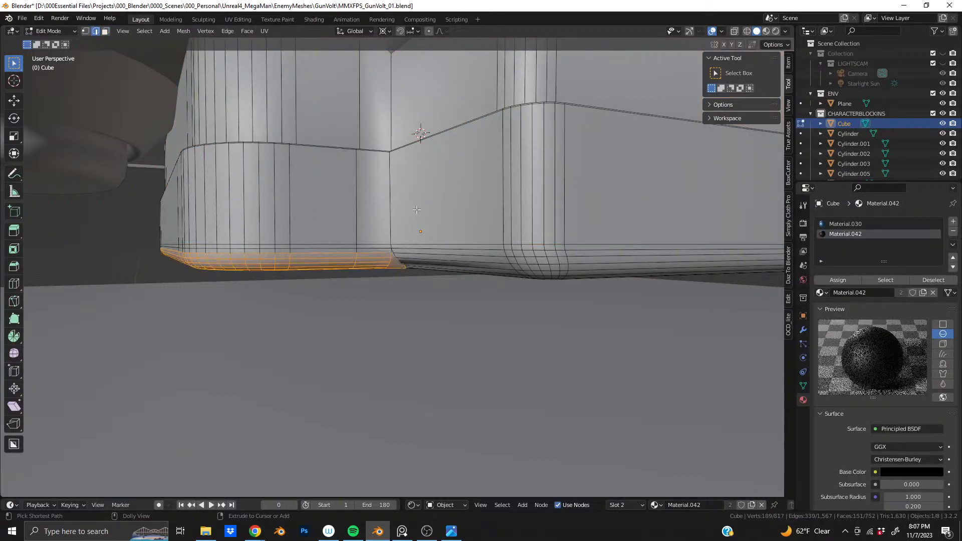
{"action": "key", "text": "ctrl+z"}
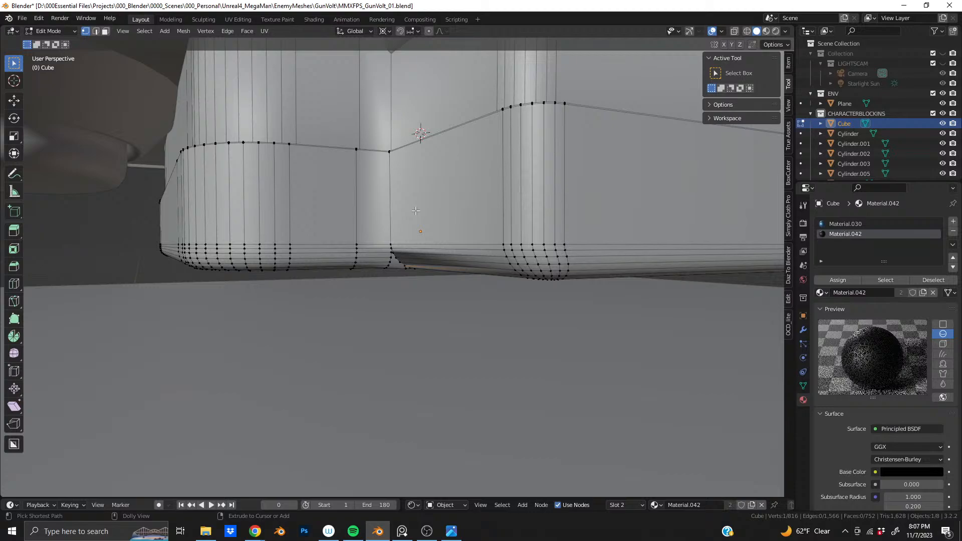
With X-ray display on, connect the uppermost bevel-end vertex at the inner corner to the adjacent seam vertex across the gap
{"action": "middle_click_drag", "start_coordinate": [405, 239], "coordinate": [419, 276], "text": "shift"}
{"action": "scroll", "coordinate": [515, 183], "scroll_direction": "up", "scroll_amount": 4}
{"action": "scroll", "coordinate": [425, 218], "scroll_direction": "up", "scroll_amount": 3}
{"action": "left_click", "coordinate": [471, 244]}
{"action": "middle_click_drag", "start_coordinate": [408, 212], "coordinate": [425, 260]}
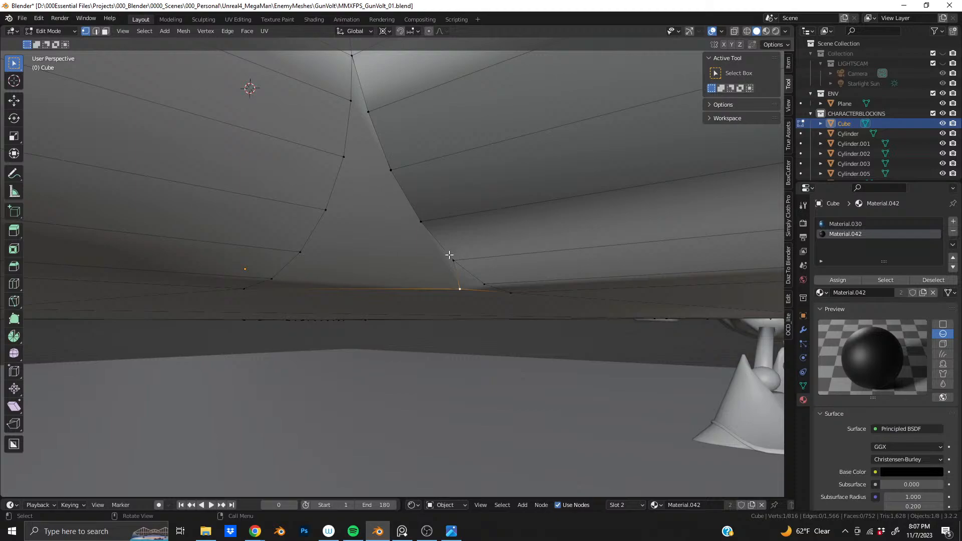
{"action": "left_click", "coordinate": [734, 32]}
{"action": "mouse_move", "coordinate": [369, 297]}
{"action": "middle_mouse_down"}
{"action": "mouse_move", "coordinate": [353, 290]}
{"action": "mouse_move", "coordinate": [358, 284]}
{"action": "middle_mouse_up"}
{"action": "left_click", "coordinate": [377, 206]}
{"action": "key", "text": "j"}
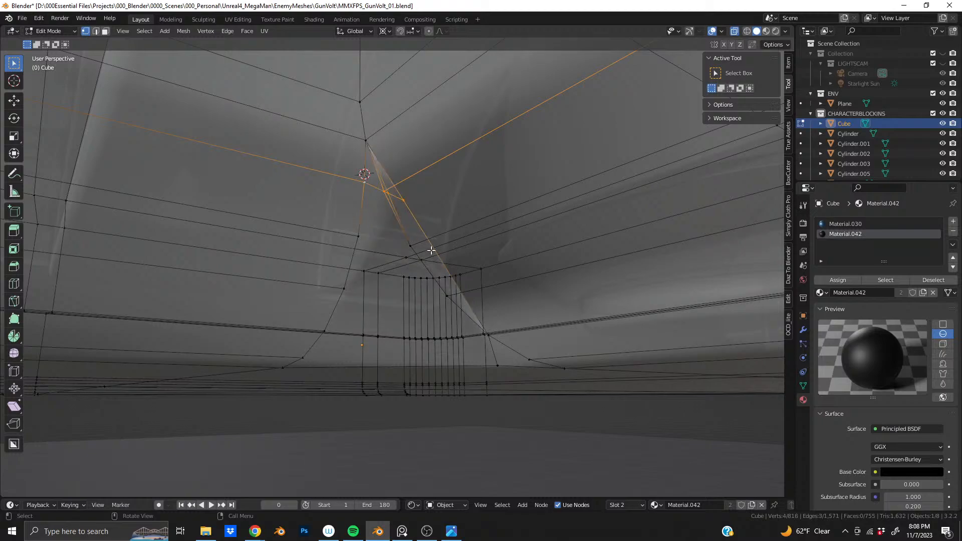
Connect the next two bevel-end vertices down the inner corner to their matching vertices on the front section's curved edge
{"action": "left_click", "coordinate": [413, 249]}
{"action": "left_click", "coordinate": [362, 237], "text": "shift"}
{"action": "key", "text": "j"}
{"action": "left_click", "coordinate": [342, 292]}
{"action": "left_click", "coordinate": [452, 295], "text": "shift"}
{"action": "middle_click_drag", "start_coordinate": [417, 327], "coordinate": [386, 282]}
{"action": "key", "text": "j"}
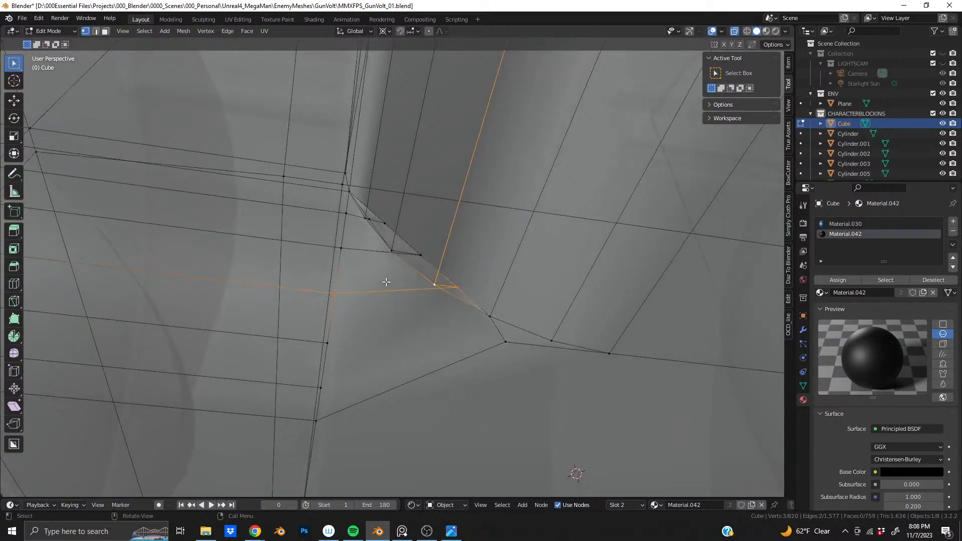
Connect the lower bevel-end vertex at the inner corner to the two nearest vertices on the front section's curved edge
{"action": "left_click", "coordinate": [505, 342]}
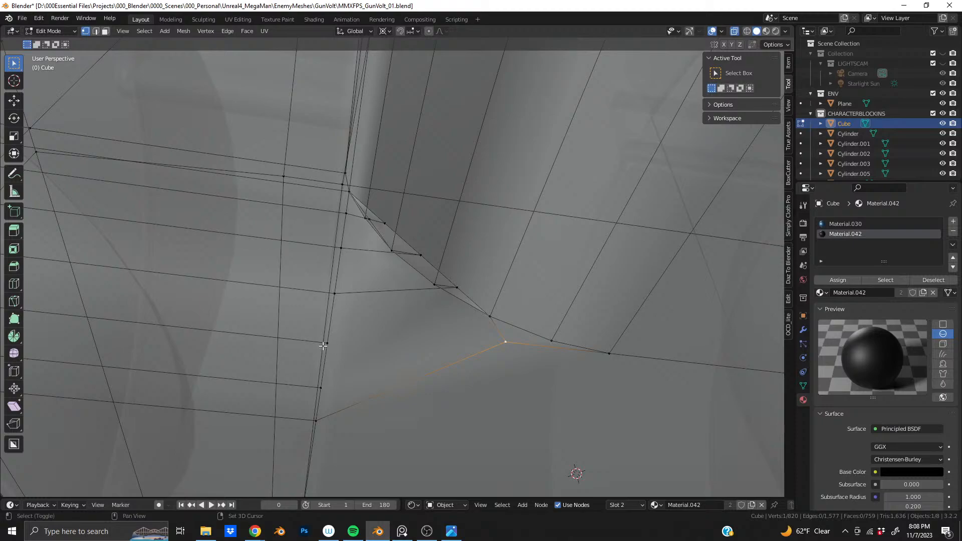
{"action": "left_click", "coordinate": [327, 343], "text": "shift"}
{"action": "left_click", "coordinate": [321, 387]}
{"action": "left_click", "coordinate": [505, 342], "text": "shift"}
{"action": "key", "text": "j"}
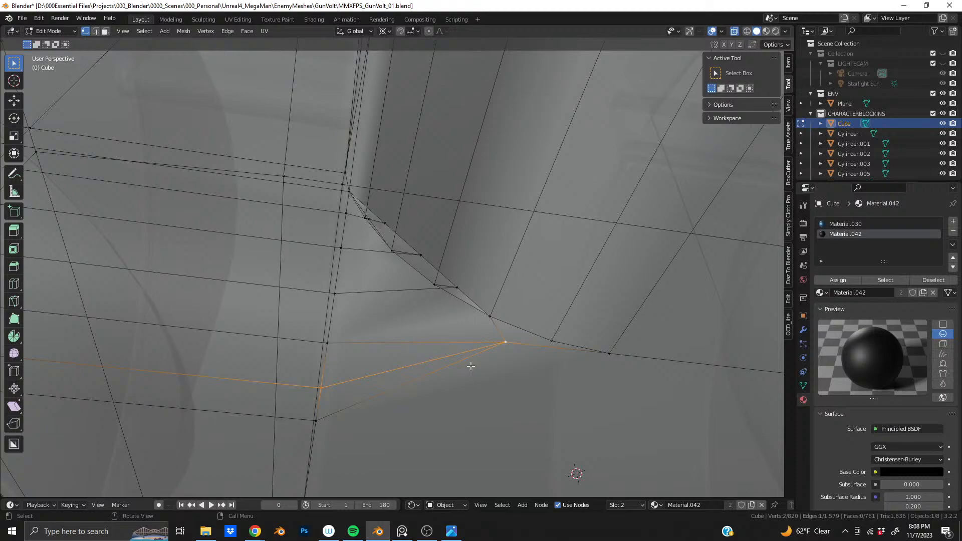
Dissolve the lower bevel-end vertex where the new connecting edges meet
{"action": "left_click", "coordinate": [509, 344]}
{"action": "key", "text": "x"}
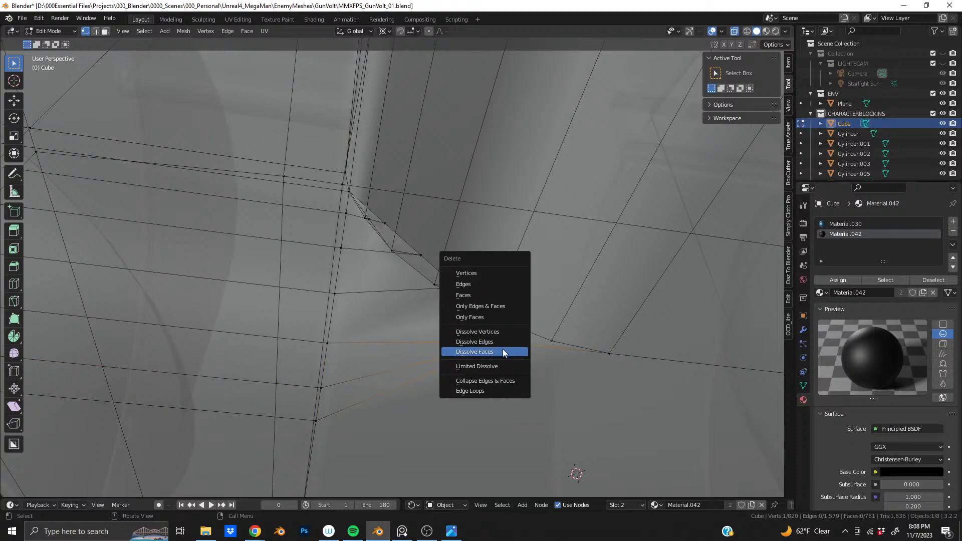
{"action": "left_click", "coordinate": [498, 331]}
Connect the three lowest vertices of the front section's curved edge to their matching bevel-end vertices across the gap
{"action": "middle_click_drag", "start_coordinate": [372, 356], "coordinate": [371, 320]}
{"action": "left_click", "coordinate": [307, 347]}
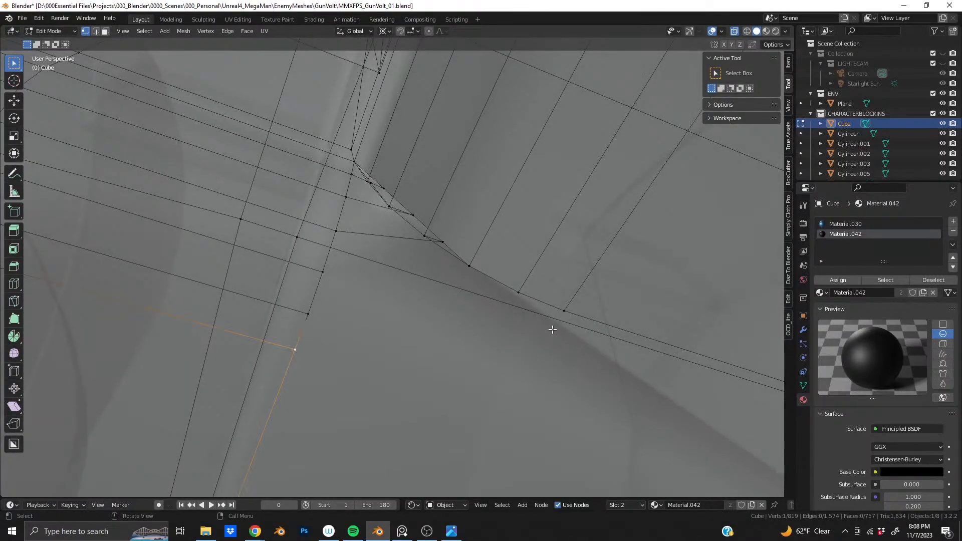
{"action": "left_click", "coordinate": [568, 325], "text": "shift"}
{"action": "key", "text": "j"}
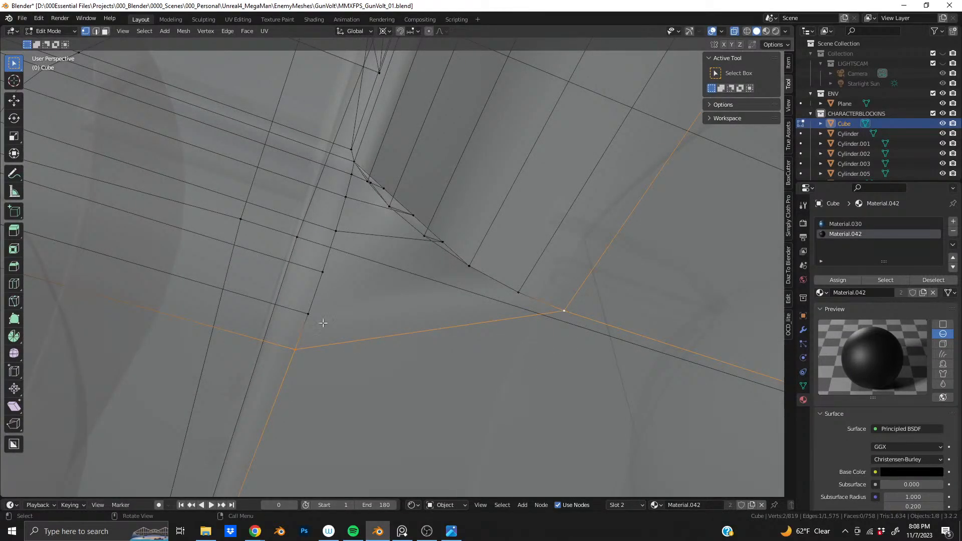
{"action": "left_click", "coordinate": [310, 312]}
{"action": "left_click", "coordinate": [508, 290], "text": "shift"}
{"action": "key", "text": "j"}
{"action": "left_click", "coordinate": [472, 271]}
{"action": "left_click", "coordinate": [316, 273], "text": "shift"}
{"action": "key", "text": "j"}
Dissolve the four surplus vertices along the inner corner so a single clean line of bevel-end vertices remains
{"action": "middle_click_drag", "start_coordinate": [313, 273], "coordinate": [412, 289]}
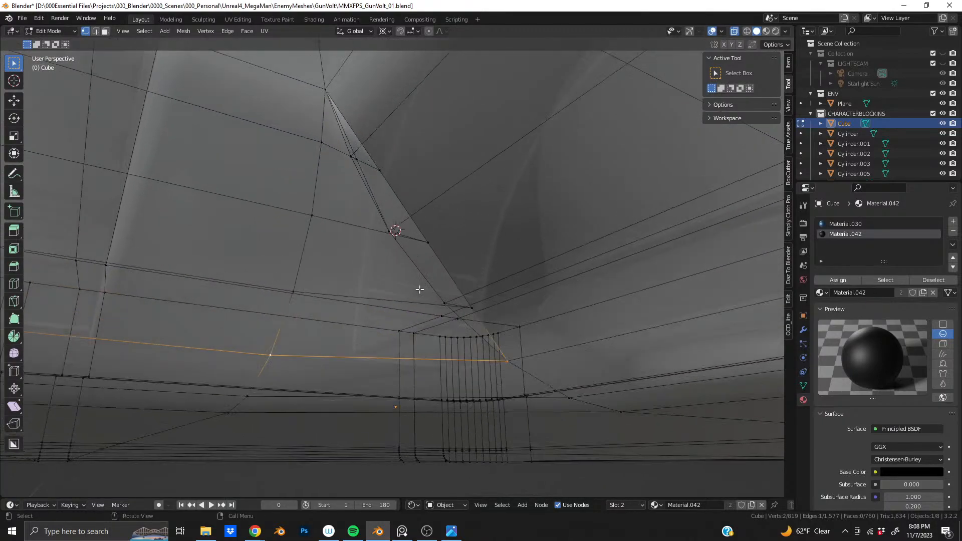
{"action": "left_click", "coordinate": [474, 308]}
{"action": "key", "text": "j"}
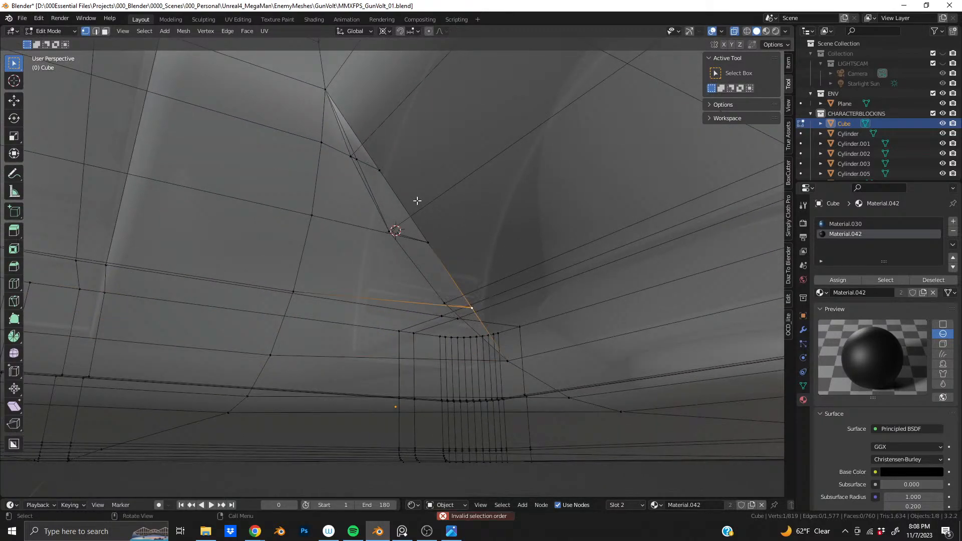
{"action": "left_click", "coordinate": [430, 243], "text": "shift"}
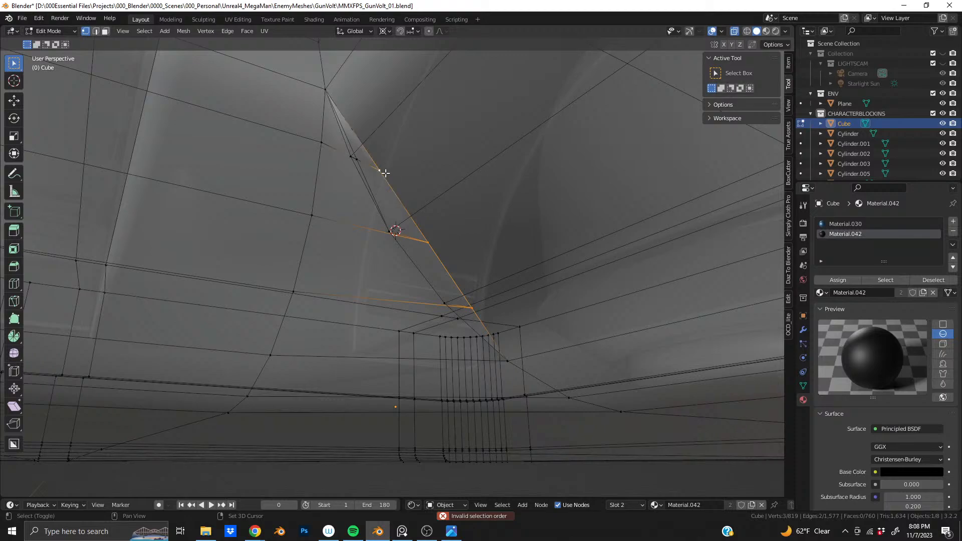
{"action": "key", "text": "x"}
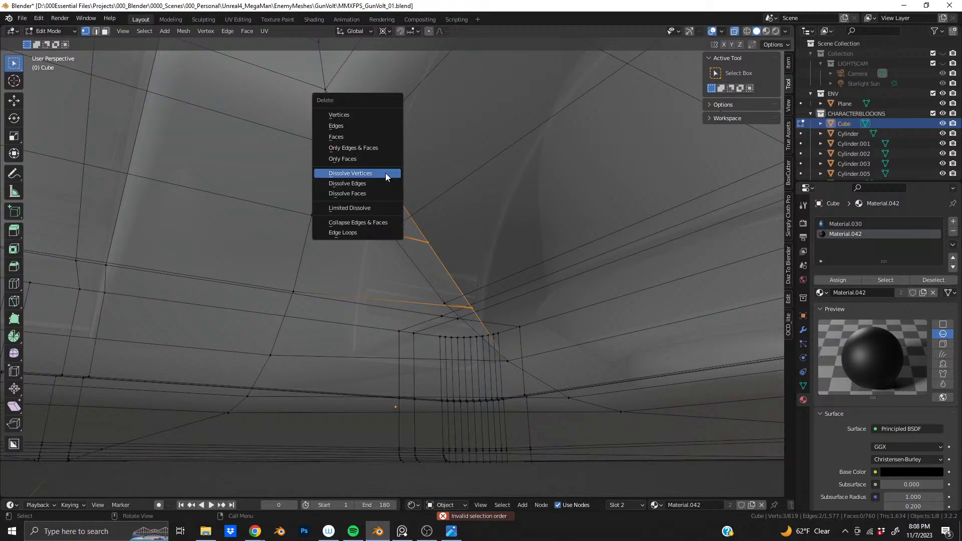
{"action": "left_click", "coordinate": [385, 173]}
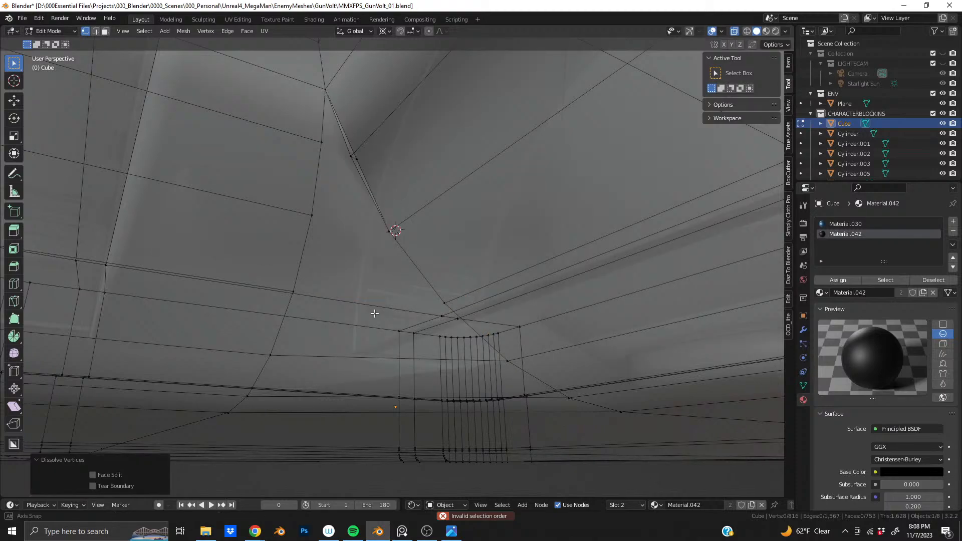
{"action": "scroll", "coordinate": [356, 251], "scroll_direction": "up", "scroll_amount": 5}
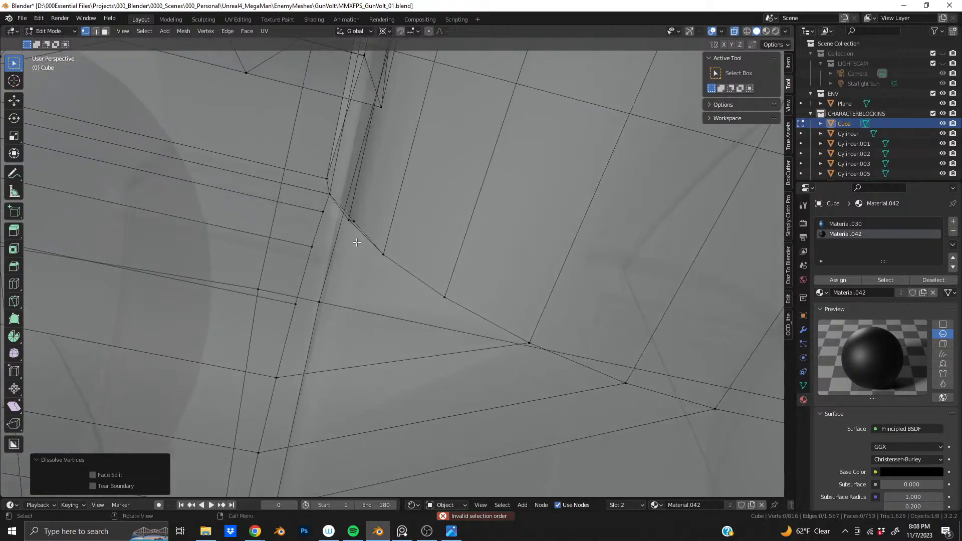
{"action": "left_click", "coordinate": [360, 220]}
{"action": "key", "text": "x"}
{"action": "left_click", "coordinate": [363, 221]}
Connect the three remaining upper vertices of the curved edge to their matching bevel-end vertices across the inner corner
{"action": "middle_click_drag", "start_coordinate": [360, 221], "coordinate": [369, 315]}
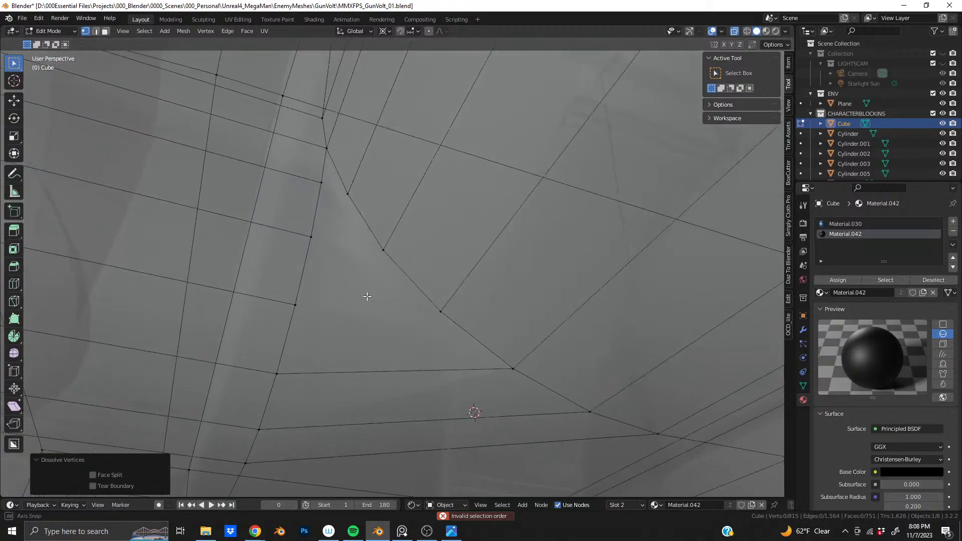
{"action": "left_click", "coordinate": [329, 182]}
{"action": "left_click", "coordinate": [357, 204], "text": "shift"}
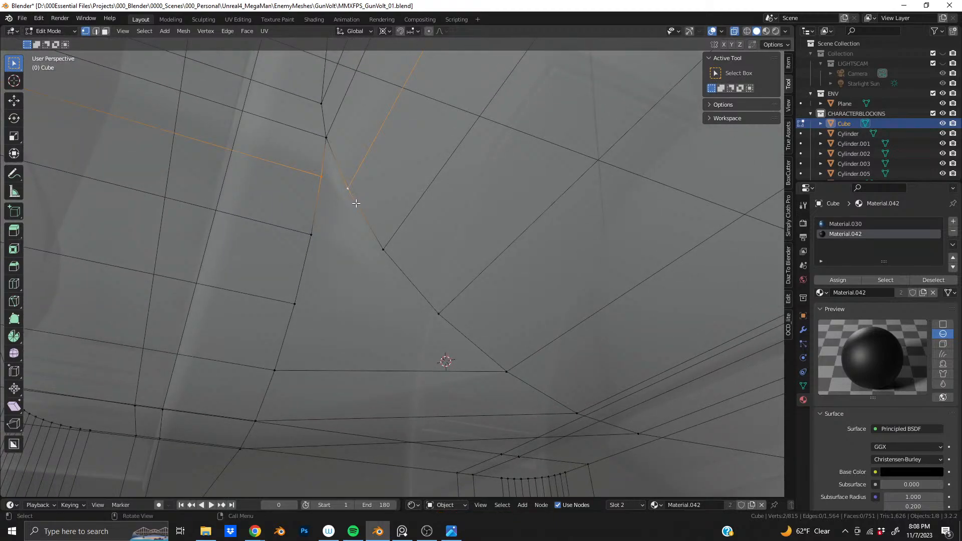
{"action": "left_click", "coordinate": [323, 231]}
{"action": "left_click", "coordinate": [395, 246], "text": "shift"}
{"action": "key", "text": "j"}
{"action": "left_click", "coordinate": [307, 306]}
{"action": "left_click", "coordinate": [430, 311], "text": "shift"}
{"action": "key", "text": "j"}
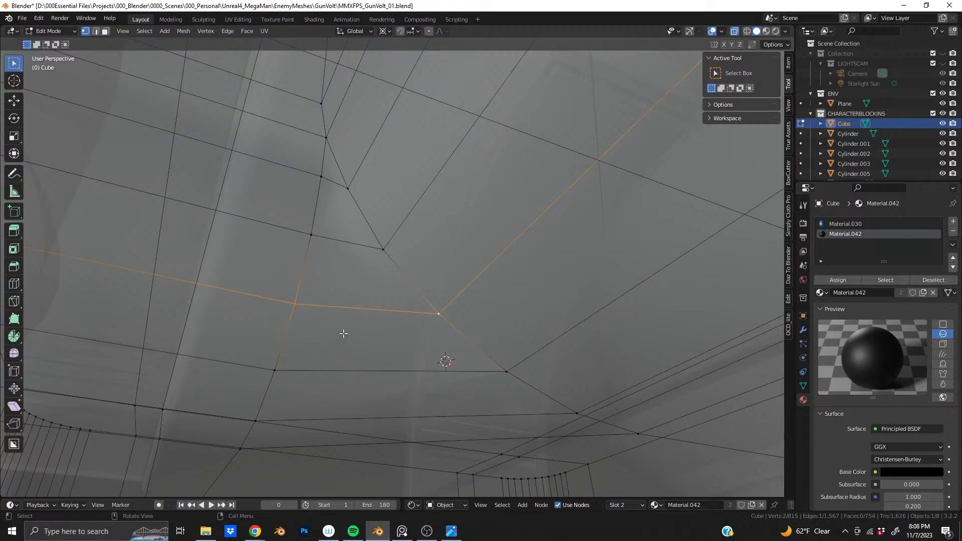
Turn off X-ray display and slide the uppermost separate bevel-end vertex slightly up along the corner edge
{"action": "key", "text": "Tab"}
{"action": "middle_click_drag", "start_coordinate": [344, 333], "coordinate": [407, 288]}
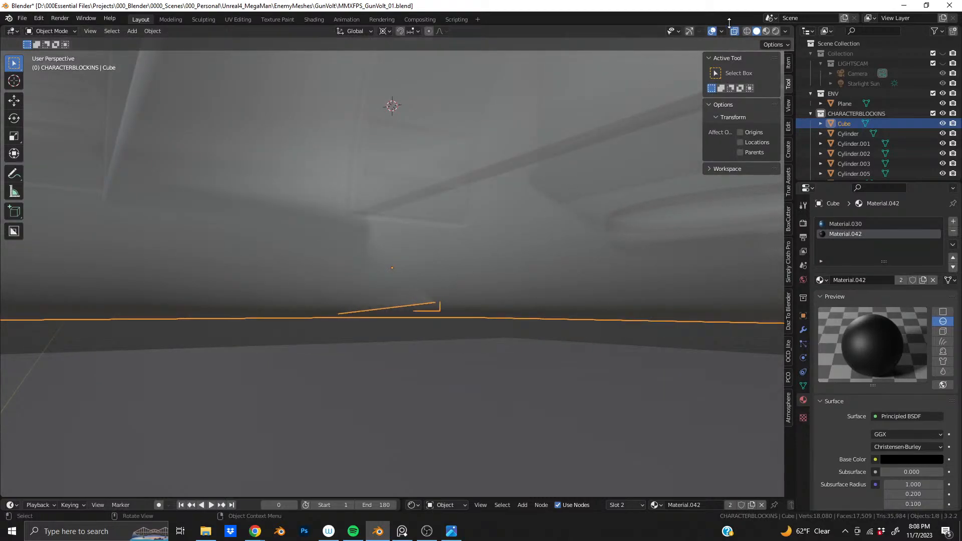
{"action": "key", "text": "Tab"}
{"action": "key", "text": "KP_Decimal"}
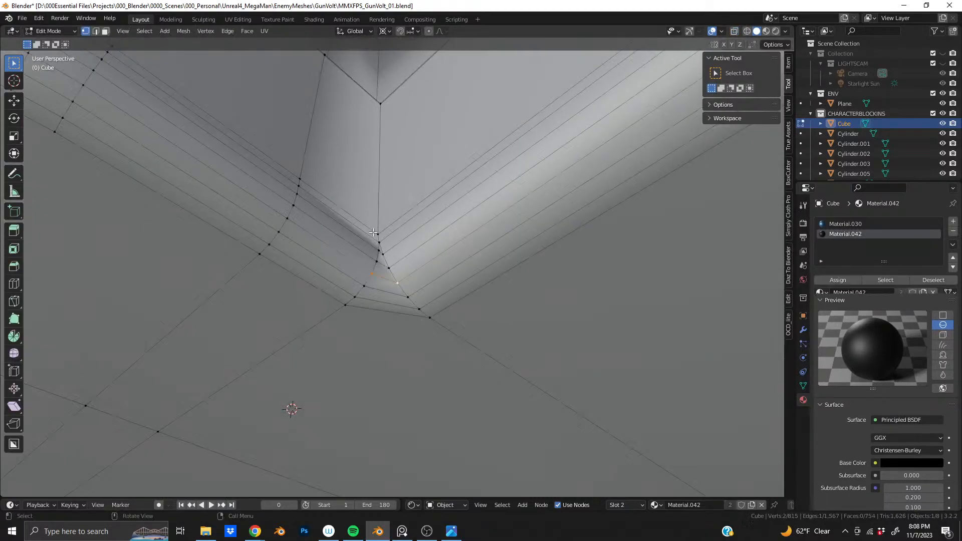
{"action": "scroll", "coordinate": [374, 230], "scroll_direction": "up", "scroll_amount": 6}
{"action": "middle_click_drag", "start_coordinate": [341, 264], "coordinate": [396, 231]}
{"action": "left_click", "coordinate": [406, 156]}
{"action": "key", "text": "shift+v"}
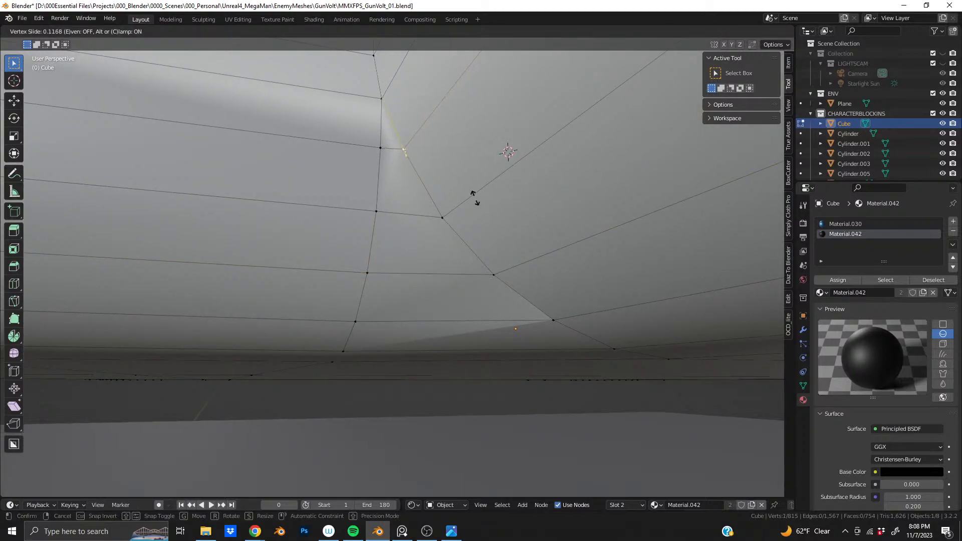
{"action": "left_click", "coordinate": [473, 197]}
Connect the vertex at the head of the inner corner to the curved-edge vertex two rows below, crossing the bevel edge between
{"action": "middle_click_drag", "start_coordinate": [506, 155], "coordinate": [395, 193]}
{"action": "left_click", "coordinate": [384, 158]}
{"action": "middle_click_drag", "start_coordinate": [436, 271], "coordinate": [429, 222]}
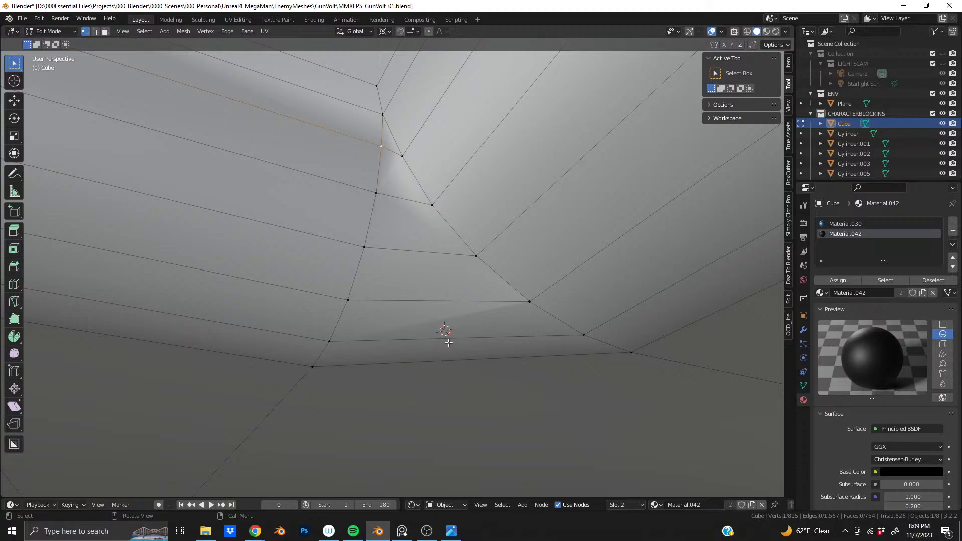
{"action": "middle_click_drag", "start_coordinate": [485, 352], "coordinate": [384, 279]}
{"action": "scroll", "coordinate": [375, 260], "scroll_direction": "up", "scroll_amount": 3}
{"action": "middle_click_drag", "start_coordinate": [350, 207], "coordinate": [389, 261], "text": "shift"}
{"action": "left_click", "coordinate": [389, 274], "text": "shift"}
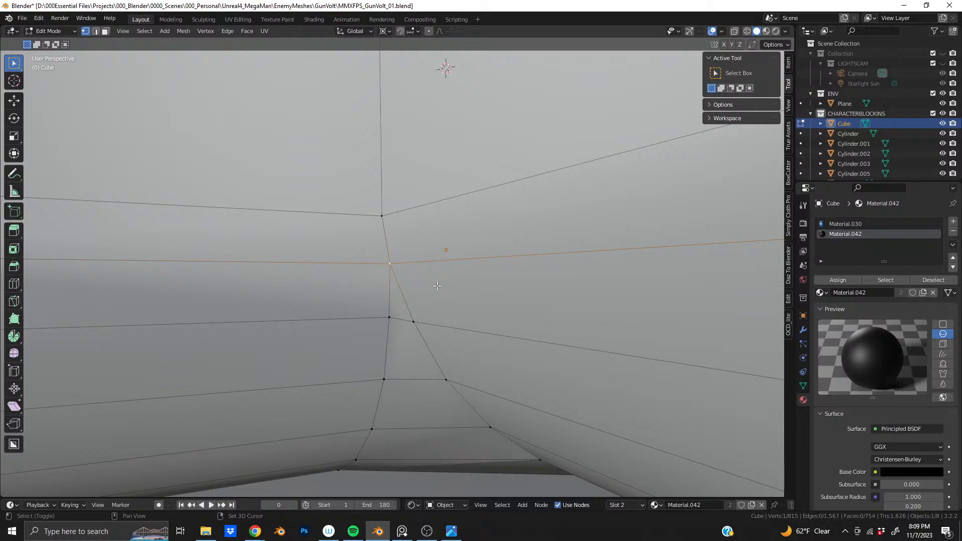
{"action": "left_click", "coordinate": [390, 317], "text": "shift"}
{"action": "key", "text": "j"}
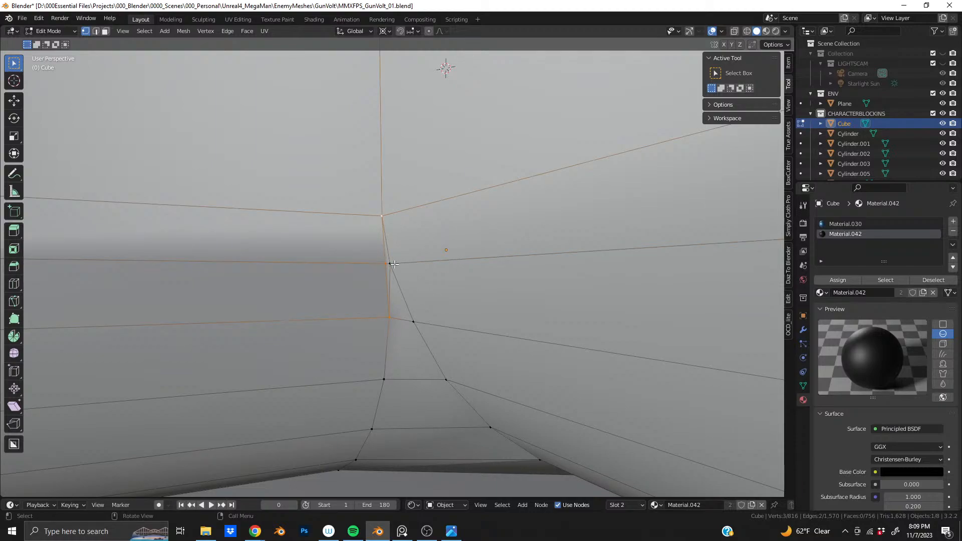
Try to slide the vertex just below the head of the inner corner along its adjoining bevel edge
{"action": "left_click", "coordinate": [401, 264]}
{"action": "key", "text": "shift+v"}
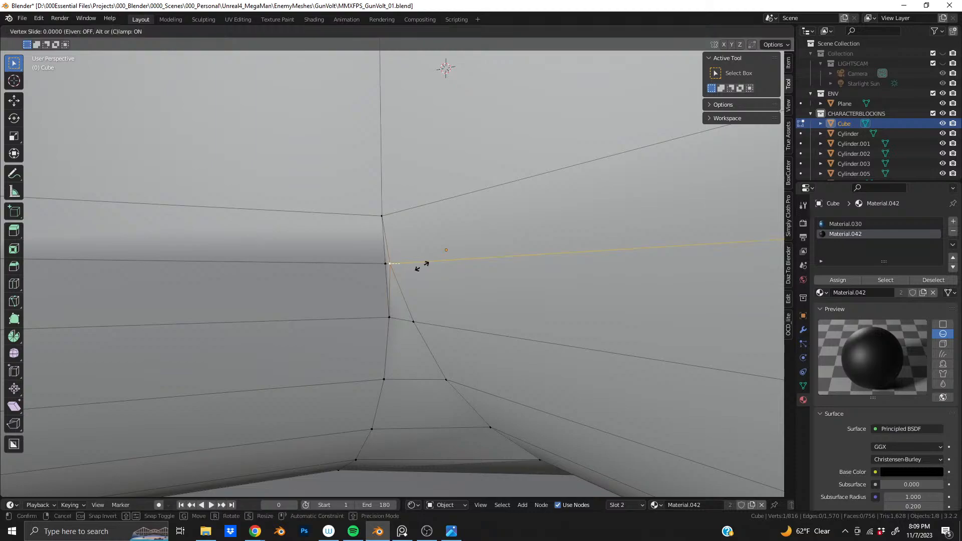
{"action": "left_click", "coordinate": [516, 260]}
{"action": "middle_click_drag", "start_coordinate": [365, 288], "coordinate": [422, 292]}
{"action": "key", "text": "shift+v"}
{"action": "left_click", "coordinate": [485, 284]}
{"action": "key", "text": "shift+v"}
{"action": "left_click", "coordinate": [500, 282]}
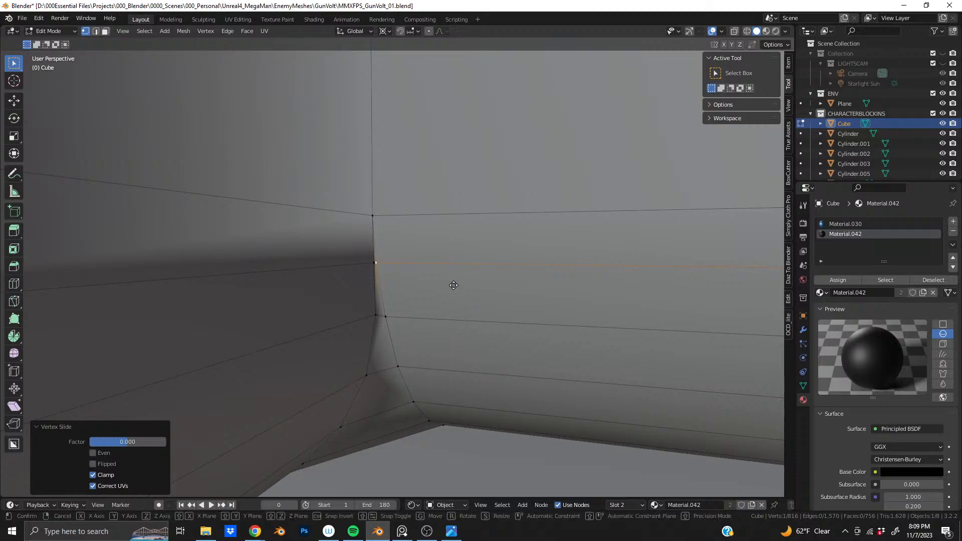
Move the vertex beside the new connection along global Y away from the seam, finishing with a 0.000746 m adjustment
{"action": "key", "text": "g"}
{"action": "key", "text": "y"}
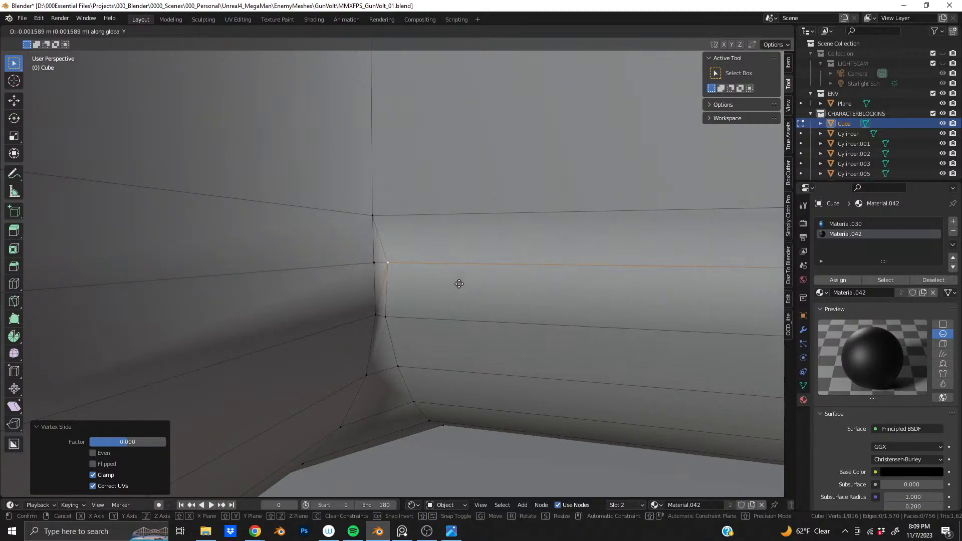
{"action": "left_click", "coordinate": [459, 284]}
{"action": "middle_click_drag", "start_coordinate": [459, 283], "coordinate": [460, 340]}
{"action": "middle_click_drag", "start_coordinate": [375, 247], "coordinate": [377, 275]}
{"action": "left_click", "coordinate": [377, 262]}
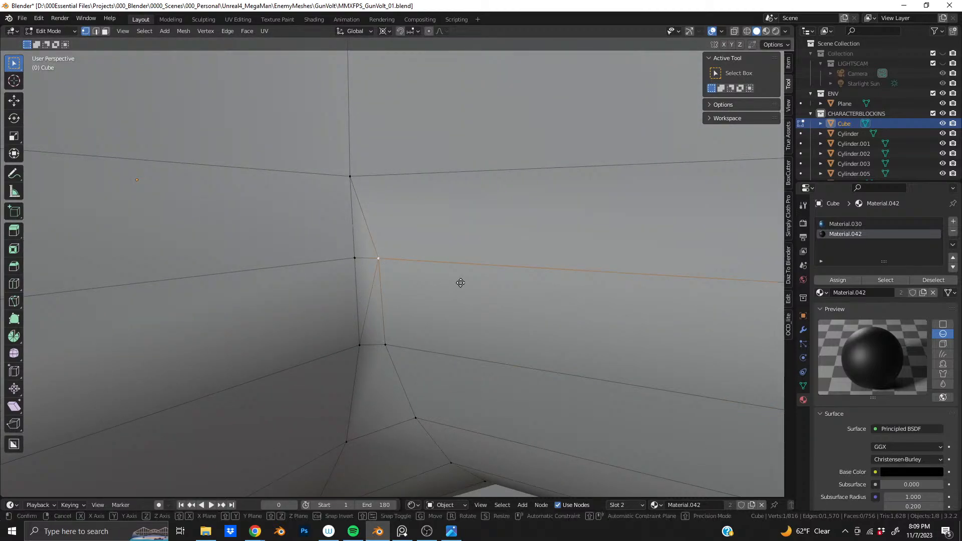
{"action": "key", "text": "g"}
{"action": "key", "text": "y"}
{"action": "left_click", "coordinate": [456, 281]}
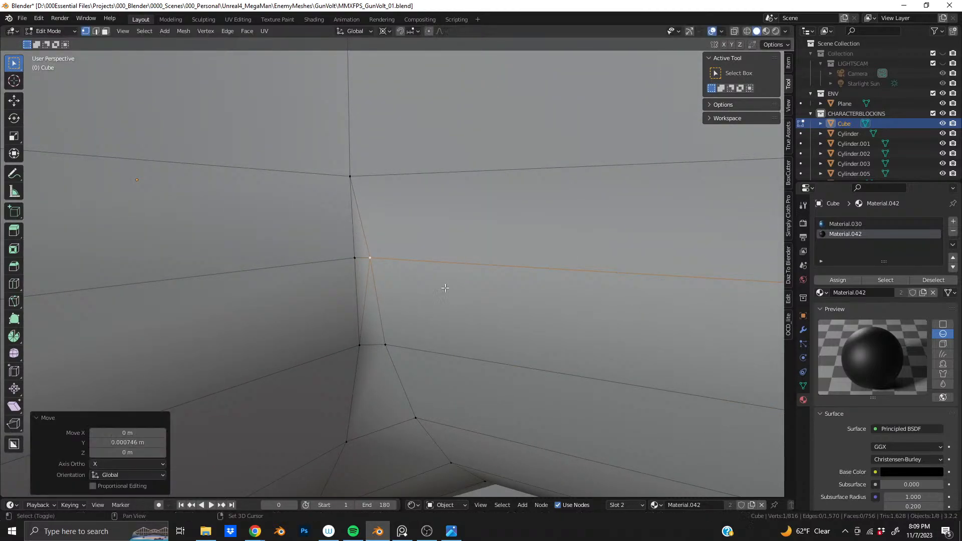
Dissolve the leftover diagonal edge running from the moved vertex down to the curved-edge vertex below it
{"action": "key", "text": "alt+a"}
{"action": "key", "text": "x"}
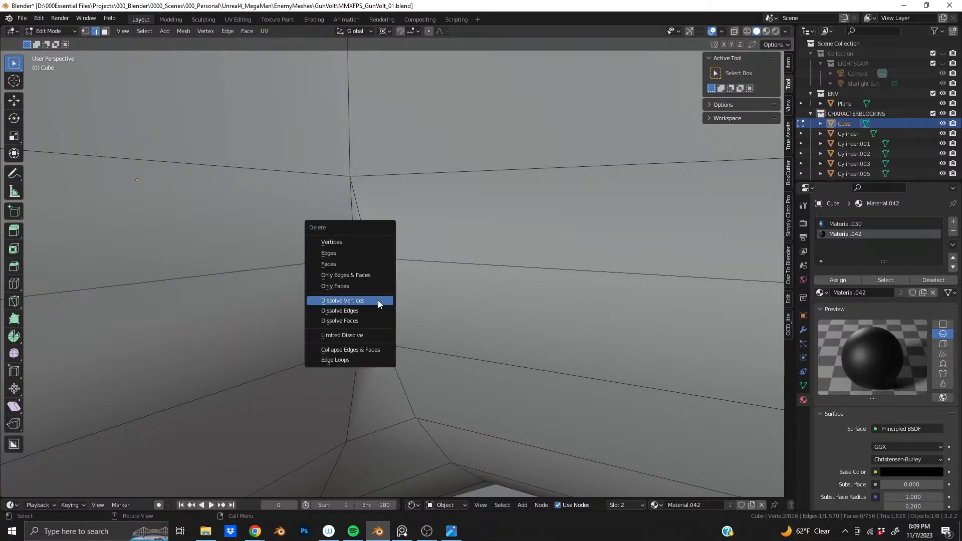
{"action": "left_click", "coordinate": [378, 301]}
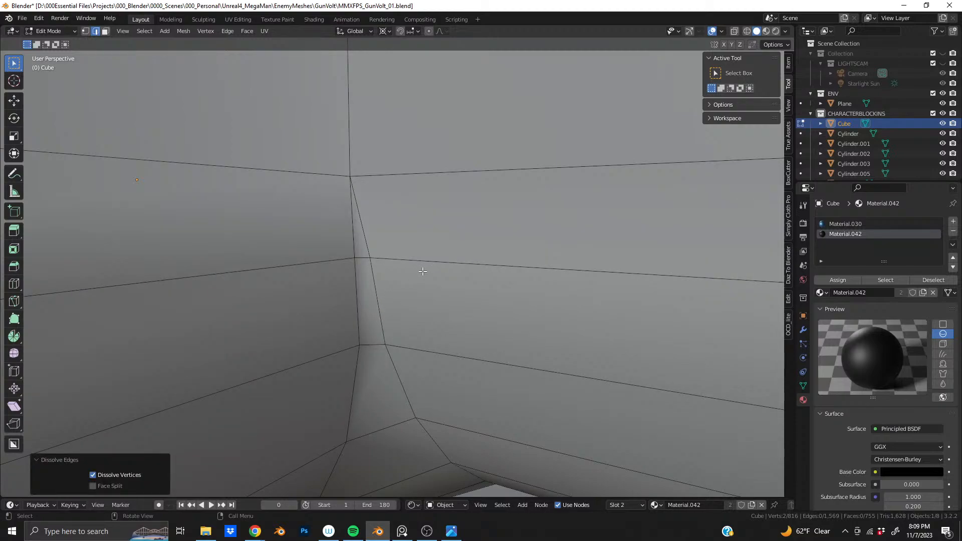
{"action": "middle_click_drag", "start_coordinate": [422, 272], "coordinate": [407, 255]}
{"action": "middle_click_drag", "start_coordinate": [395, 191], "coordinate": [407, 213]}
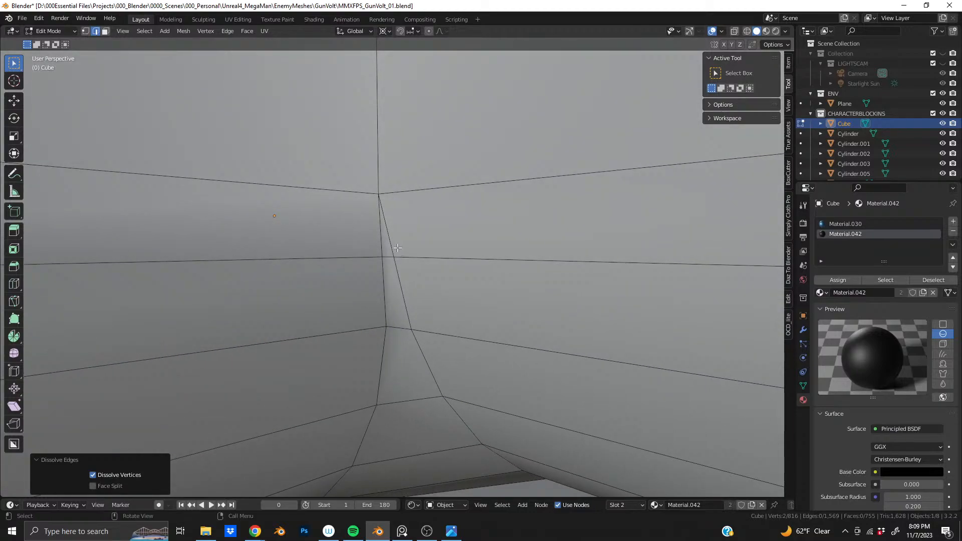
Examine the rebuilt inner corner's edge flow and shading from several angles, in both Edit and Object Mode
{"action": "key", "text": "1"}
{"action": "left_click", "coordinate": [397, 247], "text": "alt"}
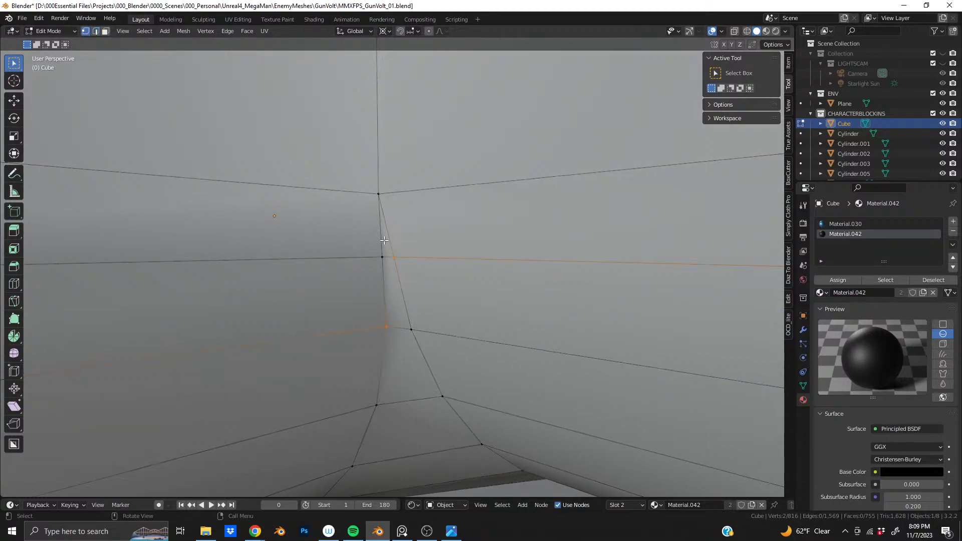
{"action": "scroll", "coordinate": [384, 240], "scroll_direction": "down", "scroll_amount": 11}
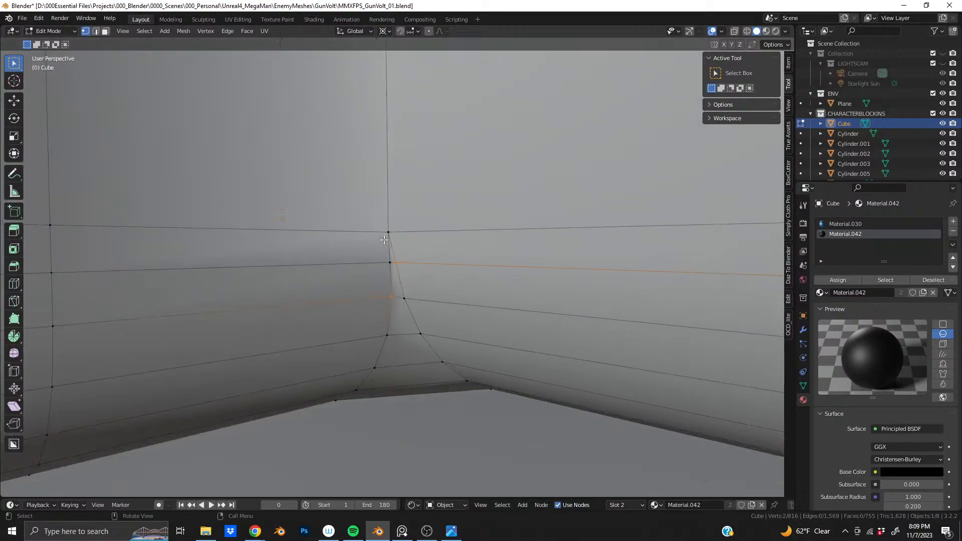
{"action": "middle_click_drag", "start_coordinate": [384, 227], "coordinate": [373, 292]}
{"action": "scroll", "coordinate": [380, 320], "scroll_direction": "up", "scroll_amount": 3}
{"action": "middle_click_drag", "start_coordinate": [387, 337], "coordinate": [398, 218], "text": "shift"}
{"action": "scroll", "coordinate": [401, 202], "scroll_direction": "up", "scroll_amount": 5}
{"action": "scroll", "coordinate": [372, 244], "scroll_direction": "up", "scroll_amount": 4}
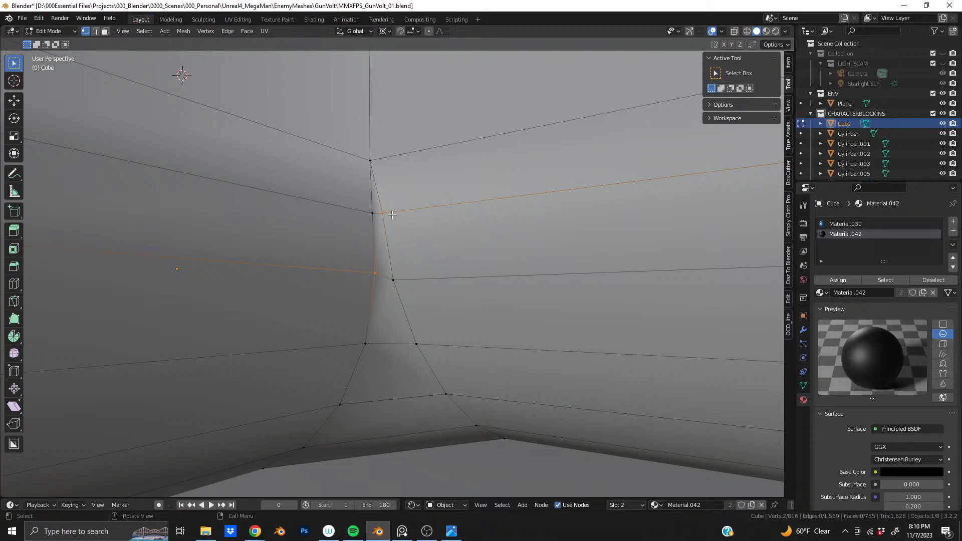
{"action": "scroll", "coordinate": [395, 273], "scroll_direction": "up", "scroll_amount": 4}
{"action": "middle_click_drag", "start_coordinate": [396, 275], "coordinate": [392, 312]}
{"action": "left_click", "coordinate": [396, 323]}
{"action": "middle_click_drag", "start_coordinate": [355, 376], "coordinate": [326, 318]}
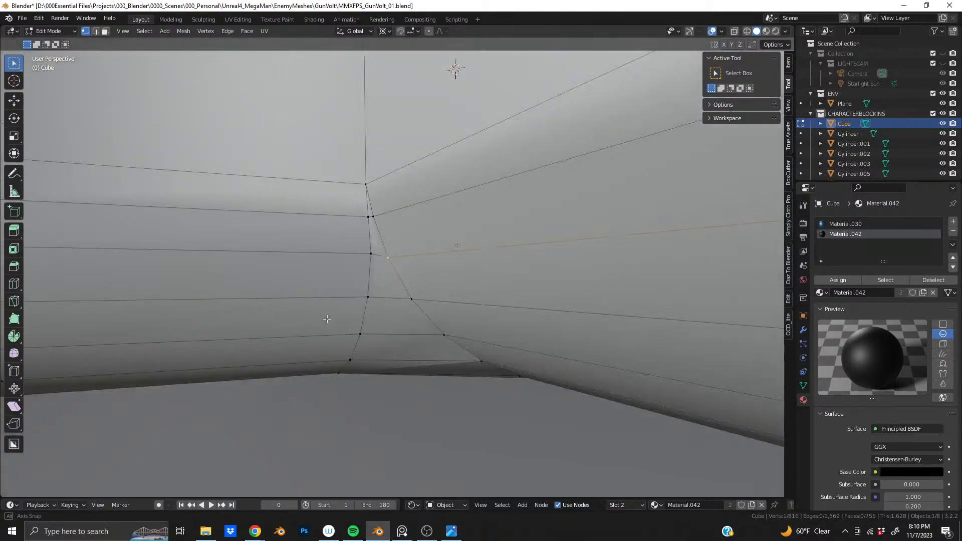
{"action": "key", "text": "Tab"}
{"action": "scroll", "coordinate": [341, 260], "scroll_direction": "down", "scroll_amount": 4}
{"action": "middle_click_drag", "start_coordinate": [342, 259], "coordinate": [374, 171]}
{"action": "key", "text": "Tab"}
{"action": "scroll", "coordinate": [387, 250], "scroll_direction": "up", "scroll_amount": 2}
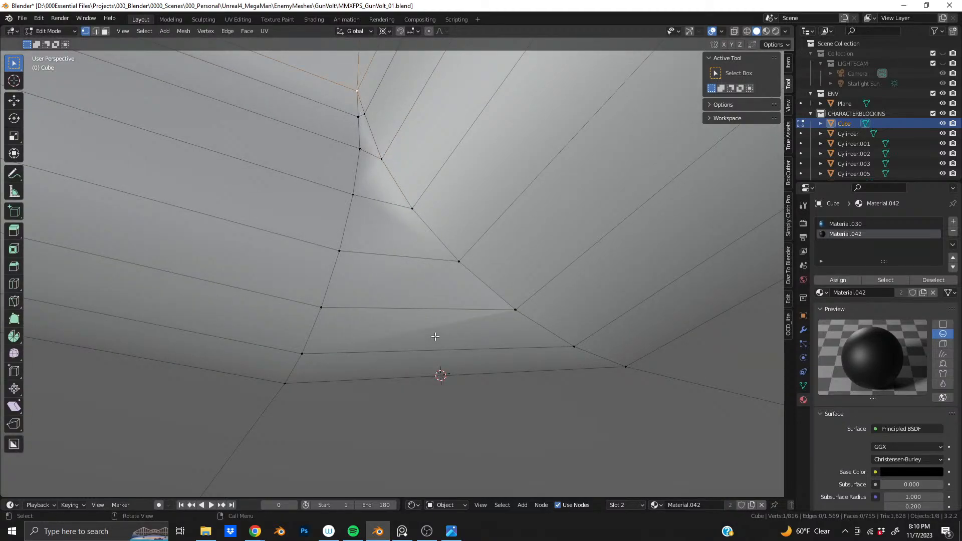
Add one loop cut across the block's flat face beside the inner corner and slide it to a factor of 0.831
{"action": "middle_click_drag", "start_coordinate": [440, 378], "coordinate": [380, 298]}
{"action": "key", "text": "ctrl+r"}
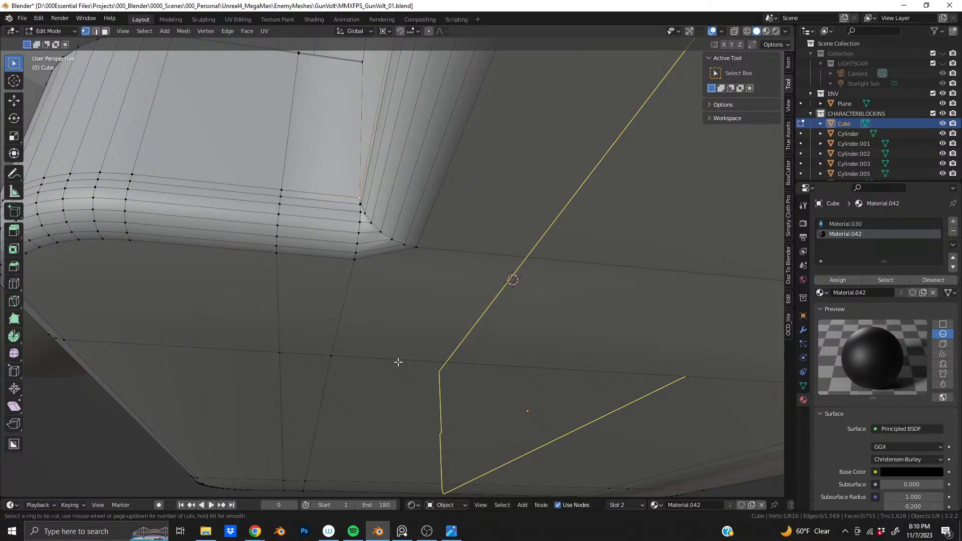
{"action": "left_click", "coordinate": [398, 361]}
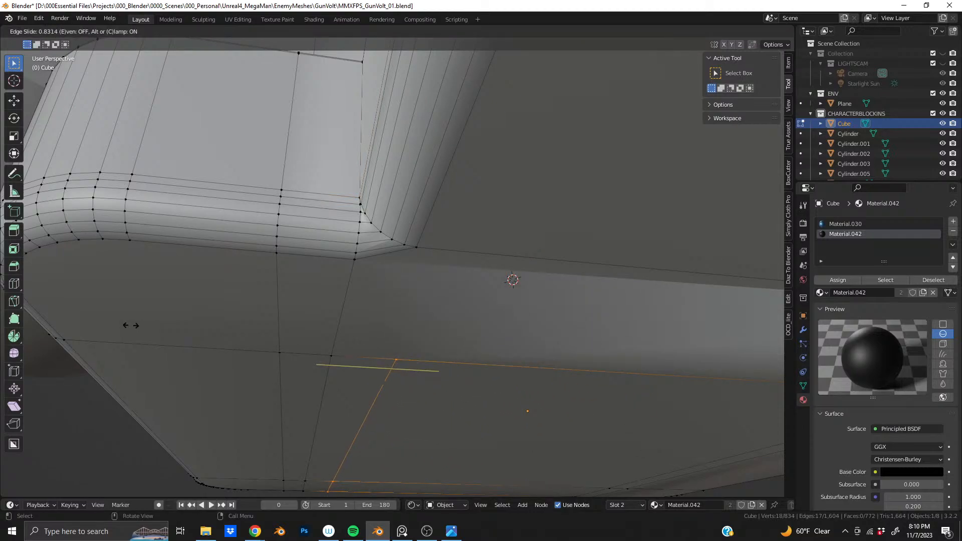
{"action": "left_click", "coordinate": [131, 326]}
Try to connect the new loop's vertex to the vertex at the head of the inner corner, and undo the connection
{"action": "middle_click_drag", "start_coordinate": [295, 299], "coordinate": [411, 377]}
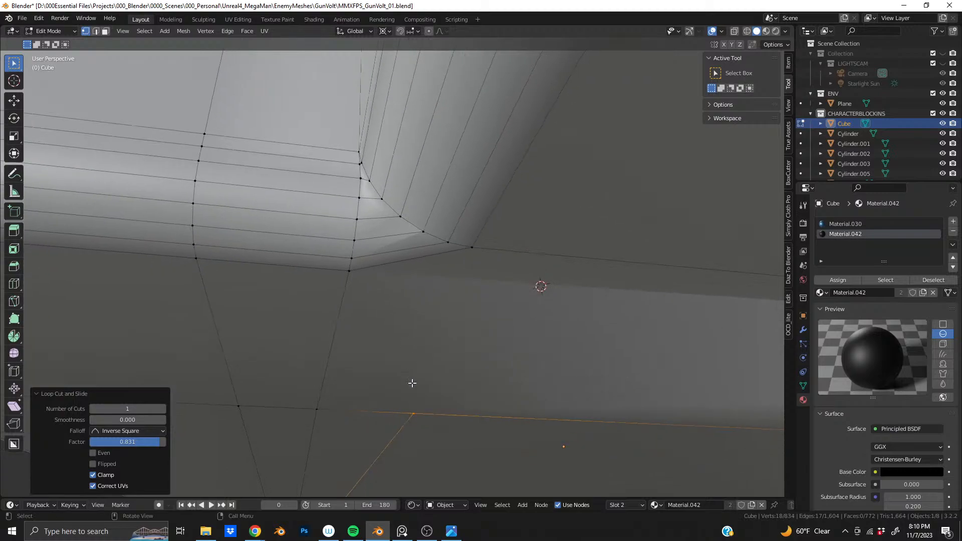
{"action": "left_click", "coordinate": [413, 403]}
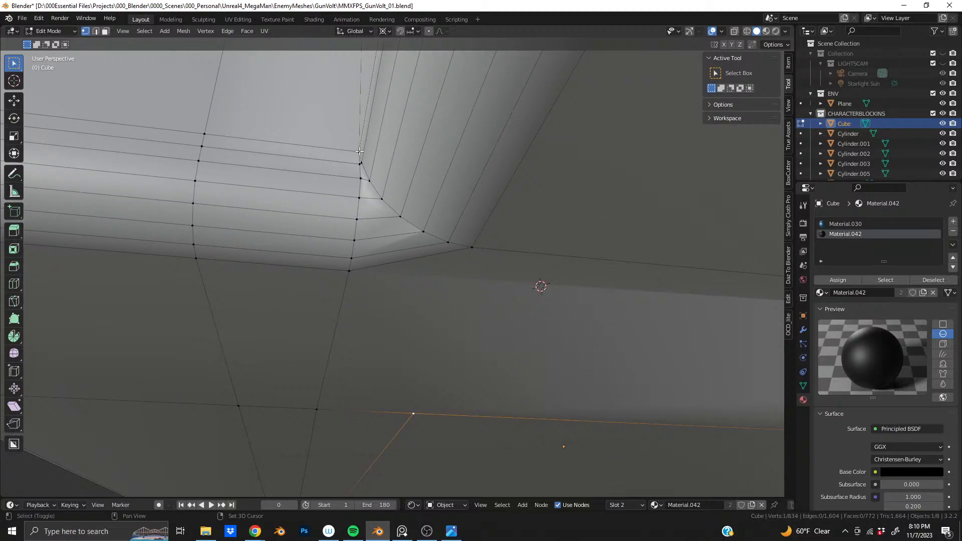
{"action": "key", "text": "j"}
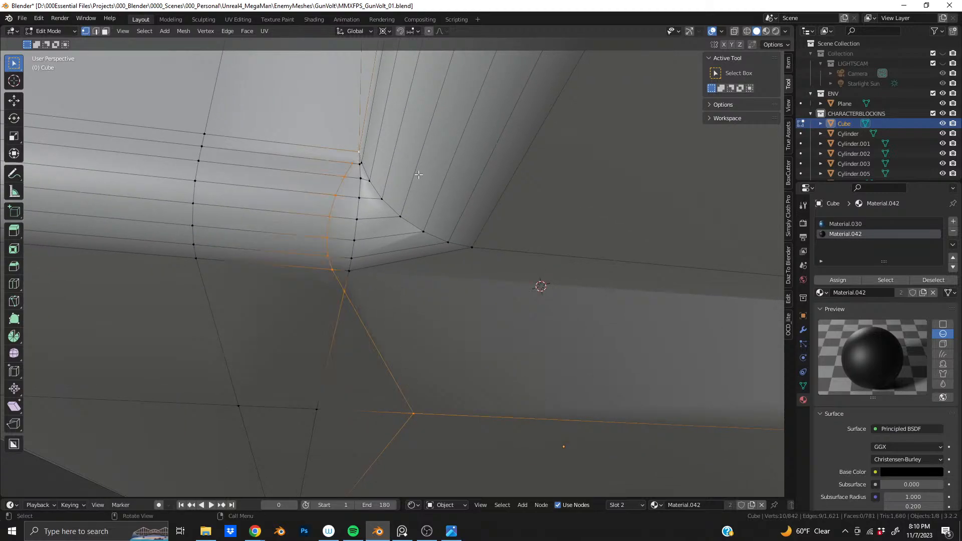
{"action": "key", "text": "ctrl+z"}
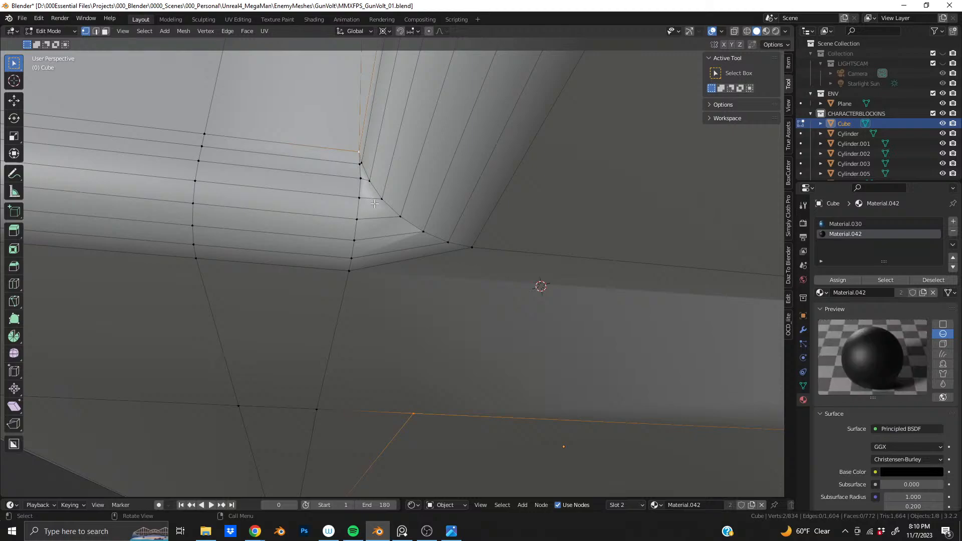
Try to connect the two selected vertices at the bevelled inner corner with a vertex path
{"action": "middle_click_drag", "start_coordinate": [389, 291], "coordinate": [404, 250]}
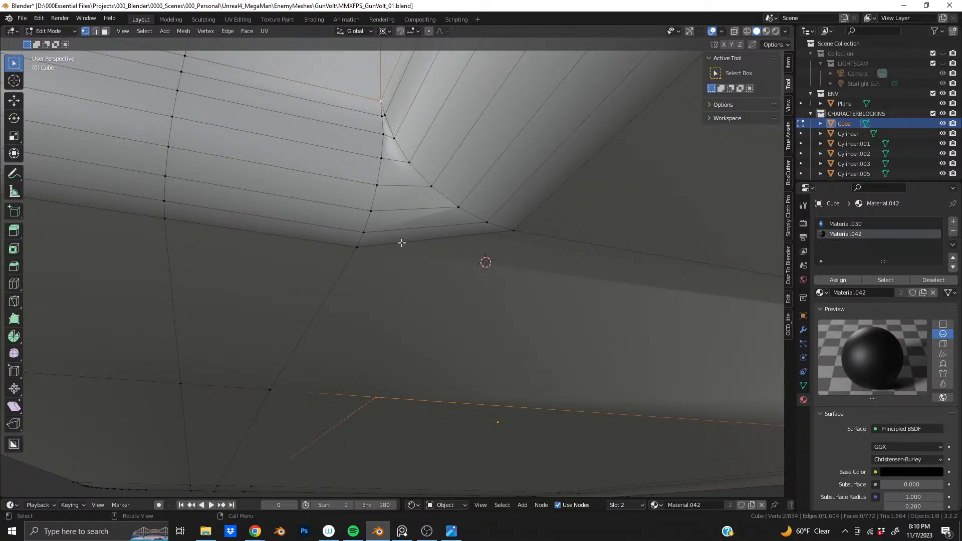
{"action": "key", "text": "j"}
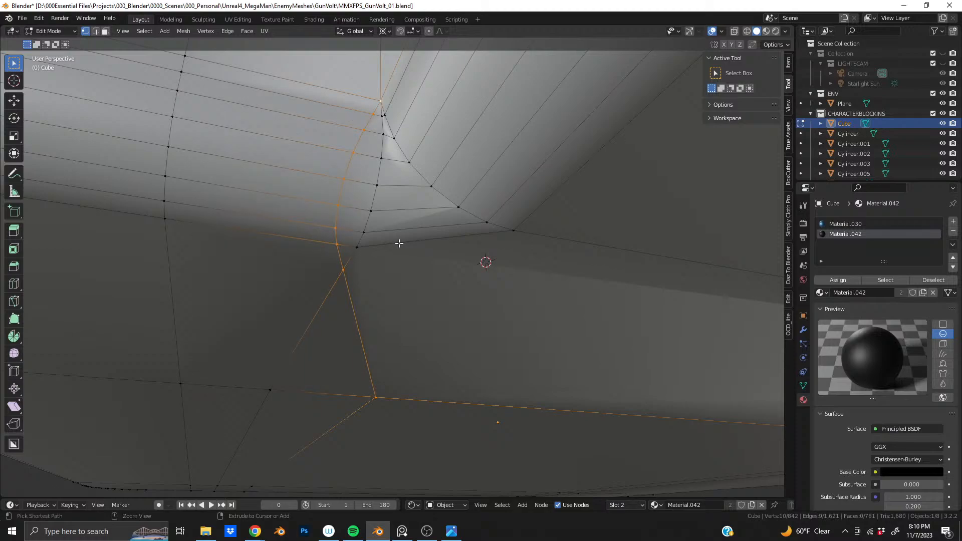
{"action": "key", "text": "ctrl+z"}
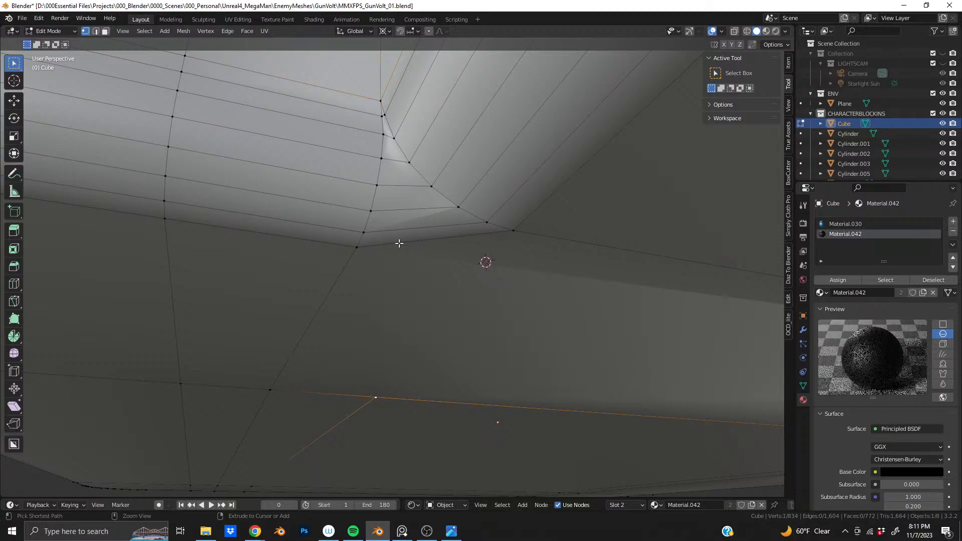
{"action": "key", "text": "ctrl+shift+z"}
{"action": "key", "text": "ctrl+z"}
Knife-cut an edge from the lower bottom-face vertex through the middle of the bevelled corner rows to the inner corner vertex
{"action": "middle_click_drag", "start_coordinate": [370, 391], "coordinate": [365, 362]}
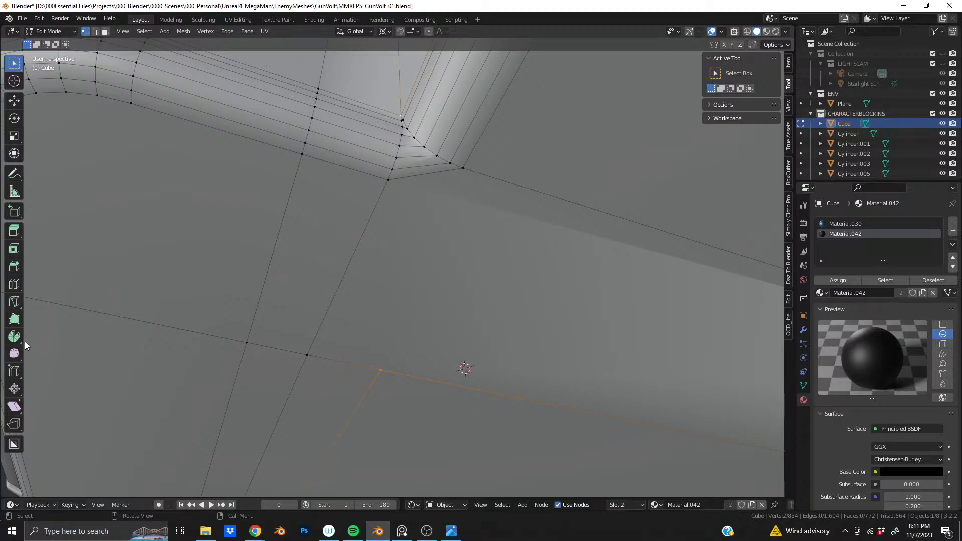
{"action": "left_click", "coordinate": [16, 300]}
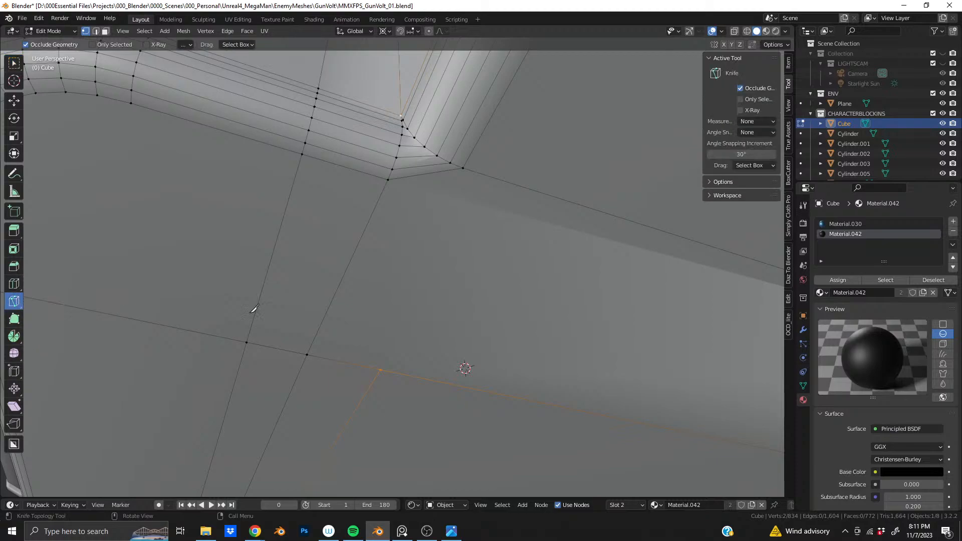
{"action": "left_click", "coordinate": [381, 368]}
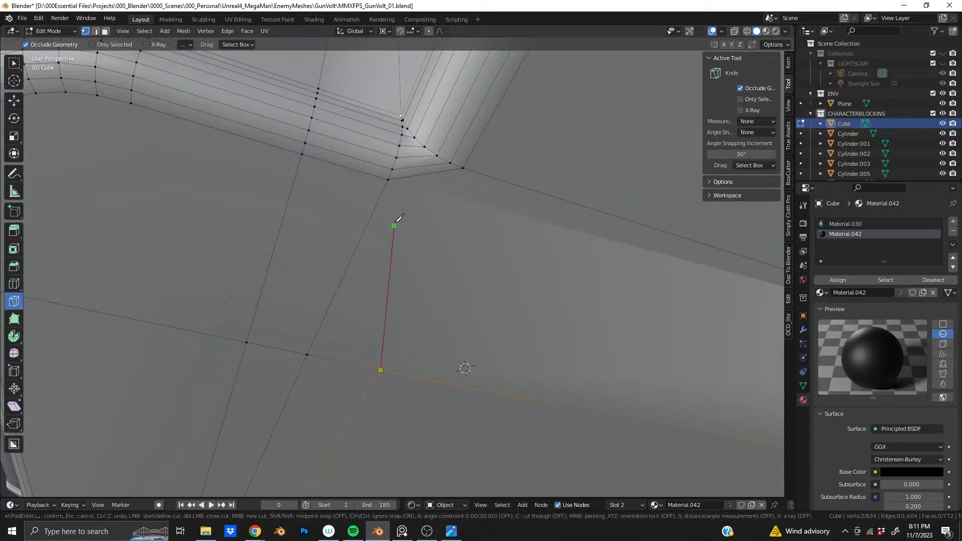
{"action": "left_click", "coordinate": [419, 175]}
{"action": "scroll", "coordinate": [421, 201], "scroll_direction": "up", "scroll_amount": 3}
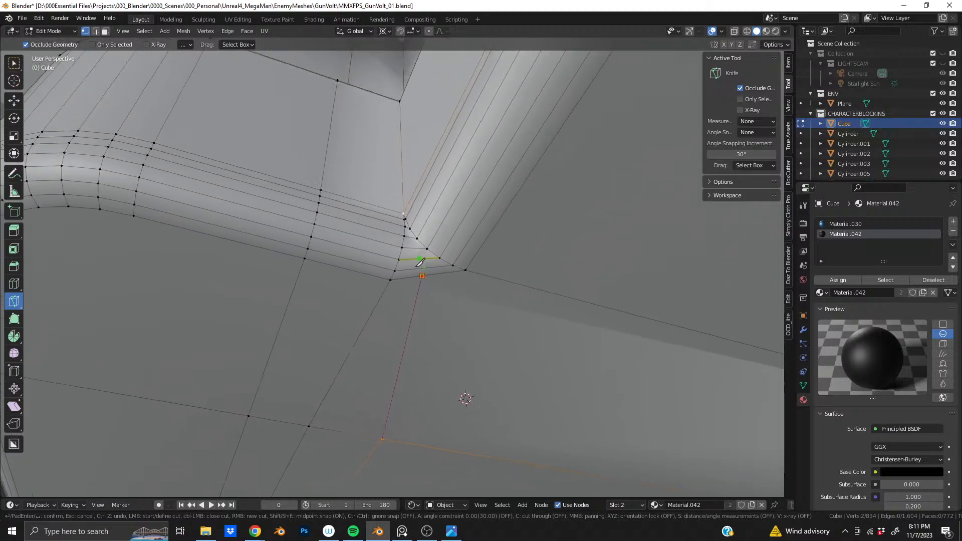
{"action": "scroll", "coordinate": [420, 251], "scroll_direction": "up", "scroll_amount": 4}
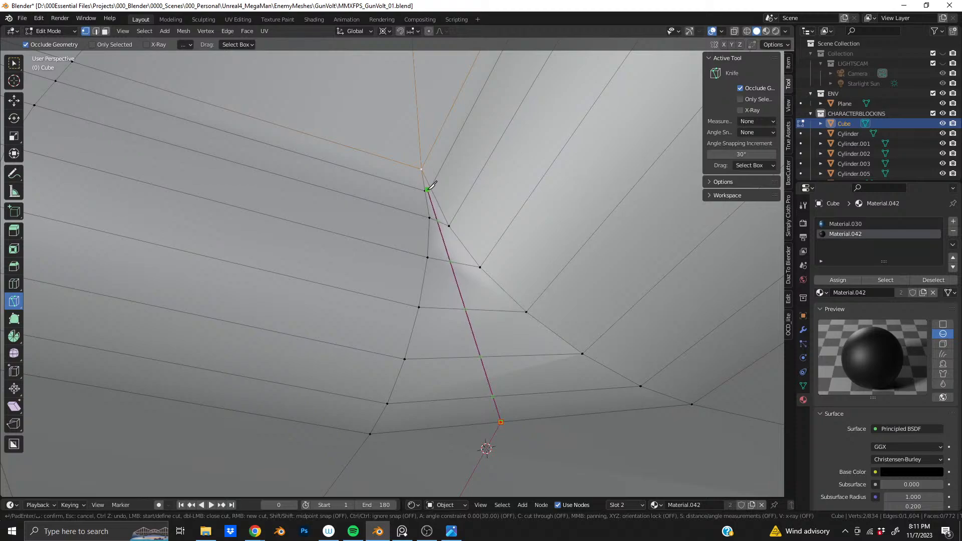
{"action": "left_click", "coordinate": [422, 169]}
{"action": "key", "text": "Return"}
Leave the Knife tool and nudge a single vertex of the new corner cut slightly within the horizontal XY plane
{"action": "middle_click_drag", "start_coordinate": [471, 340], "coordinate": [451, 302], "text": "shift"}
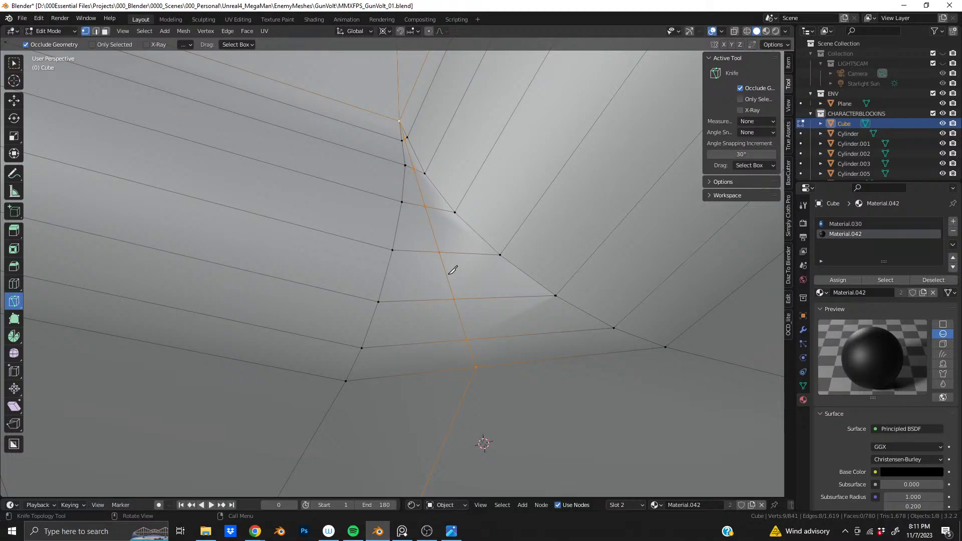
{"action": "mouse_move", "coordinate": [452, 271]}
{"action": "middle_mouse_down"}
{"action": "mouse_move", "coordinate": [448, 296]}
{"action": "mouse_move", "coordinate": [425, 276]}
{"action": "mouse_move", "coordinate": [402, 350]}
{"action": "mouse_move", "coordinate": [431, 365]}
{"action": "mouse_move", "coordinate": [440, 307]}
{"action": "mouse_move", "coordinate": [401, 308]}
{"action": "mouse_move", "coordinate": [369, 292]}
{"action": "mouse_move", "coordinate": [300, 322]}
{"action": "mouse_move", "coordinate": [354, 381]}
{"action": "mouse_move", "coordinate": [350, 471]}
{"action": "mouse_move", "coordinate": [332, 270]}
{"action": "mouse_move", "coordinate": [444, 287]}
{"action": "middle_mouse_up"}
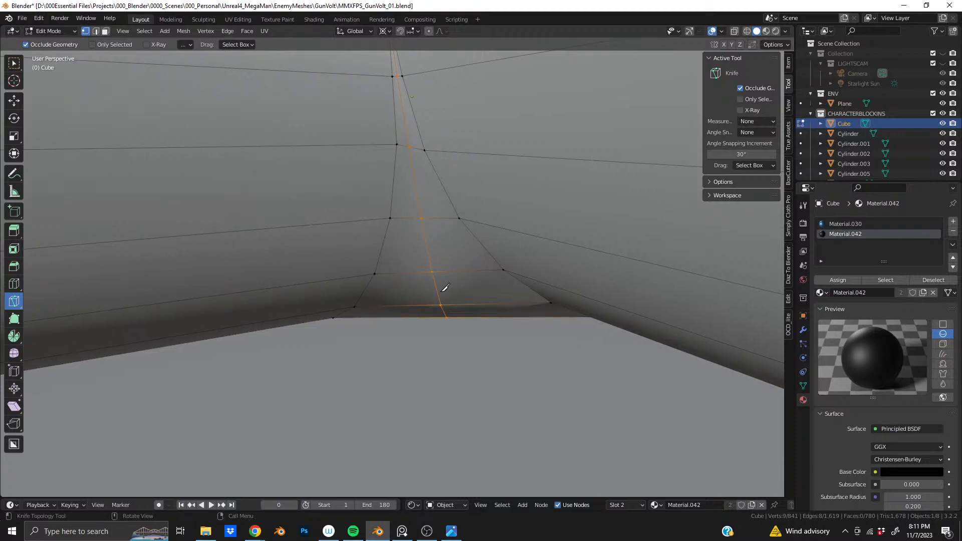
{"action": "left_click", "coordinate": [14, 64]}
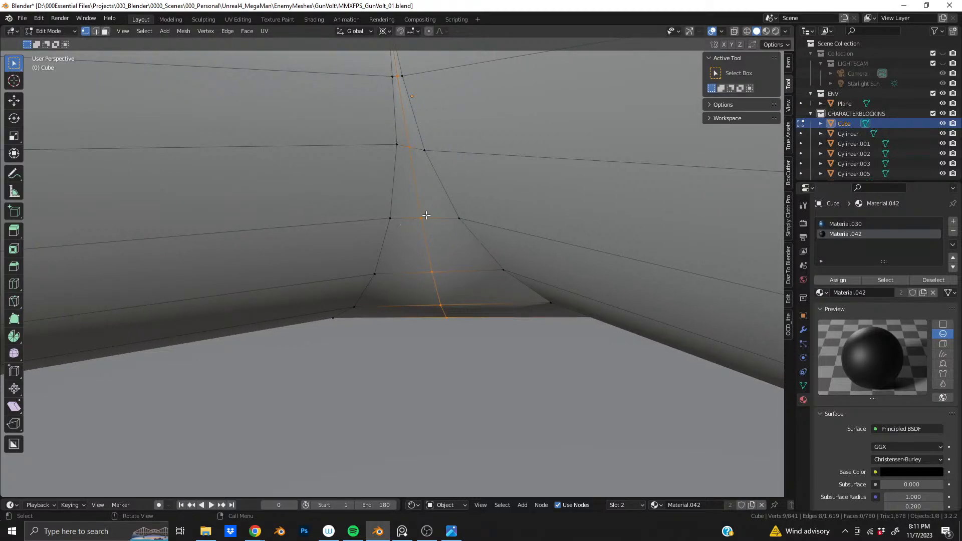
{"action": "key", "text": "alt+a"}
{"action": "middle_click_drag", "start_coordinate": [434, 273], "coordinate": [452, 304]}
{"action": "middle_click_drag", "start_coordinate": [427, 233], "coordinate": [438, 287]}
{"action": "key", "text": "g"}
{"action": "key", "text": "z"}
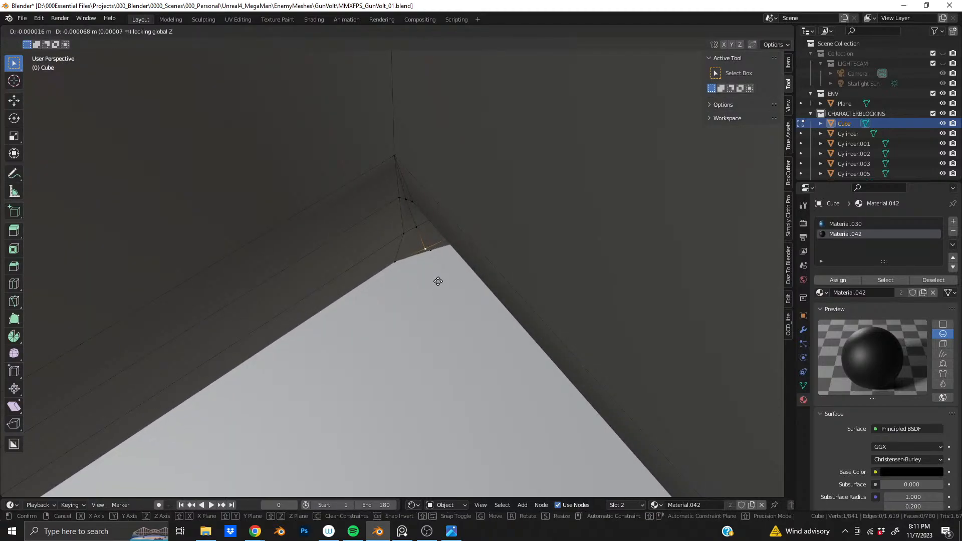
{"action": "left_click", "coordinate": [438, 283]}
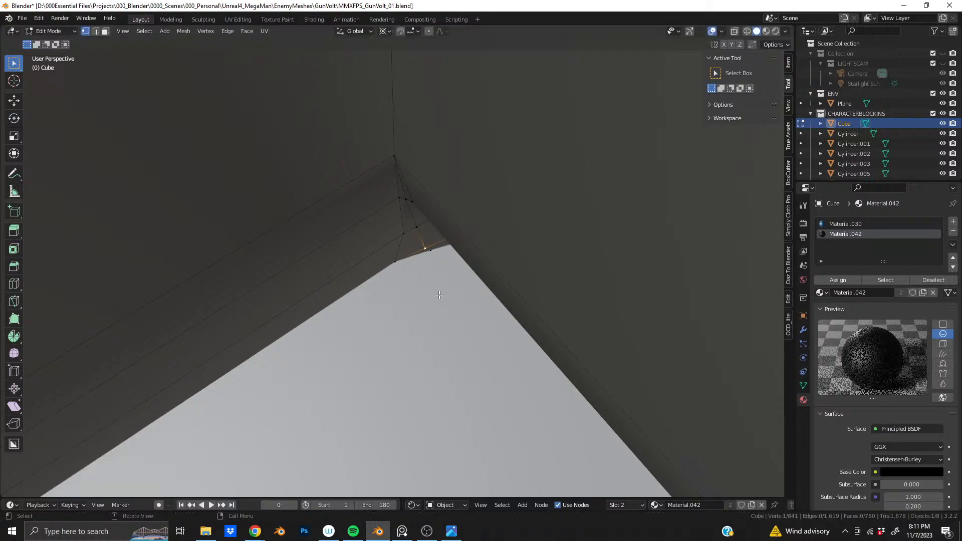
{"action": "key", "text": "g"}
{"action": "key", "text": "z"}
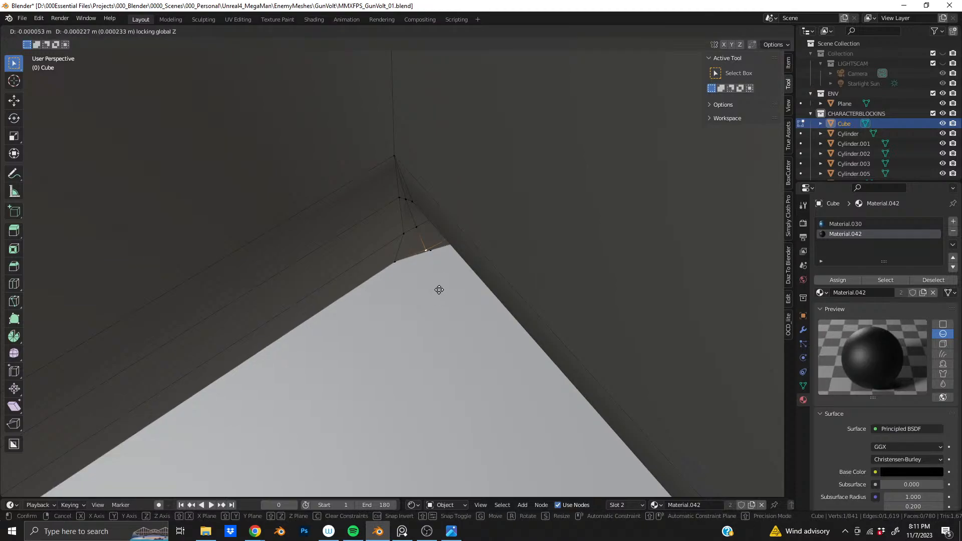
{"action": "left_click", "coordinate": [438, 288]}
Set the transform pivot to Individual Origins and reposition the corner-cut vertex within the XY plane
{"action": "left_click", "coordinate": [381, 32]}
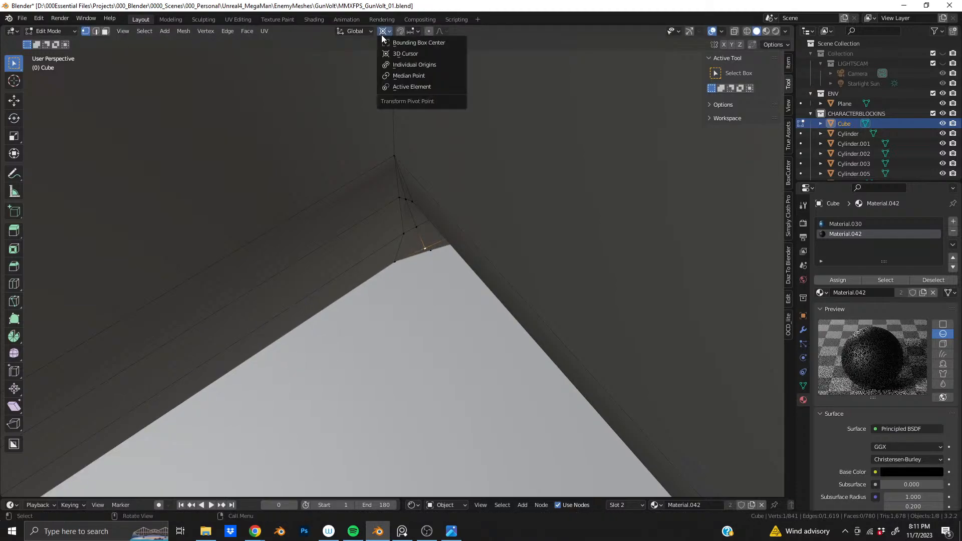
{"action": "left_click", "coordinate": [401, 67]}
{"action": "key", "text": "g"}
{"action": "key", "text": "shift+z"}
{"action": "left_click", "coordinate": [446, 295]}
{"action": "left_click", "coordinate": [435, 256]}
{"action": "key", "text": "g"}
{"action": "key", "text": "shift+z"}
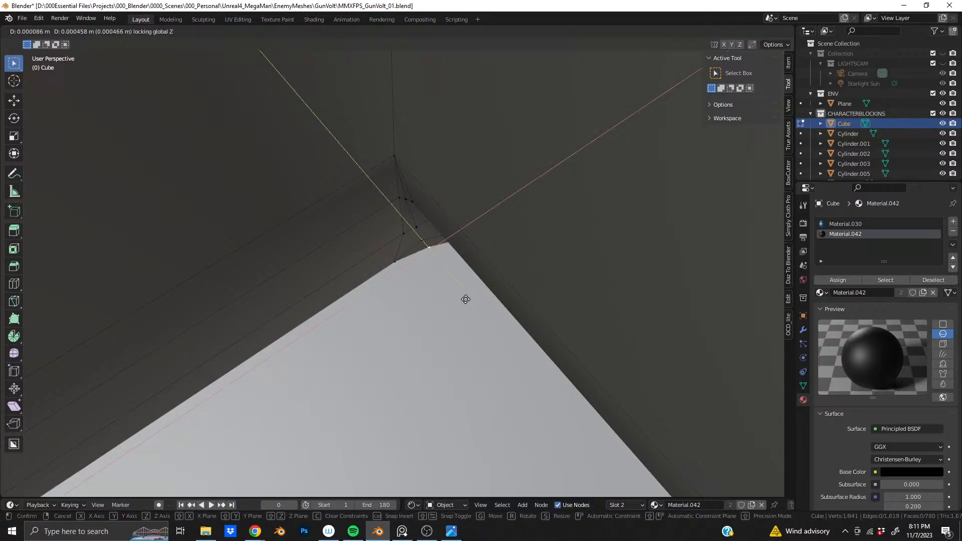
{"action": "left_click", "coordinate": [465, 296]}
Adjust a vertex near the inner end of the cut within the XY plane, finishing with a 0.001335 m X and 0.001549 m Y move
{"action": "mouse_move", "coordinate": [411, 250]}
{"action": "middle_mouse_down"}
{"action": "mouse_move", "coordinate": [408, 232]}
{"action": "mouse_move", "coordinate": [467, 112]}
{"action": "mouse_move", "coordinate": [388, 64]}
{"action": "mouse_move", "coordinate": [494, 217]}
{"action": "mouse_move", "coordinate": [423, 261]}
{"action": "middle_mouse_up"}
{"action": "left_click", "coordinate": [358, 258]}
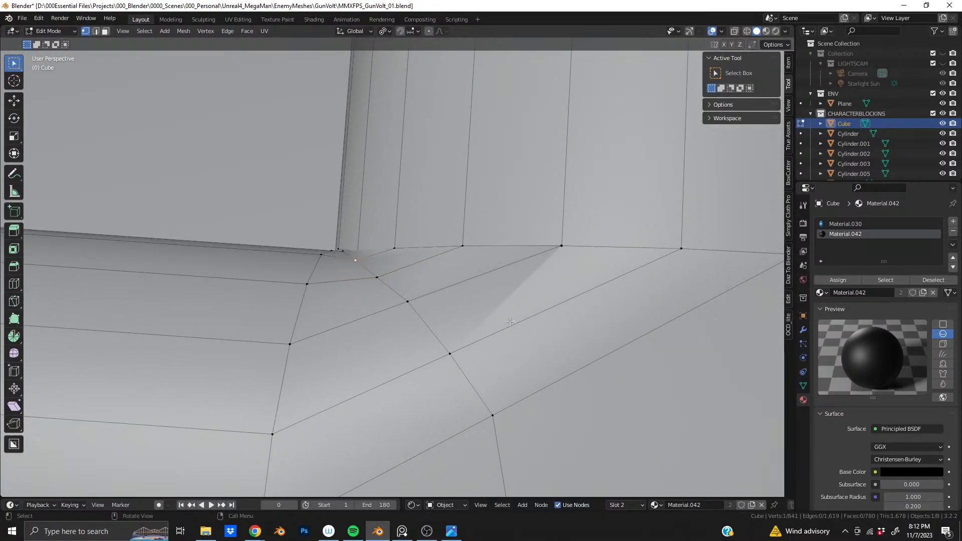
{"action": "key", "text": "g"}
{"action": "key", "text": "shift+z"}
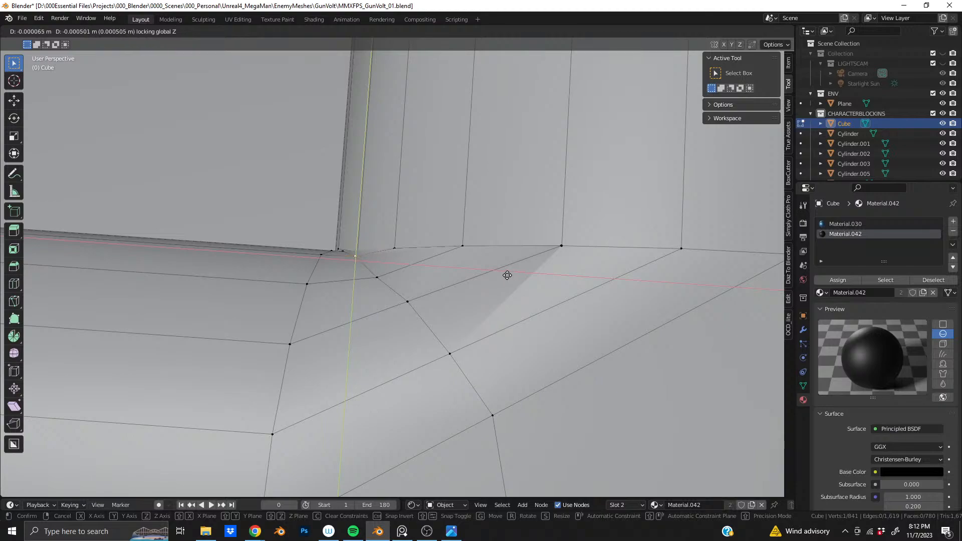
{"action": "left_click", "coordinate": [507, 265]}
{"action": "middle_click_drag", "start_coordinate": [507, 265], "coordinate": [404, 345]}
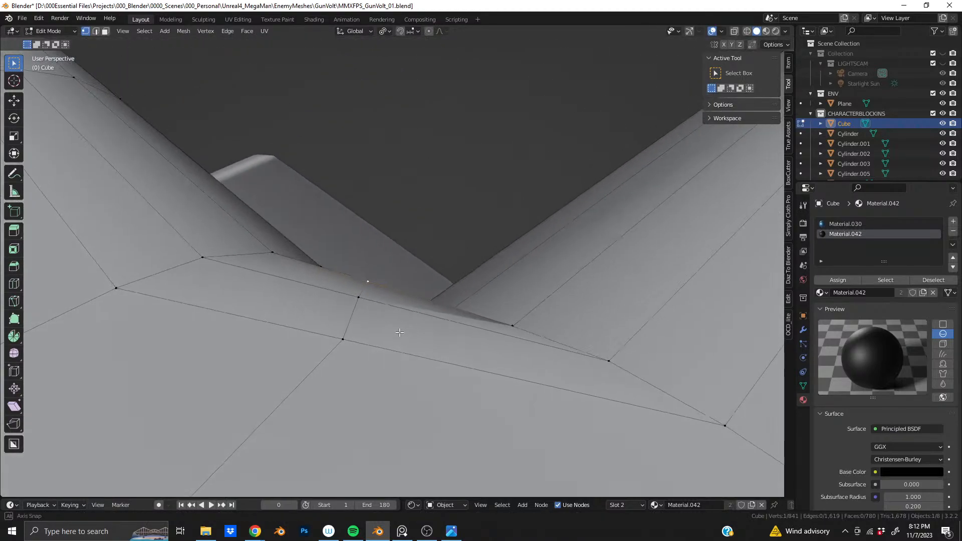
{"action": "key", "text": "g"}
{"action": "key", "text": "shift+z"}
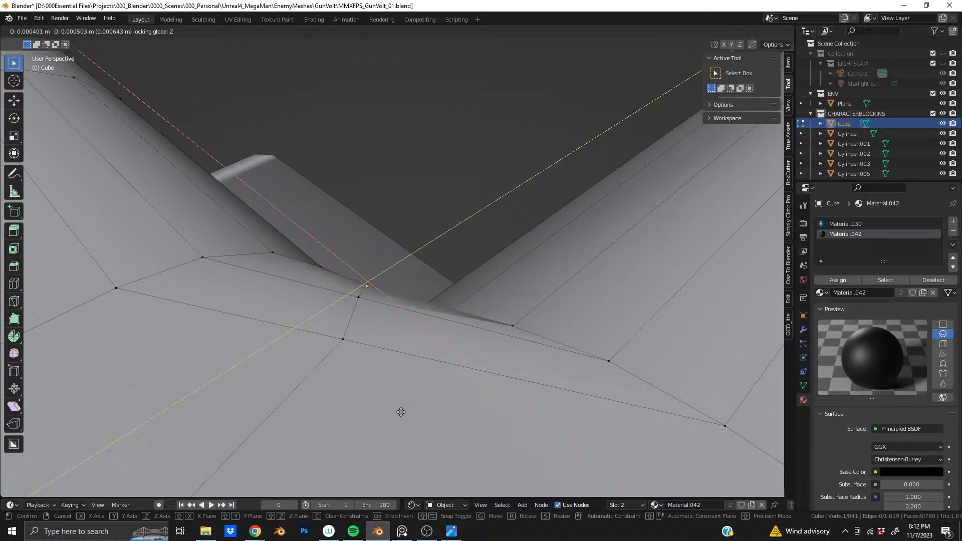
{"action": "left_click", "coordinate": [383, 55]}
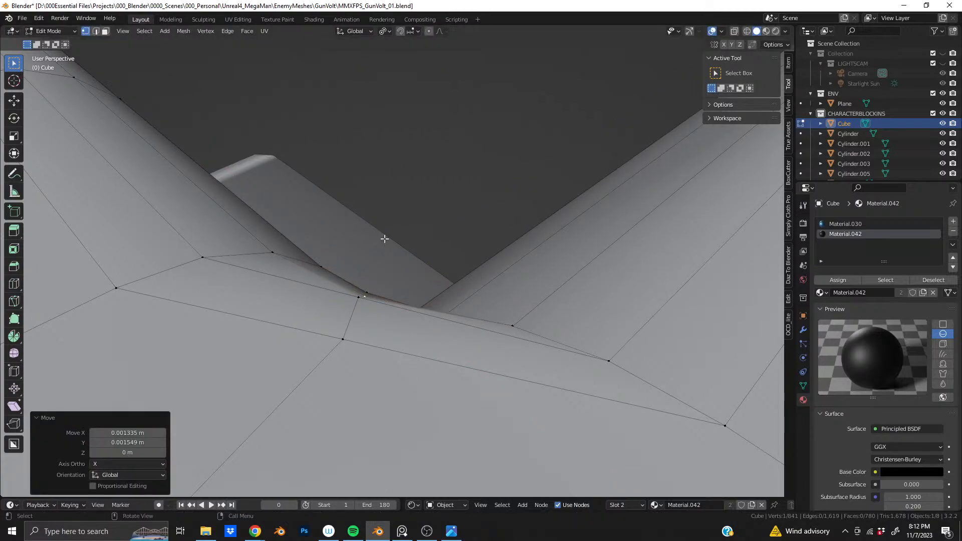
Move the cut's second-outermost vertex about 0.0011 m in both X and Y, and slide the outermost vertex along its edge
{"action": "middle_click_drag", "start_coordinate": [363, 289], "coordinate": [497, 276]}
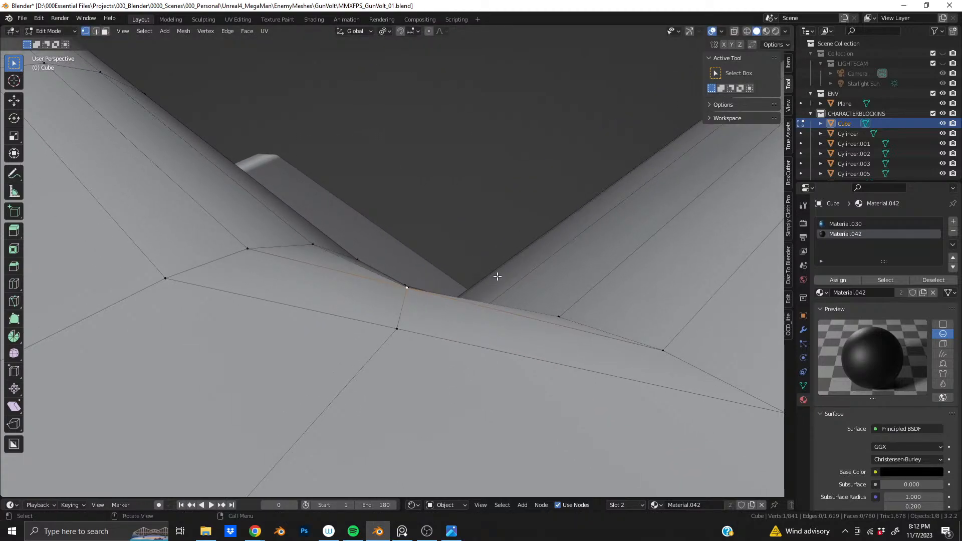
{"action": "key", "text": "g"}
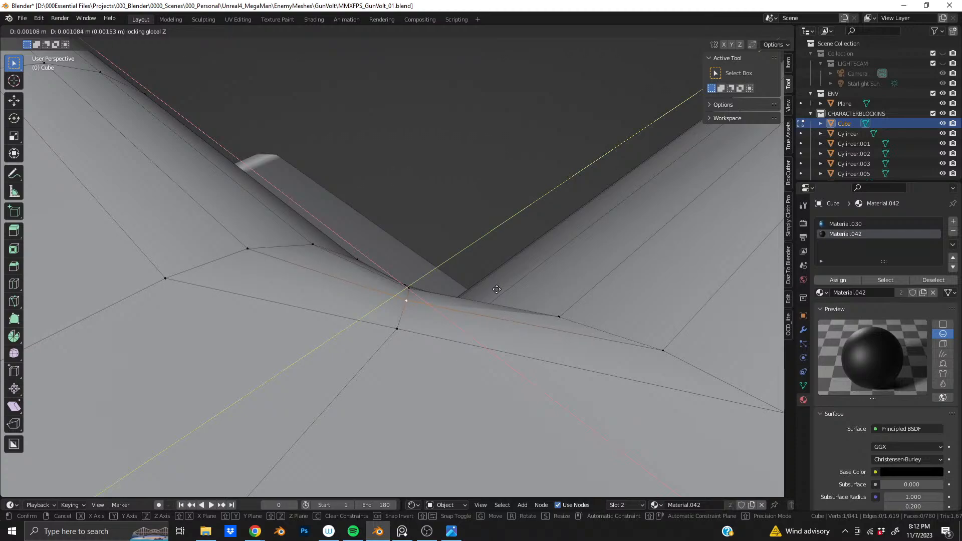
{"action": "left_click", "coordinate": [496, 289]}
{"action": "left_click", "coordinate": [396, 331]}
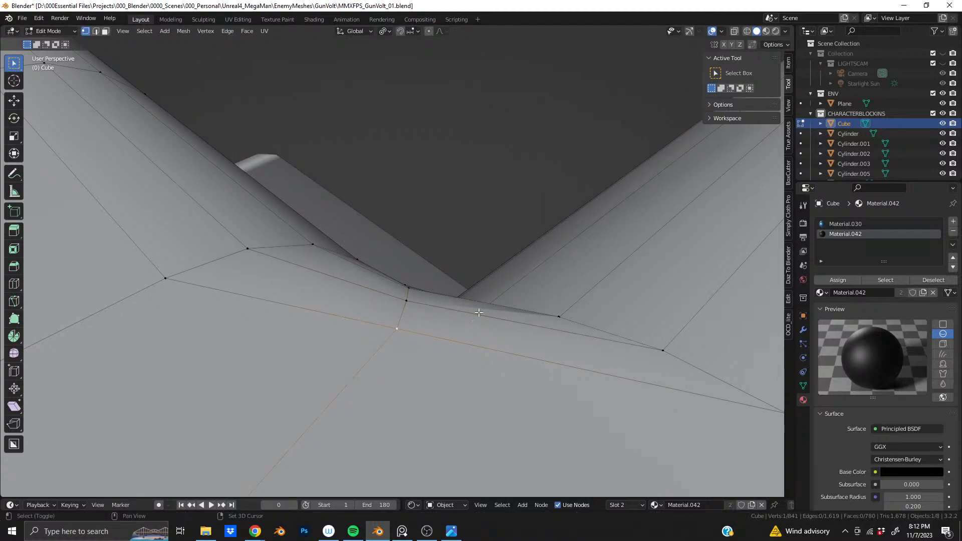
{"action": "key", "text": "shift+v"}
{"action": "left_click", "coordinate": [476, 323]}
Vertex-slide the cut's outermost vertex and its inner neighbour along the rows to round the corner more evenly
{"action": "middle_click_drag", "start_coordinate": [476, 324], "coordinate": [435, 288]}
{"action": "left_click", "coordinate": [396, 201]}
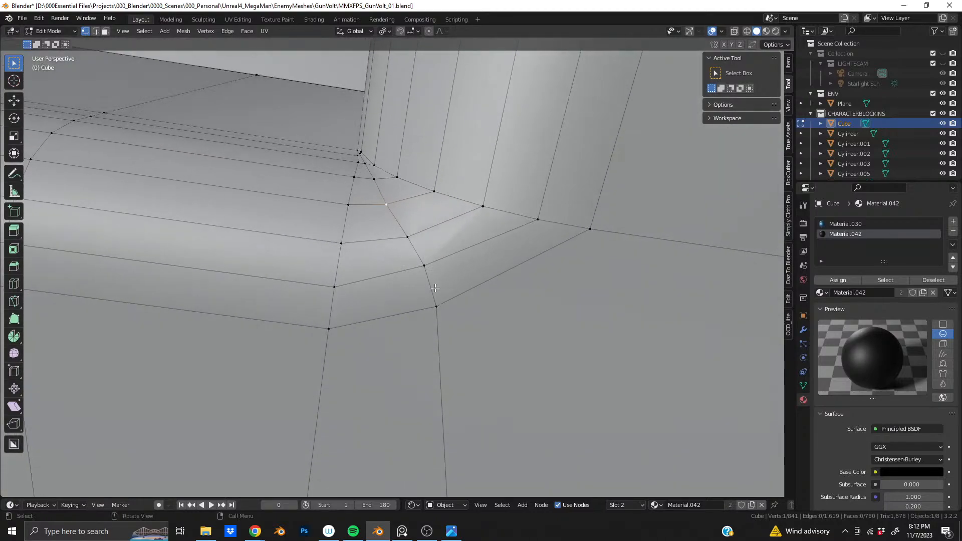
{"action": "key", "text": "shift+v"}
{"action": "left_click", "coordinate": [511, 294]}
{"action": "left_click", "coordinate": [422, 266]}
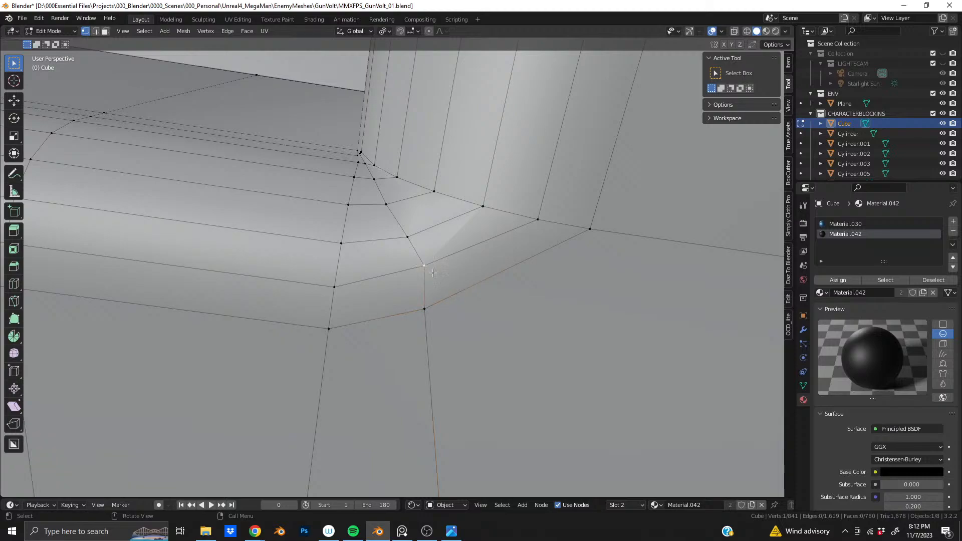
{"action": "key", "text": "shift+v"}
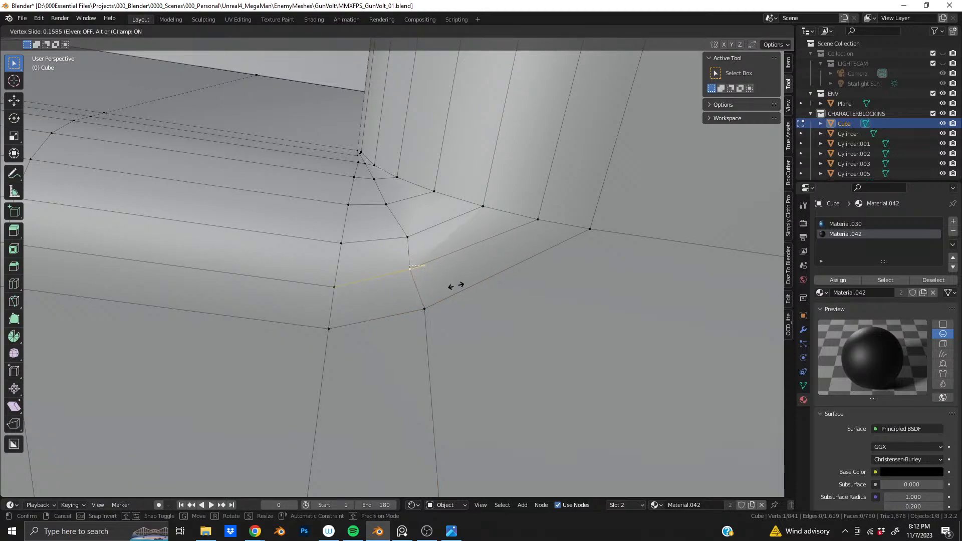
{"action": "left_click", "coordinate": [456, 285]}
Fine-tune the cut's three outer vertices with Vertex Slide, using factor 0.020 for the second and 0.122 for the third
{"action": "left_click", "coordinate": [439, 304]}
{"action": "key", "text": "shift+v"}
{"action": "left_click", "coordinate": [440, 307]}
{"action": "left_click", "coordinate": [411, 266]}
{"action": "key", "text": "shift+v"}
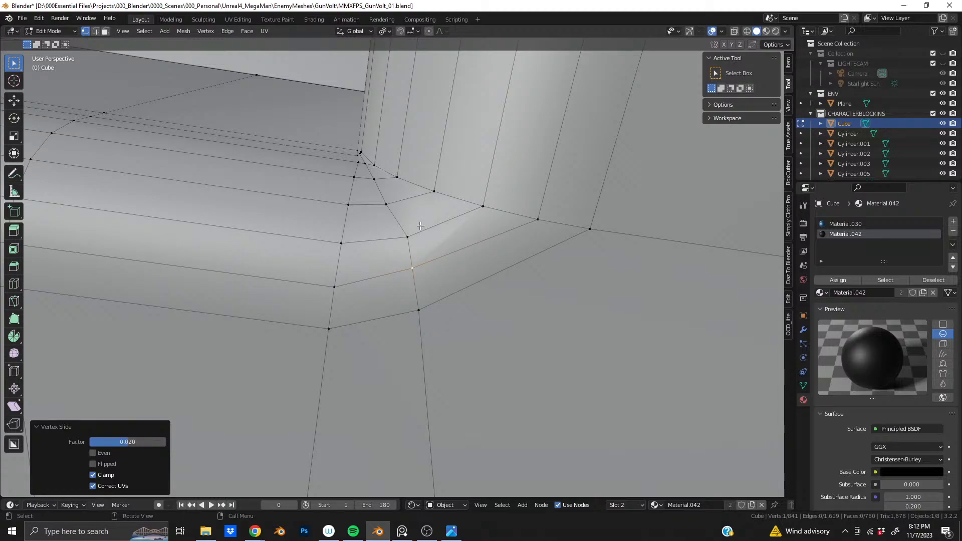
{"action": "left_click", "coordinate": [405, 238]}
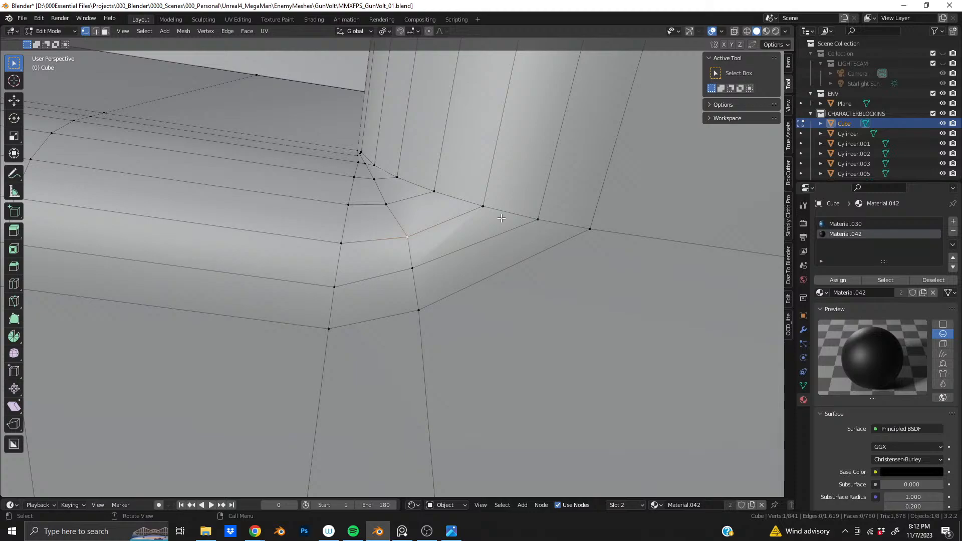
{"action": "key", "text": "shift+v"}
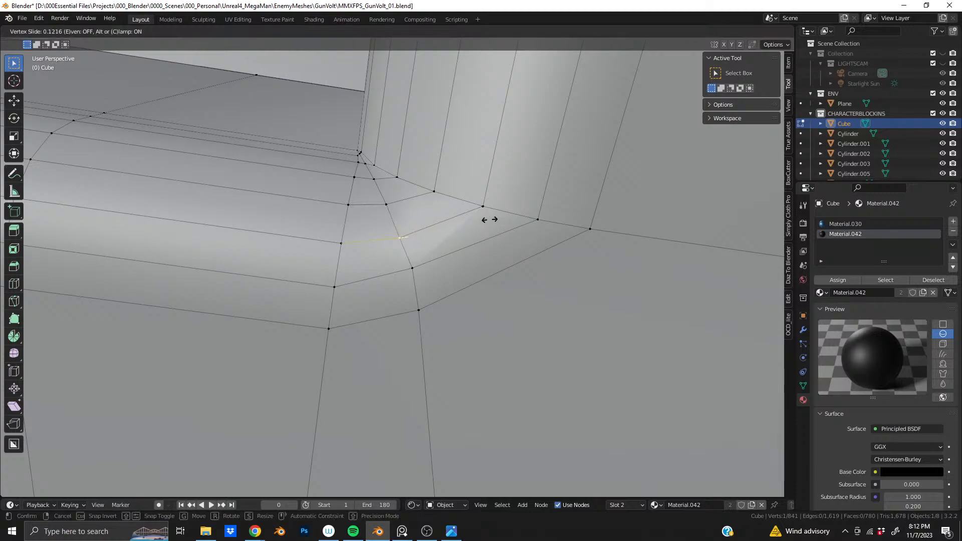
{"action": "left_click", "coordinate": [488, 217]}
Leave Edit Mode and inspect the base block from several sides in Rendered shading and in Solid shading
{"action": "scroll", "coordinate": [387, 262], "scroll_direction": "down", "scroll_amount": 10}
{"action": "middle_click_drag", "start_coordinate": [363, 254], "coordinate": [505, 243]}
{"action": "scroll", "coordinate": [504, 235], "scroll_direction": "down", "scroll_amount": 6}
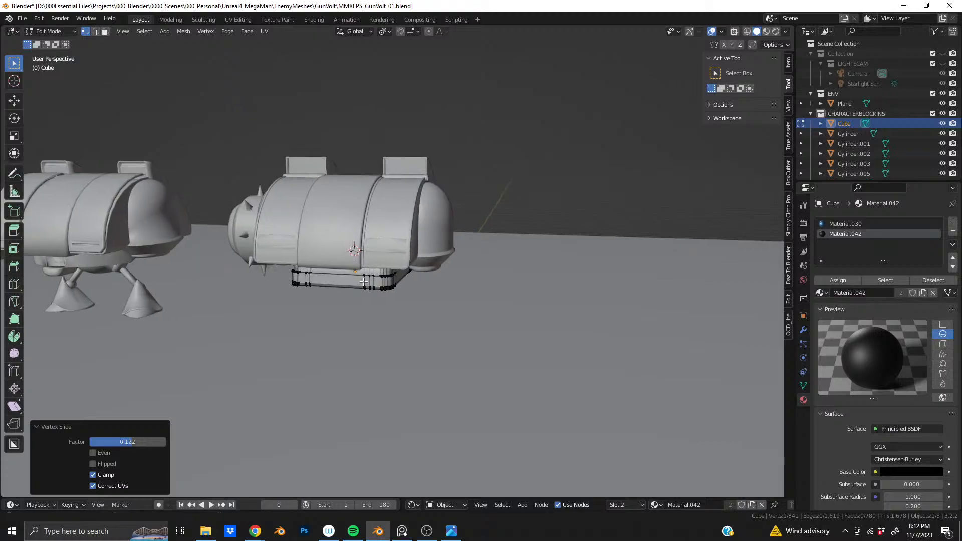
{"action": "key", "text": "Tab"}
{"action": "left_click", "coordinate": [776, 31]}
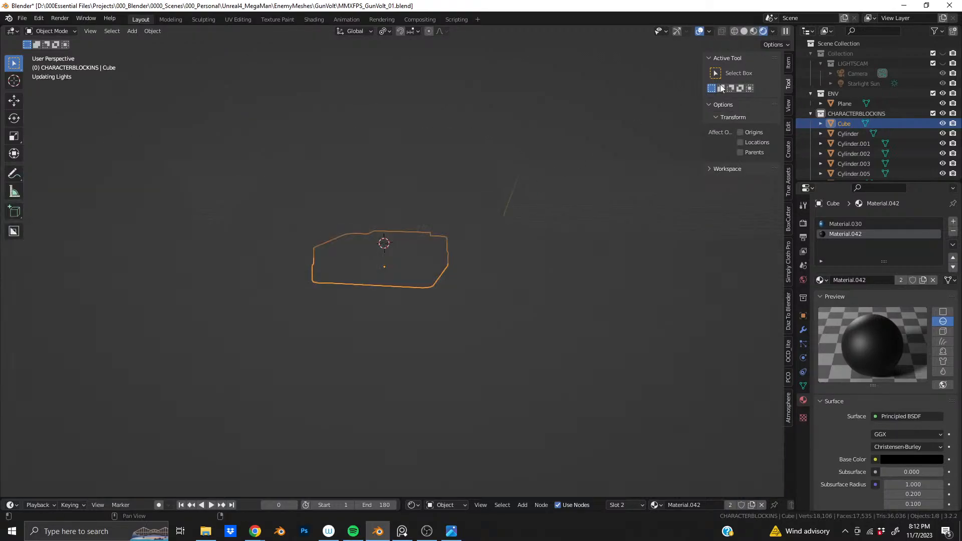
{"action": "middle_click_drag", "start_coordinate": [372, 272], "coordinate": [230, 281]}
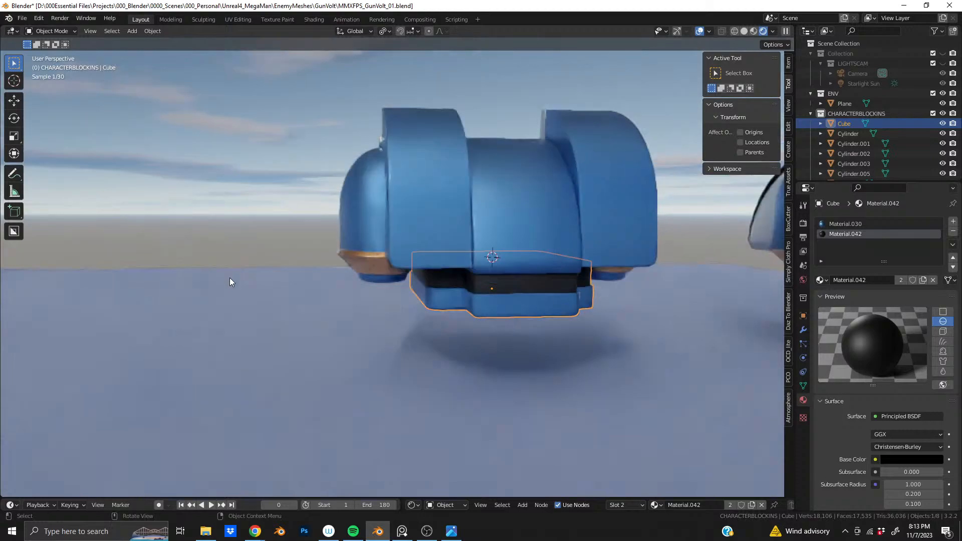
{"action": "middle_click_drag", "start_coordinate": [462, 295], "coordinate": [487, 354]}
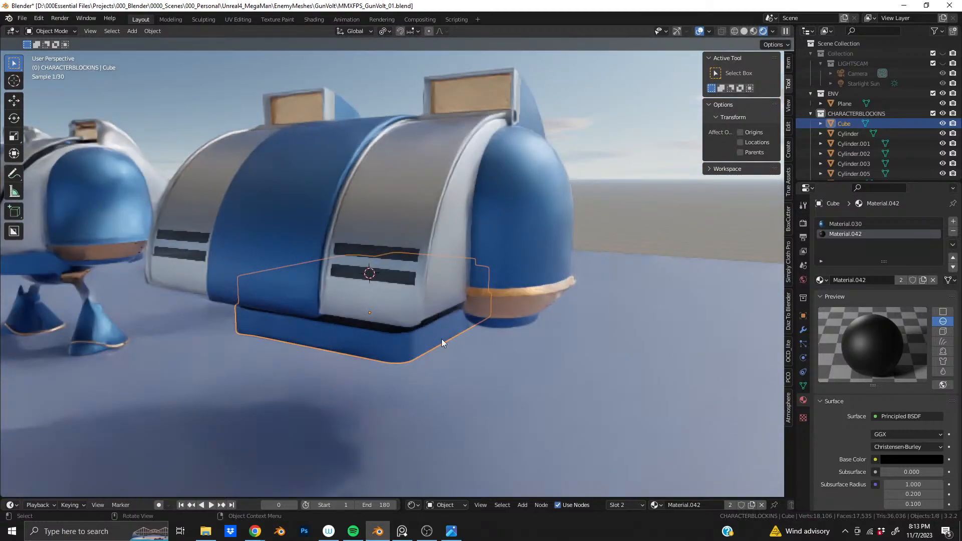
{"action": "left_click", "coordinate": [744, 32]}
{"action": "mouse_move", "coordinate": [338, 274]}
{"action": "middle_mouse_down"}
{"action": "mouse_move", "coordinate": [361, 273]}
{"action": "mouse_move", "coordinate": [392, 296]}
{"action": "middle_mouse_up"}
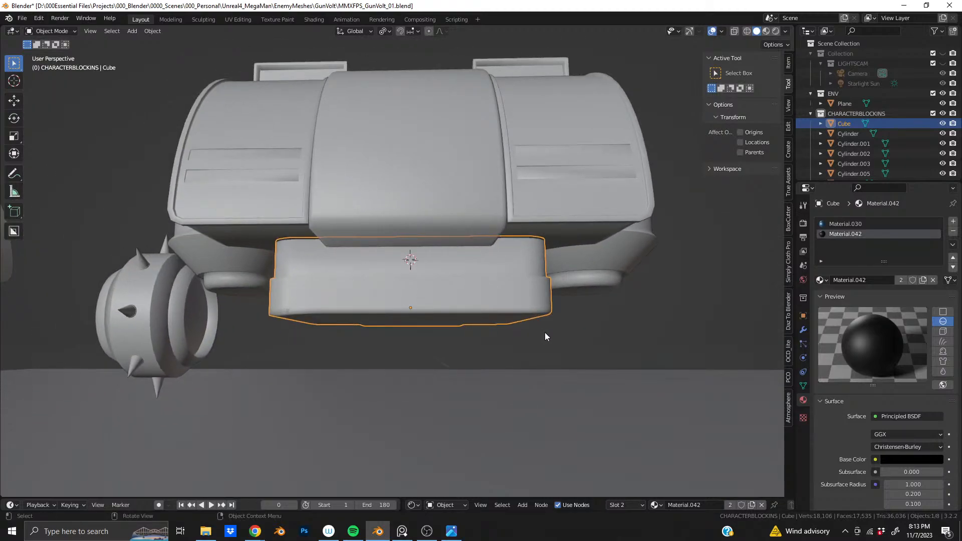
Rotate the base block 180° about the global Z axis
{"action": "type", "text": "rz180"}
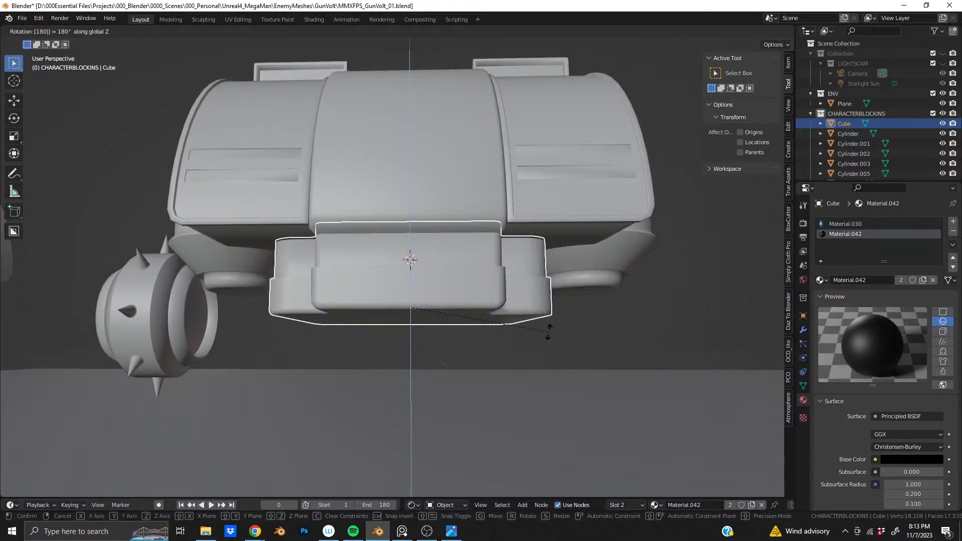
{"action": "key", "text": "Return"}
{"action": "middle_click_drag", "start_coordinate": [470, 258], "coordinate": [370, 261]}
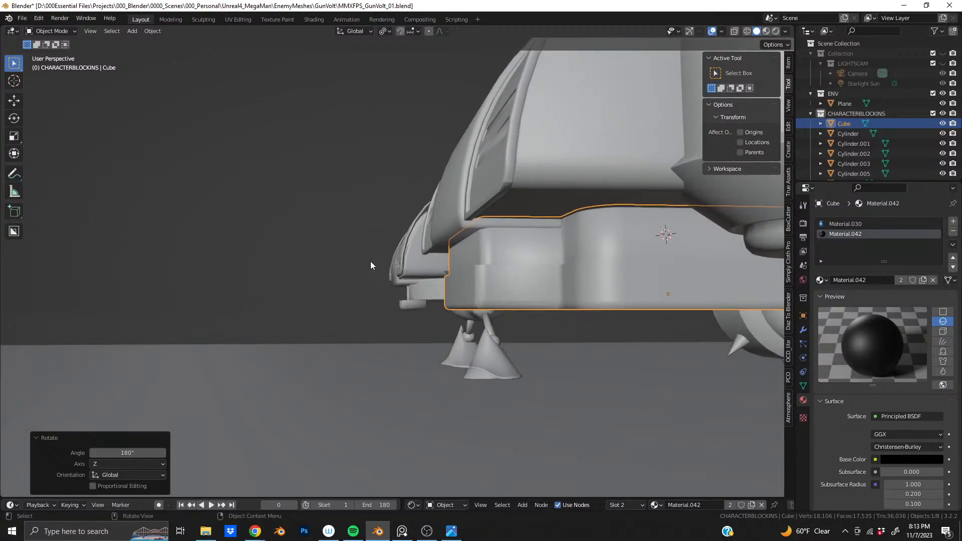
Move the base block about 0.075 m along Y, and pull it back about 0.024 m in side view to align with the body
{"action": "key", "text": "g"}
{"action": "key", "text": "y"}
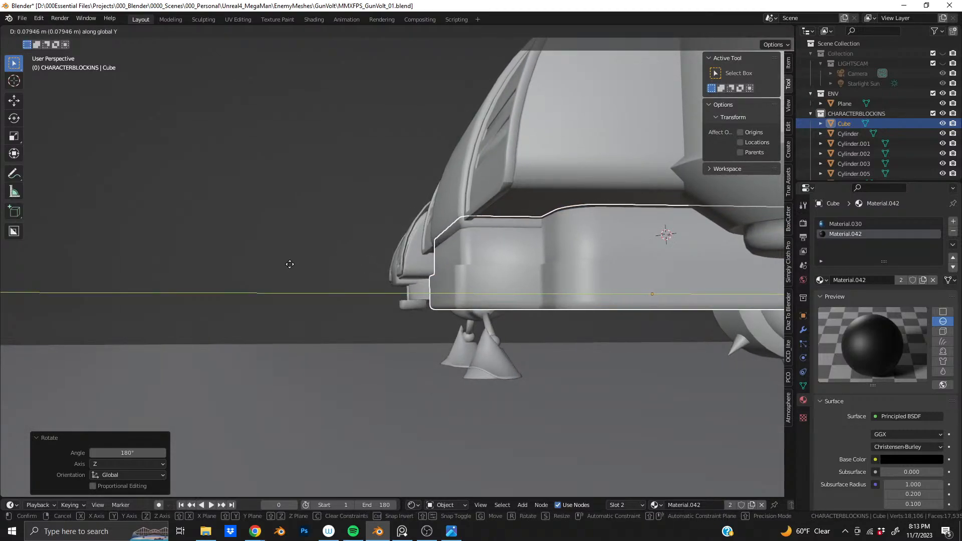
{"action": "left_click", "coordinate": [297, 262]}
{"action": "middle_click_drag", "start_coordinate": [449, 261], "coordinate": [435, 269]}
{"action": "key", "text": "g"}
{"action": "key", "text": "y"}
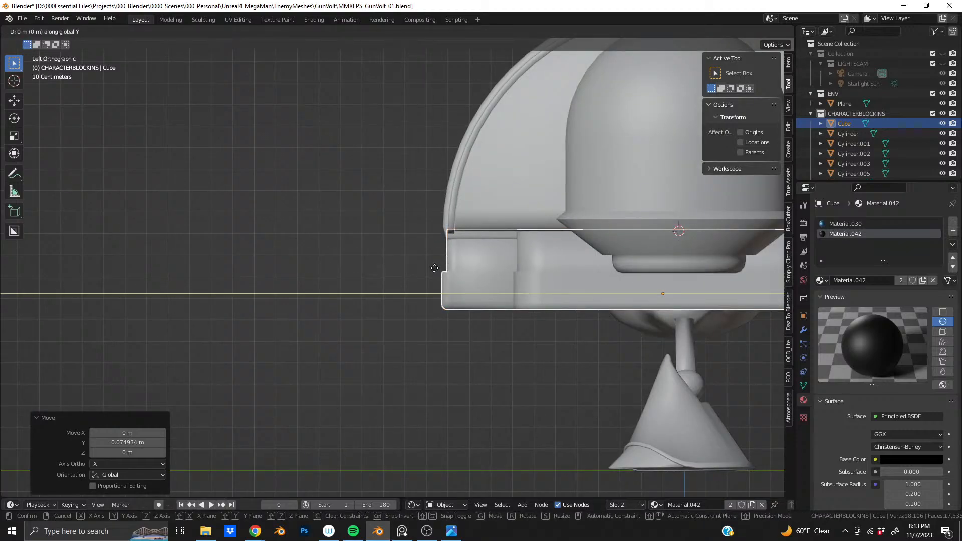
{"action": "left_click", "coordinate": [487, 275]}
Compare the rotated base block with the neighbouring enemy model in Rendered shading from several angles, and return to Solid shading
{"action": "middle_click_drag", "start_coordinate": [487, 275], "coordinate": [798, 62]}
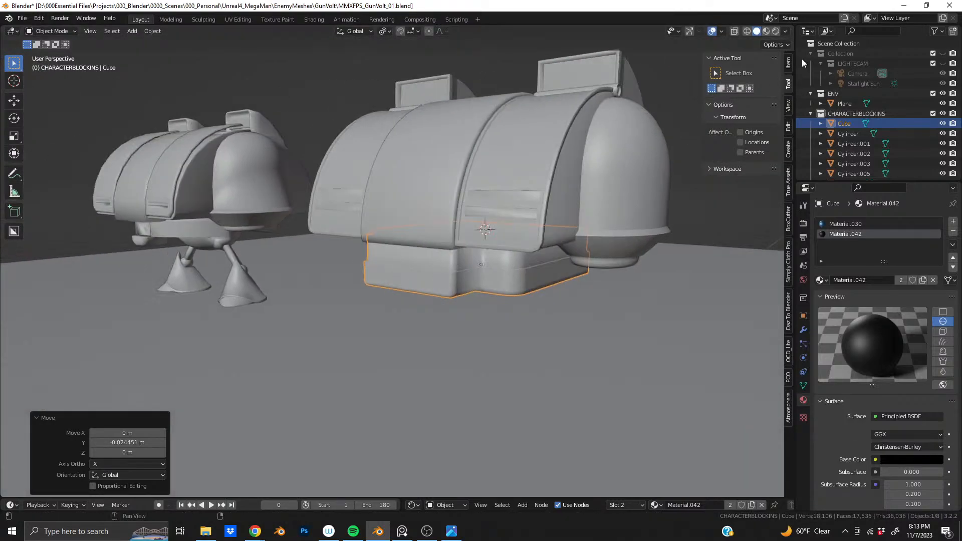
{"action": "left_click", "coordinate": [776, 31]}
{"action": "mouse_move", "coordinate": [453, 241]}
{"action": "middle_mouse_down"}
{"action": "mouse_move", "coordinate": [468, 247]}
{"action": "mouse_move", "coordinate": [480, 227]}
{"action": "mouse_move", "coordinate": [553, 230]}
{"action": "mouse_move", "coordinate": [374, 251]}
{"action": "mouse_move", "coordinate": [318, 231]}
{"action": "mouse_move", "coordinate": [332, 216]}
{"action": "mouse_move", "coordinate": [166, 220]}
{"action": "mouse_move", "coordinate": [157, 236]}
{"action": "mouse_move", "coordinate": [52, 238]}
{"action": "mouse_move", "coordinate": [79, 236]}
{"action": "middle_mouse_up"}
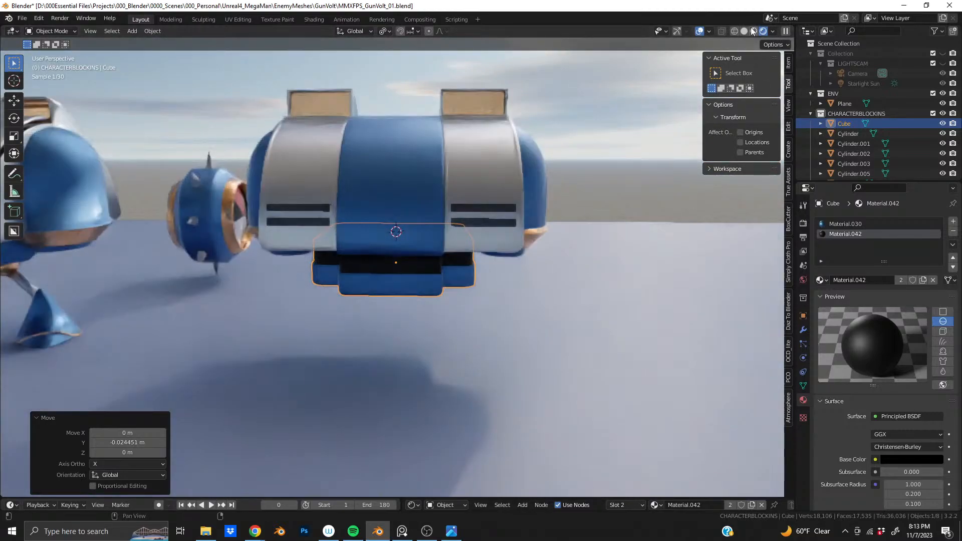
{"action": "middle_click_drag", "start_coordinate": [647, 279], "coordinate": [610, 281]}
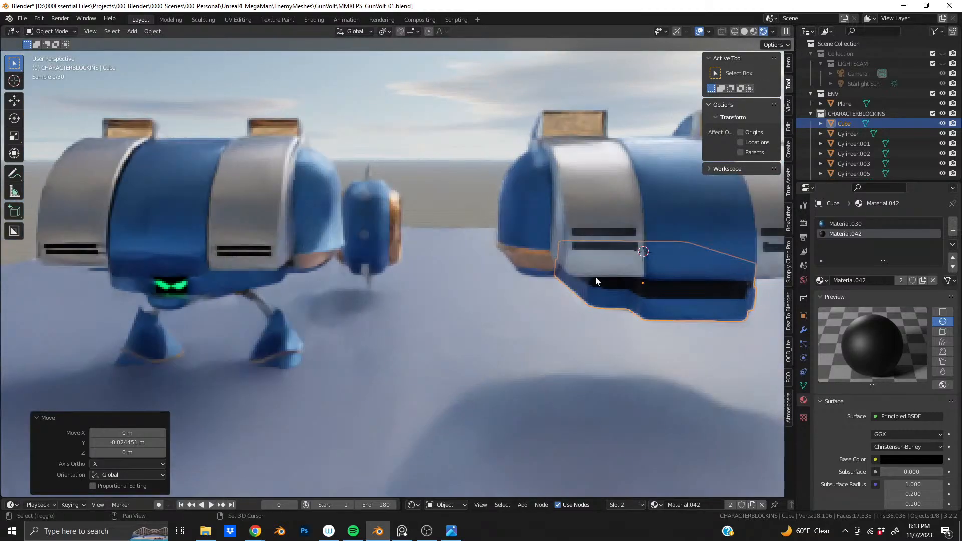
{"action": "middle_click_drag", "start_coordinate": [369, 223], "coordinate": [214, 227]}
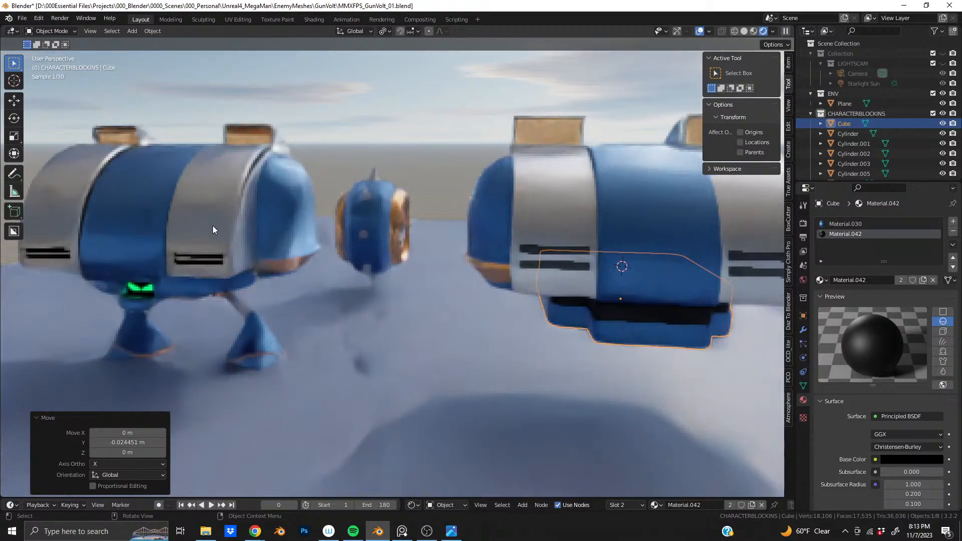
{"action": "middle_click_drag", "start_coordinate": [678, 258], "coordinate": [524, 241]}
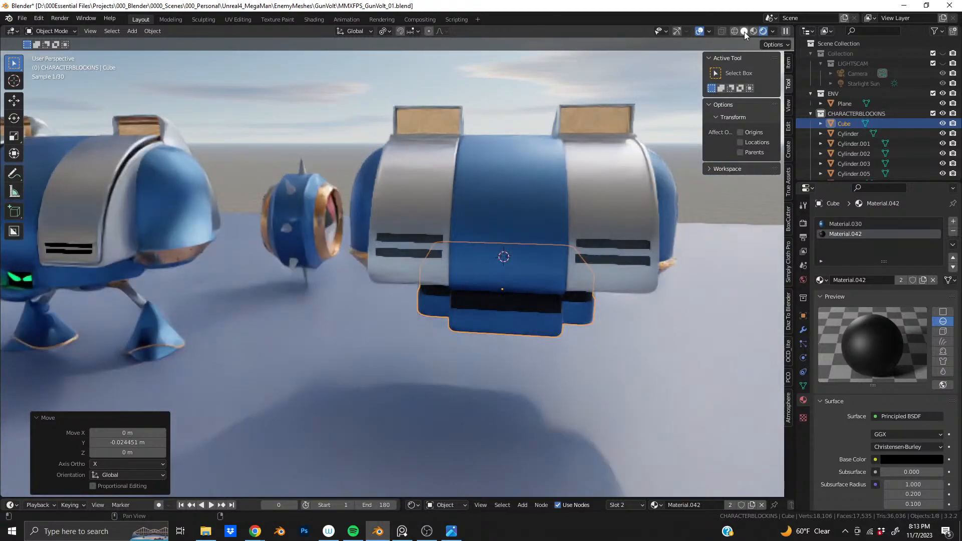
{"action": "left_click", "coordinate": [744, 30]}
Enter Edit Mode on the base block and examine its corner topology along the sides and underneath
{"action": "scroll", "coordinate": [606, 279], "scroll_direction": "up", "scroll_amount": 4}
{"action": "middle_click_drag", "start_coordinate": [605, 278], "coordinate": [301, 249], "text": "shift"}
{"action": "key", "text": "Tab"}
{"action": "scroll", "coordinate": [437, 226], "scroll_direction": "up", "scroll_amount": 2}
{"action": "middle_click_drag", "start_coordinate": [458, 269], "coordinate": [509, 274]}
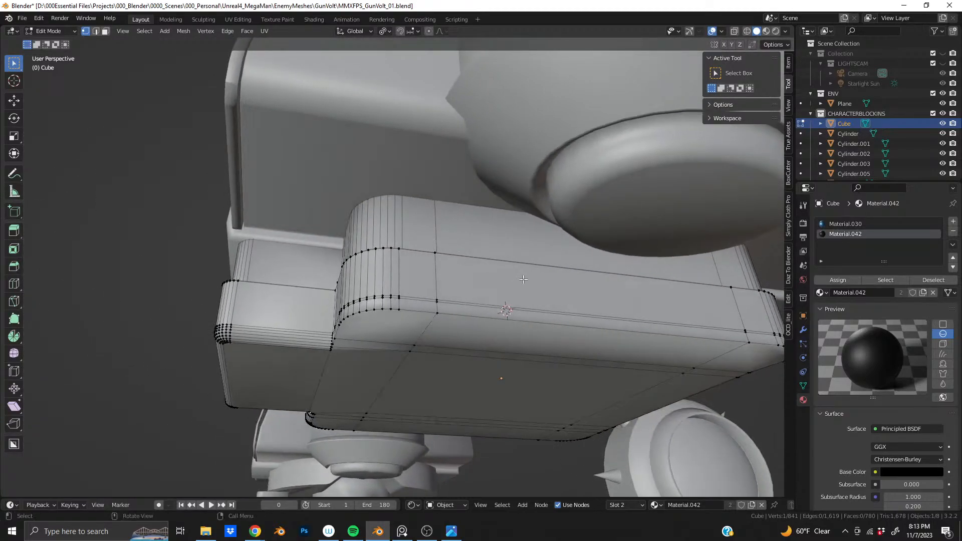
{"action": "middle_click_drag", "start_coordinate": [659, 303], "coordinate": [511, 335]}
{"action": "middle_click_drag", "start_coordinate": [298, 336], "coordinate": [193, 343]}
{"action": "scroll", "coordinate": [268, 376], "scroll_direction": "down", "scroll_amount": 1}
{"action": "scroll", "coordinate": [277, 314], "scroll_direction": "down", "scroll_amount": 3}
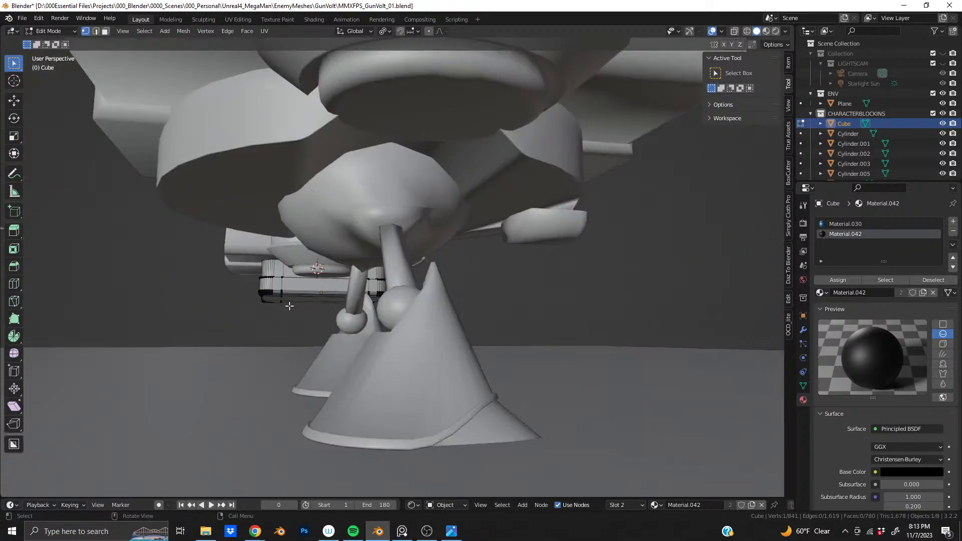
Slide the underside vertex where the inner corner's edges meet along its row, with a Vertex Slide factor of 0.363
{"action": "middle_click_drag", "start_coordinate": [321, 296], "coordinate": [358, 247], "text": "shift"}
{"action": "scroll", "coordinate": [520, 329], "scroll_direction": "up", "scroll_amount": 3}
{"action": "scroll", "coordinate": [435, 323], "scroll_direction": "up", "scroll_amount": 4}
{"action": "scroll", "coordinate": [434, 259], "scroll_direction": "up", "scroll_amount": 3}
{"action": "scroll", "coordinate": [429, 331], "scroll_direction": "down", "scroll_amount": 3}
{"action": "middle_click_drag", "start_coordinate": [430, 331], "coordinate": [401, 221]}
{"action": "key", "text": "g"}
{"action": "key", "text": "g"}
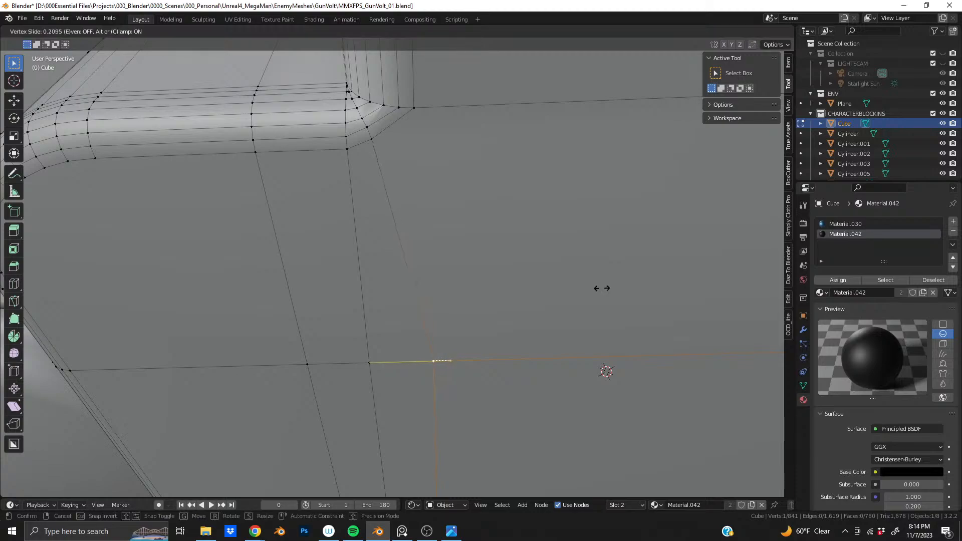
{"action": "left_click", "coordinate": [590, 288]}
Try deleting the middle edge of the narrow wedge at the inner corner, and undo the deletion
{"action": "middle_click_drag", "start_coordinate": [409, 165], "coordinate": [449, 383], "text": "shift"}
{"action": "middle_click_drag", "start_coordinate": [289, 290], "coordinate": [379, 235], "text": "shift"}
{"action": "scroll", "coordinate": [435, 290], "scroll_direction": "up", "scroll_amount": 3}
{"action": "middle_click_drag", "start_coordinate": [389, 187], "coordinate": [415, 320]}
{"action": "scroll", "coordinate": [359, 241], "scroll_direction": "down", "scroll_amount": 3}
{"action": "scroll", "coordinate": [383, 234], "scroll_direction": "up", "scroll_amount": 3}
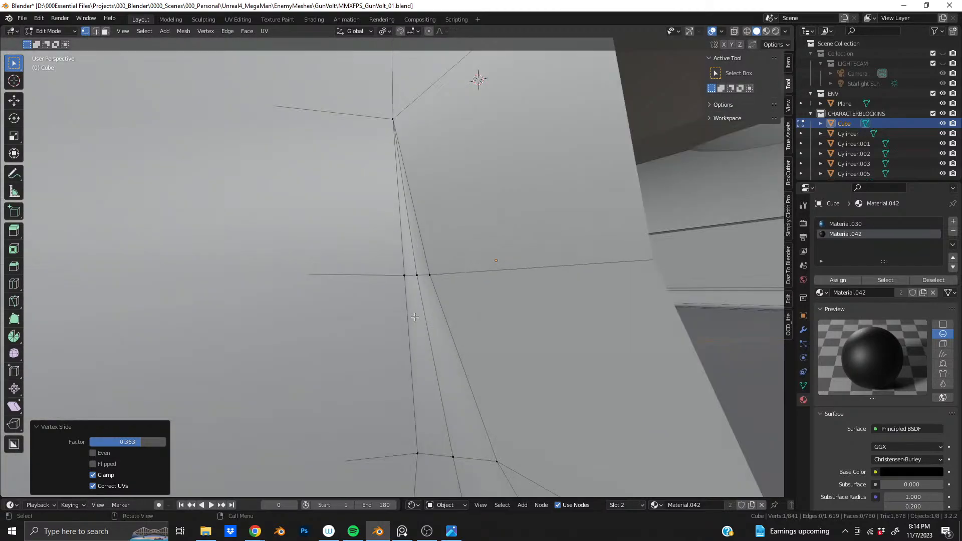
{"action": "middle_click_drag", "start_coordinate": [388, 227], "coordinate": [417, 224]}
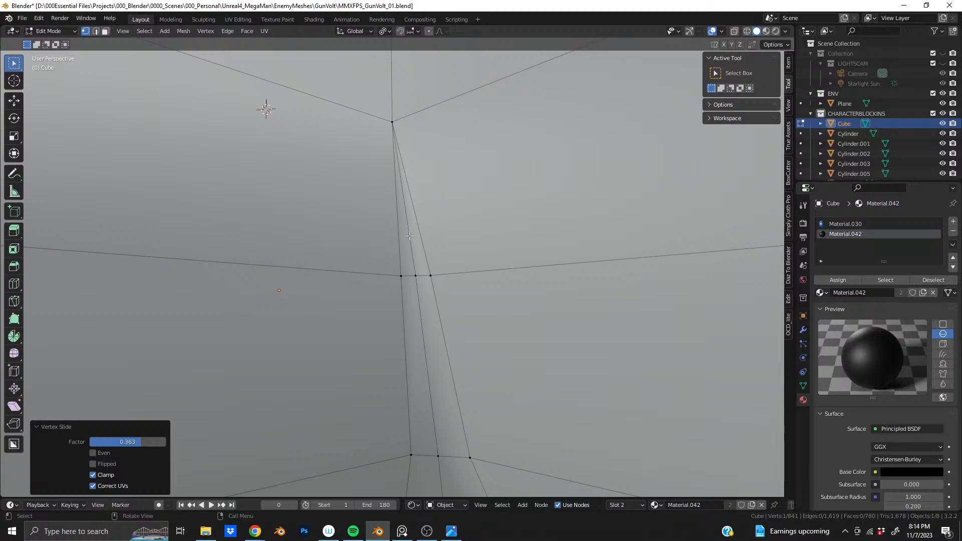
{"action": "key", "text": "2"}
{"action": "key", "text": "x"}
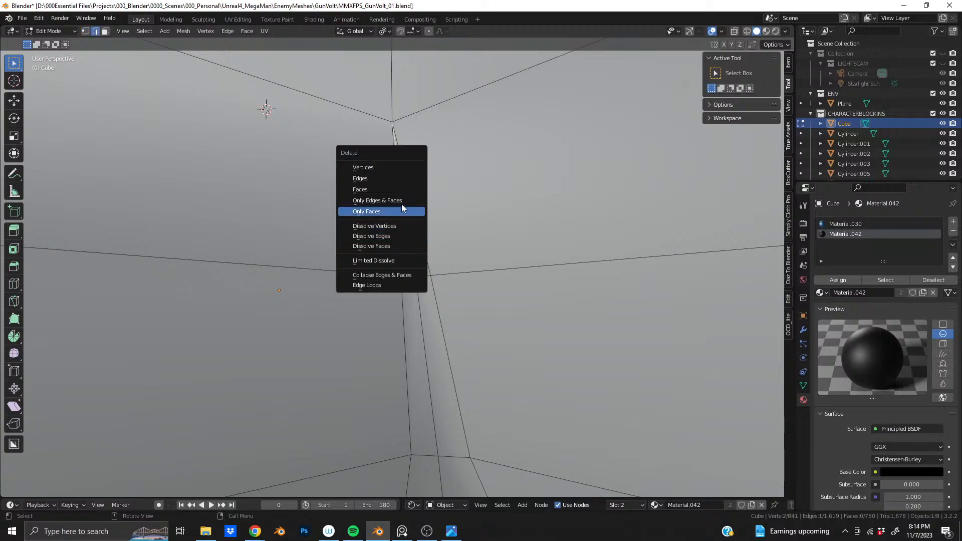
{"action": "left_click", "coordinate": [394, 179]}
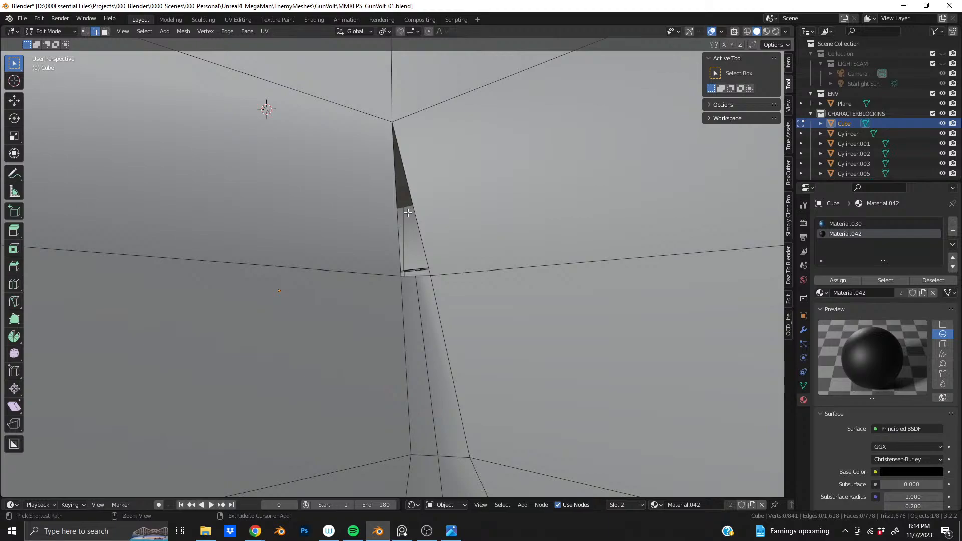
{"action": "key", "text": "ctrl+z"}
Dissolve the middle edge of the narrow wedge at the inner corner and return to vertex selection
{"action": "key", "text": "x"}
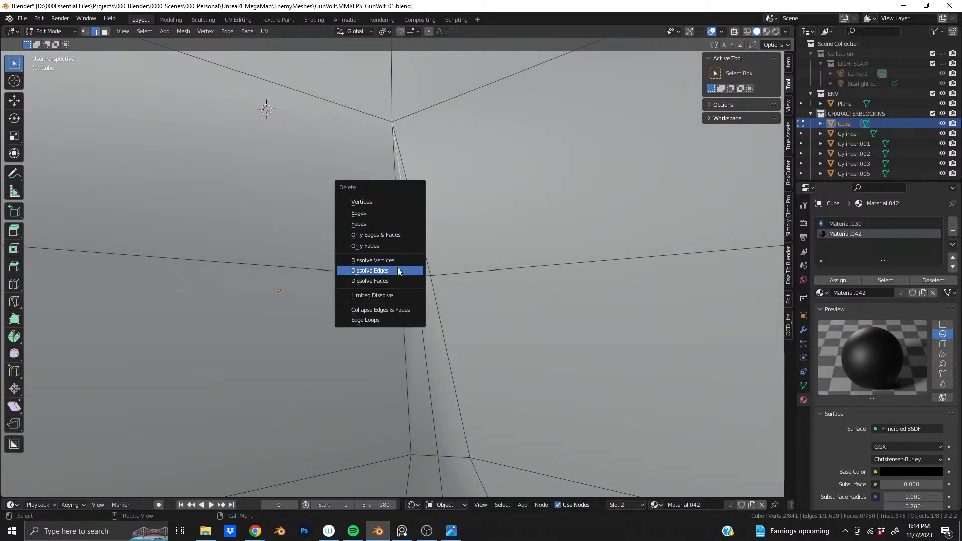
{"action": "left_click", "coordinate": [398, 270]}
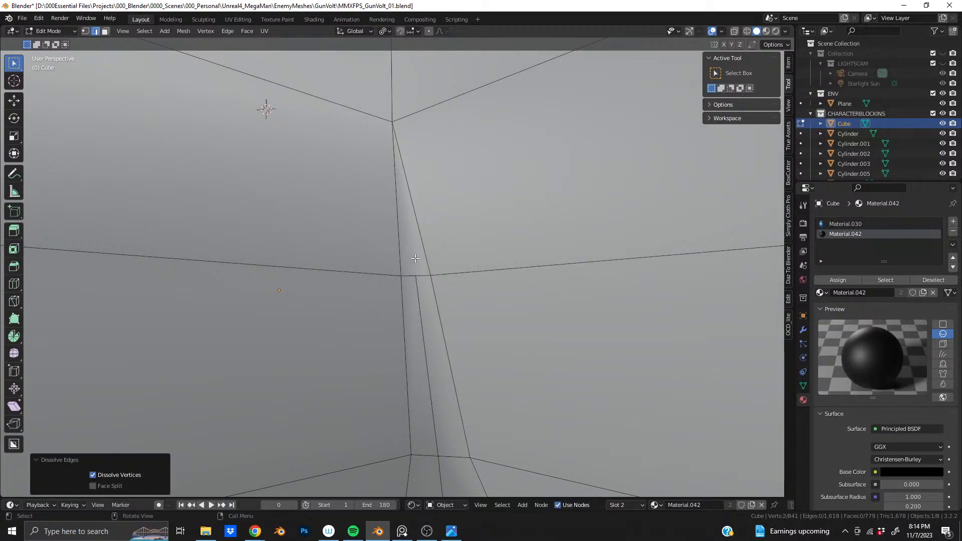
{"action": "key", "text": "1"}
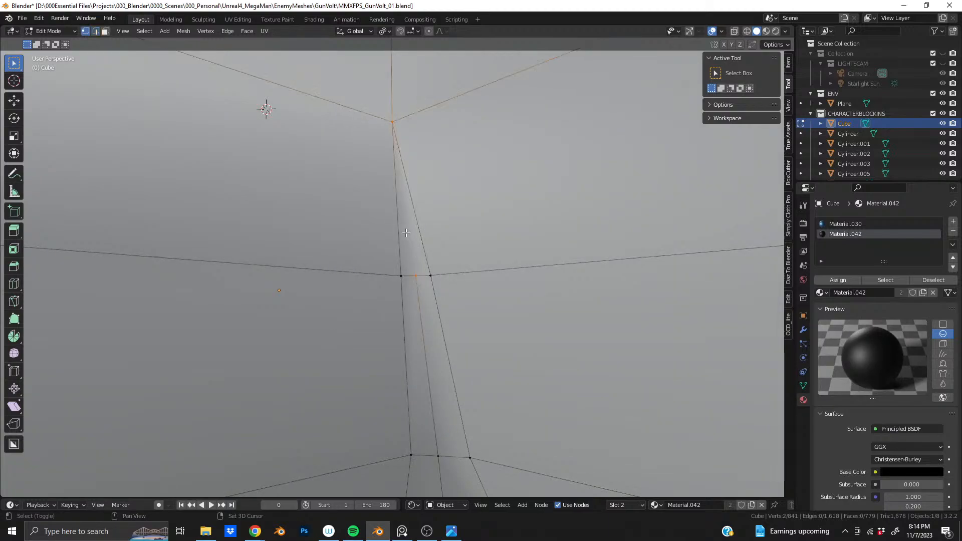
Examine the inner corner's wedge and its neighbouring bevel rows from above, below and close up
{"action": "middle_click_drag", "start_coordinate": [406, 232], "coordinate": [400, 150]}
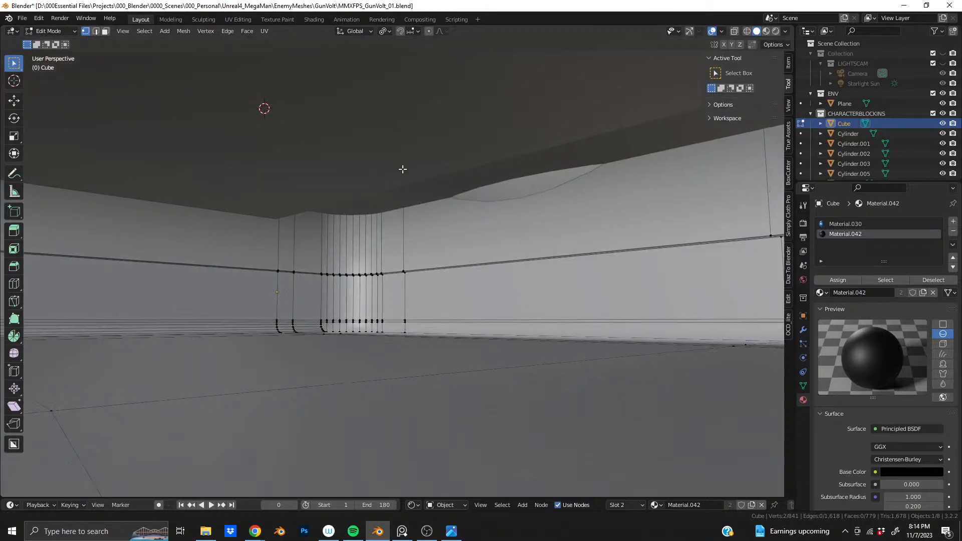
{"action": "scroll", "coordinate": [400, 155], "scroll_direction": "up", "scroll_amount": 6}
{"action": "scroll", "coordinate": [407, 179], "scroll_direction": "up", "scroll_amount": 2}
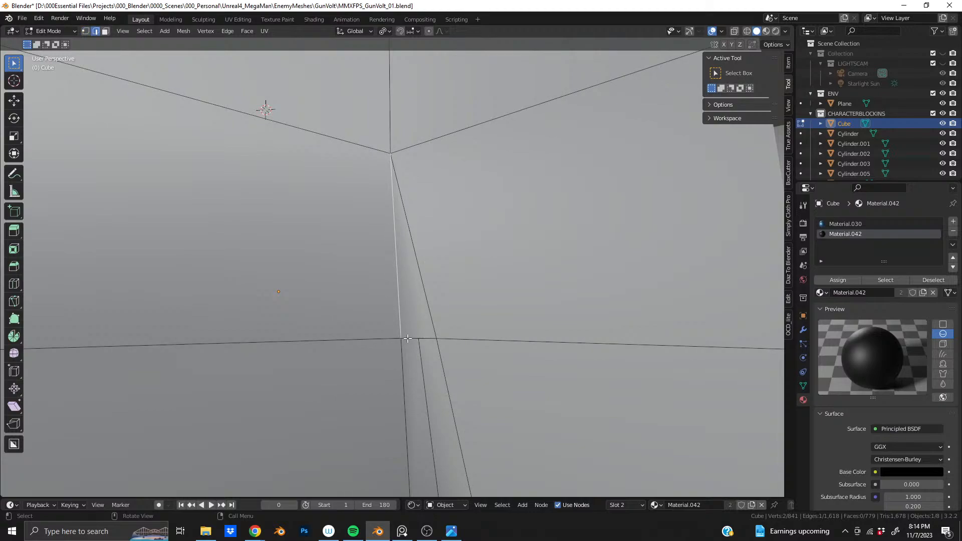
{"action": "key", "text": "1"}
{"action": "scroll", "coordinate": [401, 280], "scroll_direction": "down", "scroll_amount": 4}
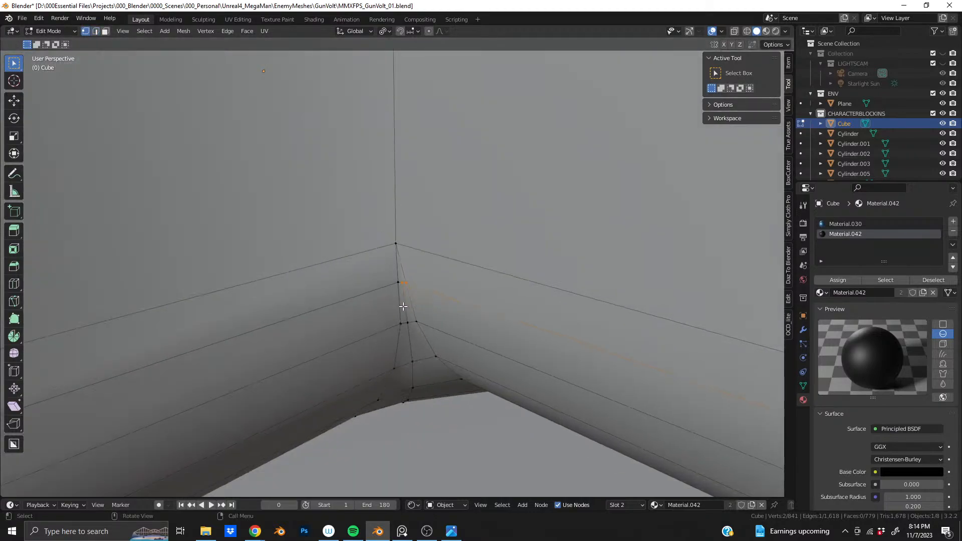
{"action": "scroll", "coordinate": [403, 307], "scroll_direction": "down", "scroll_amount": 5}
{"action": "middle_click_drag", "start_coordinate": [403, 306], "coordinate": [328, 266]}
{"action": "scroll", "coordinate": [369, 260], "scroll_direction": "down", "scroll_amount": 5}
{"action": "scroll", "coordinate": [319, 228], "scroll_direction": "down", "scroll_amount": 5}
Add a horizontal loop cut around the block's upper wall, slide it up towards the top edge, and leave Edit Mode
{"action": "middle_click_drag", "start_coordinate": [318, 229], "coordinate": [440, 217]}
{"action": "middle_click_drag", "start_coordinate": [310, 202], "coordinate": [350, 237], "text": "shift"}
{"action": "scroll", "coordinate": [404, 254], "scroll_direction": "up", "scroll_amount": 3}
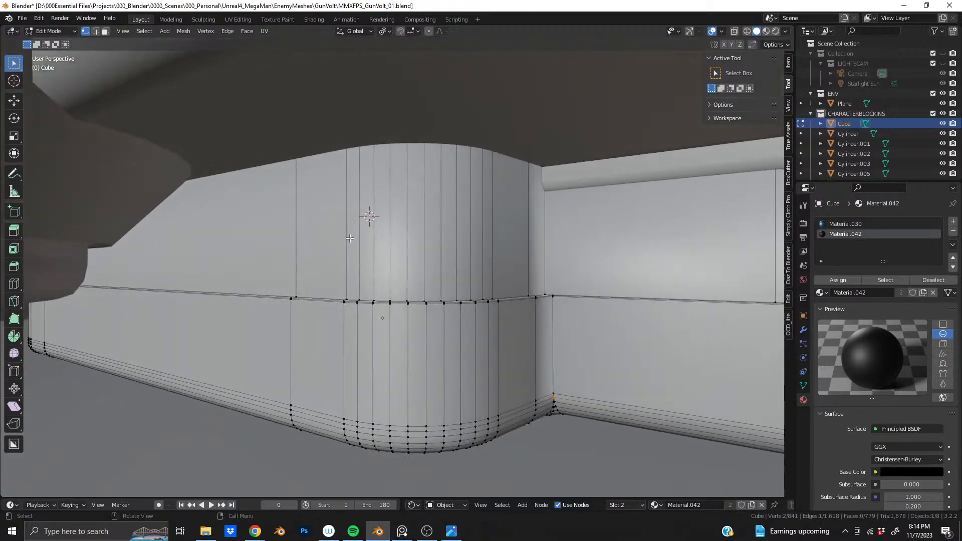
{"action": "key", "text": "ctrl+r"}
{"action": "left_click", "coordinate": [371, 247]}
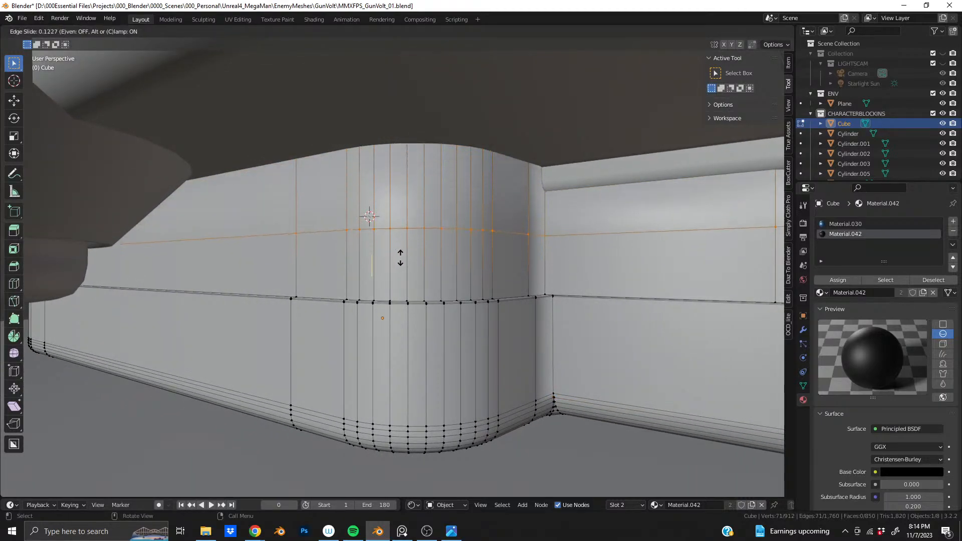
{"action": "left_click", "coordinate": [417, 155]}
{"action": "middle_click_drag", "start_coordinate": [417, 156], "coordinate": [429, 281]}
{"action": "key", "text": "Tab"}
Try a second horizontal loop cut slid down towards the block's middle edge, check it in Object Mode, and undo it
{"action": "key", "text": "Tab"}
{"action": "key", "text": "ctrl+r"}
{"action": "left_click", "coordinate": [429, 251]}
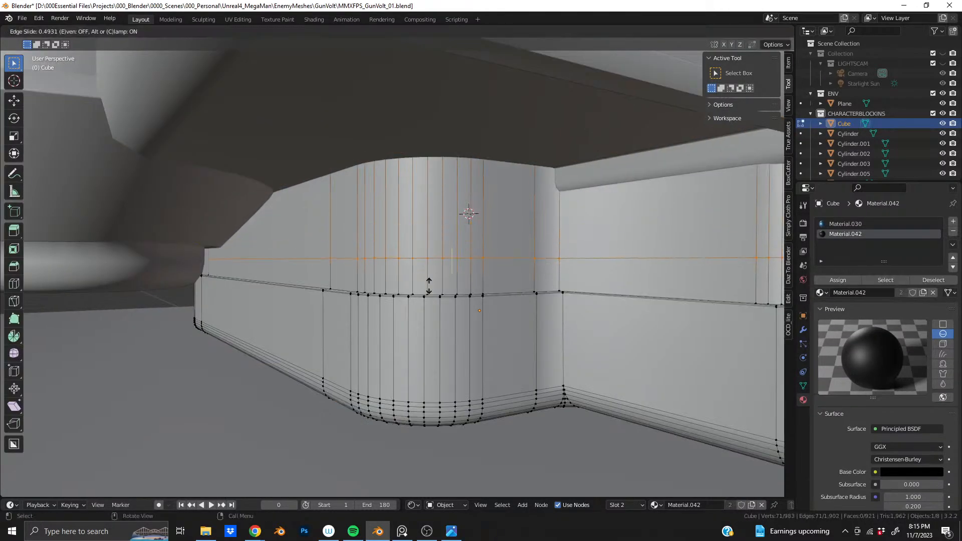
{"action": "left_click", "coordinate": [427, 319]}
{"action": "key", "text": "Tab"}
{"action": "middle_click_drag", "start_coordinate": [436, 316], "coordinate": [490, 304]}
{"action": "scroll", "coordinate": [478, 305], "scroll_direction": "up", "scroll_amount": 3}
{"action": "key", "text": "Tab"}
{"action": "key", "text": "ctrl+z"}
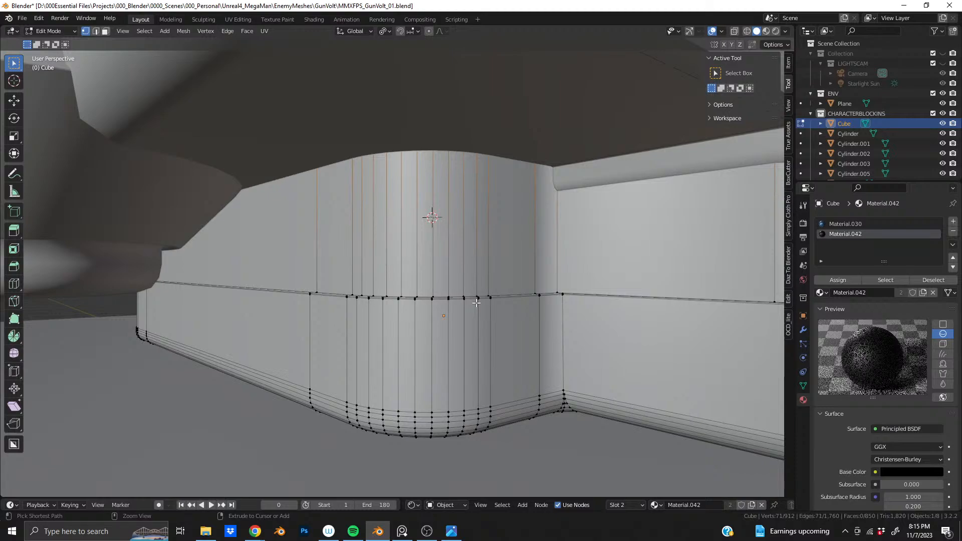
Undo and redo the upper wall's loop cut to compare the block's shading from several angles, leaving the cut in place
{"action": "key", "text": "ctrl+z"}
{"action": "key", "text": "ctrl+shift+z"}
{"action": "key", "text": "ctrl+z"}
{"action": "middle_click_drag", "start_coordinate": [452, 278], "coordinate": [396, 304]}
{"action": "scroll", "coordinate": [512, 283], "scroll_direction": "down", "scroll_amount": 5}
{"action": "middle_click_drag", "start_coordinate": [512, 283], "coordinate": [403, 266], "text": "shift"}
{"action": "scroll", "coordinate": [402, 266], "scroll_direction": "up", "scroll_amount": 2}
{"action": "middle_click_drag", "start_coordinate": [403, 265], "coordinate": [466, 273]}
{"action": "key", "text": "ctrl+shift+z"}
With X-ray on in side view, select all vertices at the block's -Y end and move them about -0.103 m along Y
{"action": "scroll", "coordinate": [466, 273], "scroll_direction": "up", "scroll_amount": 3}
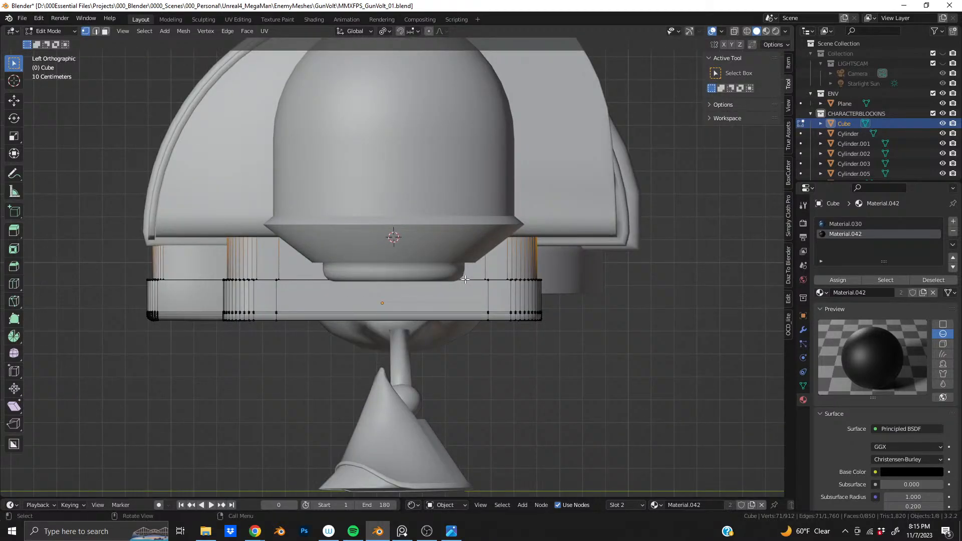
{"action": "left_click", "coordinate": [734, 31]}
{"action": "left_click_drag", "start_coordinate": [393, 148], "coordinate": [623, 371]}
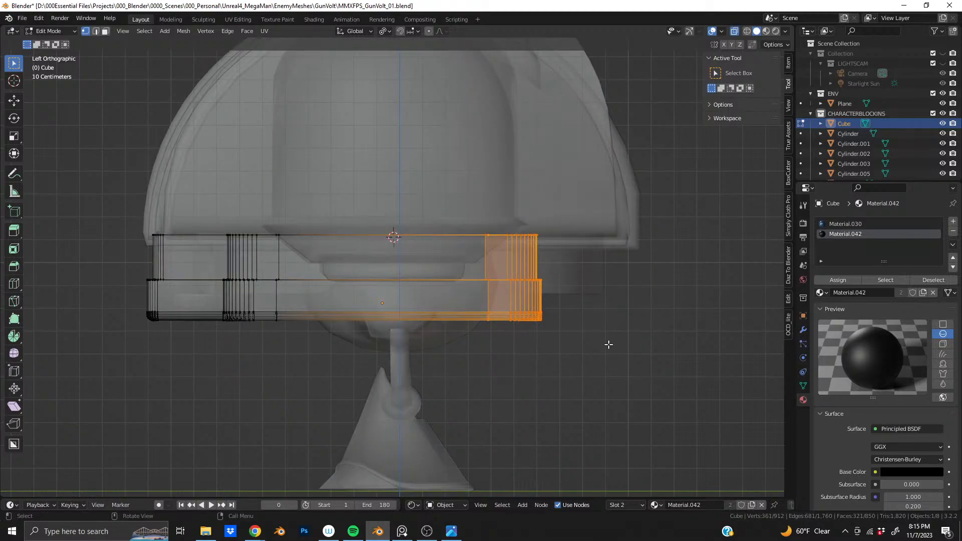
{"action": "key", "text": "g"}
{"action": "key", "text": "y"}
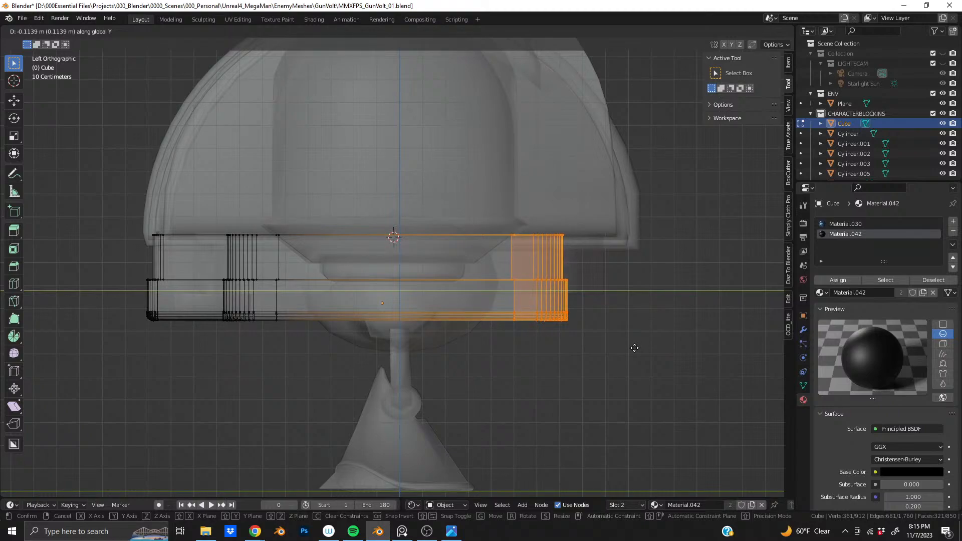
{"action": "left_click", "coordinate": [632, 348]}
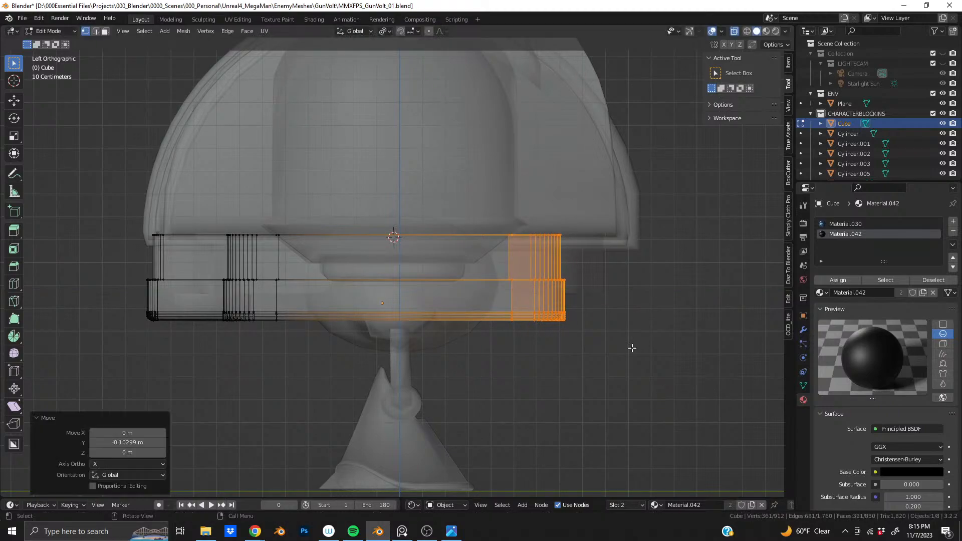
Return to Object Mode with X-ray off and inspect the lengthened base block from the sides and underneath
{"action": "key", "text": "Tab"}
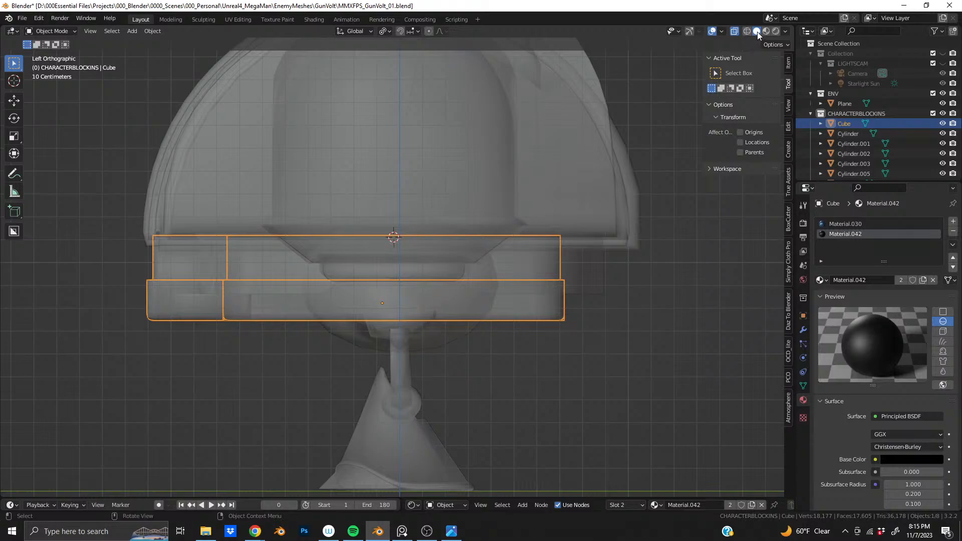
{"action": "scroll", "coordinate": [548, 249], "scroll_direction": "up", "scroll_amount": 2}
{"action": "middle_click_drag", "start_coordinate": [548, 248], "coordinate": [575, 261]}
{"action": "scroll", "coordinate": [574, 261], "scroll_direction": "up", "scroll_amount": 2}
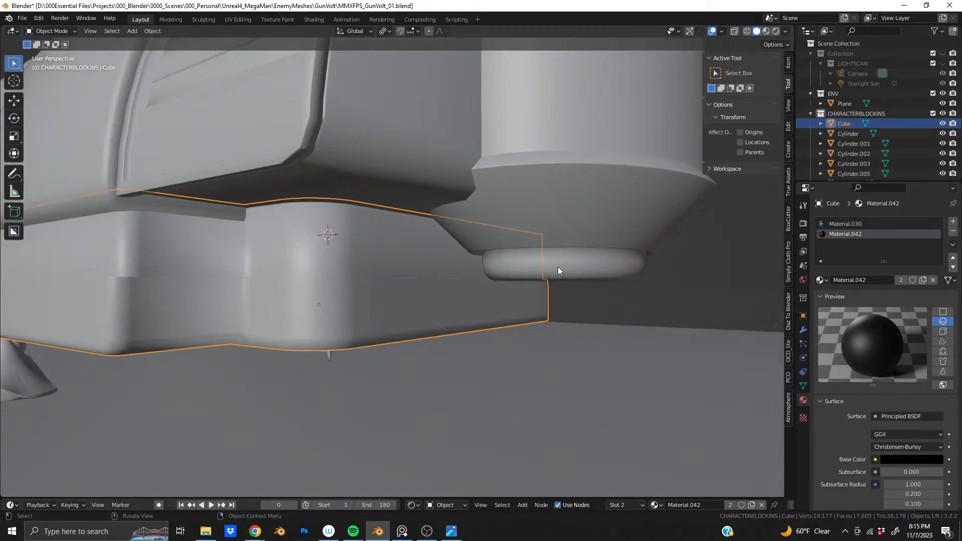
{"action": "scroll", "coordinate": [574, 261], "scroll_direction": "down", "scroll_amount": 2}
{"action": "scroll", "coordinate": [206, 261], "scroll_direction": "down", "scroll_amount": 1}
{"action": "middle_click_drag", "start_coordinate": [207, 261], "coordinate": [512, 271], "text": "shift"}
{"action": "middle_click_drag", "start_coordinate": [588, 308], "coordinate": [449, 231], "text": "shift"}
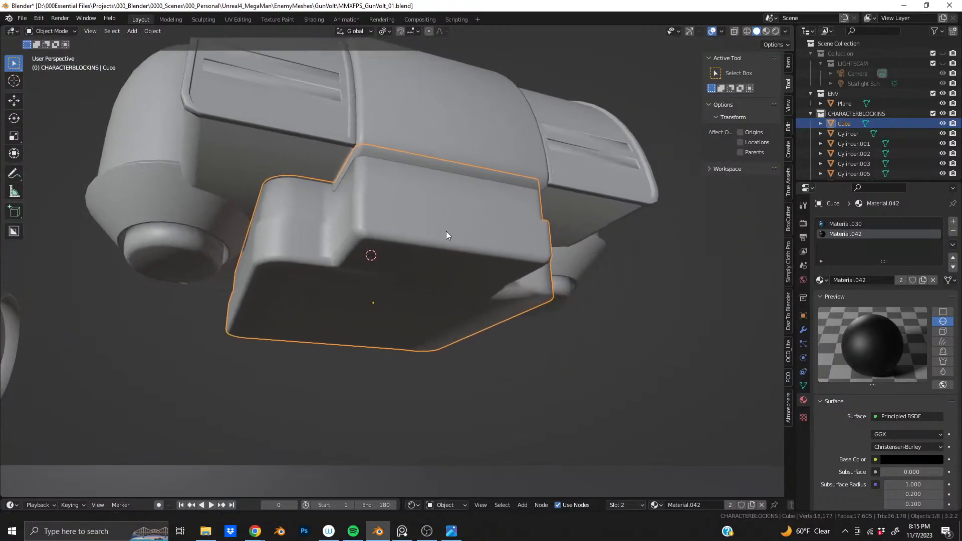
{"action": "scroll", "coordinate": [435, 286], "scroll_direction": "up", "scroll_amount": 3}
{"action": "middle_click_drag", "start_coordinate": [435, 301], "coordinate": [366, 342]}
In Edit Mode, select the whole base block mesh and symmetrize it from -X to +X
{"action": "key", "text": "Tab"}
{"action": "middle_click_drag", "start_coordinate": [352, 361], "coordinate": [395, 346], "text": "shift"}
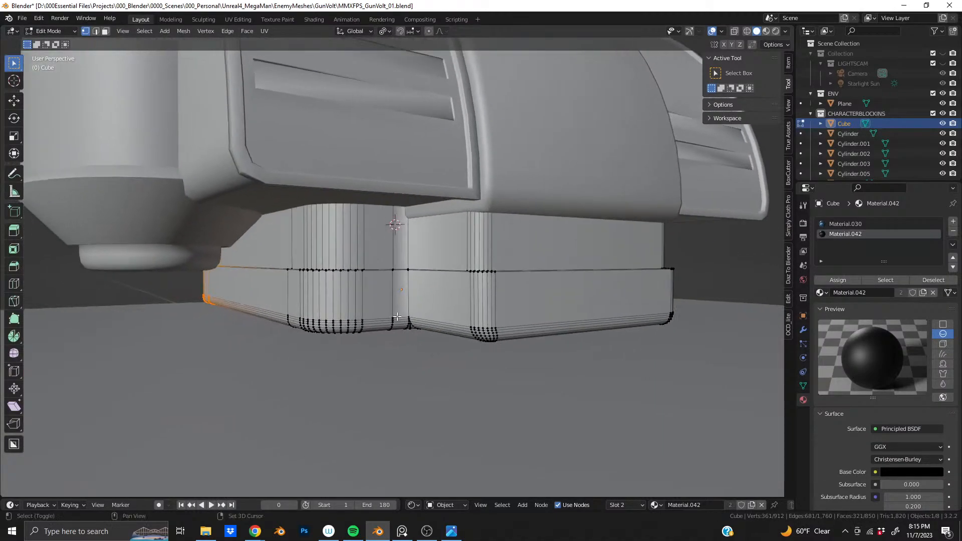
{"action": "key", "text": "a"}
{"action": "middle_click_drag", "start_coordinate": [413, 290], "coordinate": [381, 293]}
{"action": "middle_click_drag", "start_coordinate": [560, 320], "coordinate": [355, 293], "text": "shift"}
{"action": "scroll", "coordinate": [449, 277], "scroll_direction": "up", "scroll_amount": 3}
{"action": "middle_click_drag", "start_coordinate": [449, 276], "coordinate": [453, 238]}
{"action": "scroll", "coordinate": [472, 271], "scroll_direction": "up", "scroll_amount": 3}
{"action": "middle_click_drag", "start_coordinate": [482, 287], "coordinate": [455, 340]}
{"action": "left_click", "coordinate": [183, 32]}
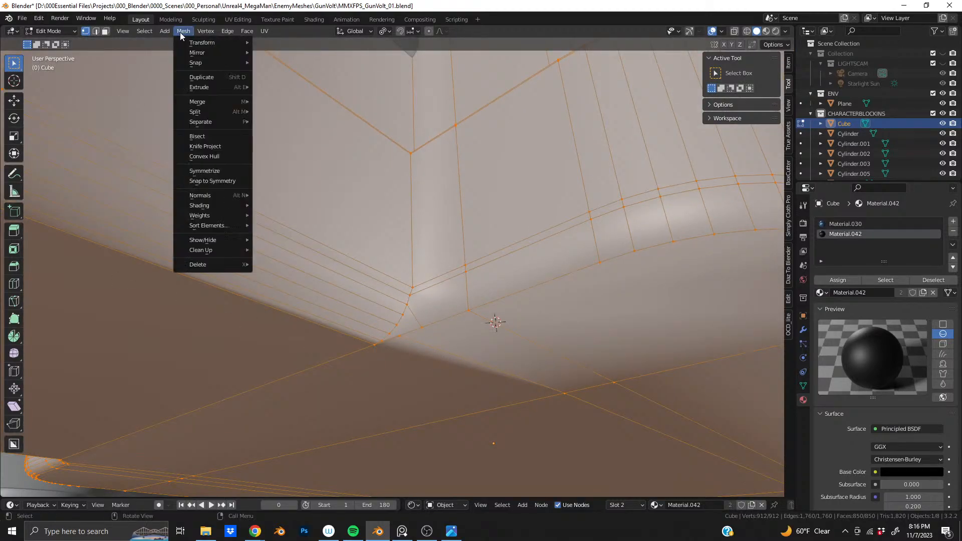
{"action": "left_click", "coordinate": [216, 172]}
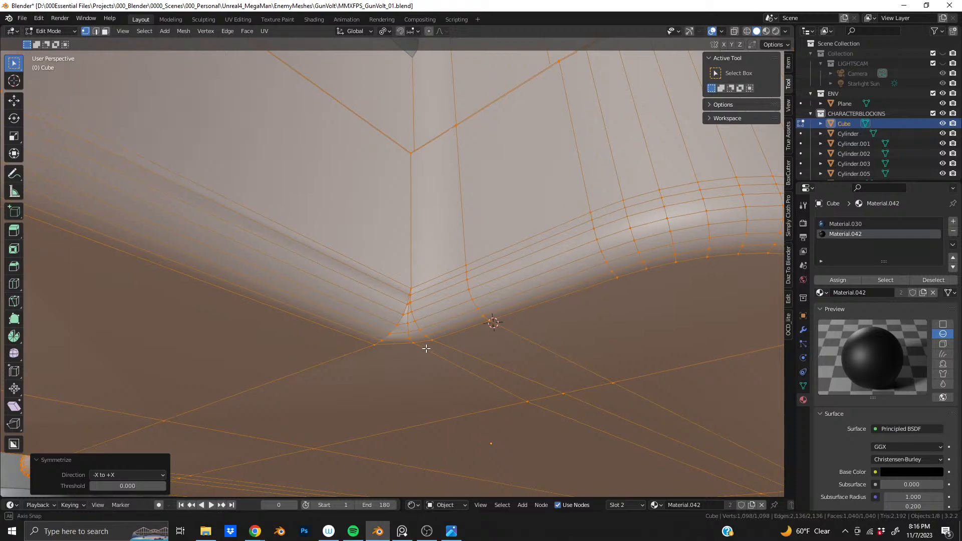
{"action": "scroll", "coordinate": [423, 348], "scroll_direction": "down", "scroll_amount": 10}
Dissolve the vertical edge loop running down the middle of the block's front, and save the file
{"action": "middle_click_drag", "start_coordinate": [469, 339], "coordinate": [458, 361]}
{"action": "left_click", "coordinate": [479, 270], "text": "alt"}
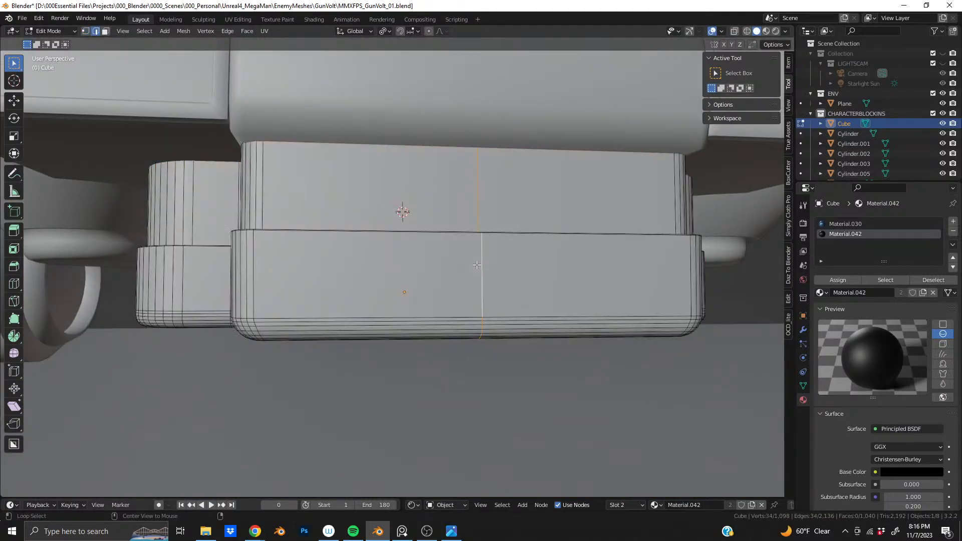
{"action": "key", "text": "x"}
{"action": "left_click", "coordinate": [476, 265]}
{"action": "middle_click_drag", "start_coordinate": [477, 266], "coordinate": [417, 276]}
{"action": "scroll", "coordinate": [637, 186], "scroll_direction": "down", "scroll_amount": 6}
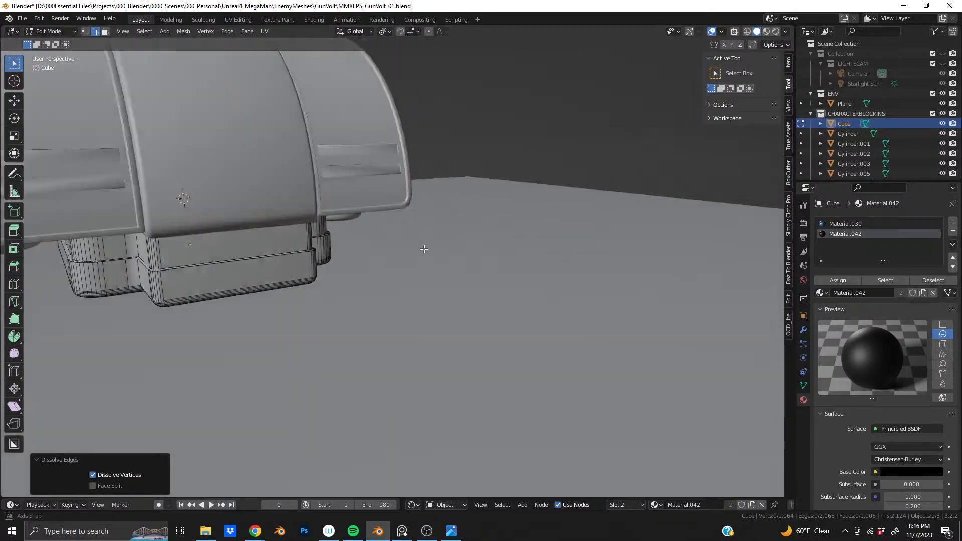
{"action": "scroll", "coordinate": [419, 262], "scroll_direction": "up", "scroll_amount": 3}
{"action": "scroll", "coordinate": [373, 256], "scroll_direction": "down", "scroll_amount": 2}
{"action": "key", "text": "ctrl+s"}
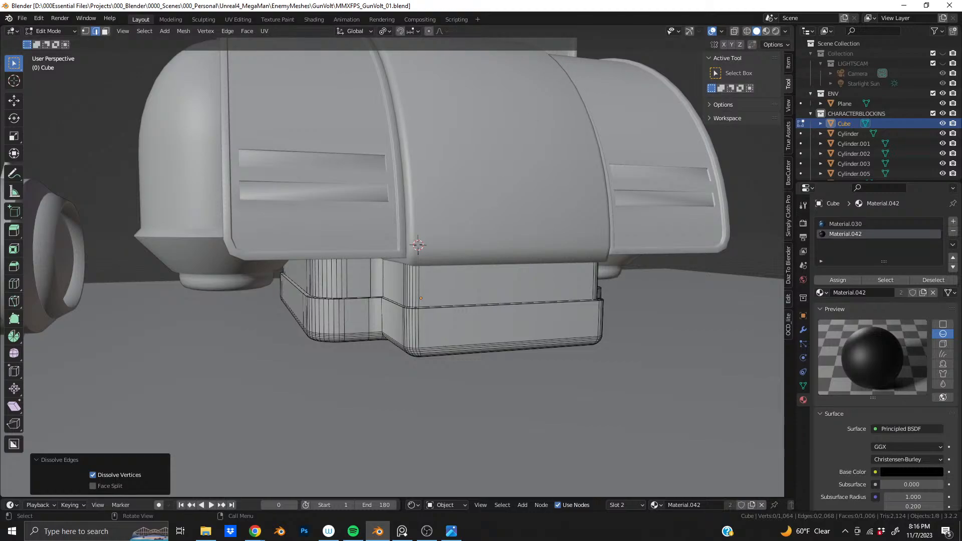
Examine the body and base block from several sides against the neighbouring GunVolt model with legs
{"action": "scroll", "coordinate": [370, 325], "scroll_direction": "down", "scroll_amount": 5}
{"action": "middle_click_drag", "start_coordinate": [370, 324], "coordinate": [281, 316]}
{"action": "middle_click_drag", "start_coordinate": [266, 208], "coordinate": [414, 227], "text": "shift"}
{"action": "scroll", "coordinate": [592, 240], "scroll_direction": "up", "scroll_amount": 3}
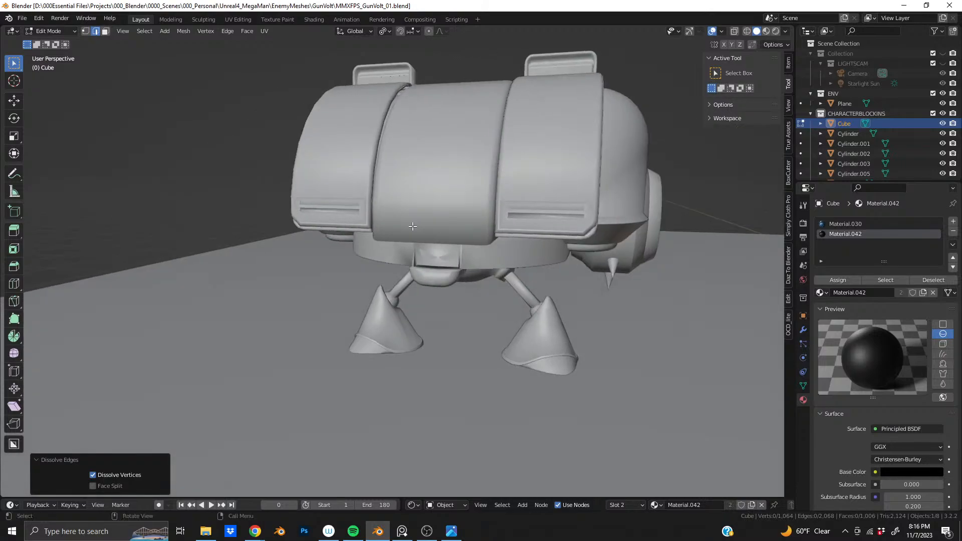
{"action": "middle_click_drag", "start_coordinate": [575, 206], "coordinate": [451, 213], "text": "shift"}
{"action": "middle_click_drag", "start_coordinate": [451, 213], "coordinate": [355, 221]}
{"action": "scroll", "coordinate": [356, 221], "scroll_direction": "down", "scroll_amount": 2}
{"action": "middle_click_drag", "start_coordinate": [652, 242], "coordinate": [343, 228], "text": "shift"}
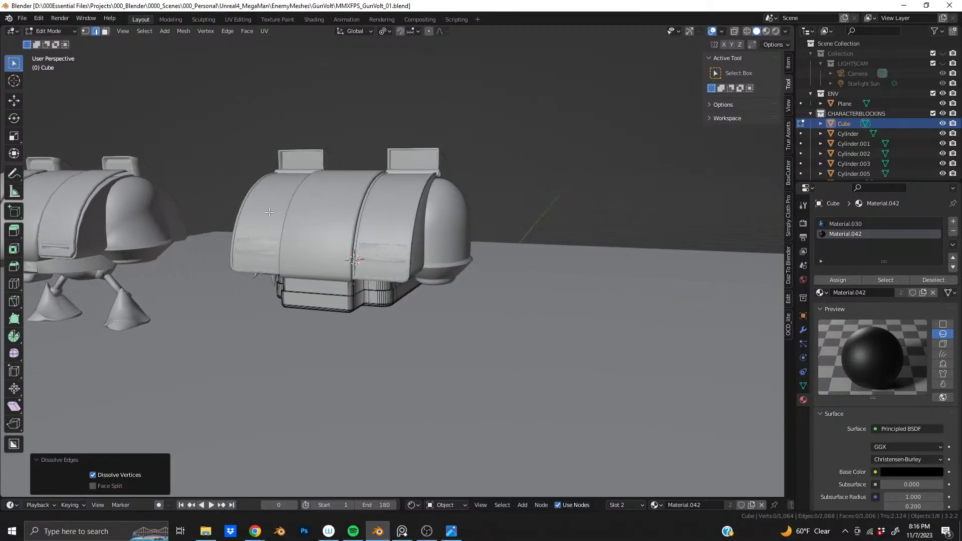
{"action": "scroll", "coordinate": [343, 229], "scroll_direction": "up", "scroll_amount": 2}
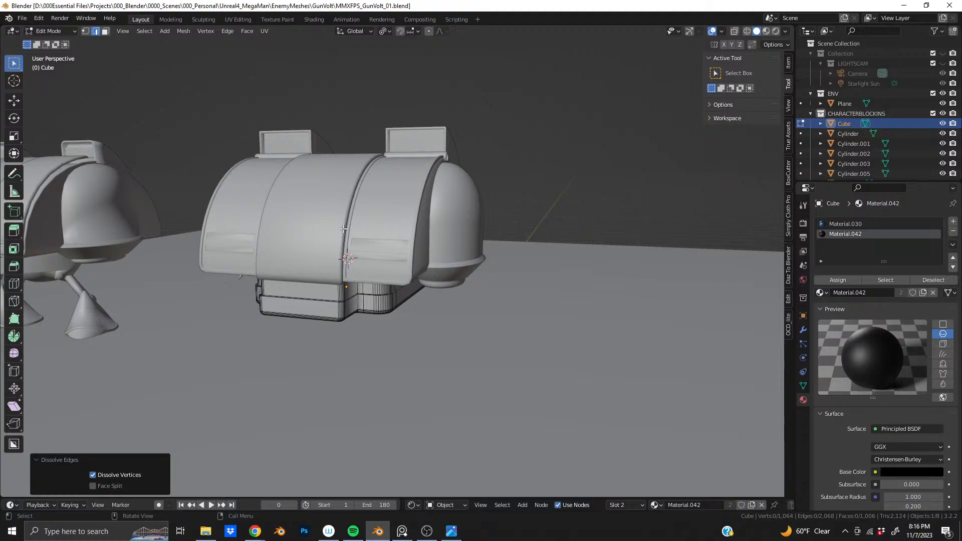
Slide the horizontal edge loop just below the lower tier's rim down the wall by an edge-slide factor of 0.051
{"action": "middle_click_drag", "start_coordinate": [200, 320], "coordinate": [401, 265], "text": "shift"}
{"action": "scroll", "coordinate": [306, 302], "scroll_direction": "up", "scroll_amount": 5}
{"action": "middle_click_drag", "start_coordinate": [400, 265], "coordinate": [416, 290], "text": "shift"}
{"action": "scroll", "coordinate": [473, 323], "scroll_direction": "up", "scroll_amount": 4}
{"action": "left_click", "coordinate": [391, 308], "text": "alt"}
{"action": "scroll", "coordinate": [384, 302], "scroll_direction": "down", "scroll_amount": 2}
{"action": "scroll", "coordinate": [415, 290], "scroll_direction": "up", "scroll_amount": 3}
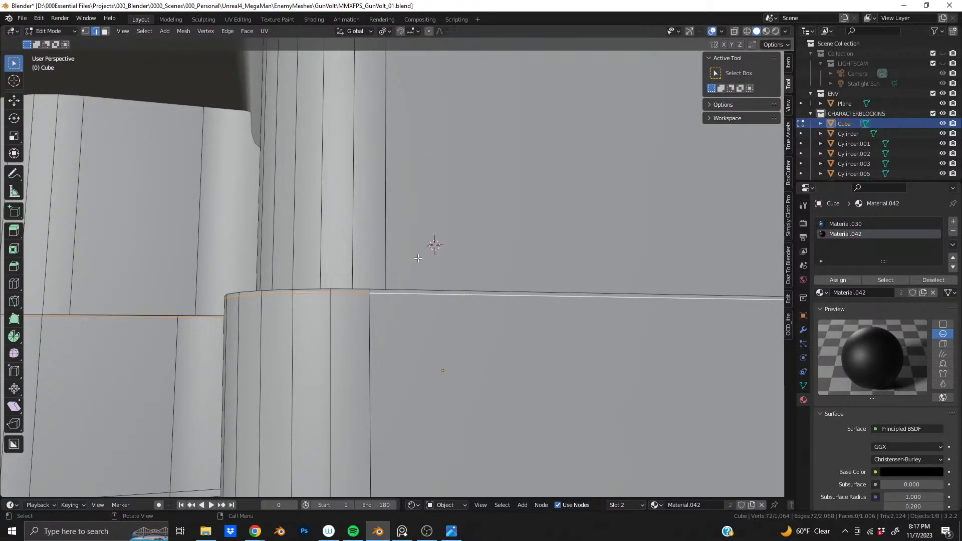
{"action": "key", "text": "g"}
{"action": "key", "text": "g"}
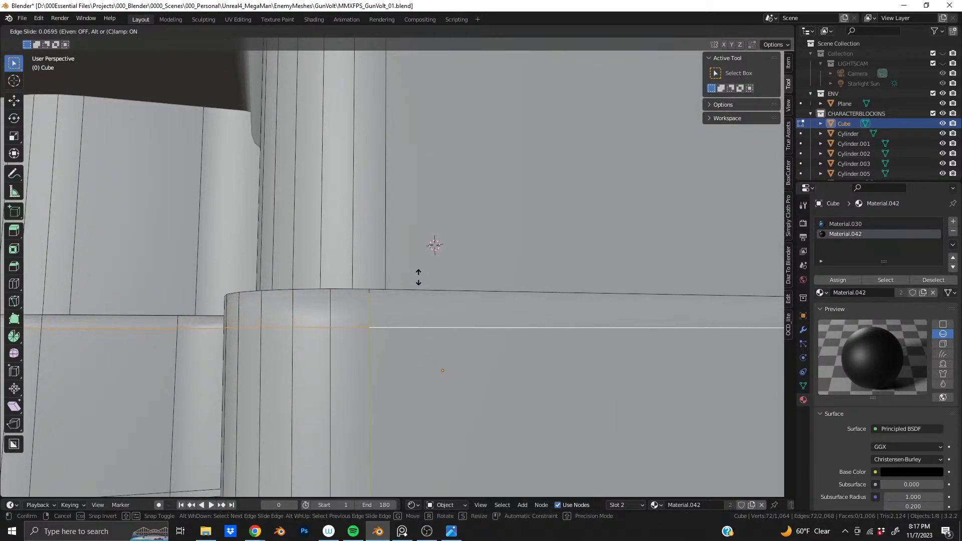
{"action": "left_click", "coordinate": [418, 268]}
{"action": "middle_click_drag", "start_coordinate": [419, 268], "coordinate": [403, 303]}
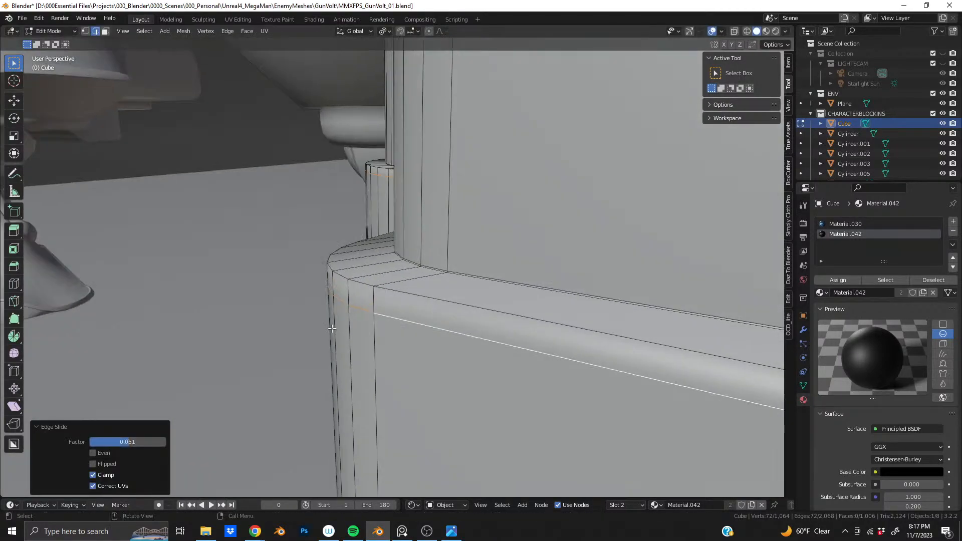
Bevel the lower tier's outer rim edge loop with one segment, about 0.003 m wide, after undoing a narrower trial
{"action": "left_click", "coordinate": [402, 301], "text": "alt"}
{"action": "key", "text": "ctrl+b"}
{"action": "scroll", "coordinate": [326, 223], "scroll_direction": "down", "scroll_amount": 4}
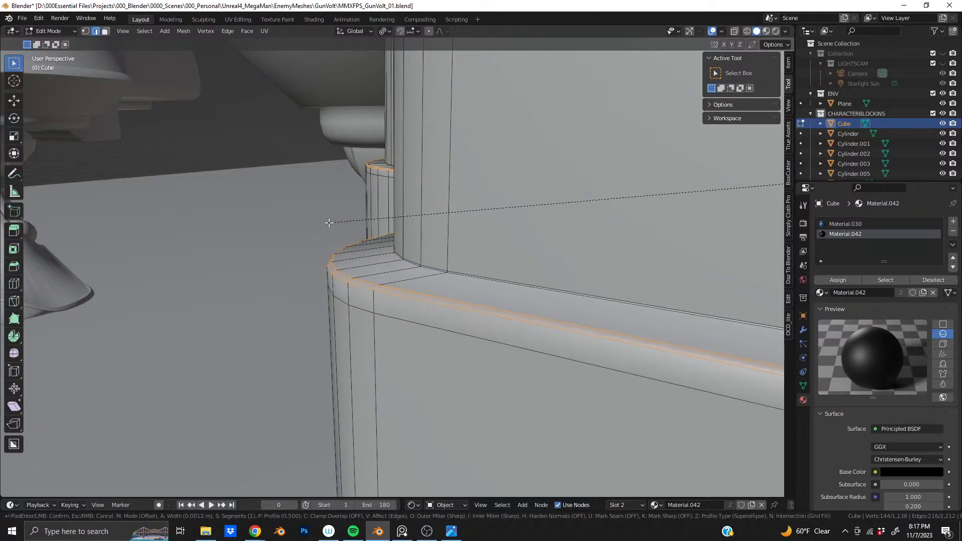
{"action": "left_click", "coordinate": [327, 219]}
{"action": "key", "text": "ctrl+z"}
{"action": "key", "text": "ctrl+b"}
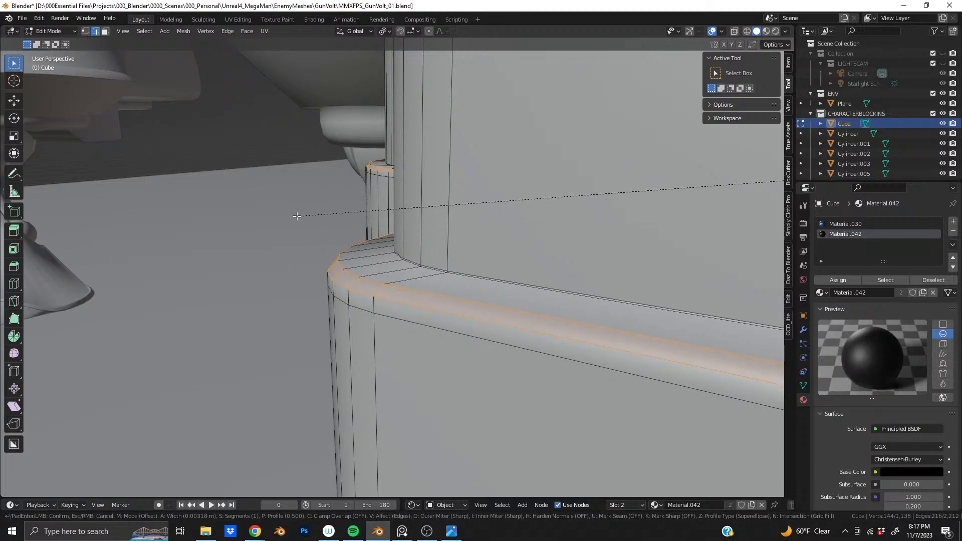
{"action": "left_click", "coordinate": [296, 215]}
Return to Object Mode, inspect the bevelled rim from the front, and add the main body to the selection
{"action": "key", "text": "Tab"}
{"action": "middle_click_drag", "start_coordinate": [419, 300], "coordinate": [421, 275]}
{"action": "scroll", "coordinate": [440, 301], "scroll_direction": "down", "scroll_amount": 5}
{"action": "scroll", "coordinate": [513, 292], "scroll_direction": "down", "scroll_amount": 3}
{"action": "scroll", "coordinate": [378, 249], "scroll_direction": "up", "scroll_amount": 6}
{"action": "left_click", "coordinate": [392, 224], "text": "shift"}
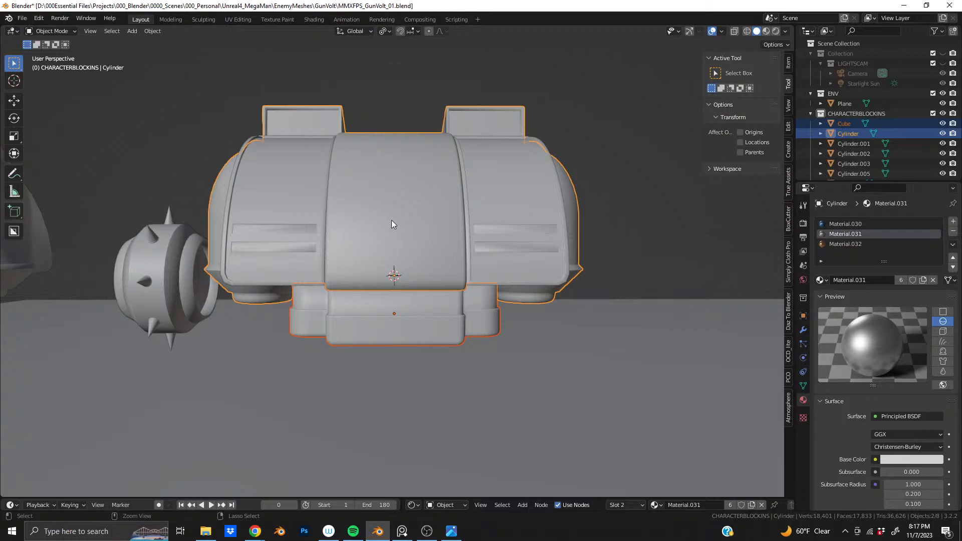
Switch to the reference image board and examine GunVolt's face, chin tab and waist in the illustration, painting and sprite
{"action": "key", "text": "alt+Tab"}
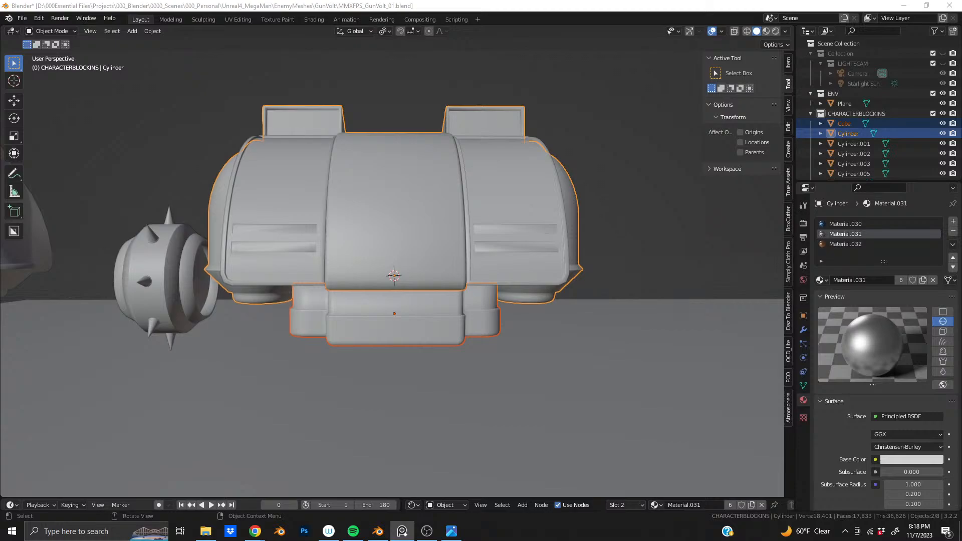
{"action": "right_click_drag", "start_coordinate": [261, 0], "coordinate": [387, 375]}
{"action": "scroll", "coordinate": [387, 375], "scroll_direction": "up", "scroll_amount": 3}
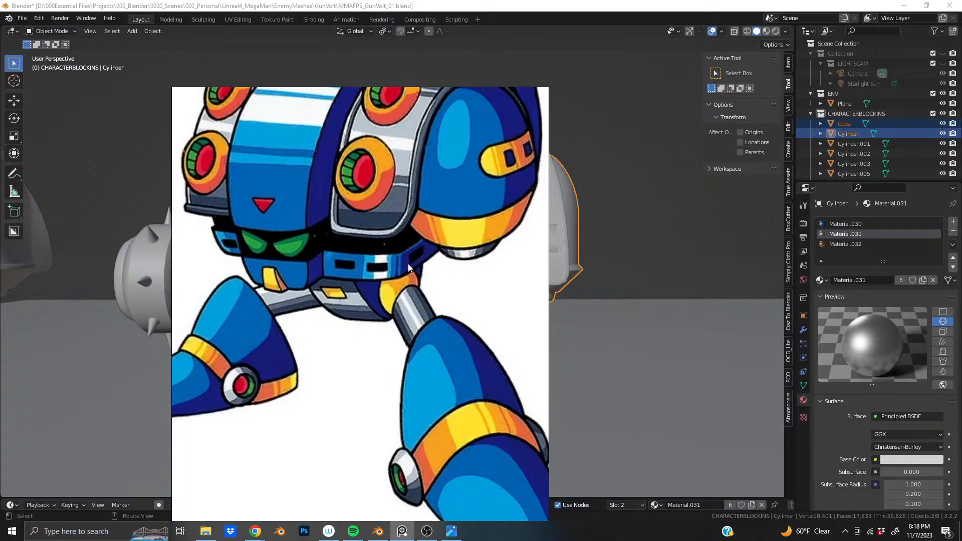
{"action": "scroll", "coordinate": [331, 290], "scroll_direction": "down", "scroll_amount": 5}
{"action": "middle_click_drag", "start_coordinate": [295, 289], "coordinate": [548, 260]}
{"action": "scroll", "coordinate": [458, 246], "scroll_direction": "up", "scroll_amount": 5}
{"action": "scroll", "coordinate": [316, 276], "scroll_direction": "up", "scroll_amount": 2}
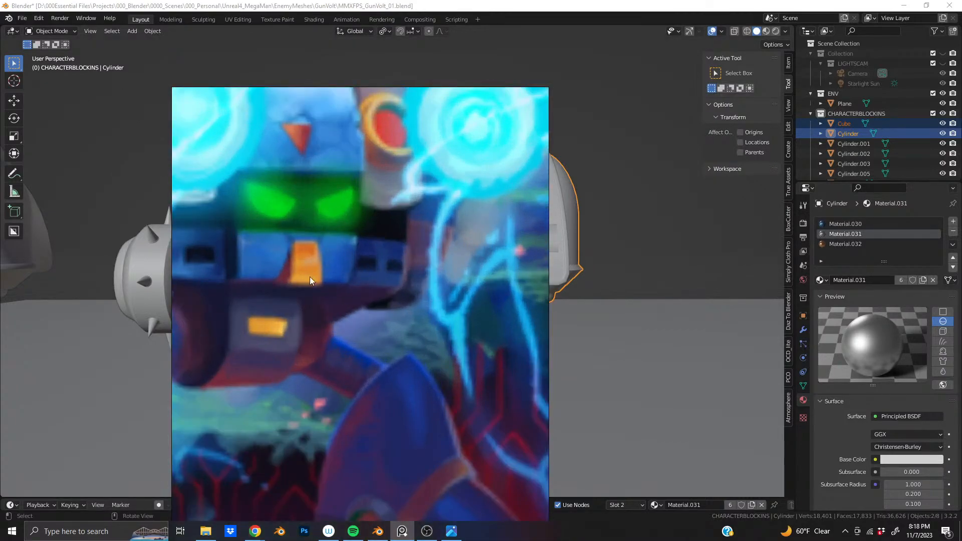
{"action": "scroll", "coordinate": [307, 272], "scroll_direction": "down", "scroll_amount": 3}
{"action": "middle_click_drag", "start_coordinate": [308, 272], "coordinate": [814, 292]}
{"action": "scroll", "coordinate": [621, 285], "scroll_direction": "up", "scroll_amount": 1}
{"action": "scroll", "coordinate": [524, 270], "scroll_direction": "up", "scroll_amount": 3}
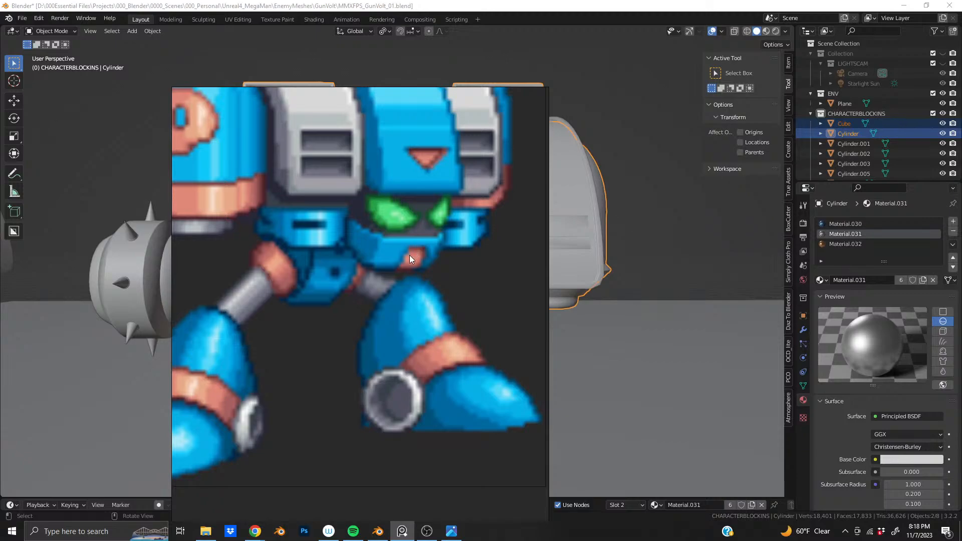
Compare the chin tab and waist slots in the sprite and illustration, and move the reference board out of view
{"action": "scroll", "coordinate": [356, 233], "scroll_direction": "down", "scroll_amount": 4}
{"action": "middle_click_drag", "start_coordinate": [356, 233], "coordinate": [397, 240]}
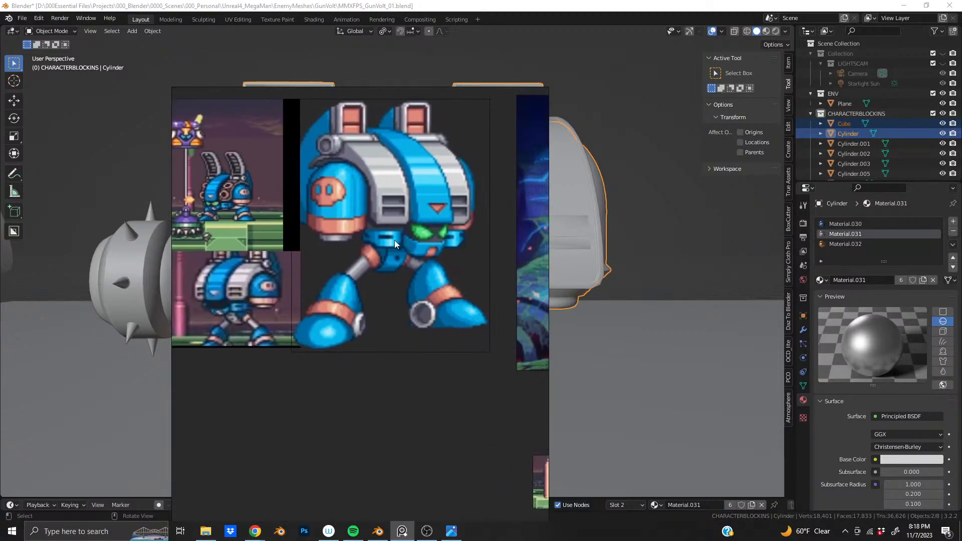
{"action": "scroll", "coordinate": [425, 248], "scroll_direction": "up", "scroll_amount": 3}
{"action": "scroll", "coordinate": [450, 262], "scroll_direction": "down", "scroll_amount": 2}
{"action": "scroll", "coordinate": [450, 263], "scroll_direction": "down", "scroll_amount": 3}
{"action": "middle_click_drag", "start_coordinate": [450, 262], "coordinate": [221, 240]}
{"action": "middle_click_drag", "start_coordinate": [353, 244], "coordinate": [225, 245]}
{"action": "scroll", "coordinate": [381, 256], "scroll_direction": "up", "scroll_amount": 6}
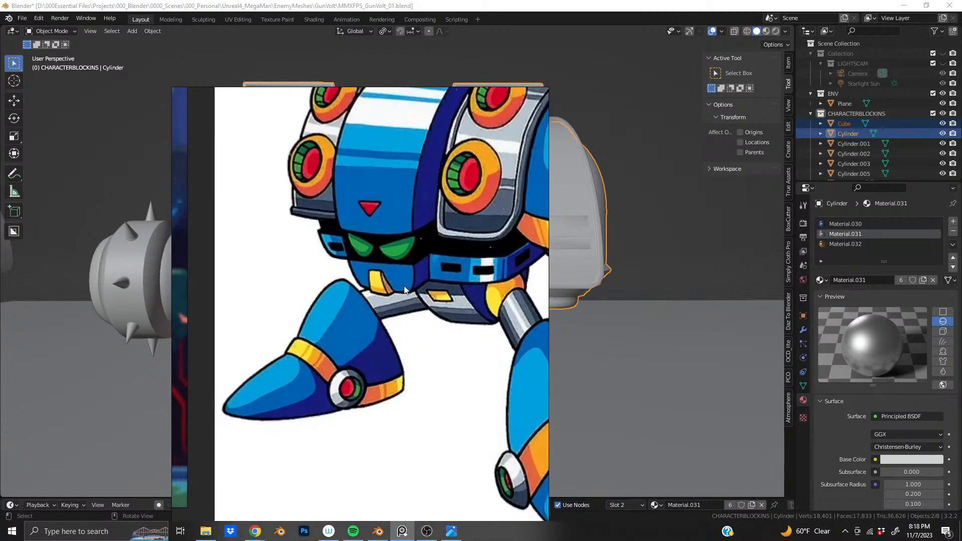
{"action": "right_click_drag", "start_coordinate": [409, 294], "coordinate": [334, 0]}
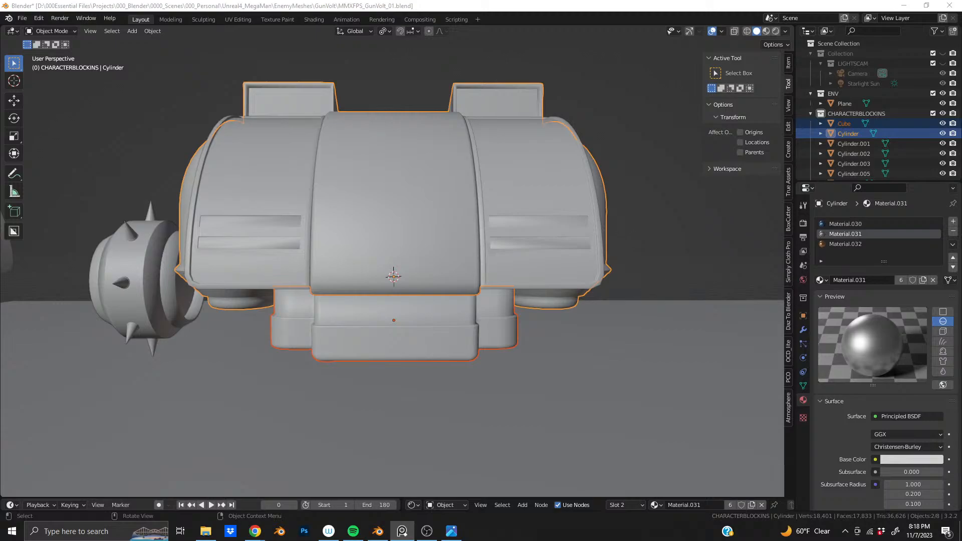
In Edit Mode on the base block, add one horizontal loop cut around the lower tier, slid upwards at factor 0.650
{"action": "middle_click_drag", "start_coordinate": [396, 238], "coordinate": [569, 253]}
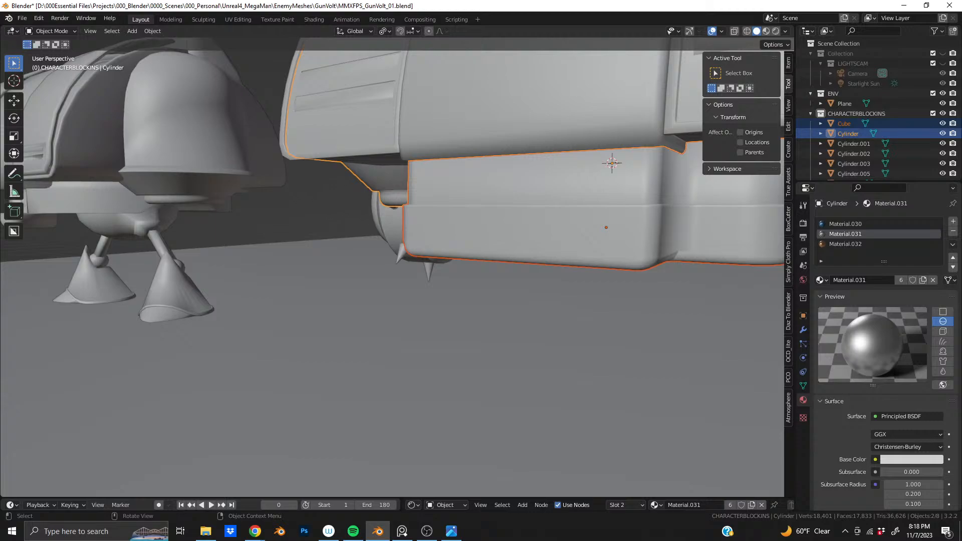
{"action": "key", "text": "alt+Tab"}
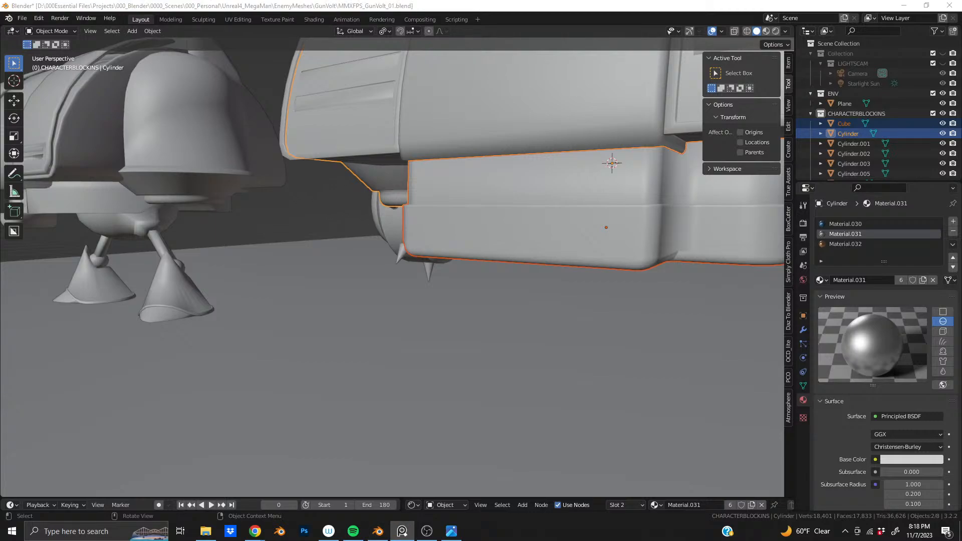
{"action": "middle_click_drag", "start_coordinate": [548, 175], "coordinate": [460, 246]}
{"action": "left_click", "coordinate": [519, 233]}
{"action": "key", "text": "Tab"}
{"action": "scroll", "coordinate": [451, 246], "scroll_direction": "up", "scroll_amount": 2}
{"action": "middle_click_drag", "start_coordinate": [426, 247], "coordinate": [407, 230]}
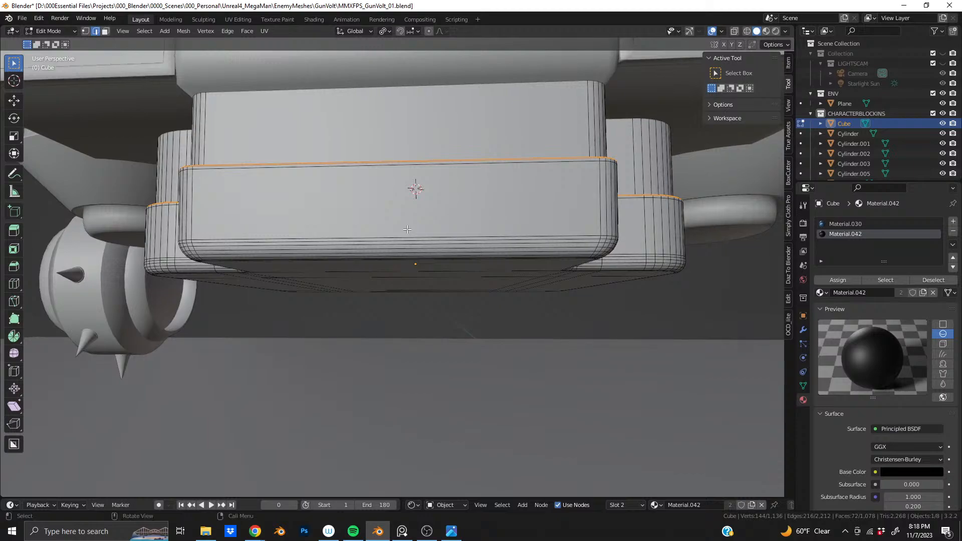
{"action": "middle_click_drag", "start_coordinate": [329, 194], "coordinate": [344, 196]}
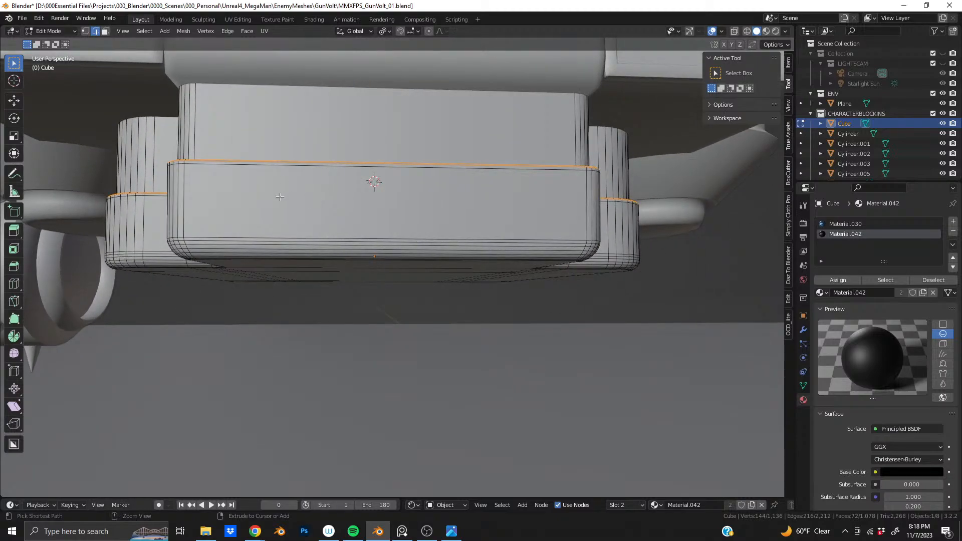
{"action": "key", "text": "ctrl+r"}
{"action": "left_click", "coordinate": [198, 193]}
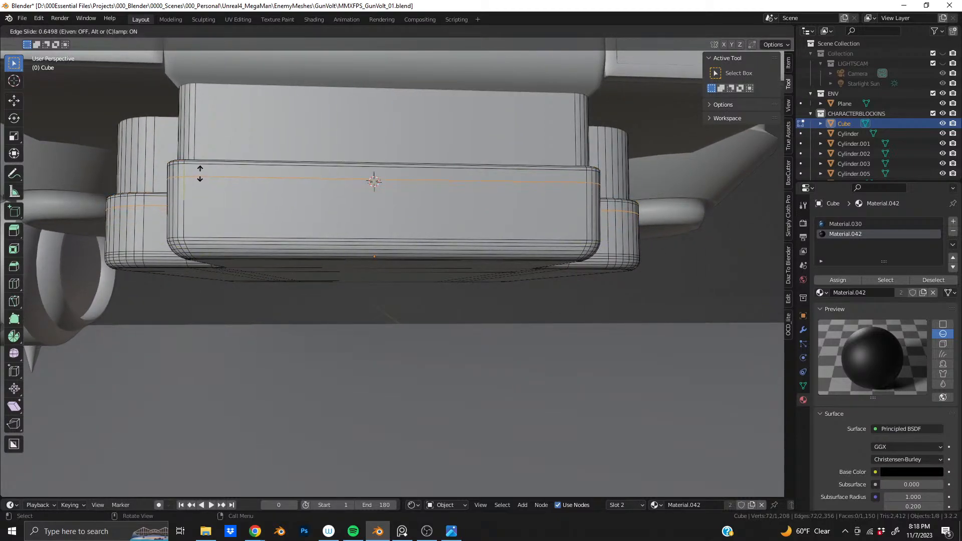
{"action": "left_click", "coordinate": [200, 179]}
Add six evenly spaced vertical loop cuts across the block's front at slide factor 0
{"action": "middle_click_drag", "start_coordinate": [391, 205], "coordinate": [419, 248]}
{"action": "key", "text": "ctrl+r"}
{"action": "scroll", "coordinate": [398, 226], "scroll_direction": "up", "scroll_amount": 1}
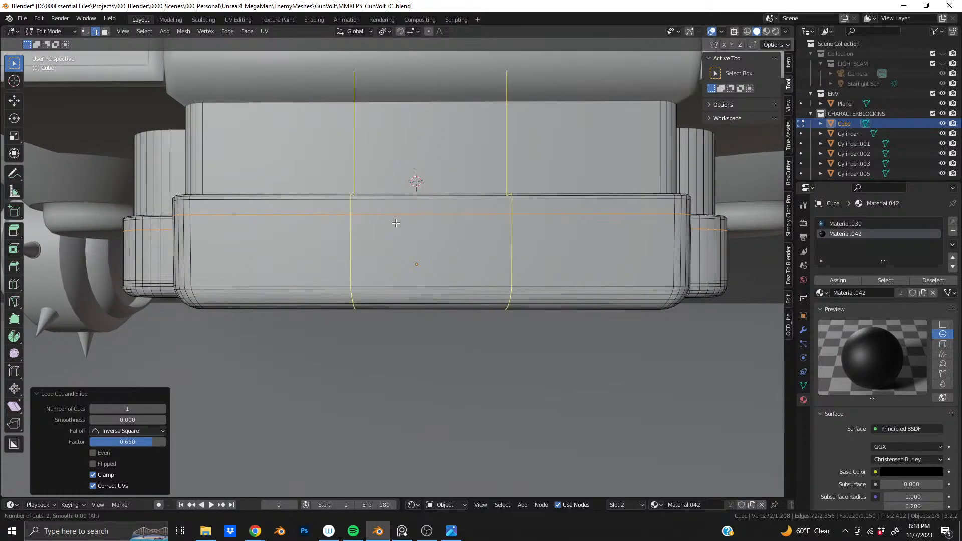
{"action": "scroll", "coordinate": [396, 223], "scroll_direction": "up", "scroll_amount": 6}
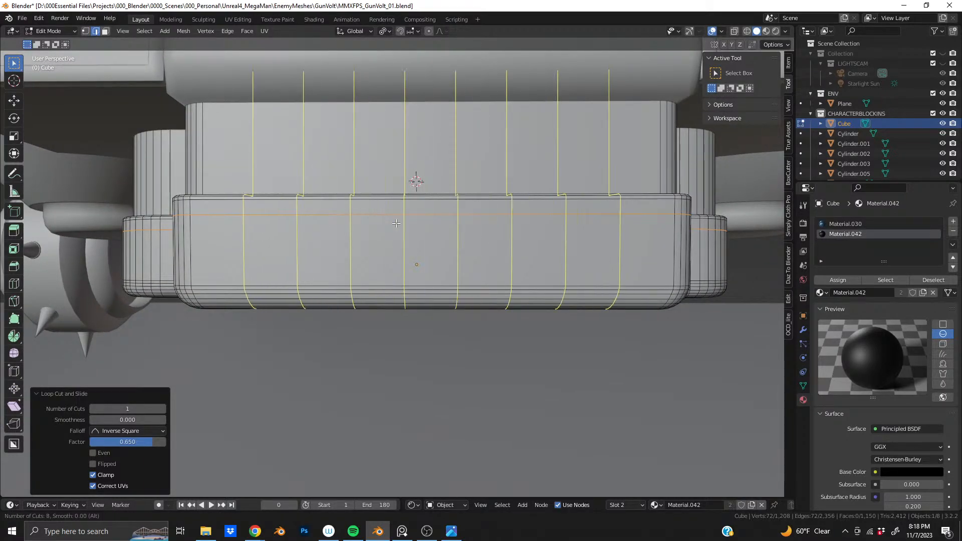
{"action": "scroll", "coordinate": [396, 223], "scroll_direction": "up", "scroll_amount": 1}
{"action": "scroll", "coordinate": [396, 223], "scroll_direction": "up", "scroll_amount": 1}
{"action": "scroll", "coordinate": [395, 223], "scroll_direction": "down", "scroll_amount": 2}
{"action": "scroll", "coordinate": [396, 223], "scroll_direction": "down", "scroll_amount": 1}
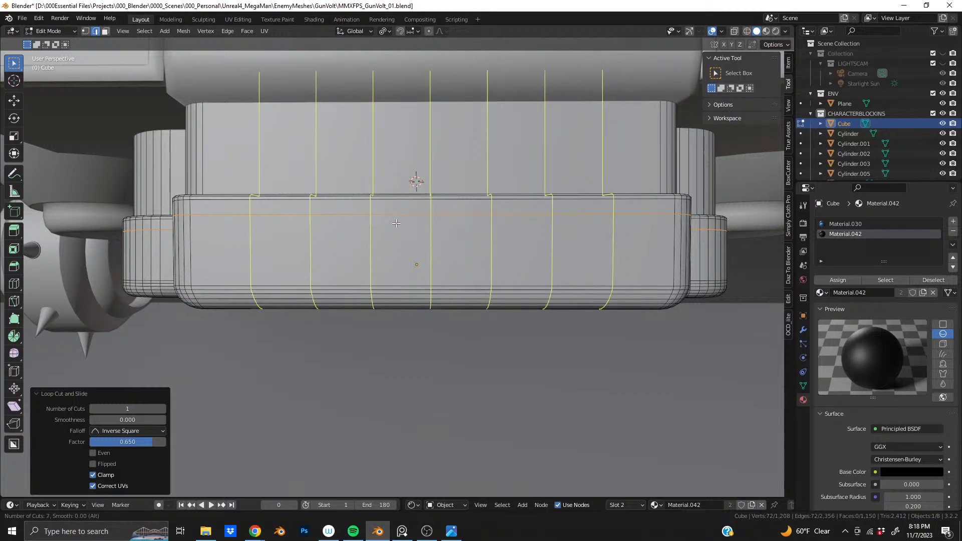
{"action": "scroll", "coordinate": [395, 223], "scroll_direction": "down", "scroll_amount": 1}
{"action": "left_click", "coordinate": [396, 223]}
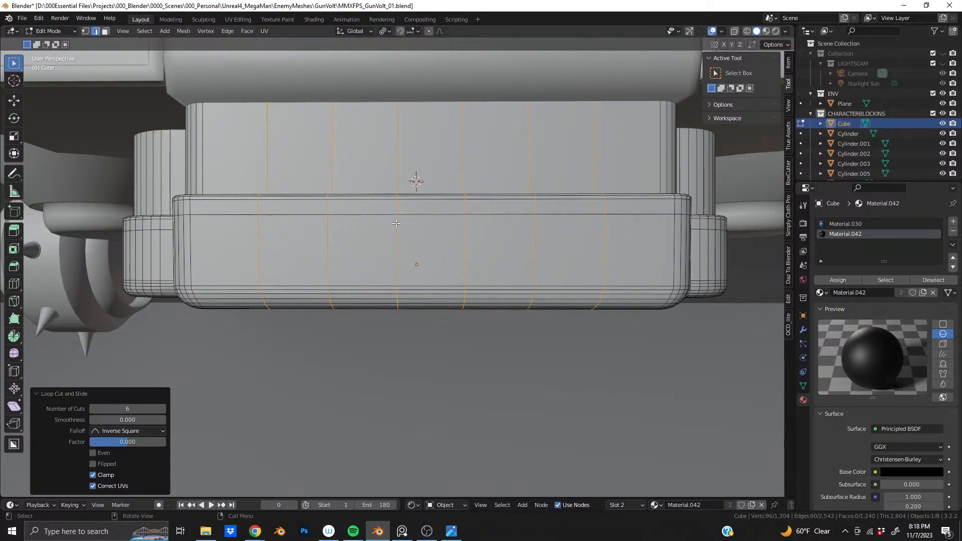
Dissolve the outer four of the six vertical loops, keeping only the middle pair
{"action": "left_click", "coordinate": [396, 223], "text": "alt"}
{"action": "key", "text": "ctrl+z"}
{"action": "left_click", "coordinate": [397, 237], "text": "alt+shift"}
{"action": "left_click", "coordinate": [466, 238], "text": "alt+shift"}
{"action": "key", "text": "x"}
{"action": "left_click", "coordinate": [462, 239]}
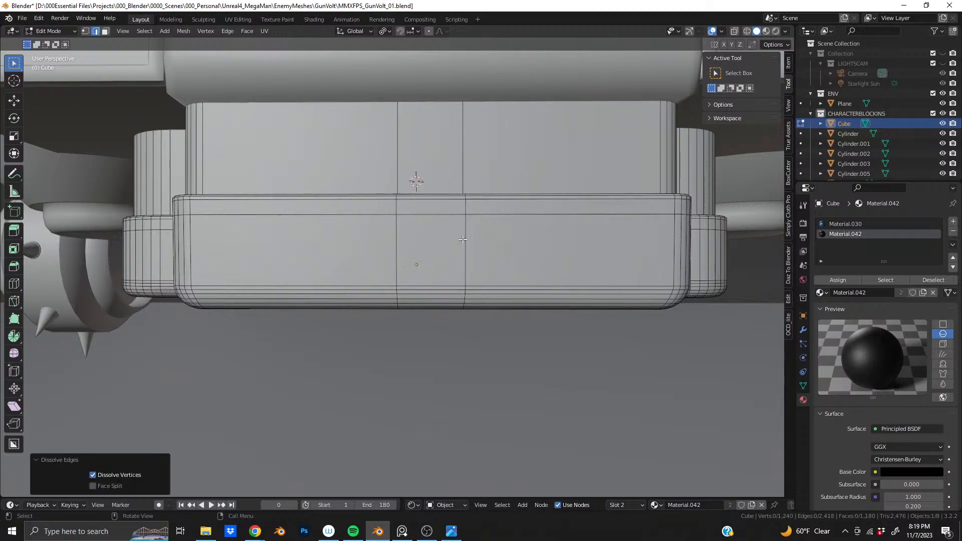
Recess the middle strip of faces on the lower tier's front, down around its bottom curve, using Inset with 0 thickness and about -0.011 m depth
{"action": "scroll", "coordinate": [415, 179], "scroll_direction": "up", "scroll_amount": 2}
{"action": "middle_click_drag", "start_coordinate": [395, 174], "coordinate": [383, 229]}
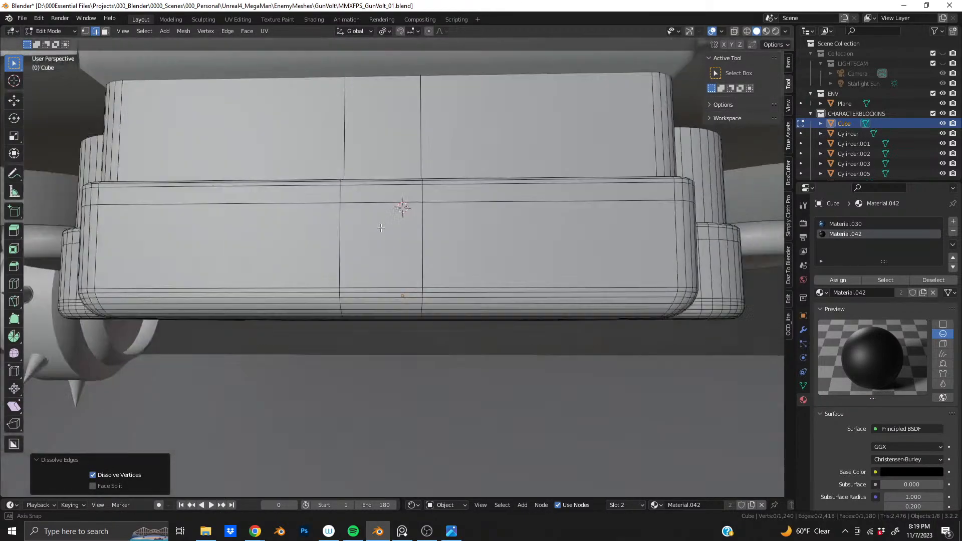
{"action": "key", "text": "3"}
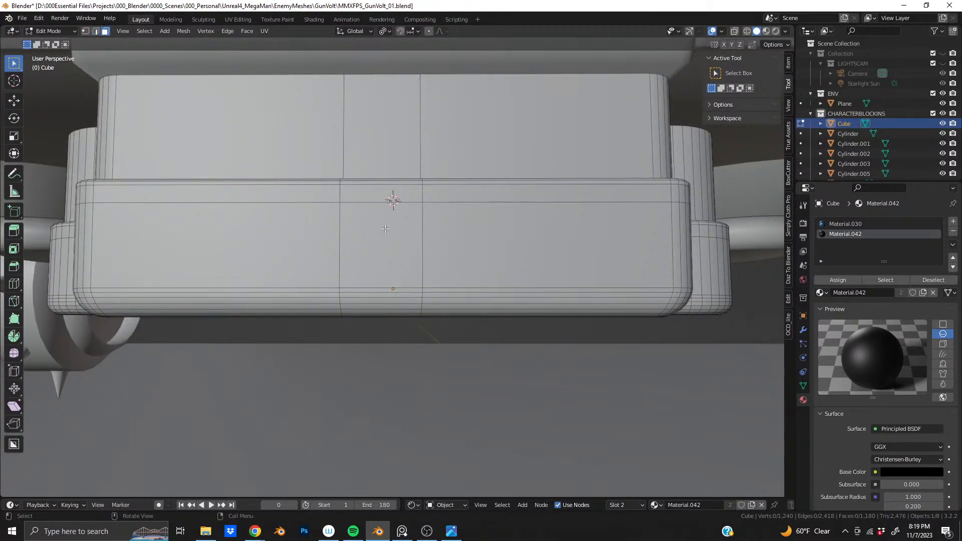
{"action": "left_click", "coordinate": [389, 227]}
{"action": "middle_click_drag", "start_coordinate": [386, 185], "coordinate": [424, 235]}
{"action": "left_click", "coordinate": [406, 202], "text": "ctrl+shift"}
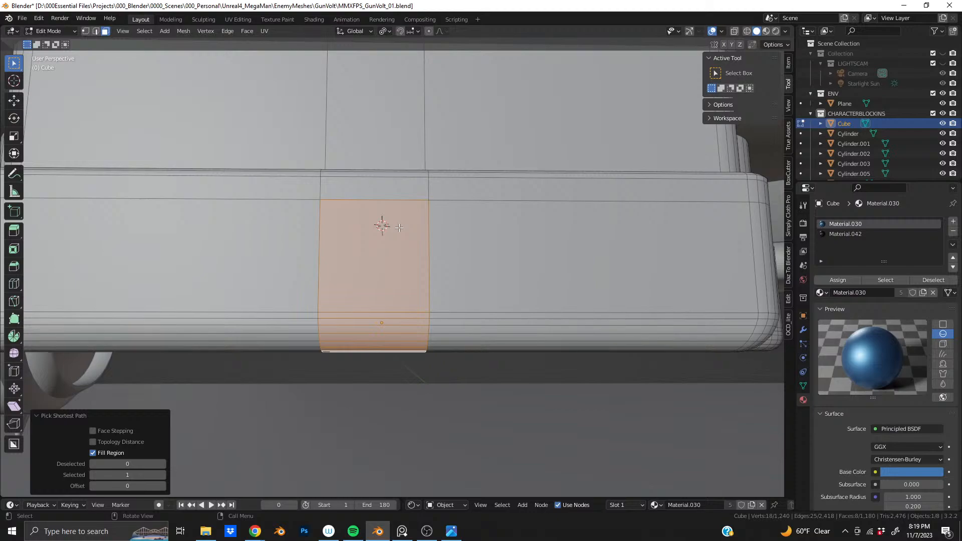
{"action": "scroll", "coordinate": [399, 228], "scroll_direction": "up", "scroll_amount": 1}
{"action": "middle_click_drag", "start_coordinate": [389, 218], "coordinate": [387, 195]}
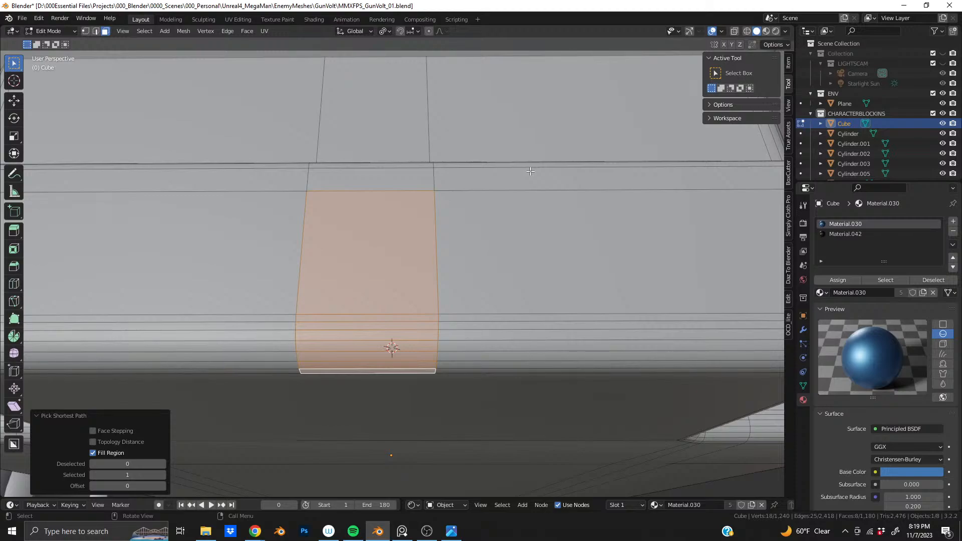
{"action": "key", "text": "i"}
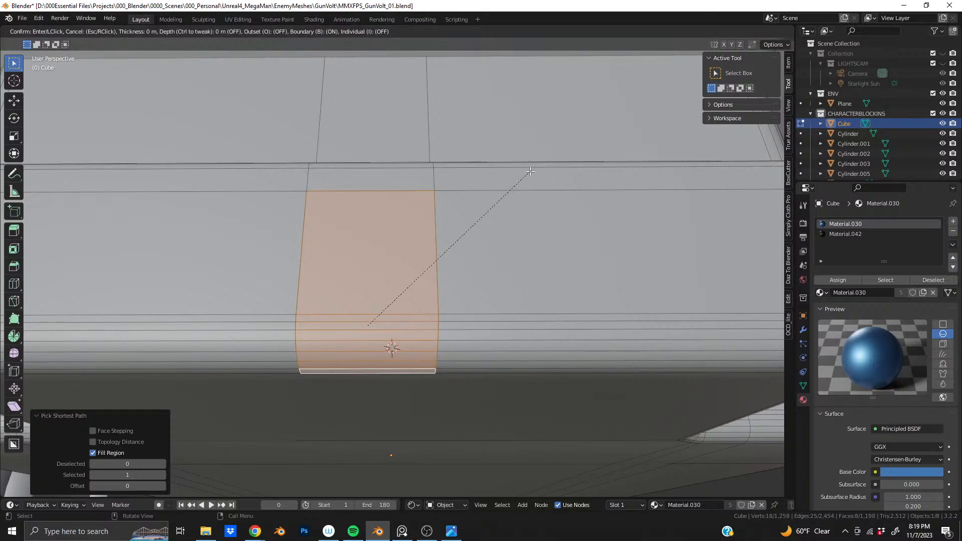
{"action": "key", "text": "ctrl"}
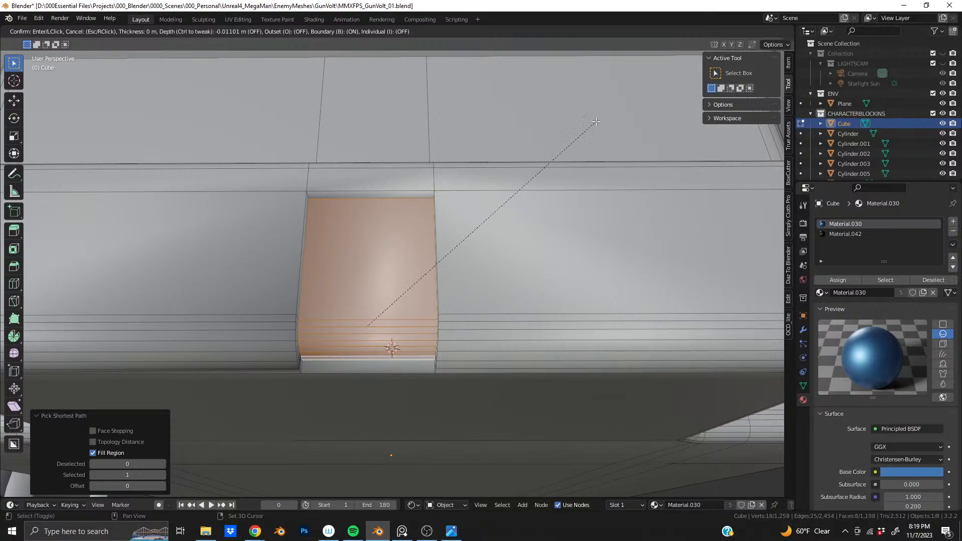
{"action": "left_click", "coordinate": [527, 170]}
Scale the recessed faces to 0.924 along X and move them about 0.0058 m down along Z
{"action": "middle_click_drag", "start_coordinate": [527, 173], "coordinate": [383, 257]}
{"action": "middle_click_drag", "start_coordinate": [503, 258], "coordinate": [511, 252]}
{"action": "key", "text": "s"}
{"action": "key", "text": "x"}
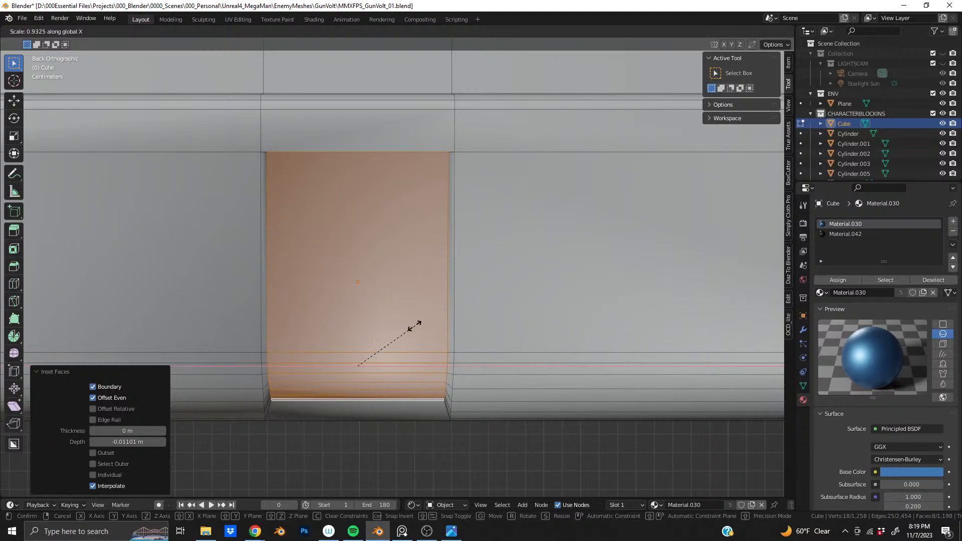
{"action": "left_click", "coordinate": [399, 336]}
{"action": "key", "text": "g"}
{"action": "key", "text": "z"}
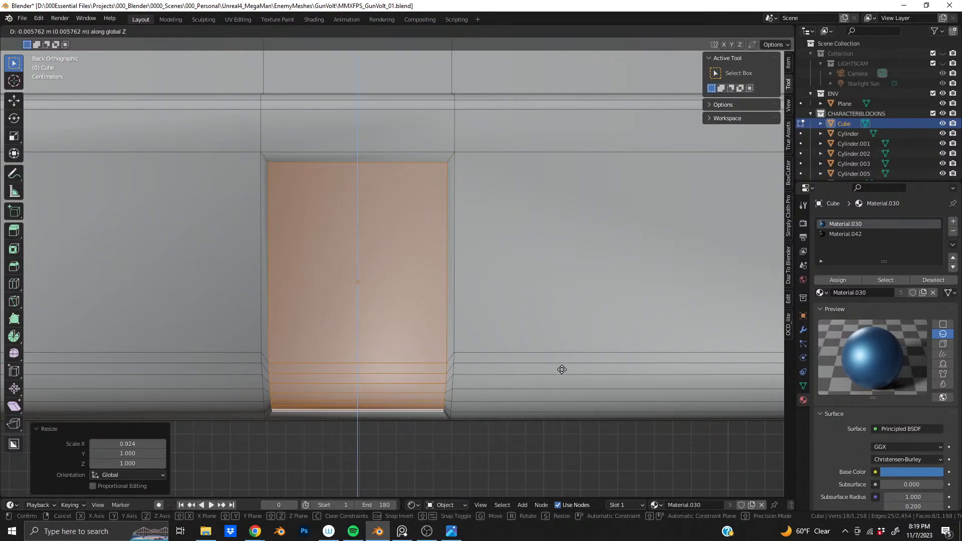
{"action": "left_click", "coordinate": [561, 369]}
Bevel the recess's two upper corner edges with width 0.0304 m, 8 segments and shape 0.640
{"action": "middle_click_drag", "start_coordinate": [561, 369], "coordinate": [280, 161]}
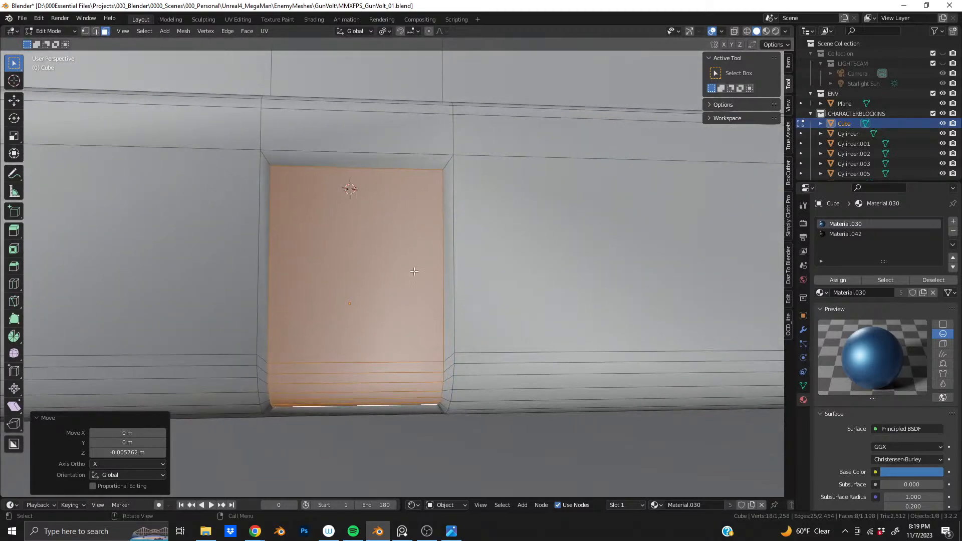
{"action": "left_click", "coordinate": [271, 161], "text": "alt"}
{"action": "key", "text": "2"}
{"action": "left_click", "coordinate": [268, 156]}
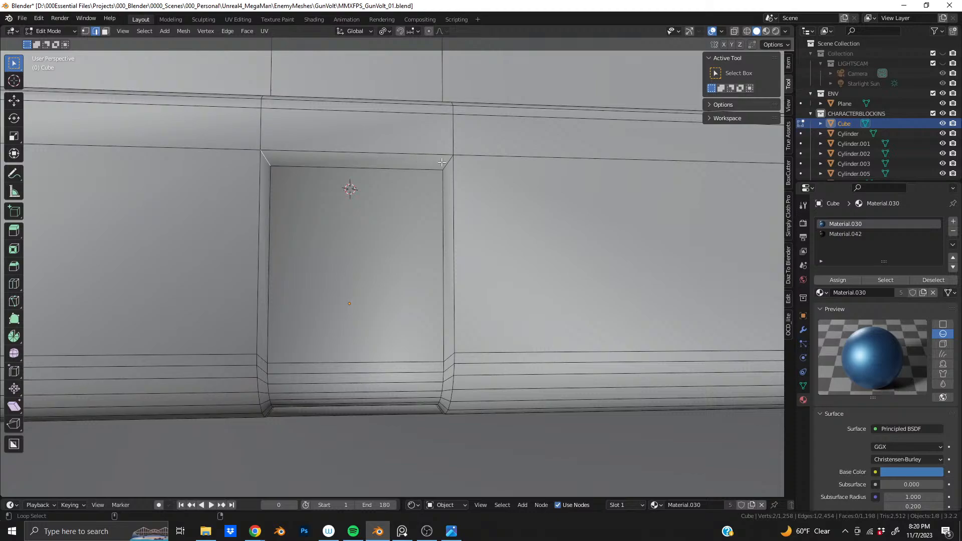
{"action": "key", "text": "ctrl+b"}
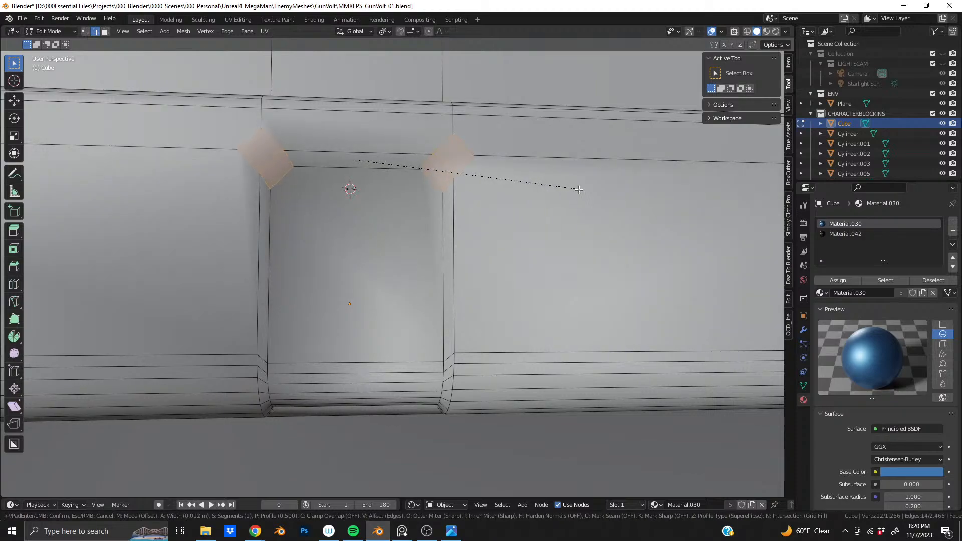
{"action": "scroll", "coordinate": [586, 190], "scroll_direction": "up", "scroll_amount": 4}
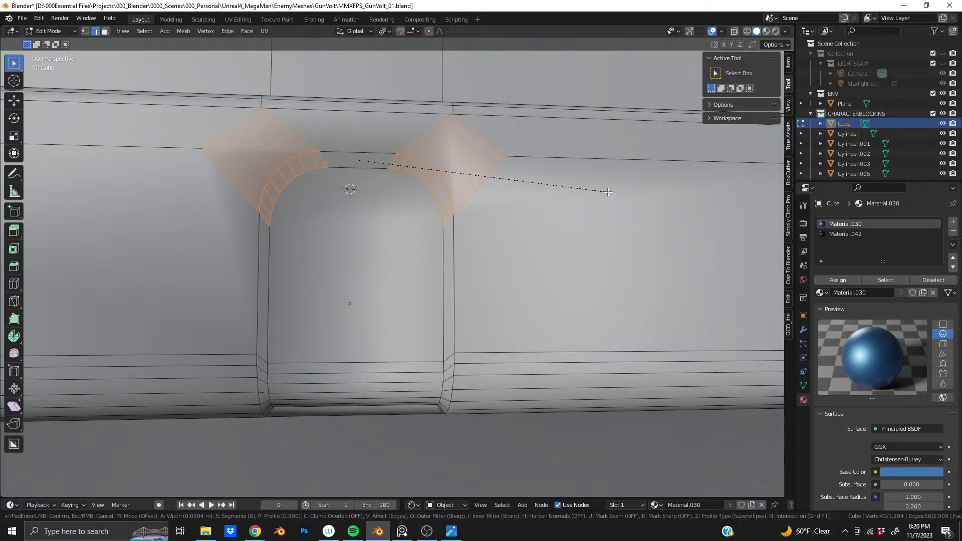
{"action": "left_click", "coordinate": [608, 192]}
{"action": "left_click_drag", "start_coordinate": [100, 354], "coordinate": [142, 355]}
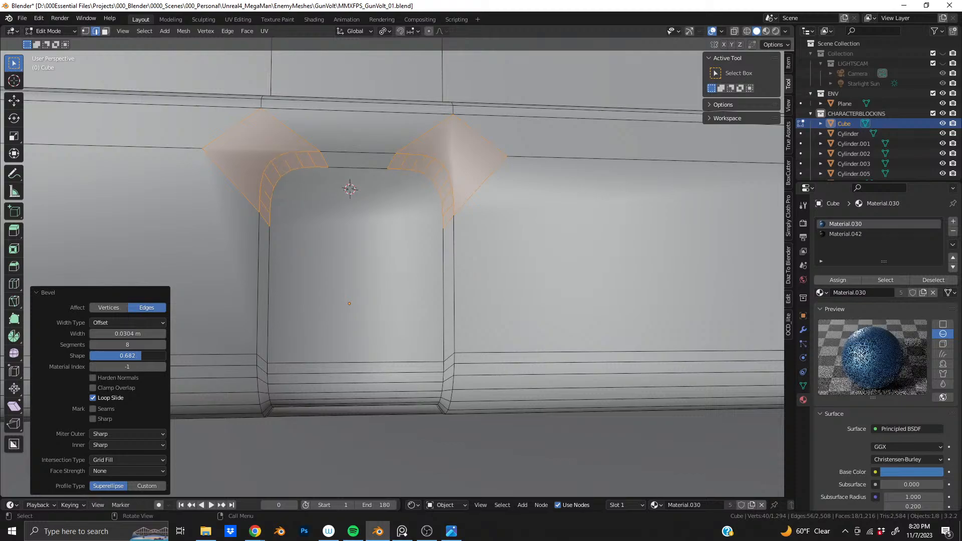
{"action": "middle_click_drag", "start_coordinate": [470, 262], "coordinate": [510, 274]}
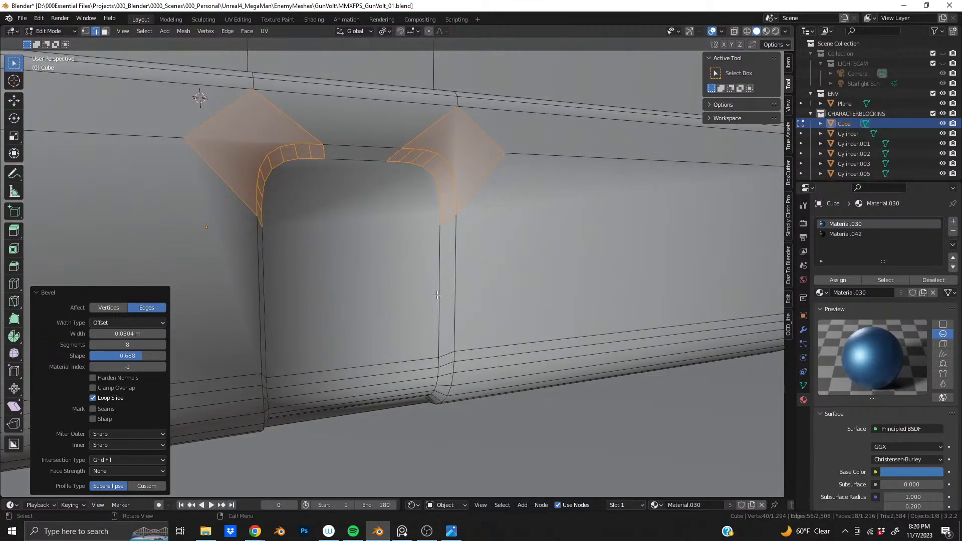
{"action": "scroll", "coordinate": [510, 273], "scroll_direction": "down", "scroll_amount": 1}
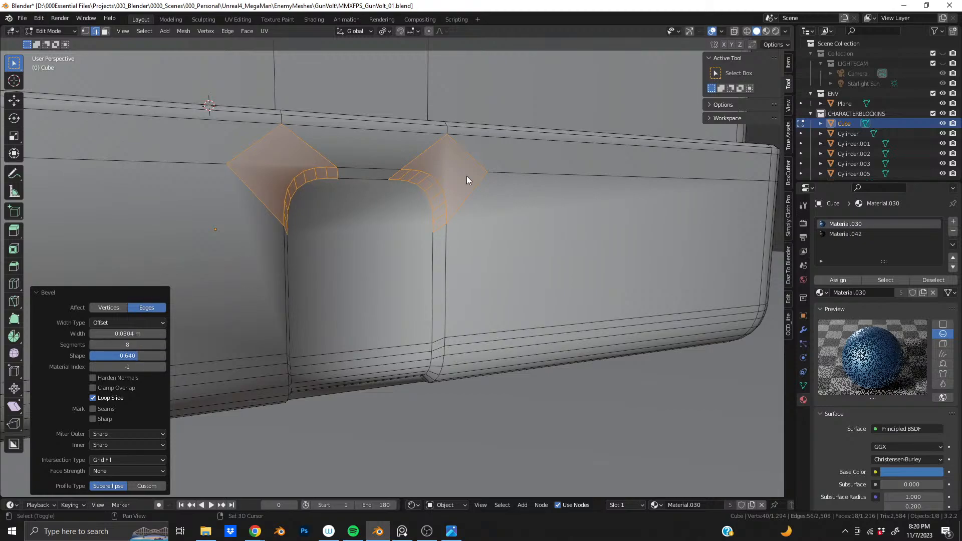
{"action": "middle_click_drag", "start_coordinate": [494, 201], "coordinate": [376, 224]}
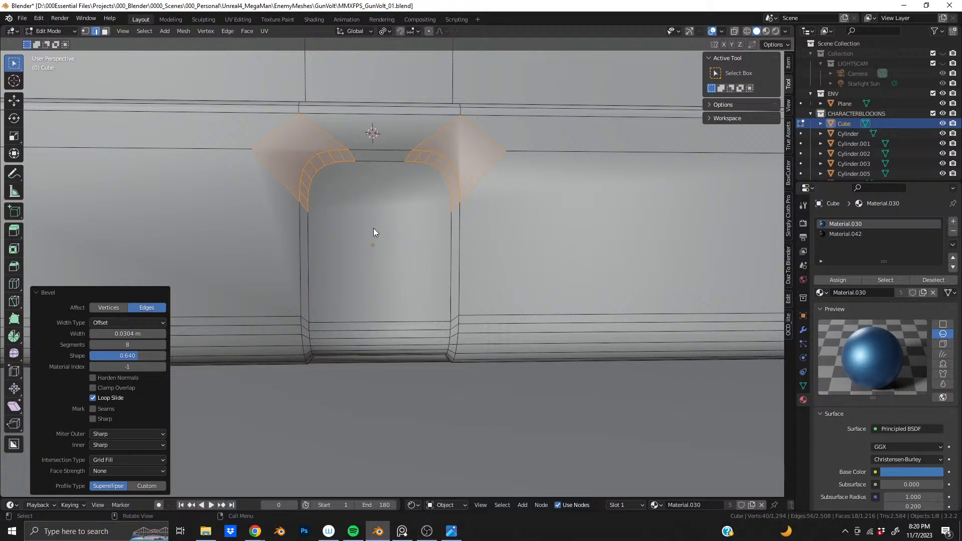
Select the recess's inner floor faces, from the large rounded panel down through the curved strips to the lower edge
{"action": "key", "text": "3"}
{"action": "scroll", "coordinate": [373, 229], "scroll_direction": "up", "scroll_amount": 2}
{"action": "left_click", "coordinate": [365, 240]}
{"action": "middle_click_drag", "start_coordinate": [441, 292], "coordinate": [380, 269]}
{"action": "key", "text": "ctrl+l"}
{"action": "key", "text": "ctrl+z"}
{"action": "middle_click_drag", "start_coordinate": [382, 191], "coordinate": [354, 285]}
{"action": "left_click", "coordinate": [359, 272], "text": "ctrl+shift"}
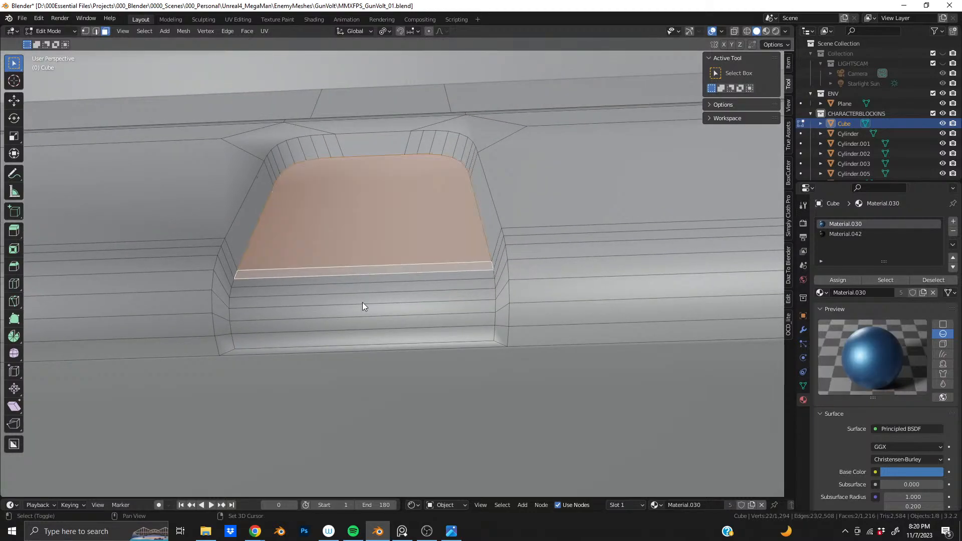
{"action": "left_click", "coordinate": [363, 310], "text": "ctrl+shift"}
{"action": "left_click", "coordinate": [360, 335], "text": "ctrl+shift"}
{"action": "mouse_move", "coordinate": [357, 308]}
{"action": "middle_mouse_down"}
{"action": "mouse_move", "coordinate": [346, 366]}
{"action": "mouse_move", "coordinate": [334, 320]}
{"action": "mouse_move", "coordinate": [374, 183]}
{"action": "mouse_move", "coordinate": [365, 311]}
{"action": "middle_mouse_up"}
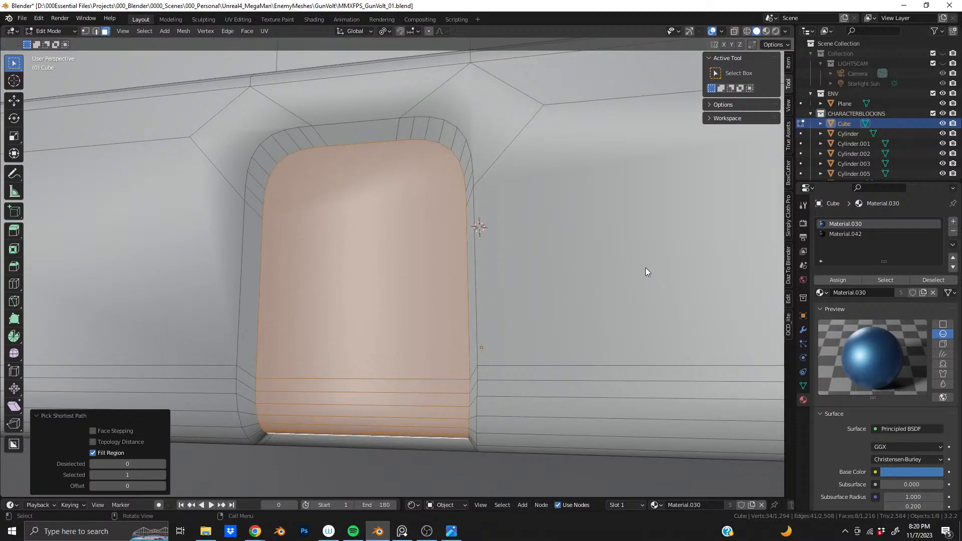
{"action": "key", "text": "i"}
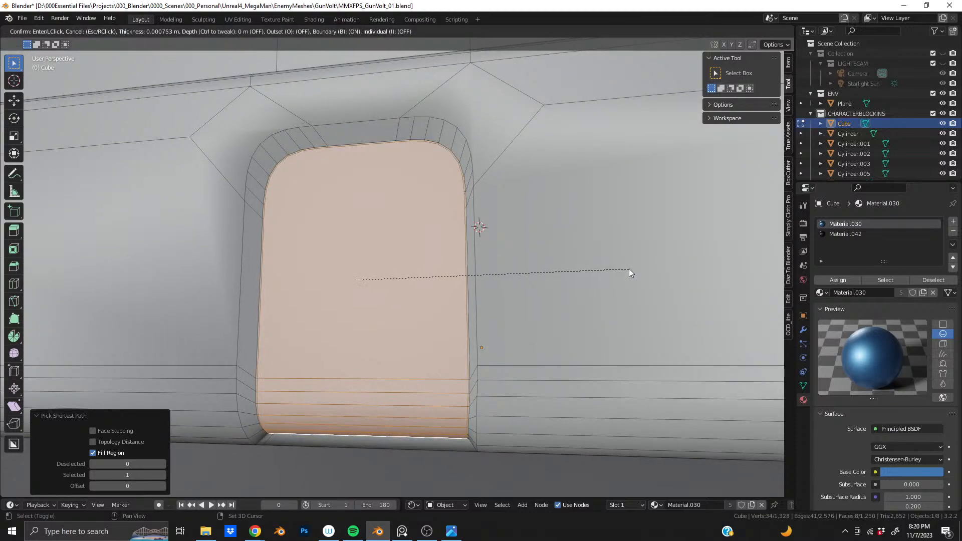
{"action": "key", "text": "Escape"}
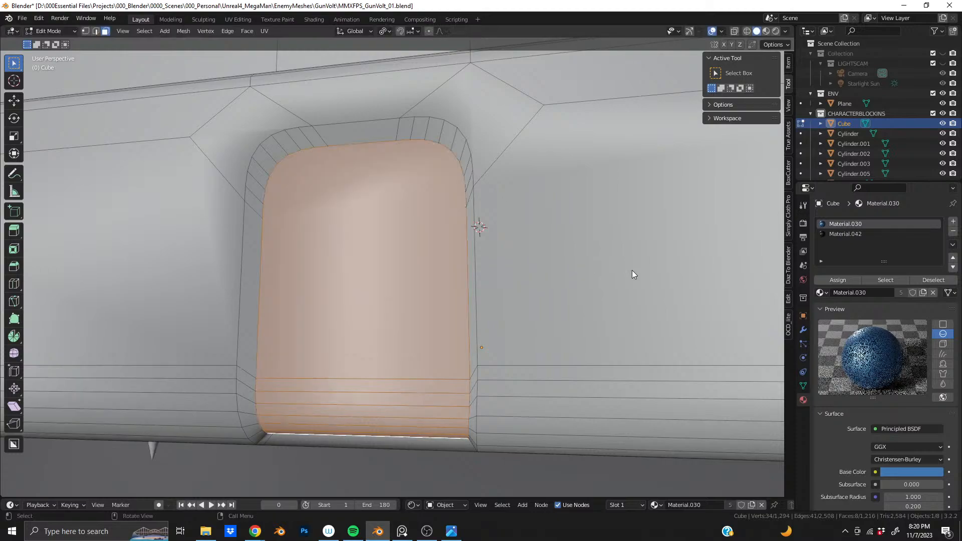
Add a third material slot to the base block and set it to the copper-coloured Material.032
{"action": "left_click", "coordinate": [953, 221]}
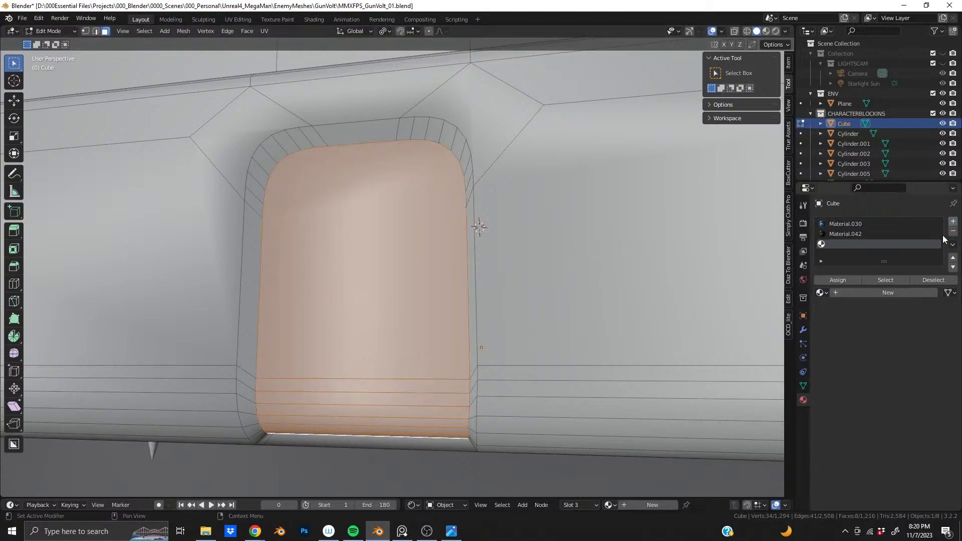
{"action": "left_click", "coordinate": [822, 293]}
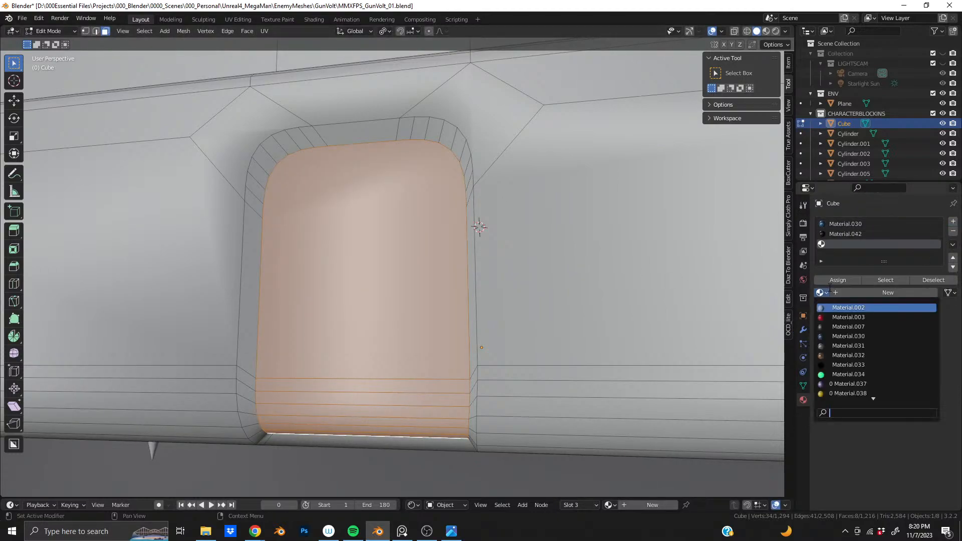
{"action": "left_click", "coordinate": [847, 394]}
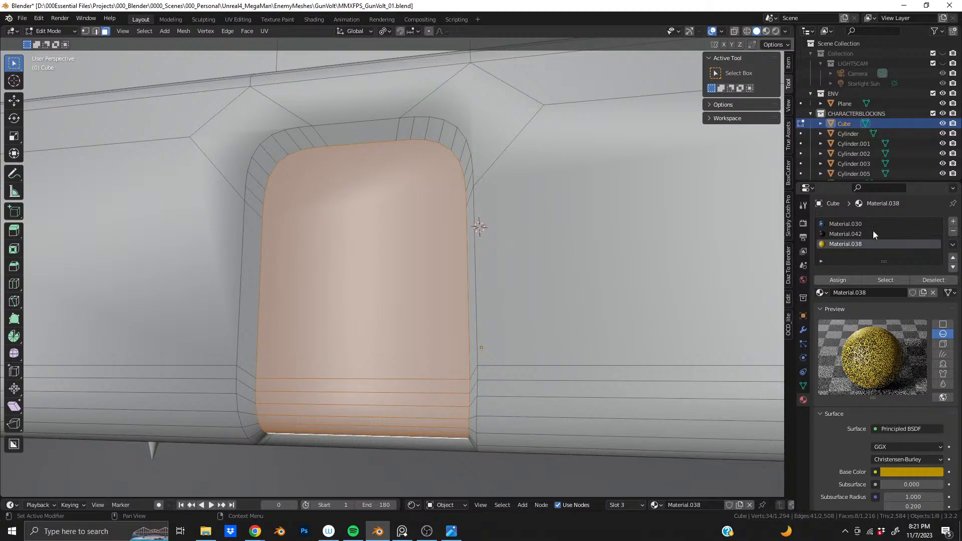
{"action": "left_click", "coordinate": [818, 292]}
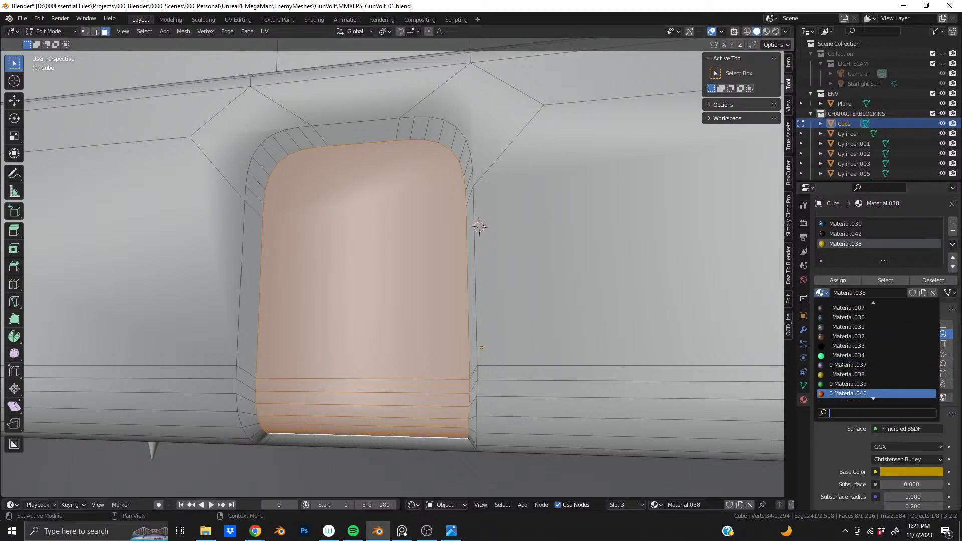
{"action": "scroll", "coordinate": [835, 308], "scroll_direction": "up", "scroll_amount": 3}
{"action": "left_click", "coordinate": [832, 355]}
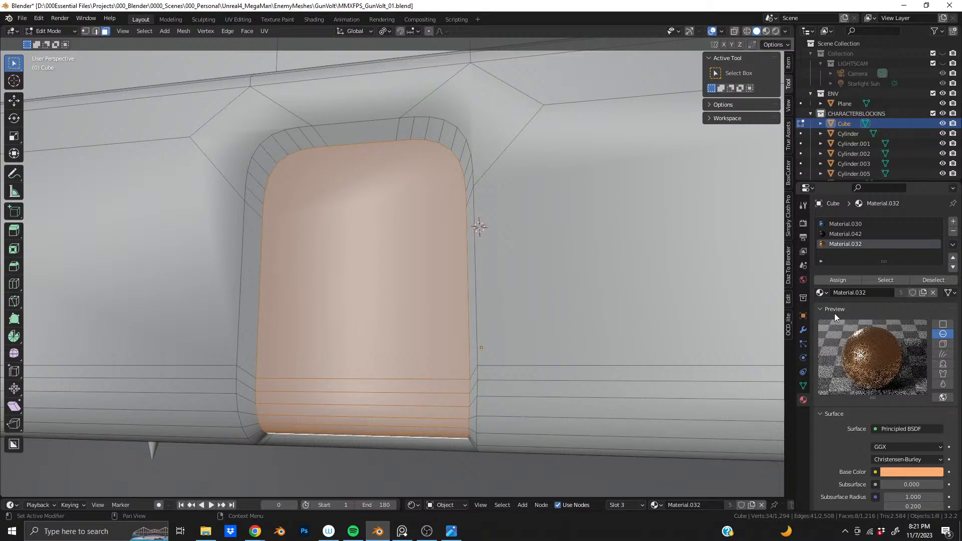
{"action": "middle_click_drag", "start_coordinate": [470, 345], "coordinate": [487, 346]}
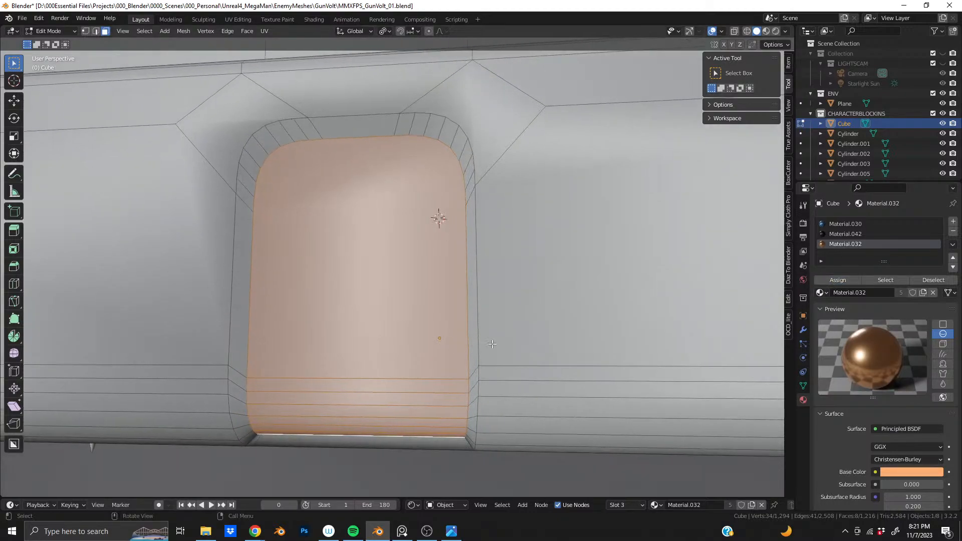
{"action": "key", "text": "i"}
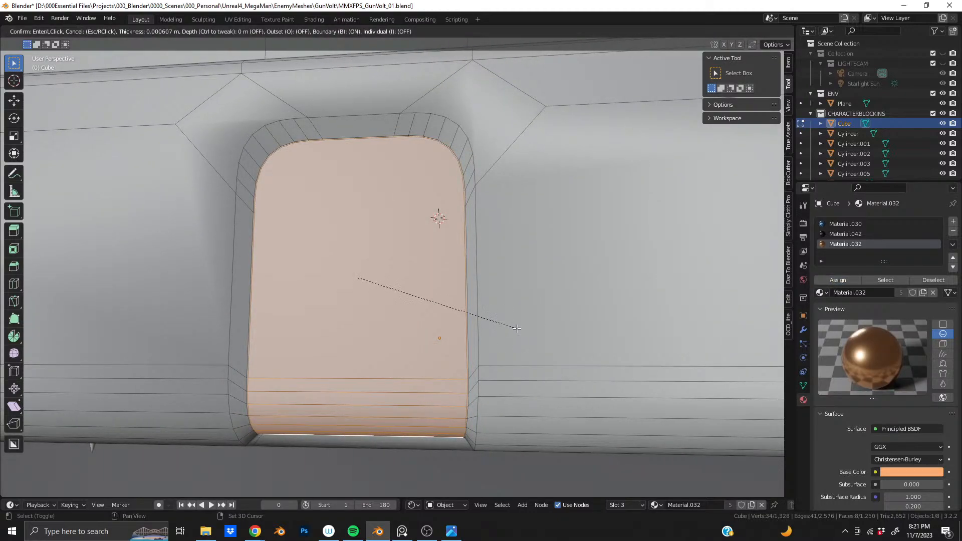
{"action": "left_click", "coordinate": [519, 328]}
{"action": "key", "text": "ctrl+z"}
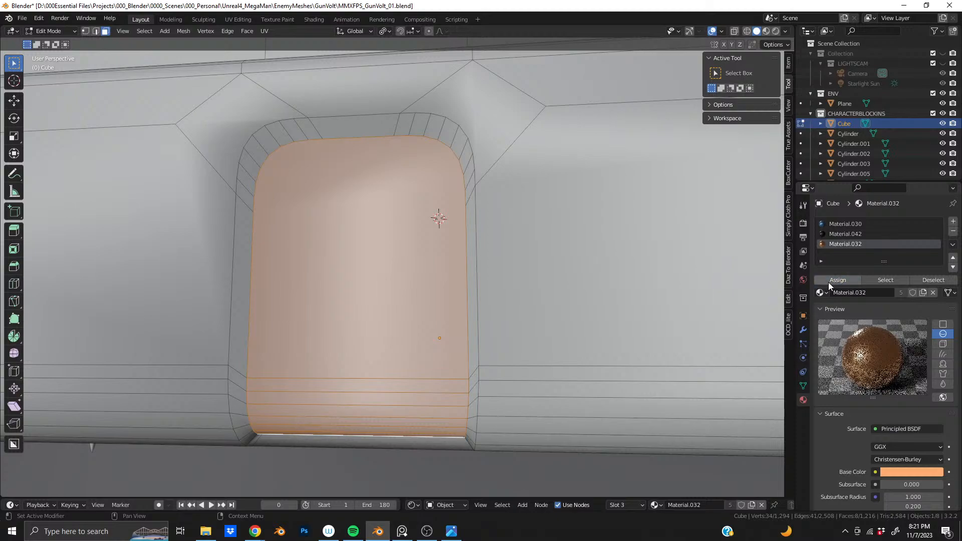
Inset the selected recess floor faces with a thickness of about 0.0005 m and 0 depth
{"action": "key", "text": "i"}
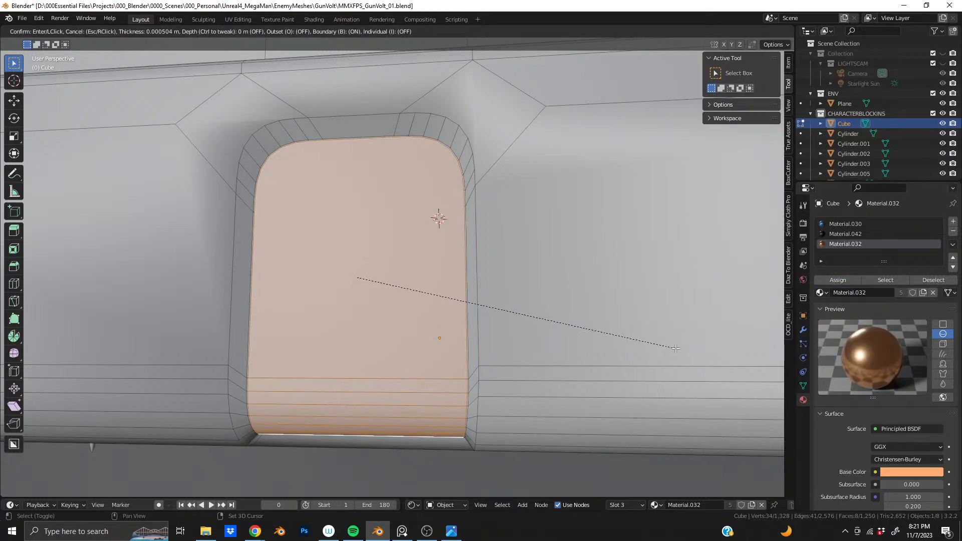
{"action": "left_click", "coordinate": [675, 348]}
Select the recess's outer rim edges along the upper left rounded corner, the top, both sides and the bottom
{"action": "middle_click_drag", "start_coordinate": [351, 151], "coordinate": [416, 169]}
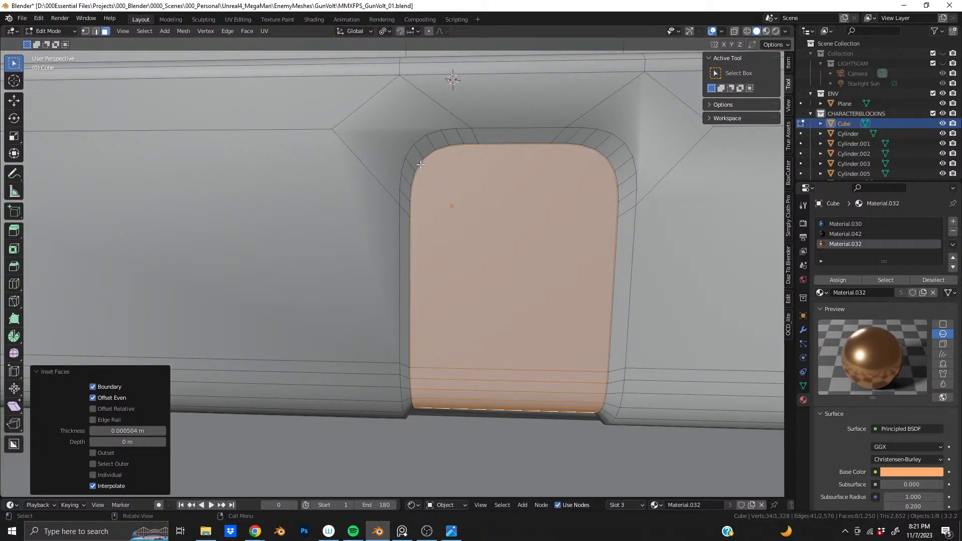
{"action": "scroll", "coordinate": [332, 185], "scroll_direction": "up", "scroll_amount": 2}
{"action": "middle_click_drag", "start_coordinate": [420, 171], "coordinate": [280, 211], "text": "shift"}
{"action": "left_click", "coordinate": [294, 241]}
{"action": "key", "text": "2"}
{"action": "left_click", "coordinate": [273, 184], "text": "alt"}
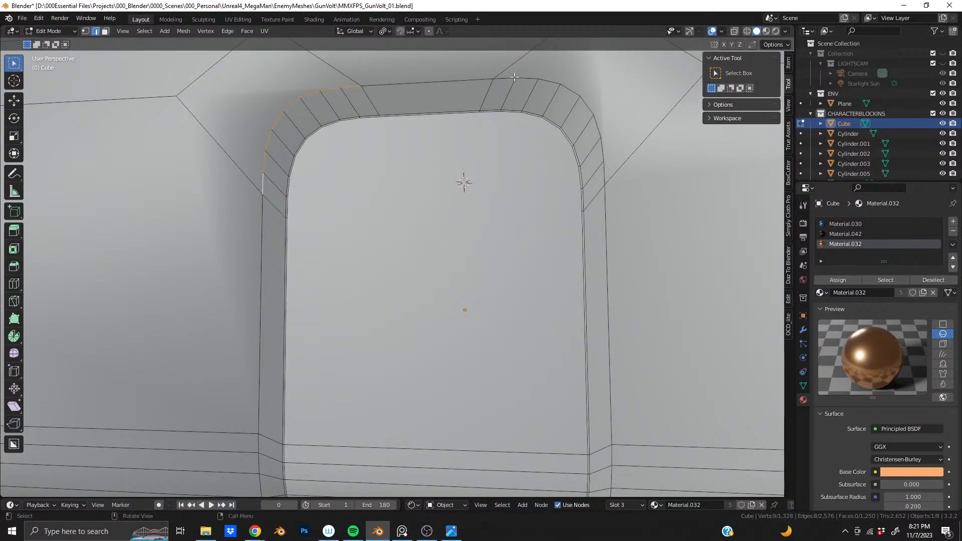
{"action": "left_click", "coordinate": [459, 81], "text": "alt+shift"}
{"action": "left_click", "coordinate": [603, 188], "text": "alt+shift"}
{"action": "middle_click_drag", "start_coordinate": [282, 289], "coordinate": [399, 219]}
{"action": "key", "text": "ctrl+b"}
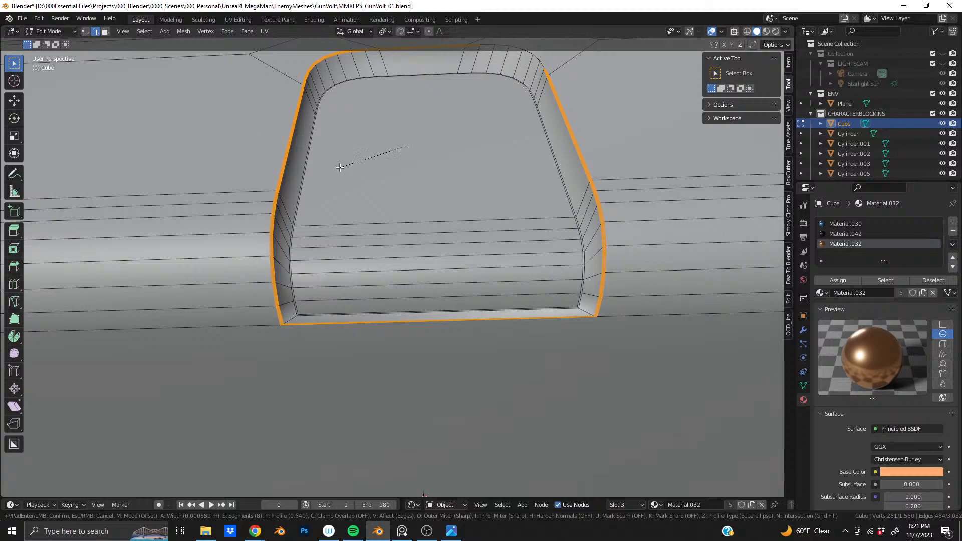
{"action": "scroll", "coordinate": [340, 167], "scroll_direction": "down", "scroll_amount": 7}
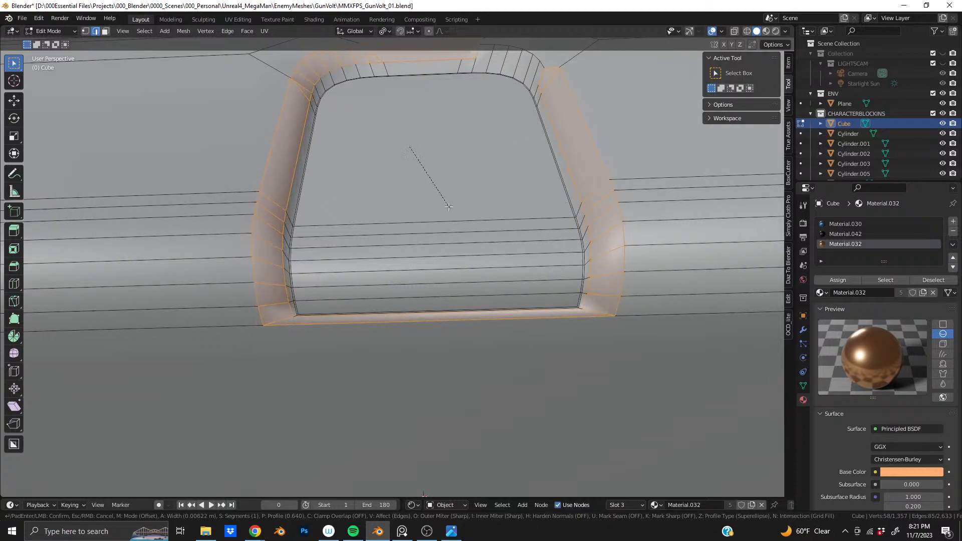
{"action": "left_click", "coordinate": [409, 155]}
{"action": "key", "text": "ctrl+z"}
Bevel the selected outer rim edges with a width of about 0.0006 m and a single segment
{"action": "key", "text": "ctrl+b"}
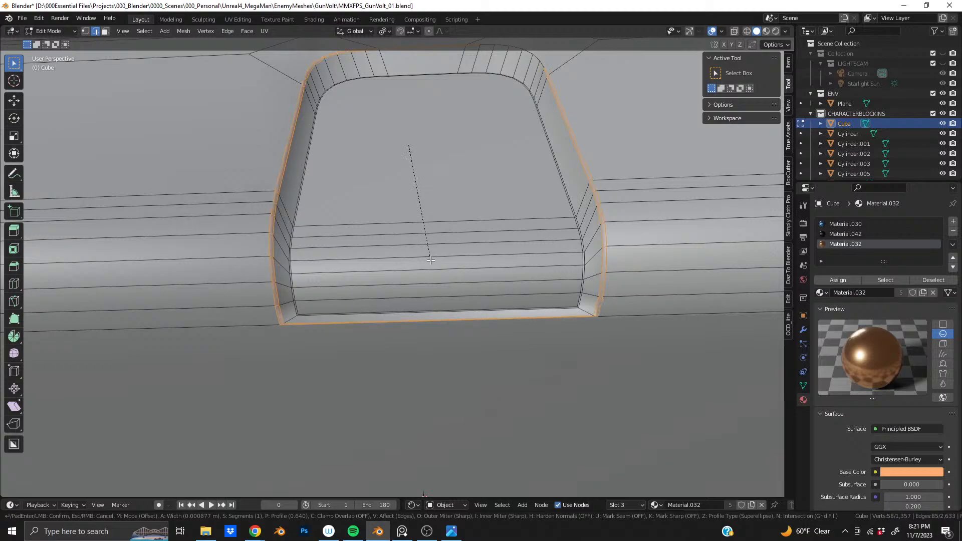
{"action": "left_click", "coordinate": [430, 253]}
{"action": "middle_click_drag", "start_coordinate": [381, 190], "coordinate": [374, 257]}
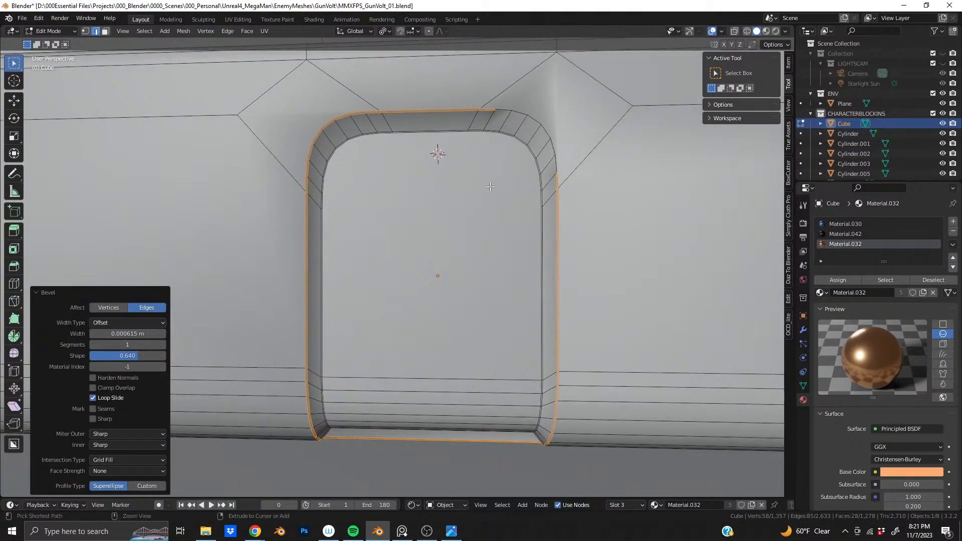
Undo the last rim bevel and try a single-segment bevel on the recess's complete outer rim loop instead
{"action": "key", "text": "ctrl+z"}
{"action": "left_click", "coordinate": [535, 121], "text": "alt+shift"}
{"action": "mouse_move", "coordinate": [452, 253]}
{"action": "middle_mouse_down"}
{"action": "mouse_move", "coordinate": [449, 162]}
{"action": "mouse_move", "coordinate": [451, 286]}
{"action": "mouse_move", "coordinate": [450, 236]}
{"action": "middle_mouse_up"}
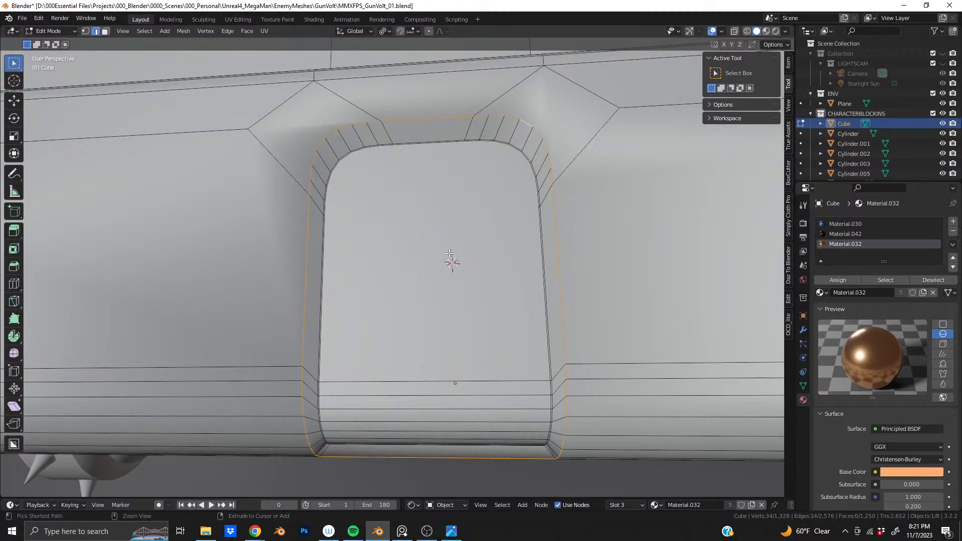
{"action": "key", "text": "ctrl+b"}
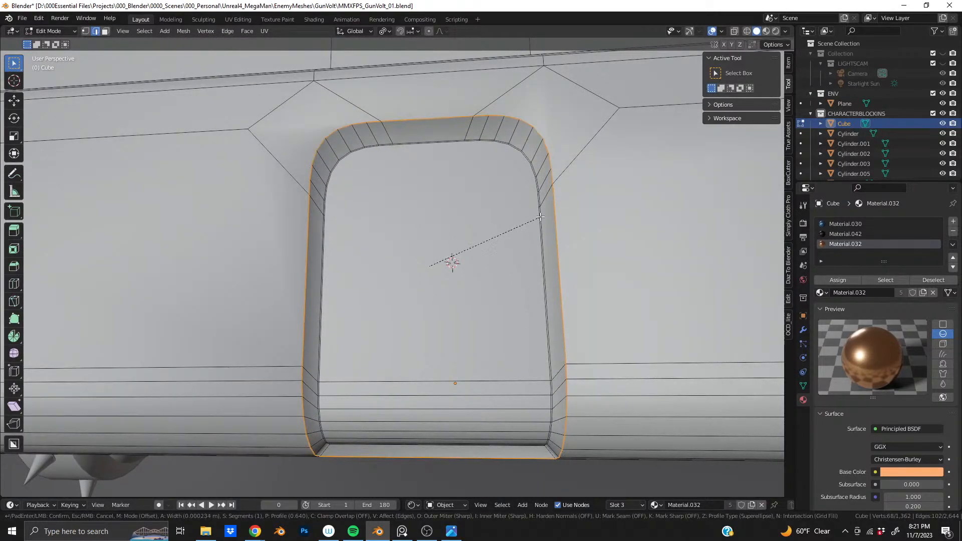
{"action": "left_click", "coordinate": [588, 200]}
{"action": "middle_click_drag", "start_coordinate": [451, 262], "coordinate": [414, 261]}
{"action": "key", "text": "ctrl+z"}
{"action": "key", "text": "ctrl+z"}
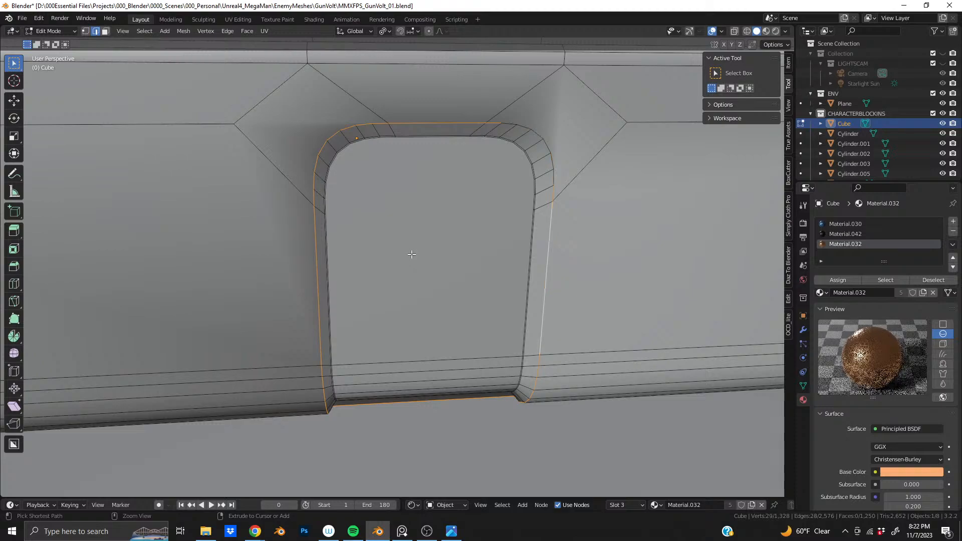
Undo the corner rounding and all recess edits back to the flat, selected chin tab faces
{"action": "key", "text": "3"}
{"action": "key", "text": "l"}
{"action": "key", "text": "ctrl+z"}
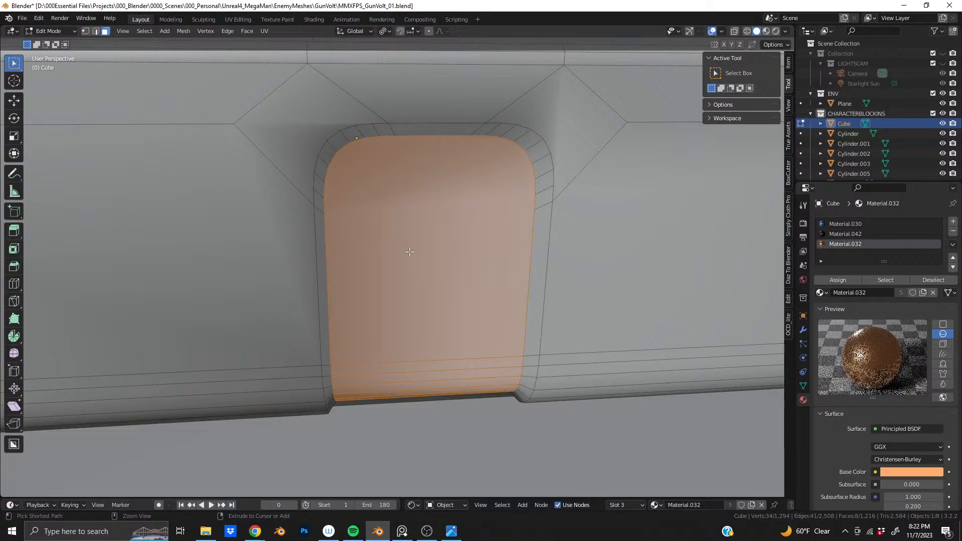
{"action": "key", "text": "ctrl+z"}
{"action": "key", "text": "ctrl+z"}
{"action": "key", "text": "ctrl+z"}
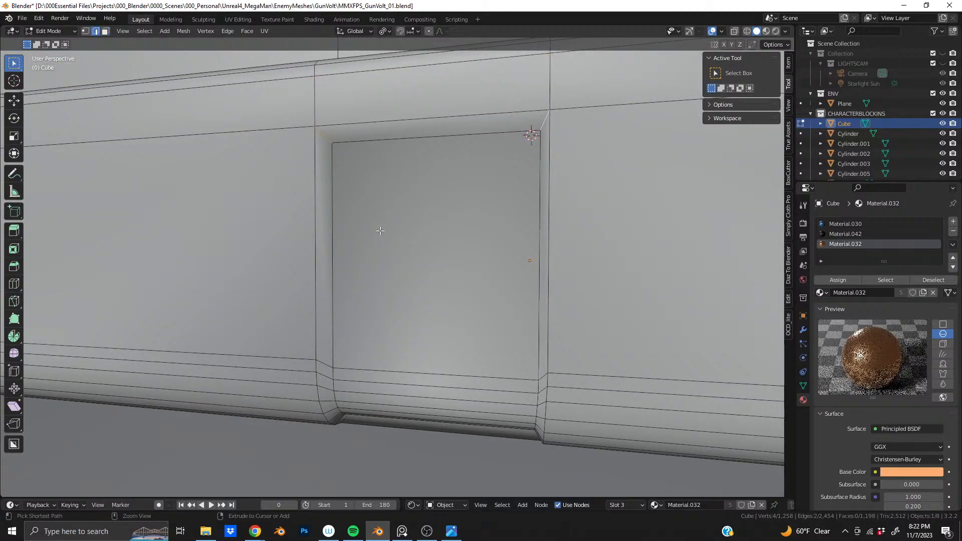
{"action": "mouse_move", "coordinate": [380, 231]}
{"action": "middle_mouse_down"}
{"action": "mouse_move", "coordinate": [414, 197]}
{"action": "mouse_move", "coordinate": [386, 218]}
{"action": "middle_mouse_up"}
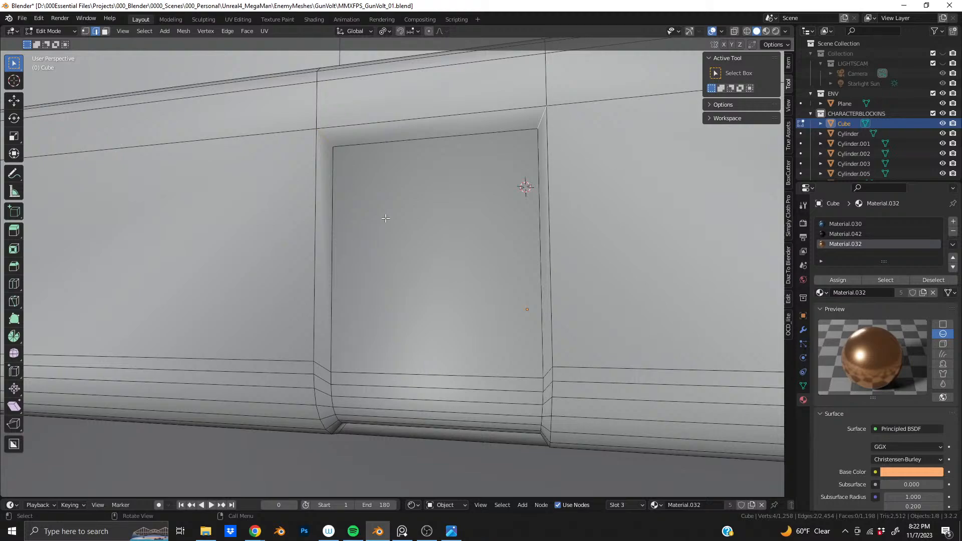
{"action": "key", "text": "ctrl+z"}
{"action": "key", "text": "ctrl+z"}
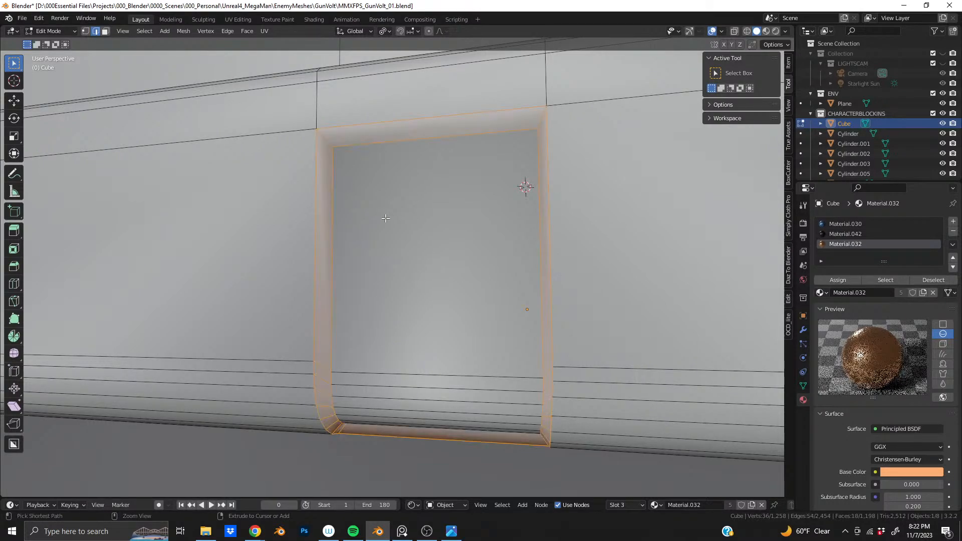
{"action": "key", "text": "ctrl+z"}
{"action": "key", "text": "ctrl+z"}
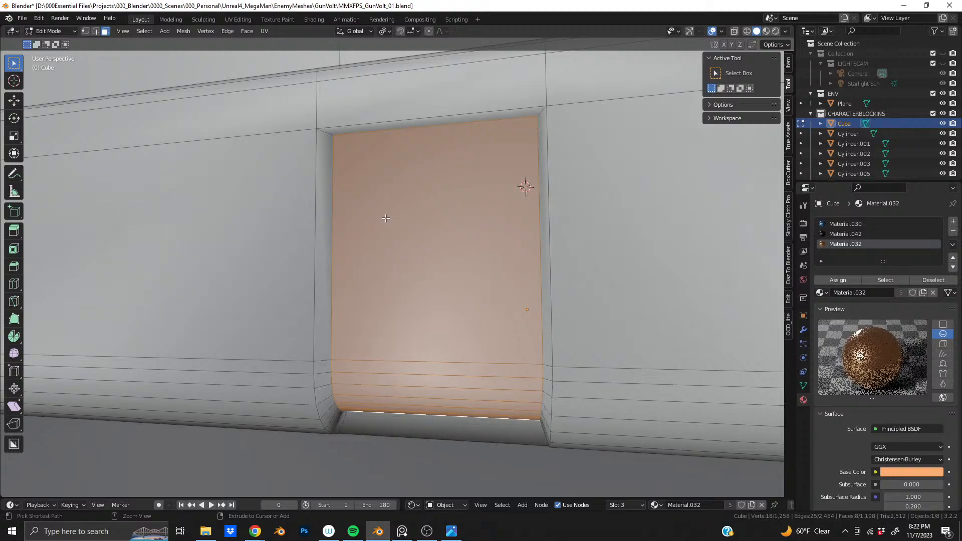
{"action": "key", "text": "ctrl+z"}
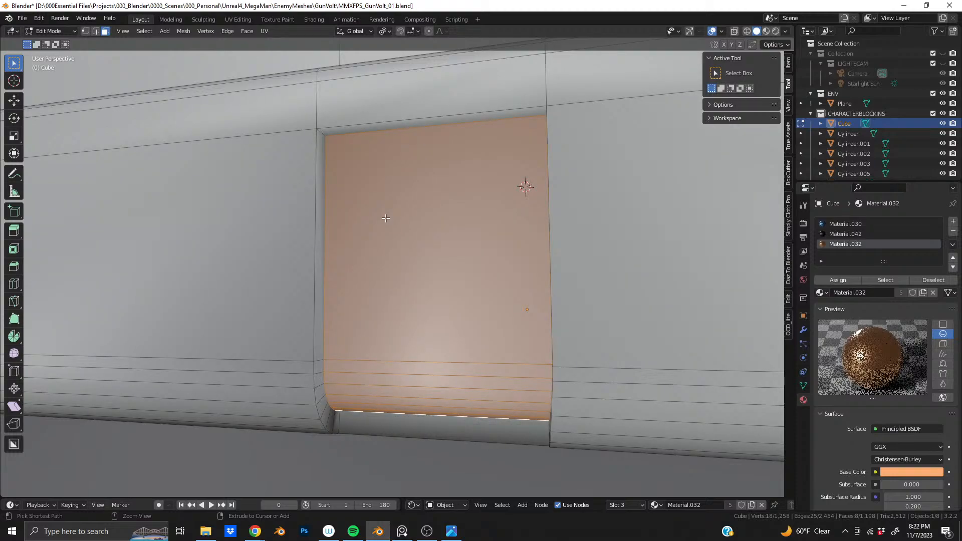
{"action": "key", "text": "ctrl+z"}
Inset the selected flat tab faces with a thickness of about 0.00056 m and 0 depth
{"action": "middle_click_drag", "start_coordinate": [386, 218], "coordinate": [612, 216]}
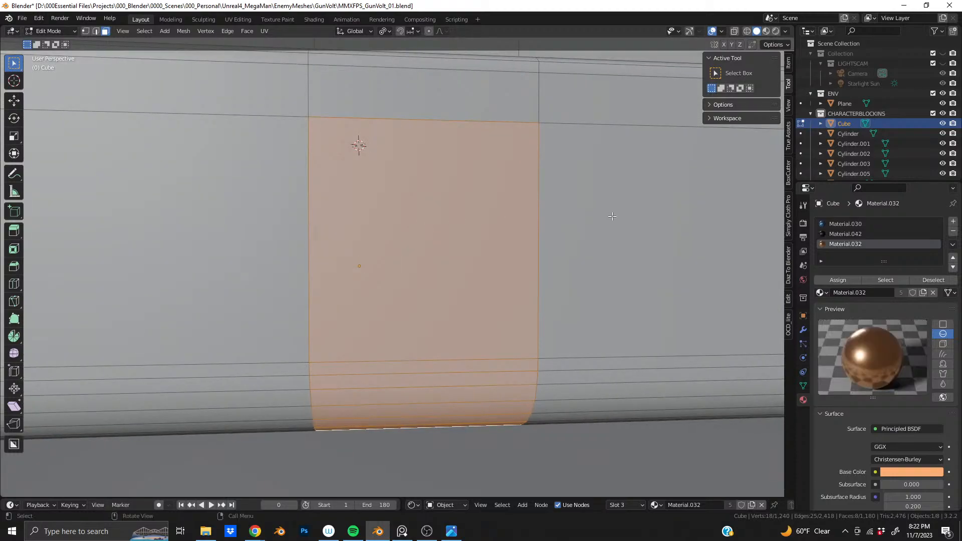
{"action": "key", "text": "i"}
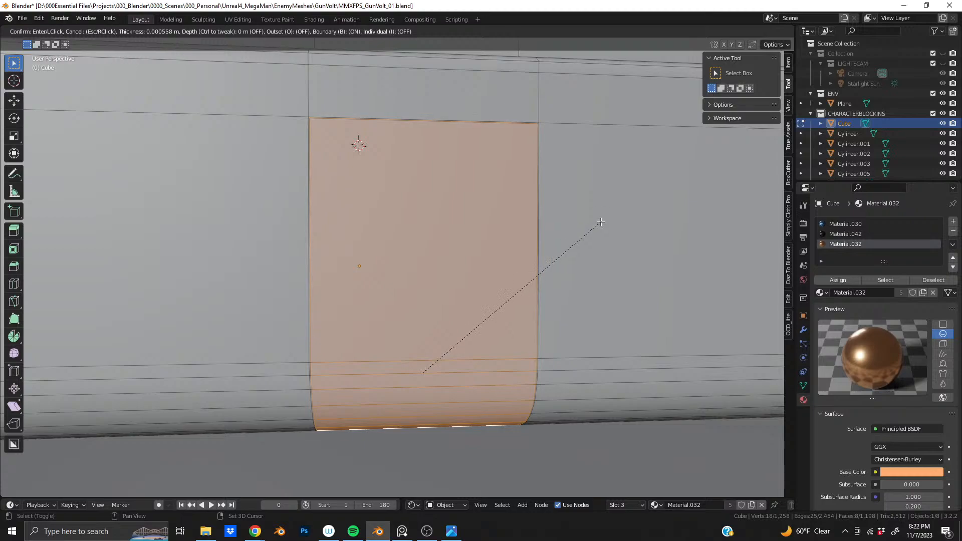
{"action": "left_click", "coordinate": [600, 222]}
Try a second inset on the tab faces, first about 0.0075 m deep and then with about 0.0073 m thickness
{"action": "key", "text": "i"}
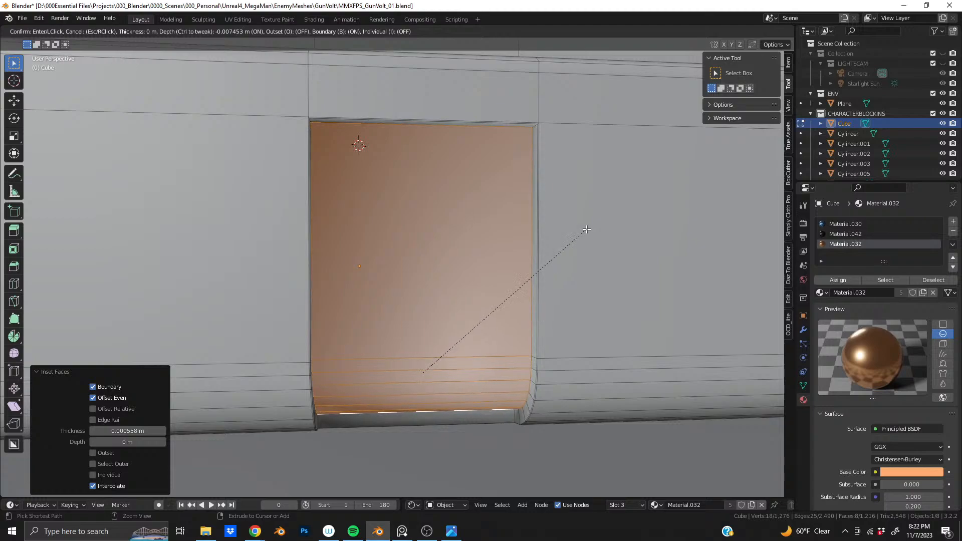
{"action": "left_click", "coordinate": [585, 230]}
{"action": "middle_click_drag", "start_coordinate": [571, 228], "coordinate": [433, 236]}
{"action": "key", "text": "ctrl+z"}
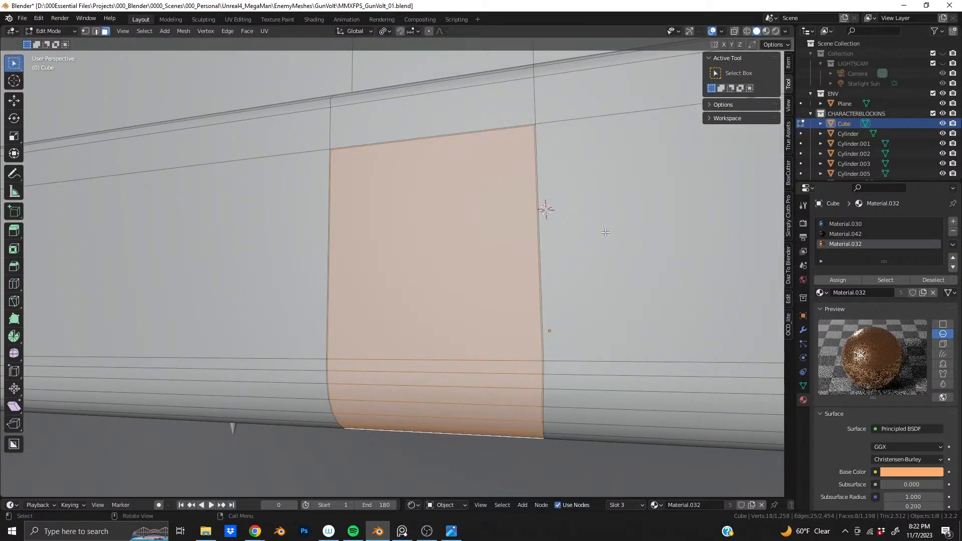
{"action": "key", "text": "i"}
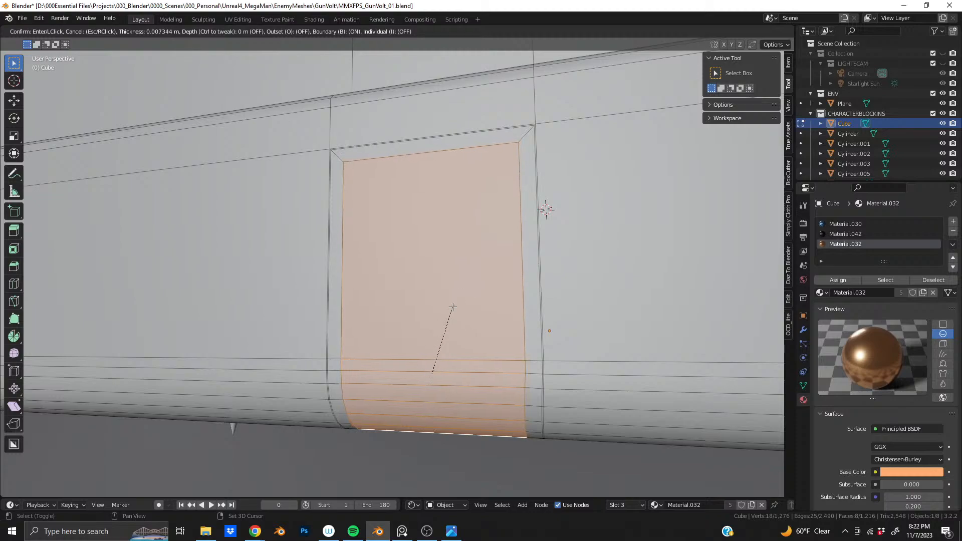
{"action": "left_click", "coordinate": [454, 307]}
{"action": "key", "text": "ctrl+z"}
Sink the tab faces with an inset of 0 thickness and about -0.0117 m depth
{"action": "key", "text": "i"}
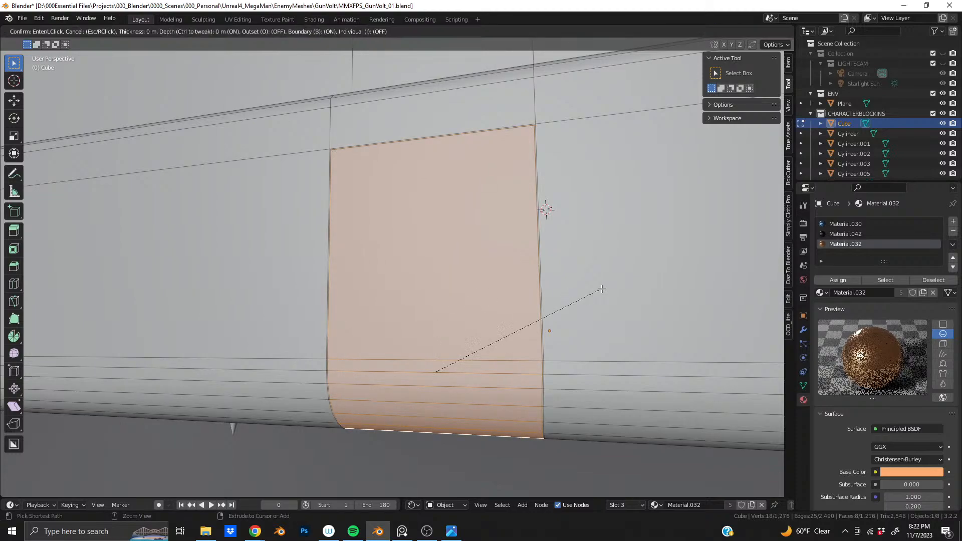
{"action": "key", "text": "shift"}
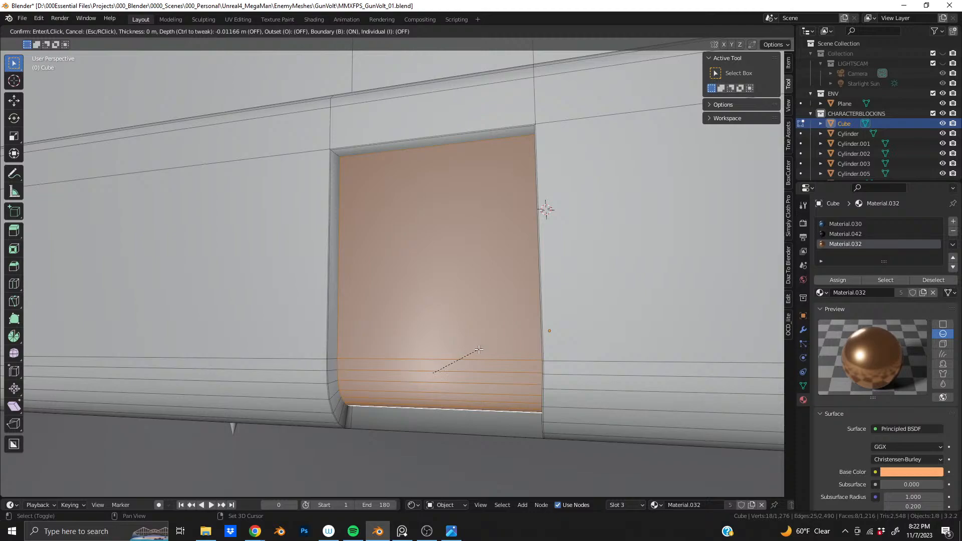
{"action": "left_click", "coordinate": [499, 338]}
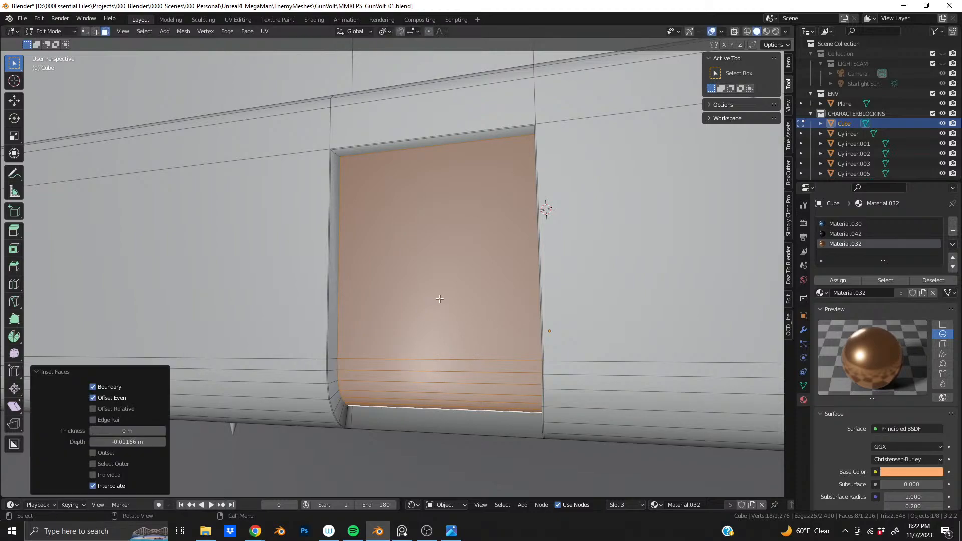
Narrow the recess floor faces along the global X axis in two passes, the second by a factor of 0.985
{"action": "key", "text": "KP_Decimal"}
{"action": "key", "text": "s"}
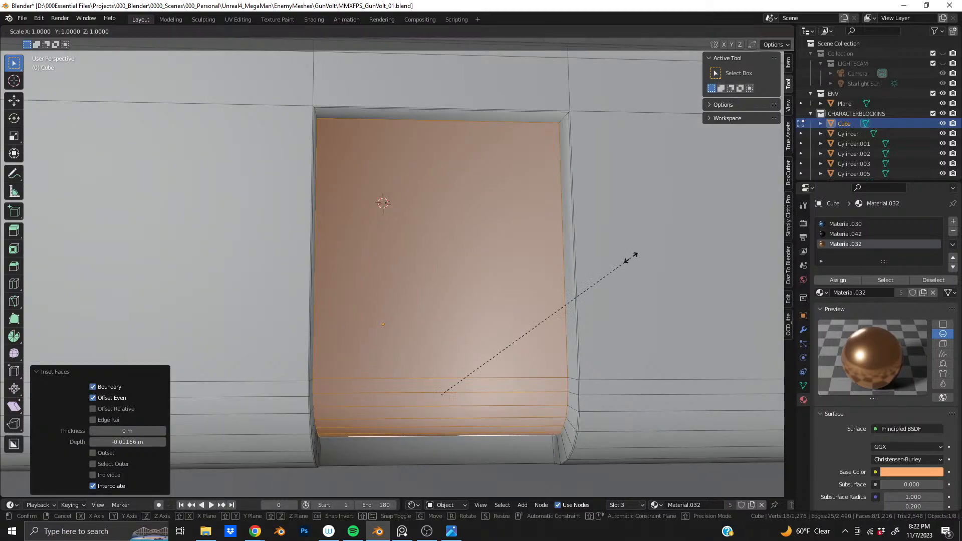
{"action": "left_click", "coordinate": [630, 257]}
{"action": "key", "text": "s"}
{"action": "key", "text": "x"}
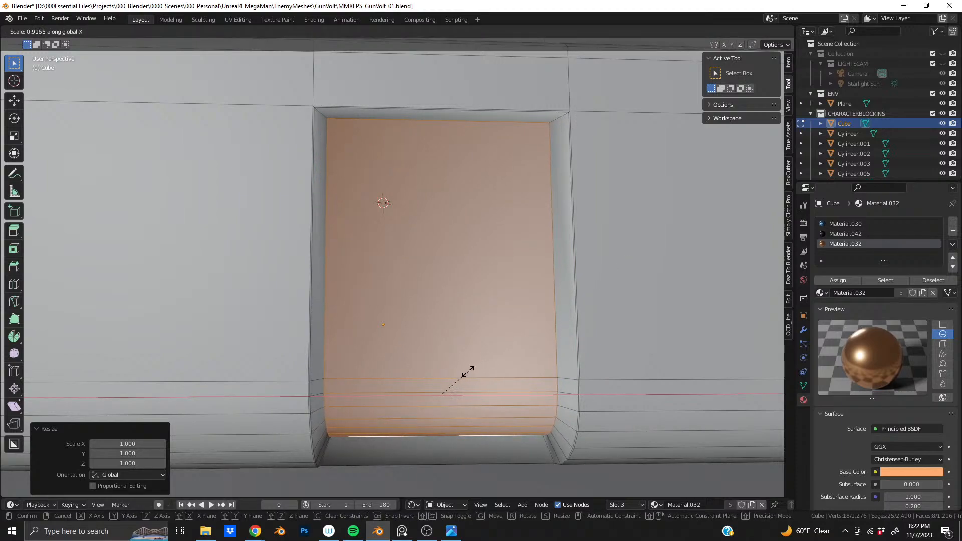
{"action": "left_click", "coordinate": [444, 389]}
{"action": "key", "text": "s"}
{"action": "key", "text": "x"}
{"action": "left_click", "coordinate": [609, 300]}
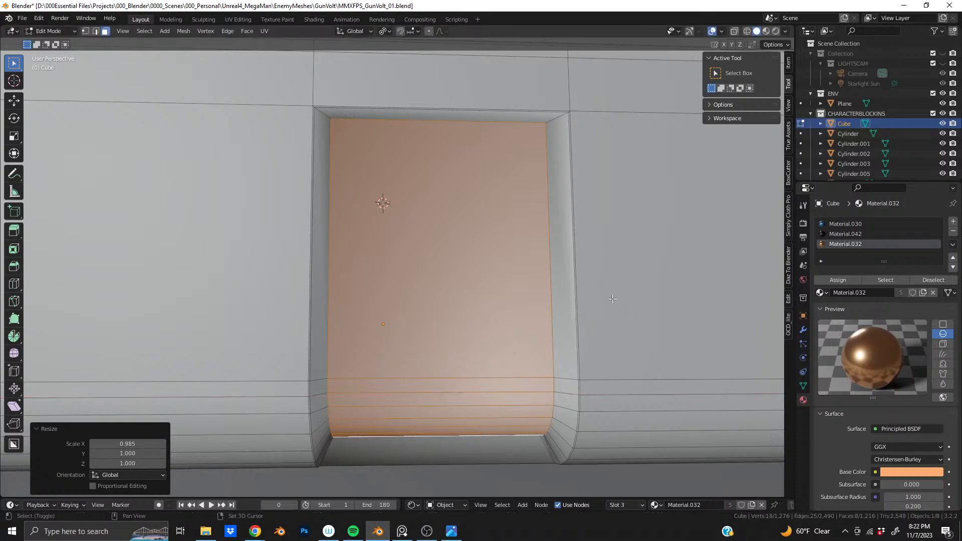
Move the recess floor faces down about 0.0048 m along the global Z axis
{"action": "key", "text": "g"}
{"action": "key", "text": "z"}
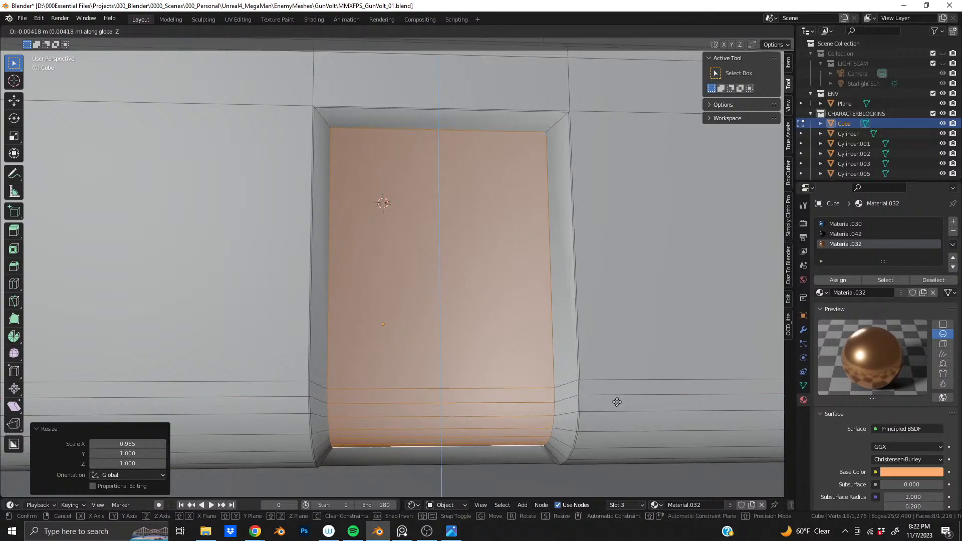
{"action": "left_click", "coordinate": [617, 415]}
Assign the copper-coloured Material.032 to the selected recess floor faces
{"action": "middle_click_drag", "start_coordinate": [496, 209], "coordinate": [492, 233], "text": "shift"}
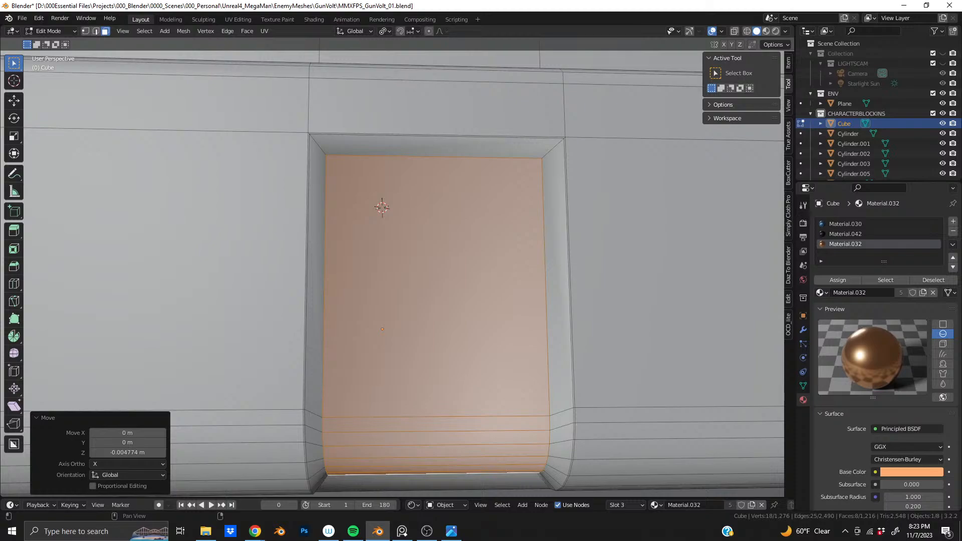
{"action": "middle_click_drag", "start_coordinate": [421, 207], "coordinate": [396, 163], "text": "shift"}
{"action": "scroll", "coordinate": [382, 178], "scroll_direction": "up", "scroll_amount": 3}
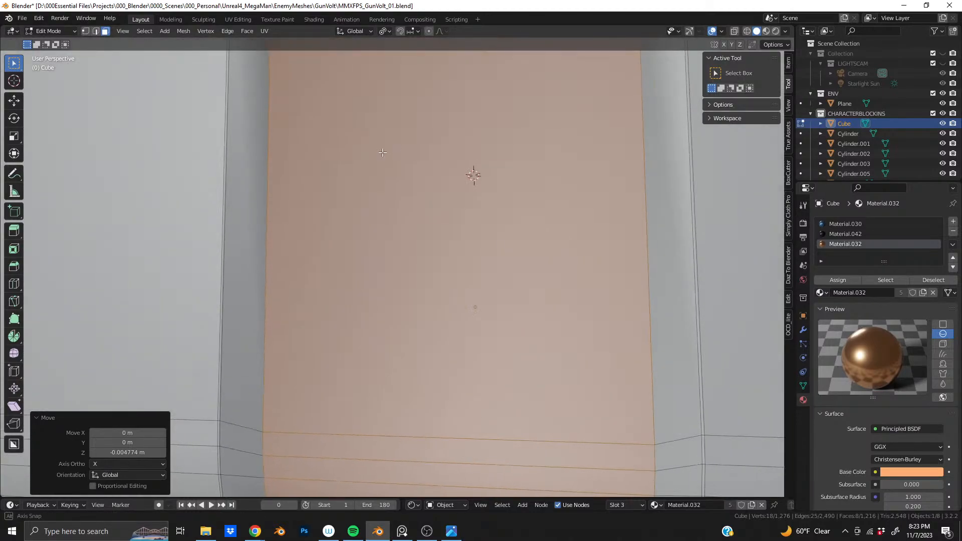
{"action": "scroll", "coordinate": [350, 248], "scroll_direction": "down", "scroll_amount": 3}
{"action": "scroll", "coordinate": [350, 247], "scroll_direction": "up", "scroll_amount": 1}
{"action": "middle_click_drag", "start_coordinate": [350, 247], "coordinate": [336, 269], "text": "shift"}
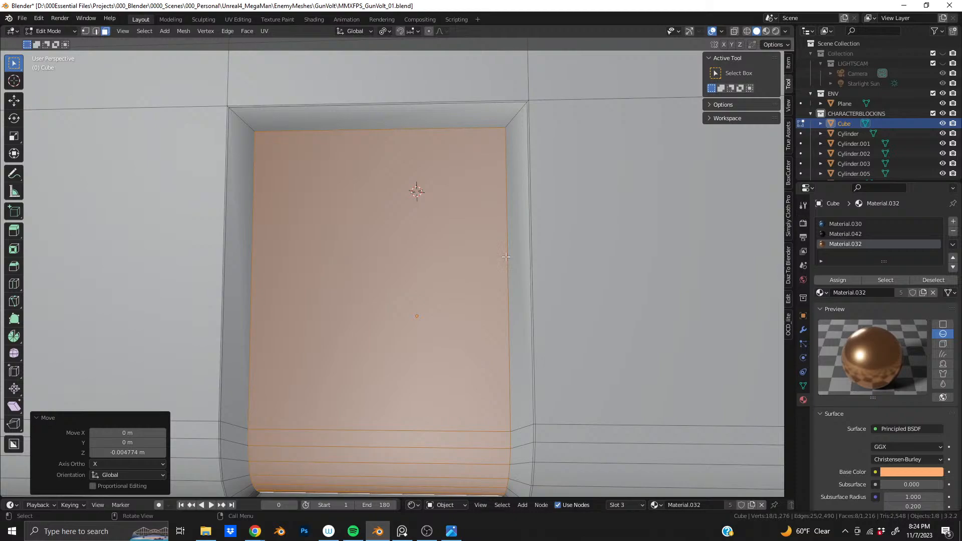
{"action": "left_click", "coordinate": [852, 283]}
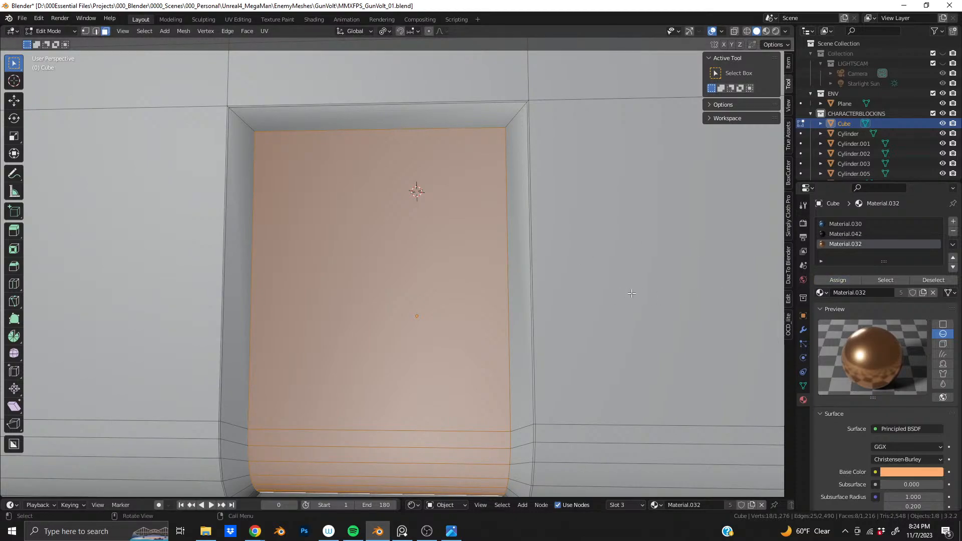
Bevel the recess's two upper corner edges with a width of about 0.035 m, 9 segments and a shape of 0.640
{"action": "key", "text": "2"}
{"action": "left_click", "coordinate": [249, 126], "text": "alt"}
{"action": "left_click", "coordinate": [515, 123], "text": "alt+shift"}
{"action": "key", "text": "ctrl+b"}
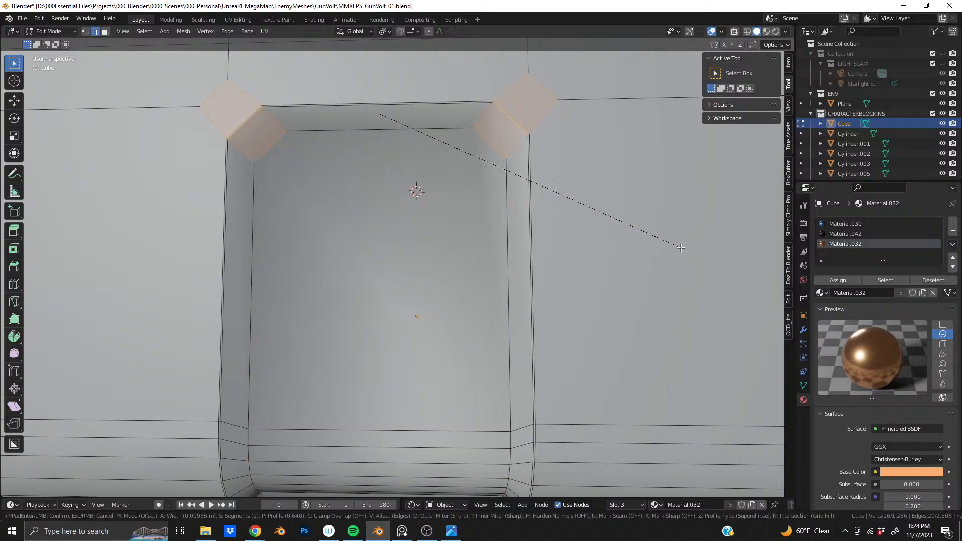
{"action": "scroll", "coordinate": [681, 247], "scroll_direction": "up", "scroll_amount": 5}
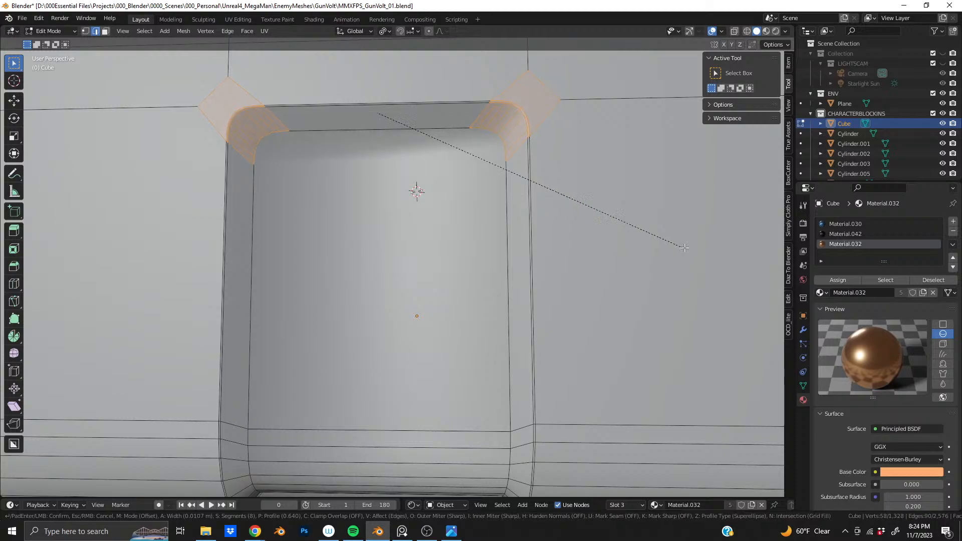
{"action": "scroll", "coordinate": [739, 251], "scroll_direction": "up", "scroll_amount": 4}
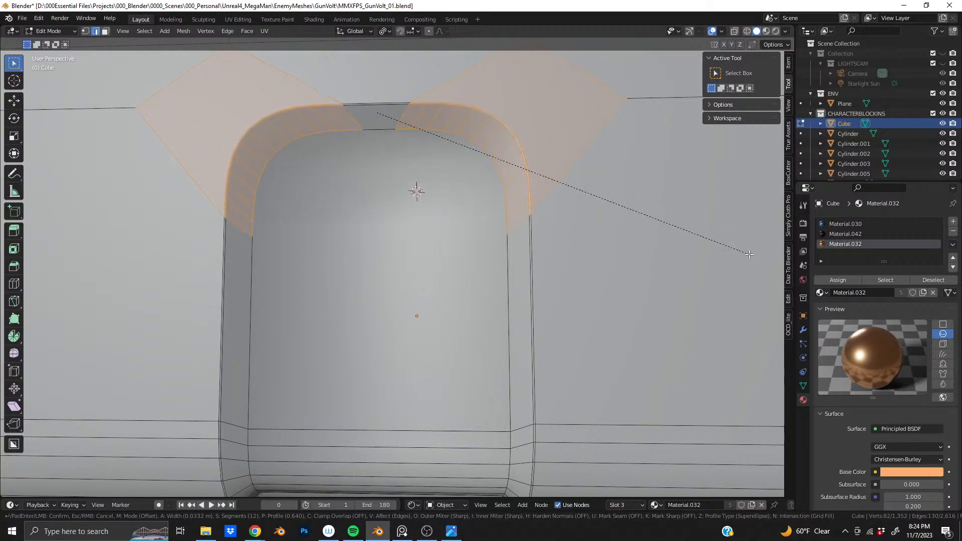
{"action": "scroll", "coordinate": [749, 254], "scroll_direction": "down", "scroll_amount": 4}
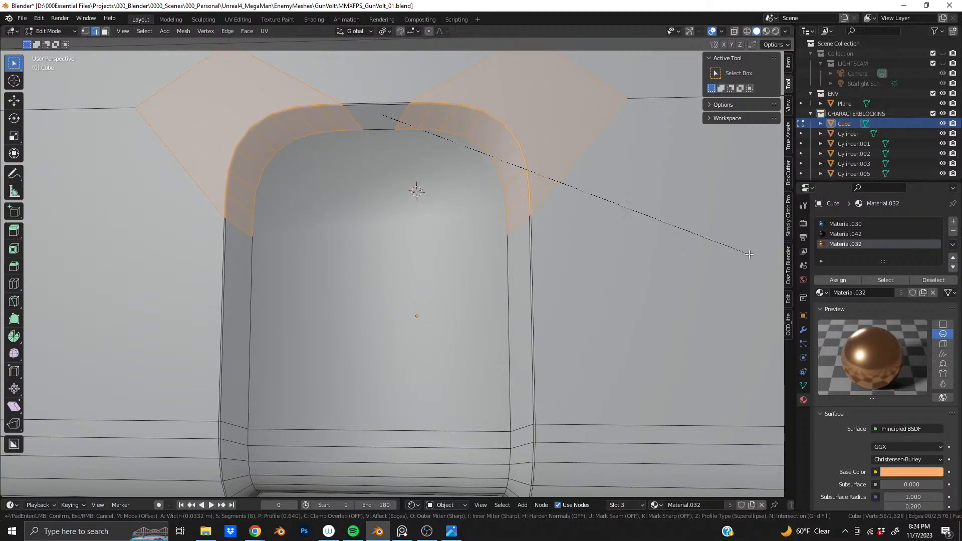
{"action": "scroll", "coordinate": [750, 255], "scroll_direction": "up", "scroll_amount": 2}
{"action": "scroll", "coordinate": [750, 255], "scroll_direction": "down", "scroll_amount": 1}
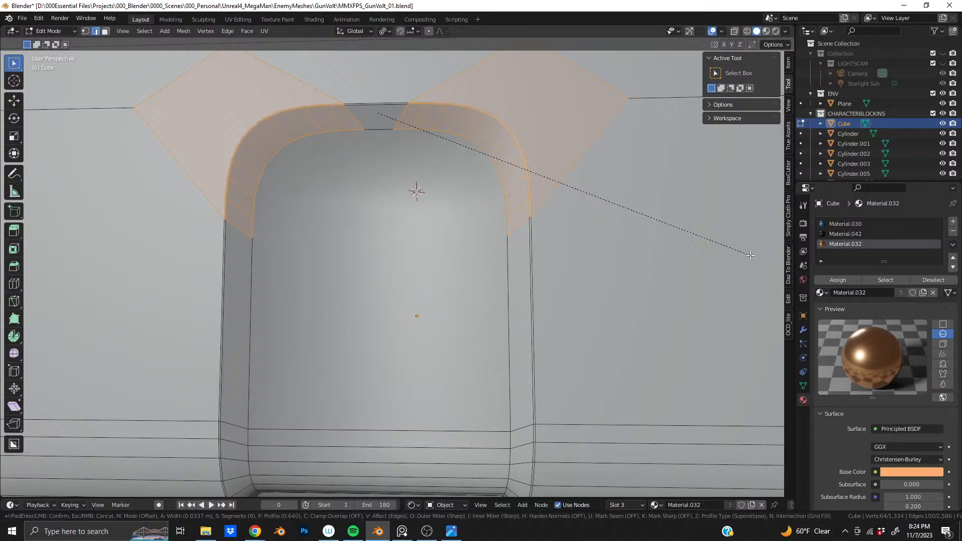
{"action": "left_click", "coordinate": [783, 269]}
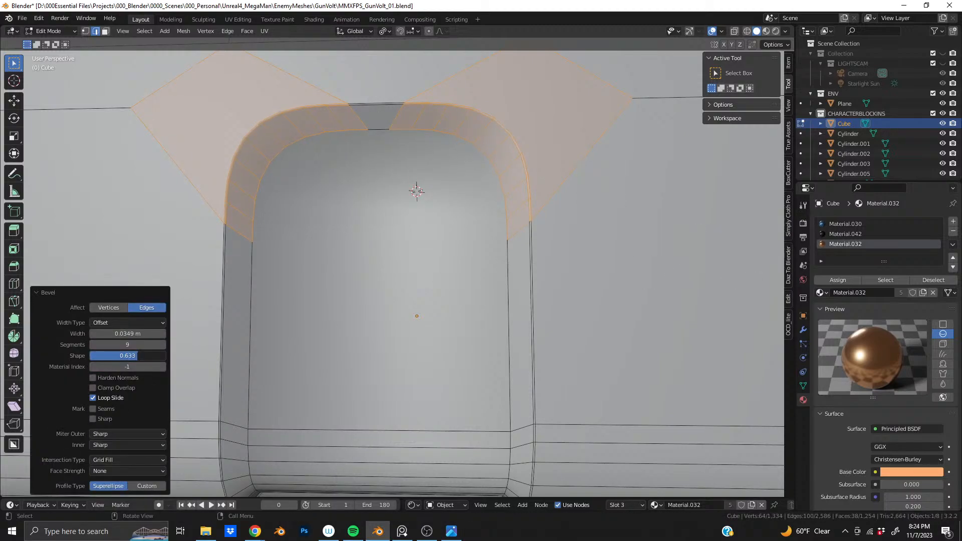
{"action": "mouse_move", "coordinate": [127, 356]}
{"action": "left_mouse_down"}
{"action": "mouse_move", "coordinate": [100, 355]}
{"action": "mouse_move", "coordinate": [136, 356]}
{"action": "left_mouse_up"}
Select the recess floor faces, including the curved lower ones, and add a thin inset around their border
{"action": "scroll", "coordinate": [395, 254], "scroll_direction": "down", "scroll_amount": 5}
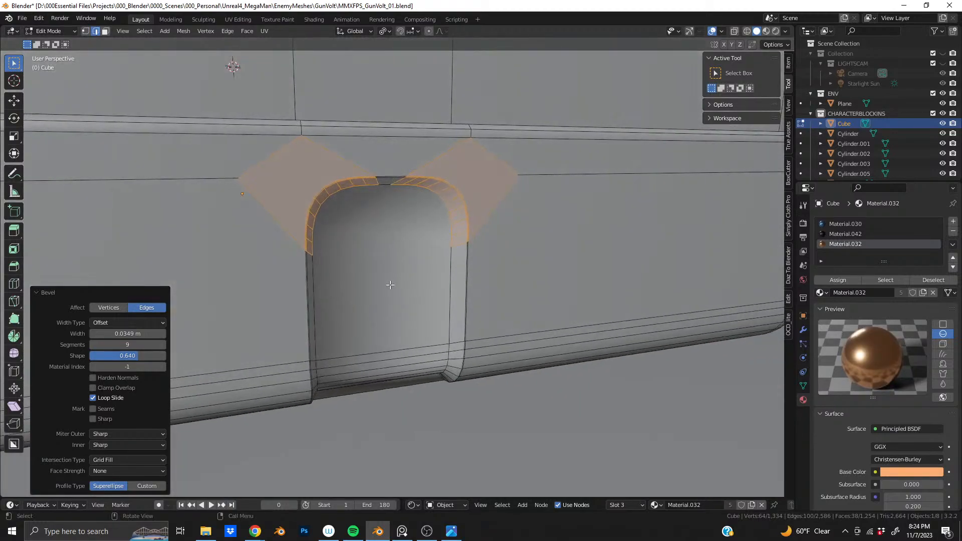
{"action": "middle_click_drag", "start_coordinate": [390, 284], "coordinate": [344, 257]}
{"action": "key", "text": "3"}
{"action": "left_click", "coordinate": [346, 329]}
{"action": "left_click", "coordinate": [334, 280], "text": "ctrl"}
{"action": "left_click", "coordinate": [334, 258], "text": "ctrl"}
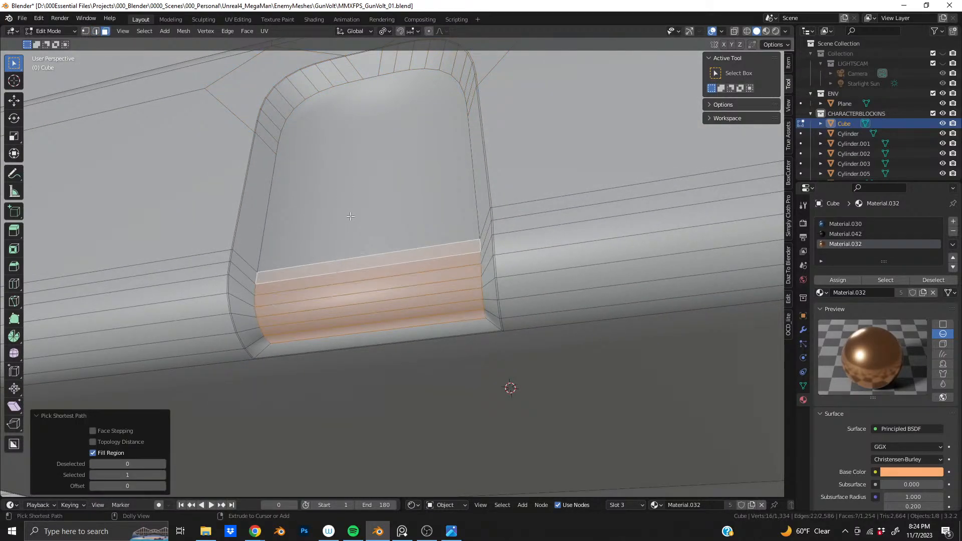
{"action": "left_click", "coordinate": [341, 159], "text": "shift"}
{"action": "middle_click_drag", "start_coordinate": [341, 159], "coordinate": [434, 253]}
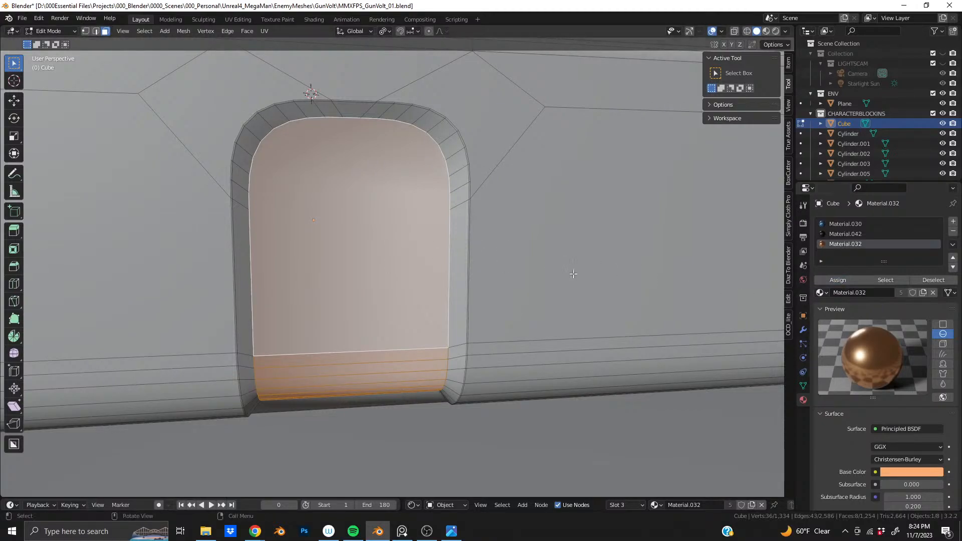
{"action": "key", "text": "i"}
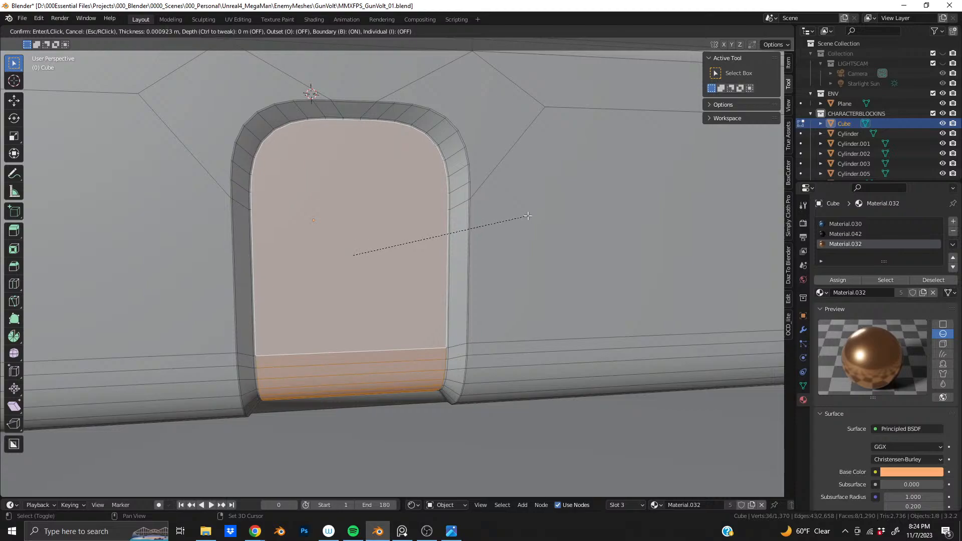
{"action": "left_click", "coordinate": [479, 224]}
Examine the finished recess and the surrounding base block in Object Mode from several angles
{"action": "key", "text": "Tab"}
{"action": "scroll", "coordinate": [438, 210], "scroll_direction": "down", "scroll_amount": 5}
{"action": "middle_click_drag", "start_coordinate": [480, 215], "coordinate": [369, 251]}
{"action": "scroll", "coordinate": [360, 301], "scroll_direction": "up", "scroll_amount": 5}
{"action": "middle_click_drag", "start_coordinate": [359, 301], "coordinate": [380, 357]}
{"action": "scroll", "coordinate": [361, 285], "scroll_direction": "down", "scroll_amount": 5}
{"action": "middle_click_drag", "start_coordinate": [361, 285], "coordinate": [364, 265]}
{"action": "scroll", "coordinate": [413, 253], "scroll_direction": "up", "scroll_amount": 6}
{"action": "scroll", "coordinate": [364, 268], "scroll_direction": "down", "scroll_amount": 4}
{"action": "middle_click_drag", "start_coordinate": [322, 242], "coordinate": [218, 273]}
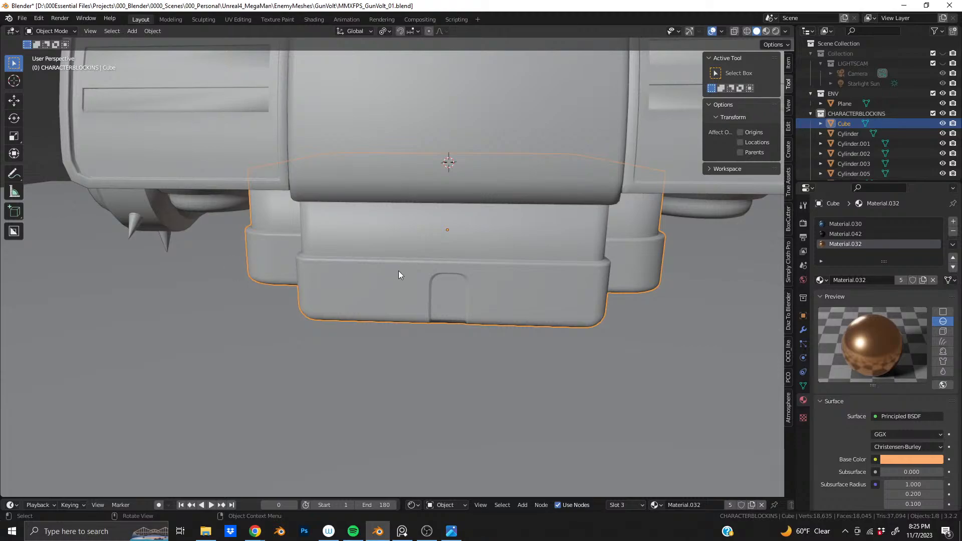
{"action": "middle_click_drag", "start_coordinate": [435, 266], "coordinate": [353, 248]}
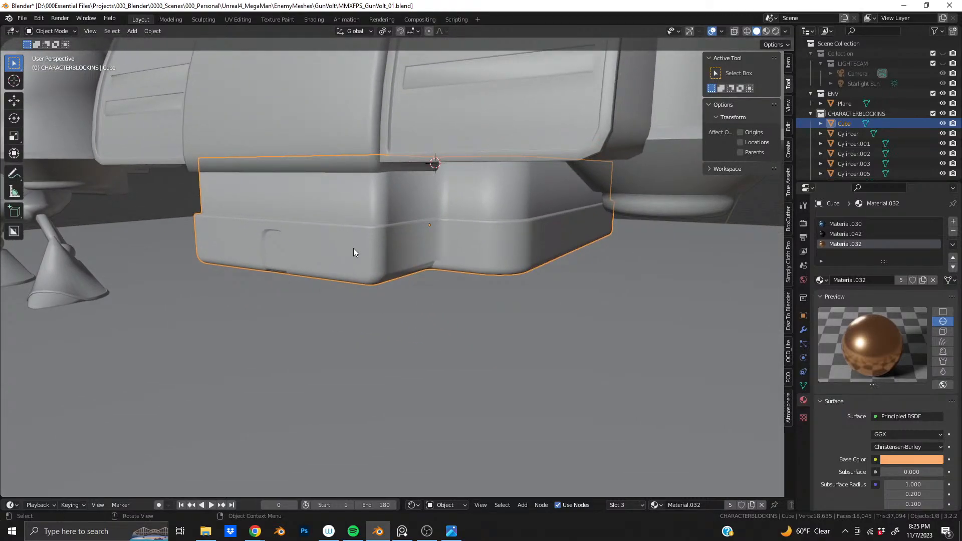
{"action": "key", "text": "alt+Tab"}
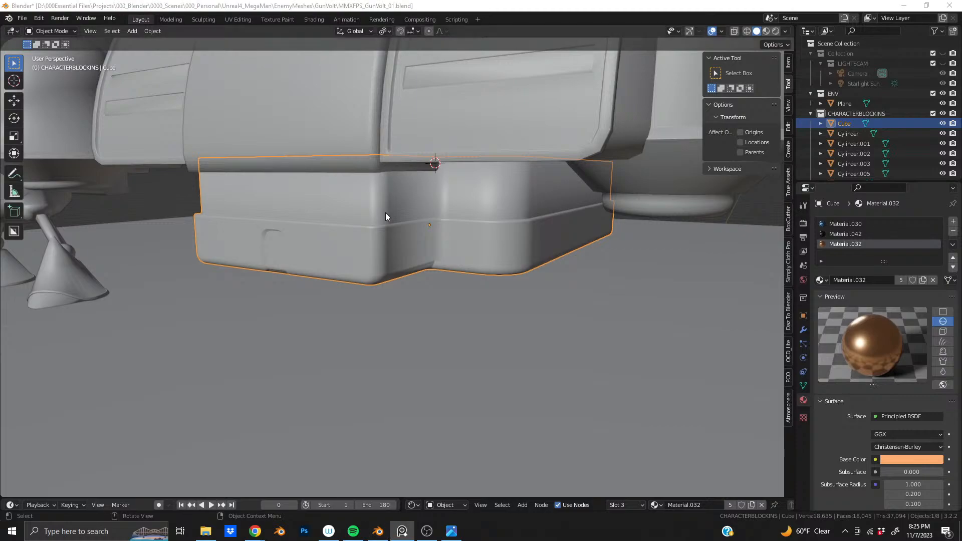
Add four evenly spaced horizontal edge loops around the base block's lower band, without sliding them
{"action": "scroll", "coordinate": [368, 264], "scroll_direction": "up", "scroll_amount": 1}
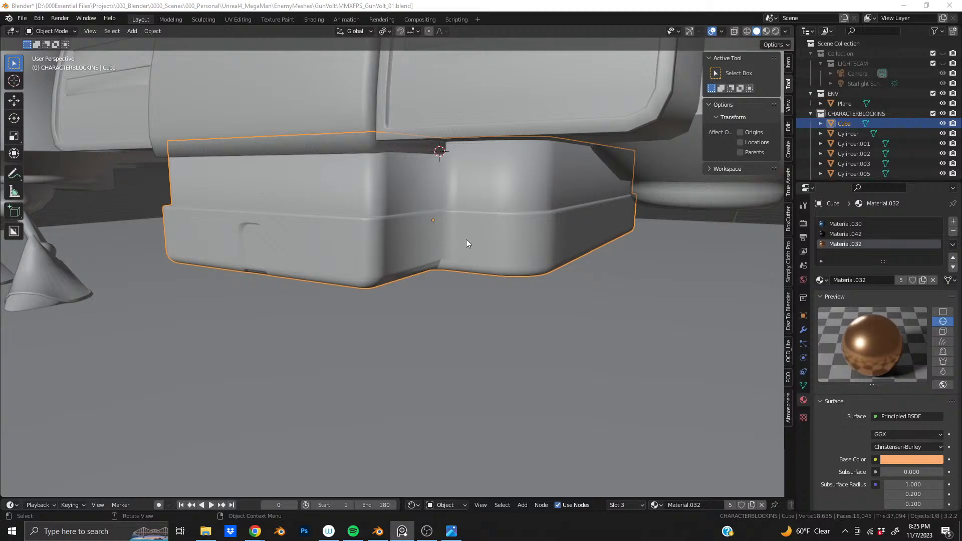
{"action": "middle_click_drag", "start_coordinate": [466, 238], "coordinate": [372, 234]}
{"action": "key", "text": "Tab"}
{"action": "scroll", "coordinate": [372, 234], "scroll_direction": "up", "scroll_amount": 2}
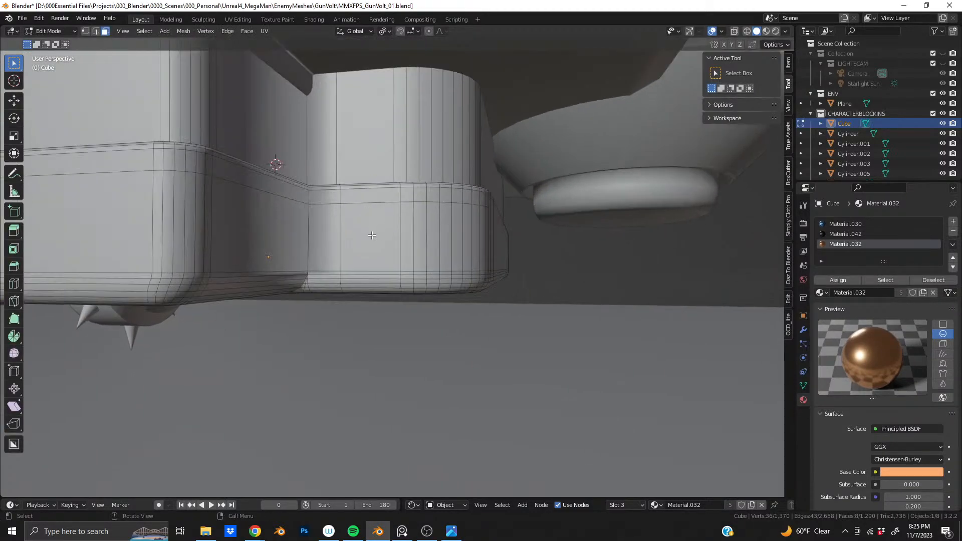
{"action": "key", "text": "ctrl+r"}
{"action": "scroll", "coordinate": [350, 240], "scroll_direction": "up", "scroll_amount": 1}
{"action": "scroll", "coordinate": [350, 239], "scroll_direction": "up", "scroll_amount": 1}
{"action": "scroll", "coordinate": [350, 239], "scroll_direction": "up", "scroll_amount": 1}
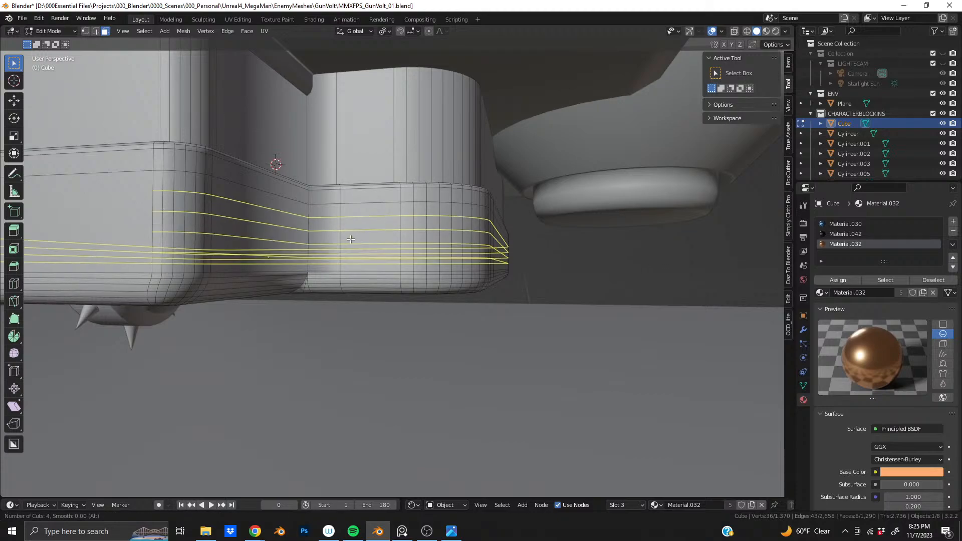
{"action": "scroll", "coordinate": [350, 240], "scroll_direction": "down", "scroll_amount": 3}
{"action": "scroll", "coordinate": [350, 239], "scroll_direction": "up", "scroll_amount": 1}
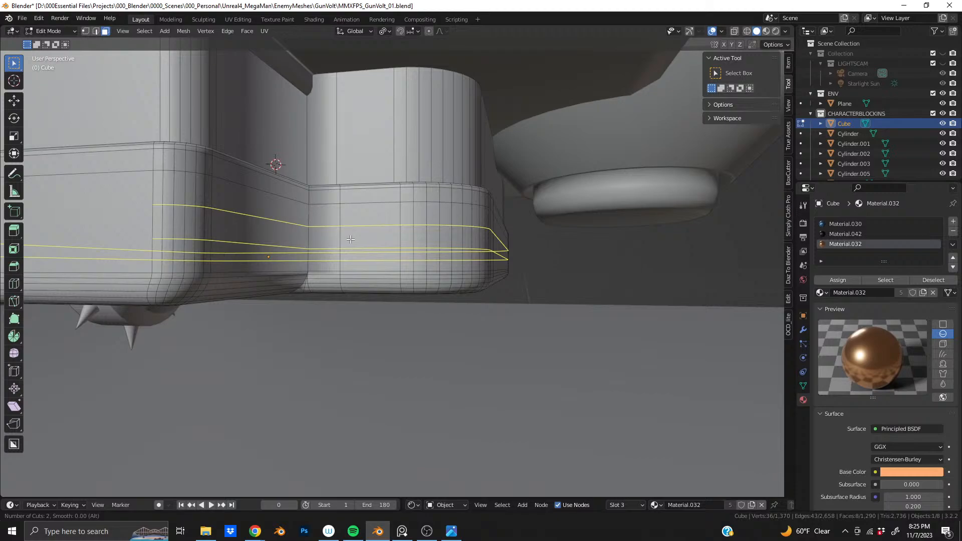
{"action": "scroll", "coordinate": [350, 240], "scroll_direction": "up", "scroll_amount": 1}
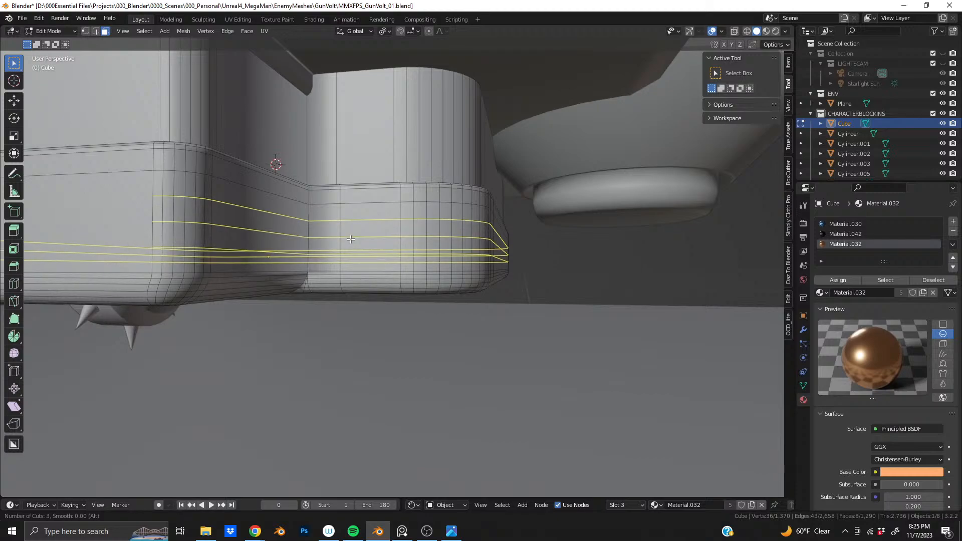
{"action": "scroll", "coordinate": [351, 239], "scroll_direction": "up", "scroll_amount": 1}
{"action": "left_click", "coordinate": [350, 239]}
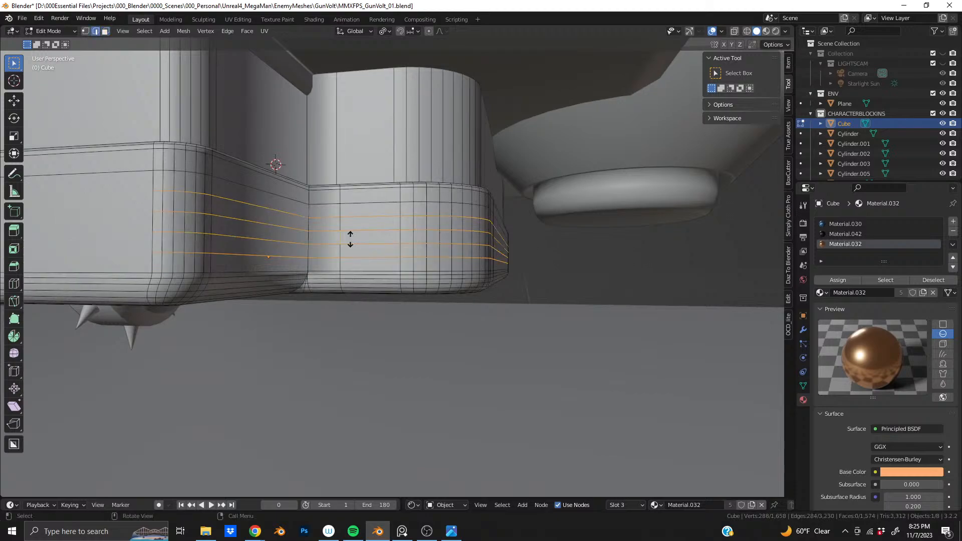
{"action": "right_click", "coordinate": [350, 239]}
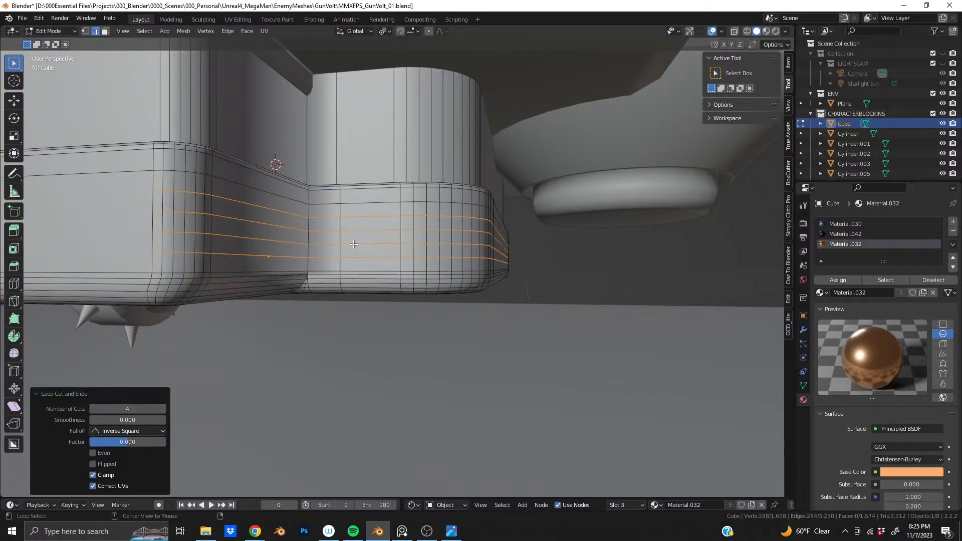
Dissolve the uppermost and lowermost of the four new horizontal edge loops, keeping the middle pair
{"action": "left_click", "coordinate": [354, 245], "text": "alt"}
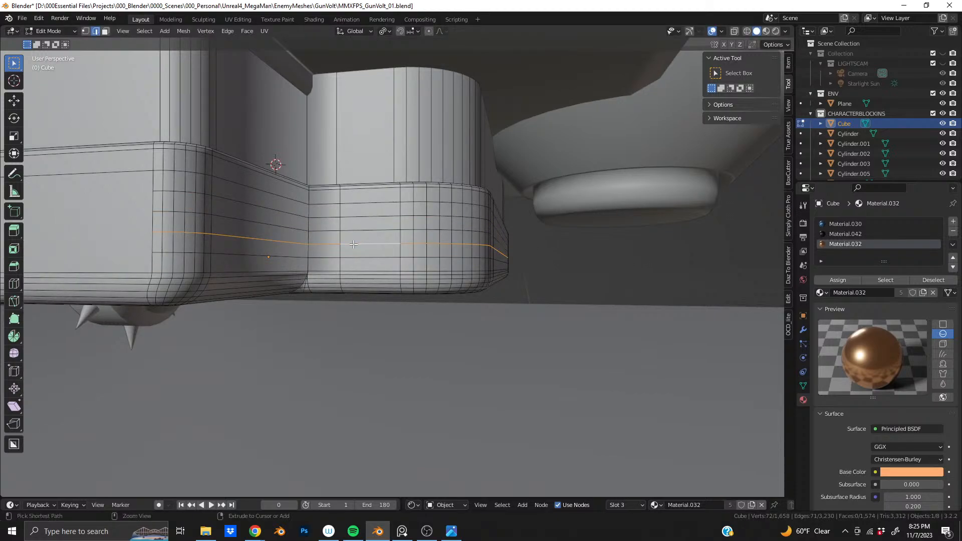
{"action": "key", "text": "ctrl+z"}
{"action": "left_click", "coordinate": [354, 244], "text": "alt+shift"}
{"action": "key", "text": "x"}
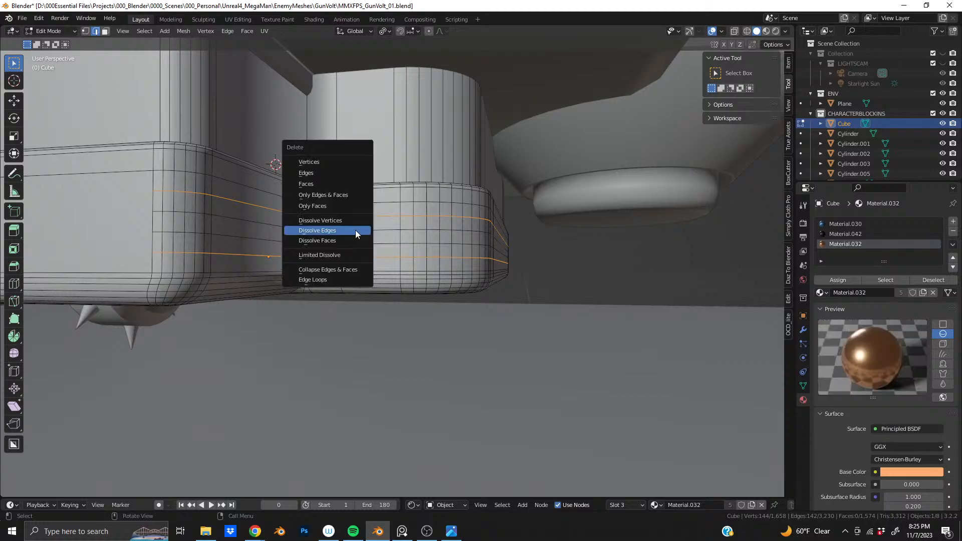
{"action": "left_click", "coordinate": [355, 230]}
Try selecting spaced groups of faces along the narrow strip around the lower band's rounded corner
{"action": "scroll", "coordinate": [376, 239], "scroll_direction": "up", "scroll_amount": 3}
{"action": "middle_click_drag", "start_coordinate": [376, 239], "coordinate": [351, 232]}
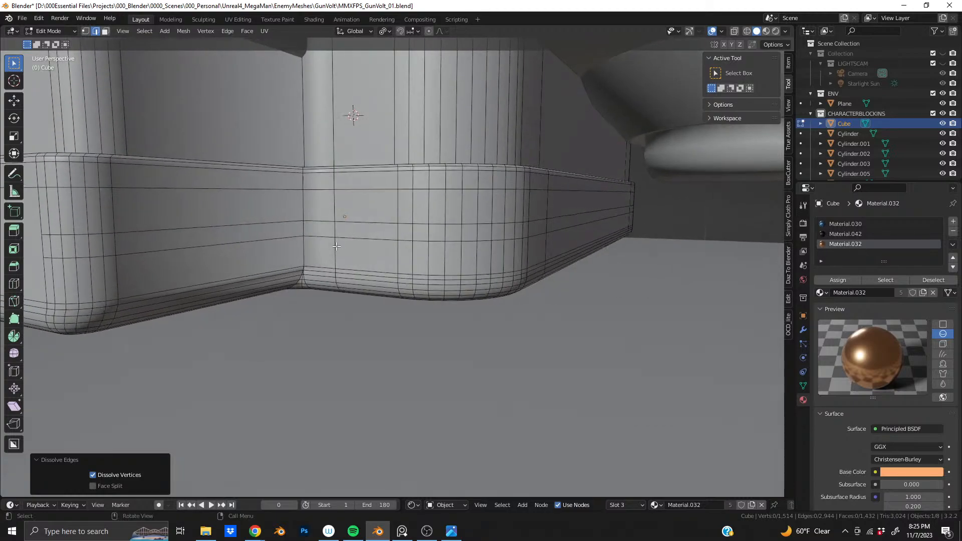
{"action": "key", "text": "3"}
{"action": "left_click", "coordinate": [359, 235]}
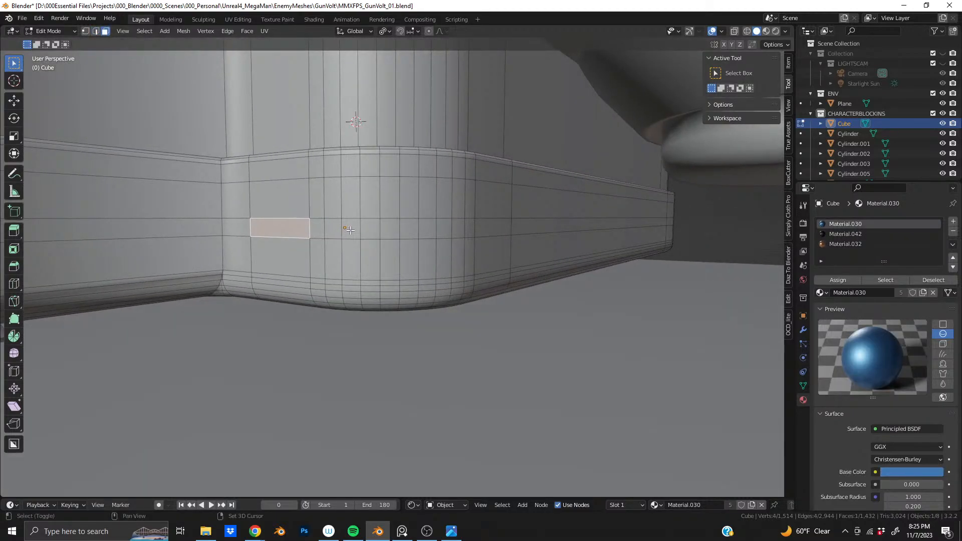
{"action": "left_click", "coordinate": [350, 229], "text": "shift"}
{"action": "left_click", "coordinate": [410, 229], "text": "shift"}
{"action": "left_click", "coordinate": [429, 228], "text": "shift"}
{"action": "middle_click_drag", "start_coordinate": [430, 229], "coordinate": [311, 261]}
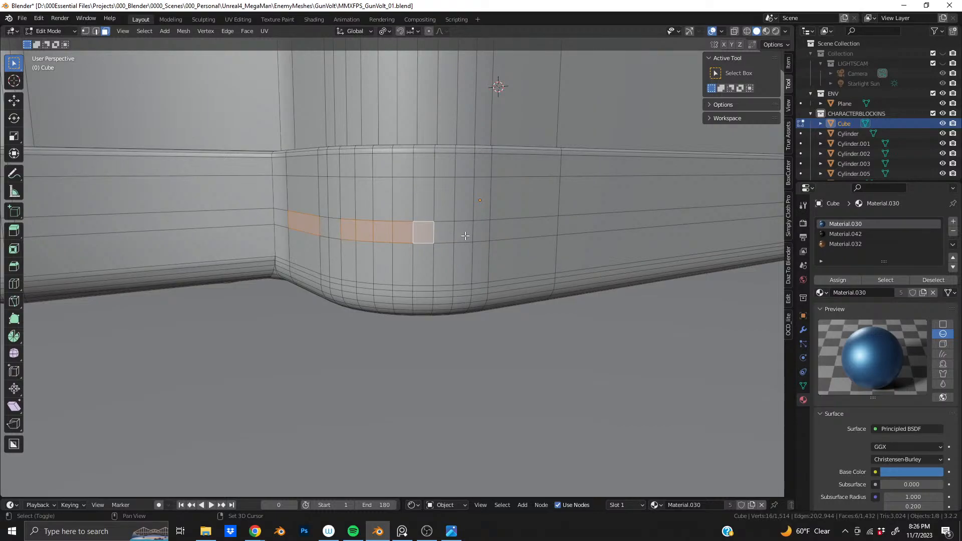
{"action": "left_click", "coordinate": [485, 232], "text": "shift"}
{"action": "middle_click_drag", "start_coordinate": [485, 232], "coordinate": [424, 232]}
{"action": "scroll", "coordinate": [391, 254], "scroll_direction": "up", "scroll_amount": 3}
{"action": "middle_click_drag", "start_coordinate": [295, 249], "coordinate": [227, 255]}
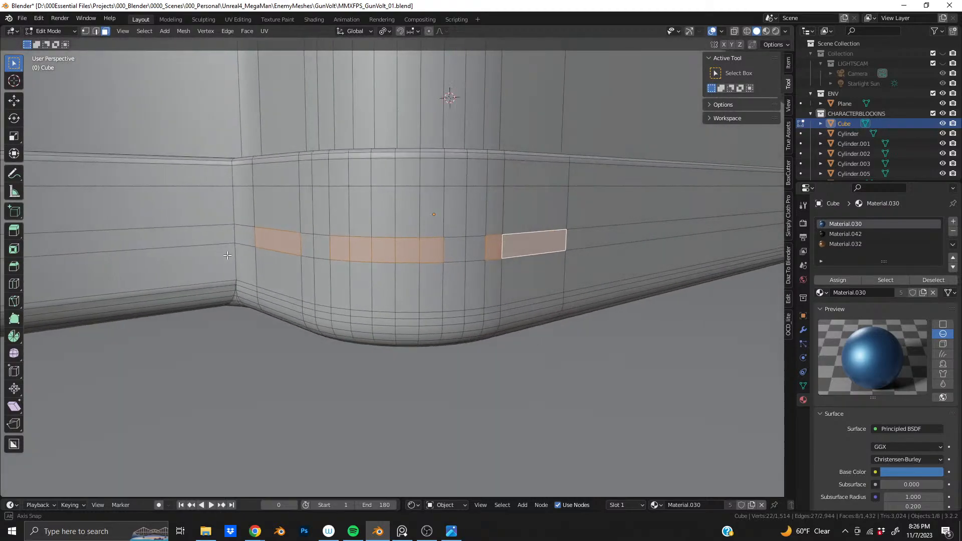
{"action": "middle_click_drag", "start_coordinate": [456, 257], "coordinate": [404, 246], "text": "shift"}
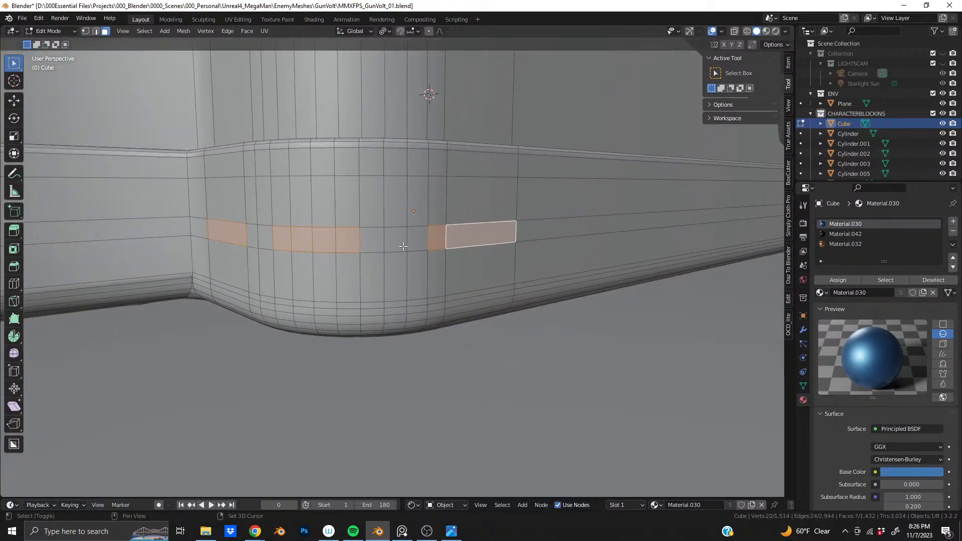
{"action": "left_click", "coordinate": [425, 240], "text": "shift"}
{"action": "mouse_move", "coordinate": [473, 240]}
{"action": "middle_mouse_down"}
{"action": "mouse_move", "coordinate": [458, 262]}
{"action": "mouse_move", "coordinate": [516, 259]}
{"action": "mouse_move", "coordinate": [486, 257]}
{"action": "mouse_move", "coordinate": [476, 285]}
{"action": "mouse_move", "coordinate": [440, 326]}
{"action": "mouse_move", "coordinate": [495, 282]}
{"action": "mouse_move", "coordinate": [416, 286]}
{"action": "mouse_move", "coordinate": [410, 277]}
{"action": "mouse_move", "coordinate": [449, 284]}
{"action": "mouse_move", "coordinate": [433, 273]}
{"action": "mouse_move", "coordinate": [447, 247]}
{"action": "mouse_move", "coordinate": [441, 236]}
{"action": "mouse_move", "coordinate": [463, 228]}
{"action": "middle_mouse_up"}
{"action": "key", "text": "ctrl+z"}
{"action": "left_click", "coordinate": [391, 239], "text": "shift"}
Add a vertical edge loop in the flat section beside the rounded corner, with an edge slide of about 0.577
{"action": "key", "text": "ctrl+r"}
{"action": "left_click", "coordinate": [469, 232]}
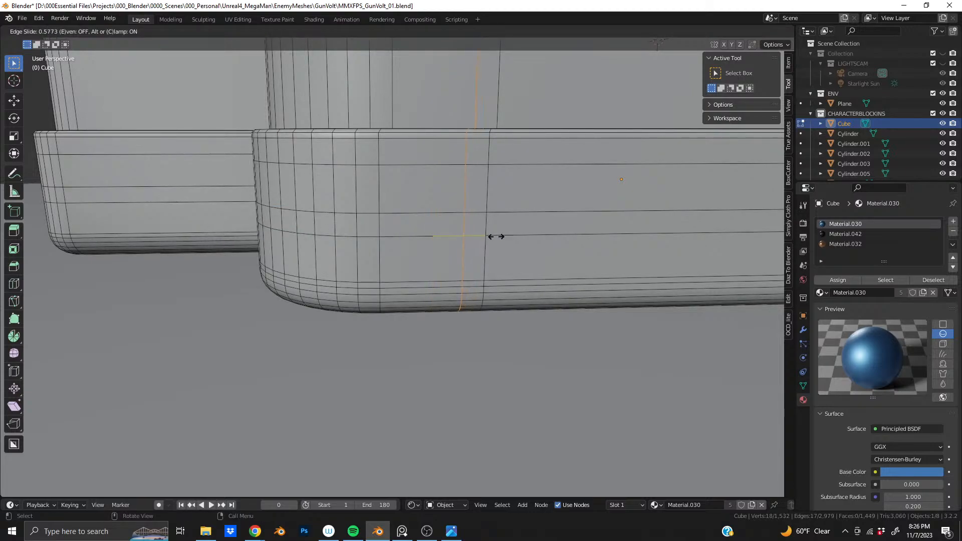
{"action": "left_click", "coordinate": [496, 236]}
Select eight faces of the narrow strip in three spaced groups of two, five and one around the rounded corner
{"action": "key", "text": "3"}
{"action": "left_click", "coordinate": [446, 228]}
{"action": "left_click", "coordinate": [367, 223], "text": "shift"}
{"action": "middle_click_drag", "start_coordinate": [367, 223], "coordinate": [301, 236]}
{"action": "left_click", "coordinate": [299, 229], "text": "shift"}
{"action": "left_click", "coordinate": [277, 228], "text": "shift"}
{"action": "left_click", "coordinate": [256, 227], "text": "shift"}
{"action": "left_click", "coordinate": [236, 226], "text": "shift"}
{"action": "left_click", "coordinate": [223, 225], "text": "shift"}
{"action": "middle_click_drag", "start_coordinate": [223, 225], "coordinate": [474, 249], "text": "shift"}
{"action": "left_click", "coordinate": [328, 246], "text": "shift"}
{"action": "middle_click_drag", "start_coordinate": [350, 248], "coordinate": [402, 261]}
{"action": "scroll", "coordinate": [324, 259], "scroll_direction": "down", "scroll_amount": 4}
{"action": "scroll", "coordinate": [402, 261], "scroll_direction": "up", "scroll_amount": 5}
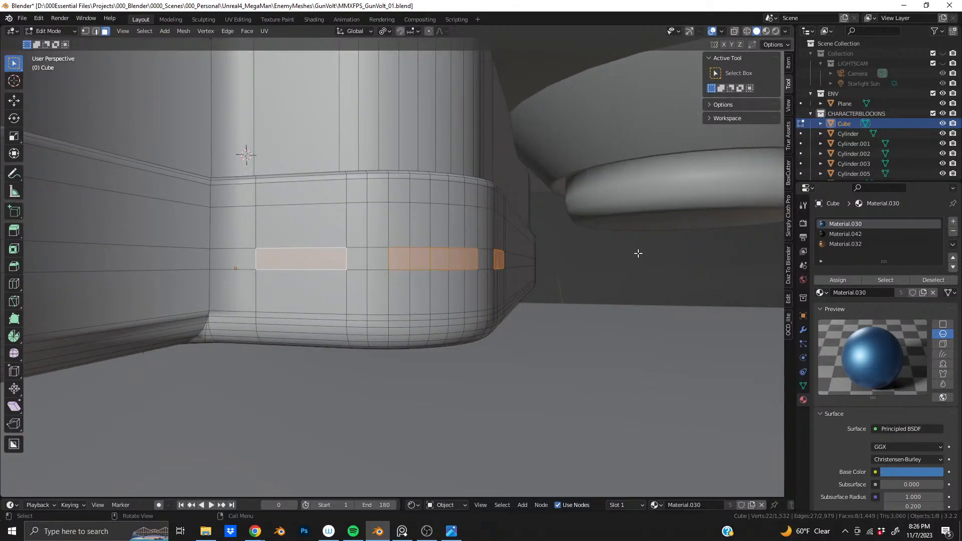
Inset the selected strip faces by about 0.0005 m and recess them about 0.0097 m with zero thickness
{"action": "scroll", "coordinate": [571, 265], "scroll_direction": "up", "scroll_amount": 4}
{"action": "key", "text": "i"}
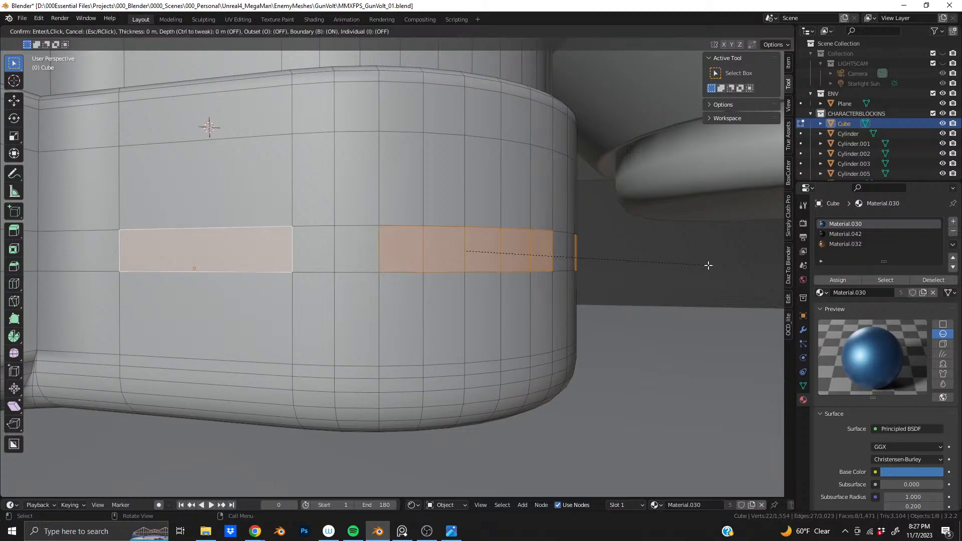
{"action": "left_click", "coordinate": [698, 266]}
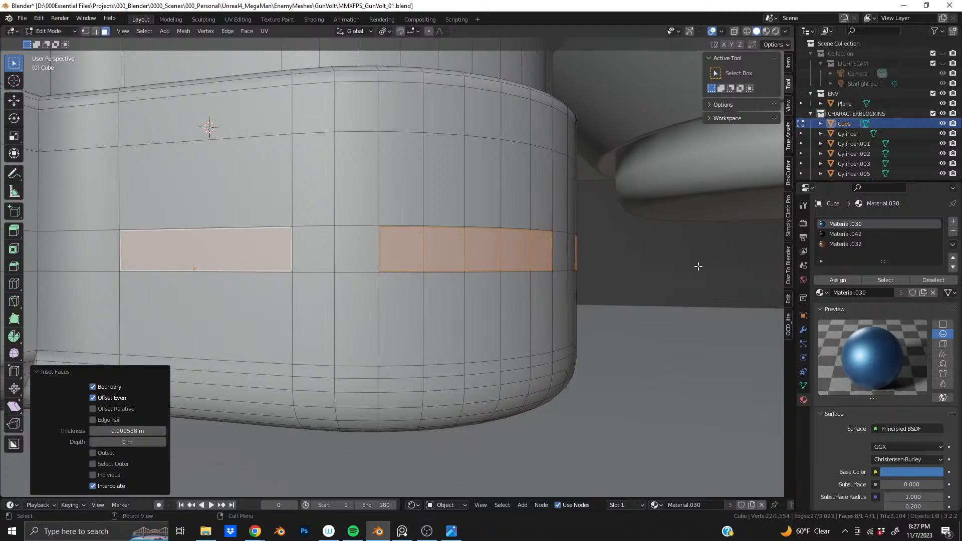
{"action": "key", "text": "i"}
{"action": "key", "text": "ctrl"}
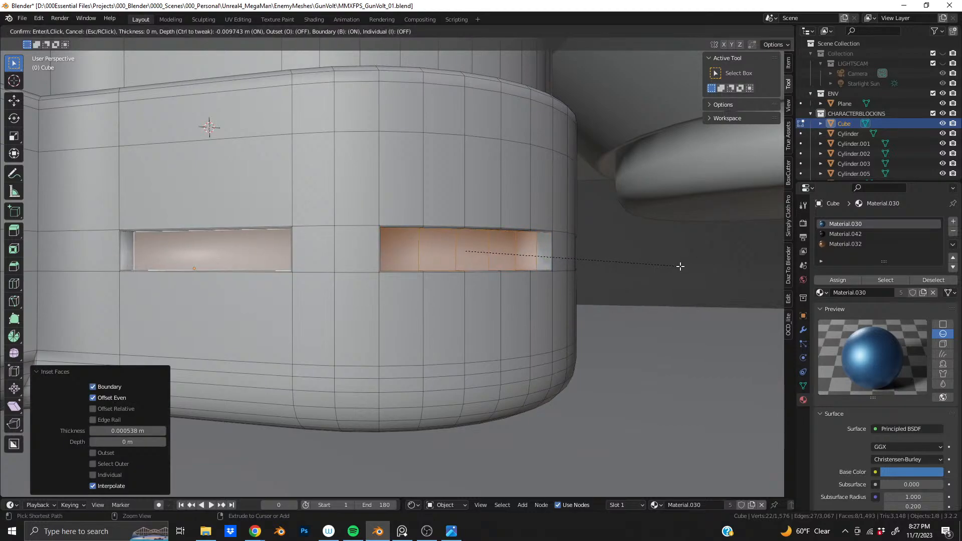
{"action": "key", "text": "shift"}
{"action": "left_click", "coordinate": [559, 262]}
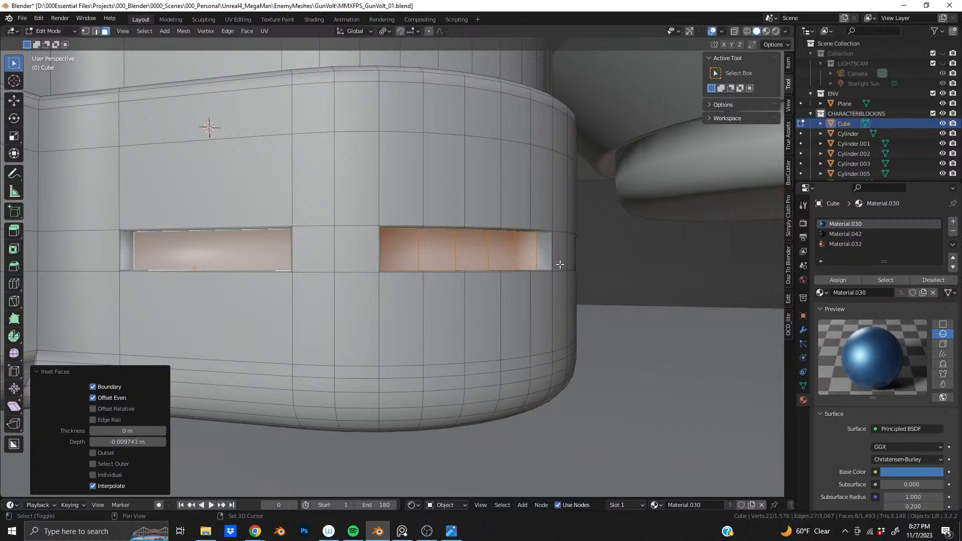
Scale the slot floor faces down uniformly to 0.794 to taper the slot walls
{"action": "key", "text": "s"}
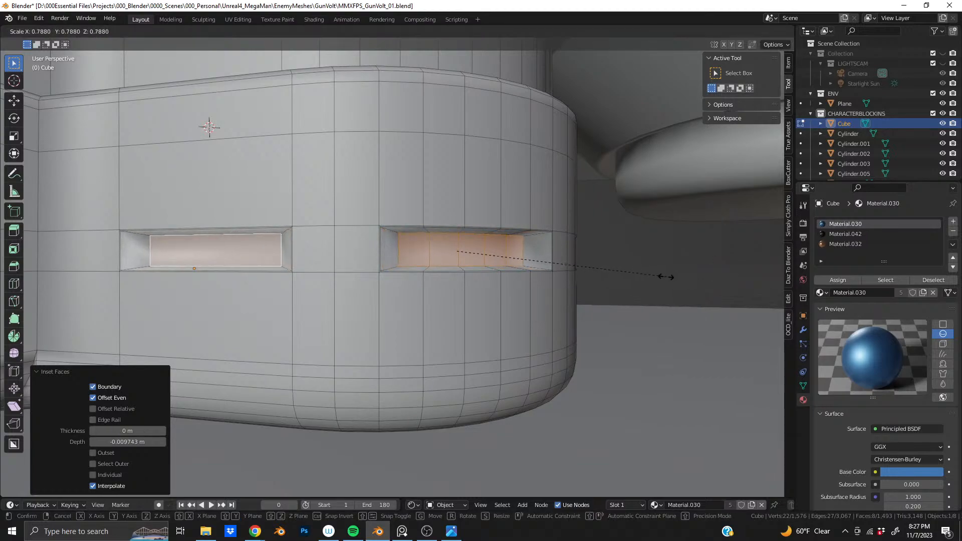
{"action": "mouse_move", "coordinate": [643, 274]}
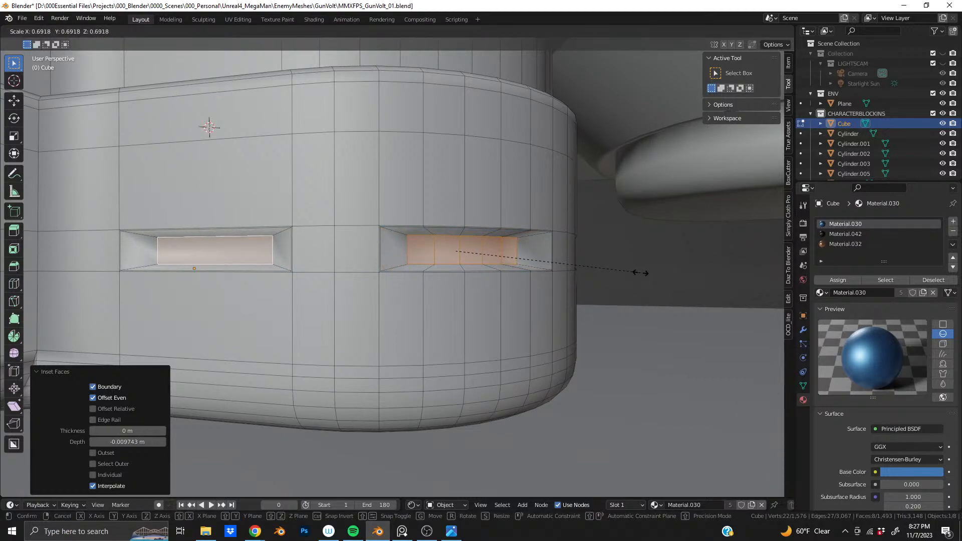
{"action": "left_click", "coordinate": [666, 271]}
Assign the black Material.042 to the slot floor faces and add a very thin inset of about 0.0003 m
{"action": "middle_click_drag", "start_coordinate": [554, 279], "coordinate": [432, 288]}
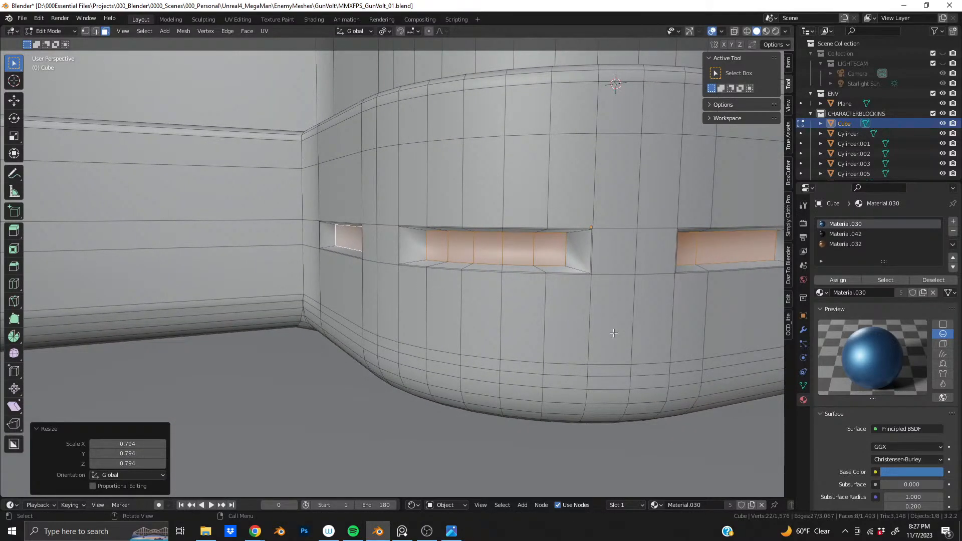
{"action": "left_click", "coordinate": [847, 234]}
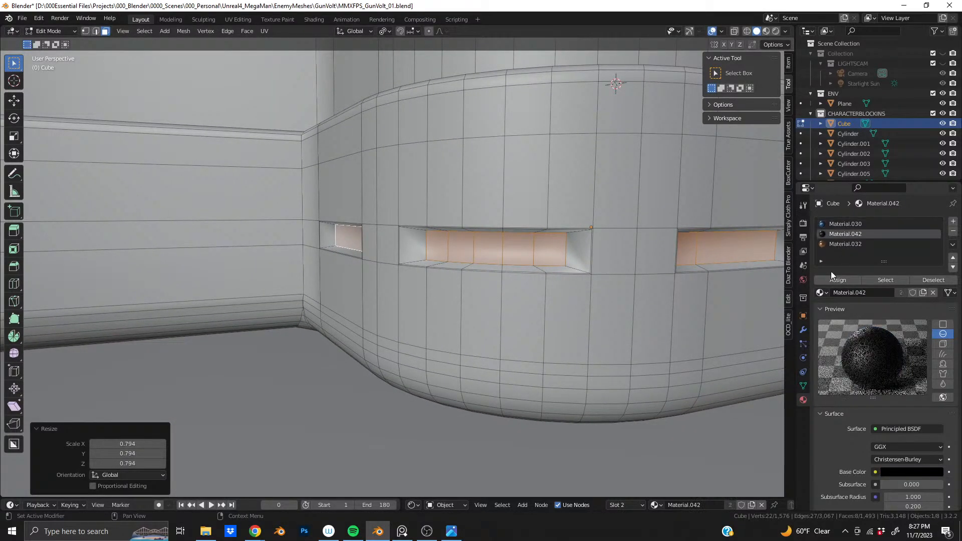
{"action": "left_click", "coordinate": [829, 281]}
{"action": "key", "text": "i"}
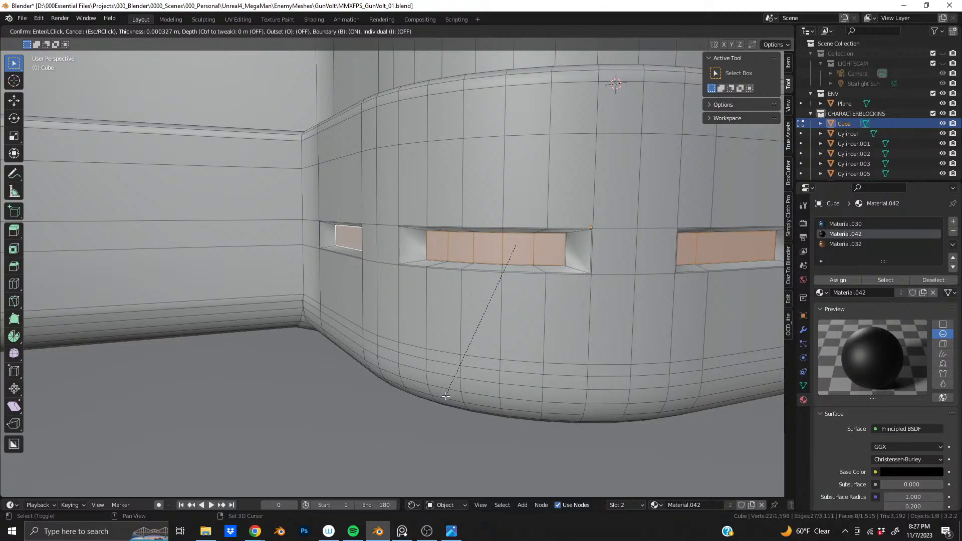
{"action": "left_click", "coordinate": [448, 396]}
Try dividing the base block's long flat side with 55 evenly spaced vertical loop cuts and undo them
{"action": "key", "text": "Tab"}
{"action": "middle_click_drag", "start_coordinate": [644, 315], "coordinate": [414, 285]}
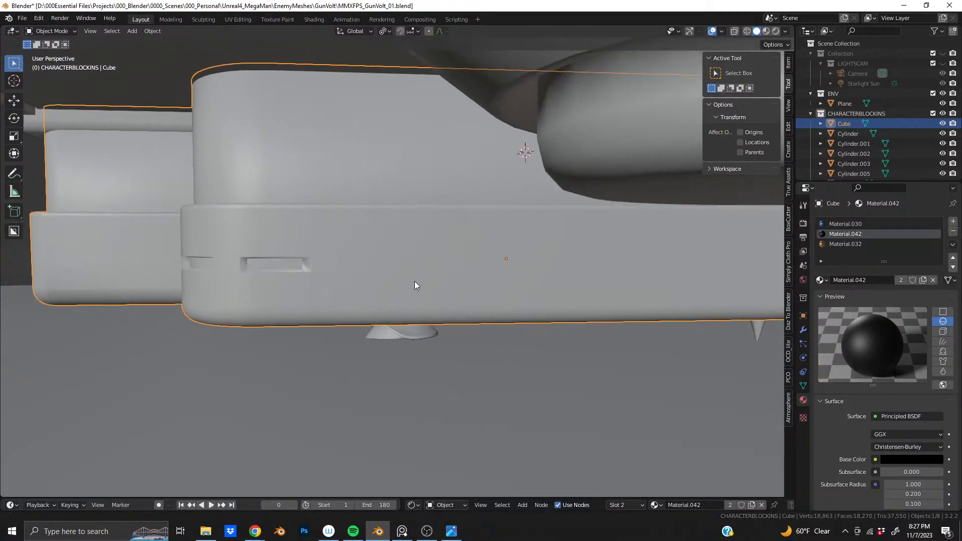
{"action": "key", "text": "Tab"}
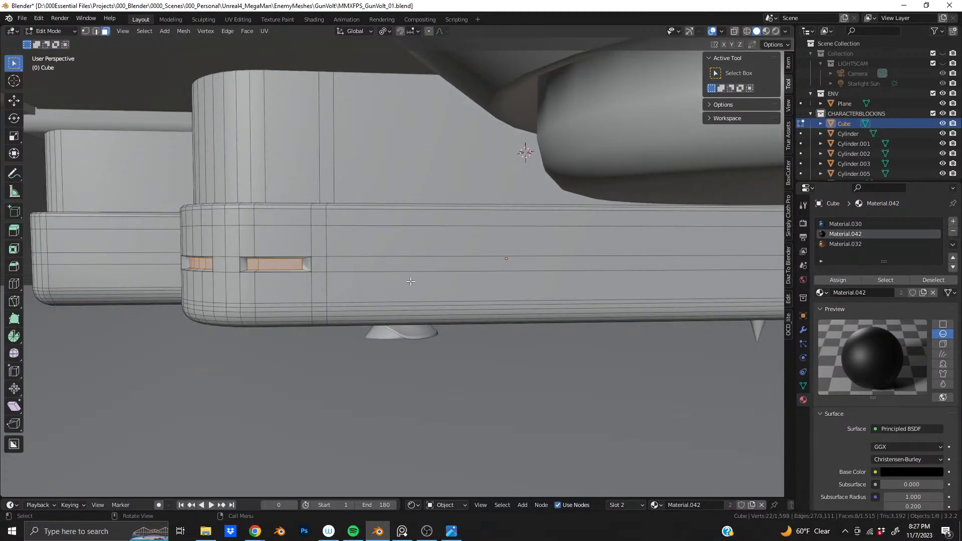
{"action": "middle_click_drag", "start_coordinate": [415, 282], "coordinate": [386, 254]}
{"action": "key", "text": "ctrl+r"}
{"action": "scroll", "coordinate": [389, 245], "scroll_direction": "up", "scroll_amount": 14}
{"action": "scroll", "coordinate": [389, 245], "scroll_direction": "up", "scroll_amount": 20}
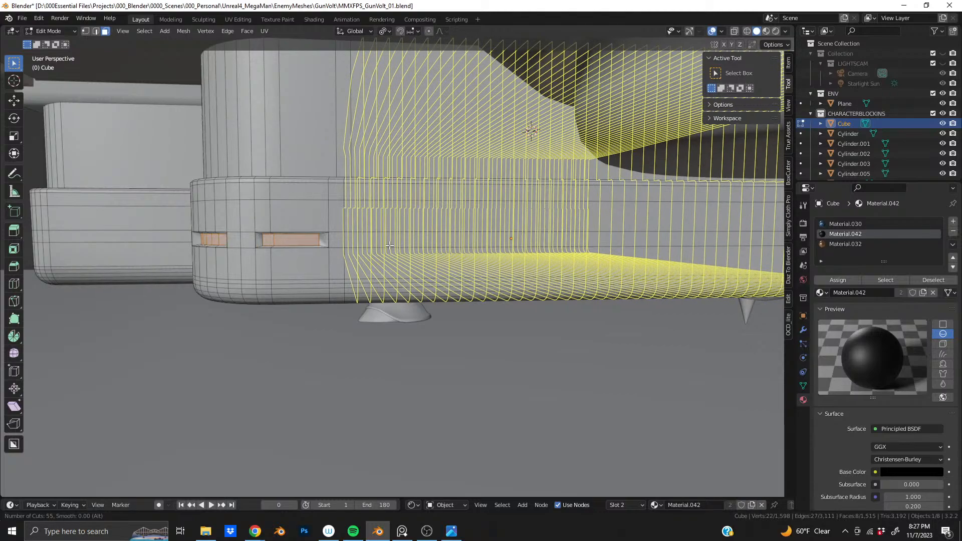
{"action": "left_click", "coordinate": [390, 246]}
{"action": "right_click", "coordinate": [390, 245]}
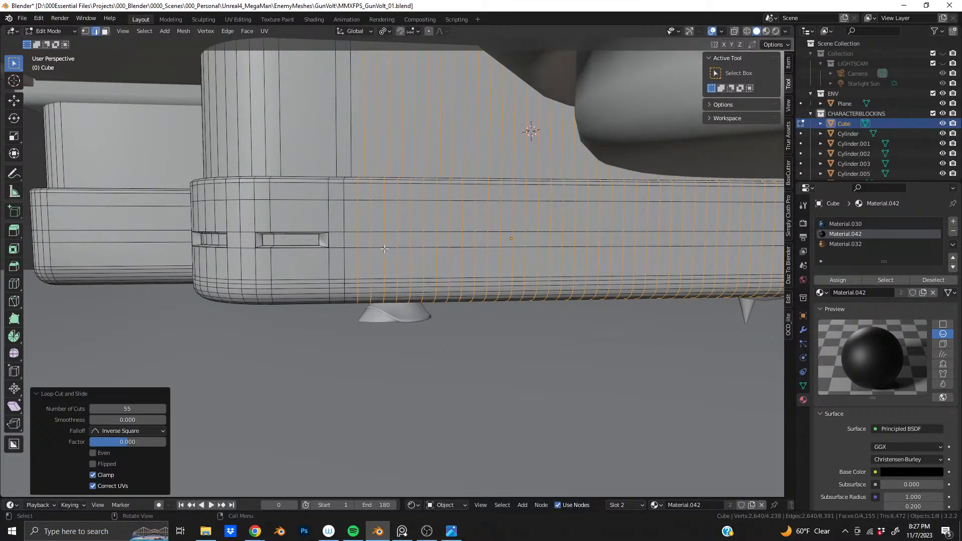
{"action": "key", "text": "ctrl+z"}
Add 47 evenly spaced vertical loop cuts along the base block's long flat side without sliding them
{"action": "key", "text": "ctrl+r"}
{"action": "scroll", "coordinate": [381, 249], "scroll_direction": "up", "scroll_amount": 20}
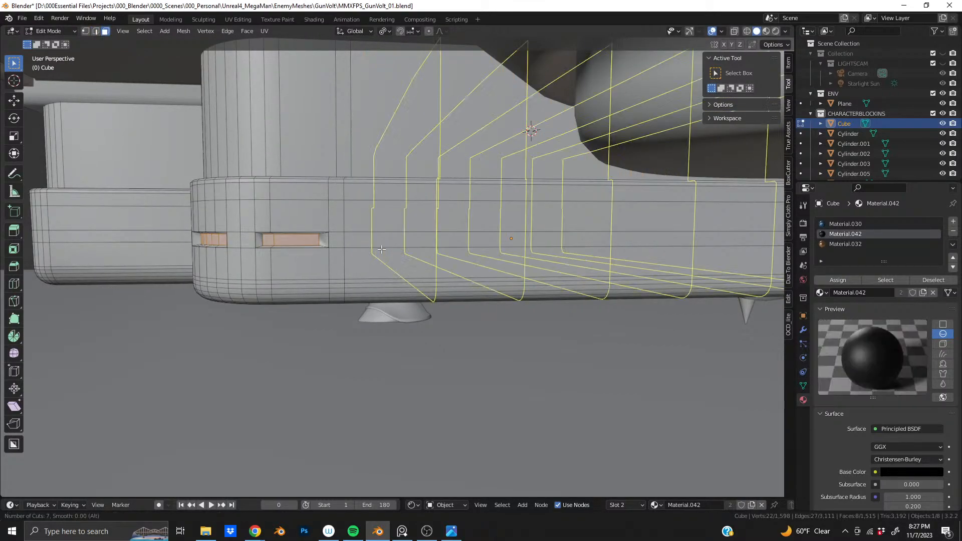
{"action": "scroll", "coordinate": [381, 249], "scroll_direction": "down", "scroll_amount": 3}
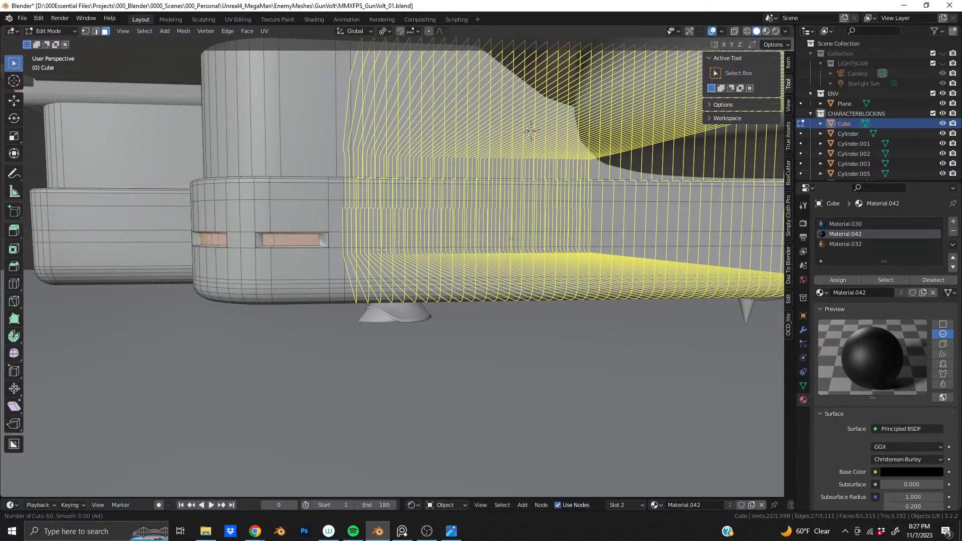
{"action": "scroll", "coordinate": [382, 249], "scroll_direction": "up", "scroll_amount": 1}
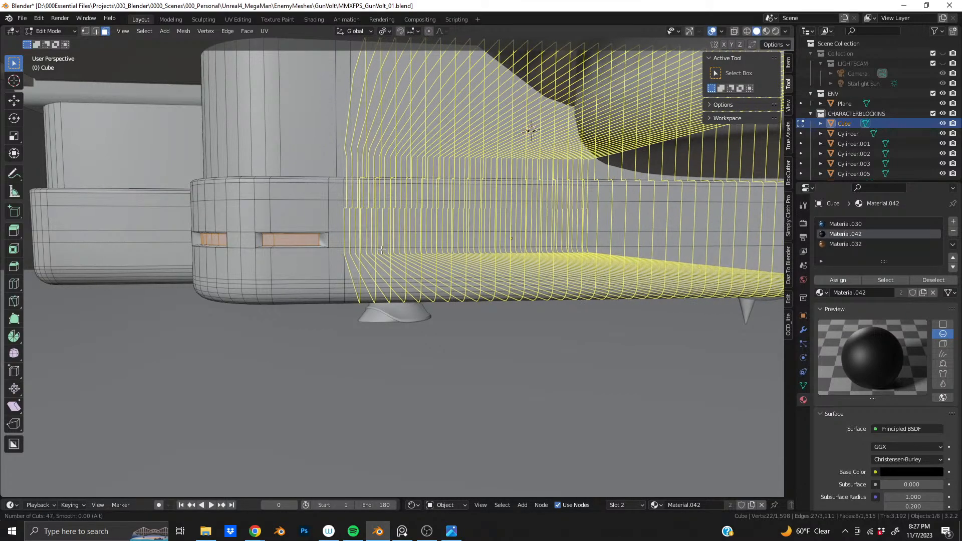
{"action": "left_click", "coordinate": [381, 249]}
{"action": "right_click", "coordinate": [382, 250]}
Select four adjacent faces of the narrow strip, two faces past the last corner slot on the long side
{"action": "scroll", "coordinate": [362, 257], "scroll_direction": "up", "scroll_amount": 2}
{"action": "middle_click_drag", "start_coordinate": [362, 257], "coordinate": [404, 251]}
{"action": "key", "text": "3"}
{"action": "left_click", "coordinate": [361, 233]}
{"action": "left_click", "coordinate": [387, 233], "text": "shift"}
{"action": "left_click", "coordinate": [399, 234], "text": "shift"}
{"action": "left_click", "coordinate": [410, 234], "text": "shift"}
{"action": "left_click", "coordinate": [434, 239], "text": "shift"}
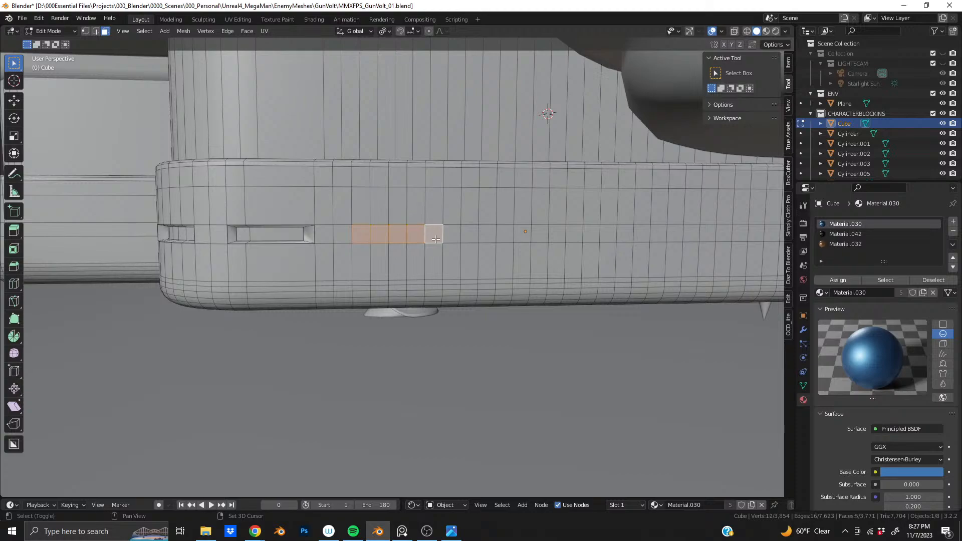
{"action": "left_click", "coordinate": [435, 233], "text": "shift"}
{"action": "middle_click_drag", "start_coordinate": [379, 276], "coordinate": [369, 273]}
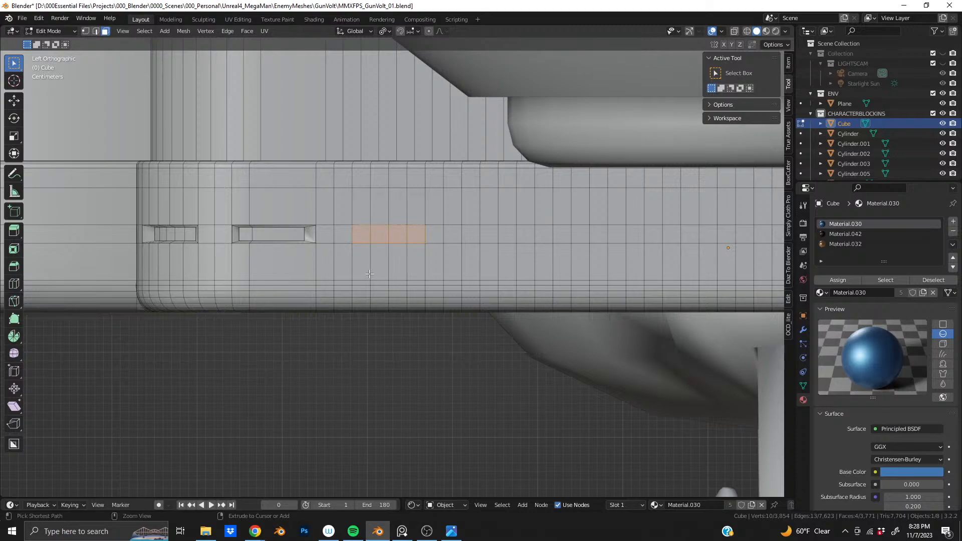
{"action": "middle_click_drag", "start_coordinate": [420, 263], "coordinate": [401, 283], "text": "shift"}
{"action": "scroll", "coordinate": [405, 277], "scroll_direction": "up", "scroll_amount": 2}
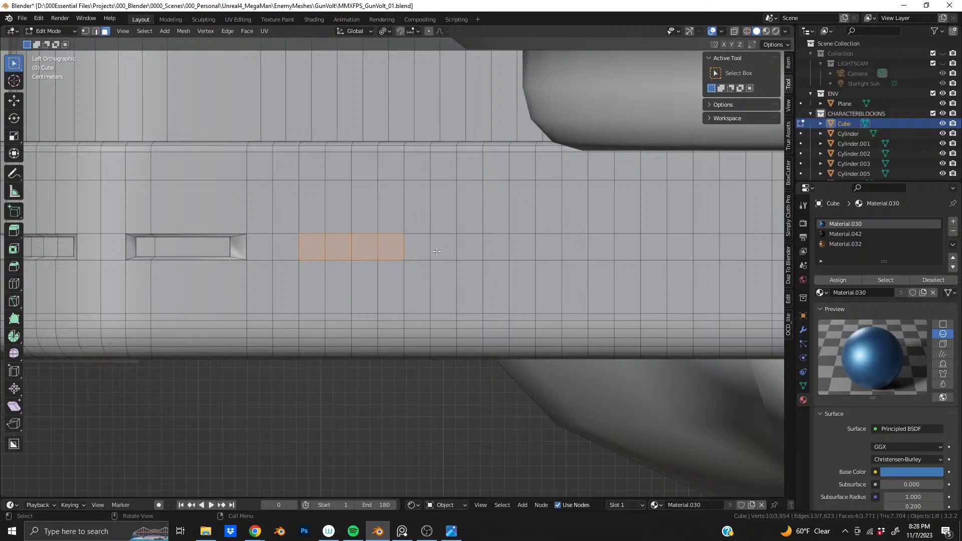
Extend the selection along the narrow strip with a second and third group of four faces, separated by two-face gaps
{"action": "left_click", "coordinate": [469, 247], "text": "shift"}
{"action": "left_click", "coordinate": [496, 247], "text": "shift"}
{"action": "left_click", "coordinate": [523, 247], "text": "shift"}
{"action": "left_click", "coordinate": [549, 246], "text": "shift"}
{"action": "left_click", "coordinate": [602, 247], "text": "shift"}
{"action": "left_click", "coordinate": [602, 247], "text": "shift"}
{"action": "left_click", "coordinate": [628, 246], "text": "shift"}
{"action": "left_click", "coordinate": [654, 246], "text": "shift"}
{"action": "left_click", "coordinate": [706, 246], "text": "shift"}
{"action": "left_click", "coordinate": [680, 246], "text": "shift"}
Add a fourth and fifth group of four strip faces to the selection, keeping the two-face gaps
{"action": "middle_click_drag", "start_coordinate": [772, 254], "coordinate": [410, 260], "text": "shift"}
{"action": "left_click", "coordinate": [424, 258], "text": "shift"}
{"action": "left_click", "coordinate": [454, 257], "text": "shift"}
{"action": "left_click", "coordinate": [477, 256], "text": "shift"}
{"action": "left_click", "coordinate": [511, 255], "text": "shift"}
{"action": "left_click", "coordinate": [568, 254], "text": "shift"}
{"action": "key", "text": "ctrl+z"}
{"action": "left_click", "coordinate": [582, 255], "text": "shift"}
{"action": "left_click", "coordinate": [631, 256], "text": "shift"}
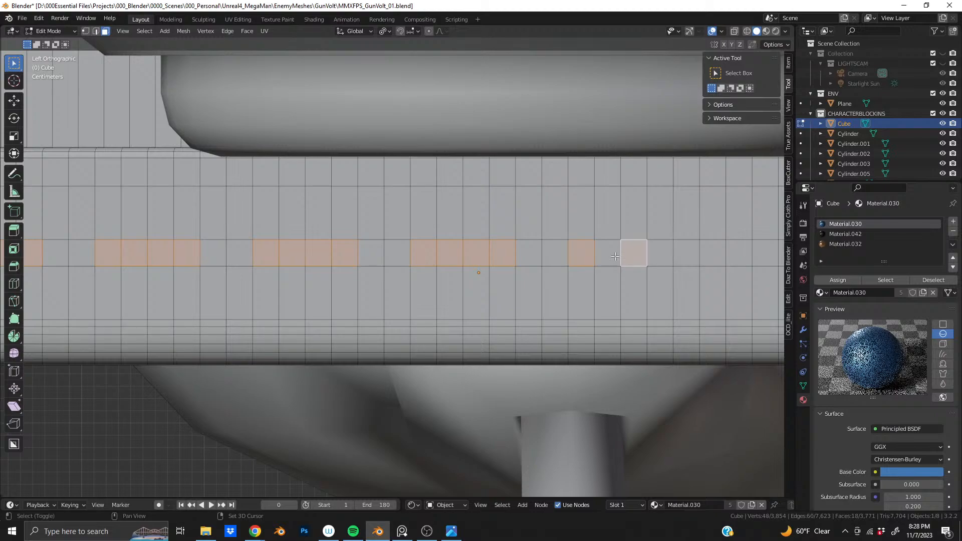
{"action": "left_click", "coordinate": [607, 255], "text": "shift"}
{"action": "left_click", "coordinate": [659, 255], "text": "shift"}
Add a sixth and seventh group of four strip faces to the selection at the same spacing
{"action": "middle_click_drag", "start_coordinate": [704, 261], "coordinate": [361, 263], "text": "shift"}
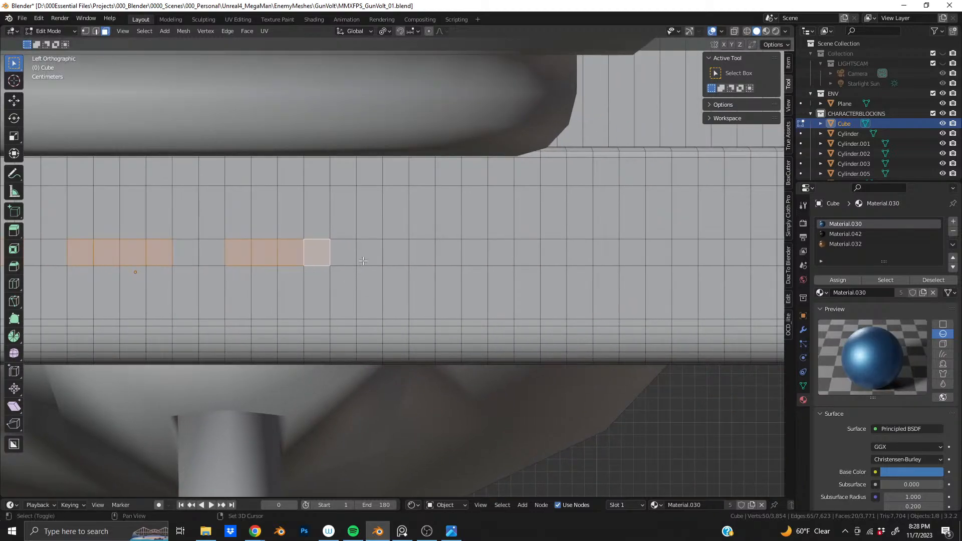
{"action": "left_click", "coordinate": [395, 253], "text": "shift"}
{"action": "left_click", "coordinate": [449, 255], "text": "shift"}
{"action": "left_click", "coordinate": [424, 256], "text": "shift"}
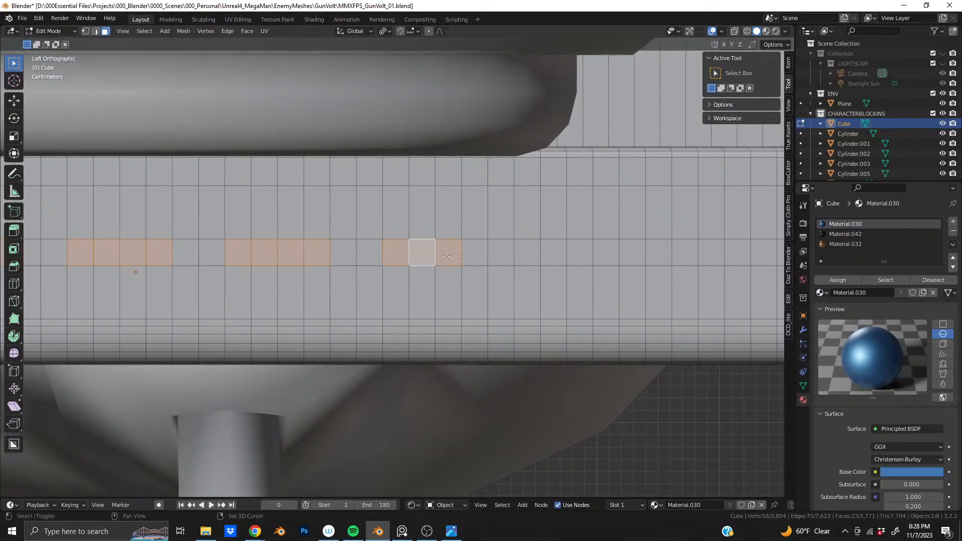
{"action": "left_click", "coordinate": [479, 256], "text": "shift"}
{"action": "left_click", "coordinate": [554, 256], "text": "shift"}
{"action": "left_click", "coordinate": [581, 256], "text": "shift"}
{"action": "left_click", "coordinate": [606, 256], "text": "shift"}
{"action": "left_click", "coordinate": [632, 257], "text": "shift"}
{"action": "left_click", "coordinate": [652, 258], "text": "shift"}
{"action": "key", "text": "ctrl+z"}
Add the eighth and last group of four faces at the far end of the finely divided strip
{"action": "middle_click_drag", "start_coordinate": [652, 259], "coordinate": [407, 249], "text": "shift"}
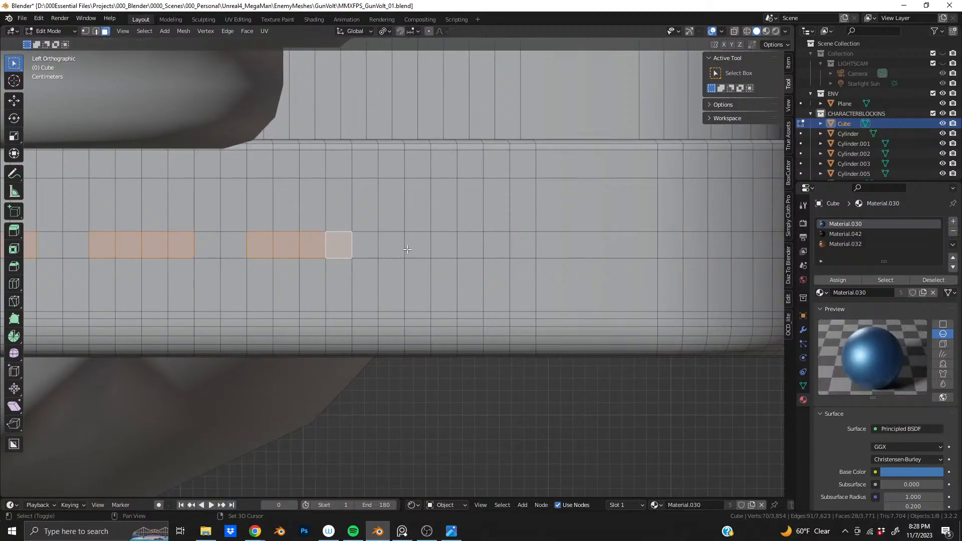
{"action": "left_click", "coordinate": [419, 249], "text": "shift"}
{"action": "left_click", "coordinate": [446, 249], "text": "shift"}
{"action": "left_click", "coordinate": [471, 248], "text": "shift"}
{"action": "left_click", "coordinate": [507, 245], "text": "shift"}
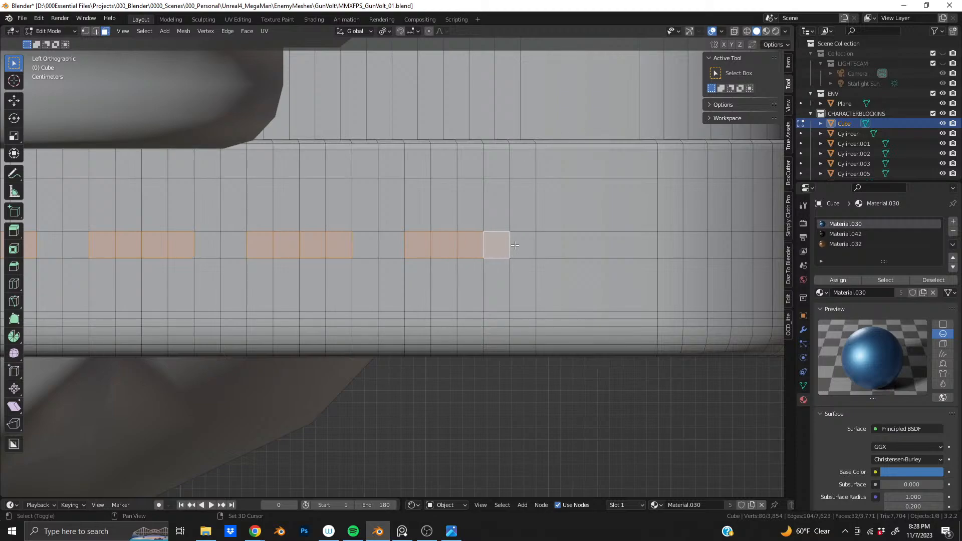
{"action": "middle_click_drag", "start_coordinate": [614, 248], "coordinate": [506, 249], "text": "shift"}
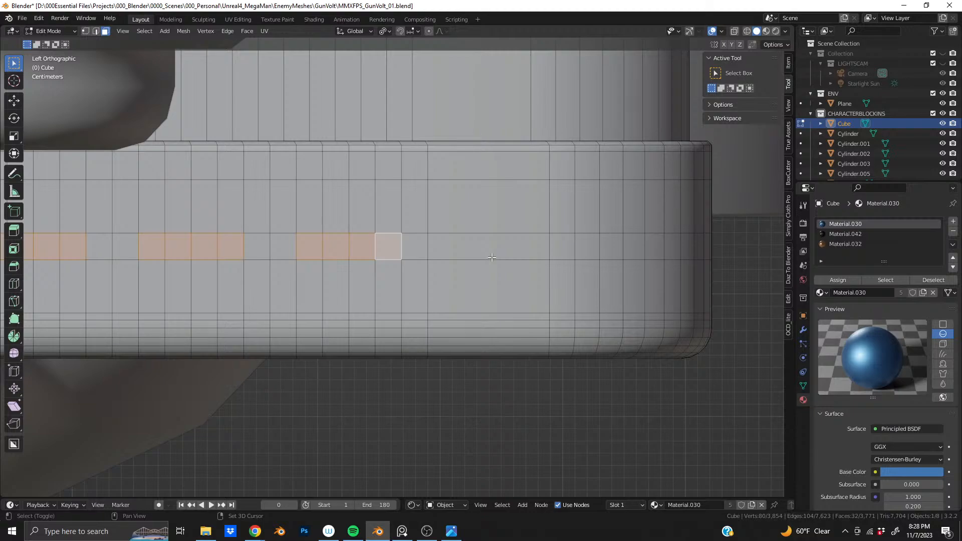
Inset the eight selected face groups by about 0.0005 m with zero depth
{"action": "scroll", "coordinate": [492, 257], "scroll_direction": "down", "scroll_amount": 6}
{"action": "middle_click_drag", "start_coordinate": [320, 287], "coordinate": [359, 275], "text": "shift"}
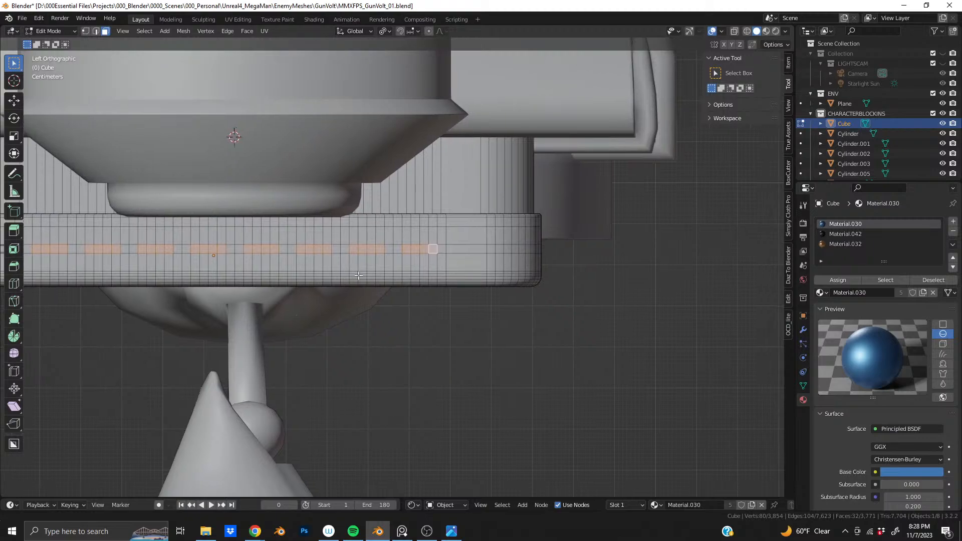
{"action": "middle_click_drag", "start_coordinate": [231, 277], "coordinate": [582, 286], "text": "shift"}
{"action": "scroll", "coordinate": [463, 293], "scroll_direction": "up", "scroll_amount": 3}
{"action": "scroll", "coordinate": [582, 286], "scroll_direction": "up", "scroll_amount": 3}
{"action": "middle_click_drag", "start_coordinate": [167, 272], "coordinate": [402, 276], "text": "shift"}
{"action": "scroll", "coordinate": [402, 276], "scroll_direction": "up", "scroll_amount": 3}
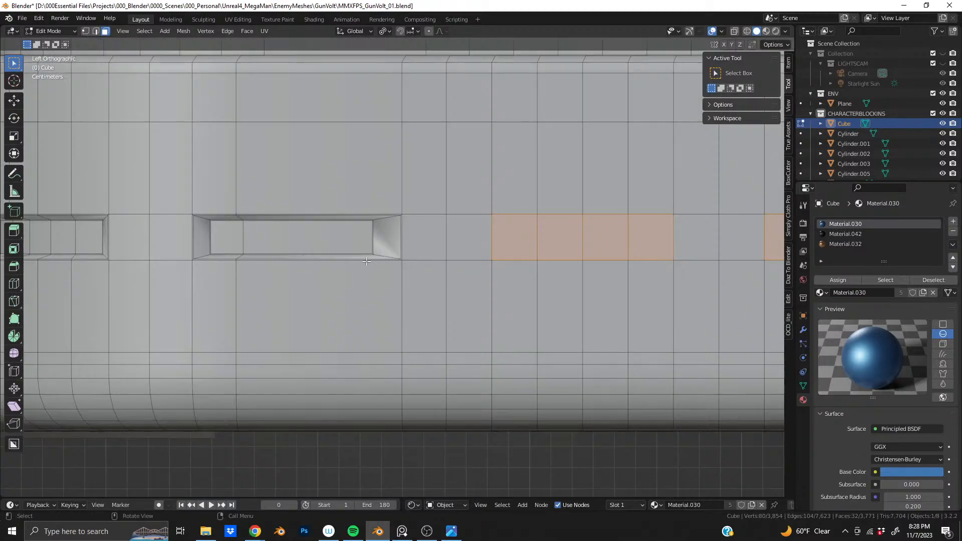
{"action": "key", "text": "i"}
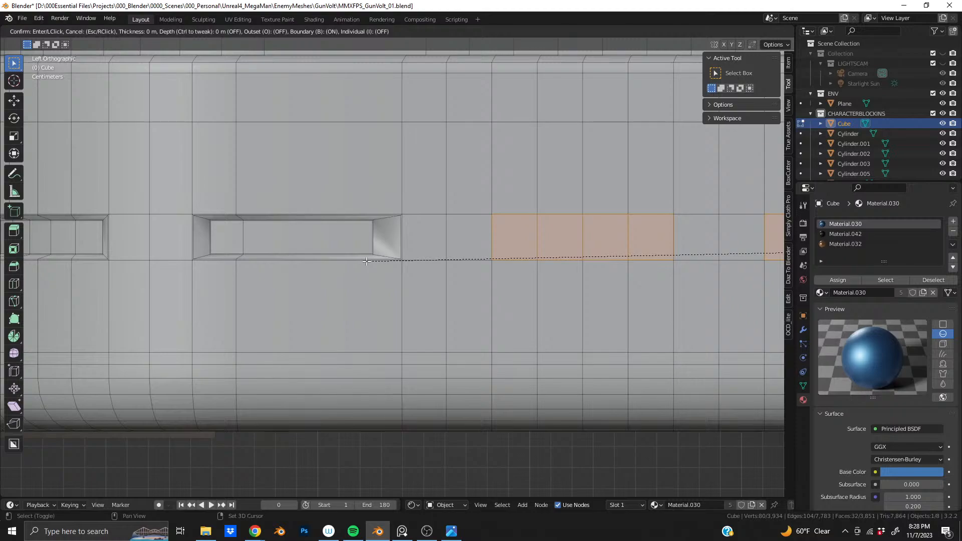
{"action": "left_click", "coordinate": [376, 260]}
Try a second inset of about 0.0038 m with a depth of about -0.0163 m on the slot faces and undo it
{"action": "key", "text": "i"}
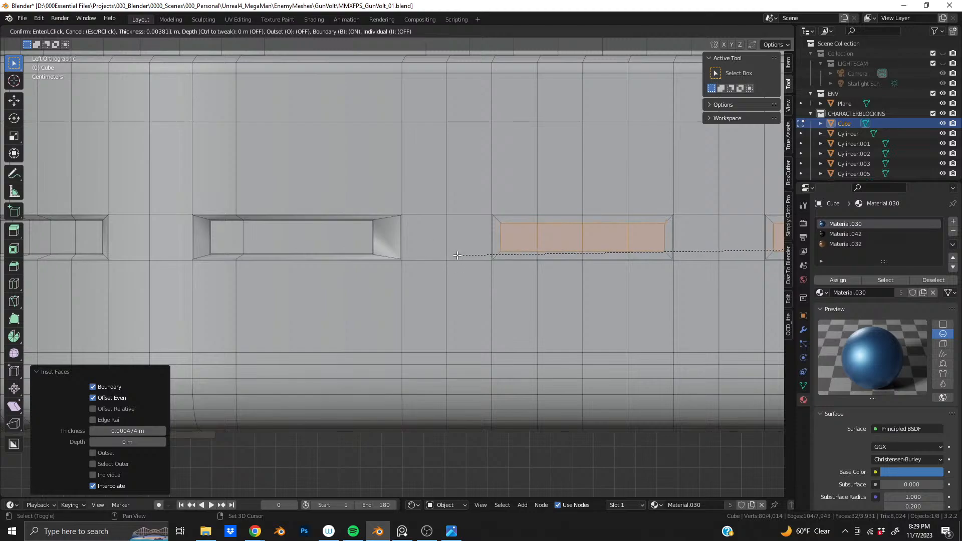
{"action": "key", "text": "ctrl"}
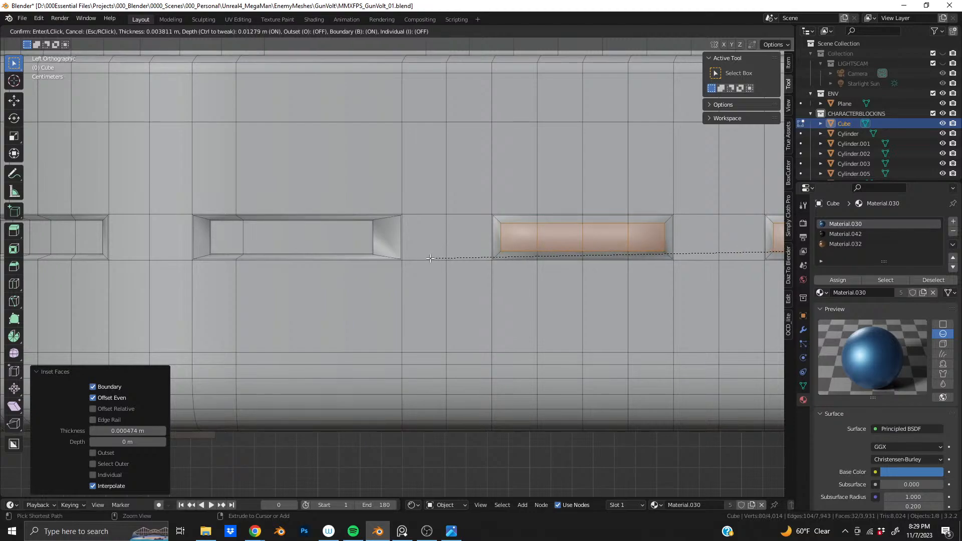
{"action": "left_click", "coordinate": [483, 259]}
{"action": "middle_click_drag", "start_coordinate": [487, 257], "coordinate": [573, 268]}
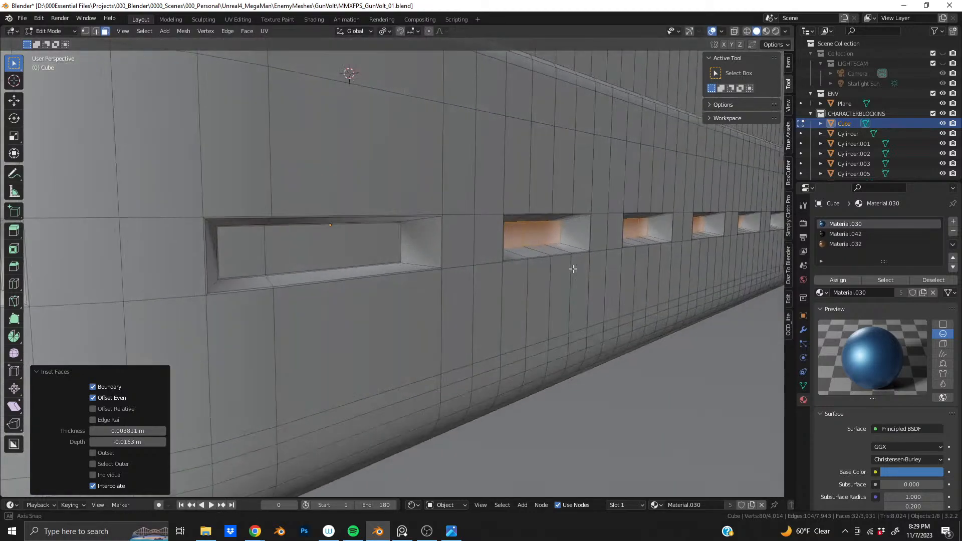
{"action": "key", "text": "ctrl+z"}
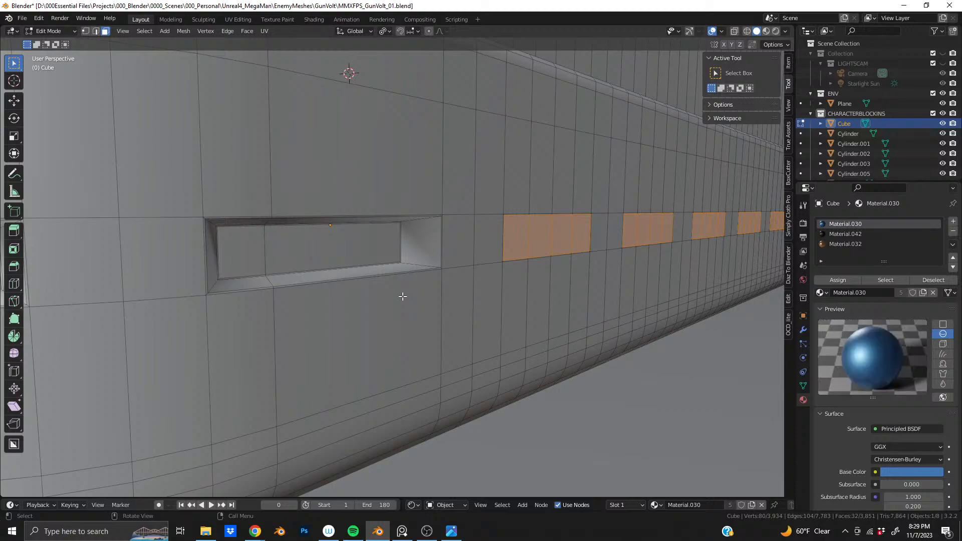
Try recessing the slot faces about 0.0088 m with zero thickness and undo it
{"action": "key", "text": "i"}
{"action": "key", "text": "ctrl"}
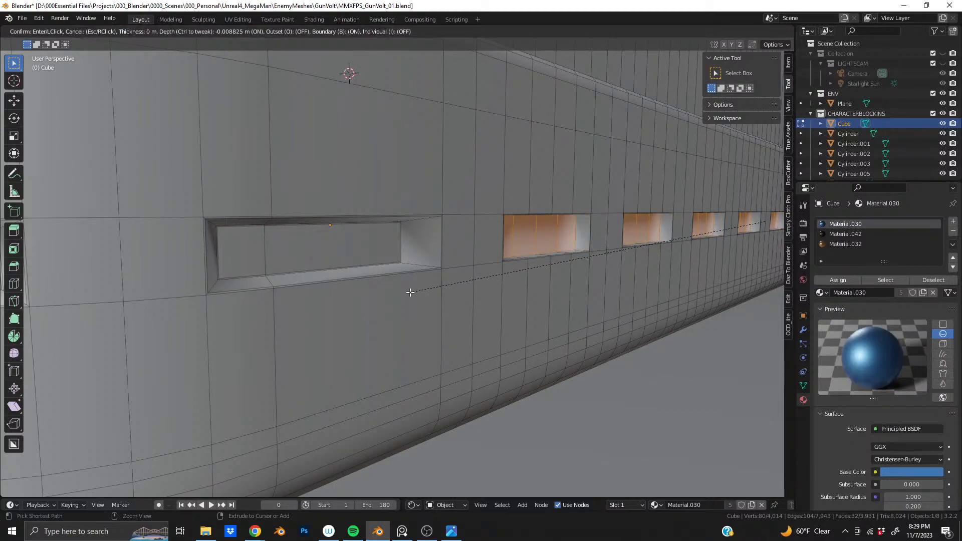
{"action": "left_click", "coordinate": [409, 293]}
{"action": "middle_click_drag", "start_coordinate": [408, 292], "coordinate": [356, 354]}
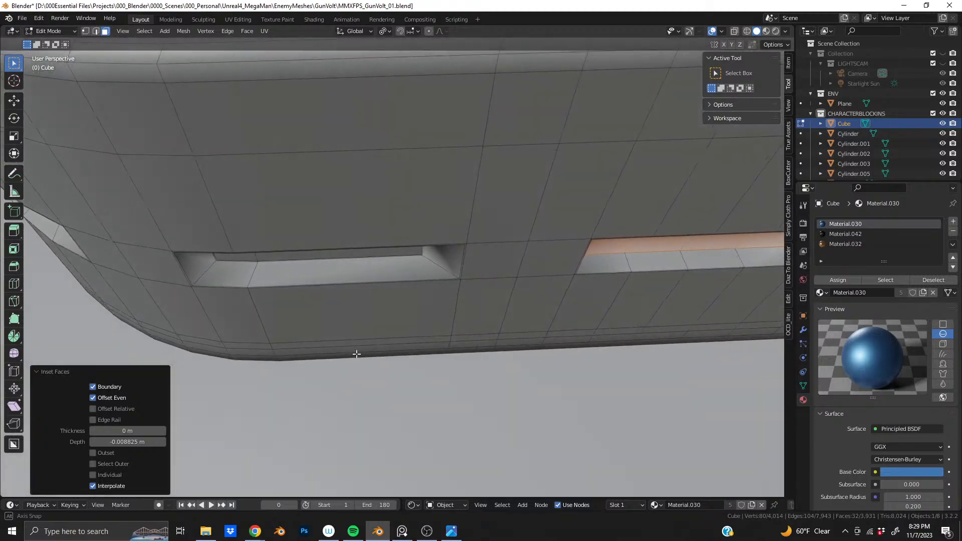
{"action": "key", "text": "ctrl+z"}
Recess the slot faces about 0.0104 m with zero thickness and scale the floors down uniformly to 0.801
{"action": "key", "text": "i"}
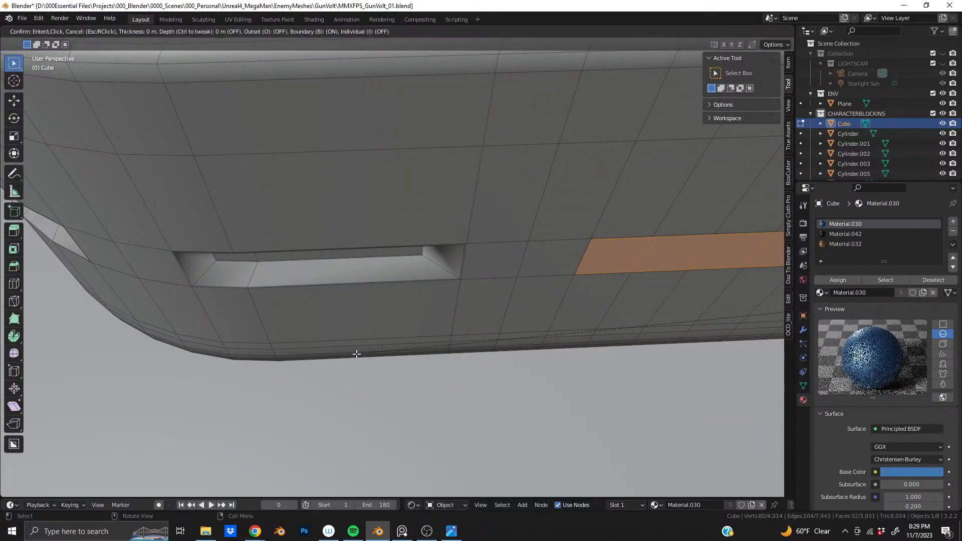
{"action": "key", "text": "ctrl"}
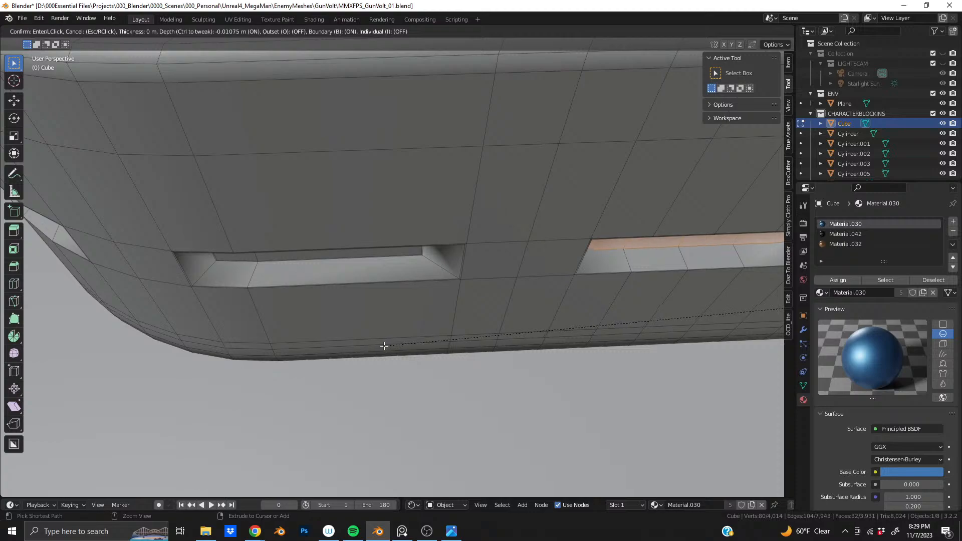
{"action": "left_click", "coordinate": [384, 346]}
{"action": "middle_click_drag", "start_coordinate": [384, 347], "coordinate": [408, 261]}
{"action": "key", "text": "s"}
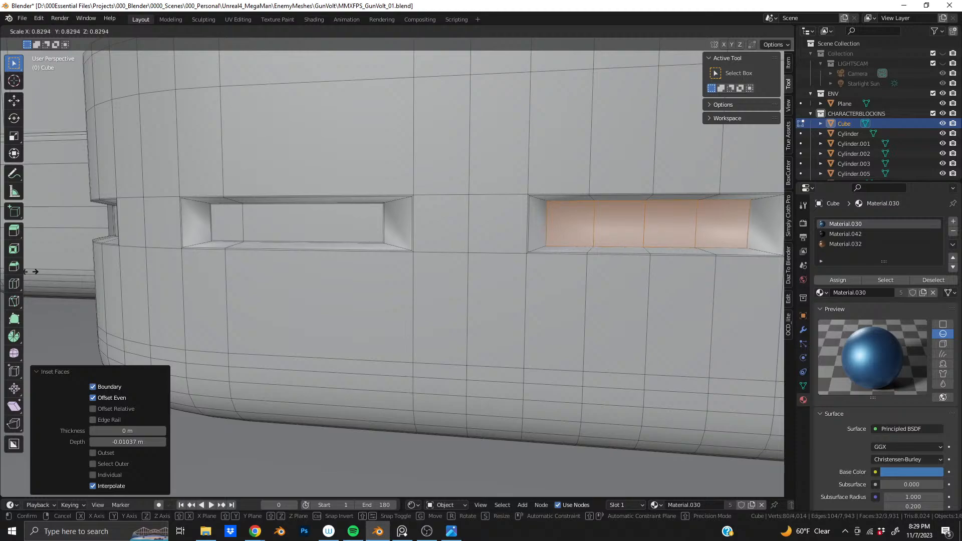
{"action": "left_click", "coordinate": [100, 272]}
{"action": "middle_click_drag", "start_coordinate": [503, 214], "coordinate": [417, 261]}
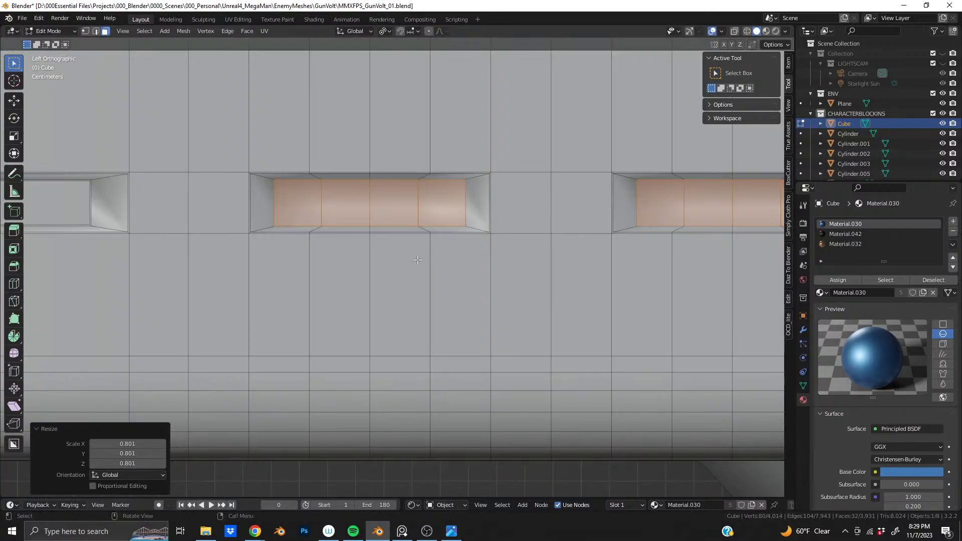
Try four vertical loop cuts in the wide section between the last side slot and the rounded corner and undo them
{"action": "scroll", "coordinate": [417, 264], "scroll_direction": "down", "scroll_amount": 10}
{"action": "middle_click_drag", "start_coordinate": [720, 285], "coordinate": [370, 280], "text": "shift"}
{"action": "scroll", "coordinate": [370, 280], "scroll_direction": "up", "scroll_amount": 6}
{"action": "key", "text": "ctrl+r"}
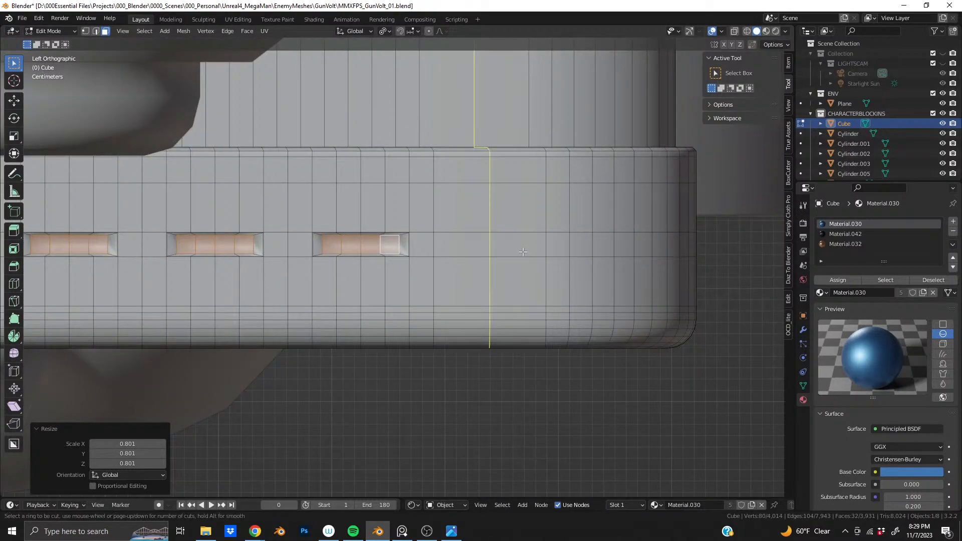
{"action": "scroll", "coordinate": [523, 251], "scroll_direction": "up", "scroll_amount": 3}
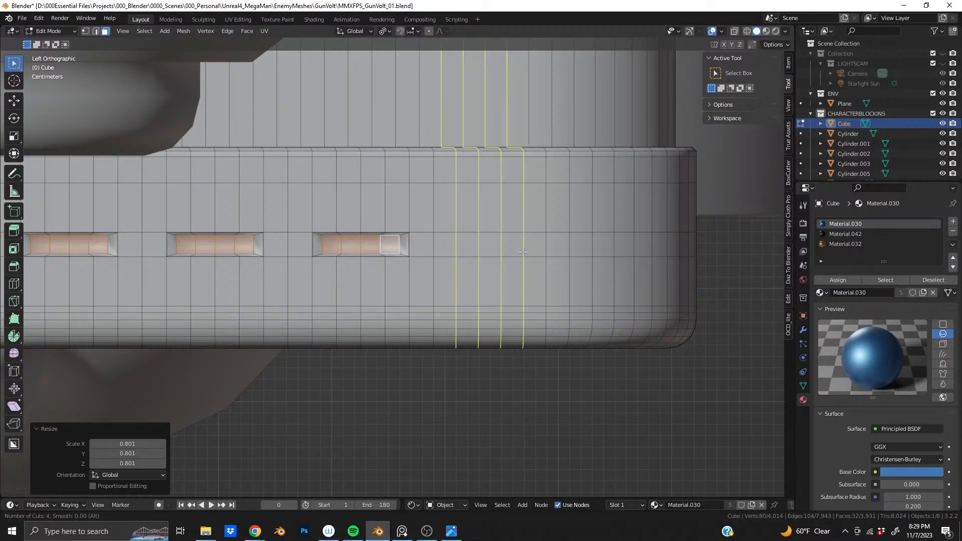
{"action": "left_click", "coordinate": [522, 251]}
{"action": "right_click", "coordinate": [522, 252]}
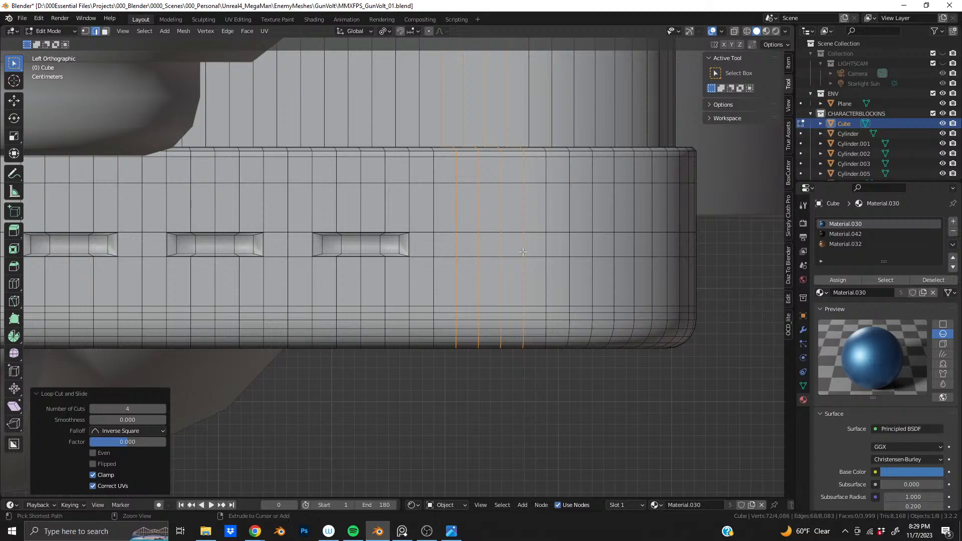
{"action": "key", "text": "ctrl+z"}
Add four centred vertical loop cuts to the wide section between the last side slot and the rounded corner
{"action": "key", "text": "ctrl+r"}
{"action": "scroll", "coordinate": [522, 251], "scroll_direction": "up", "scroll_amount": 2}
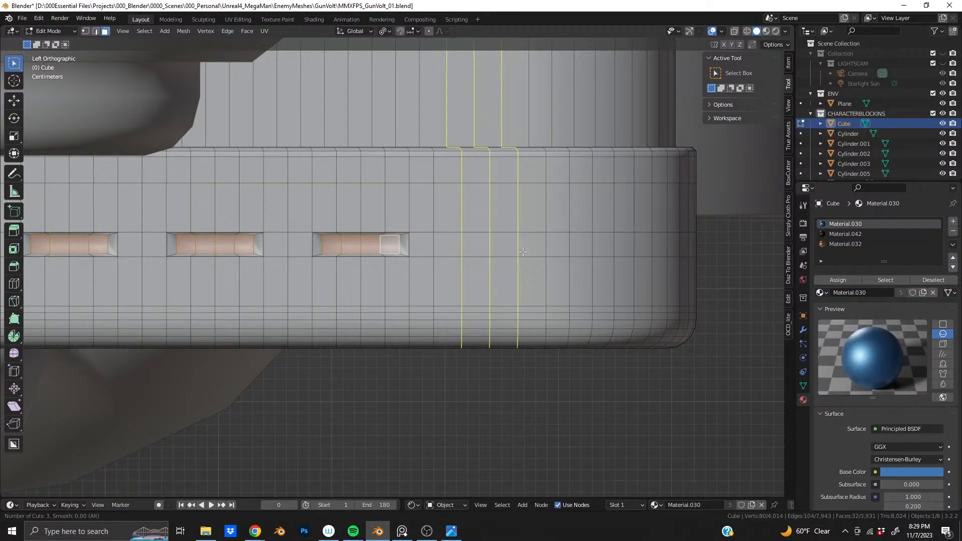
{"action": "scroll", "coordinate": [523, 251], "scroll_direction": "up", "scroll_amount": 1}
{"action": "left_click", "coordinate": [523, 252]}
{"action": "right_click", "coordinate": [523, 252]}
{"action": "left_click", "coordinate": [522, 252]}
Select four adjacent faces of the narrow strip in the newly divided section before the rounded corner
{"action": "key", "text": "3"}
{"action": "left_click", "coordinate": [466, 250]}
{"action": "left_click", "coordinate": [489, 249], "text": "shift"}
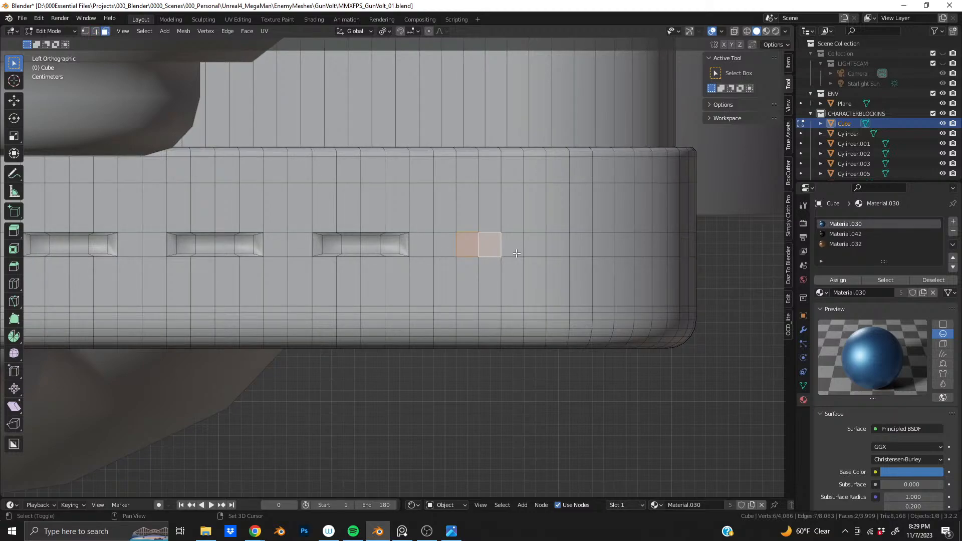
{"action": "left_click", "coordinate": [517, 253], "text": "shift"}
{"action": "left_click", "coordinate": [539, 253], "text": "shift"}
Add four centred vertical loop cuts to the first wide front section just past the rounded corner
{"action": "middle_click_drag", "start_coordinate": [554, 253], "coordinate": [236, 264], "text": "shift"}
{"action": "scroll", "coordinate": [505, 267], "scroll_direction": "down", "scroll_amount": 2}
{"action": "middle_click_drag", "start_coordinate": [504, 266], "coordinate": [422, 264]}
{"action": "key", "text": "ctrl+r"}
{"action": "scroll", "coordinate": [422, 264], "scroll_direction": "up", "scroll_amount": 2}
{"action": "scroll", "coordinate": [423, 265], "scroll_direction": "up", "scroll_amount": 1}
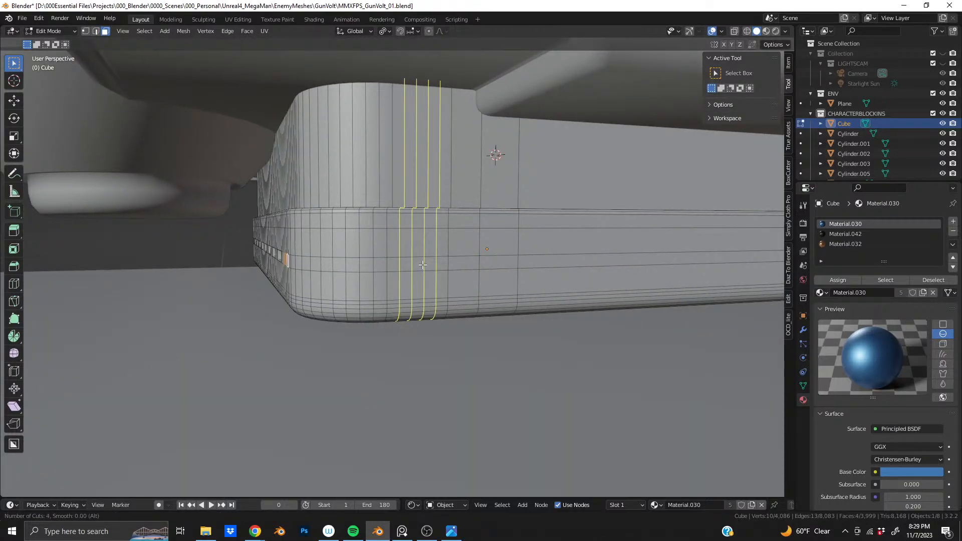
{"action": "left_click", "coordinate": [422, 264]}
{"action": "right_click", "coordinate": [422, 265]}
{"action": "mouse_move", "coordinate": [495, 269]}
{"action": "middle_mouse_down"}
{"action": "mouse_move", "coordinate": [460, 277]}
{"action": "mouse_move", "coordinate": [481, 278]}
{"action": "middle_mouse_up"}
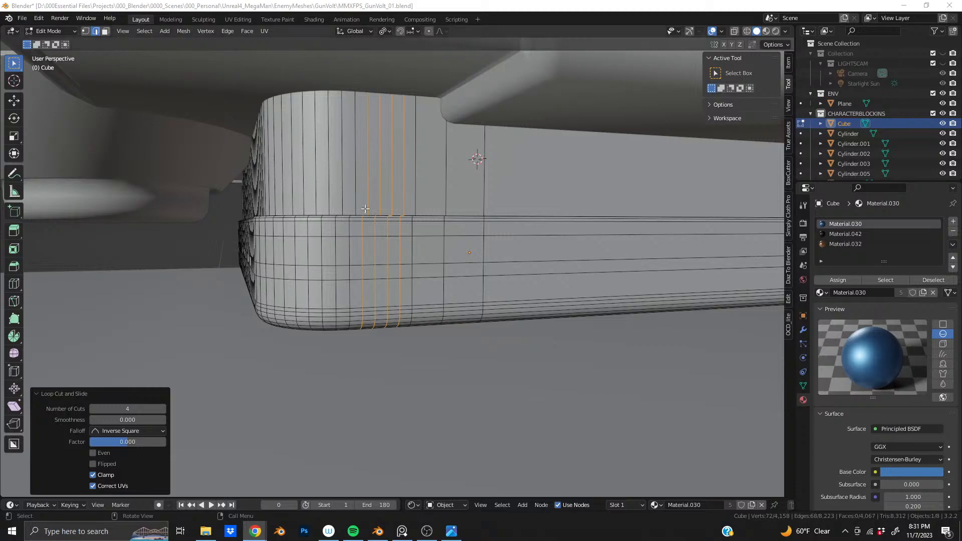
Add two centred vertical loop cuts to each of the next two narrow front sections beside the divided one
{"action": "middle_click_drag", "start_coordinate": [473, 148], "coordinate": [469, 192]}
{"action": "scroll", "coordinate": [468, 243], "scroll_direction": "up", "scroll_amount": 3}
{"action": "middle_click_drag", "start_coordinate": [468, 244], "coordinate": [286, 295]}
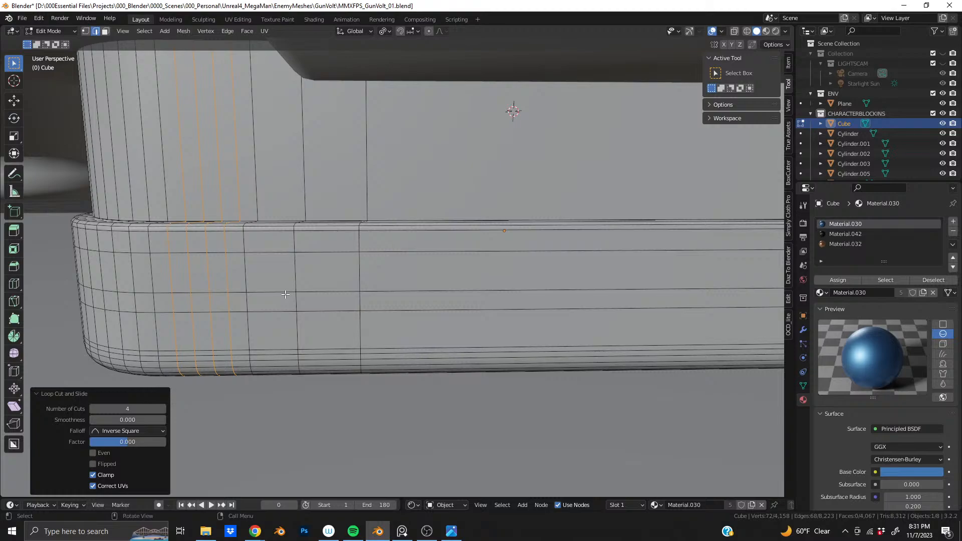
{"action": "key", "text": "ctrl+z"}
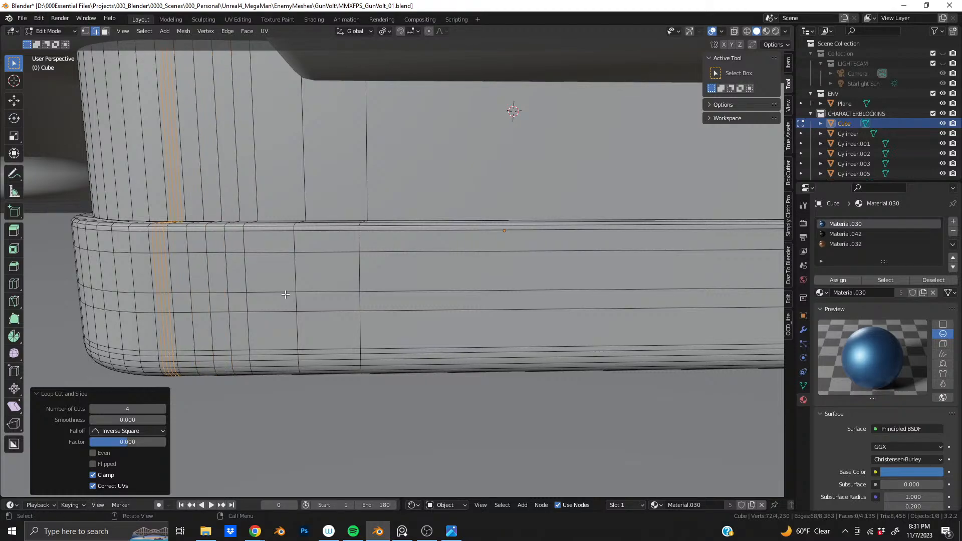
{"action": "key", "text": "ctrl+shift+z"}
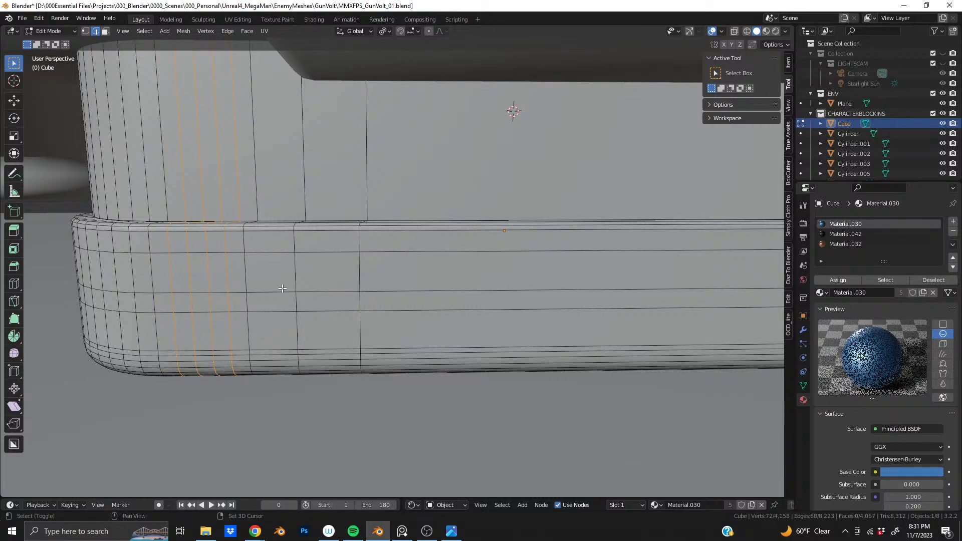
{"action": "key", "text": "ctrl+r"}
{"action": "scroll", "coordinate": [282, 283], "scroll_direction": "up", "scroll_amount": 1}
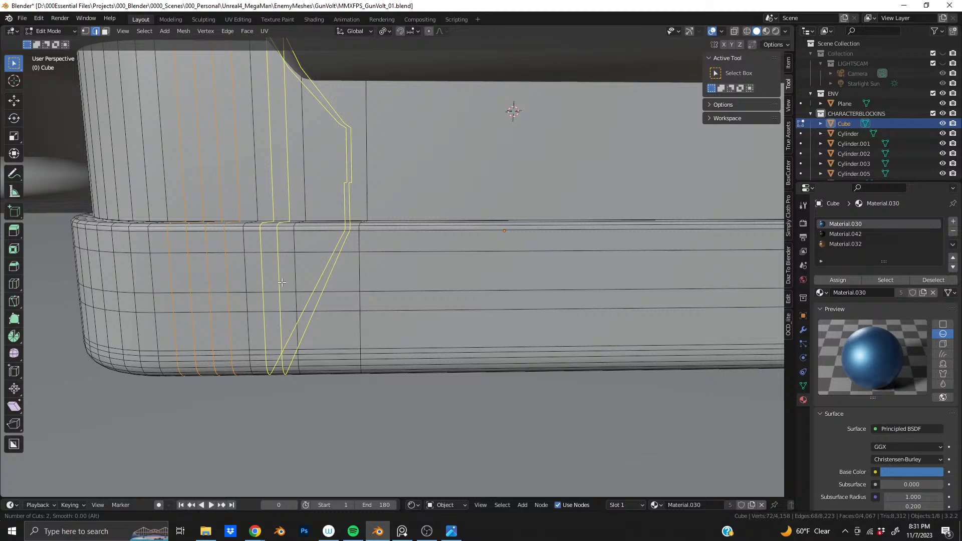
{"action": "left_click", "coordinate": [282, 283]}
{"action": "right_click", "coordinate": [281, 282]}
{"action": "key", "text": "g"}
{"action": "key", "text": "g"}
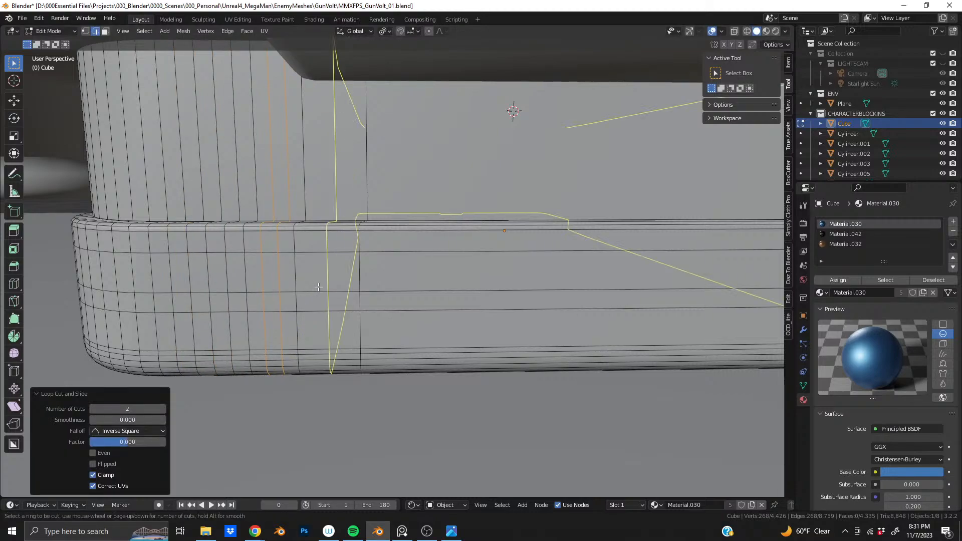
{"action": "right_click", "coordinate": [318, 287]}
Add 25 centred vertical loop cuts across the wide middle section of the base's front
{"action": "scroll", "coordinate": [454, 287], "scroll_direction": "down", "scroll_amount": 5}
{"action": "middle_click_drag", "start_coordinate": [526, 276], "coordinate": [462, 262], "text": "shift"}
{"action": "scroll", "coordinate": [461, 262], "scroll_direction": "up", "scroll_amount": 2}
{"action": "key", "text": "ctrl+r"}
{"action": "scroll", "coordinate": [365, 260], "scroll_direction": "up", "scroll_amount": 20}
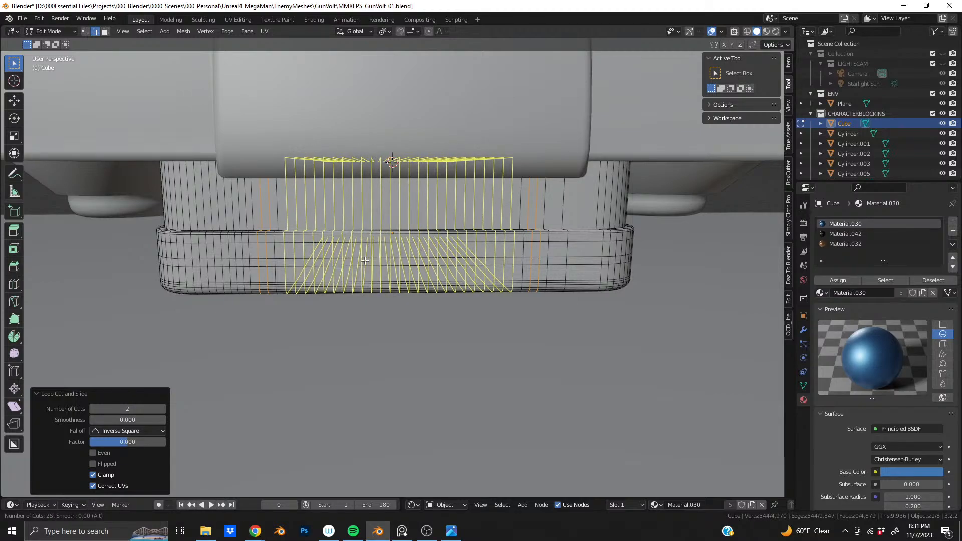
{"action": "left_click", "coordinate": [364, 261]}
{"action": "right_click", "coordinate": [365, 260]}
Select two groups of four band faces, one beyond the last side slot and one around the rounded corner, leaving a gap between them
{"action": "middle_click_drag", "start_coordinate": [365, 260], "coordinate": [674, 269]}
{"action": "scroll", "coordinate": [341, 277], "scroll_direction": "up", "scroll_amount": 2}
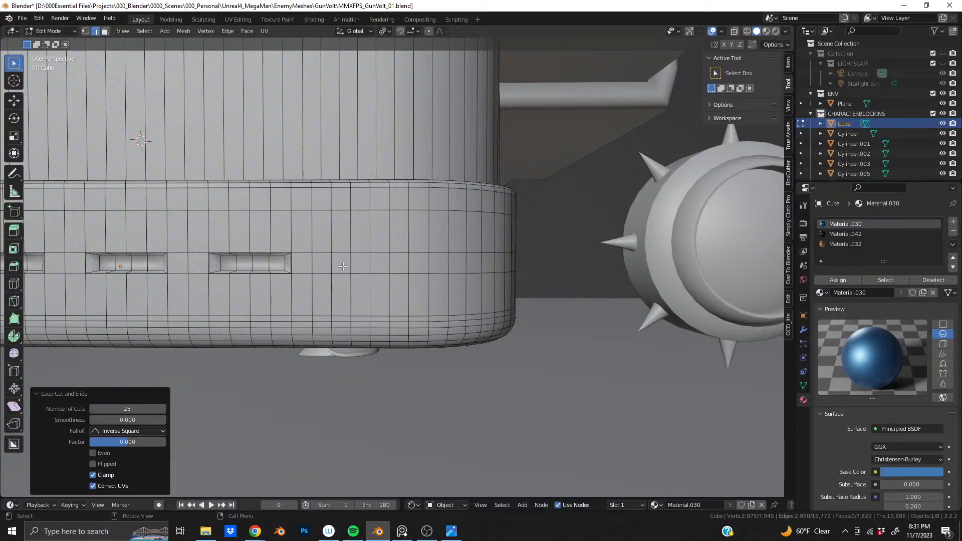
{"action": "left_click", "coordinate": [344, 266]}
{"action": "key", "text": "3"}
{"action": "left_click", "coordinate": [344, 266]}
{"action": "left_click", "coordinate": [361, 263], "text": "shift"}
{"action": "left_click", "coordinate": [379, 263], "text": "shift"}
{"action": "left_click", "coordinate": [401, 263], "text": "shift"}
{"action": "middle_click_drag", "start_coordinate": [400, 263], "coordinate": [451, 264]}
{"action": "left_click", "coordinate": [459, 263], "text": "shift"}
{"action": "left_click", "coordinate": [479, 264], "text": "shift"}
{"action": "left_click", "coordinate": [500, 264], "text": "shift"}
{"action": "left_click", "coordinate": [521, 264], "text": "shift"}
Add two more spaced groups of four faces in the narrow band where the rounded corner runs into the front
{"action": "middle_click_drag", "start_coordinate": [521, 264], "coordinate": [301, 257]}
{"action": "left_click", "coordinate": [300, 257], "text": "shift"}
{"action": "left_click", "coordinate": [317, 257], "text": "shift"}
{"action": "left_click", "coordinate": [335, 257], "text": "shift"}
{"action": "left_click", "coordinate": [353, 257], "text": "shift"}
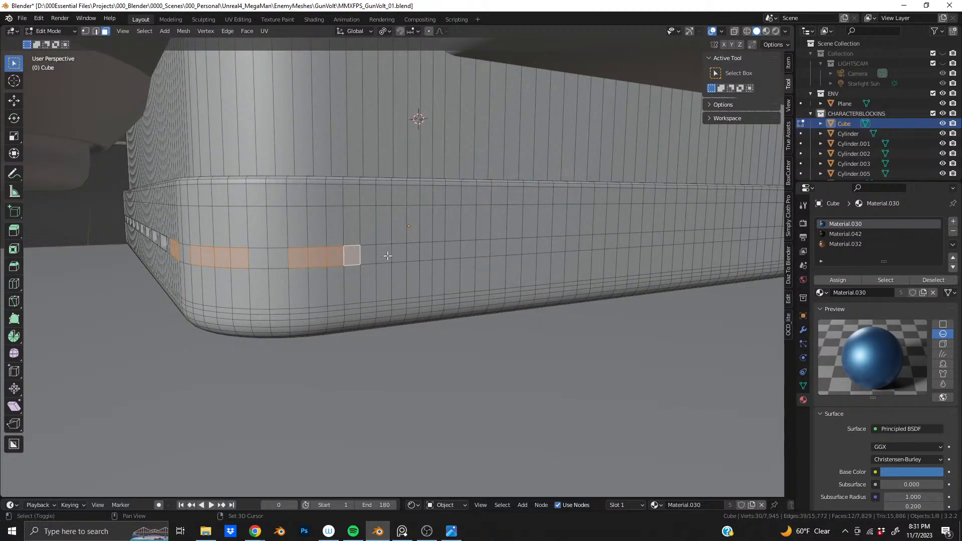
{"action": "left_click", "coordinate": [400, 253], "text": "shift"}
{"action": "left_click", "coordinate": [426, 254], "text": "shift"}
{"action": "left_click", "coordinate": [413, 253], "text": "shift"}
{"action": "left_click", "coordinate": [439, 254], "text": "shift"}
{"action": "middle_click_drag", "start_coordinate": [492, 258], "coordinate": [315, 248]}
{"action": "left_click", "coordinate": [324, 241], "text": "shift"}
{"action": "key", "text": "ctrl+z"}
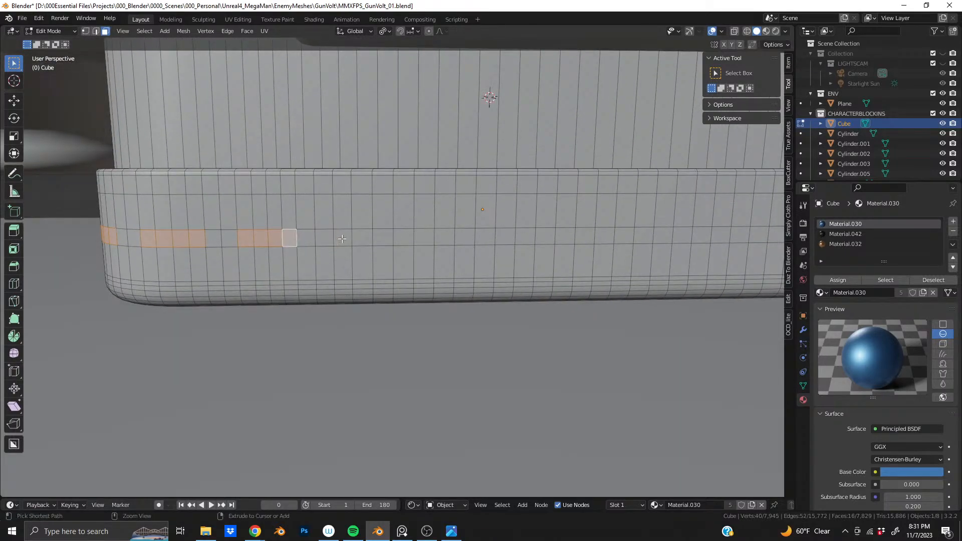
Add three more evenly spaced groups of four band faces along the front, ending at its middle
{"action": "left_click", "coordinate": [345, 239], "text": "shift"}
{"action": "left_click", "coordinate": [365, 240], "text": "shift"}
{"action": "left_click", "coordinate": [384, 240], "text": "shift"}
{"action": "left_click", "coordinate": [404, 240], "text": "shift"}
{"action": "left_click", "coordinate": [464, 239], "text": "shift"}
{"action": "left_click", "coordinate": [485, 239], "text": "shift"}
{"action": "left_click", "coordinate": [505, 238], "text": "shift"}
{"action": "left_click", "coordinate": [525, 238], "text": "shift"}
{"action": "middle_click_drag", "start_coordinate": [651, 251], "coordinate": [444, 267], "text": "shift"}
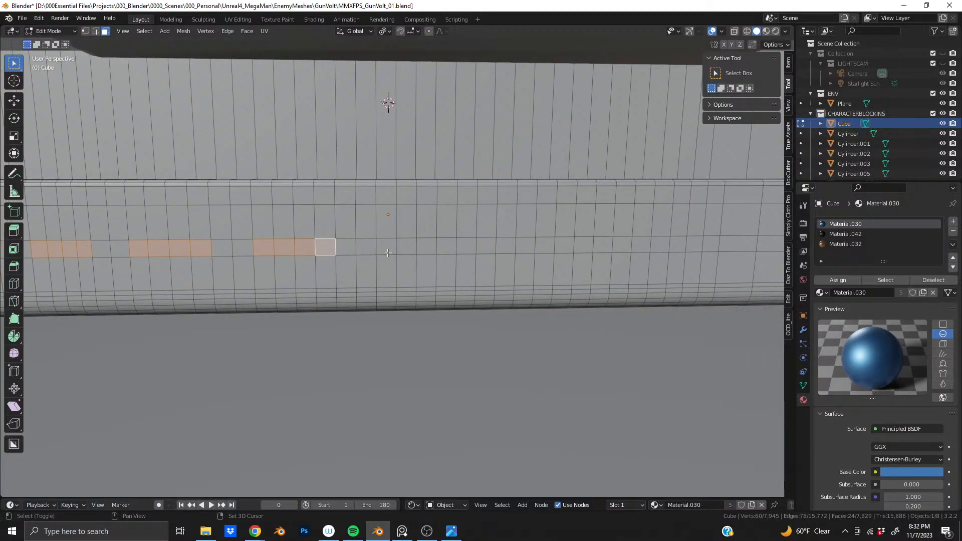
{"action": "left_click", "coordinate": [386, 246], "text": "shift"}
{"action": "left_click", "coordinate": [426, 246], "text": "shift"}
{"action": "left_click", "coordinate": [406, 246], "text": "shift"}
{"action": "left_click", "coordinate": [446, 246], "text": "shift"}
Inset the selected slot faces with a thickness of about 0.0004 m
{"action": "scroll", "coordinate": [401, 256], "scroll_direction": "down", "scroll_amount": 3}
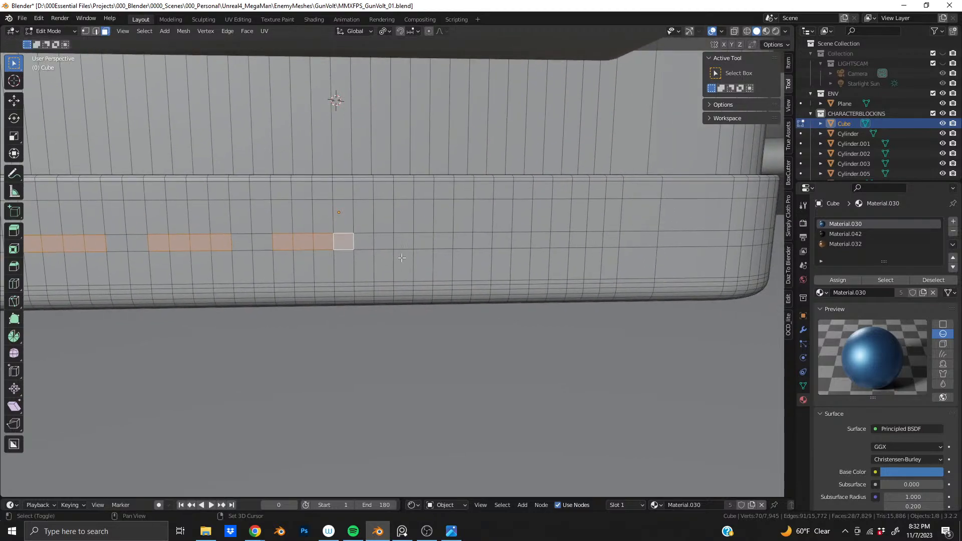
{"action": "scroll", "coordinate": [389, 253], "scroll_direction": "down", "scroll_amount": 3}
{"action": "middle_click_drag", "start_coordinate": [389, 252], "coordinate": [378, 241], "text": "alt"}
{"action": "scroll", "coordinate": [461, 240], "scroll_direction": "up", "scroll_amount": 3}
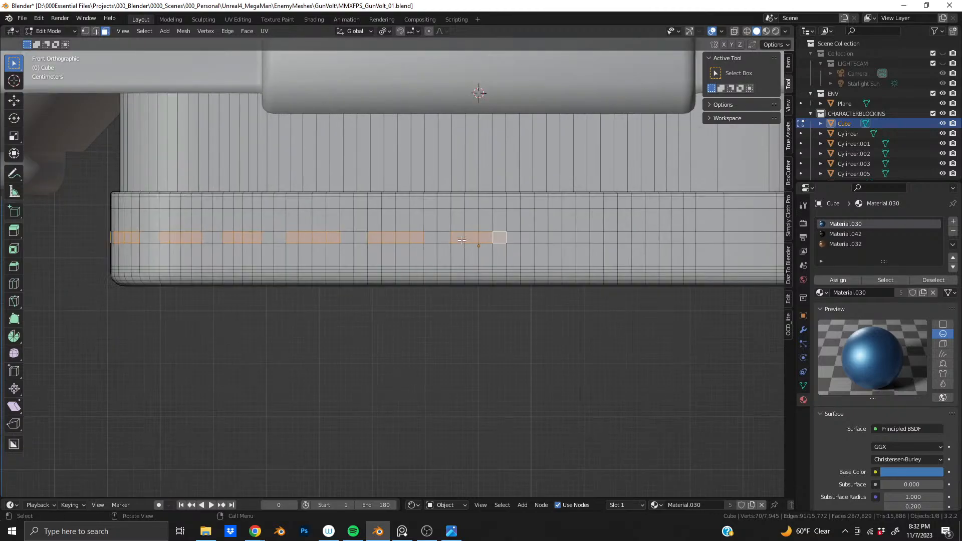
{"action": "middle_click_drag", "start_coordinate": [448, 249], "coordinate": [370, 255]}
{"action": "scroll", "coordinate": [370, 256], "scroll_direction": "up", "scroll_amount": 4}
{"action": "middle_click_drag", "start_coordinate": [301, 257], "coordinate": [363, 293]}
{"action": "scroll", "coordinate": [397, 249], "scroll_direction": "up", "scroll_amount": 3}
{"action": "scroll", "coordinate": [354, 278], "scroll_direction": "up", "scroll_amount": 2}
{"action": "key", "text": "i"}
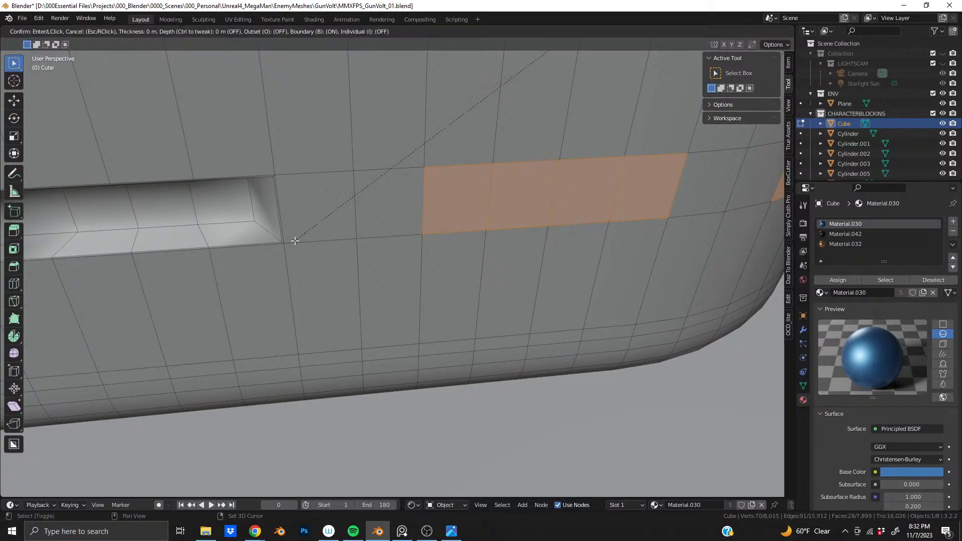
{"action": "left_click", "coordinate": [296, 235]}
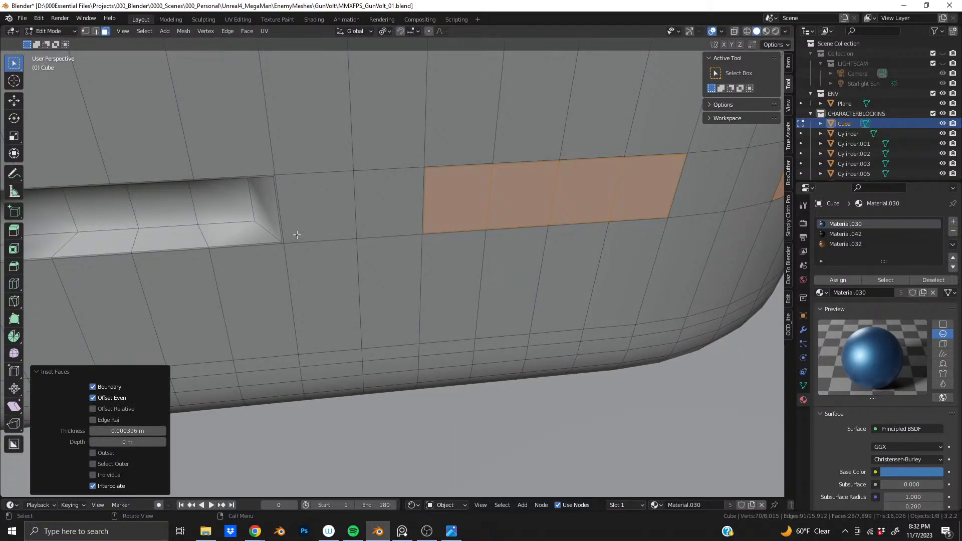
Recess the slot faces about 0.0136 m with zero thickness and scale the floors down uniformly to 0.815
{"action": "key", "text": "i"}
{"action": "key", "text": "ctrl"}
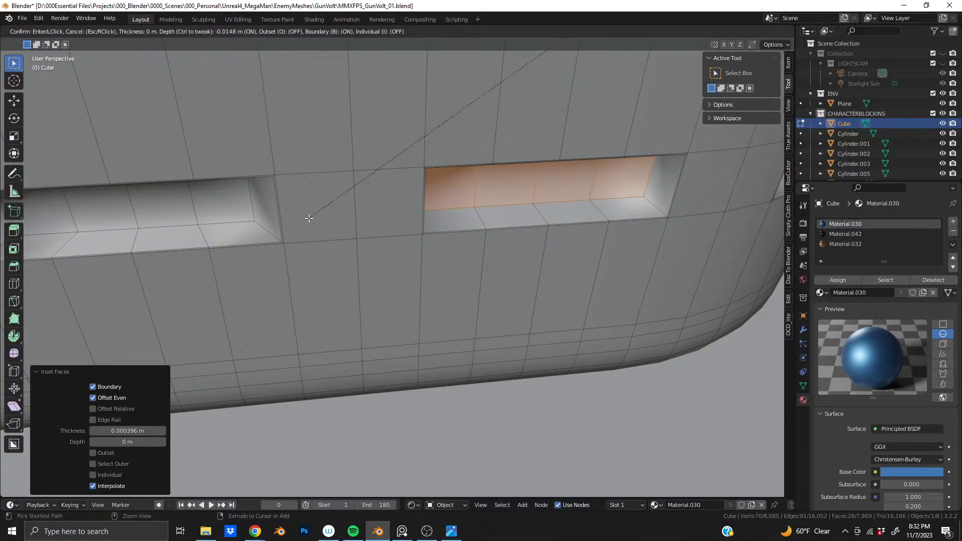
{"action": "left_click", "coordinate": [307, 219]}
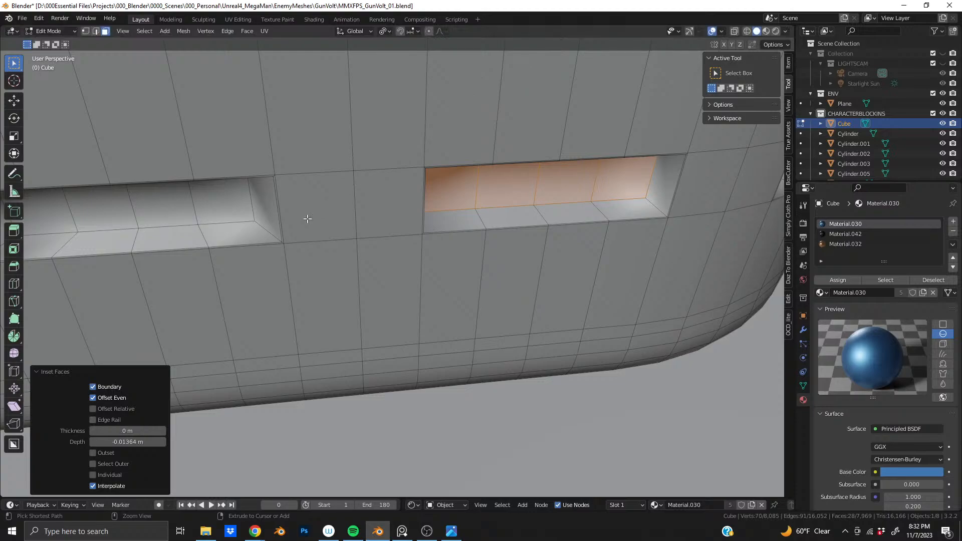
{"action": "key", "text": "ctrl+KP_3"}
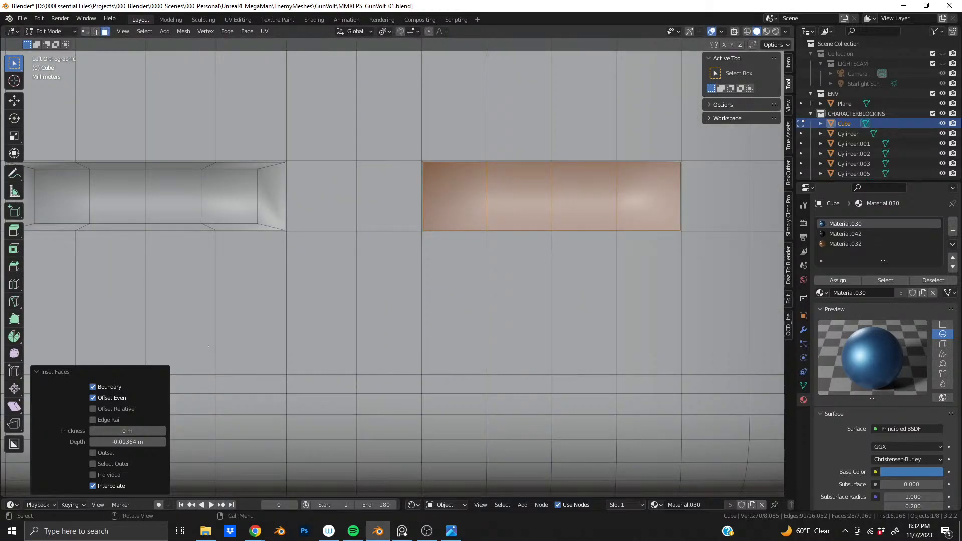
{"action": "key", "text": "s"}
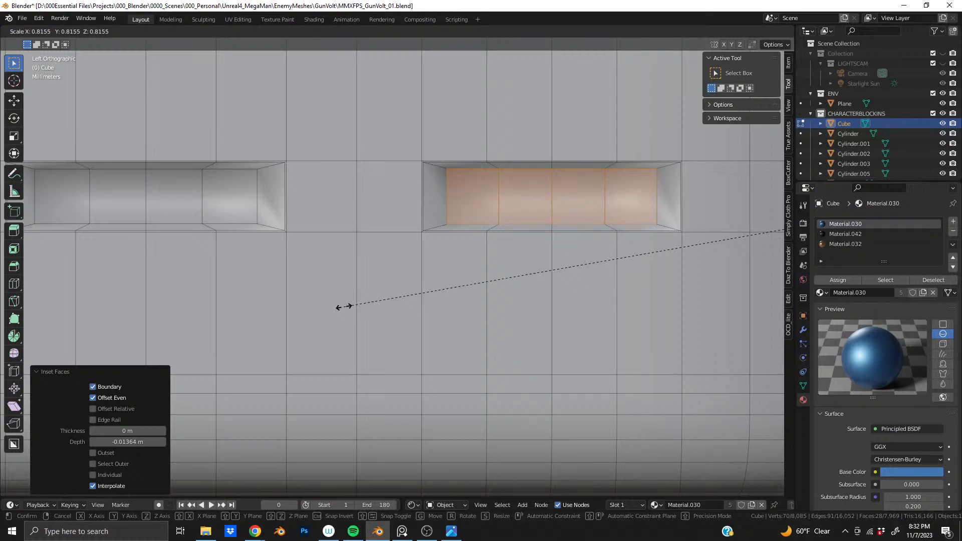
{"action": "left_click", "coordinate": [344, 306]}
Add the floor faces of the four existing side slots nearest the new ones to the selection
{"action": "scroll", "coordinate": [648, 289], "scroll_direction": "down", "scroll_amount": 5}
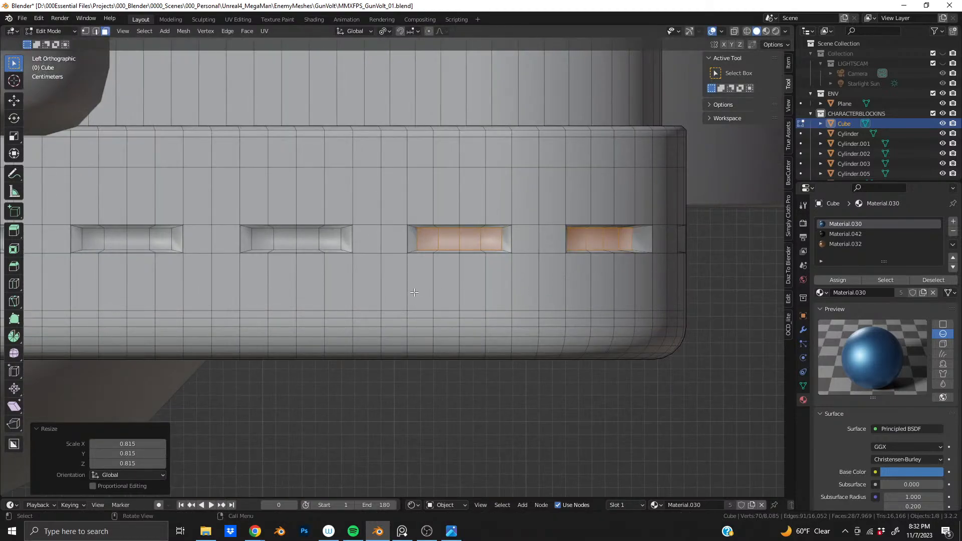
{"action": "left_click", "coordinate": [332, 241], "text": "shift"}
{"action": "left_click", "coordinate": [264, 241], "text": "ctrl+shift"}
{"action": "middle_click_drag", "start_coordinate": [225, 270], "coordinate": [621, 277], "text": "shift"}
{"action": "left_click", "coordinate": [557, 247], "text": "shift"}
{"action": "left_click", "coordinate": [488, 246], "text": "ctrl+shift"}
{"action": "middle_click_drag", "start_coordinate": [453, 263], "coordinate": [652, 260], "text": "shift"}
{"action": "left_click", "coordinate": [592, 247], "text": "shift"}
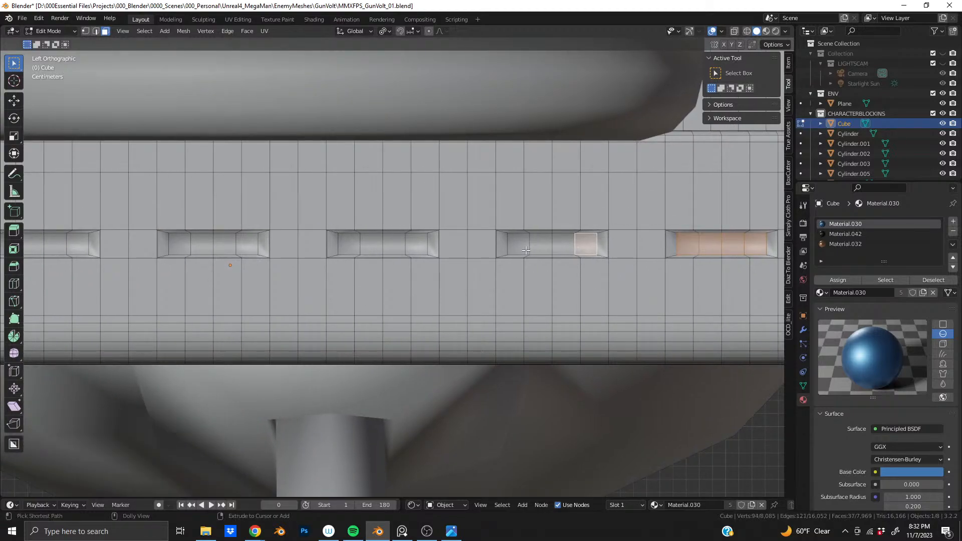
{"action": "left_click", "coordinate": [526, 247], "text": "ctrl+shift"}
{"action": "left_click", "coordinate": [418, 245], "text": "shift"}
{"action": "left_click", "coordinate": [342, 248], "text": "ctrl+shift"}
Add the floor faces of the next four slots along the side to the selection
{"action": "middle_click_drag", "start_coordinate": [351, 266], "coordinate": [702, 275], "text": "shift"}
{"action": "left_click", "coordinate": [598, 253], "text": "shift"}
{"action": "left_click", "coordinate": [529, 257], "text": "ctrl+shift"}
{"action": "left_click", "coordinate": [432, 256], "text": "shift"}
{"action": "left_click", "coordinate": [353, 251], "text": "ctrl+shift"}
{"action": "middle_click_drag", "start_coordinate": [274, 282], "coordinate": [594, 282], "text": "shift"}
{"action": "left_click", "coordinate": [580, 254], "text": "shift"}
{"action": "left_click", "coordinate": [511, 253], "text": "ctrl+shift"}
{"action": "left_click", "coordinate": [410, 253], "text": "shift"}
{"action": "left_click", "coordinate": [343, 257], "text": "ctrl+shift"}
Try adding the floor faces of the remaining slots around the far rounded end to the selection
{"action": "middle_click_drag", "start_coordinate": [313, 262], "coordinate": [707, 266], "text": "shift"}
{"action": "left_click", "coordinate": [583, 257], "text": "shift"}
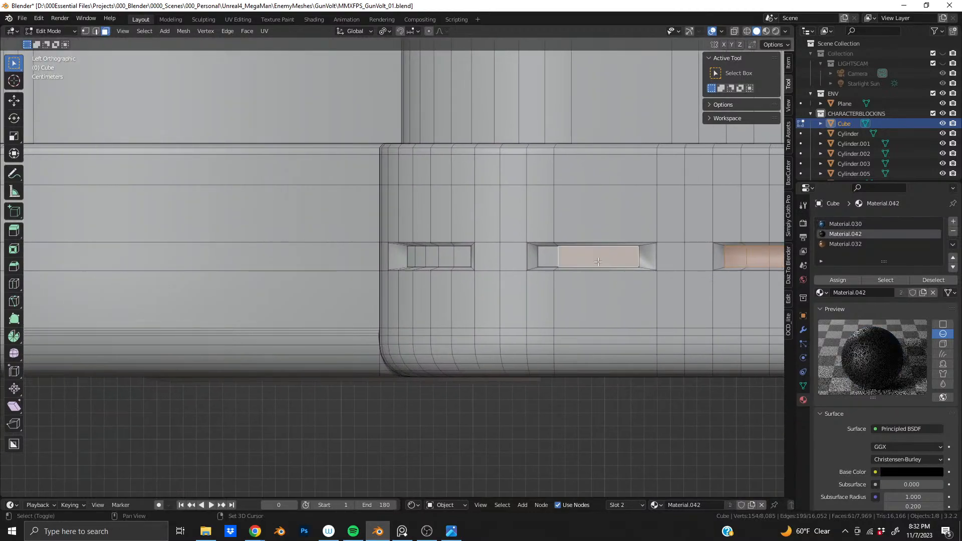
{"action": "left_click", "coordinate": [551, 259], "text": "ctrl+shift"}
{"action": "middle_click_drag", "start_coordinate": [551, 259], "coordinate": [496, 263]}
{"action": "left_click", "coordinate": [474, 256], "text": "shift"}
{"action": "left_click", "coordinate": [395, 257], "text": "ctrl+shift"}
{"action": "left_click", "coordinate": [269, 263], "text": "shift"}
{"action": "middle_click_drag", "start_coordinate": [269, 263], "coordinate": [537, 286]}
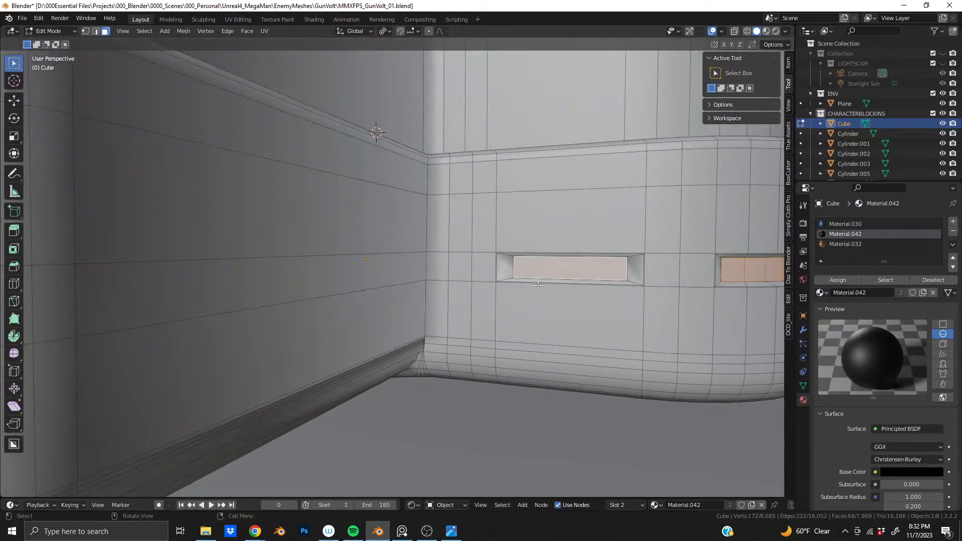
{"action": "scroll", "coordinate": [537, 285], "scroll_direction": "down", "scroll_amount": 4}
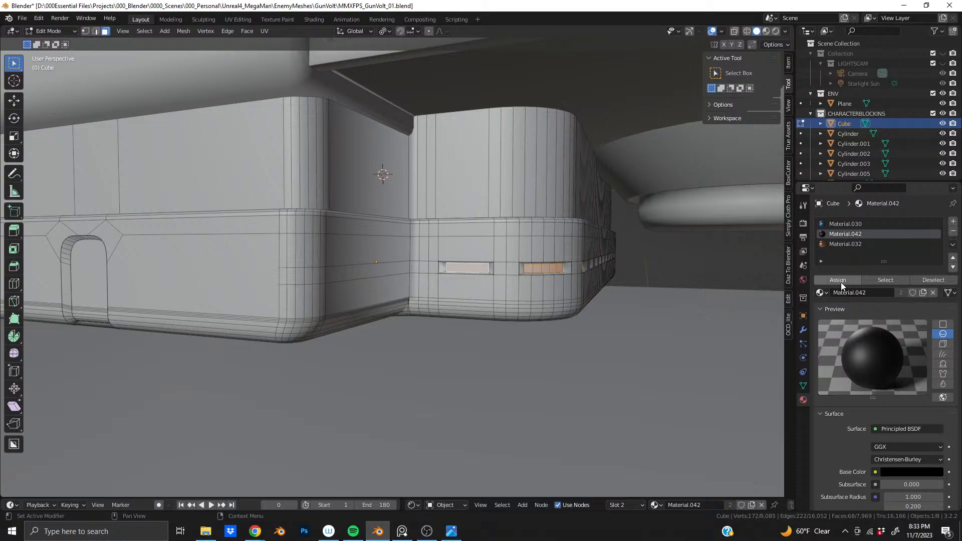
Examine the slot row around the base from several sides, in and out of edit mode
{"action": "middle_click_drag", "start_coordinate": [538, 257], "coordinate": [529, 289]}
{"action": "scroll", "coordinate": [441, 260], "scroll_direction": "down", "scroll_amount": 12}
{"action": "scroll", "coordinate": [469, 272], "scroll_direction": "up", "scroll_amount": 5}
{"action": "scroll", "coordinate": [432, 292], "scroll_direction": "up", "scroll_amount": 6}
{"action": "key", "text": "Tab"}
{"action": "key", "text": "Tab"}
{"action": "middle_click_drag", "start_coordinate": [349, 306], "coordinate": [704, 315]}
{"action": "scroll", "coordinate": [286, 307], "scroll_direction": "down", "scroll_amount": 3}
{"action": "middle_click_drag", "start_coordinate": [501, 287], "coordinate": [346, 296], "text": "shift"}
Undo the latest selection changes and leave the floor of the far end slot out of the selection
{"action": "scroll", "coordinate": [426, 288], "scroll_direction": "up", "scroll_amount": 4}
{"action": "key", "text": "ctrl+z"}
{"action": "key", "text": "ctrl+z"}
{"action": "key", "text": "ctrl+z"}
{"action": "scroll", "coordinate": [428, 297], "scroll_direction": "up", "scroll_amount": 3}
{"action": "middle_click_drag", "start_coordinate": [426, 300], "coordinate": [256, 271], "text": "shift"}
{"action": "left_click_drag", "start_coordinate": [315, 213], "coordinate": [616, 341], "text": "ctrl"}
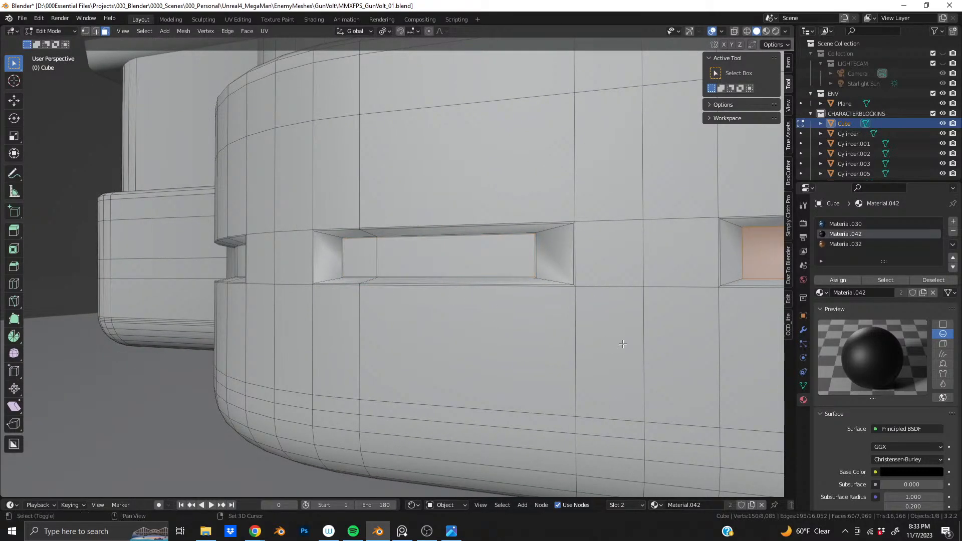
Inset the selected slot floors by a very thin border without adding depth
{"action": "middle_click_drag", "start_coordinate": [623, 344], "coordinate": [326, 314]}
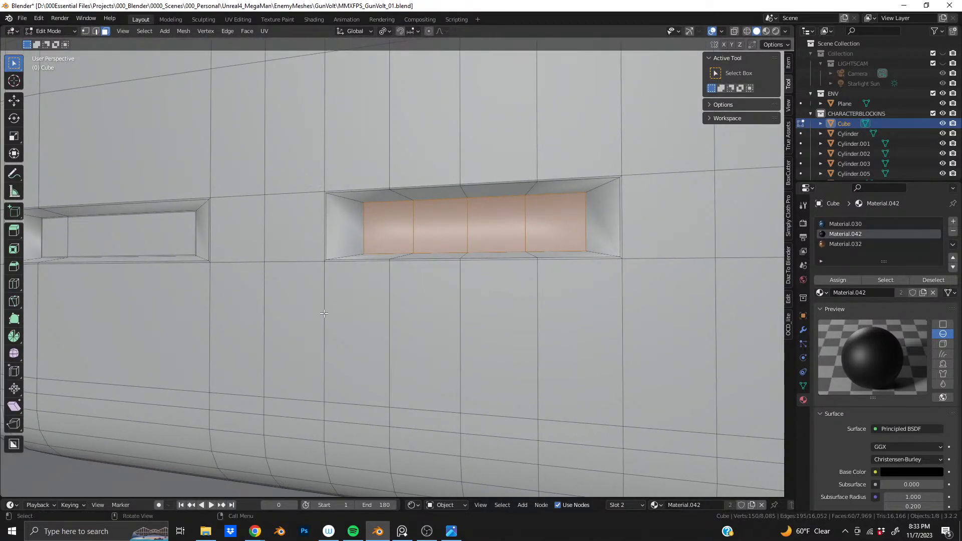
{"action": "key", "text": "i"}
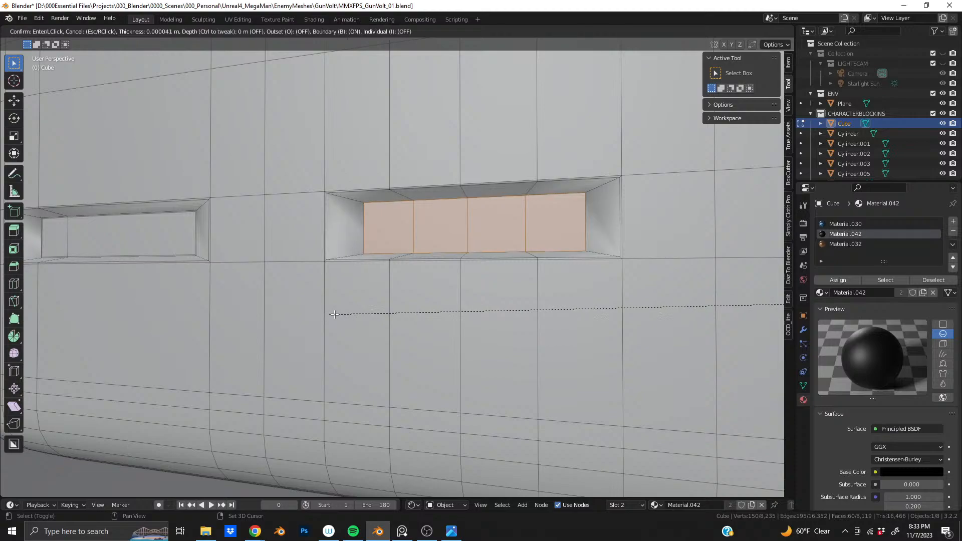
{"action": "left_click", "coordinate": [339, 314]}
Leave edit mode and inspect the smoothed slots around the whole base block
{"action": "key", "text": "Tab"}
{"action": "scroll", "coordinate": [551, 290], "scroll_direction": "down", "scroll_amount": 12}
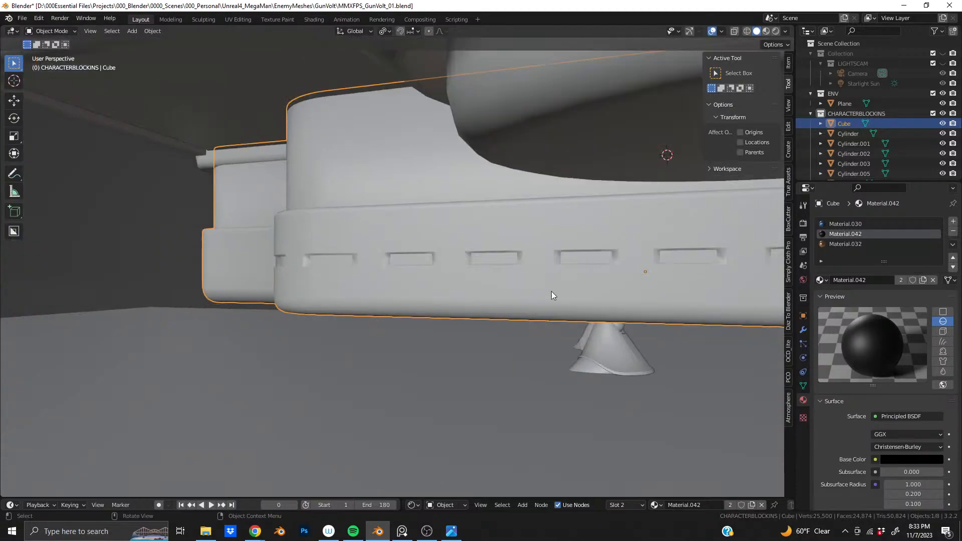
{"action": "middle_click_drag", "start_coordinate": [530, 278], "coordinate": [187, 277]}
{"action": "middle_click_drag", "start_coordinate": [621, 296], "coordinate": [437, 291]}
{"action": "scroll", "coordinate": [363, 288], "scroll_direction": "up", "scroll_amount": 2}
{"action": "scroll", "coordinate": [389, 311], "scroll_direction": "up", "scroll_amount": 3}
{"action": "scroll", "coordinate": [434, 288], "scroll_direction": "down", "scroll_amount": 2}
{"action": "middle_click_drag", "start_coordinate": [370, 271], "coordinate": [381, 308], "text": "shift"}
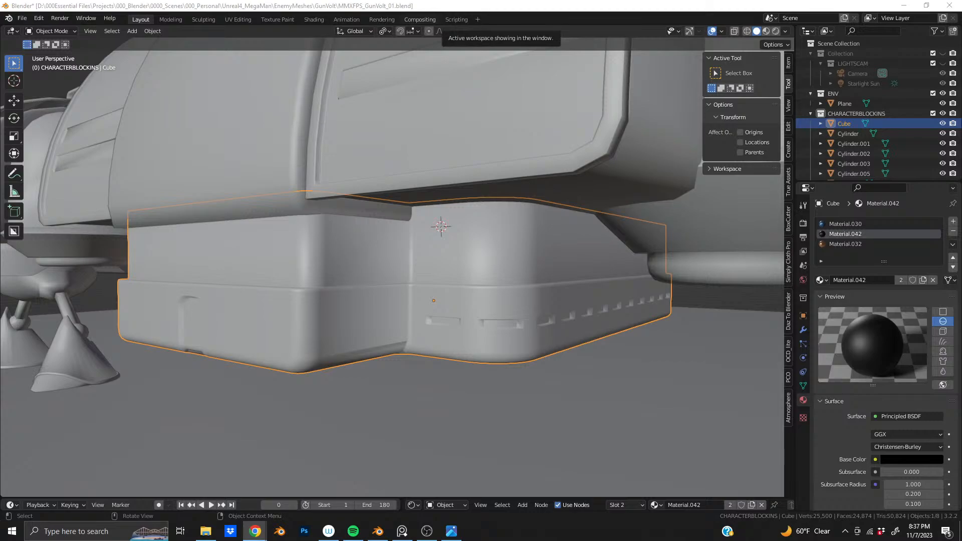
Switch to the browser's Mega Man X3 (PS1) playthrough video and scrub through its opening scenes to about 2:17, then return to Blender
{"action": "left_click_drag", "start_coordinate": [531, 0], "coordinate": [468, 185]}
{"action": "left_click", "coordinate": [542, 188]}
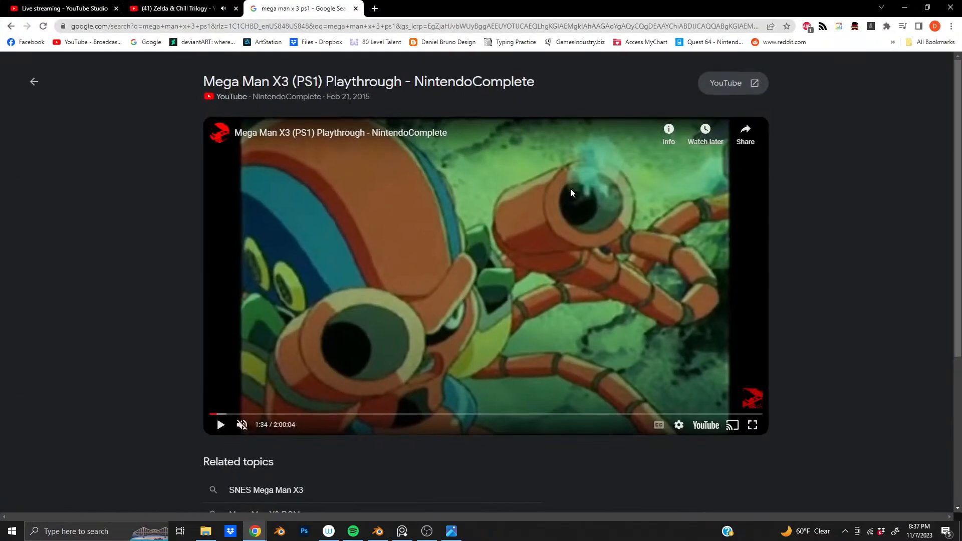
{"action": "left_click", "coordinate": [213, 415]}
{"action": "left_click_drag", "start_coordinate": [213, 416], "coordinate": [219, 418]}
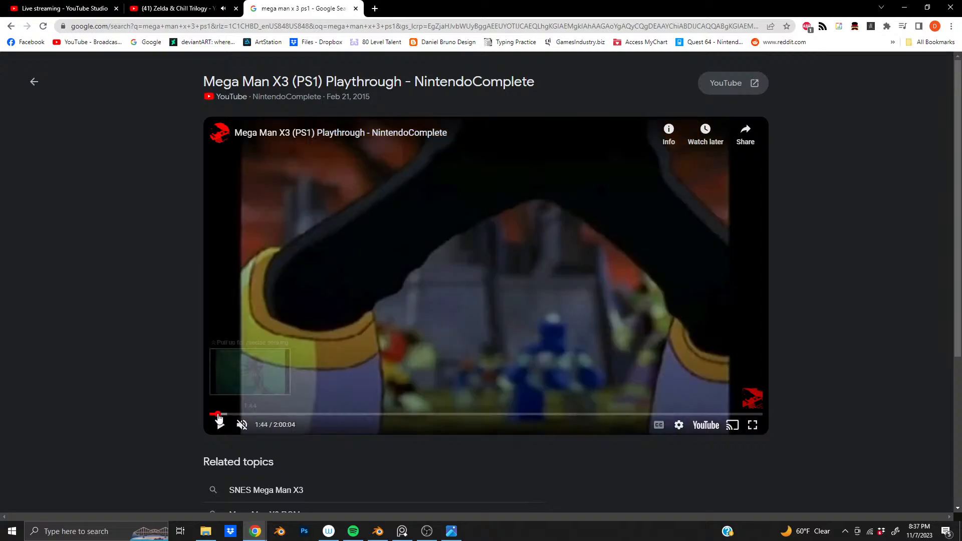
{"action": "left_click", "coordinate": [218, 417]}
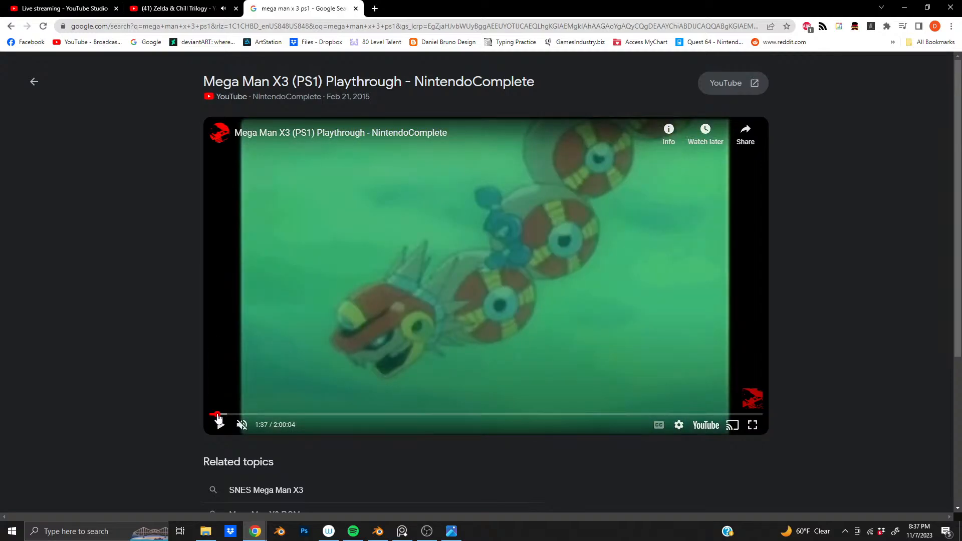
{"action": "left_click_drag", "start_coordinate": [218, 417], "coordinate": [220, 417]}
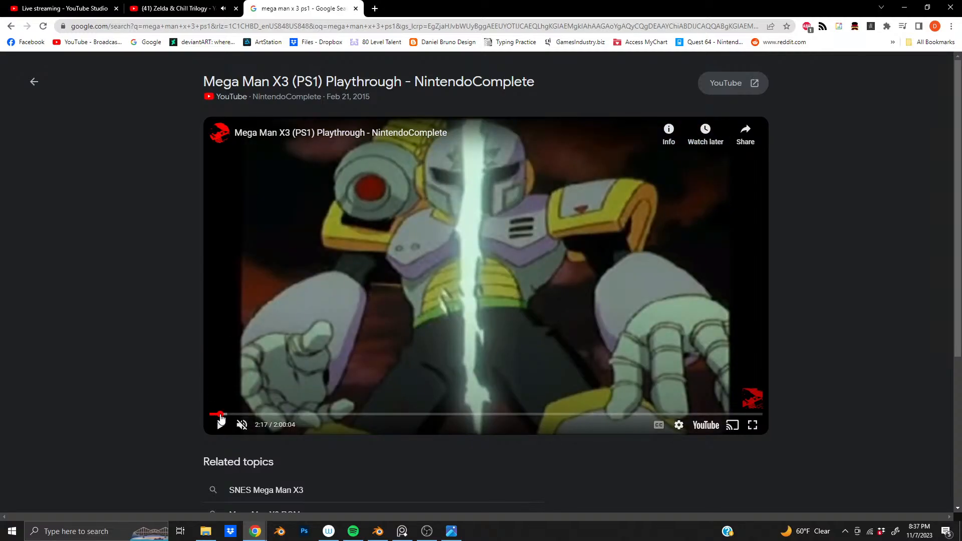
{"action": "left_click", "coordinate": [221, 421]}
{"action": "left_click_drag", "start_coordinate": [421, 12], "coordinate": [433, 0]}
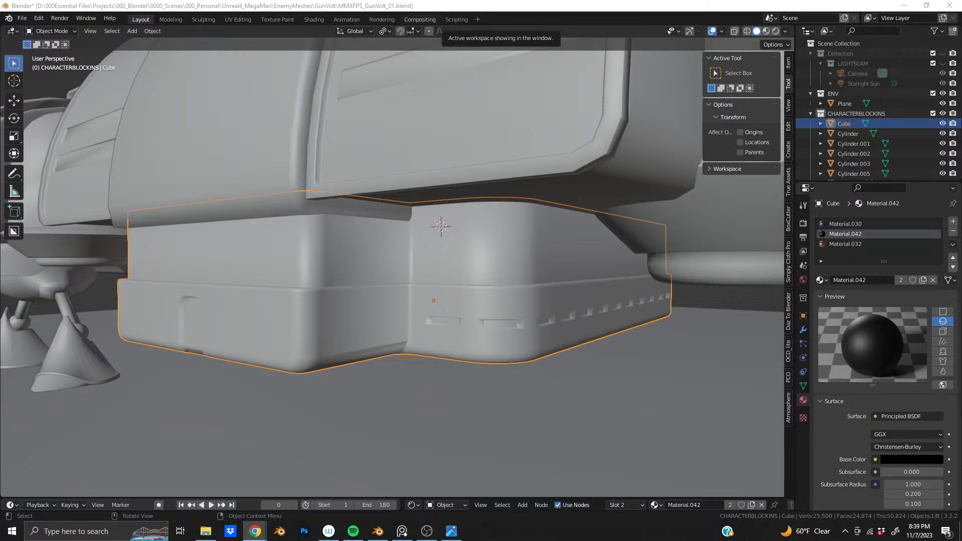
Examine the slotted base block in the side and back orthographic views
{"action": "middle_click_drag", "start_coordinate": [351, 253], "coordinate": [512, 300]}
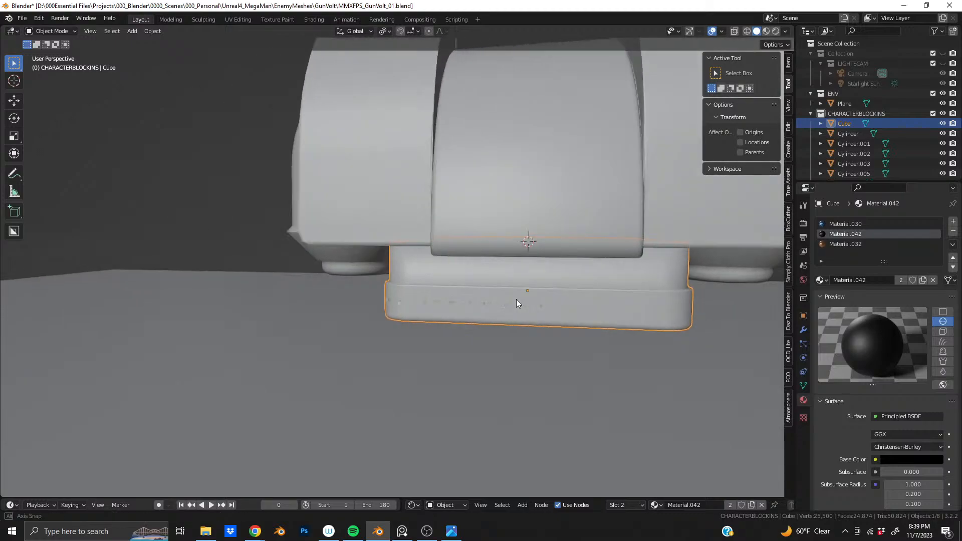
{"action": "scroll", "coordinate": [576, 296], "scroll_direction": "down", "scroll_amount": 3}
{"action": "scroll", "coordinate": [501, 295], "scroll_direction": "down", "scroll_amount": 4}
{"action": "middle_click_drag", "start_coordinate": [417, 298], "coordinate": [367, 302]}
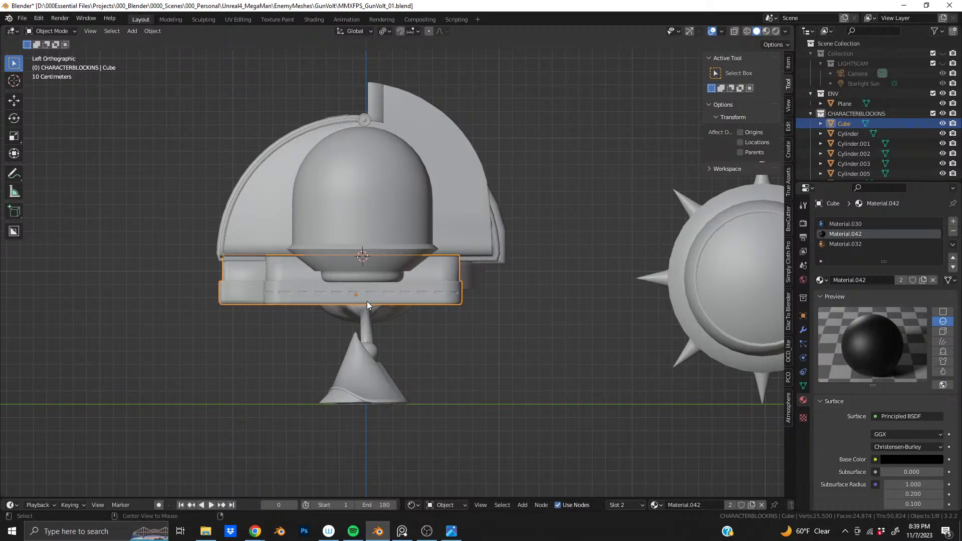
{"action": "middle_click_drag", "start_coordinate": [302, 269], "coordinate": [392, 242], "text": "shift"}
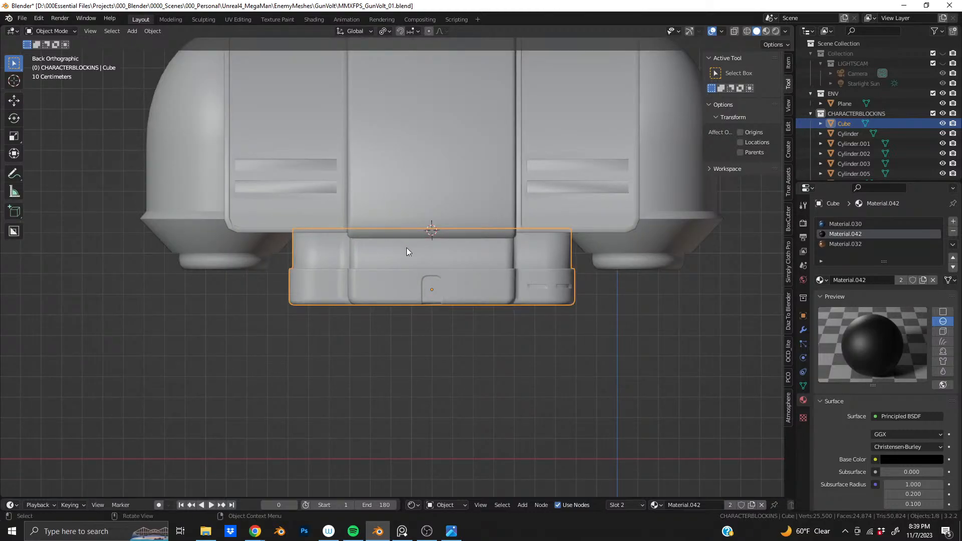
{"action": "scroll", "coordinate": [407, 248], "scroll_direction": "up", "scroll_amount": 1}
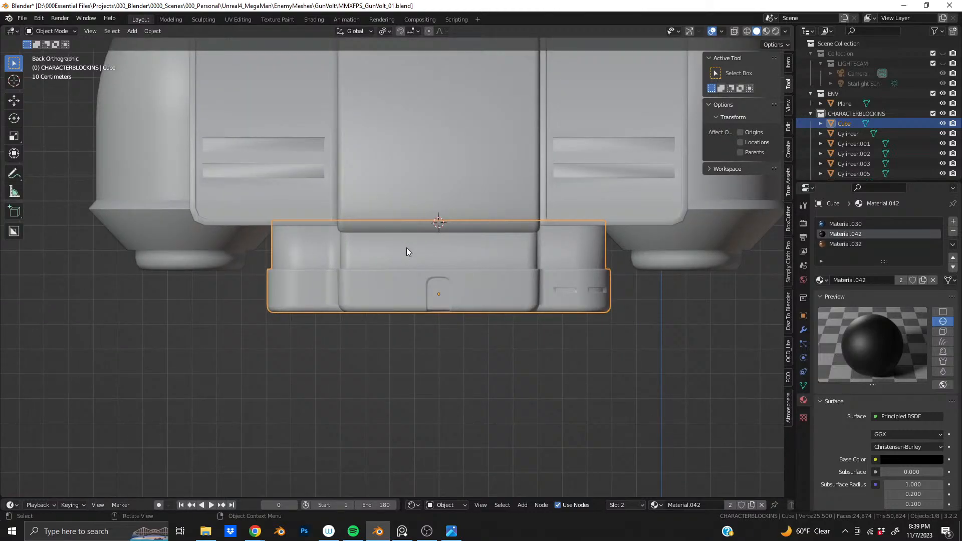
{"action": "middle_click_drag", "start_coordinate": [342, 241], "coordinate": [386, 297], "text": "shift"}
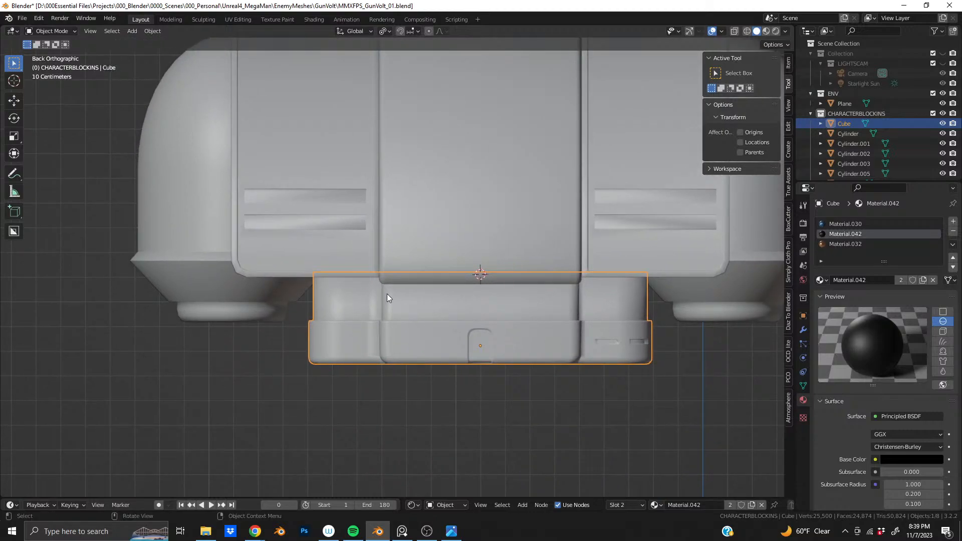
{"action": "scroll", "coordinate": [387, 295], "scroll_direction": "down", "scroll_amount": 5}
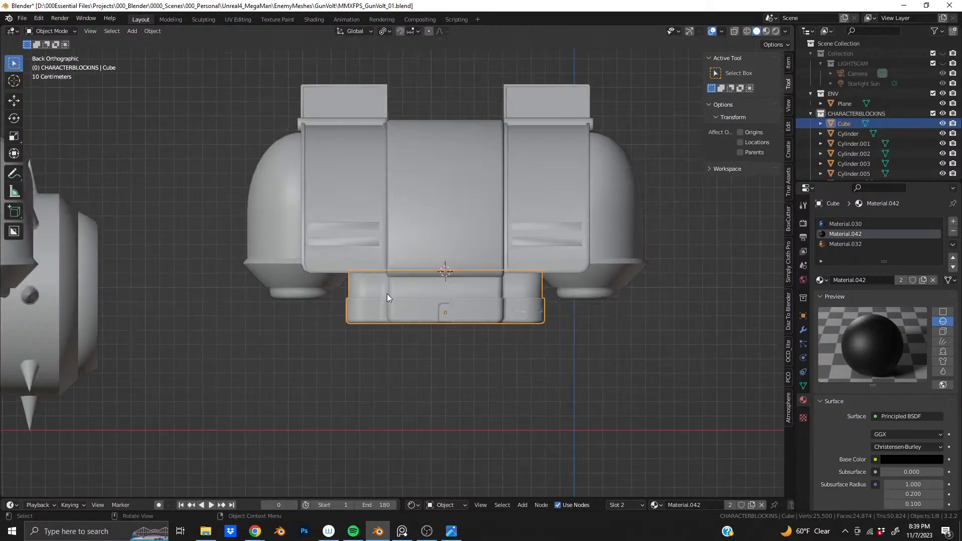
Examine the base block's corners, recessed junction and underside up close
{"action": "middle_click_drag", "start_coordinate": [446, 286], "coordinate": [554, 291]}
{"action": "scroll", "coordinate": [358, 279], "scroll_direction": "up", "scroll_amount": 5}
{"action": "scroll", "coordinate": [332, 276], "scroll_direction": "down", "scroll_amount": 3}
{"action": "scroll", "coordinate": [441, 284], "scroll_direction": "up", "scroll_amount": 3}
{"action": "middle_click_drag", "start_coordinate": [245, 279], "coordinate": [513, 252]}
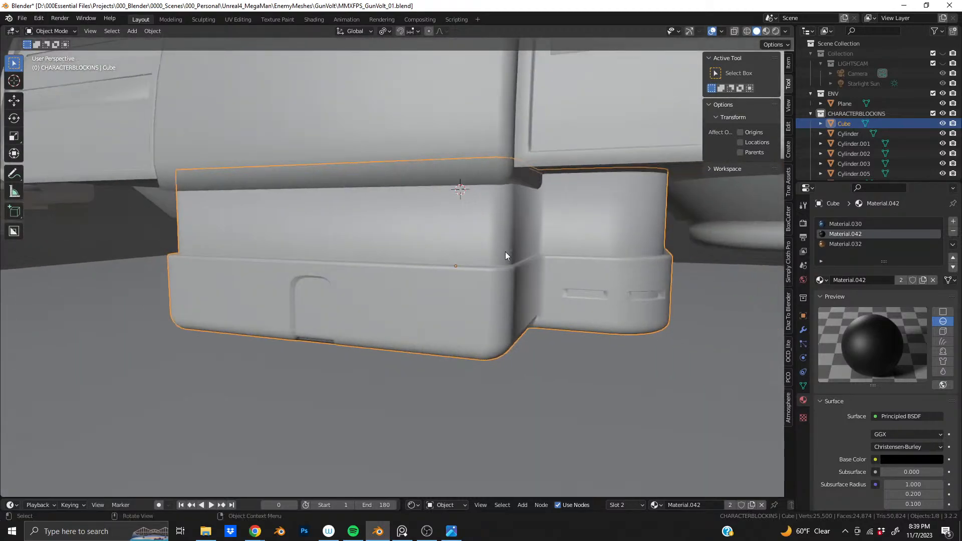
{"action": "scroll", "coordinate": [451, 250], "scroll_direction": "down", "scroll_amount": 7}
{"action": "middle_click_drag", "start_coordinate": [352, 251], "coordinate": [333, 167]}
{"action": "scroll", "coordinate": [395, 251], "scroll_direction": "up", "scroll_amount": 4}
{"action": "scroll", "coordinate": [398, 253], "scroll_direction": "down", "scroll_amount": 3}
{"action": "scroll", "coordinate": [415, 270], "scroll_direction": "up", "scroll_amount": 5}
{"action": "scroll", "coordinate": [411, 253], "scroll_direction": "up", "scroll_amount": 4}
{"action": "middle_click_drag", "start_coordinate": [335, 102], "coordinate": [367, 172]}
{"action": "scroll", "coordinate": [436, 350], "scroll_direction": "up", "scroll_amount": 3}
{"action": "middle_click_drag", "start_coordinate": [436, 347], "coordinate": [418, 252]}
{"action": "scroll", "coordinate": [428, 297], "scroll_direction": "up", "scroll_amount": 2}
{"action": "scroll", "coordinate": [437, 314], "scroll_direction": "up", "scroll_amount": 1}
Enter edit mode on the base block and try a loop cut on its underside
{"action": "key", "text": "Tab"}
{"action": "middle_click_drag", "start_coordinate": [479, 326], "coordinate": [404, 178]}
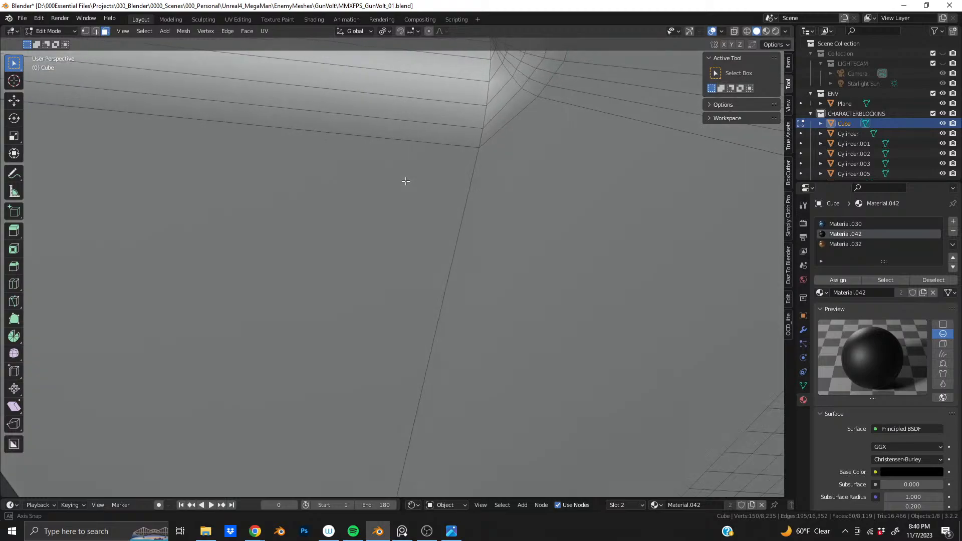
{"action": "scroll", "coordinate": [415, 195], "scroll_direction": "down", "scroll_amount": 3}
{"action": "key", "text": "ctrl+r"}
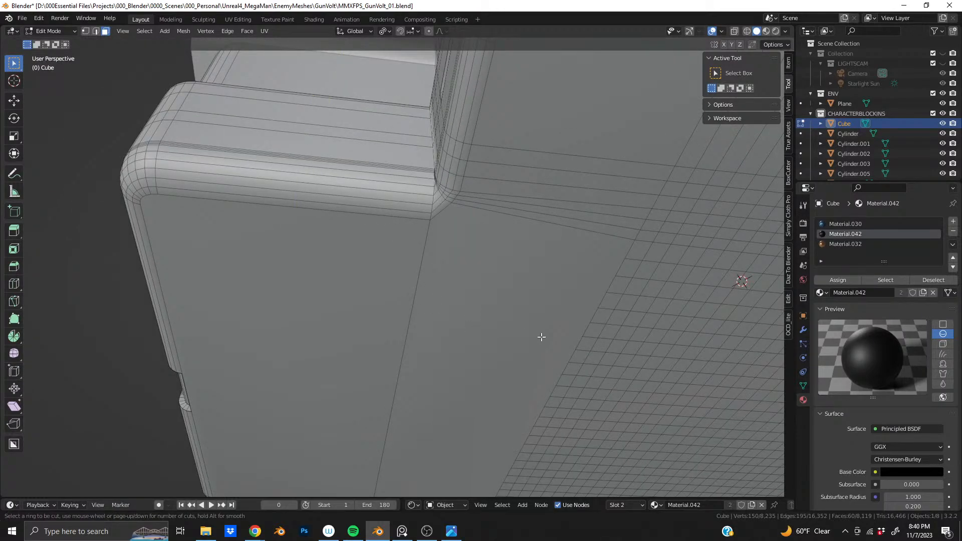
{"action": "middle_click_drag", "start_coordinate": [377, 285], "coordinate": [537, 277]}
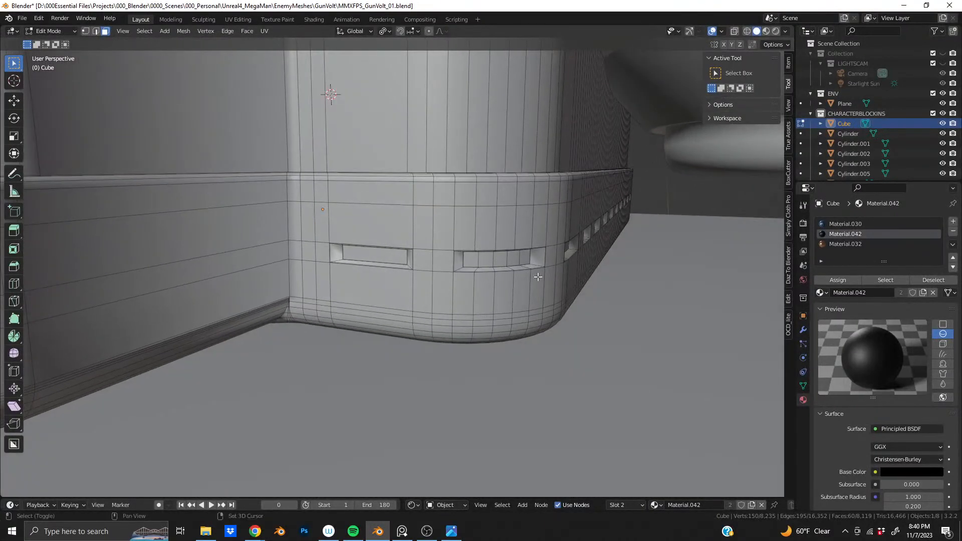
Switch to edge selection and select the surplus vertical edge loops beside the first slot near the back corner
{"action": "left_click", "coordinate": [438, 259], "text": "alt"}
{"action": "key", "text": "2"}
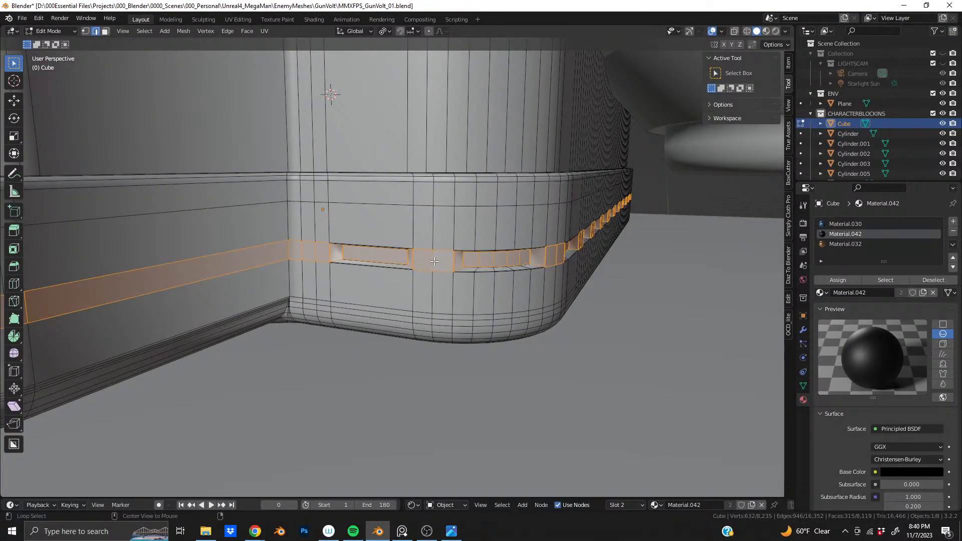
{"action": "left_click", "coordinate": [434, 261], "text": "alt"}
{"action": "left_click", "coordinate": [314, 252], "text": "alt+shift"}
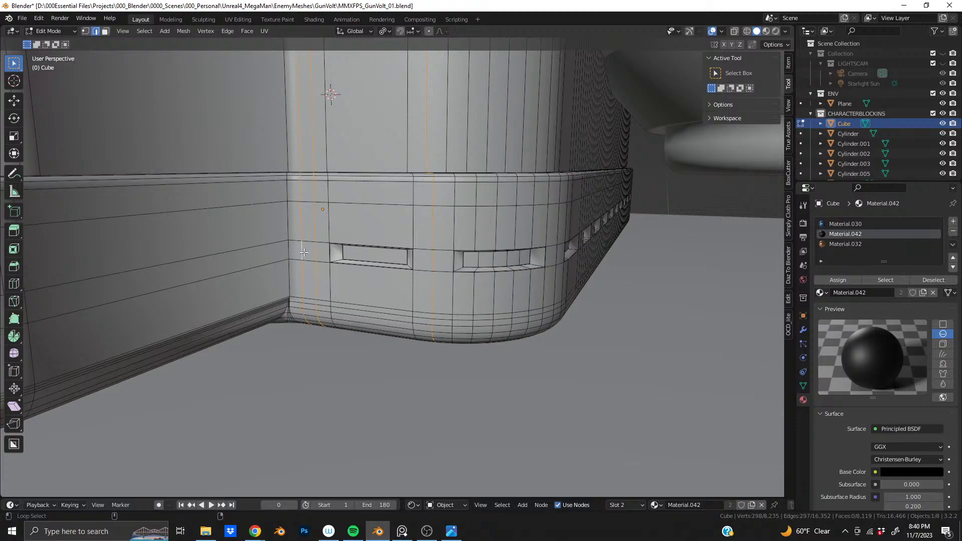
Add the vertical edge loops in the gaps between the first slots on the long side to the selection
{"action": "scroll", "coordinate": [304, 253], "scroll_direction": "down", "scroll_amount": 5}
{"action": "middle_click_drag", "start_coordinate": [466, 270], "coordinate": [416, 263]}
{"action": "scroll", "coordinate": [403, 257], "scroll_direction": "up", "scroll_amount": 3}
{"action": "middle_click_drag", "start_coordinate": [381, 230], "coordinate": [480, 252]}
{"action": "middle_click_drag", "start_coordinate": [706, 267], "coordinate": [446, 256]}
{"action": "left_click", "coordinate": [460, 247], "text": "alt+shift"}
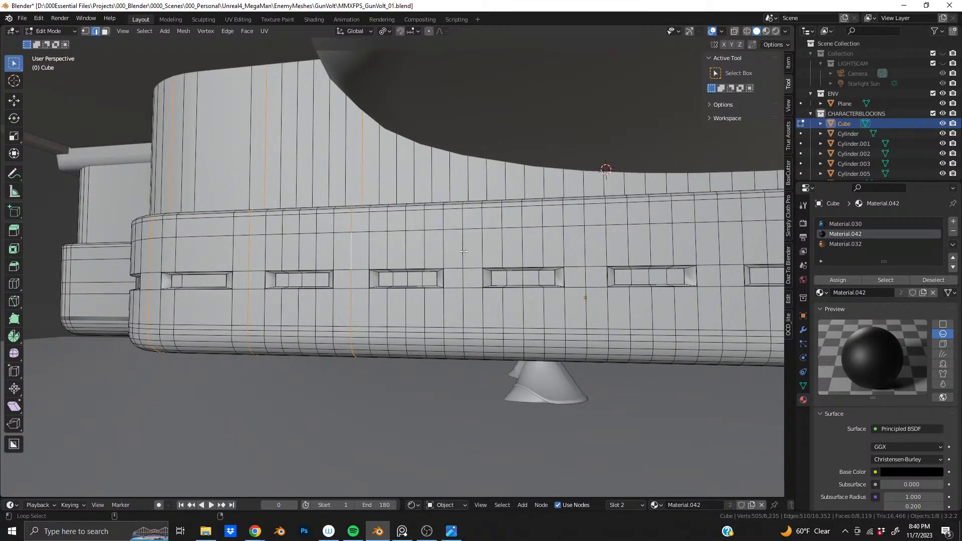
Add the vertical edge loops crossing the rounded corner slot and the next few side slots to the selection
{"action": "middle_click_drag", "start_coordinate": [559, 283], "coordinate": [341, 247]}
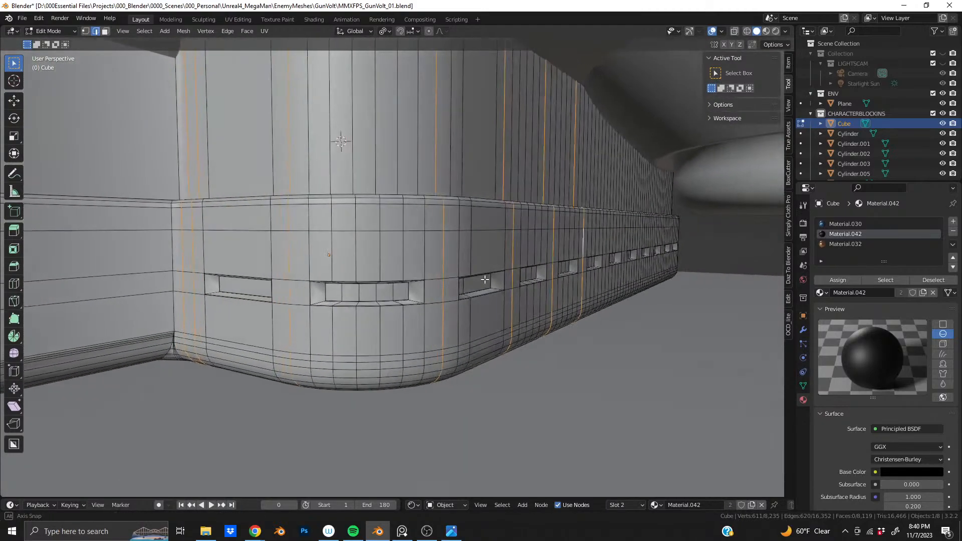
{"action": "left_click", "coordinate": [332, 248], "text": "alt+shift"}
{"action": "left_click", "coordinate": [352, 249], "text": "alt+shift"}
{"action": "left_click", "coordinate": [404, 254], "text": "alt+shift"}
{"action": "middle_click_drag", "start_coordinate": [404, 254], "coordinate": [280, 261]}
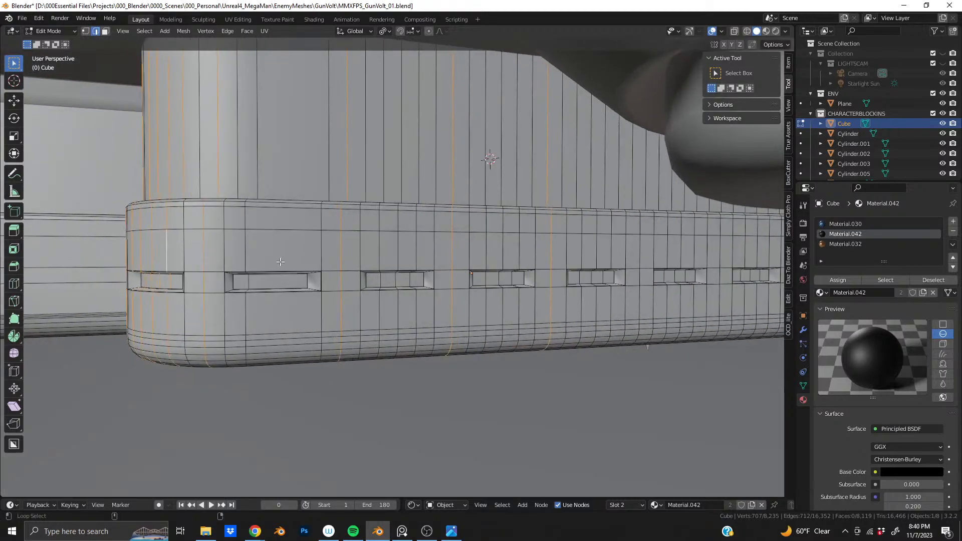
{"action": "left_click", "coordinate": [422, 249], "text": "alt+shift"}
{"action": "middle_click_drag", "start_coordinate": [431, 249], "coordinate": [401, 284]}
{"action": "left_click", "coordinate": [373, 256], "text": "alt+shift"}
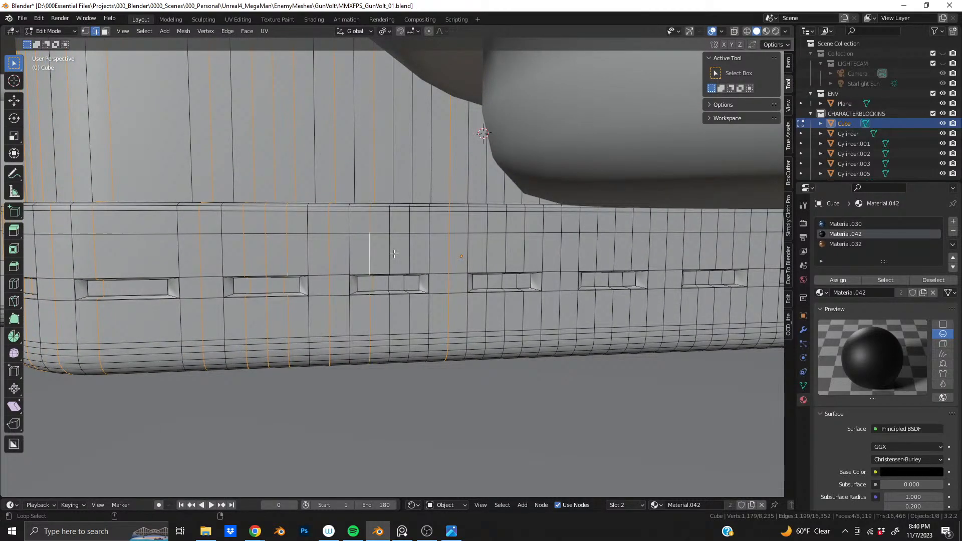
Extend the selection with the surplus vertical edge loops across the remaining slots and gaps of the long side
{"action": "middle_click_drag", "start_coordinate": [485, 283], "coordinate": [407, 266], "text": "shift"}
{"action": "left_click", "coordinate": [411, 247], "text": "alt+shift"}
{"action": "left_click", "coordinate": [429, 243], "text": "alt+shift"}
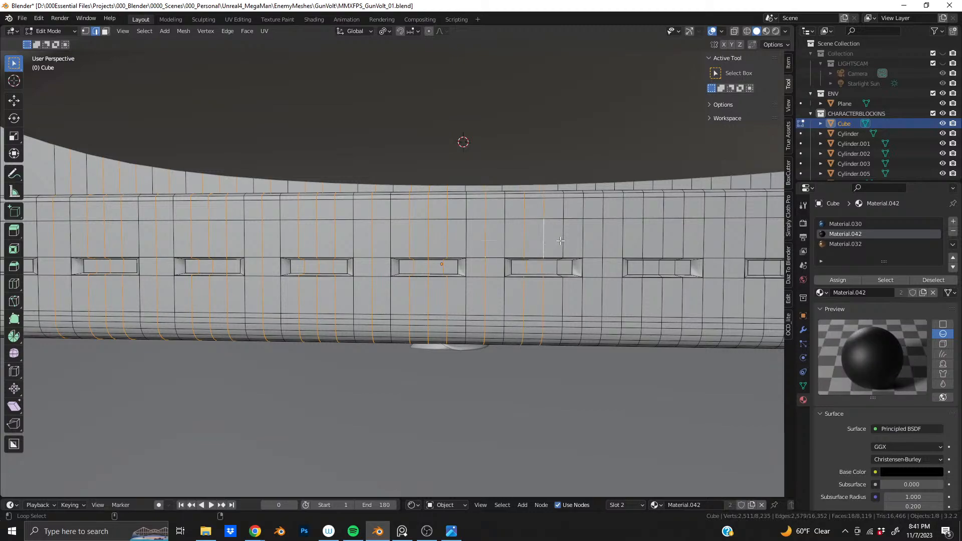
{"action": "middle_click_drag", "start_coordinate": [609, 258], "coordinate": [468, 271]}
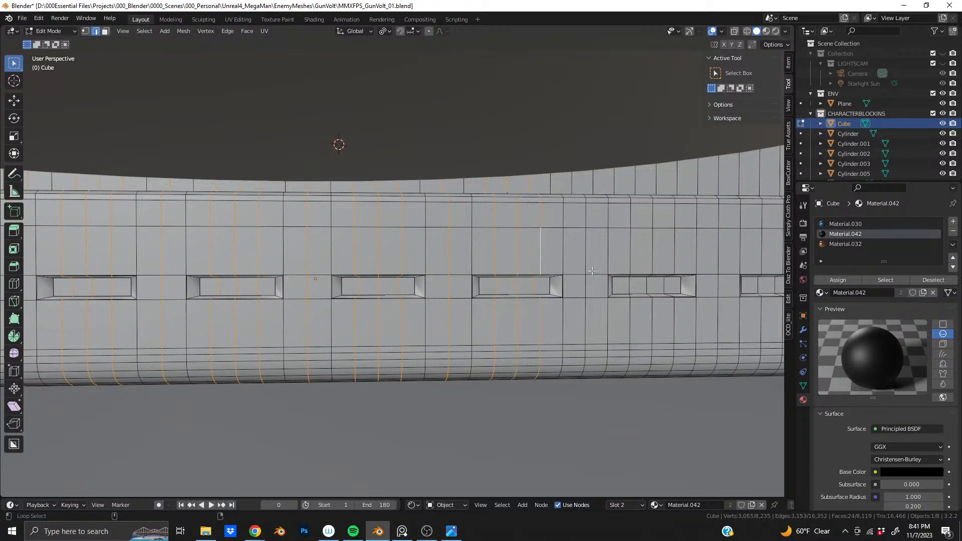
{"action": "middle_click_drag", "start_coordinate": [577, 265], "coordinate": [461, 278]}
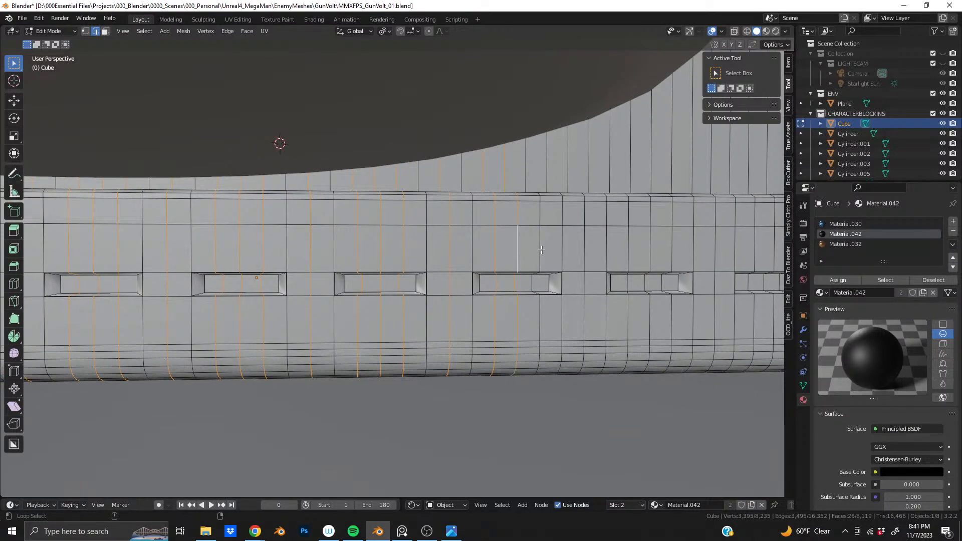
{"action": "middle_click_drag", "start_coordinate": [540, 249], "coordinate": [479, 272]}
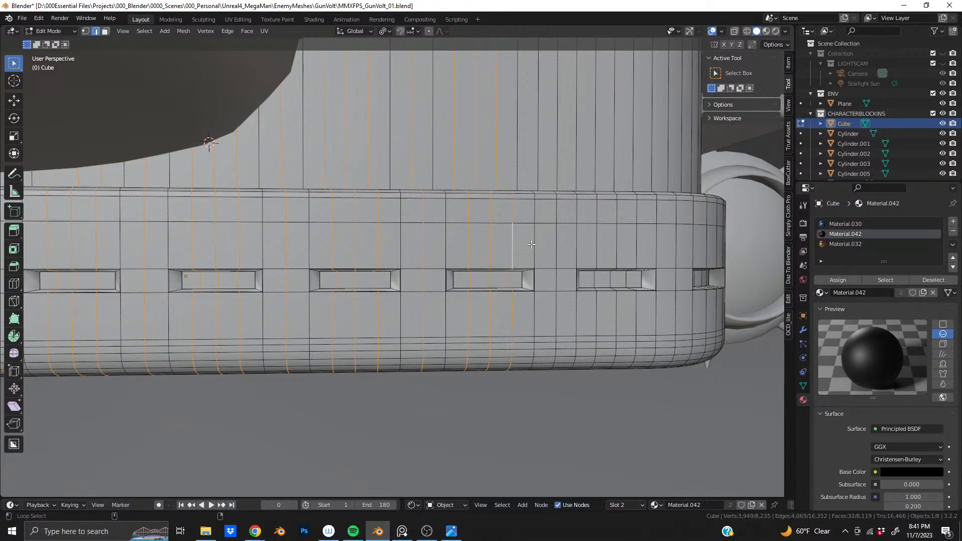
{"action": "left_click", "coordinate": [554, 244]}
Add the surplus vertical edge loops around the far rounded corner and its slots to the selection
{"action": "middle_click_drag", "start_coordinate": [609, 254], "coordinate": [395, 277]}
{"action": "left_click", "coordinate": [398, 255], "text": "alt+shift"}
{"action": "left_click", "coordinate": [389, 260], "text": "alt+shift"}
{"action": "left_click", "coordinate": [416, 262], "text": "alt+shift"}
{"action": "middle_click_drag", "start_coordinate": [498, 266], "coordinate": [378, 273]}
{"action": "left_click", "coordinate": [453, 264], "text": "alt+shift"}
{"action": "left_click", "coordinate": [426, 265], "text": "alt+shift"}
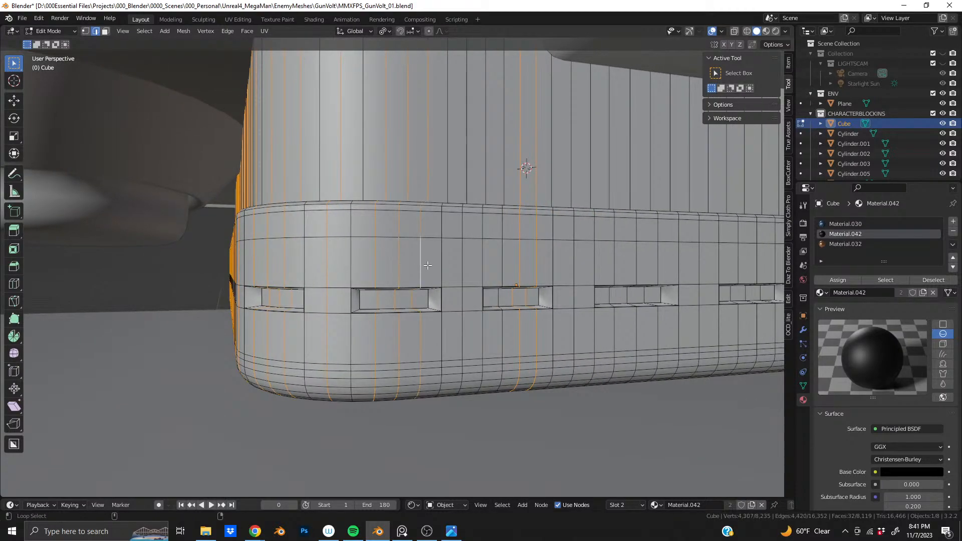
Remove the vertical edge loop bordering the end of the first slot near the back corner from the selection
{"action": "middle_click_drag", "start_coordinate": [591, 286], "coordinate": [517, 298]}
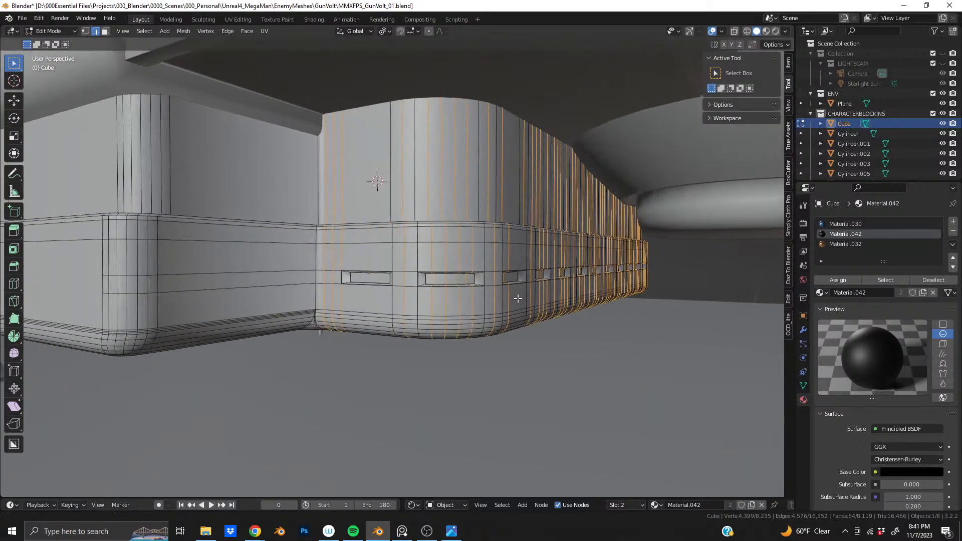
{"action": "scroll", "coordinate": [517, 298], "scroll_direction": "up", "scroll_amount": 3}
{"action": "middle_click_drag", "start_coordinate": [448, 301], "coordinate": [496, 305]}
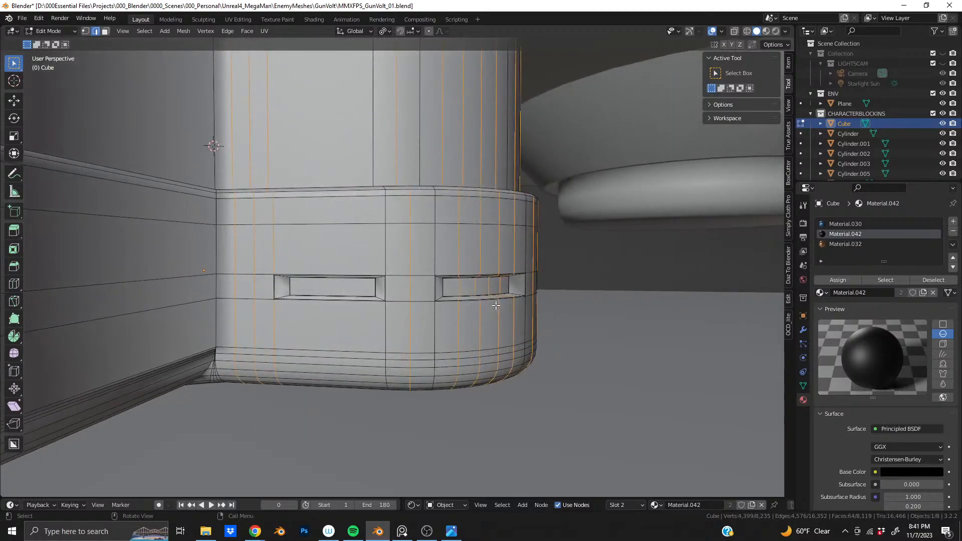
{"action": "middle_click_drag", "start_coordinate": [357, 310], "coordinate": [398, 287], "text": "shift"}
{"action": "scroll", "coordinate": [508, 305], "scroll_direction": "up", "scroll_amount": 5}
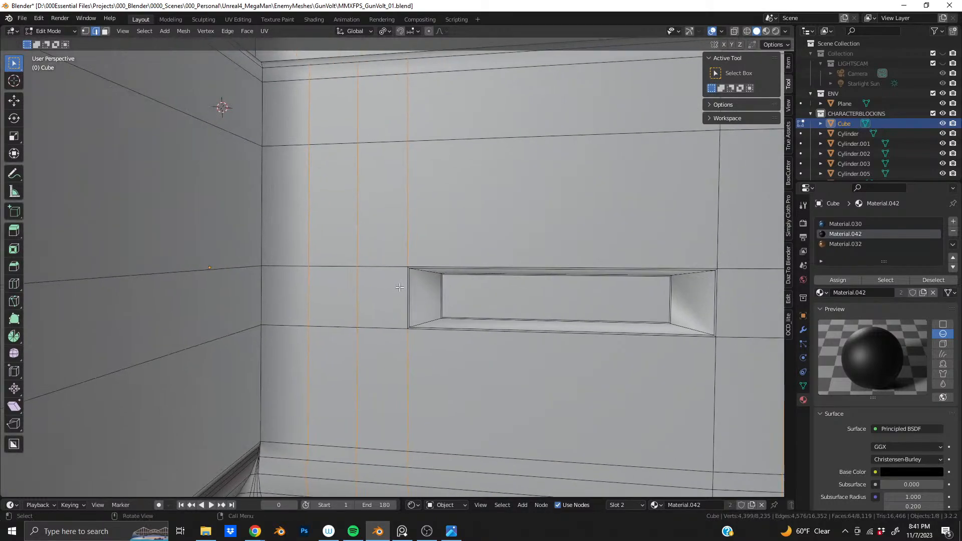
{"action": "scroll", "coordinate": [399, 287], "scroll_direction": "up", "scroll_amount": 5}
{"action": "scroll", "coordinate": [399, 285], "scroll_direction": "up", "scroll_amount": 3}
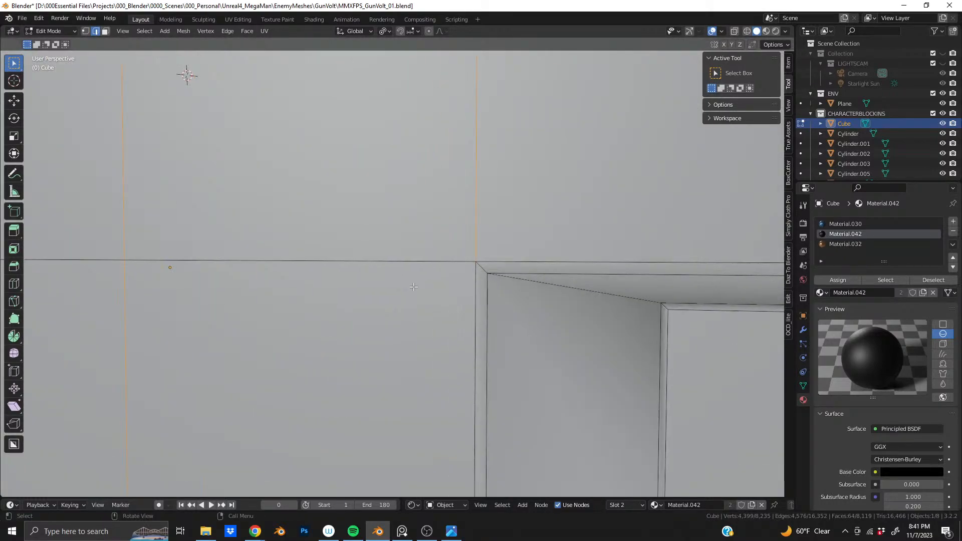
{"action": "scroll", "coordinate": [448, 284], "scroll_direction": "down", "scroll_amount": 6}
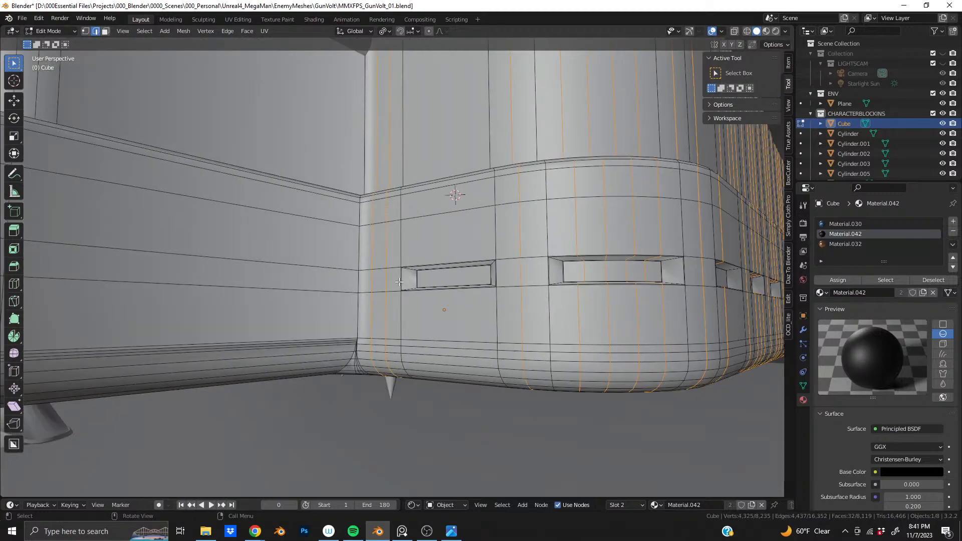
Check the selected edge loops around the base block's corners and long side up to the front
{"action": "middle_click_drag", "start_coordinate": [589, 253], "coordinate": [471, 295], "text": "shift"}
{"action": "scroll", "coordinate": [553, 303], "scroll_direction": "down", "scroll_amount": 3}
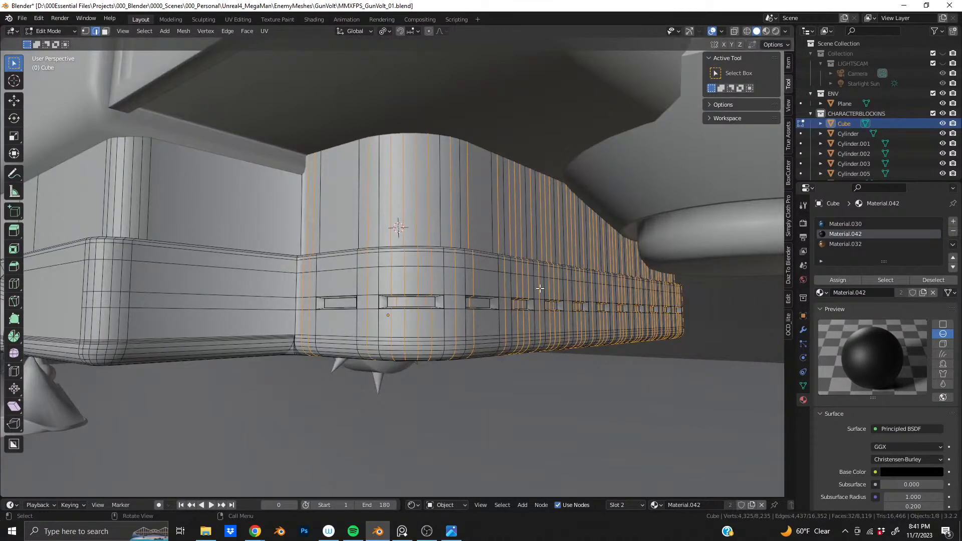
{"action": "middle_click_drag", "start_coordinate": [540, 287], "coordinate": [534, 323]}
{"action": "middle_click_drag", "start_coordinate": [258, 358], "coordinate": [255, 326]}
{"action": "scroll", "coordinate": [247, 241], "scroll_direction": "up", "scroll_amount": 6}
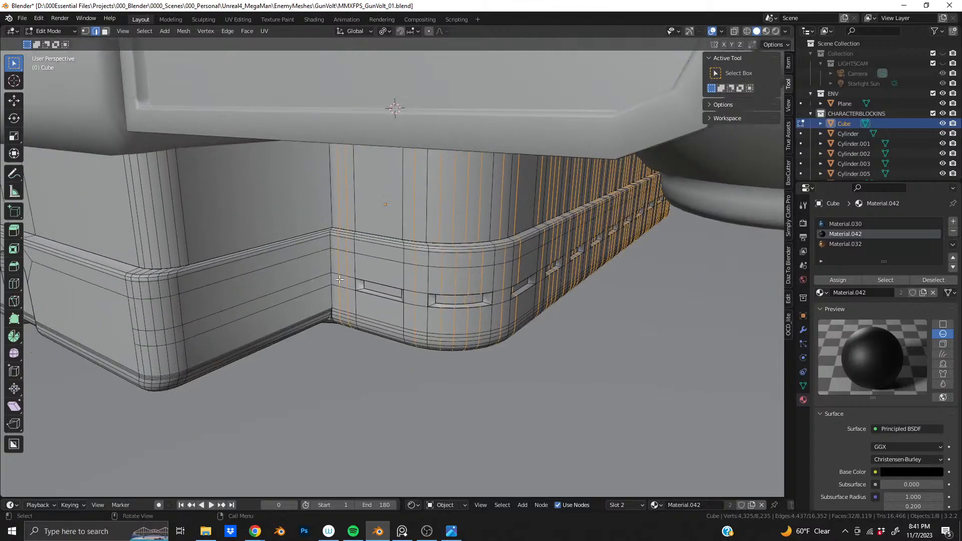
{"action": "mouse_move", "coordinate": [244, 213]}
{"action": "middle_mouse_down"}
{"action": "mouse_move", "coordinate": [498, 286]}
{"action": "mouse_move", "coordinate": [470, 271]}
{"action": "mouse_move", "coordinate": [384, 301]}
{"action": "mouse_move", "coordinate": [444, 298]}
{"action": "mouse_move", "coordinate": [483, 257]}
{"action": "mouse_move", "coordinate": [245, 232]}
{"action": "middle_mouse_up"}
{"action": "scroll", "coordinate": [484, 261], "scroll_direction": "down", "scroll_amount": 7}
{"action": "scroll", "coordinate": [245, 233], "scroll_direction": "down", "scroll_amount": 3}
{"action": "middle_click_drag", "start_coordinate": [351, 241], "coordinate": [207, 233]}
{"action": "scroll", "coordinate": [520, 309], "scroll_direction": "down", "scroll_amount": 4}
{"action": "middle_click_drag", "start_coordinate": [520, 309], "coordinate": [378, 290]}
{"action": "scroll", "coordinate": [381, 293], "scroll_direction": "up", "scroll_amount": 5}
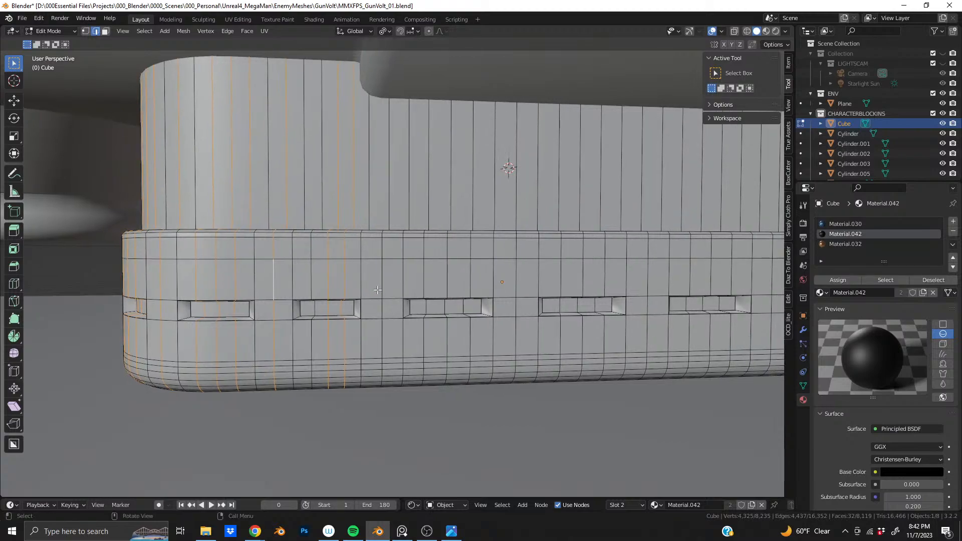
{"action": "scroll", "coordinate": [378, 290], "scroll_direction": "up", "scroll_amount": 1}
Add the vertical edge loops in the gap before the third front slot and across that slot to the selection
{"action": "left_click", "coordinate": [381, 288], "text": "alt+shift"}
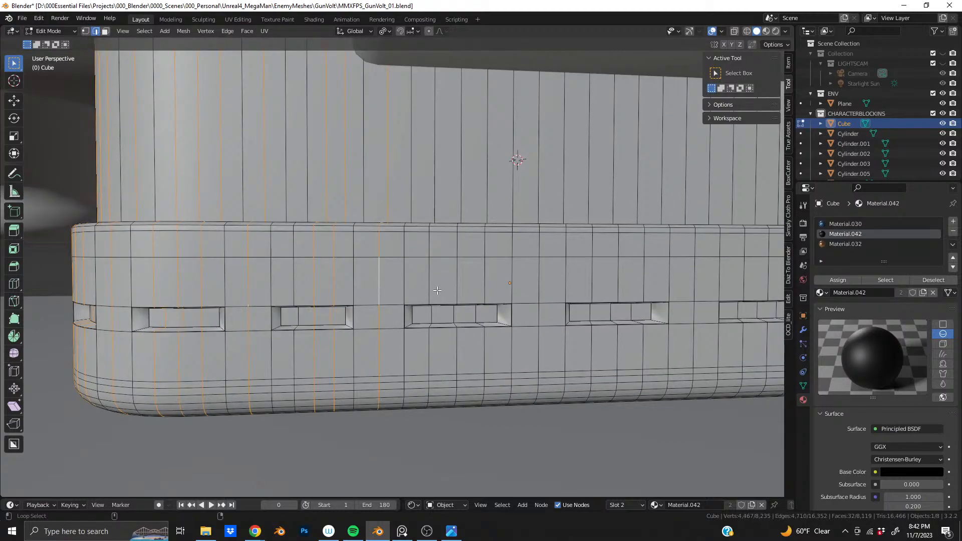
{"action": "left_click", "coordinate": [458, 288], "text": "alt+shift"}
{"action": "left_click", "coordinate": [484, 288], "text": "alt+shift"}
Add the surplus vertical edge loops across the last front slots and just past the final slot to the selection
{"action": "middle_click_drag", "start_coordinate": [484, 288], "coordinate": [404, 307], "text": "shift"}
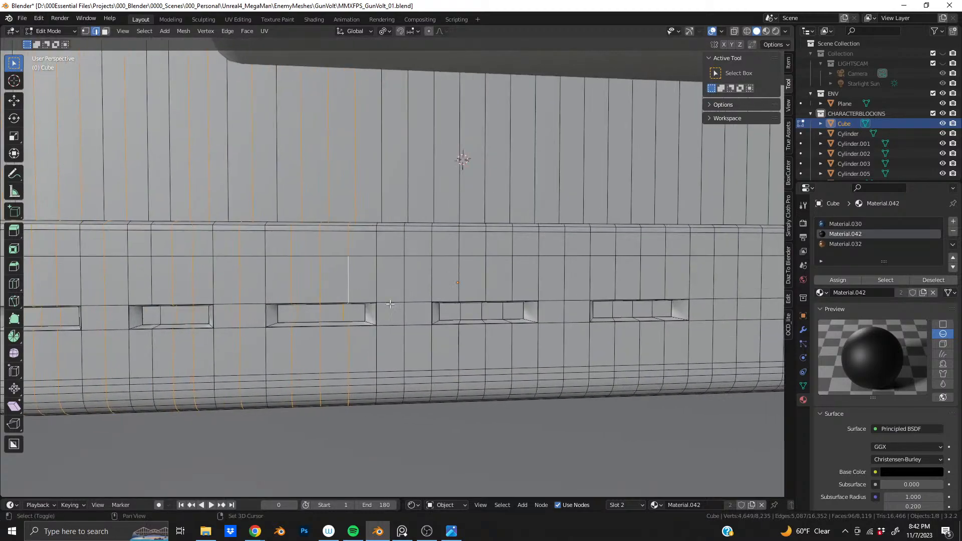
{"action": "left_click", "coordinate": [403, 284], "text": "alt+shift"}
{"action": "left_click", "coordinate": [461, 286], "text": "alt+shift"}
{"action": "left_click", "coordinate": [489, 283], "text": "alt+shift"}
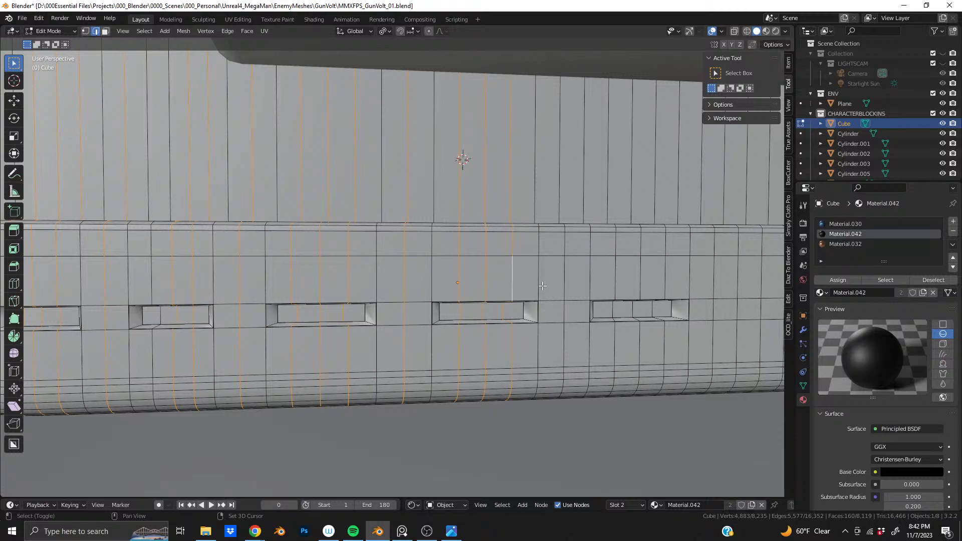
{"action": "left_click", "coordinate": [662, 282], "text": "alt+shift"}
{"action": "middle_click_drag", "start_coordinate": [691, 285], "coordinate": [372, 291], "text": "shift"}
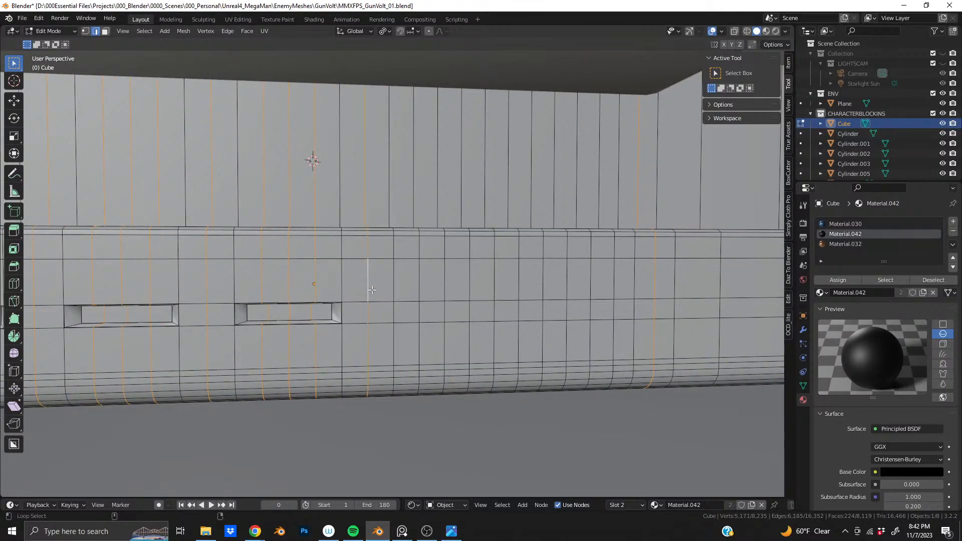
Dissolve the selected edge loops together with their vertices and inspect the simplified base block
{"action": "key", "text": "x"}
{"action": "left_click", "coordinate": [371, 289]}
{"action": "scroll", "coordinate": [326, 298], "scroll_direction": "down", "scroll_amount": 5}
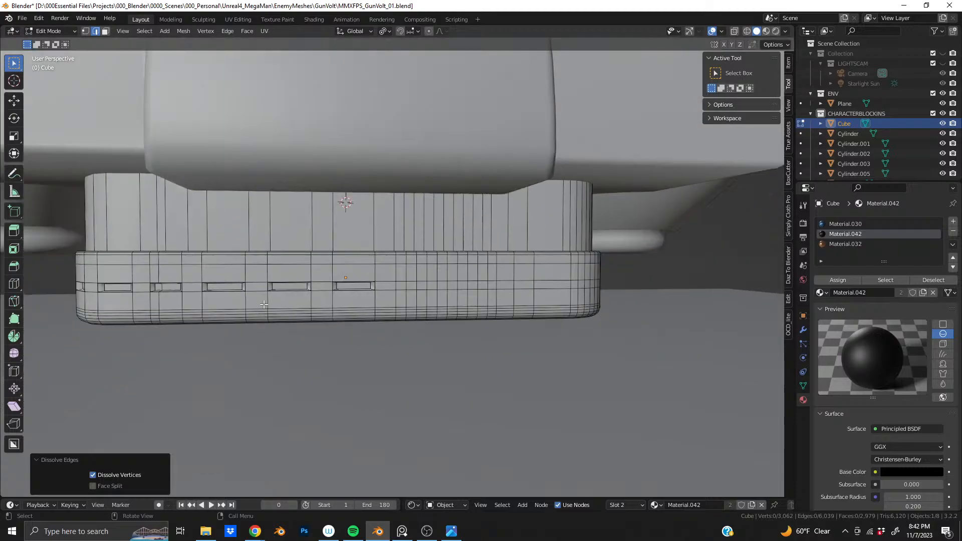
{"action": "middle_click_drag", "start_coordinate": [264, 304], "coordinate": [462, 320]}
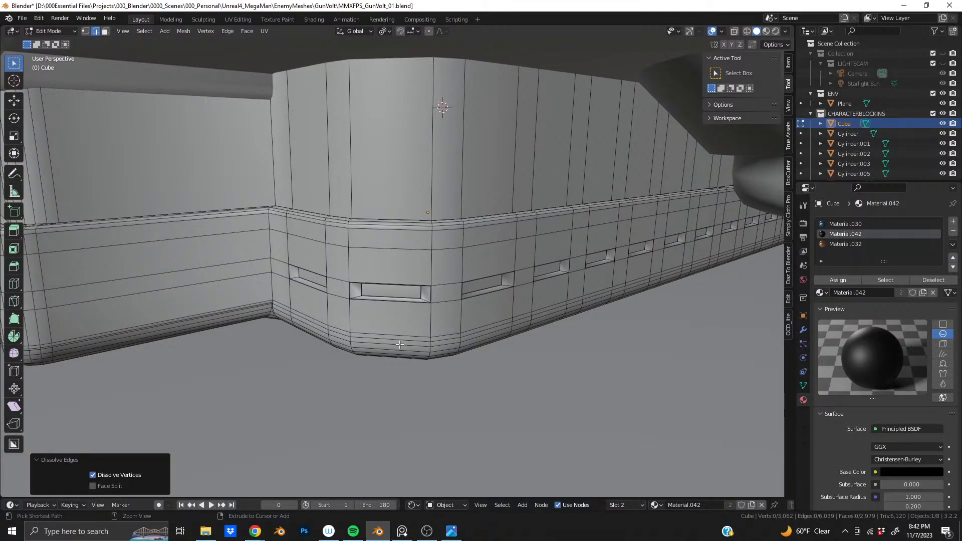
Undo the last dissolve and deselect the three vertical edge loops crossing the slot on the rounded corner
{"action": "scroll", "coordinate": [399, 344], "scroll_direction": "up", "scroll_amount": 1}
{"action": "key", "text": "ctrl+z"}
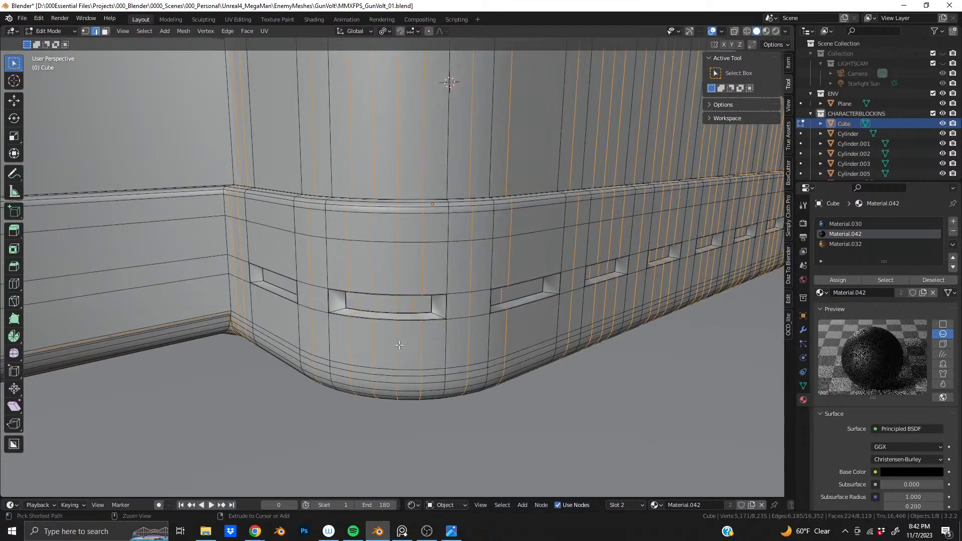
{"action": "left_click", "coordinate": [349, 356], "text": "alt+shift"}
{"action": "left_click", "coordinate": [396, 356], "text": "alt+shift"}
{"action": "left_click", "coordinate": [423, 356], "text": "alt+shift"}
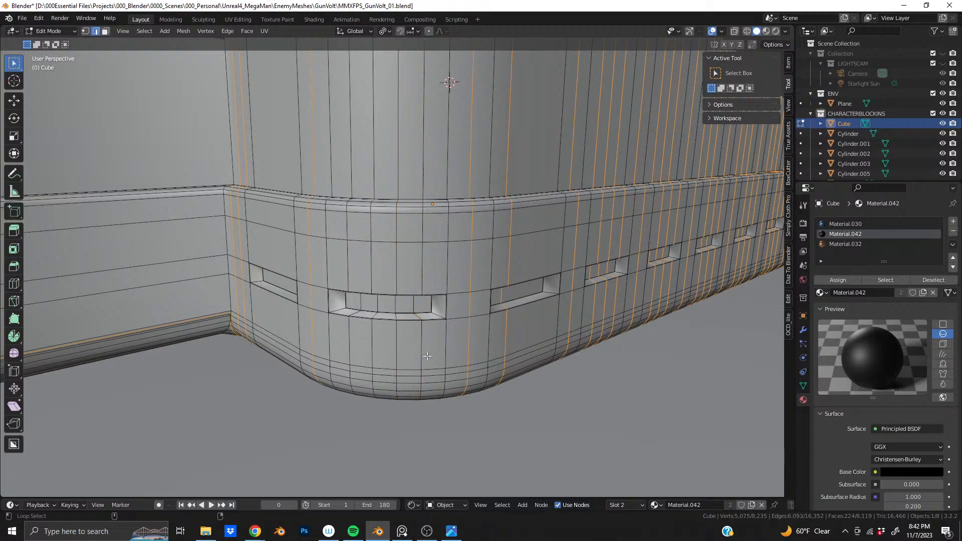
{"action": "key", "text": "x"}
{"action": "left_click", "coordinate": [488, 355]}
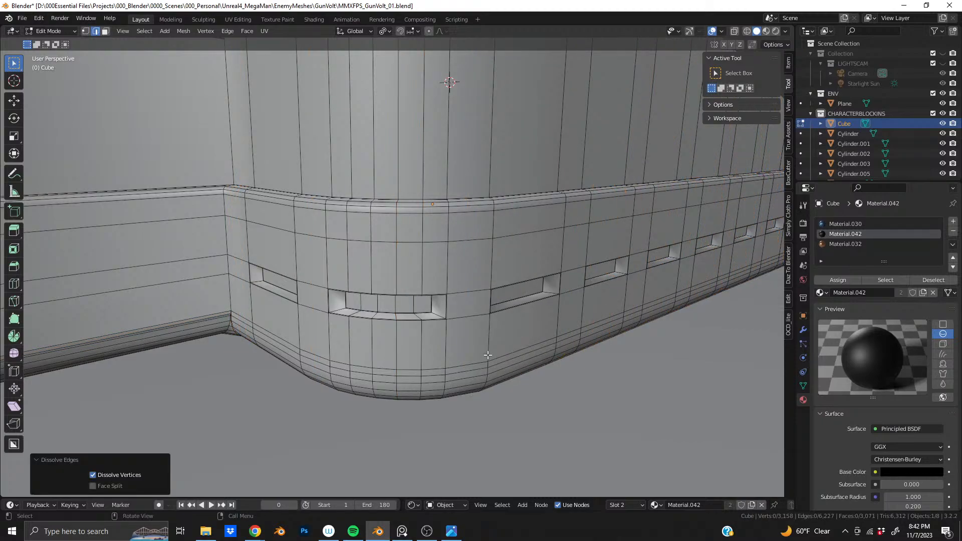
{"action": "key", "text": "ctrl+z"}
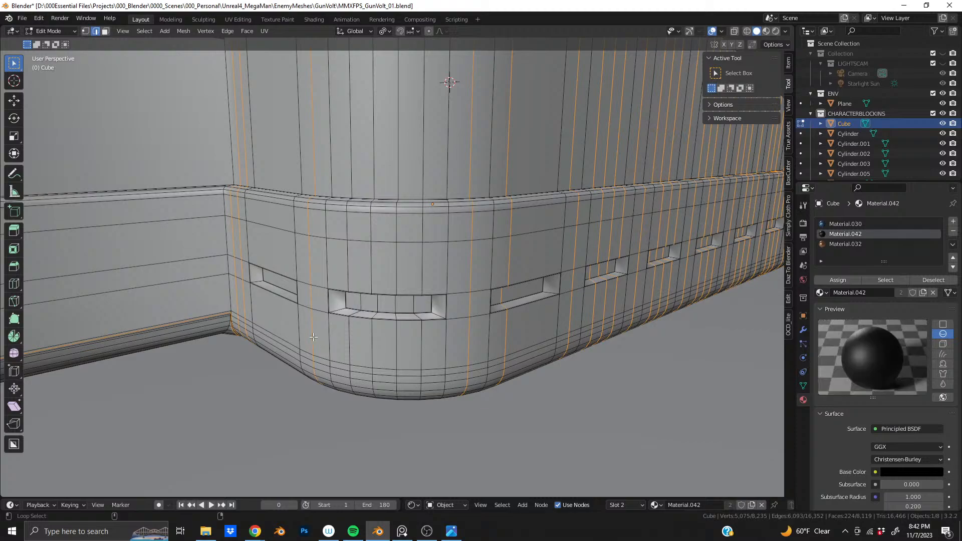
Deselect the loops on either side of the first corner slot and the five vertical loops around the other rounded corner
{"action": "left_click", "coordinate": [313, 336], "text": "alt+shift"}
{"action": "left_click", "coordinate": [466, 338], "text": "alt+shift"}
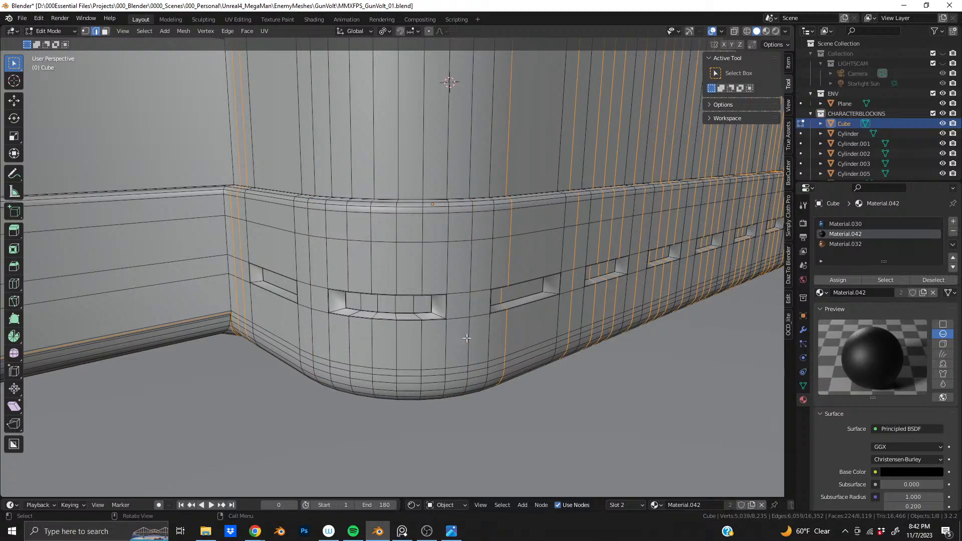
{"action": "scroll", "coordinate": [512, 336], "scroll_direction": "down", "scroll_amount": 11}
{"action": "scroll", "coordinate": [487, 266], "scroll_direction": "up", "scroll_amount": 1}
{"action": "middle_click_drag", "start_coordinate": [463, 255], "coordinate": [288, 259]}
{"action": "middle_click_drag", "start_coordinate": [549, 269], "coordinate": [514, 272]}
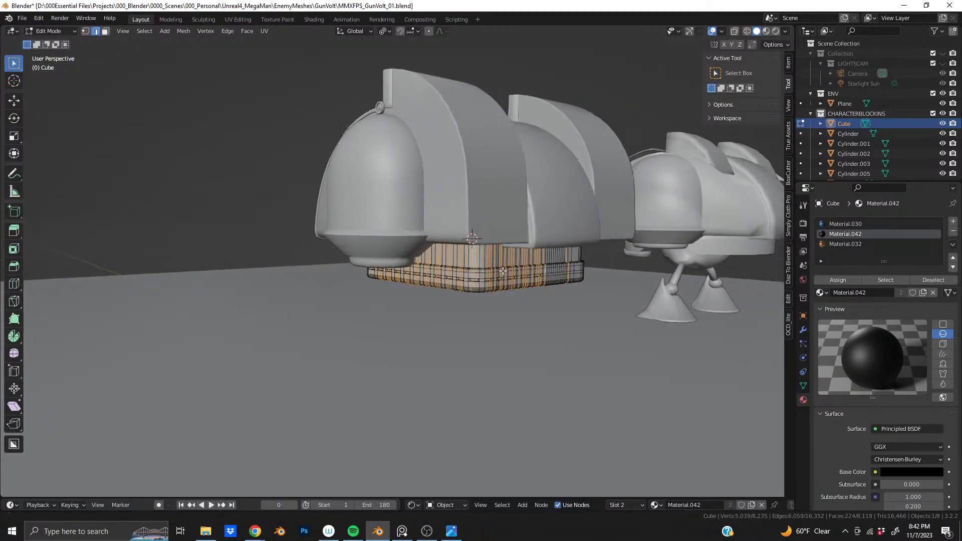
{"action": "scroll", "coordinate": [514, 271], "scroll_direction": "up", "scroll_amount": 10}
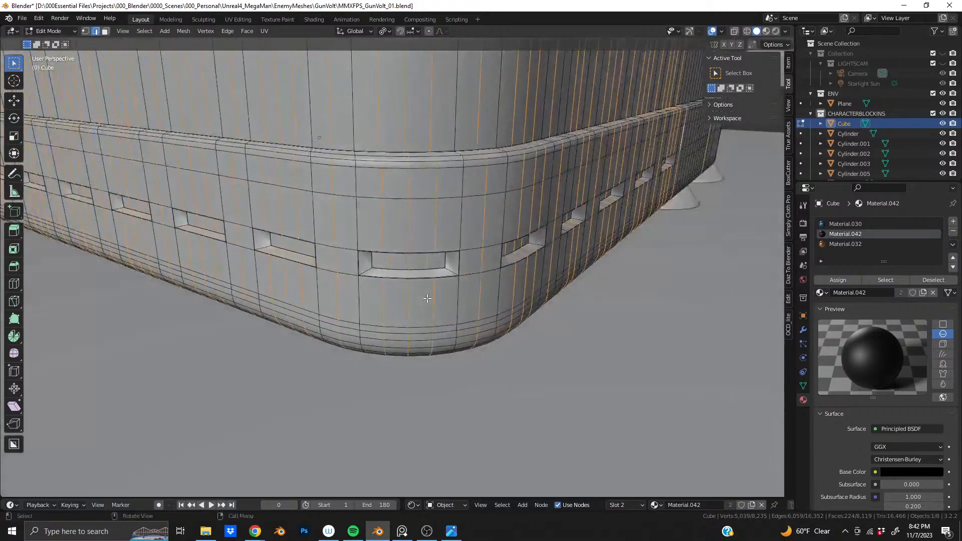
{"action": "left_click", "coordinate": [333, 308], "text": "alt+shift"}
{"action": "left_click", "coordinate": [385, 309], "text": "alt+shift"}
{"action": "left_click", "coordinate": [409, 308], "text": "alt+shift"}
{"action": "left_click", "coordinate": [432, 308], "text": "alt+shift"}
{"action": "left_click", "coordinate": [483, 304], "text": "alt+shift"}
{"action": "middle_click_drag", "start_coordinate": [482, 305], "coordinate": [448, 321]}
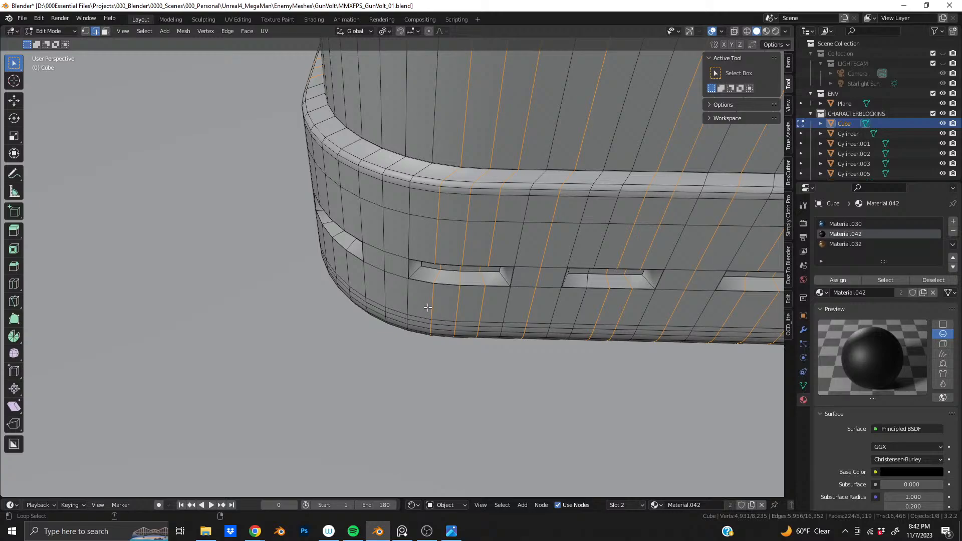
Dissolve the remaining selected edge loops together with their vertices and inspect the base block all around
{"action": "key", "text": "x"}
{"action": "left_click", "coordinate": [476, 354]}
{"action": "middle_click_drag", "start_coordinate": [476, 354], "coordinate": [468, 264]}
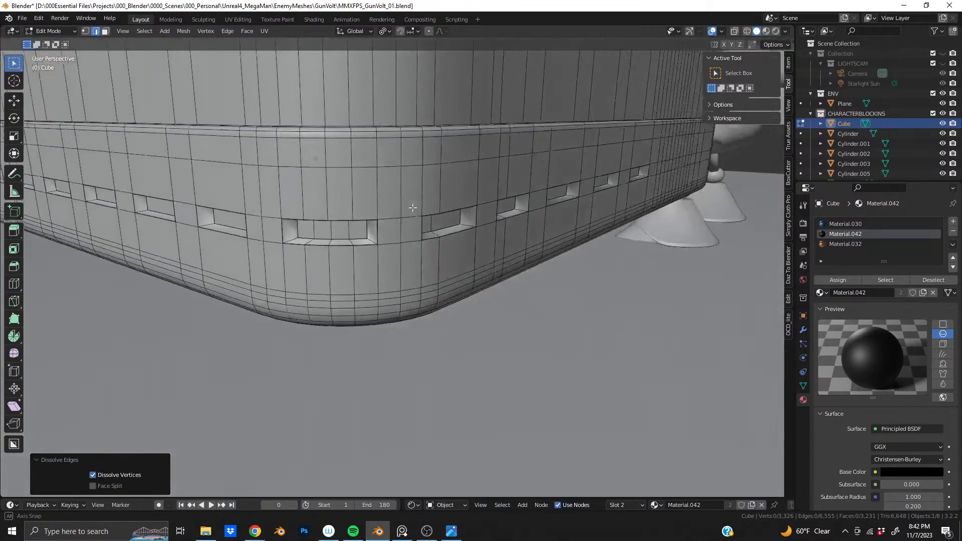
{"action": "scroll", "coordinate": [415, 206], "scroll_direction": "down", "scroll_amount": 4}
{"action": "scroll", "coordinate": [451, 236], "scroll_direction": "down", "scroll_amount": 5}
{"action": "scroll", "coordinate": [468, 264], "scroll_direction": "up", "scroll_amount": 4}
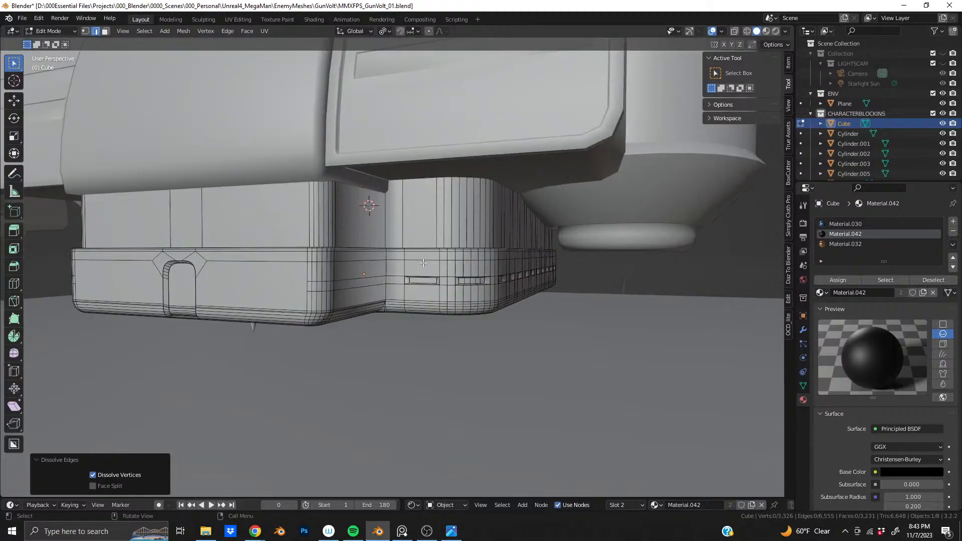
Select the whole base block mesh and symmetrize it in the +X to -X direction
{"action": "middle_click_drag", "start_coordinate": [234, 266], "coordinate": [251, 303], "text": "shift"}
{"action": "mouse_move", "coordinate": [250, 303]}
{"action": "middle_mouse_down"}
{"action": "mouse_move", "coordinate": [329, 313]}
{"action": "mouse_move", "coordinate": [382, 293]}
{"action": "middle_mouse_up"}
{"action": "key", "text": "z"}
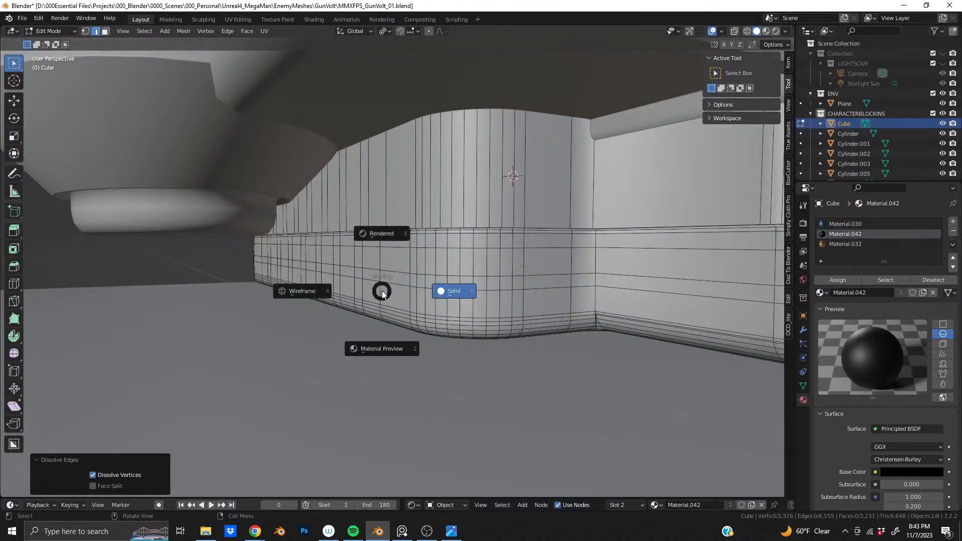
{"action": "left_click", "coordinate": [401, 283]}
{"action": "key", "text": "a"}
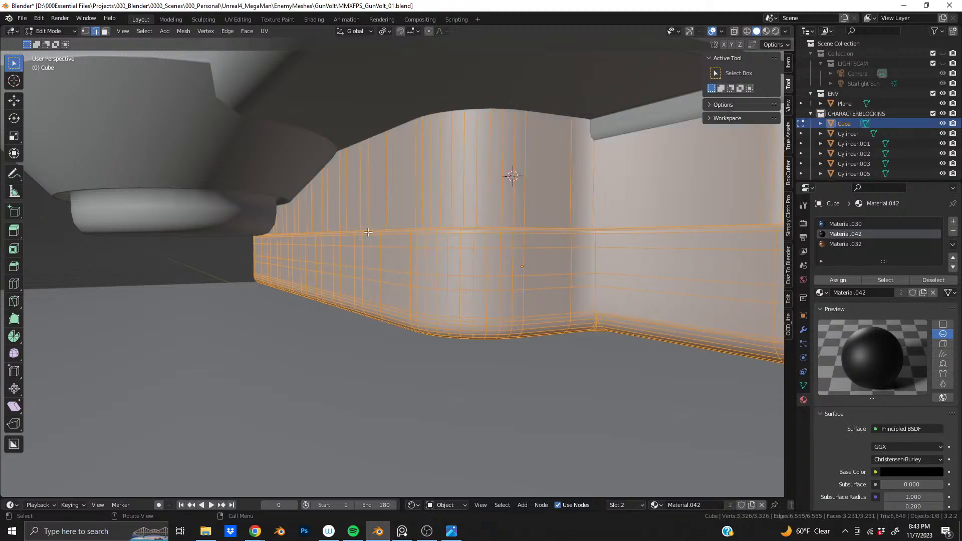
{"action": "left_click", "coordinate": [183, 31]}
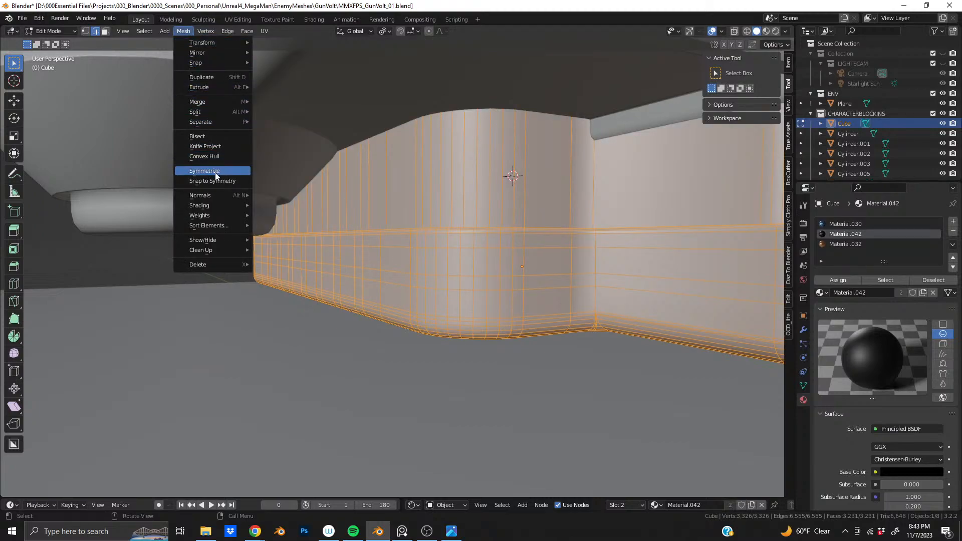
{"action": "left_click", "coordinate": [234, 171]}
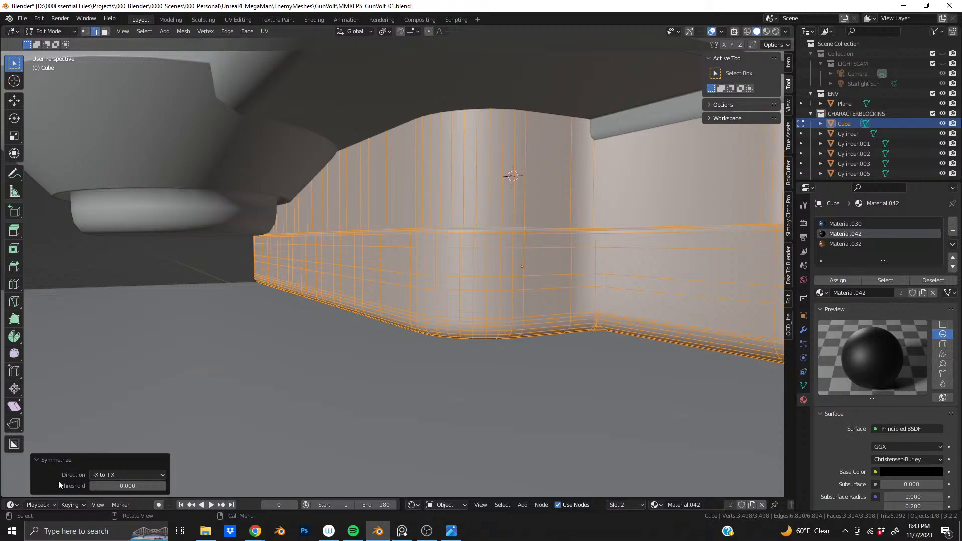
{"action": "left_click", "coordinate": [118, 480]}
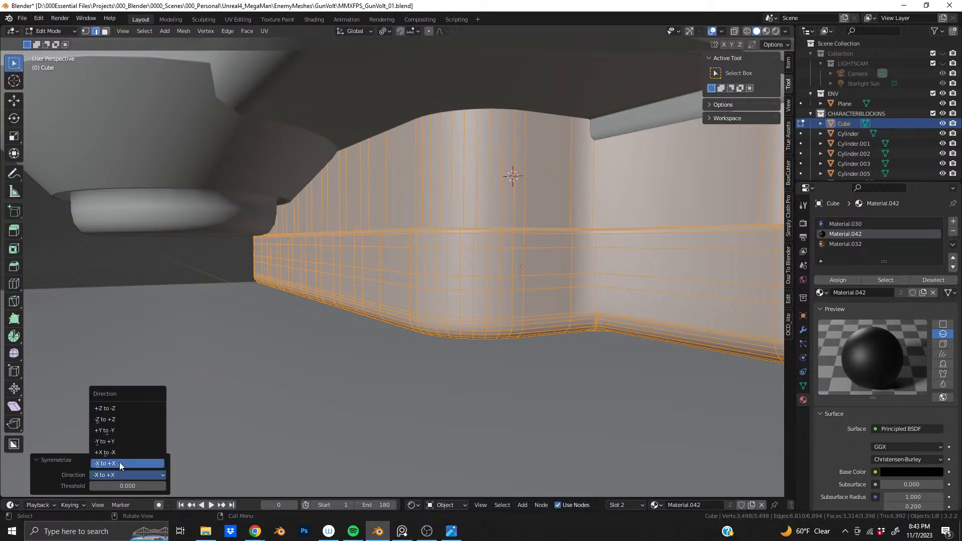
{"action": "left_click", "coordinate": [121, 453]}
Return the symmetrized base block to Object Mode and save the file
{"action": "middle_click_drag", "start_coordinate": [546, 280], "coordinate": [454, 196]}
{"action": "scroll", "coordinate": [452, 279], "scroll_direction": "up", "scroll_amount": 2}
{"action": "key", "text": "Tab"}
{"action": "scroll", "coordinate": [435, 281], "scroll_direction": "down", "scroll_amount": 2}
{"action": "key", "text": "ctrl+s"}
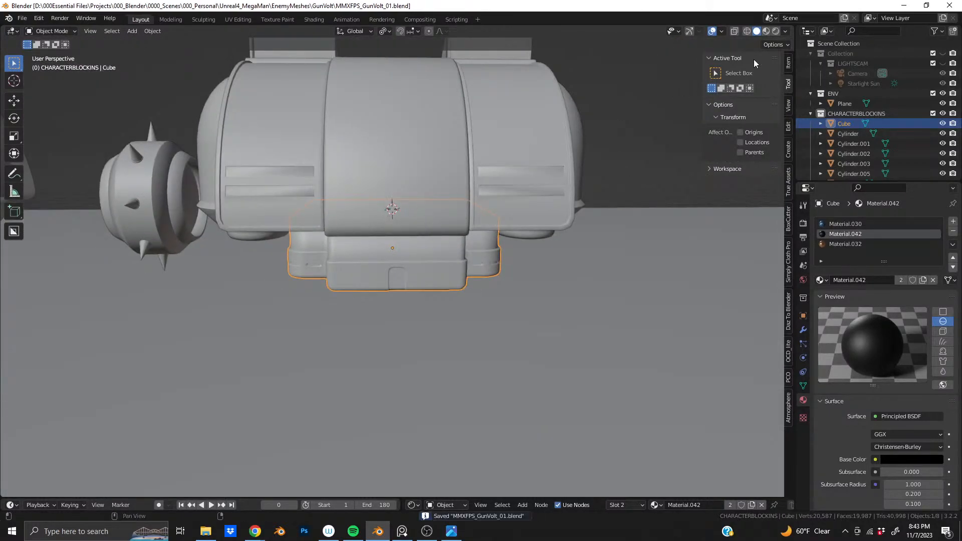
Show the scene in rendered shading, deselect everything and examine the GunVolt's body and slotted base
{"action": "left_click", "coordinate": [776, 31]}
{"action": "mouse_move", "coordinate": [446, 206]}
{"action": "middle_mouse_down"}
{"action": "mouse_move", "coordinate": [365, 200]}
{"action": "mouse_move", "coordinate": [341, 289]}
{"action": "mouse_move", "coordinate": [348, 281]}
{"action": "middle_mouse_up"}
{"action": "scroll", "coordinate": [341, 286], "scroll_direction": "down", "scroll_amount": 1}
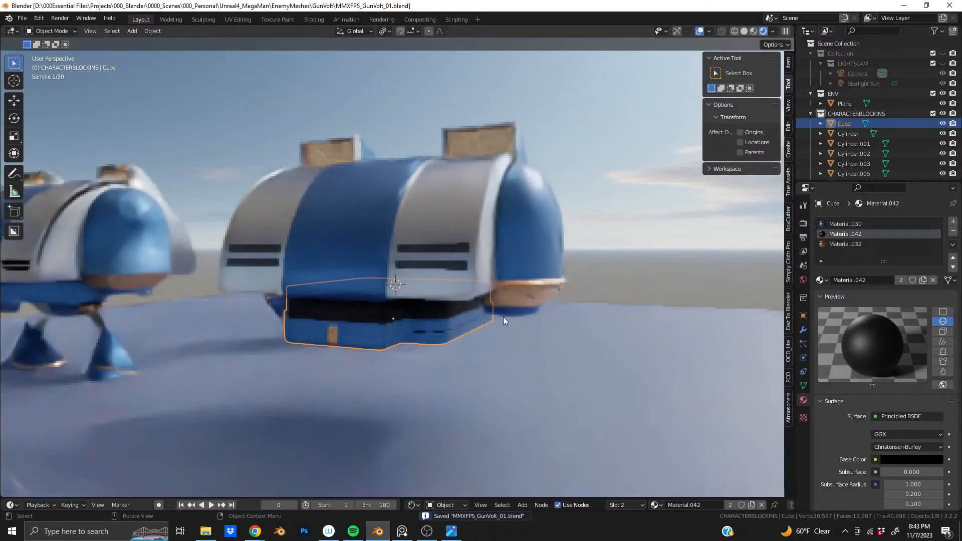
{"action": "left_click", "coordinate": [632, 241]}
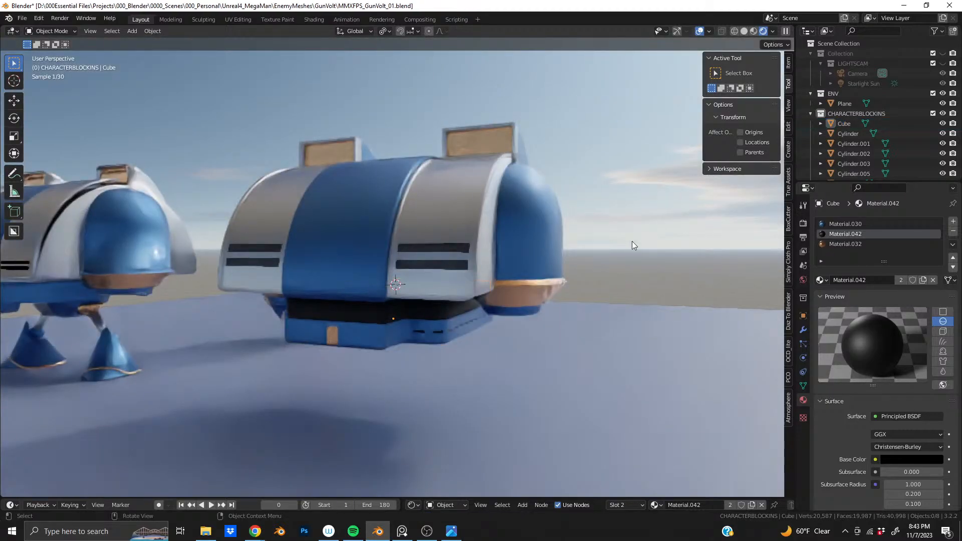
{"action": "middle_click_drag", "start_coordinate": [335, 251], "coordinate": [229, 260]}
{"action": "middle_click_drag", "start_coordinate": [548, 243], "coordinate": [228, 303]}
Select the walking enemy and examine its face, underside and leg joints in rendered shading beside the GunVolt
{"action": "left_click", "coordinate": [228, 301]}
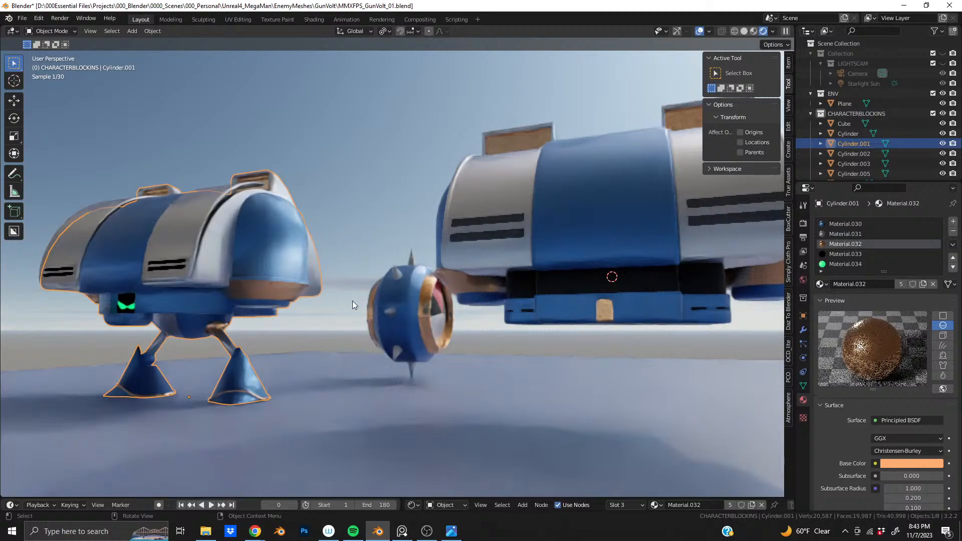
{"action": "middle_click_drag", "start_coordinate": [532, 280], "coordinate": [617, 289]}
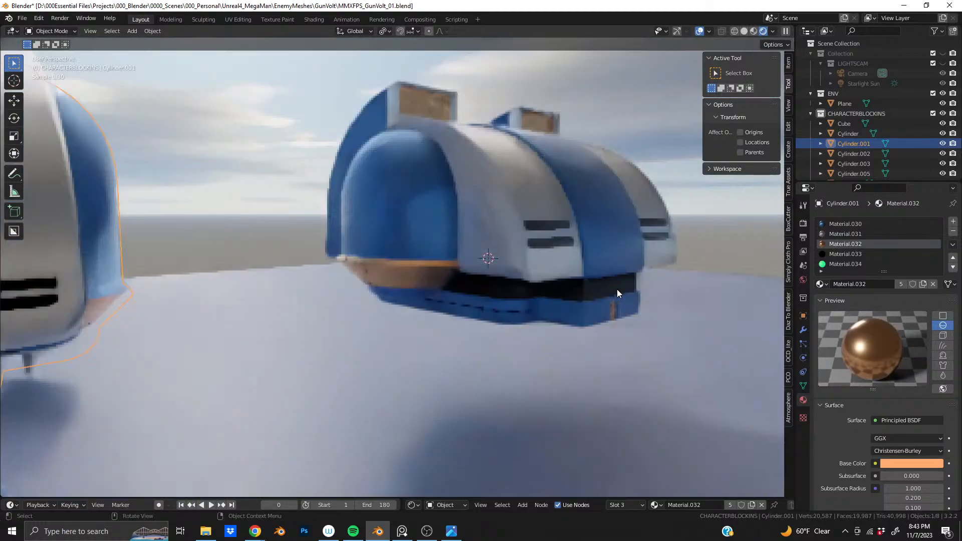
{"action": "middle_click_drag", "start_coordinate": [438, 332], "coordinate": [293, 294]}
{"action": "middle_click_drag", "start_coordinate": [392, 324], "coordinate": [461, 309]}
{"action": "scroll", "coordinate": [446, 332], "scroll_direction": "up", "scroll_amount": 5}
{"action": "middle_click_drag", "start_coordinate": [486, 383], "coordinate": [543, 307]}
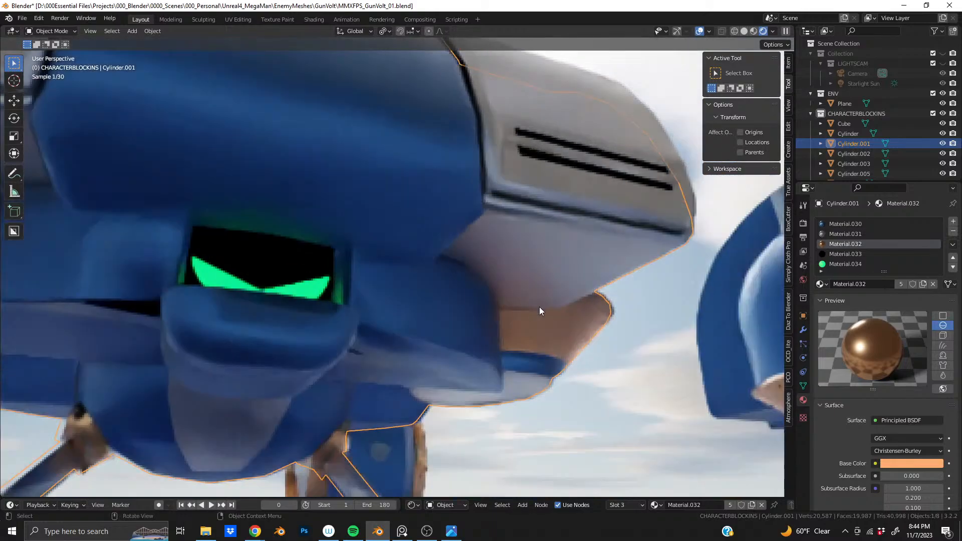
{"action": "scroll", "coordinate": [384, 335], "scroll_direction": "up", "scroll_amount": 2}
{"action": "middle_click_drag", "start_coordinate": [385, 336], "coordinate": [468, 323]}
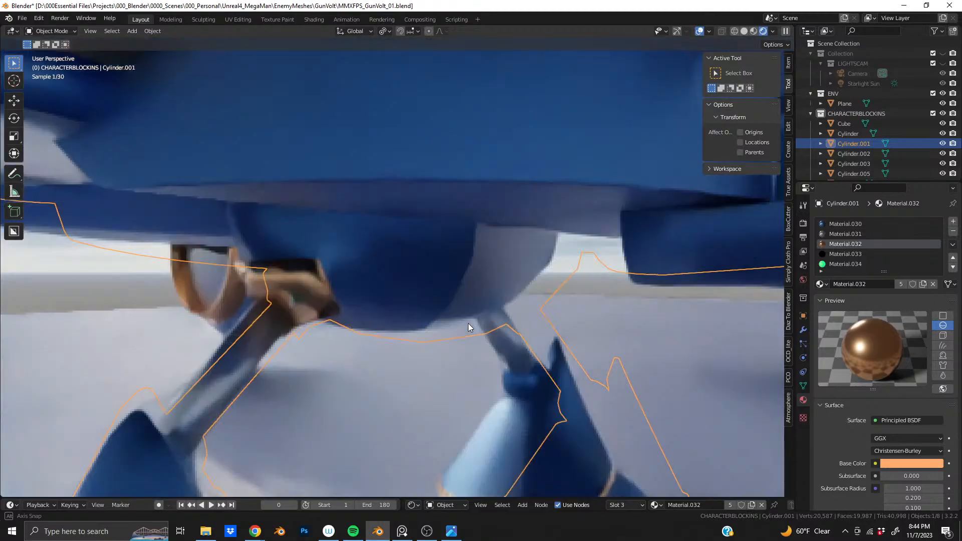
Switch the viewport to material preview and frame the walking enemy, spiked wheel and GunVolt side by side
{"action": "left_click", "coordinate": [744, 31]}
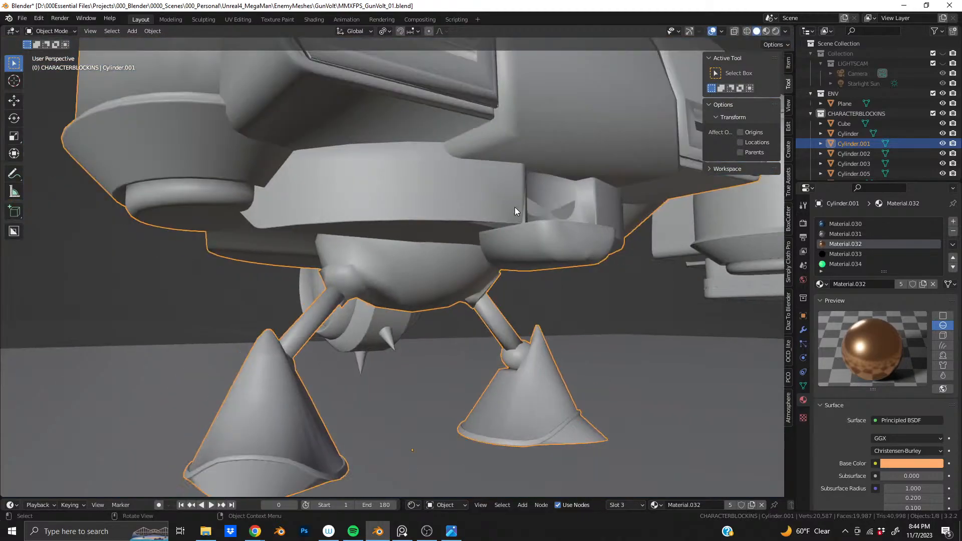
{"action": "left_click", "coordinate": [766, 31]}
{"action": "mouse_move", "coordinate": [459, 216]}
{"action": "middle_mouse_down"}
{"action": "mouse_move", "coordinate": [453, 226]}
{"action": "mouse_move", "coordinate": [595, 234]}
{"action": "mouse_move", "coordinate": [604, 215]}
{"action": "mouse_move", "coordinate": [569, 232]}
{"action": "mouse_move", "coordinate": [371, 251]}
{"action": "middle_mouse_up"}
{"action": "scroll", "coordinate": [381, 253], "scroll_direction": "down", "scroll_amount": 5}
{"action": "middle_click_drag", "start_coordinate": [583, 268], "coordinate": [297, 281], "text": "shift"}
{"action": "mouse_move", "coordinate": [357, 261]}
{"action": "middle_mouse_down"}
{"action": "mouse_move", "coordinate": [224, 268]}
{"action": "mouse_move", "coordinate": [329, 253]}
{"action": "mouse_move", "coordinate": [368, 264]}
{"action": "middle_mouse_up"}
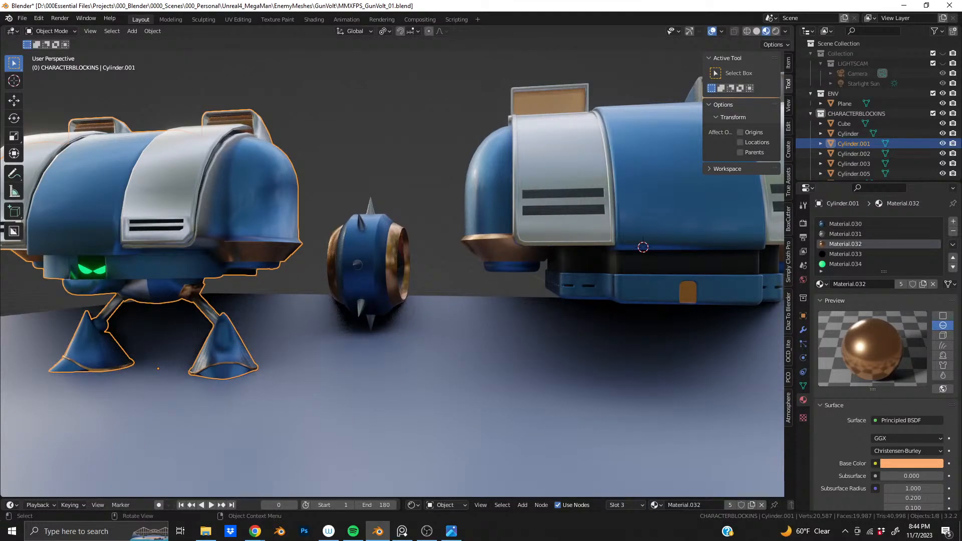
Examine the GunVolt's front, side pods and base in material preview from several angles
{"action": "key", "text": "alt+Tab"}
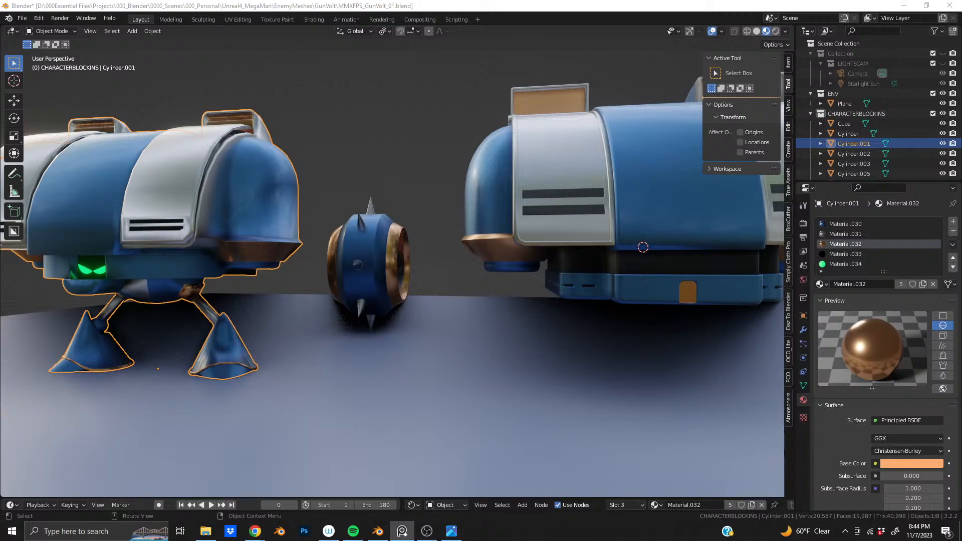
{"action": "middle_click_drag", "start_coordinate": [621, 251], "coordinate": [302, 239]}
{"action": "middle_click_drag", "start_coordinate": [379, 266], "coordinate": [380, 287]}
{"action": "scroll", "coordinate": [402, 296], "scroll_direction": "down", "scroll_amount": 5}
{"action": "scroll", "coordinate": [410, 304], "scroll_direction": "up", "scroll_amount": 2}
{"action": "scroll", "coordinate": [410, 304], "scroll_direction": "up", "scroll_amount": 3}
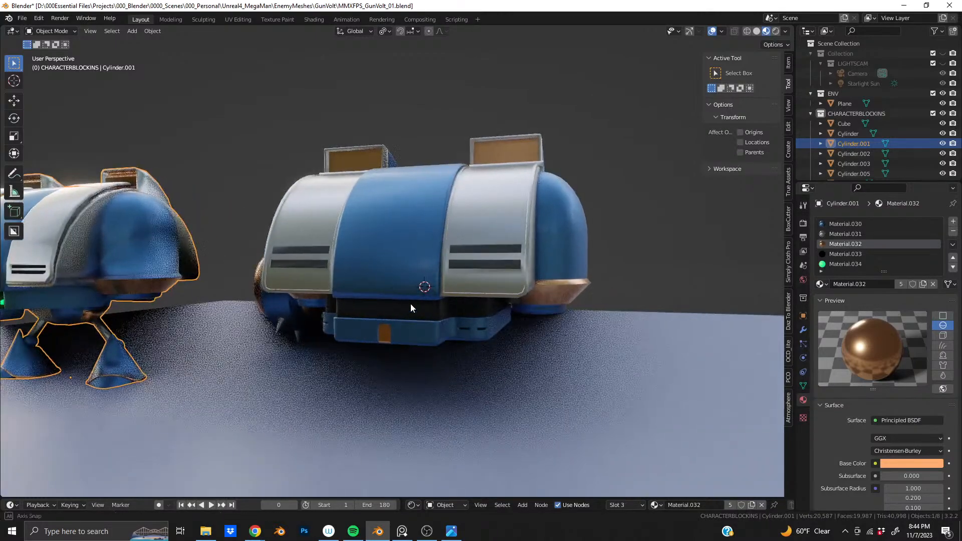
Compare the walking enemy with the GunVolt and examine the space beneath the GunVolt's slotted base
{"action": "middle_click_drag", "start_coordinate": [398, 313], "coordinate": [595, 229]}
{"action": "scroll", "coordinate": [398, 257], "scroll_direction": "up", "scroll_amount": 1}
{"action": "scroll", "coordinate": [434, 246], "scroll_direction": "up", "scroll_amount": 2}
{"action": "scroll", "coordinate": [429, 239], "scroll_direction": "down", "scroll_amount": 3}
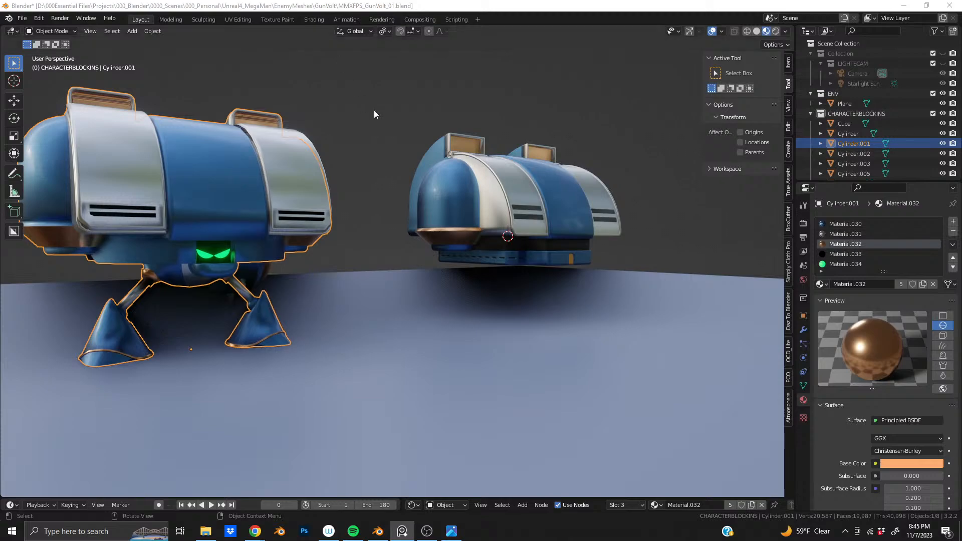
{"action": "middle_click_drag", "start_coordinate": [482, 186], "coordinate": [317, 209]}
{"action": "middle_click_drag", "start_coordinate": [426, 221], "coordinate": [507, 232]}
{"action": "middle_click_drag", "start_coordinate": [246, 256], "coordinate": [413, 212], "text": "shift"}
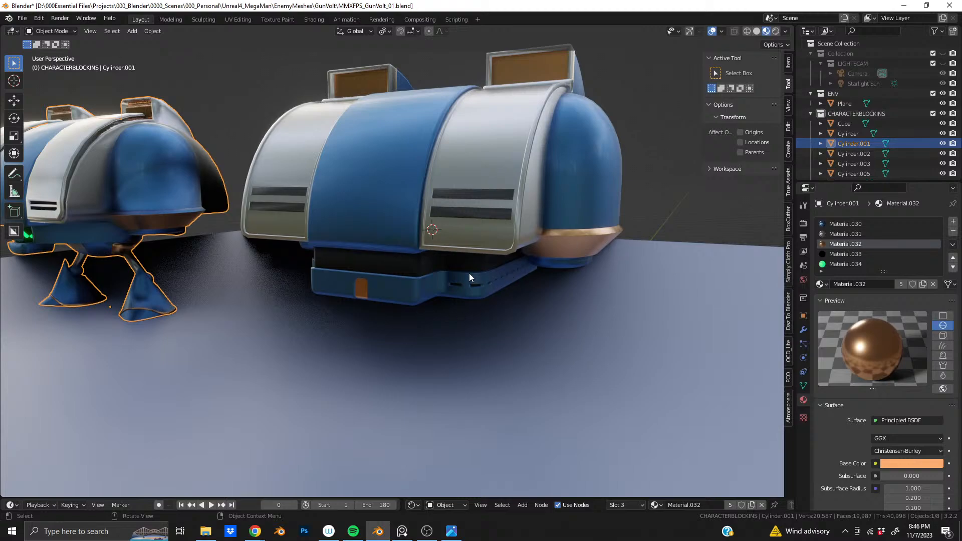
{"action": "middle_click_drag", "start_coordinate": [430, 264], "coordinate": [417, 281]}
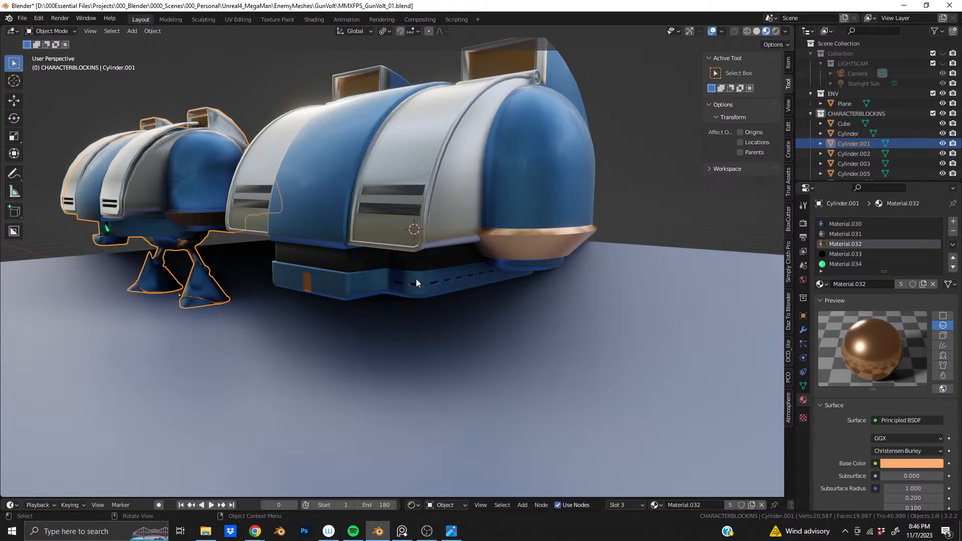
Return to solid shading and place the 3D cursor at the front where the GunVolt's body meets its base block
{"action": "mouse_move", "coordinate": [366, 261]}
{"action": "middle_mouse_down"}
{"action": "mouse_move", "coordinate": [428, 283]}
{"action": "mouse_move", "coordinate": [445, 229]}
{"action": "mouse_move", "coordinate": [496, 217]}
{"action": "middle_mouse_up"}
{"action": "left_click", "coordinate": [756, 31]}
{"action": "scroll", "coordinate": [451, 266], "scroll_direction": "up", "scroll_amount": 3}
{"action": "middle_click_drag", "start_coordinate": [450, 266], "coordinate": [416, 305], "text": "shift"}
{"action": "scroll", "coordinate": [418, 233], "scroll_direction": "up", "scroll_amount": 1}
{"action": "right_click", "coordinate": [393, 270], "text": "shift"}
Select the main body and the base block and join them into one object with the body active
{"action": "left_click", "coordinate": [407, 267]}
{"action": "left_click", "coordinate": [407, 188]}
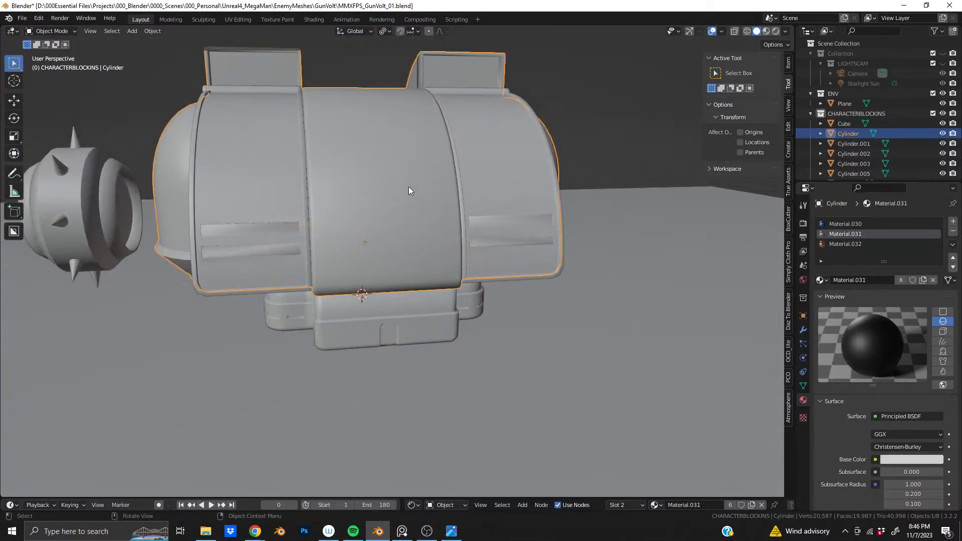
{"action": "left_click", "coordinate": [405, 298], "text": "shift"}
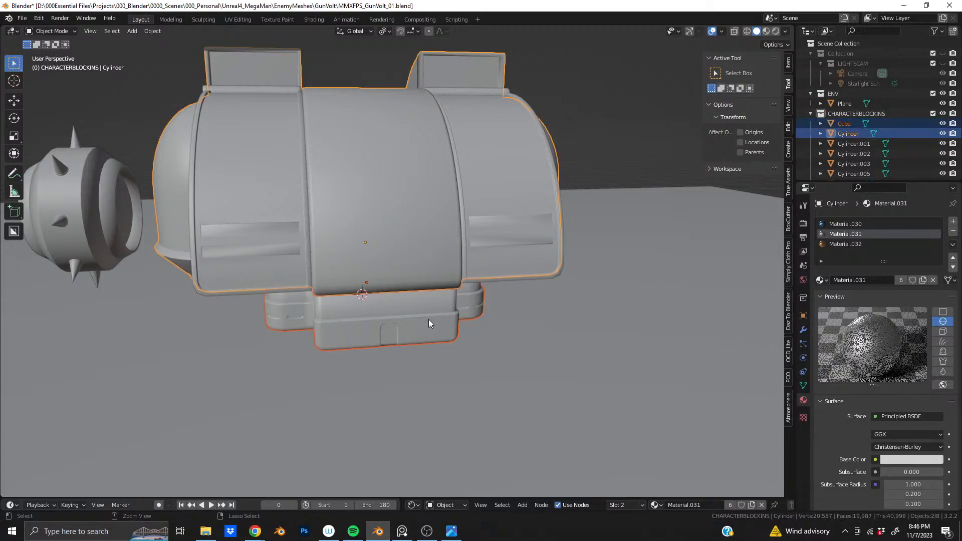
{"action": "key", "text": "ctrl+j"}
{"action": "middle_click_drag", "start_coordinate": [428, 320], "coordinate": [398, 293]}
{"action": "key", "text": "ctrl+z"}
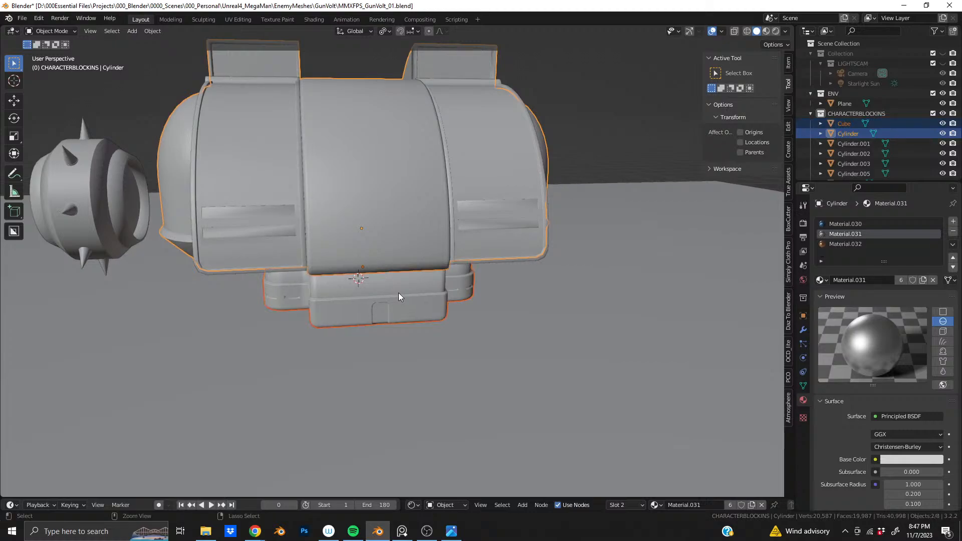
{"action": "key", "text": "ctrl+j"}
Add a 32-vertex mesh cylinder at the 3D cursor beneath the body and scale it uniformly to 0.480
{"action": "middle_click_drag", "start_coordinate": [378, 245], "coordinate": [383, 285]}
{"action": "key", "text": "shift+a"}
{"action": "mouse_move", "coordinate": [383, 284]}
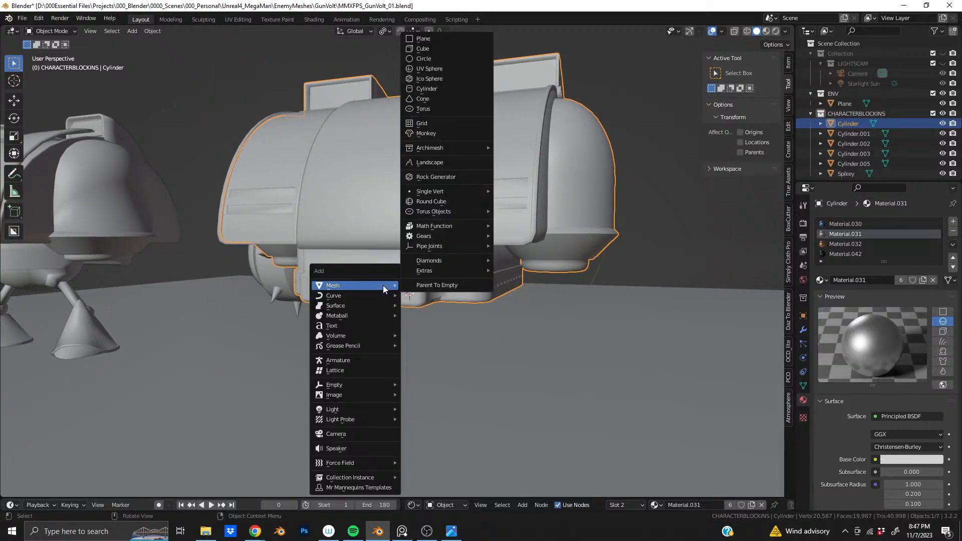
{"action": "left_click", "coordinate": [447, 88]}
{"action": "middle_click_drag", "start_coordinate": [515, 184], "coordinate": [409, 190]}
{"action": "scroll", "coordinate": [408, 188], "scroll_direction": "up", "scroll_amount": 2}
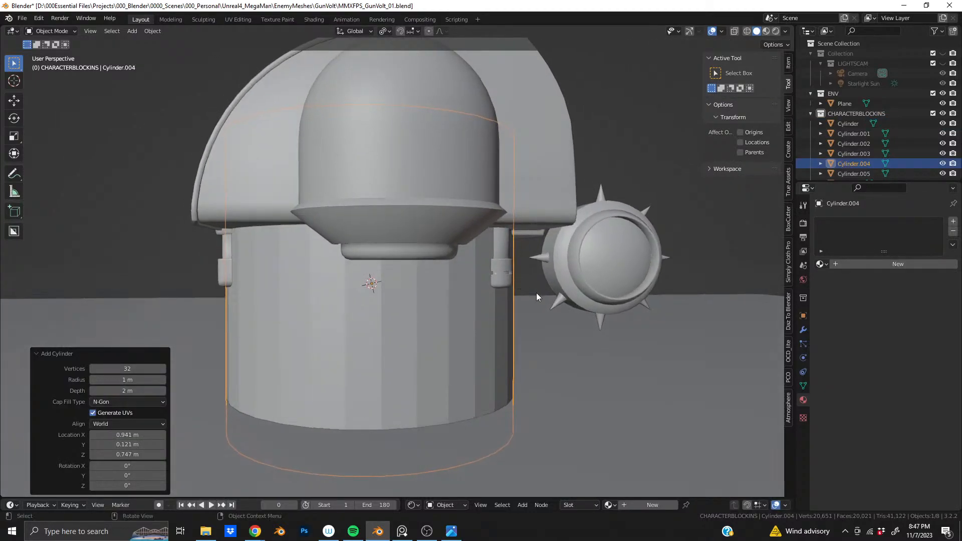
{"action": "key", "text": "s"}
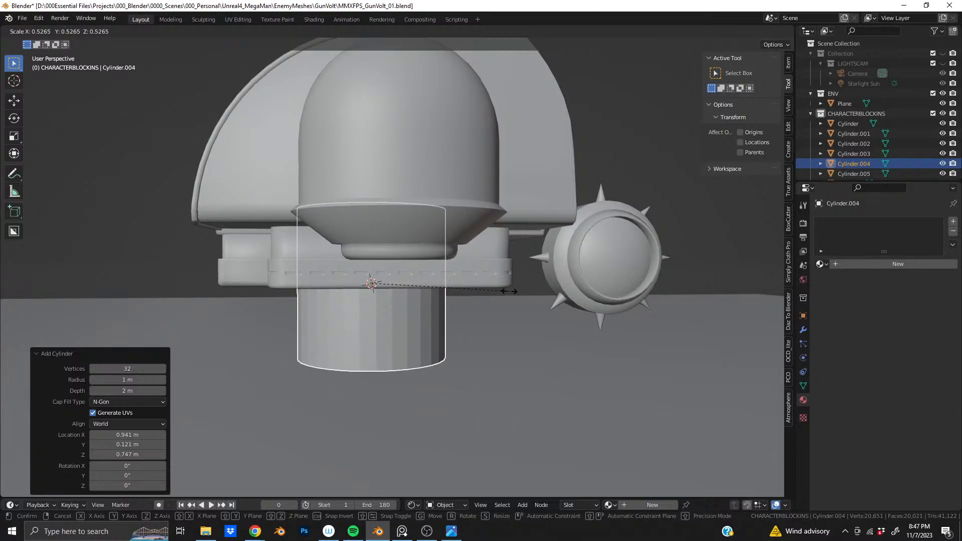
{"action": "left_click", "coordinate": [496, 291]}
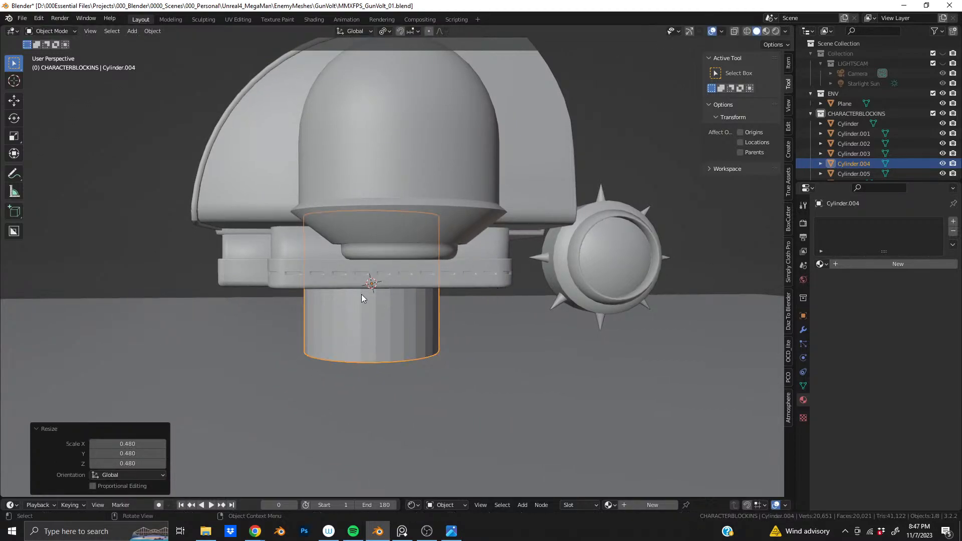
Select the main body along with the cylinder and examine how the cylinder sits beneath the base from both sides
{"action": "key", "text": "ctrl+KP_3"}
{"action": "scroll", "coordinate": [455, 288], "scroll_direction": "up", "scroll_amount": 4}
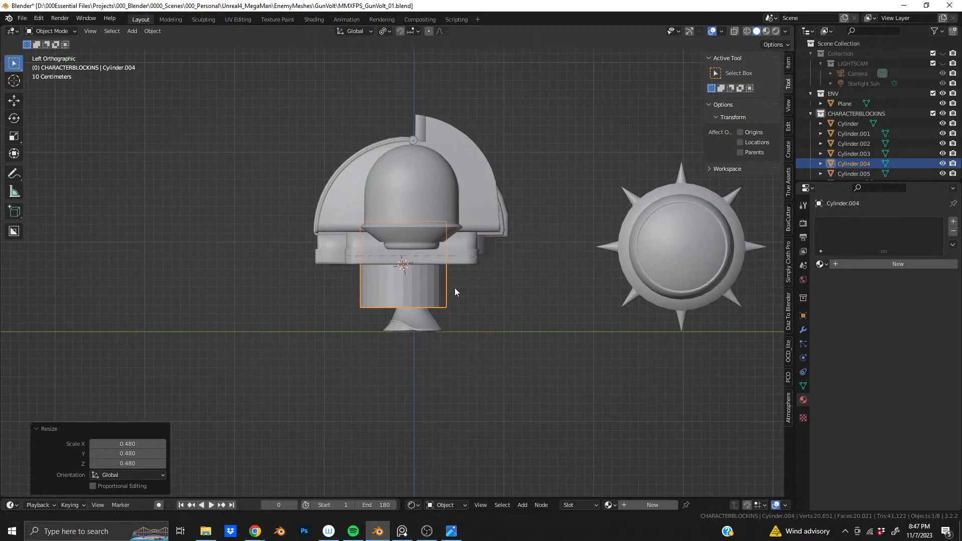
{"action": "middle_click_drag", "start_coordinate": [444, 282], "coordinate": [475, 318]}
{"action": "left_click", "coordinate": [368, 203], "text": "shift"}
{"action": "middle_click_drag", "start_coordinate": [248, 284], "coordinate": [486, 328], "text": "shift"}
{"action": "scroll", "coordinate": [417, 273], "scroll_direction": "up", "scroll_amount": 4}
{"action": "middle_click_drag", "start_coordinate": [383, 212], "coordinate": [577, 204]}
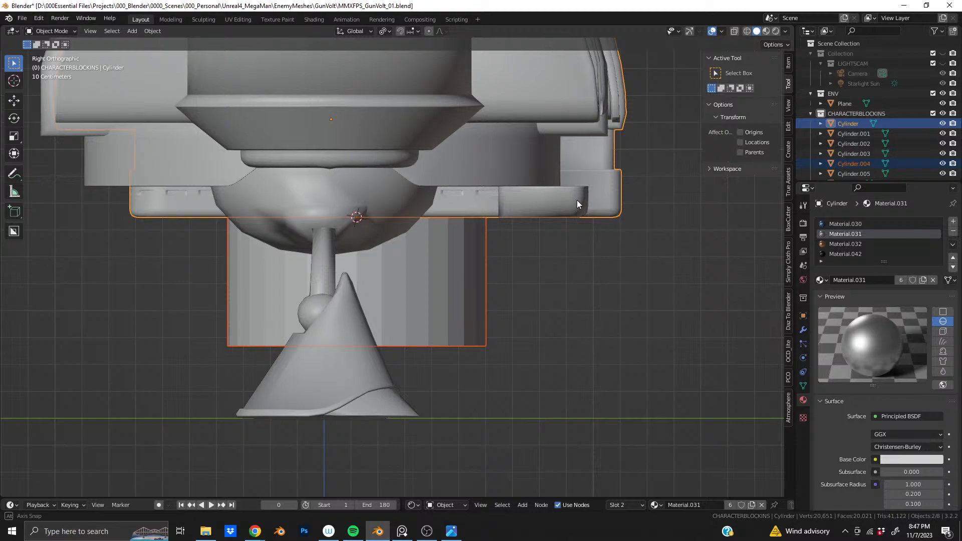
{"action": "middle_click_drag", "start_coordinate": [577, 204], "coordinate": [368, 232]}
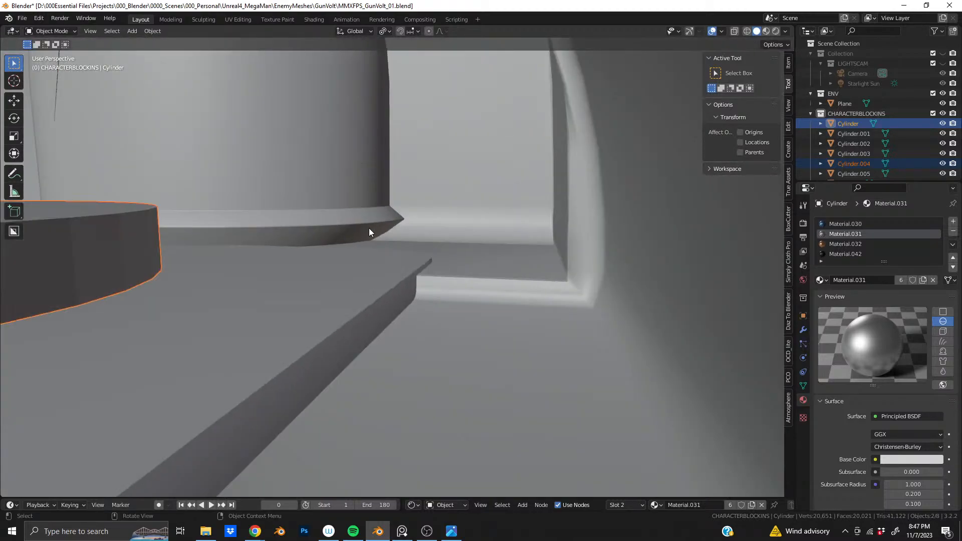
{"action": "key", "text": "KP_Decimal"}
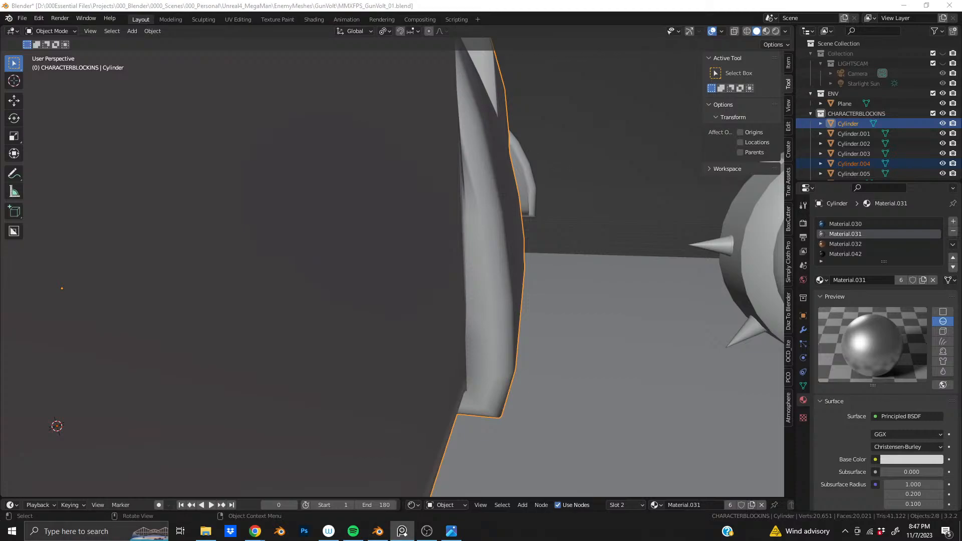
Switch to the reference image board and examine the GunVolt's pelvis and hip joints beneath its slotted belt in both artworks
{"action": "right_click_drag", "start_coordinate": [287, 3], "coordinate": [428, 260]}
{"action": "scroll", "coordinate": [411, 229], "scroll_direction": "up", "scroll_amount": 5}
{"action": "scroll", "coordinate": [368, 175], "scroll_direction": "down", "scroll_amount": 3}
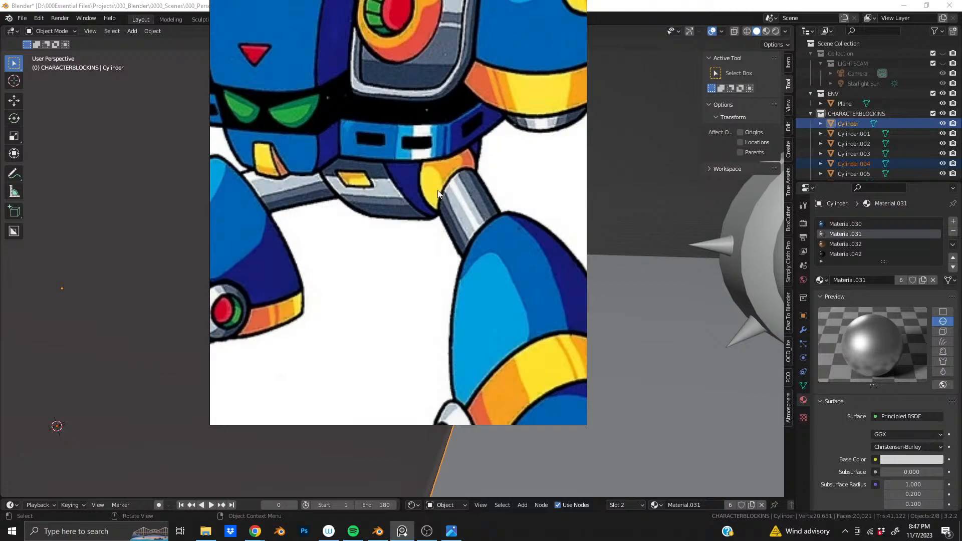
{"action": "scroll", "coordinate": [357, 192], "scroll_direction": "down", "scroll_amount": 1}
{"action": "scroll", "coordinate": [356, 192], "scroll_direction": "down", "scroll_amount": 3}
{"action": "scroll", "coordinate": [345, 227], "scroll_direction": "up", "scroll_amount": 8}
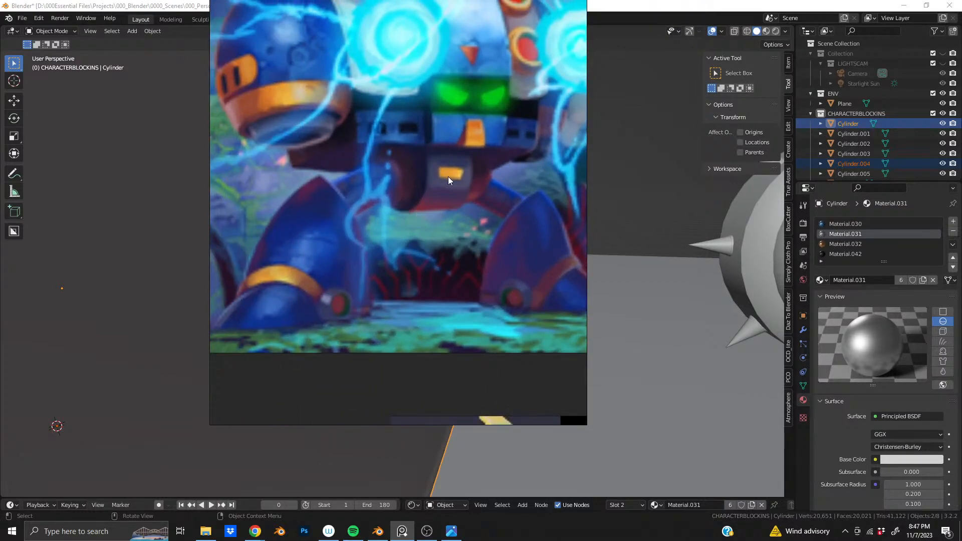
Examine the pelvis, hip joints and legs in the painted artwork and pixel-sprite references
{"action": "scroll", "coordinate": [445, 186], "scroll_direction": "down", "scroll_amount": 4}
{"action": "scroll", "coordinate": [420, 287], "scroll_direction": "down", "scroll_amount": 2}
{"action": "middle_click_drag", "start_coordinate": [420, 288], "coordinate": [631, 300]}
{"action": "scroll", "coordinate": [491, 212], "scroll_direction": "up", "scroll_amount": 5}
{"action": "middle_click_drag", "start_coordinate": [346, 144], "coordinate": [502, 201]}
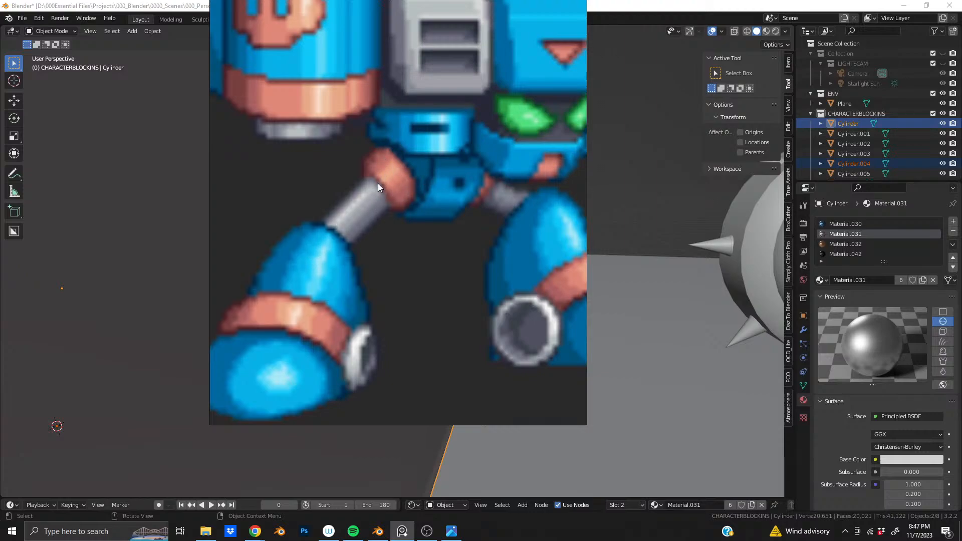
{"action": "scroll", "coordinate": [396, 165], "scroll_direction": "down", "scroll_amount": 5}
{"action": "middle_click_drag", "start_coordinate": [380, 169], "coordinate": [522, 208]}
{"action": "scroll", "coordinate": [422, 248], "scroll_direction": "up", "scroll_amount": 2}
{"action": "scroll", "coordinate": [421, 249], "scroll_direction": "down", "scroll_amount": 1}
{"action": "middle_click_drag", "start_coordinate": [425, 248], "coordinate": [512, 230]}
{"action": "scroll", "coordinate": [471, 241], "scroll_direction": "up", "scroll_amount": 3}
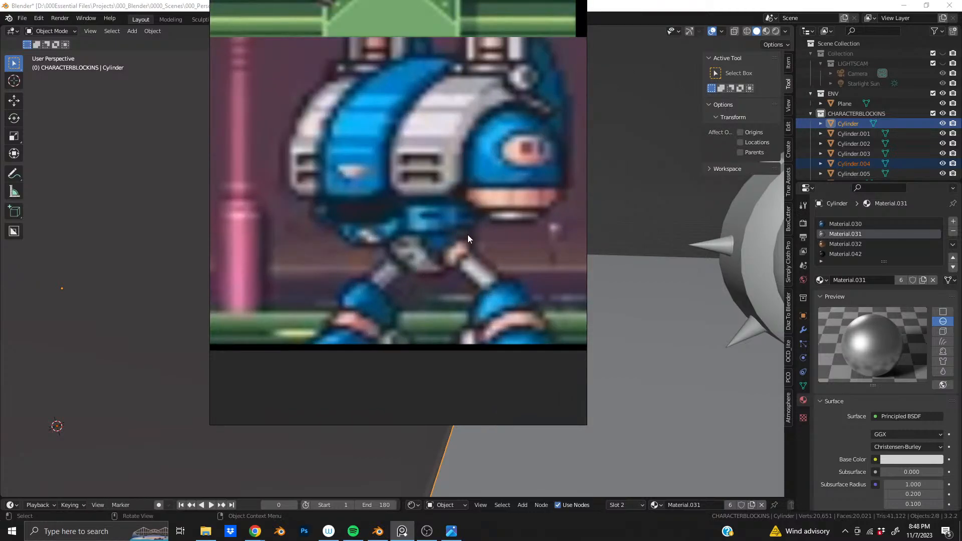
{"action": "scroll", "coordinate": [428, 167], "scroll_direction": "down", "scroll_amount": 3}
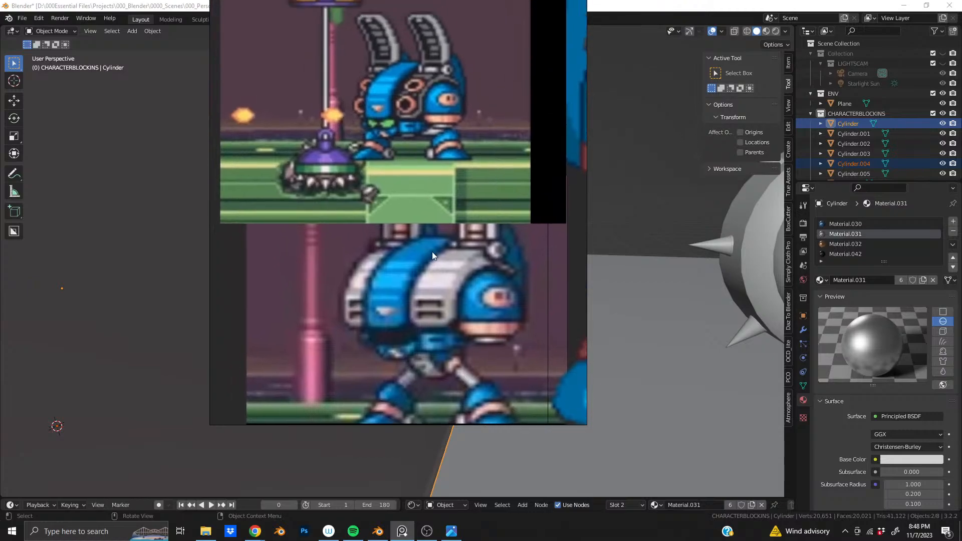
{"action": "scroll", "coordinate": [379, 200], "scroll_direction": "down", "scroll_amount": 2}
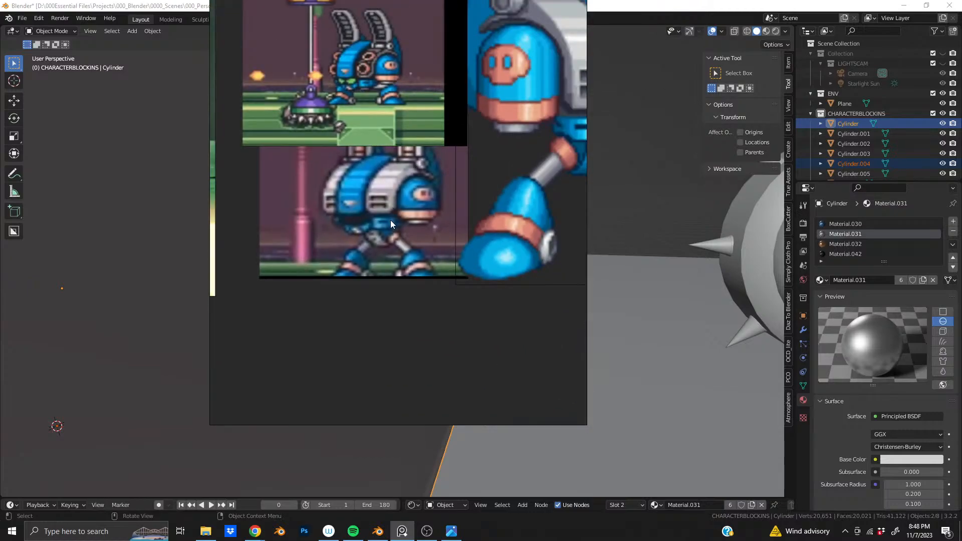
{"action": "scroll", "coordinate": [392, 224], "scroll_direction": "down", "scroll_amount": 2}
{"action": "middle_click_drag", "start_coordinate": [390, 221], "coordinate": [452, 230]}
{"action": "scroll", "coordinate": [529, 215], "scroll_direction": "up", "scroll_amount": 3}
{"action": "scroll", "coordinate": [453, 230], "scroll_direction": "up", "scroll_amount": 2}
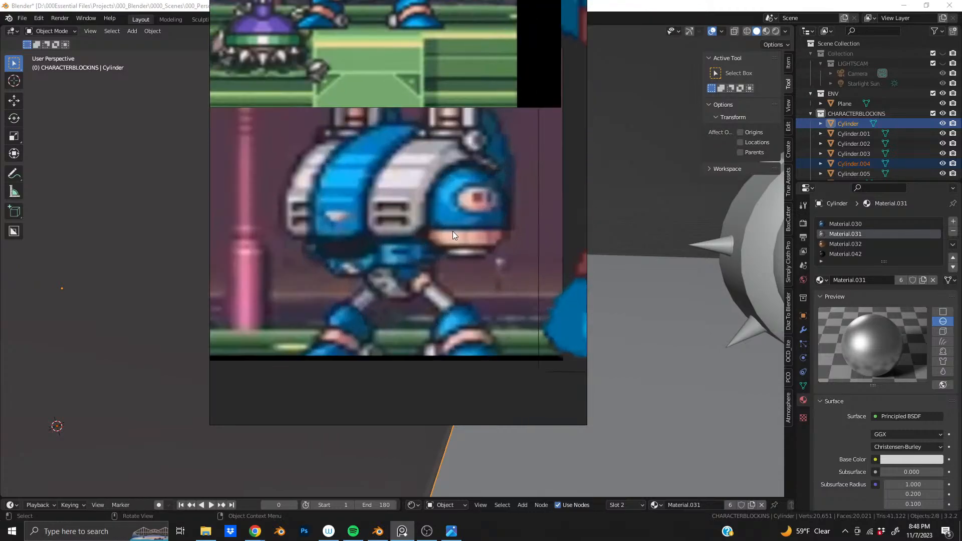
{"action": "scroll", "coordinate": [423, 266], "scroll_direction": "up", "scroll_amount": 2}
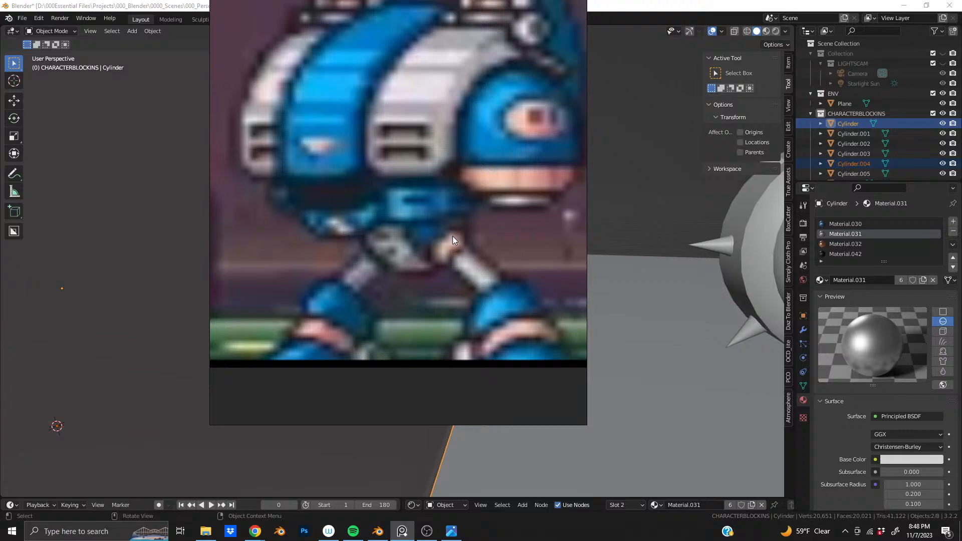
{"action": "scroll", "coordinate": [452, 240], "scroll_direction": "down", "scroll_amount": 4}
{"action": "scroll", "coordinate": [423, 271], "scroll_direction": "up", "scroll_amount": 5}
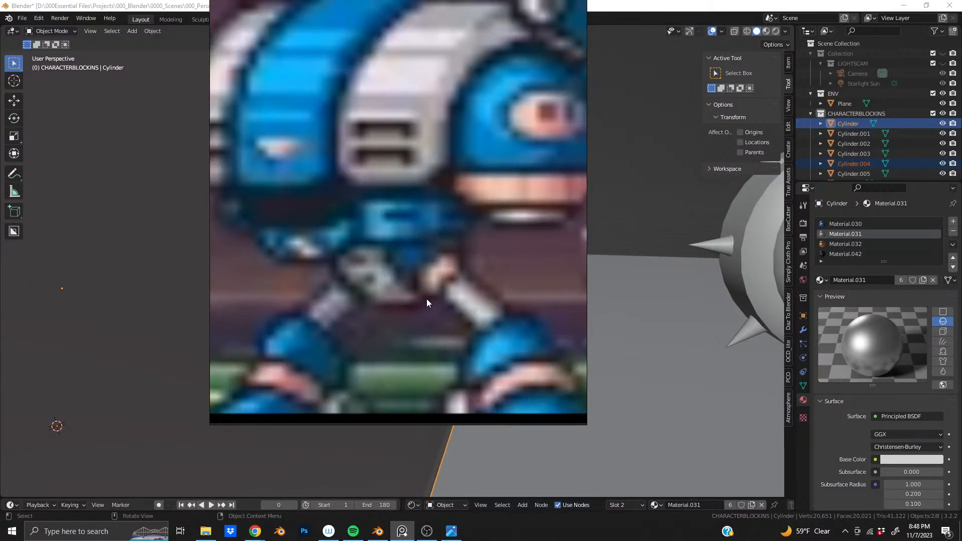
{"action": "scroll", "coordinate": [403, 286], "scroll_direction": "down", "scroll_amount": 5}
{"action": "scroll", "coordinate": [386, 252], "scroll_direction": "up", "scroll_amount": 2}
{"action": "scroll", "coordinate": [413, 240], "scroll_direction": "down", "scroll_amount": 2}
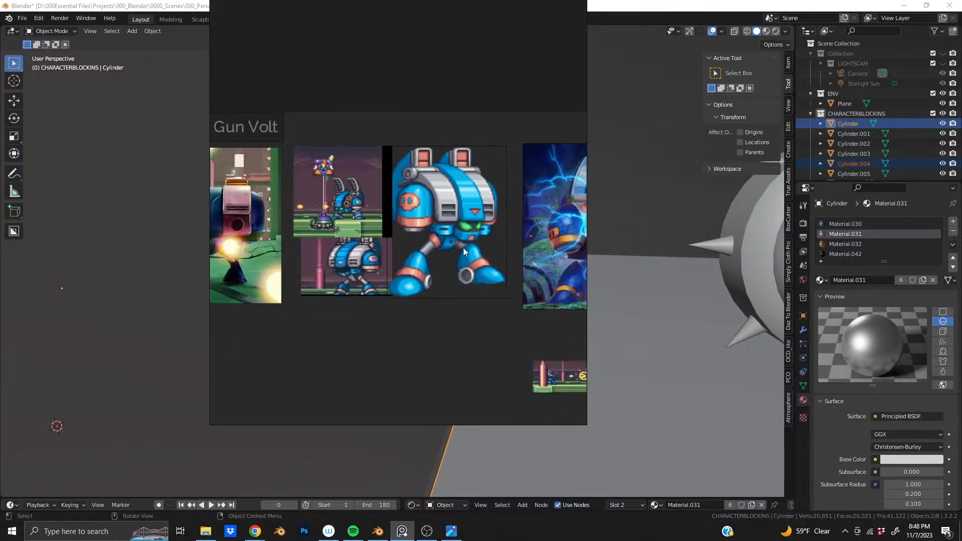
Examine the pelvis and leg joints in the white-background Gun Volt illustration, and clear the reference board off the viewport
{"action": "scroll", "coordinate": [347, 218], "scroll_direction": "up", "scroll_amount": 3}
{"action": "scroll", "coordinate": [391, 210], "scroll_direction": "down", "scroll_amount": 3}
{"action": "scroll", "coordinate": [365, 190], "scroll_direction": "up", "scroll_amount": 6}
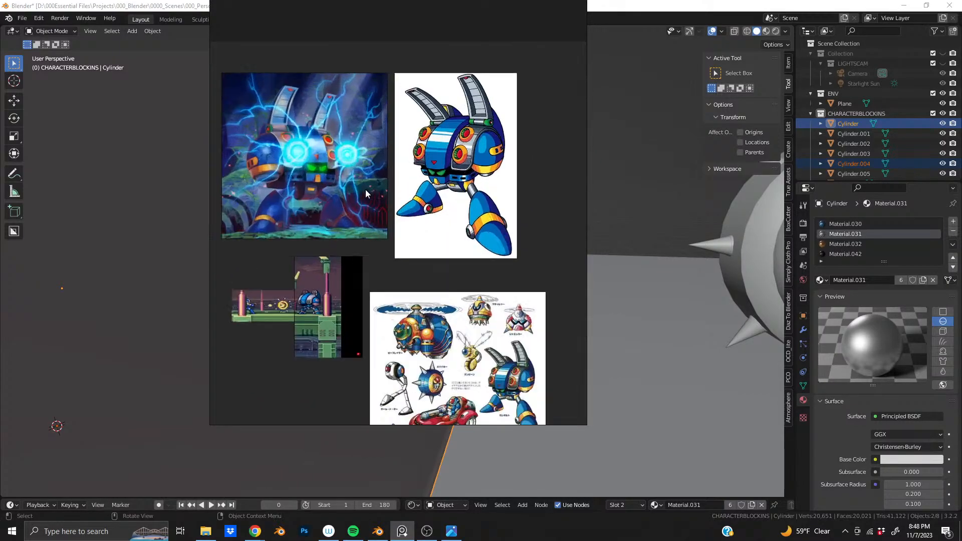
{"action": "scroll", "coordinate": [453, 195], "scroll_direction": "down", "scroll_amount": 1}
{"action": "scroll", "coordinate": [436, 190], "scroll_direction": "up", "scroll_amount": 2}
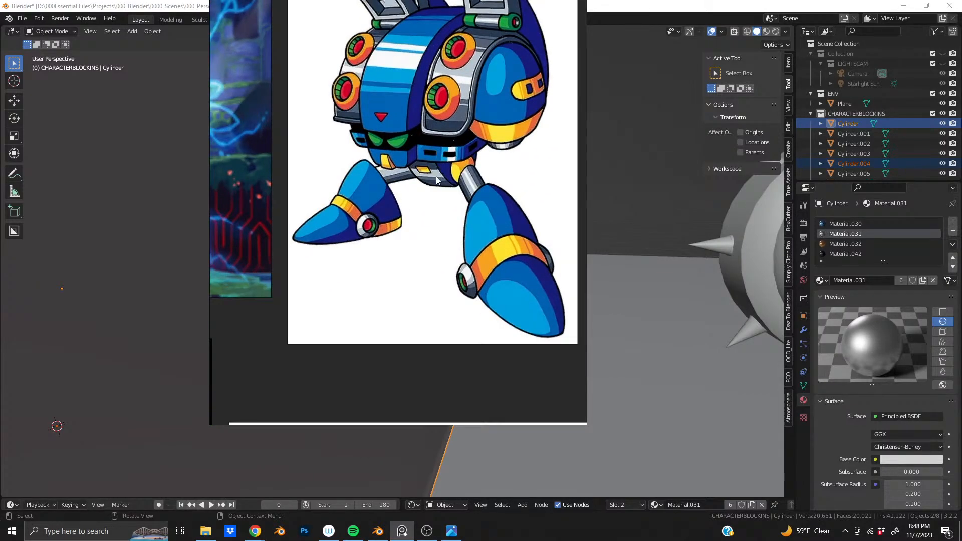
{"action": "scroll", "coordinate": [390, 254], "scroll_direction": "down", "scroll_amount": 3}
{"action": "scroll", "coordinate": [496, 215], "scroll_direction": "up", "scroll_amount": 1}
{"action": "scroll", "coordinate": [343, 103], "scroll_direction": "up", "scroll_amount": 4}
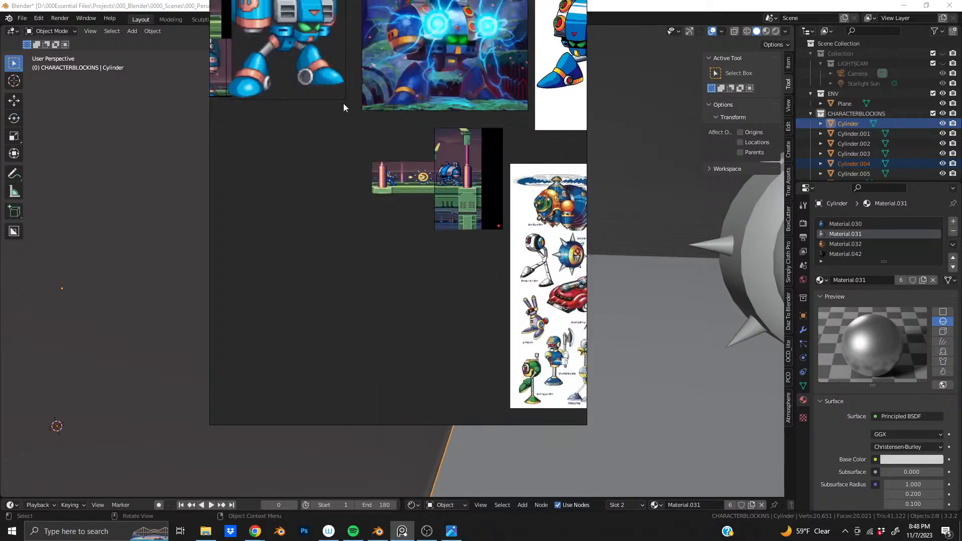
{"action": "middle_click_drag", "start_coordinate": [438, 127], "coordinate": [427, 237]}
{"action": "right_click_drag", "start_coordinate": [427, 237], "coordinate": [376, 0]}
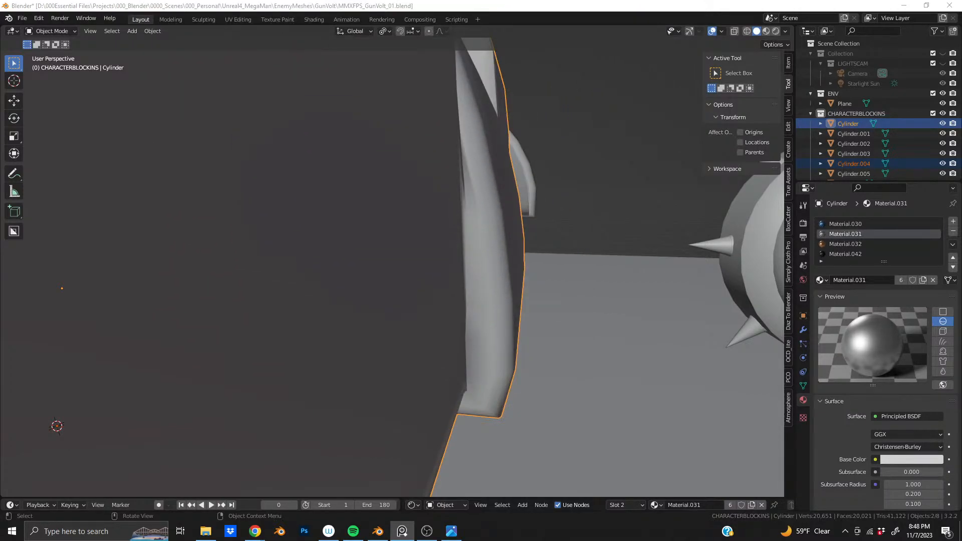
In back orthographic view, snap the 3D cursor to the origin of the robot's upper body
{"action": "scroll", "coordinate": [449, 313], "scroll_direction": "down", "scroll_amount": 8}
{"action": "scroll", "coordinate": [471, 290], "scroll_direction": "up", "scroll_amount": 8}
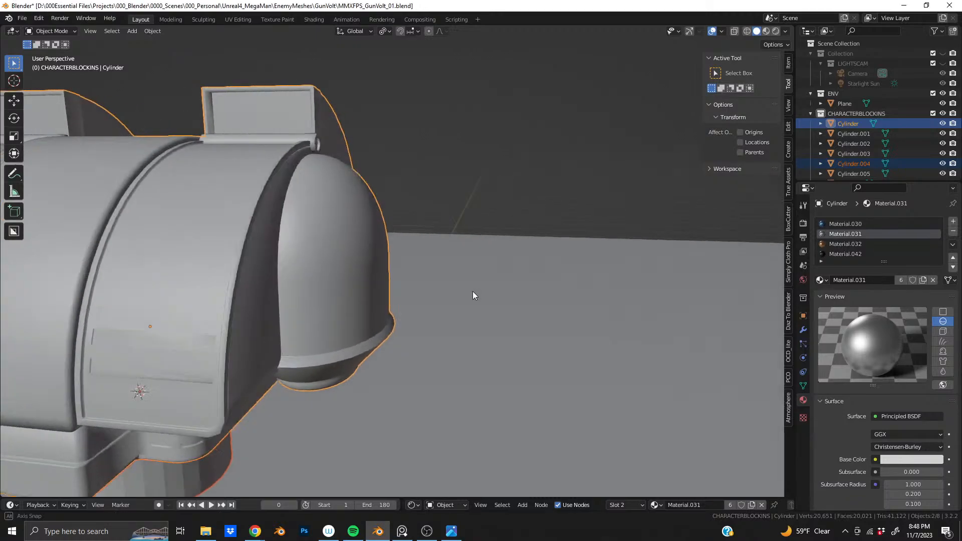
{"action": "middle_click_drag", "start_coordinate": [505, 257], "coordinate": [408, 316]}
{"action": "left_click", "coordinate": [413, 312]}
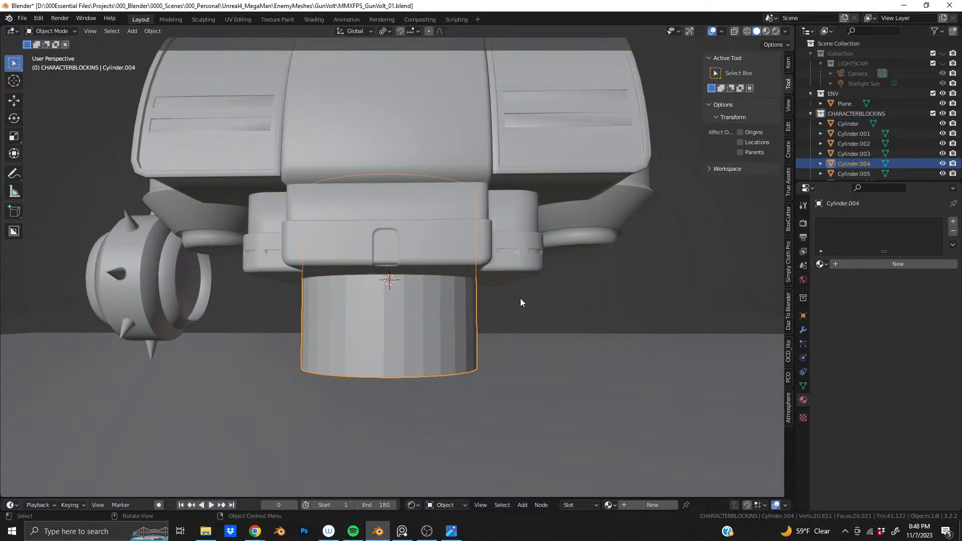
{"action": "middle_click_drag", "start_coordinate": [351, 334], "coordinate": [359, 342]}
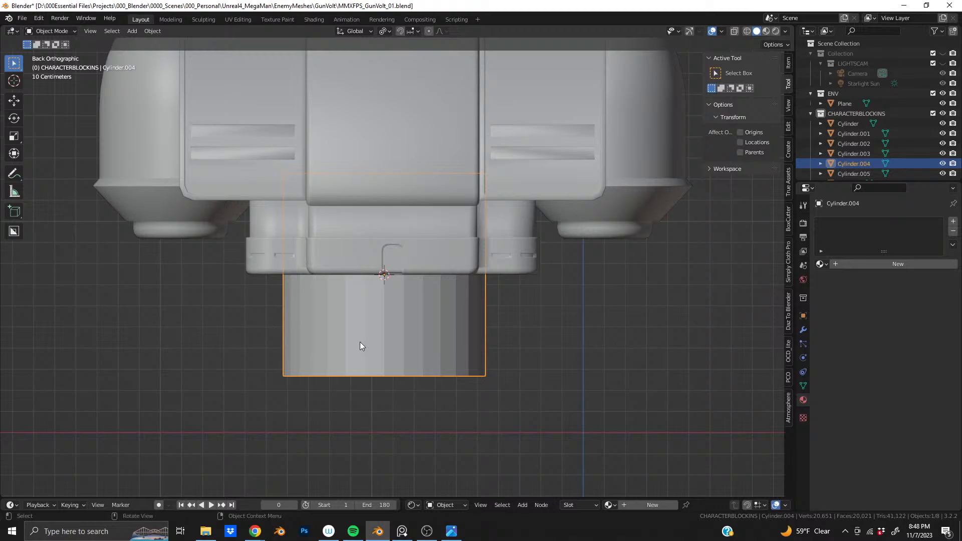
{"action": "scroll", "coordinate": [379, 296], "scroll_direction": "down", "scroll_amount": 2}
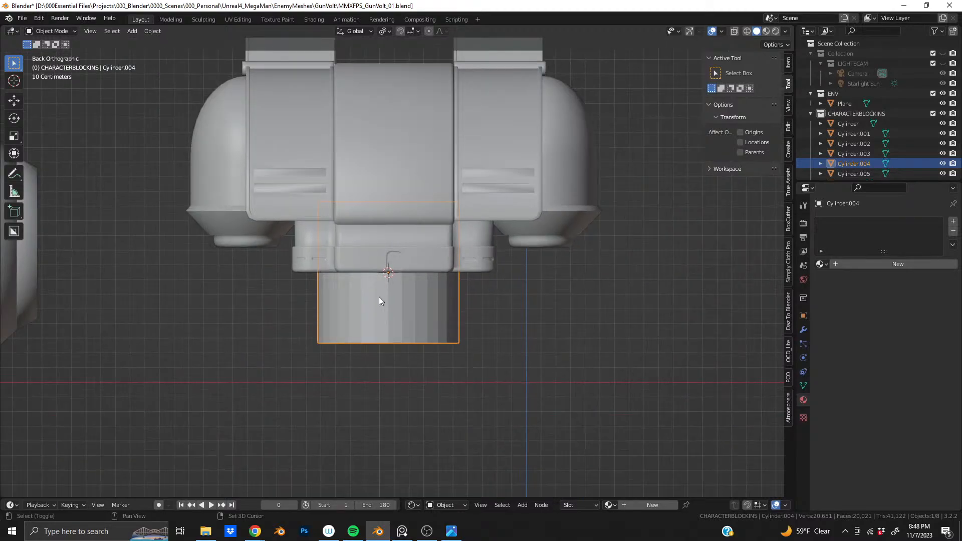
{"action": "middle_click_drag", "start_coordinate": [379, 297], "coordinate": [370, 319], "text": "shift"}
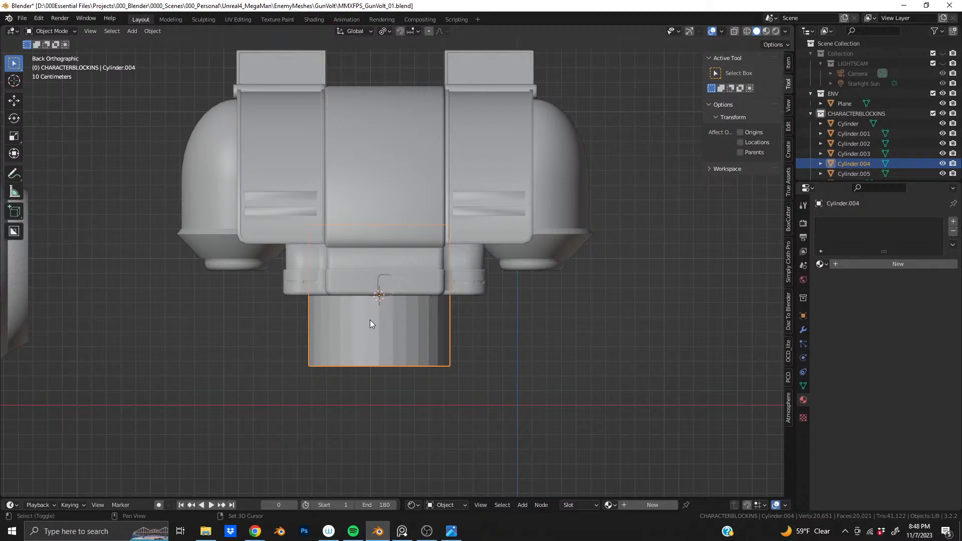
{"action": "middle_click_drag", "start_coordinate": [369, 320], "coordinate": [357, 338], "text": "shift"}
{"action": "left_click", "coordinate": [374, 240]}
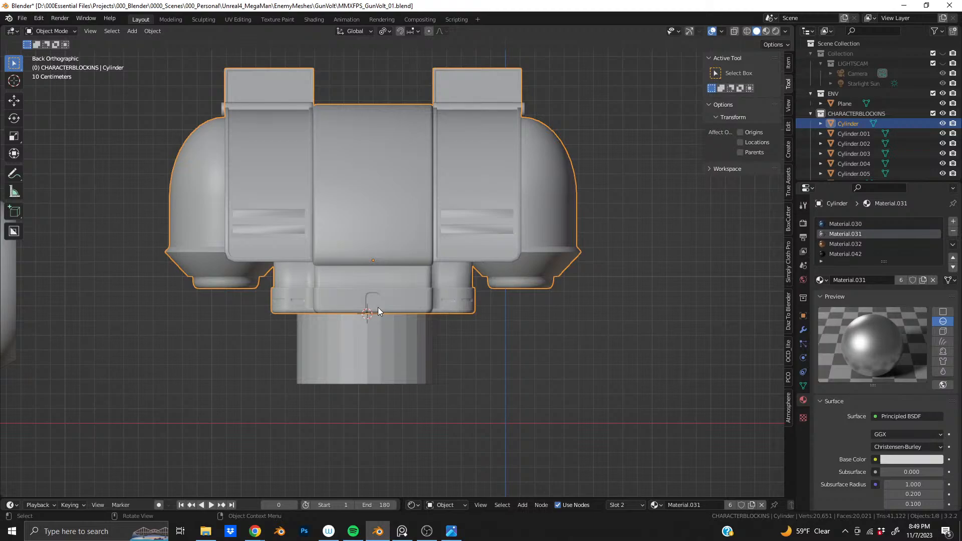
{"action": "left_click", "coordinate": [370, 335]}
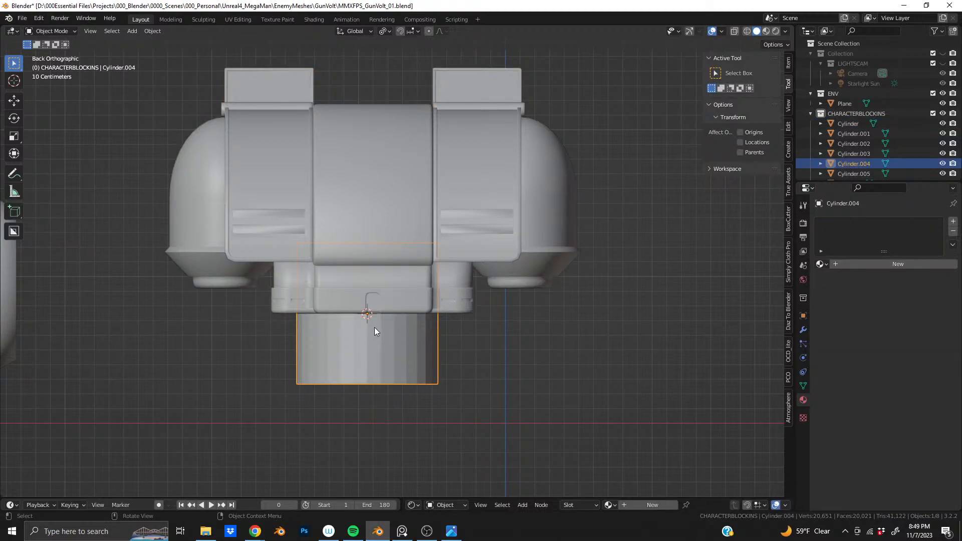
{"action": "left_click", "coordinate": [400, 274]}
{"action": "key", "text": "shift+s"}
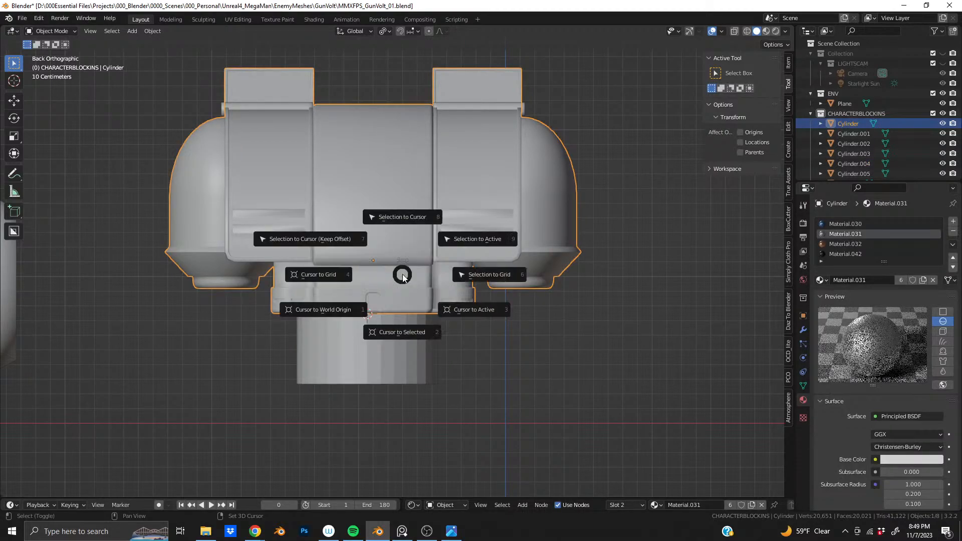
{"action": "left_click", "coordinate": [463, 308]}
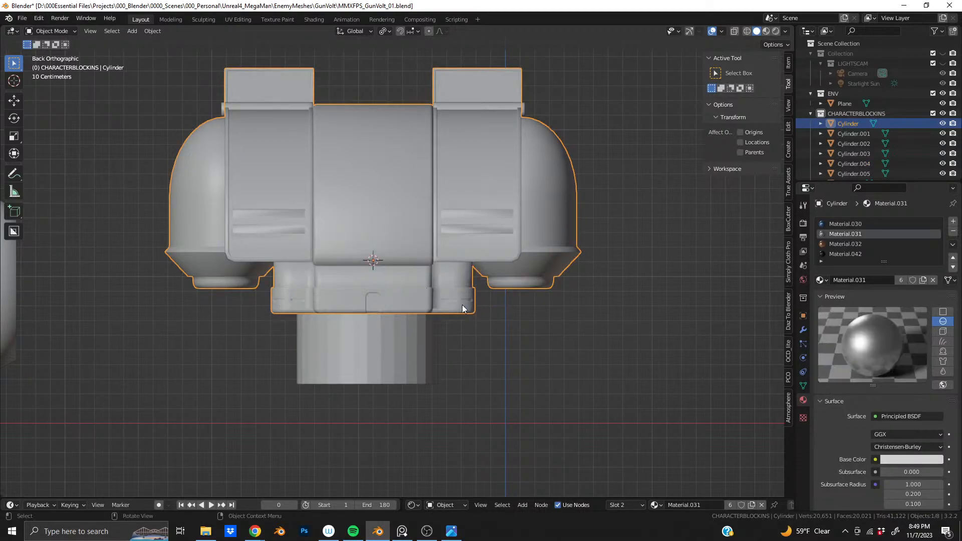
Snap the pelvis cylinder to the 3D cursor keeping its offset, and move it about -0.372 m along Z
{"action": "left_click", "coordinate": [383, 376]}
{"action": "key", "text": "shift+s"}
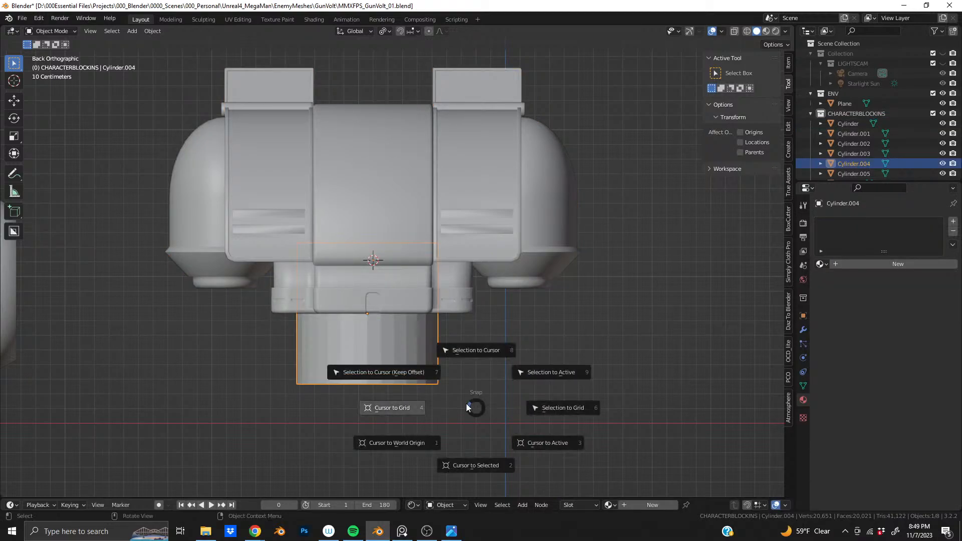
{"action": "left_click", "coordinate": [419, 378]}
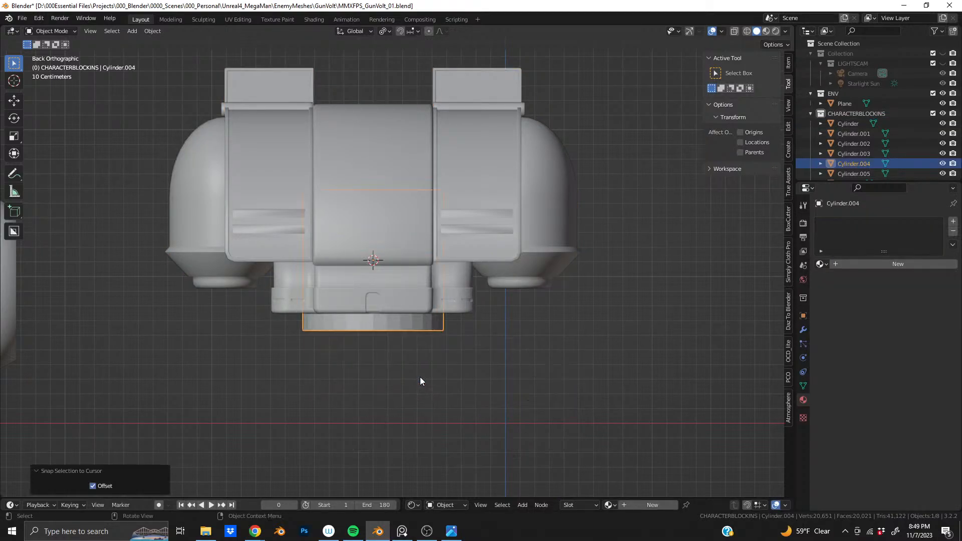
{"action": "key", "text": "g"}
{"action": "key", "text": "z"}
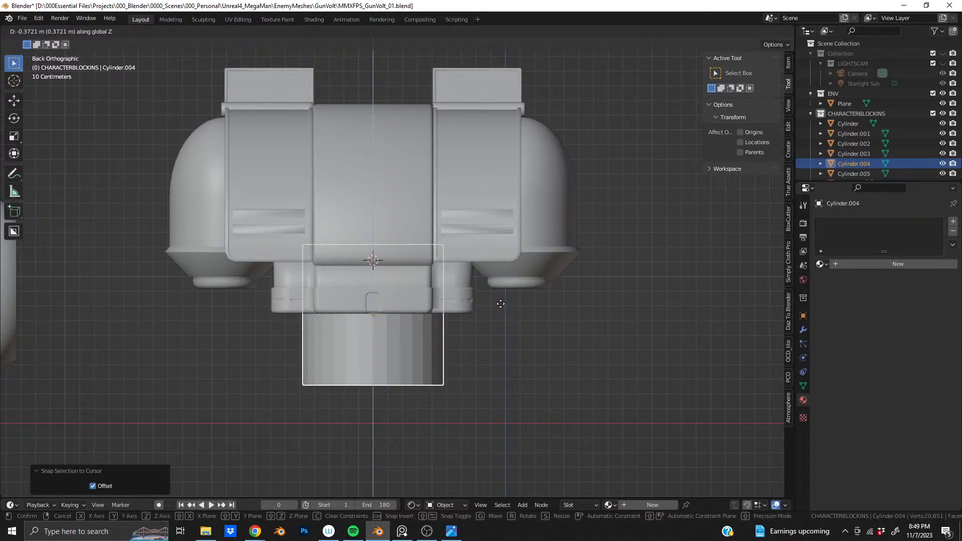
{"action": "left_click", "coordinate": [500, 303]}
Rotate the pelvis cylinder 90° about the global Y axis and scale it to 0.478 along X
{"action": "middle_click_drag", "start_coordinate": [334, 314], "coordinate": [413, 311]}
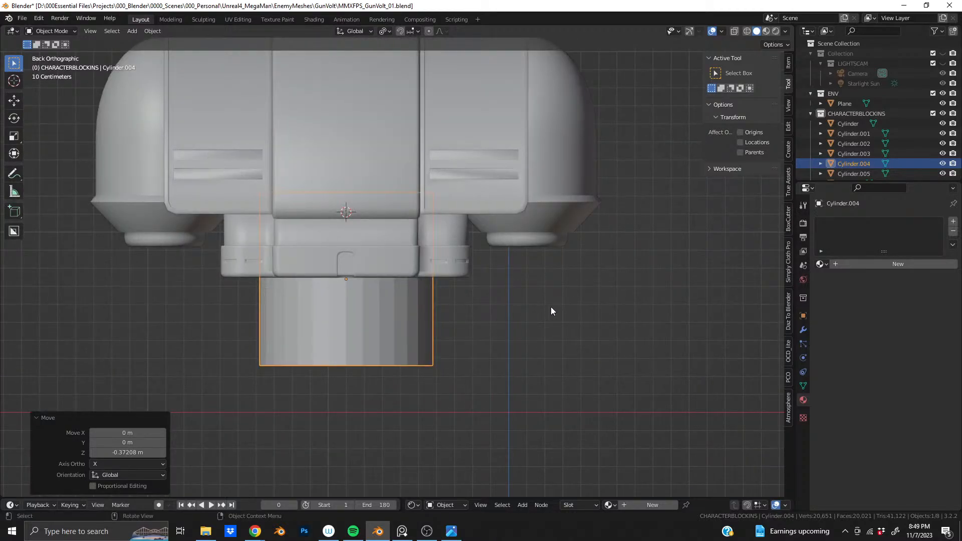
{"action": "type", "text": "ry90"}
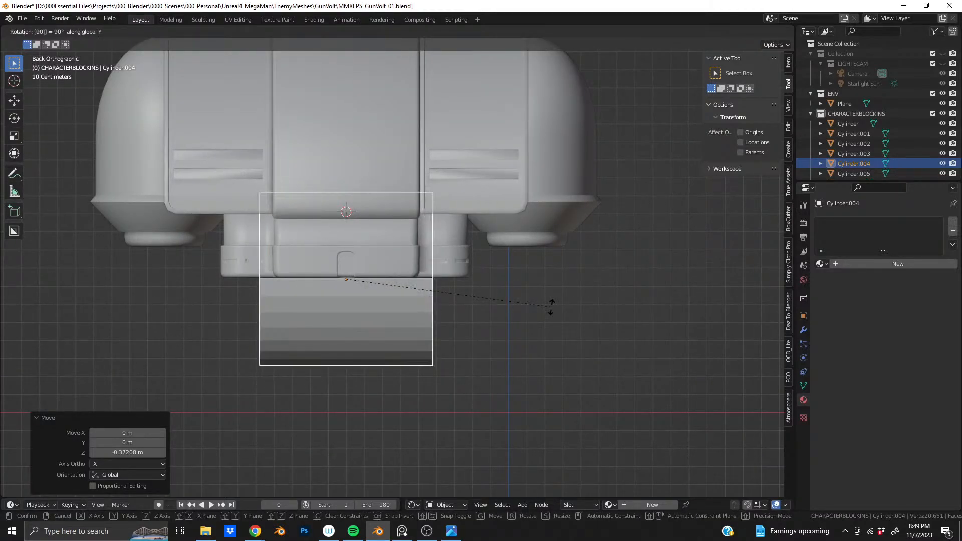
{"action": "key", "text": "Return"}
{"action": "key", "text": "s"}
{"action": "key", "text": "x"}
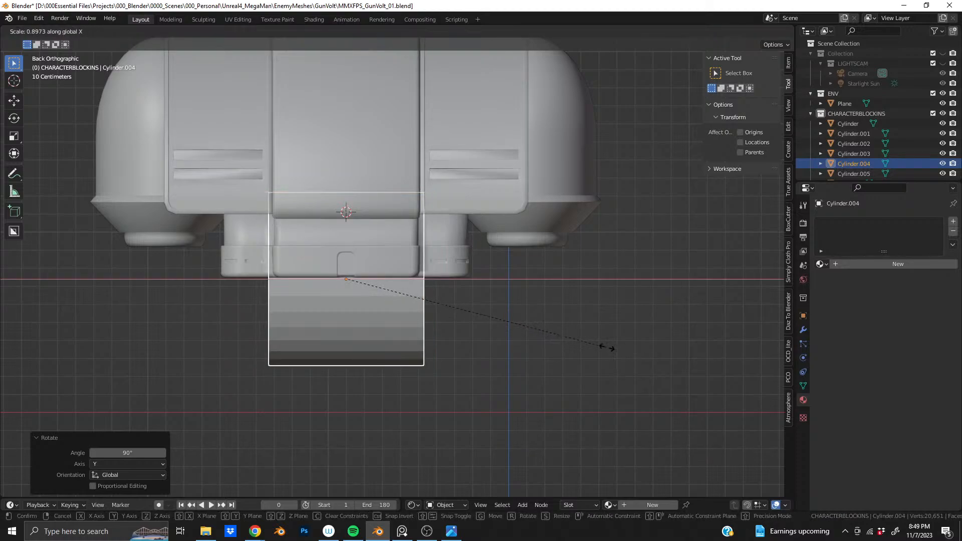
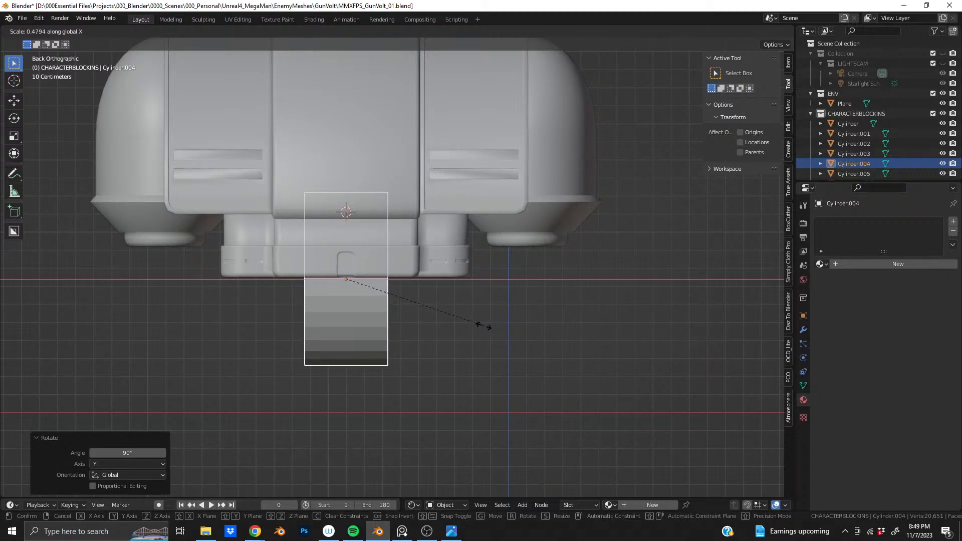
{"action": "left_click", "coordinate": [483, 325]}
Scale the pelvis cylinder uniformly to 0.65 beneath the upper body
{"action": "mouse_move", "coordinate": [386, 335]}
{"action": "middle_mouse_down"}
{"action": "mouse_move", "coordinate": [251, 327]}
{"action": "mouse_move", "coordinate": [372, 329]}
{"action": "middle_mouse_up"}
{"action": "scroll", "coordinate": [372, 328], "scroll_direction": "down", "scroll_amount": 8}
{"action": "scroll", "coordinate": [371, 330], "scroll_direction": "up", "scroll_amount": 4}
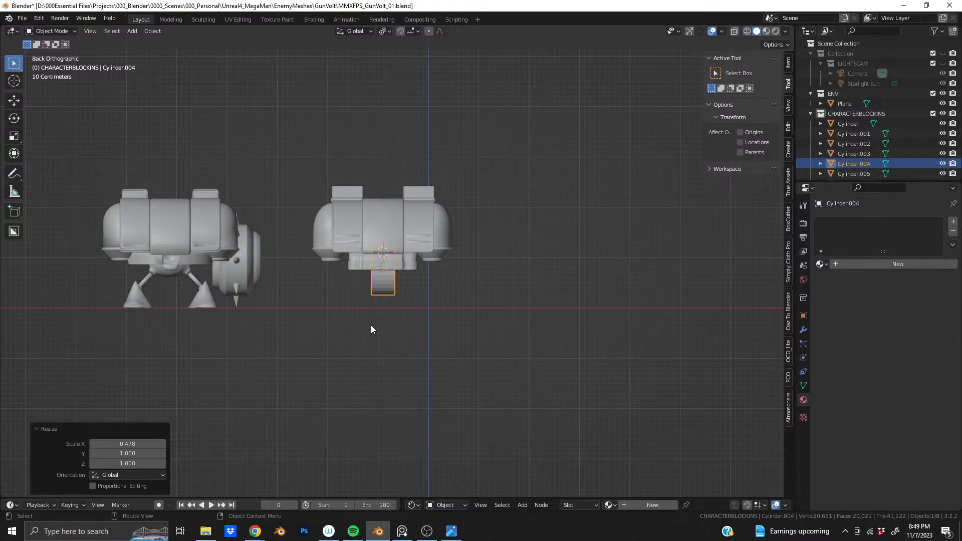
{"action": "scroll", "coordinate": [371, 325], "scroll_direction": "up", "scroll_amount": 1}
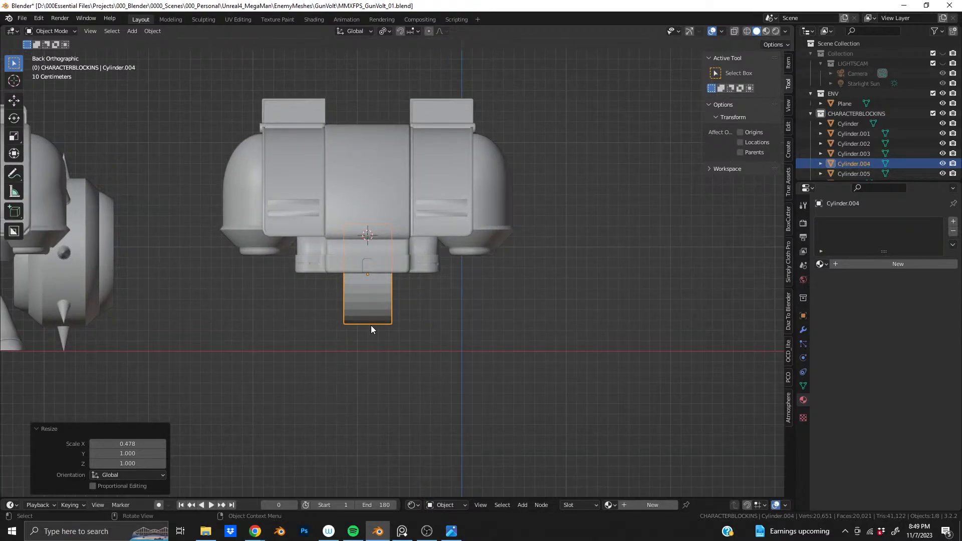
{"action": "scroll", "coordinate": [396, 333], "scroll_direction": "up", "scroll_amount": 1}
{"action": "key", "text": "s"}
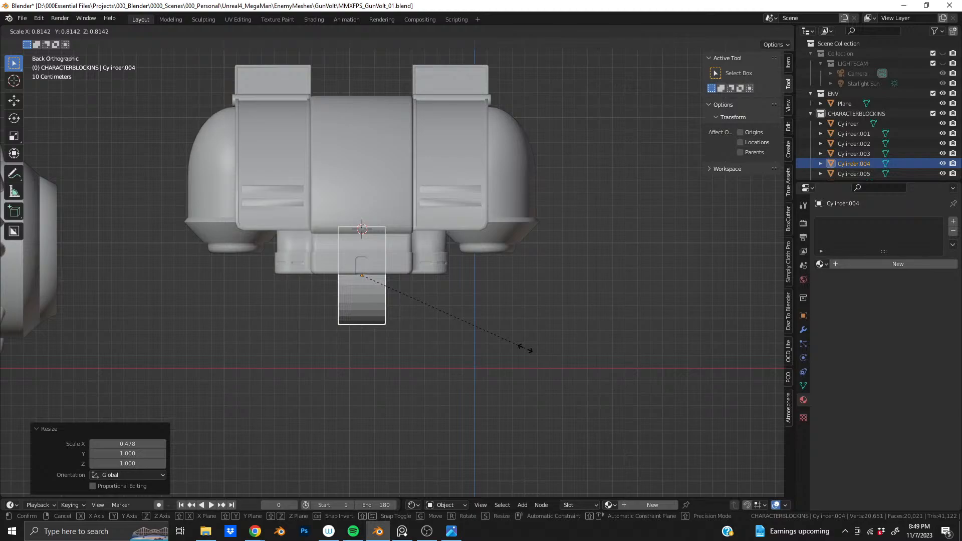
{"action": "left_click", "coordinate": [491, 341]}
Widen the pelvis cylinder along X in two passes, the second by 1.136, with a uniform scale of 0.898 in between
{"action": "key", "text": "s"}
{"action": "key", "text": "x"}
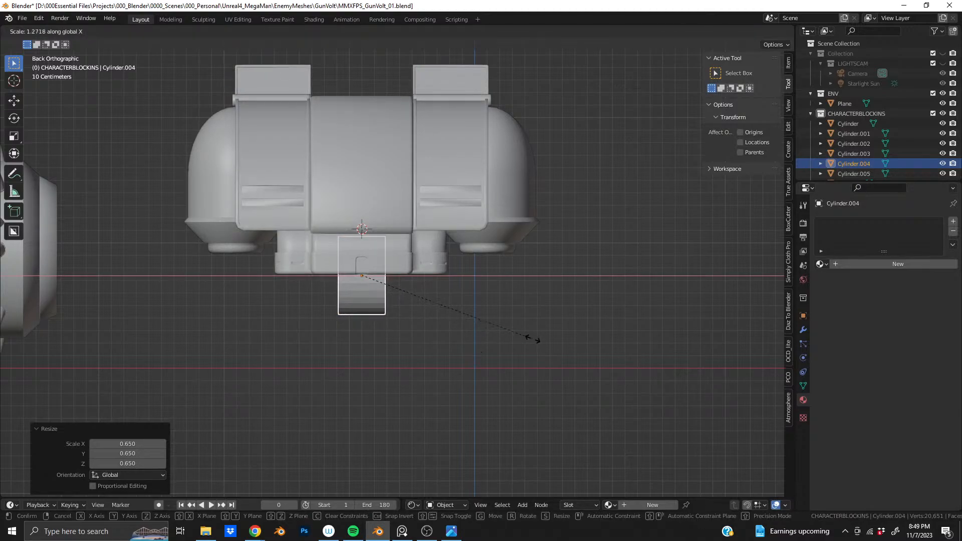
{"action": "right_click", "coordinate": [563, 340]}
{"action": "key", "text": "s"}
{"action": "left_click", "coordinate": [544, 337]}
{"action": "key", "text": "s"}
{"action": "key", "text": "x"}
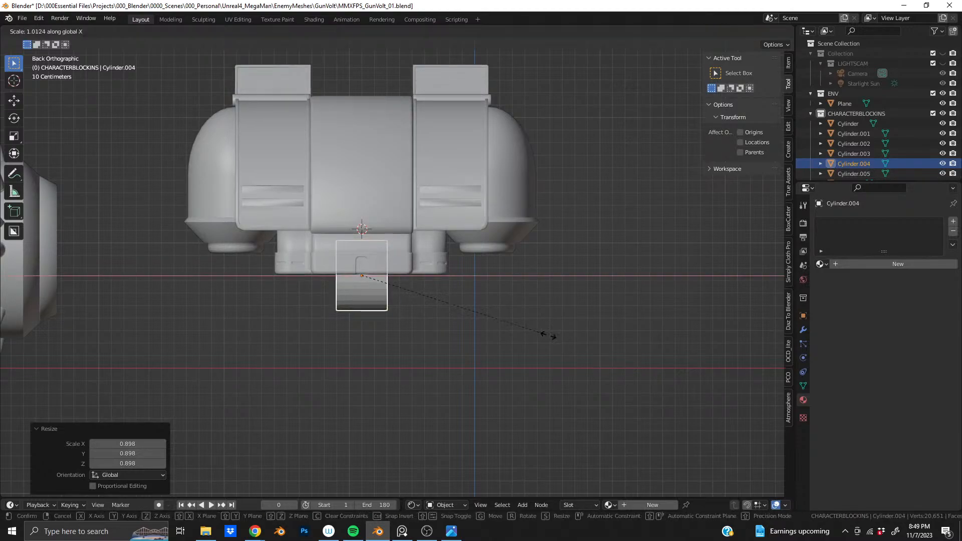
{"action": "left_click", "coordinate": [570, 338]}
Try two small shifts of the pelvis cylinder along global Y beneath the upper body, and undo both
{"action": "middle_click_drag", "start_coordinate": [379, 315], "coordinate": [258, 272]}
{"action": "middle_click_drag", "start_coordinate": [524, 282], "coordinate": [443, 313], "text": "shift"}
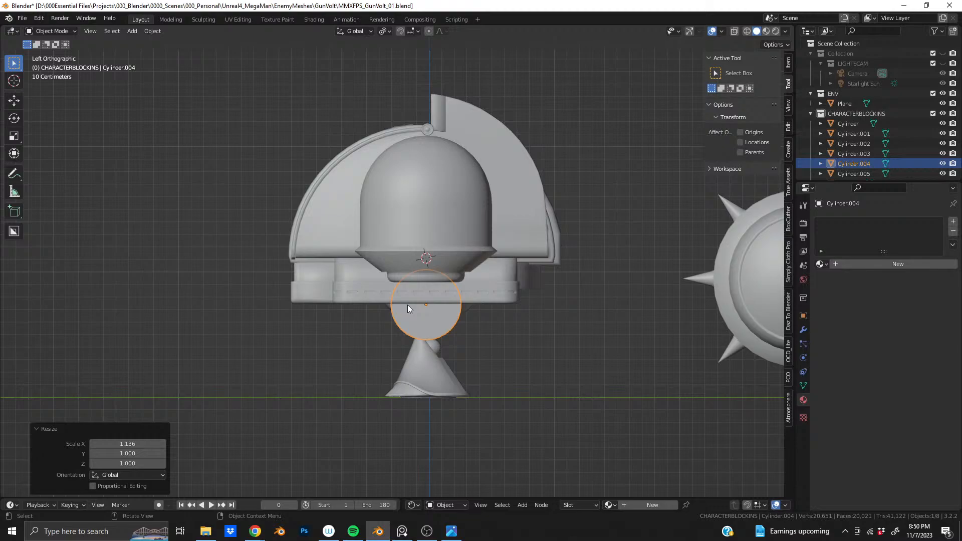
{"action": "key", "text": "g"}
{"action": "key", "text": "y"}
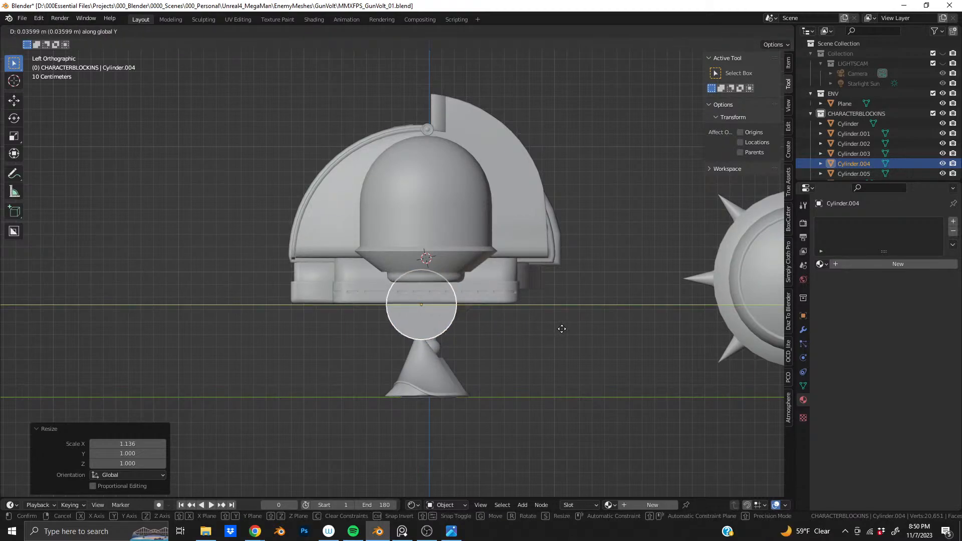
{"action": "left_click", "coordinate": [555, 329]}
{"action": "key", "text": "ctrl+z"}
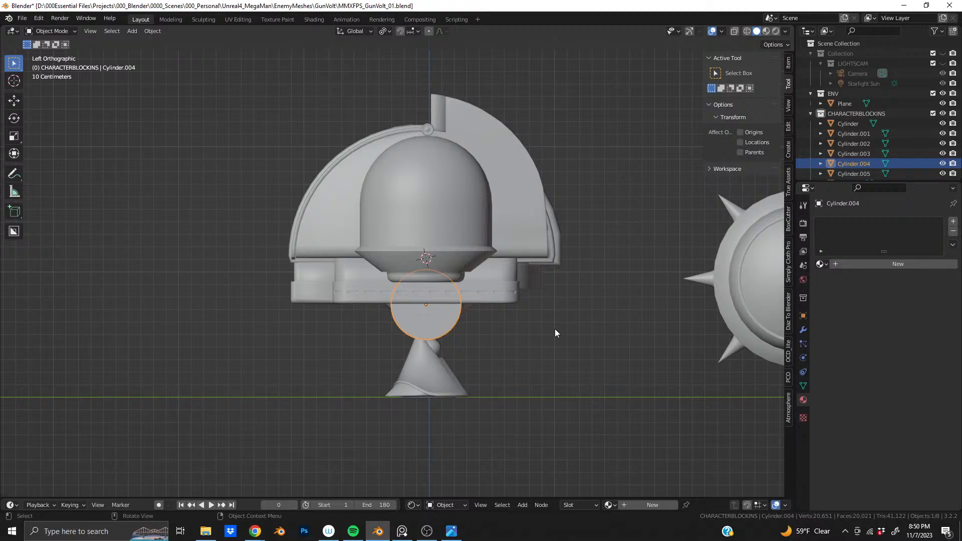
{"action": "left_click", "coordinate": [501, 275]}
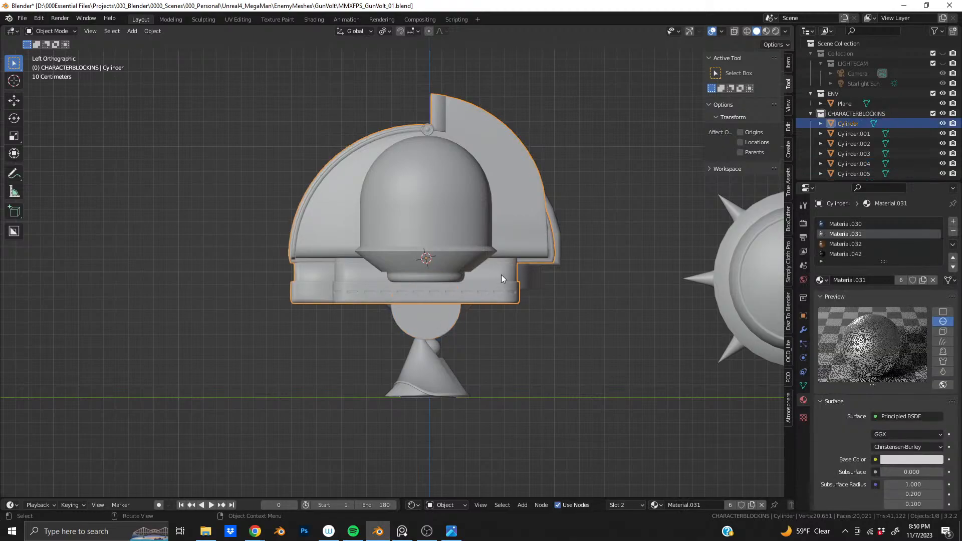
{"action": "left_click", "coordinate": [438, 326]}
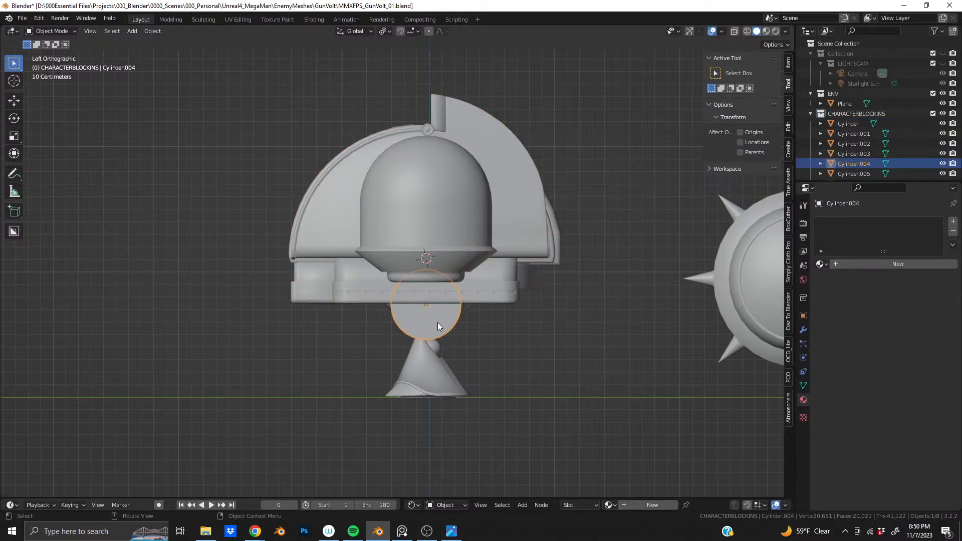
{"action": "key", "text": "g"}
{"action": "key", "text": "y"}
{"action": "left_click", "coordinate": [432, 322]}
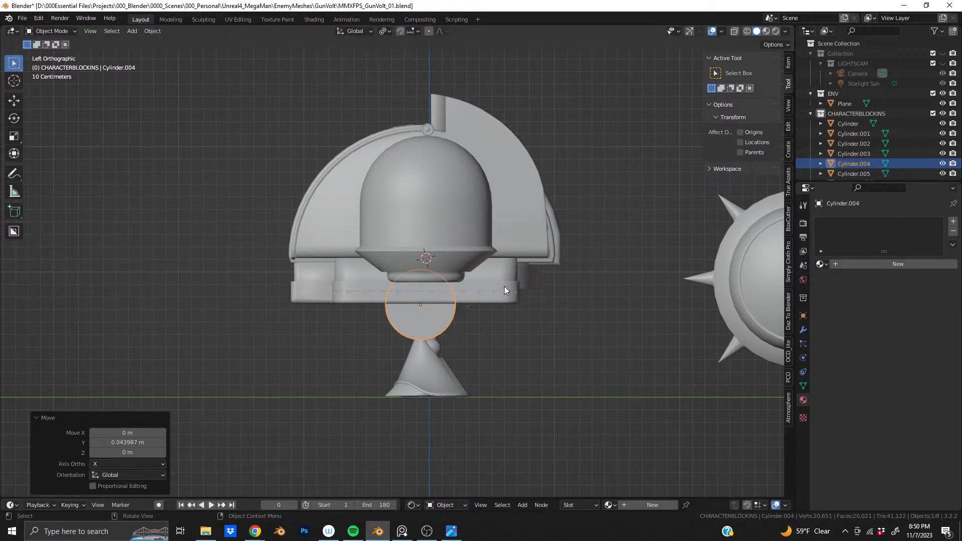
{"action": "key", "text": "ctrl+z"}
Scale the pelvis cylinder up uniformly in two passes, by 1.025 and then by 1.004
{"action": "scroll", "coordinate": [503, 289], "scroll_direction": "down", "scroll_amount": 2}
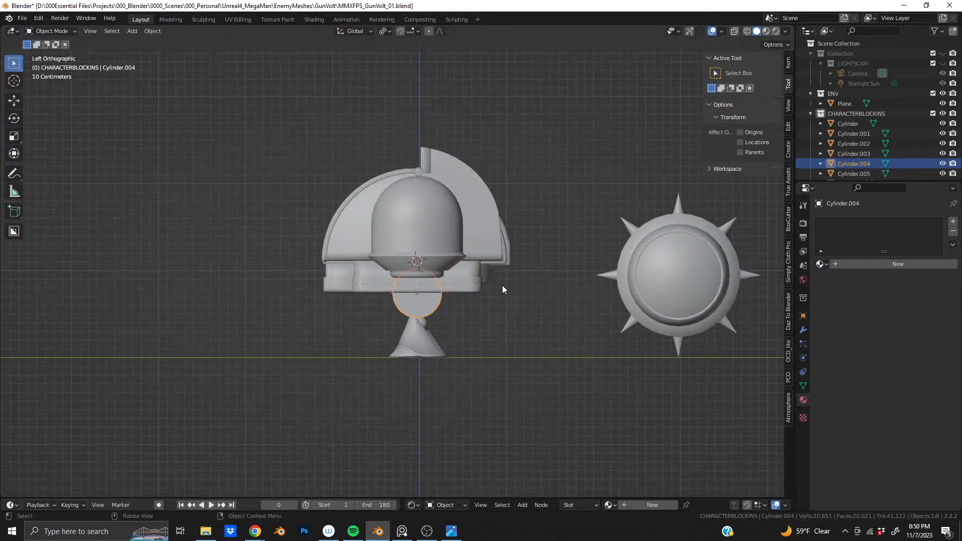
{"action": "middle_click_drag", "start_coordinate": [491, 290], "coordinate": [567, 300]}
{"action": "key", "text": "ctrl+KP_1"}
{"action": "scroll", "coordinate": [428, 236], "scroll_direction": "up", "scroll_amount": 3}
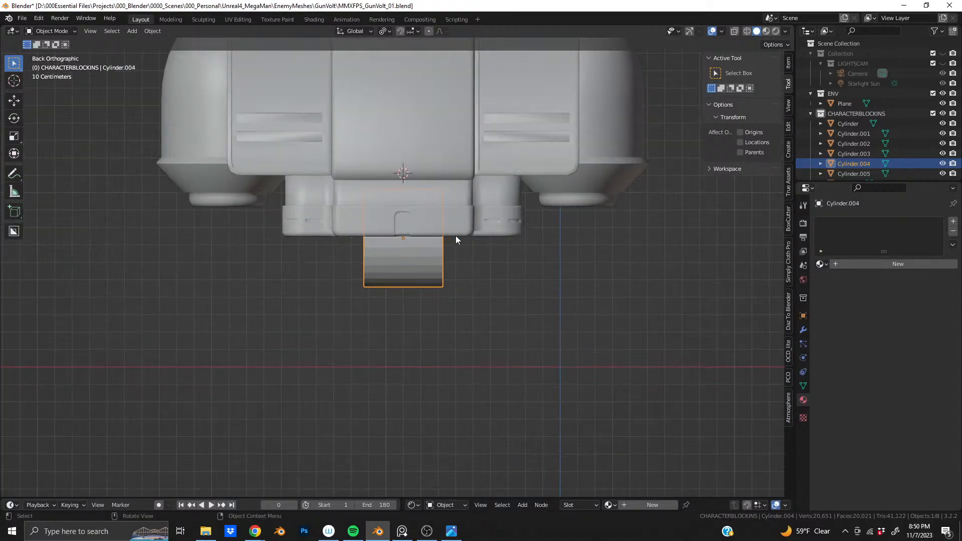
{"action": "middle_click_drag", "start_coordinate": [425, 252], "coordinate": [380, 266]}
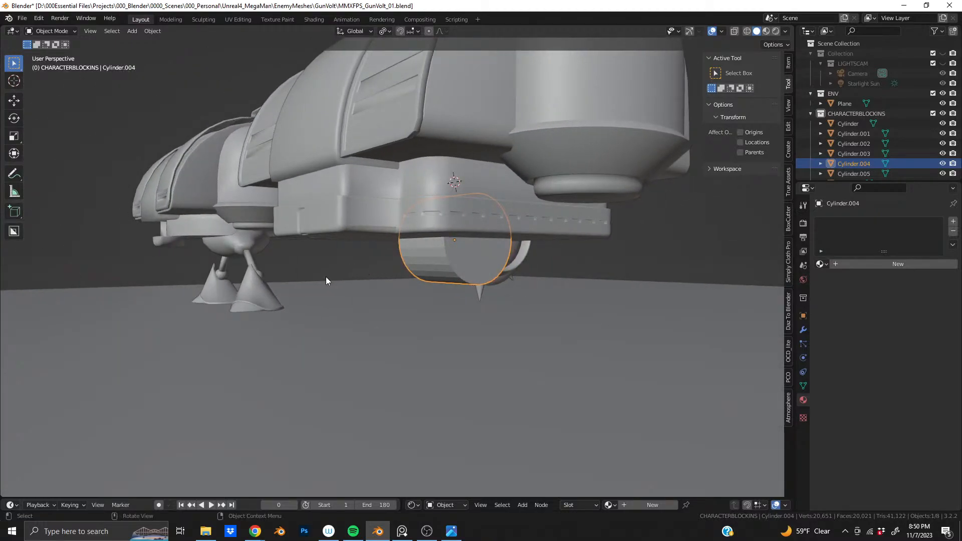
{"action": "key", "text": "s"}
{"action": "left_click", "coordinate": [507, 255]}
{"action": "mouse_move", "coordinate": [507, 254]}
{"action": "middle_mouse_down"}
{"action": "mouse_move", "coordinate": [494, 266]}
{"action": "mouse_move", "coordinate": [519, 260]}
{"action": "middle_mouse_up"}
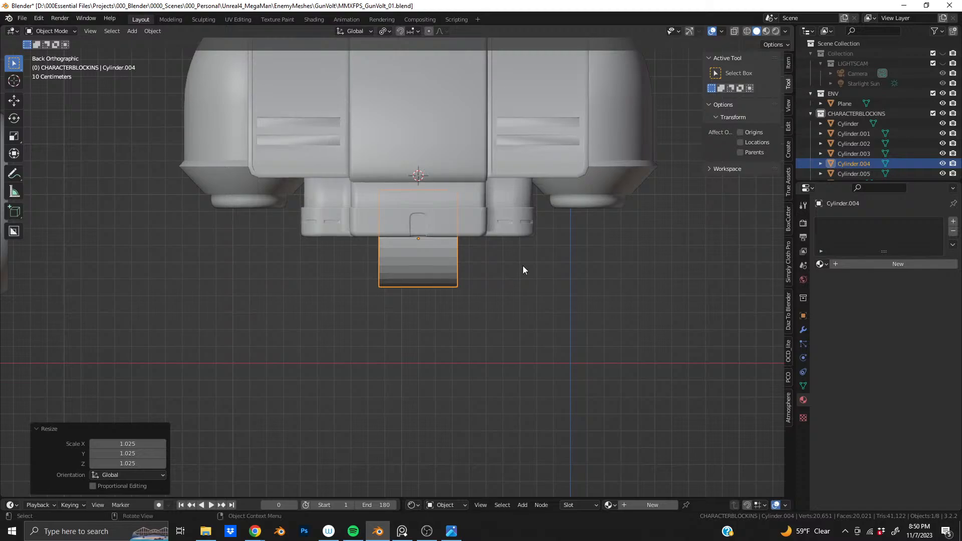
{"action": "key", "text": "s"}
{"action": "left_click", "coordinate": [566, 307]}
{"action": "middle_click_drag", "start_coordinate": [449, 266], "coordinate": [526, 270]}
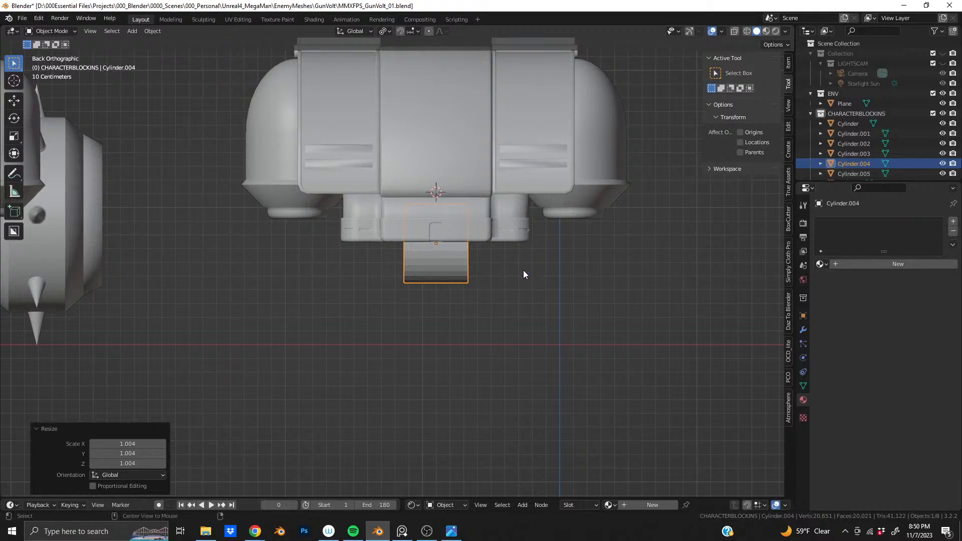
Raise the pelvis cylinder about 0.0076 m along global Z
{"action": "scroll", "coordinate": [450, 285], "scroll_direction": "up", "scroll_amount": 3}
{"action": "scroll", "coordinate": [537, 326], "scroll_direction": "down", "scroll_amount": 1}
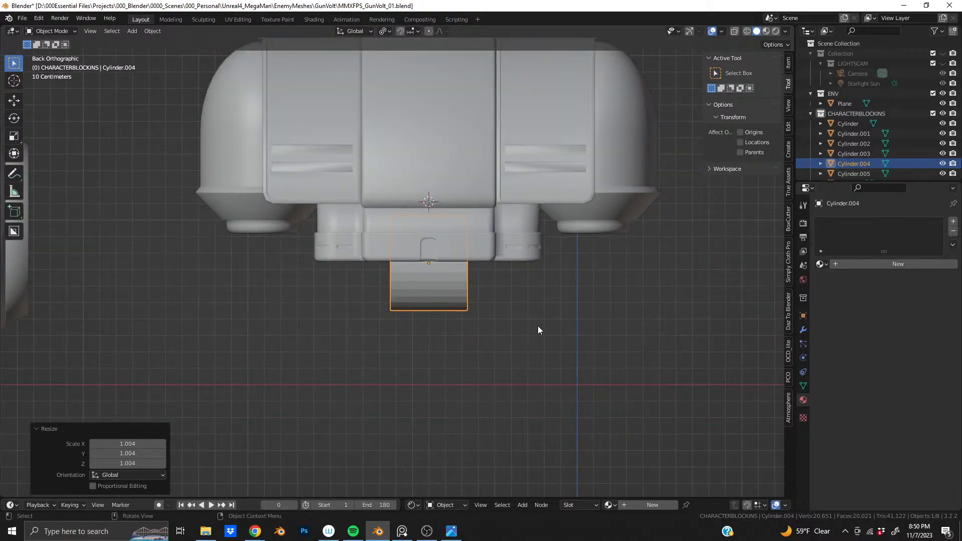
{"action": "key", "text": "g"}
{"action": "key", "text": "z"}
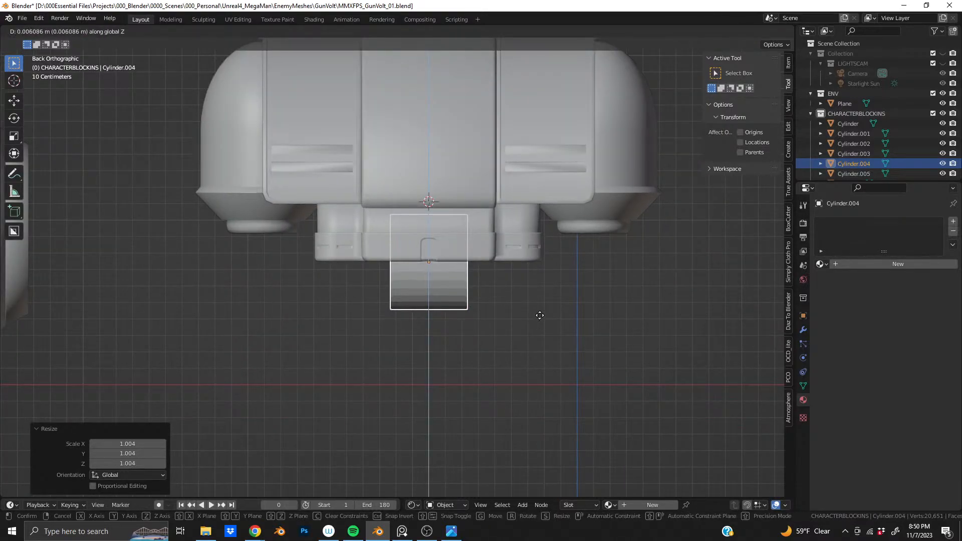
{"action": "left_click", "coordinate": [539, 314]}
{"action": "middle_click_drag", "start_coordinate": [405, 271], "coordinate": [506, 265]}
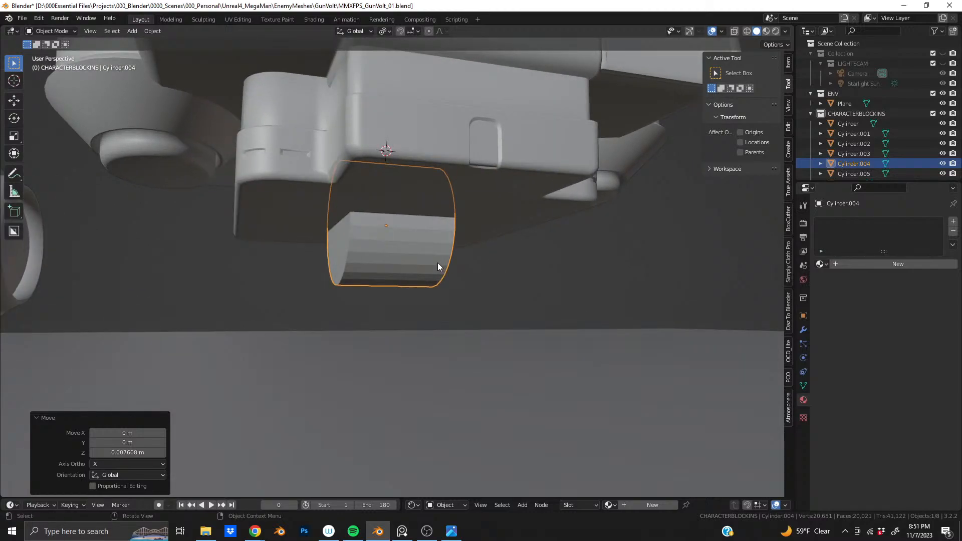
Isolate the pelvis cylinder, enter Edit Mode and connect two opposite vertices of one end cap with a horizontal edge through its middle
{"action": "key", "text": "slash"}
{"action": "scroll", "coordinate": [418, 257], "scroll_direction": "down", "scroll_amount": 4}
{"action": "middle_click_drag", "start_coordinate": [343, 264], "coordinate": [472, 265]}
{"action": "key", "text": "Tab"}
{"action": "scroll", "coordinate": [425, 268], "scroll_direction": "up", "scroll_amount": 5}
{"action": "left_click", "coordinate": [326, 243]}
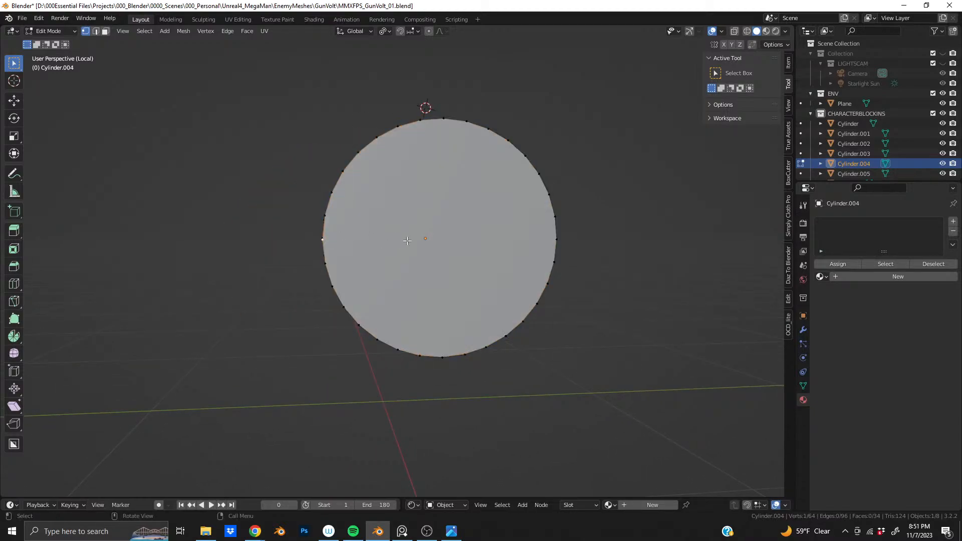
{"action": "middle_click_drag", "start_coordinate": [325, 243], "coordinate": [356, 245]}
{"action": "left_click", "coordinate": [564, 247], "text": "shift"}
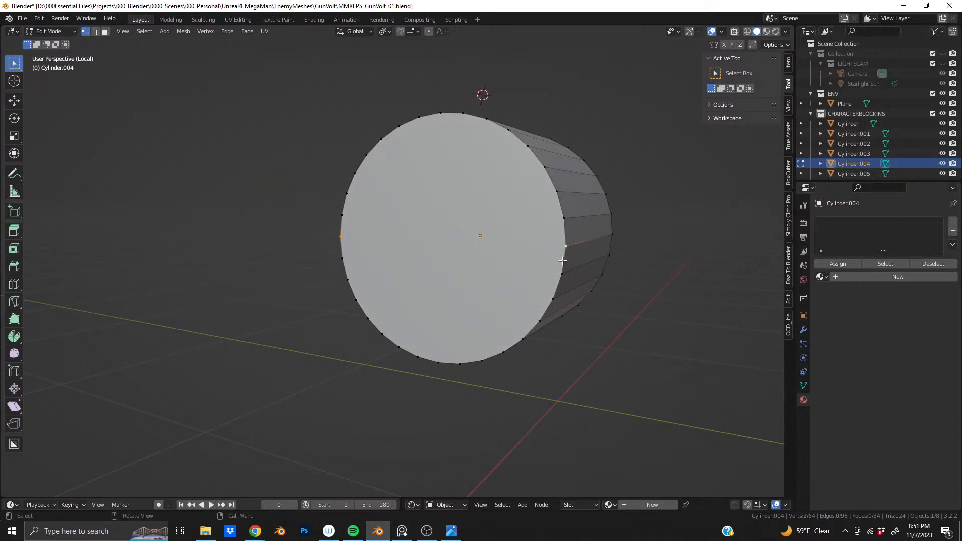
{"action": "key", "text": "j"}
Try connecting six more pairs of opposite end-cap vertices with parallel horizontal edges below the middle one
{"action": "middle_click_drag", "start_coordinate": [562, 260], "coordinate": [596, 248]}
{"action": "left_click", "coordinate": [326, 261]}
{"action": "left_click", "coordinate": [546, 261], "text": "shift"}
{"action": "key", "text": "j"}
{"action": "left_click", "coordinate": [555, 291]}
{"action": "left_click", "coordinate": [330, 287], "text": "shift"}
{"action": "key", "text": "j"}
{"action": "left_click", "coordinate": [337, 310]}
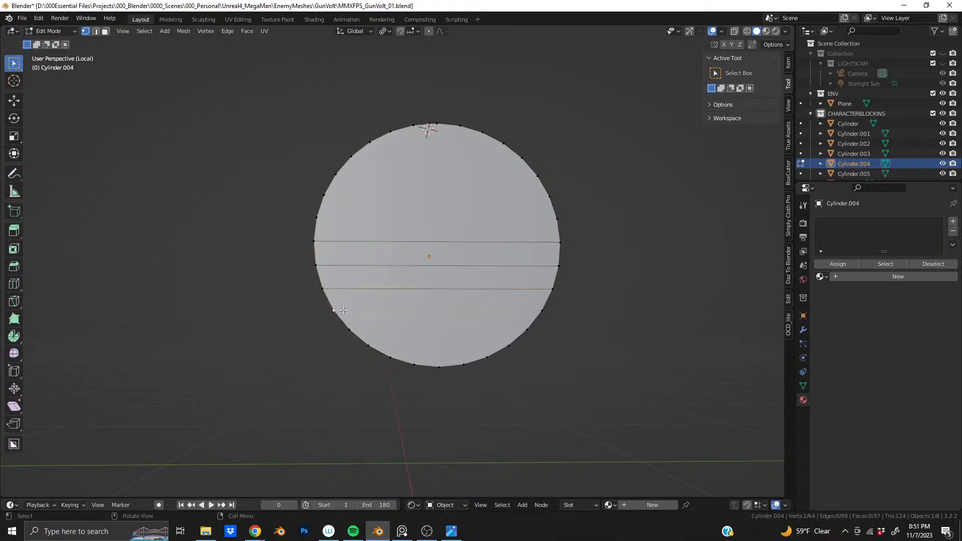
{"action": "left_click", "coordinate": [542, 311], "text": "shift"}
{"action": "key", "text": "j"}
{"action": "left_click", "coordinate": [527, 329]}
{"action": "left_click", "coordinate": [350, 329], "text": "shift"}
{"action": "key", "text": "j"}
{"action": "left_click", "coordinate": [369, 345]}
{"action": "left_click", "coordinate": [508, 345], "text": "shift"}
{"action": "key", "text": "j"}
{"action": "left_click", "coordinate": [391, 356]}
{"action": "left_click", "coordinate": [486, 357], "text": "shift"}
{"action": "key", "text": "j"}
Try connecting five pairs of upper and lower end-cap vertices with vertical edges crossing the horizontal ones
{"action": "left_click", "coordinate": [414, 364]}
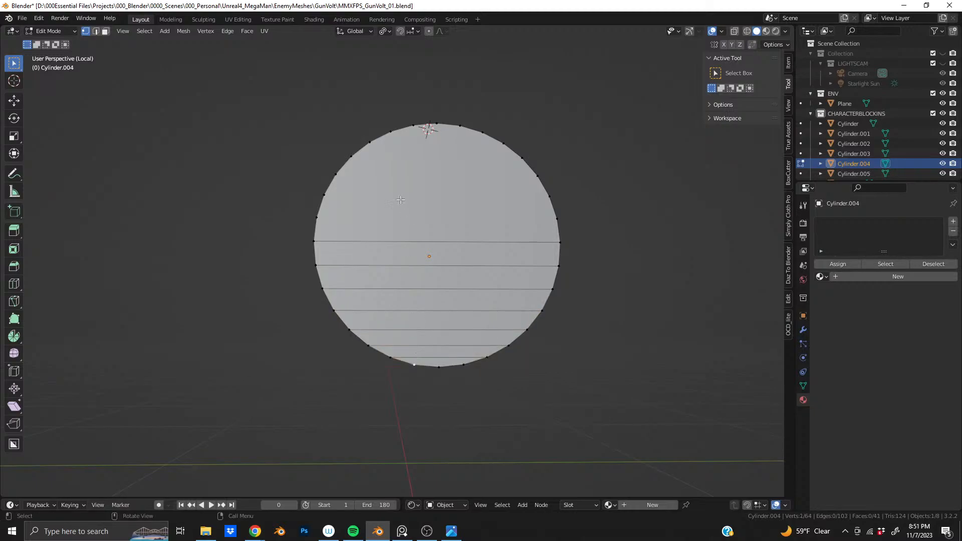
{"action": "left_click", "coordinate": [413, 125], "text": "shift"}
{"action": "key", "text": "j"}
{"action": "left_click", "coordinate": [463, 364]}
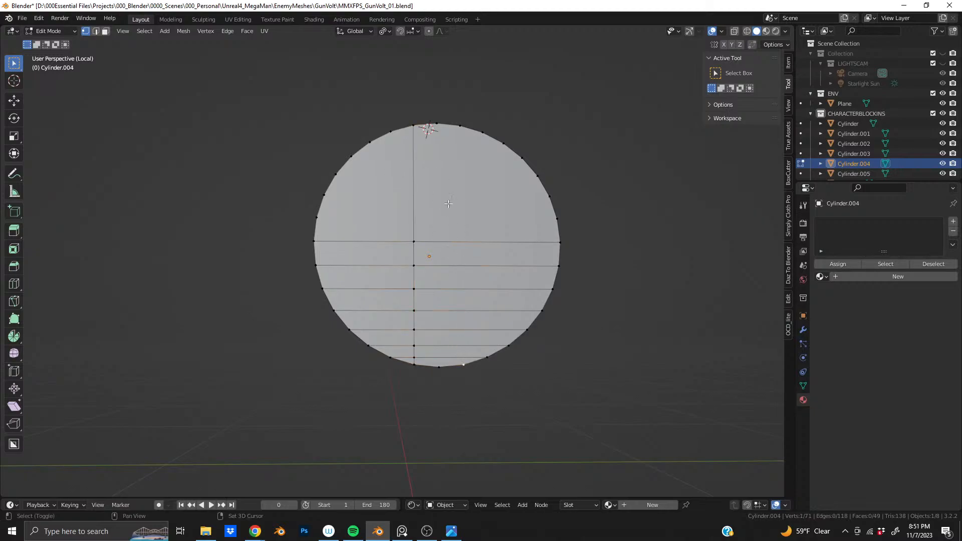
{"action": "left_click", "coordinate": [460, 126], "text": "shift"}
{"action": "key", "text": "j"}
{"action": "left_click", "coordinate": [436, 123]}
{"action": "left_click", "coordinate": [439, 366], "text": "shift"}
{"action": "key", "text": "j"}
{"action": "left_click", "coordinate": [390, 357]}
{"action": "left_click", "coordinate": [389, 134], "text": "shift"}
{"action": "key", "text": "j"}
{"action": "left_click", "coordinate": [368, 345]}
{"action": "left_click", "coordinate": [369, 142], "text": "shift"}
{"action": "key", "text": "j"}
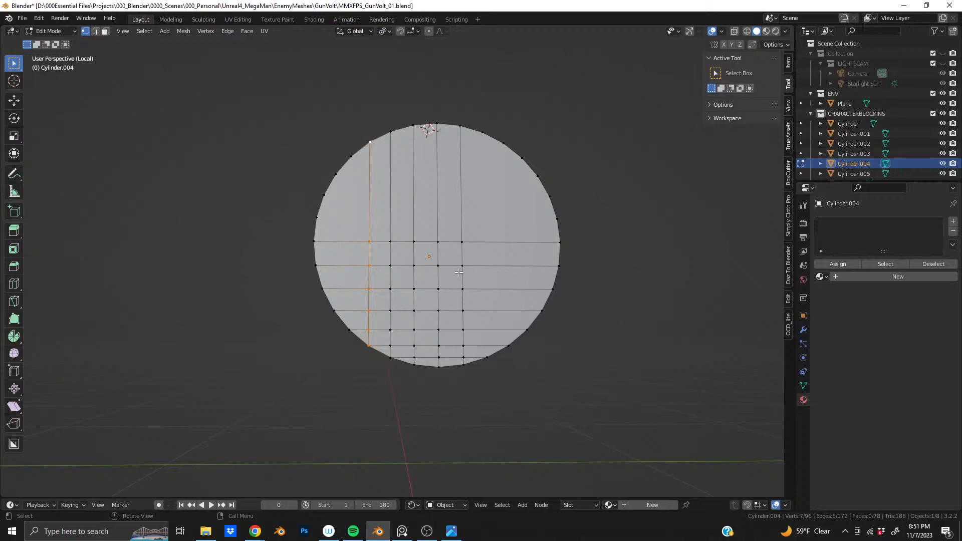
Undo all the vertical and horizontal connections on the end cap except the first horizontal edge through the middle
{"action": "key", "text": "ctrl+z"}
{"action": "key", "text": "ctrl+z"}
{"action": "key", "text": "ctrl+z"}
{"action": "key", "text": "ctrl+z"}
{"action": "key", "text": "ctrl+shift+z"}
{"action": "key", "text": "ctrl+shift+z"}
{"action": "key", "text": "ctrl+shift+z"}
{"action": "key", "text": "ctrl+shift+z"}
{"action": "key", "text": "ctrl+z"}
{"action": "key", "text": "ctrl+z"}
{"action": "key", "text": "ctrl+z"}
{"action": "key", "text": "ctrl+z"}
{"action": "key", "text": "ctrl+z"}
{"action": "key", "text": "ctrl+z"}
{"action": "key", "text": "ctrl+z"}
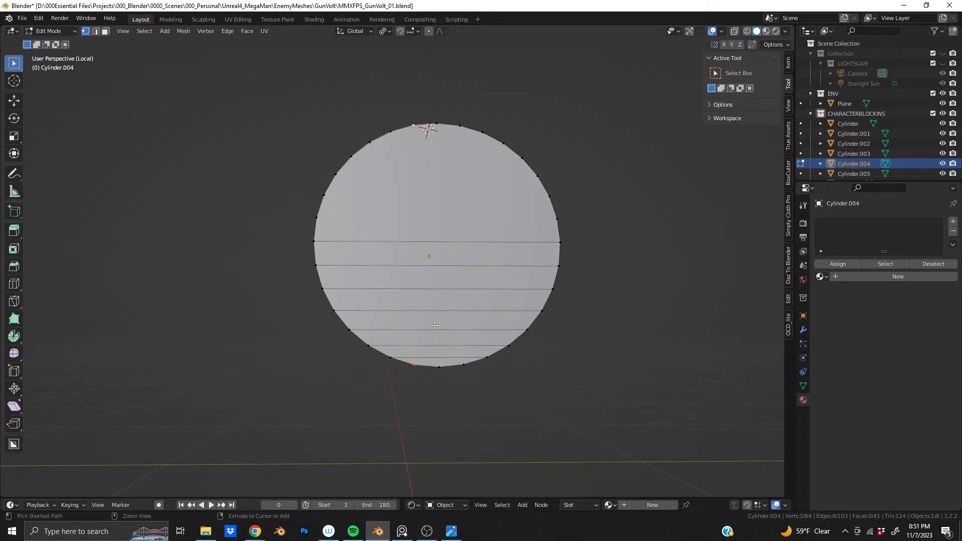
{"action": "key", "text": "ctrl+z"}
{"action": "key", "text": "ctrl+z"}
{"action": "key", "text": "ctrl+z"}
{"action": "key", "text": "ctrl+z"}
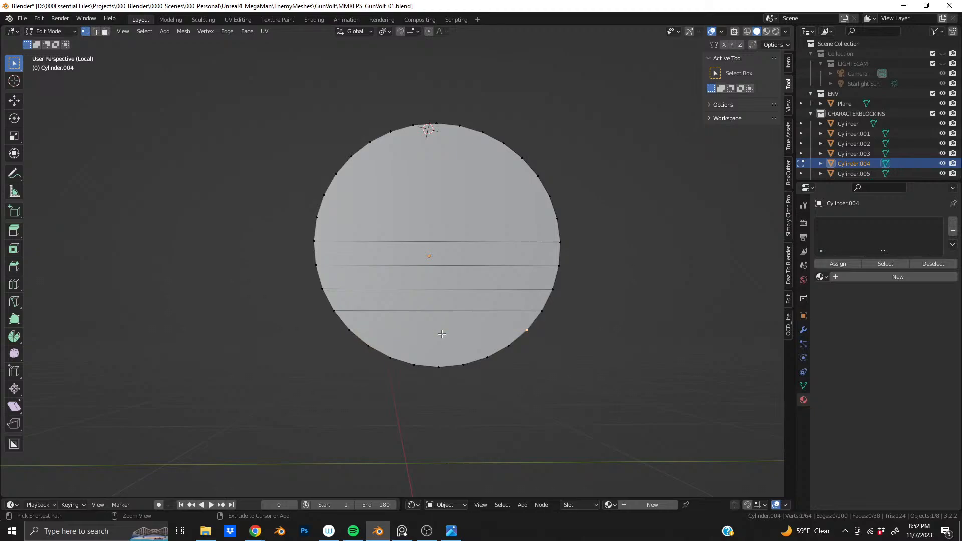
{"action": "key", "text": "ctrl+z"}
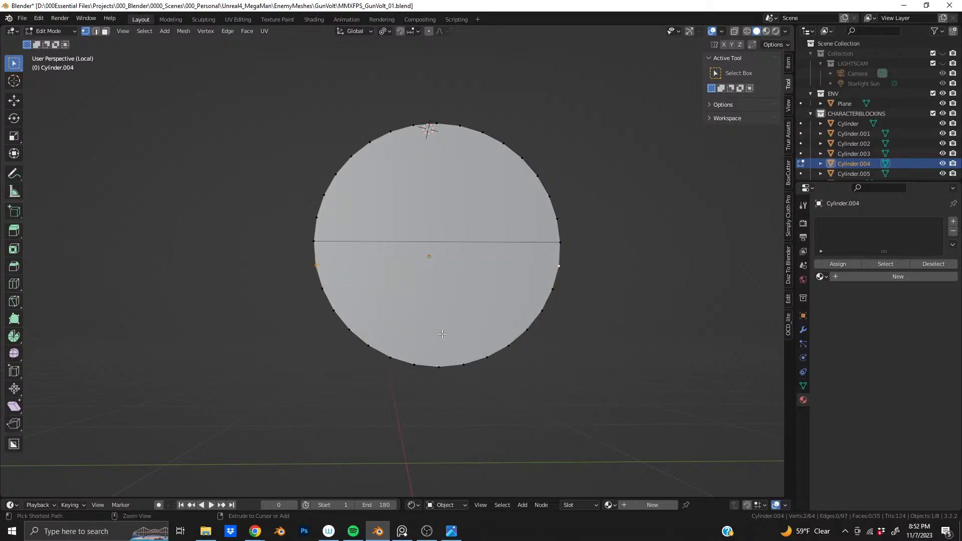
Connect the topmost and bottommost vertices of the end cap with a vertical edge crossing the horizontal one at the centre
{"action": "key", "text": "ctrl+r"}
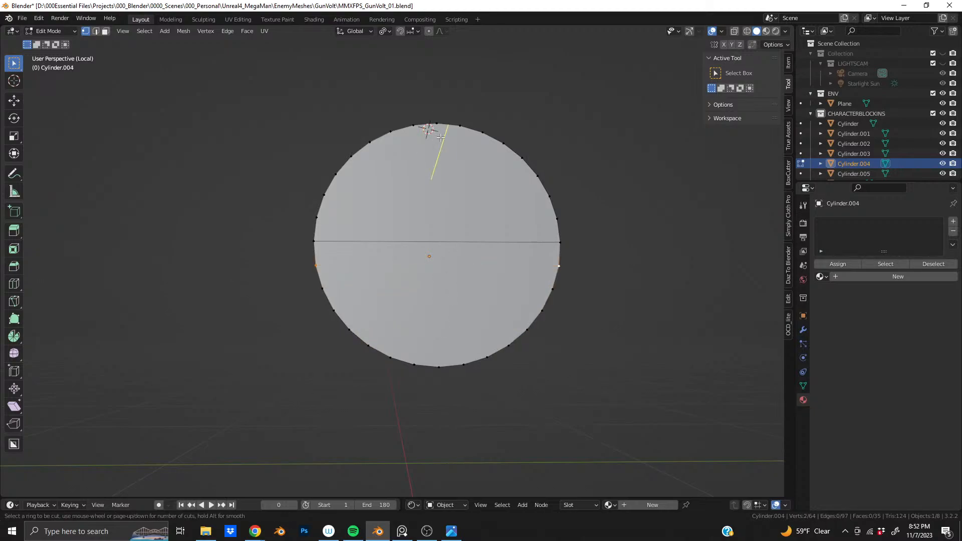
{"action": "right_click", "coordinate": [443, 133]}
{"action": "left_click", "coordinate": [438, 121]}
{"action": "middle_click_drag", "start_coordinate": [434, 292], "coordinate": [441, 303]}
{"action": "left_click", "coordinate": [439, 364], "text": "shift"}
{"action": "key", "text": "j"}
Try to pull the end cap's centre vertex outward along global X into a point
{"action": "middle_click_drag", "start_coordinate": [499, 316], "coordinate": [358, 281]}
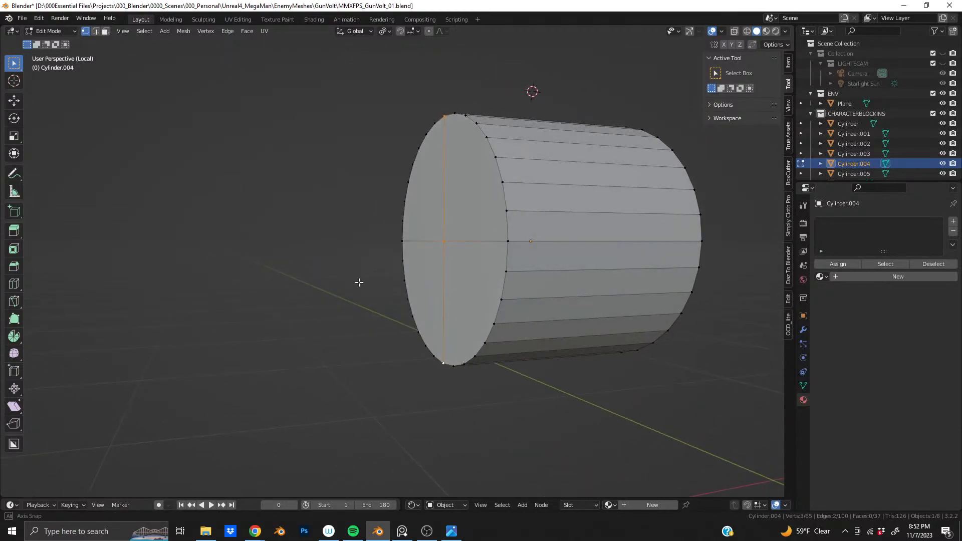
{"action": "scroll", "coordinate": [469, 282], "scroll_direction": "up", "scroll_amount": 3}
{"action": "left_click", "coordinate": [468, 238]}
{"action": "key", "text": "g"}
{"action": "key", "text": "y"}
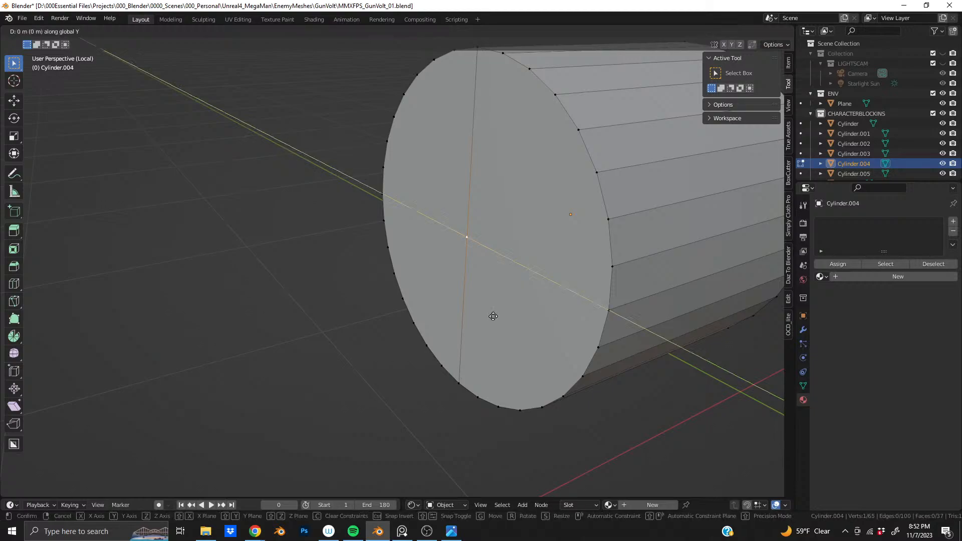
{"action": "key", "text": "x"}
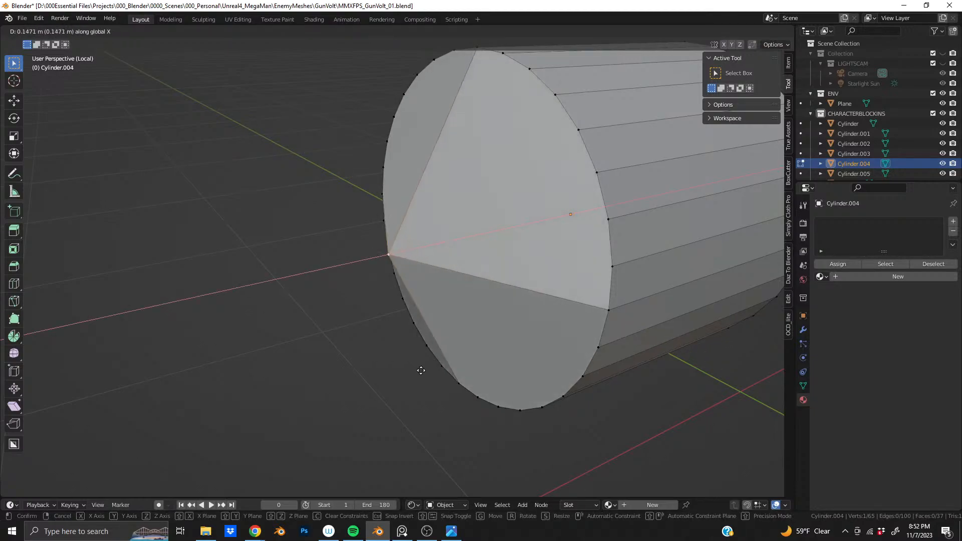
{"action": "left_click", "coordinate": [403, 383]}
Connect opposite rim vertices of the end cap with two diagonal edges crossing at the centre vertex
{"action": "middle_click_drag", "start_coordinate": [504, 368], "coordinate": [576, 333]}
{"action": "left_click", "coordinate": [560, 387]}
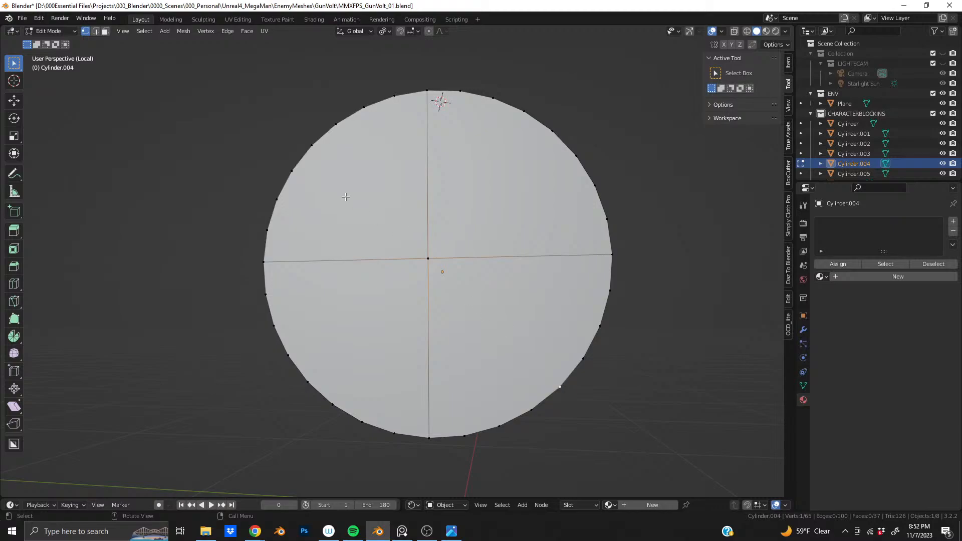
{"action": "key", "text": "KP_3"}
{"action": "left_click", "coordinate": [331, 157], "text": "shift"}
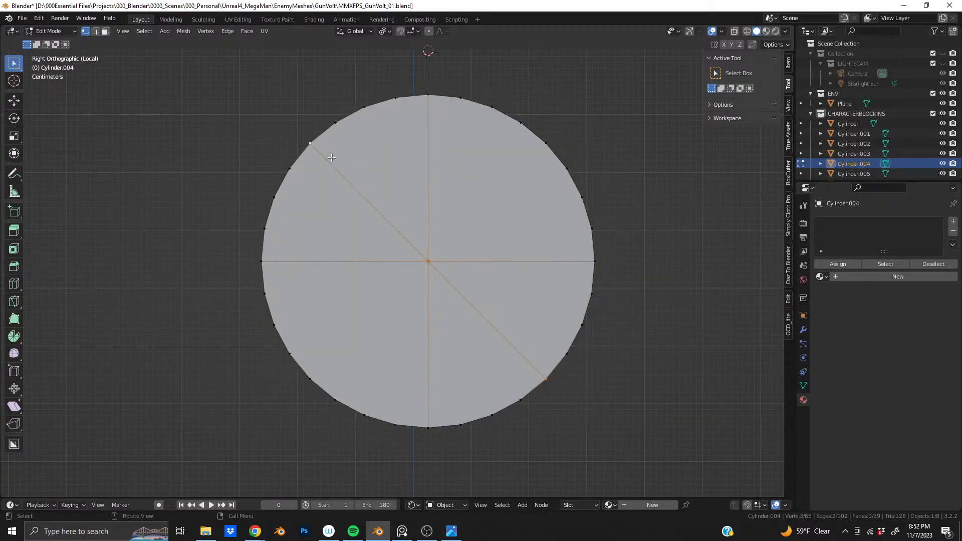
{"action": "middle_click_drag", "start_coordinate": [507, 364], "coordinate": [448, 275], "text": "shift"}
{"action": "scroll", "coordinate": [404, 338], "scroll_direction": "up", "scroll_amount": 1}
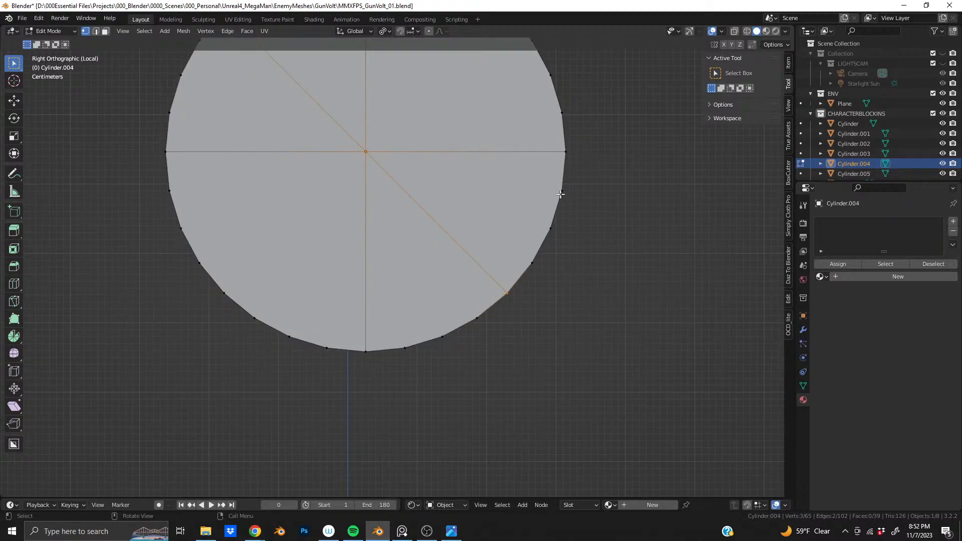
{"action": "middle_click_drag", "start_coordinate": [455, 221], "coordinate": [513, 311], "text": "shift"}
{"action": "scroll", "coordinate": [511, 314], "scroll_direction": "down", "scroll_amount": 1}
{"action": "left_click", "coordinate": [327, 379]}
{"action": "left_click", "coordinate": [300, 363]}
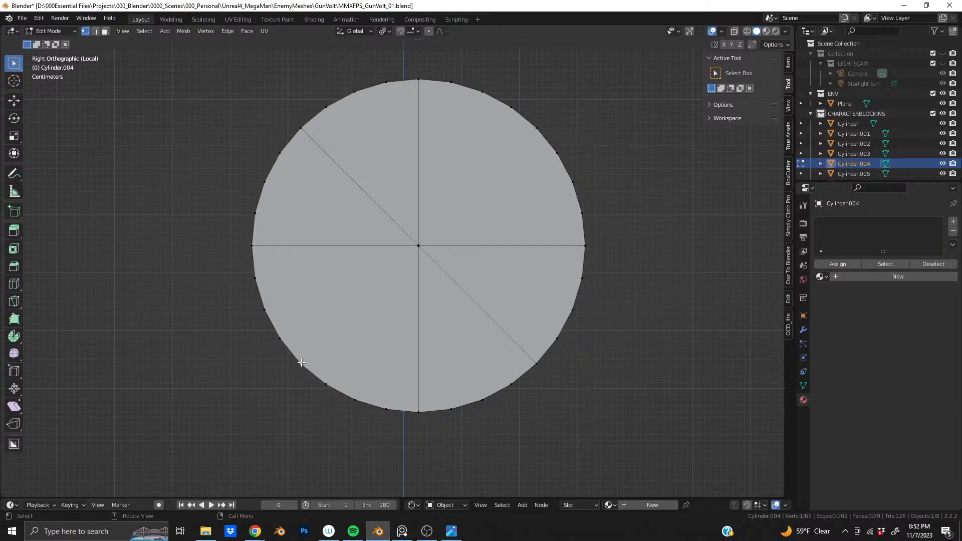
{"action": "left_click", "coordinate": [511, 148], "text": "shift"}
Move the end cap's centre vertex outward about 0.129 m along global X to form a cone
{"action": "left_click", "coordinate": [418, 245]}
{"action": "middle_click_drag", "start_coordinate": [418, 246], "coordinate": [272, 381]}
{"action": "key", "text": "g"}
{"action": "key", "text": "x"}
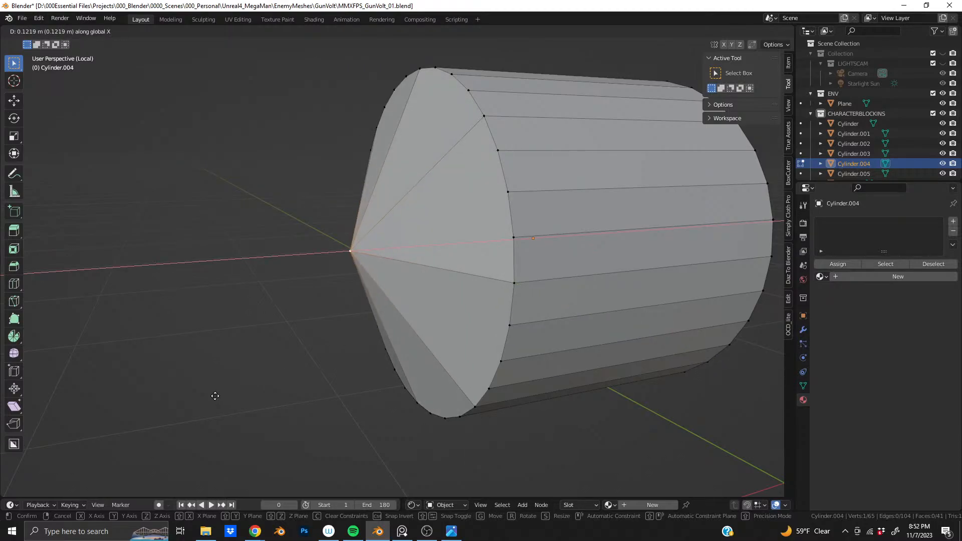
{"action": "left_click", "coordinate": [211, 396]}
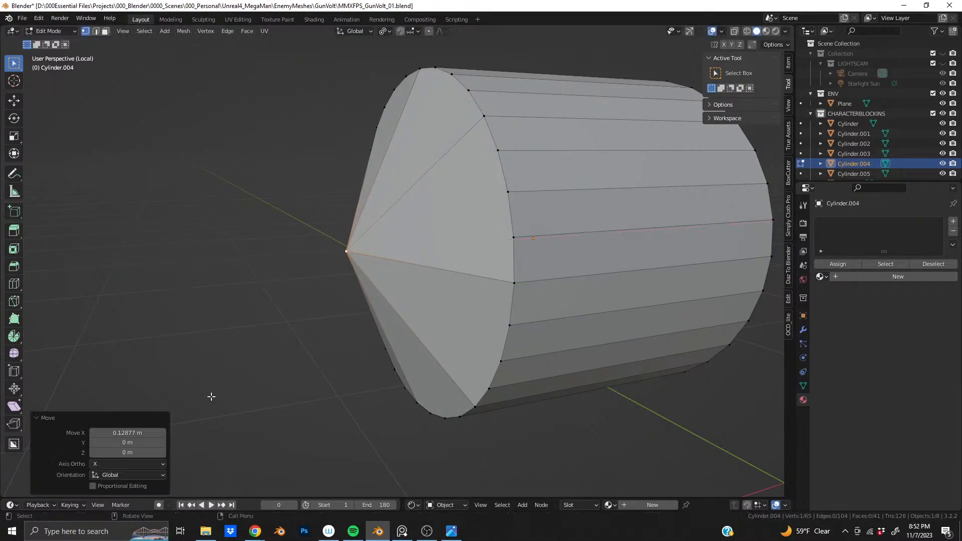
Move the cone's tip further outward along global X in two moves of about 0.050 m and 0.051 m
{"action": "middle_click_drag", "start_coordinate": [395, 355], "coordinate": [371, 329]}
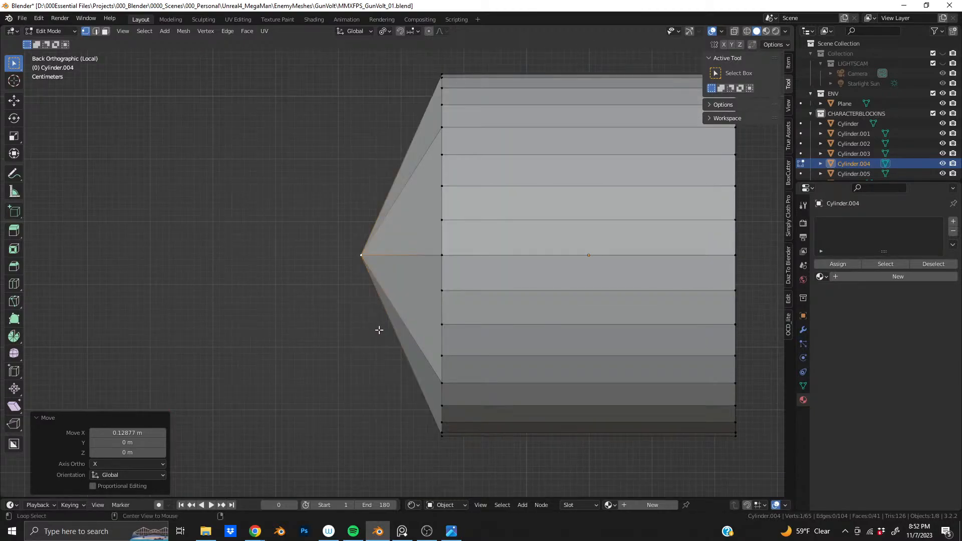
{"action": "key", "text": "g"}
{"action": "key", "text": "x"}
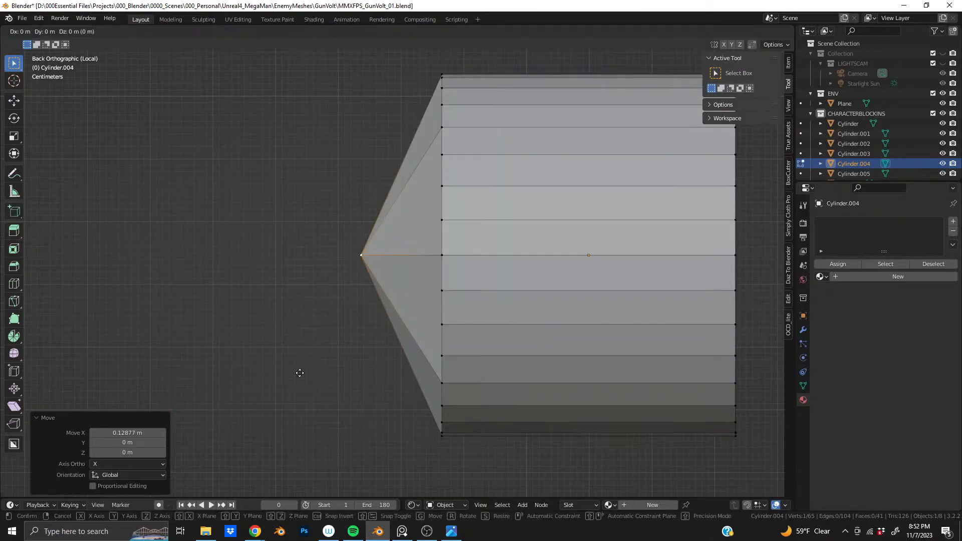
{"action": "left_click", "coordinate": [269, 378]}
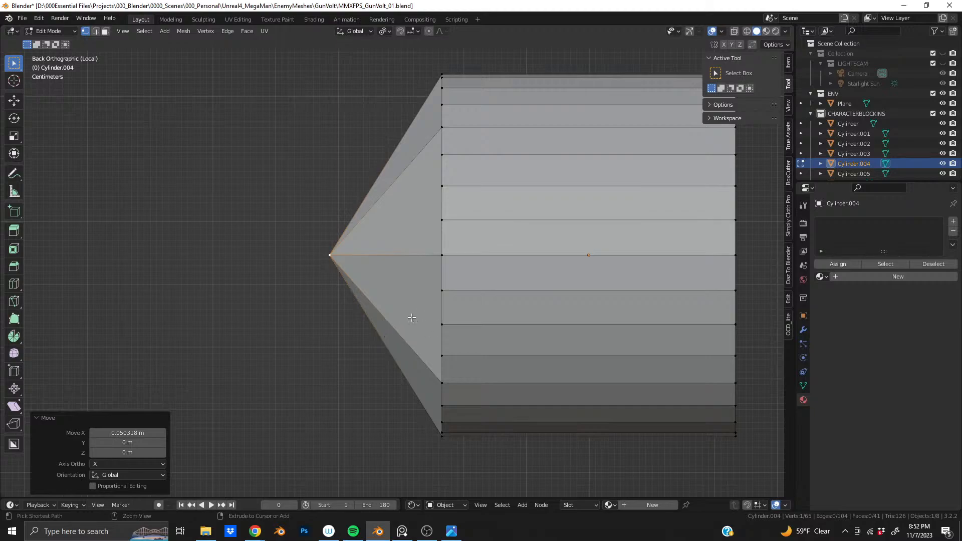
{"action": "key", "text": "g"}
{"action": "key", "text": "x"}
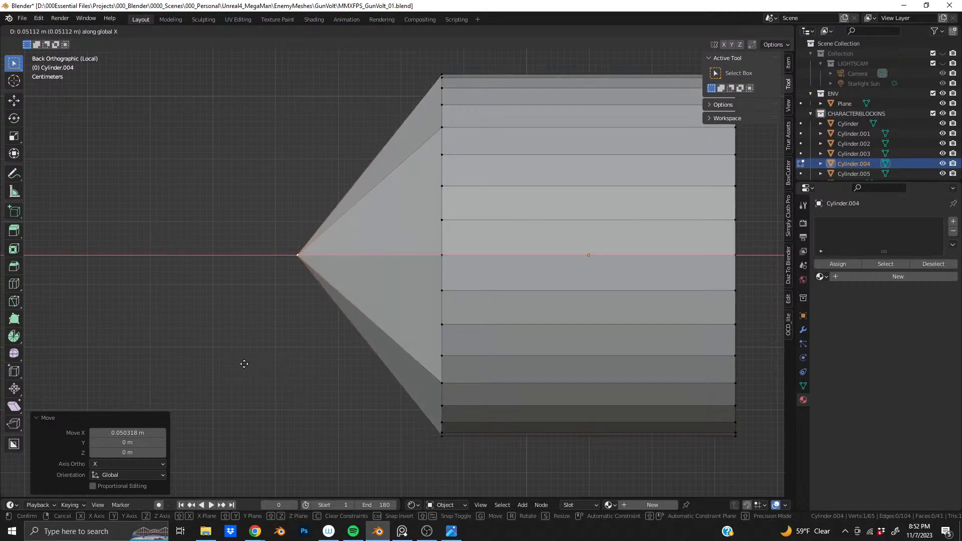
{"action": "left_click", "coordinate": [244, 364]}
Try to start a loop cut around the cone, and examine its faces from the pointed end
{"action": "key", "text": "ctrl+r"}
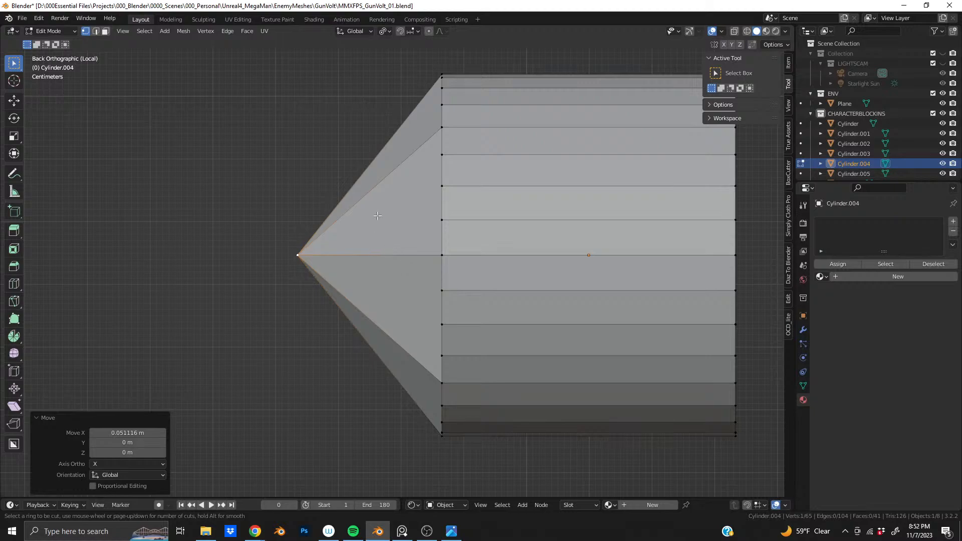
{"action": "key", "text": "Escape"}
{"action": "middle_click_drag", "start_coordinate": [369, 273], "coordinate": [490, 277]}
{"action": "middle_click_drag", "start_coordinate": [333, 307], "coordinate": [496, 288], "text": "shift"}
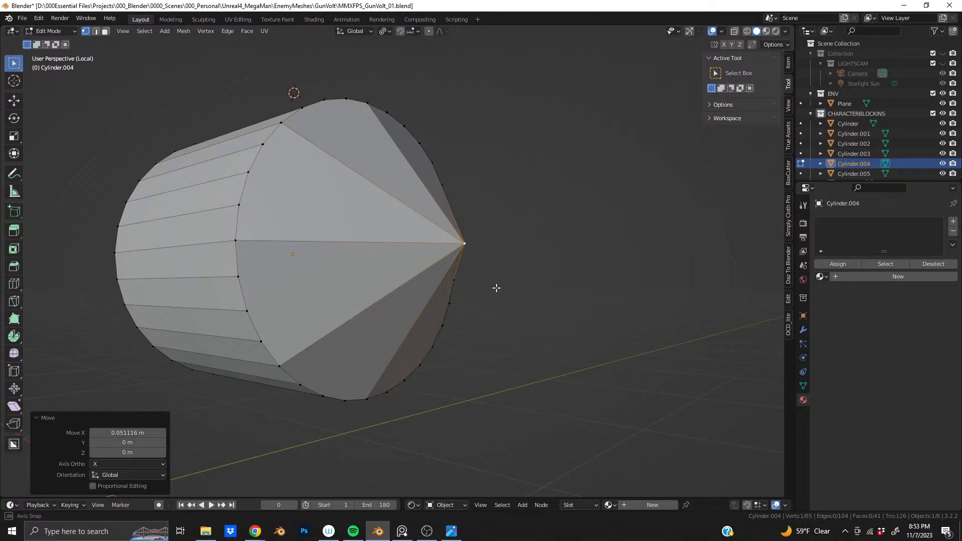
{"action": "middle_click_drag", "start_coordinate": [496, 287], "coordinate": [431, 290]}
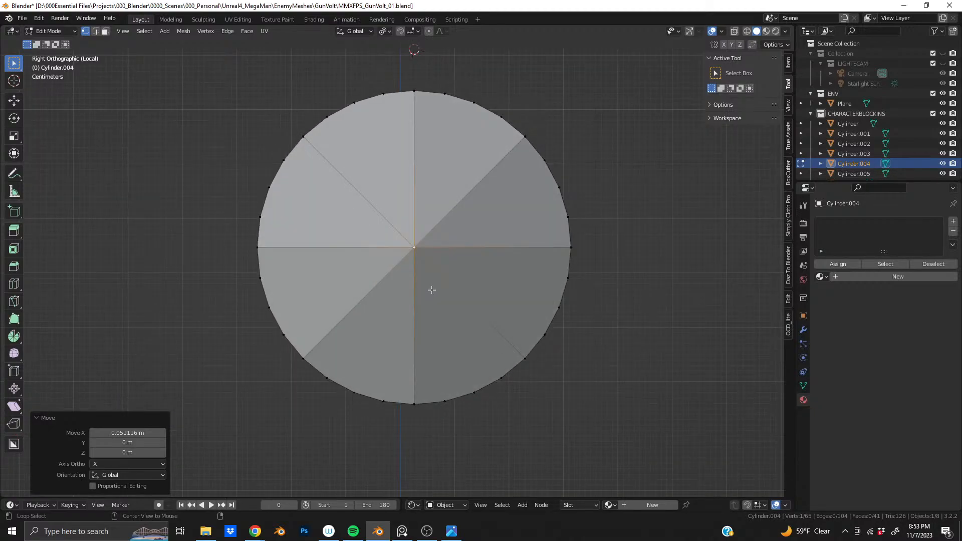
{"action": "mouse_move", "coordinate": [431, 289]}
{"action": "middle_mouse_down"}
{"action": "mouse_move", "coordinate": [456, 291]}
{"action": "mouse_move", "coordinate": [429, 287]}
{"action": "middle_mouse_up"}
Undo the cone's tip moves and the end cap's diagonal and vertical edges, keeping only the horizontal edge
{"action": "key", "text": "ctrl+z"}
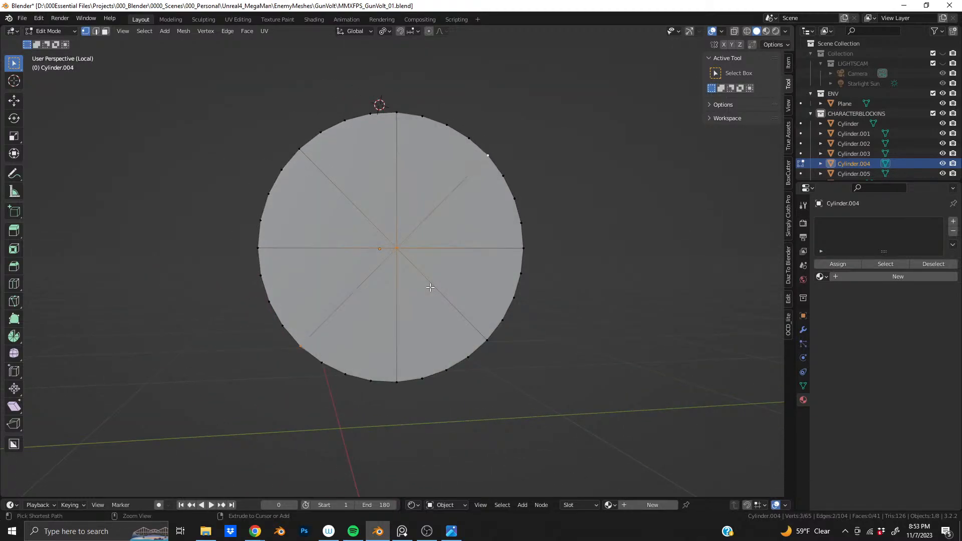
{"action": "key", "text": "ctrl+z"}
{"action": "key", "text": "ctrl+z"}
{"action": "key", "text": "ctrl+z"}
{"action": "key", "text": "ctrl+z"}
{"action": "key", "text": "ctrl+z"}
{"action": "middle_click_drag", "start_coordinate": [423, 281], "coordinate": [435, 299]}
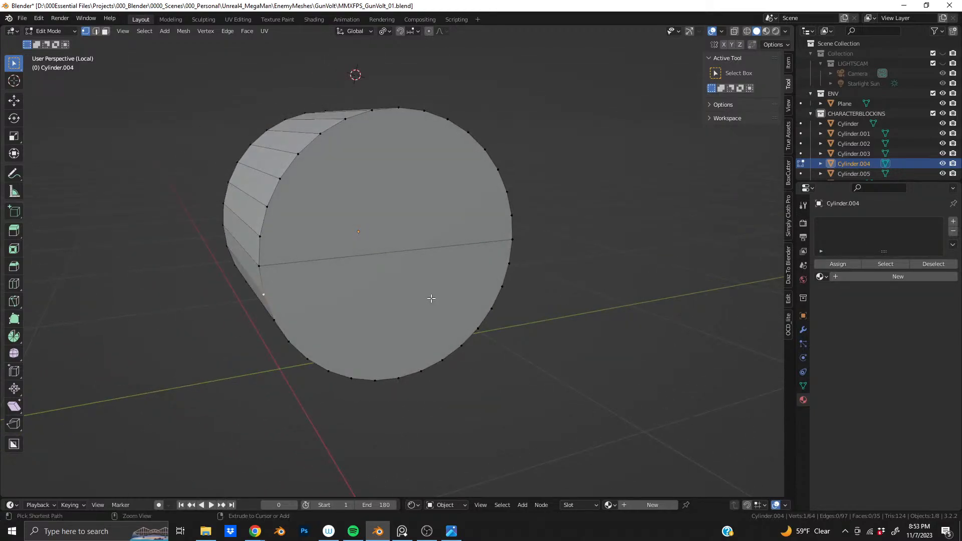
Dissolve the horizontal edge crossing the end cap to make it a single face
{"action": "key", "text": "2"}
{"action": "left_click", "coordinate": [364, 266]}
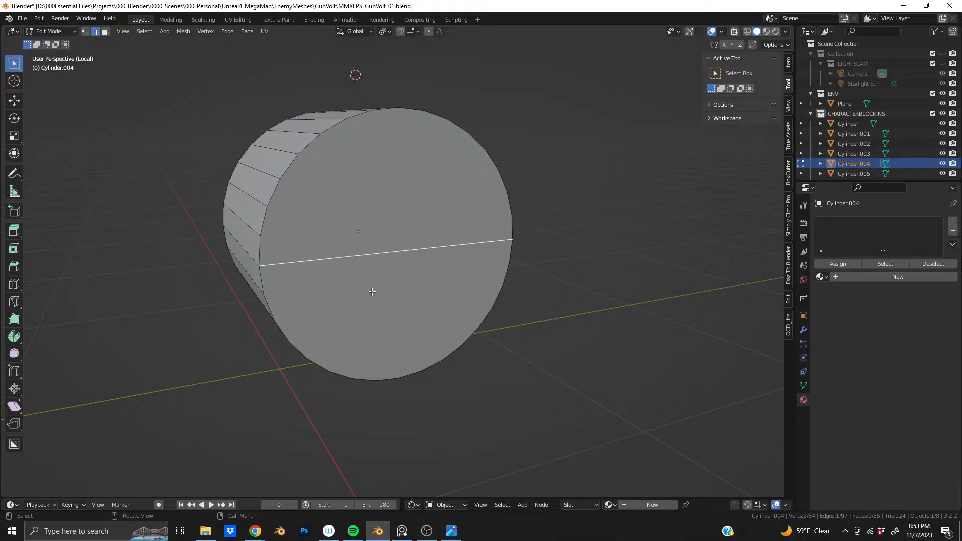
{"action": "key", "text": "x"}
{"action": "left_click", "coordinate": [373, 295]}
Inset the end cap face about 0.974 m, leaving a tiny circular face at its centre
{"action": "middle_click_drag", "start_coordinate": [372, 291], "coordinate": [397, 269]}
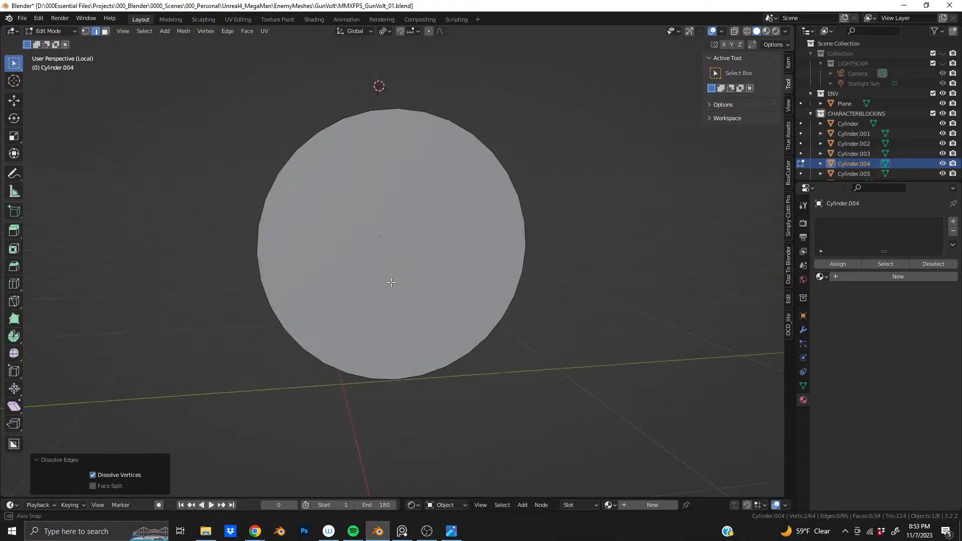
{"action": "key", "text": "3"}
{"action": "left_click", "coordinate": [397, 268]}
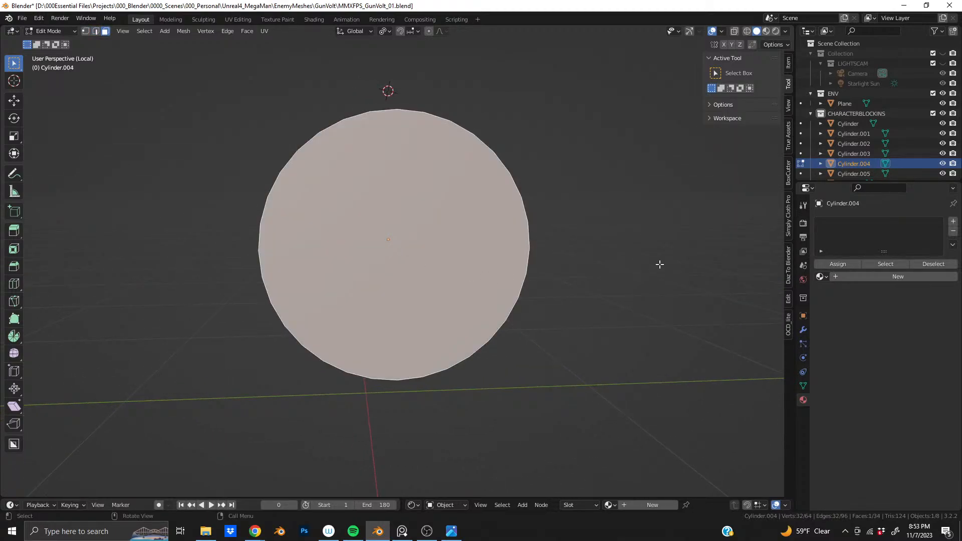
{"action": "key", "text": "i"}
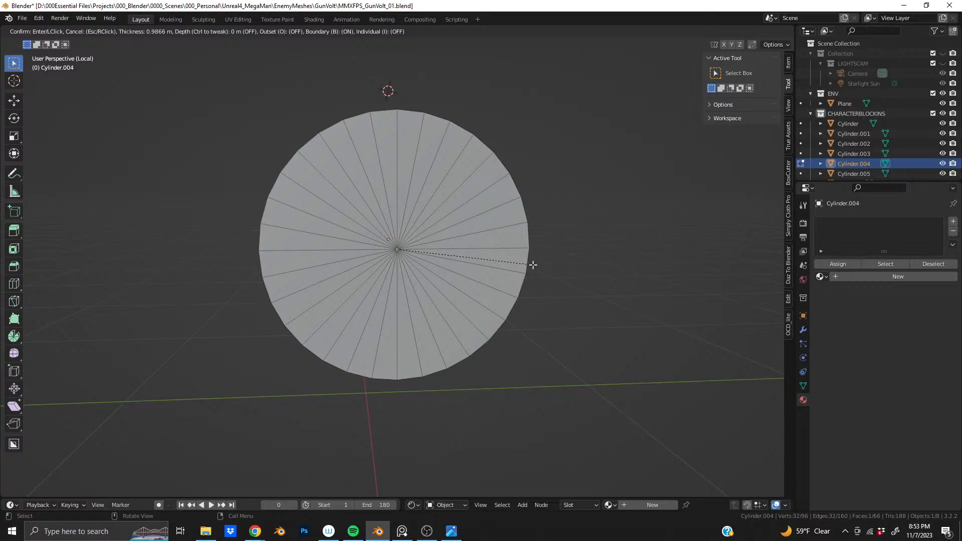
{"action": "left_click", "coordinate": [533, 265]}
{"action": "middle_click_drag", "start_coordinate": [533, 265], "coordinate": [377, 350]}
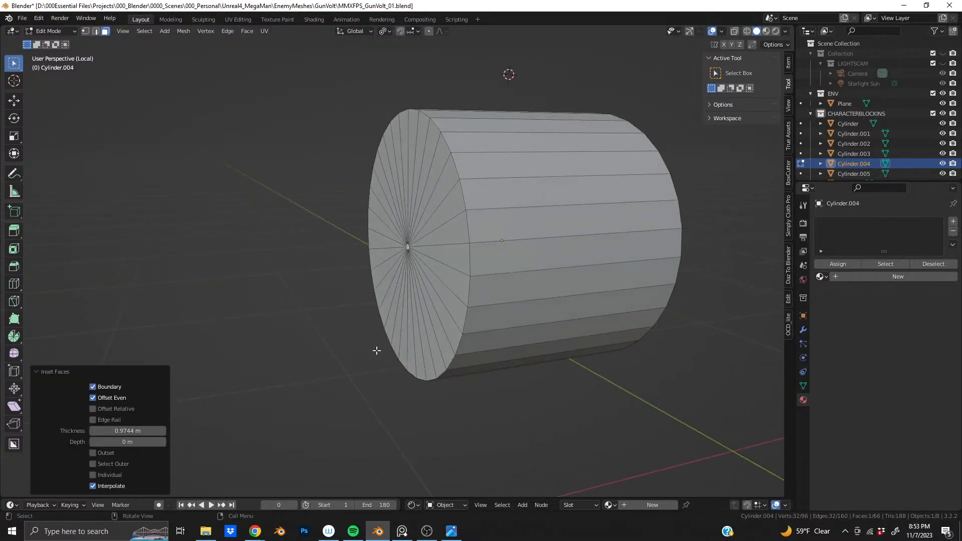
Try to move the tiny central face outward about 0.24 m along global X
{"action": "key", "text": "g"}
{"action": "key", "text": "x"}
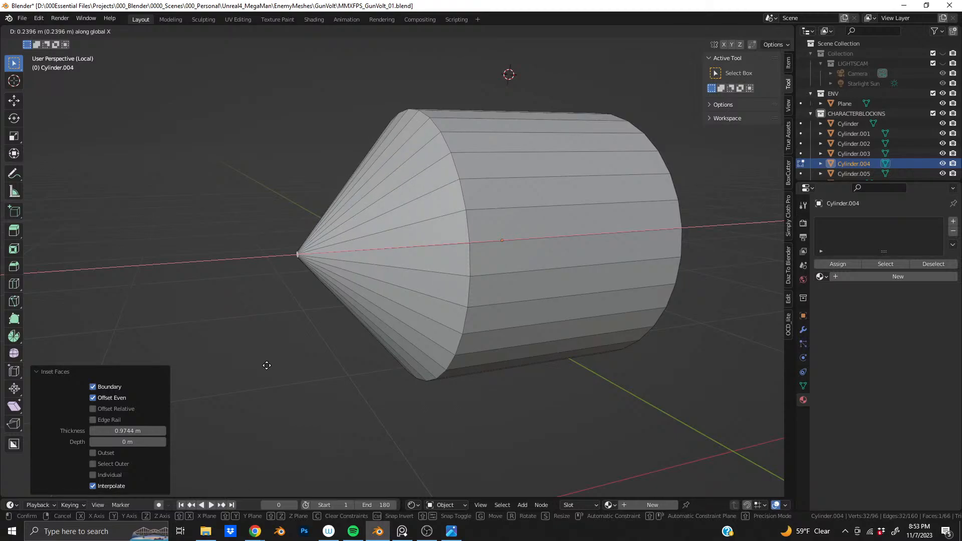
{"action": "left_click", "coordinate": [266, 366]}
{"action": "key", "text": "ctrl+z"}
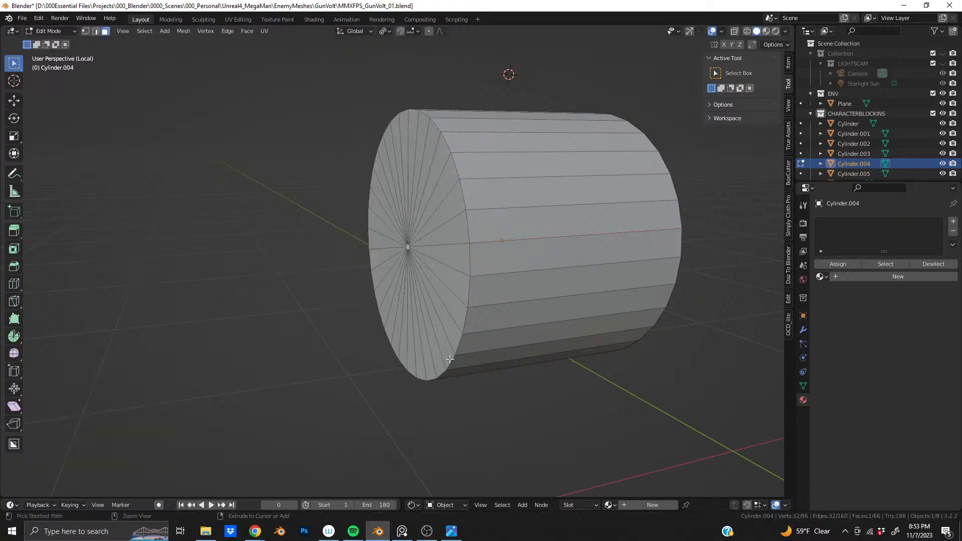
Connect opposite vertices of the tiny central circle with a horizontal and a vertical edge crossing at its centre
{"action": "scroll", "coordinate": [453, 264], "scroll_direction": "up", "scroll_amount": 4}
{"action": "middle_click_drag", "start_coordinate": [453, 264], "coordinate": [338, 271]}
{"action": "scroll", "coordinate": [401, 286], "scroll_direction": "up", "scroll_amount": 4}
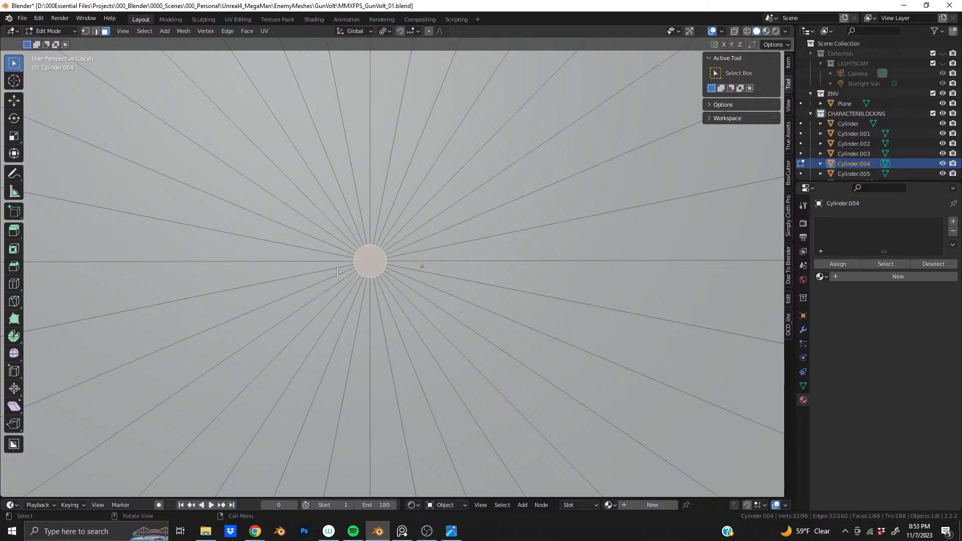
{"action": "key", "text": "1"}
{"action": "key", "text": "KP_3"}
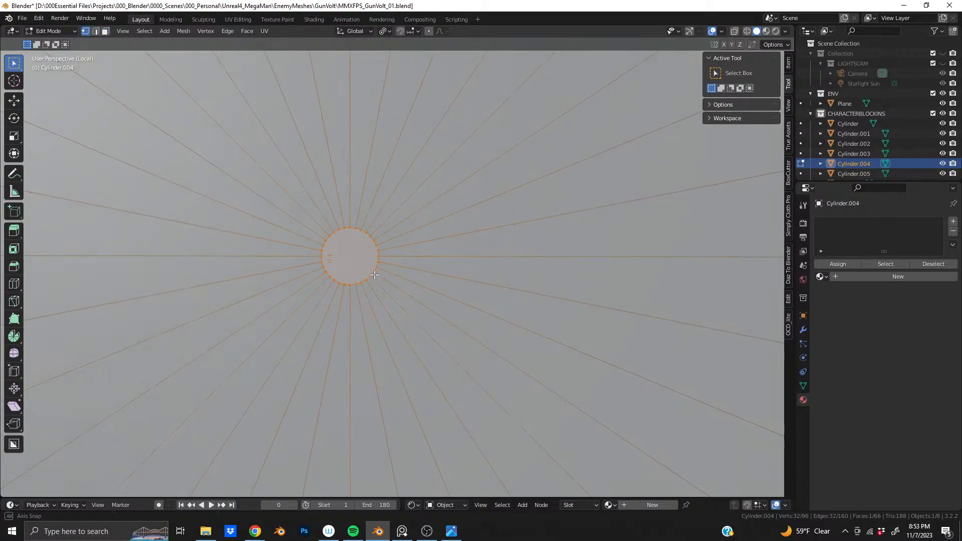
{"action": "scroll", "coordinate": [362, 277], "scroll_direction": "up", "scroll_amount": 5}
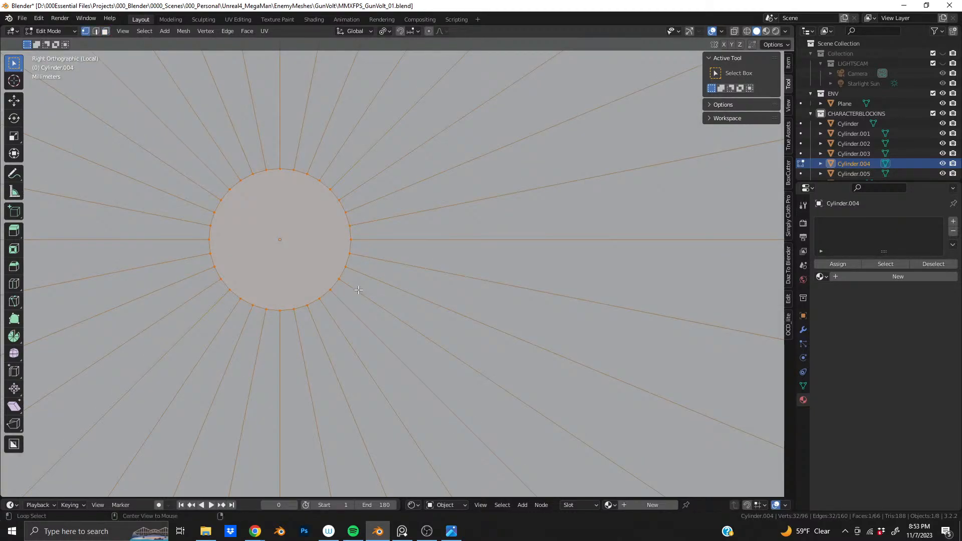
{"action": "left_click", "coordinate": [186, 237]}
{"action": "left_click", "coordinate": [337, 233], "text": "shift"}
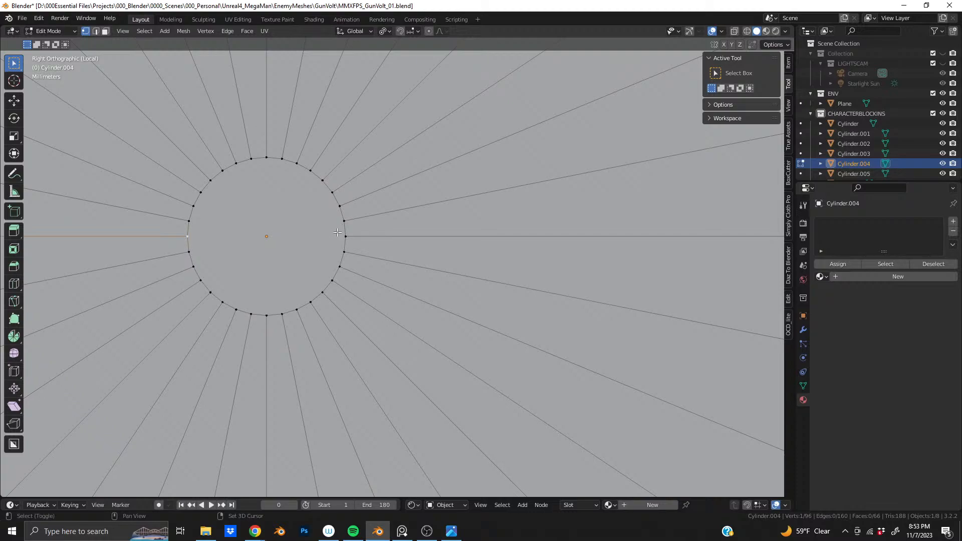
{"action": "key", "text": "j"}
{"action": "left_click", "coordinate": [266, 315]}
{"action": "left_click", "coordinate": [266, 157], "text": "shift"}
{"action": "key", "text": "j"}
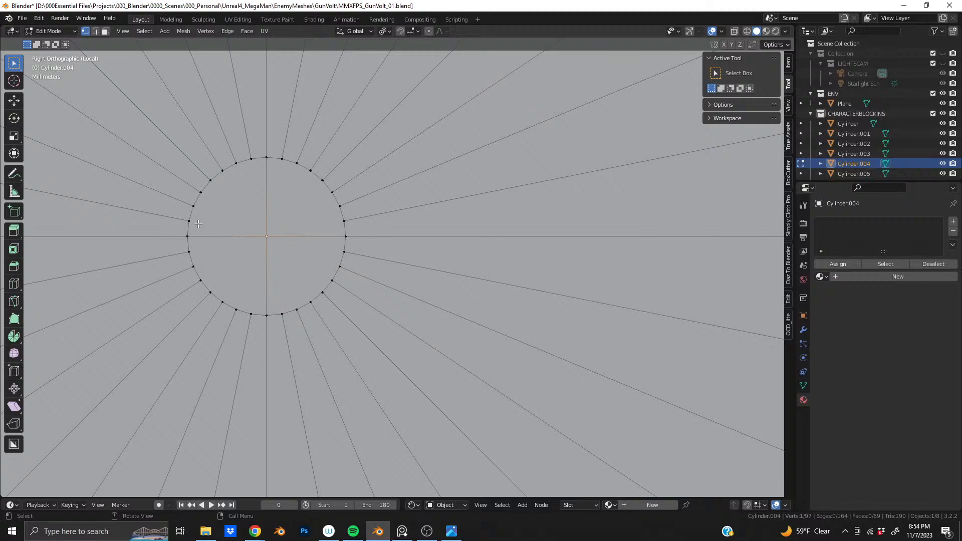
Select the tiny circle's four faces and move them outward about 0.239 m along global X to form a cone
{"action": "left_click", "coordinate": [238, 240], "text": "alt"}
{"action": "left_click", "coordinate": [208, 276], "text": "alt+shift"}
{"action": "left_click", "coordinate": [317, 288], "text": "alt+shift"}
{"action": "left_click", "coordinate": [321, 202], "text": "alt+shift"}
{"action": "middle_click_drag", "start_coordinate": [322, 201], "coordinate": [406, 299]}
{"action": "scroll", "coordinate": [401, 295], "scroll_direction": "down", "scroll_amount": 5}
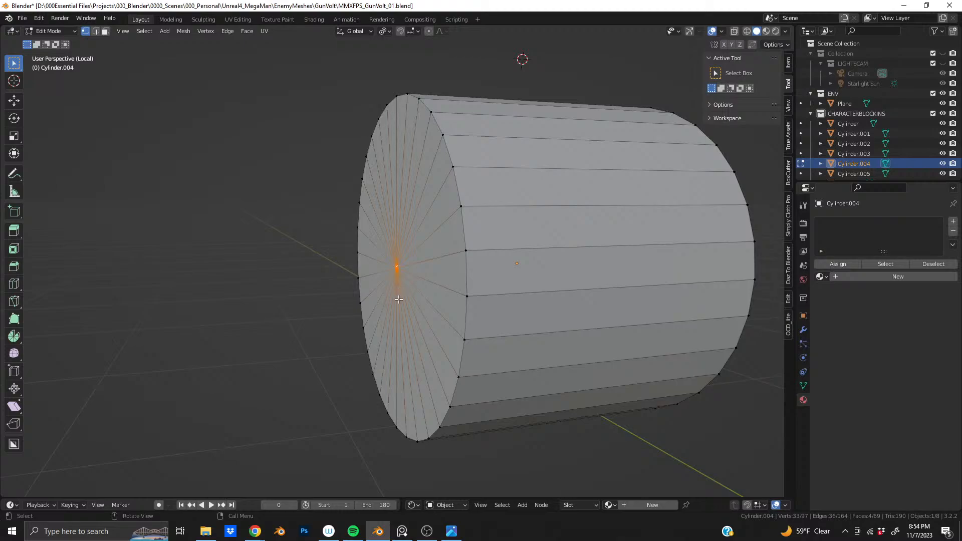
{"action": "key", "text": "g"}
{"action": "key", "text": "x"}
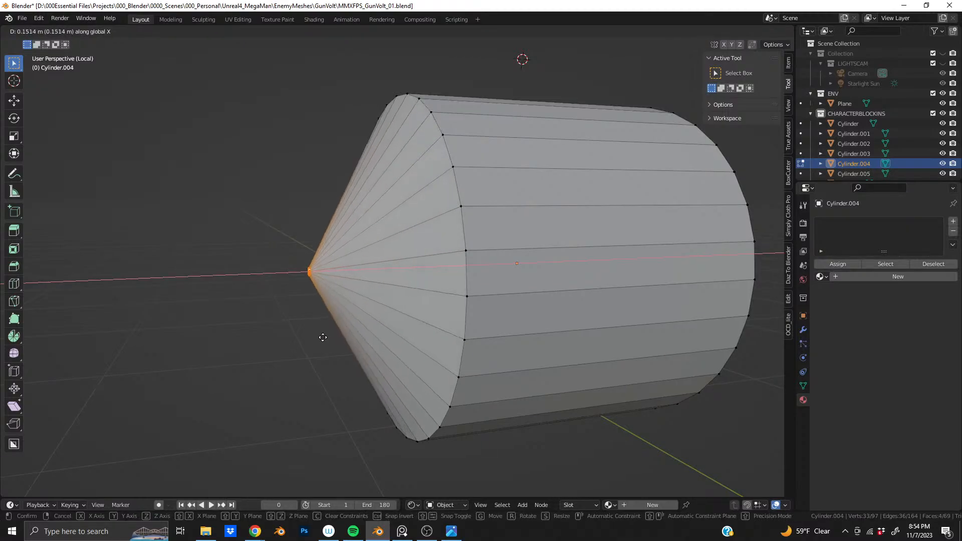
{"action": "left_click", "coordinate": [266, 351]}
Add a centred loop cut around the cone and scale the loop up by about 1.366
{"action": "scroll", "coordinate": [529, 327], "scroll_direction": "up", "scroll_amount": 2}
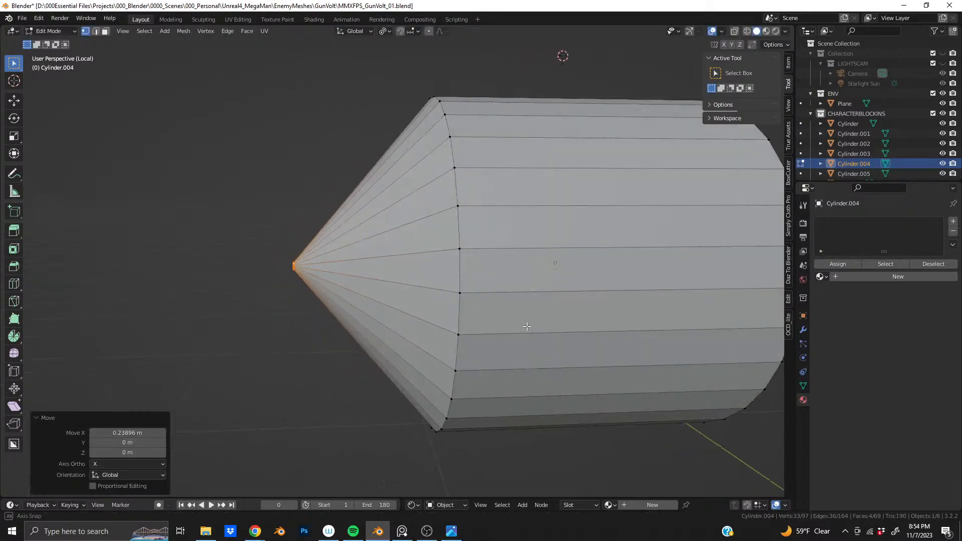
{"action": "key", "text": "ctrl+KP_1"}
{"action": "key", "text": "ctrl+r"}
{"action": "left_click", "coordinate": [376, 311]}
{"action": "right_click", "coordinate": [376, 311]}
{"action": "key", "text": "s"}
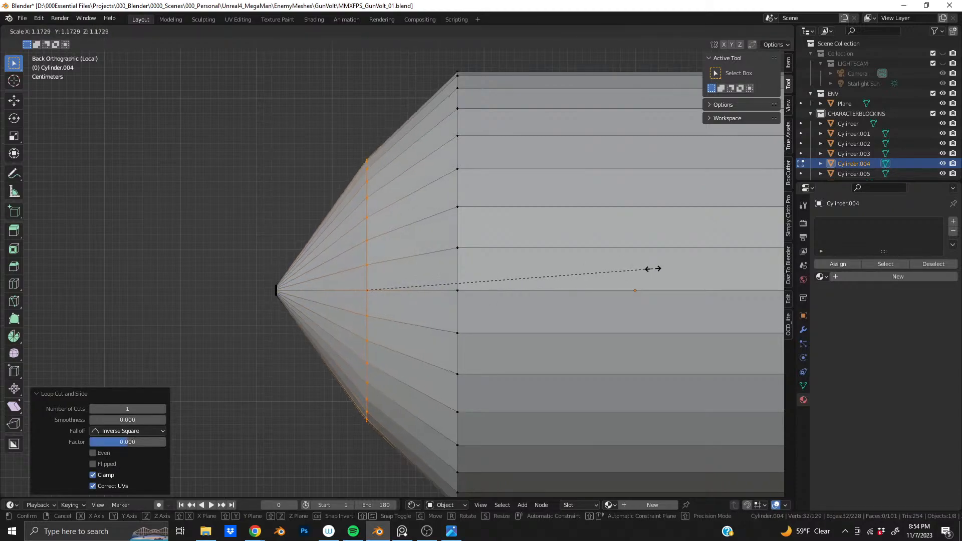
{"action": "left_click", "coordinate": [697, 267]}
Edge-slide the cone's new loop slightly towards the tip, by a factor of about 0.099
{"action": "key", "text": "g"}
{"action": "key", "text": "g"}
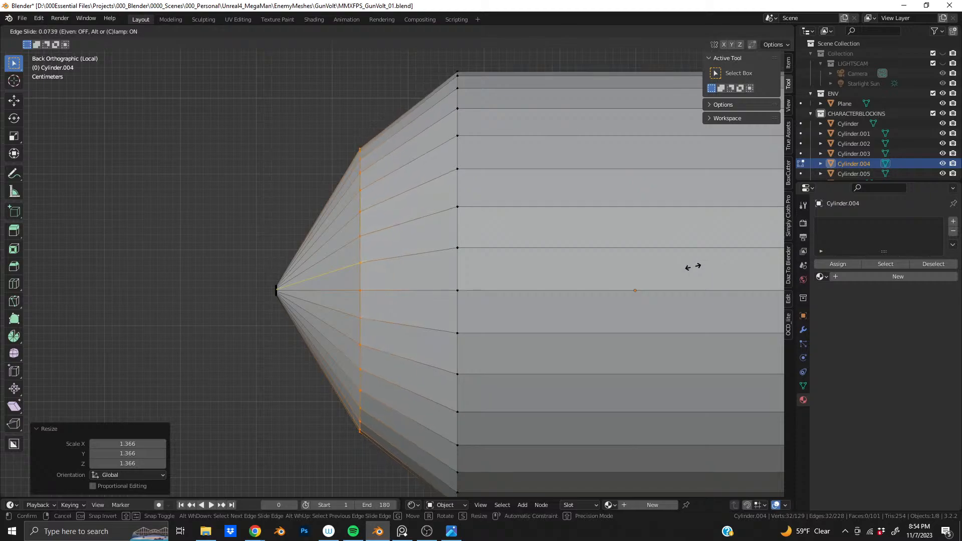
{"action": "left_click", "coordinate": [691, 266]}
Add a centred loop cut between the cone's middle loop and the cylinder's rim, scaled up by about 1.051
{"action": "key", "text": "ctrl+r"}
{"action": "left_click", "coordinate": [422, 282]}
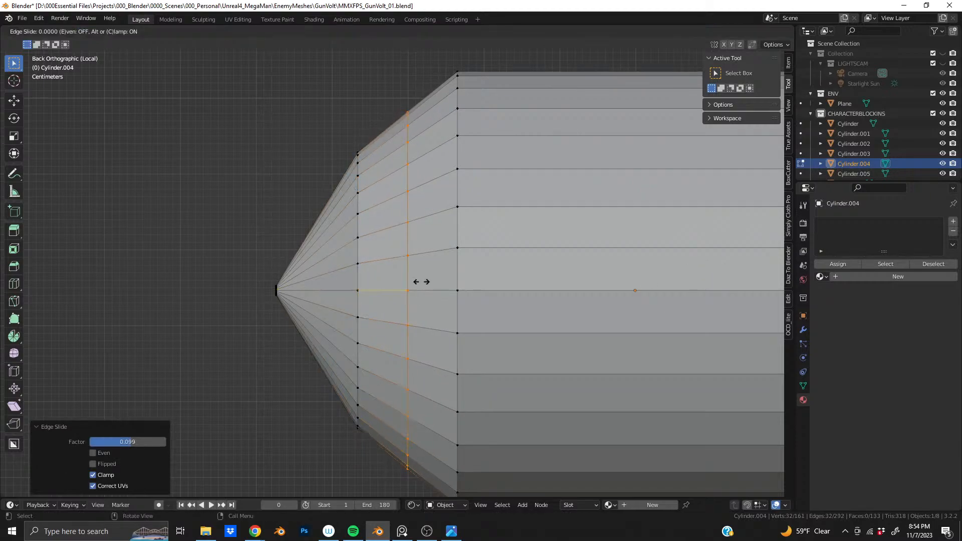
{"action": "right_click", "coordinate": [422, 282]}
{"action": "key", "text": "s"}
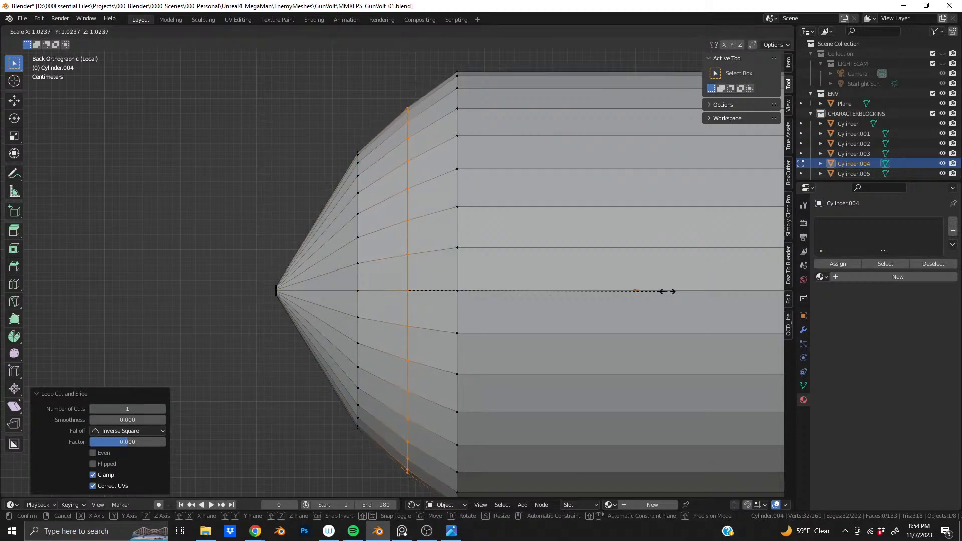
{"action": "left_click", "coordinate": [674, 291]}
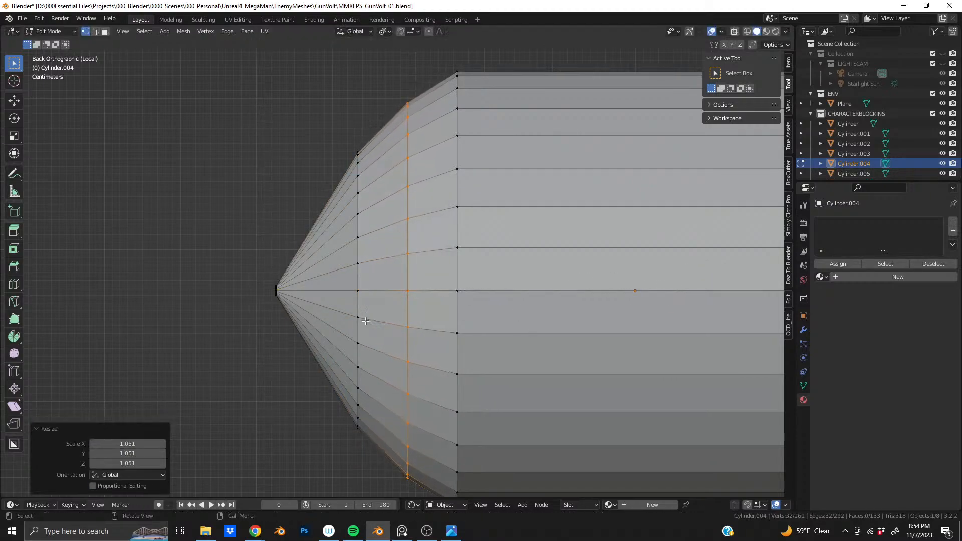
Add a centred loop cut between the cone's middle loop and its tip, scaled up by about 1.171
{"action": "key", "text": "ctrl+r"}
{"action": "left_click", "coordinate": [317, 311]}
{"action": "right_click", "coordinate": [464, 310]}
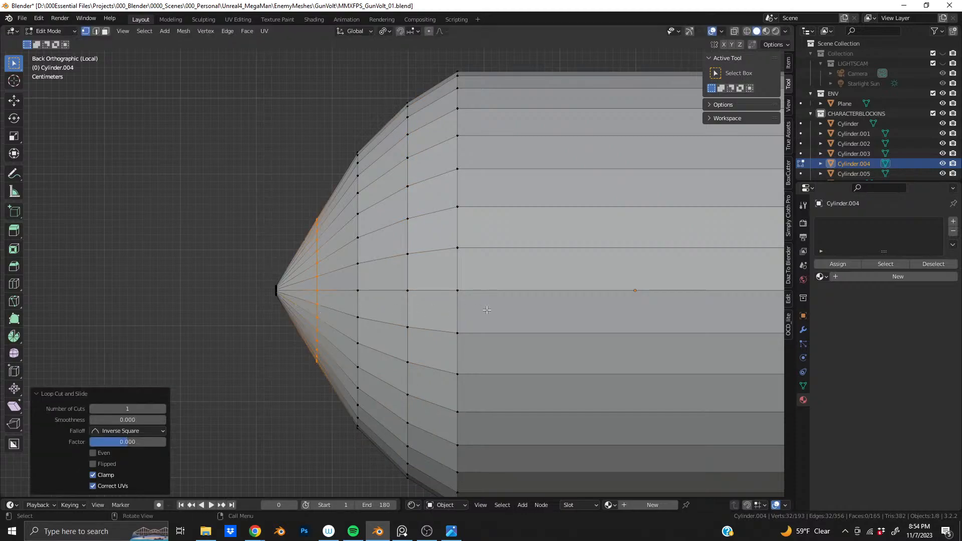
{"action": "key", "text": "s"}
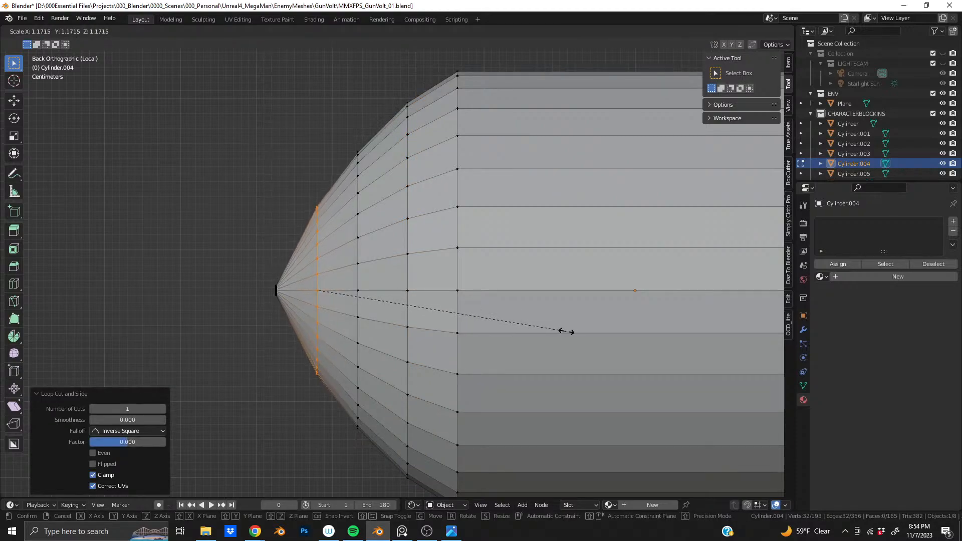
{"action": "left_click", "coordinate": [565, 330]}
Undo the last two loop cuts on the cone together with their scaling
{"action": "middle_click_drag", "start_coordinate": [472, 352], "coordinate": [434, 336]}
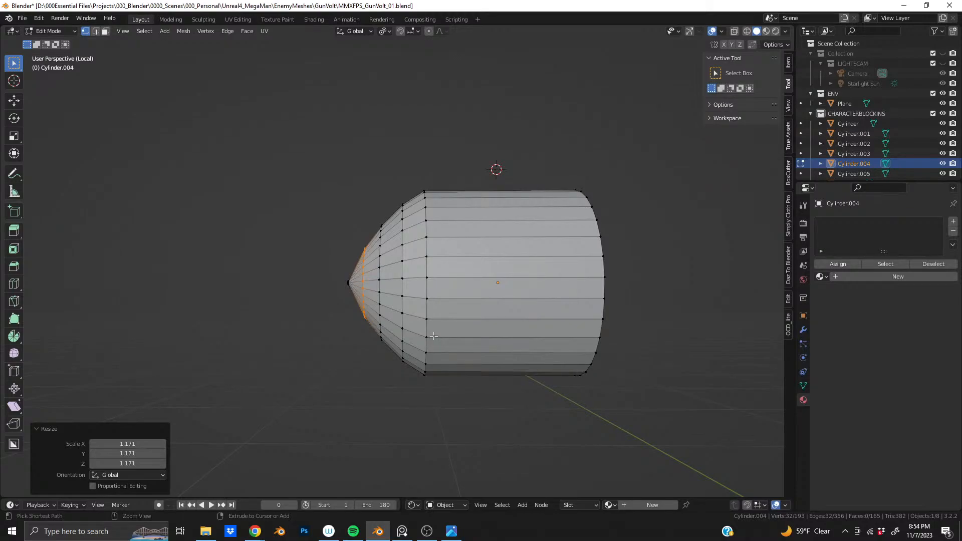
{"action": "key", "text": "ctrl+z"}
{"action": "key", "text": "ctrl+z"}
{"action": "key", "text": "ctrl+z"}
{"action": "key", "text": "ctrl+z"}
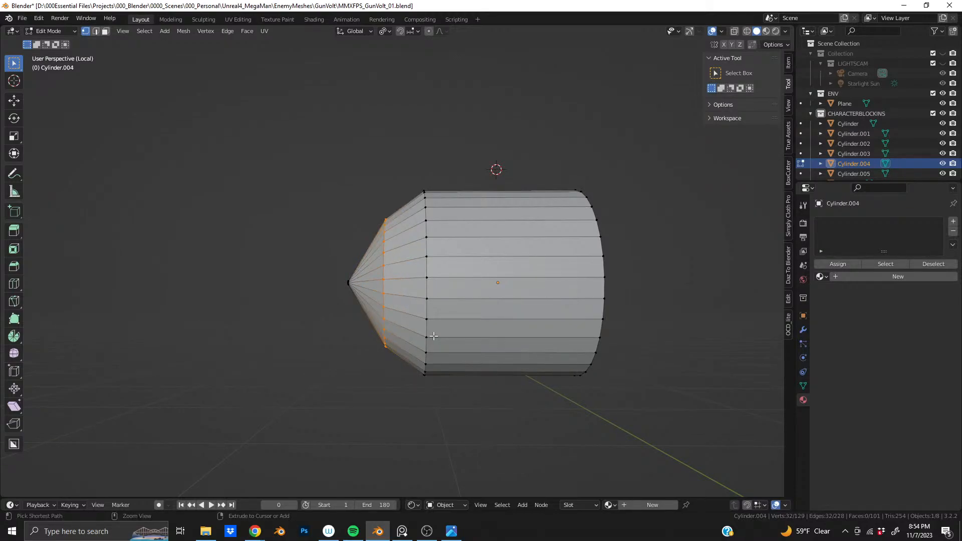
Bevel the cone's middle loop with a width of 0.467 m, 9 segments and a shape of 0.640
{"action": "key", "text": "ctrl+b"}
{"action": "scroll", "coordinate": [489, 303], "scroll_direction": "up", "scroll_amount": 8}
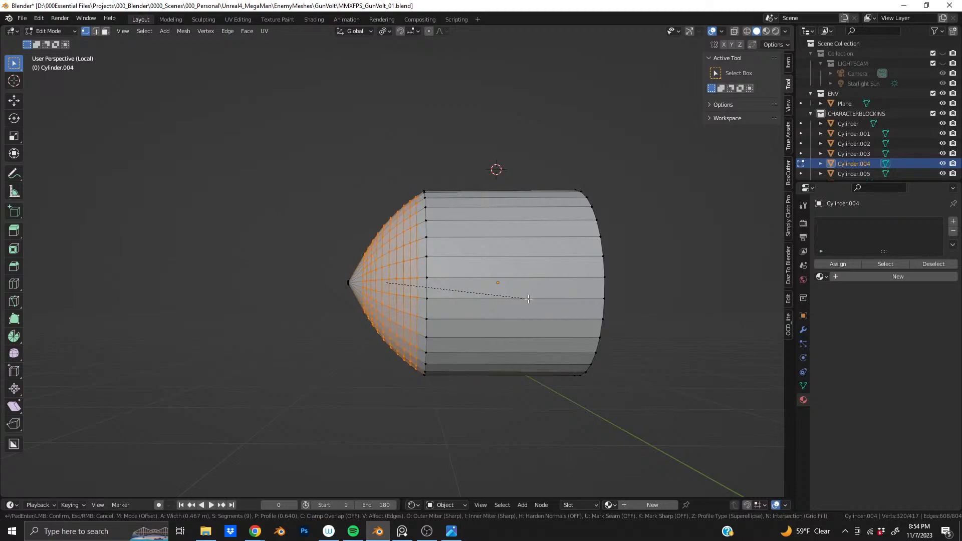
{"action": "left_click", "coordinate": [528, 299]}
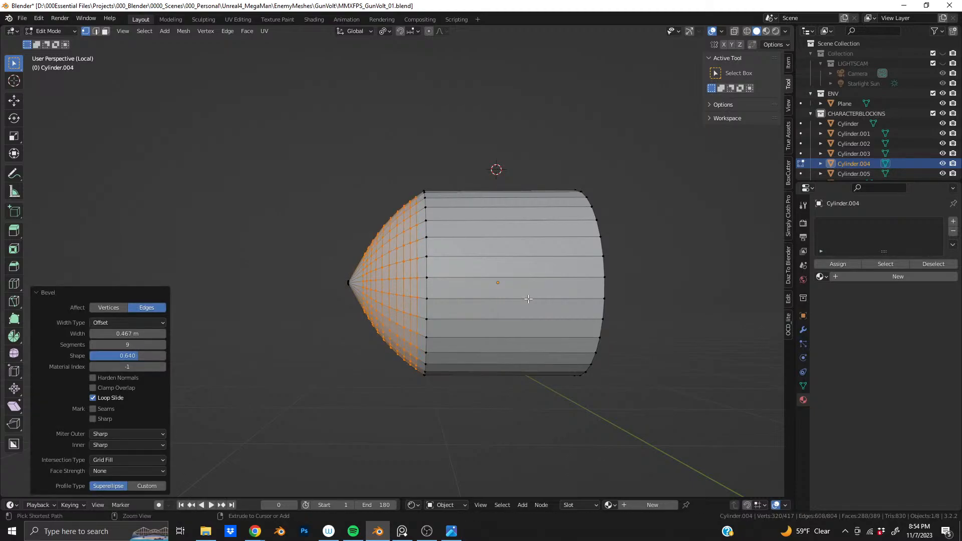
Undo the last bevel on the cone's middle loop and apply the cylinder's scale in Object Mode
{"action": "key", "text": "ctrl+z"}
{"action": "key", "text": "Tab"}
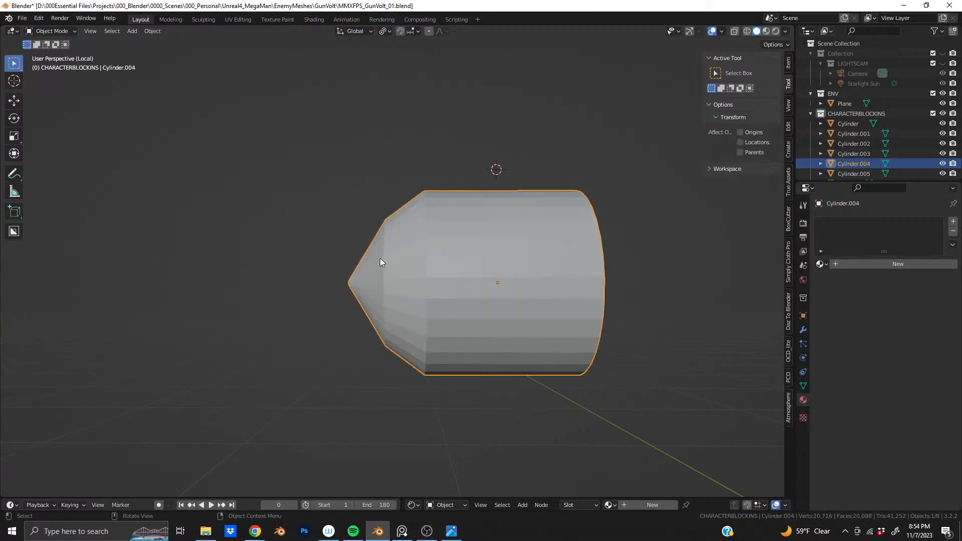
{"action": "left_click", "coordinate": [152, 31]}
{"action": "mouse_move", "coordinate": [184, 84]}
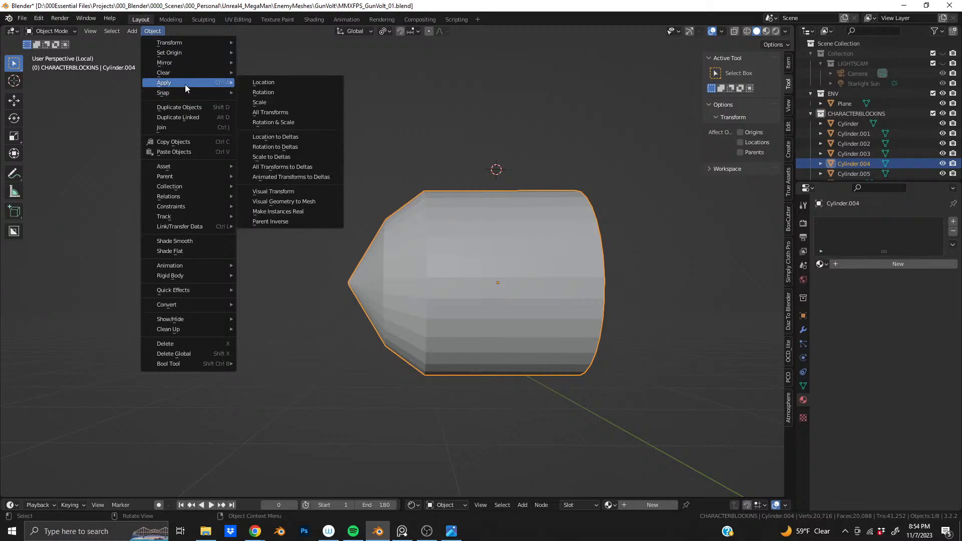
{"action": "left_click", "coordinate": [281, 102]}
{"action": "key", "text": "Tab"}
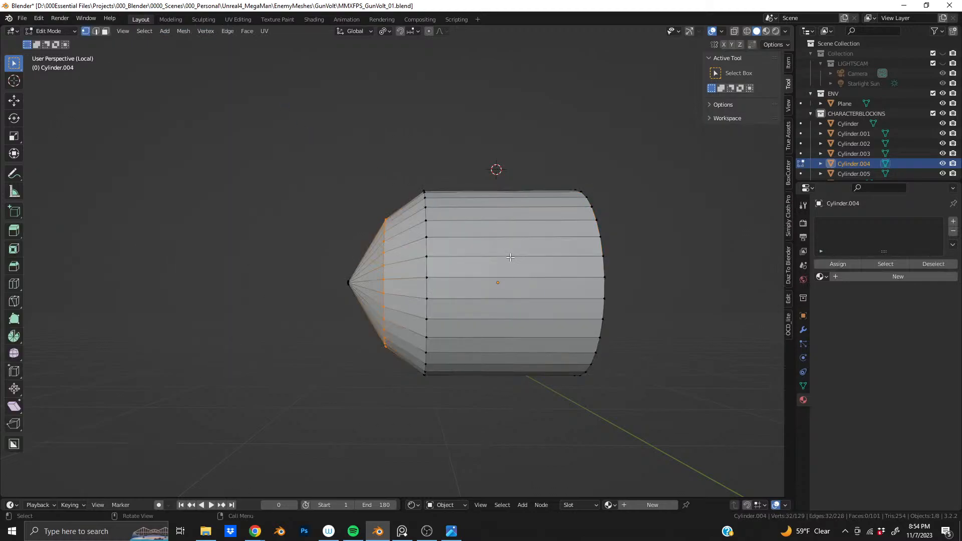
Try to bevel the cone's middle loop with 9 segments and a width of about 0.125 m
{"action": "key", "text": "ctrl+b"}
{"action": "scroll", "coordinate": [552, 260], "scroll_direction": "up", "scroll_amount": 8}
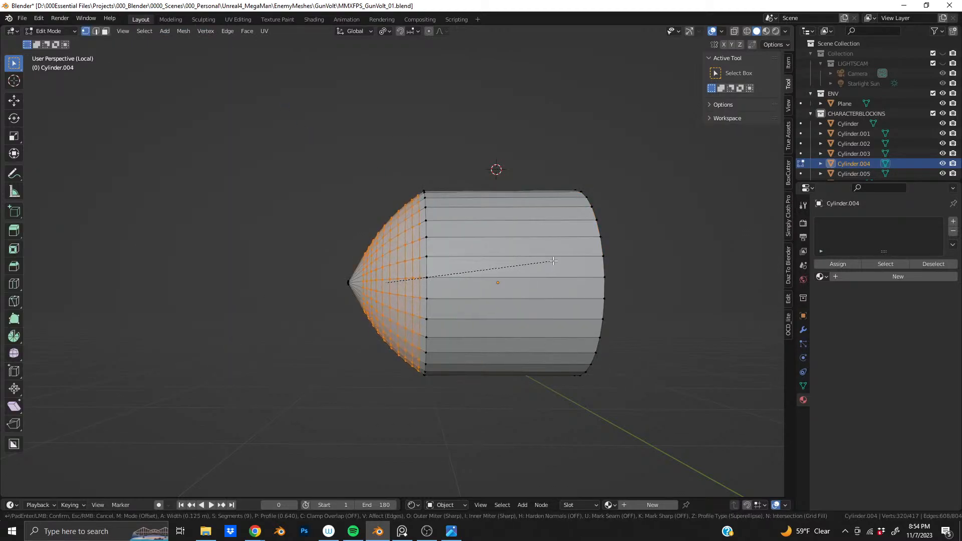
{"action": "left_click", "coordinate": [546, 260]}
{"action": "key", "text": "ctrl+z"}
Edge-slide the cone's middle loop toward the tip by a factor of 0.094
{"action": "key", "text": "g"}
{"action": "key", "text": "g"}
{"action": "left_click", "coordinate": [546, 258]}
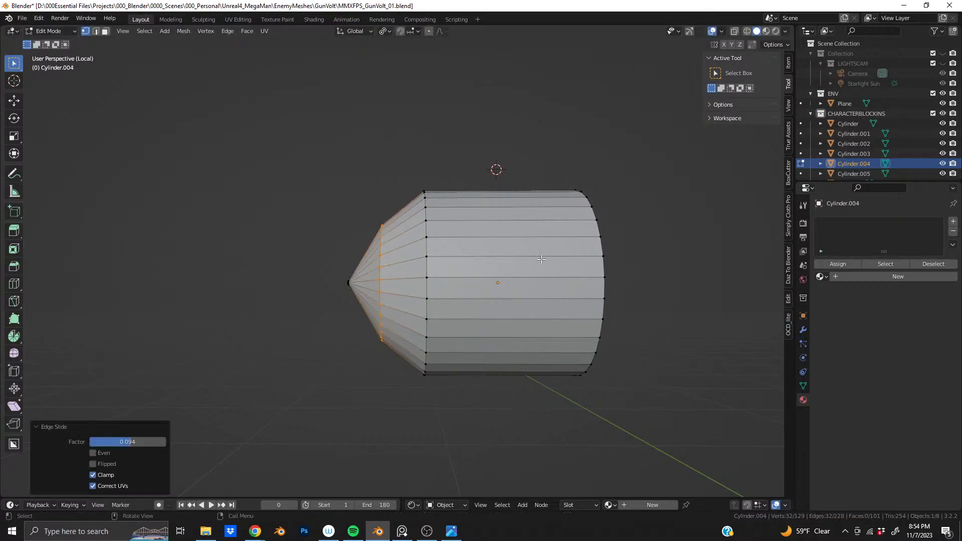
Try to bevel the shifted middle loop with 9 segments and a width of about 0.142 m
{"action": "key", "text": "ctrl+b"}
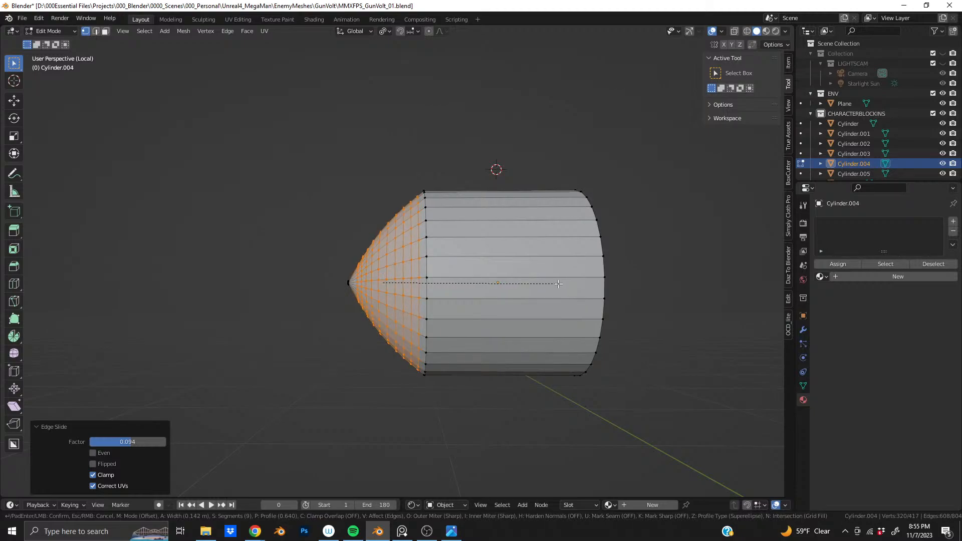
{"action": "left_click", "coordinate": [555, 283]}
{"action": "mouse_move", "coordinate": [429, 296]}
{"action": "middle_mouse_down"}
{"action": "mouse_move", "coordinate": [474, 304]}
{"action": "mouse_move", "coordinate": [434, 289]}
{"action": "middle_mouse_up"}
{"action": "key", "text": "ctrl+z"}
Bevel the cone's middle loop with 6 segments, a profile of 0.640 and a width of about 0.138 m
{"action": "key", "text": "ctrl+b"}
{"action": "scroll", "coordinate": [518, 287], "scroll_direction": "down", "scroll_amount": 3}
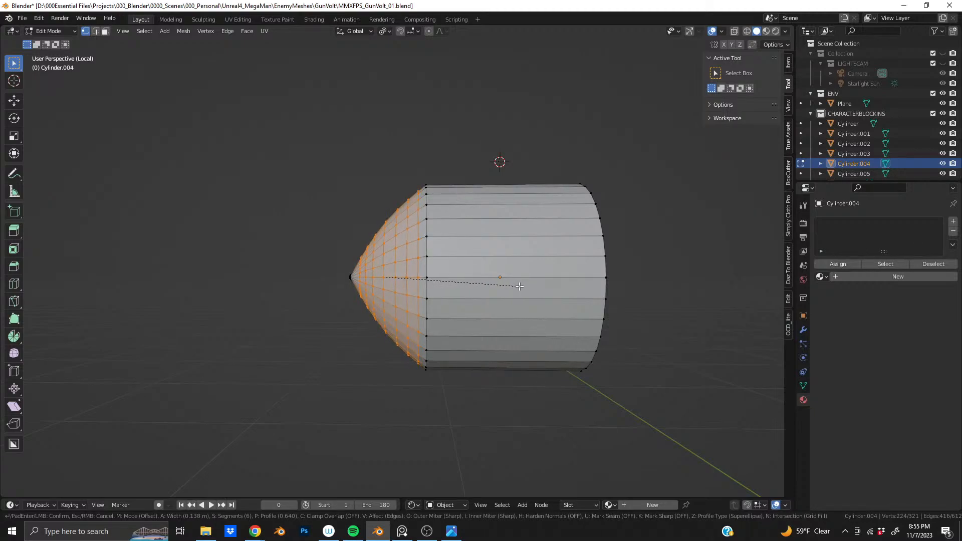
{"action": "left_click", "coordinate": [517, 287]}
Enable X-ray, select all of the cone's tip vertices and move them by -0.017189 m along X
{"action": "middle_click_drag", "start_coordinate": [357, 295], "coordinate": [483, 293]}
{"action": "left_click_drag", "start_coordinate": [444, 303], "coordinate": [475, 345]}
{"action": "left_click", "coordinate": [735, 32]}
{"action": "left_click_drag", "start_coordinate": [415, 280], "coordinate": [473, 365]}
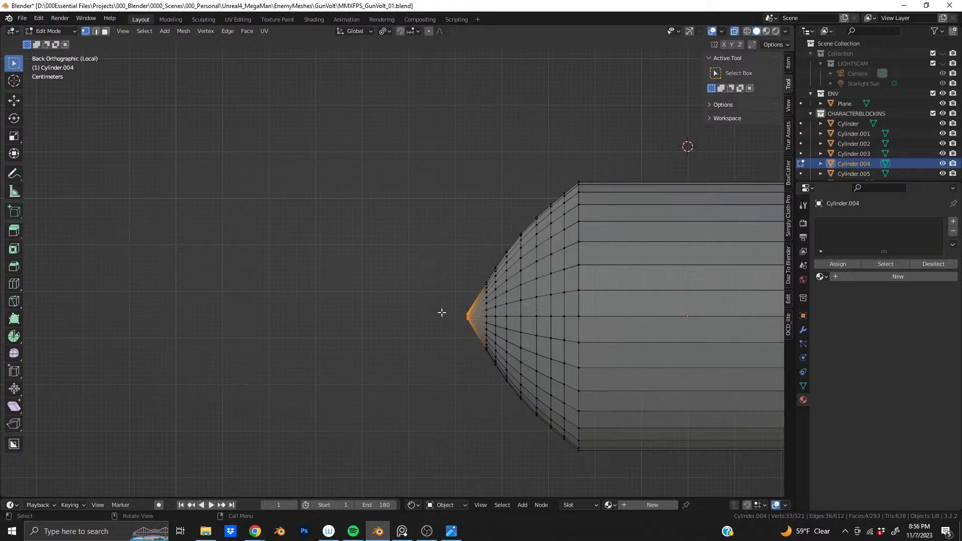
{"action": "scroll", "coordinate": [507, 272], "scroll_direction": "up", "scroll_amount": 2}
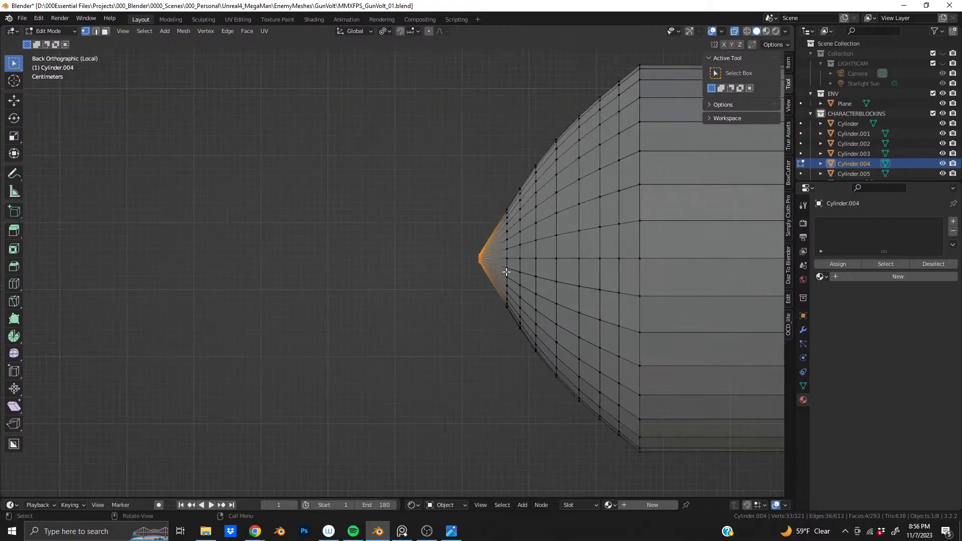
{"action": "key", "text": "g"}
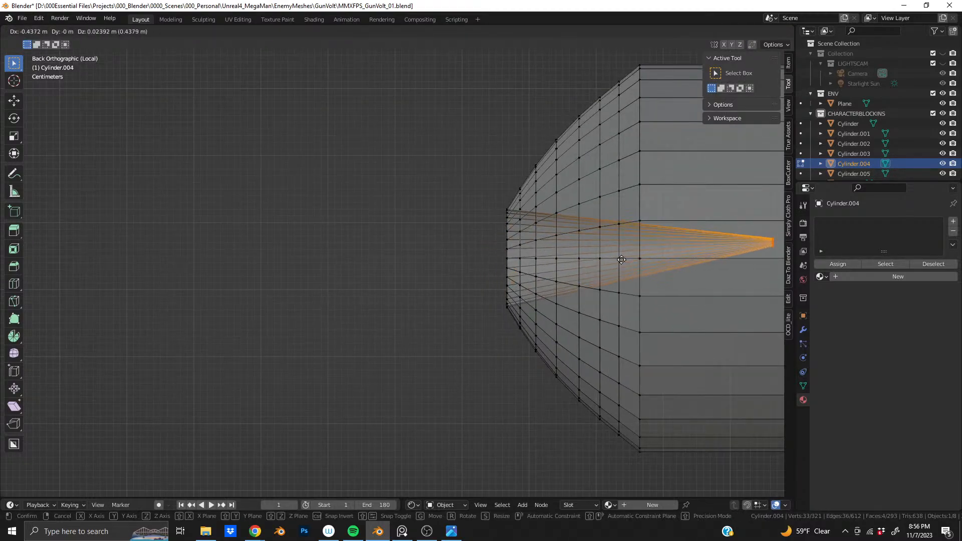
{"action": "key", "text": "x"}
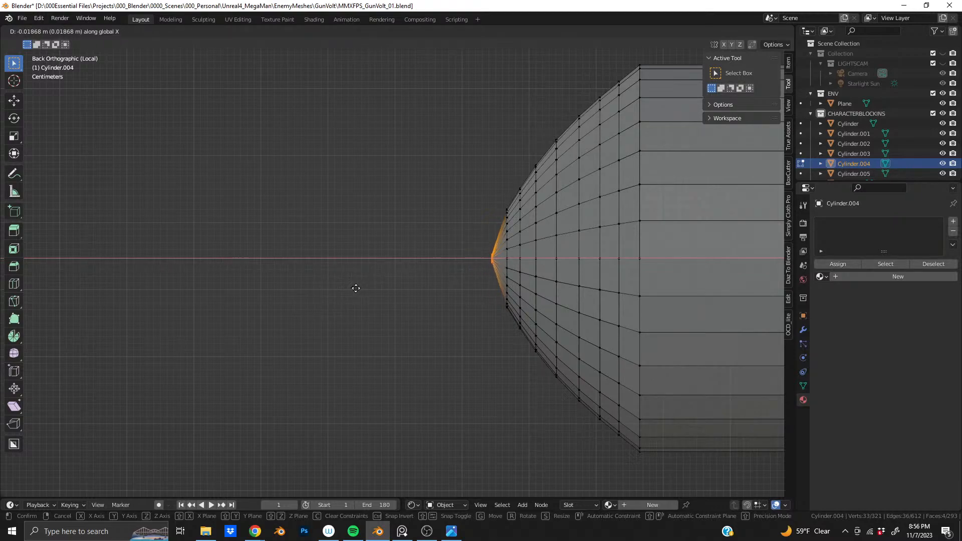
{"action": "left_click", "coordinate": [355, 288]}
Scale the selected tip ring uniformly by 0.353
{"action": "middle_click_drag", "start_coordinate": [357, 285], "coordinate": [441, 279]}
{"action": "key", "text": "s"}
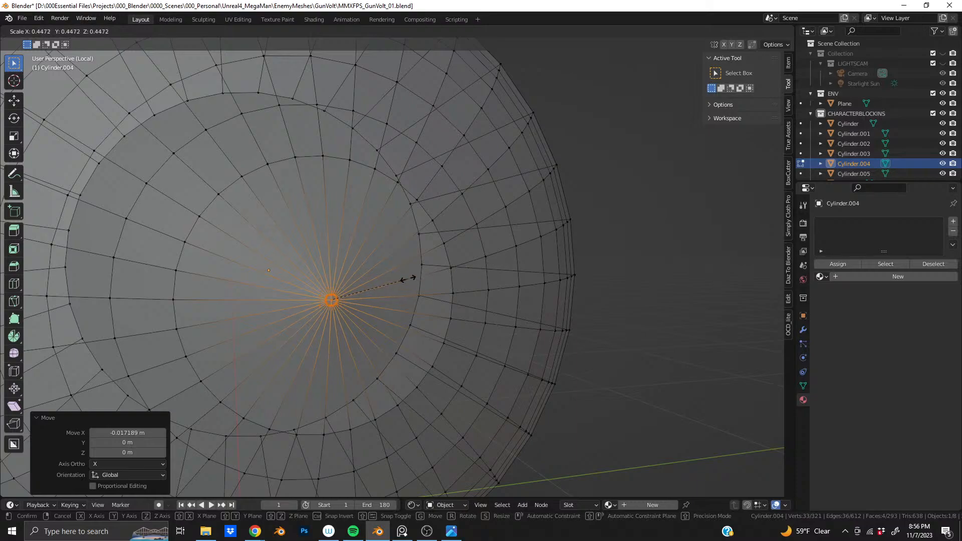
{"action": "left_click", "coordinate": [392, 283]}
Move only the centre vertex of the cone's tip by 0.0003 m along X
{"action": "middle_click_drag", "start_coordinate": [505, 288], "coordinate": [423, 286]}
{"action": "scroll", "coordinate": [386, 290], "scroll_direction": "up", "scroll_amount": 3}
{"action": "middle_click_drag", "start_coordinate": [320, 294], "coordinate": [425, 279]}
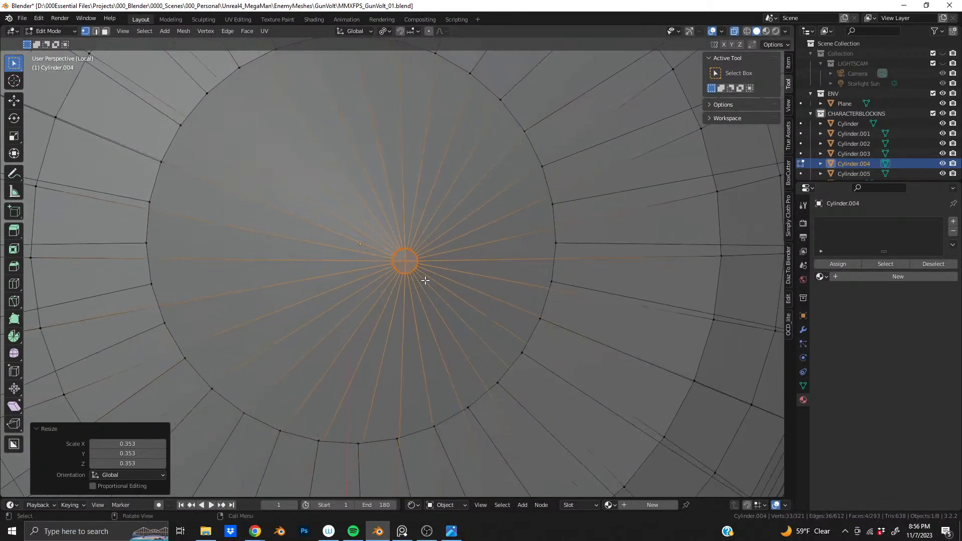
{"action": "scroll", "coordinate": [420, 279], "scroll_direction": "up", "scroll_amount": 8}
{"action": "left_click", "coordinate": [455, 218]}
{"action": "middle_click_drag", "start_coordinate": [393, 236], "coordinate": [286, 247]}
{"action": "key", "text": "g"}
{"action": "key", "text": "x"}
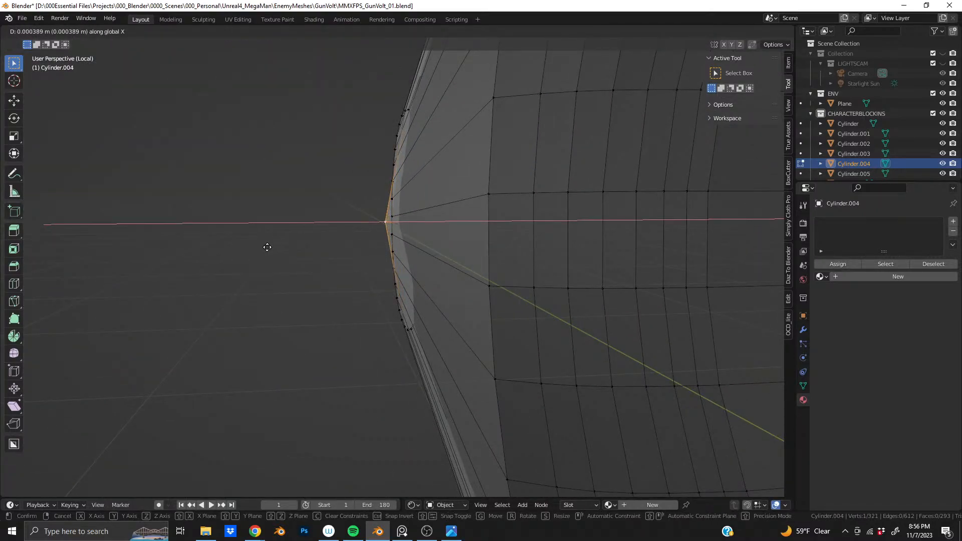
{"action": "left_click", "coordinate": [271, 249]}
Examine the profile of the cone's tip up close in the back orthographic view
{"action": "mouse_move", "coordinate": [416, 236]}
{"action": "middle_mouse_down"}
{"action": "mouse_move", "coordinate": [518, 230]}
{"action": "mouse_move", "coordinate": [420, 241]}
{"action": "middle_mouse_up"}
{"action": "scroll", "coordinate": [521, 230], "scroll_direction": "down", "scroll_amount": 6}
{"action": "scroll", "coordinate": [531, 239], "scroll_direction": "down", "scroll_amount": 3}
{"action": "scroll", "coordinate": [543, 238], "scroll_direction": "down", "scroll_amount": 4}
{"action": "middle_click_drag", "start_coordinate": [539, 239], "coordinate": [543, 221], "text": "alt"}
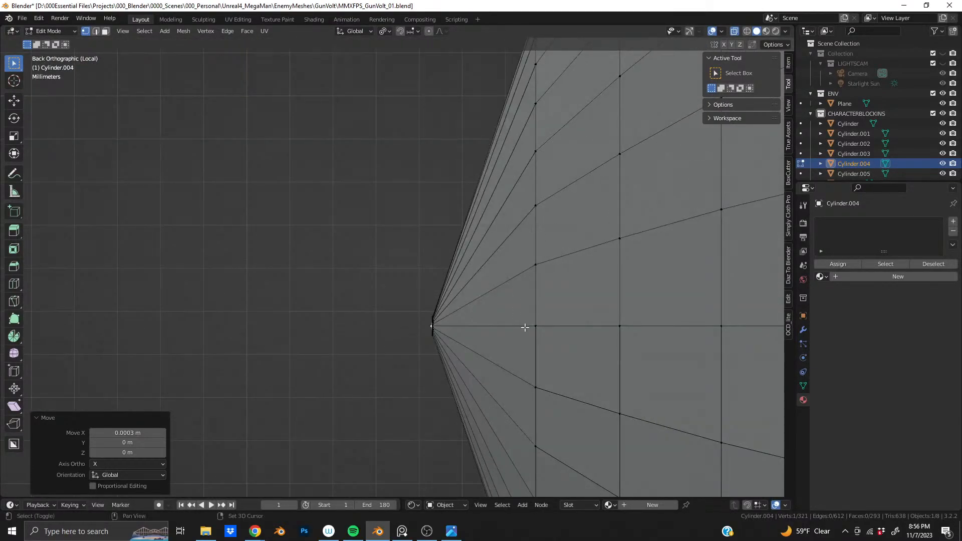
{"action": "middle_click_drag", "start_coordinate": [518, 334], "coordinate": [482, 232], "text": "shift"}
{"action": "scroll", "coordinate": [482, 233], "scroll_direction": "up", "scroll_amount": 5}
{"action": "middle_click_drag", "start_coordinate": [425, 139], "coordinate": [418, 335], "text": "shift"}
{"action": "scroll", "coordinate": [425, 200], "scroll_direction": "up", "scroll_amount": 2}
{"action": "scroll", "coordinate": [420, 331], "scroll_direction": "up", "scroll_amount": 6}
{"action": "middle_click_drag", "start_coordinate": [407, 374], "coordinate": [405, 278], "text": "shift"}
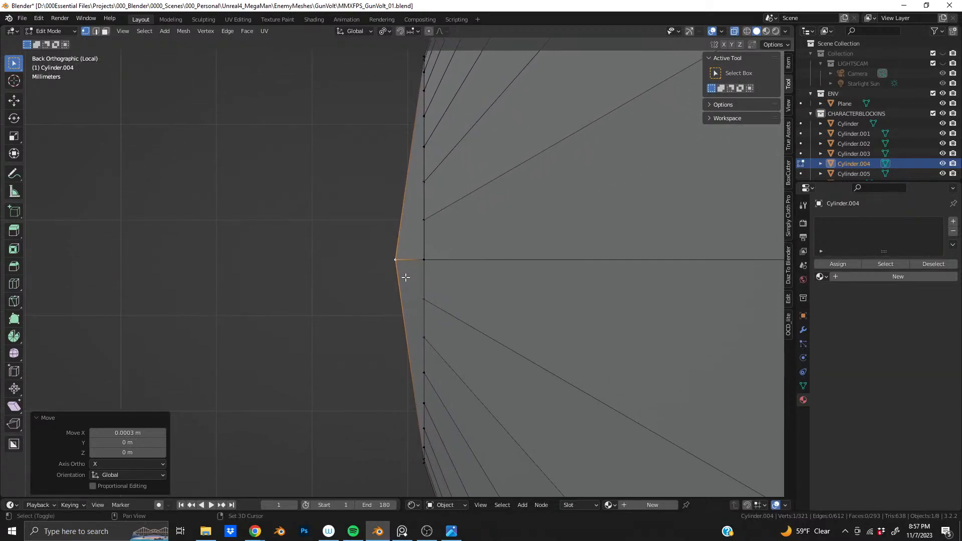
{"action": "scroll", "coordinate": [405, 277], "scroll_direction": "up", "scroll_amount": 7}
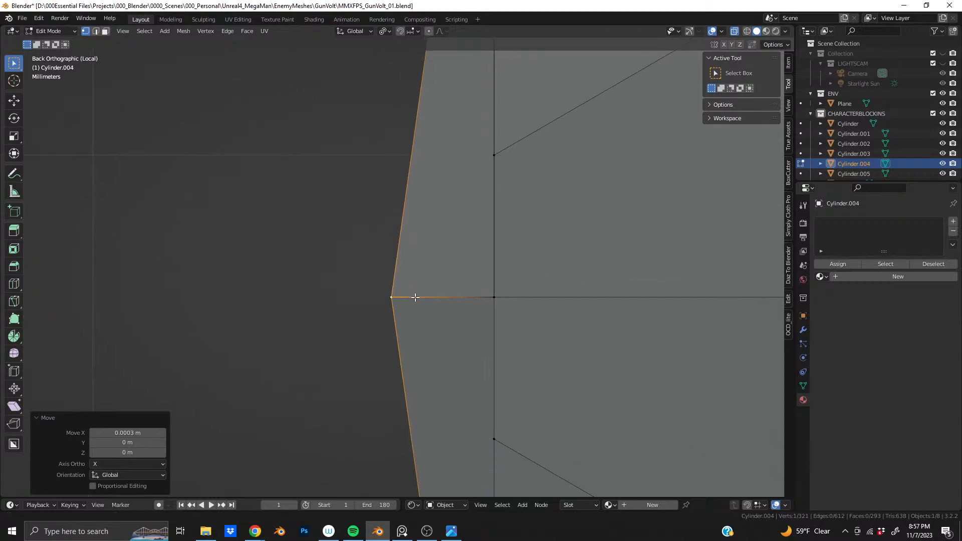
{"action": "middle_click_drag", "start_coordinate": [411, 303], "coordinate": [434, 241], "text": "shift"}
{"action": "scroll", "coordinate": [435, 226], "scroll_direction": "up", "scroll_amount": 3}
{"action": "scroll", "coordinate": [430, 223], "scroll_direction": "down", "scroll_amount": 20}
{"action": "scroll", "coordinate": [427, 228], "scroll_direction": "down", "scroll_amount": 10}
{"action": "mouse_move", "coordinate": [549, 311]}
{"action": "middle_mouse_down", "text": "shift"}
{"action": "mouse_move", "coordinate": [453, 333]}
{"action": "mouse_move", "coordinate": [553, 322]}
{"action": "middle_mouse_up", "text": "shift"}
{"action": "scroll", "coordinate": [450, 298], "scroll_direction": "up", "scroll_amount": 8}
Move all of the tip's vertices along X by -0.003269 m and again by -0.001534 m
{"action": "left_click_drag", "start_coordinate": [389, 302], "coordinate": [428, 355]}
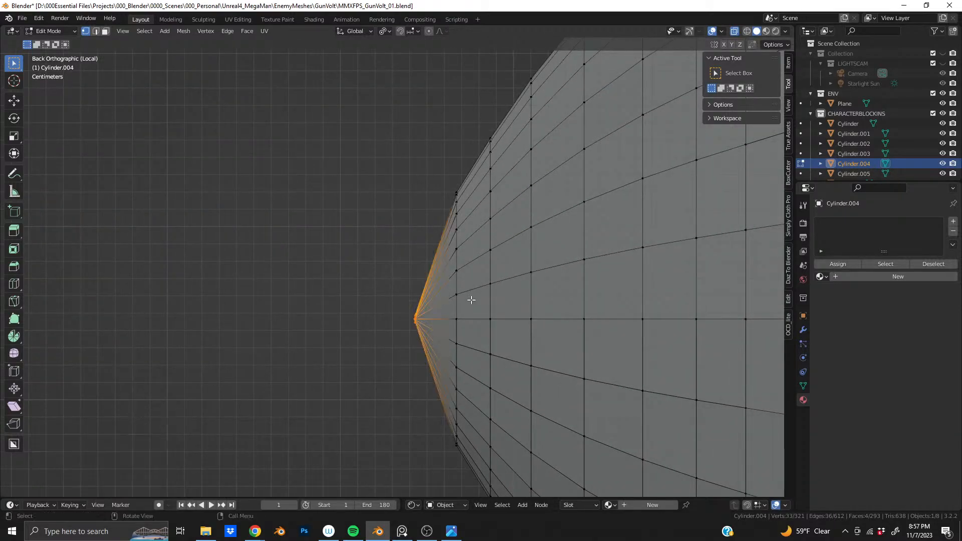
{"action": "left_click", "coordinate": [734, 31]}
{"action": "left_click_drag", "start_coordinate": [388, 290], "coordinate": [441, 355]}
{"action": "left_click", "coordinate": [735, 31]}
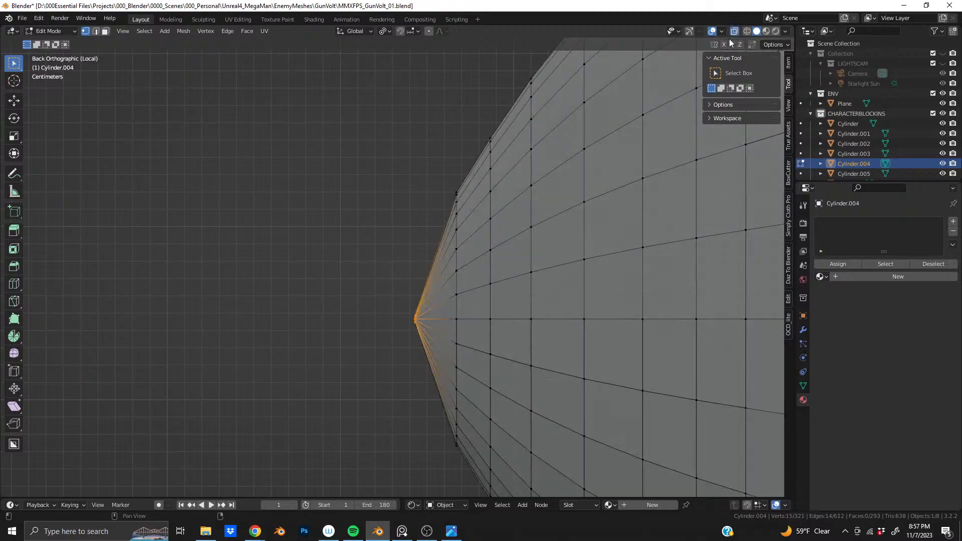
{"action": "left_click_drag", "start_coordinate": [366, 290], "coordinate": [436, 338]}
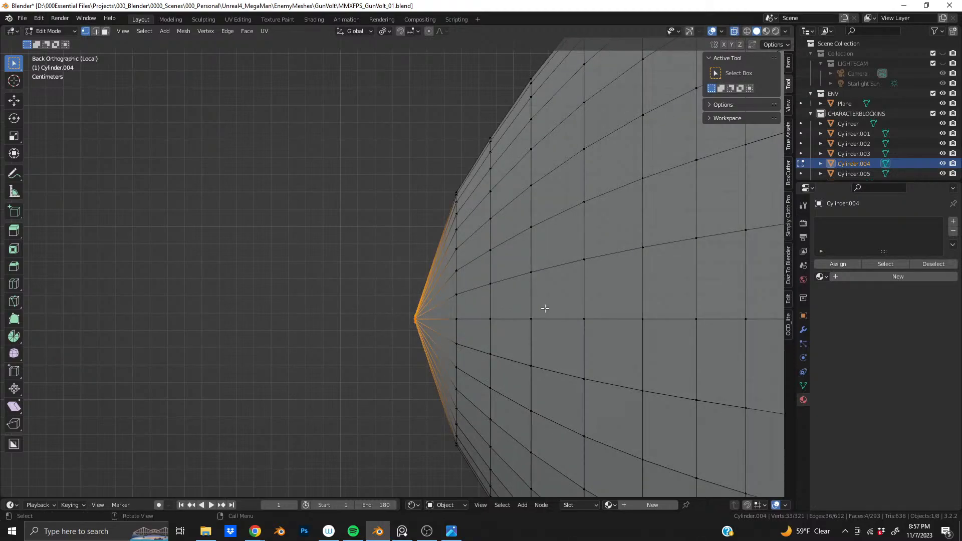
{"action": "key", "text": "g"}
{"action": "key", "text": "x"}
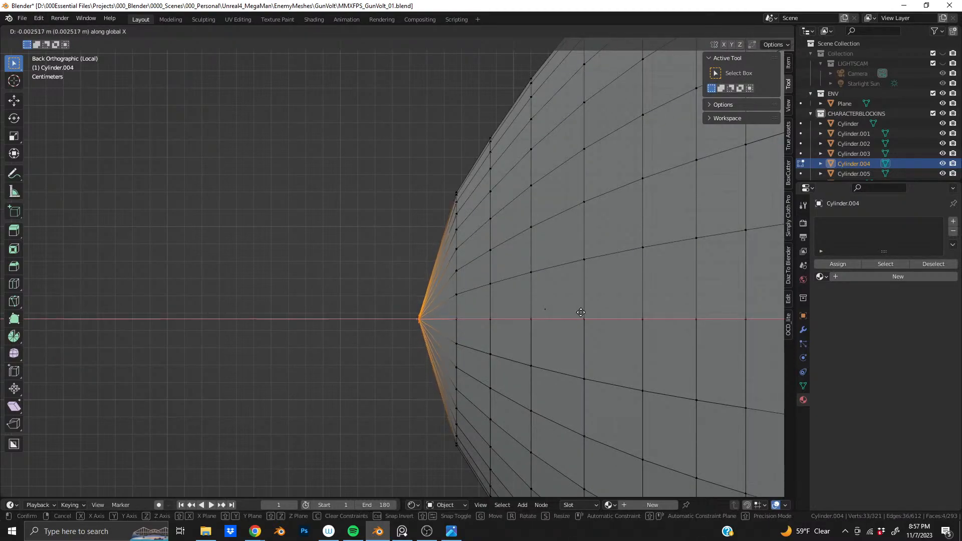
{"action": "left_click", "coordinate": [591, 313]}
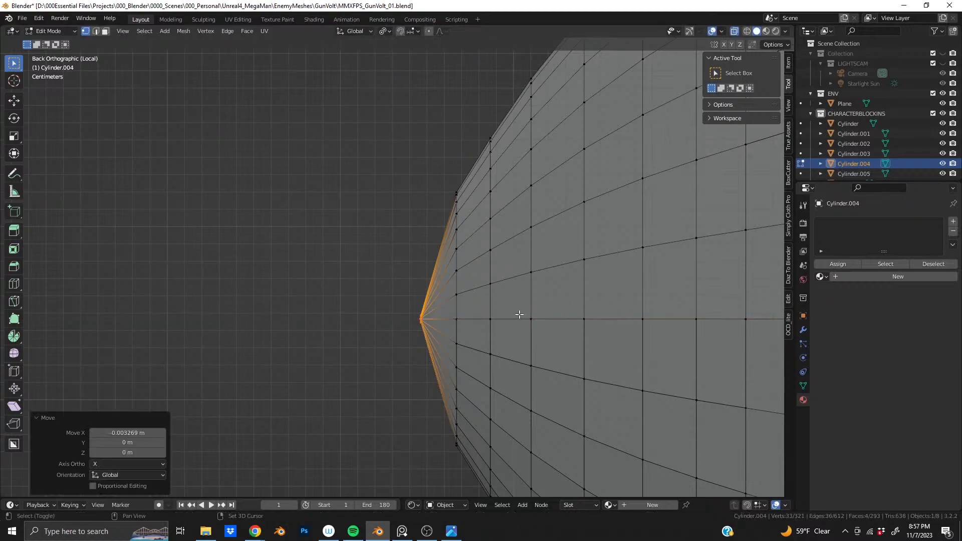
{"action": "key", "text": "g"}
{"action": "key", "text": "x"}
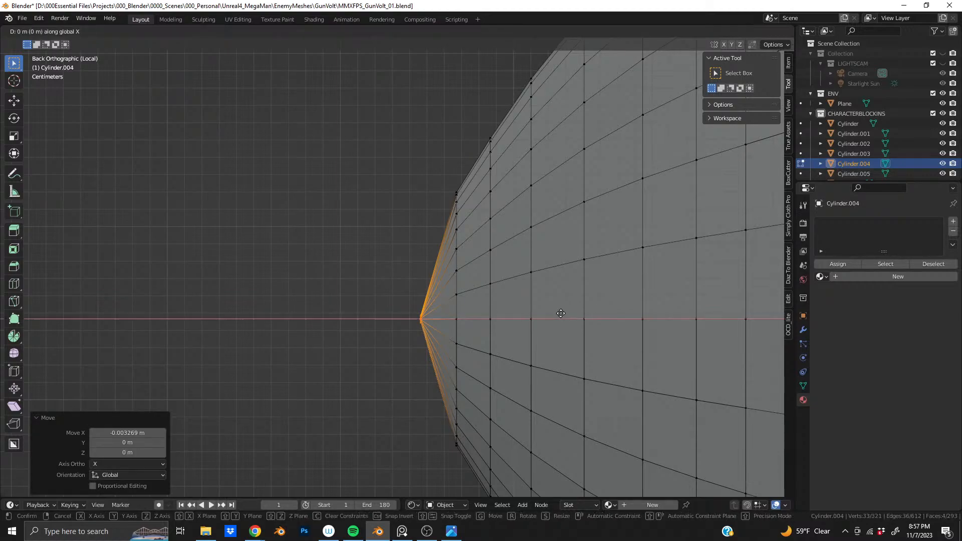
{"action": "left_click", "coordinate": [585, 315]}
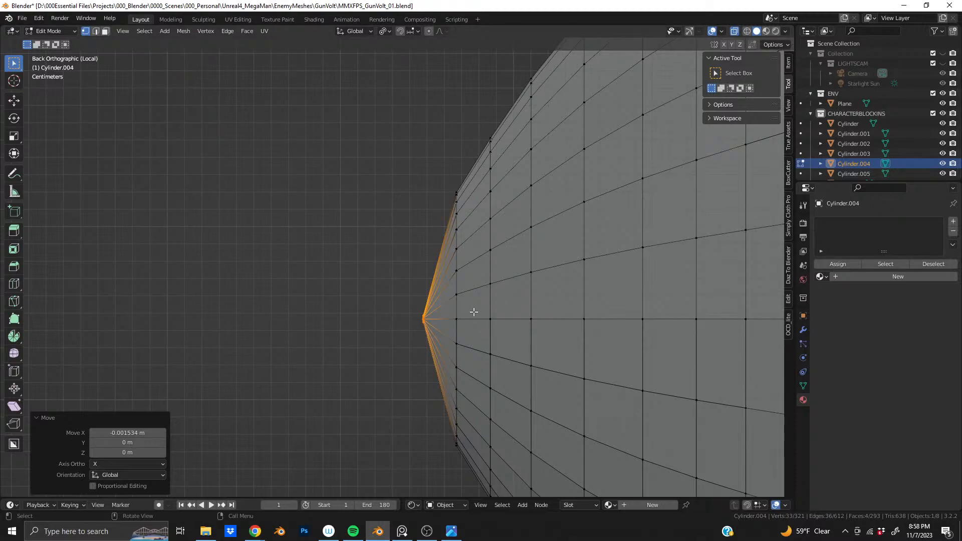
Return to Object Mode, turn off X-ray and exit local view to show the whole robot
{"action": "middle_click_drag", "start_coordinate": [467, 303], "coordinate": [449, 277], "text": "shift"}
{"action": "scroll", "coordinate": [449, 277], "scroll_direction": "down", "scroll_amount": 4}
{"action": "key", "text": "Tab"}
{"action": "scroll", "coordinate": [485, 244], "scroll_direction": "down", "scroll_amount": 4}
{"action": "middle_click_drag", "start_coordinate": [525, 239], "coordinate": [342, 263]}
{"action": "left_click", "coordinate": [735, 31]}
{"action": "scroll", "coordinate": [629, 241], "scroll_direction": "down", "scroll_amount": 5}
{"action": "key", "text": "KP_Divide"}
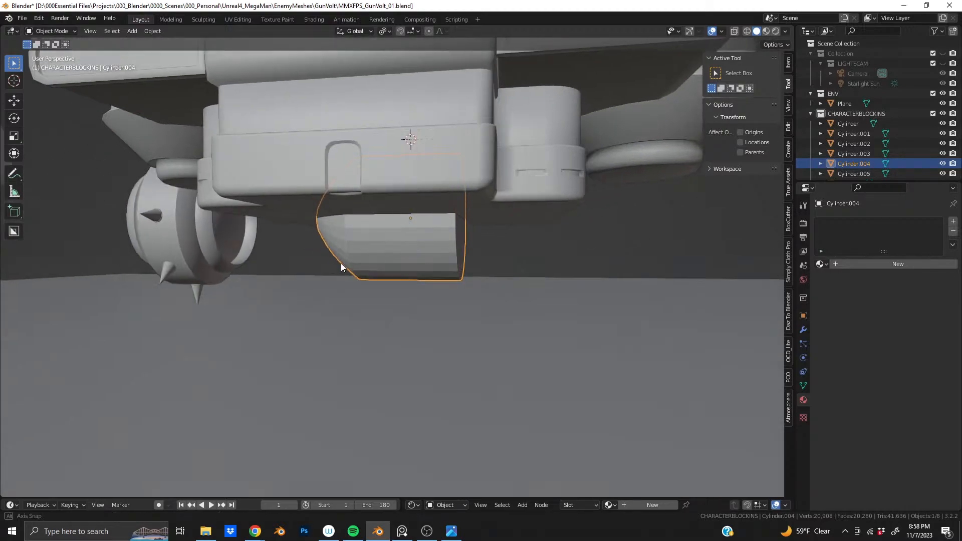
Select the robot's upper body and switch the viewport to rendered shading
{"action": "scroll", "coordinate": [342, 264], "scroll_direction": "down", "scroll_amount": 4}
{"action": "middle_click_drag", "start_coordinate": [425, 140], "coordinate": [363, 253], "text": "shift"}
{"action": "left_click", "coordinate": [361, 233]}
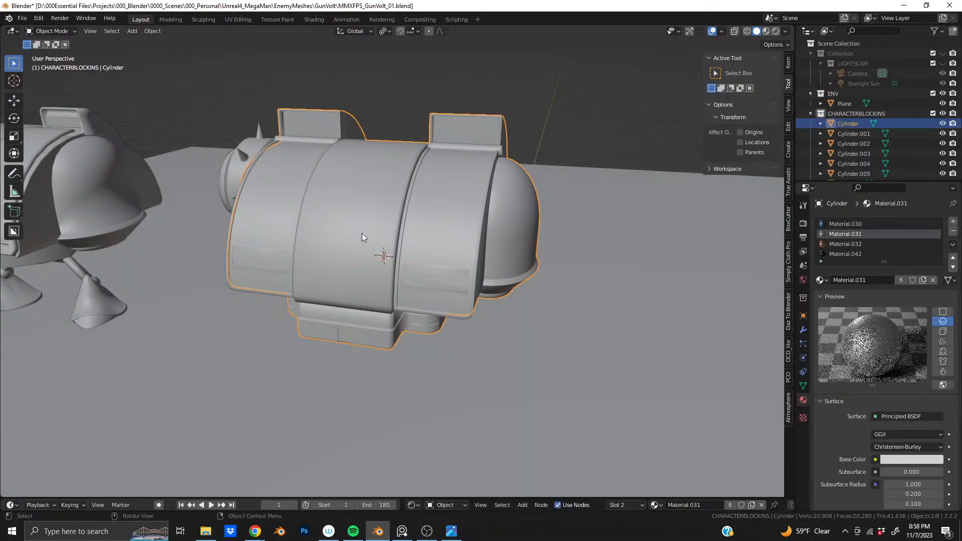
{"action": "key", "text": "Tab"}
{"action": "key", "text": "Tab"}
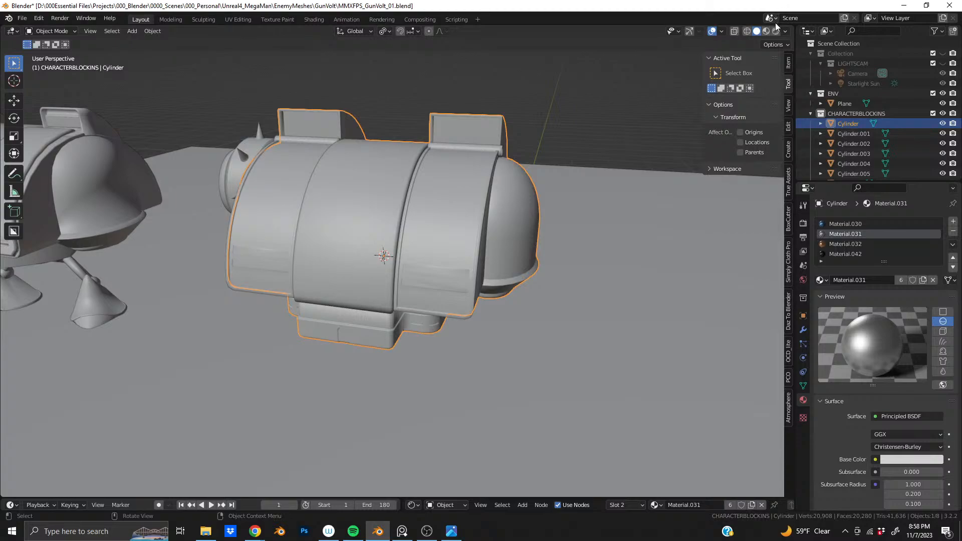
{"action": "left_click", "coordinate": [775, 31]}
{"action": "scroll", "coordinate": [459, 221], "scroll_direction": "up", "scroll_amount": 1}
{"action": "middle_click_drag", "start_coordinate": [459, 218], "coordinate": [454, 206]}
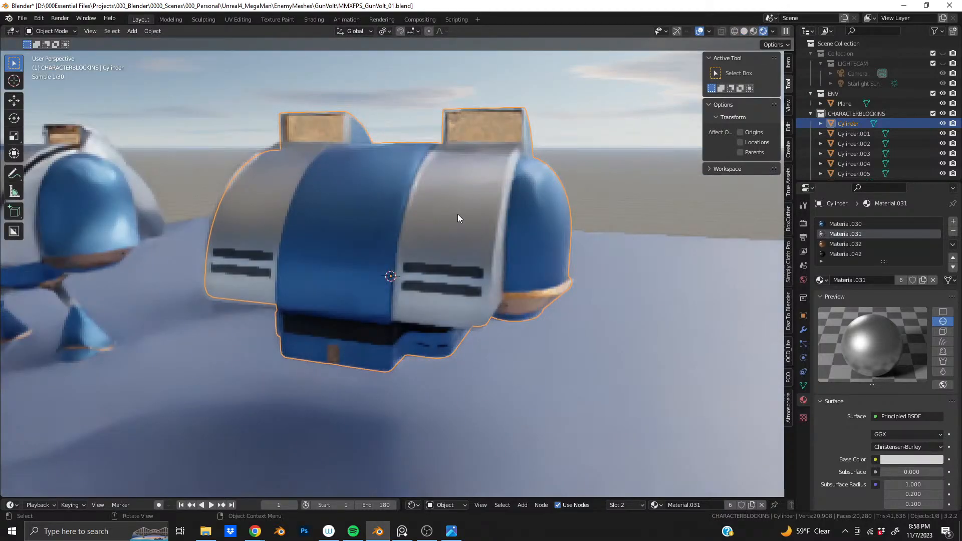
Set the Transmission of the upper body's Material.030 to 1.000
{"action": "left_click", "coordinate": [846, 223]}
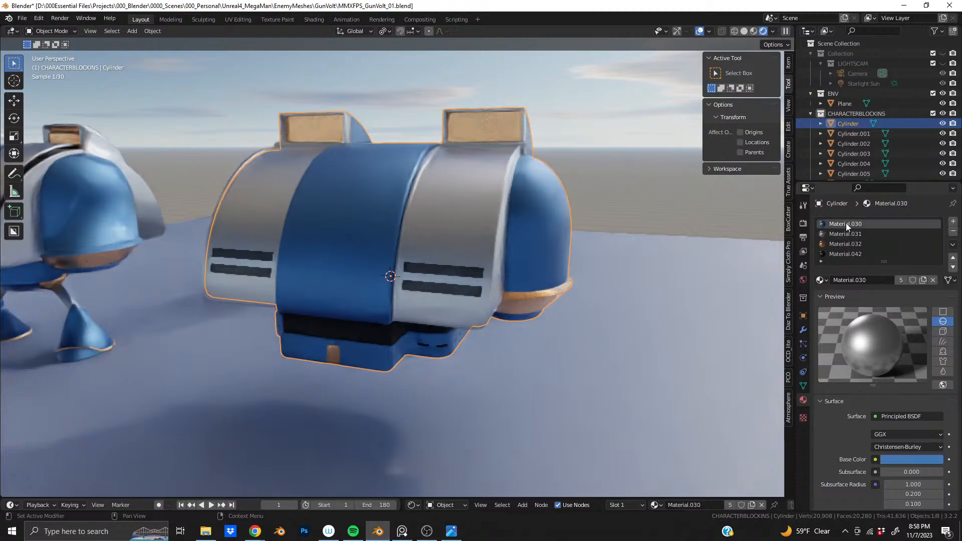
{"action": "scroll", "coordinate": [841, 436], "scroll_direction": "down", "scroll_amount": 6}
{"action": "scroll", "coordinate": [846, 436], "scroll_direction": "down", "scroll_amount": 6}
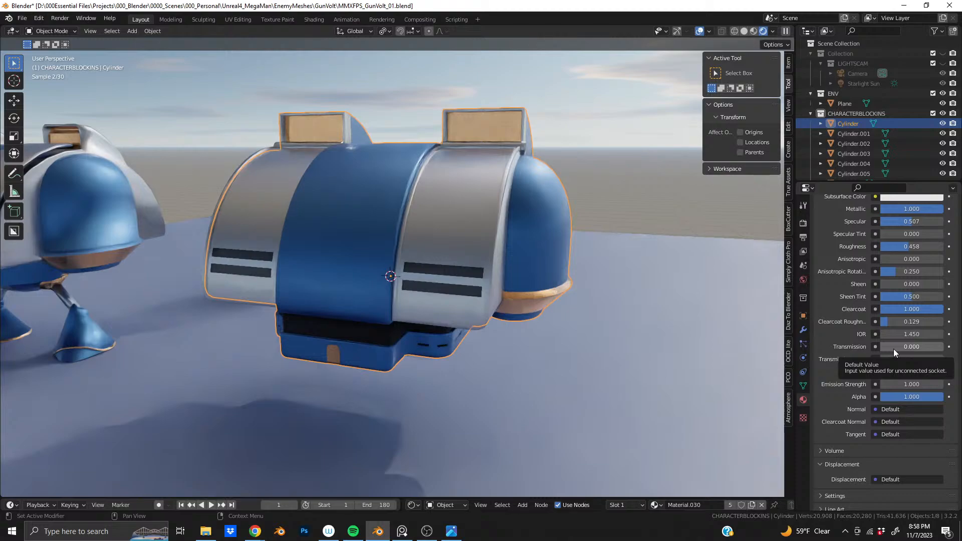
{"action": "left_click_drag", "start_coordinate": [891, 347], "coordinate": [951, 350]}
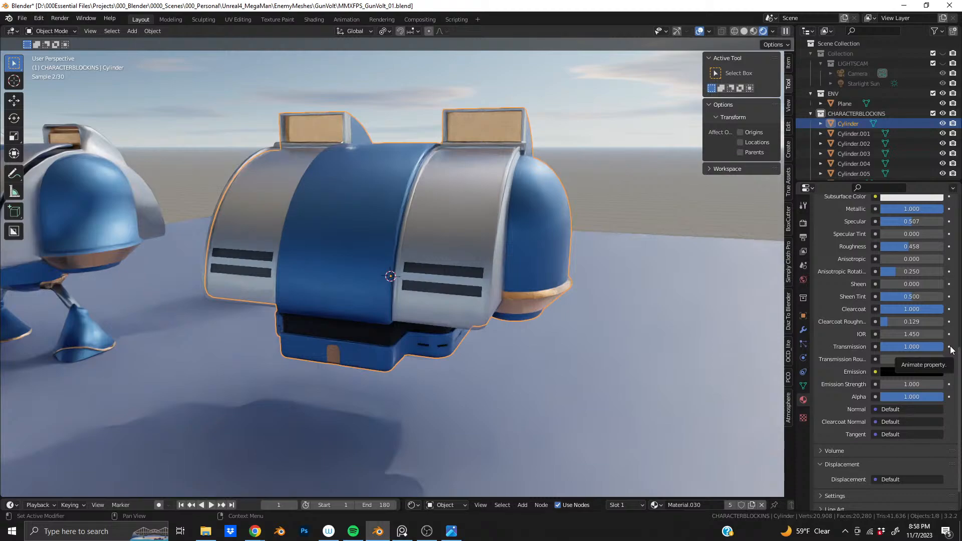
{"action": "middle_click_drag", "start_coordinate": [395, 266], "coordinate": [438, 280]}
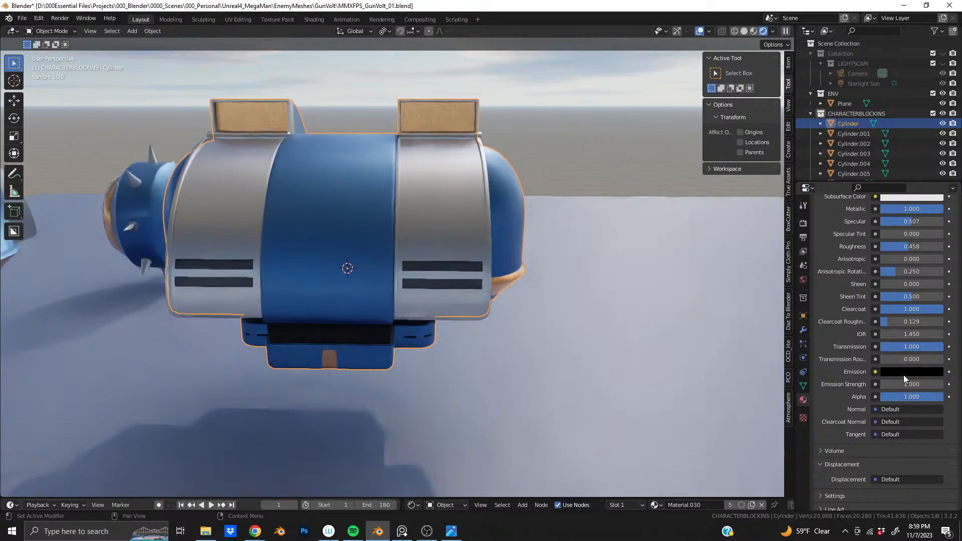
Set the Metallic value of the upper body's Material.030 to 0.000
{"action": "scroll", "coordinate": [861, 356], "scroll_direction": "up", "scroll_amount": 10}
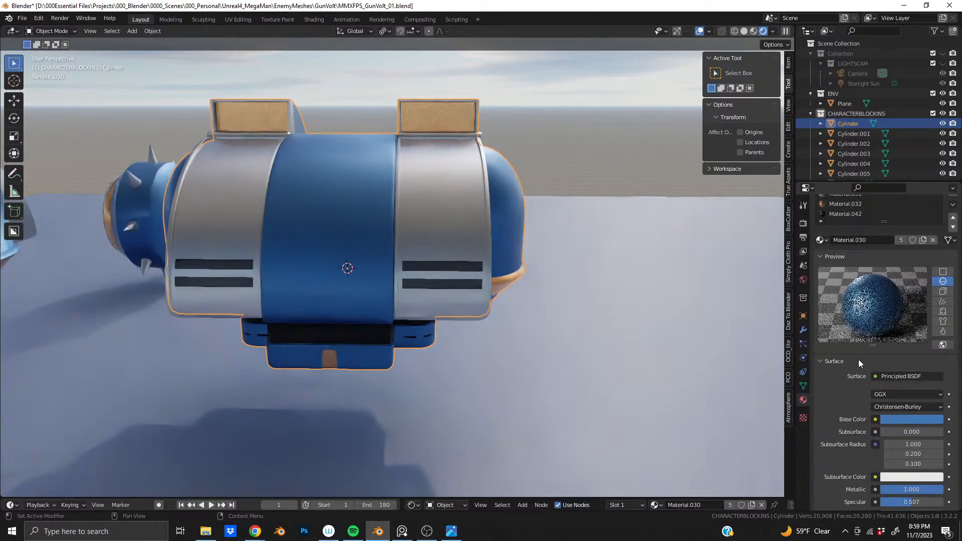
{"action": "scroll", "coordinate": [848, 389], "scroll_direction": "down", "scroll_amount": 6}
{"action": "left_click_drag", "start_coordinate": [930, 371], "coordinate": [863, 369]}
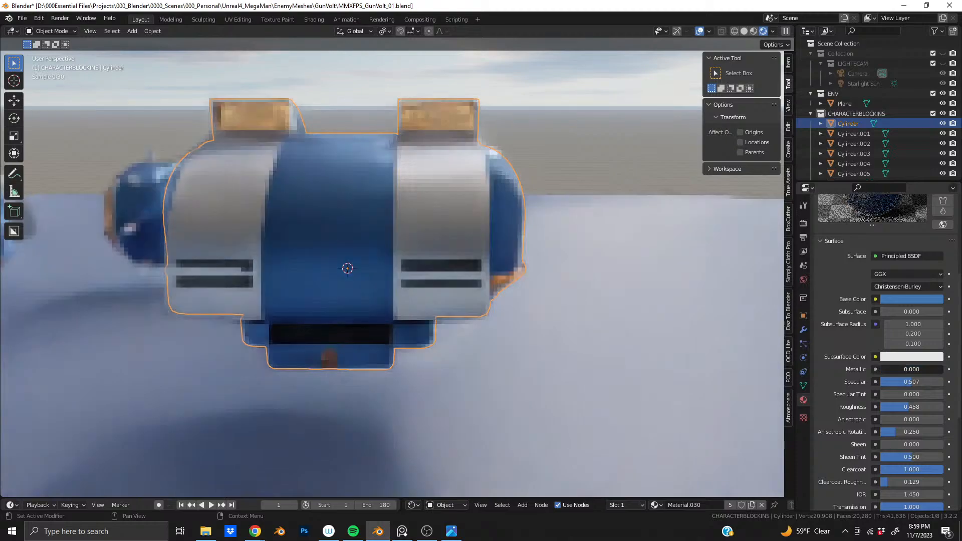
{"action": "scroll", "coordinate": [859, 361], "scroll_direction": "up", "scroll_amount": 3}
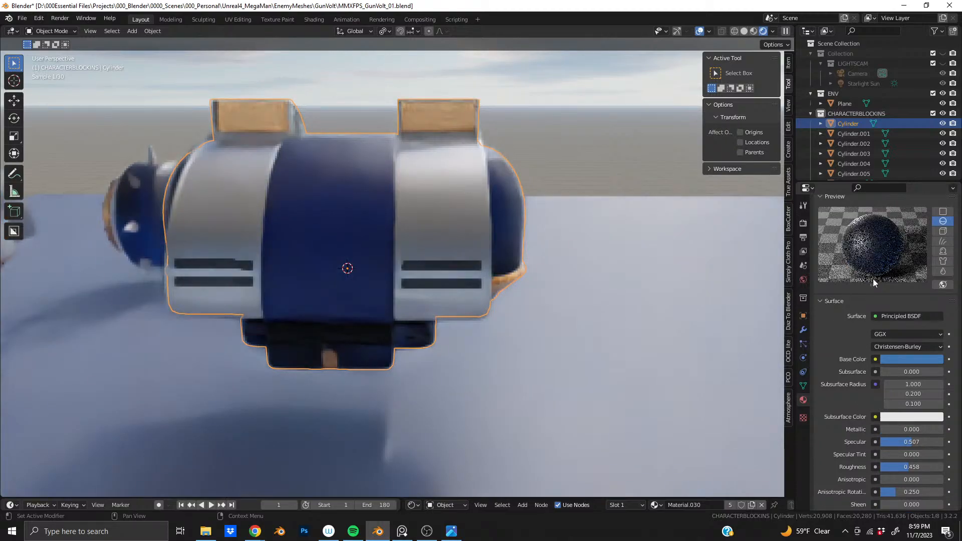
Set the Roughness of the upper body's Material.030 to 0.000 and inspect the blue surfaces from several angles
{"action": "scroll", "coordinate": [873, 282], "scroll_direction": "up", "scroll_amount": 2}
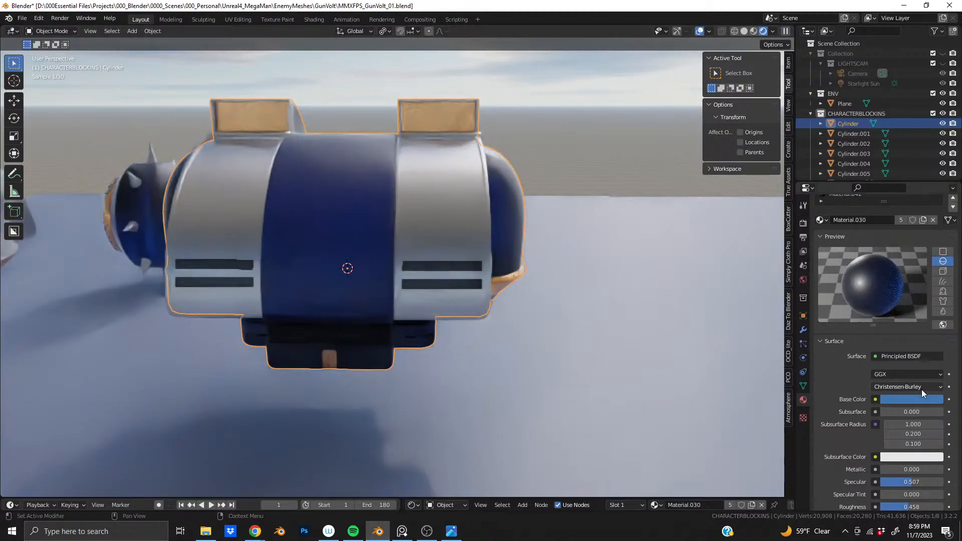
{"action": "scroll", "coordinate": [899, 389], "scroll_direction": "down", "scroll_amount": 4}
{"action": "left_click_drag", "start_coordinate": [911, 426], "coordinate": [879, 426]}
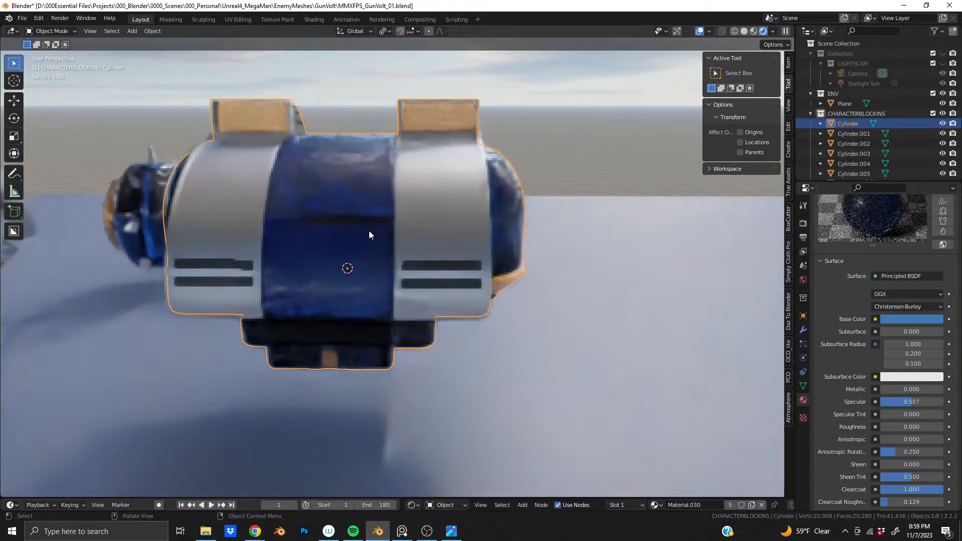
{"action": "middle_click_drag", "start_coordinate": [355, 245], "coordinate": [324, 259]}
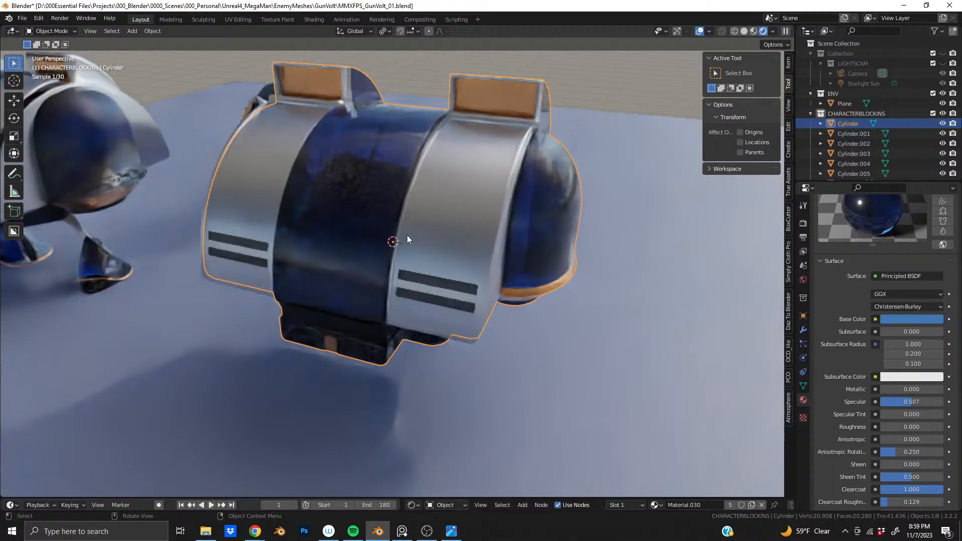
{"action": "scroll", "coordinate": [854, 254], "scroll_direction": "up", "scroll_amount": 5}
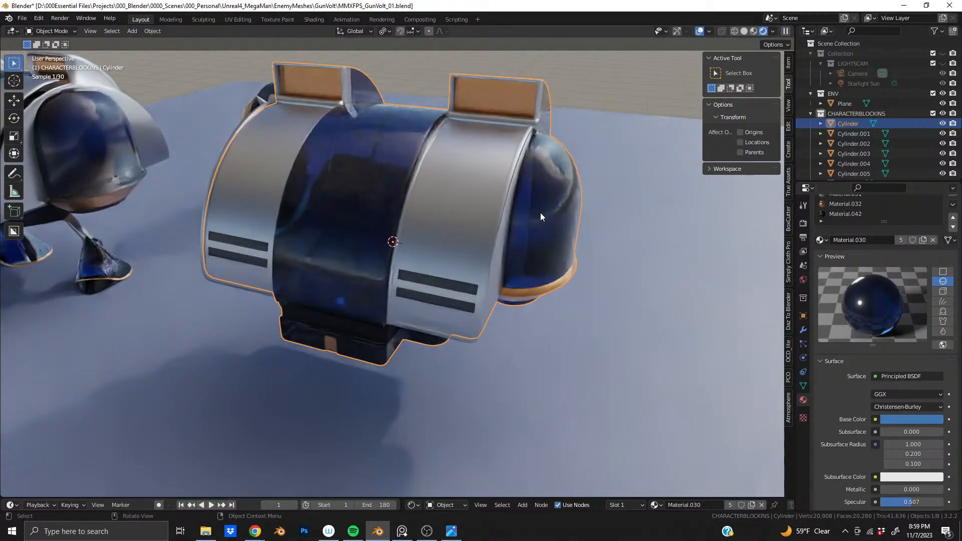
{"action": "middle_click_drag", "start_coordinate": [419, 196], "coordinate": [576, 166]}
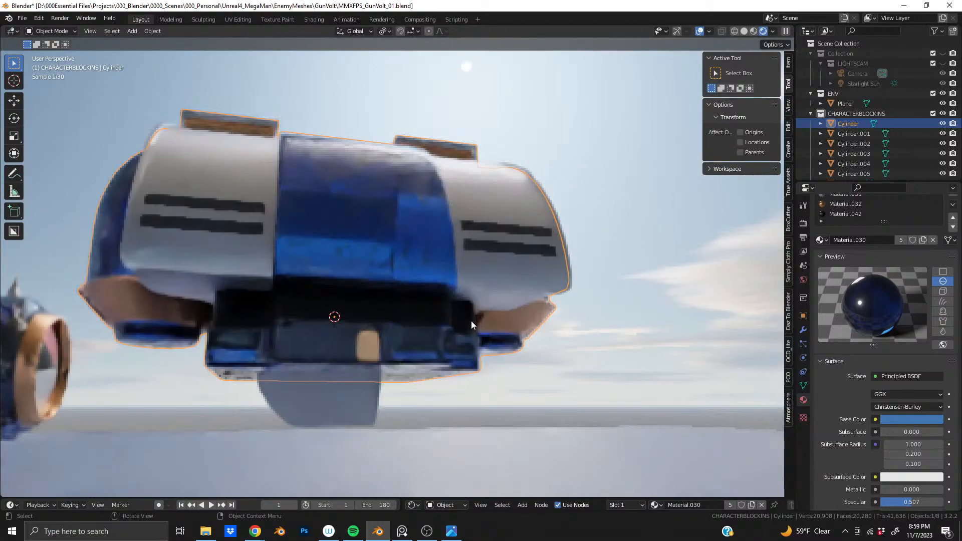
{"action": "middle_click_drag", "start_coordinate": [378, 224], "coordinate": [307, 247]}
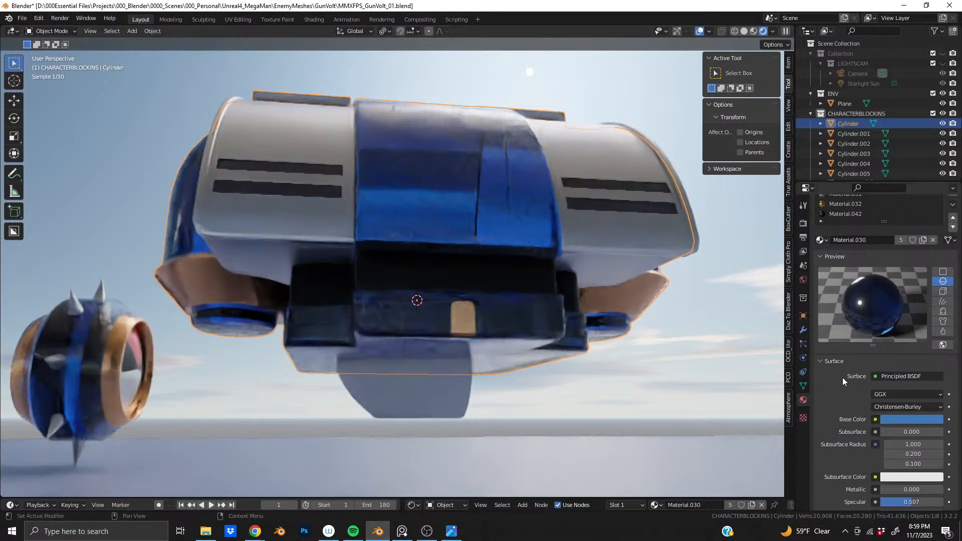
Set the IOR of the upper body's Material.030 to 1.330 and check the look around the robot
{"action": "scroll", "coordinate": [841, 380], "scroll_direction": "down", "scroll_amount": 10}
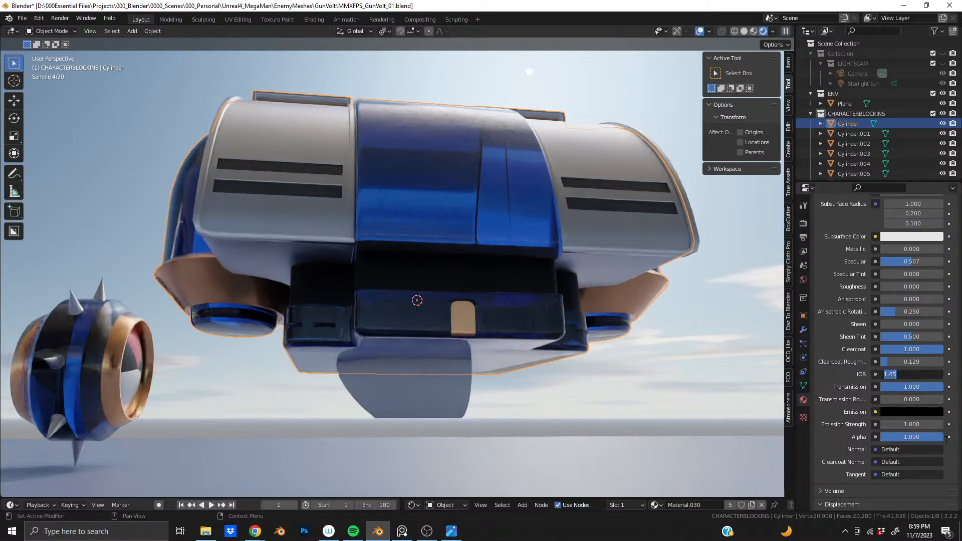
{"action": "key", "text": "Return"}
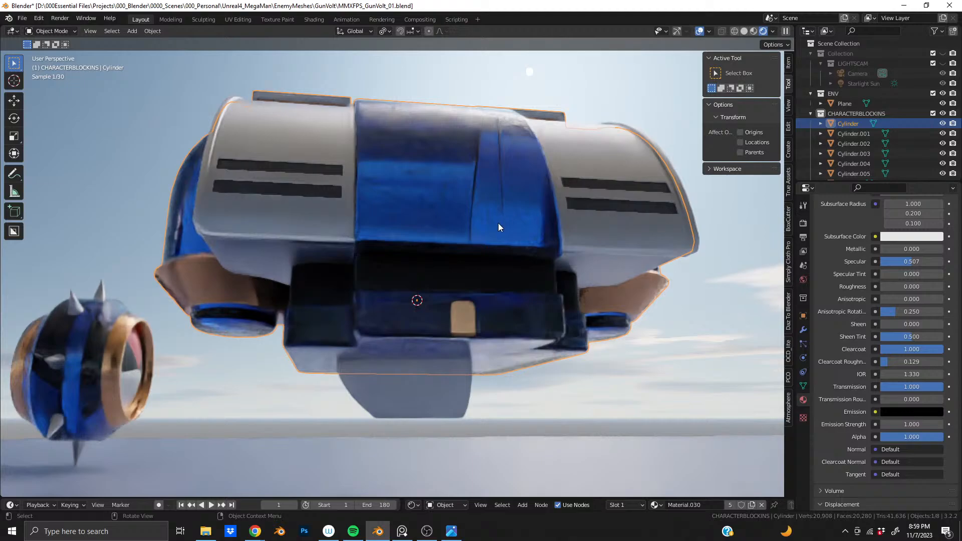
{"action": "middle_click_drag", "start_coordinate": [470, 195], "coordinate": [369, 222]}
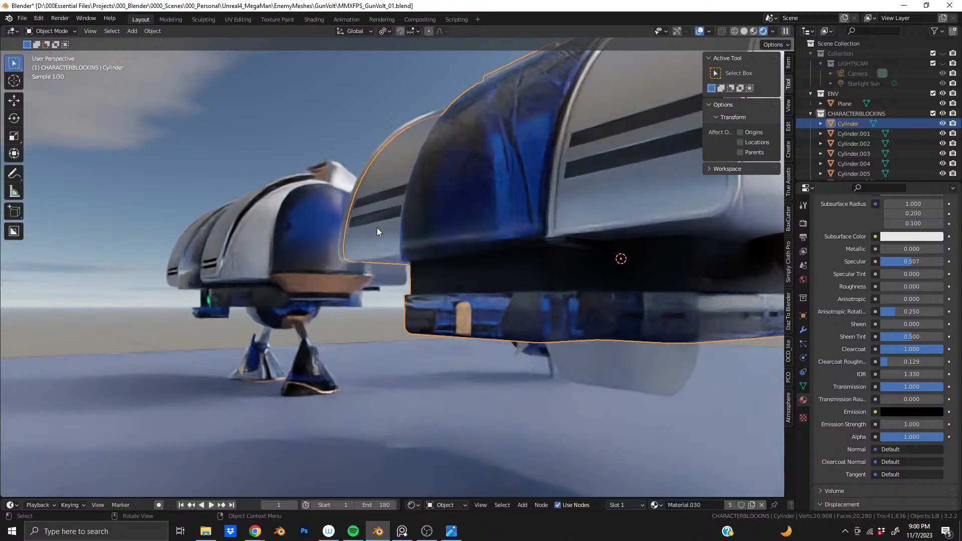
{"action": "mouse_move", "coordinate": [442, 202]}
{"action": "middle_mouse_down"}
{"action": "mouse_move", "coordinate": [553, 208]}
{"action": "mouse_move", "coordinate": [393, 236]}
{"action": "mouse_move", "coordinate": [473, 221]}
{"action": "mouse_move", "coordinate": [419, 210]}
{"action": "mouse_move", "coordinate": [459, 193]}
{"action": "mouse_move", "coordinate": [532, 200]}
{"action": "mouse_move", "coordinate": [498, 214]}
{"action": "mouse_move", "coordinate": [437, 205]}
{"action": "middle_mouse_up"}
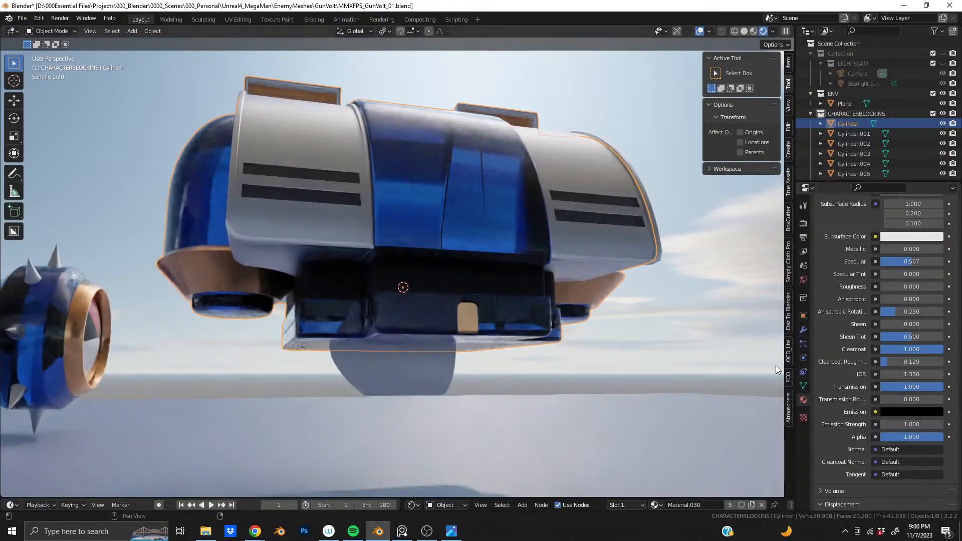
Undo the IOR and Roughness changes made to Material.030
{"action": "key", "text": "ctrl+z"}
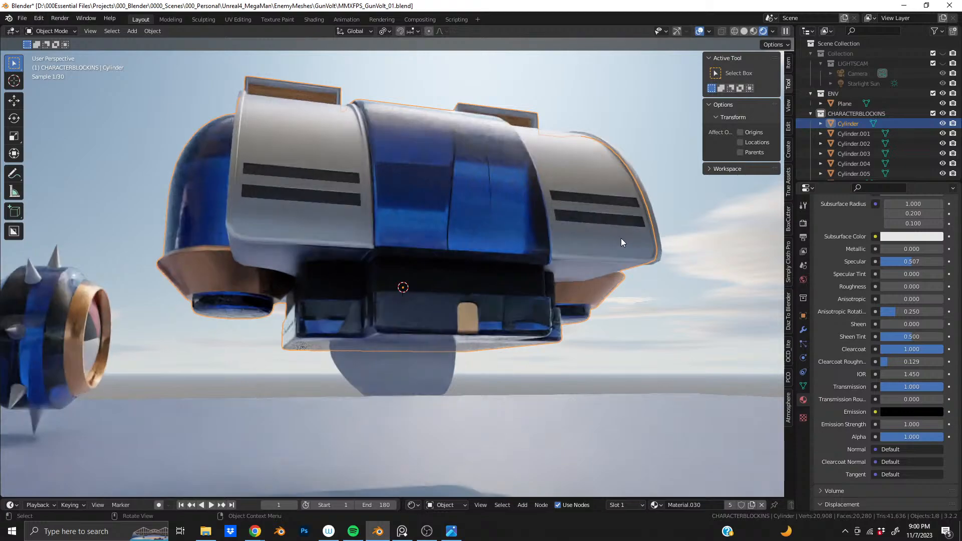
{"action": "key", "text": "ctrl+z"}
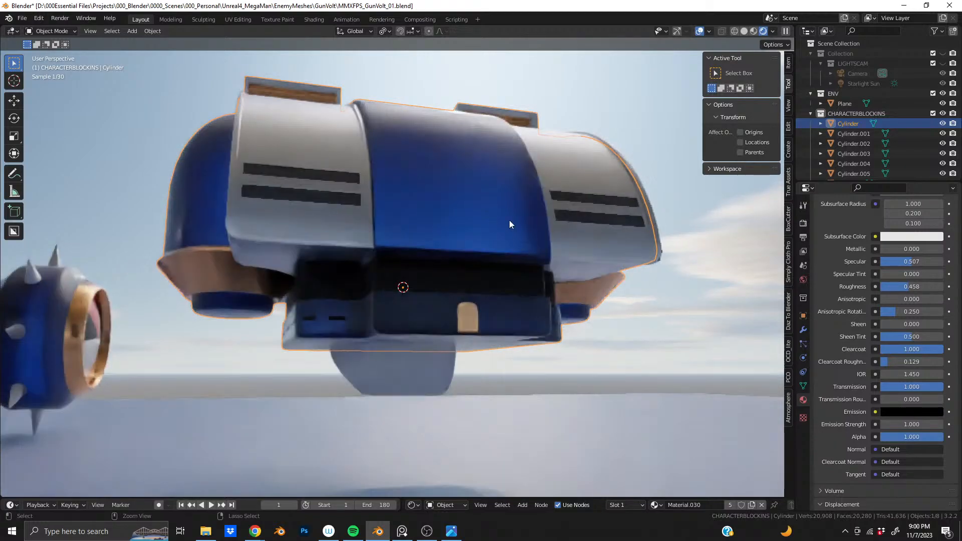
{"action": "scroll", "coordinate": [786, 344], "scroll_direction": "up", "scroll_amount": 1}
{"action": "scroll", "coordinate": [850, 334], "scroll_direction": "up", "scroll_amount": 14}
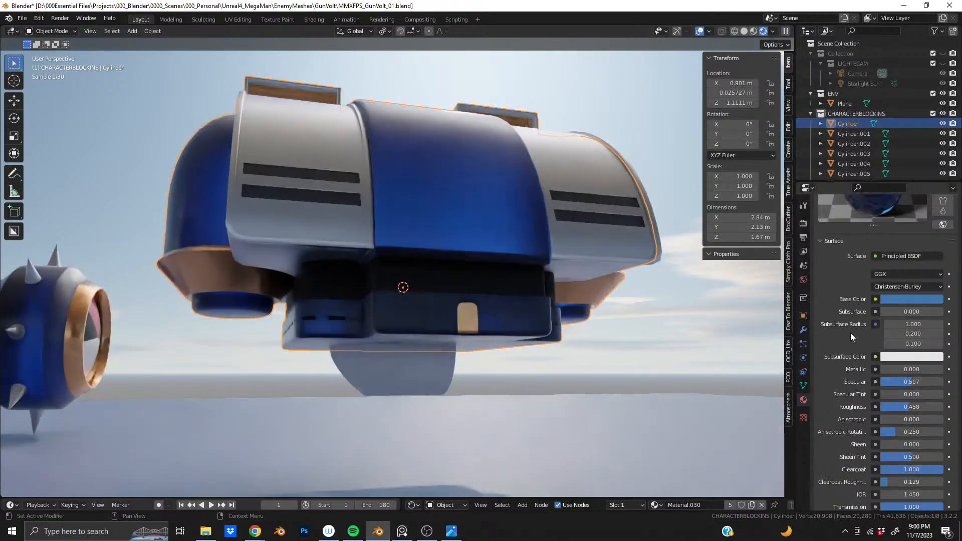
{"action": "scroll", "coordinate": [855, 422], "scroll_direction": "down", "scroll_amount": 14}
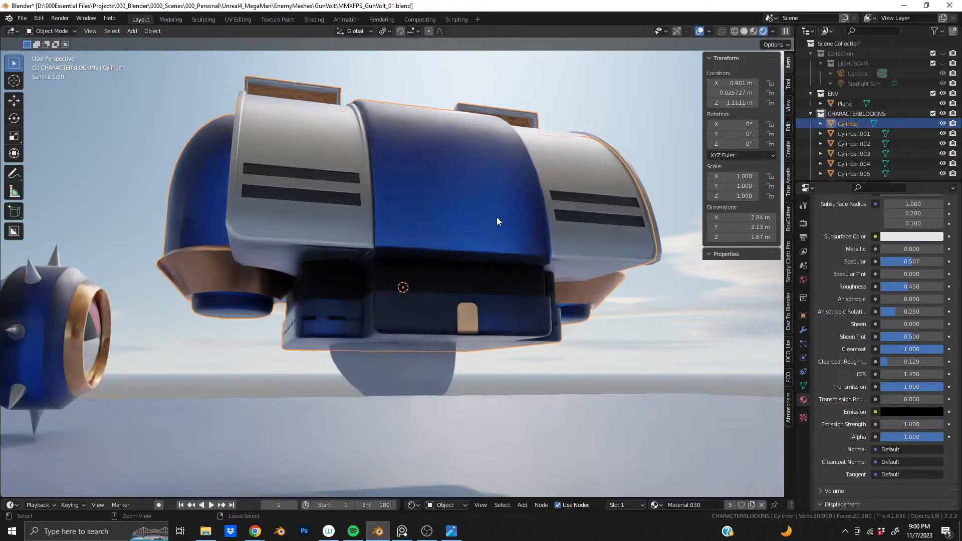
Undo the last Metallic change on the upper body's Material.030
{"action": "key", "text": "ctrl+z"}
{"action": "scroll", "coordinate": [870, 352], "scroll_direction": "up", "scroll_amount": 14}
{"action": "scroll", "coordinate": [861, 386], "scroll_direction": "down", "scroll_amount": 10}
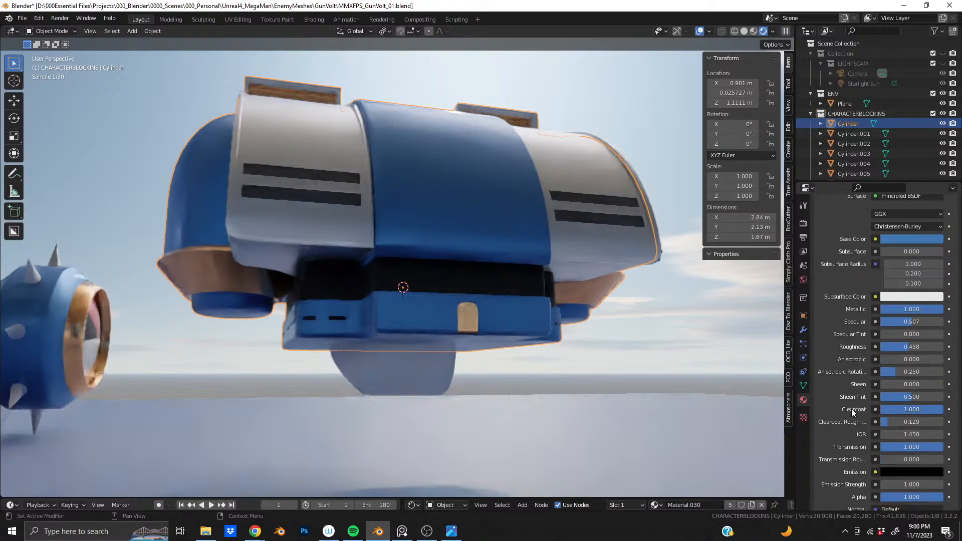
Lower the Alpha of Material.030 to 0.205 and inspect the body's transparency from several sides
{"action": "scroll", "coordinate": [852, 409], "scroll_direction": "down", "scroll_amount": 5}
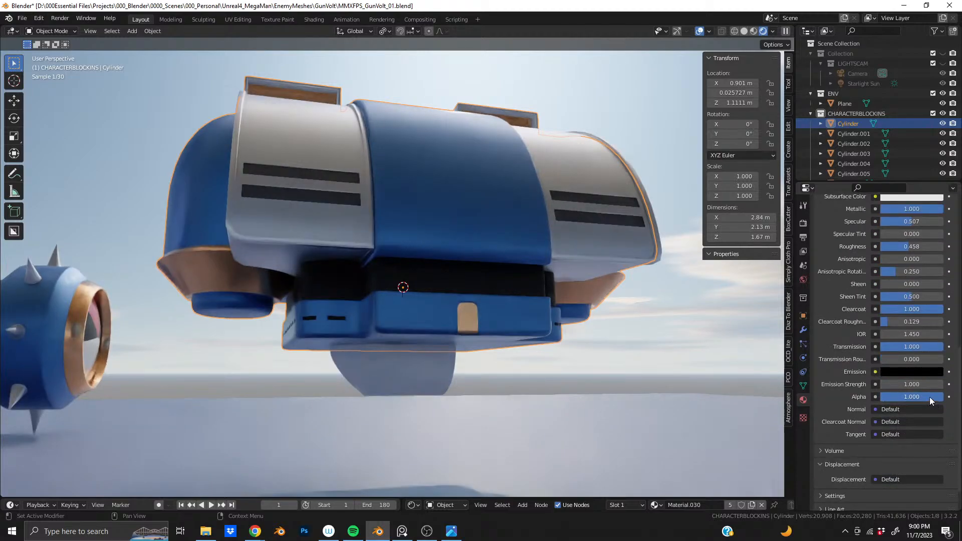
{"action": "left_click_drag", "start_coordinate": [930, 397], "coordinate": [823, 380]}
{"action": "middle_click_drag", "start_coordinate": [751, 343], "coordinate": [439, 299]}
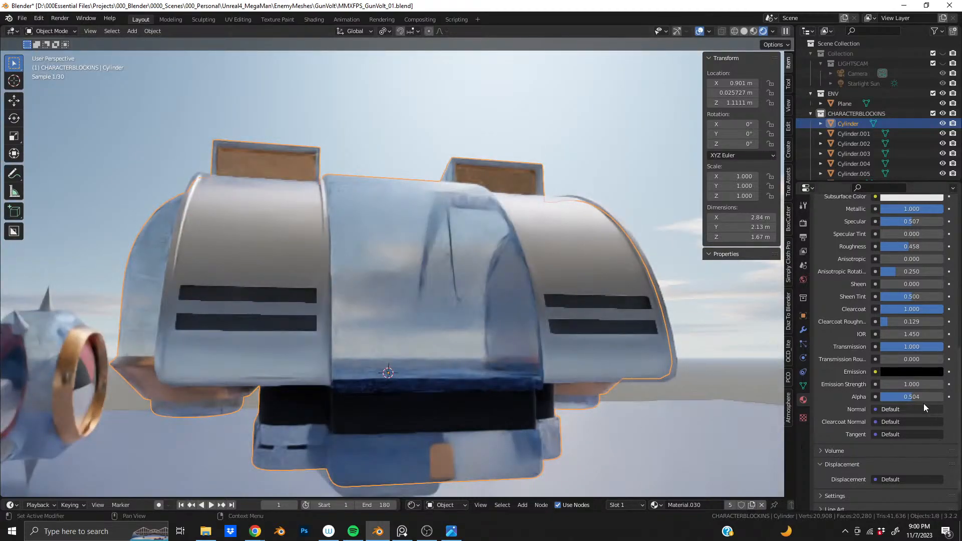
{"action": "left_click_drag", "start_coordinate": [914, 398], "coordinate": [893, 400]}
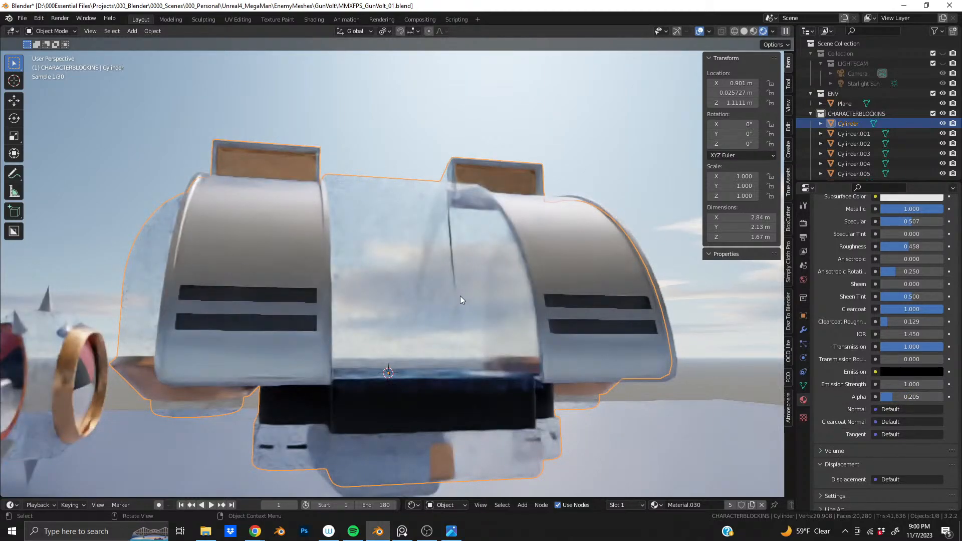
{"action": "middle_click_drag", "start_coordinate": [437, 312], "coordinate": [410, 320]}
{"action": "scroll", "coordinate": [410, 320], "scroll_direction": "down", "scroll_amount": 6}
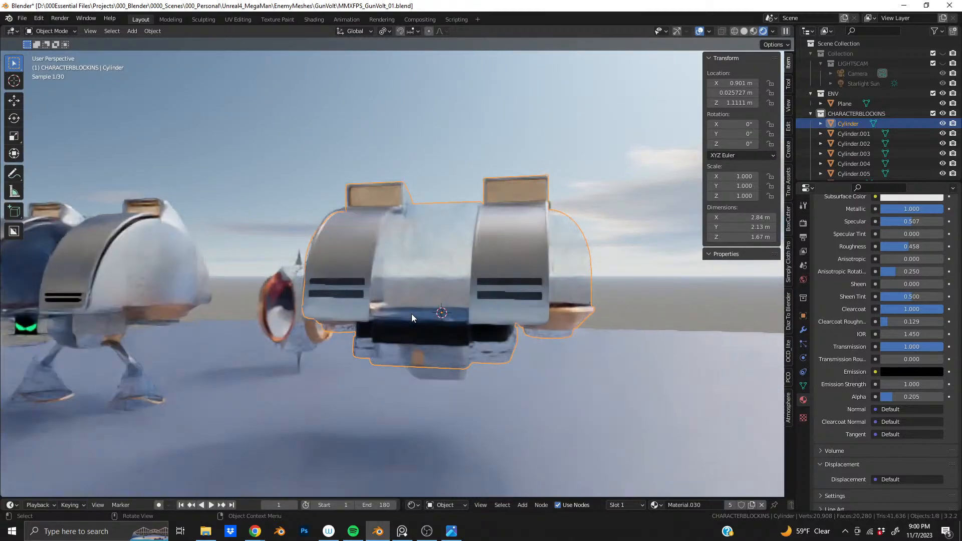
{"action": "scroll", "coordinate": [411, 314], "scroll_direction": "up", "scroll_amount": 6}
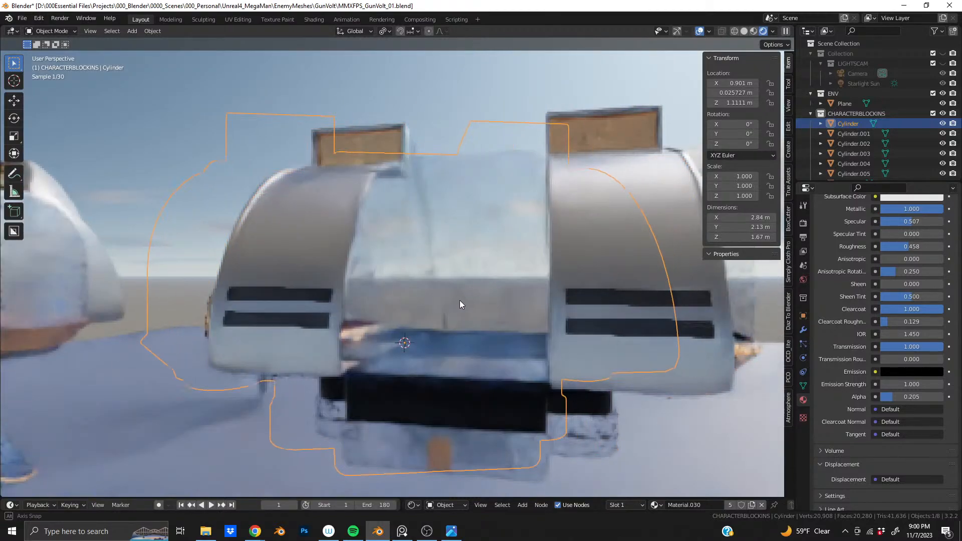
{"action": "scroll", "coordinate": [483, 300], "scroll_direction": "down", "scroll_amount": 2}
{"action": "scroll", "coordinate": [435, 298], "scroll_direction": "up", "scroll_amount": 1}
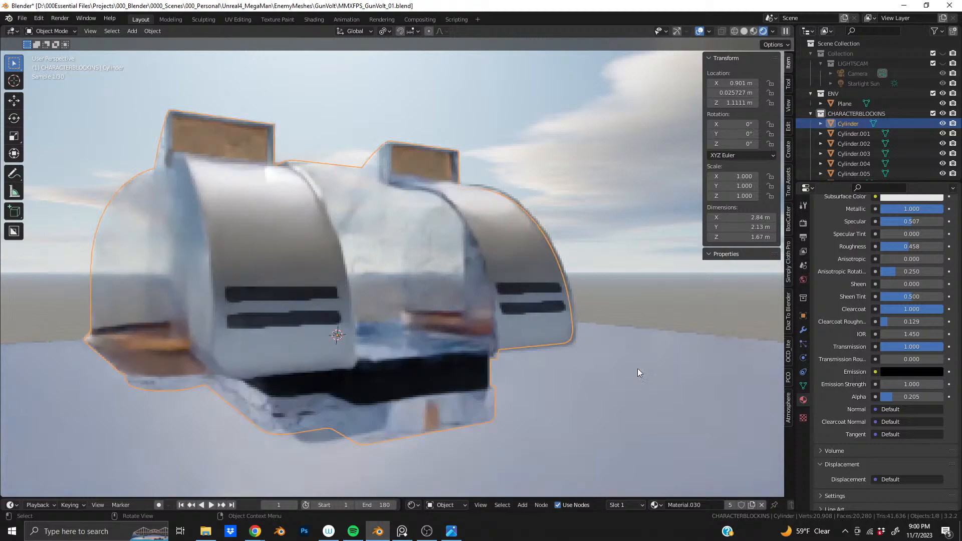
Set the Alpha of Material.030 to 0.000 and deselect the upper body to view it
{"action": "left_click_drag", "start_coordinate": [887, 397], "coordinate": [879, 397]}
{"action": "middle_click_drag", "start_coordinate": [489, 238], "coordinate": [317, 296]}
{"action": "left_click", "coordinate": [417, 144]}
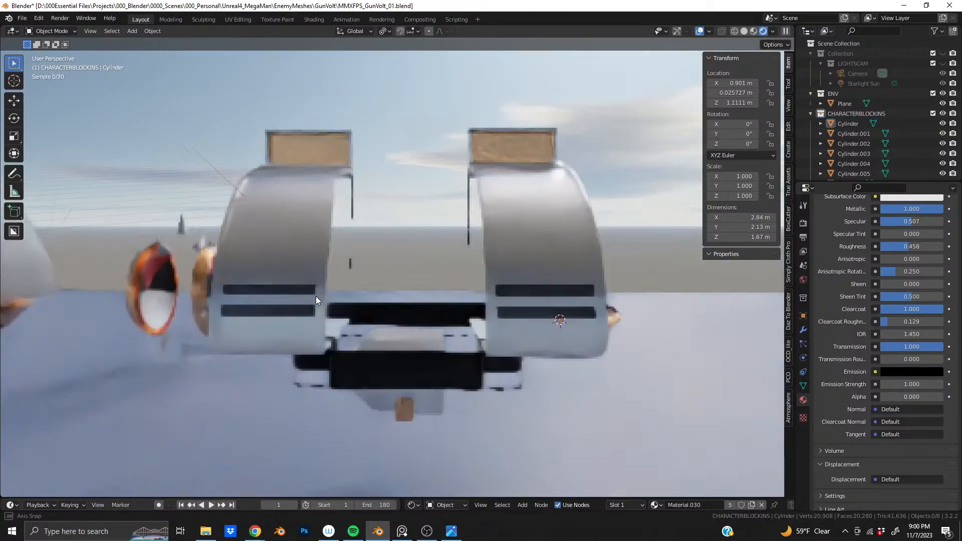
{"action": "middle_click_drag", "start_coordinate": [367, 275], "coordinate": [465, 251]}
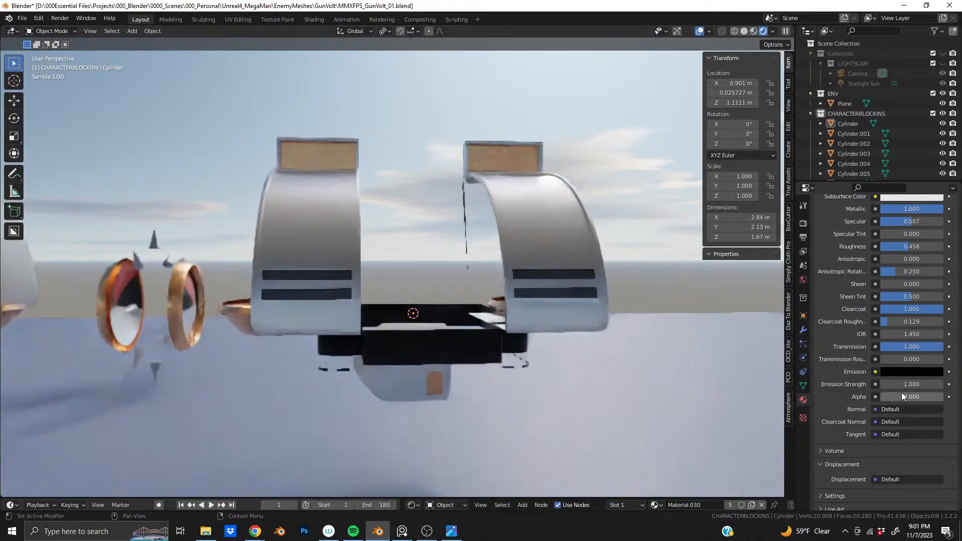
Set the Alpha of Material.030 back to 1.000 and view the robot from around its body
{"action": "left_click_drag", "start_coordinate": [880, 397], "coordinate": [942, 397]}
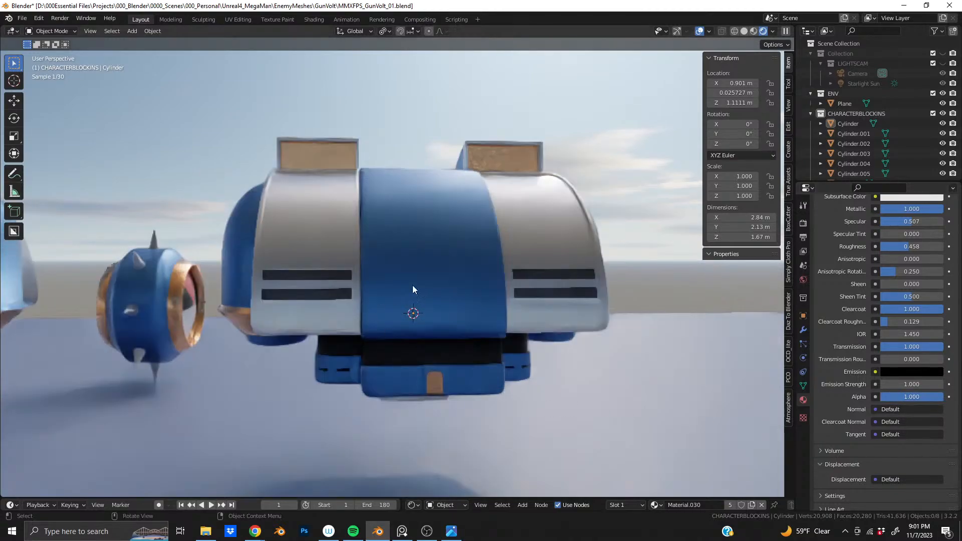
{"action": "middle_click_drag", "start_coordinate": [398, 275], "coordinate": [450, 263]}
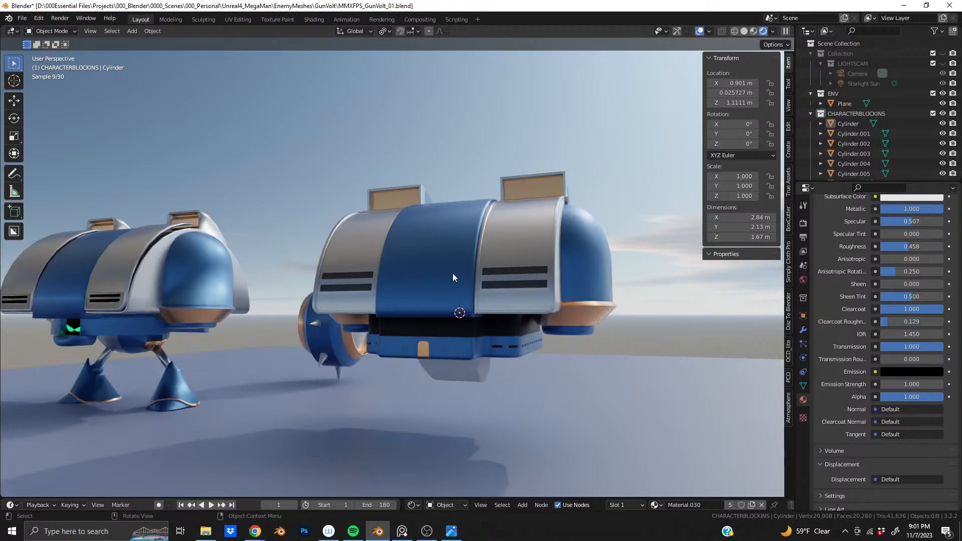
{"action": "mouse_move", "coordinate": [453, 276]}
{"action": "middle_mouse_down"}
{"action": "mouse_move", "coordinate": [436, 276]}
{"action": "mouse_move", "coordinate": [417, 305]}
{"action": "mouse_move", "coordinate": [401, 306]}
{"action": "mouse_move", "coordinate": [427, 284]}
{"action": "mouse_move", "coordinate": [567, 248]}
{"action": "mouse_move", "coordinate": [596, 221]}
{"action": "middle_mouse_up"}
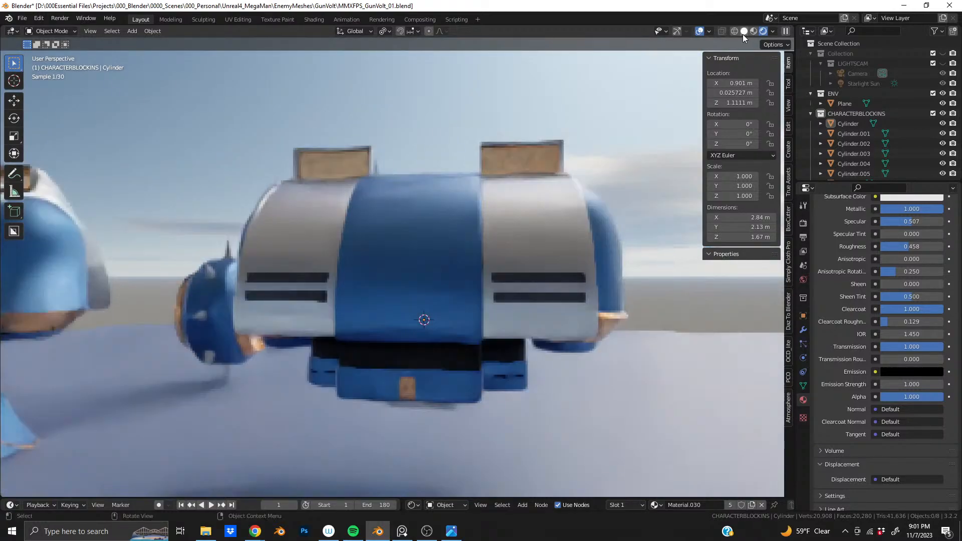
Switch the viewport to solid shading and open the pelvis cylinder under the body in Edit Mode
{"action": "left_click", "coordinate": [744, 31]}
{"action": "middle_click_drag", "start_coordinate": [365, 300], "coordinate": [313, 186], "text": "shift"}
{"action": "scroll", "coordinate": [326, 225], "scroll_direction": "up", "scroll_amount": 3}
{"action": "middle_click_drag", "start_coordinate": [341, 286], "coordinate": [487, 242], "text": "shift"}
{"action": "scroll", "coordinate": [448, 262], "scroll_direction": "up", "scroll_amount": 2}
{"action": "left_click", "coordinate": [438, 254]}
{"action": "middle_click_drag", "start_coordinate": [487, 242], "coordinate": [399, 276], "text": "shift"}
{"action": "key", "text": "Tab"}
{"action": "scroll", "coordinate": [444, 263], "scroll_direction": "up", "scroll_amount": 2}
{"action": "scroll", "coordinate": [399, 276], "scroll_direction": "down", "scroll_amount": 8}
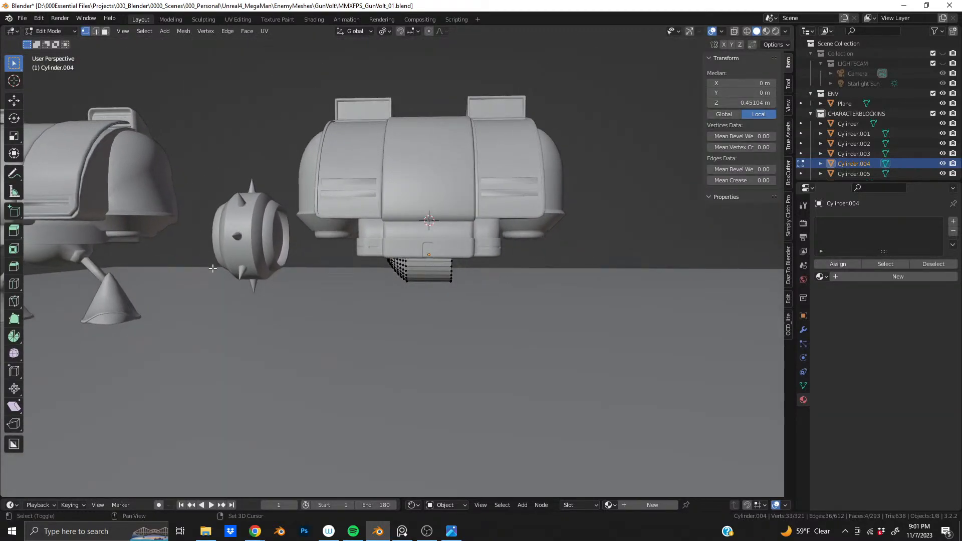
{"action": "middle_click_drag", "start_coordinate": [222, 258], "coordinate": [440, 254]}
{"action": "scroll", "coordinate": [440, 254], "scroll_direction": "up", "scroll_amount": 5}
{"action": "scroll", "coordinate": [444, 235], "scroll_direction": "up", "scroll_amount": 2}
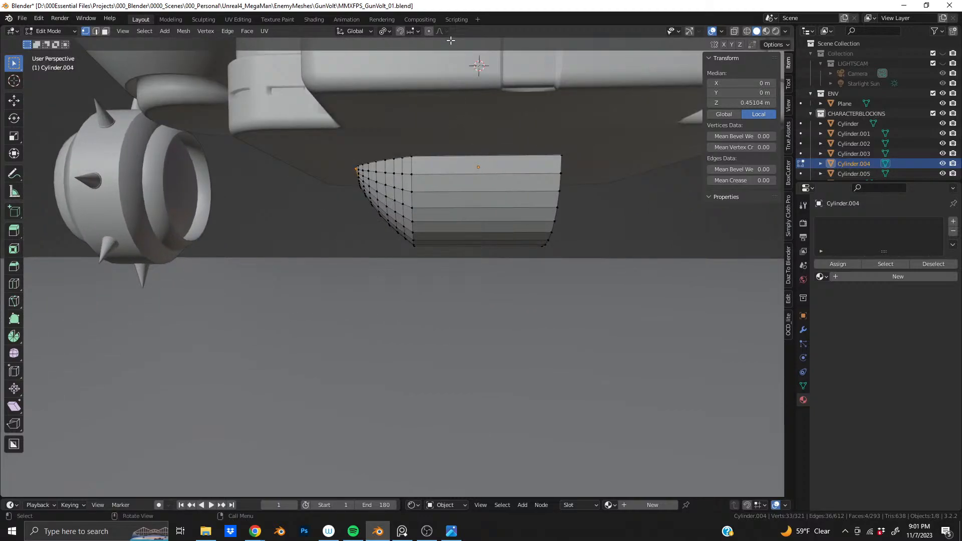
Try to pull the pelvis's cone tip along global X with smooth proportional editing, varying the influence radius
{"action": "key", "text": "g"}
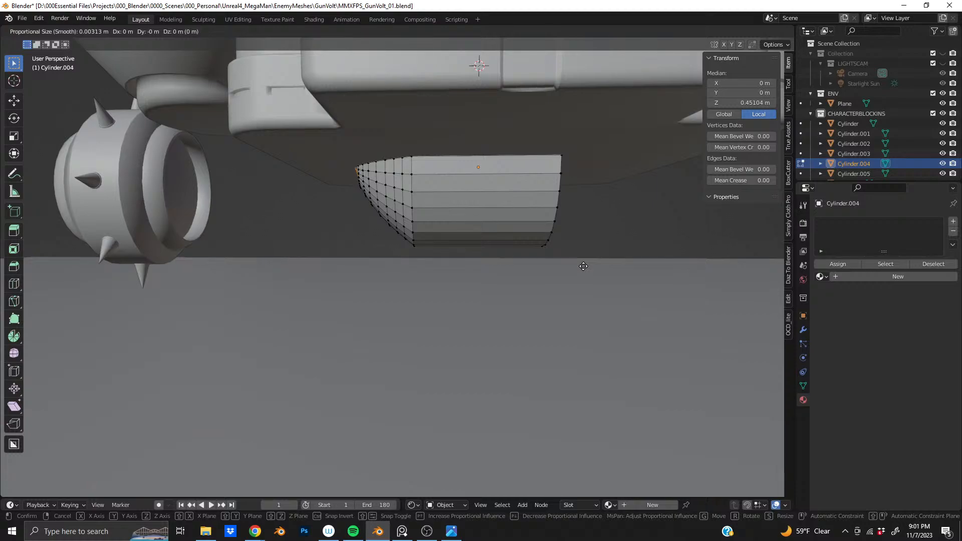
{"action": "key", "text": "x"}
{"action": "scroll", "coordinate": [583, 266], "scroll_direction": "down", "scroll_amount": 20}
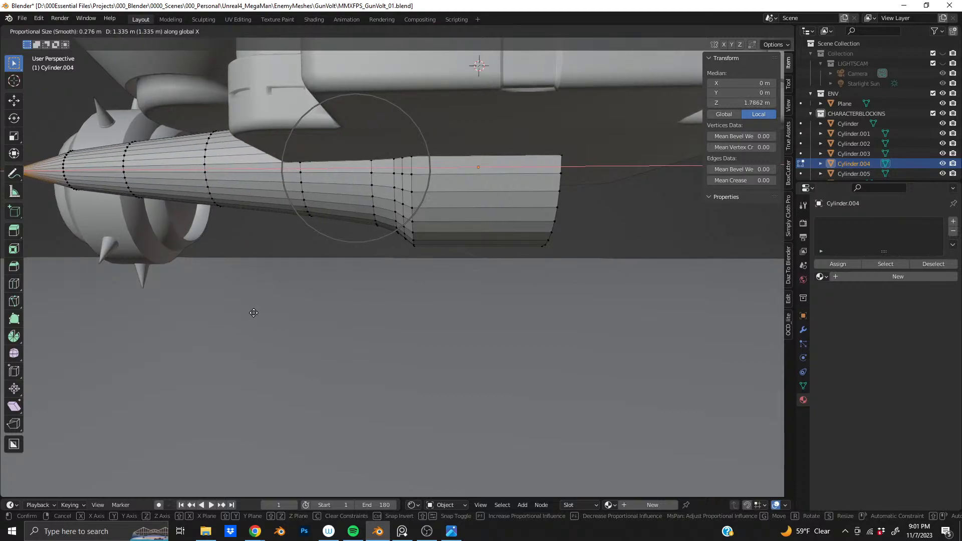
{"action": "scroll", "coordinate": [251, 312], "scroll_direction": "down", "scroll_amount": 8}
{"action": "scroll", "coordinate": [254, 311], "scroll_direction": "up", "scroll_amount": 4}
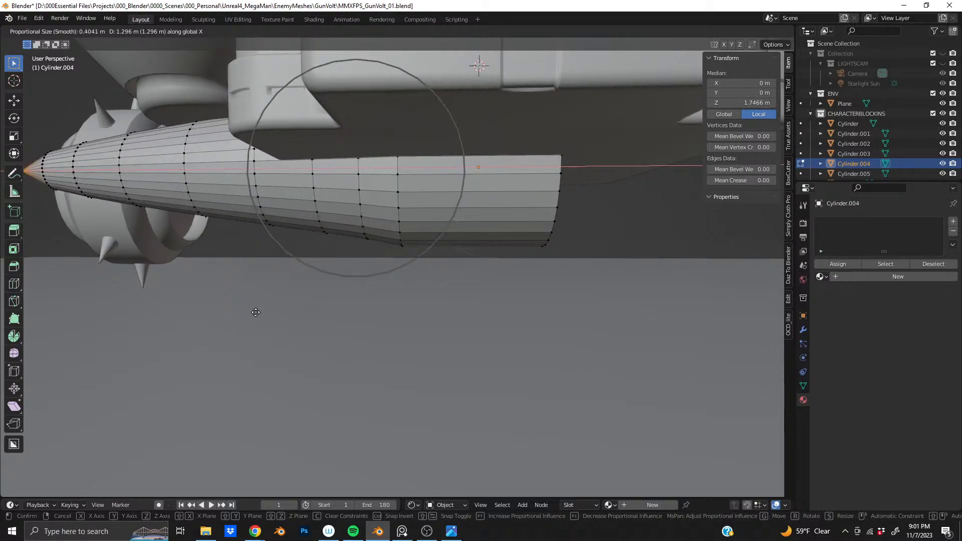
{"action": "scroll", "coordinate": [256, 310], "scroll_direction": "up", "scroll_amount": 15}
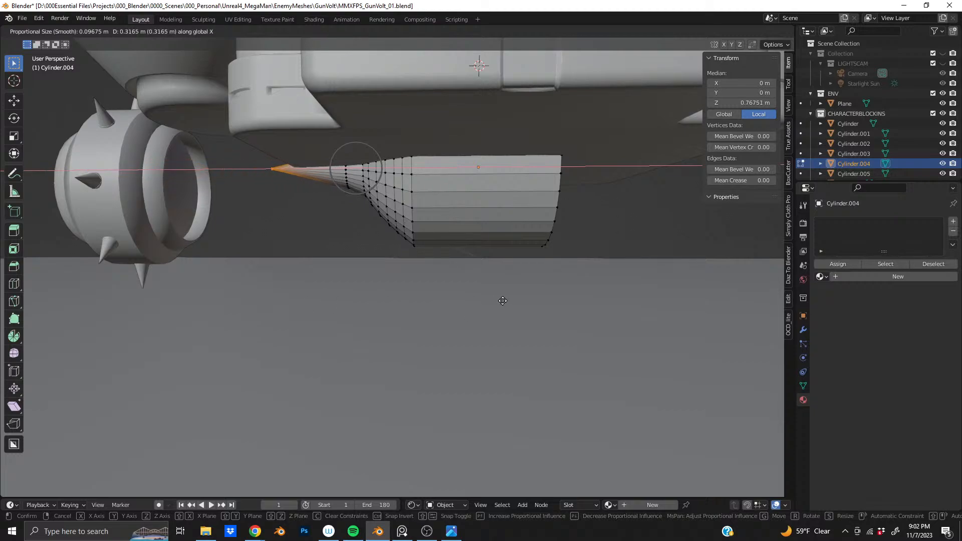
{"action": "key", "text": "Escape"}
{"action": "key", "text": "g"}
{"action": "key", "text": "g"}
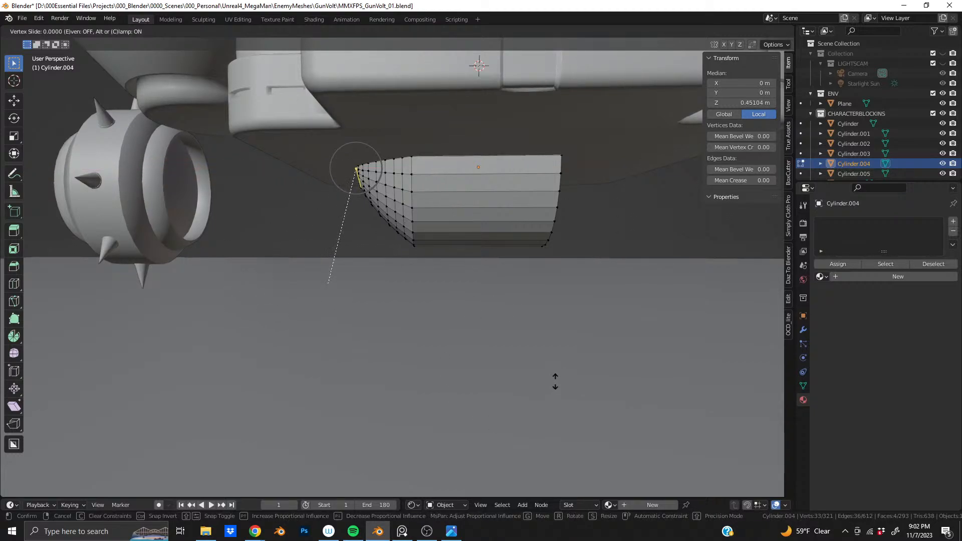
{"action": "left_click", "coordinate": [520, 322]}
{"action": "key", "text": "ctrl+z"}
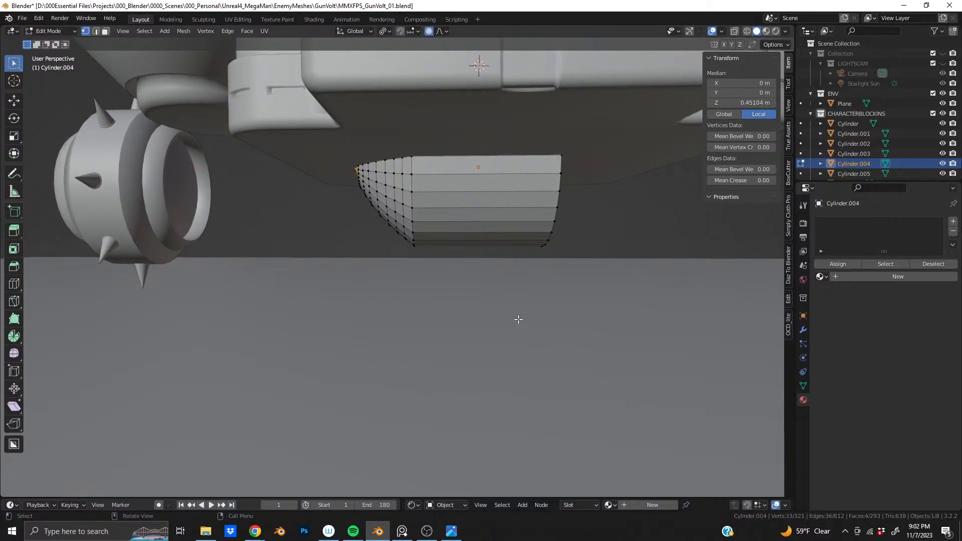
Try to pull the cone tip away freely with smooth proportional editing at different influence radii, and undo the move
{"action": "key", "text": "g"}
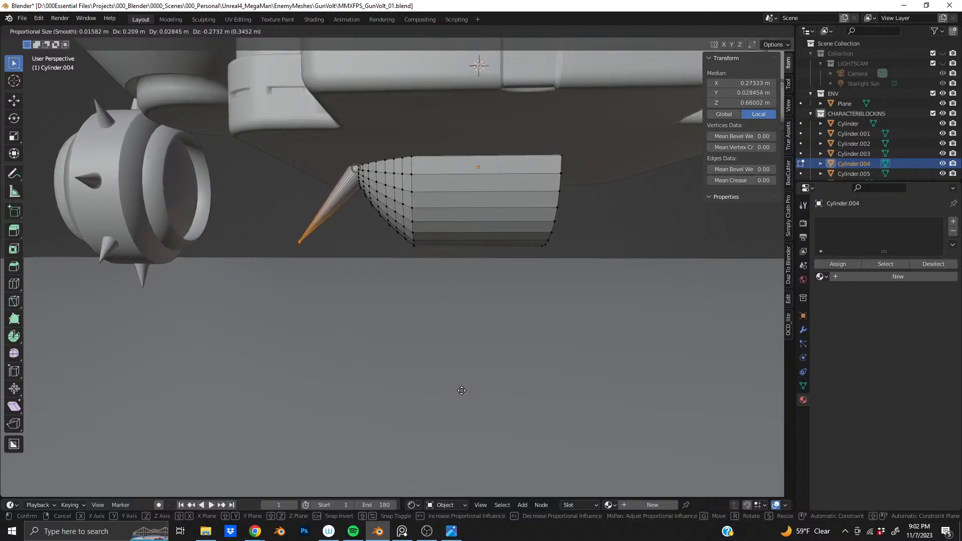
{"action": "scroll", "coordinate": [462, 390], "scroll_direction": "down", "scroll_amount": 16}
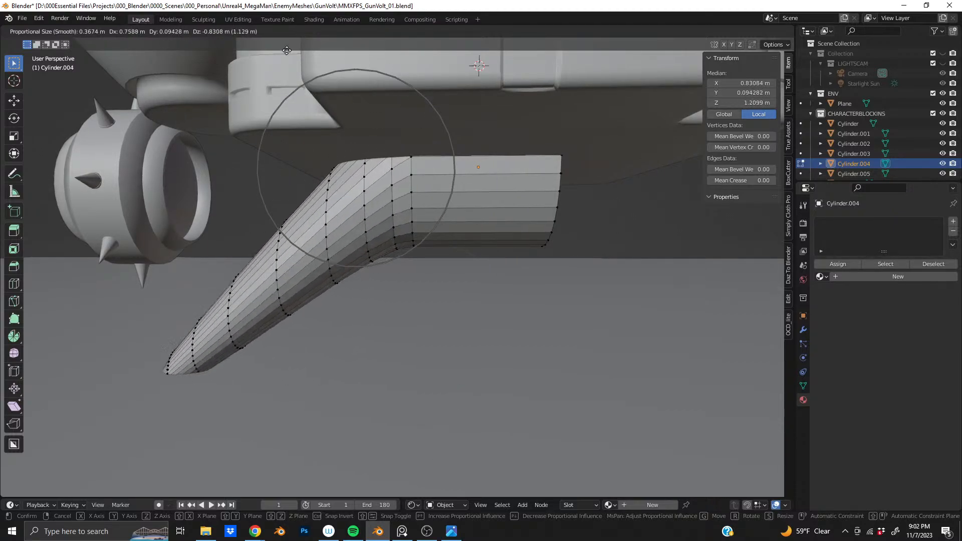
{"action": "scroll", "coordinate": [436, 331], "scroll_direction": "down", "scroll_amount": 6}
{"action": "scroll", "coordinate": [439, 305], "scroll_direction": "up", "scroll_amount": 10}
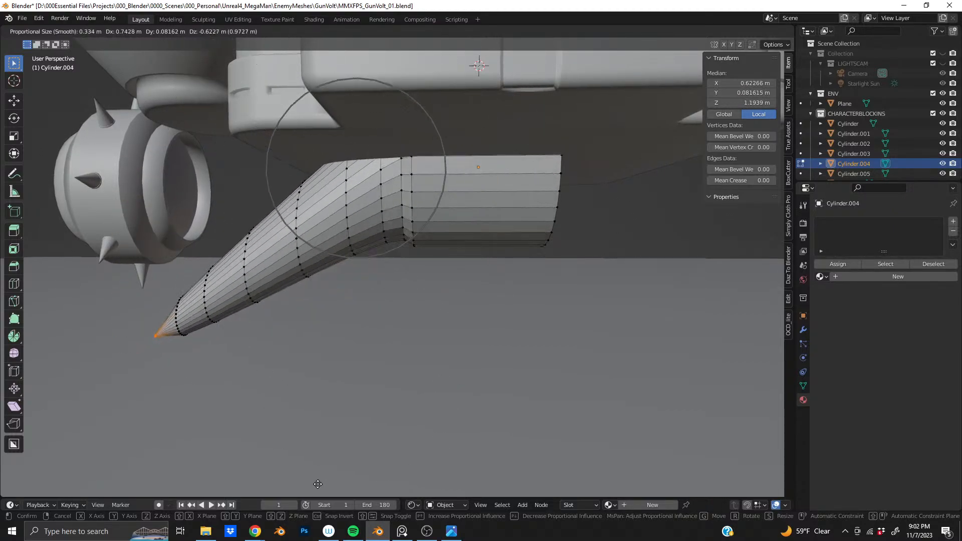
{"action": "left_click", "coordinate": [441, 351]}
{"action": "key", "text": "ctrl+z"}
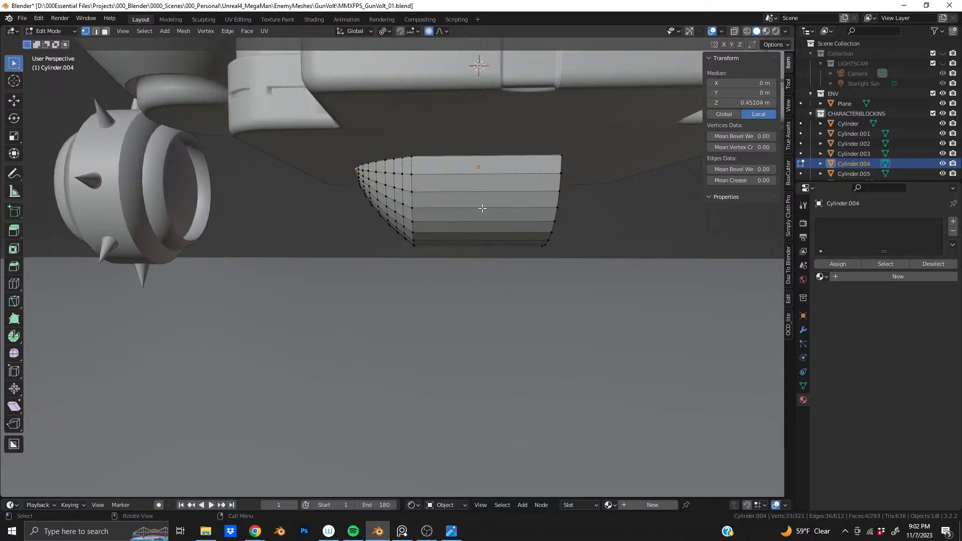
Move the cone tip about 0.104 m outward along global X with smooth proportional editing at a size of about 0.404
{"action": "key", "text": "g"}
{"action": "key", "text": "x"}
{"action": "scroll", "coordinate": [510, 211], "scroll_direction": "down", "scroll_amount": 6}
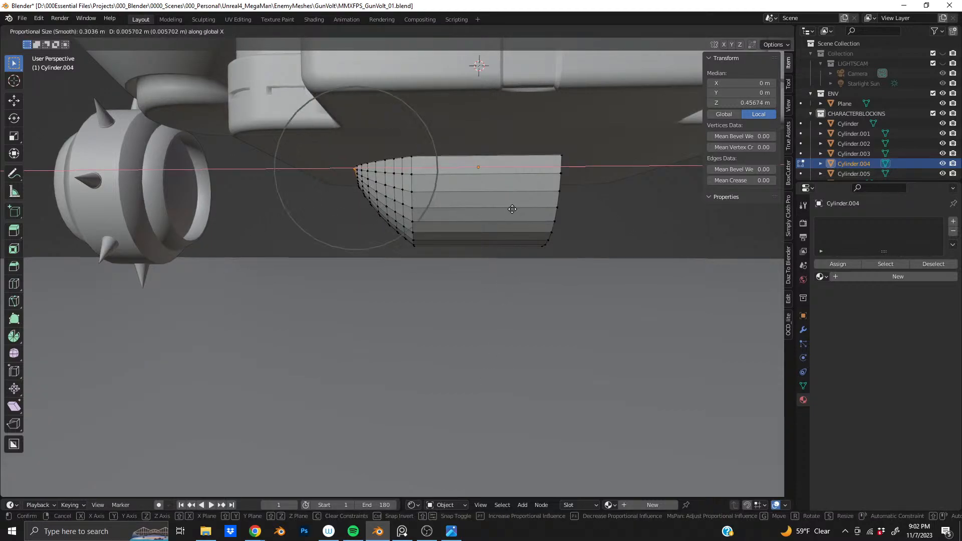
{"action": "scroll", "coordinate": [501, 213], "scroll_direction": "down", "scroll_amount": 2}
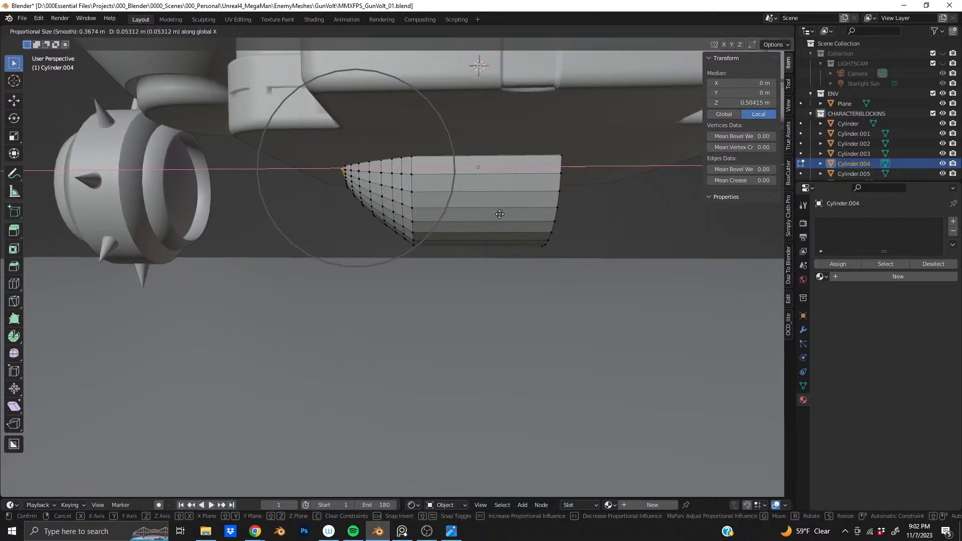
{"action": "scroll", "coordinate": [495, 214], "scroll_direction": "down", "scroll_amount": 1}
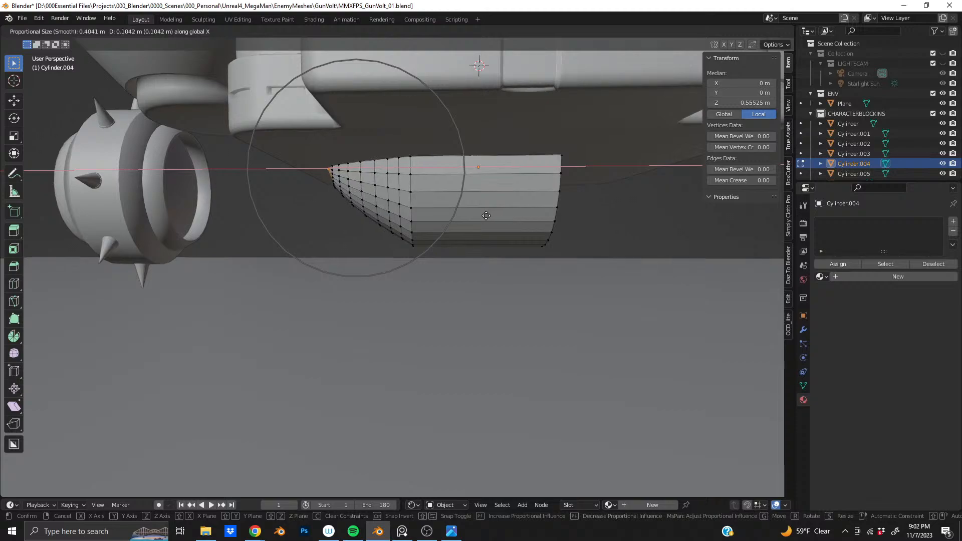
{"action": "left_click", "coordinate": [486, 216]}
Scale the cone tip by about 1.49 with global X locked, using smooth proportional editing at a size of about 0.445
{"action": "key", "text": "s"}
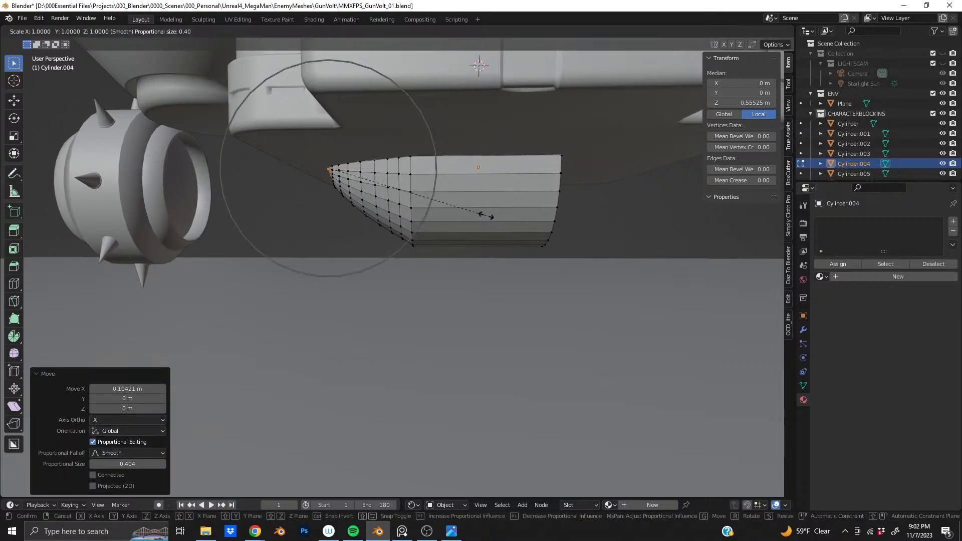
{"action": "key", "text": "shift+x"}
{"action": "scroll", "coordinate": [570, 220], "scroll_direction": "down", "scroll_amount": 4}
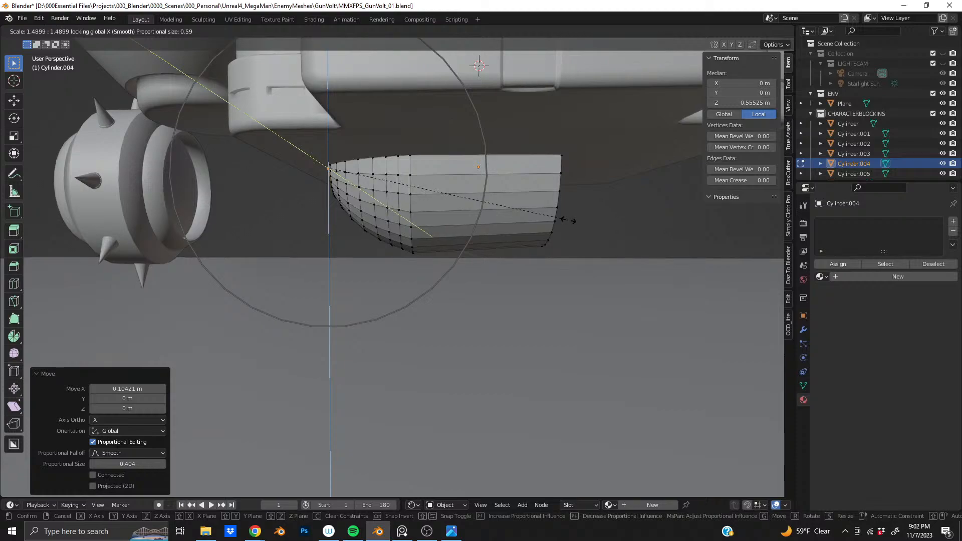
{"action": "scroll", "coordinate": [568, 220], "scroll_direction": "down", "scroll_amount": 1}
{"action": "scroll", "coordinate": [569, 220], "scroll_direction": "up", "scroll_amount": 4}
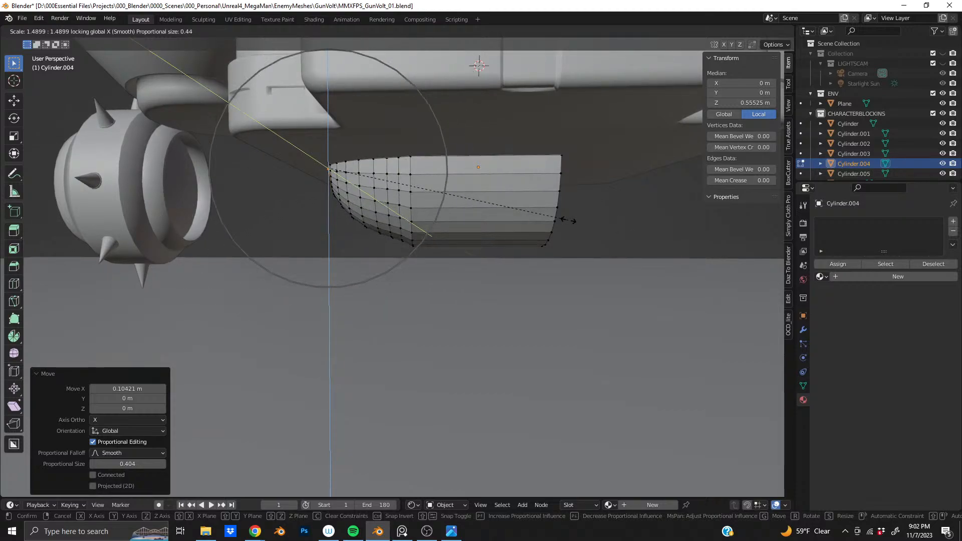
{"action": "left_click", "coordinate": [568, 220]}
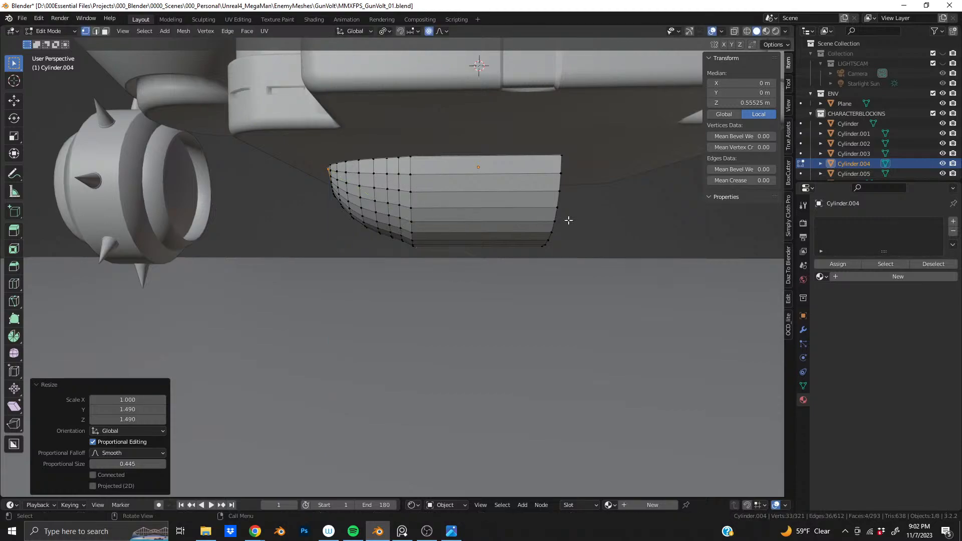
Scale the cone's second edge loop from its base by about 1.069 with global X locked, at a proportional size of about 0.073
{"action": "middle_click_drag", "start_coordinate": [513, 220], "coordinate": [538, 219]}
{"action": "middle_click_drag", "start_coordinate": [504, 215], "coordinate": [474, 226], "text": "alt"}
{"action": "scroll", "coordinate": [471, 228], "scroll_direction": "up", "scroll_amount": 4}
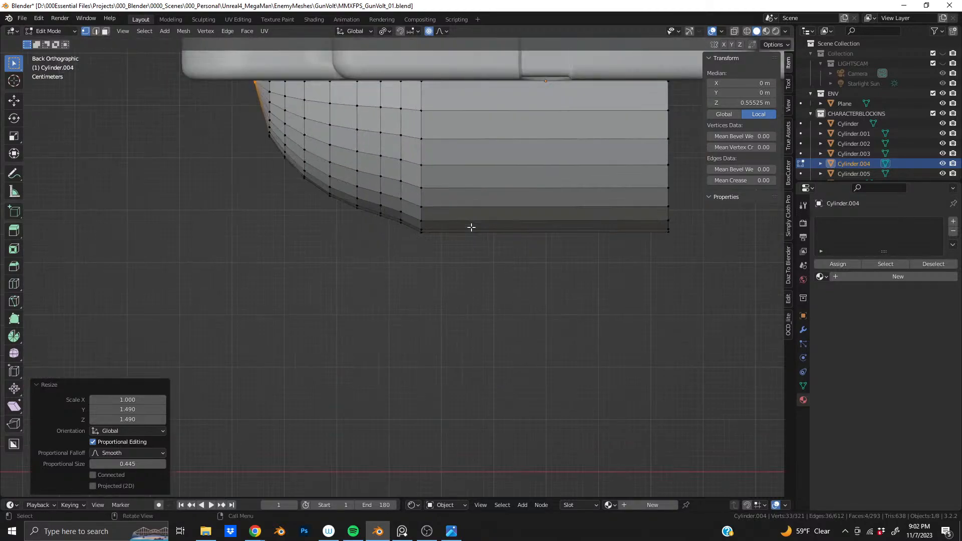
{"action": "left_click_drag", "start_coordinate": [402, 174], "coordinate": [394, 243]}
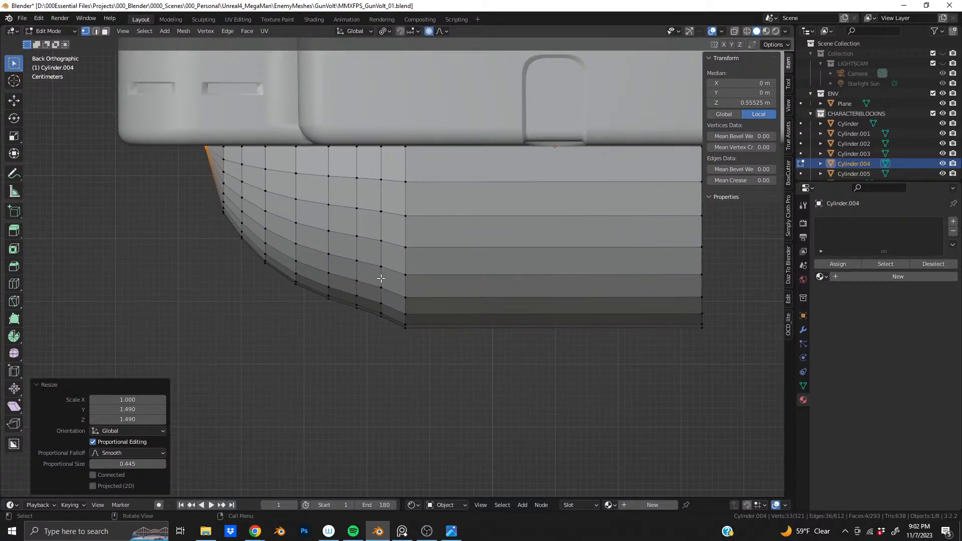
{"action": "left_click", "coordinate": [381, 278], "text": "alt"}
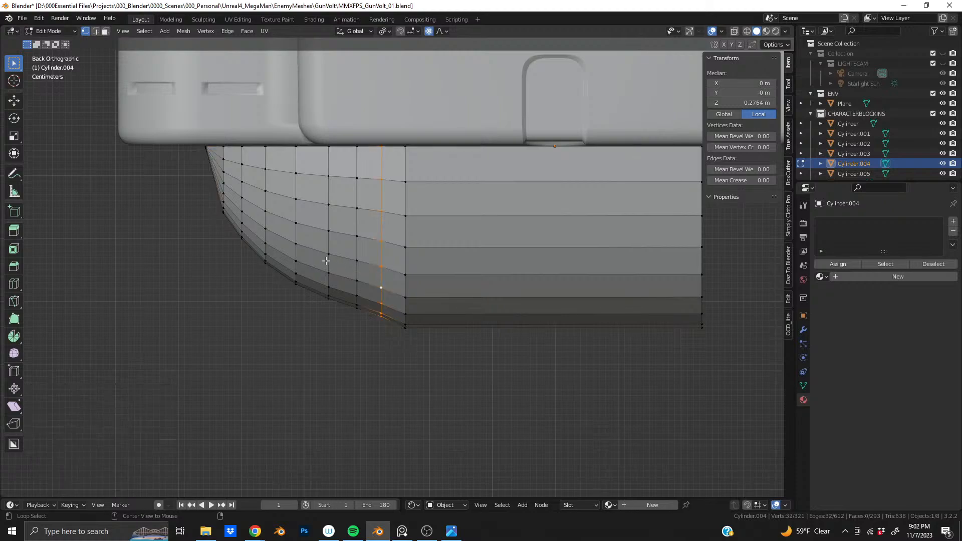
{"action": "left_click", "coordinate": [357, 251], "text": "alt"}
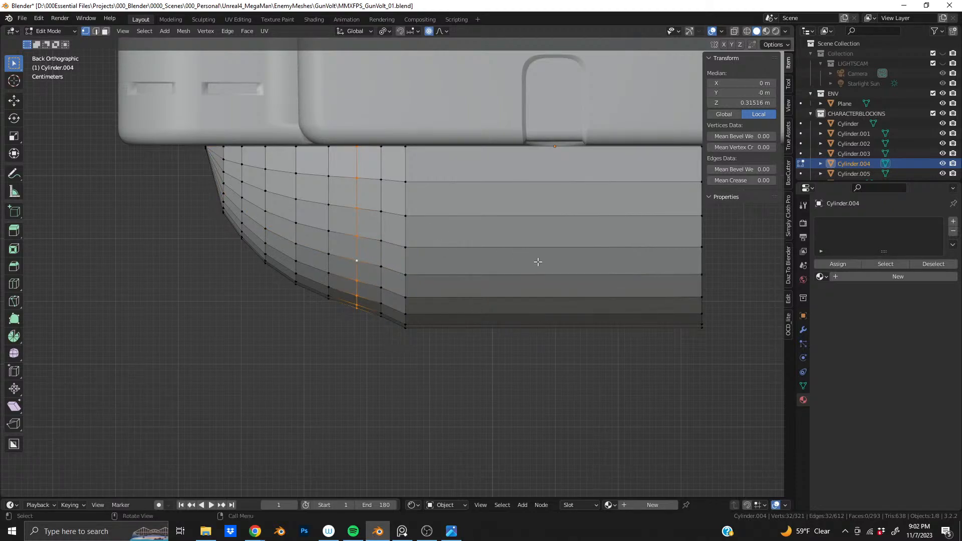
{"action": "key", "text": "s"}
{"action": "key", "text": "shift+x"}
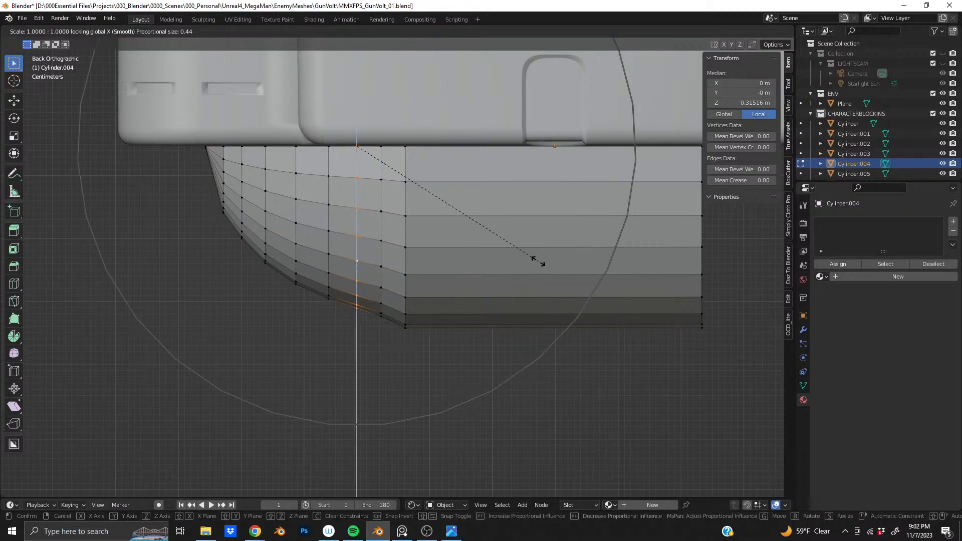
{"action": "scroll", "coordinate": [541, 260], "scroll_direction": "up", "scroll_amount": 10}
{"action": "scroll", "coordinate": [542, 261], "scroll_direction": "up", "scroll_amount": 9}
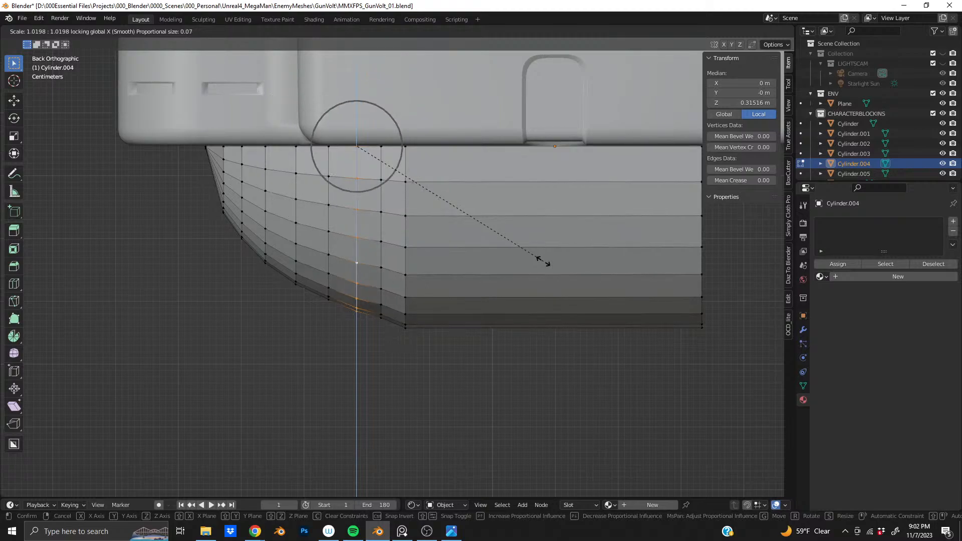
{"action": "scroll", "coordinate": [544, 260], "scroll_direction": "up", "scroll_amount": 8}
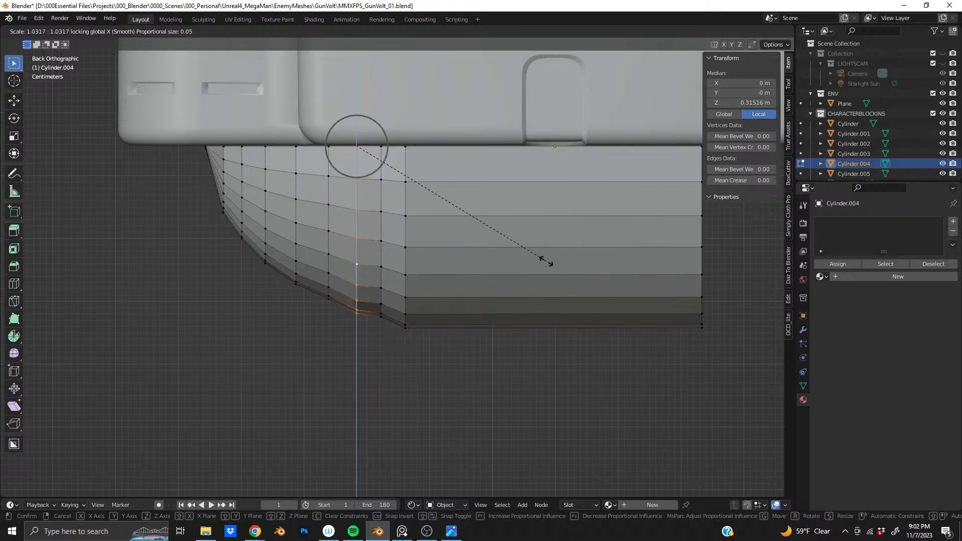
{"action": "scroll", "coordinate": [546, 261], "scroll_direction": "down", "scroll_amount": 8}
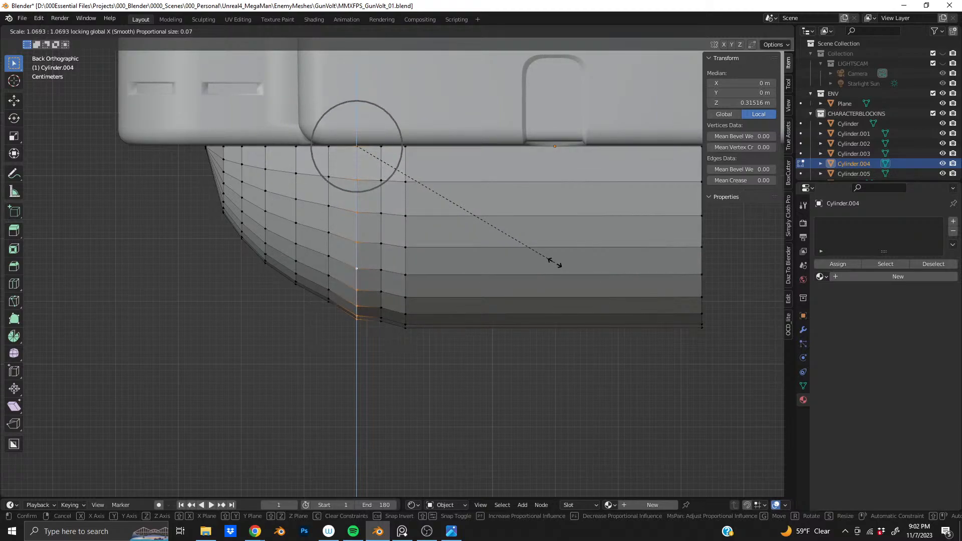
{"action": "left_click", "coordinate": [554, 262]}
Scale the same edge loop by about 0.965 with global X locked, at a proportional size of about 0.014
{"action": "key", "text": "s"}
{"action": "key", "text": "shift+x"}
{"action": "scroll", "coordinate": [556, 263], "scroll_direction": "up", "scroll_amount": 8}
{"action": "scroll", "coordinate": [554, 262], "scroll_direction": "up", "scroll_amount": 10}
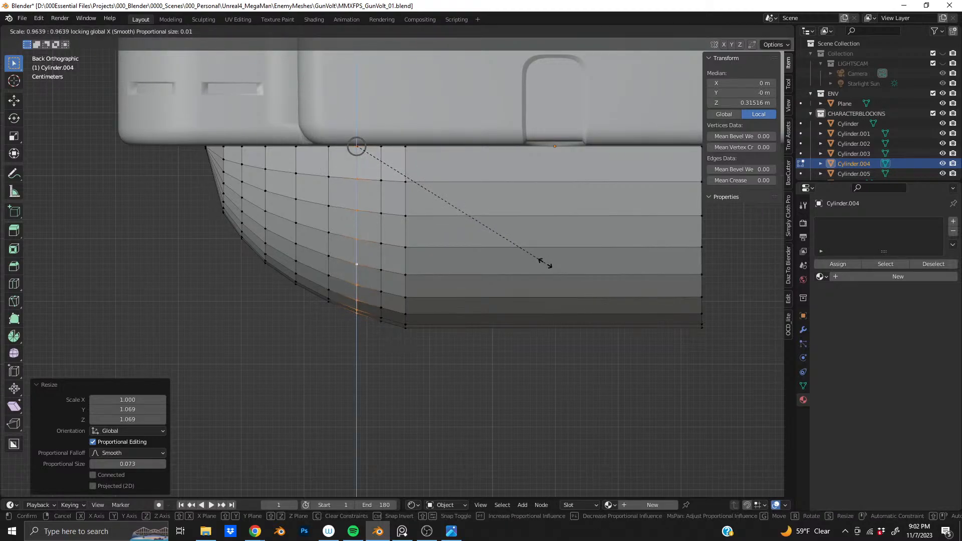
{"action": "left_click", "coordinate": [546, 263]}
Add one centered loop cut between the cone's tip and the first edge ring behind it
{"action": "scroll", "coordinate": [545, 262], "scroll_direction": "down", "scroll_amount": 5}
{"action": "scroll", "coordinate": [458, 274], "scroll_direction": "up", "scroll_amount": 5}
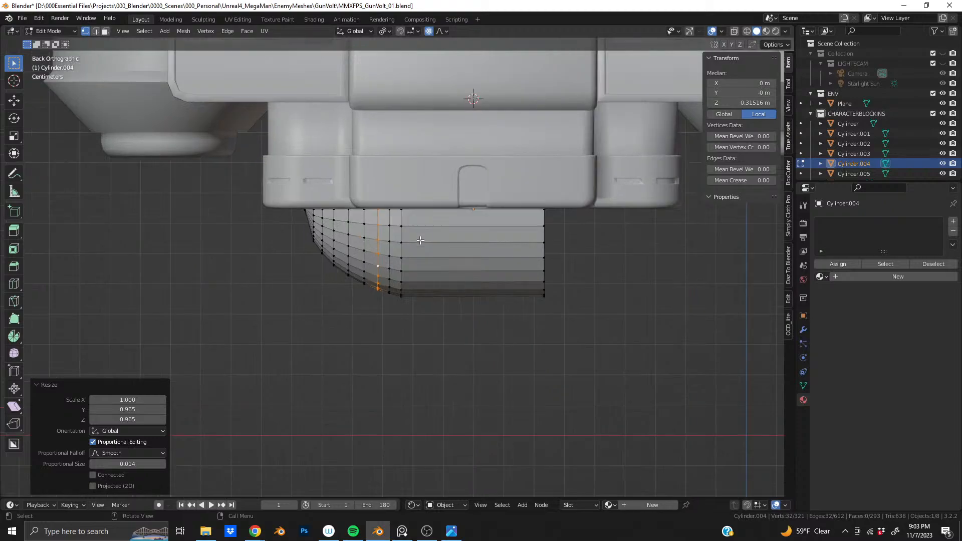
{"action": "scroll", "coordinate": [458, 275], "scroll_direction": "down", "scroll_amount": 3}
{"action": "scroll", "coordinate": [456, 231], "scroll_direction": "up", "scroll_amount": 6}
{"action": "mouse_move", "coordinate": [487, 199]}
{"action": "middle_mouse_down"}
{"action": "mouse_move", "coordinate": [493, 210]}
{"action": "mouse_move", "coordinate": [483, 201]}
{"action": "middle_mouse_up"}
{"action": "key", "text": "ctrl+r"}
{"action": "left_click", "coordinate": [478, 202]}
{"action": "right_click", "coordinate": [478, 202]}
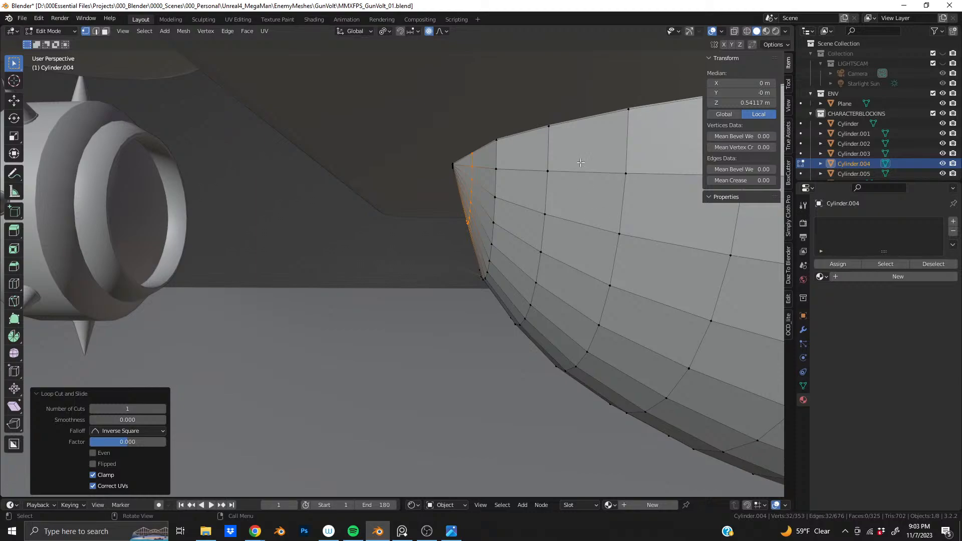
With proportional editing off, scale the new tip loop by about 1.14 and move it about 0.0069 m along global X
{"action": "key", "text": "s"}
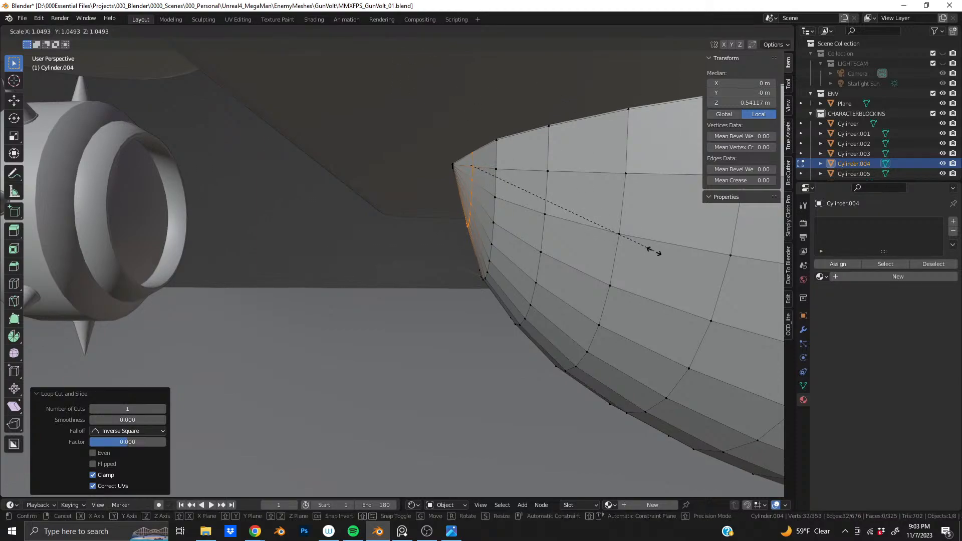
{"action": "left_click", "coordinate": [671, 257]}
{"action": "key", "text": "g"}
{"action": "key", "text": "x"}
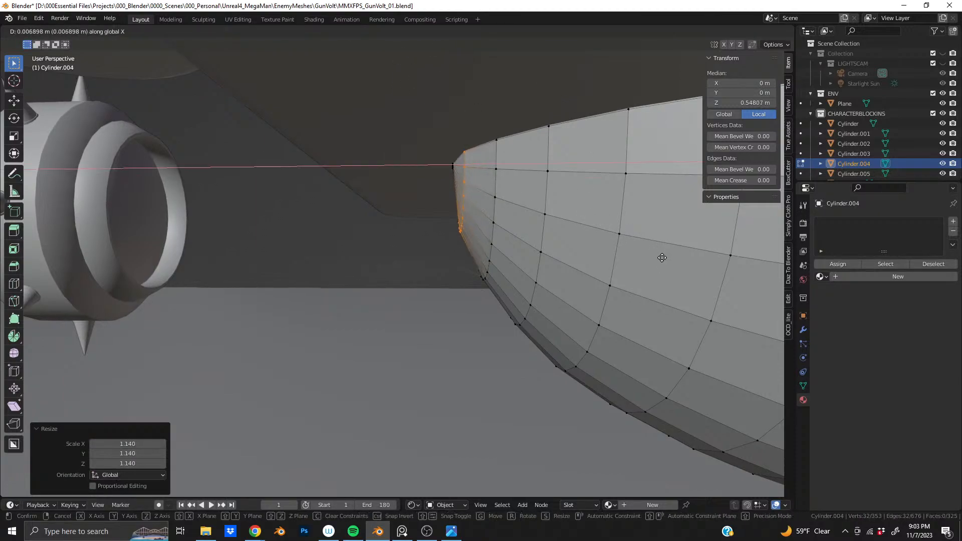
{"action": "left_click", "coordinate": [663, 258]}
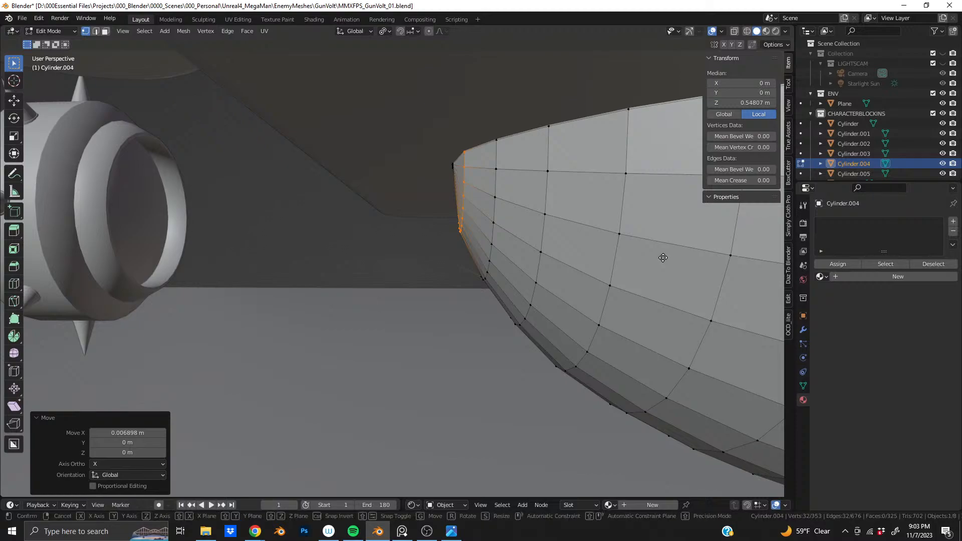
Scale the tip loop uniformly by about 0.821 to round off the cone's end
{"action": "key", "text": "g"}
{"action": "left_click", "coordinate": [663, 257]}
{"action": "key", "text": "s"}
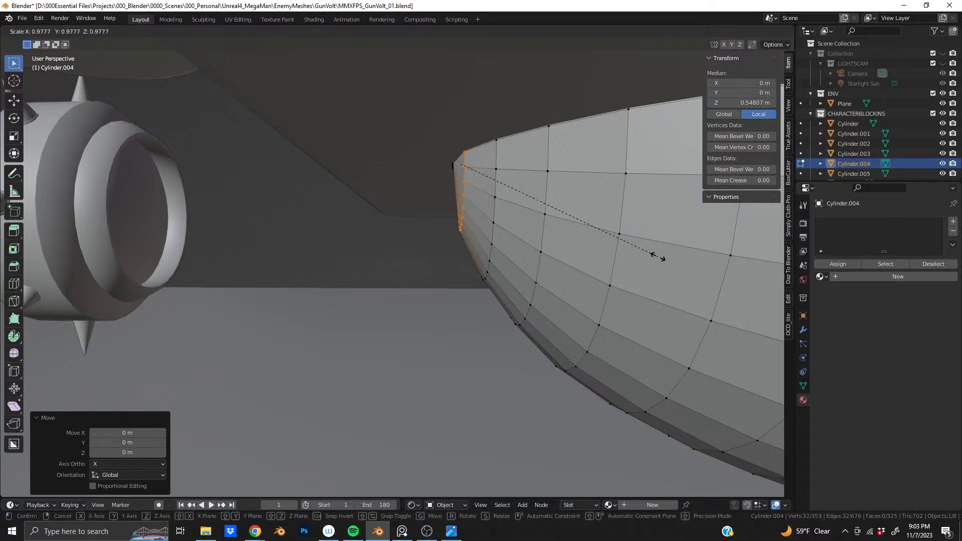
{"action": "left_click", "coordinate": [625, 249]}
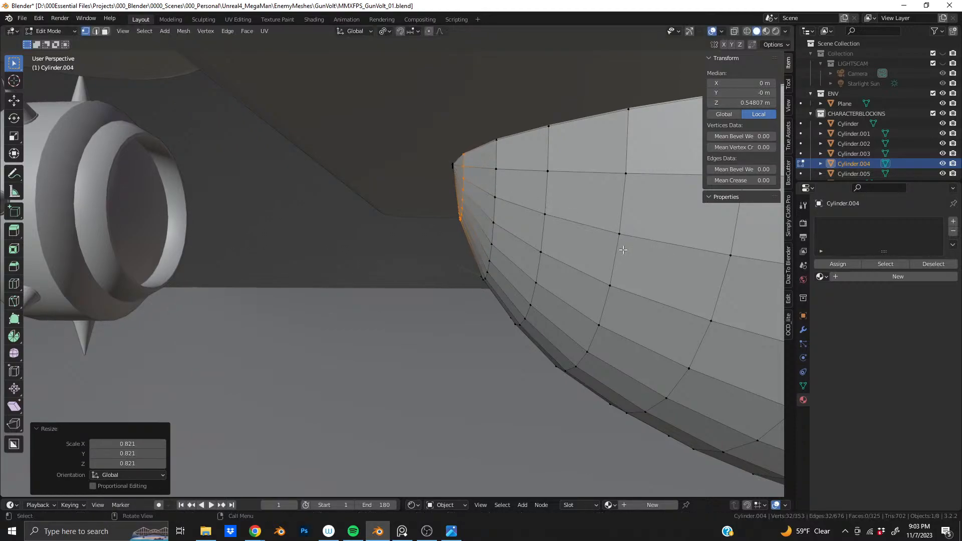
Leave Edit Mode and apply smooth shading to the pelvis cylinder
{"action": "scroll", "coordinate": [624, 248], "scroll_direction": "down", "scroll_amount": 5}
{"action": "middle_click_drag", "start_coordinate": [623, 248], "coordinate": [416, 279]}
{"action": "scroll", "coordinate": [544, 245], "scroll_direction": "down", "scroll_amount": 3}
{"action": "key", "text": "Tab"}
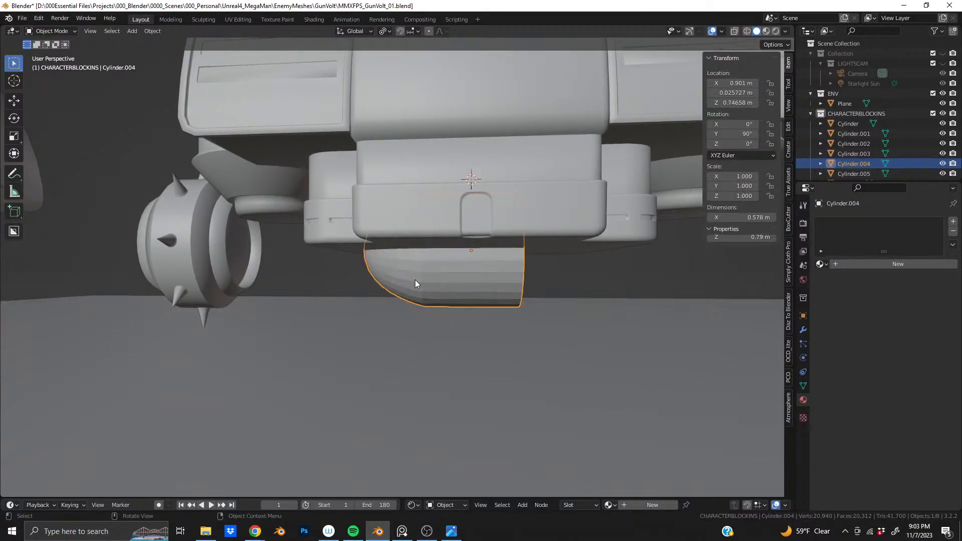
{"action": "middle_click_drag", "start_coordinate": [281, 267], "coordinate": [411, 281]}
{"action": "right_click", "coordinate": [434, 260]}
{"action": "left_click", "coordinate": [434, 260]}
Scale the pelvis cylinder narrower along global X
{"action": "key", "text": "s"}
{"action": "key", "text": "x"}
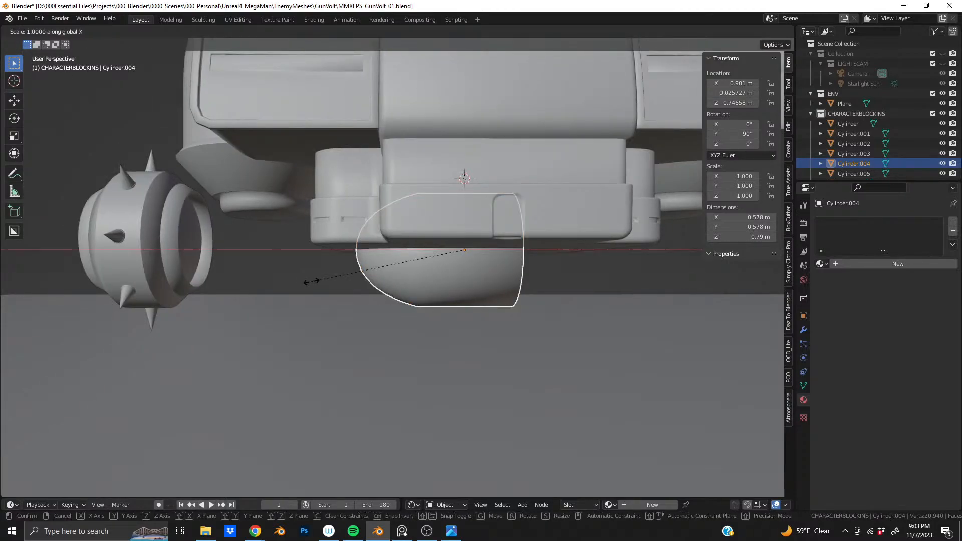
{"action": "left_click", "coordinate": [339, 277]}
In Edit Mode, add a loop cut in the cone's last band and slide it tight against the seam with the straight body
{"action": "middle_click_drag", "start_coordinate": [500, 271], "coordinate": [417, 256]}
{"action": "key", "text": "Tab"}
{"action": "left_click", "coordinate": [412, 252], "text": "alt"}
{"action": "left_click", "coordinate": [379, 232], "text": "alt+shift"}
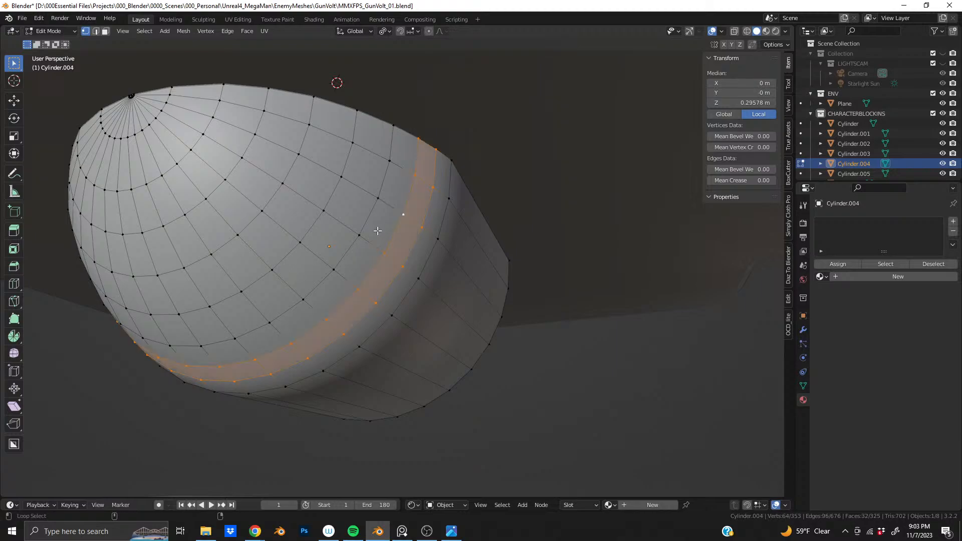
{"action": "left_click", "coordinate": [396, 241], "text": "alt"}
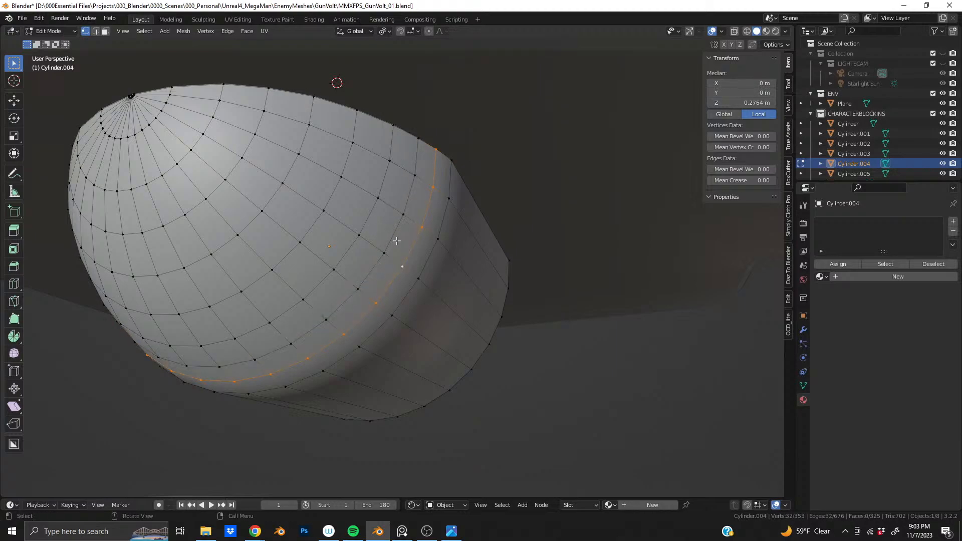
{"action": "key", "text": "ctrl+r"}
{"action": "left_click", "coordinate": [407, 270]}
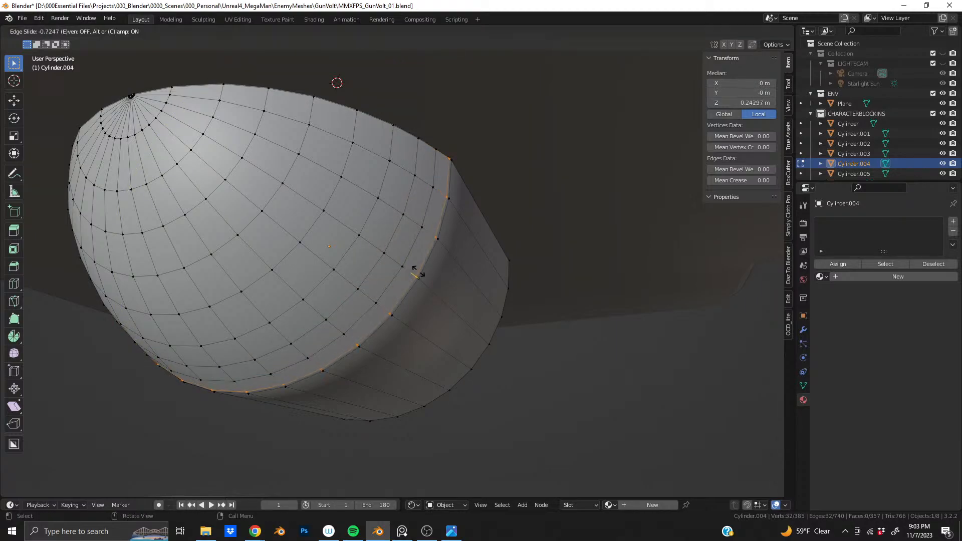
{"action": "left_click", "coordinate": [419, 272]}
In face select mode, select every face ring of the cone from its last full band up to the tip
{"action": "left_click", "coordinate": [398, 256], "text": "alt"}
{"action": "left_click", "coordinate": [388, 241], "text": "alt+shift"}
{"action": "key", "text": "3"}
{"action": "left_click", "coordinate": [375, 235], "text": "alt+shift"}
{"action": "left_click", "coordinate": [343, 221], "text": "alt+shift"}
{"action": "left_click", "coordinate": [304, 205], "text": "alt+shift"}
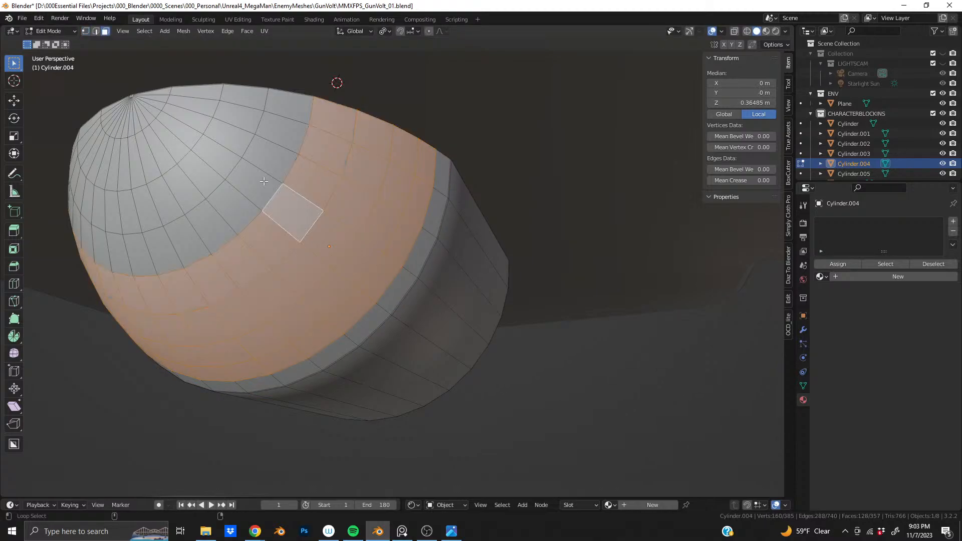
{"action": "left_click", "coordinate": [240, 165], "text": "alt+shift"}
{"action": "left_click", "coordinate": [200, 137], "text": "alt+shift"}
{"action": "left_click", "coordinate": [164, 123], "text": "alt+shift"}
{"action": "left_click", "coordinate": [151, 107], "text": "alt+shift"}
{"action": "middle_click_drag", "start_coordinate": [430, 206], "coordinate": [470, 267]}
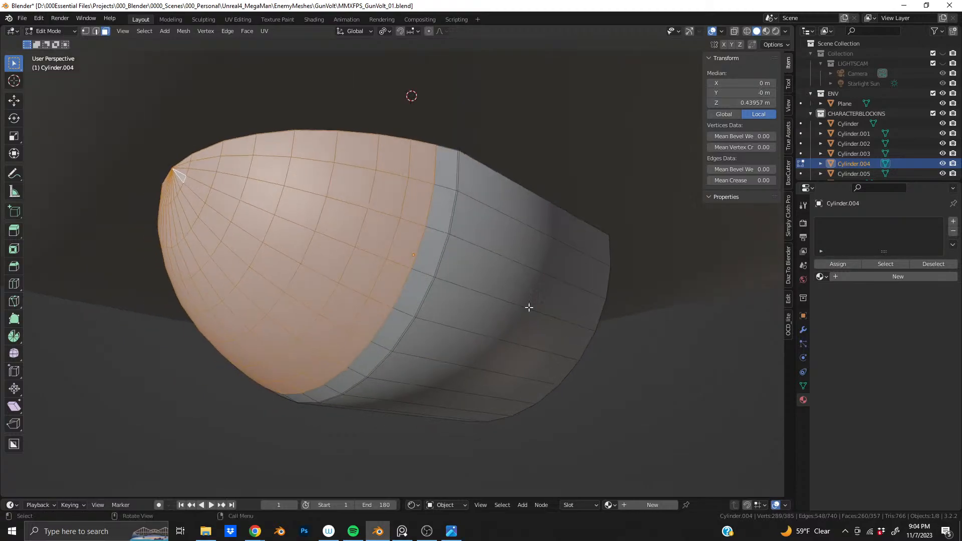
{"action": "middle_click_drag", "start_coordinate": [561, 326], "coordinate": [390, 313]}
Scale the selected cone faces to 0.944 on Y and Z only, and move them -0.020336 m along global X
{"action": "key", "text": "s"}
{"action": "key", "text": "x"}
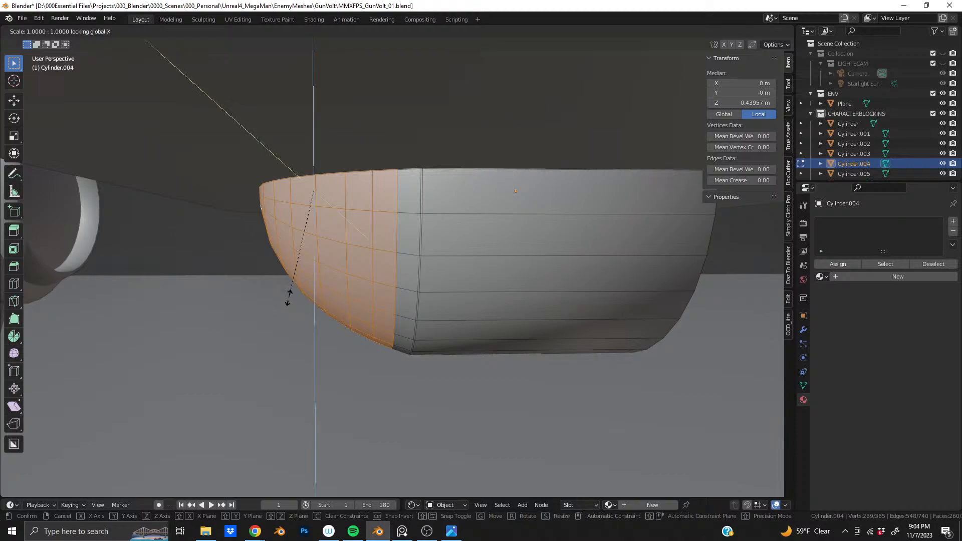
{"action": "left_click", "coordinate": [293, 290]}
{"action": "key", "text": "g"}
{"action": "key", "text": "x"}
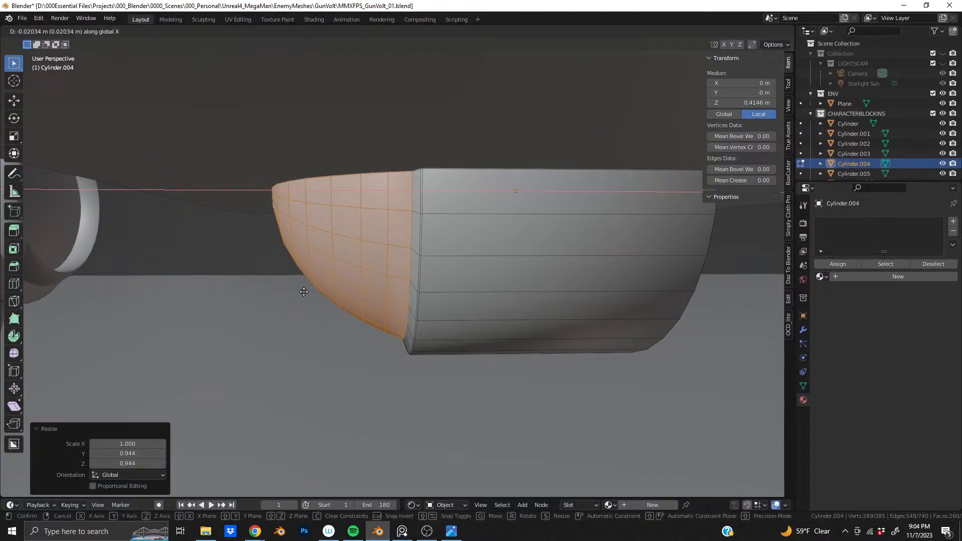
{"action": "left_click", "coordinate": [304, 292]}
{"action": "mouse_move", "coordinate": [390, 242]}
{"action": "middle_mouse_down"}
{"action": "mouse_move", "coordinate": [451, 228]}
{"action": "mouse_move", "coordinate": [377, 242]}
{"action": "middle_mouse_up"}
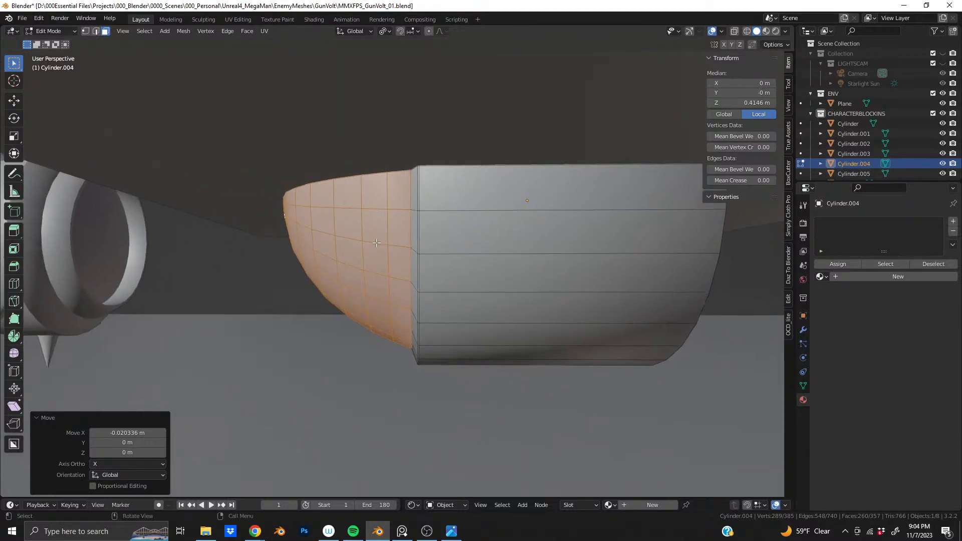
From the back view, move the cone faces -0.008316 m along global X, rescale them on Y and Z only, and leave Edit Mode
{"action": "key", "text": "ctrl+KP_1"}
{"action": "key", "text": "g"}
{"action": "key", "text": "x"}
{"action": "left_click", "coordinate": [357, 265]}
{"action": "key", "text": "s"}
{"action": "key", "text": "shift+x"}
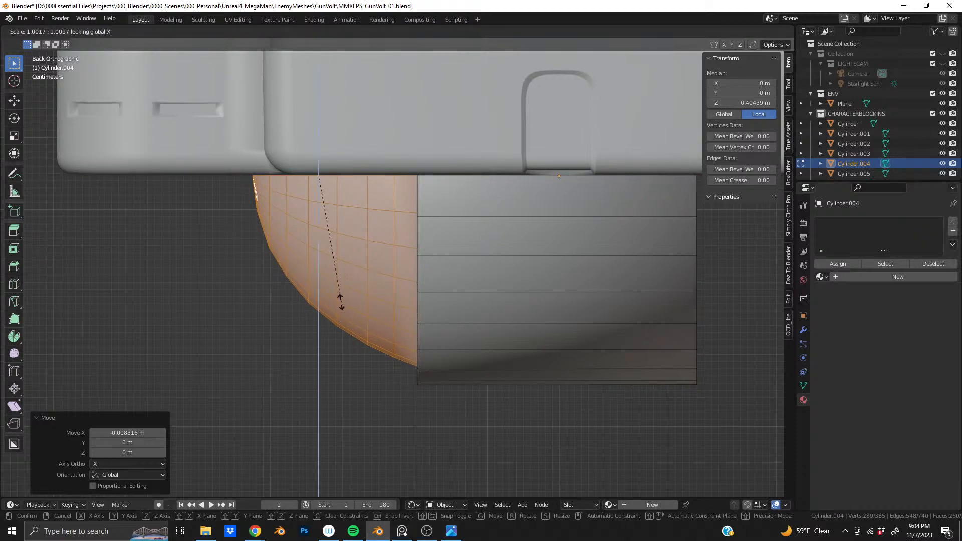
{"action": "left_click", "coordinate": [329, 309]}
{"action": "middle_click_drag", "start_coordinate": [329, 309], "coordinate": [367, 272]}
{"action": "key", "text": "Tab"}
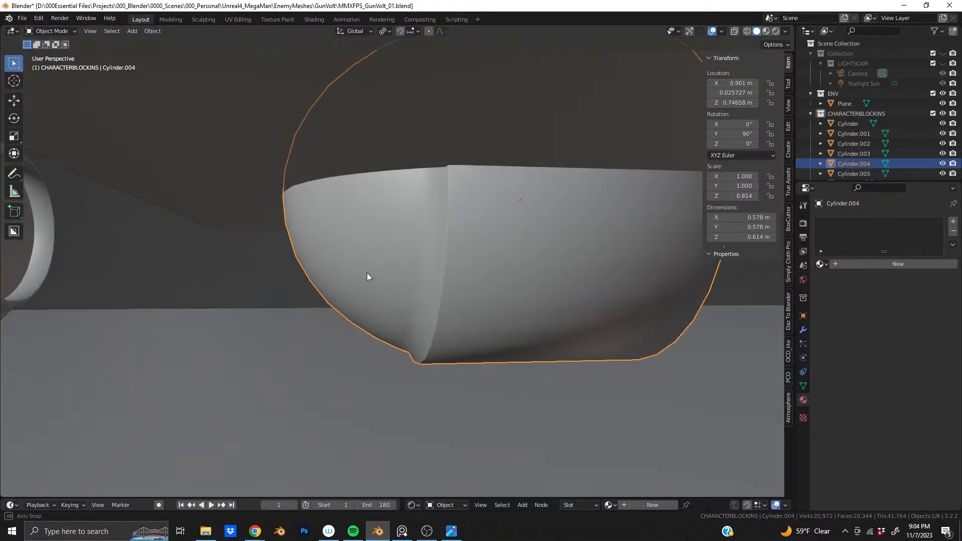
Try a loop cut in the narrow band at the cone's seam, slid fully to one side with factor 1.000
{"action": "key", "text": "Tab"}
{"action": "key", "text": "ctrl+e"}
{"action": "key", "text": "ctrl+r"}
{"action": "left_click", "coordinate": [433, 258]}
{"action": "left_click", "coordinate": [441, 258]}
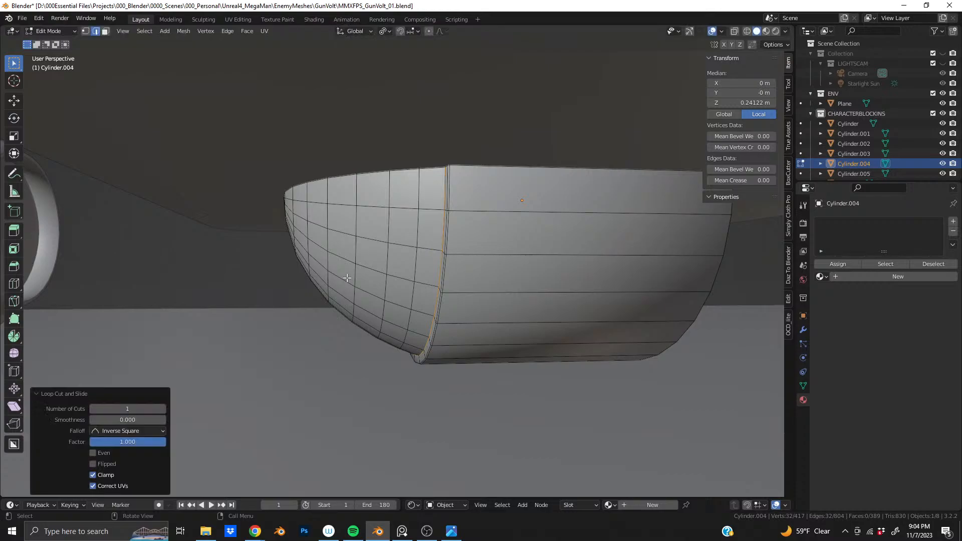
{"action": "key", "text": "Tab"}
{"action": "key", "text": "Tab"}
{"action": "middle_click_drag", "start_coordinate": [372, 282], "coordinate": [461, 246]}
{"action": "key", "text": "Tab"}
{"action": "key", "text": "Tab"}
{"action": "scroll", "coordinate": [461, 245], "scroll_direction": "up", "scroll_amount": 4}
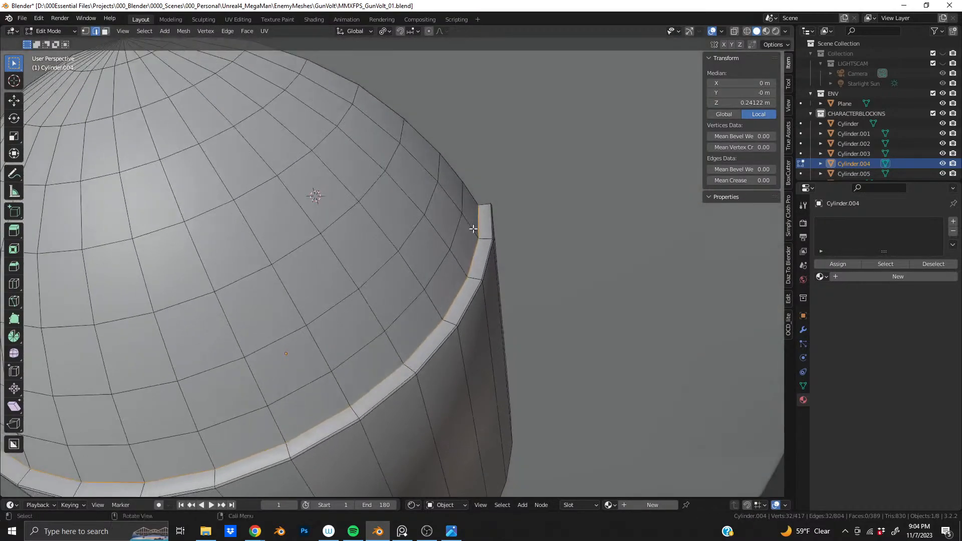
Undo the seam loop cut, returning to the mesh with the cone faces selected
{"action": "key", "text": "ctrl+z"}
{"action": "key", "text": "ctrl+z"}
{"action": "key", "text": "ctrl+z"}
{"action": "key", "text": "ctrl+z"}
{"action": "key", "text": "ctrl+z"}
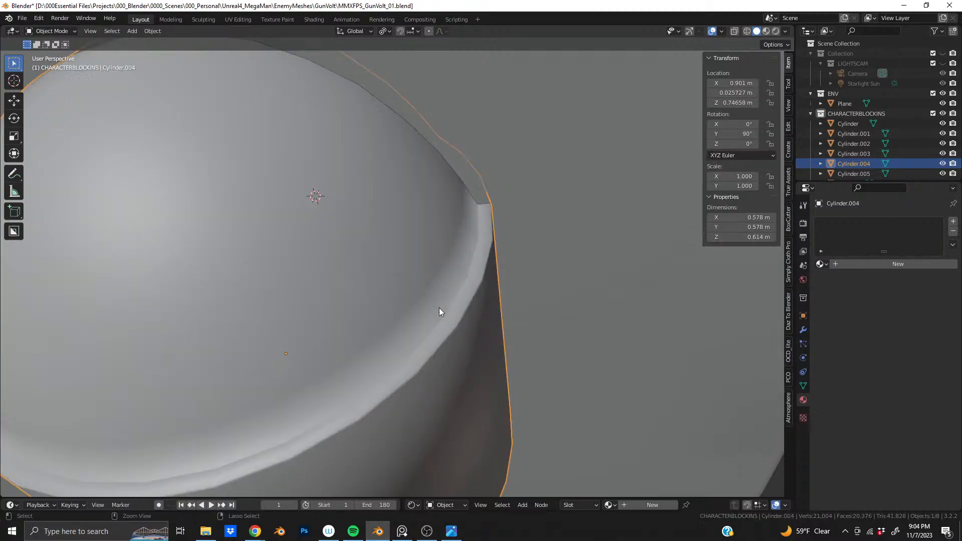
{"action": "key", "text": "ctrl+z"}
{"action": "key", "text": "ctrl+shift+z"}
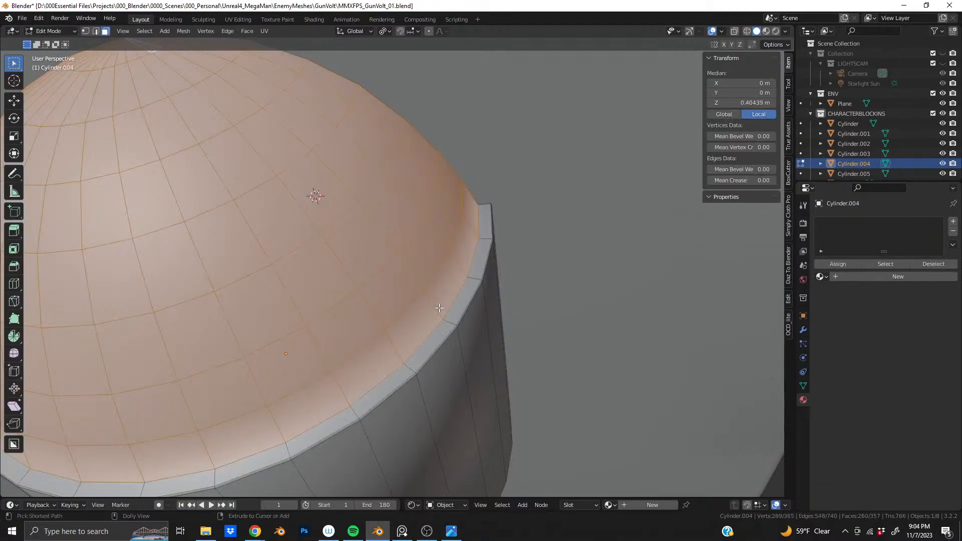
Add a loop cut in the cone's last band, slide it toward the raised rim, and check the shading in Object Mode
{"action": "left_click", "coordinate": [404, 316]}
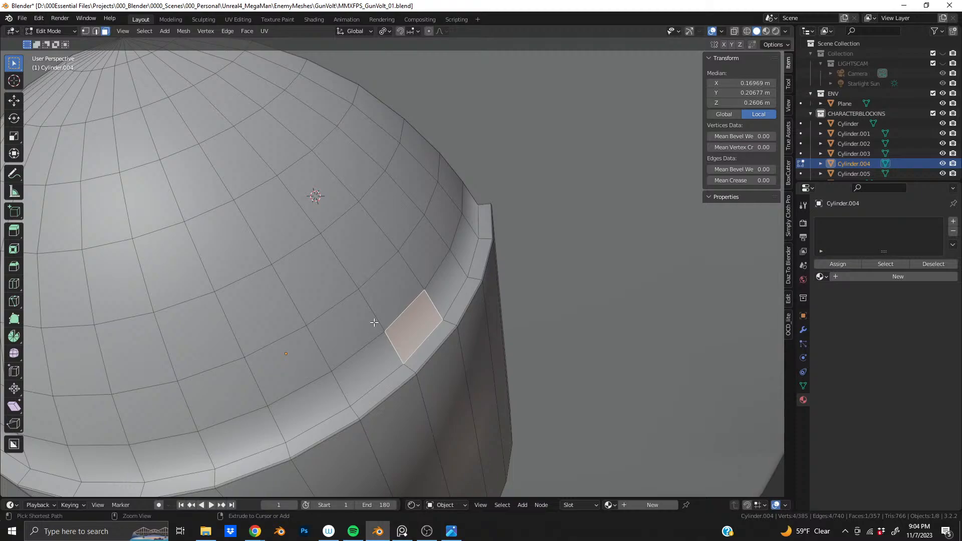
{"action": "key", "text": "ctrl+r"}
{"action": "left_click", "coordinate": [387, 344]}
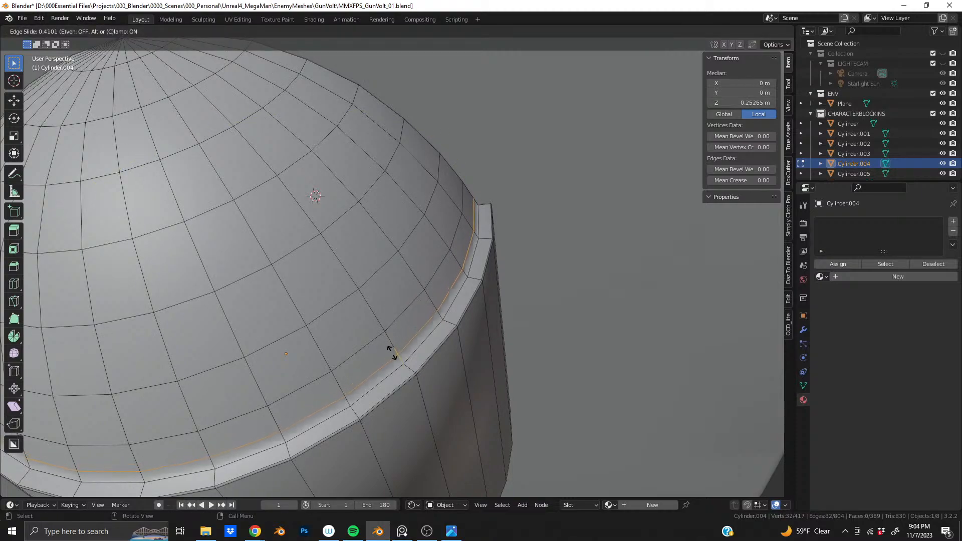
{"action": "left_click", "coordinate": [394, 359]}
{"action": "key", "text": "Tab"}
{"action": "middle_click_drag", "start_coordinate": [381, 346], "coordinate": [386, 309]}
Edge-slide the new cone loop closer to the raised rim by a factor of 0.548
{"action": "key", "text": "Tab"}
{"action": "scroll", "coordinate": [387, 306], "scroll_direction": "up", "scroll_amount": 3}
{"action": "key", "text": "g"}
{"action": "key", "text": "g"}
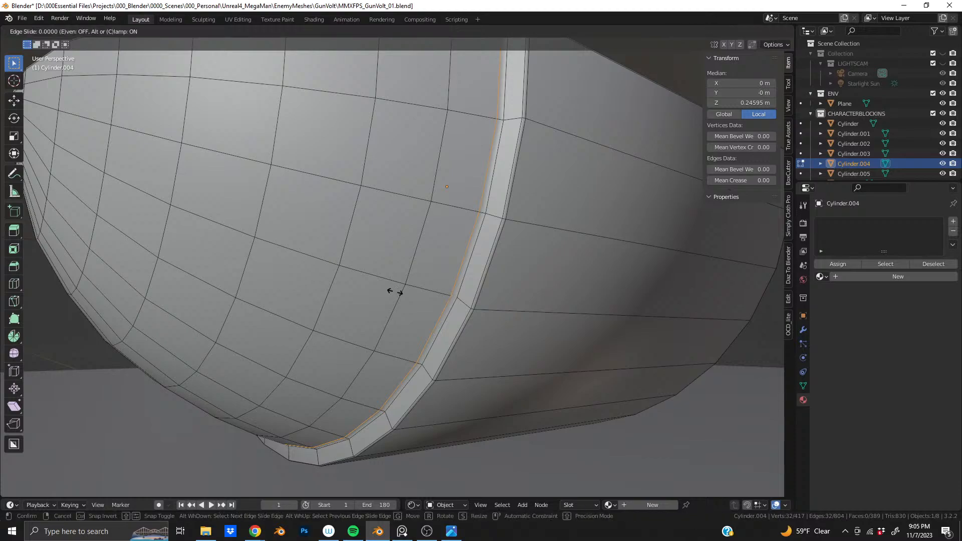
{"action": "left_click", "coordinate": [409, 295]}
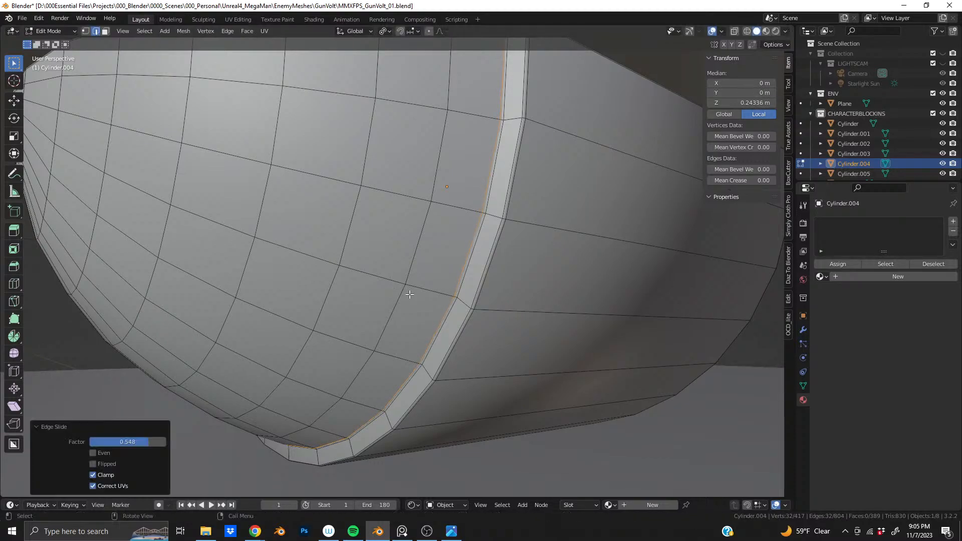
Inspect the pelvis shading in Object Mode, and select the entire mesh in Edit Mode
{"action": "key", "text": "Tab"}
{"action": "middle_click_drag", "start_coordinate": [401, 317], "coordinate": [454, 254]}
{"action": "scroll", "coordinate": [419, 250], "scroll_direction": "up", "scroll_amount": 7}
{"action": "key", "text": "KP_Decimal"}
{"action": "scroll", "coordinate": [368, 282], "scroll_direction": "down", "scroll_amount": 7}
{"action": "scroll", "coordinate": [421, 255], "scroll_direction": "up", "scroll_amount": 5}
{"action": "key", "text": "Tab"}
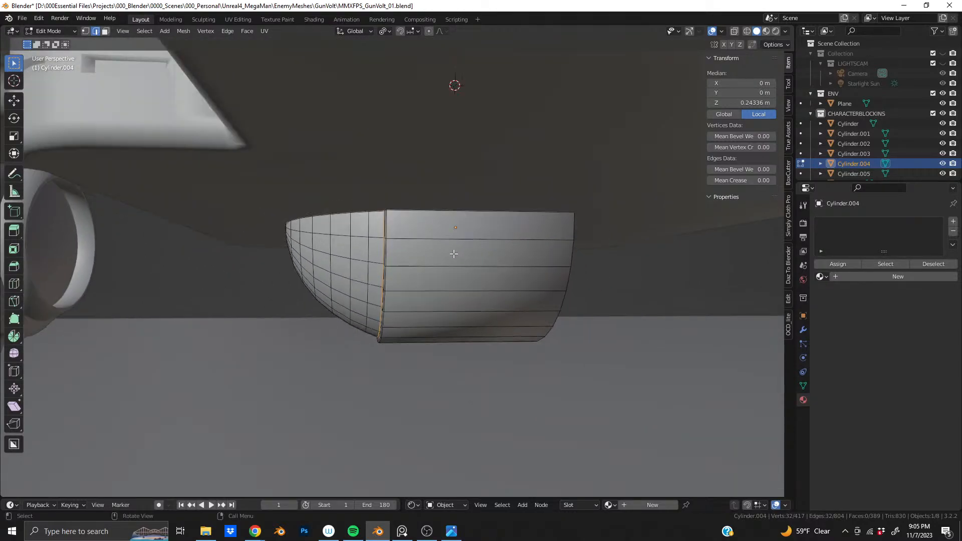
{"action": "key", "text": "a"}
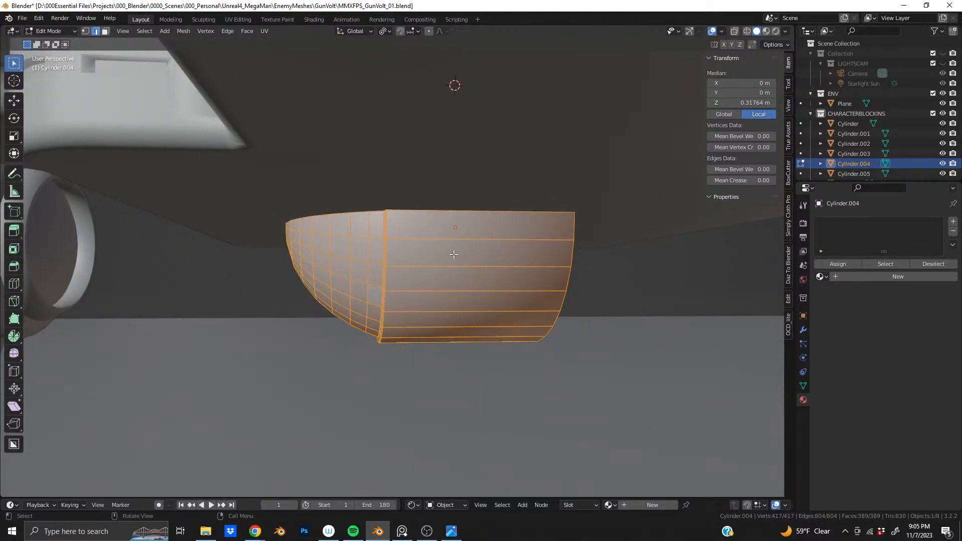
{"action": "middle_click_drag", "start_coordinate": [370, 162], "coordinate": [220, 169]}
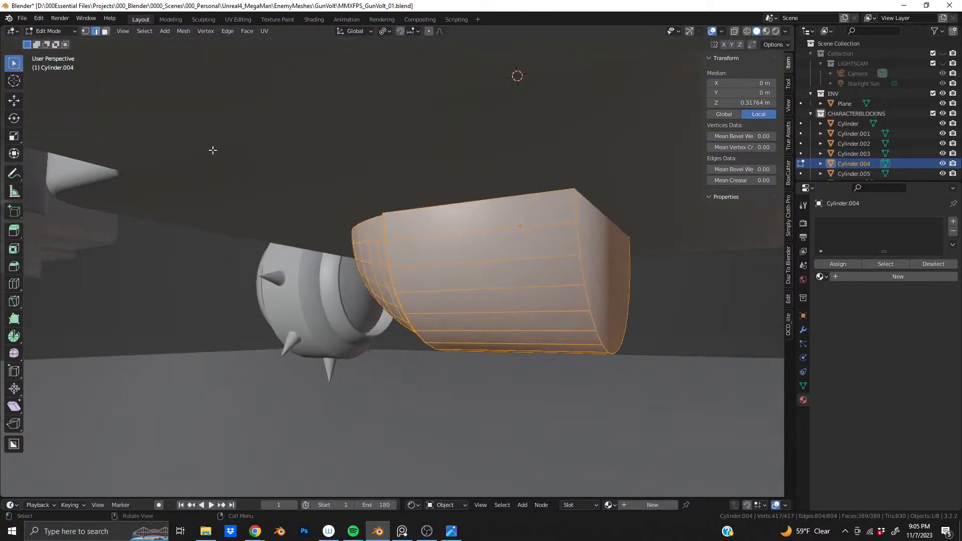
Try symmetrizing the pelvis mesh with the -X to +X and +X to -X directions
{"action": "left_click", "coordinate": [181, 31]}
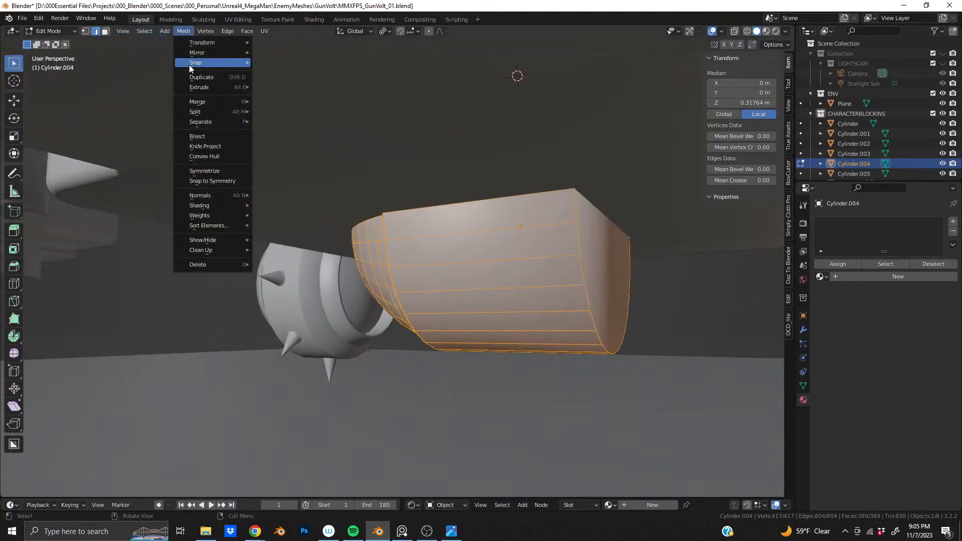
{"action": "left_click", "coordinate": [209, 170]}
{"action": "left_click", "coordinate": [107, 474]}
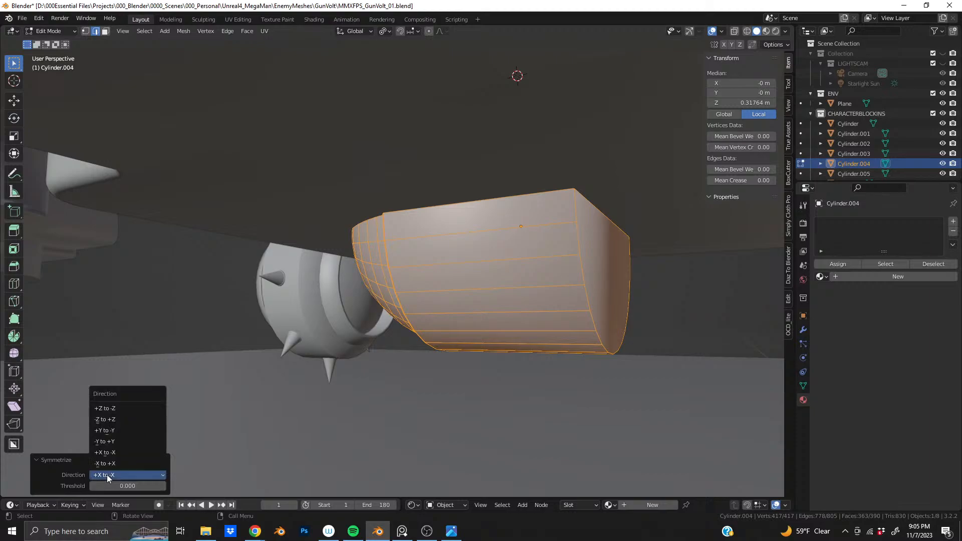
{"action": "left_click", "coordinate": [116, 462]}
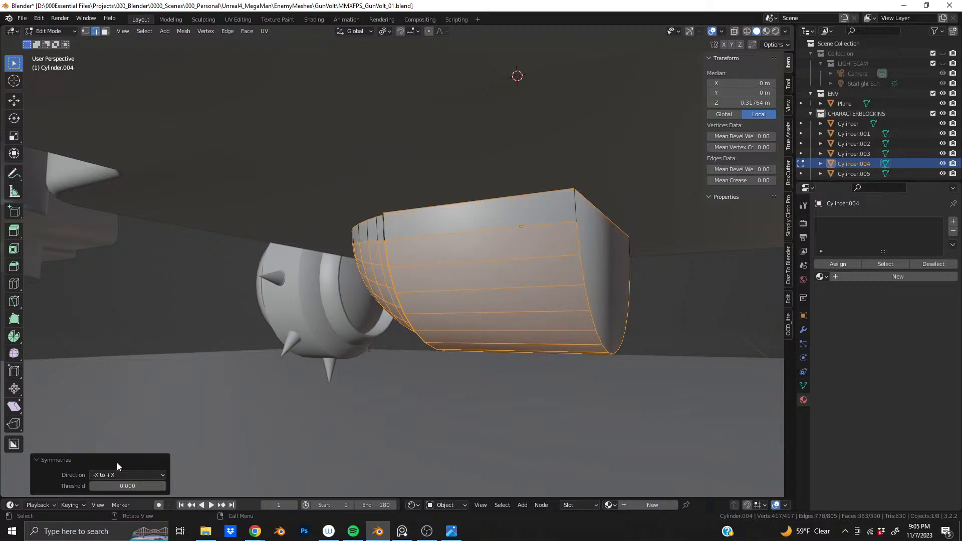
{"action": "left_click", "coordinate": [118, 474]}
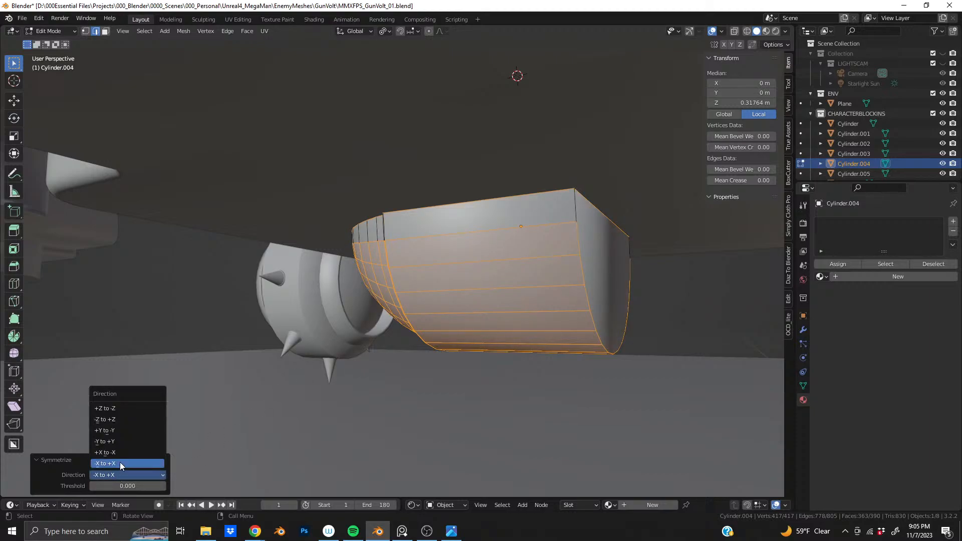
{"action": "left_click", "coordinate": [122, 453]}
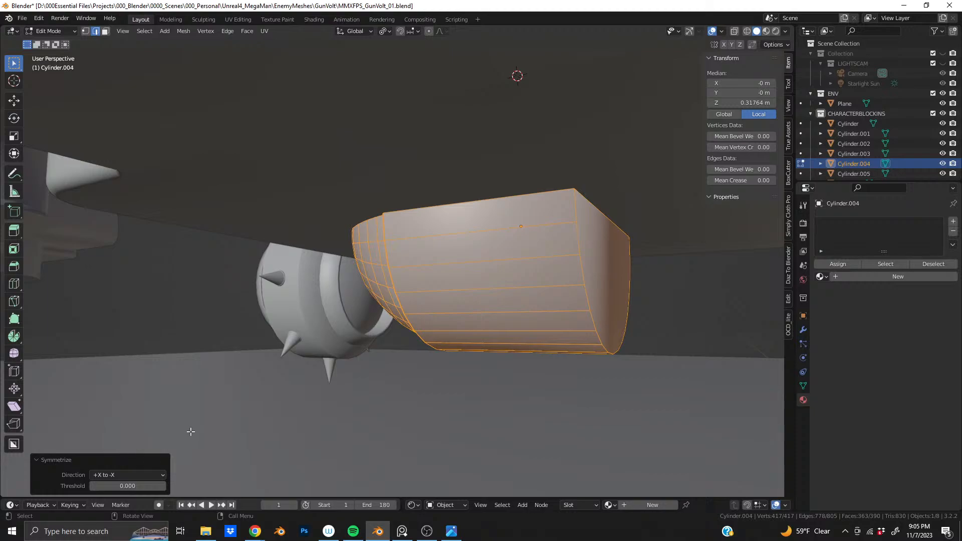
{"action": "middle_click_drag", "start_coordinate": [314, 420], "coordinate": [536, 257]}
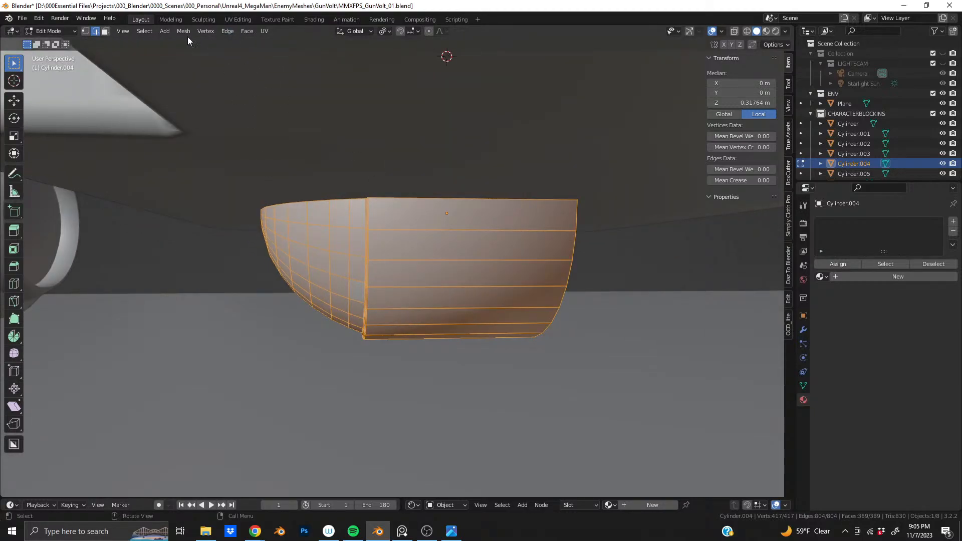
Leave Edit Mode and apply the pelvis object's rotation and scale
{"action": "key", "text": "Tab"}
{"action": "left_click", "coordinate": [154, 30]}
{"action": "mouse_move", "coordinate": [191, 82]}
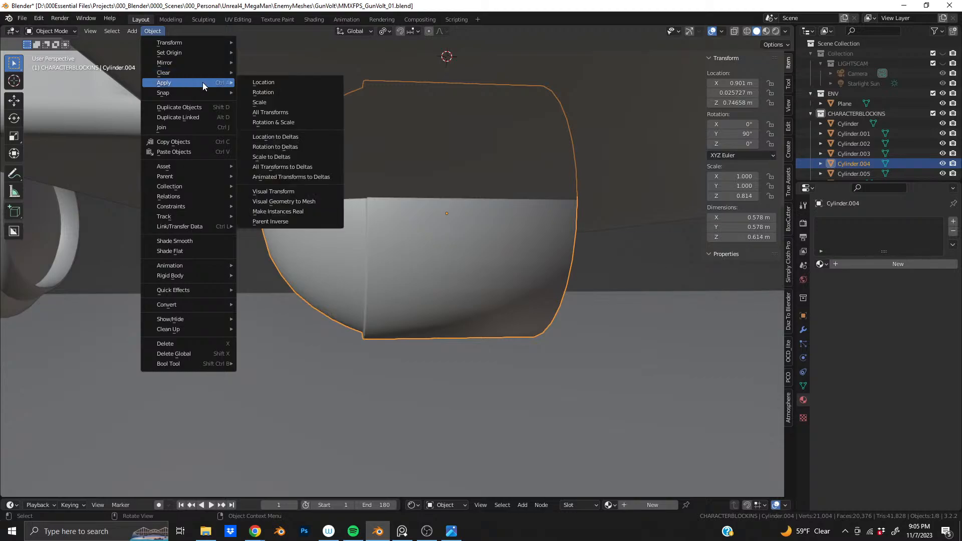
{"action": "left_click", "coordinate": [300, 123]}
In Edit Mode, symmetrize the whole pelvis mesh from +X to -X, and return to Object Mode to review it from the back
{"action": "key", "text": "Tab"}
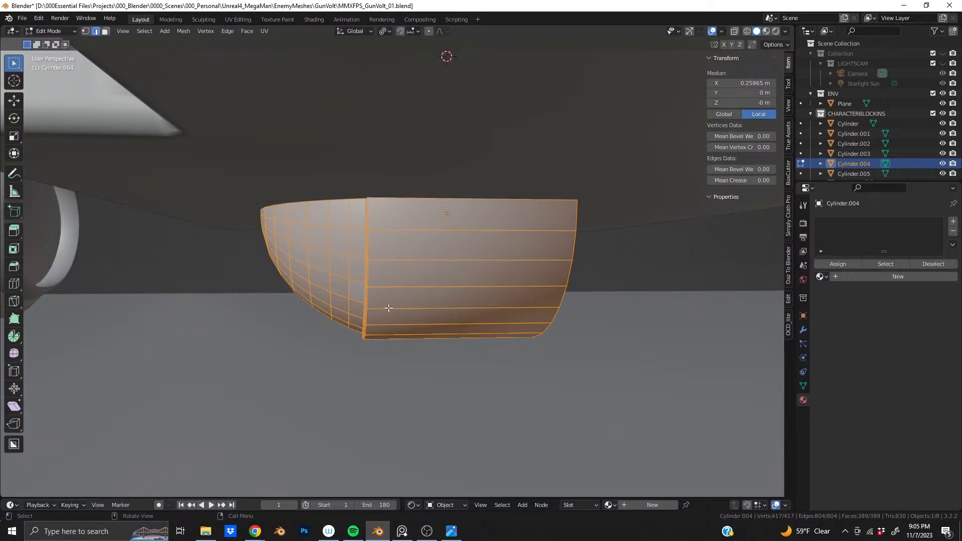
{"action": "left_click", "coordinate": [186, 31]}
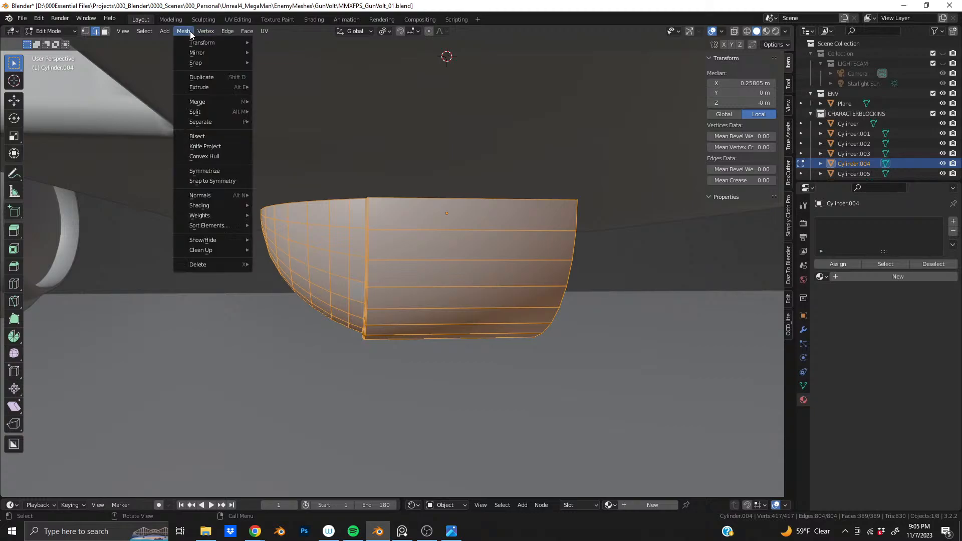
{"action": "mouse_move", "coordinate": [217, 120]}
{"action": "left_click", "coordinate": [223, 171]}
{"action": "middle_click_drag", "start_coordinate": [300, 318], "coordinate": [483, 304]}
{"action": "scroll", "coordinate": [483, 304], "scroll_direction": "down", "scroll_amount": 4}
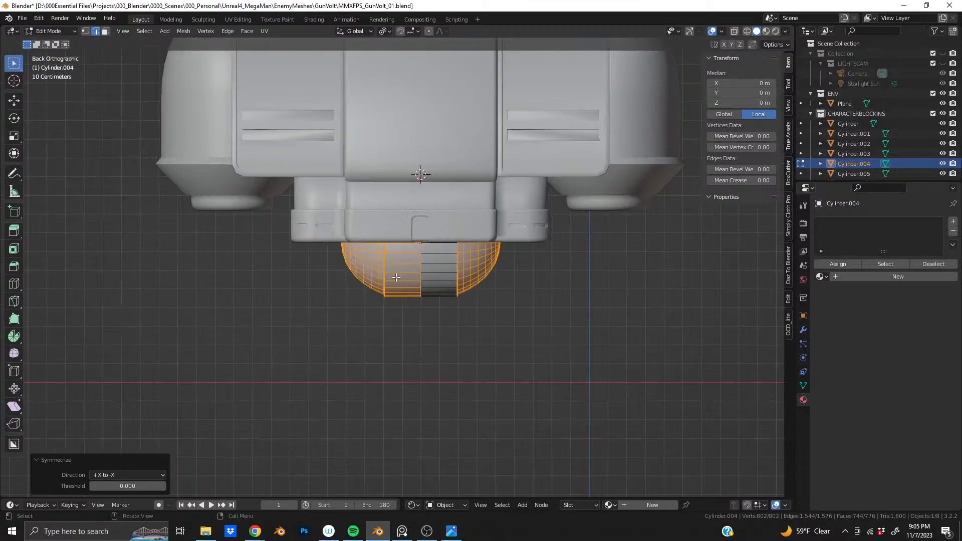
{"action": "key", "text": "Tab"}
{"action": "scroll", "coordinate": [410, 278], "scroll_direction": "down", "scroll_amount": 1}
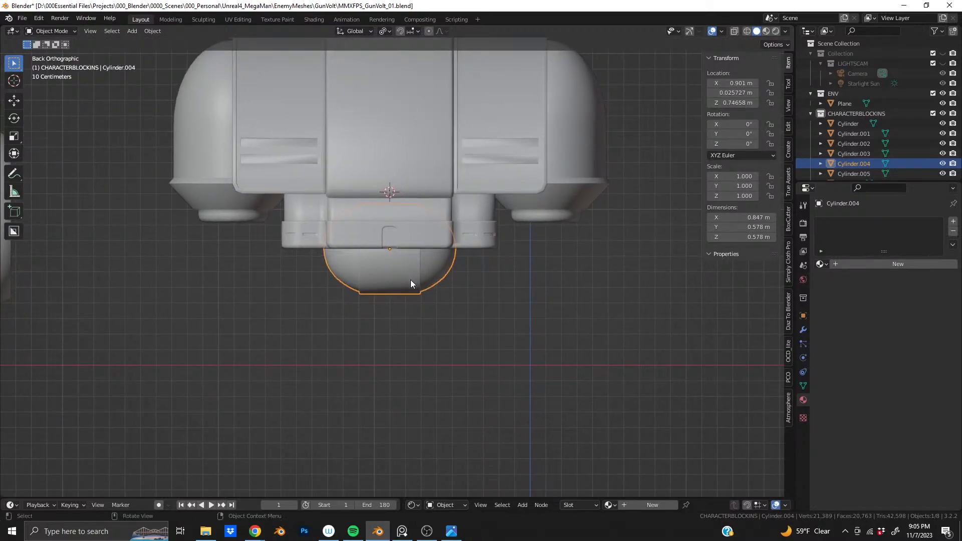
{"action": "scroll", "coordinate": [406, 284], "scroll_direction": "up", "scroll_amount": 8}
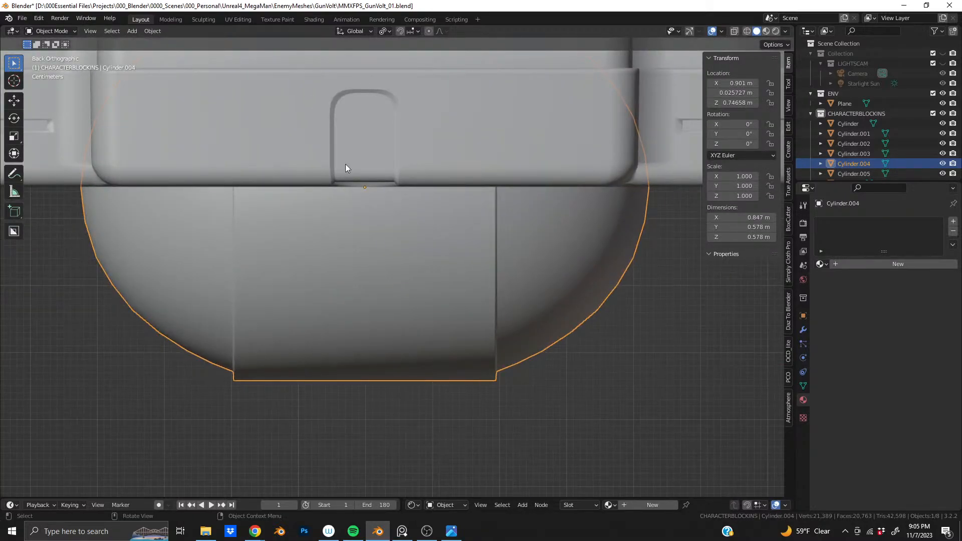
{"action": "key", "text": "alt+Tab"}
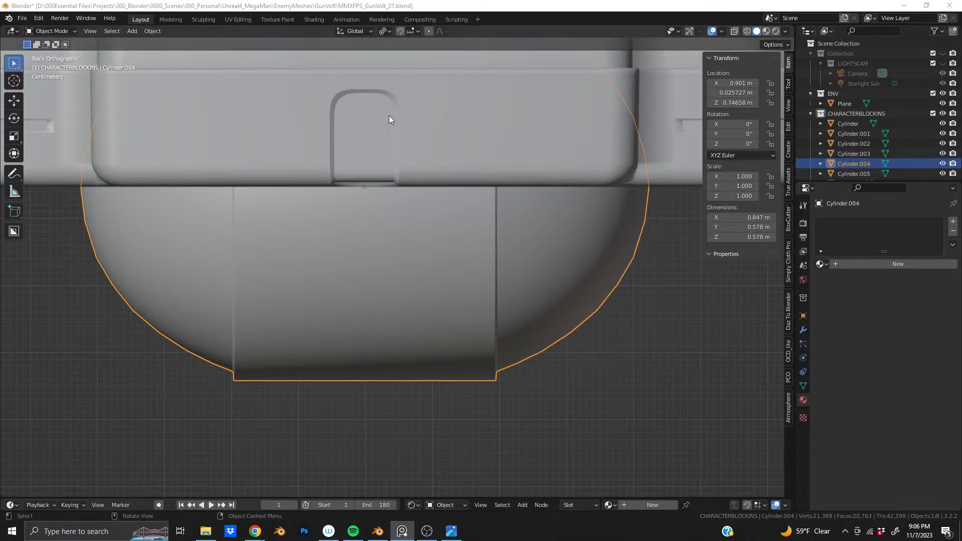
In Edit Mode, dissolve the edge loop around the middle of the pelvis's straight body
{"action": "middle_click_drag", "start_coordinate": [371, 261], "coordinate": [338, 293]}
{"action": "key", "text": "Tab"}
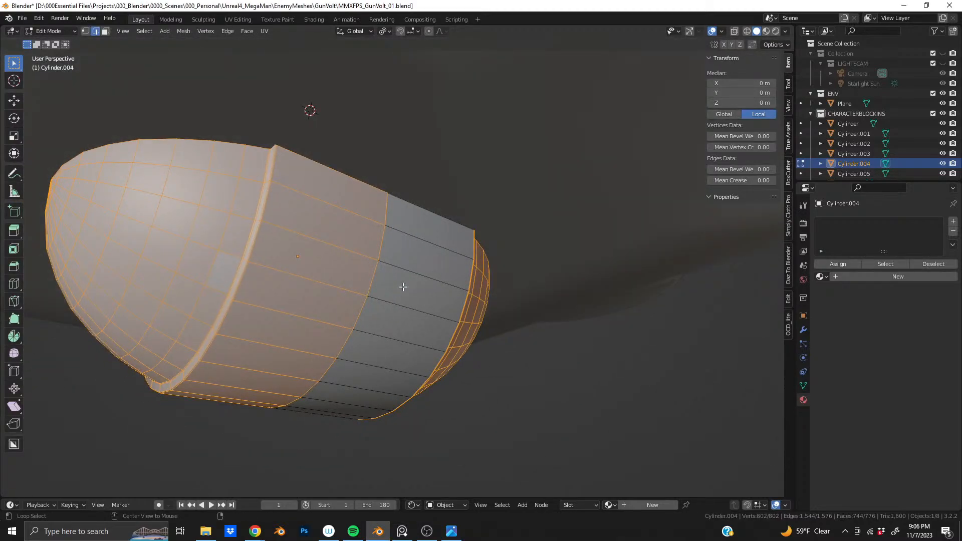
{"action": "key", "text": "alt+a"}
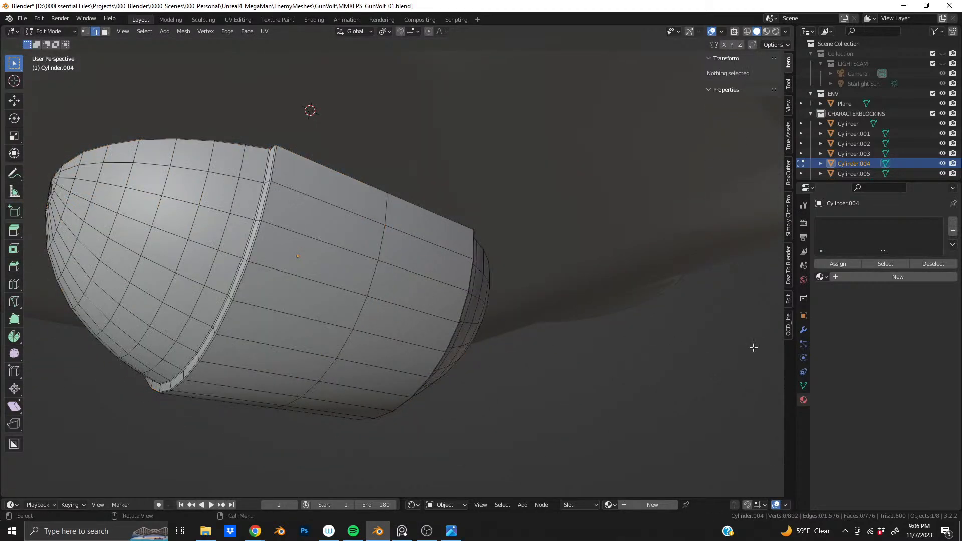
{"action": "left_click", "coordinate": [364, 305], "text": "alt"}
{"action": "right_click", "coordinate": [364, 304]}
{"action": "left_click", "coordinate": [364, 304]}
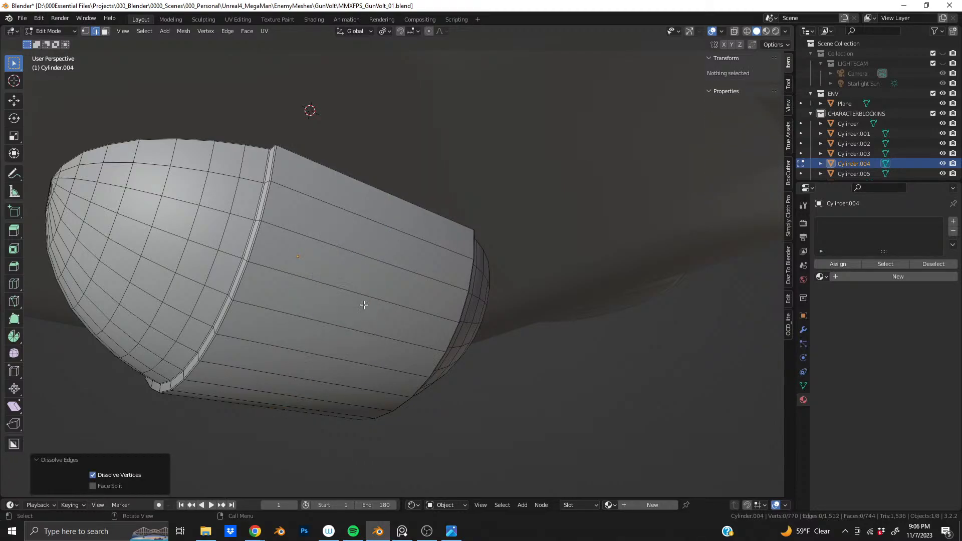
{"action": "middle_click_drag", "start_coordinate": [360, 303], "coordinate": [369, 347]}
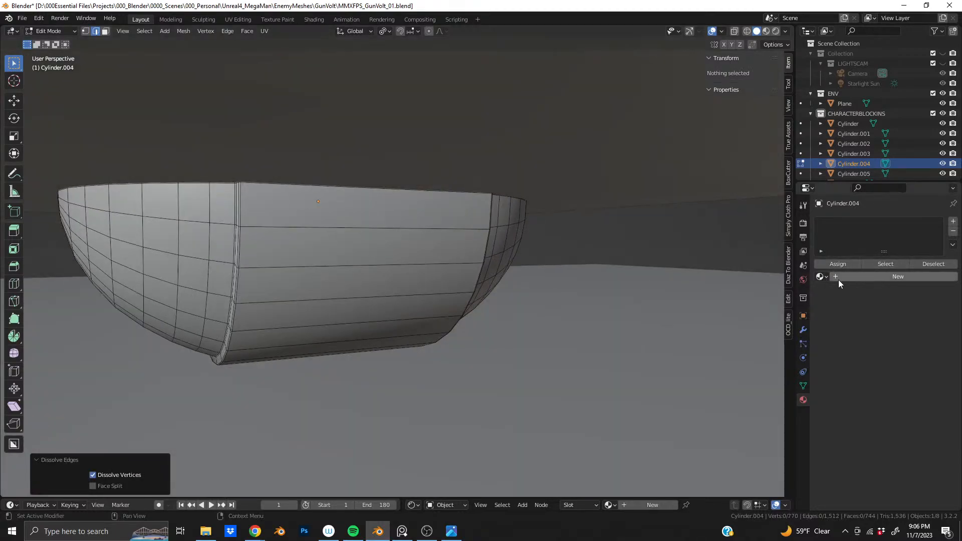
Give the pelvis two material slots, using Material.030 for the first and Material.031 for the second
{"action": "left_click", "coordinate": [822, 277]}
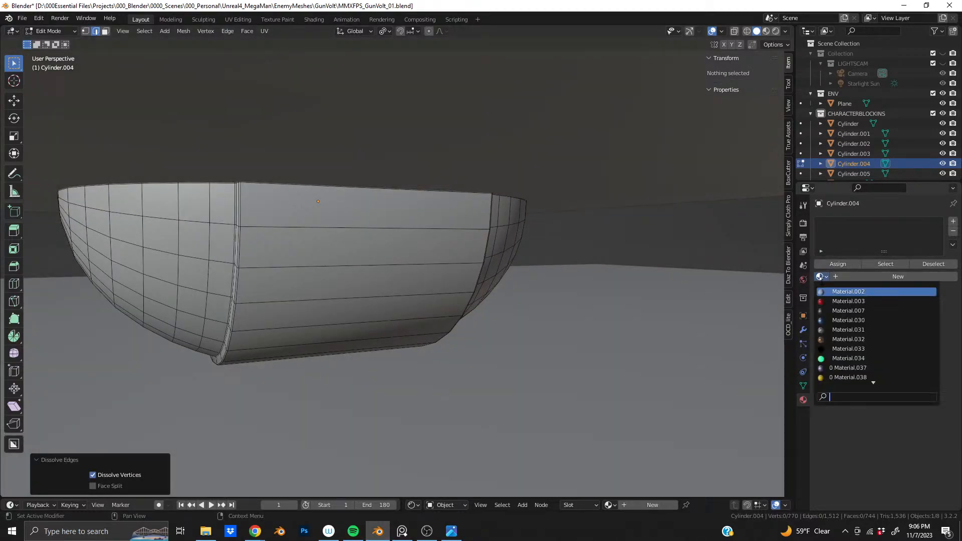
{"action": "left_click", "coordinate": [861, 321]}
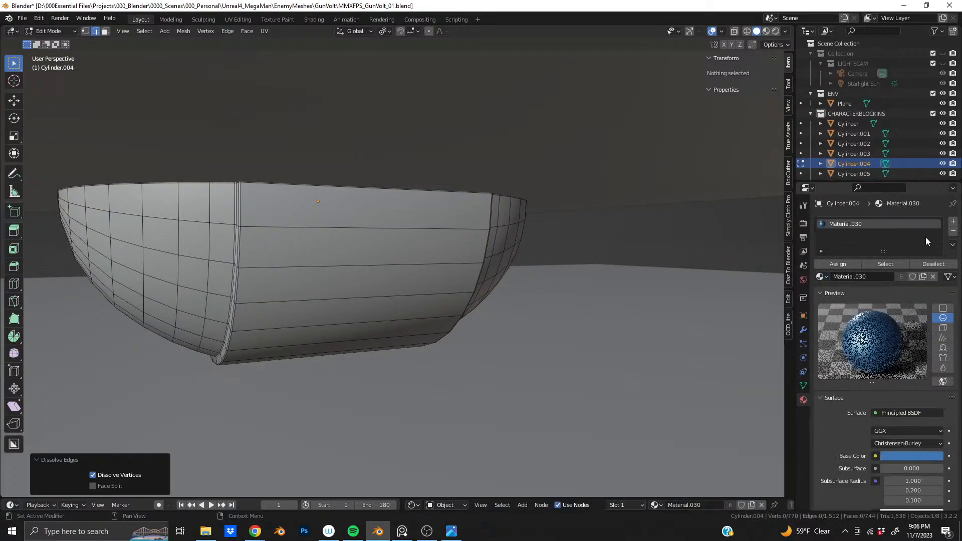
{"action": "left_click", "coordinate": [952, 221]}
{"action": "left_click", "coordinate": [819, 292]}
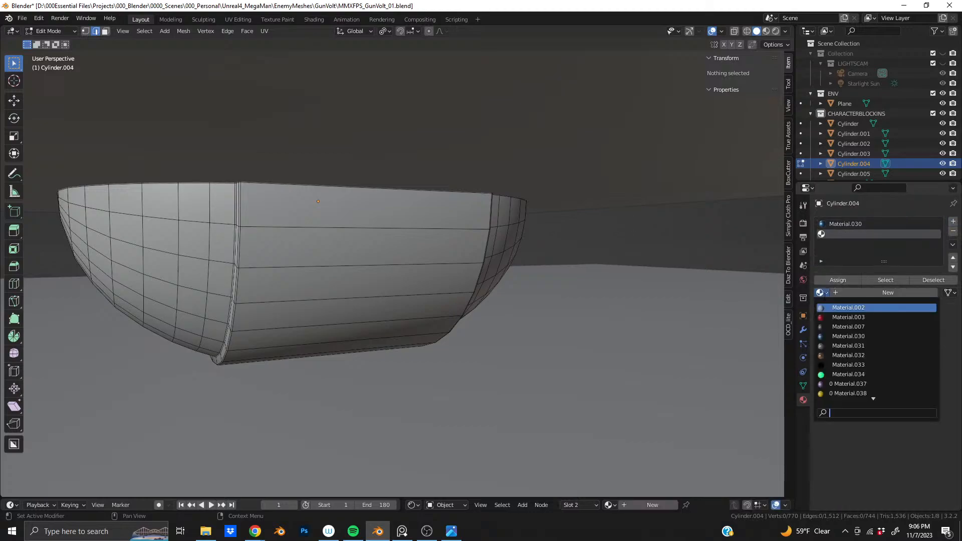
{"action": "left_click", "coordinate": [851, 346]}
Select the faces around the straight middle band plus the two narrow rim loops at one end, and assign them Material.031
{"action": "middle_click_drag", "start_coordinate": [491, 258], "coordinate": [522, 258]}
{"action": "scroll", "coordinate": [521, 258], "scroll_direction": "up", "scroll_amount": 1}
{"action": "scroll", "coordinate": [520, 259], "scroll_direction": "up", "scroll_amount": 3}
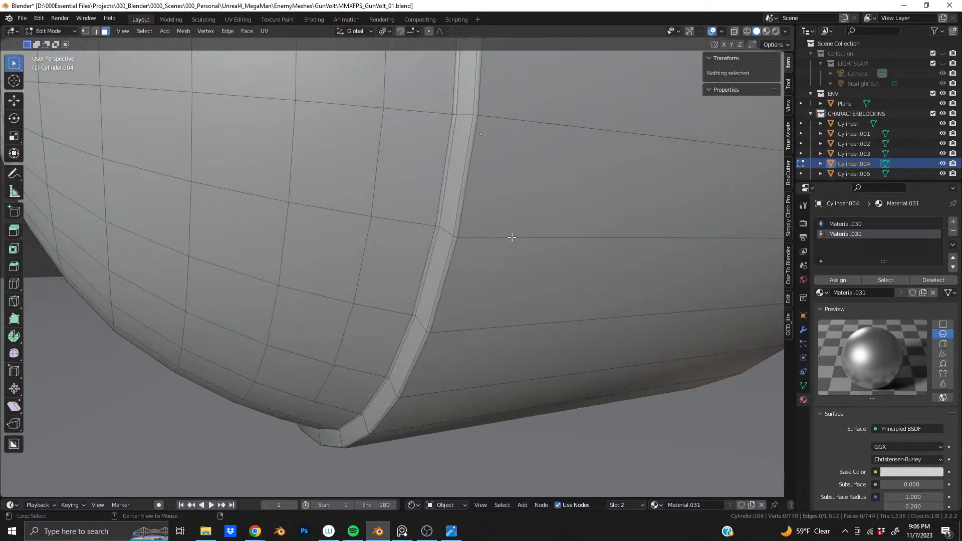
{"action": "key", "text": "3"}
{"action": "left_click", "coordinate": [442, 231], "text": "alt"}
{"action": "left_click", "coordinate": [452, 237], "text": "alt+shift"}
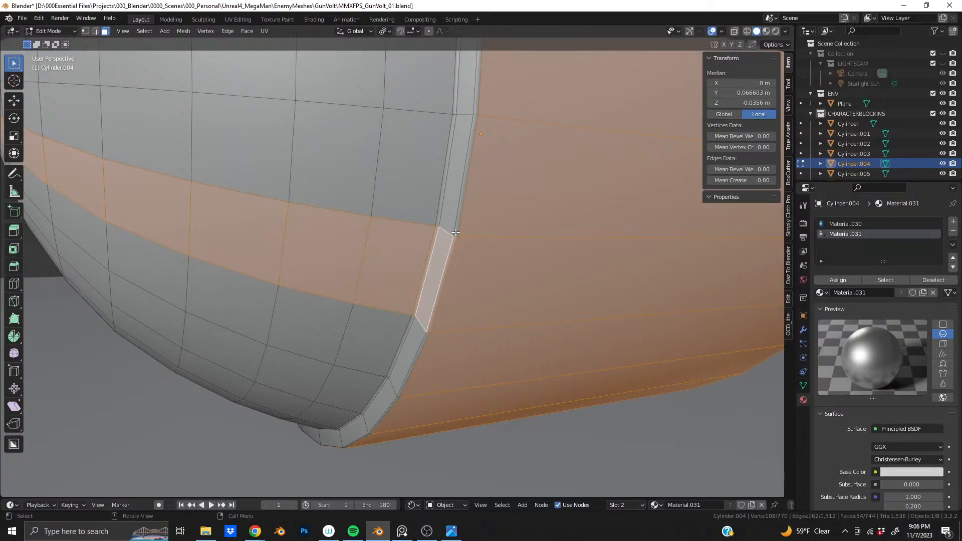
{"action": "left_click", "coordinate": [457, 234], "text": "alt"}
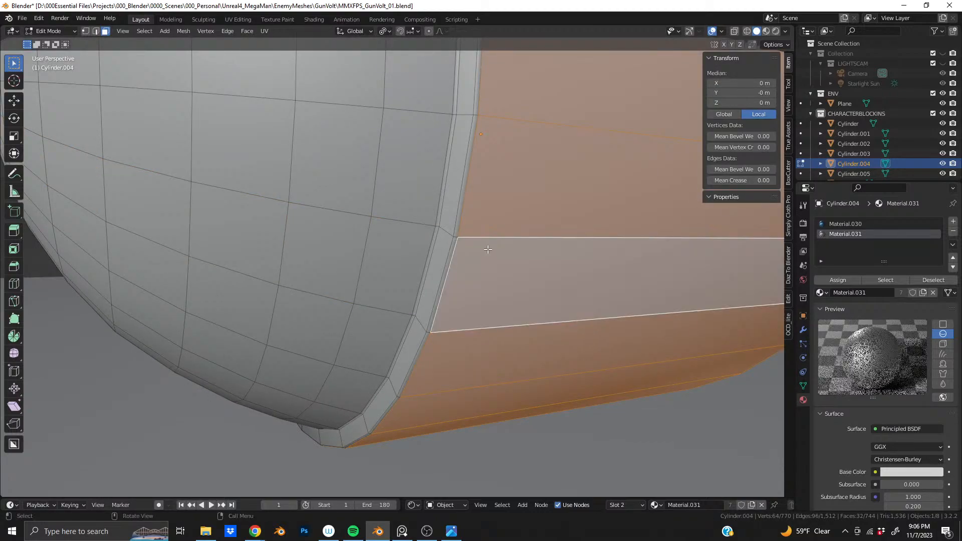
{"action": "scroll", "coordinate": [516, 215], "scroll_direction": "up", "scroll_amount": 3}
{"action": "left_click", "coordinate": [496, 214], "text": "alt+shift"}
{"action": "key", "text": "ctrl+z"}
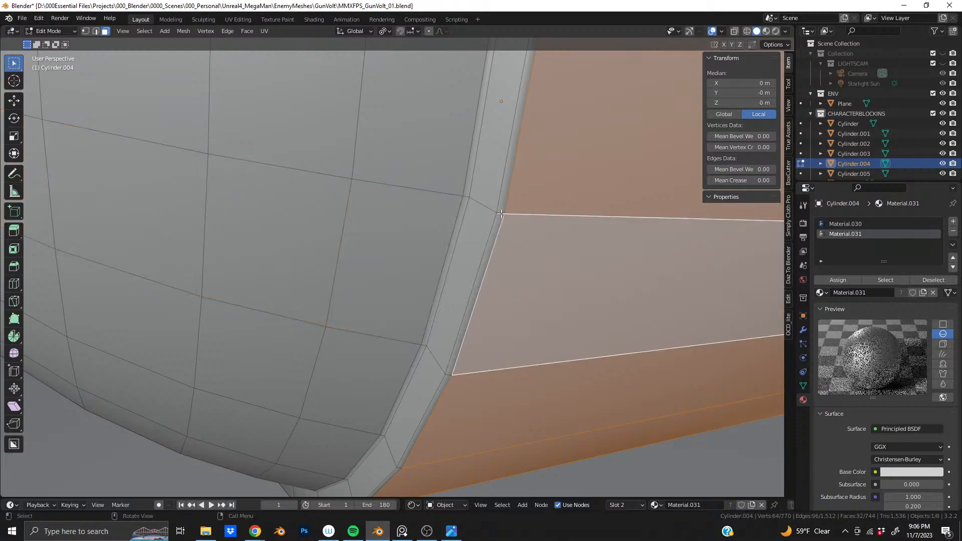
{"action": "left_click", "coordinate": [501, 214], "text": "alt+shift"}
{"action": "left_click", "coordinate": [480, 204], "text": "alt+shift"}
{"action": "middle_click_drag", "start_coordinate": [480, 203], "coordinate": [528, 129]}
{"action": "middle_click_drag", "start_coordinate": [591, 295], "coordinate": [392, 375]}
Examine the pelvis in Object Mode against the robot's body, and return to Edit Mode
{"action": "key", "text": "Tab"}
{"action": "scroll", "coordinate": [401, 345], "scroll_direction": "down", "scroll_amount": 11}
{"action": "mouse_move", "coordinate": [411, 320]}
{"action": "middle_mouse_down"}
{"action": "mouse_move", "coordinate": [403, 300]}
{"action": "mouse_move", "coordinate": [408, 321]}
{"action": "middle_mouse_up"}
{"action": "middle_click_drag", "start_coordinate": [561, 96], "coordinate": [450, 232], "text": "shift"}
{"action": "scroll", "coordinate": [396, 333], "scroll_direction": "up", "scroll_amount": 3}
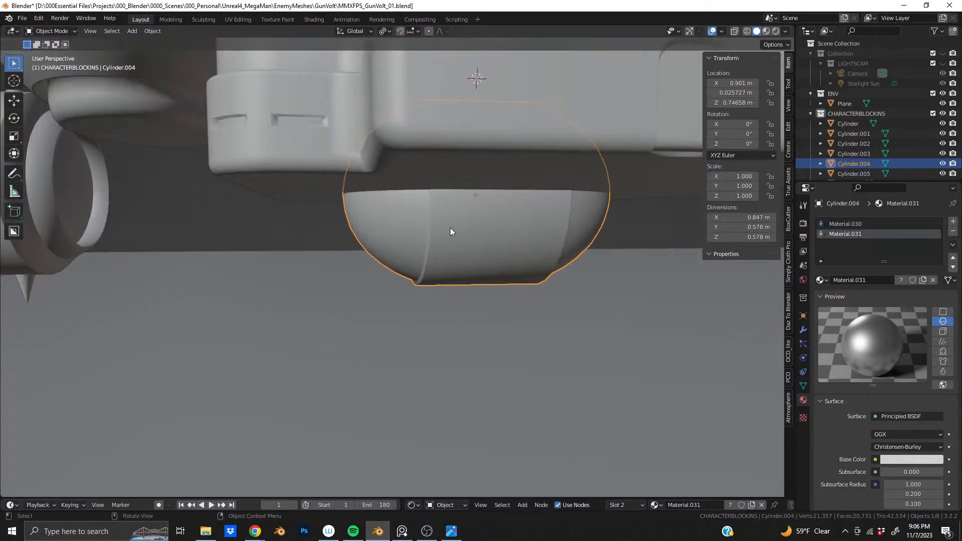
{"action": "middle_click_drag", "start_coordinate": [500, 210], "coordinate": [364, 347]}
{"action": "key", "text": "Tab"}
{"action": "scroll", "coordinate": [430, 325], "scroll_direction": "up", "scroll_amount": 2}
{"action": "middle_click_drag", "start_coordinate": [442, 306], "coordinate": [444, 321]}
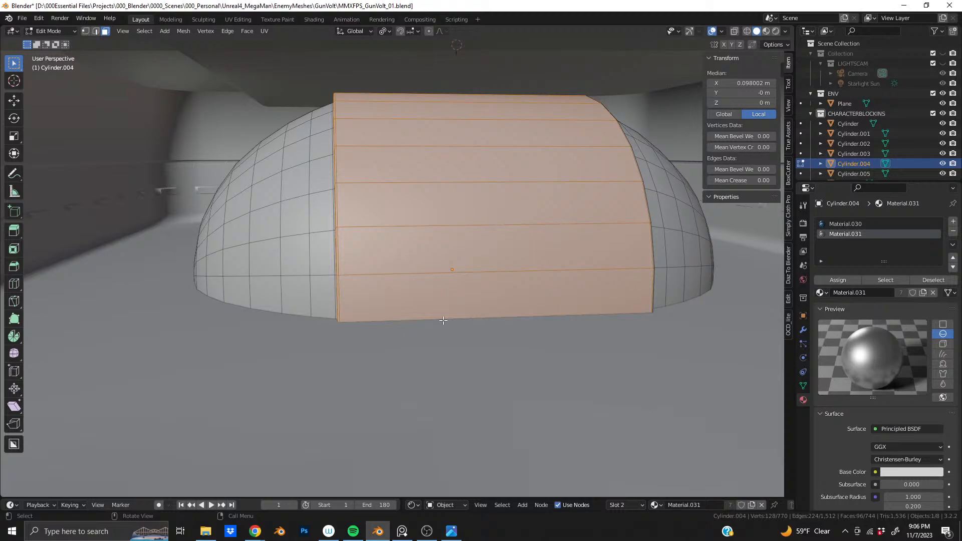
Select the lengthwise face strip just above the pelvis's midline, plus the fan and cap faces at the tip of the rounded end
{"action": "left_click", "coordinate": [336, 294], "text": "alt"}
{"action": "middle_click_drag", "start_coordinate": [337, 294], "coordinate": [538, 323], "text": "shift"}
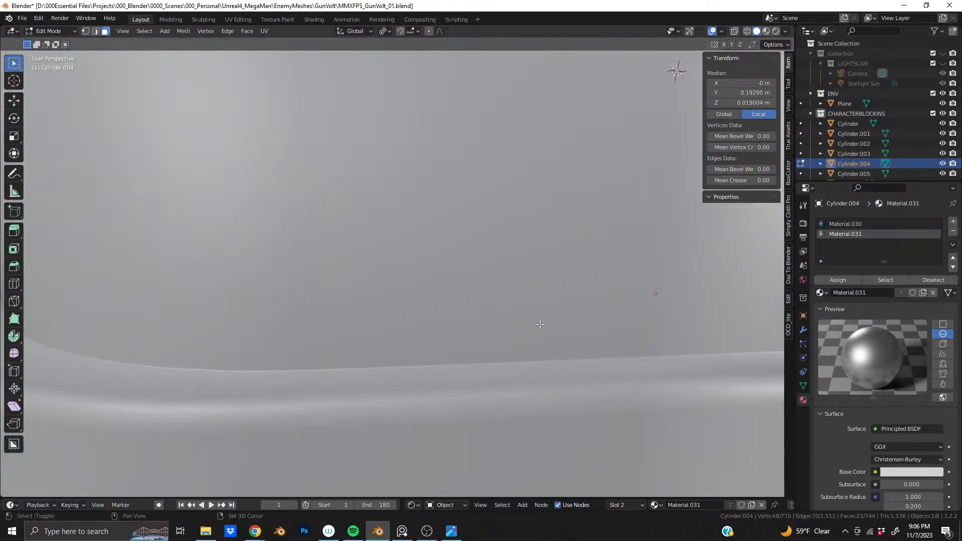
{"action": "scroll", "coordinate": [540, 327], "scroll_direction": "up", "scroll_amount": 3}
{"action": "middle_click_drag", "start_coordinate": [510, 362], "coordinate": [518, 274]}
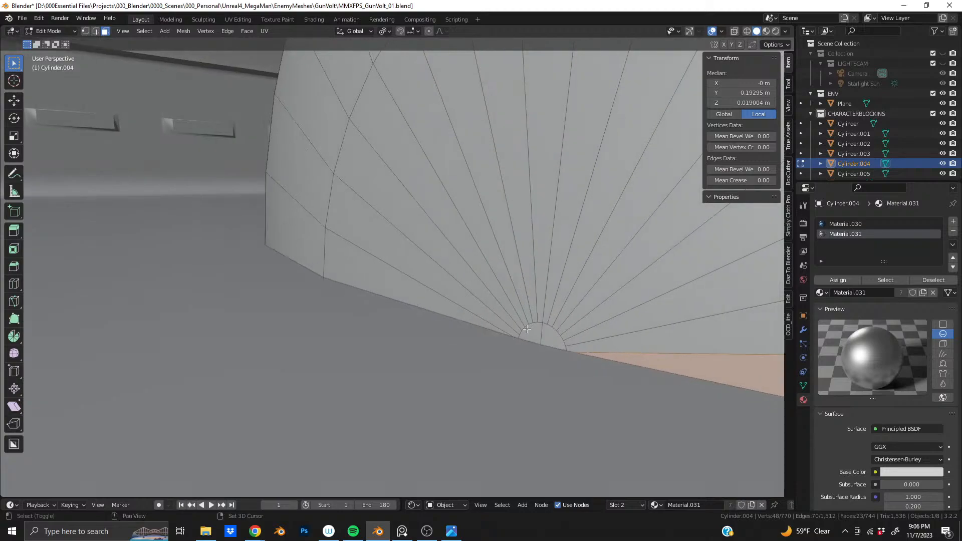
{"action": "left_click", "coordinate": [532, 334], "text": "shift"}
{"action": "left_click", "coordinate": [553, 335], "text": "shift"}
{"action": "left_click_drag", "start_coordinate": [442, 255], "coordinate": [643, 325], "text": "shift"}
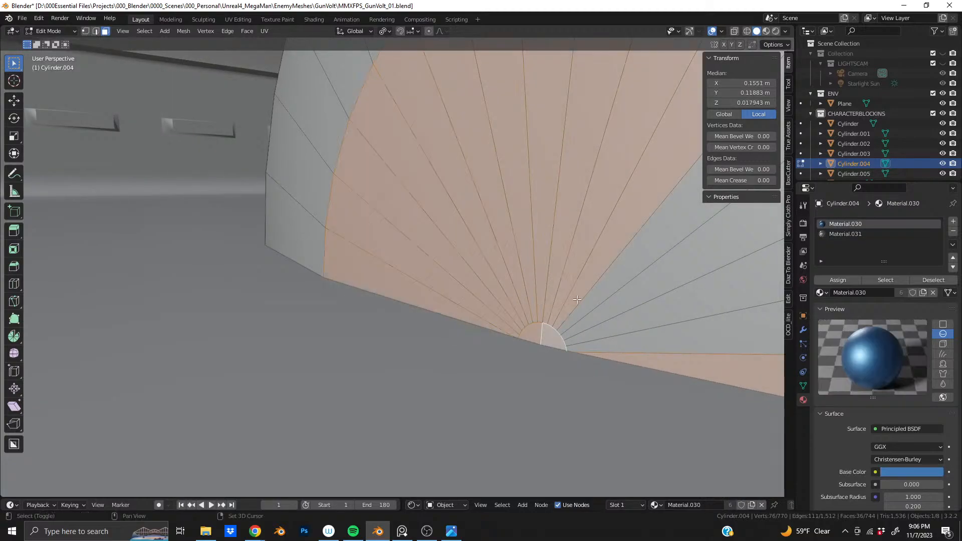
{"action": "middle_click_drag", "start_coordinate": [595, 245], "coordinate": [435, 287], "text": "shift"}
{"action": "scroll", "coordinate": [479, 282], "scroll_direction": "down", "scroll_amount": 4}
{"action": "scroll", "coordinate": [434, 288], "scroll_direction": "down", "scroll_amount": 1}
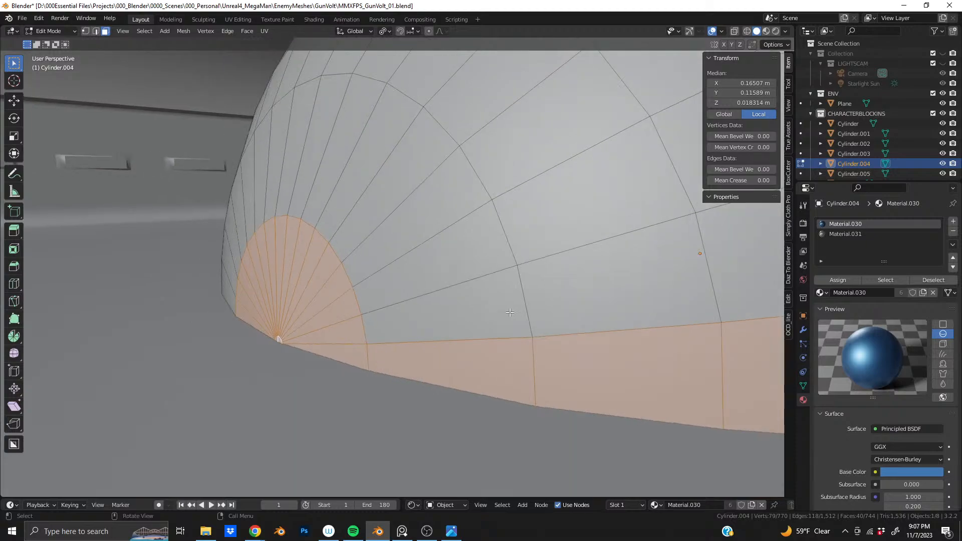
Add the lengthwise face loops on one side of the pelvis's upper half to the selection, up to its crest
{"action": "left_click", "coordinate": [526, 290], "text": "alt+shift"}
{"action": "left_click", "coordinate": [502, 239], "text": "alt+shift"}
{"action": "left_click", "coordinate": [459, 176], "text": "alt+shift"}
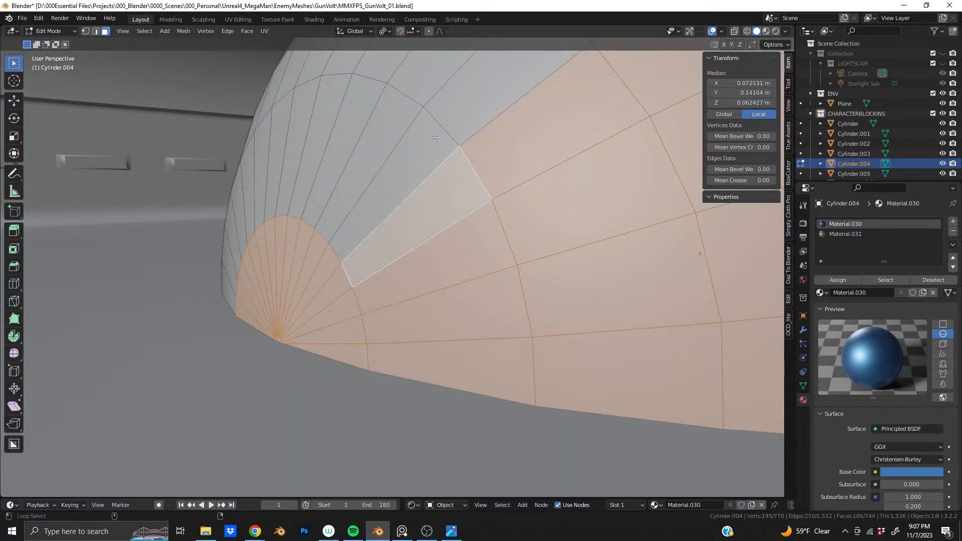
{"action": "left_click", "coordinate": [435, 181], "text": "alt+shift"}
{"action": "left_click", "coordinate": [412, 183], "text": "alt+shift"}
{"action": "left_click", "coordinate": [370, 72], "text": "alt+shift"}
{"action": "middle_click_drag", "start_coordinate": [371, 71], "coordinate": [492, 177]}
{"action": "left_click", "coordinate": [492, 176], "text": "alt+shift"}
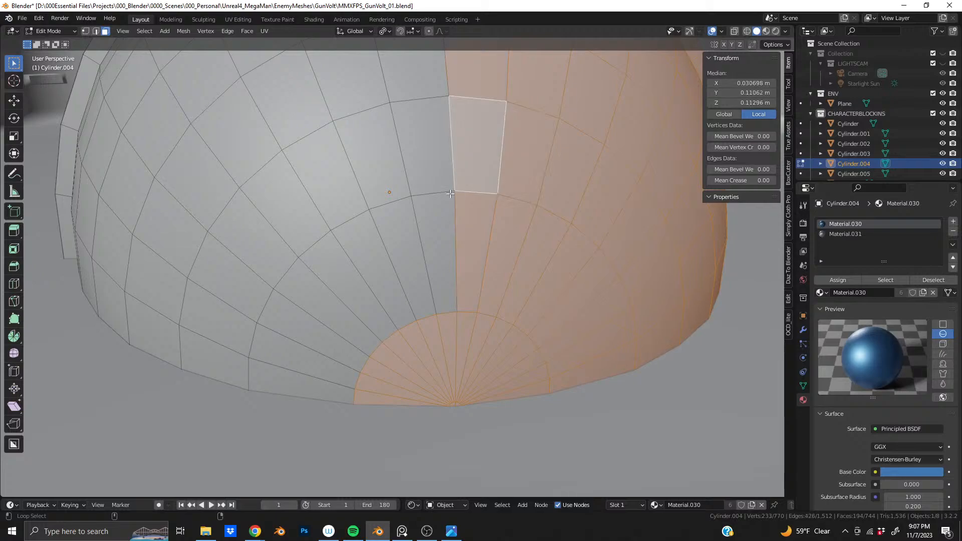
Add the remaining lengthwise face loops down the other side of the pelvis's upper half to the selection
{"action": "left_click", "coordinate": [450, 194], "text": "alt+shift"}
{"action": "left_click", "coordinate": [391, 210], "text": "alt+shift"}
{"action": "left_click", "coordinate": [326, 236], "text": "alt+shift"}
{"action": "left_click", "coordinate": [317, 241], "text": "alt+shift"}
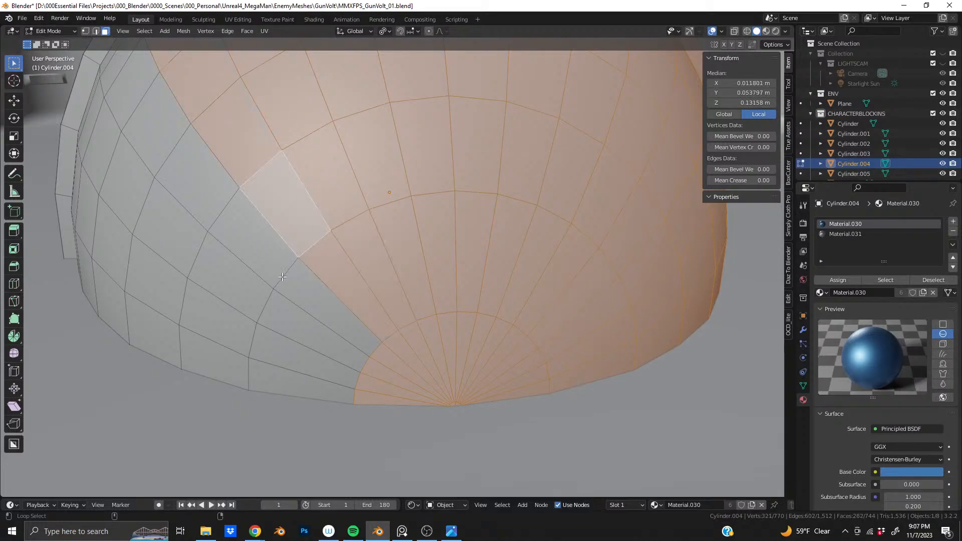
{"action": "left_click", "coordinate": [300, 258], "text": "alt+shift"}
{"action": "left_click", "coordinate": [281, 282], "text": "alt+shift"}
{"action": "left_click", "coordinate": [264, 320], "text": "alt+shift"}
{"action": "left_click", "coordinate": [249, 369], "text": "alt+shift"}
{"action": "middle_click_drag", "start_coordinate": [249, 370], "coordinate": [194, 298]}
{"action": "scroll", "coordinate": [495, 217], "scroll_direction": "up", "scroll_amount": 4}
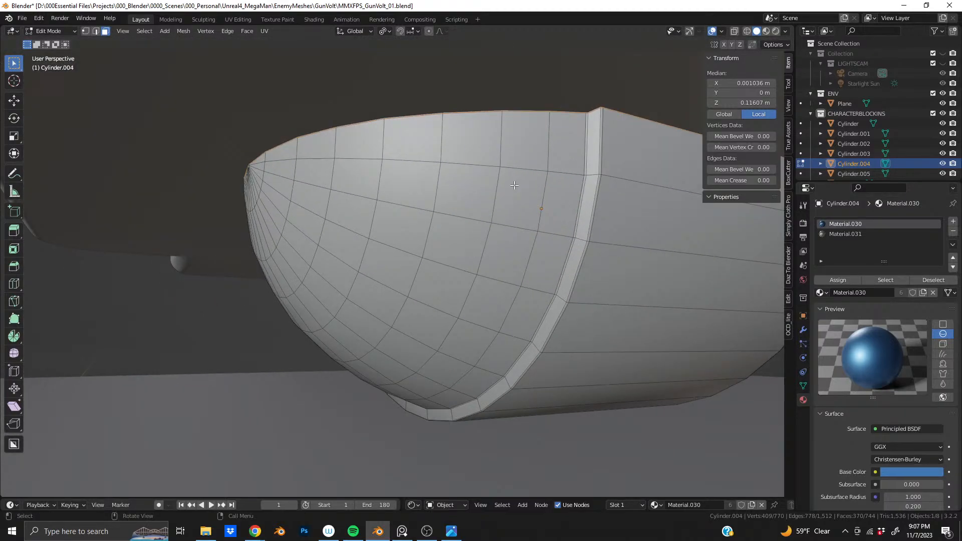
{"action": "middle_click_drag", "start_coordinate": [521, 161], "coordinate": [467, 263]}
Try deleting the selected upper-half faces of the pelvis, and undo the deletion
{"action": "key", "text": "x"}
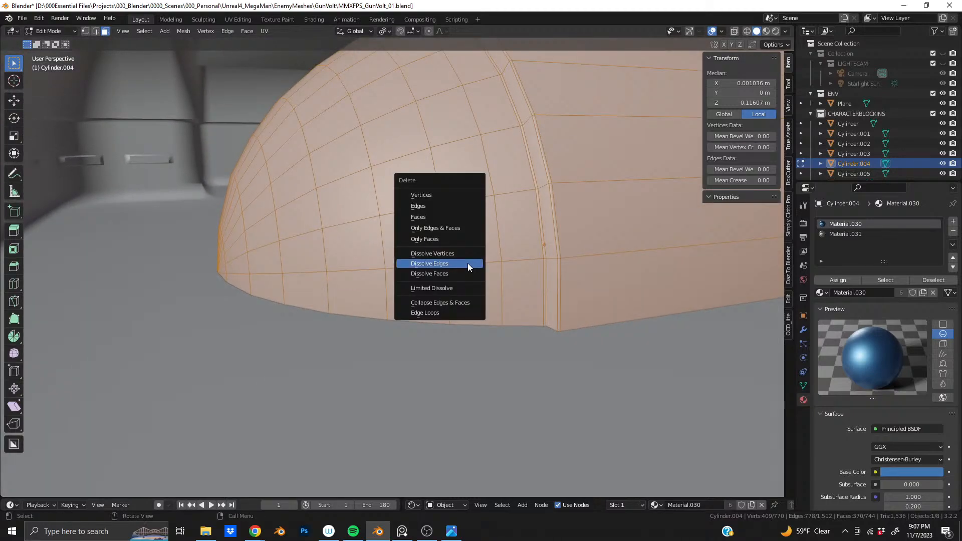
{"action": "left_click", "coordinate": [467, 216]}
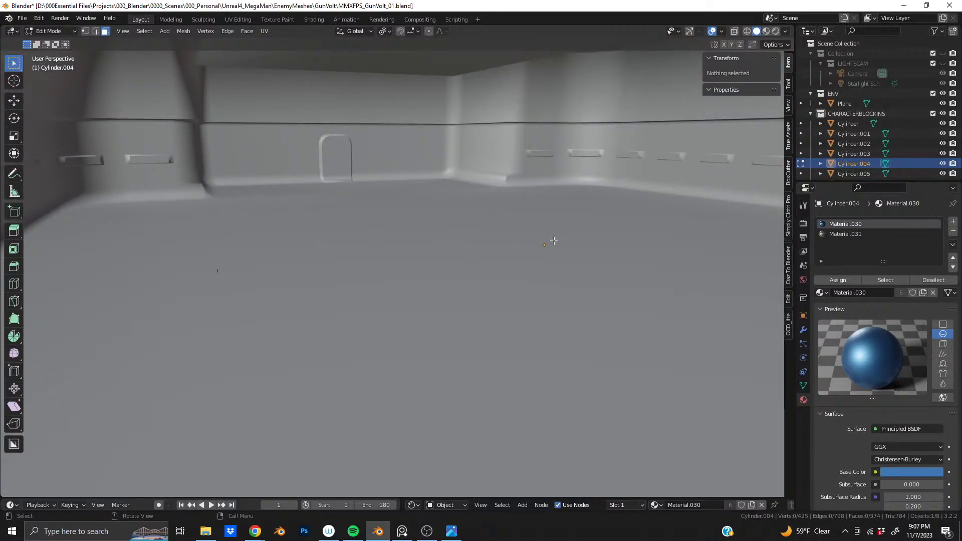
{"action": "key", "text": "ctrl+z"}
Add the missed cap faces at the rounded ends' tips to the selection and delete the pelvis's upper-half faces
{"action": "scroll", "coordinate": [417, 305], "scroll_direction": "up", "scroll_amount": 3}
{"action": "scroll", "coordinate": [418, 305], "scroll_direction": "up", "scroll_amount": 5}
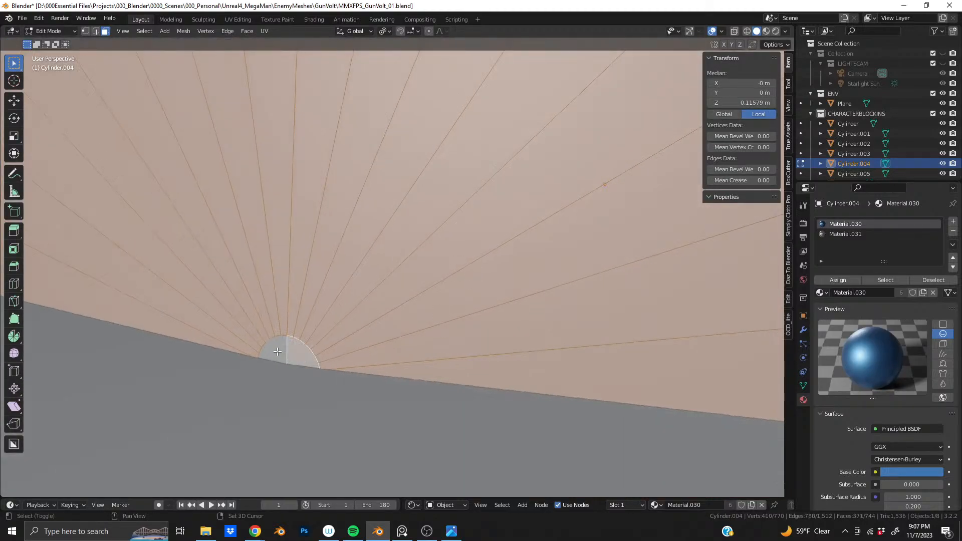
{"action": "left_click", "coordinate": [277, 351], "text": "shift"}
{"action": "key", "text": "x"}
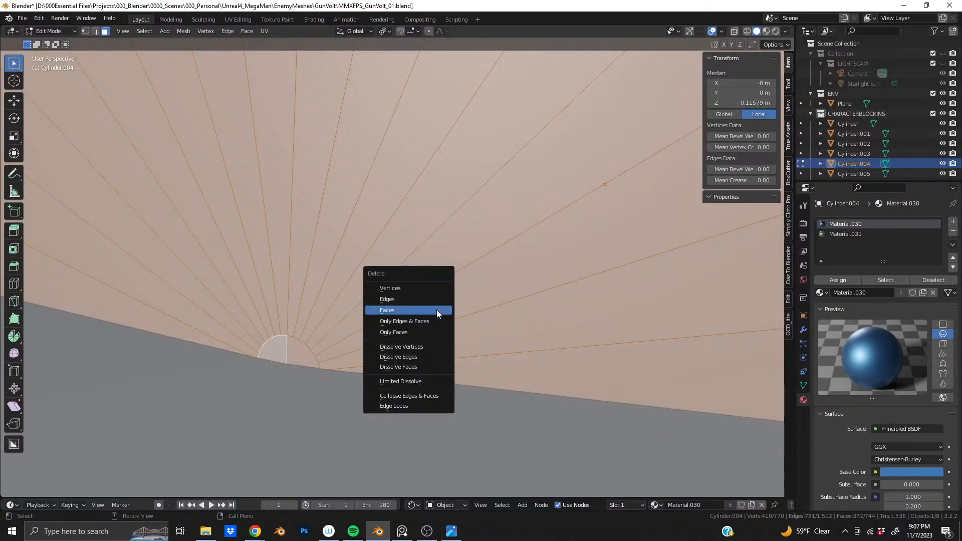
{"action": "left_click", "coordinate": [436, 310]}
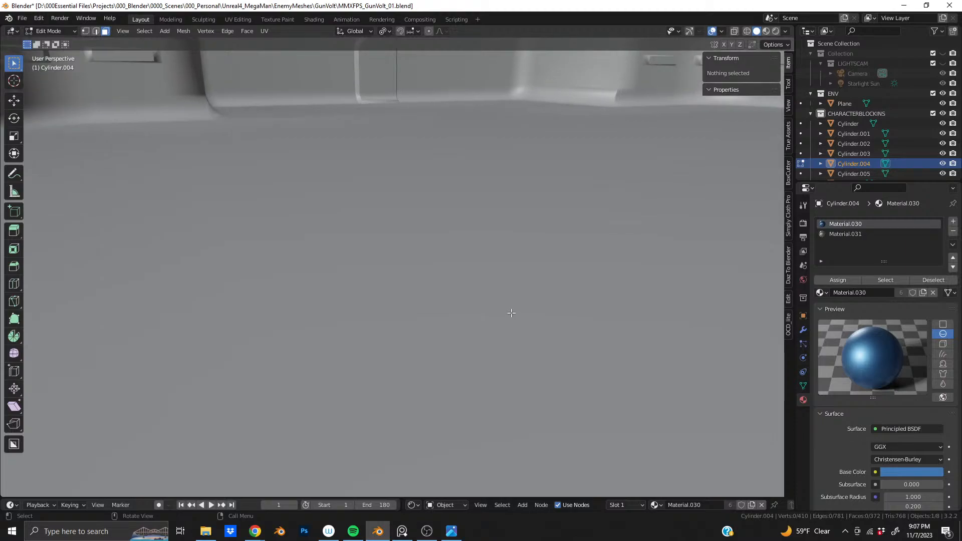
Isolate the pelvis and extrude its open upper rim upward along Z by about 0.017 m
{"action": "key", "text": "KP_Divide"}
{"action": "scroll", "coordinate": [395, 239], "scroll_direction": "up", "scroll_amount": 4}
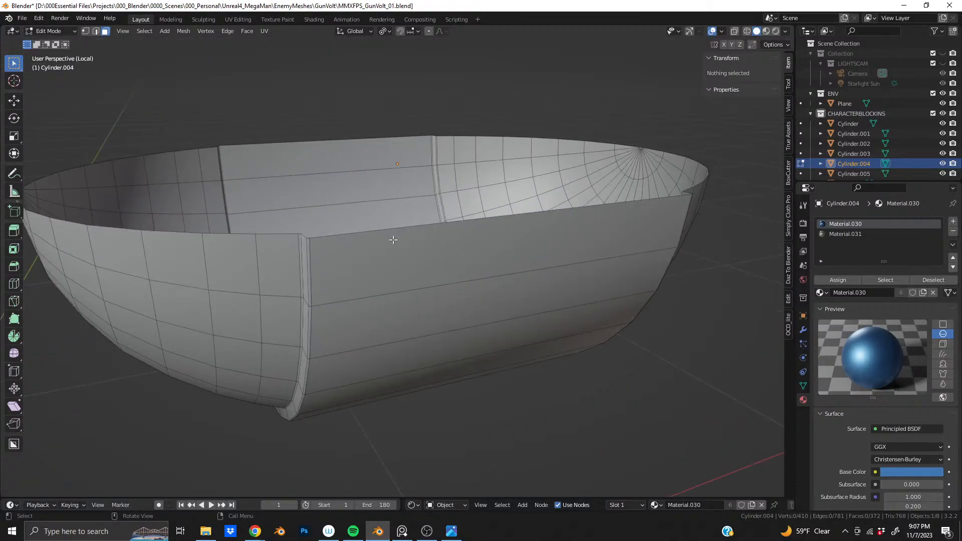
{"action": "key", "text": "2"}
{"action": "left_click", "coordinate": [362, 237], "text": "alt"}
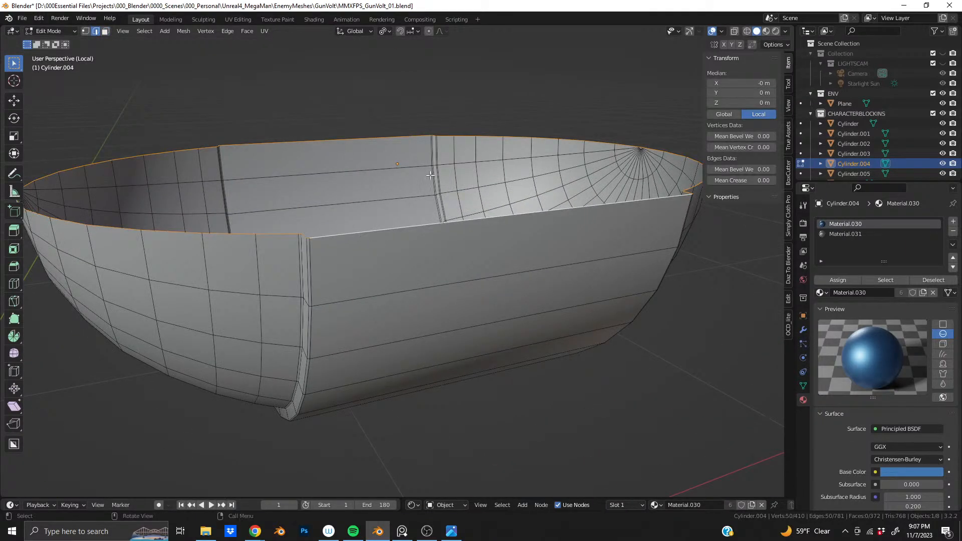
{"action": "key", "text": "e"}
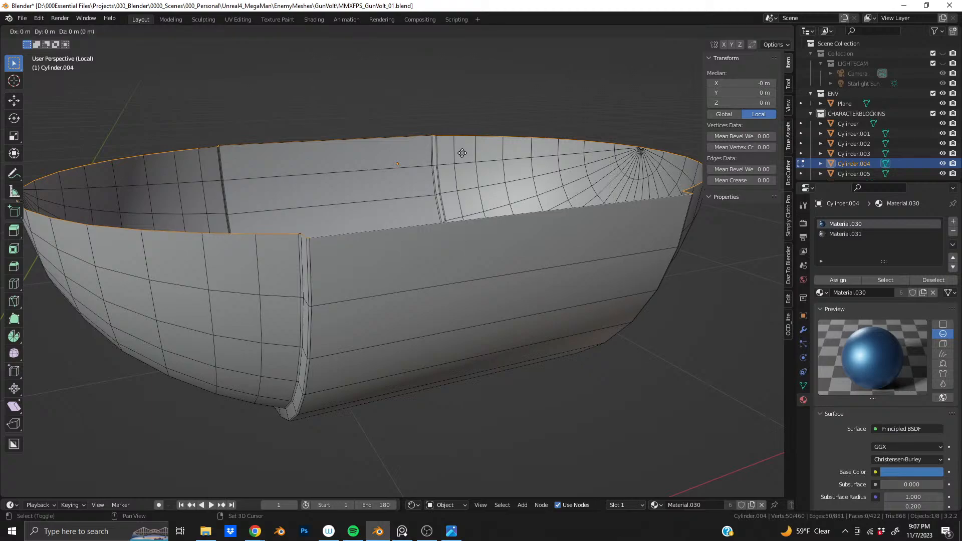
{"action": "key", "text": "z"}
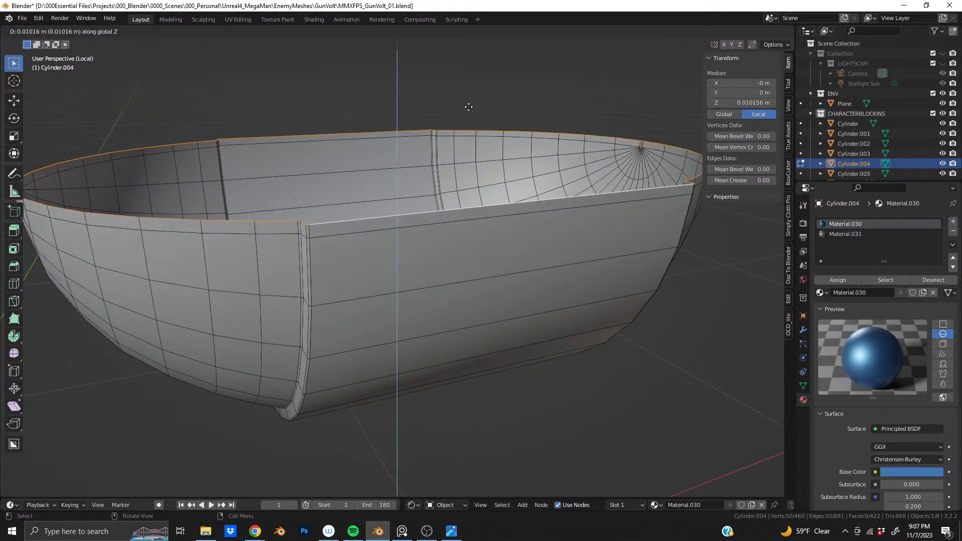
{"action": "left_click", "coordinate": [469, 102]}
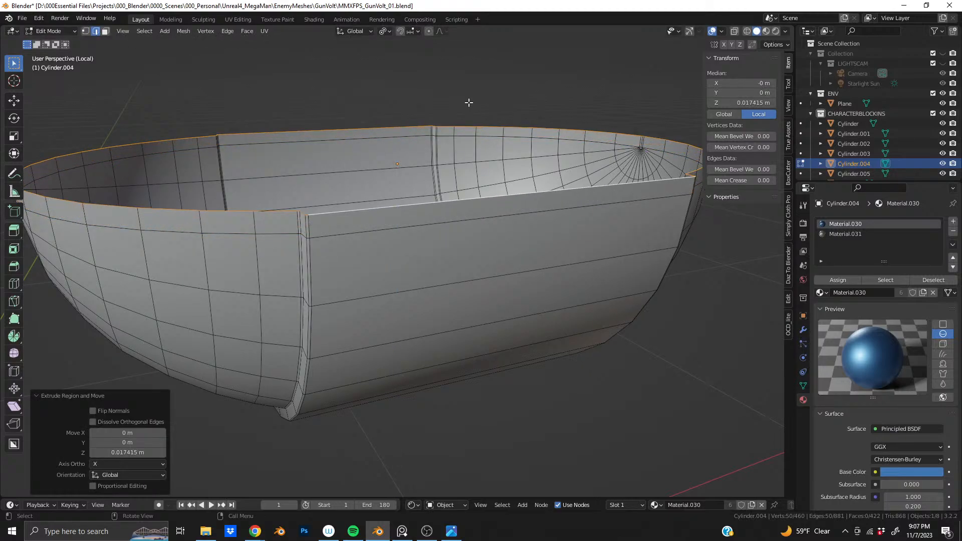
Fill the pelvis's open top with a single face and check its shading in Object Mode
{"action": "key", "text": "f"}
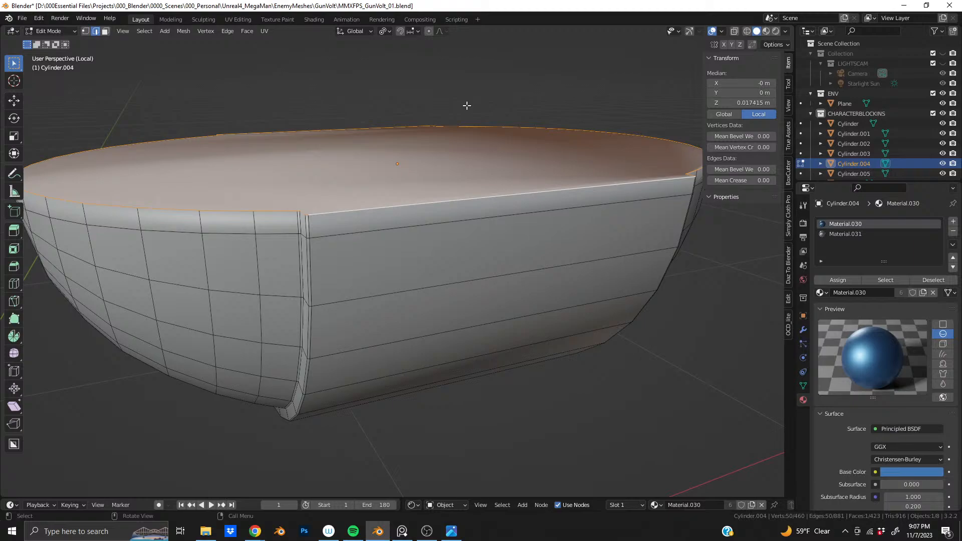
{"action": "key", "text": "Tab"}
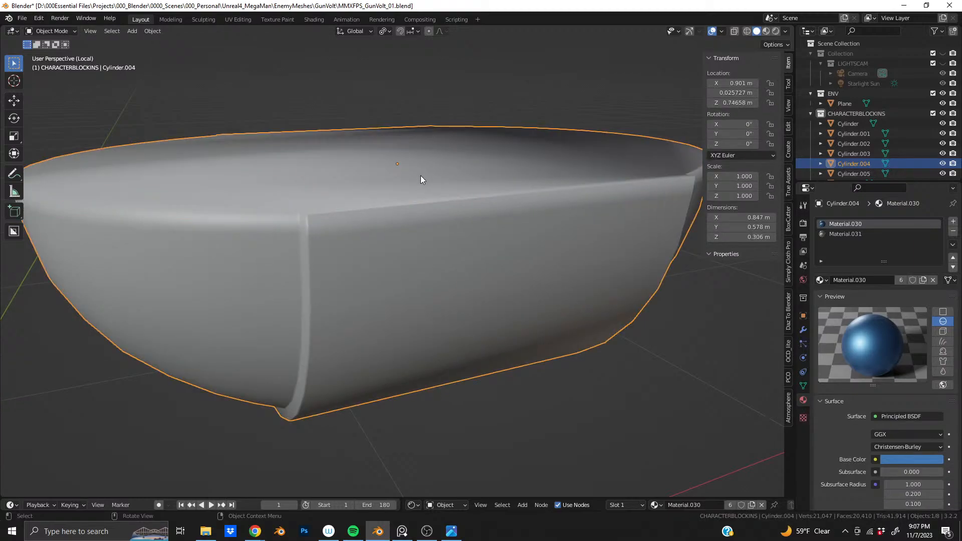
{"action": "key", "text": "Tab"}
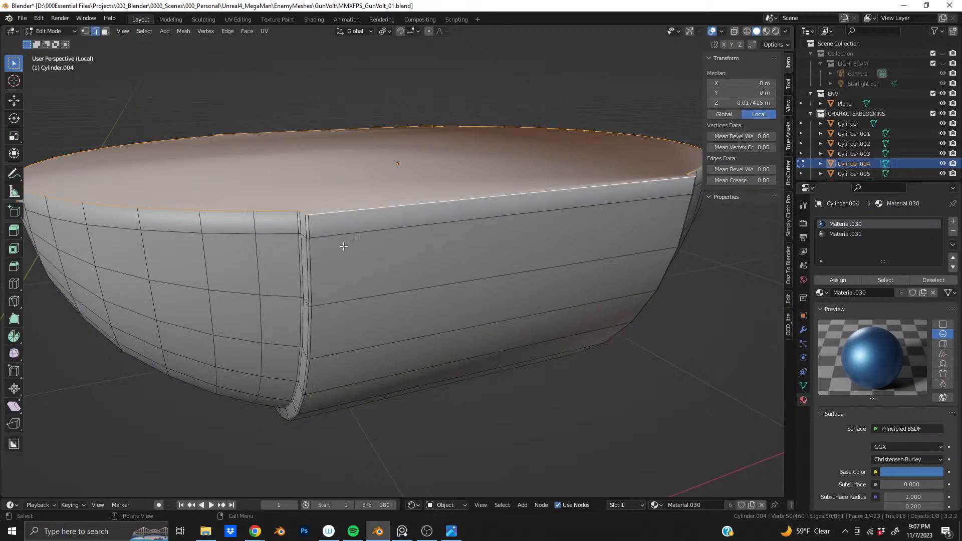
Insert a supporting edge loop close beneath the pelvis's top rim, and return to Object Mode
{"action": "key", "text": "ctrl+r"}
{"action": "left_click", "coordinate": [311, 231]}
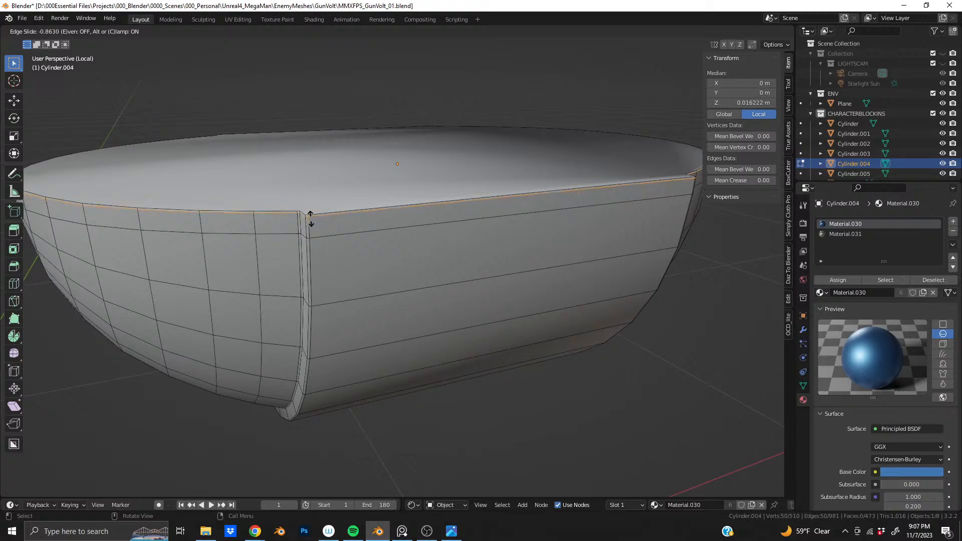
{"action": "left_click", "coordinate": [311, 236]}
{"action": "key", "text": "Tab"}
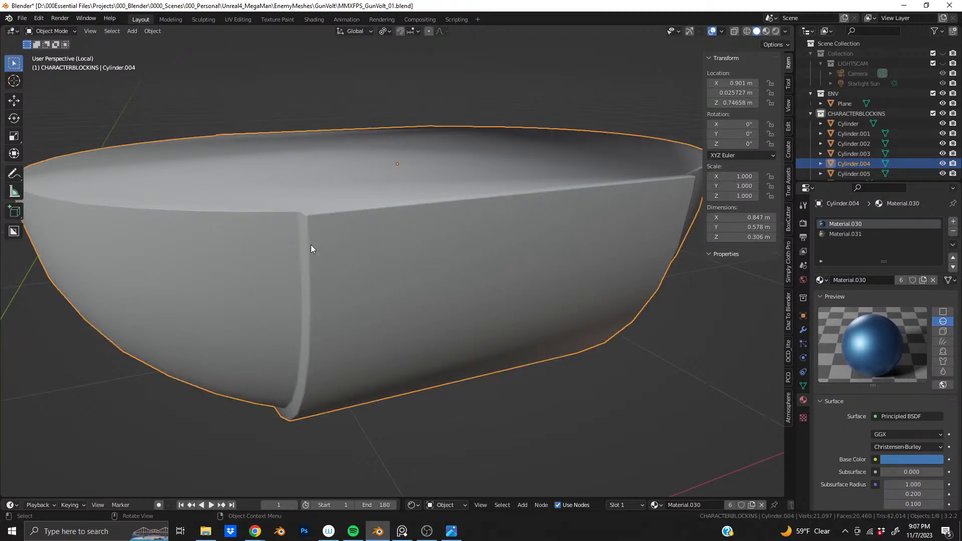
Leave the isolated view, join the pelvis to the robot's main body object, and save the file
{"action": "key", "text": "KP_Divide"}
{"action": "middle_click_drag", "start_coordinate": [311, 244], "coordinate": [412, 302]}
{"action": "left_click", "coordinate": [446, 190], "text": "shift"}
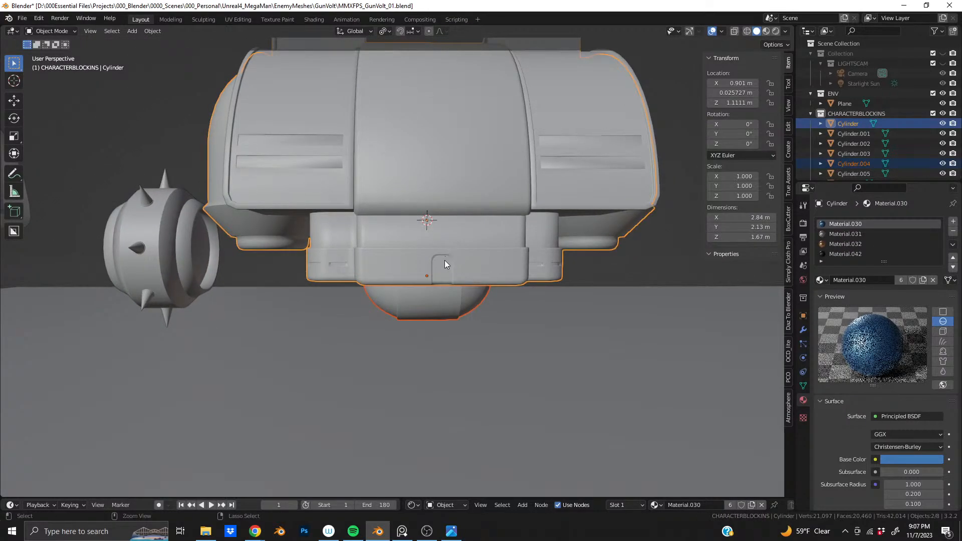
{"action": "key", "text": "ctrl+j"}
{"action": "middle_click_drag", "start_coordinate": [444, 260], "coordinate": [347, 290]}
{"action": "key", "text": "ctrl+s"}
Switch the viewport to rendered shading and review the body and pelvis materials from several angles
{"action": "left_click", "coordinate": [776, 31]}
{"action": "mouse_move", "coordinate": [495, 220]}
{"action": "middle_mouse_down"}
{"action": "mouse_move", "coordinate": [495, 236]}
{"action": "mouse_move", "coordinate": [405, 308]}
{"action": "mouse_move", "coordinate": [374, 242]}
{"action": "mouse_move", "coordinate": [341, 232]}
{"action": "mouse_move", "coordinate": [467, 251]}
{"action": "mouse_move", "coordinate": [495, 236]}
{"action": "middle_mouse_up"}
{"action": "scroll", "coordinate": [495, 237], "scroll_direction": "up", "scroll_amount": 2}
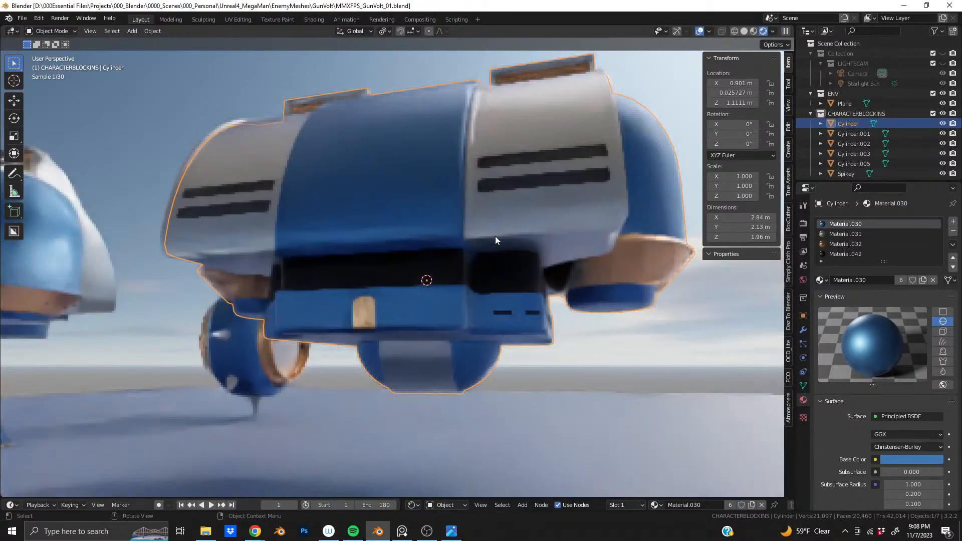
{"action": "middle_click_drag", "start_coordinate": [401, 304], "coordinate": [309, 339]}
{"action": "middle_click_drag", "start_coordinate": [424, 339], "coordinate": [449, 307]}
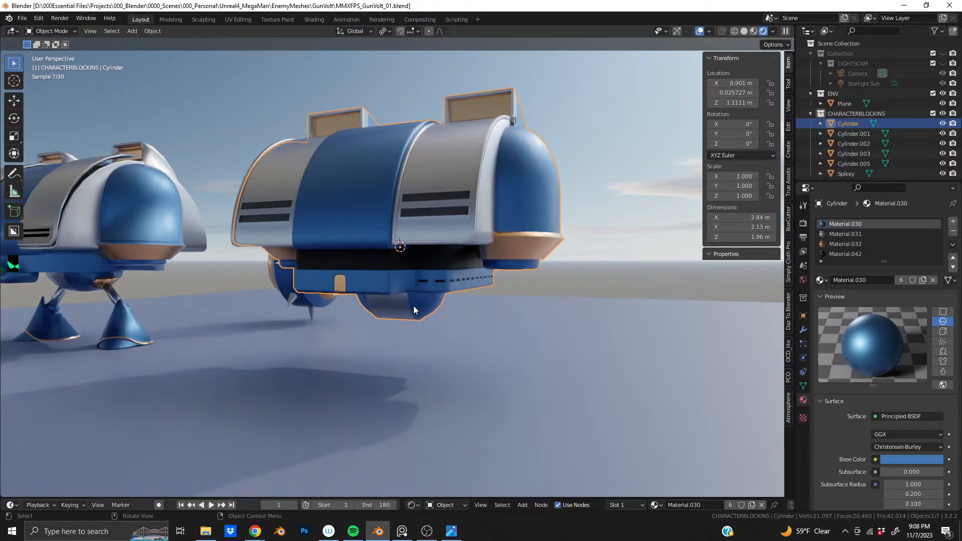
Examine the underside of the new body and the blocked-out robot's legs from several angles
{"action": "middle_click_drag", "start_coordinate": [428, 290], "coordinate": [452, 293]}
{"action": "scroll", "coordinate": [462, 272], "scroll_direction": "up", "scroll_amount": 2}
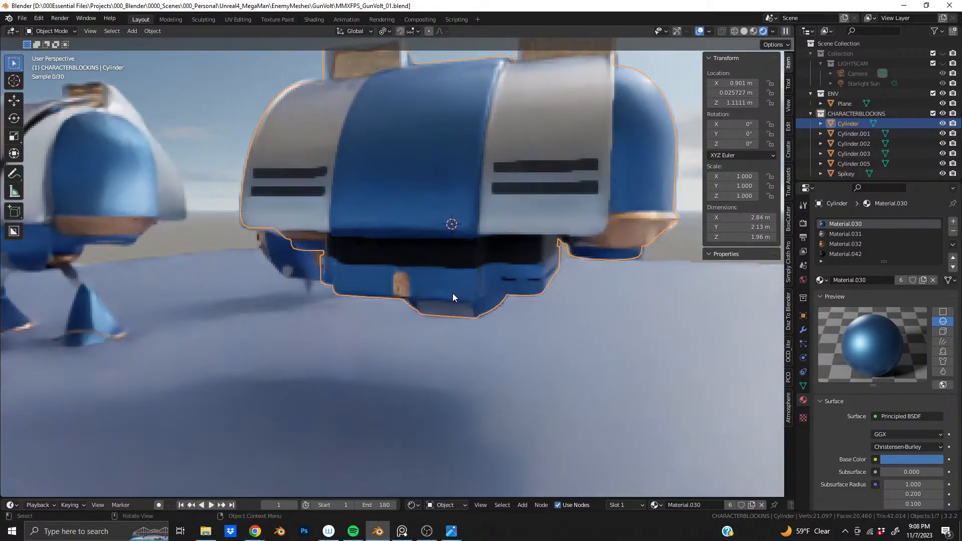
{"action": "middle_click_drag", "start_coordinate": [401, 260], "coordinate": [498, 248]}
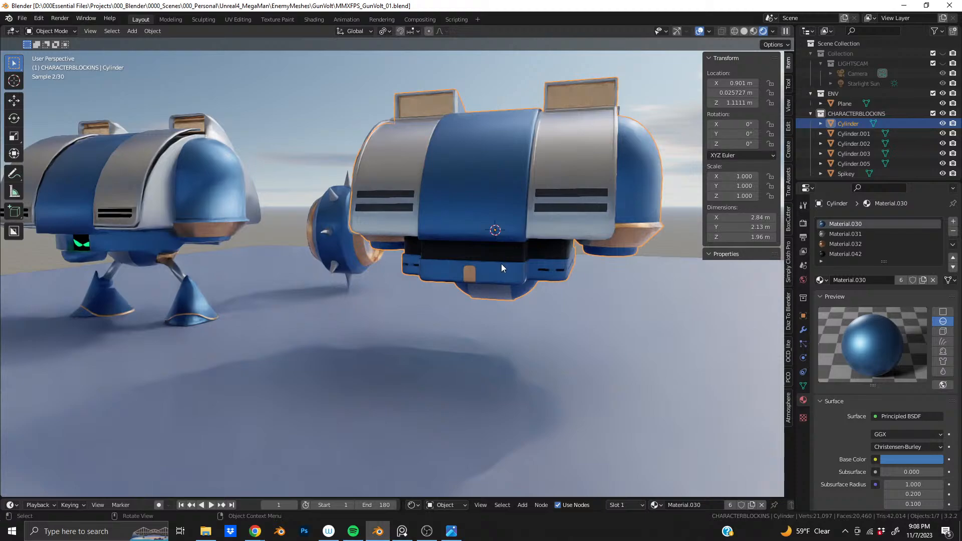
{"action": "middle_click_drag", "start_coordinate": [131, 218], "coordinate": [334, 205], "text": "shift"}
{"action": "scroll", "coordinate": [334, 205], "scroll_direction": "up", "scroll_amount": 4}
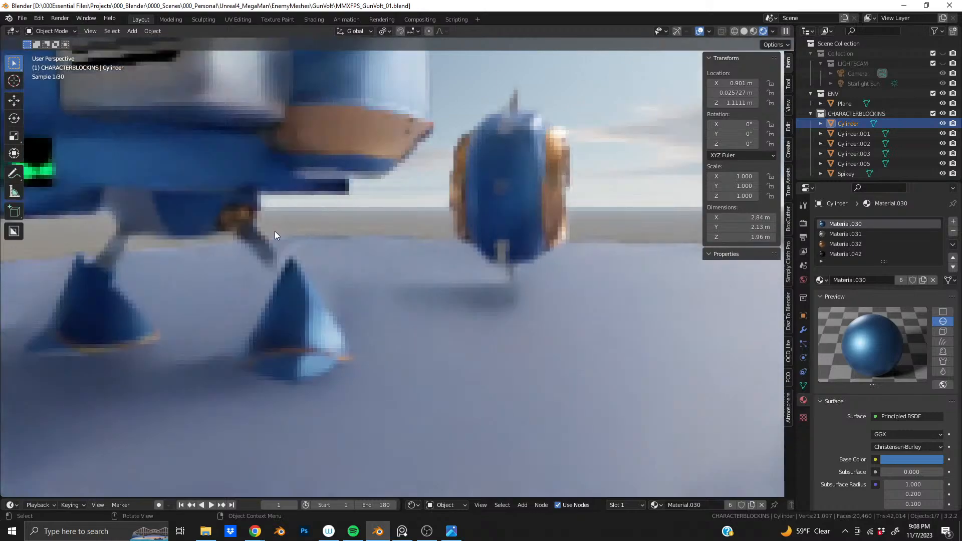
{"action": "middle_click_drag", "start_coordinate": [257, 211], "coordinate": [329, 303], "text": "shift"}
{"action": "scroll", "coordinate": [321, 220], "scroll_direction": "up", "scroll_amount": 3}
{"action": "scroll", "coordinate": [375, 327], "scroll_direction": "down", "scroll_amount": 5}
{"action": "middle_click_drag", "start_coordinate": [374, 331], "coordinate": [354, 285]}
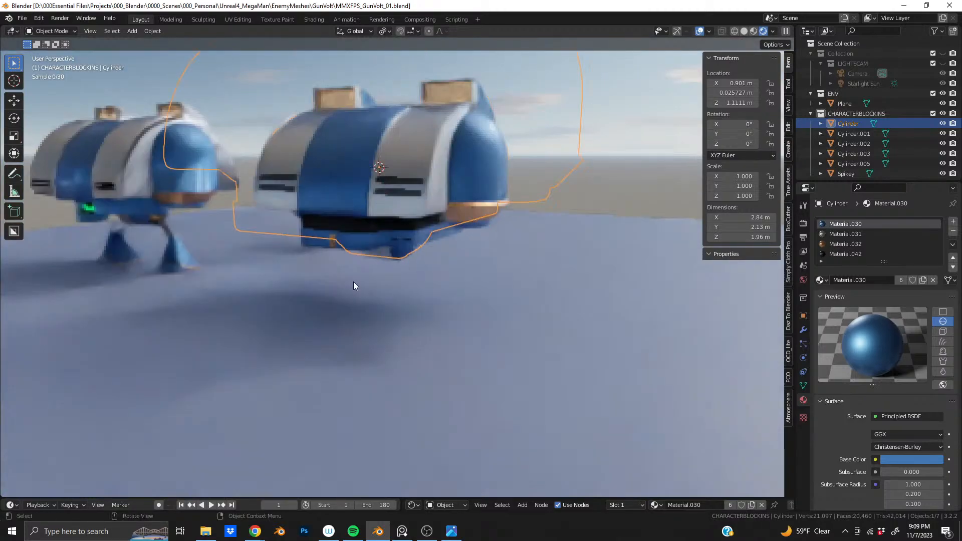
{"action": "scroll", "coordinate": [353, 282], "scroll_direction": "up", "scroll_amount": 3}
{"action": "middle_click_drag", "start_coordinate": [200, 308], "coordinate": [537, 333], "text": "shift"}
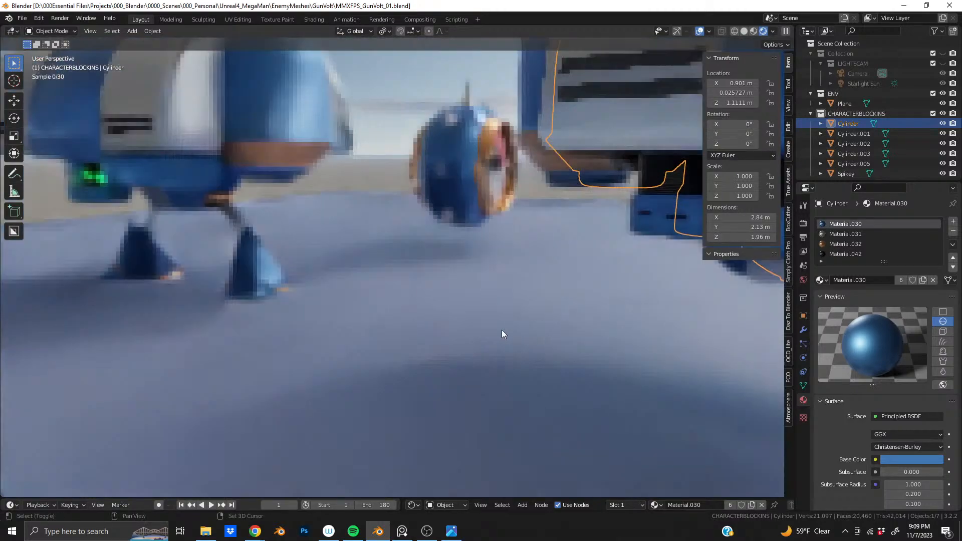
{"action": "middle_click_drag", "start_coordinate": [245, 287], "coordinate": [304, 323]}
{"action": "scroll", "coordinate": [387, 317], "scroll_direction": "up", "scroll_amount": 2}
Switch to the reference image board, study the robot's legs, hips and feet in the artwork, and return to Blender
{"action": "right_click_drag", "start_coordinate": [210, 0], "coordinate": [286, 316]}
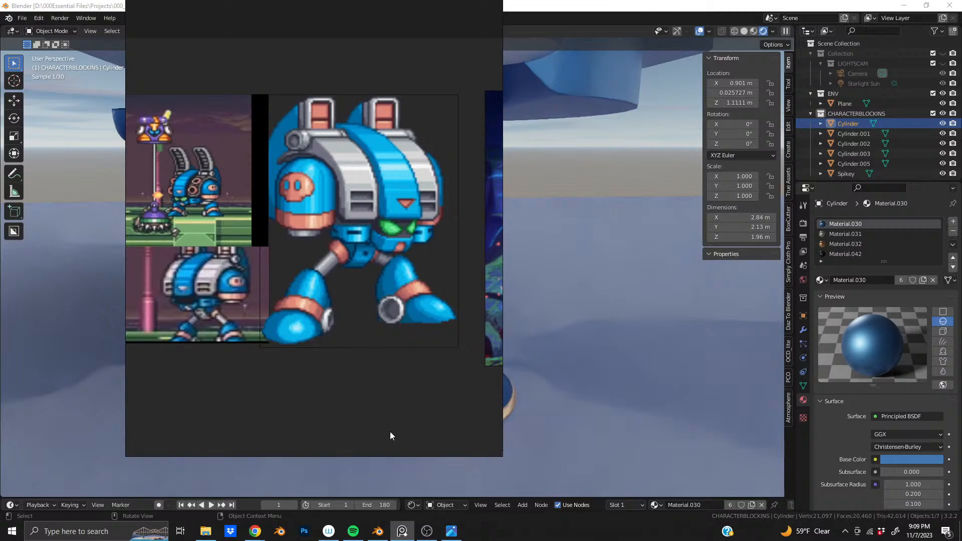
{"action": "scroll", "coordinate": [235, 318], "scroll_direction": "up", "scroll_amount": 3}
{"action": "scroll", "coordinate": [266, 309], "scroll_direction": "down", "scroll_amount": 4}
{"action": "middle_click_drag", "start_coordinate": [349, 286], "coordinate": [118, 234]}
{"action": "scroll", "coordinate": [287, 289], "scroll_direction": "up", "scroll_amount": 3}
{"action": "scroll", "coordinate": [303, 297], "scroll_direction": "down", "scroll_amount": 4}
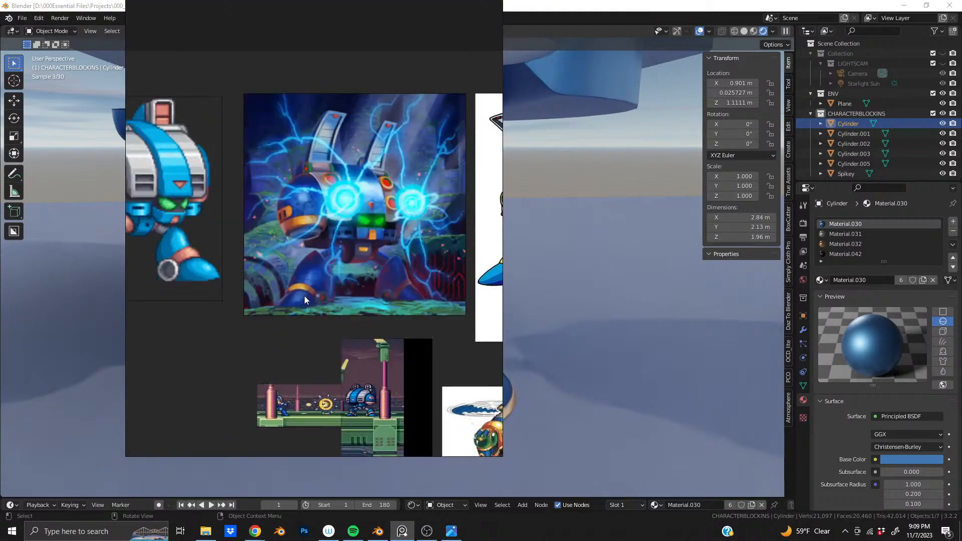
{"action": "middle_click_drag", "start_coordinate": [317, 243], "coordinate": [145, 252]}
{"action": "scroll", "coordinate": [403, 300], "scroll_direction": "up", "scroll_amount": 3}
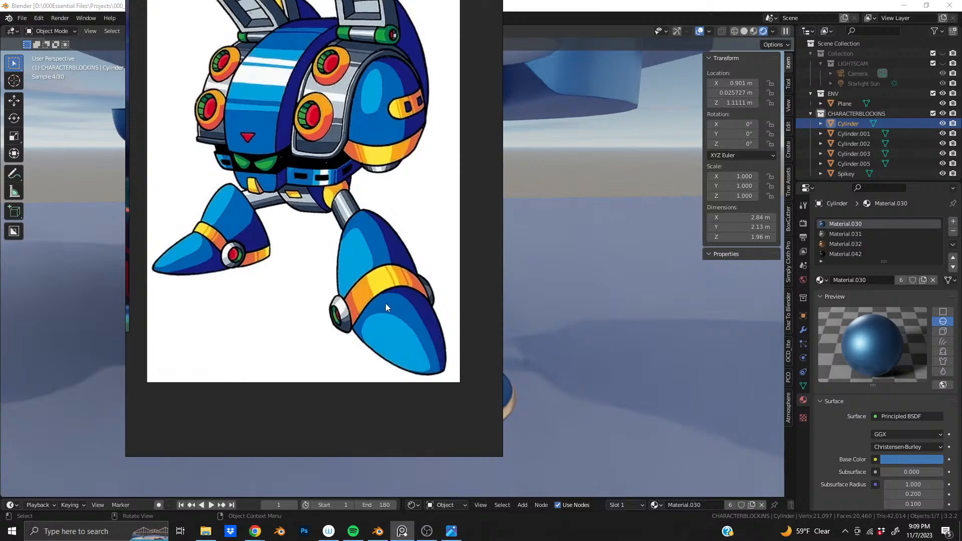
{"action": "scroll", "coordinate": [273, 273], "scroll_direction": "down", "scroll_amount": 3}
{"action": "middle_click_drag", "start_coordinate": [258, 318], "coordinate": [282, 146]}
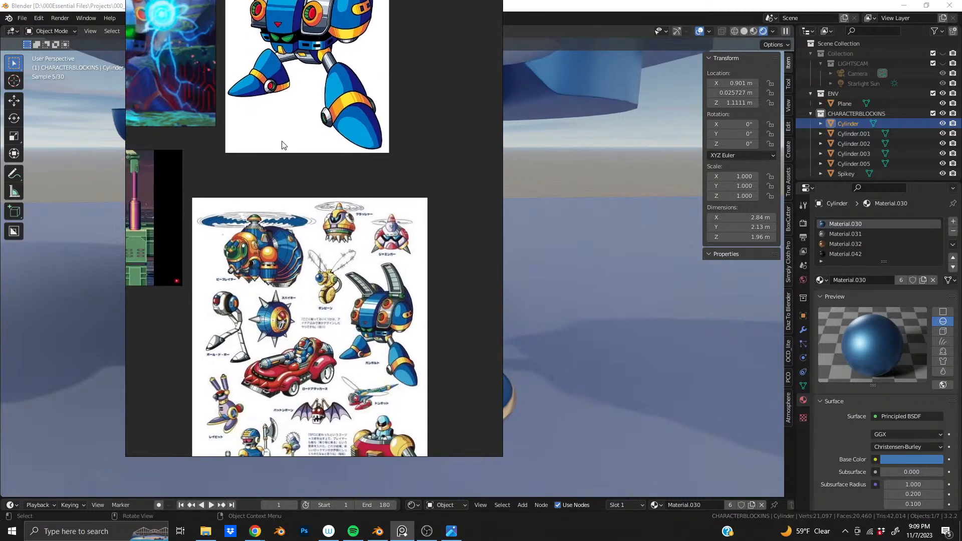
{"action": "right_click_drag", "start_coordinate": [307, 395], "coordinate": [267, 0]}
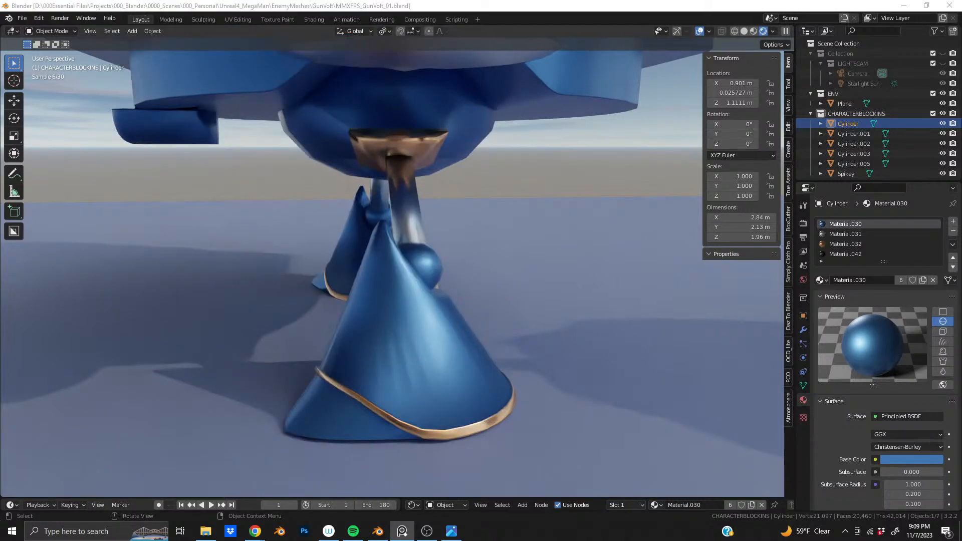
Examine the blocked-out robot's leg and foot shapes up close, and compare the whole robot with the new body
{"action": "middle_click_drag", "start_coordinate": [379, 380], "coordinate": [407, 370]}
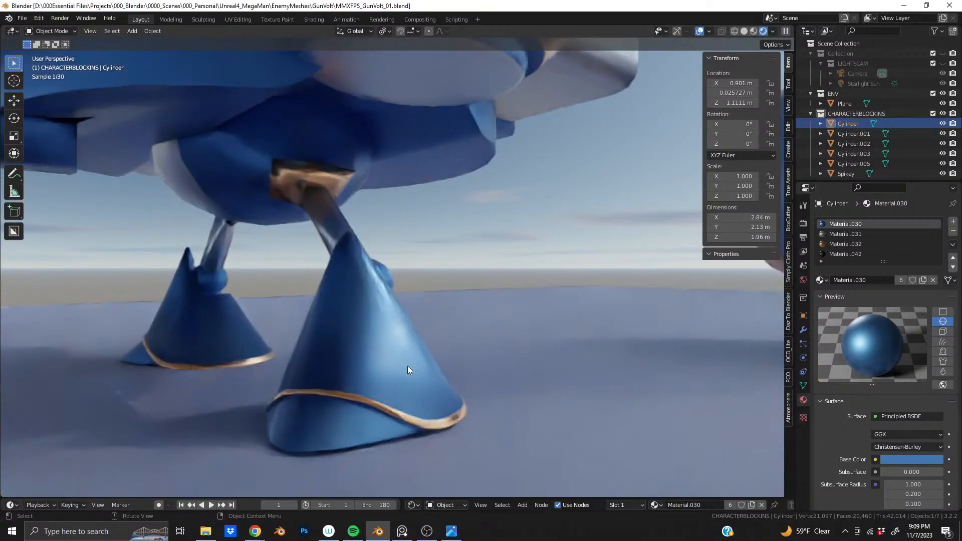
{"action": "middle_click_drag", "start_coordinate": [350, 393], "coordinate": [318, 391]}
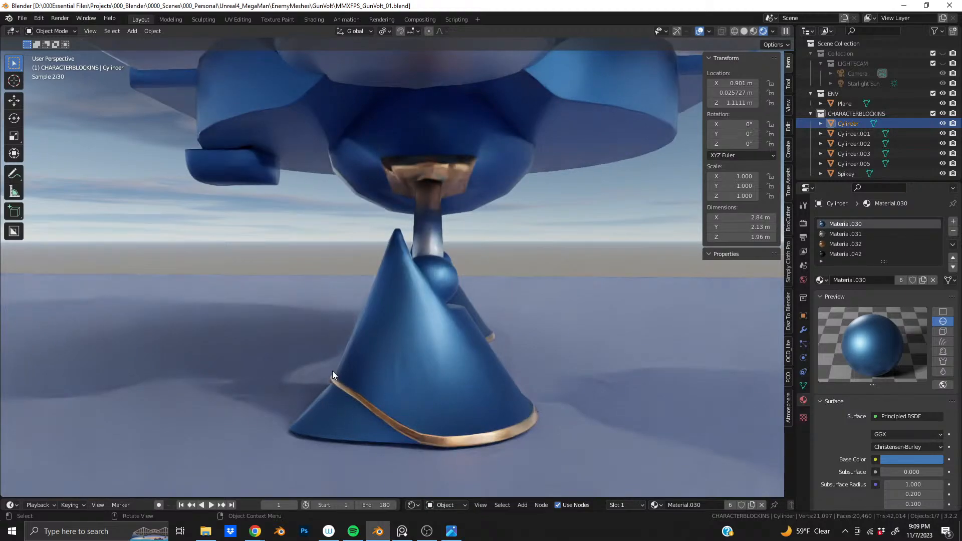
{"action": "middle_click_drag", "start_coordinate": [394, 382], "coordinate": [488, 384]}
{"action": "scroll", "coordinate": [465, 386], "scroll_direction": "down", "scroll_amount": 8}
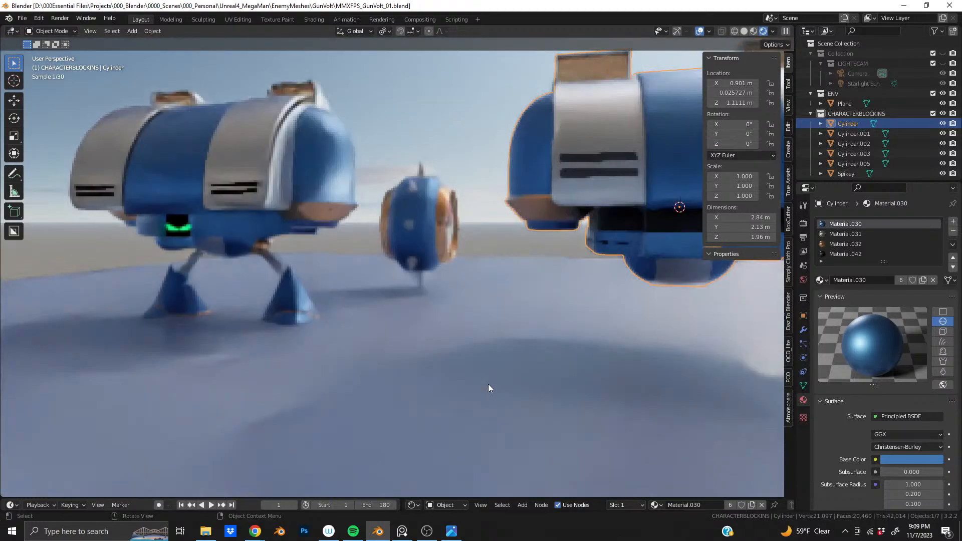
{"action": "scroll", "coordinate": [488, 384], "scroll_direction": "down", "scroll_amount": 3}
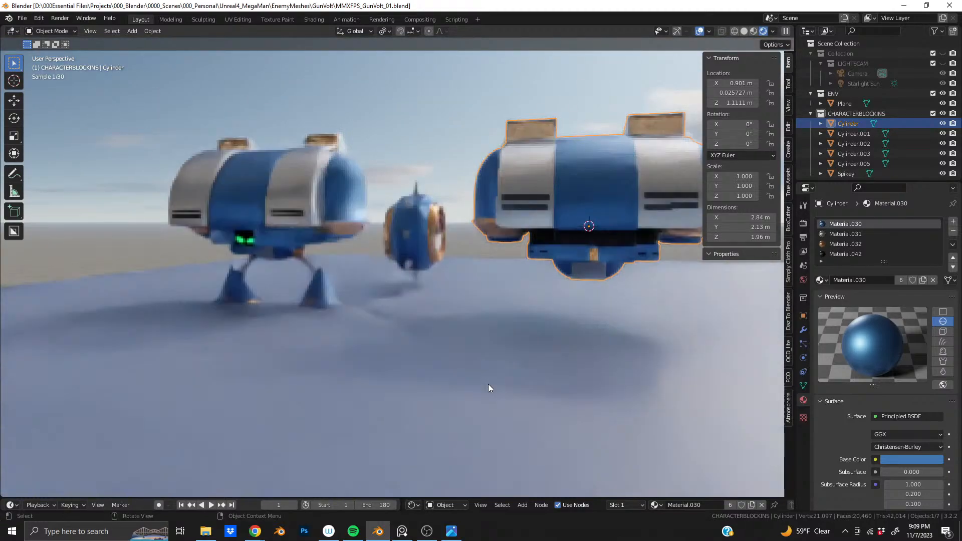
{"action": "middle_click_drag", "start_coordinate": [495, 326], "coordinate": [379, 365]}
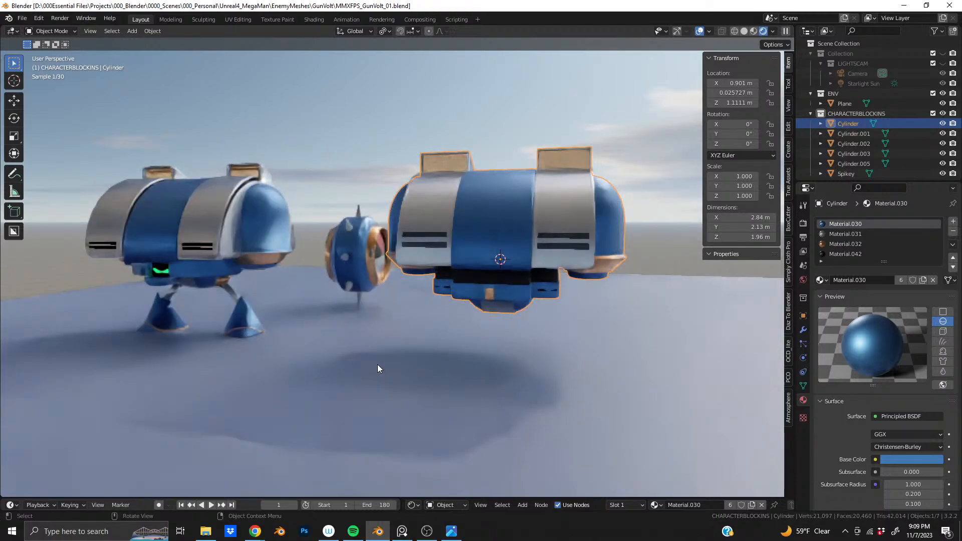
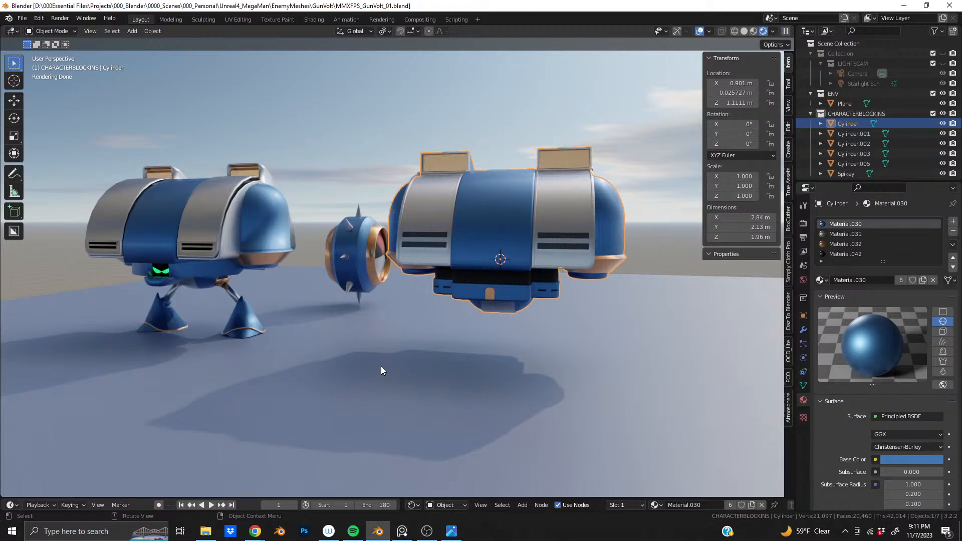
Inspect the new body's pelvis from the front, side and below, comparing its leg attachment area with the blocked-out robot
{"action": "scroll", "coordinate": [512, 266], "scroll_direction": "up", "scroll_amount": 4}
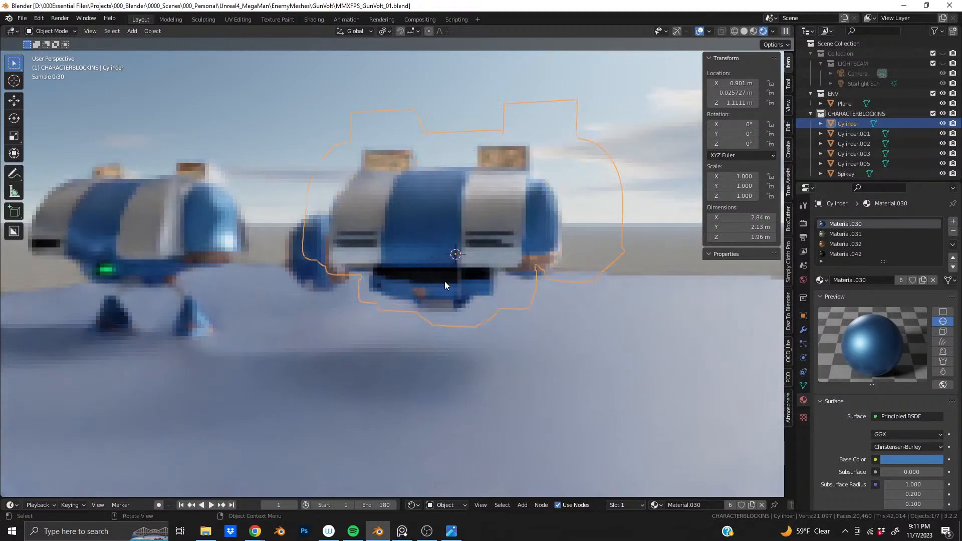
{"action": "scroll", "coordinate": [445, 282], "scroll_direction": "up", "scroll_amount": 2}
{"action": "middle_click_drag", "start_coordinate": [446, 284], "coordinate": [687, 232]}
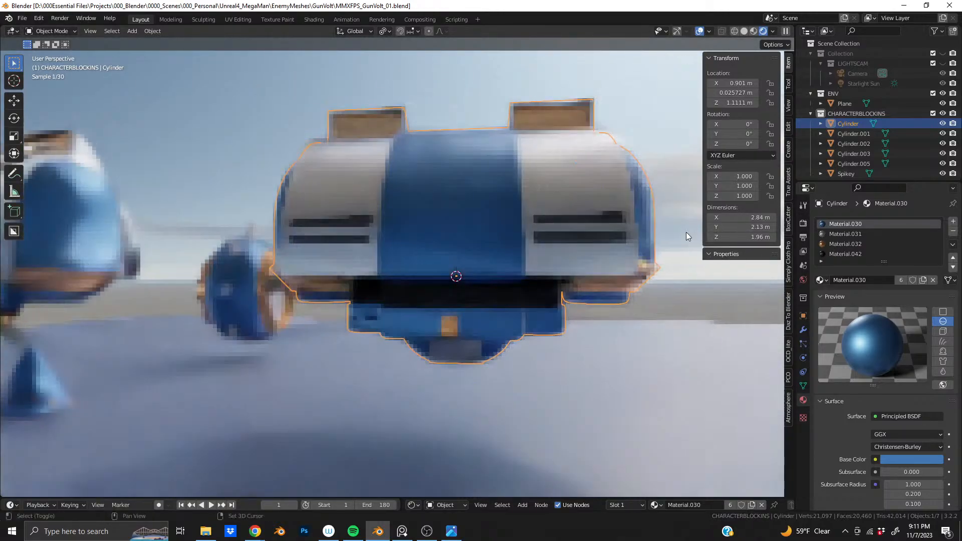
{"action": "middle_click_drag", "start_coordinate": [381, 299], "coordinate": [385, 279]}
{"action": "scroll", "coordinate": [355, 260], "scroll_direction": "up", "scroll_amount": 3}
{"action": "scroll", "coordinate": [359, 254], "scroll_direction": "down", "scroll_amount": 4}
{"action": "scroll", "coordinate": [385, 243], "scroll_direction": "up", "scroll_amount": 2}
{"action": "key", "text": "ctrl+KP_3"}
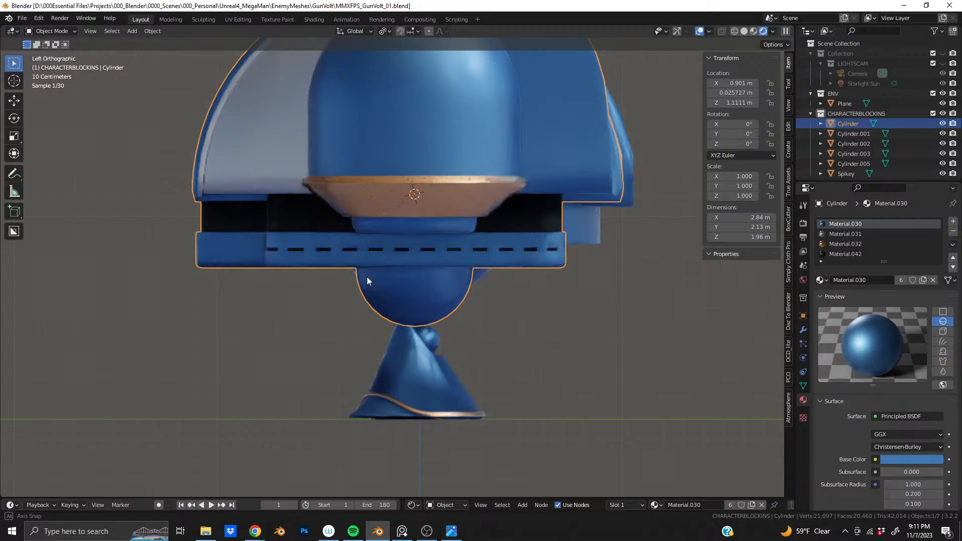
{"action": "middle_click_drag", "start_coordinate": [367, 276], "coordinate": [421, 285]}
{"action": "middle_click_drag", "start_coordinate": [270, 242], "coordinate": [414, 305]}
{"action": "scroll", "coordinate": [491, 306], "scroll_direction": "up", "scroll_amount": 3}
{"action": "scroll", "coordinate": [412, 304], "scroll_direction": "down", "scroll_amount": 5}
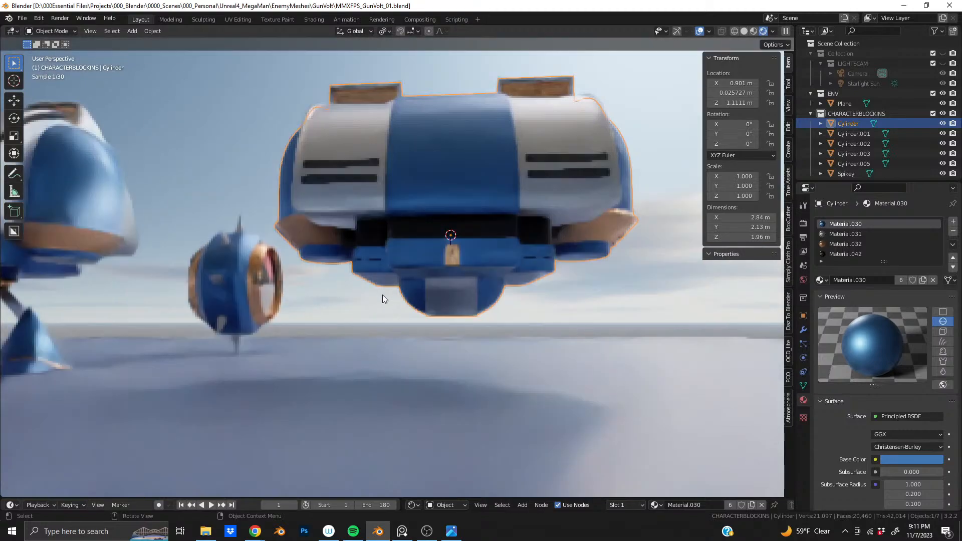
{"action": "middle_click_drag", "start_coordinate": [125, 234], "coordinate": [279, 278], "text": "shift"}
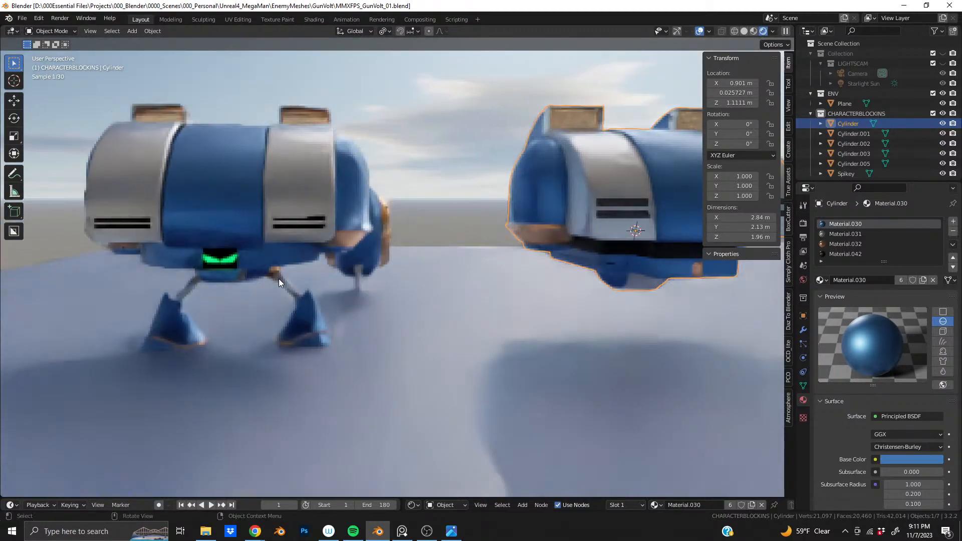
{"action": "middle_click_drag", "start_coordinate": [569, 278], "coordinate": [399, 224]}
{"action": "scroll", "coordinate": [399, 223], "scroll_direction": "down", "scroll_amount": 6}
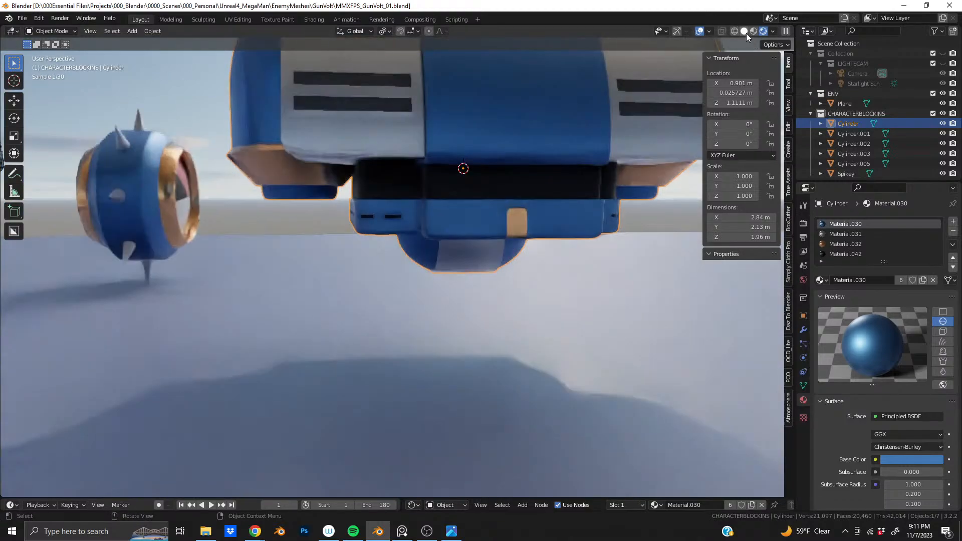
Switch the viewport to solid shading and show the pelvis in left orthographic view
{"action": "left_click", "coordinate": [744, 31]}
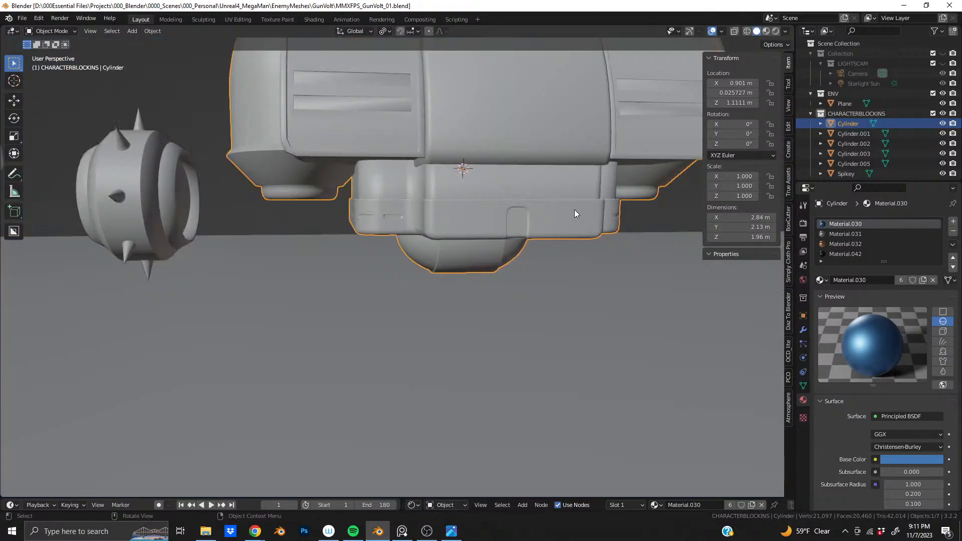
{"action": "scroll", "coordinate": [578, 206], "scroll_direction": "down", "scroll_amount": 5}
{"action": "mouse_move", "coordinate": [491, 233]}
{"action": "middle_mouse_down"}
{"action": "mouse_move", "coordinate": [530, 221]}
{"action": "mouse_move", "coordinate": [464, 205]}
{"action": "mouse_move", "coordinate": [479, 201]}
{"action": "mouse_move", "coordinate": [308, 195]}
{"action": "mouse_move", "coordinate": [470, 191]}
{"action": "mouse_move", "coordinate": [371, 192]}
{"action": "mouse_move", "coordinate": [423, 212]}
{"action": "mouse_move", "coordinate": [390, 200]}
{"action": "mouse_move", "coordinate": [335, 211]}
{"action": "mouse_move", "coordinate": [386, 234]}
{"action": "middle_mouse_up"}
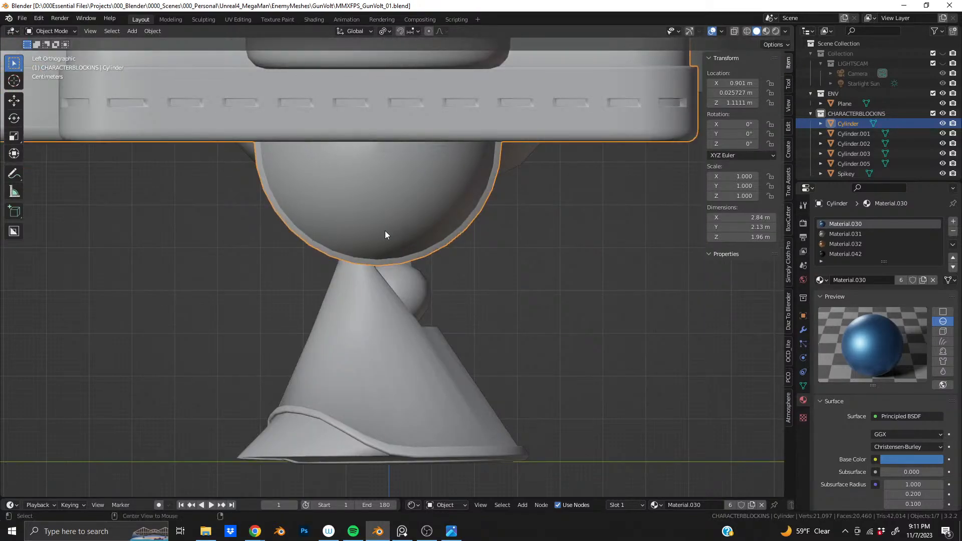
{"action": "scroll", "coordinate": [369, 197], "scroll_direction": "down", "scroll_amount": 4}
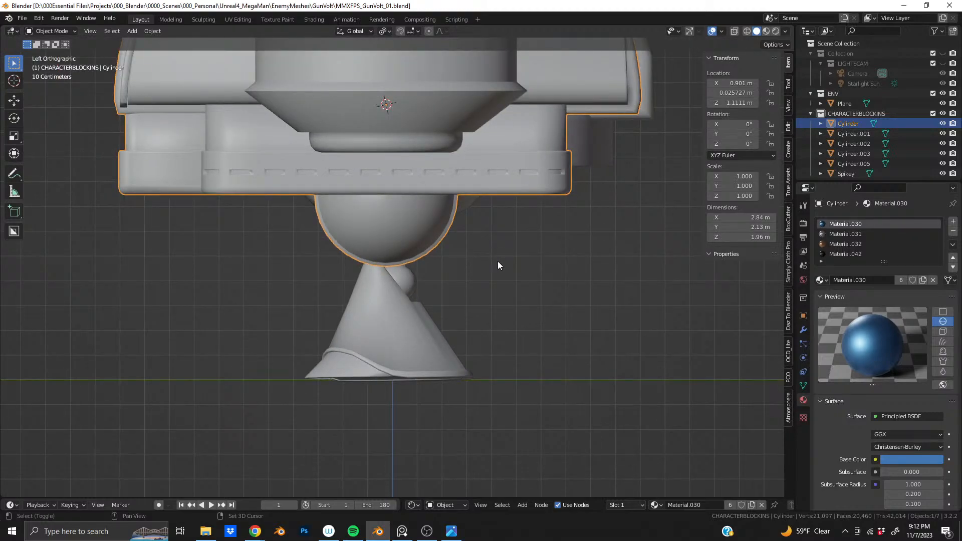
Add a 32-sided mesh cylinder and scale it down uniformly to about 0.70 m in diameter and height
{"action": "key", "text": "shift+a"}
{"action": "mouse_move", "coordinate": [500, 263]}
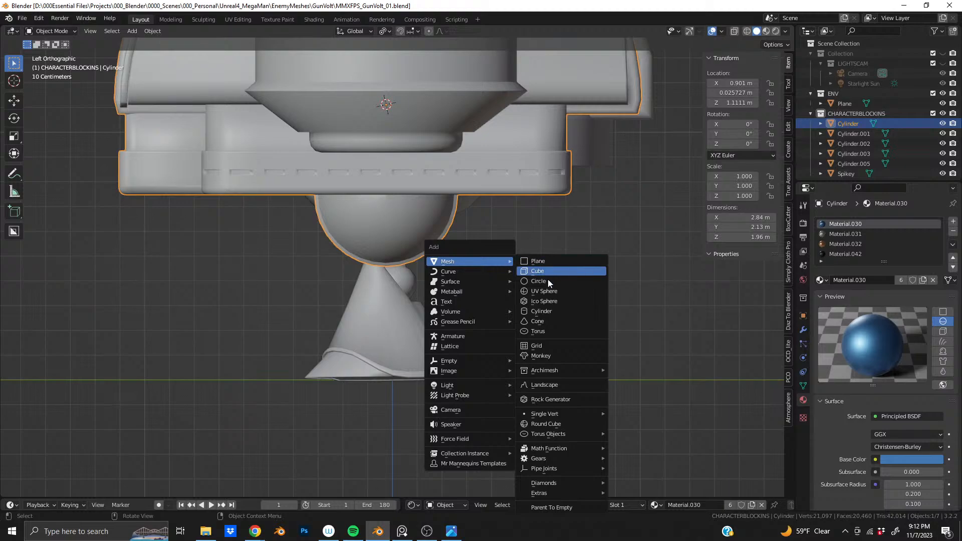
{"action": "left_click", "coordinate": [558, 315]}
{"action": "key", "text": "s"}
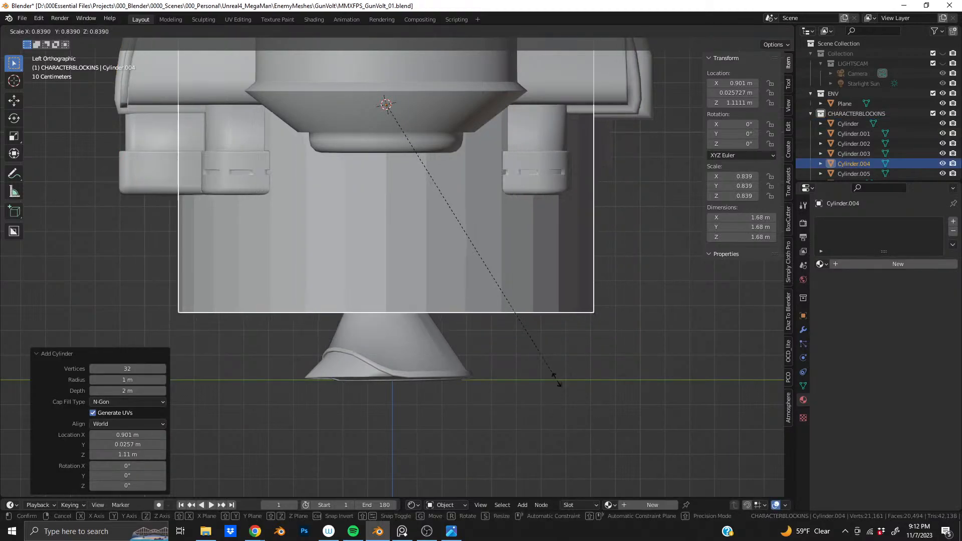
{"action": "left_click", "coordinate": [387, 229]}
{"action": "left_click", "coordinate": [386, 229]}
{"action": "key", "text": "Tab"}
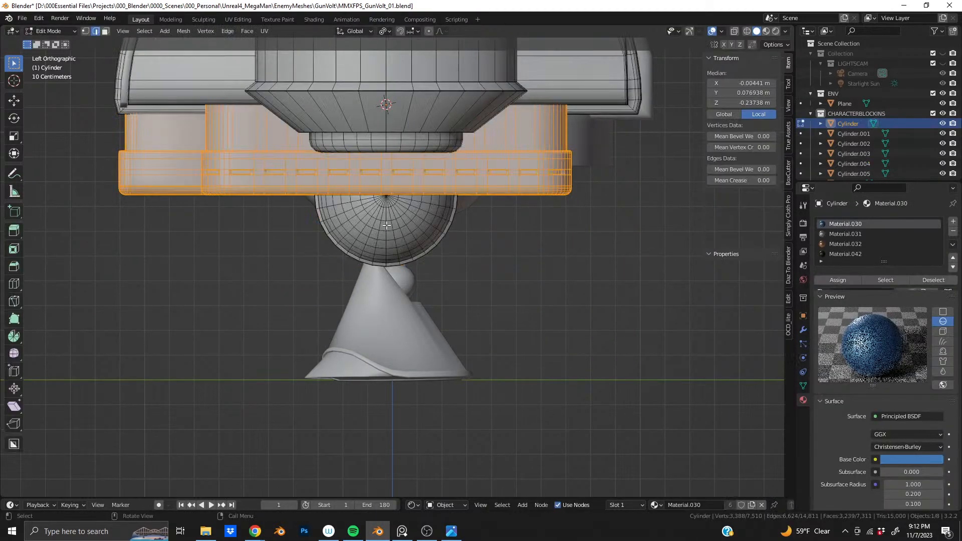
{"action": "scroll", "coordinate": [387, 229], "scroll_direction": "up", "scroll_amount": 3}
{"action": "mouse_move", "coordinate": [386, 229]}
{"action": "middle_mouse_down"}
{"action": "mouse_move", "coordinate": [426, 196]}
{"action": "mouse_move", "coordinate": [386, 232]}
{"action": "middle_mouse_up"}
{"action": "key", "text": "Tab"}
{"action": "scroll", "coordinate": [386, 228], "scroll_direction": "down", "scroll_amount": 5}
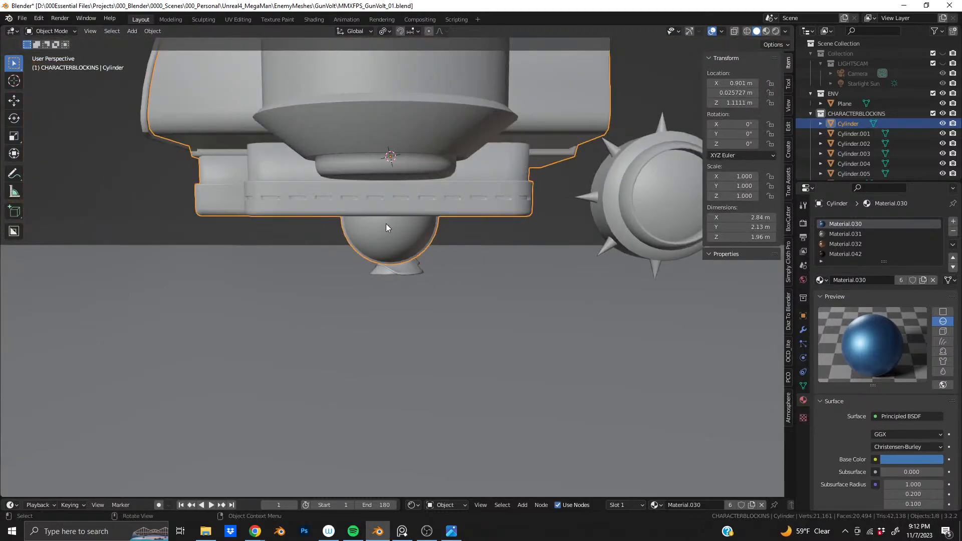
Select the new cylinder and move it about 0.5 m straight down along Z so it extends below the pelvis
{"action": "left_click", "coordinate": [403, 185]}
{"action": "key", "text": "g"}
{"action": "key", "text": "z"}
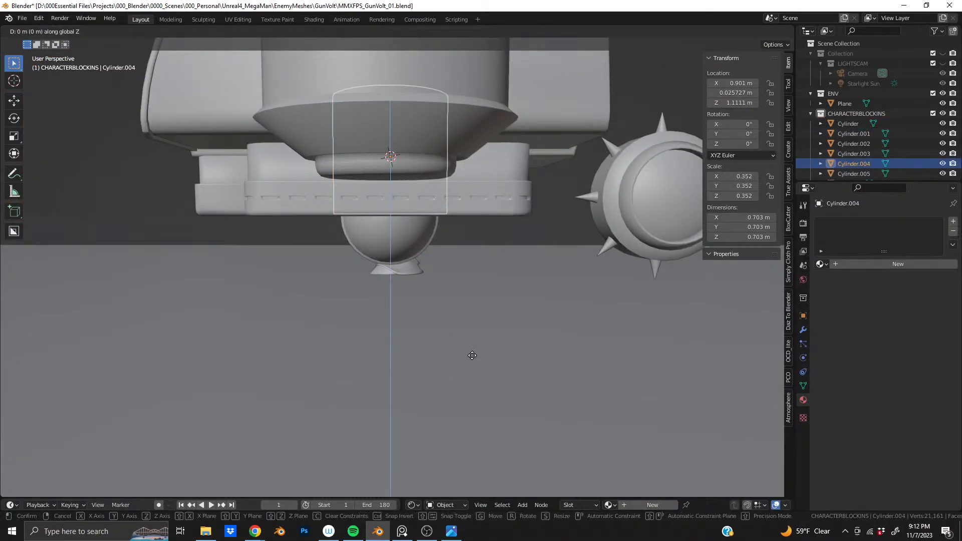
{"action": "left_click", "coordinate": [478, 437]}
Examine how the cylinder intersects the pelvis's rounded underside
{"action": "scroll", "coordinate": [366, 287], "scroll_direction": "up", "scroll_amount": 4}
{"action": "middle_click_drag", "start_coordinate": [359, 270], "coordinate": [488, 267]}
{"action": "scroll", "coordinate": [494, 262], "scroll_direction": "up", "scroll_amount": 4}
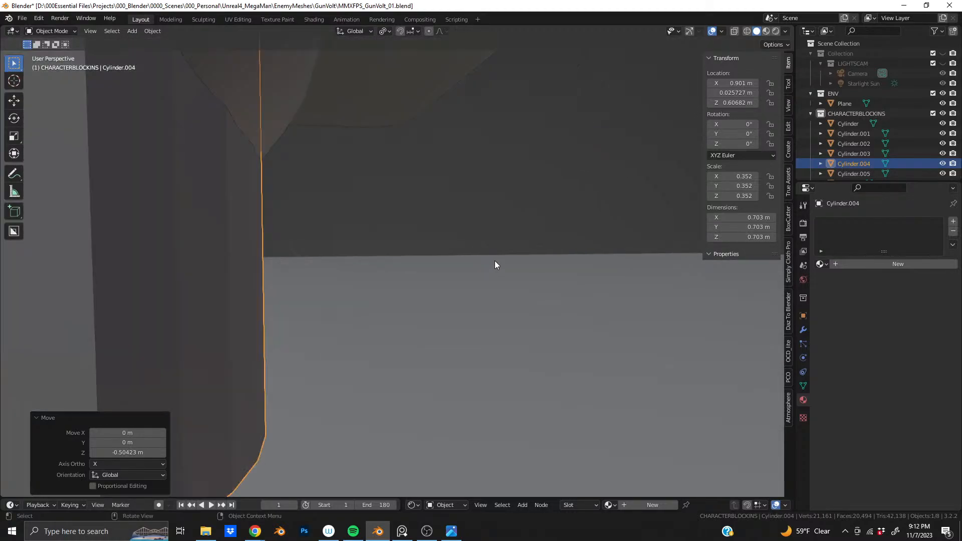
{"action": "scroll", "coordinate": [491, 260], "scroll_direction": "down", "scroll_amount": 12}
{"action": "scroll", "coordinate": [385, 257], "scroll_direction": "up", "scroll_amount": 2}
{"action": "middle_click_drag", "start_coordinate": [383, 257], "coordinate": [403, 263]}
{"action": "scroll", "coordinate": [432, 272], "scroll_direction": "up", "scroll_amount": 4}
{"action": "scroll", "coordinate": [445, 288], "scroll_direction": "up", "scroll_amount": 4}
{"action": "scroll", "coordinate": [414, 256], "scroll_direction": "down", "scroll_amount": 1}
{"action": "scroll", "coordinate": [413, 256], "scroll_direction": "up", "scroll_amount": 1}
{"action": "scroll", "coordinate": [417, 263], "scroll_direction": "up", "scroll_amount": 1}
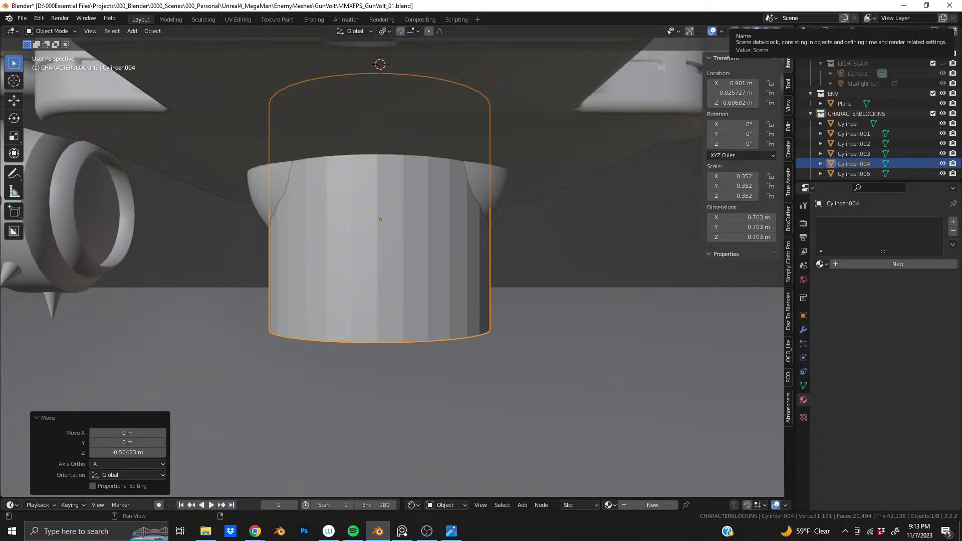
Scale the cylinder in X and Y only to about 0.21 m in diameter, keeping its height
{"action": "middle_click_drag", "start_coordinate": [388, 293], "coordinate": [458, 272]}
{"action": "scroll", "coordinate": [376, 296], "scroll_direction": "up", "scroll_amount": 3}
{"action": "middle_click_drag", "start_coordinate": [231, 248], "coordinate": [350, 287], "text": "shift"}
{"action": "scroll", "coordinate": [392, 299], "scroll_direction": "down", "scroll_amount": 3}
{"action": "middle_click_drag", "start_coordinate": [435, 303], "coordinate": [479, 287]}
{"action": "scroll", "coordinate": [374, 272], "scroll_direction": "up", "scroll_amount": 3}
{"action": "scroll", "coordinate": [479, 287], "scroll_direction": "down", "scroll_amount": 2}
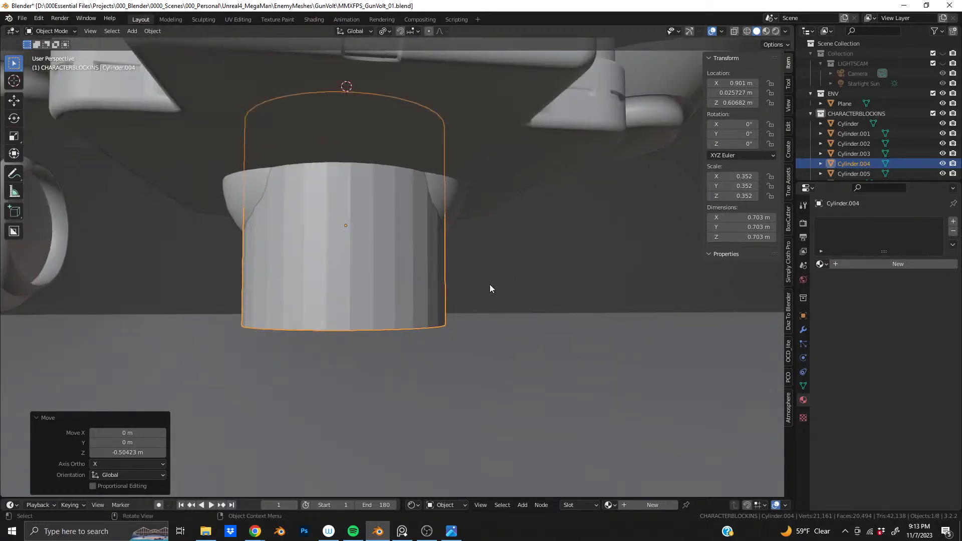
{"action": "key", "text": "s"}
{"action": "key", "text": "shift+z"}
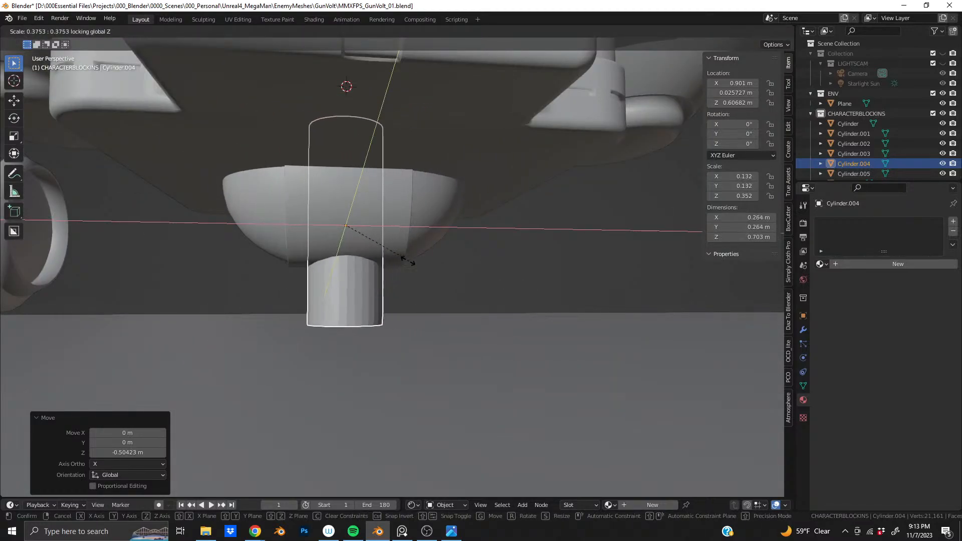
{"action": "left_click", "coordinate": [393, 257]}
Scale the cylinder in X and Y only down to about 0.16 m in diameter, keeping its height
{"action": "middle_click_drag", "start_coordinate": [351, 283], "coordinate": [296, 309]}
{"action": "scroll", "coordinate": [301, 306], "scroll_direction": "down", "scroll_amount": 8}
{"action": "middle_click_drag", "start_coordinate": [341, 284], "coordinate": [421, 266]}
{"action": "scroll", "coordinate": [375, 267], "scroll_direction": "up", "scroll_amount": 2}
{"action": "scroll", "coordinate": [411, 254], "scroll_direction": "up", "scroll_amount": 5}
{"action": "key", "text": "s"}
{"action": "key", "text": "shift+z"}
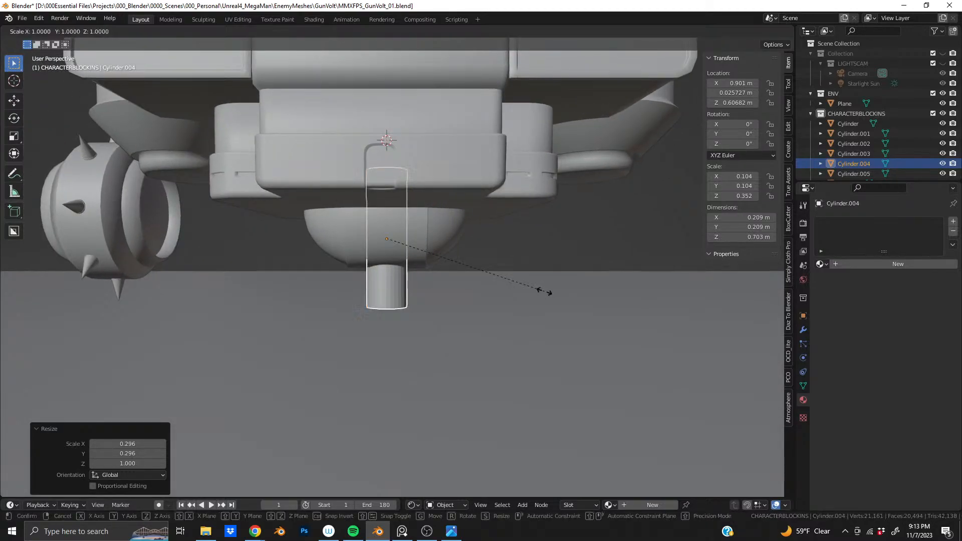
{"action": "left_click", "coordinate": [515, 291]}
{"action": "scroll", "coordinate": [394, 281], "scroll_direction": "down", "scroll_amount": 5}
{"action": "middle_click_drag", "start_coordinate": [394, 281], "coordinate": [434, 257]}
{"action": "scroll", "coordinate": [501, 276], "scroll_direction": "up", "scroll_amount": 5}
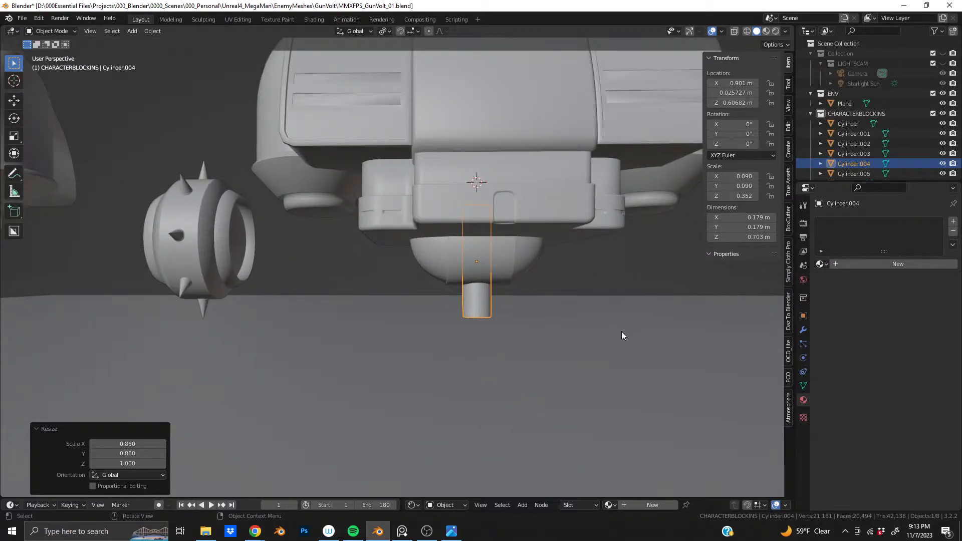
{"action": "key", "text": "s"}
{"action": "left_click", "coordinate": [598, 329]}
In back orthographic view, slim the cylinder in X and Y to about 0.15 m in diameter
{"action": "middle_click_drag", "start_coordinate": [598, 328], "coordinate": [488, 272]}
{"action": "scroll", "coordinate": [346, 243], "scroll_direction": "down", "scroll_amount": 5}
{"action": "key", "text": "ctrl+KP_1"}
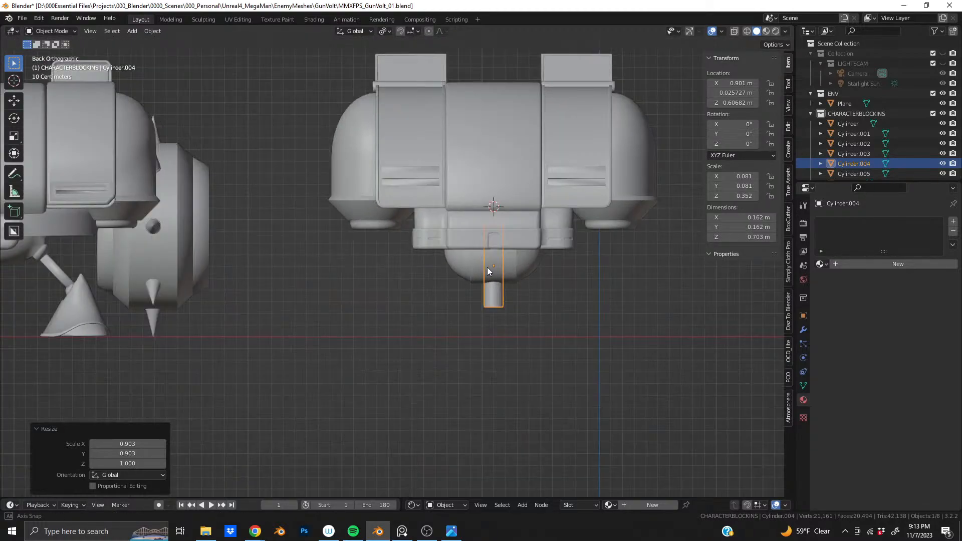
{"action": "middle_click_drag", "start_coordinate": [467, 210], "coordinate": [547, 209], "text": "shift"}
{"action": "middle_click_drag", "start_coordinate": [550, 251], "coordinate": [469, 224], "text": "shift"}
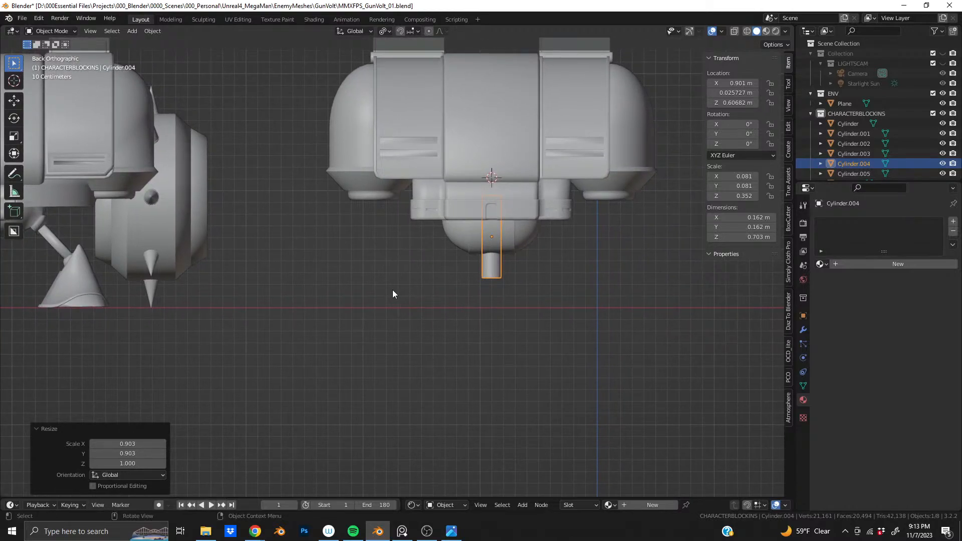
{"action": "key", "text": "s"}
{"action": "key", "text": "shift+z"}
{"action": "left_click", "coordinate": [439, 243]}
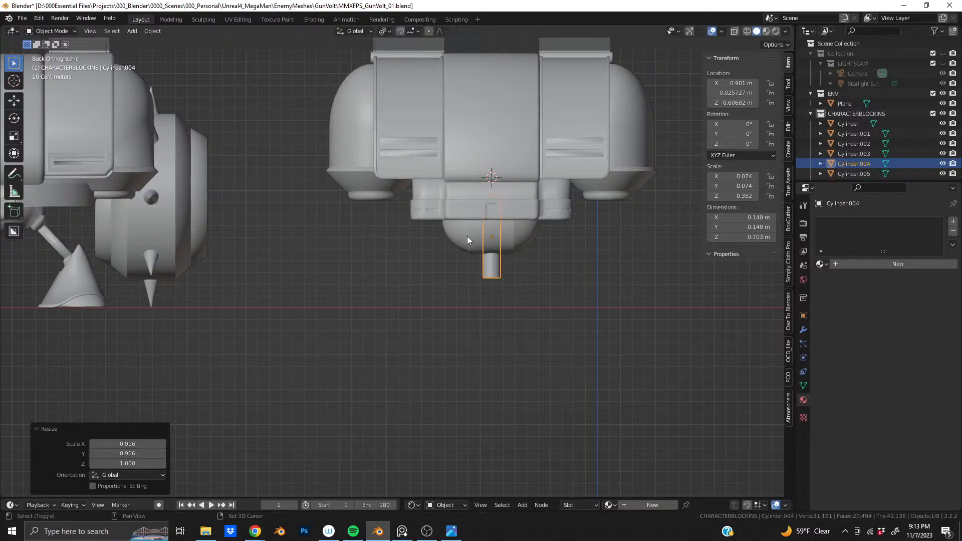
Rotate the cylinder 45° about the global Y axis
{"action": "scroll", "coordinate": [475, 221], "scroll_direction": "up", "scroll_amount": 3}
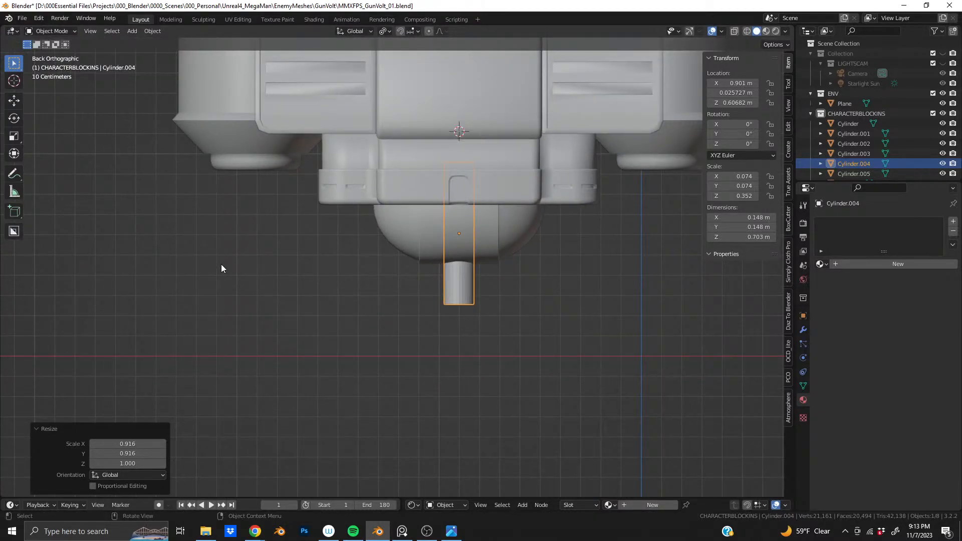
{"action": "type", "text": "ry"}
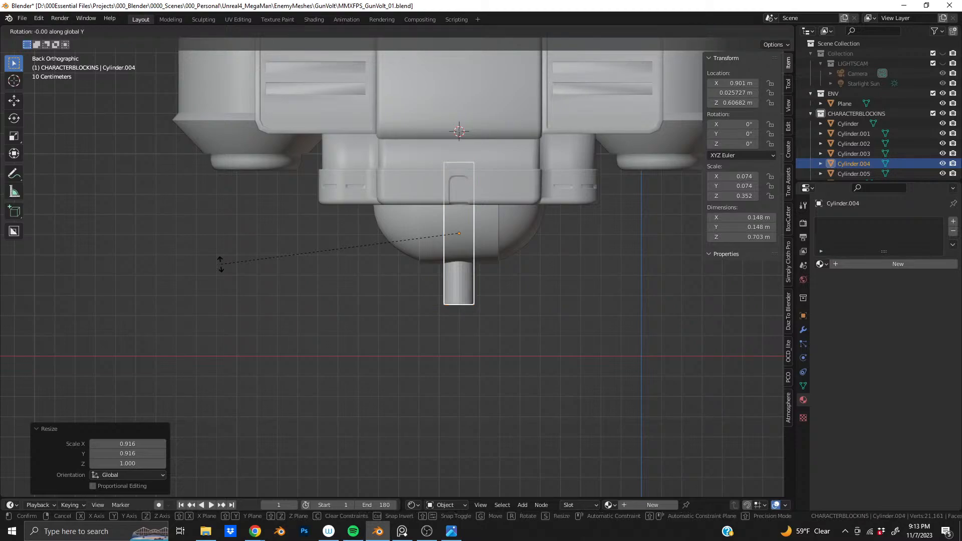
{"action": "type", "text": "45"}
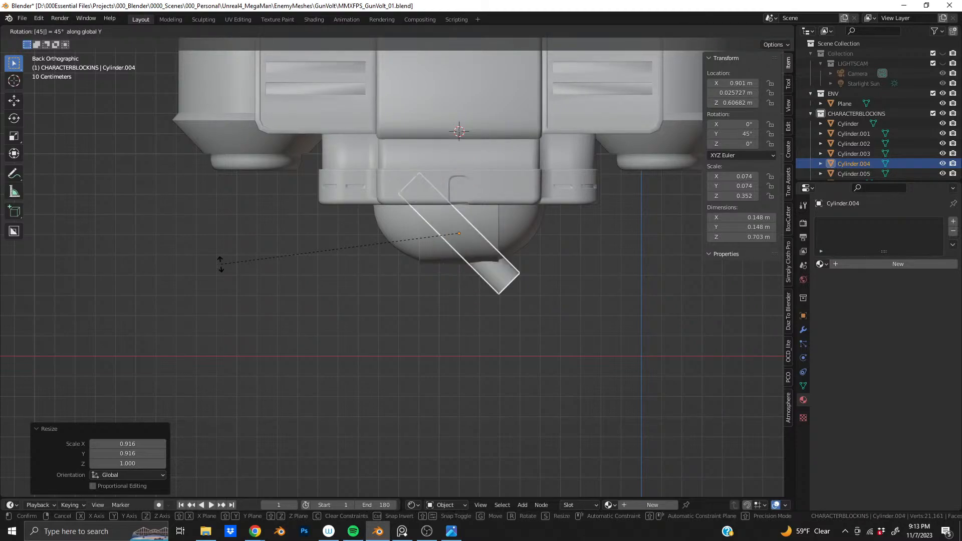
{"action": "key", "text": "Return"}
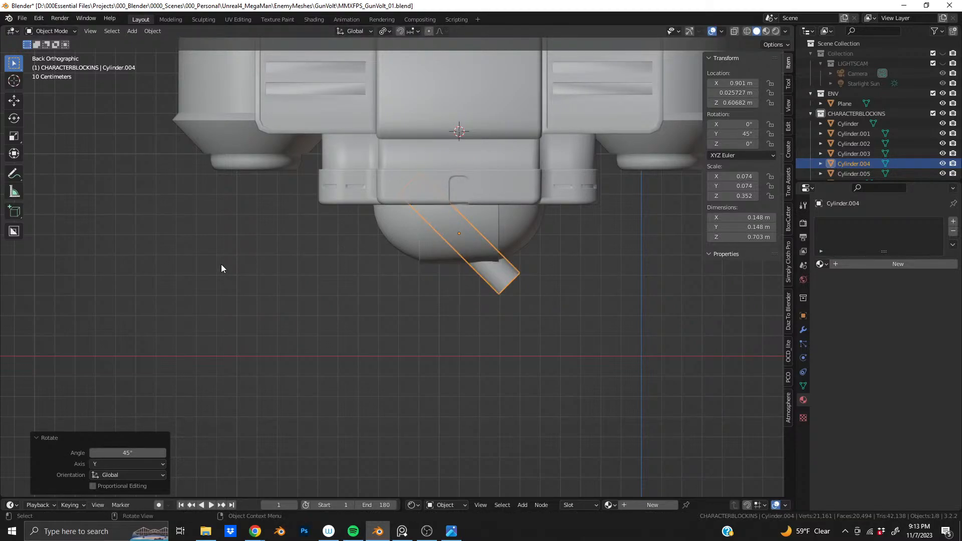
Move the tilted cylinder about 0.36 m down in Z and 0.64 m in negative X, out beside the pelvis
{"action": "key", "text": "g"}
{"action": "key", "text": "z"}
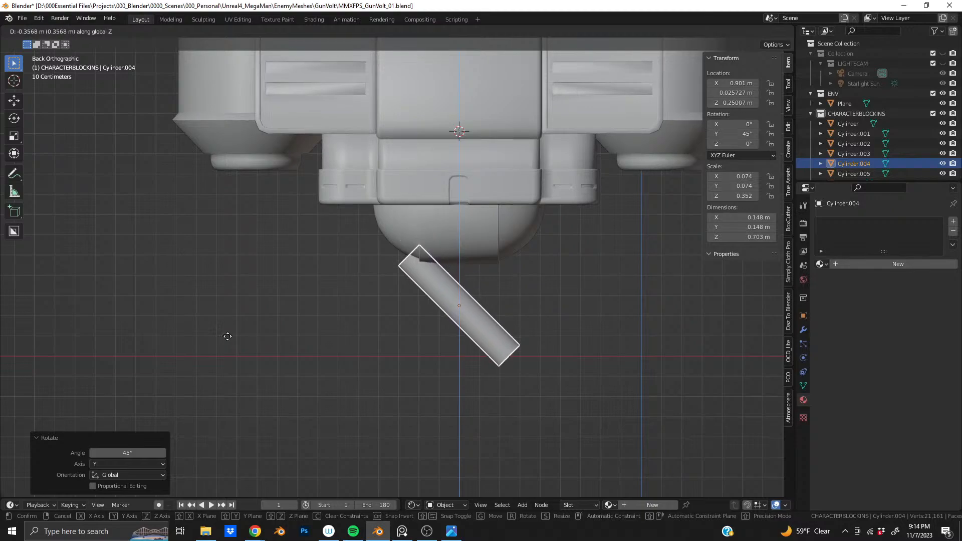
{"action": "left_click", "coordinate": [228, 336]}
{"action": "key", "text": "g"}
{"action": "key", "text": "x"}
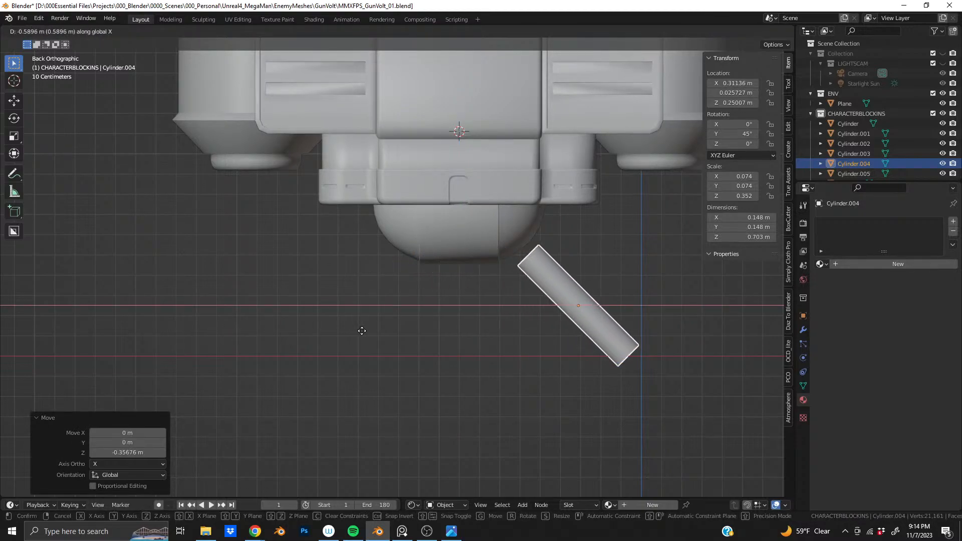
{"action": "left_click", "coordinate": [372, 332]}
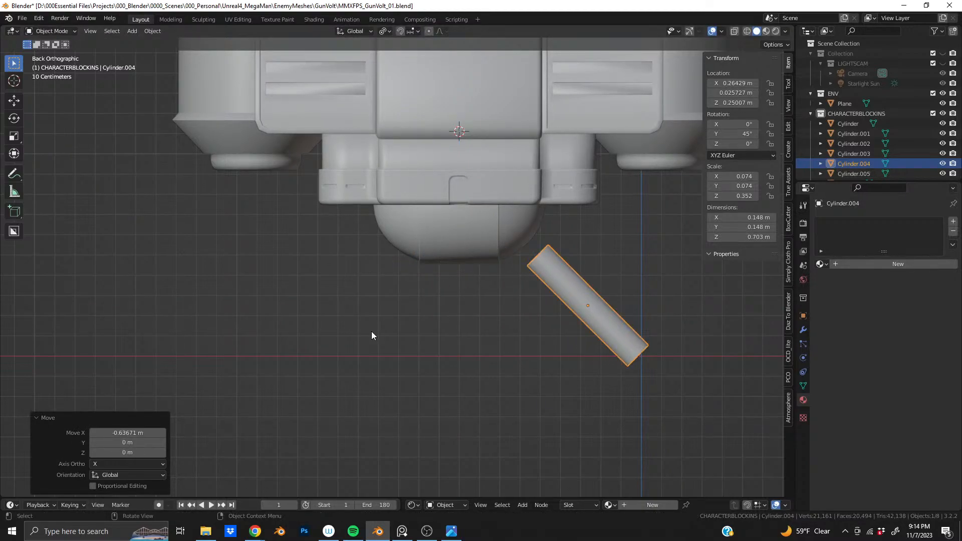
Nudge the cylinder about 0.09 m up in Z and 0.05 m in positive X, closer to the pelvis's rounded underside
{"action": "key", "text": "g"}
{"action": "key", "text": "z"}
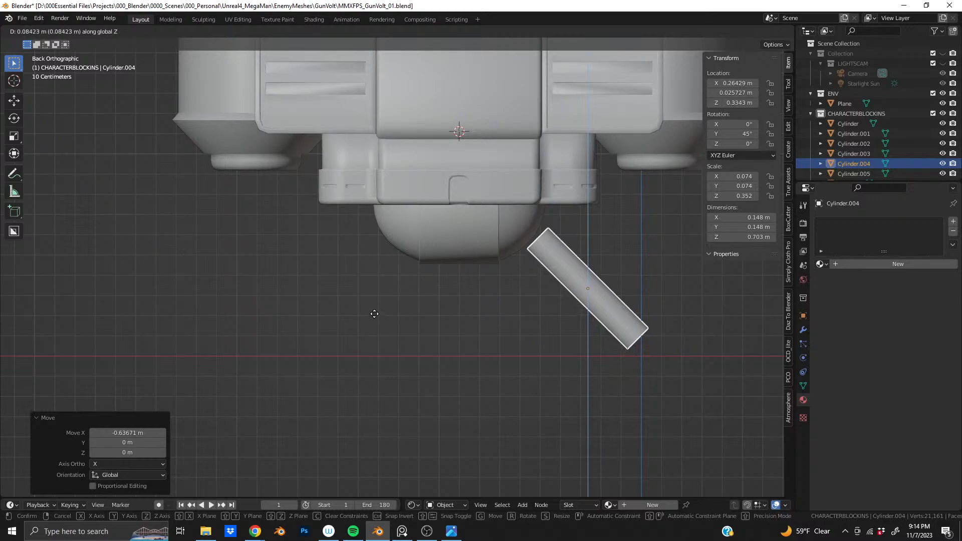
{"action": "left_click", "coordinate": [375, 314]}
{"action": "key", "text": "g"}
{"action": "key", "text": "x"}
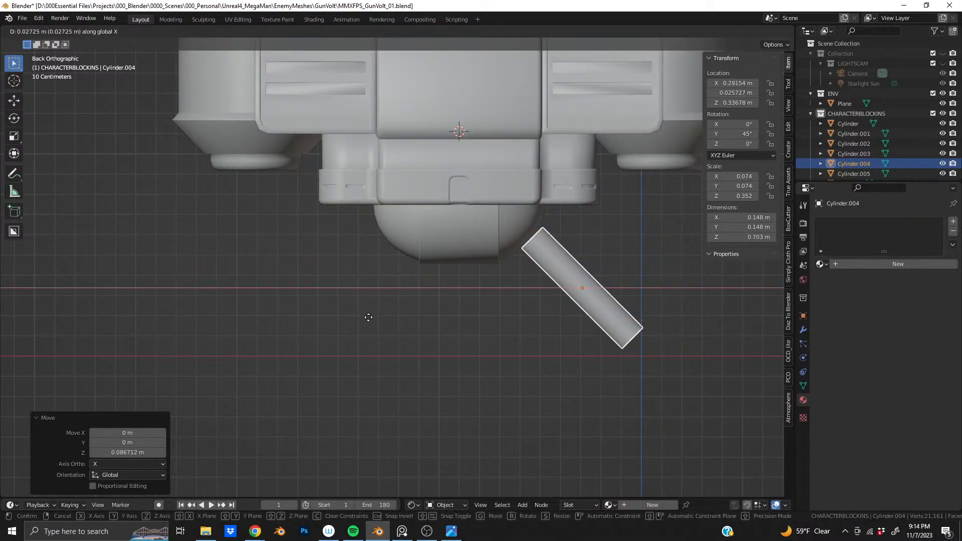
{"action": "left_click", "coordinate": [365, 319]}
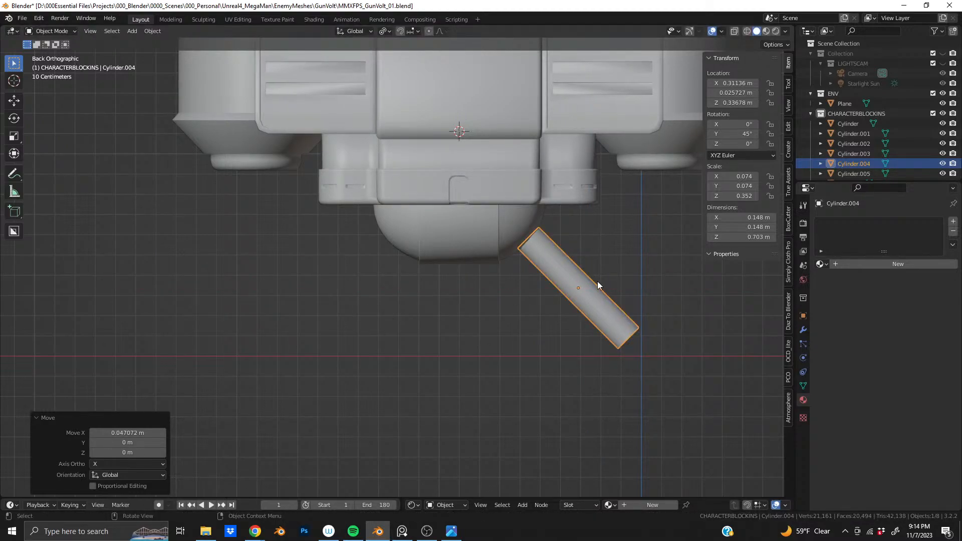
Shorten the cylinder along its local Z to about 0.45 m and slim it to about 0.125 m in diameter
{"action": "scroll", "coordinate": [600, 285], "scroll_direction": "down", "scroll_amount": 5}
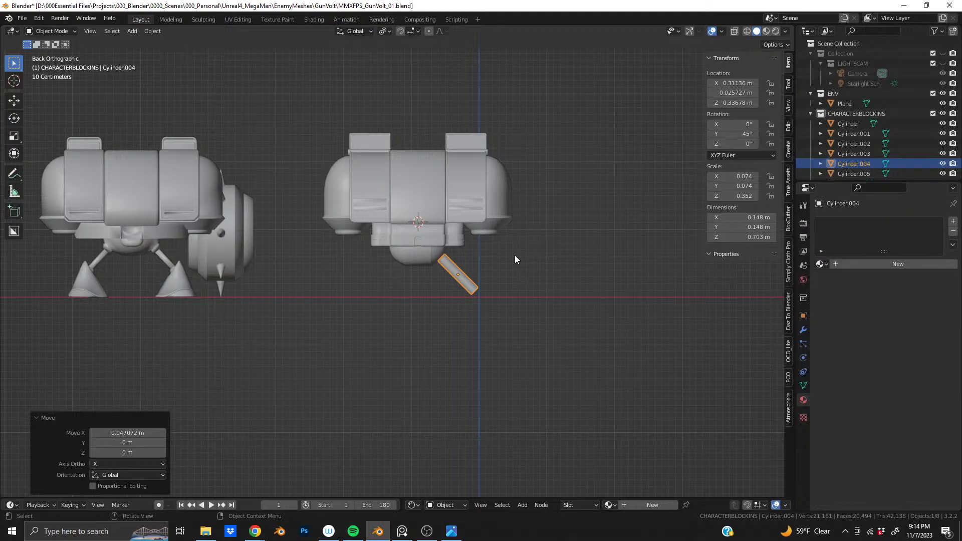
{"action": "scroll", "coordinate": [515, 254], "scroll_direction": "up", "scroll_amount": 5}
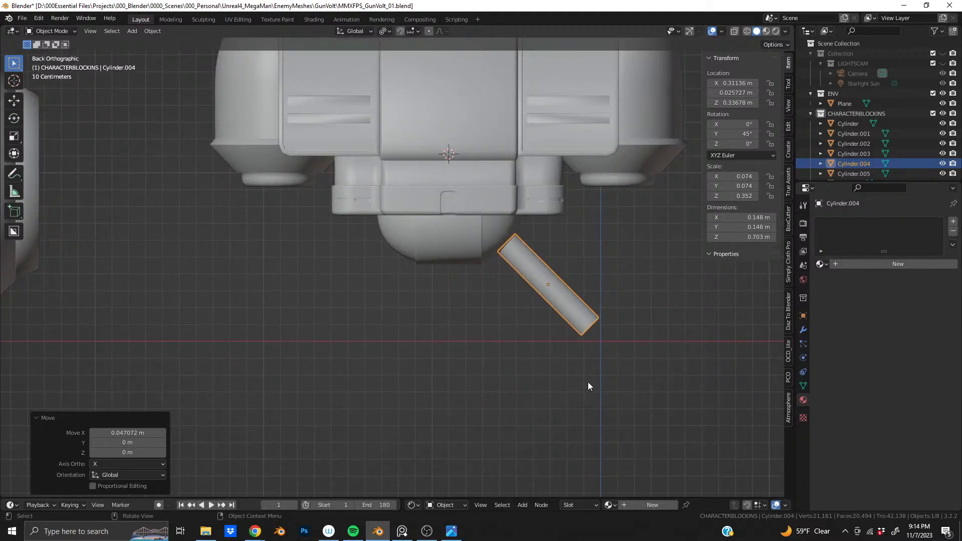
{"action": "key", "text": "s"}
{"action": "key", "text": "z"}
{"action": "key", "text": "z"}
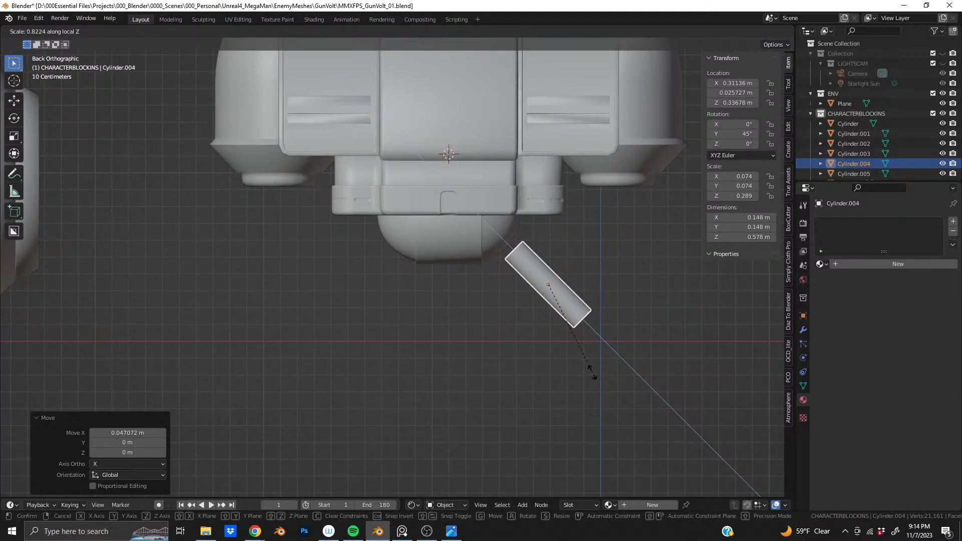
{"action": "left_click", "coordinate": [583, 354]}
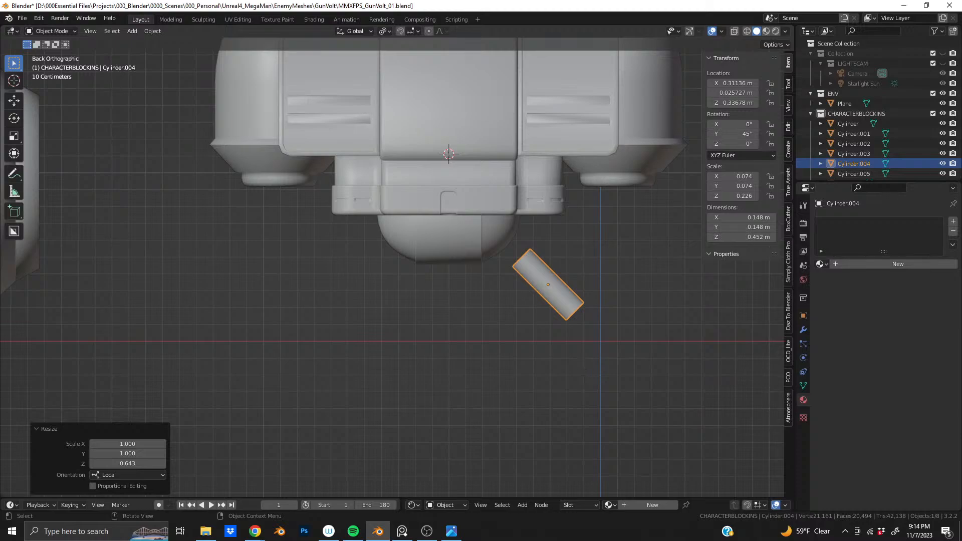
{"action": "key", "text": "s"}
{"action": "key", "text": "shift+z"}
{"action": "left_click", "coordinate": [581, 355]}
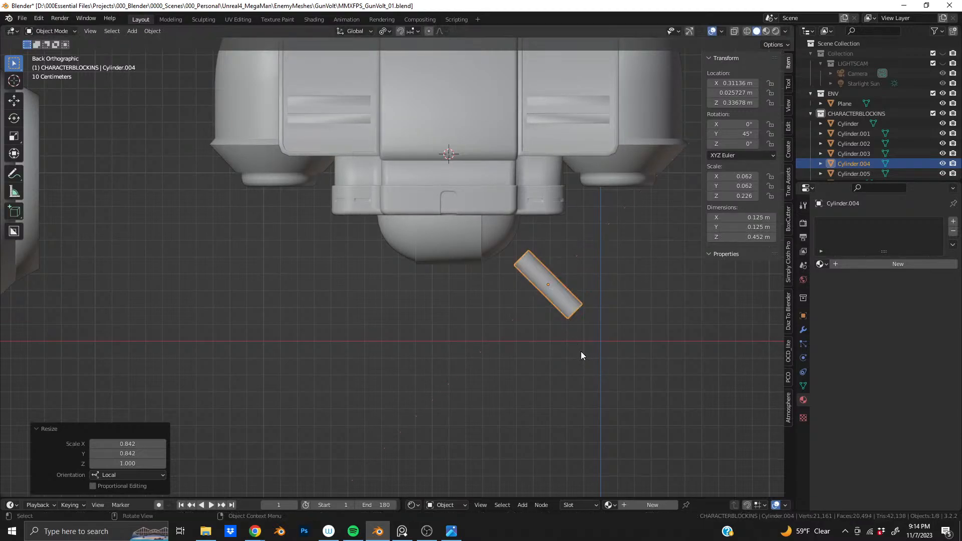
Lengthen the leg cylinder along its local Z axis to about 0.49 m
{"action": "scroll", "coordinate": [551, 359], "scroll_direction": "down", "scroll_amount": 4}
{"action": "scroll", "coordinate": [551, 358], "scroll_direction": "up", "scroll_amount": 3}
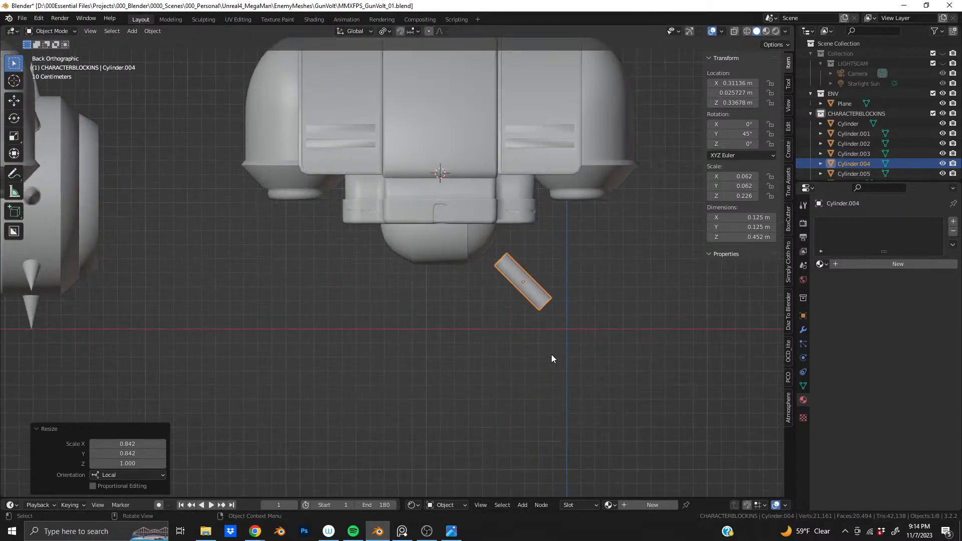
{"action": "scroll", "coordinate": [551, 359], "scroll_direction": "down", "scroll_amount": 2}
{"action": "key", "text": "s"}
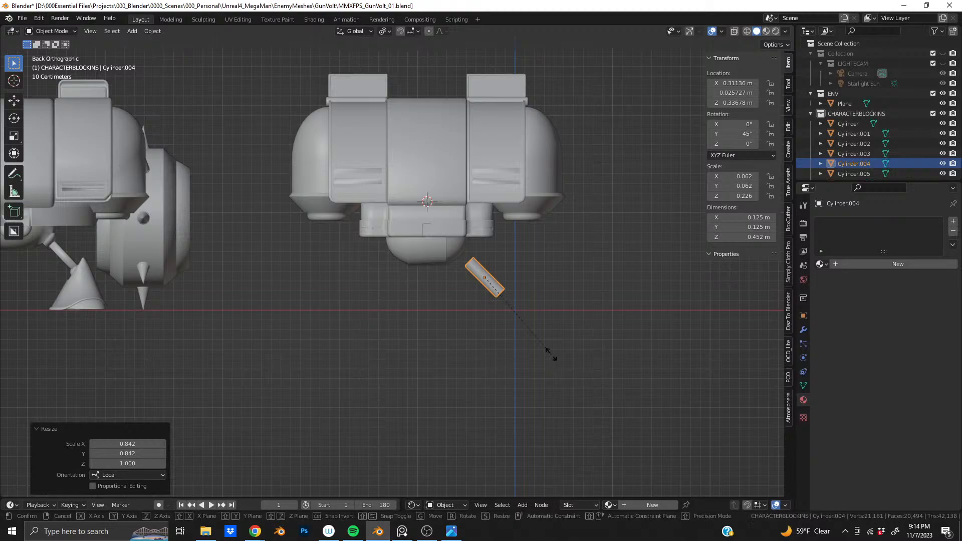
{"action": "key", "text": "z"}
{"action": "key", "text": "z"}
{"action": "left_click", "coordinate": [560, 359]}
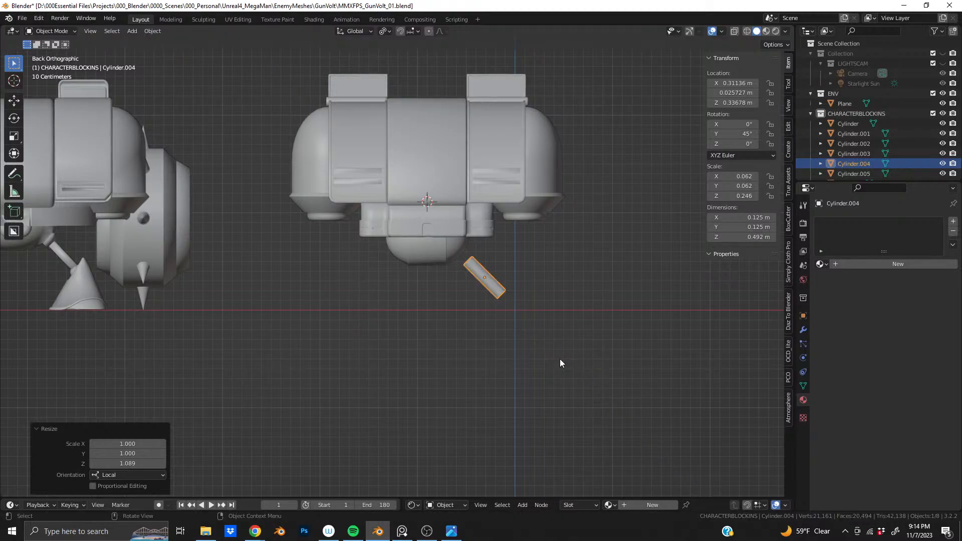
Slide the leg cylinder about 0.09 m along its local Z axis so its upper end meets the pelvis
{"action": "key", "text": "g"}
{"action": "key", "text": "z"}
{"action": "key", "text": "z"}
{"action": "left_click", "coordinate": [554, 352]}
{"action": "scroll", "coordinate": [420, 246], "scroll_direction": "up", "scroll_amount": 6}
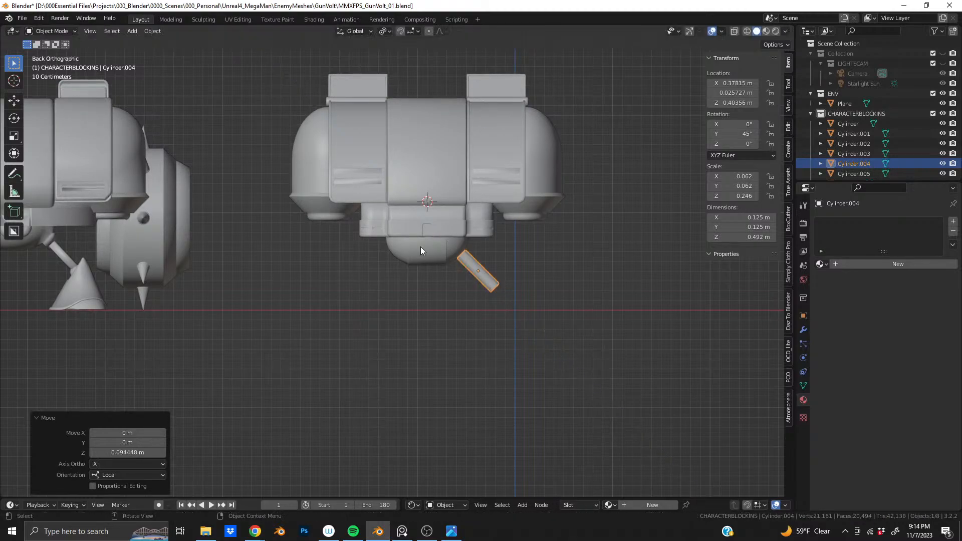
Check the leg cylinder's mesh and its contact with the pelvis, and shade the cylinder smooth in Object Mode
{"action": "middle_click_drag", "start_coordinate": [375, 234], "coordinate": [344, 213]}
{"action": "scroll", "coordinate": [392, 236], "scroll_direction": "down", "scroll_amount": 4}
{"action": "scroll", "coordinate": [345, 212], "scroll_direction": "down", "scroll_amount": 4}
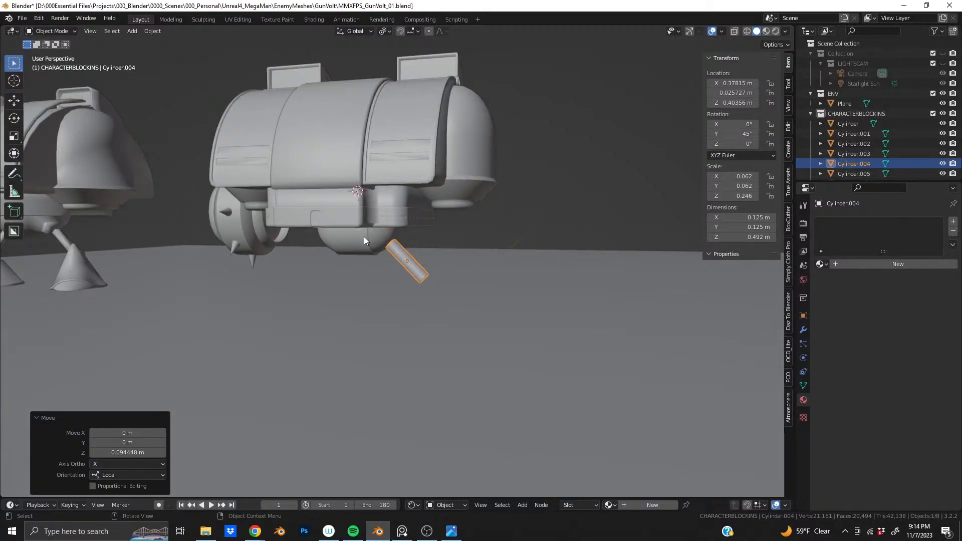
{"action": "scroll", "coordinate": [398, 245], "scroll_direction": "up", "scroll_amount": 8}
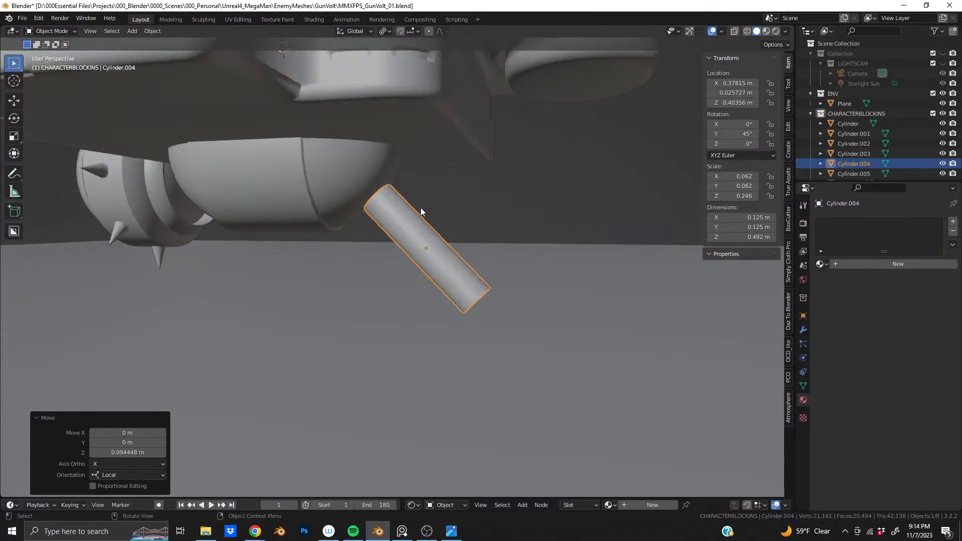
{"action": "key", "text": "Tab"}
{"action": "scroll", "coordinate": [383, 305], "scroll_direction": "up", "scroll_amount": 4}
{"action": "middle_click_drag", "start_coordinate": [384, 306], "coordinate": [315, 273]}
{"action": "key", "text": "Tab"}
{"action": "right_click", "coordinate": [368, 283]}
{"action": "left_click", "coordinate": [368, 283]}
{"action": "scroll", "coordinate": [385, 233], "scroll_direction": "up", "scroll_amount": 5}
Apply Checker Deselect to all of the cylinder's edges in Edit Mode and try to dissolve the edges still selected
{"action": "key", "text": "Tab"}
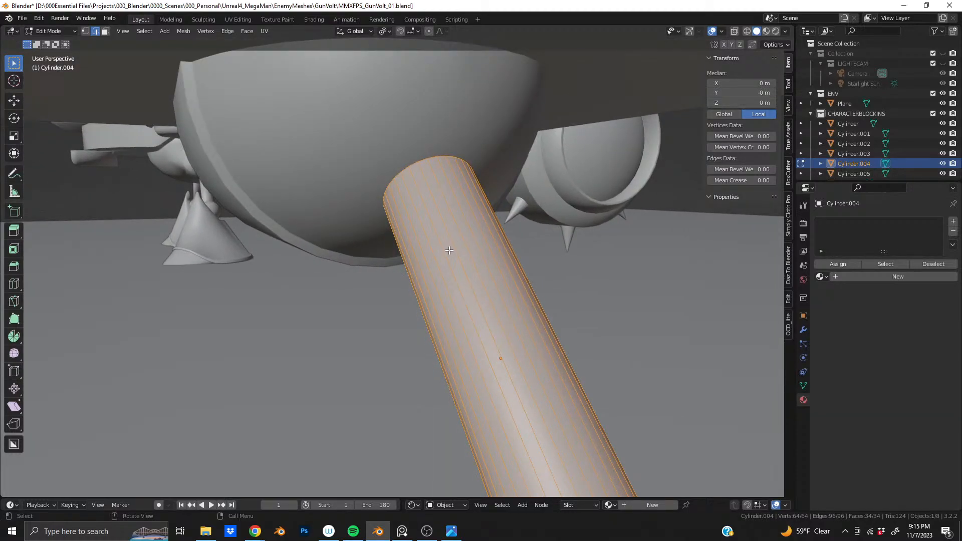
{"action": "left_click", "coordinate": [149, 32]}
{"action": "left_click", "coordinate": [173, 121]}
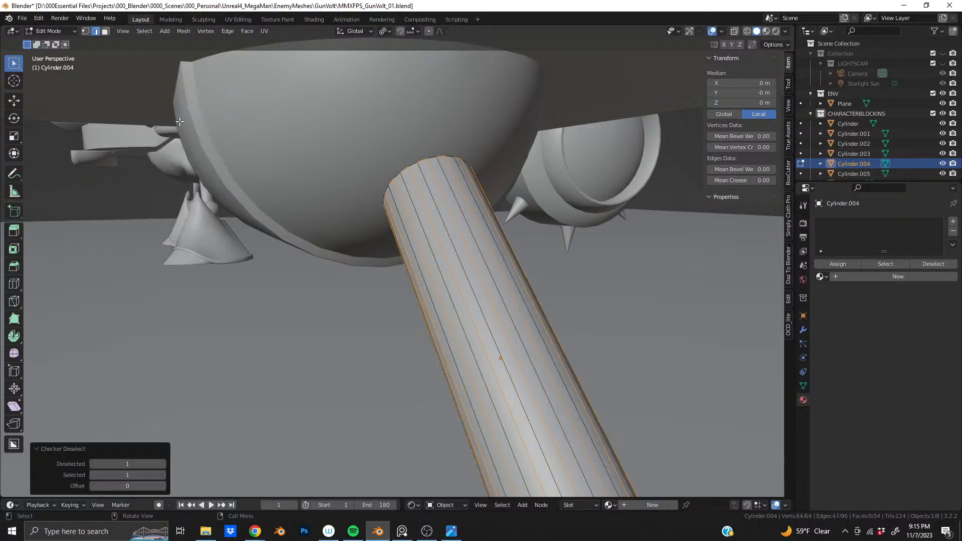
{"action": "scroll", "coordinate": [465, 251], "scroll_direction": "up", "scroll_amount": 3}
{"action": "key", "text": "x"}
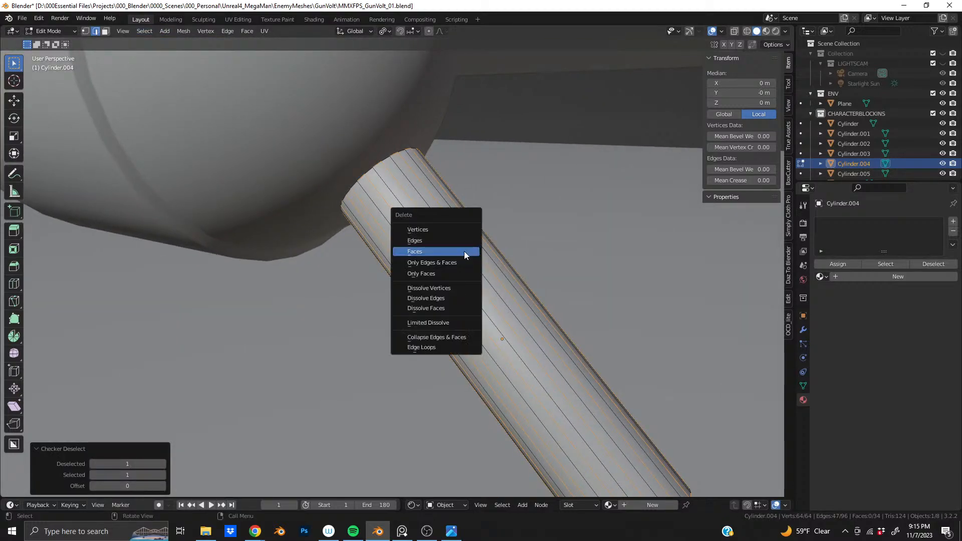
{"action": "left_click", "coordinate": [454, 293]}
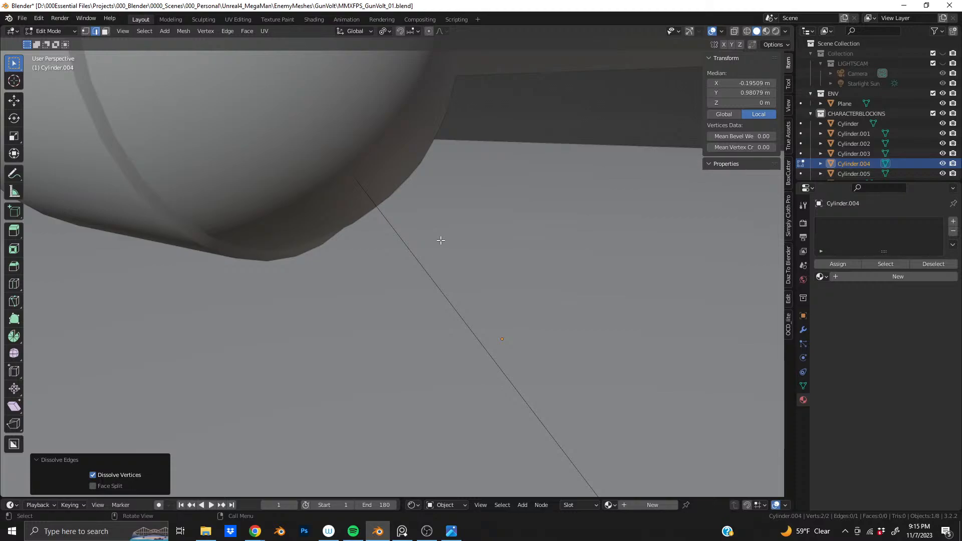
{"action": "key", "text": "ctrl+z"}
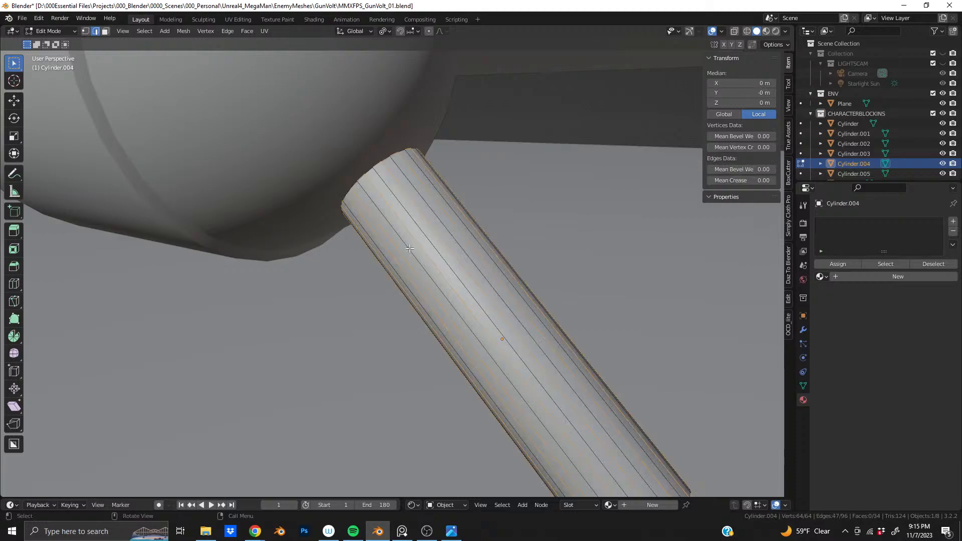
Deselect the end-cap edges with X-ray on and try dissolving the alternate lengthwise edges
{"action": "middle_click_drag", "start_coordinate": [410, 248], "coordinate": [359, 284]}
{"action": "left_click", "coordinate": [734, 31]}
{"action": "left_click_drag", "start_coordinate": [223, 243], "coordinate": [603, 440], "text": "ctrl"}
{"action": "middle_click_drag", "start_coordinate": [355, 244], "coordinate": [298, 187]}
{"action": "left_click_drag", "start_coordinate": [284, 157], "coordinate": [484, 220]}
{"action": "middle_click_drag", "start_coordinate": [569, 440], "coordinate": [369, 236]}
{"action": "key", "text": "z"}
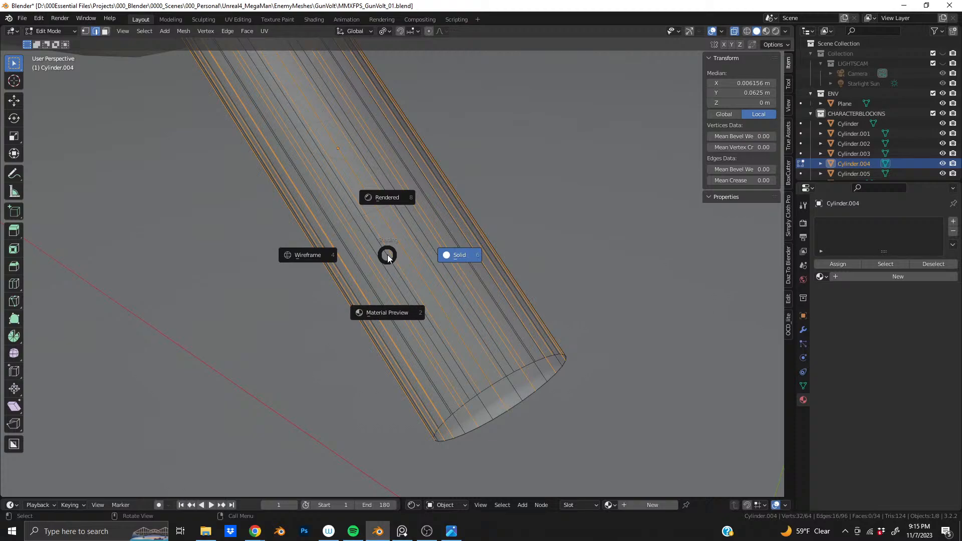
{"action": "left_click", "coordinate": [387, 255]}
{"action": "key", "text": "x"}
{"action": "left_click", "coordinate": [387, 254]}
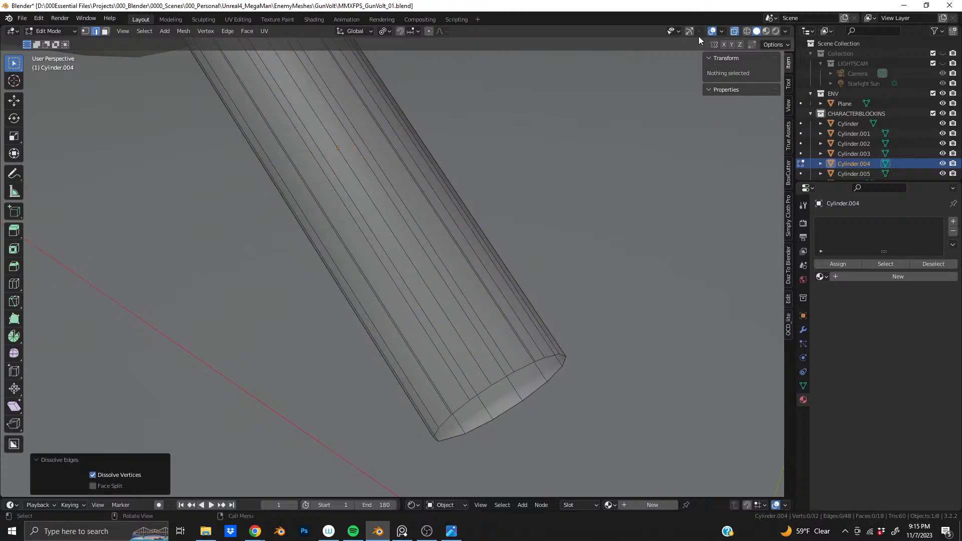
Turn X-ray off, inspect the cylinder's lower end and undo the edge dissolve
{"action": "left_click", "coordinate": [735, 33]}
{"action": "middle_click_drag", "start_coordinate": [521, 386], "coordinate": [413, 222]}
{"action": "key", "text": "Caps_Lock"}
{"action": "key", "text": "Caps_Lock"}
{"action": "scroll", "coordinate": [366, 250], "scroll_direction": "up", "scroll_amount": 5}
{"action": "key", "text": "ctrl+z"}
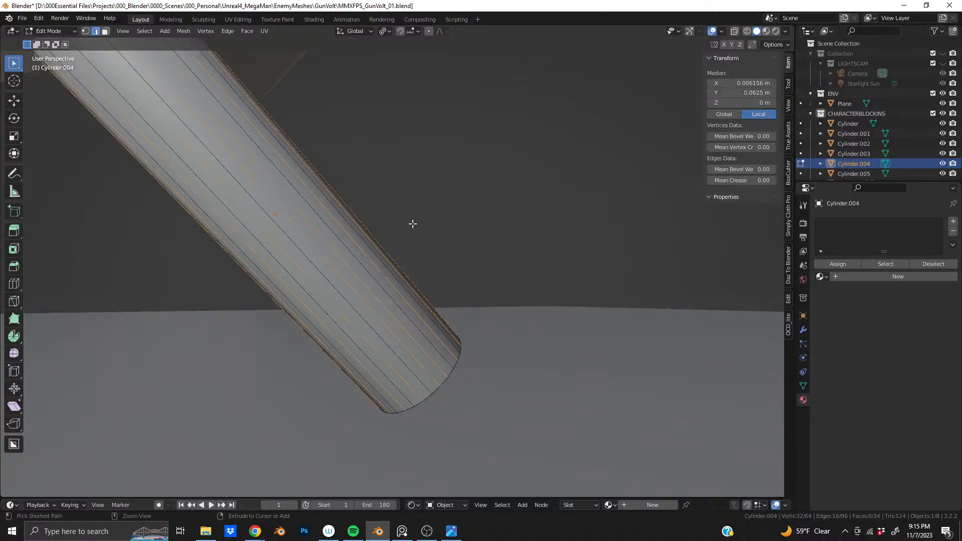
Select the whole cylinder mesh and deselect the edge loops at both ends, leaving only the lengthwise edges selected
{"action": "key", "text": "a"}
{"action": "middle_click_drag", "start_coordinate": [404, 310], "coordinate": [374, 228]}
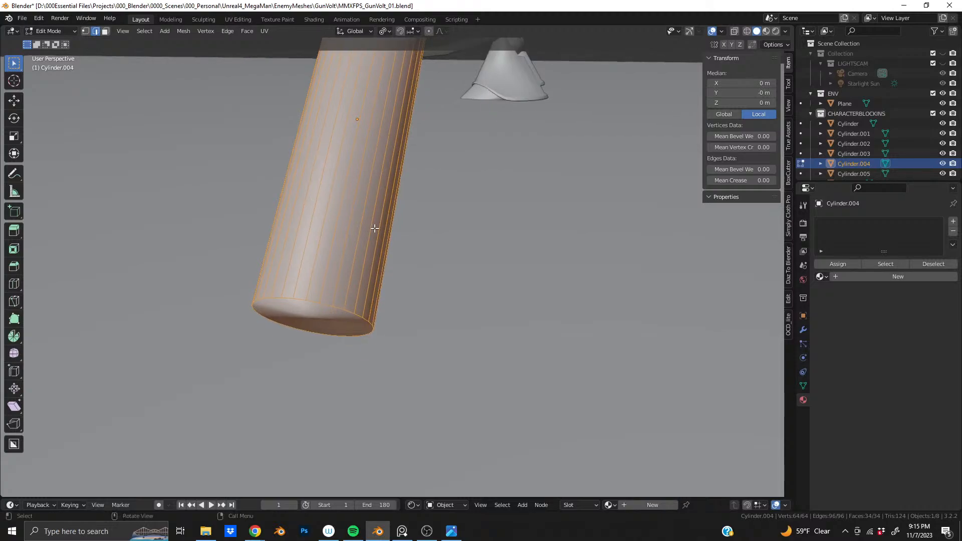
{"action": "left_click", "coordinate": [341, 308], "text": "alt+shift"}
{"action": "middle_click_drag", "start_coordinate": [376, 166], "coordinate": [268, 212], "text": "shift"}
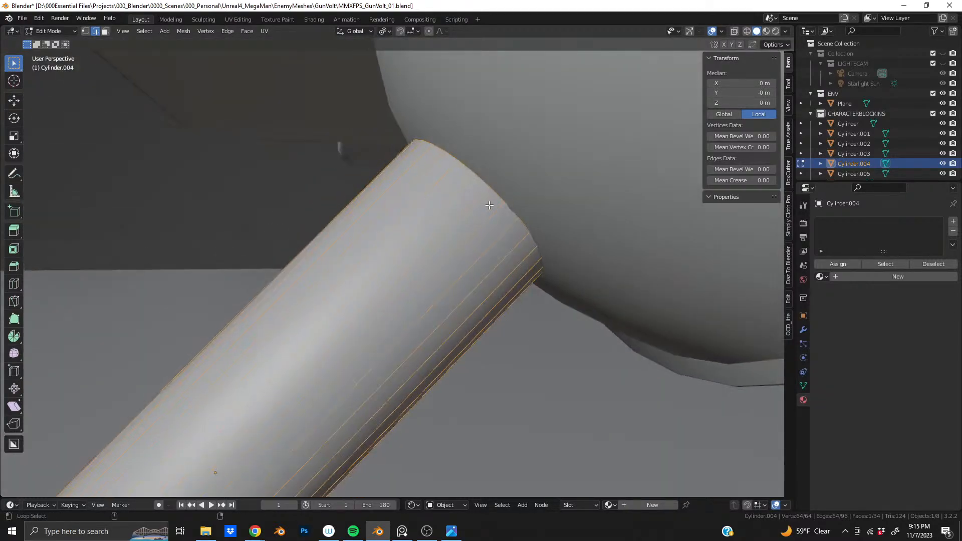
{"action": "left_click", "coordinate": [497, 197], "text": "alt+shift"}
{"action": "scroll", "coordinate": [496, 200], "scroll_direction": "down", "scroll_amount": 5}
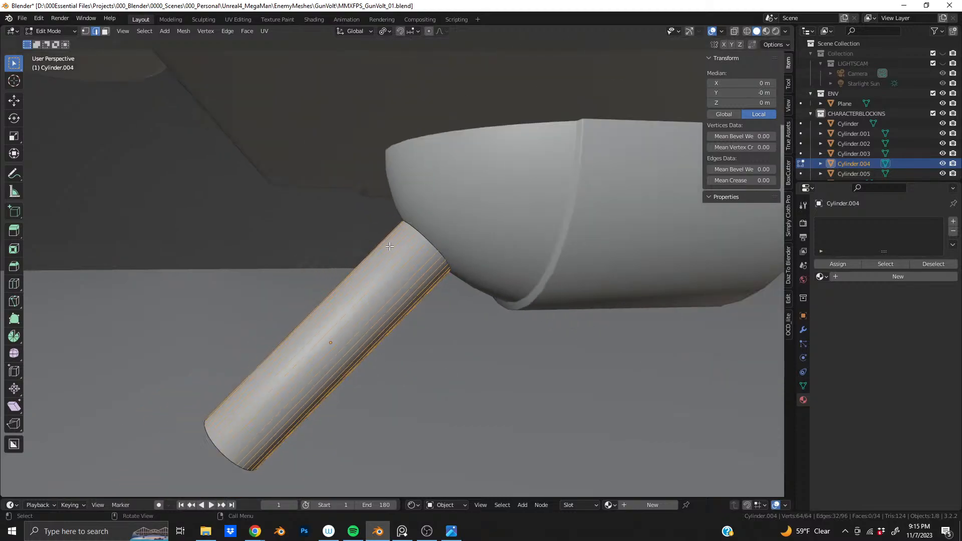
{"action": "middle_click_drag", "start_coordinate": [496, 200], "coordinate": [454, 255]}
{"action": "scroll", "coordinate": [454, 254], "scroll_direction": "up", "scroll_amount": 5}
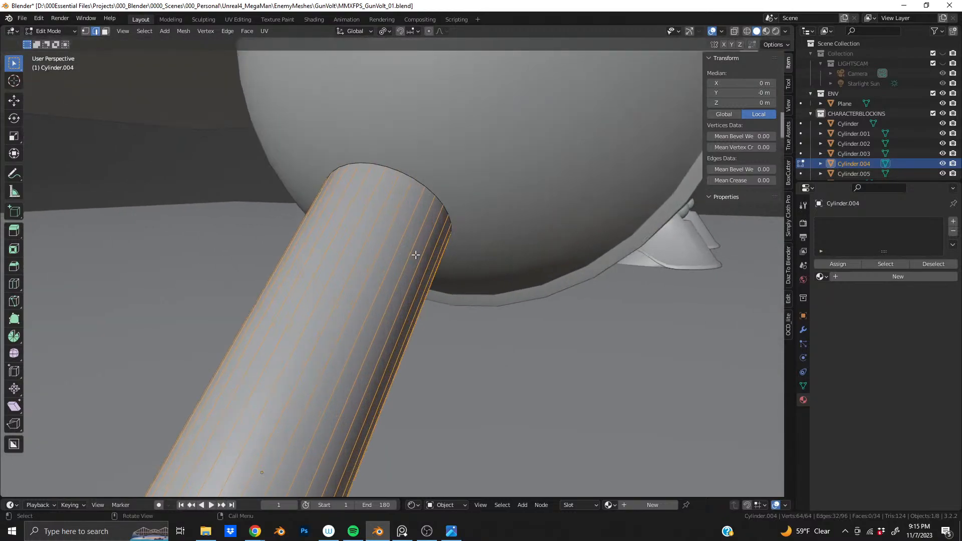
Thin the leg cylinder's selected lengthwise edges with Checker Deselect and dissolve the edges that stay selected
{"action": "left_click", "coordinate": [148, 32]}
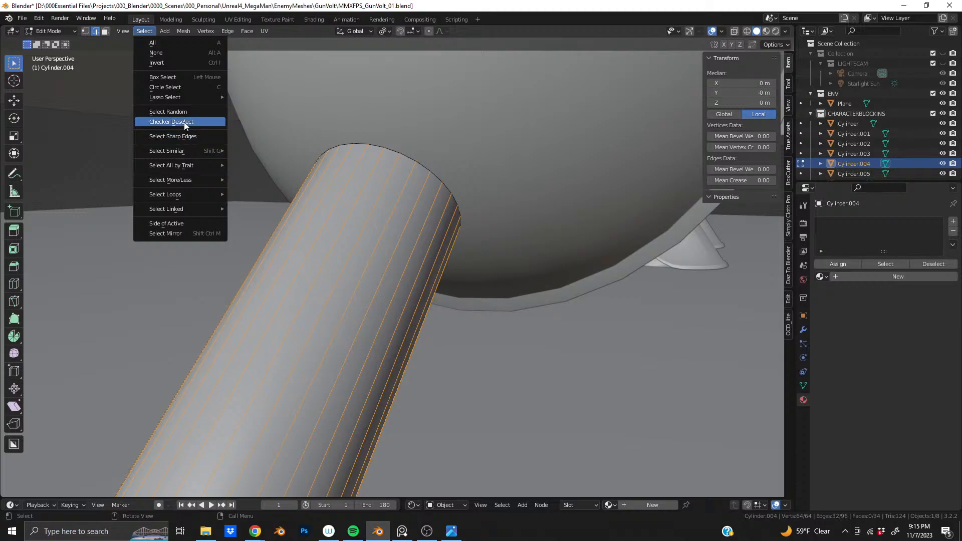
{"action": "middle_click_drag", "start_coordinate": [466, 239], "coordinate": [440, 410]}
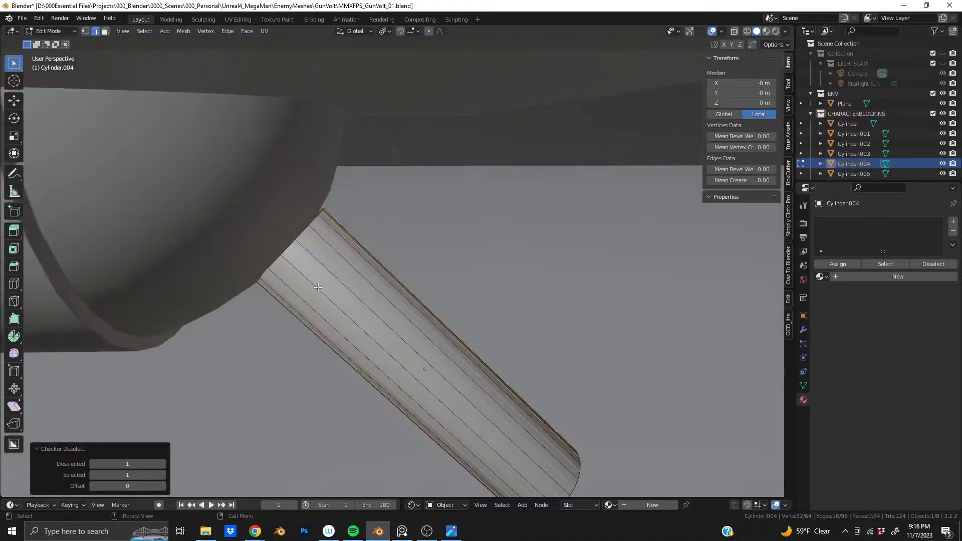
{"action": "key", "text": "x"}
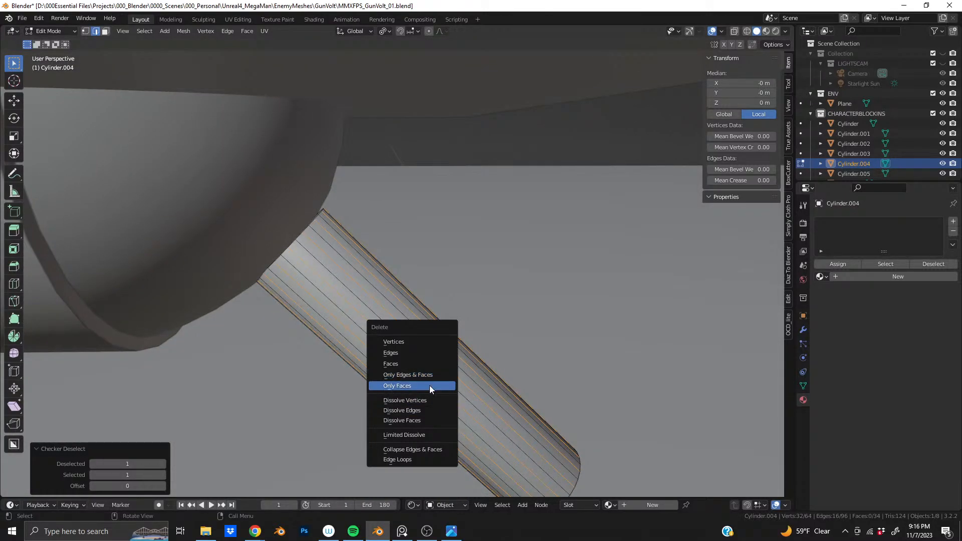
{"action": "left_click", "coordinate": [430, 410]}
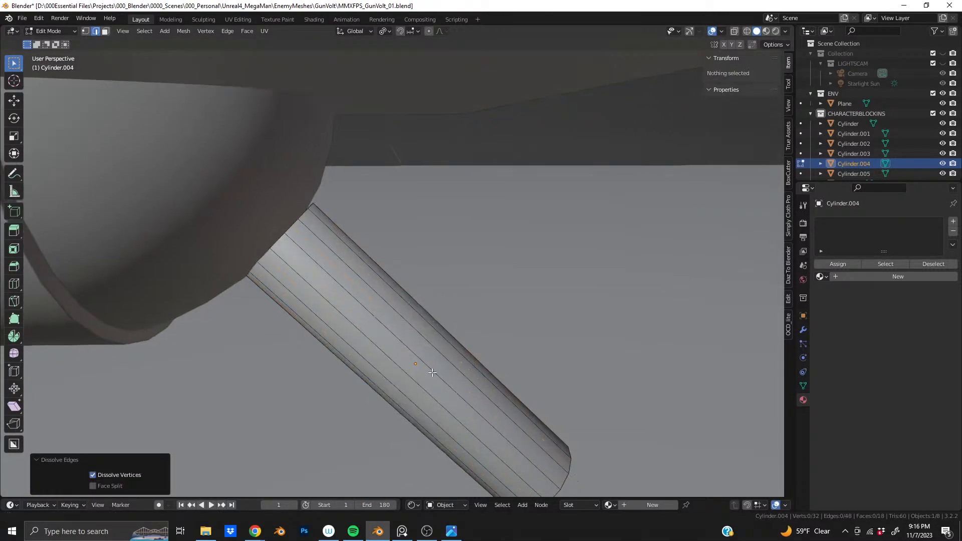
Add one edge loop around the leg cylinder near its upper end, slid to a factor of about 0.916
{"action": "middle_click_drag", "start_coordinate": [433, 372], "coordinate": [358, 306]}
{"action": "scroll", "coordinate": [317, 296], "scroll_direction": "up", "scroll_amount": 3}
{"action": "scroll", "coordinate": [317, 296], "scroll_direction": "down", "scroll_amount": 4}
{"action": "scroll", "coordinate": [357, 305], "scroll_direction": "up", "scroll_amount": 3}
{"action": "middle_click_drag", "start_coordinate": [435, 201], "coordinate": [378, 294]}
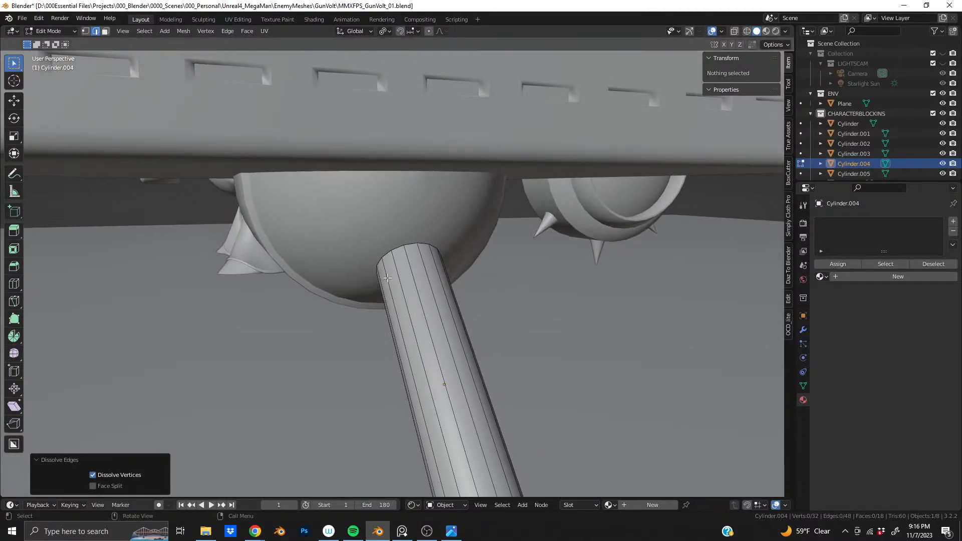
{"action": "scroll", "coordinate": [396, 291], "scroll_direction": "up", "scroll_amount": 2}
{"action": "scroll", "coordinate": [400, 295], "scroll_direction": "down", "scroll_amount": 1}
{"action": "key", "text": "ctrl+r"}
{"action": "left_click", "coordinate": [453, 402]}
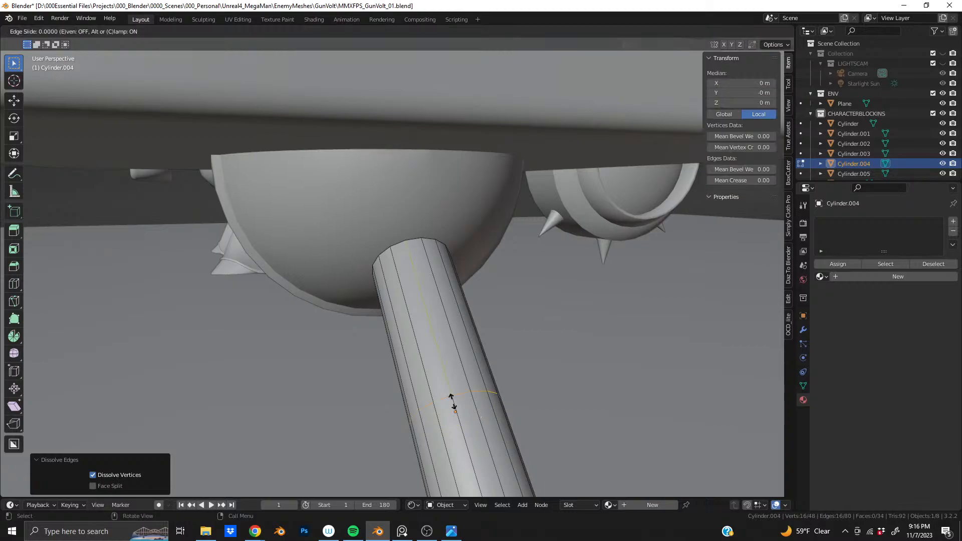
{"action": "left_click", "coordinate": [424, 215]}
Duplicate the narrow ring of faces at the leg cylinder's upper end in place and separate it into its own object
{"action": "scroll", "coordinate": [423, 230], "scroll_direction": "up", "scroll_amount": 4}
{"action": "middle_click_drag", "start_coordinate": [458, 245], "coordinate": [477, 247]}
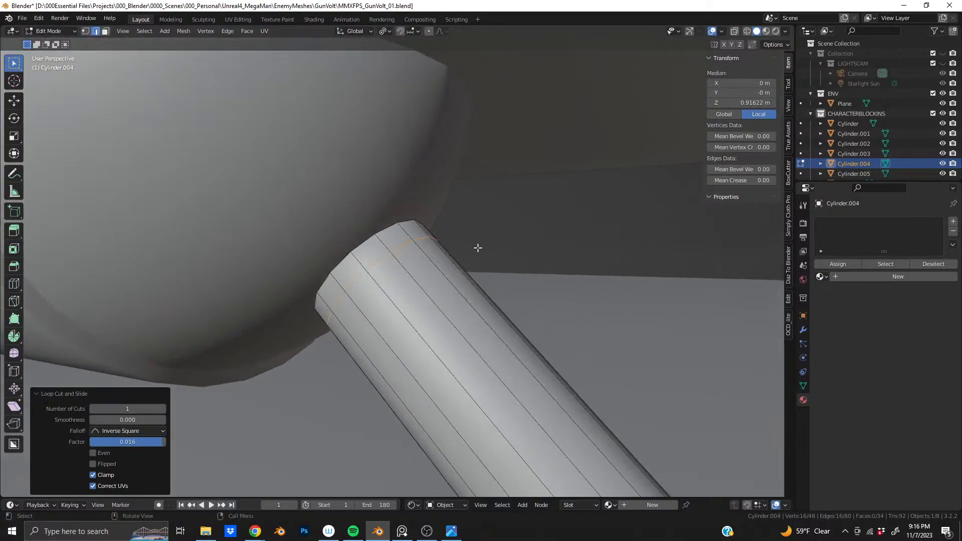
{"action": "key", "text": "alt+a"}
{"action": "left_click", "coordinate": [382, 248], "text": "alt"}
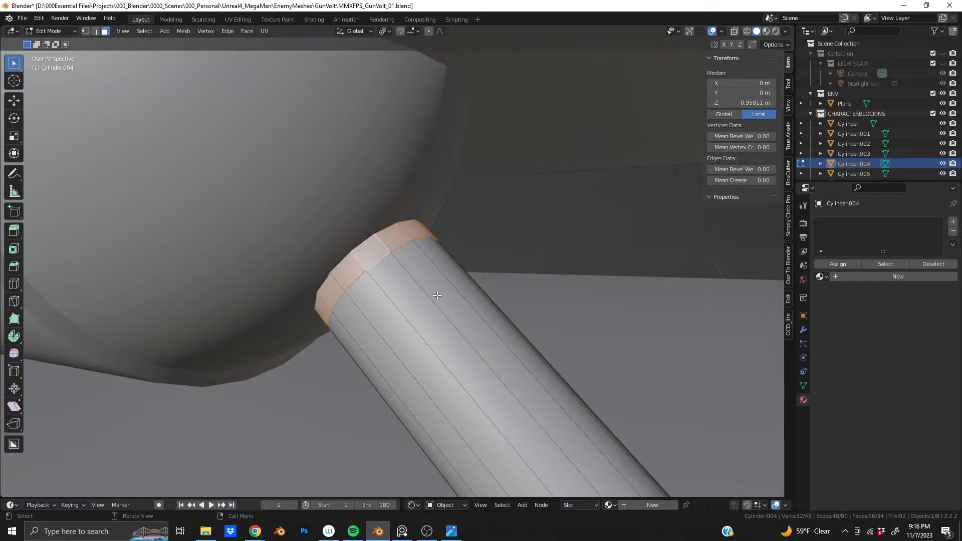
{"action": "key", "text": "shift+d"}
{"action": "key", "text": "Escape"}
{"action": "key", "text": "p"}
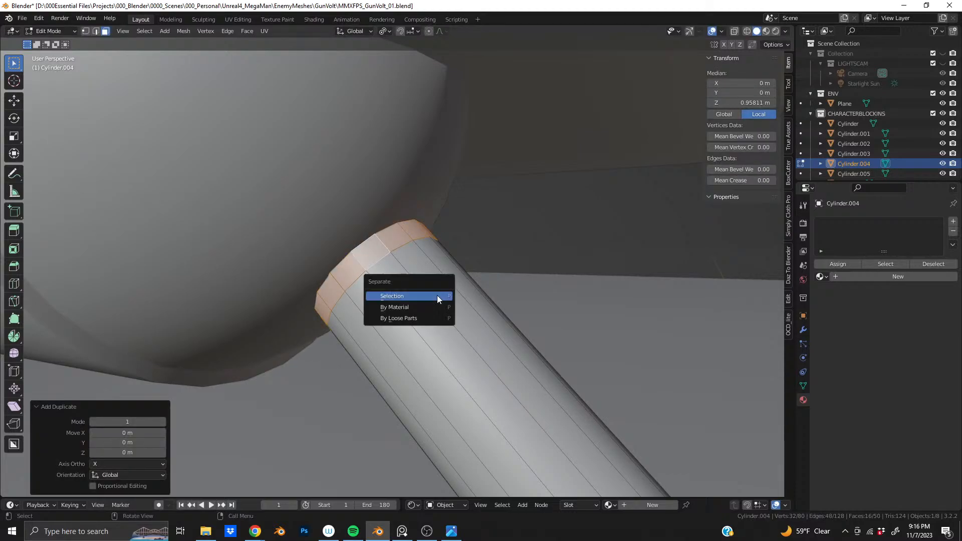
{"action": "left_click", "coordinate": [437, 295]}
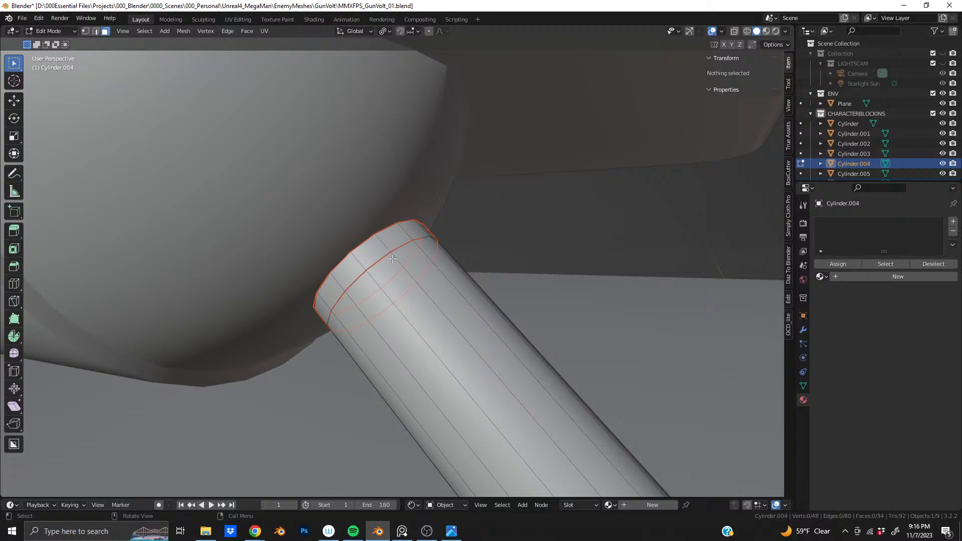
Dissolve the extra edge loop near the upper end of the original leg cylinder and leave mesh editing
{"action": "key", "text": "Tab"}
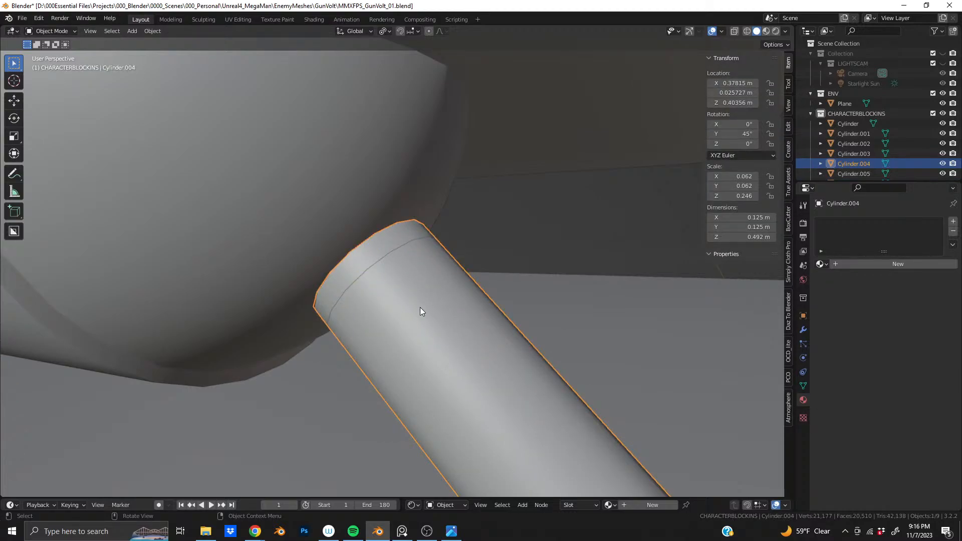
{"action": "key", "text": "Tab"}
{"action": "key", "text": "2"}
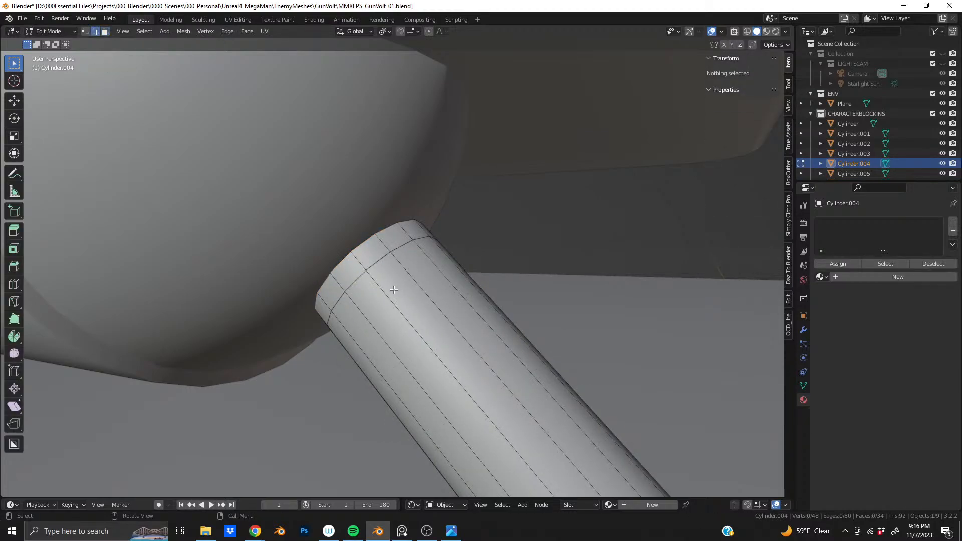
{"action": "left_click", "coordinate": [367, 269], "text": "alt"}
{"action": "key", "text": "x"}
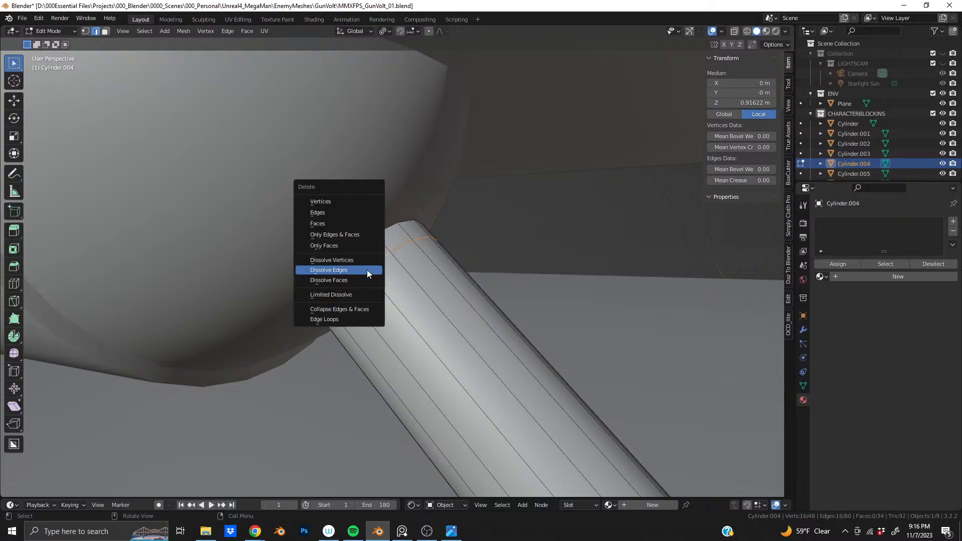
{"action": "left_click", "coordinate": [367, 269]}
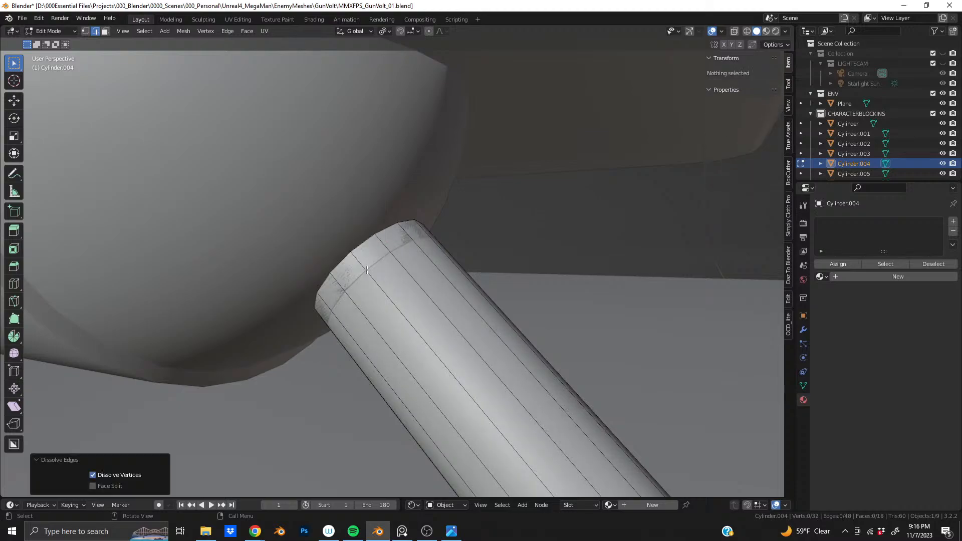
{"action": "key", "text": "Tab"}
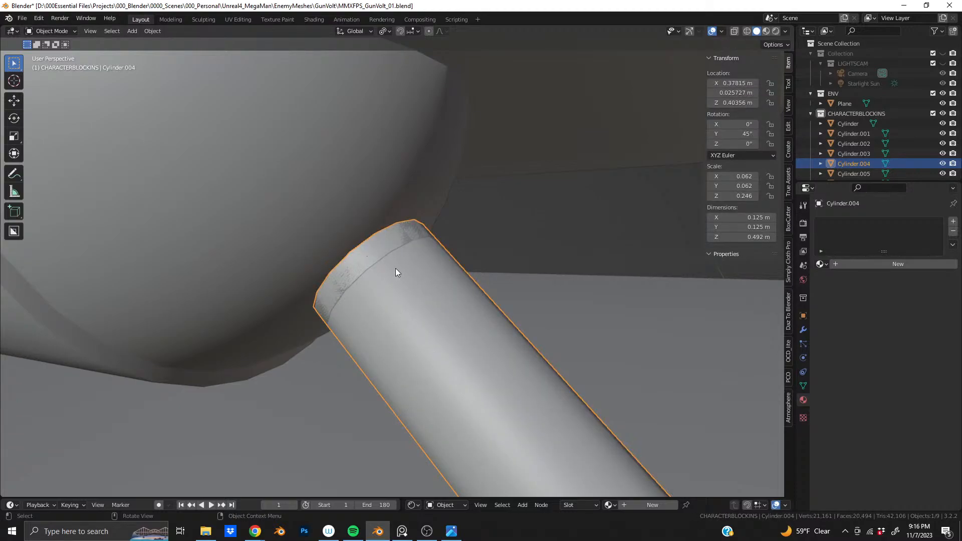
Set the separated ring's origin to its center of mass and scale the ring up uniformly by about 1.181
{"action": "left_click", "coordinate": [376, 248]}
{"action": "middle_click_drag", "start_coordinate": [395, 285], "coordinate": [330, 281]}
{"action": "key", "text": "s"}
{"action": "left_click", "coordinate": [271, 284]}
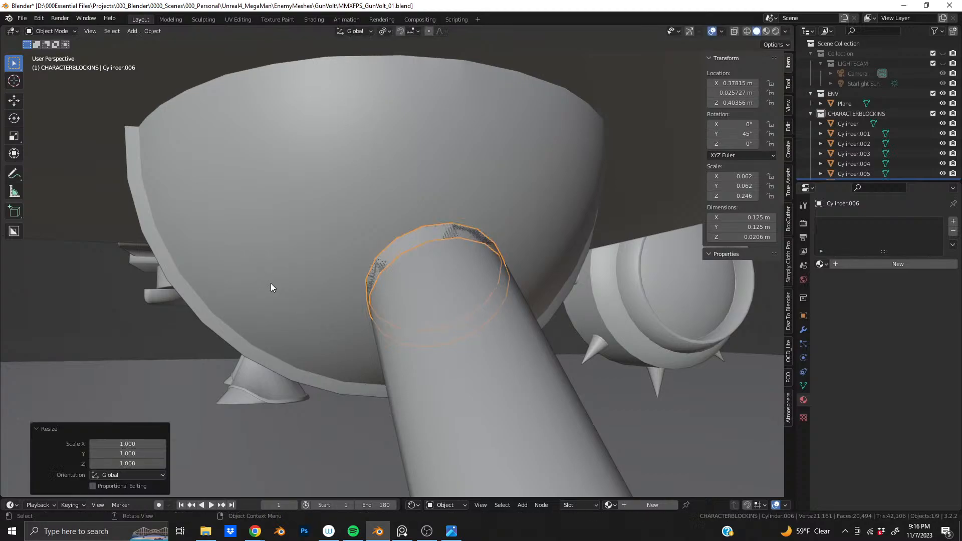
{"action": "right_click", "coordinate": [373, 243]}
{"action": "mouse_move", "coordinate": [394, 277]}
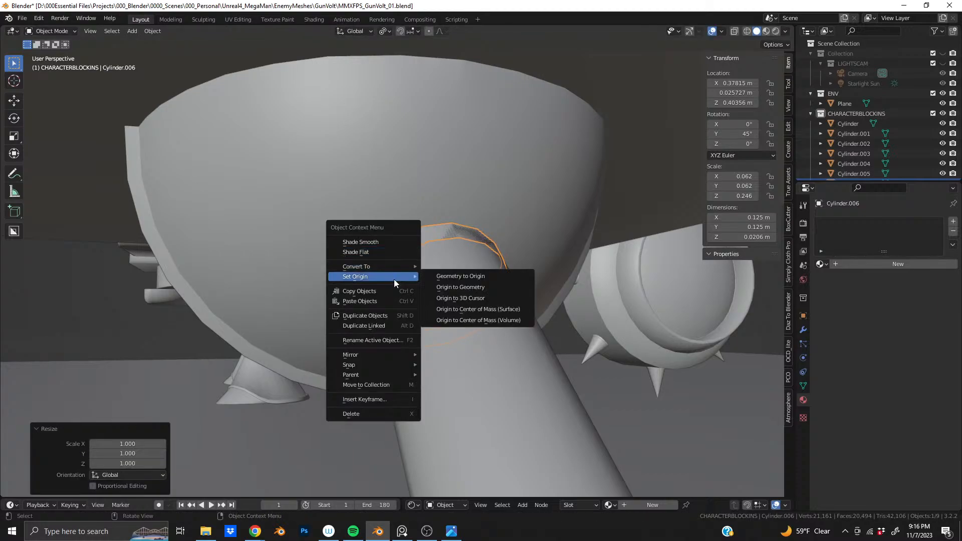
{"action": "left_click", "coordinate": [485, 302]}
{"action": "key", "text": "s"}
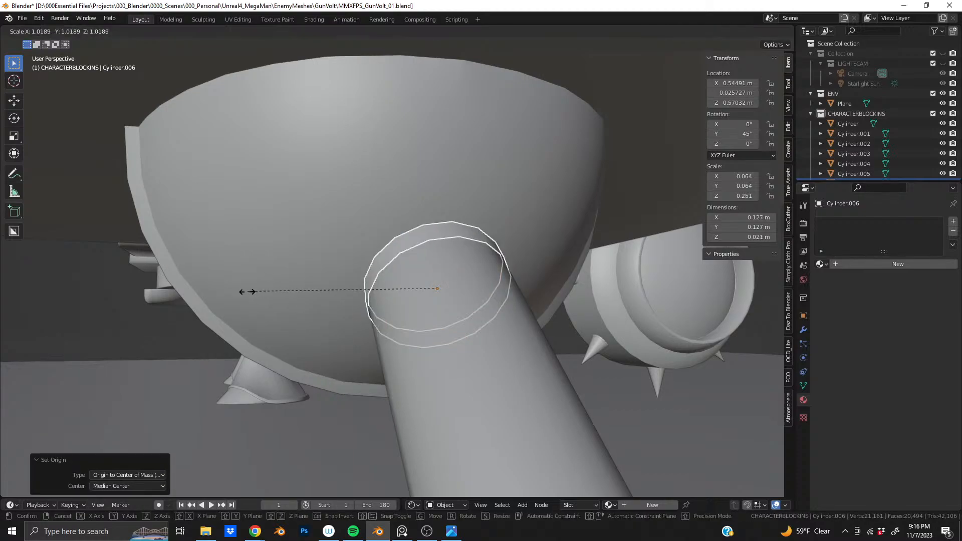
{"action": "left_click", "coordinate": [219, 296]}
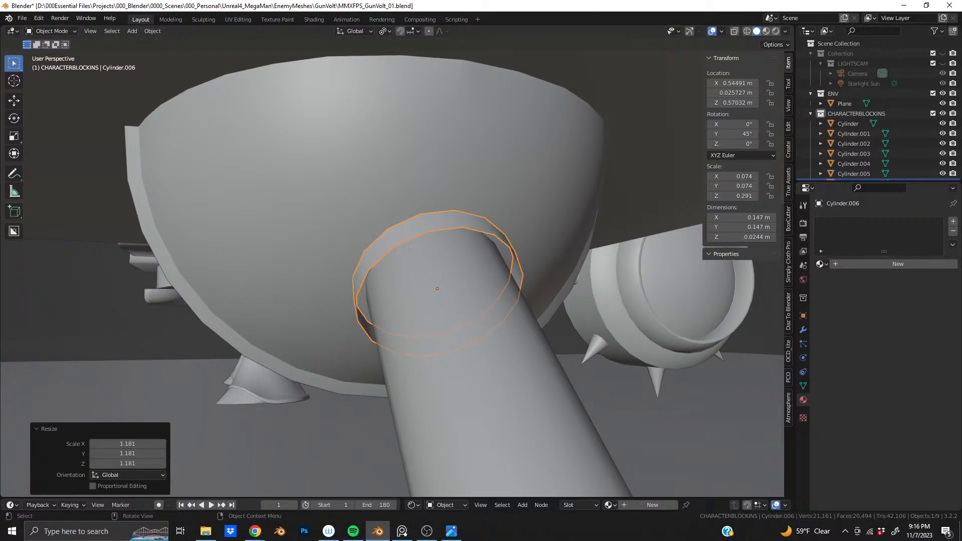
Stretch the ring along its local Z axis by a factor of about 2.362 to form a longer collar
{"action": "key", "text": "alt+Tab"}
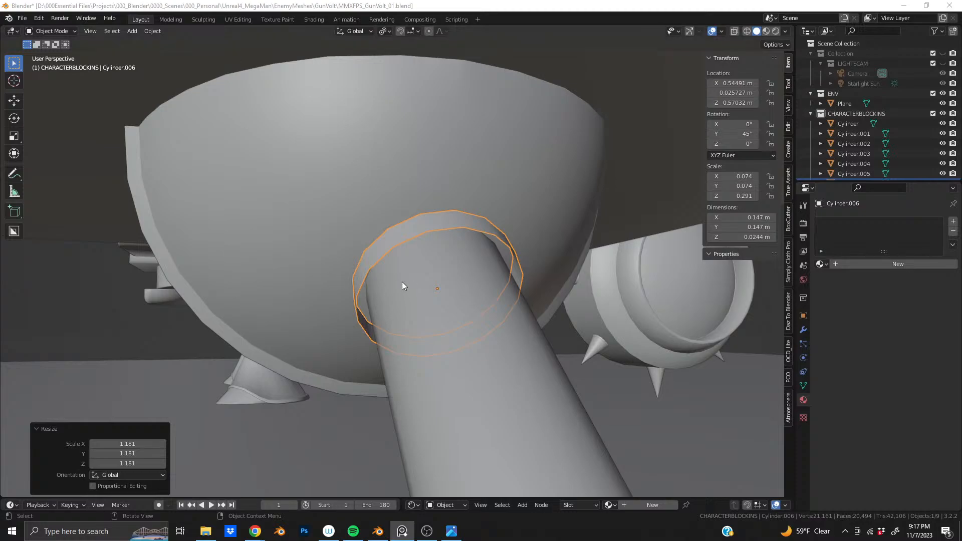
{"action": "middle_click_drag", "start_coordinate": [398, 236], "coordinate": [363, 275]}
{"action": "scroll", "coordinate": [391, 254], "scroll_direction": "down", "scroll_amount": 4}
{"action": "key", "text": "s"}
{"action": "key", "text": "z"}
{"action": "key", "text": "z"}
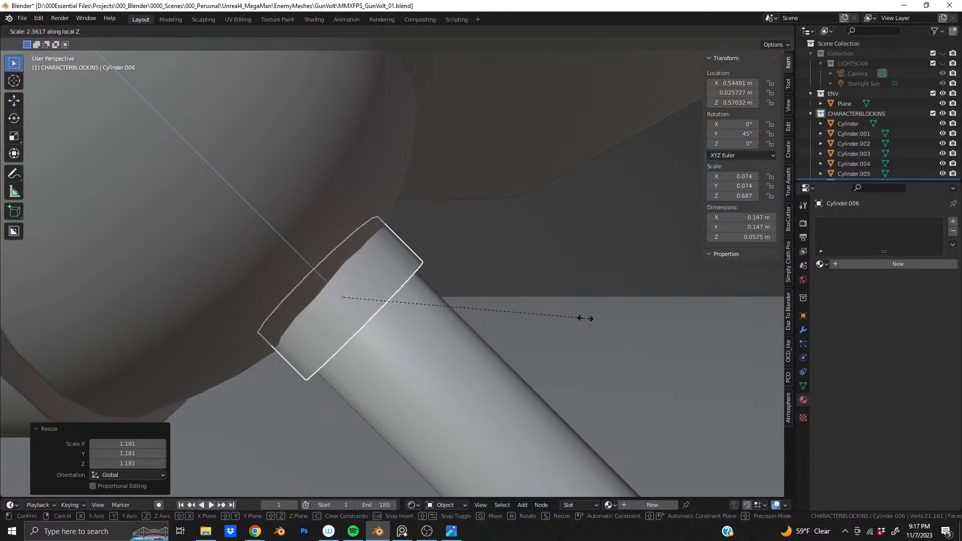
{"action": "left_click", "coordinate": [585, 318]}
Examine the collar's fit between the leg and the bowl from several angles and compare it with the surrounding parts
{"action": "middle_click_drag", "start_coordinate": [299, 296], "coordinate": [221, 279]}
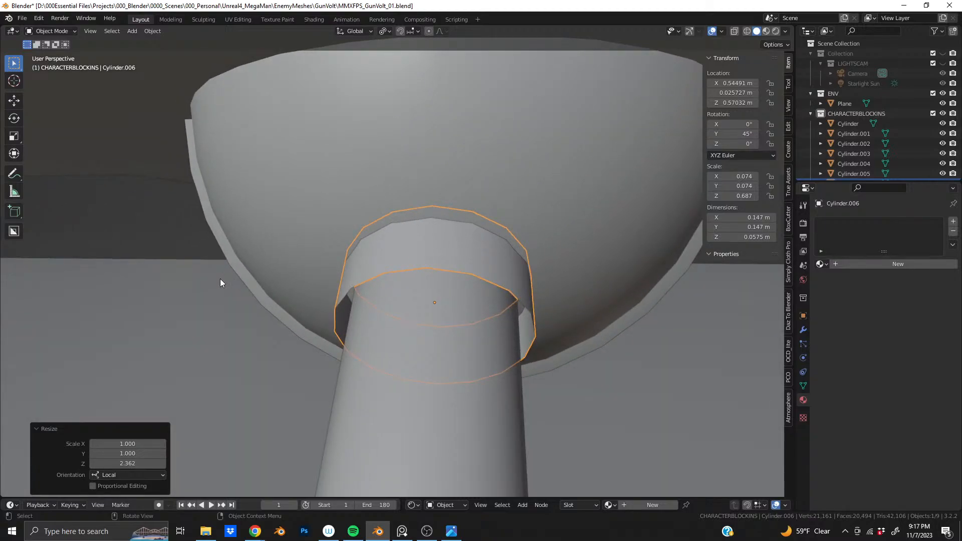
{"action": "scroll", "coordinate": [221, 279], "scroll_direction": "down", "scroll_amount": 9}
{"action": "scroll", "coordinate": [393, 291], "scroll_direction": "up", "scroll_amount": 4}
{"action": "middle_click_drag", "start_coordinate": [404, 290], "coordinate": [441, 294]}
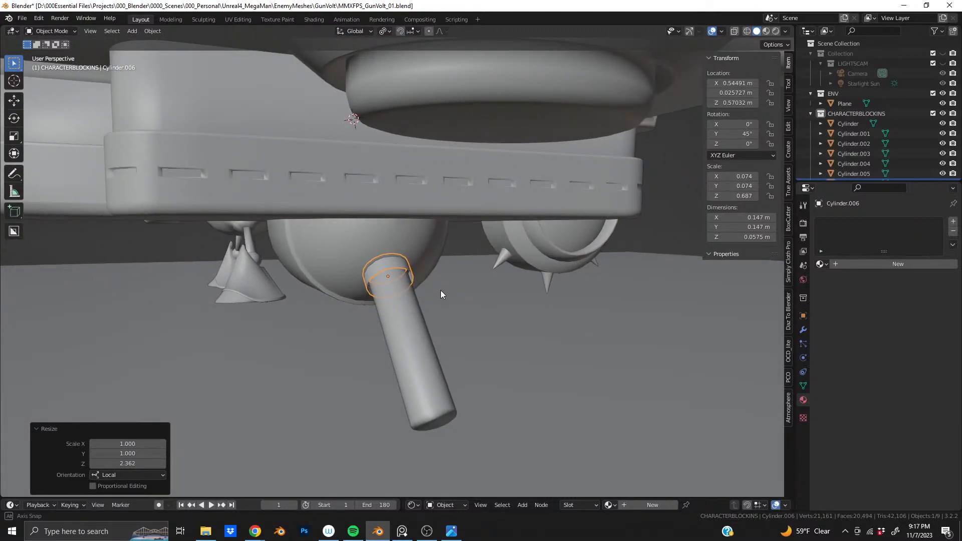
{"action": "middle_click_drag", "start_coordinate": [441, 290], "coordinate": [524, 281]}
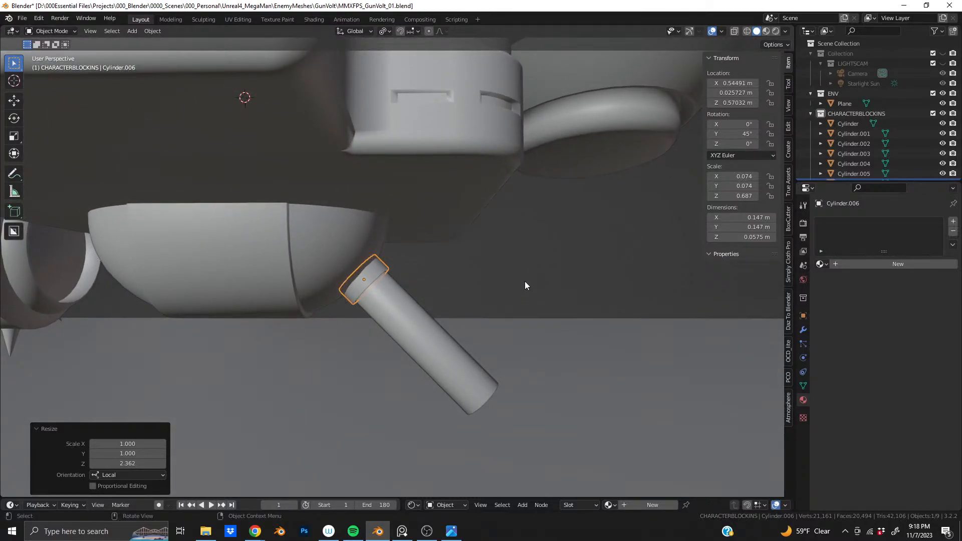
{"action": "scroll", "coordinate": [390, 290], "scroll_direction": "up", "scroll_amount": 4}
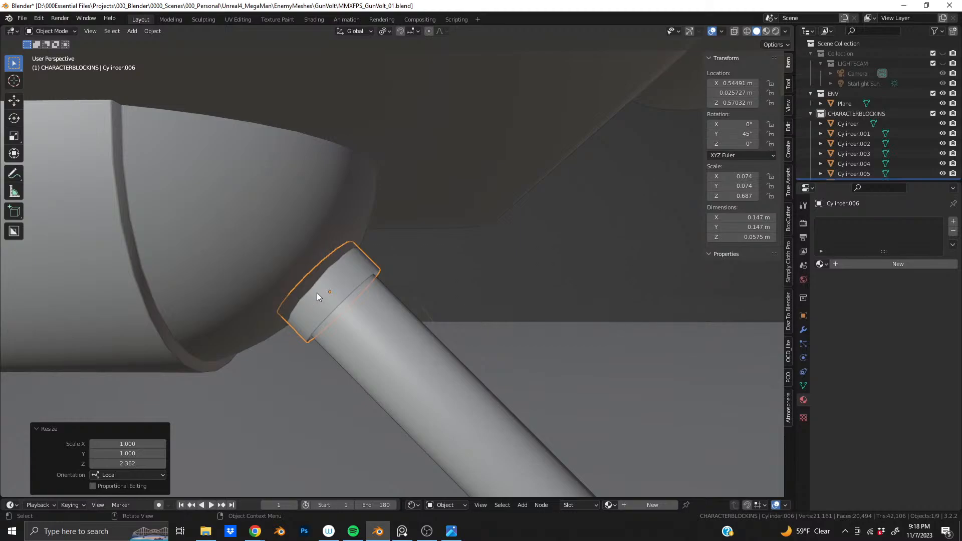
{"action": "scroll", "coordinate": [314, 299], "scroll_direction": "down", "scroll_amount": 6}
{"action": "middle_click_drag", "start_coordinate": [268, 281], "coordinate": [481, 320]}
{"action": "mouse_move", "coordinate": [125, 276]}
{"action": "middle_mouse_down"}
{"action": "mouse_move", "coordinate": [43, 262]}
{"action": "mouse_move", "coordinate": [20, 270]}
{"action": "mouse_move", "coordinate": [69, 261]}
{"action": "mouse_move", "coordinate": [125, 268]}
{"action": "middle_mouse_up"}
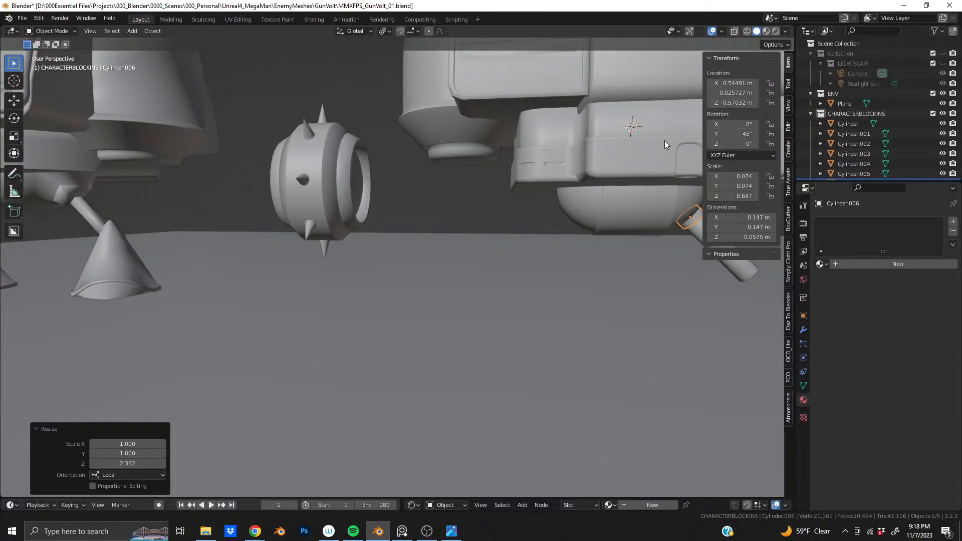
Try deleting the collar ring at the top of the leg and undo the deletion
{"action": "middle_click_drag", "start_coordinate": [671, 143], "coordinate": [121, 163], "text": "shift"}
{"action": "scroll", "coordinate": [250, 220], "scroll_direction": "up", "scroll_amount": 3}
{"action": "middle_click_drag", "start_coordinate": [250, 221], "coordinate": [323, 230]}
{"action": "scroll", "coordinate": [323, 230], "scroll_direction": "up", "scroll_amount": 5}
{"action": "middle_click_drag", "start_coordinate": [337, 172], "coordinate": [377, 279]}
{"action": "key", "text": "x"}
{"action": "left_click", "coordinate": [409, 277]}
{"action": "key", "text": "ctrl+z"}
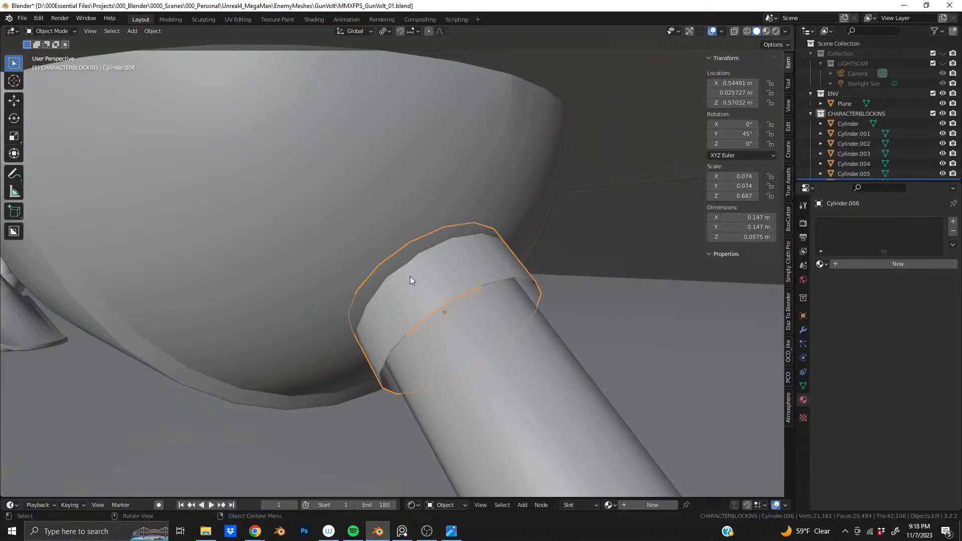
Snap the 3D cursor to the active collar ring and add a UV sphere at that point
{"action": "key", "text": "shift+a"}
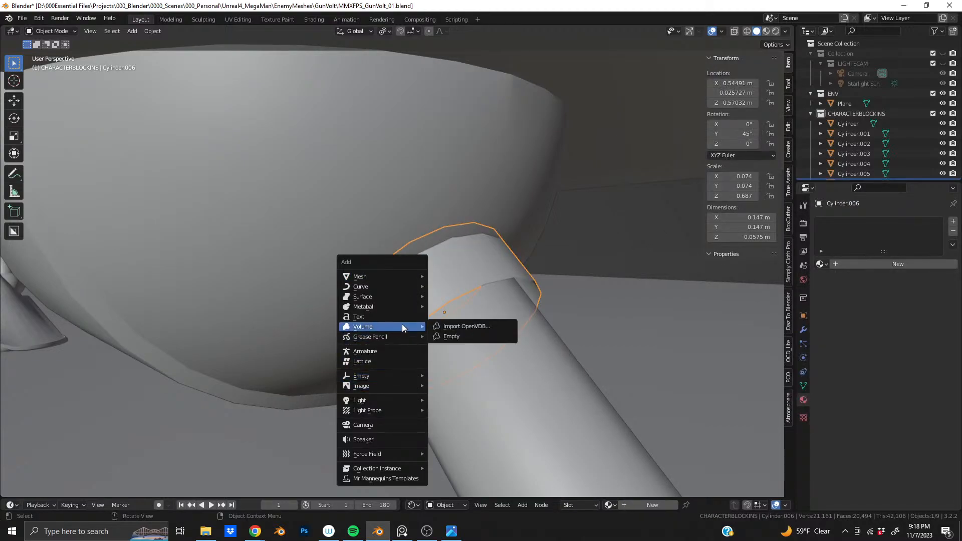
{"action": "key", "text": "shift+s"}
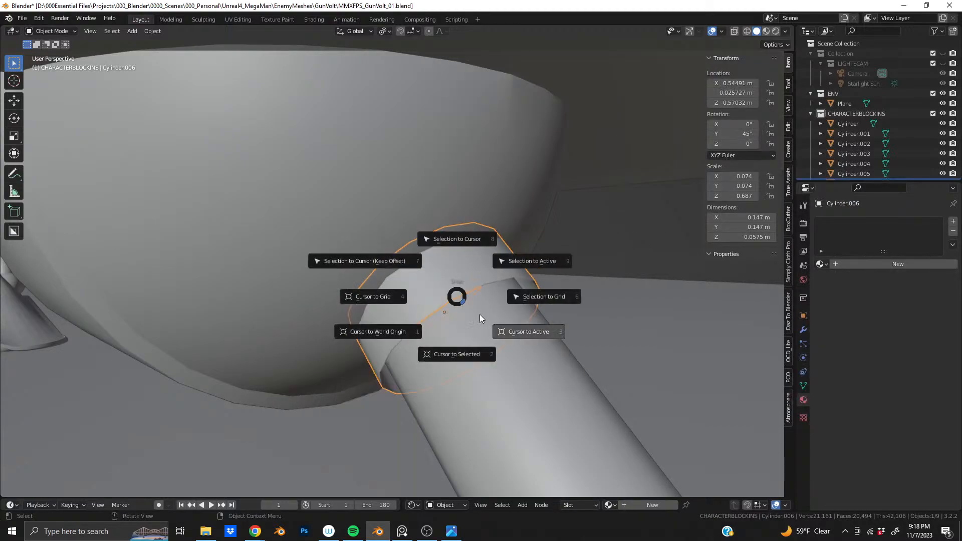
{"action": "left_click", "coordinate": [516, 330]}
{"action": "middle_click_drag", "start_coordinate": [478, 316], "coordinate": [365, 210], "text": "shift"}
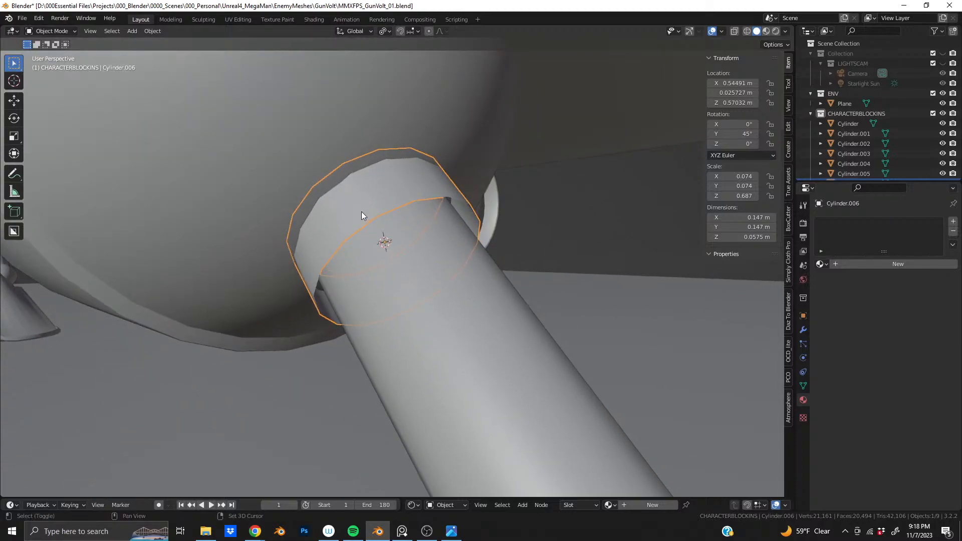
{"action": "key", "text": "shift+a"}
{"action": "mouse_move", "coordinate": [361, 211]}
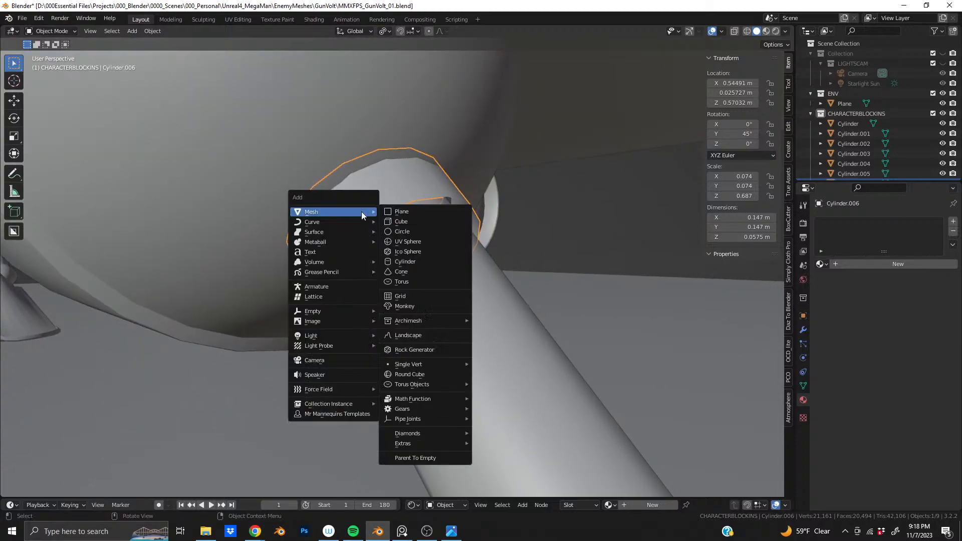
{"action": "left_click", "coordinate": [413, 241]}
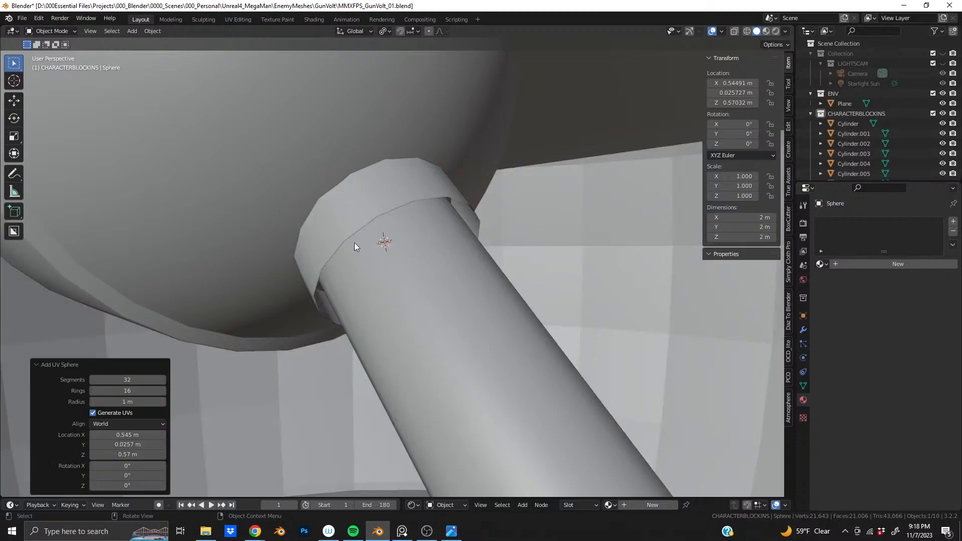
Try scaling the new UV sphere down toward the size of the leg joint and undo the scaling
{"action": "scroll", "coordinate": [354, 242], "scroll_direction": "down", "scroll_amount": 3}
{"action": "key", "text": "s"}
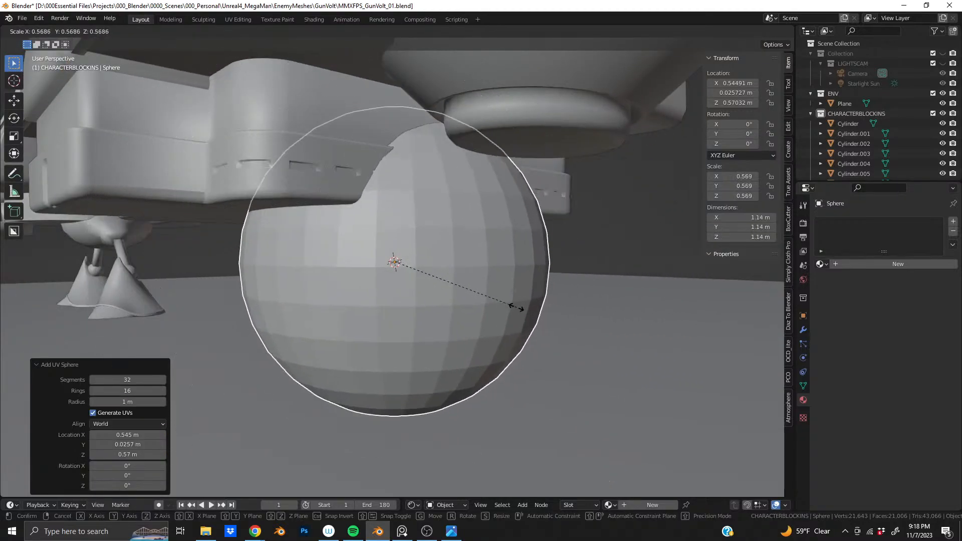
{"action": "left_click", "coordinate": [417, 262]}
{"action": "scroll", "coordinate": [413, 260], "scroll_direction": "up", "scroll_amount": 3}
{"action": "mouse_move", "coordinate": [413, 260]}
{"action": "middle_mouse_down"}
{"action": "mouse_move", "coordinate": [448, 262]}
{"action": "mouse_move", "coordinate": [406, 265]}
{"action": "middle_mouse_up"}
{"action": "scroll", "coordinate": [428, 304], "scroll_direction": "up", "scroll_amount": 3}
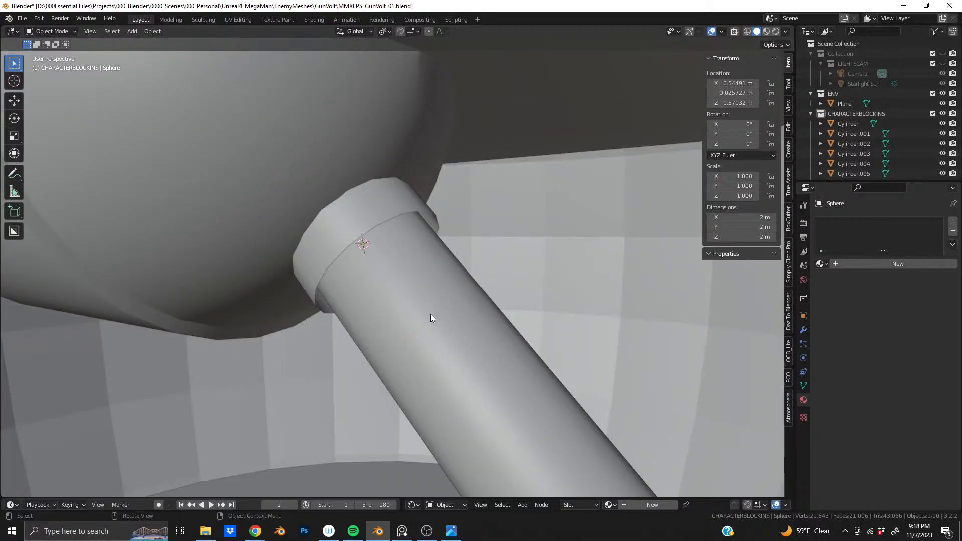
{"action": "key", "text": "ctrl+z"}
{"action": "scroll", "coordinate": [431, 329], "scroll_direction": "up", "scroll_amount": 5}
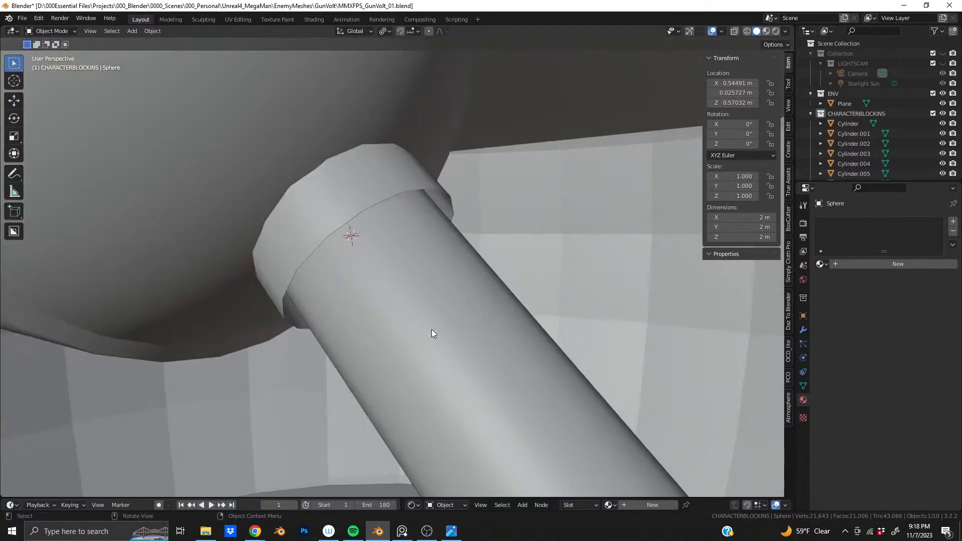
Count the lengthwise edges around the leg cylinder by selecting them one after another in Edit Mode
{"action": "left_click", "coordinate": [432, 329]}
{"action": "key", "text": "Tab"}
{"action": "middle_click_drag", "start_coordinate": [431, 329], "coordinate": [371, 251]}
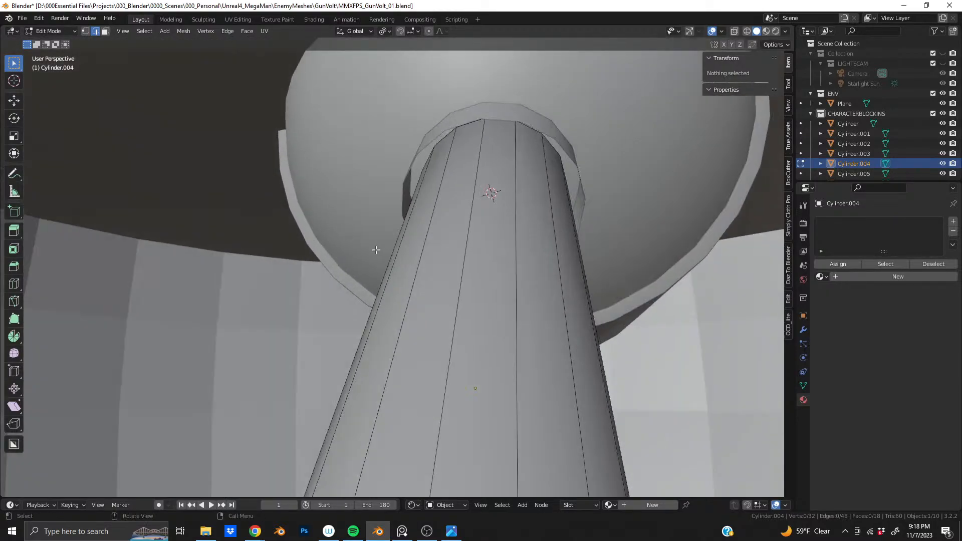
{"action": "left_click", "coordinate": [394, 248]}
{"action": "left_click", "coordinate": [442, 250]}
{"action": "left_click", "coordinate": [469, 249]}
{"action": "left_click", "coordinate": [523, 254]}
{"action": "left_click", "coordinate": [545, 260]}
{"action": "left_click", "coordinate": [574, 272]}
{"action": "middle_click_drag", "start_coordinate": [574, 272], "coordinate": [555, 310]}
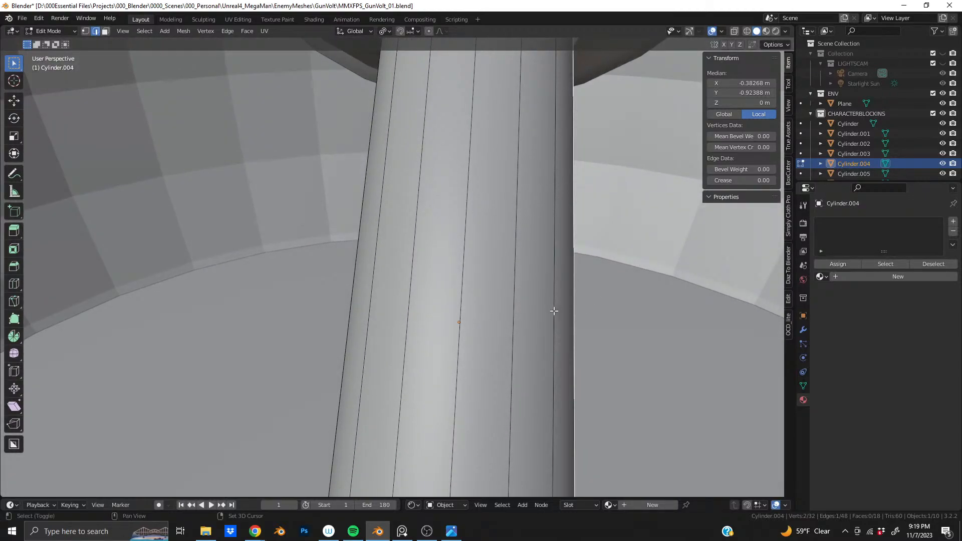
{"action": "middle_click_drag", "start_coordinate": [376, 302], "coordinate": [533, 273]}
{"action": "scroll", "coordinate": [532, 273], "scroll_direction": "down", "scroll_amount": 5}
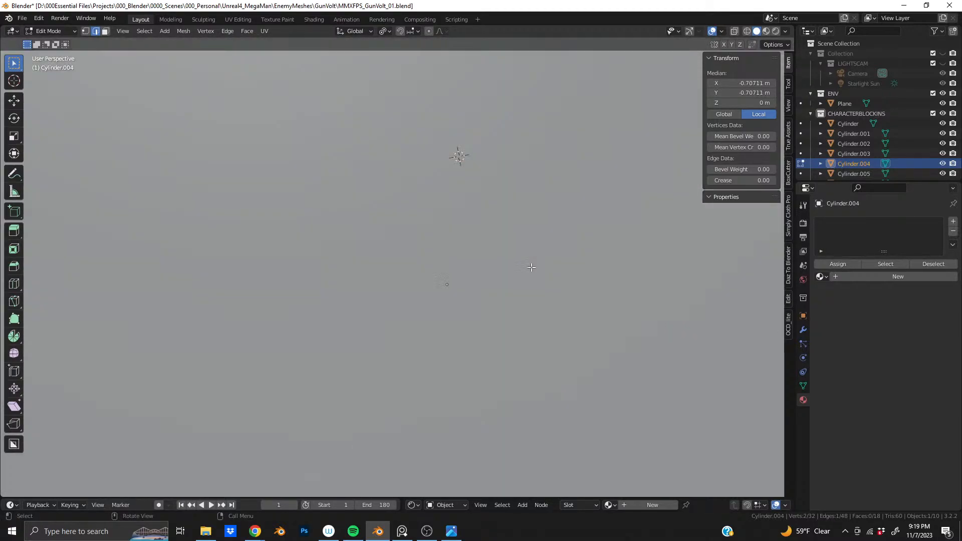
{"action": "scroll", "coordinate": [332, 223], "scroll_direction": "down", "scroll_amount": 1}
{"action": "scroll", "coordinate": [332, 223], "scroll_direction": "down", "scroll_amount": 3}
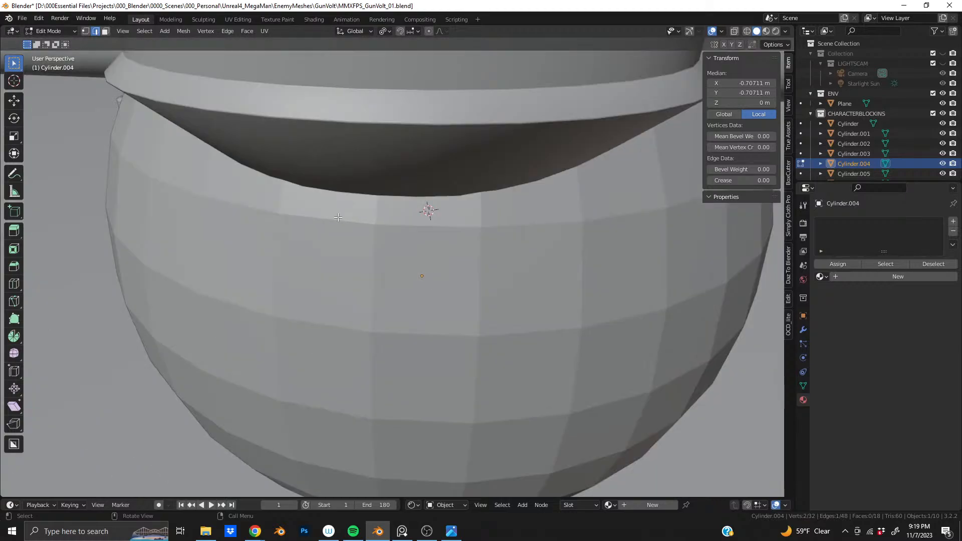
Undo the edge selections on the leg cylinder and the addition of the oversized UV sphere
{"action": "key", "text": "ctrl+z"}
{"action": "key", "text": "ctrl+z"}
{"action": "key", "text": "ctrl+z"}
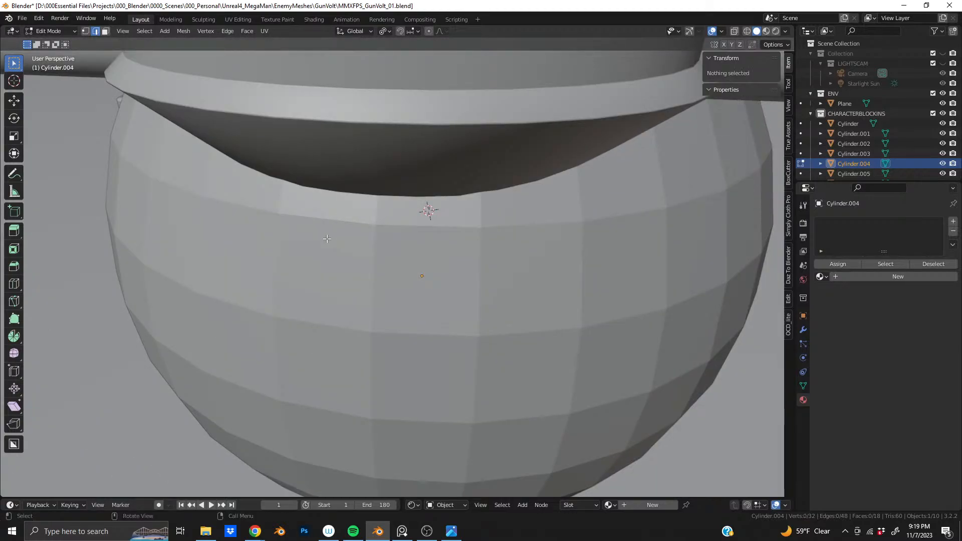
{"action": "key", "text": "Tab"}
{"action": "left_click", "coordinate": [327, 238]}
{"action": "key", "text": "ctrl+z"}
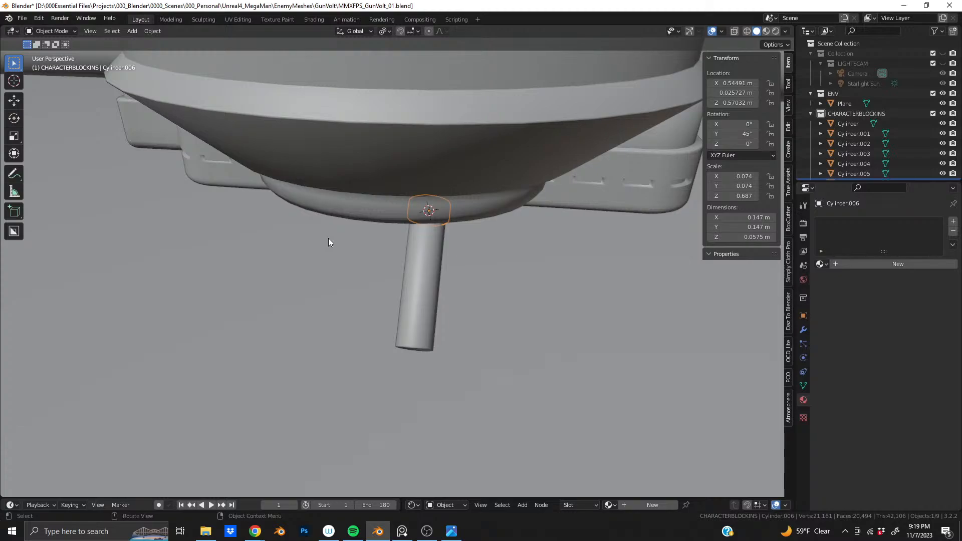
Add a UV sphere at the 3D cursor with 16 segments and 8 rings
{"action": "key", "text": "shift+a"}
{"action": "mouse_move", "coordinate": [330, 236]}
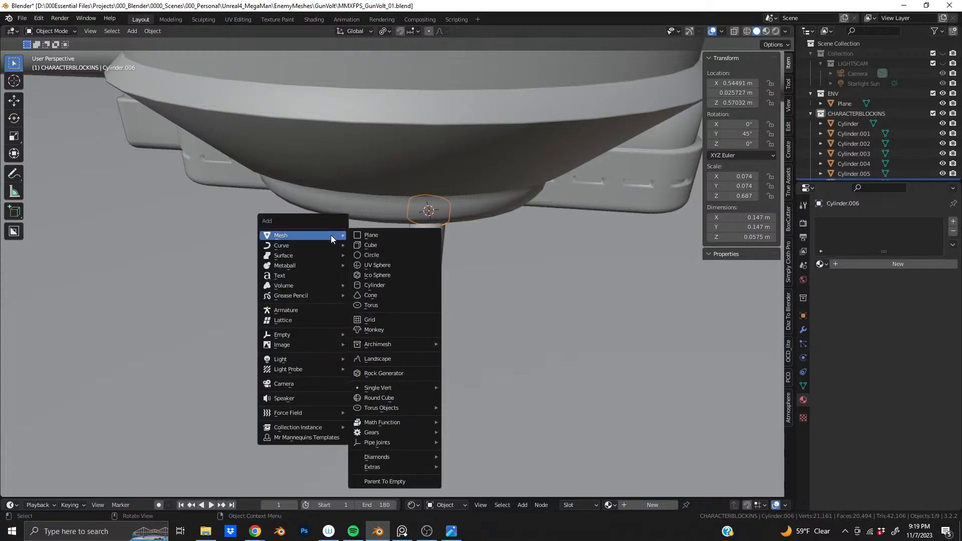
{"action": "left_click", "coordinate": [425, 267]}
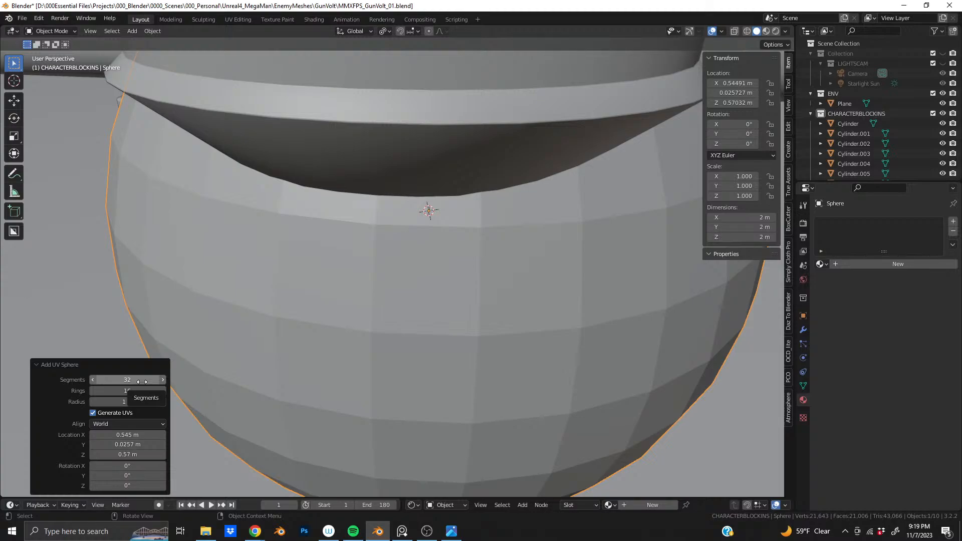
{"action": "scroll", "coordinate": [281, 333], "scroll_direction": "down", "scroll_amount": 2}
{"action": "middle_click_drag", "start_coordinate": [281, 332], "coordinate": [407, 302]}
{"action": "scroll", "coordinate": [355, 305], "scroll_direction": "down", "scroll_amount": 2}
{"action": "scroll", "coordinate": [419, 266], "scroll_direction": "up", "scroll_amount": 2}
{"action": "scroll", "coordinate": [349, 329], "scroll_direction": "down", "scroll_amount": 2}
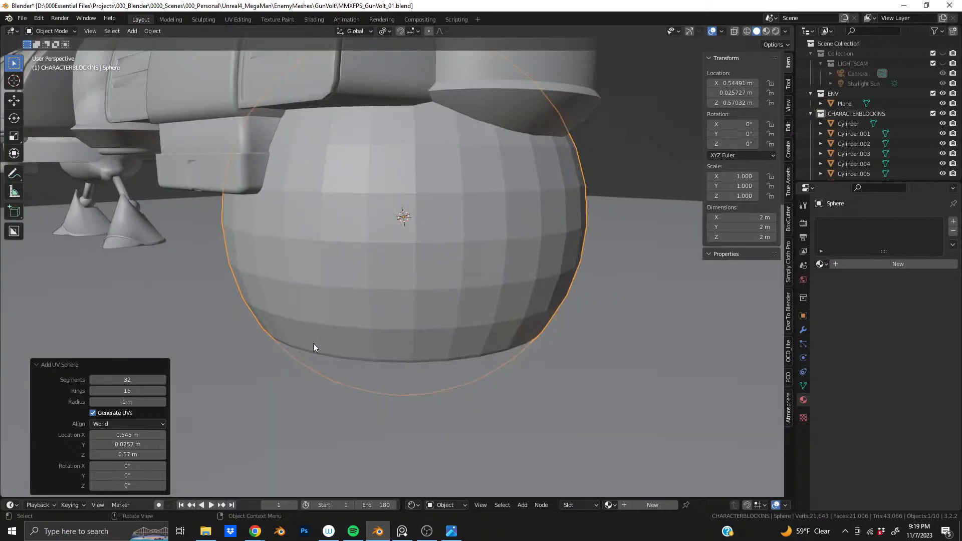
{"action": "mouse_move", "coordinate": [116, 393]}
{"action": "left_mouse_down"}
{"action": "mouse_move", "coordinate": [101, 395]}
{"action": "mouse_move", "coordinate": [120, 380]}
{"action": "mouse_move", "coordinate": [109, 382]}
{"action": "left_mouse_up"}
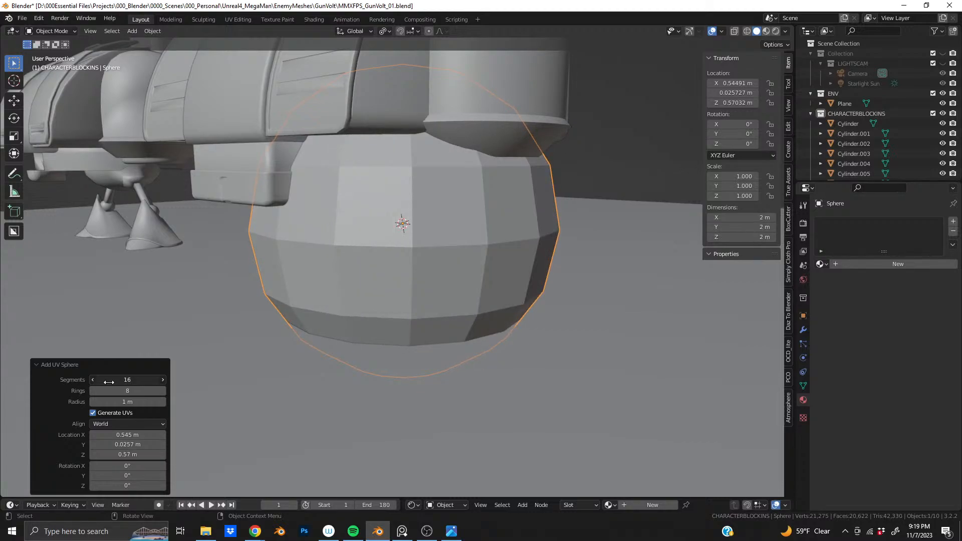
Scale the new sphere down to about 0.156 m across so it fits around the top of the leg
{"action": "key", "text": "s"}
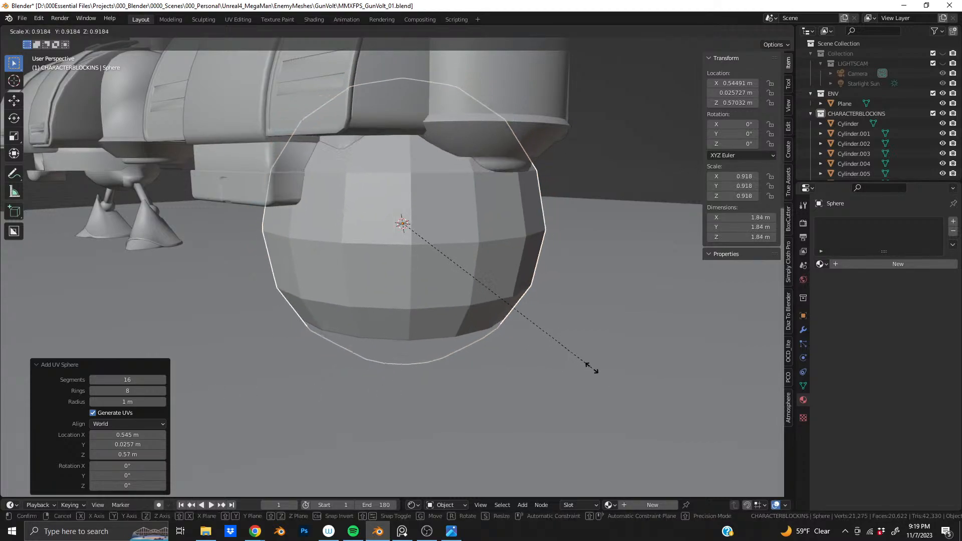
{"action": "left_click", "coordinate": [443, 223]}
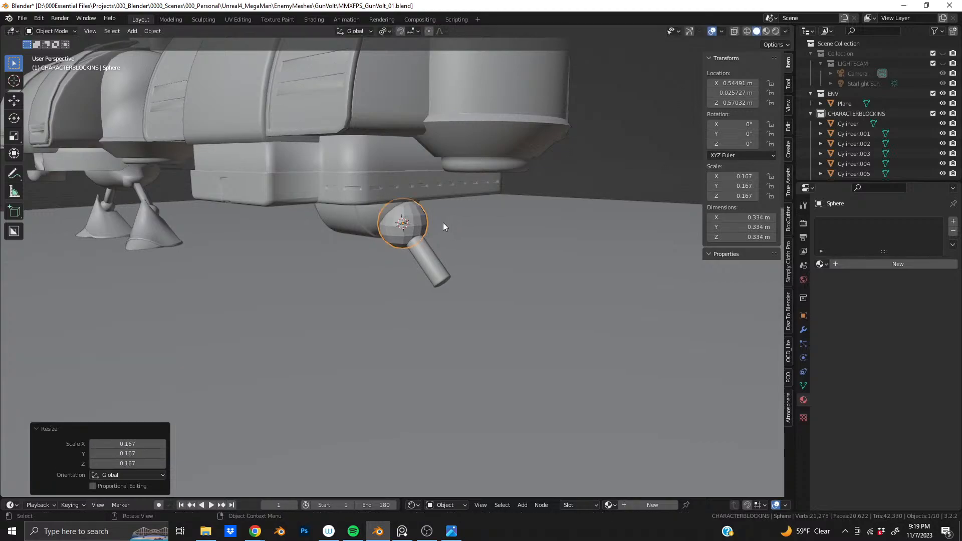
{"action": "scroll", "coordinate": [412, 251], "scroll_direction": "up", "scroll_amount": 4}
{"action": "scroll", "coordinate": [421, 242], "scroll_direction": "down", "scroll_amount": 3}
{"action": "middle_click_drag", "start_coordinate": [414, 210], "coordinate": [392, 282], "text": "shift"}
{"action": "scroll", "coordinate": [392, 281], "scroll_direction": "up", "scroll_amount": 1}
{"action": "scroll", "coordinate": [392, 282], "scroll_direction": "up", "scroll_amount": 5}
{"action": "middle_click_drag", "start_coordinate": [380, 322], "coordinate": [404, 201], "text": "shift"}
{"action": "key", "text": "s"}
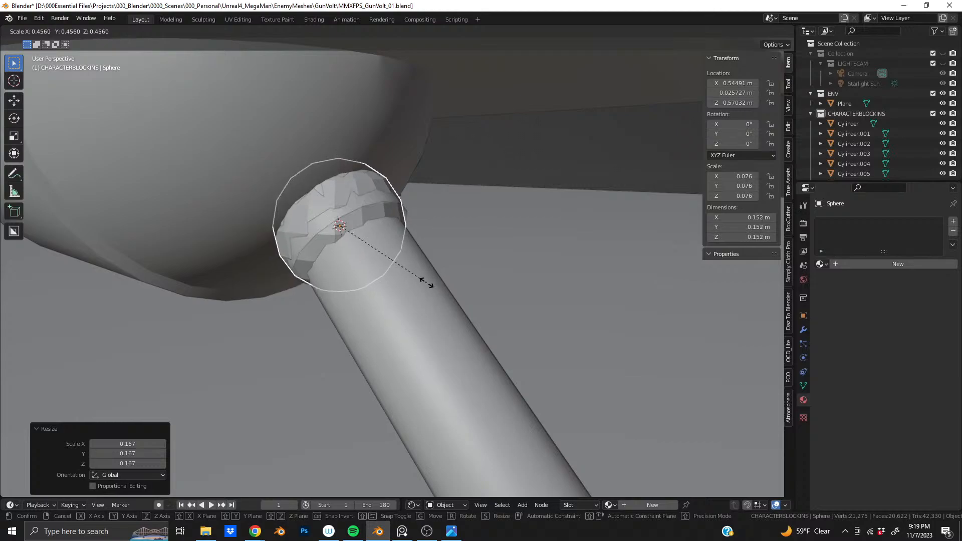
{"action": "left_click", "coordinate": [426, 286]}
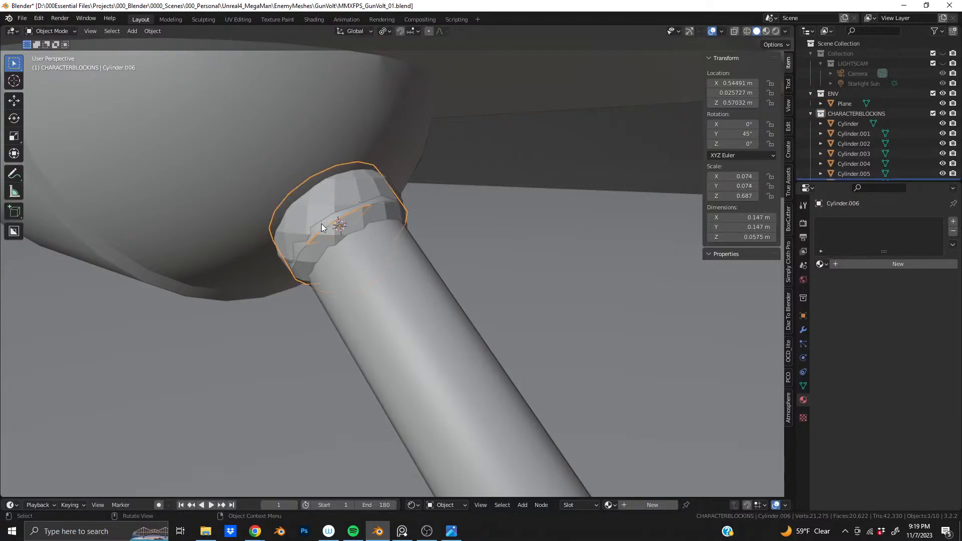
Delete the collar ring at the top of the leg
{"action": "key", "text": "x"}
{"action": "left_click", "coordinate": [320, 223]}
{"action": "middle_click_drag", "start_coordinate": [320, 223], "coordinate": [333, 293], "text": "shift"}
{"action": "scroll", "coordinate": [353, 254], "scroll_direction": "up", "scroll_amount": 3}
Rotate the joint sphere 45° about the Y axis to align it with the leg
{"action": "left_click", "coordinate": [353, 233]}
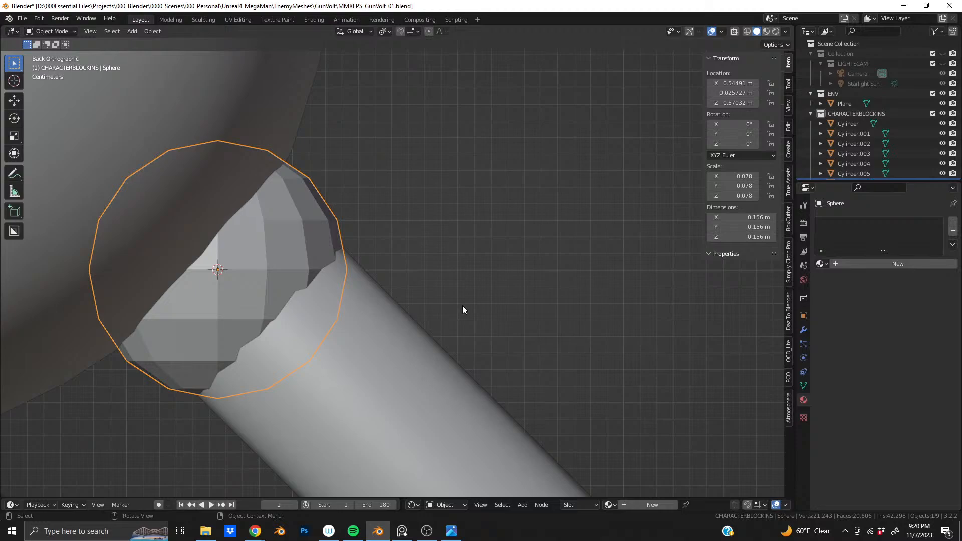
{"action": "type", "text": "ry"}
{"action": "type", "text": "45"}
{"action": "key", "text": "Return"}
{"action": "middle_click_drag", "start_coordinate": [368, 338], "coordinate": [434, 275]}
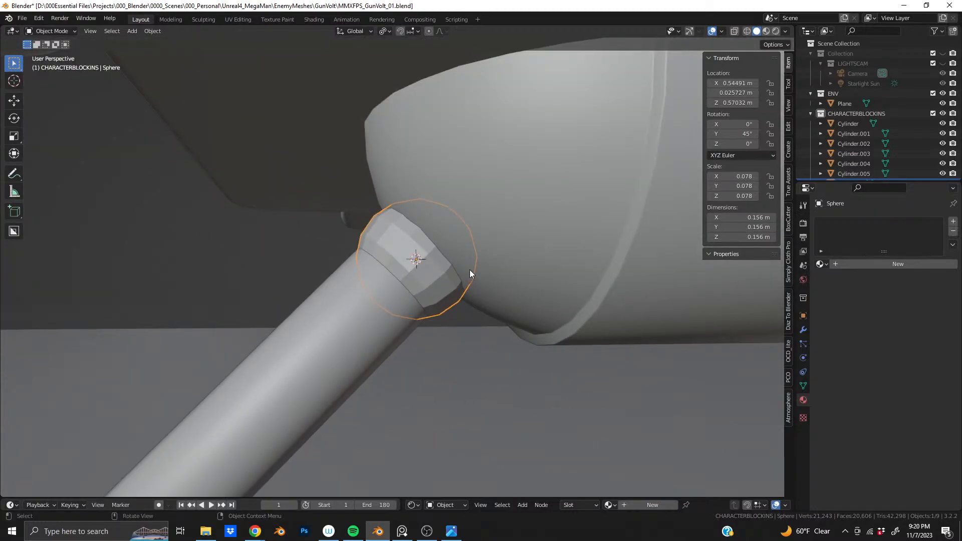
Move the joint sphere about 0.006 m along its local Z axis toward the bowl
{"action": "key", "text": "g"}
{"action": "key", "text": "z"}
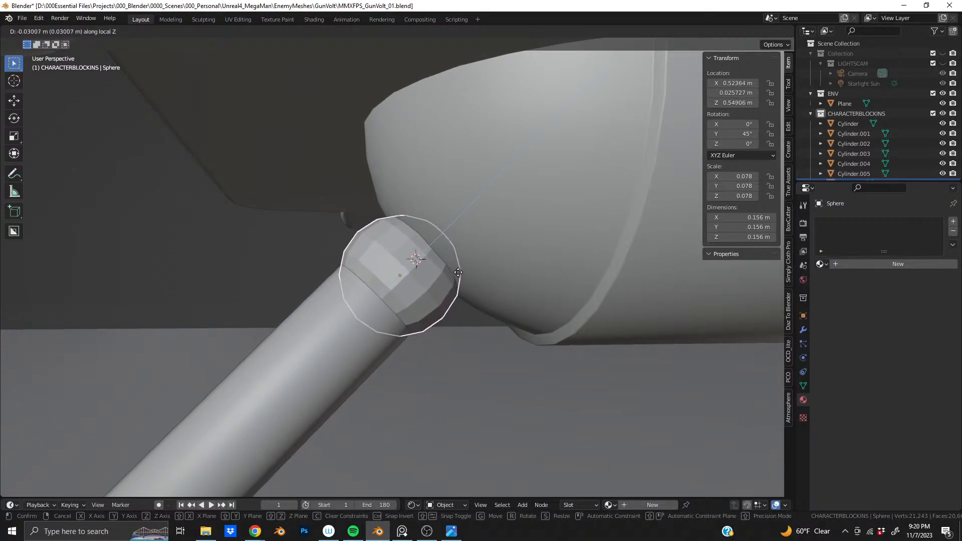
{"action": "left_click", "coordinate": [476, 251]}
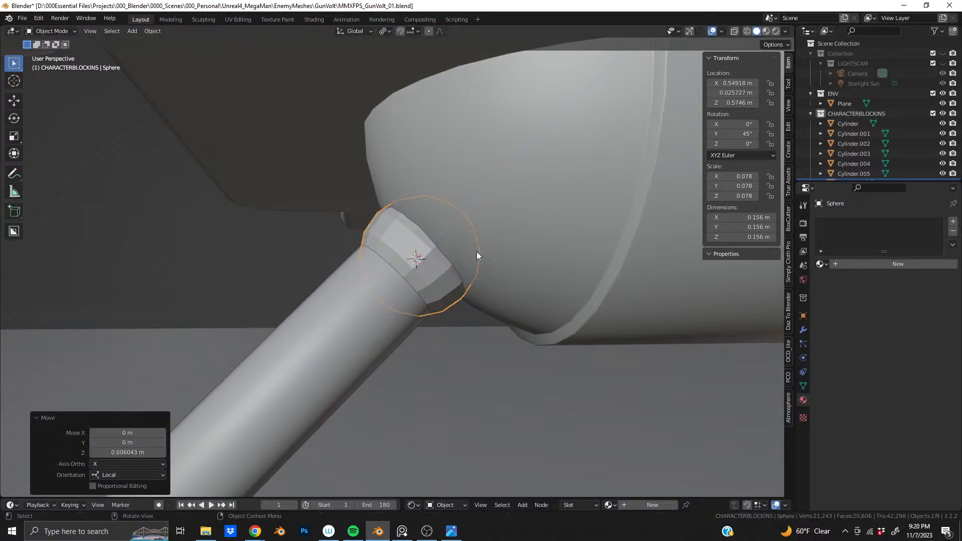
Enlarge the joint sphere to about 0.177 m across so its edge loop meets the rim of the leg cylinder
{"action": "key", "text": "s"}
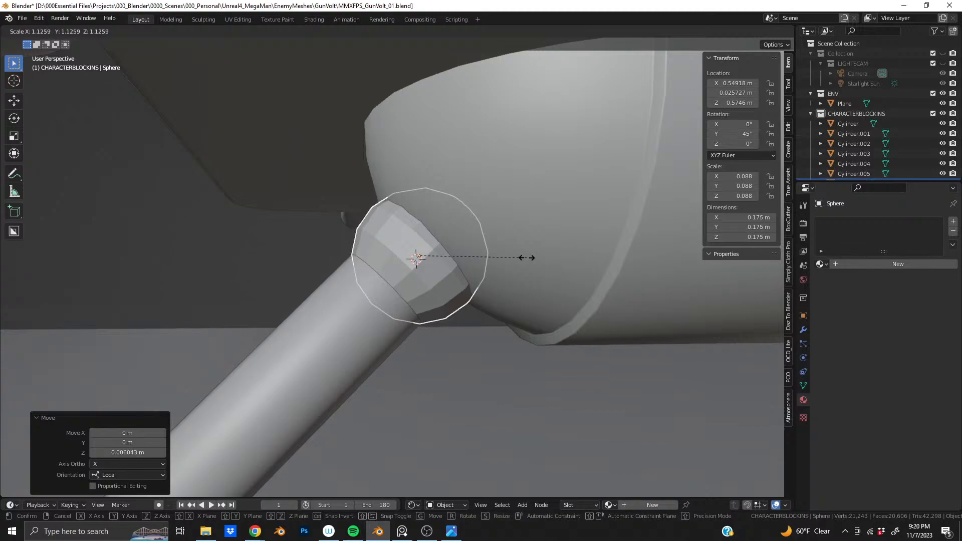
{"action": "left_click", "coordinate": [526, 257]}
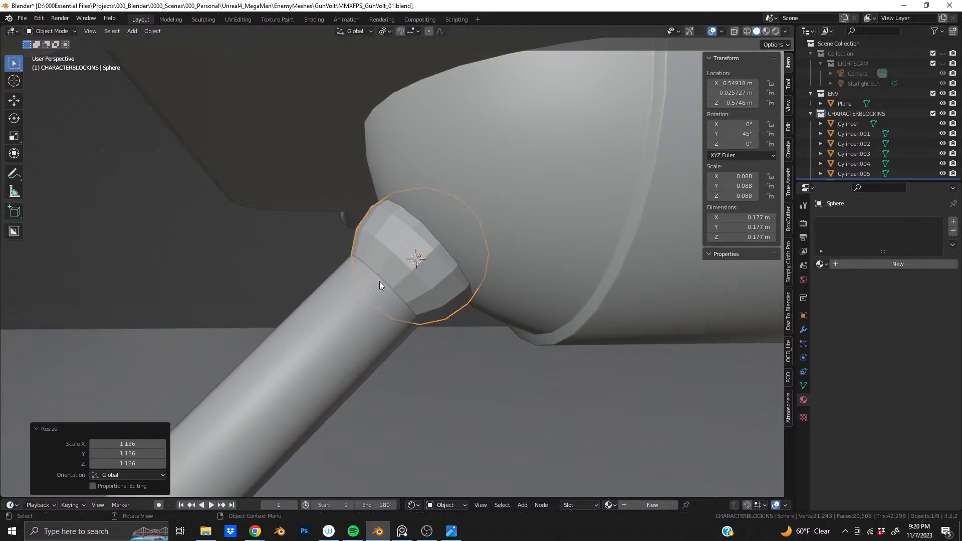
{"action": "scroll", "coordinate": [322, 279], "scroll_direction": "up", "scroll_amount": 8}
{"action": "key", "text": "s"}
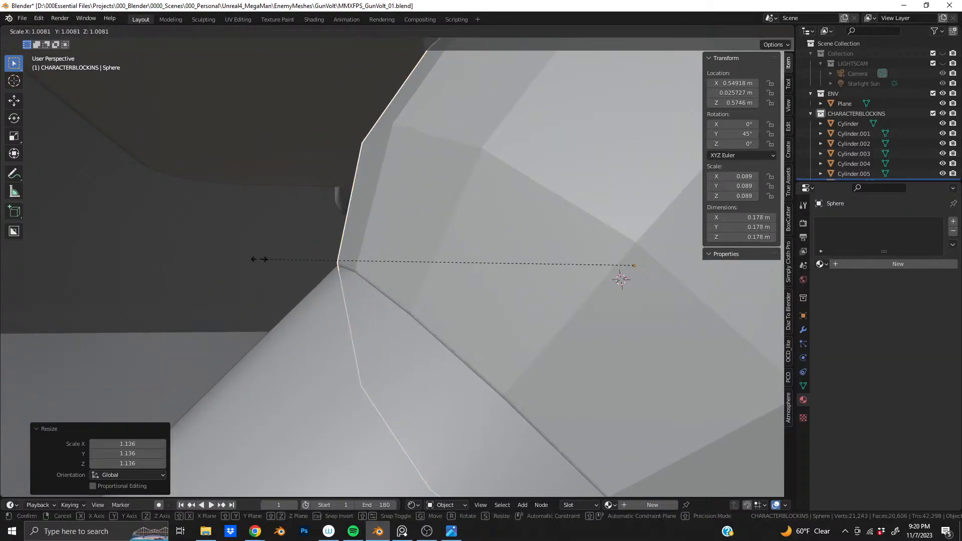
{"action": "left_click", "coordinate": [281, 258]}
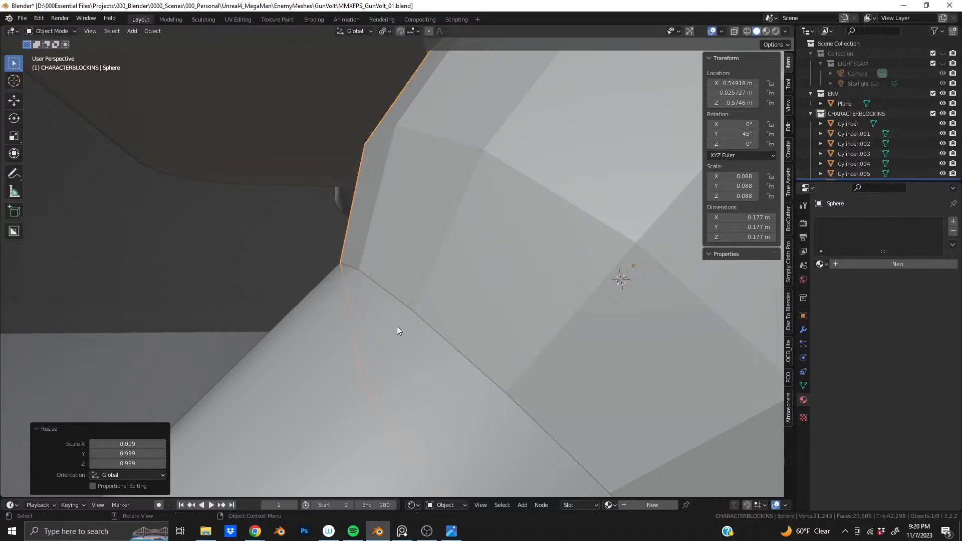
Inspect in Edit Mode how the leg cylinder's edges line up with the joint sphere's edges
{"action": "left_click", "coordinate": [397, 328]}
{"action": "key", "text": "Tab"}
{"action": "scroll", "coordinate": [397, 328], "scroll_direction": "down", "scroll_amount": 2}
{"action": "middle_click_drag", "start_coordinate": [397, 329], "coordinate": [416, 352]}
{"action": "scroll", "coordinate": [416, 352], "scroll_direction": "up", "scroll_amount": 2}
{"action": "key", "text": "Tab"}
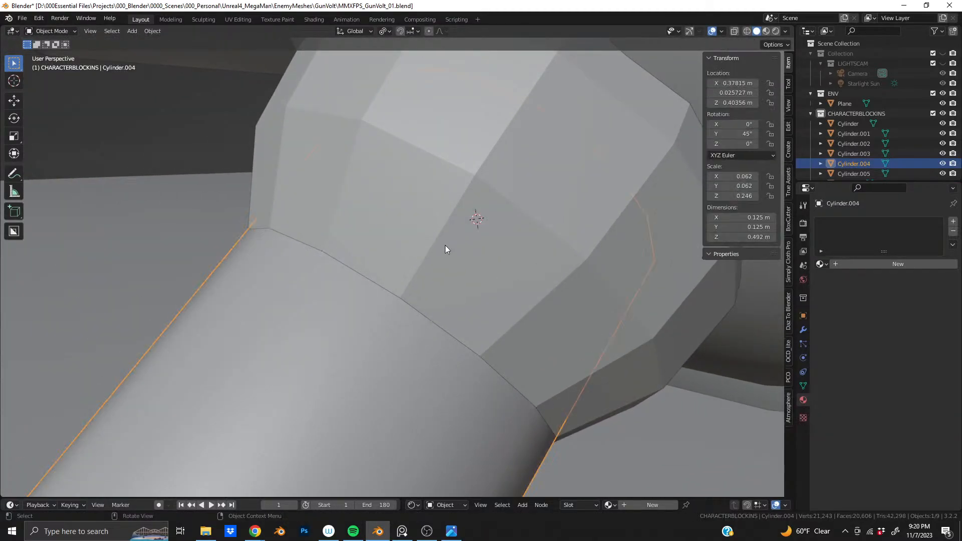
Select the sphere's edge loop where it meets the leg and isolate the sphere in Local View
{"action": "left_click", "coordinate": [445, 245]}
{"action": "key", "text": "Tab"}
{"action": "key", "text": "3"}
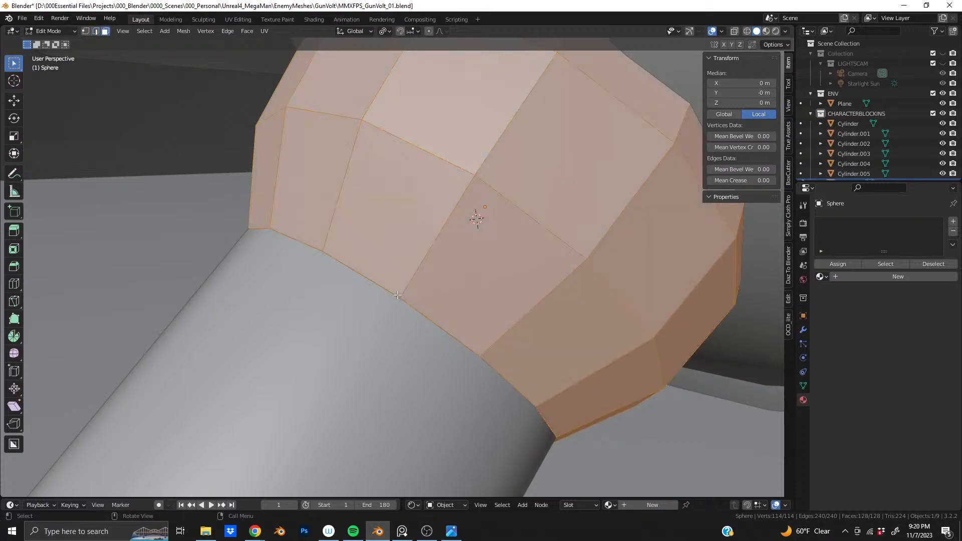
{"action": "key", "text": "2"}
{"action": "middle_click_drag", "start_coordinate": [384, 282], "coordinate": [454, 232]}
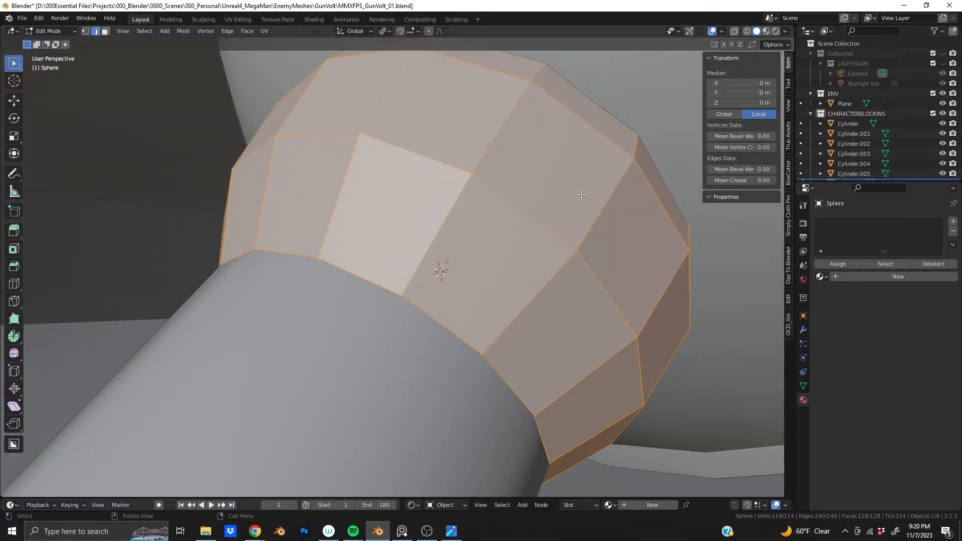
{"action": "left_click", "coordinate": [366, 279], "text": "alt"}
{"action": "key", "text": "KP_Divide"}
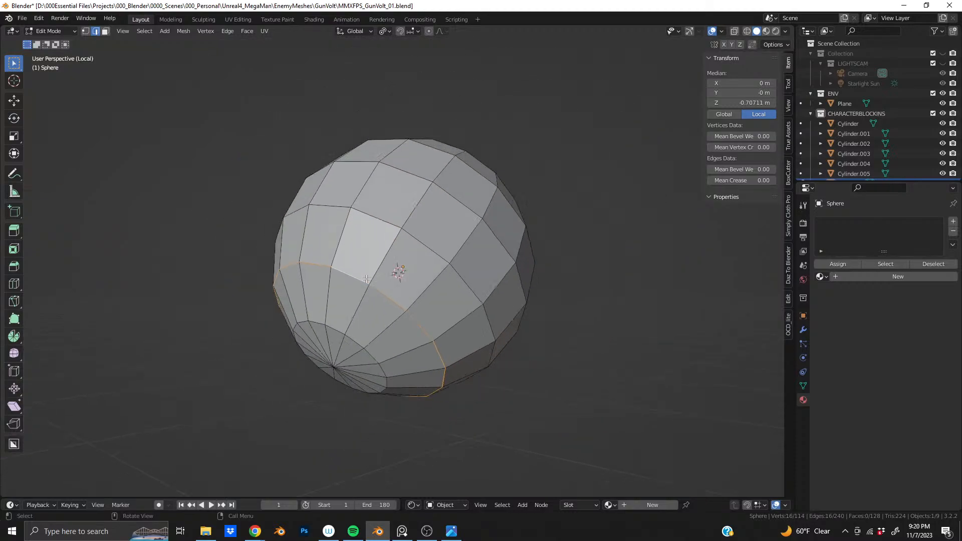
{"action": "middle_click_drag", "start_coordinate": [328, 324], "coordinate": [372, 273], "text": "shift"}
{"action": "scroll", "coordinate": [381, 270], "scroll_direction": "up", "scroll_amount": 2}
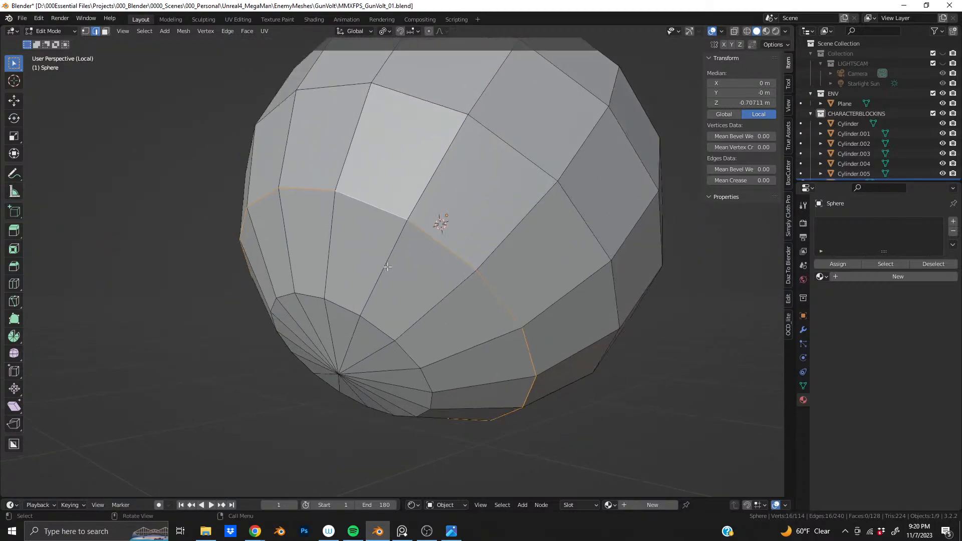
Delete the sphere's faces below that edge loop, covering the outer face ring and the triangle cap hidden inside the leg
{"action": "key", "text": "3"}
{"action": "left_click", "coordinate": [386, 263], "text": "alt"}
{"action": "left_click", "coordinate": [354, 365], "text": "shift"}
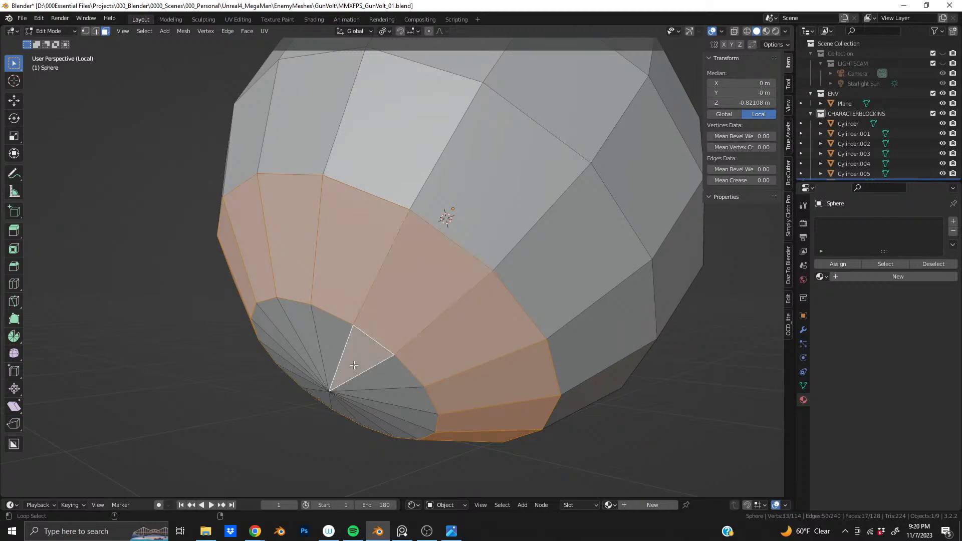
{"action": "left_click", "coordinate": [374, 373], "text": "shift"}
{"action": "left_click", "coordinate": [378, 384], "text": "shift"}
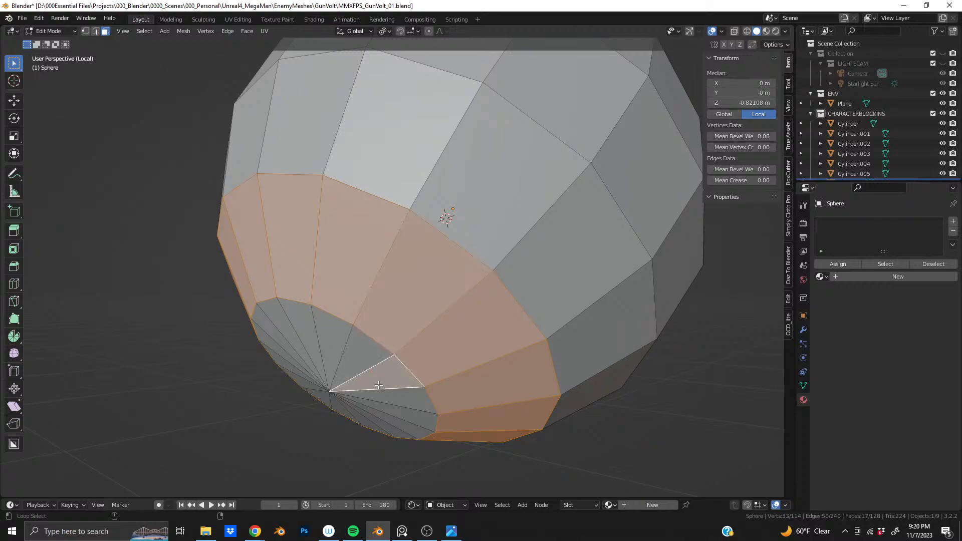
{"action": "left_click", "coordinate": [272, 360], "text": "alt+shift"}
{"action": "scroll", "coordinate": [379, 368], "scroll_direction": "down", "scroll_amount": 3}
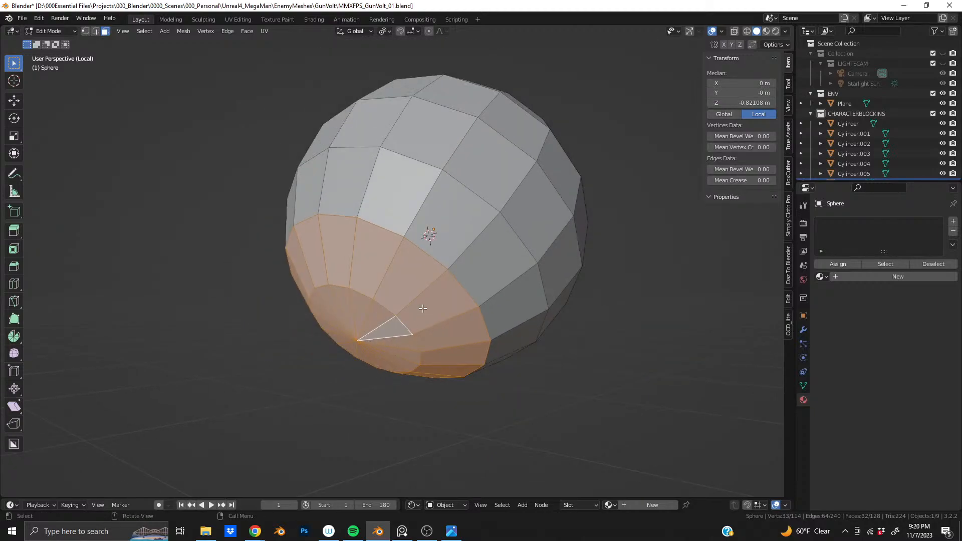
{"action": "key", "text": "x"}
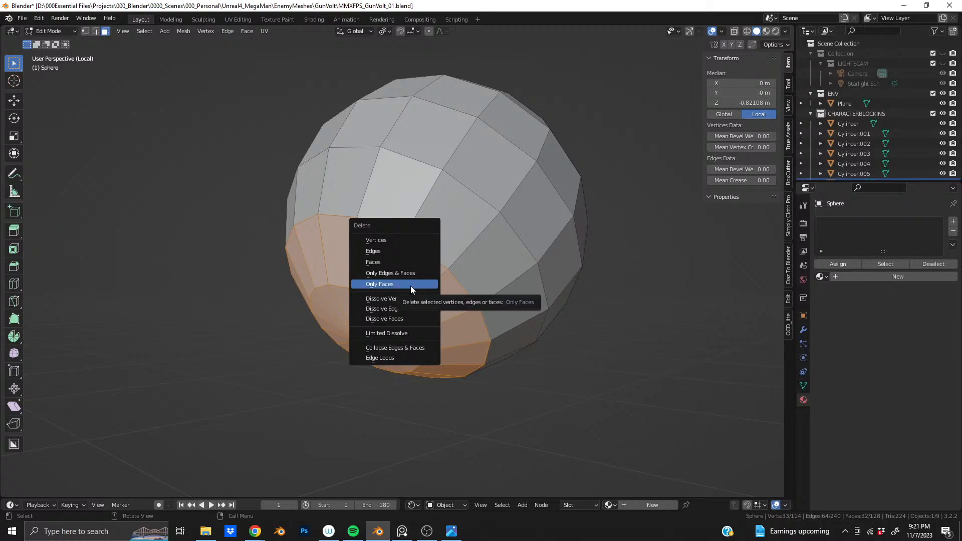
{"action": "left_click", "coordinate": [407, 262]}
Return the trimmed sphere to Object Mode and leave Local View to show the whole robot
{"action": "mouse_move", "coordinate": [407, 262]}
{"action": "middle_mouse_down"}
{"action": "mouse_move", "coordinate": [762, 226]}
{"action": "mouse_move", "coordinate": [434, 238]}
{"action": "mouse_move", "coordinate": [438, 208]}
{"action": "mouse_move", "coordinate": [307, 273]}
{"action": "mouse_move", "coordinate": [402, 277]}
{"action": "middle_mouse_up"}
{"action": "key", "text": "Tab"}
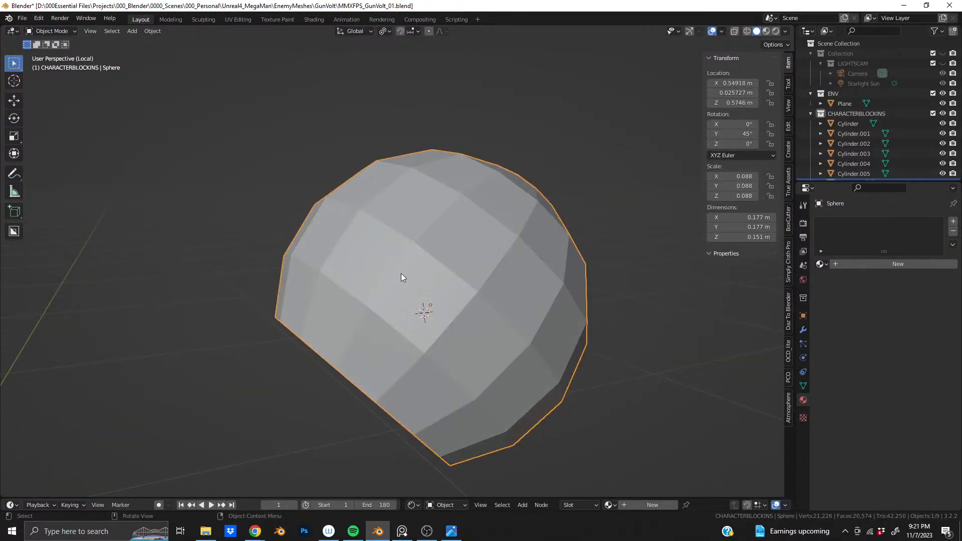
{"action": "key", "text": "KP_Divide"}
{"action": "scroll", "coordinate": [296, 285], "scroll_direction": "down", "scroll_amount": 3}
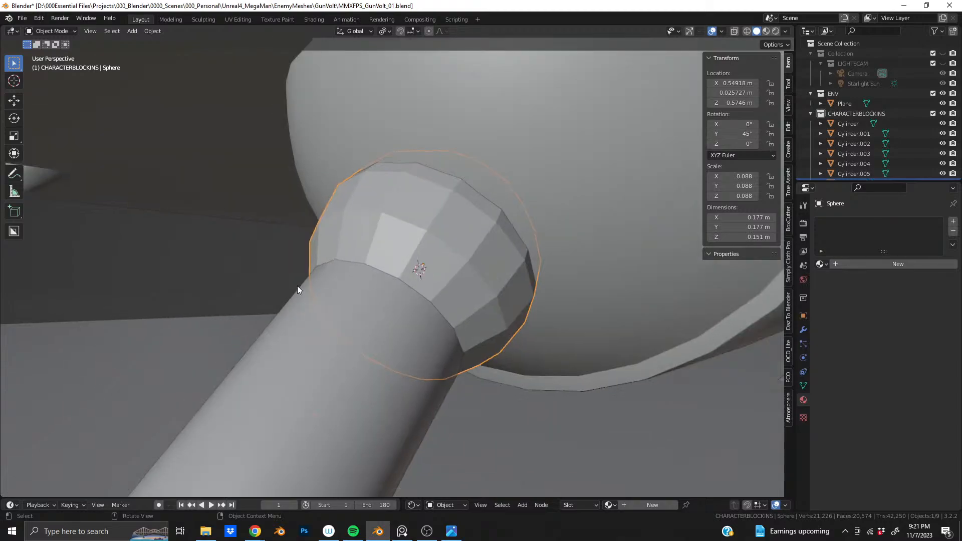
{"action": "scroll", "coordinate": [381, 320], "scroll_direction": "down", "scroll_amount": 2}
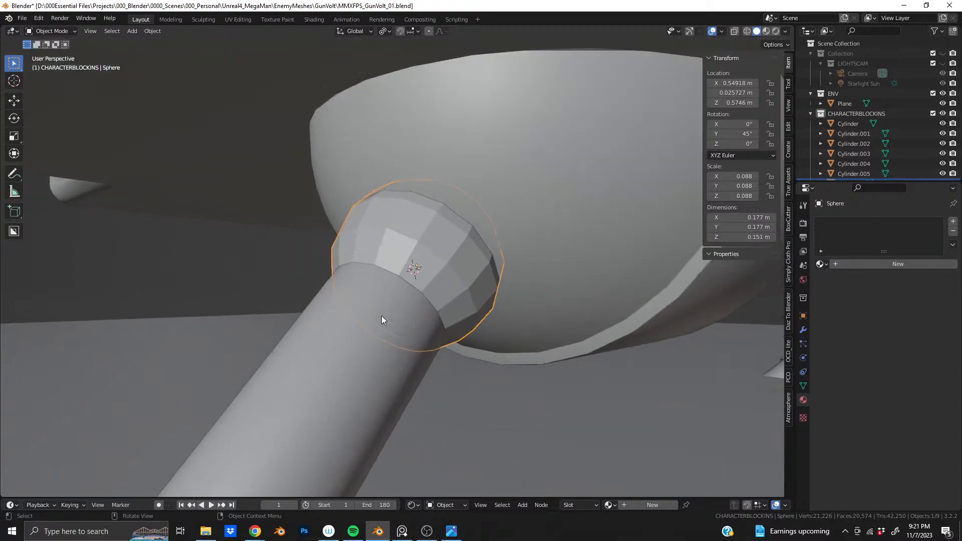
Assign the existing Material.032 to the joint sphere and Material.031 to the leg cylinder
{"action": "left_click", "coordinate": [825, 263]}
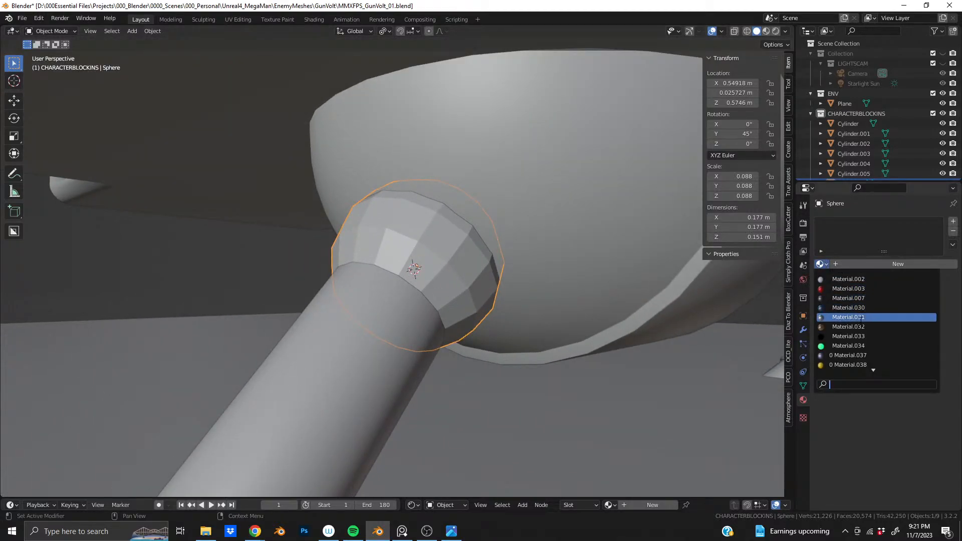
{"action": "left_click", "coordinate": [860, 327]}
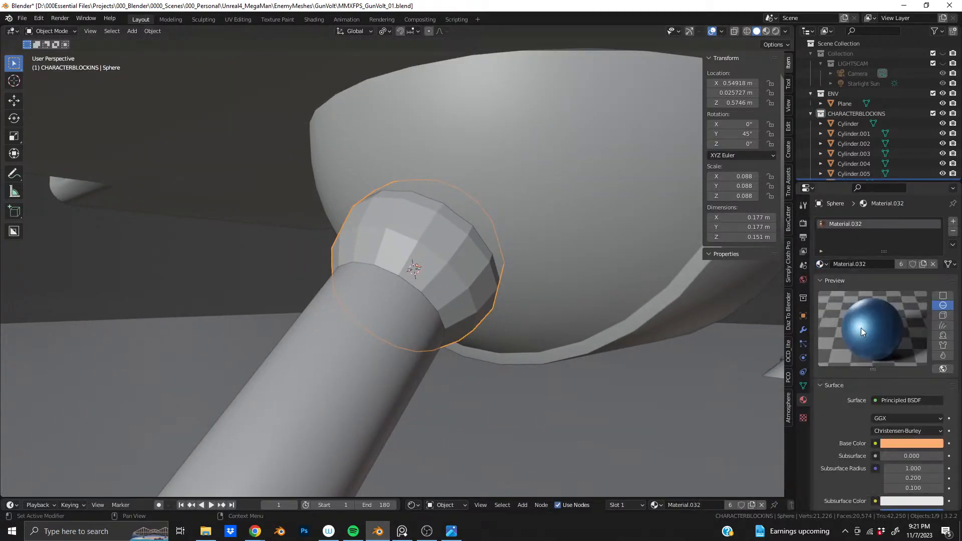
{"action": "left_click", "coordinate": [372, 344]}
{"action": "left_click", "coordinate": [826, 265]}
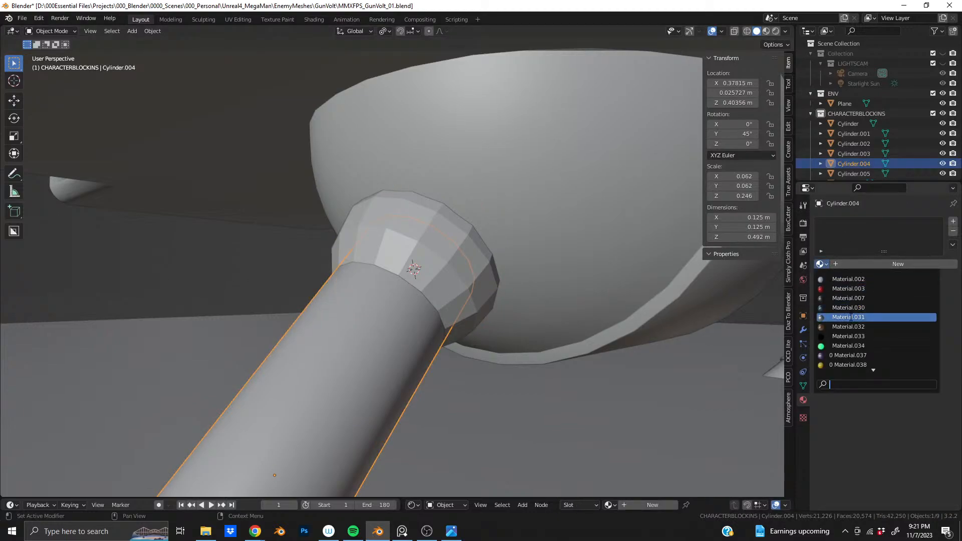
{"action": "left_click", "coordinate": [849, 317]}
Add one loop cut around the leg cylinder and slide it to a factor of about 0.728, aligned with the sphere's open rim
{"action": "key", "text": "Tab"}
{"action": "scroll", "coordinate": [320, 337], "scroll_direction": "up", "scroll_amount": 3}
{"action": "middle_click_drag", "start_coordinate": [320, 337], "coordinate": [393, 331]}
{"action": "key", "text": "ctrl+r"}
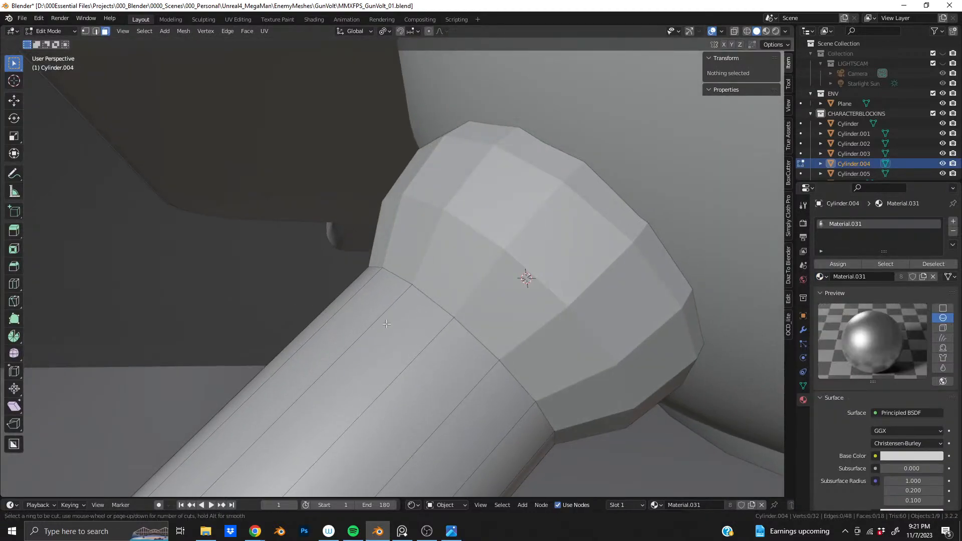
{"action": "left_click", "coordinate": [357, 306]}
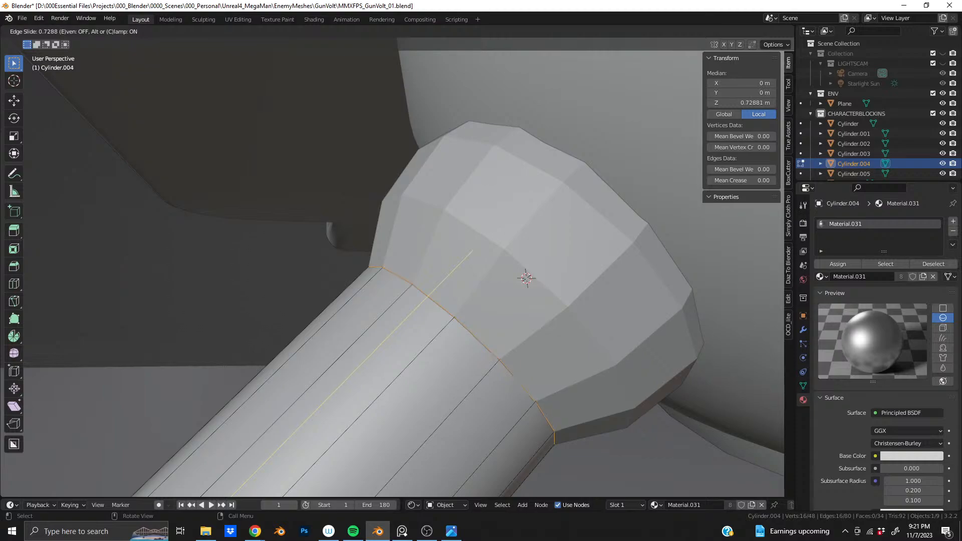
{"action": "left_click", "coordinate": [167, 360]}
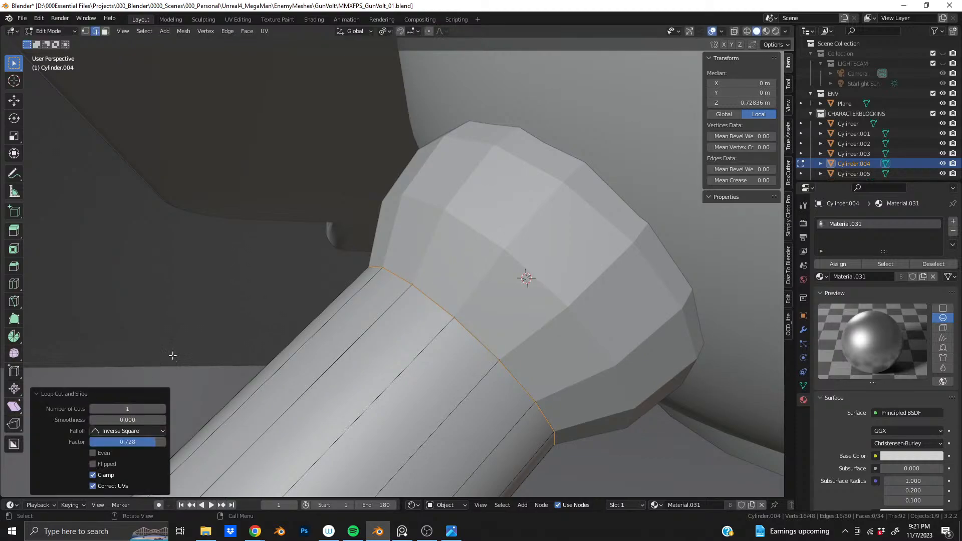
{"action": "scroll", "coordinate": [409, 346], "scroll_direction": "up", "scroll_amount": 6}
{"action": "middle_click_drag", "start_coordinate": [406, 354], "coordinate": [447, 366]}
{"action": "scroll", "coordinate": [451, 362], "scroll_direction": "down", "scroll_amount": 6}
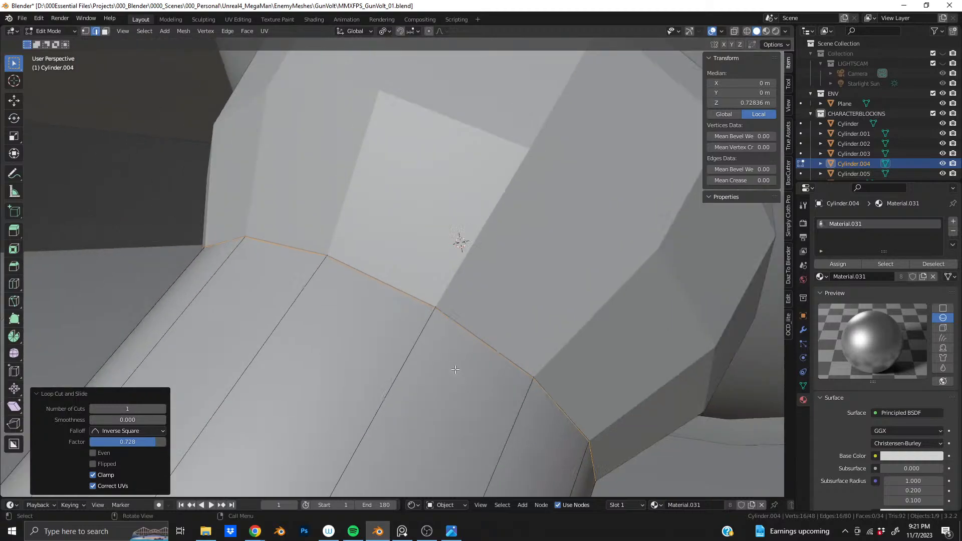
{"action": "scroll", "coordinate": [451, 351], "scroll_direction": "up", "scroll_amount": 6}
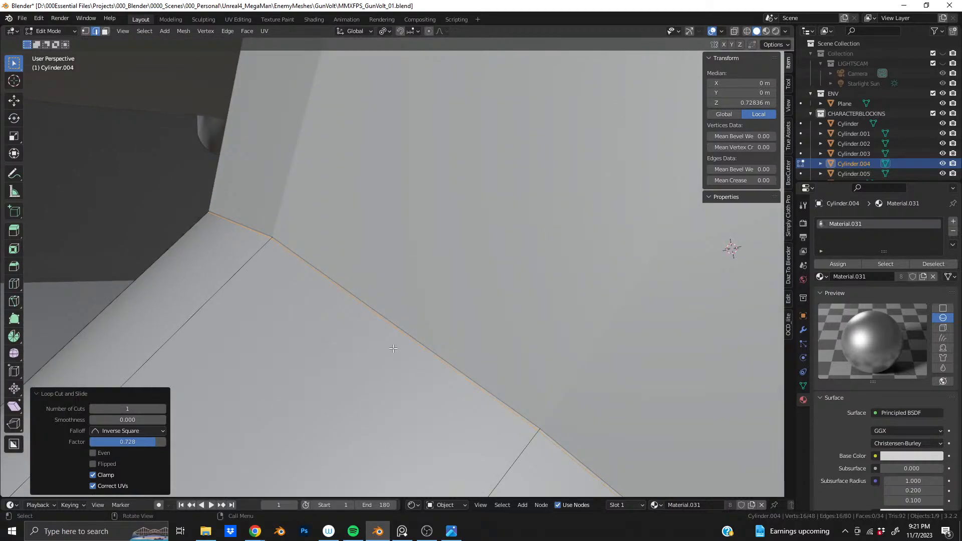
{"action": "scroll", "coordinate": [392, 349], "scroll_direction": "down", "scroll_amount": 5}
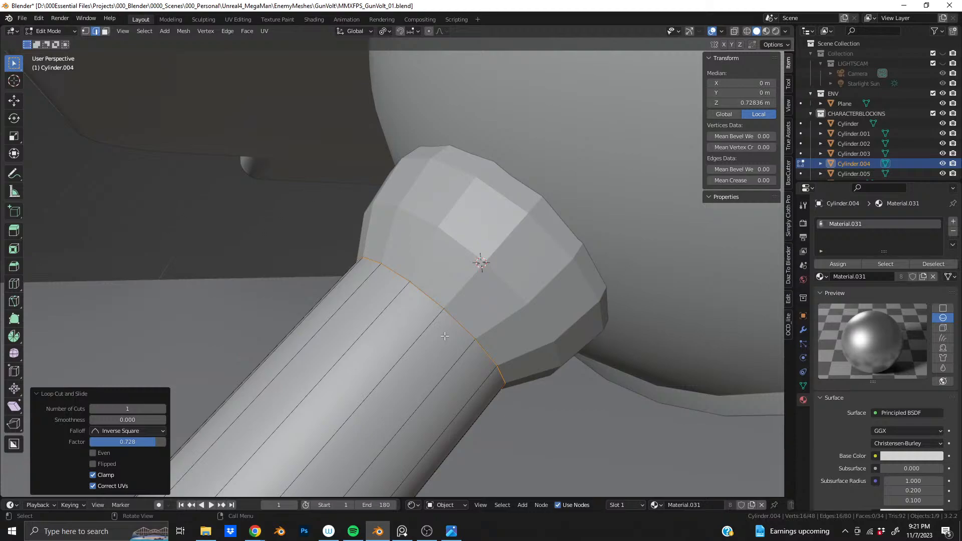
Isolate the leg cylinder, delete its face ring above the new loop plus the end cap, and show the whole robot again
{"action": "key", "text": "KP_Divide"}
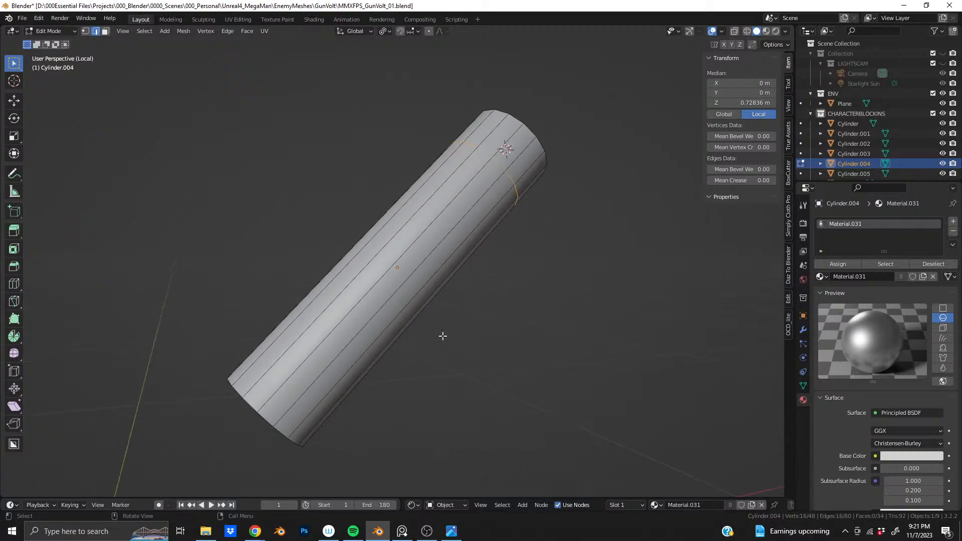
{"action": "scroll", "coordinate": [337, 316], "scroll_direction": "up", "scroll_amount": 5}
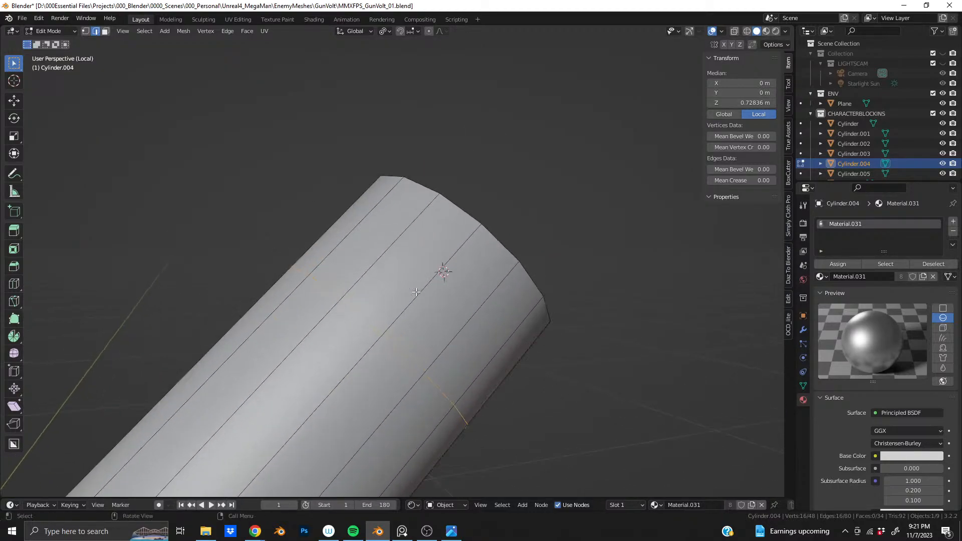
{"action": "key", "text": "3"}
{"action": "left_click", "coordinate": [422, 280], "text": "alt"}
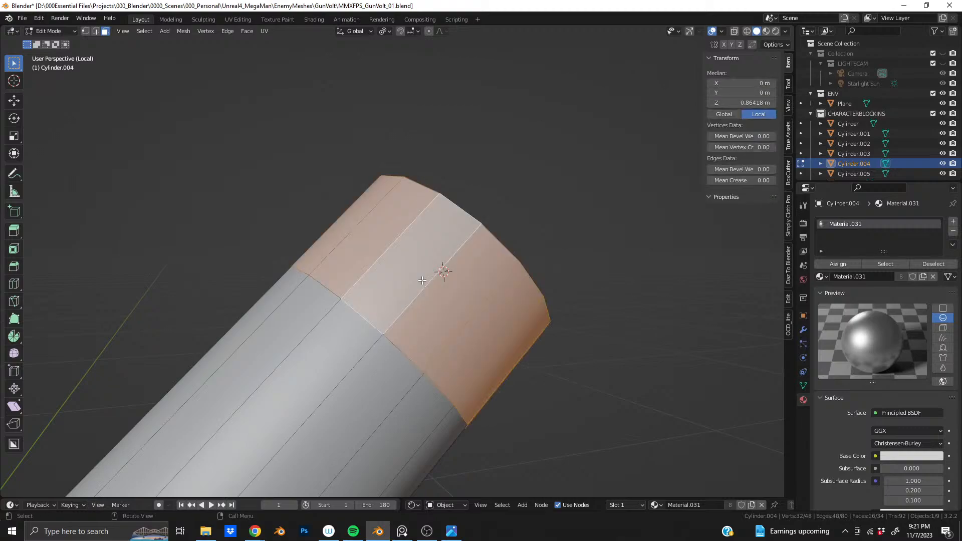
{"action": "middle_click_drag", "start_coordinate": [423, 281], "coordinate": [346, 291]}
{"action": "left_click", "coordinate": [568, 239], "text": "shift"}
{"action": "key", "text": "x"}
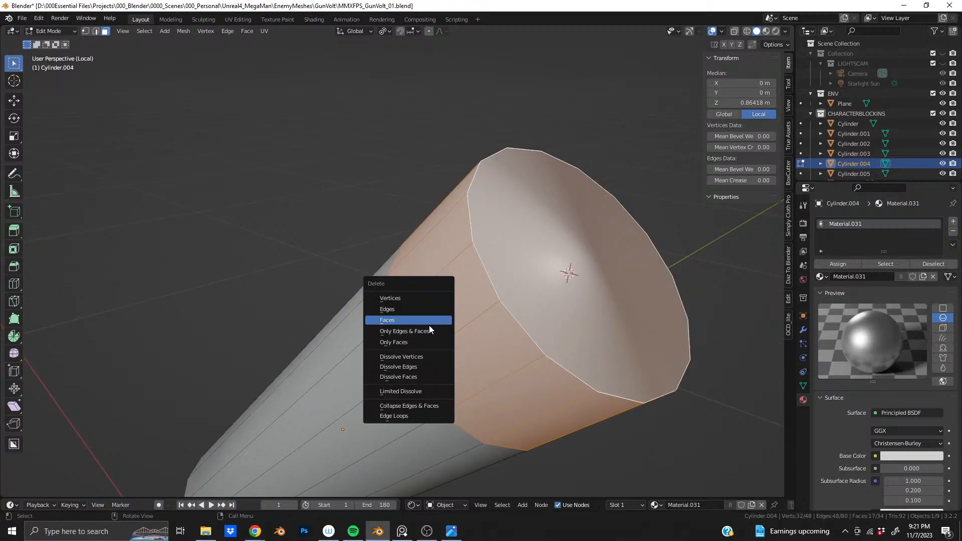
{"action": "left_click", "coordinate": [429, 324]}
{"action": "middle_click_drag", "start_coordinate": [419, 330], "coordinate": [474, 341]}
{"action": "key", "text": "KP_Divide"}
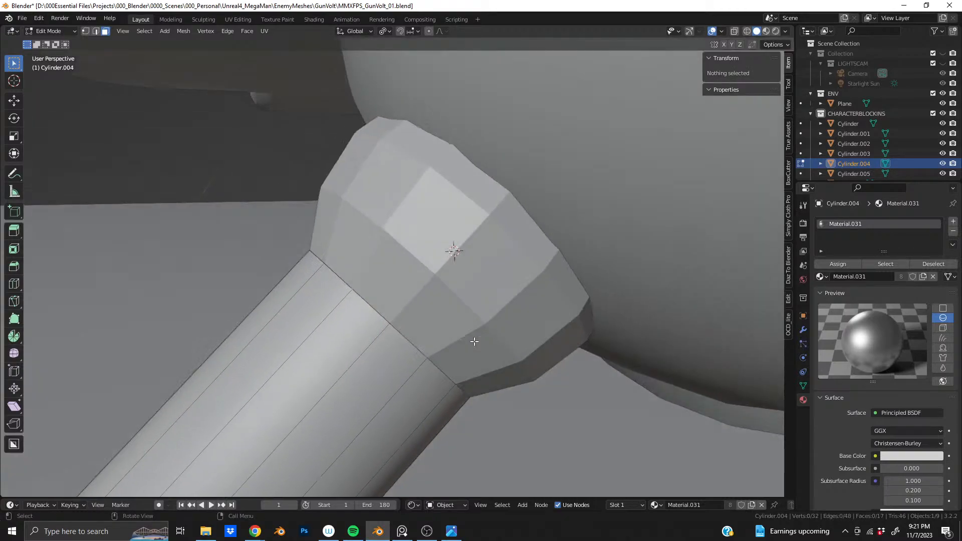
Join the leg cylinder into the joint sphere as one object and examine the seam between them in Edit Mode
{"action": "key", "text": "Tab"}
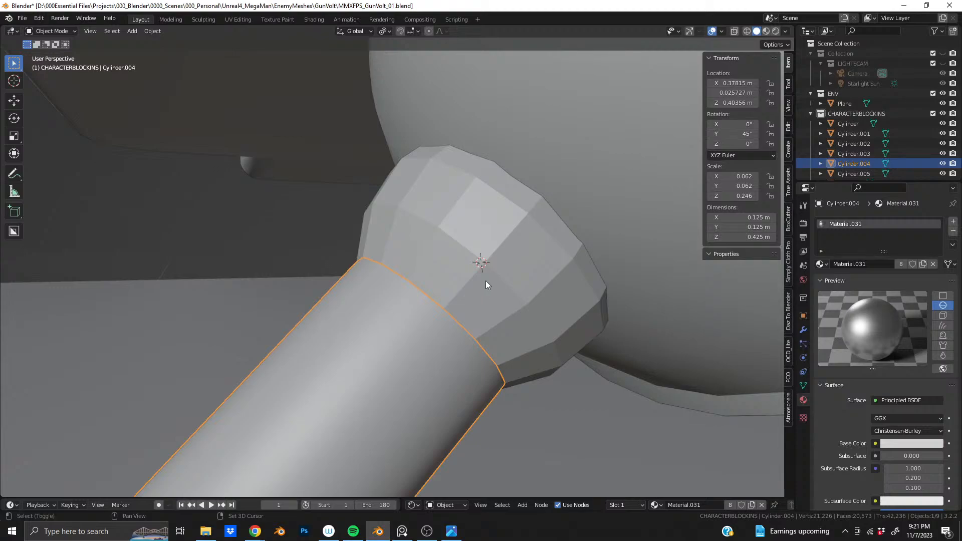
{"action": "left_click", "coordinate": [485, 281]}
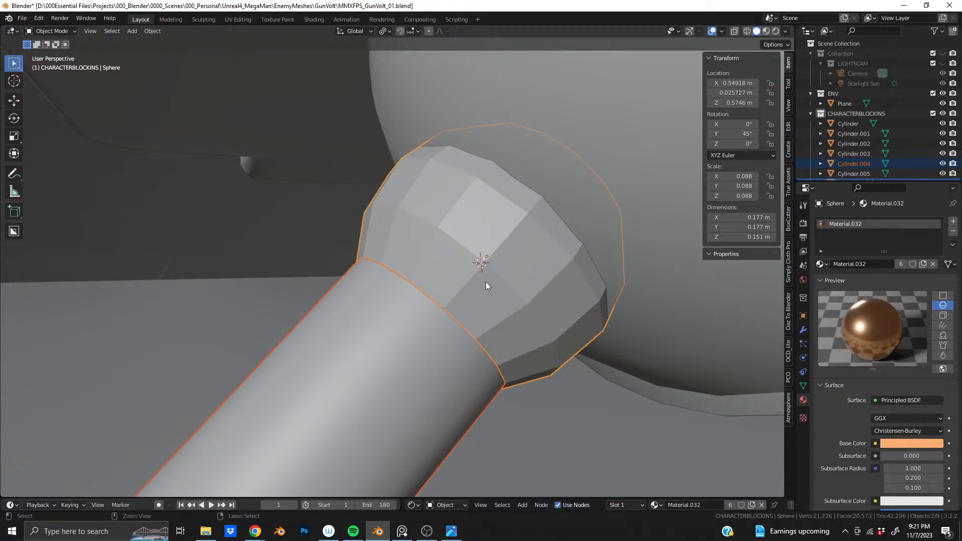
{"action": "key", "text": "ctrl+j"}
{"action": "middle_click_drag", "start_coordinate": [486, 282], "coordinate": [507, 301]}
{"action": "key", "text": "Tab"}
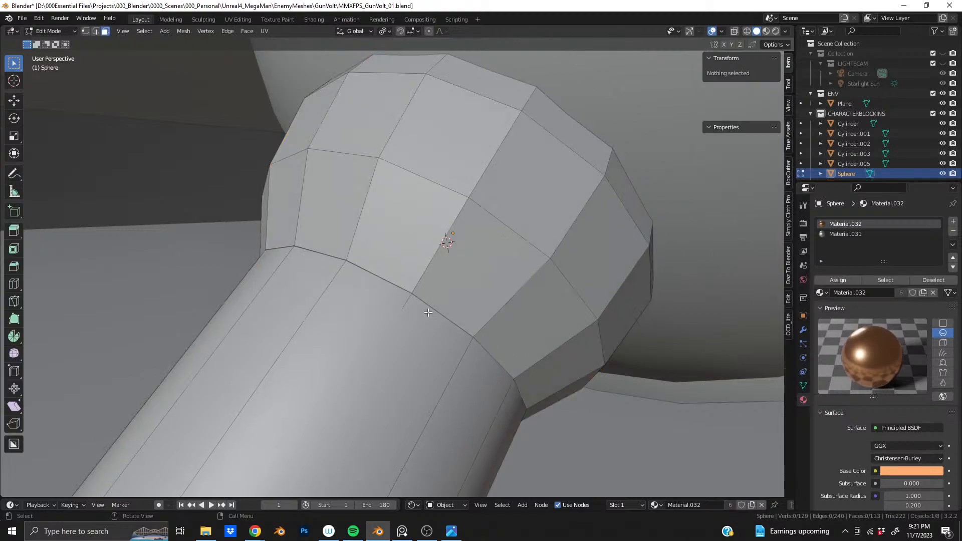
{"action": "scroll", "coordinate": [429, 312], "scroll_direction": "up", "scroll_amount": 3}
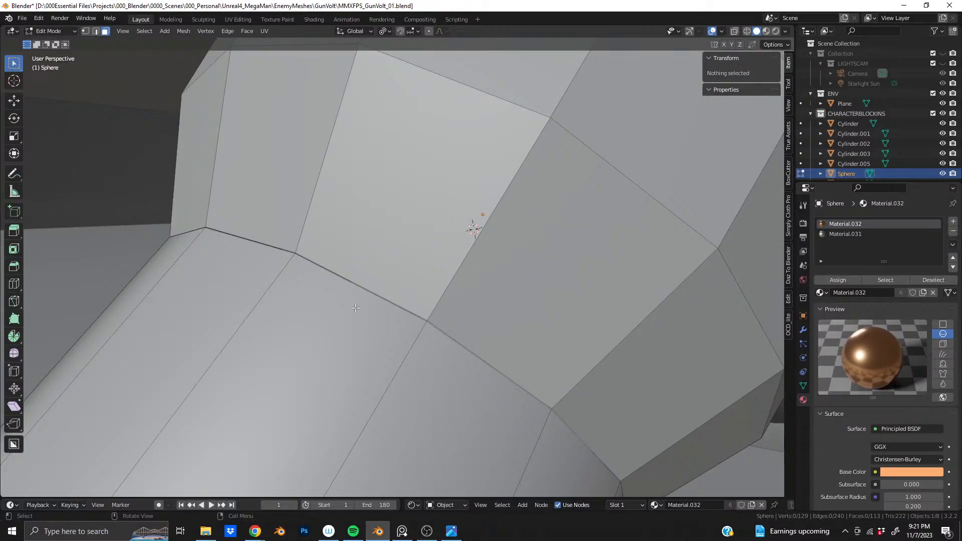
Apply smooth shading to the joined leg and sphere in Object Mode
{"action": "key", "text": "Tab"}
{"action": "right_click", "coordinate": [370, 289]}
{"action": "left_click", "coordinate": [371, 247]}
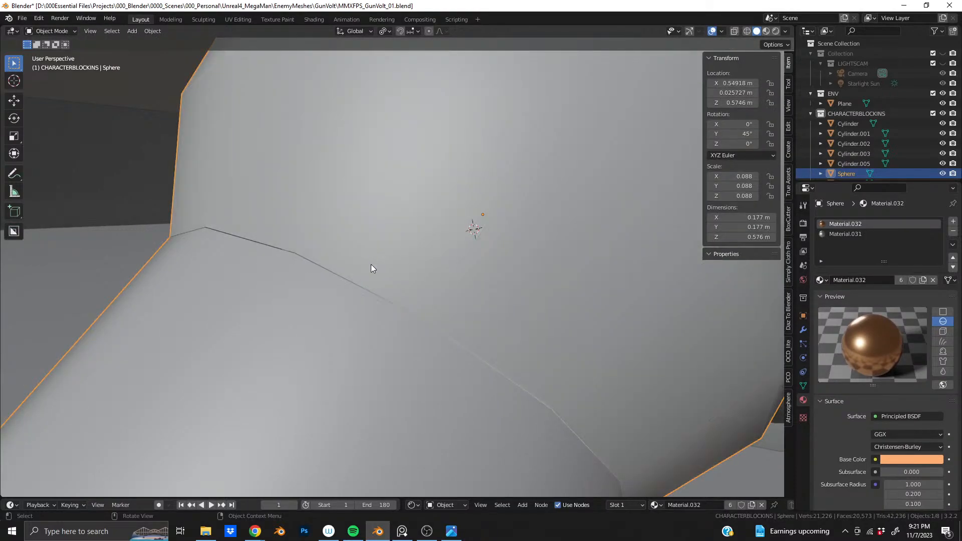
{"action": "scroll", "coordinate": [420, 278], "scroll_direction": "down", "scroll_amount": 5}
{"action": "scroll", "coordinate": [420, 278], "scroll_direction": "up", "scroll_amount": 5}
Bridge the leg's upper open edge loop to the sphere's lower open edge loop to close the gap at the seam
{"action": "key", "text": "Tab"}
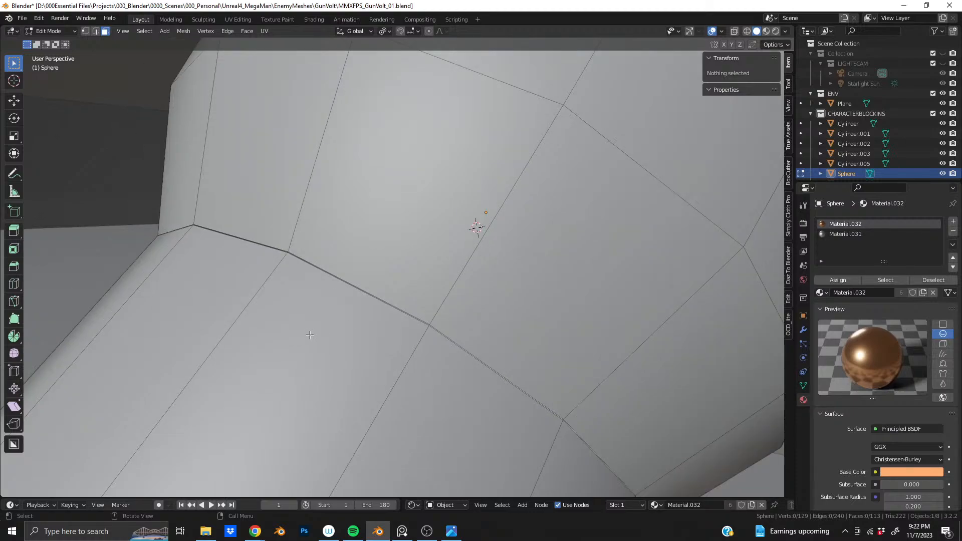
{"action": "scroll", "coordinate": [310, 335], "scroll_direction": "up", "scroll_amount": 2}
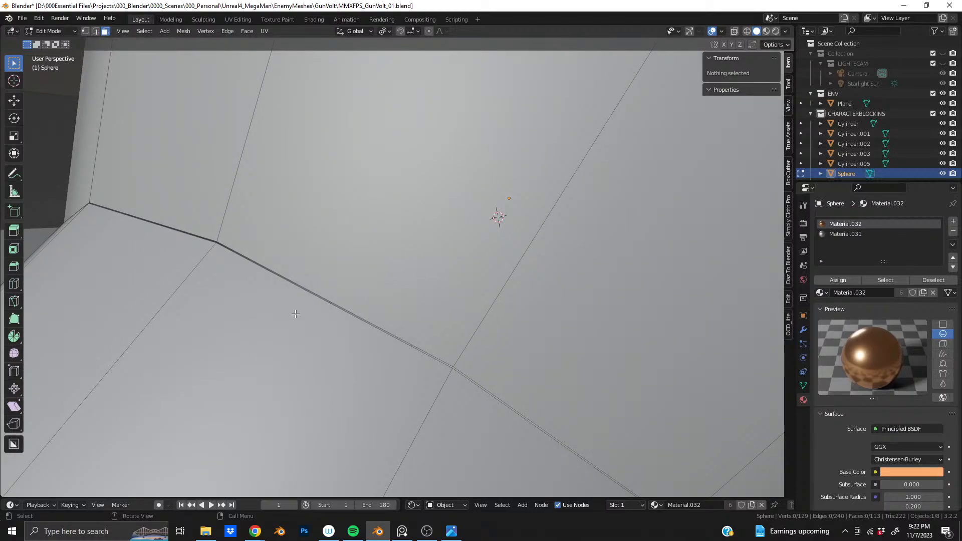
{"action": "key", "text": "2"}
{"action": "left_click", "coordinate": [285, 286], "text": "alt"}
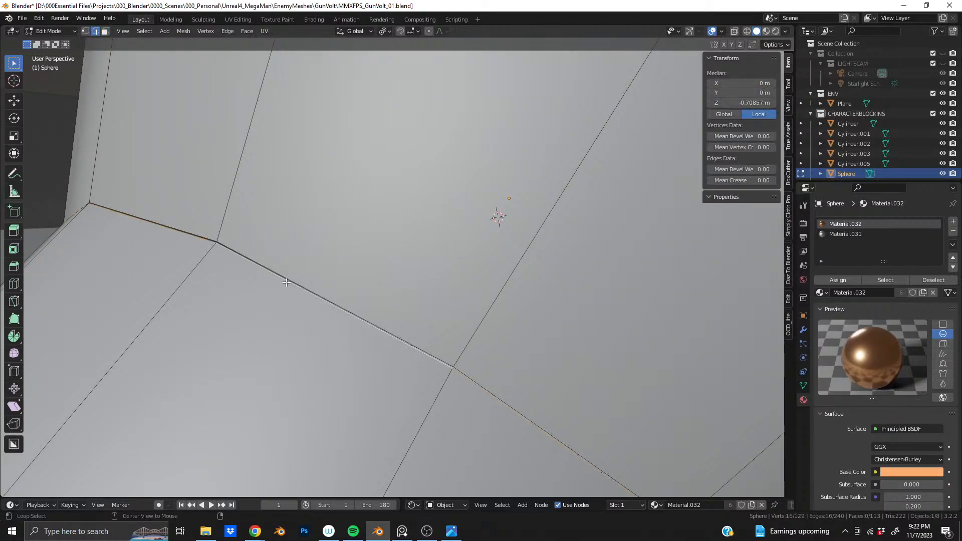
{"action": "left_click", "coordinate": [288, 272], "text": "alt+shift"}
{"action": "right_click", "coordinate": [287, 273]}
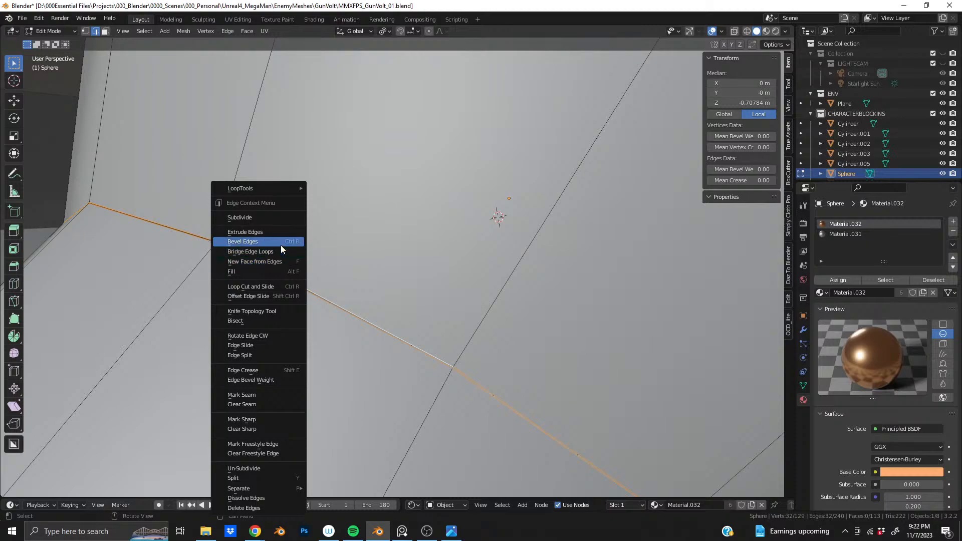
{"action": "left_click", "coordinate": [279, 251]}
{"action": "scroll", "coordinate": [420, 274], "scroll_direction": "down", "scroll_amount": 8}
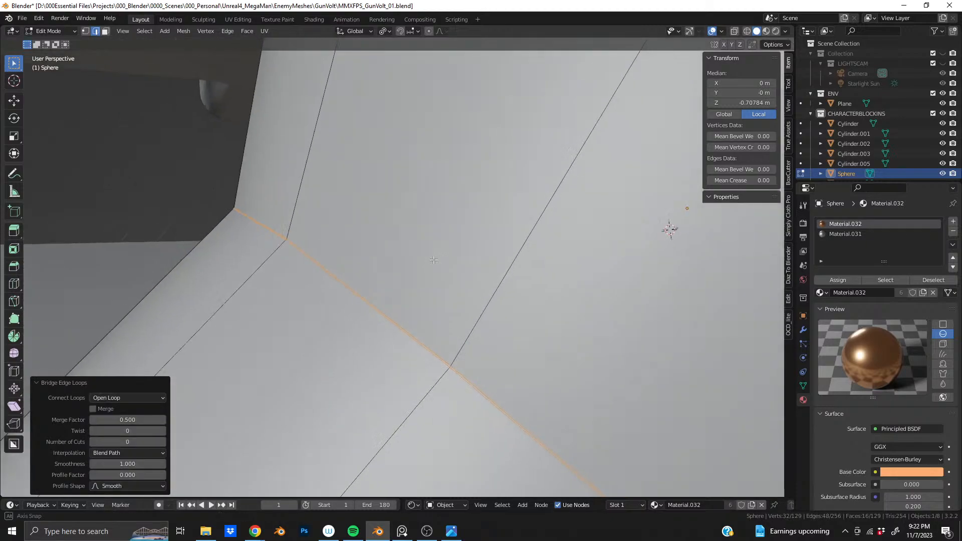
{"action": "middle_click_drag", "start_coordinate": [420, 274], "coordinate": [509, 260]}
{"action": "scroll", "coordinate": [438, 292], "scroll_direction": "up", "scroll_amount": 6}
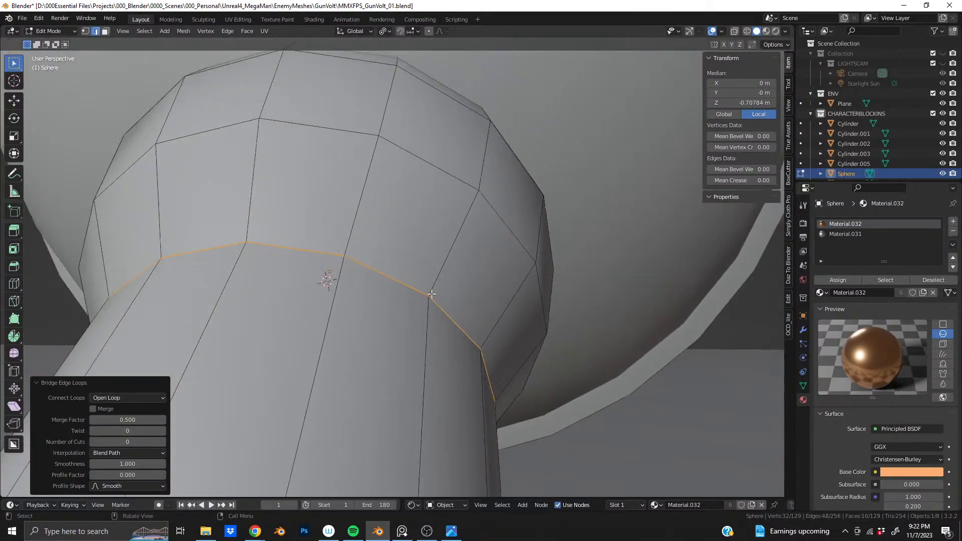
{"action": "middle_click_drag", "start_coordinate": [412, 285], "coordinate": [366, 281]}
{"action": "scroll", "coordinate": [389, 277], "scroll_direction": "up", "scroll_amount": 3}
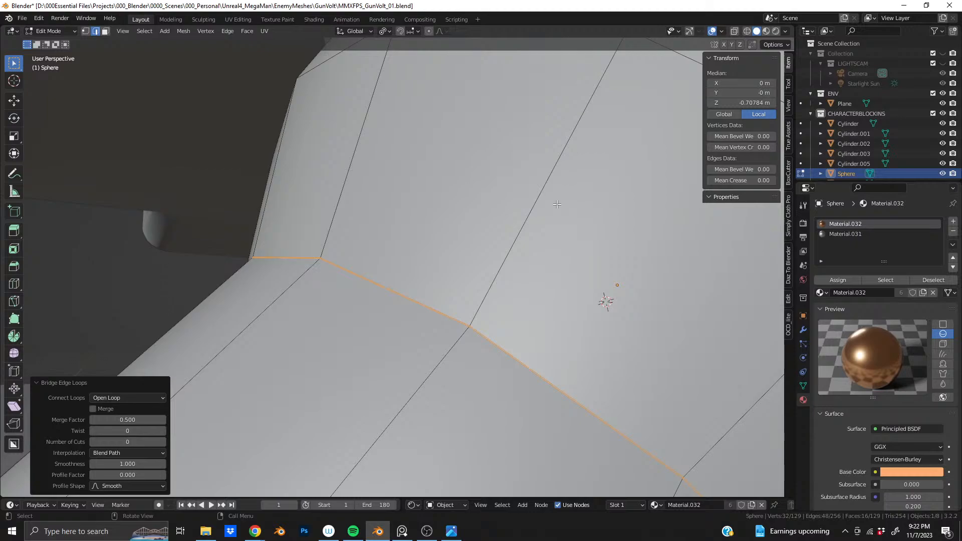
Try to inset the bridged face ring with outward depth to form a raised band, and undo it
{"action": "key", "text": "i"}
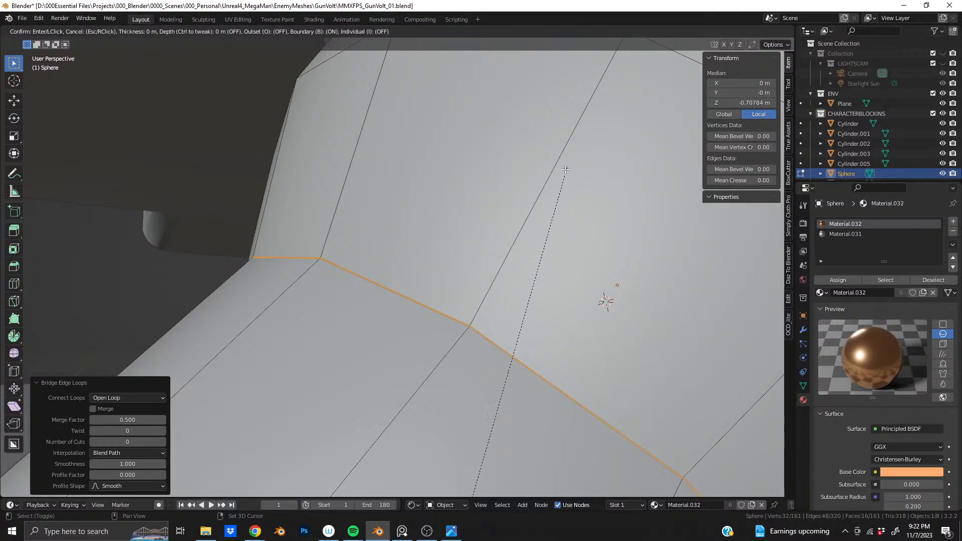
{"action": "key", "text": "Escape"}
{"action": "key", "text": "i"}
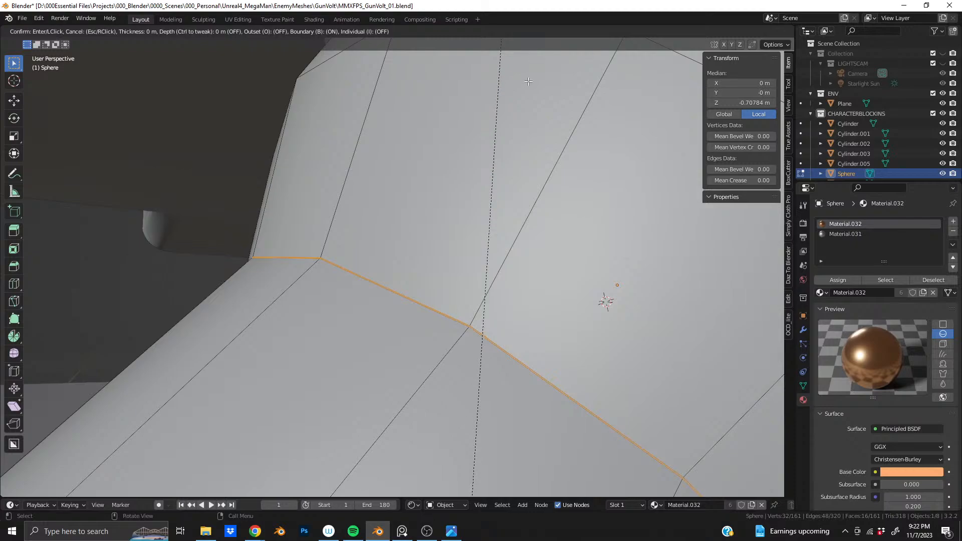
{"action": "key", "text": "ctrl"}
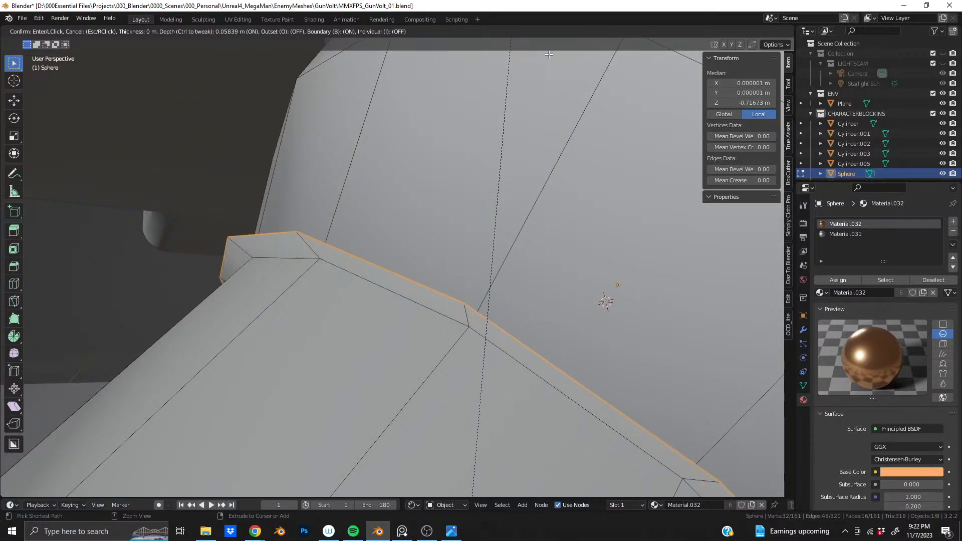
{"action": "left_click", "coordinate": [406, 243]}
{"action": "middle_click_drag", "start_coordinate": [405, 243], "coordinate": [341, 258]}
{"action": "scroll", "coordinate": [407, 260], "scroll_direction": "up", "scroll_amount": 2}
{"action": "key", "text": "ctrl+z"}
Slide the seam's lower edge loop slightly down the leg with a factor of about 0.009 to widen the bridged face strip
{"action": "middle_click_drag", "start_coordinate": [420, 317], "coordinate": [435, 337]}
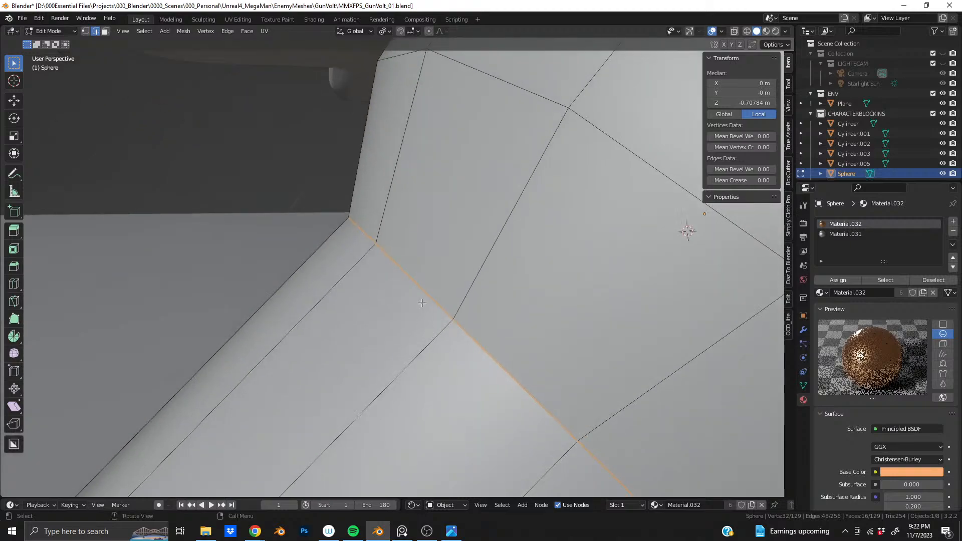
{"action": "scroll", "coordinate": [409, 290], "scroll_direction": "up", "scroll_amount": 4}
{"action": "left_click", "coordinate": [406, 288], "text": "alt"}
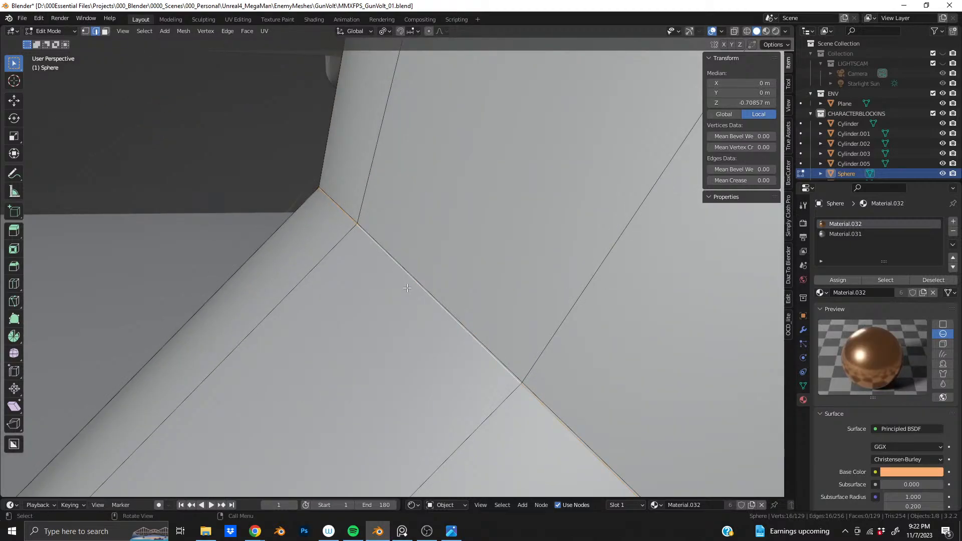
{"action": "key", "text": "g"}
{"action": "key", "text": "g"}
{"action": "left_click", "coordinate": [395, 303]}
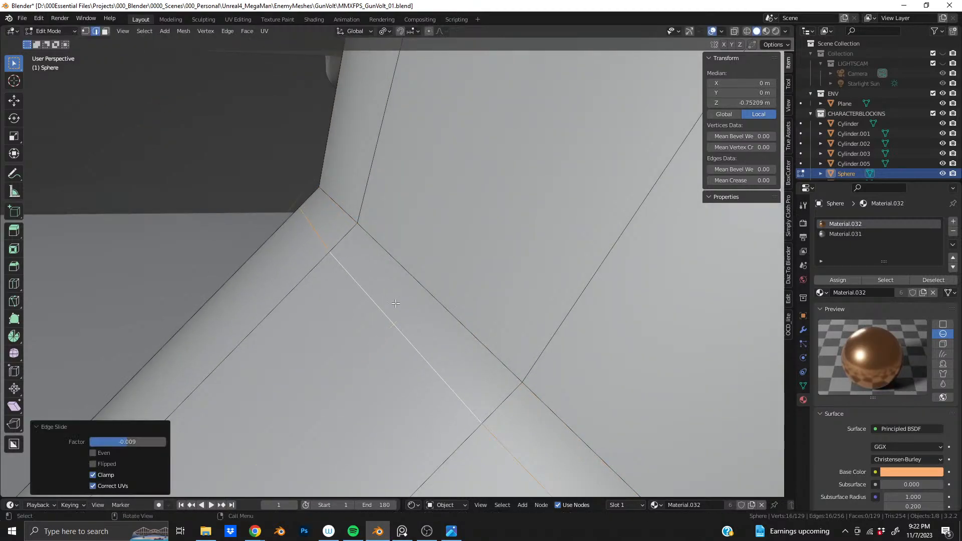
Try to extrude the seam's face ring outward along its normals by about 0.057 m, and undo it
{"action": "key", "text": "3"}
{"action": "left_click", "coordinate": [377, 286], "text": "alt"}
{"action": "scroll", "coordinate": [377, 286], "scroll_direction": "down", "scroll_amount": 4}
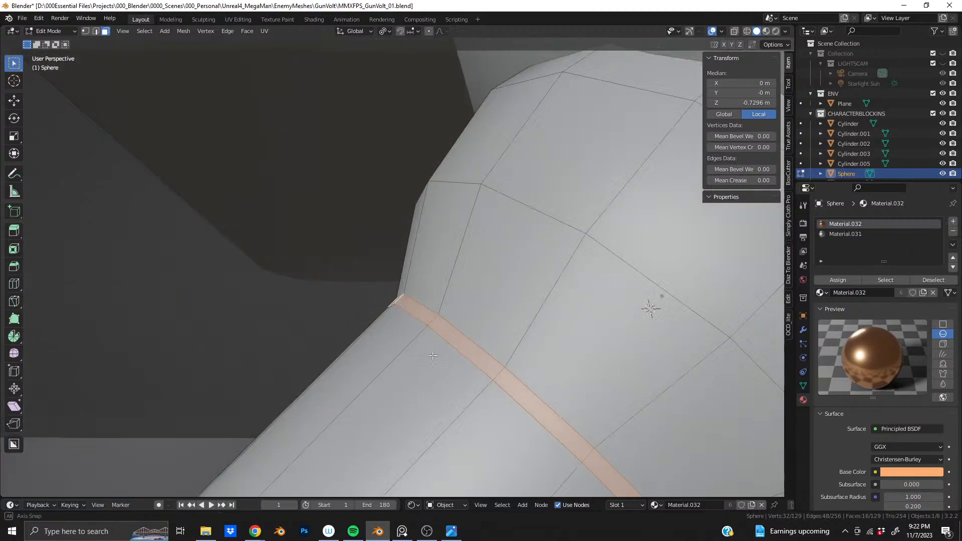
{"action": "key", "text": "alt+e"}
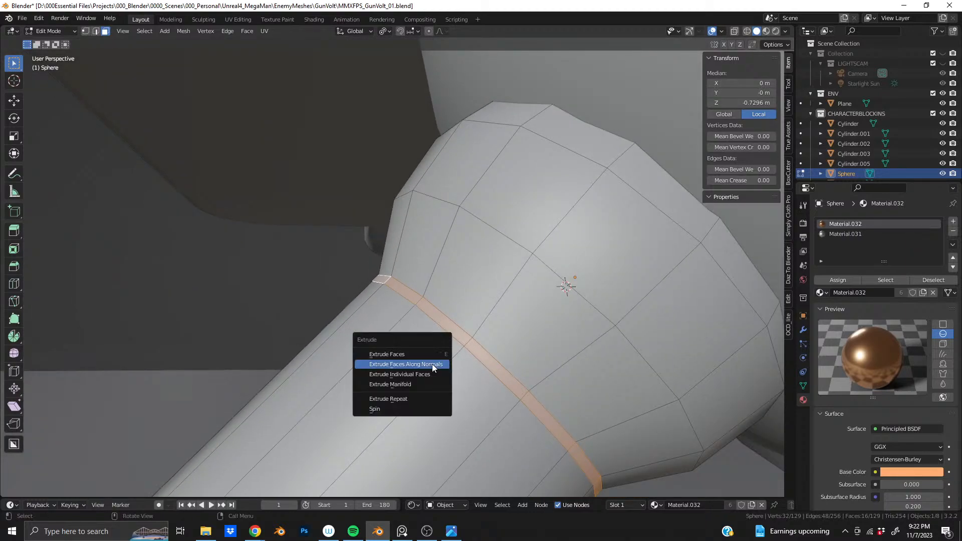
{"action": "left_click", "coordinate": [432, 367]}
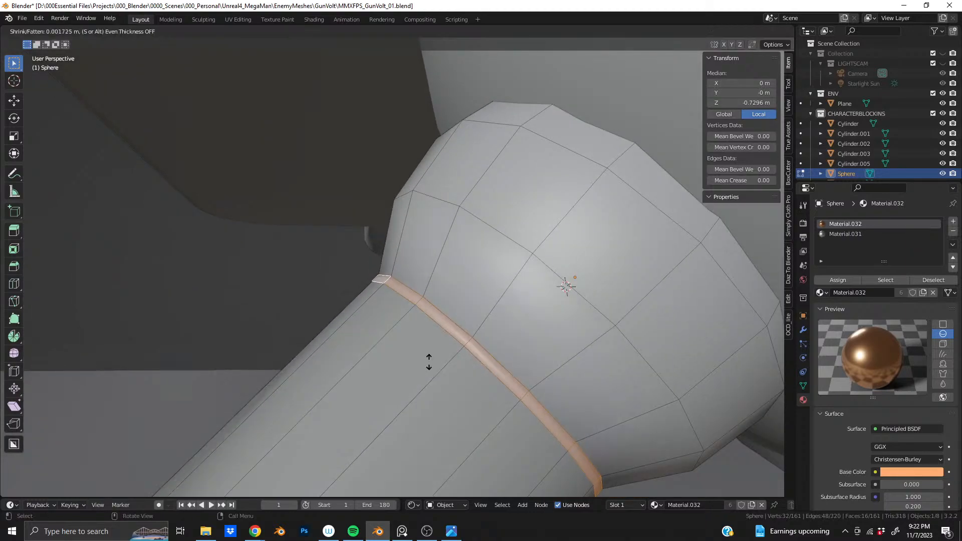
{"action": "left_click", "coordinate": [428, 297]}
{"action": "middle_click_drag", "start_coordinate": [428, 298], "coordinate": [525, 334]}
{"action": "scroll", "coordinate": [404, 357], "scroll_direction": "down", "scroll_amount": 5}
{"action": "middle_click_drag", "start_coordinate": [404, 356], "coordinate": [208, 328]}
{"action": "scroll", "coordinate": [208, 328], "scroll_direction": "up", "scroll_amount": 7}
{"action": "middle_click_drag", "start_coordinate": [374, 305], "coordinate": [432, 272]}
{"action": "scroll", "coordinate": [386, 281], "scroll_direction": "down", "scroll_amount": 3}
{"action": "scroll", "coordinate": [432, 273], "scroll_direction": "up", "scroll_amount": 2}
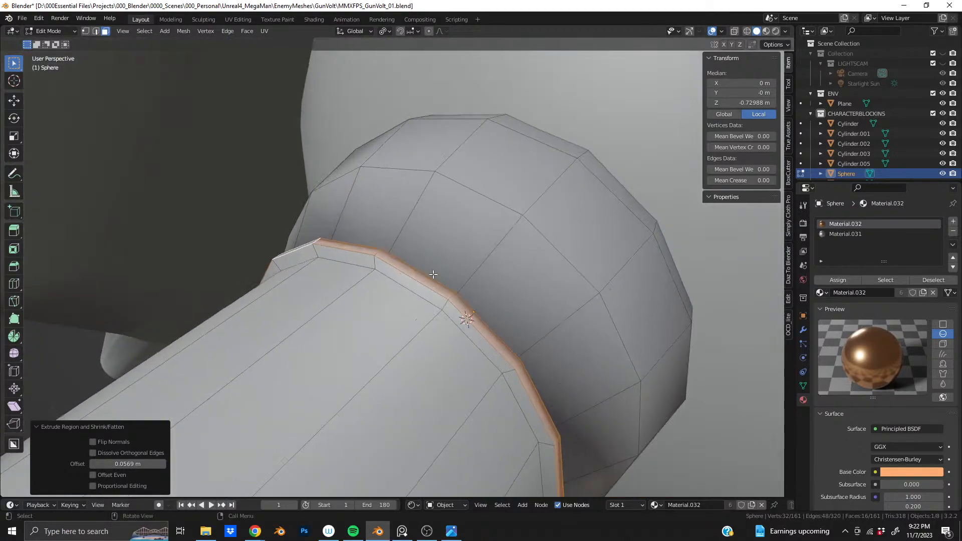
{"action": "key", "text": "ctrl+z"}
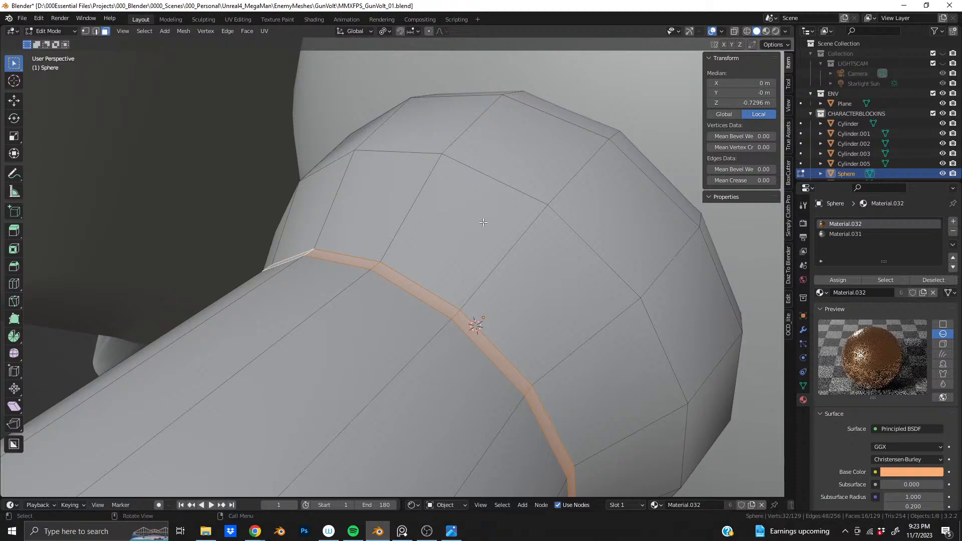
Inset the seam's face ring by about 0.004 m, and inset it again with zero thickness and about 0.179 m outward depth
{"action": "key", "text": "i"}
{"action": "left_click", "coordinate": [475, 231]}
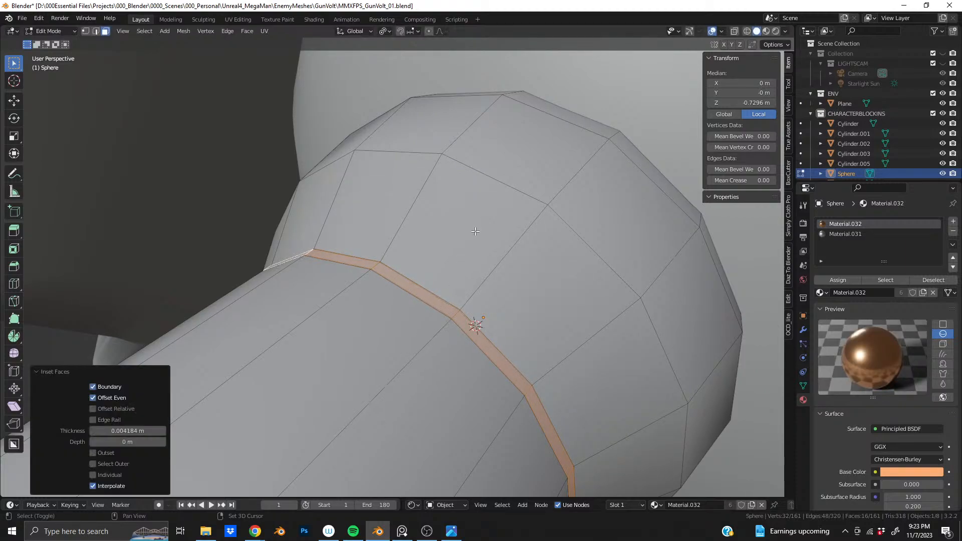
{"action": "key", "text": "i"}
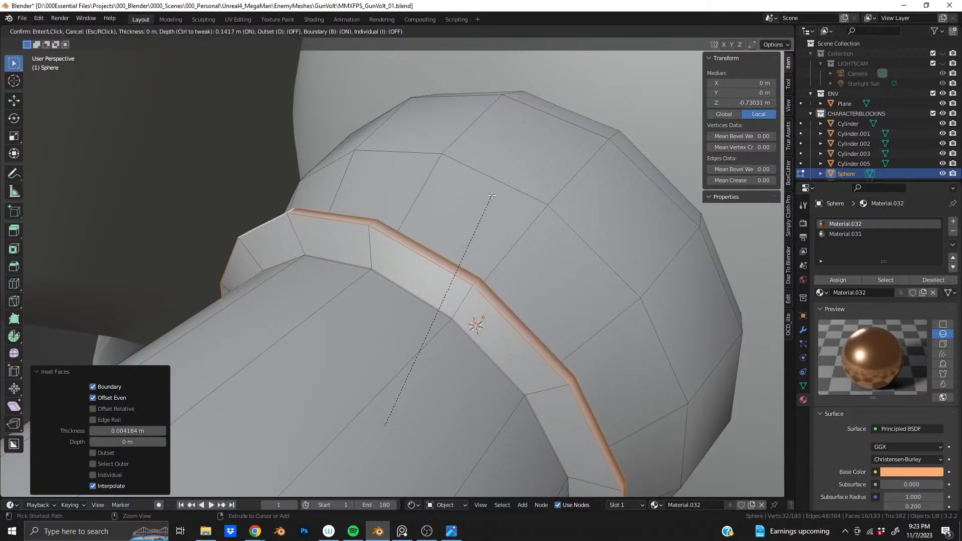
{"action": "left_click", "coordinate": [496, 186]}
{"action": "middle_click_drag", "start_coordinate": [496, 185], "coordinate": [434, 245]}
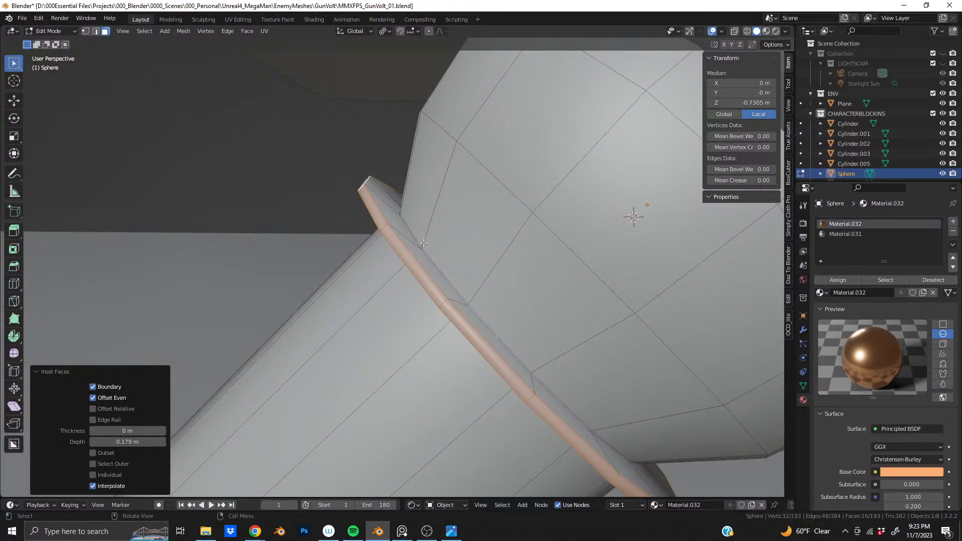
Extend the selection to the raised band's side face loops and assign Material.032 to them
{"action": "left_click", "coordinate": [417, 243], "text": "alt+shift"}
{"action": "key", "text": "ctrl+z"}
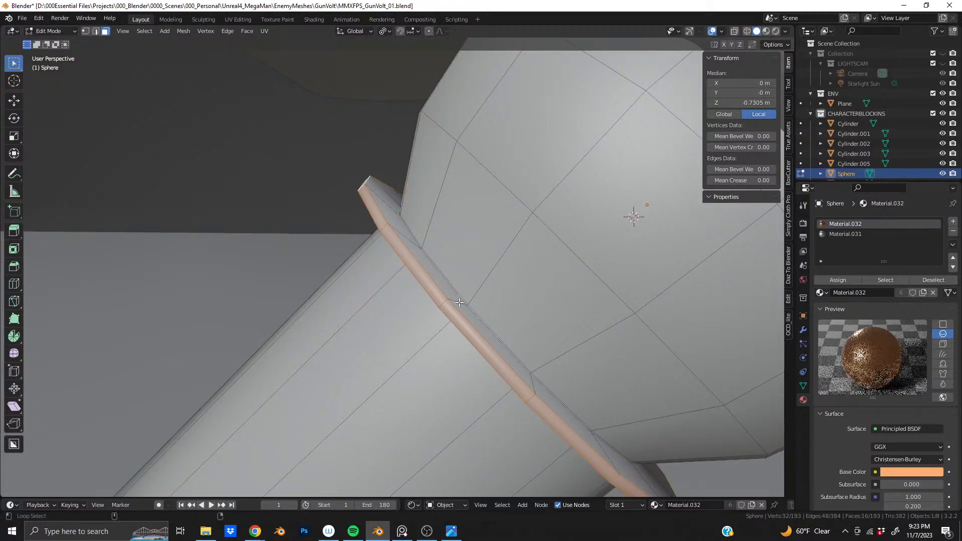
{"action": "left_click", "coordinate": [460, 297], "text": "alt+shift"}
{"action": "middle_click_drag", "start_coordinate": [522, 281], "coordinate": [398, 286]}
{"action": "left_click", "coordinate": [460, 304], "text": "alt+shift"}
{"action": "scroll", "coordinate": [420, 335], "scroll_direction": "up", "scroll_amount": 4}
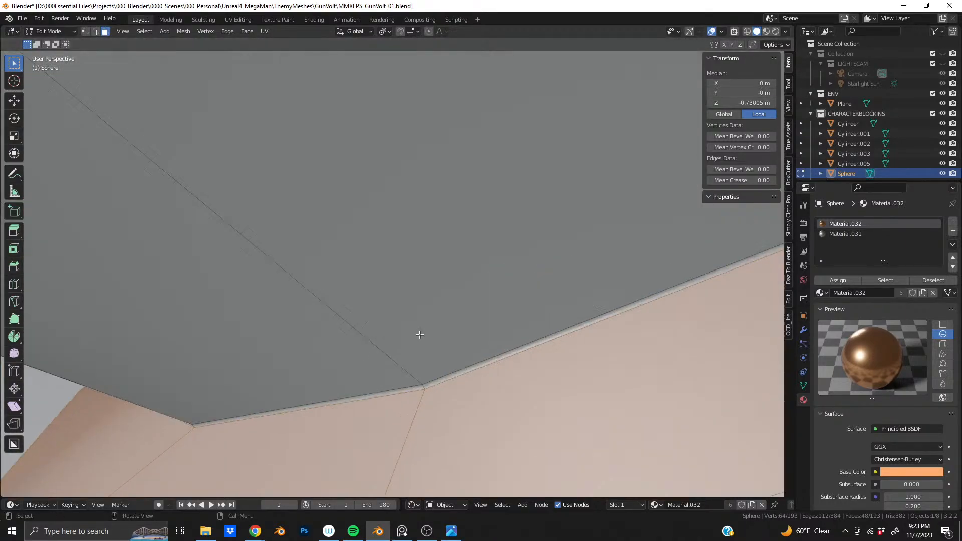
{"action": "left_click", "coordinate": [424, 387], "text": "alt+shift"}
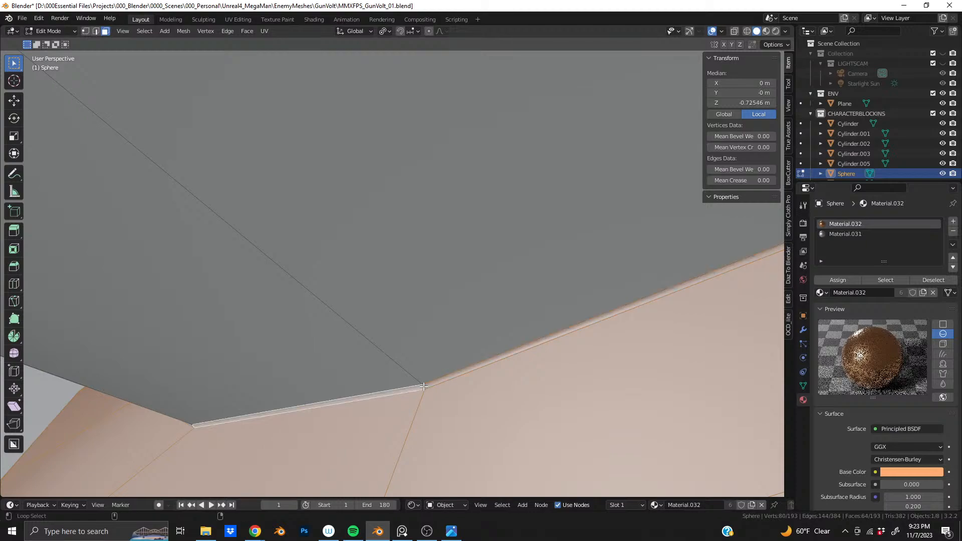
{"action": "left_click", "coordinate": [845, 278]}
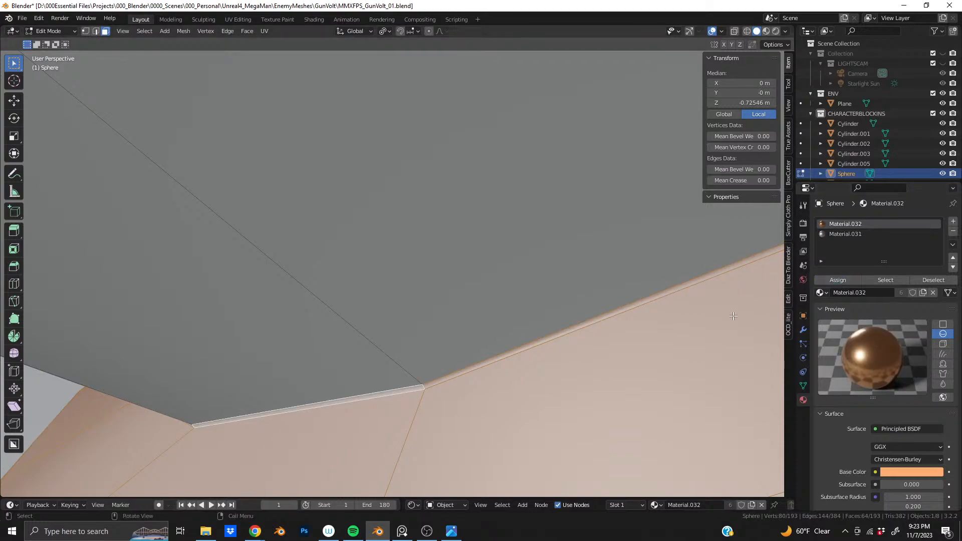
Examine the raised band around the leg's seam in Object Mode from near and far
{"action": "scroll", "coordinate": [566, 304], "scroll_direction": "down", "scroll_amount": 7}
{"action": "middle_click_drag", "start_coordinate": [440, 280], "coordinate": [376, 271]}
{"action": "key", "text": "Tab"}
{"action": "scroll", "coordinate": [393, 270], "scroll_direction": "down", "scroll_amount": 7}
{"action": "scroll", "coordinate": [420, 260], "scroll_direction": "down", "scroll_amount": 3}
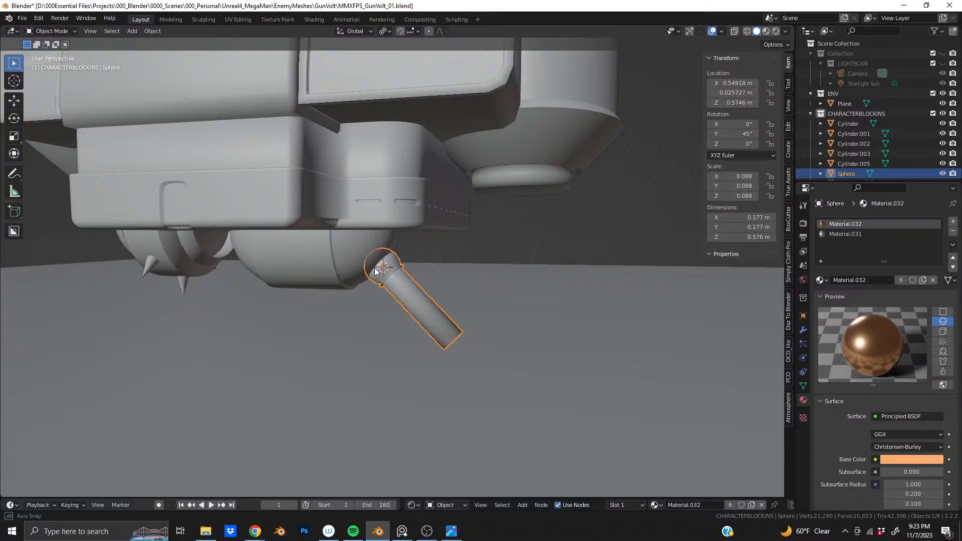
{"action": "scroll", "coordinate": [384, 273], "scroll_direction": "up", "scroll_amount": 10}
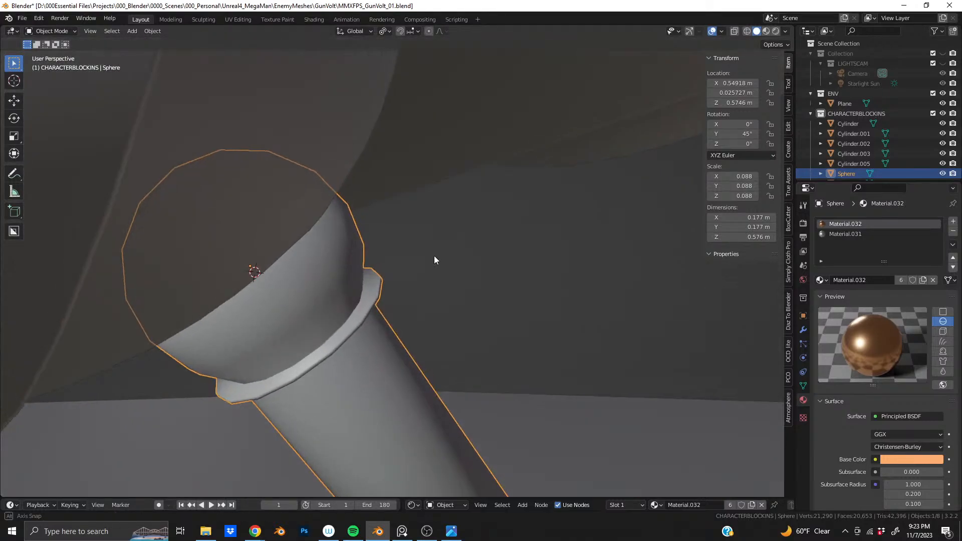
{"action": "scroll", "coordinate": [363, 254], "scroll_direction": "down", "scroll_amount": 10}
{"action": "middle_click_drag", "start_coordinate": [363, 263], "coordinate": [383, 279]}
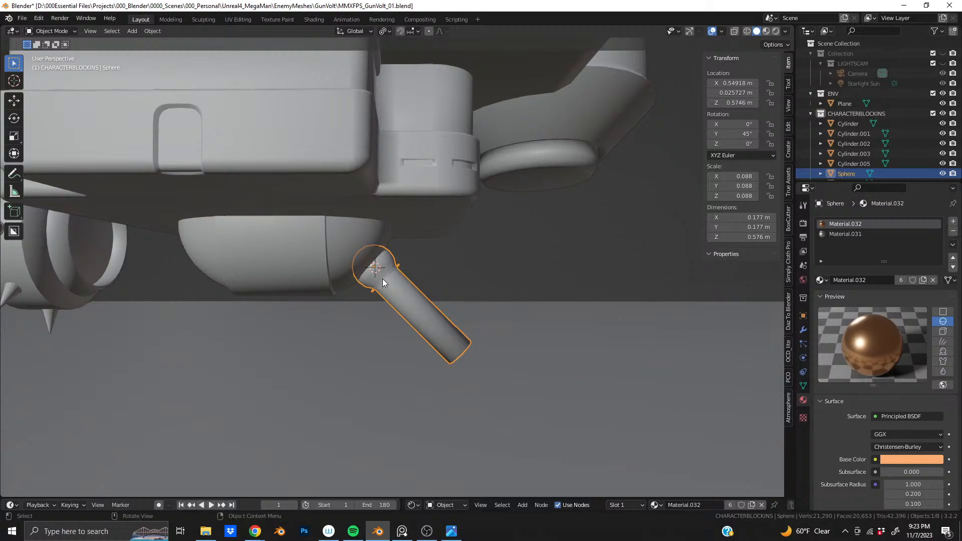
{"action": "scroll", "coordinate": [382, 278], "scroll_direction": "up", "scroll_amount": 5}
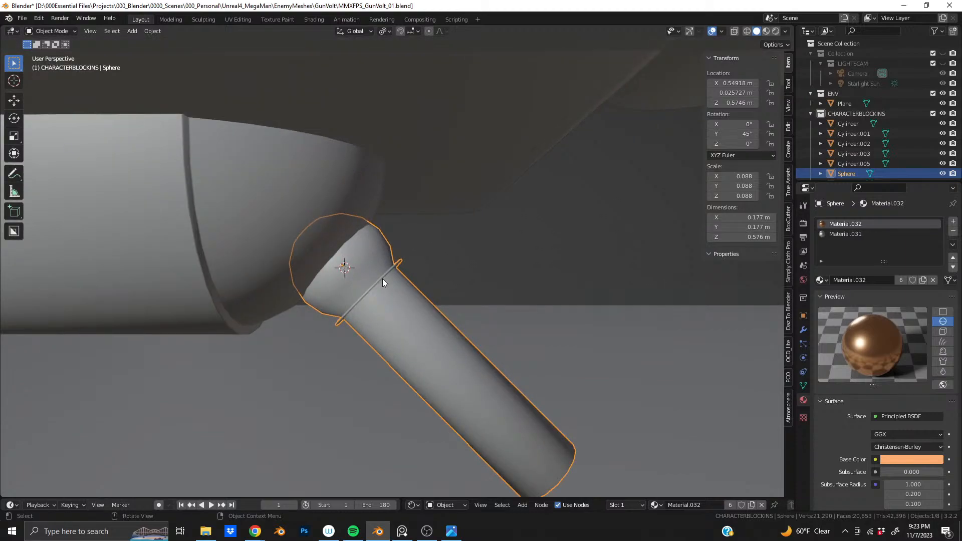
{"action": "mouse_move", "coordinate": [383, 282]}
{"action": "middle_mouse_down"}
{"action": "mouse_move", "coordinate": [413, 279]}
{"action": "mouse_move", "coordinate": [397, 313]}
{"action": "mouse_move", "coordinate": [376, 278]}
{"action": "middle_mouse_up"}
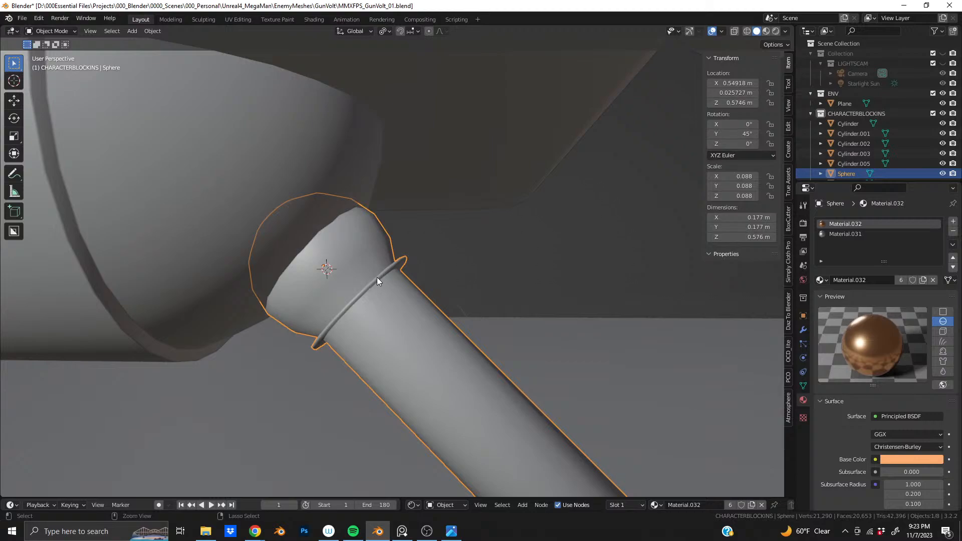
Undo the raised band and the seam's edge slide, back to the narrow bridged face ring
{"action": "key", "text": "Tab"}
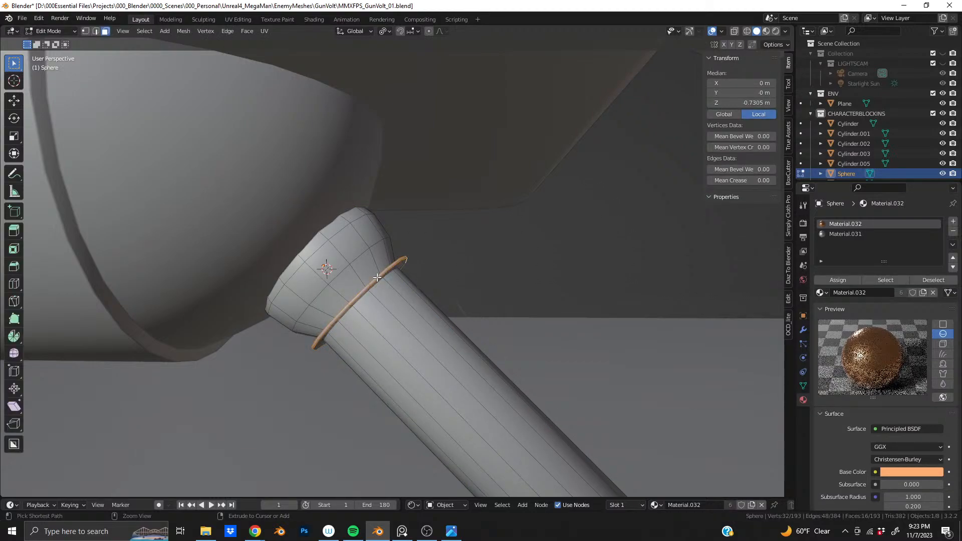
{"action": "key", "text": "ctrl+z"}
{"action": "key", "text": "ctrl+z"}
{"action": "scroll", "coordinate": [365, 290], "scroll_direction": "up", "scroll_amount": 10}
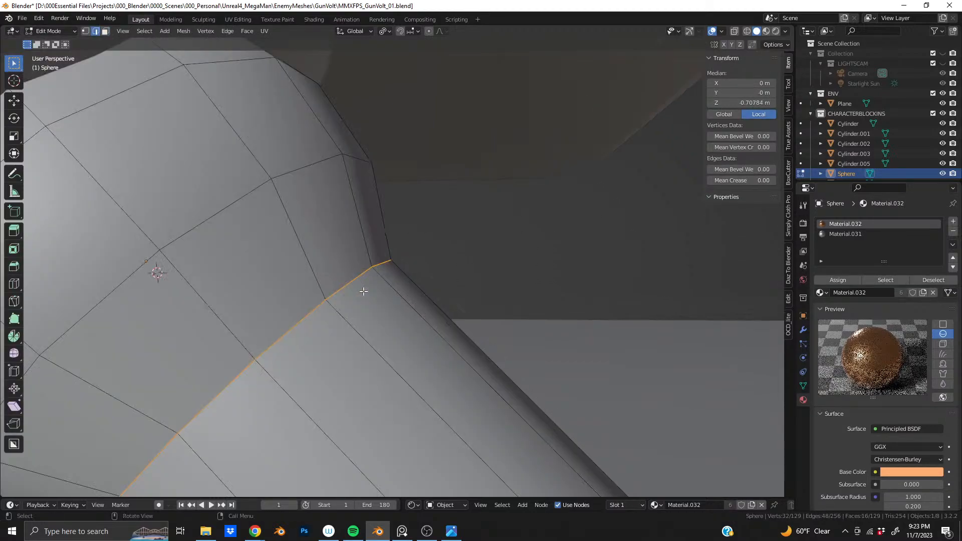
{"action": "middle_click_drag", "start_coordinate": [288, 296], "coordinate": [110, 310]}
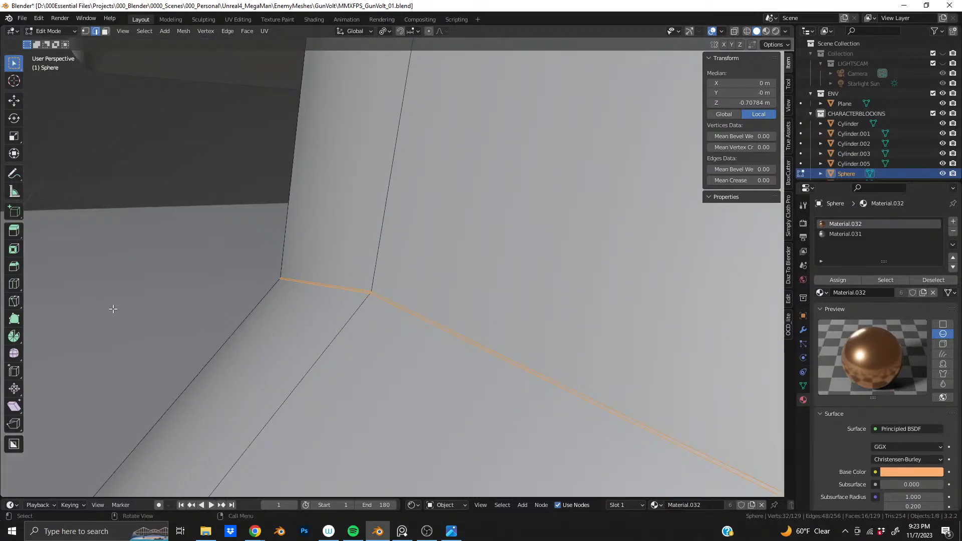
Inset the bridged face ring with zero thickness and about 0.012 m inward depth to form a thin groove at the seam
{"action": "key", "text": "i"}
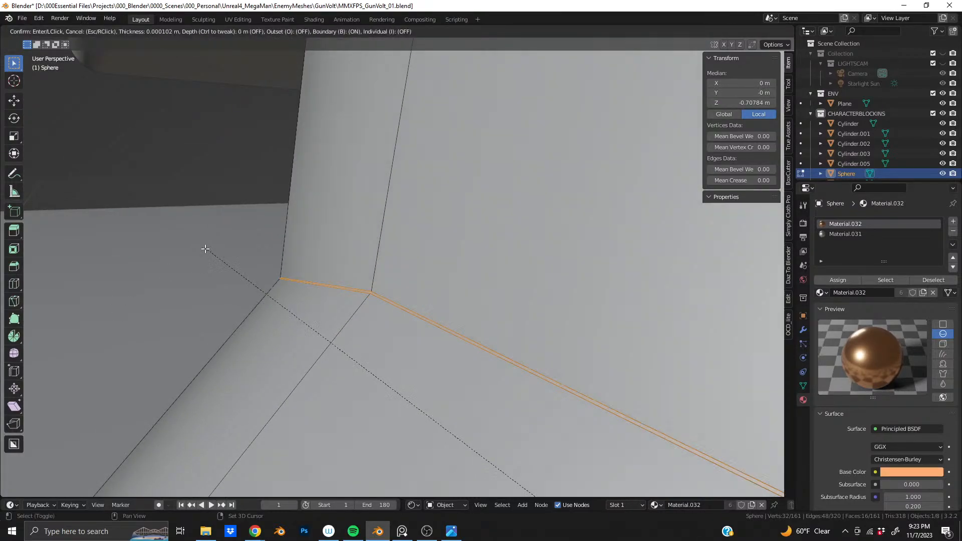
{"action": "key", "text": "ctrl"}
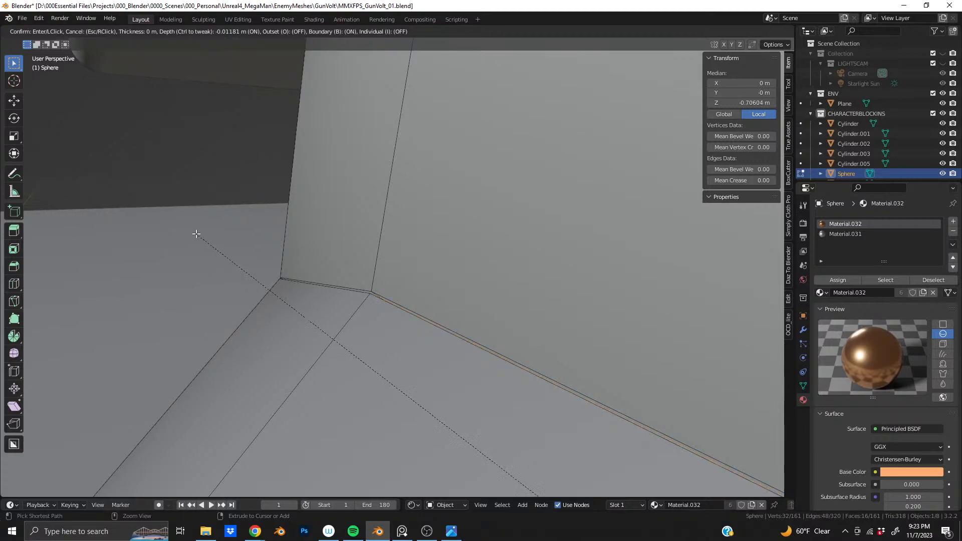
{"action": "left_click", "coordinate": [198, 234], "text": "ctrl"}
Examine the leg's seam groove in Object Mode from several angles and against the whole robot
{"action": "middle_click_drag", "start_coordinate": [326, 243], "coordinate": [473, 242]}
{"action": "key", "text": "Tab"}
{"action": "scroll", "coordinate": [371, 278], "scroll_direction": "down", "scroll_amount": 5}
{"action": "scroll", "coordinate": [371, 278], "scroll_direction": "down", "scroll_amount": 5}
{"action": "middle_click_drag", "start_coordinate": [353, 286], "coordinate": [249, 252]}
{"action": "scroll", "coordinate": [339, 278], "scroll_direction": "down", "scroll_amount": 5}
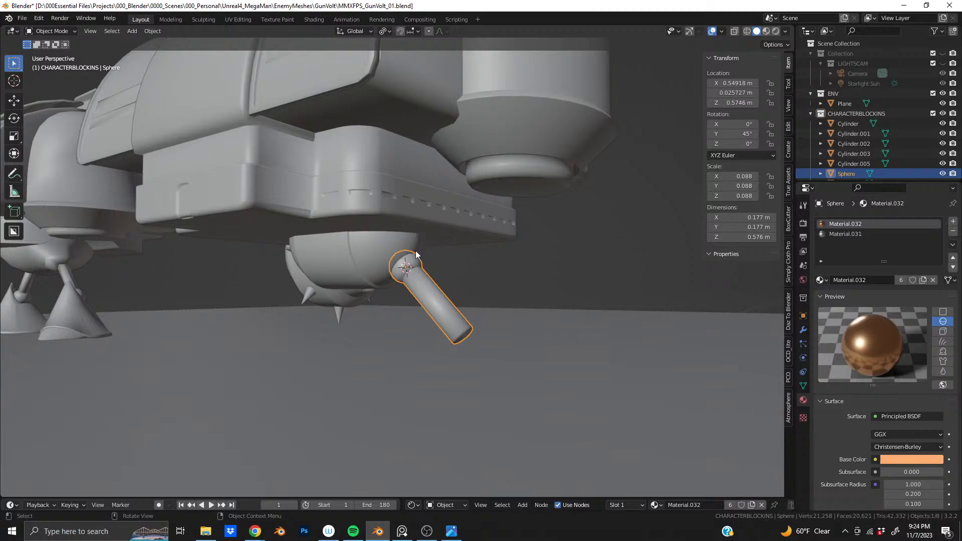
{"action": "scroll", "coordinate": [418, 248], "scroll_direction": "up", "scroll_amount": 6}
{"action": "middle_click_drag", "start_coordinate": [398, 275], "coordinate": [441, 287]}
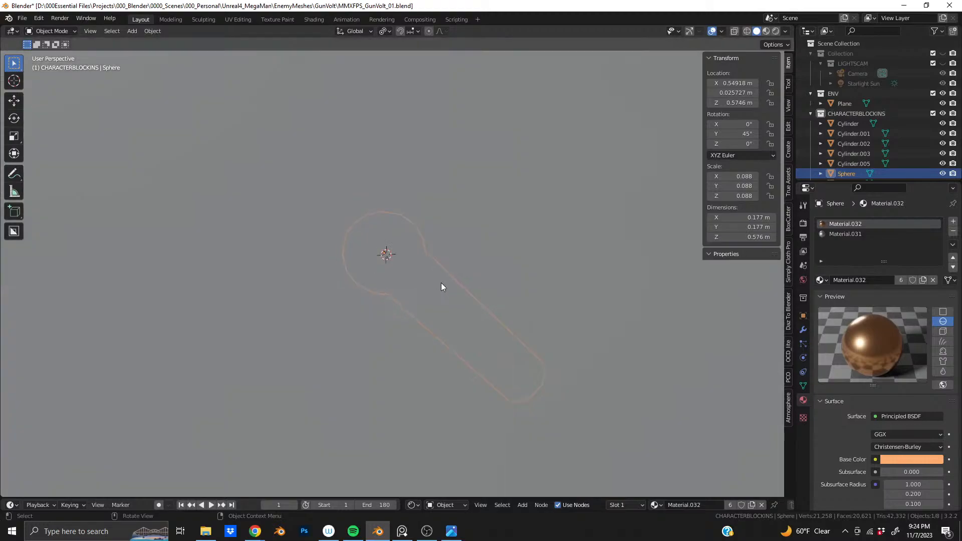
{"action": "scroll", "coordinate": [441, 287], "scroll_direction": "down", "scroll_amount": 8}
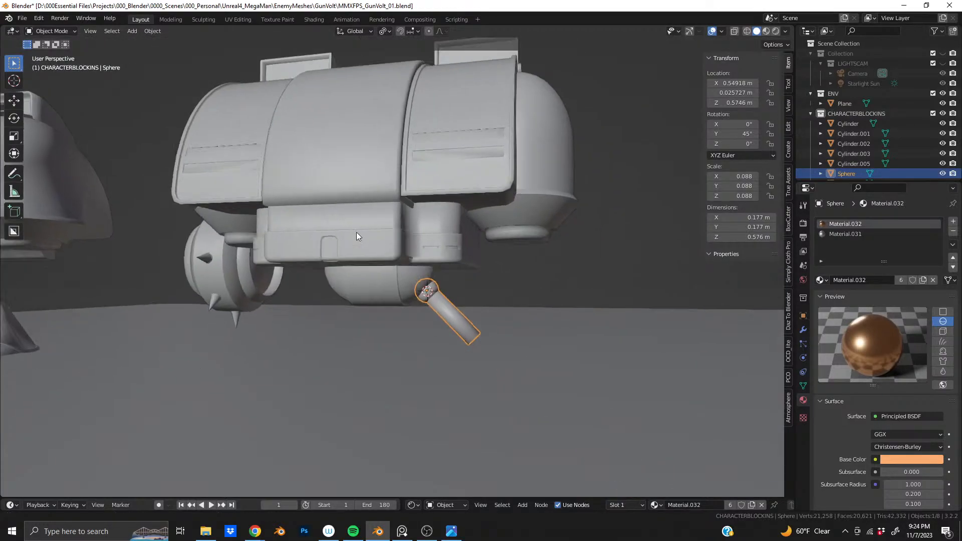
Inspect where the leg's ball joint meets the rounded lower hull, checking the hull's mesh in Edit Mode
{"action": "middle_click_drag", "start_coordinate": [375, 248], "coordinate": [345, 221], "text": "shift"}
{"action": "scroll", "coordinate": [346, 226], "scroll_direction": "up", "scroll_amount": 6}
{"action": "middle_click_drag", "start_coordinate": [350, 260], "coordinate": [522, 221]}
{"action": "scroll", "coordinate": [426, 224], "scroll_direction": "up", "scroll_amount": 4}
{"action": "scroll", "coordinate": [449, 229], "scroll_direction": "up", "scroll_amount": 3}
{"action": "scroll", "coordinate": [449, 234], "scroll_direction": "down", "scroll_amount": 2}
{"action": "middle_click_drag", "start_coordinate": [418, 211], "coordinate": [439, 304]}
{"action": "scroll", "coordinate": [494, 244], "scroll_direction": "down", "scroll_amount": 3}
{"action": "left_click", "coordinate": [513, 216]}
{"action": "key", "text": "Tab"}
{"action": "scroll", "coordinate": [459, 236], "scroll_direction": "up", "scroll_amount": 3}
{"action": "scroll", "coordinate": [453, 211], "scroll_direction": "down", "scroll_amount": 4}
{"action": "key", "text": "Tab"}
Move the leg about 0.019 m along its local Z axis, sinking the ball joint into the hull
{"action": "left_click", "coordinate": [417, 300]}
{"action": "key", "text": "g"}
{"action": "key", "text": "z"}
{"action": "key", "text": "z"}
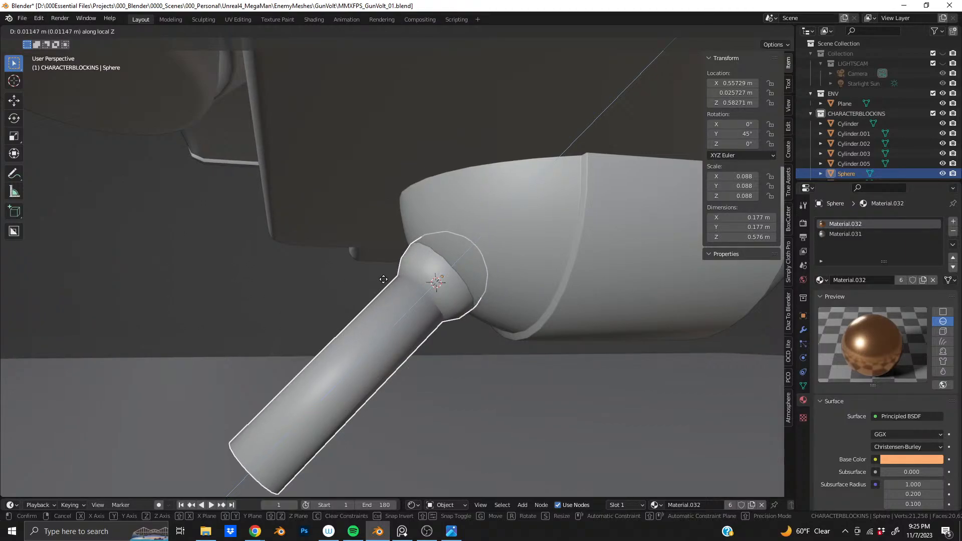
{"action": "left_click", "coordinate": [405, 259]}
{"action": "middle_click_drag", "start_coordinate": [416, 304], "coordinate": [381, 303]}
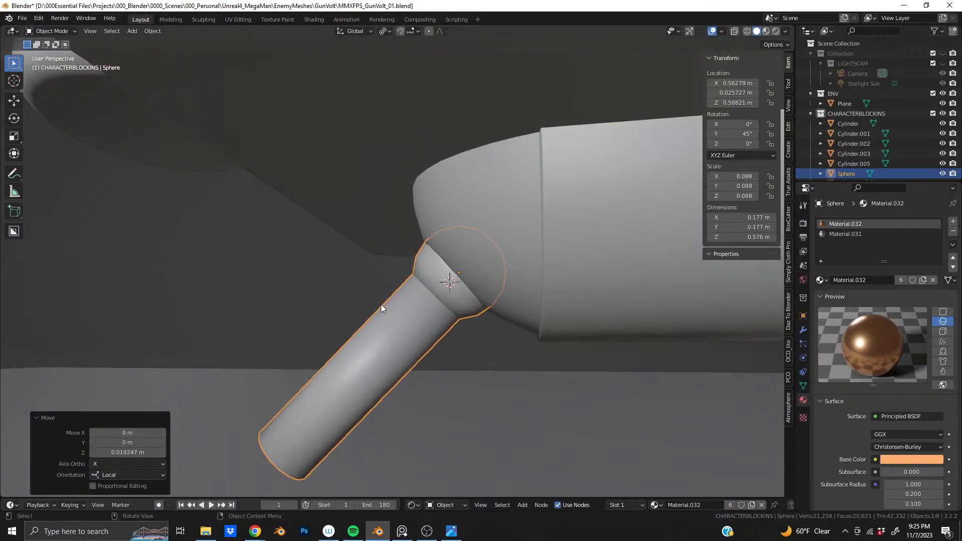
Push the leg about 0.005 m further into the hull along its local Z axis
{"action": "key", "text": "g"}
{"action": "key", "text": "x"}
{"action": "key", "text": "z"}
{"action": "key", "text": "z"}
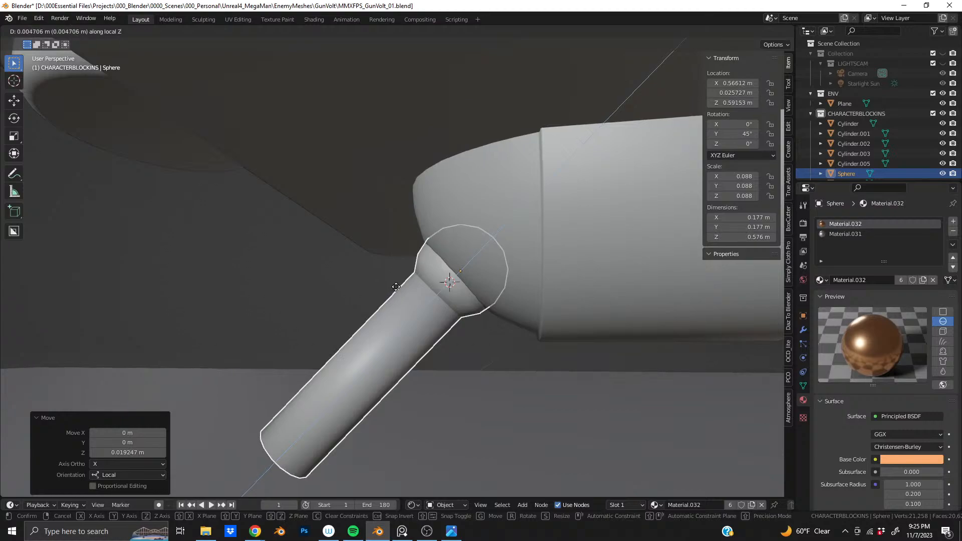
{"action": "left_click", "coordinate": [396, 286]}
In the front view, move the leg another 0.010 m or so along its local Z axis into the hull
{"action": "middle_click_drag", "start_coordinate": [440, 275], "coordinate": [460, 277], "text": "alt"}
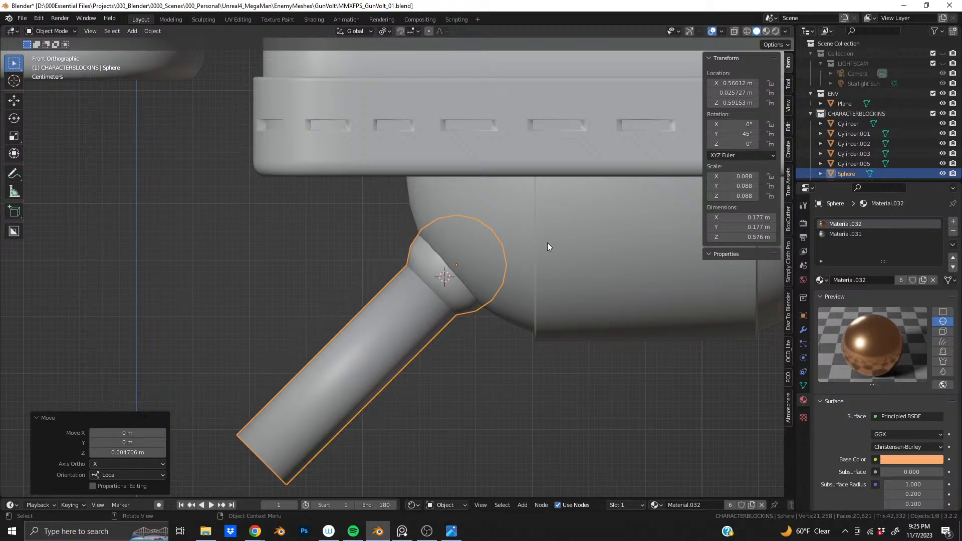
{"action": "key", "text": "g"}
{"action": "key", "text": "z"}
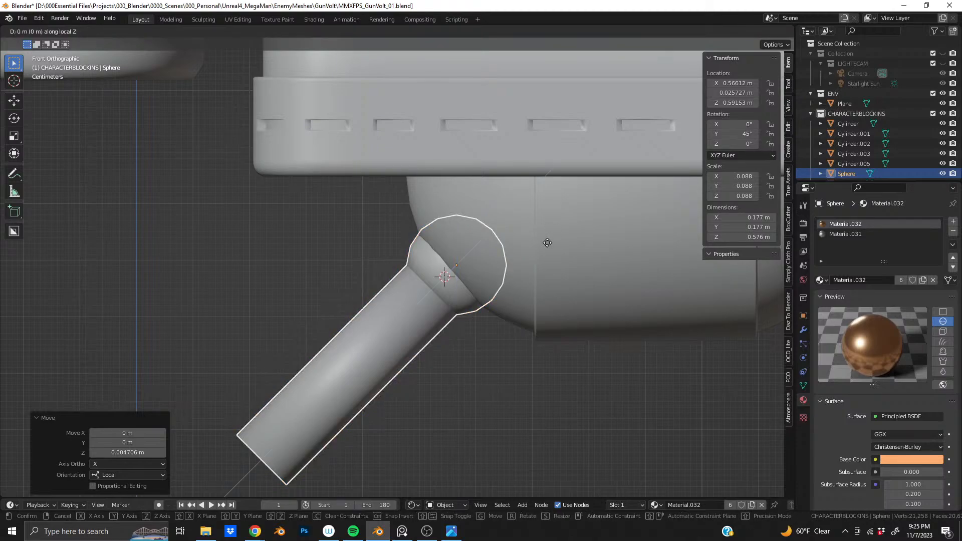
{"action": "key", "text": "z"}
{"action": "left_click", "coordinate": [551, 239]}
Try to rotate the leg about its ball joint in the back view, and undo the rotation
{"action": "middle_click_drag", "start_coordinate": [515, 256], "coordinate": [648, 267]}
{"action": "scroll", "coordinate": [452, 274], "scroll_direction": "down", "scroll_amount": 4}
{"action": "scroll", "coordinate": [400, 275], "scroll_direction": "up", "scroll_amount": 3}
{"action": "middle_click_drag", "start_coordinate": [453, 275], "coordinate": [422, 274]}
{"action": "key", "text": "ctrl+KP_1"}
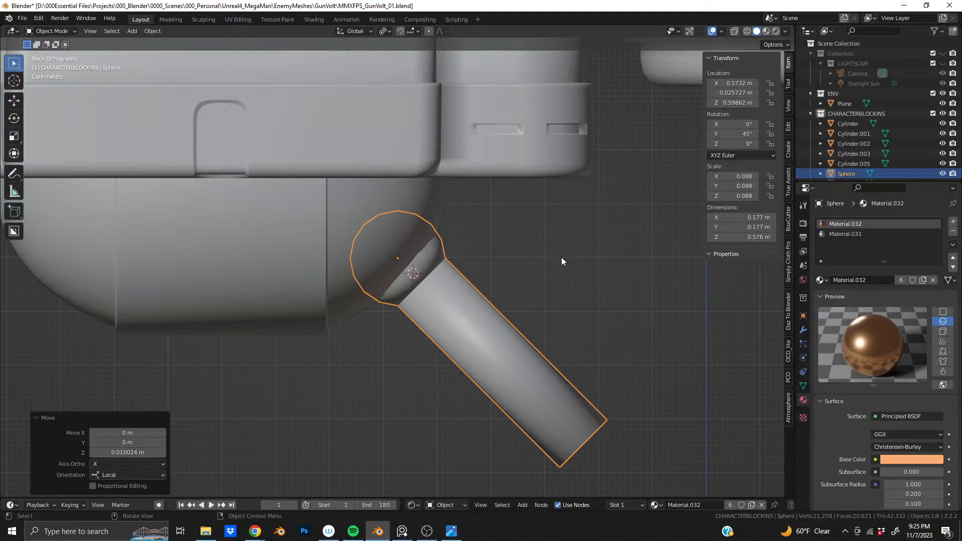
{"action": "key", "text": "r"}
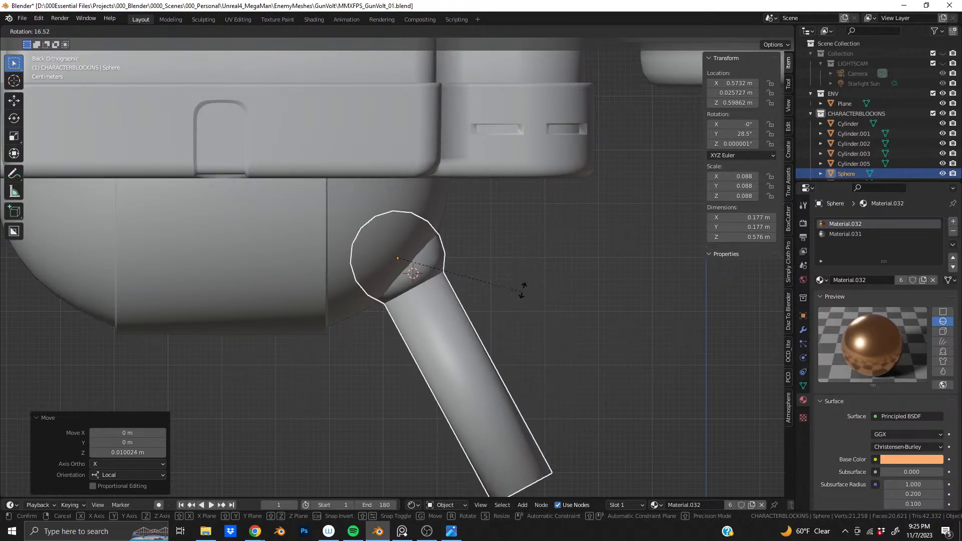
{"action": "left_click", "coordinate": [519, 189]}
{"action": "middle_click_drag", "start_coordinate": [519, 188], "coordinate": [546, 260]}
{"action": "scroll", "coordinate": [401, 258], "scroll_direction": "up", "scroll_amount": 8}
{"action": "middle_click_drag", "start_coordinate": [372, 250], "coordinate": [485, 257]}
{"action": "key", "text": "ctrl+z"}
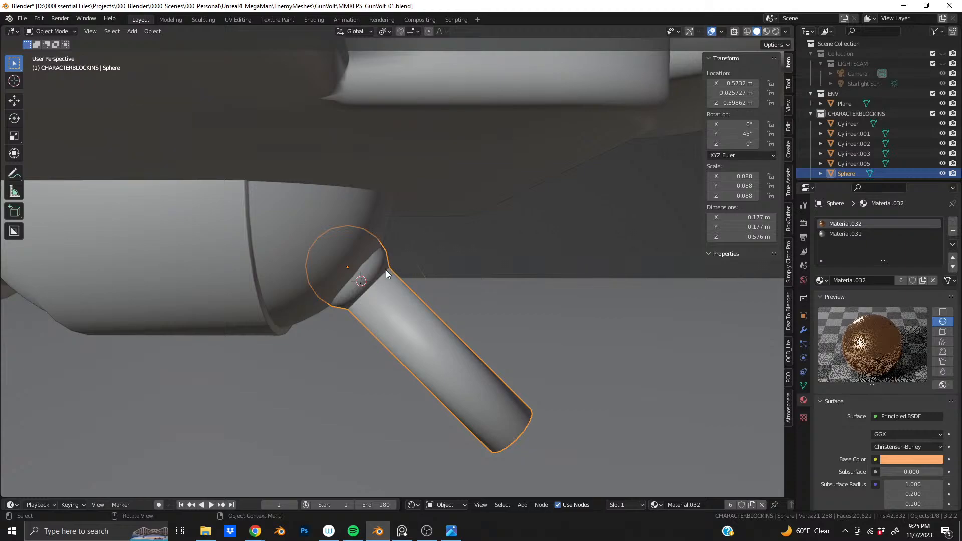
In the back view, move the leg about -0.025 m along global X and about 0.039 m up along global Z
{"action": "middle_click_drag", "start_coordinate": [347, 266], "coordinate": [338, 258]}
{"action": "scroll", "coordinate": [338, 263], "scroll_direction": "down", "scroll_amount": 2}
{"action": "middle_click_drag", "start_coordinate": [338, 262], "coordinate": [345, 262]}
{"action": "scroll", "coordinate": [345, 262], "scroll_direction": "up", "scroll_amount": 1, "text": "alt"}
{"action": "scroll", "coordinate": [345, 262], "scroll_direction": "up", "scroll_amount": 1}
{"action": "scroll", "coordinate": [345, 262], "scroll_direction": "up", "scroll_amount": 2}
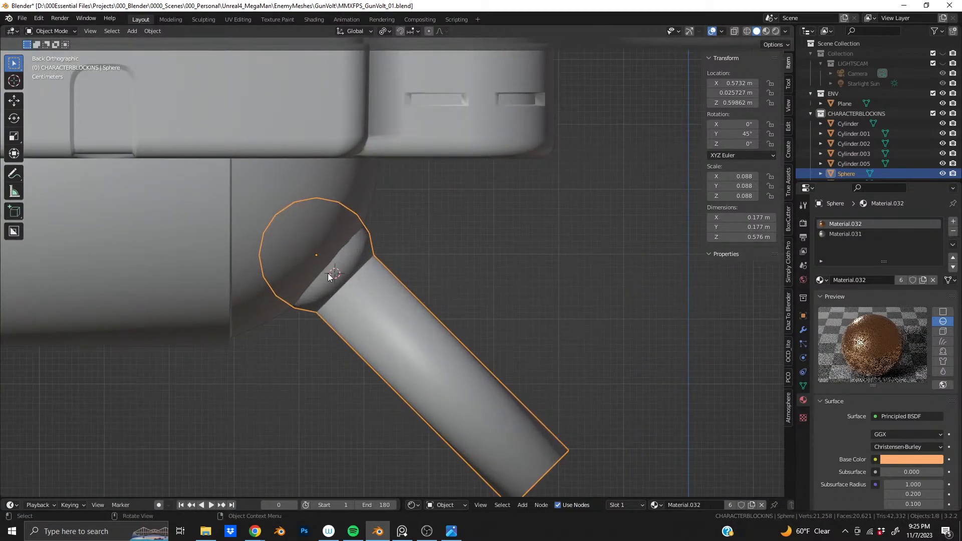
{"action": "key", "text": "g"}
{"action": "key", "text": "x"}
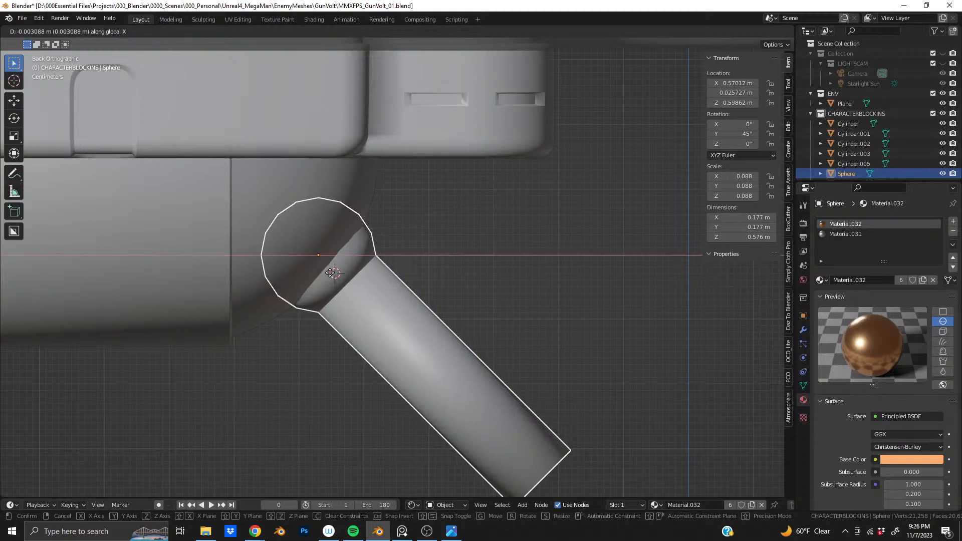
{"action": "left_click", "coordinate": [344, 272]}
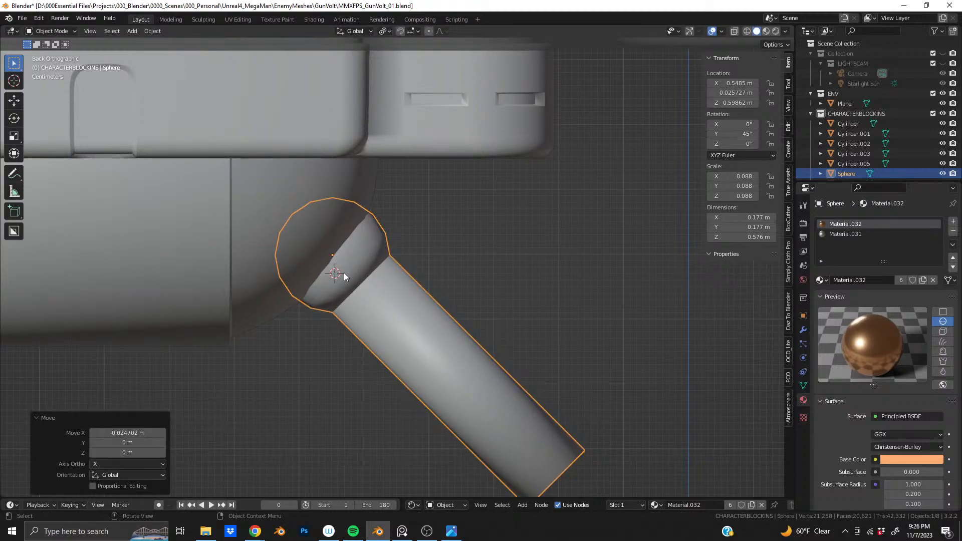
{"action": "key", "text": "g"}
{"action": "key", "text": "z"}
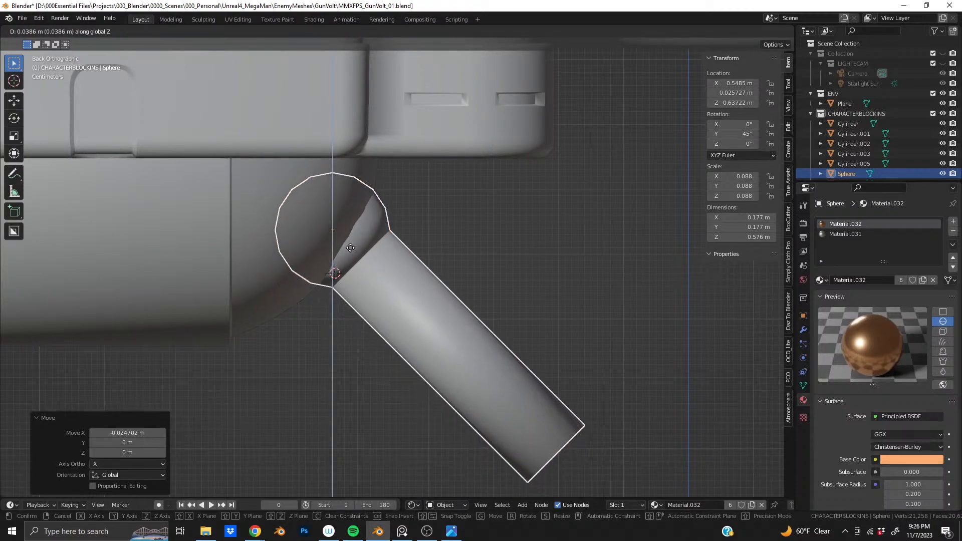
{"action": "left_click", "coordinate": [351, 248]}
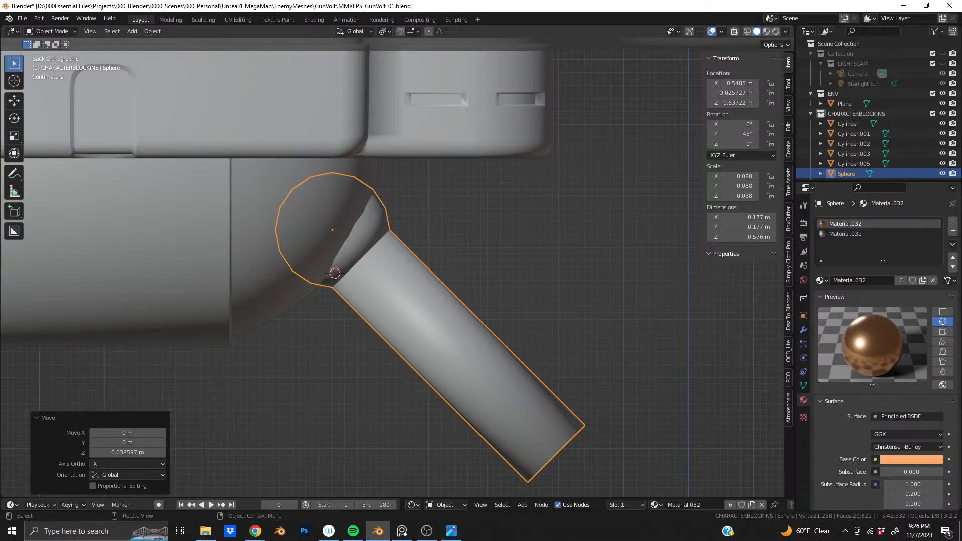
Try to rotate the leg about 39° upward about its ball joint, and undo the rotation along with the last X and Z moves
{"action": "key", "text": "r"}
{"action": "key", "text": "x"}
{"action": "left_click", "coordinate": [426, 228]}
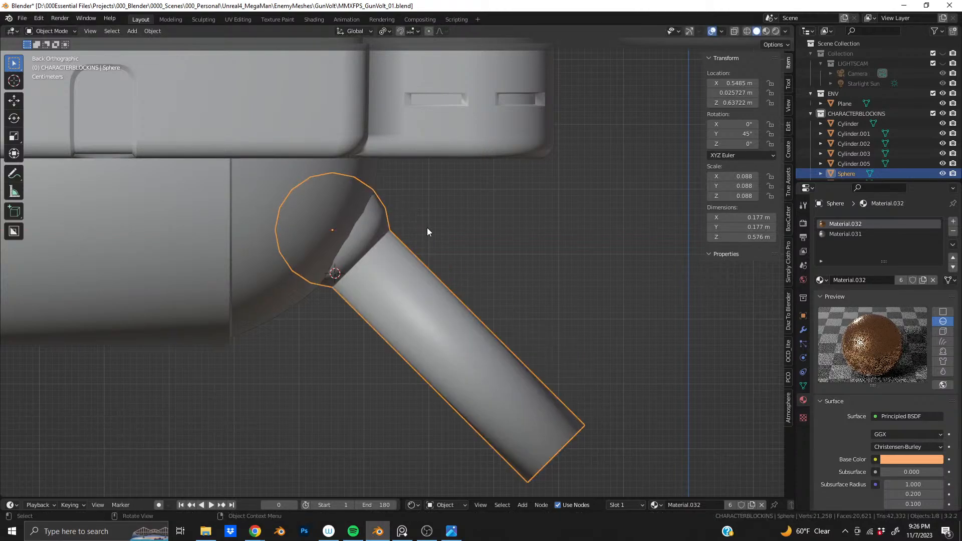
{"action": "key", "text": "r"}
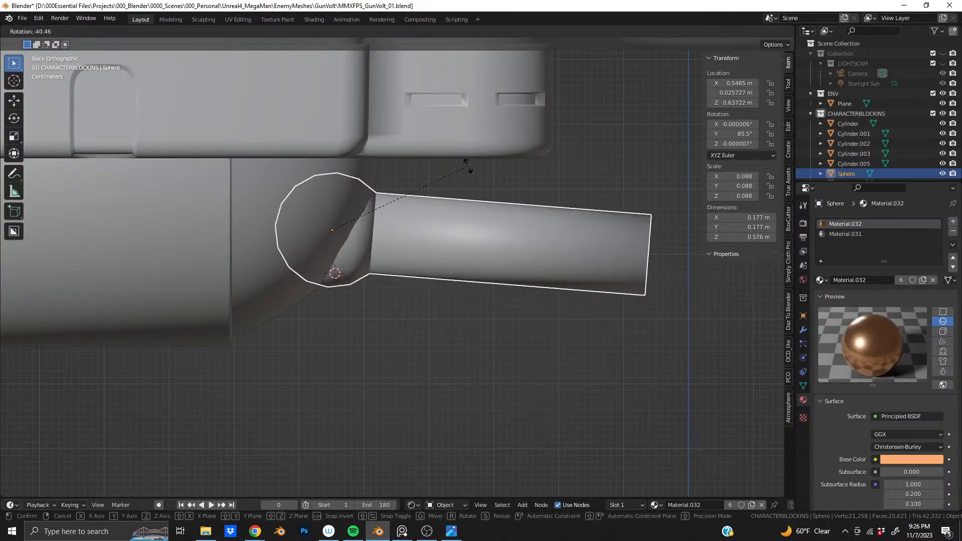
{"action": "left_click", "coordinate": [468, 169]}
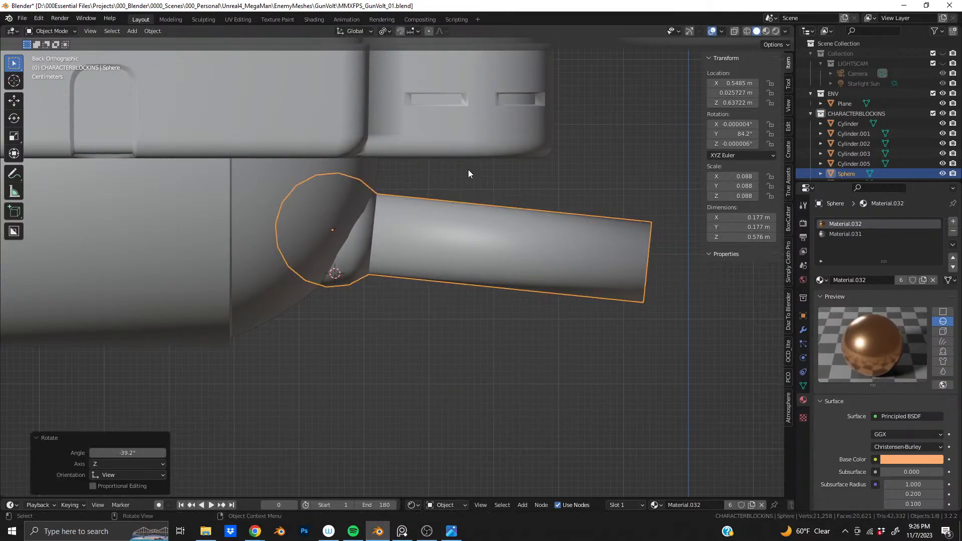
{"action": "key", "text": "ctrl+z"}
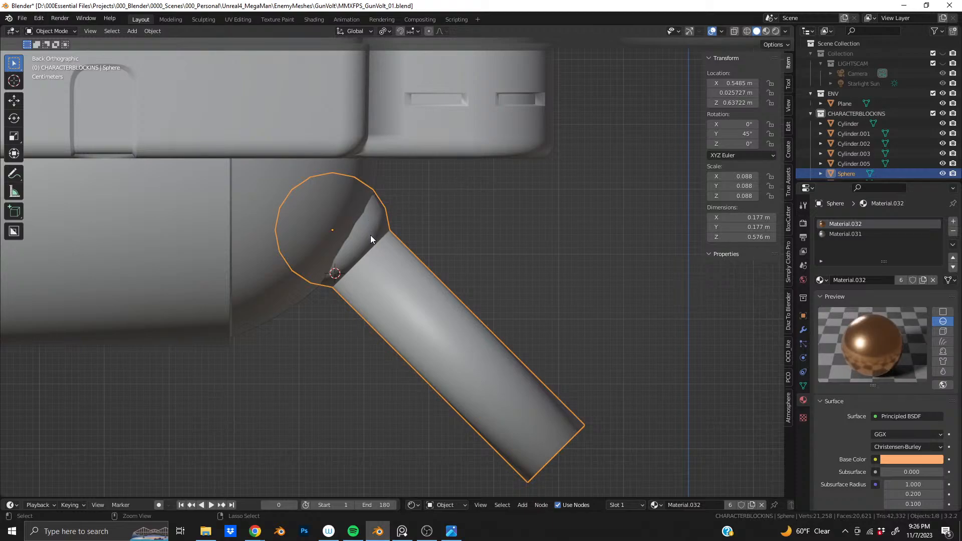
{"action": "key", "text": "ctrl+z"}
{"action": "key", "text": "ctrl+z"}
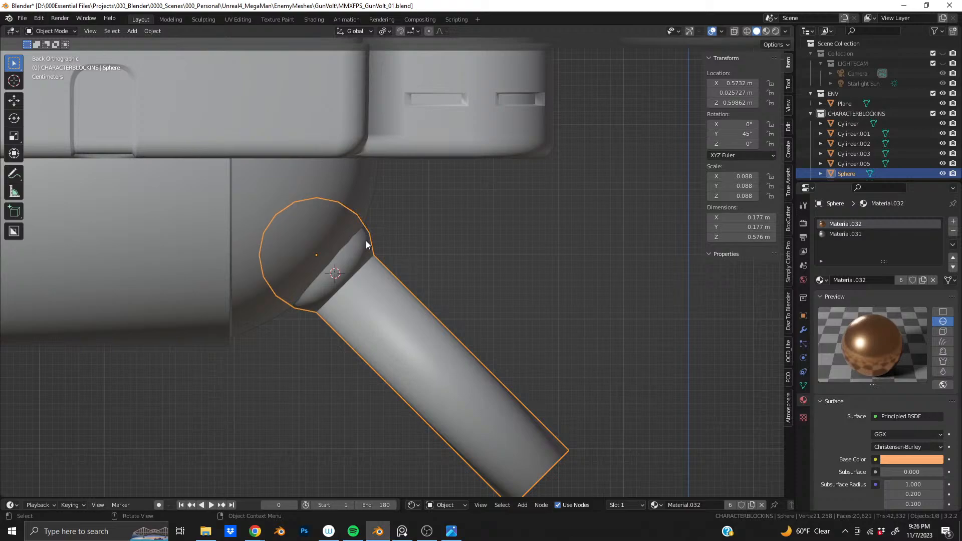
Try lowering the leg about 0.029 m along global Z, moving it about 0.042 m along global X, and rotating it about 13°
{"action": "key", "text": "g"}
{"action": "key", "text": "z"}
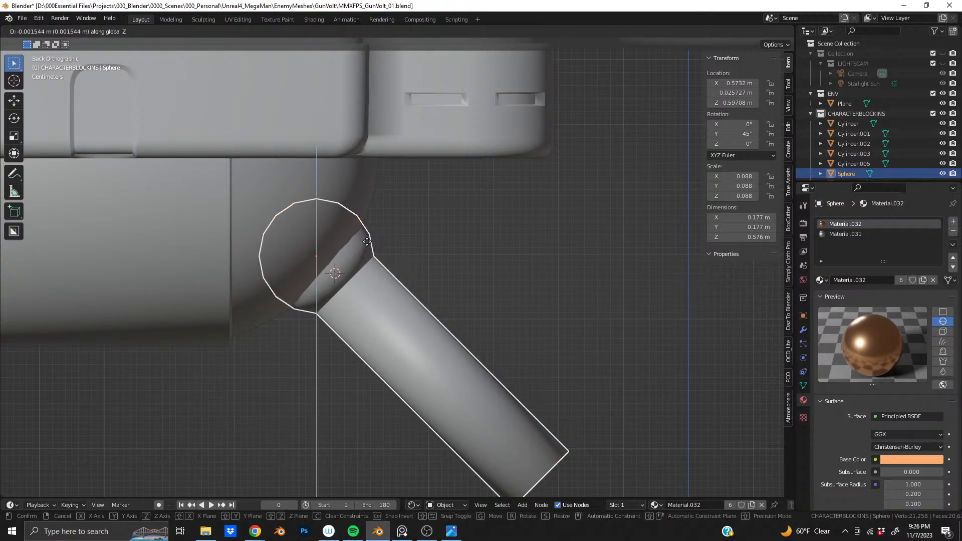
{"action": "left_click", "coordinate": [363, 257]}
{"action": "key", "text": "g"}
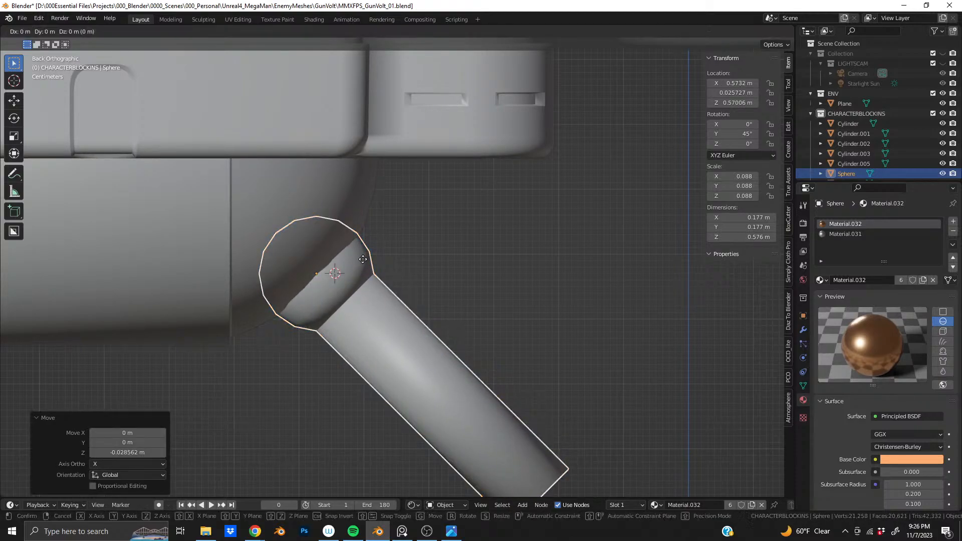
{"action": "key", "text": "x"}
{"action": "left_click", "coordinate": [333, 255]}
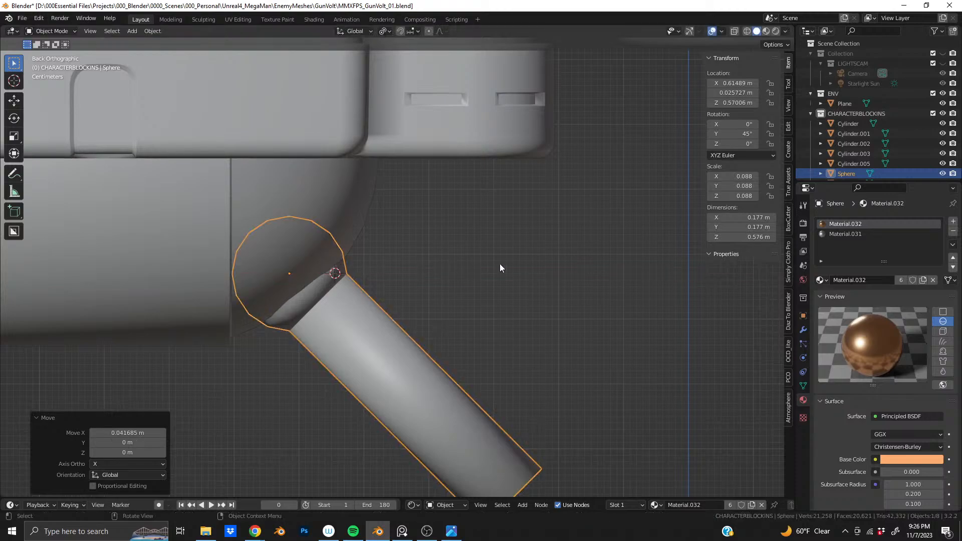
{"action": "key", "text": "r"}
{"action": "left_click", "coordinate": [470, 306]}
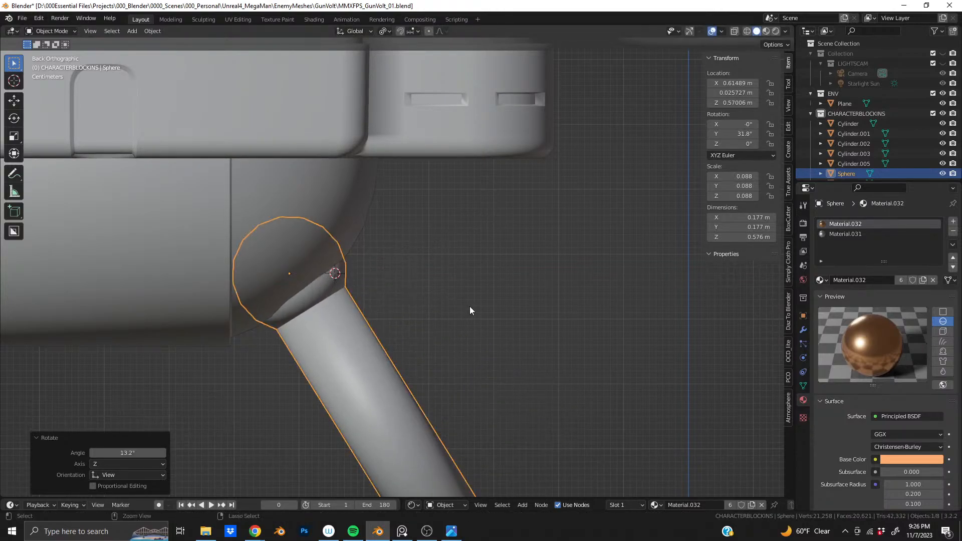
Undo the leg's rotation and moves, including the earlier pushes into the hull along its local Z axis
{"action": "key", "text": "ctrl+z"}
{"action": "key", "text": "ctrl+z"}
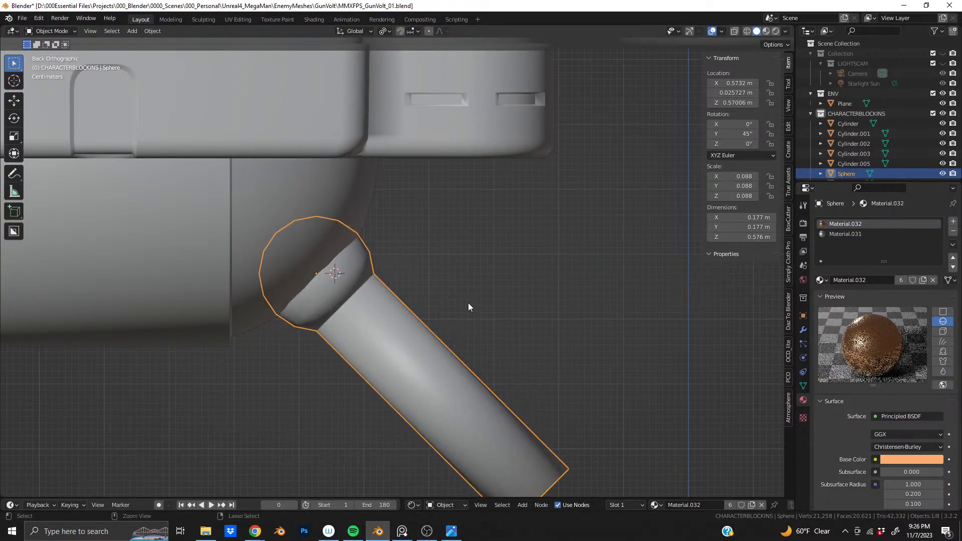
{"action": "key", "text": "ctrl+z"}
{"action": "key", "text": "ctrl+z"}
{"action": "key", "text": "ctrl+shift+z"}
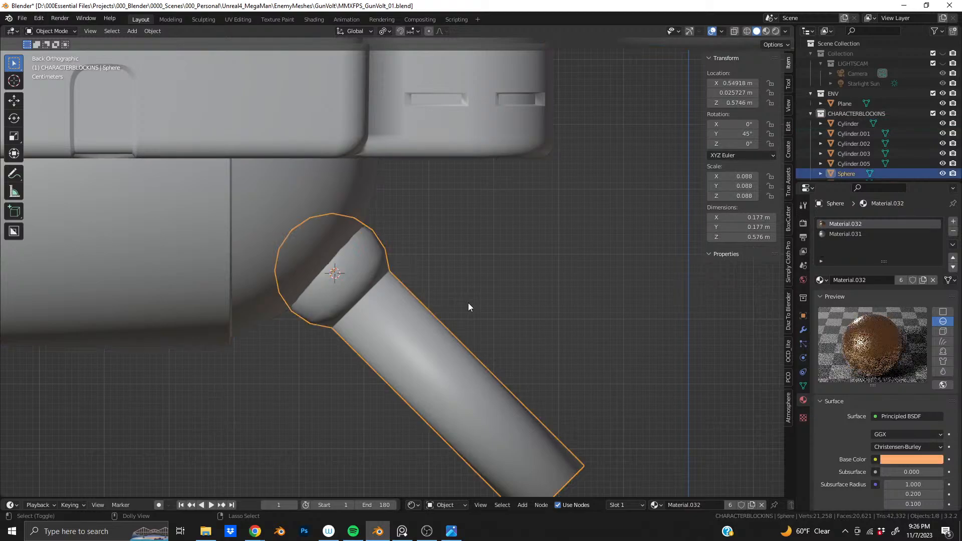
Raise the leg about 0.030 m along global Z and try a rotation about its ball joint in the back view
{"action": "key", "text": "g"}
{"action": "key", "text": "z"}
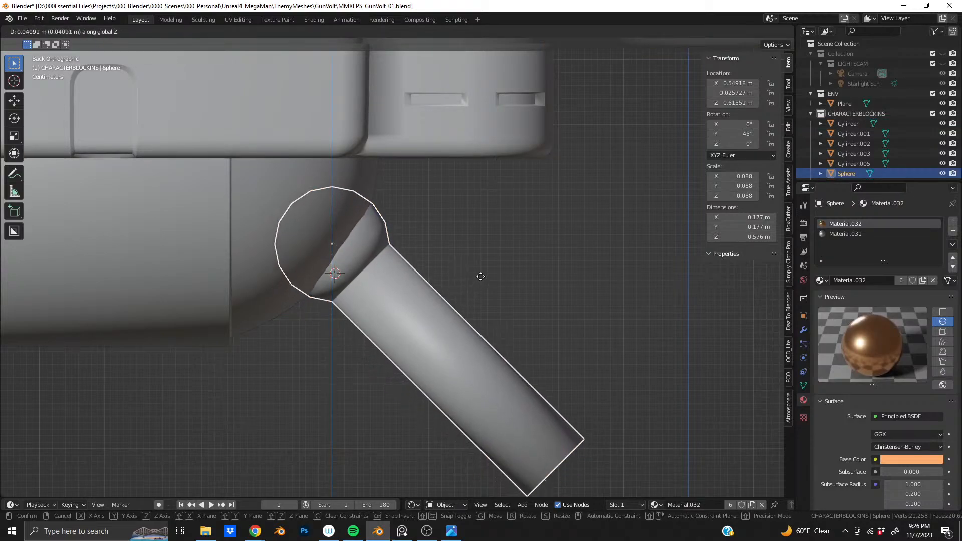
{"action": "left_click", "coordinate": [479, 287]}
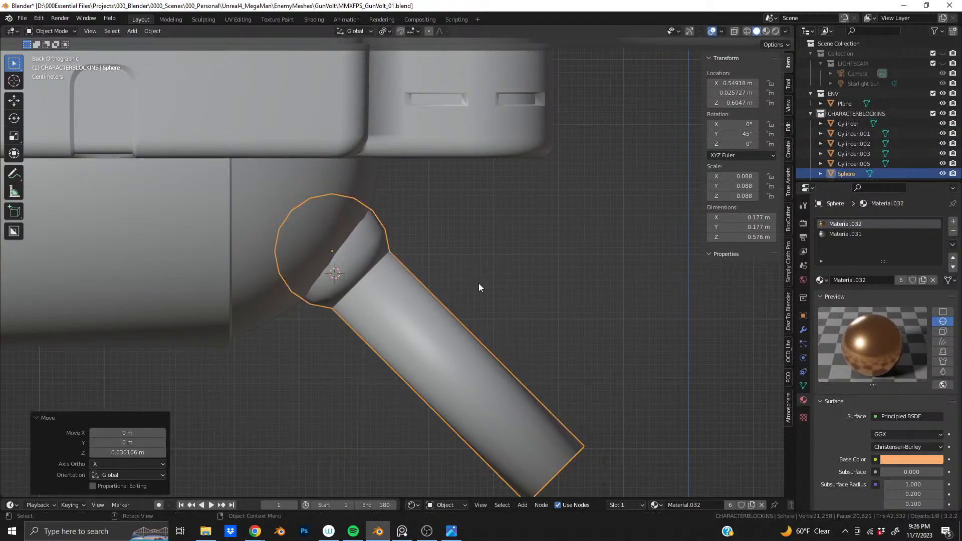
{"action": "key", "text": "r"}
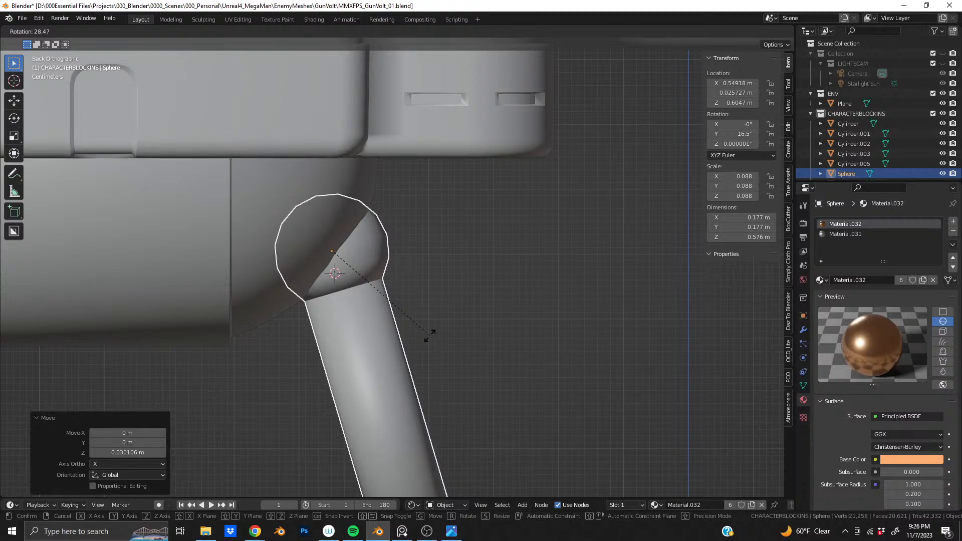
{"action": "key", "text": "Escape"}
Swing the leg about its ball joint around the global Z axis to a Z rotation of about -55.2°
{"action": "middle_click_drag", "start_coordinate": [429, 335], "coordinate": [276, 305]}
{"action": "scroll", "coordinate": [445, 248], "scroll_direction": "up", "scroll_amount": 5}
{"action": "middle_click_drag", "start_coordinate": [438, 291], "coordinate": [410, 276]}
{"action": "key", "text": "r"}
{"action": "key", "text": "z"}
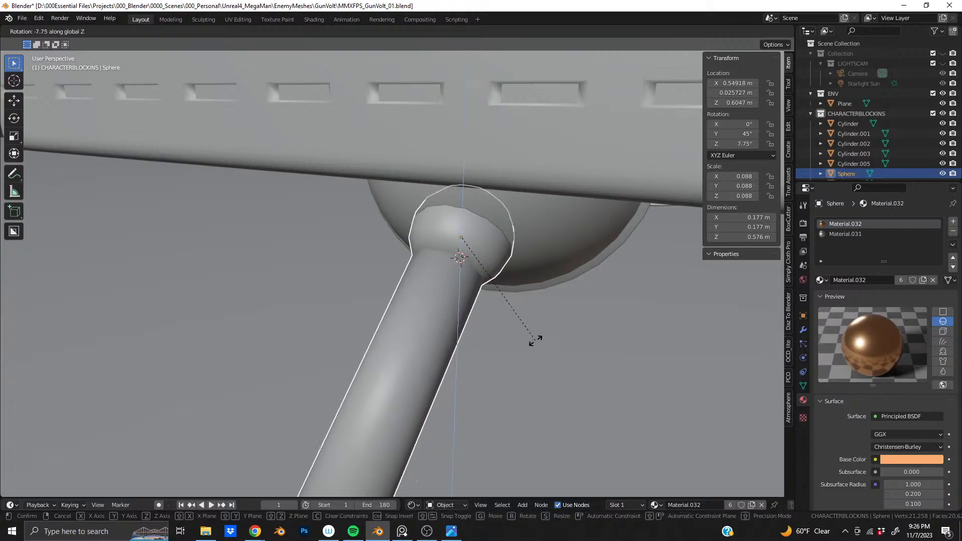
{"action": "left_click", "coordinate": [438, 345]}
{"action": "middle_click_drag", "start_coordinate": [438, 345], "coordinate": [566, 217]}
{"action": "key", "text": "r"}
{"action": "key", "text": "z"}
{"action": "left_click", "coordinate": [534, 264]}
{"action": "scroll", "coordinate": [364, 268], "scroll_direction": "down", "scroll_amount": 8}
{"action": "scroll", "coordinate": [377, 286], "scroll_direction": "up", "scroll_amount": 3}
{"action": "key", "text": "shift+r"}
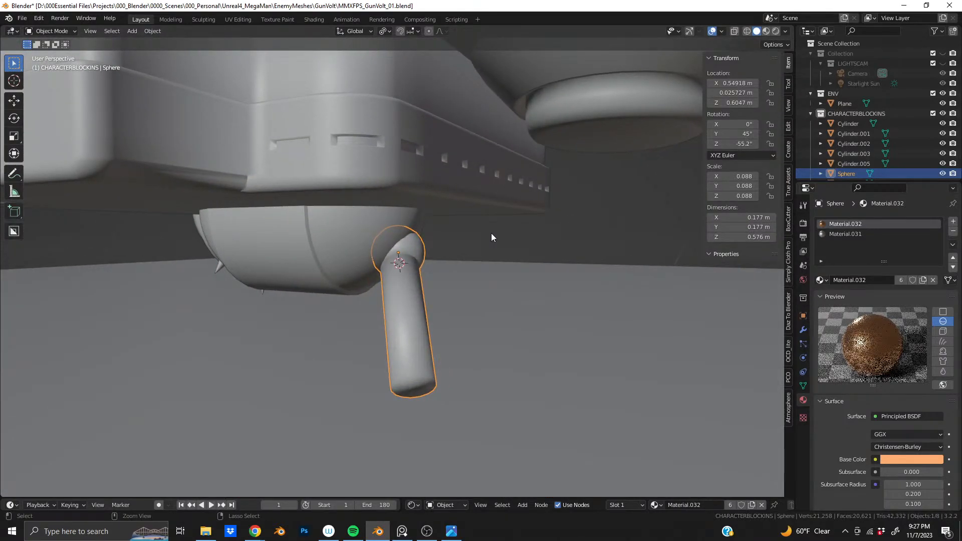
Undo the leg's rotations around global Z while keeping its raised position
{"action": "key", "text": "ctrl+z"}
{"action": "scroll", "coordinate": [381, 264], "scroll_direction": "up", "scroll_amount": 3}
{"action": "left_click", "coordinate": [358, 252]}
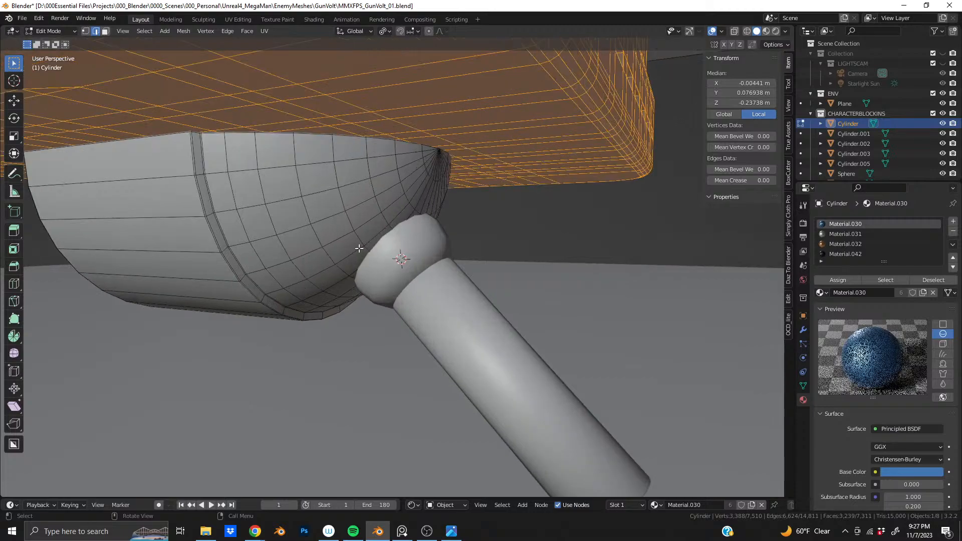
{"action": "left_click", "coordinate": [358, 251]}
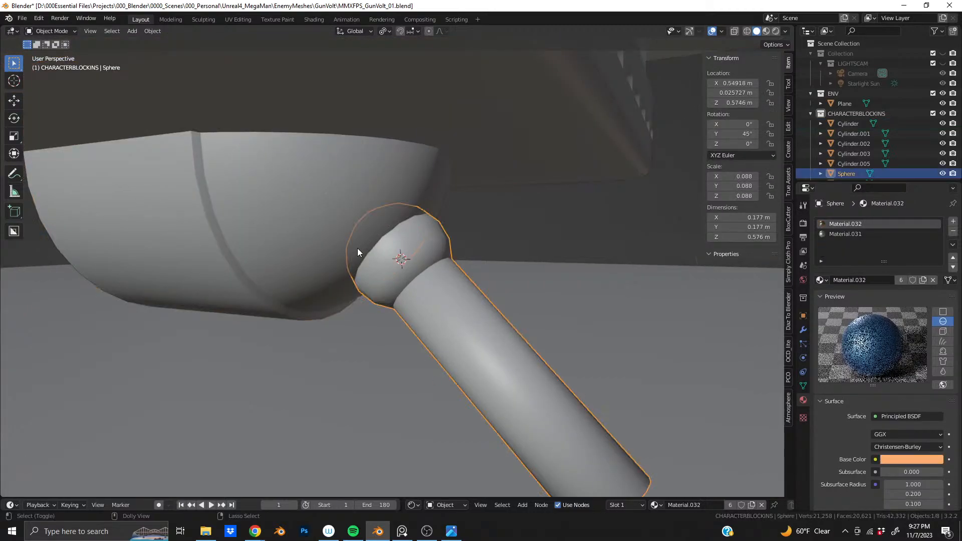
{"action": "key", "text": "ctrl+z"}
{"action": "key", "text": "ctrl+z"}
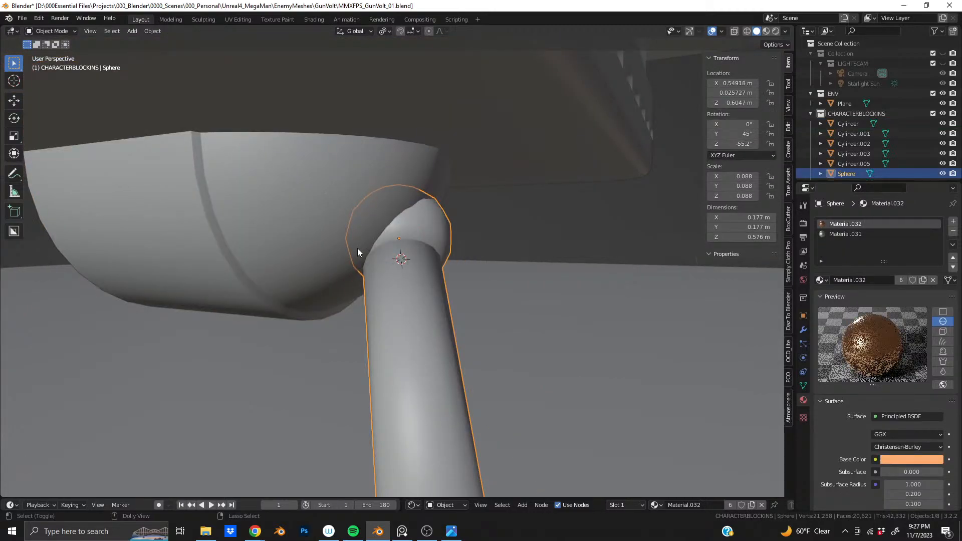
{"action": "key", "text": "ctrl+z"}
Push the leg about 0.0035 m into the hull along its local Z axis
{"action": "middle_click_drag", "start_coordinate": [357, 248], "coordinate": [392, 248]}
{"action": "scroll", "coordinate": [375, 248], "scroll_direction": "down", "scroll_amount": 3}
{"action": "scroll", "coordinate": [375, 247], "scroll_direction": "down", "scroll_amount": 2}
{"action": "scroll", "coordinate": [371, 254], "scroll_direction": "up", "scroll_amount": 7}
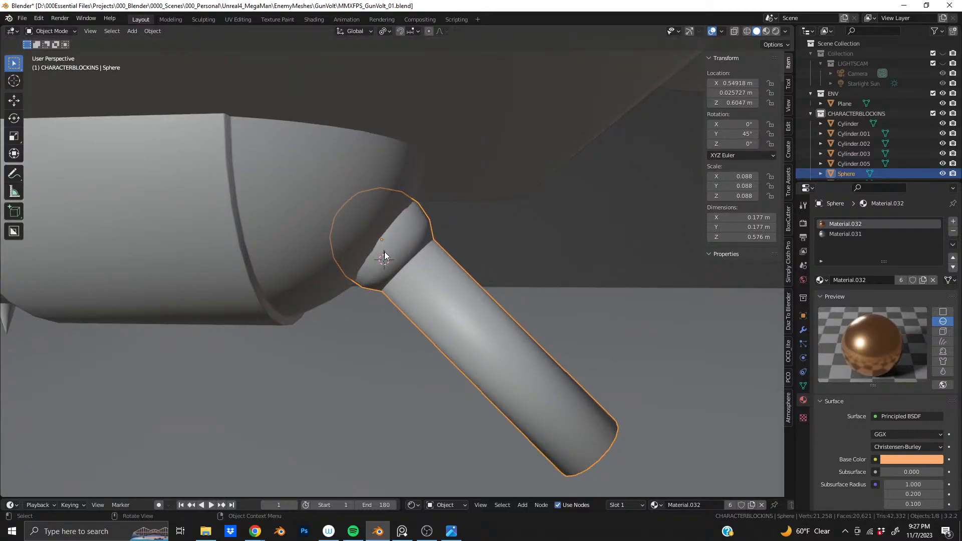
{"action": "key", "text": "g"}
{"action": "key", "text": "z"}
{"action": "key", "text": "z"}
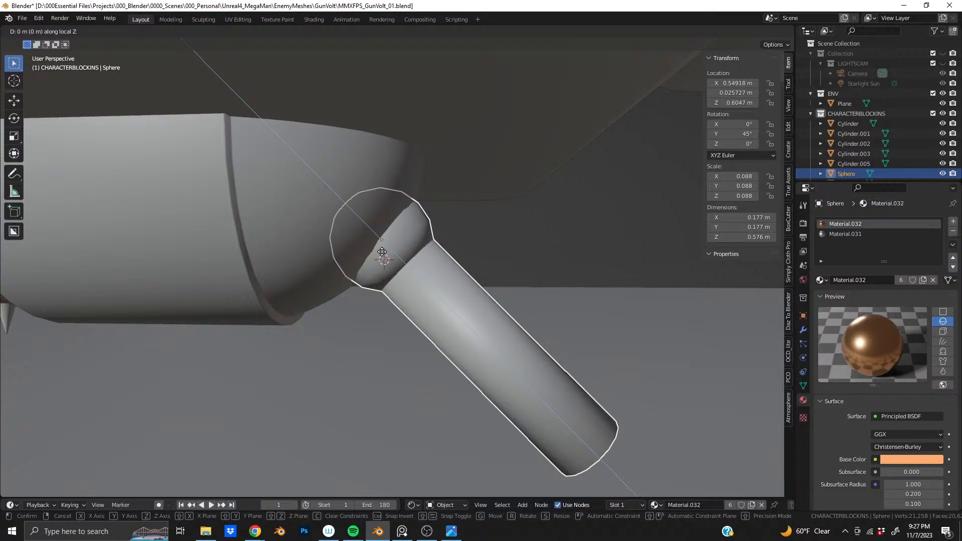
{"action": "left_click", "coordinate": [371, 246]}
Try to rotate the leg in the back view, and undo the rotation and the last local Z push
{"action": "key", "text": "ctrl+KP_1"}
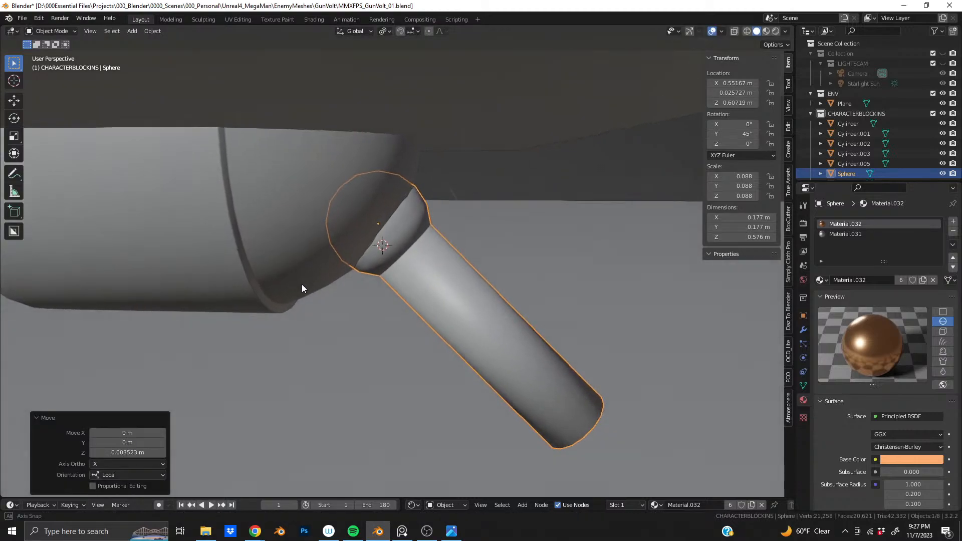
{"action": "key", "text": "r"}
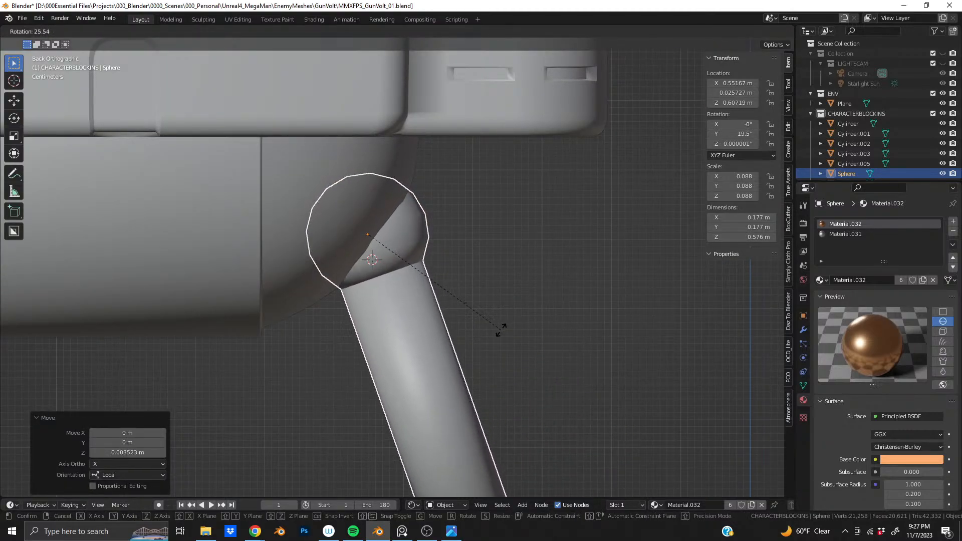
{"action": "left_click", "coordinate": [503, 148]}
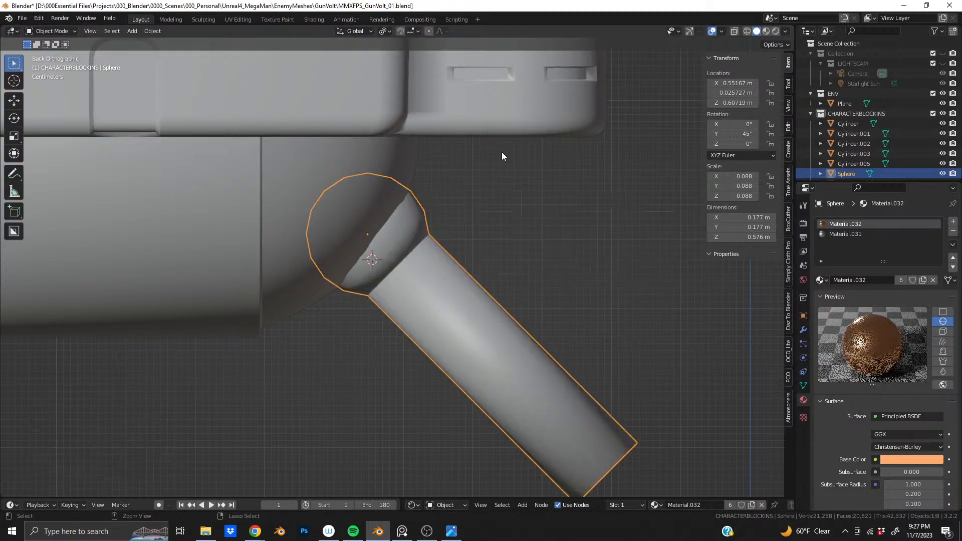
{"action": "key", "text": "ctrl+z"}
{"action": "key", "text": "ctrl+z"}
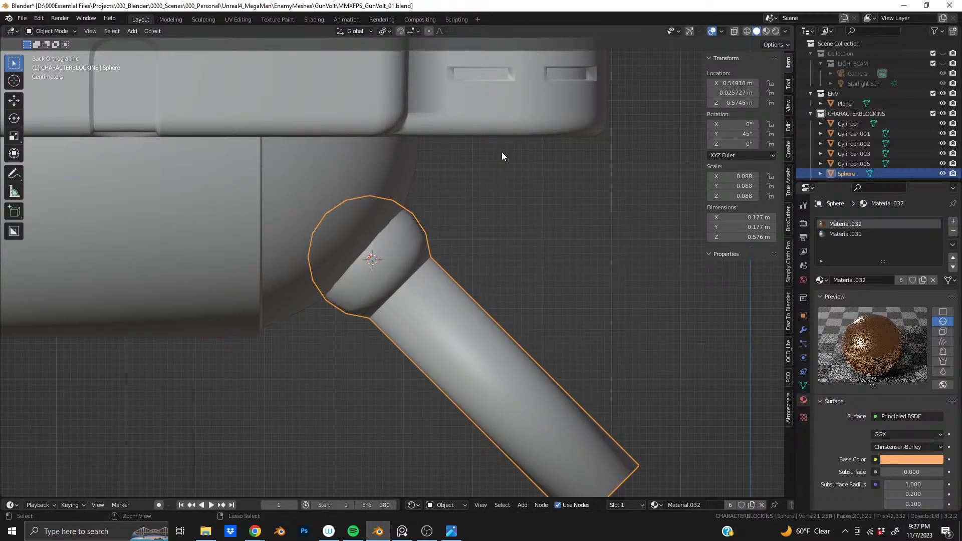
{"action": "key", "text": "ctrl+shift+z"}
Move the leg about -0.0058 m along its local Z axis, pulling the ball joint slightly out of the hull
{"action": "key", "text": "g"}
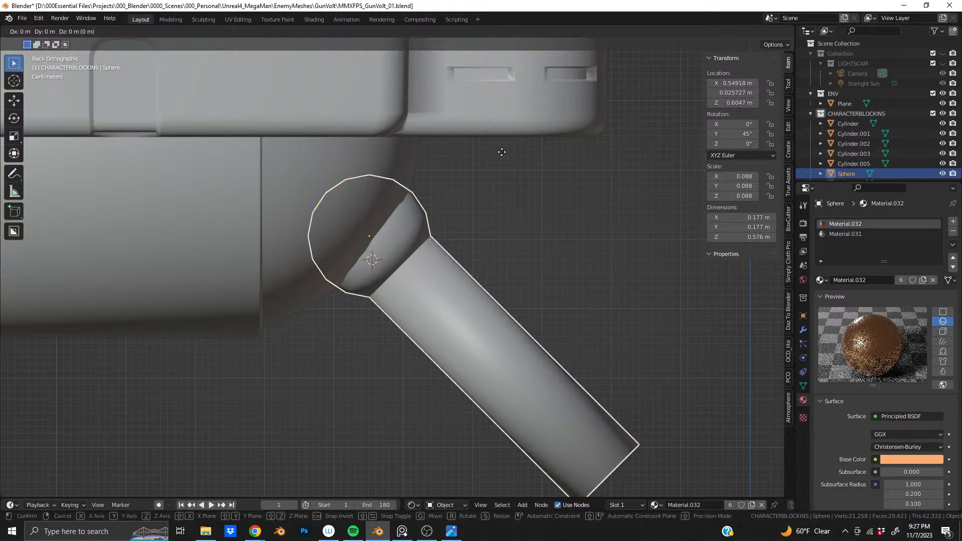
{"action": "key", "text": "z"}
{"action": "key", "text": "z"}
{"action": "left_click", "coordinate": [518, 164]}
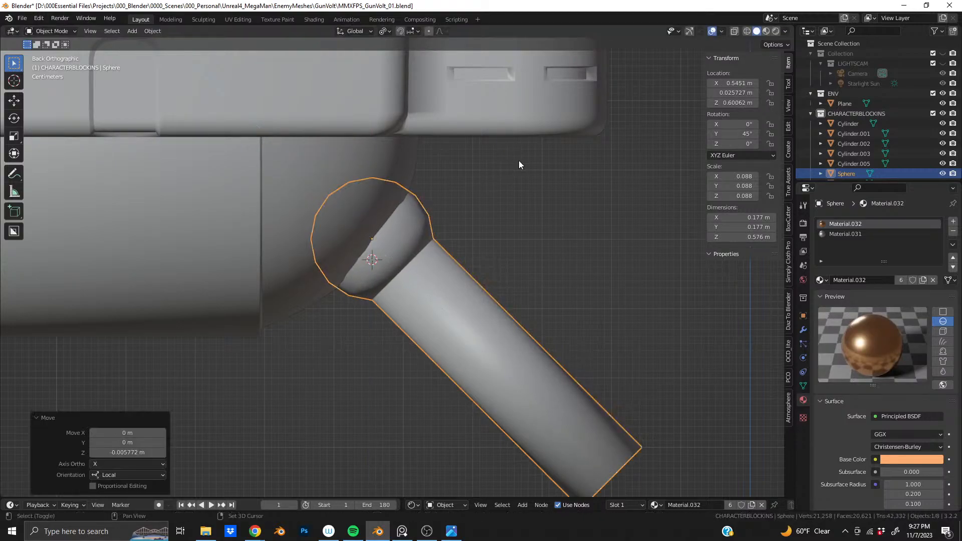
Try to rotate the leg about 44° to nearly horizontal about its ball joint, and undo the rotation
{"action": "key", "text": "r"}
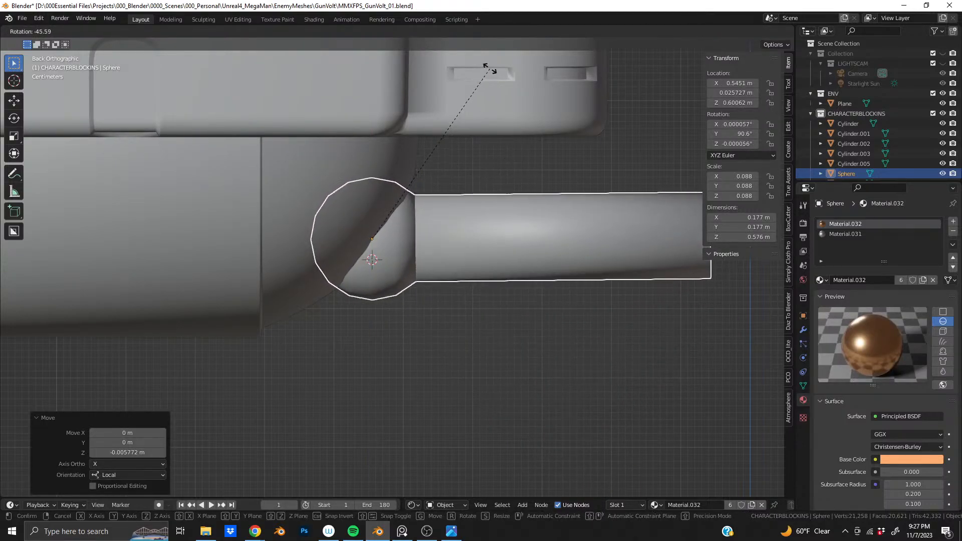
{"action": "left_click", "coordinate": [492, 73]}
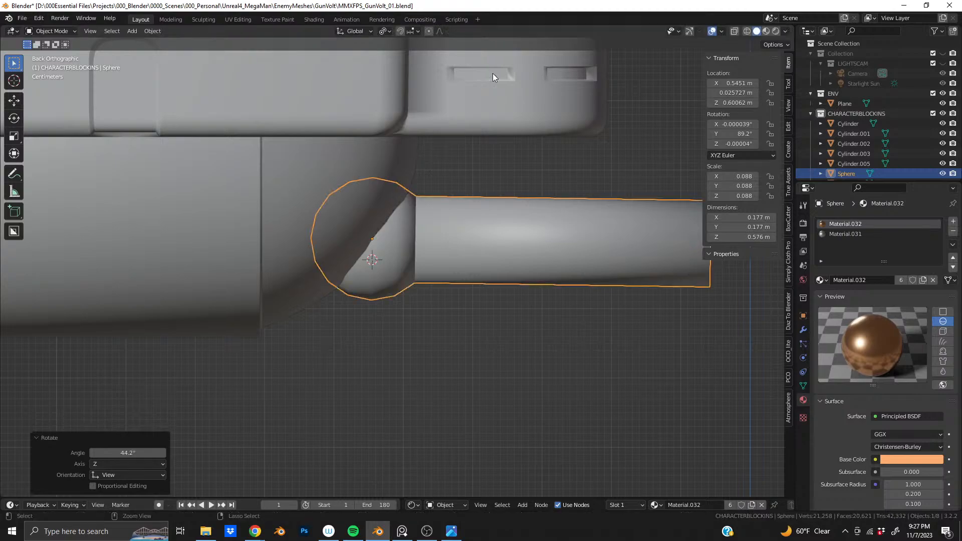
{"action": "key", "text": "ctrl+z"}
Move the leg about 0.0036 m along its local Z axis, seating the ball joint deeper in the hull
{"action": "key", "text": "g"}
{"action": "key", "text": "z"}
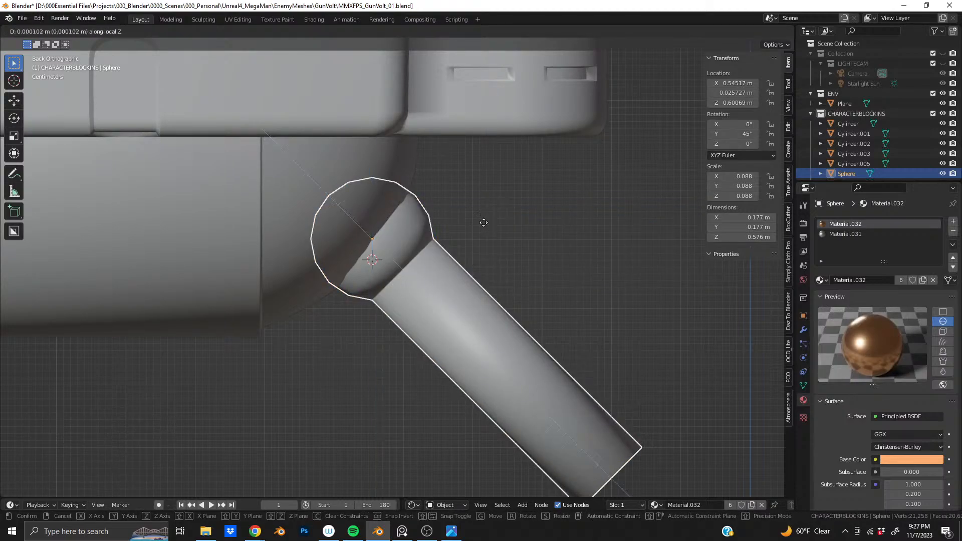
{"action": "left_click", "coordinate": [468, 208]}
Try to rotate the leg 45° to horizontal about its ball joint in the back view, and undo the rotation
{"action": "key", "text": "r"}
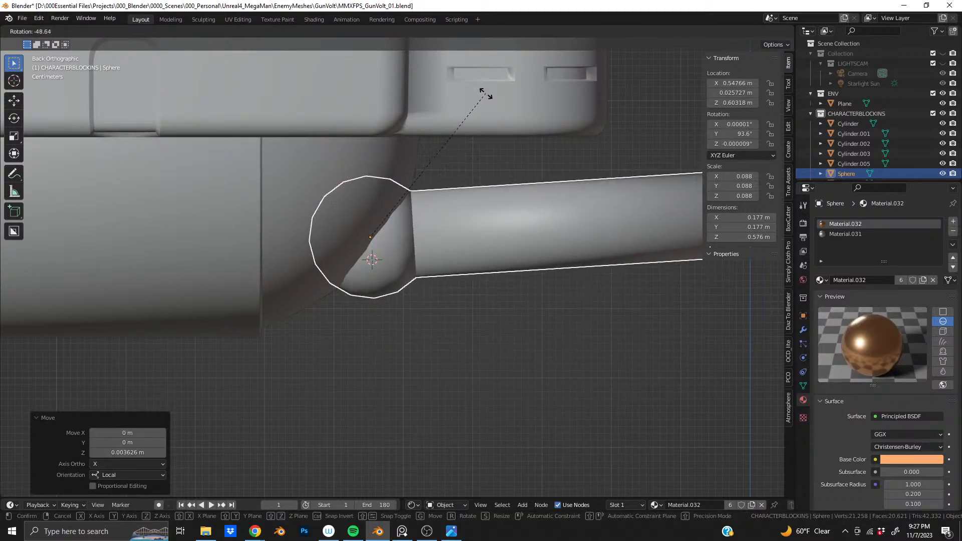
{"action": "left_click", "coordinate": [489, 107]}
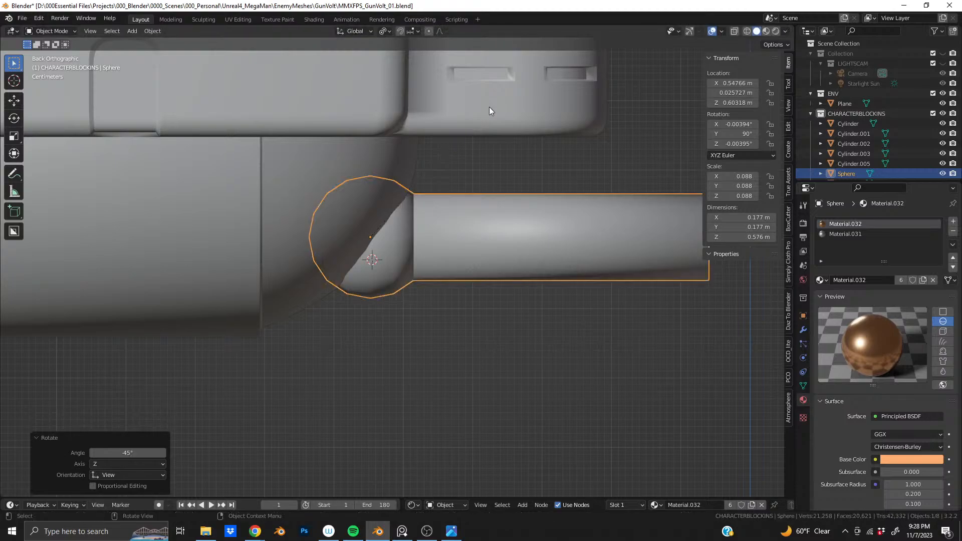
{"action": "key", "text": "ctrl+z"}
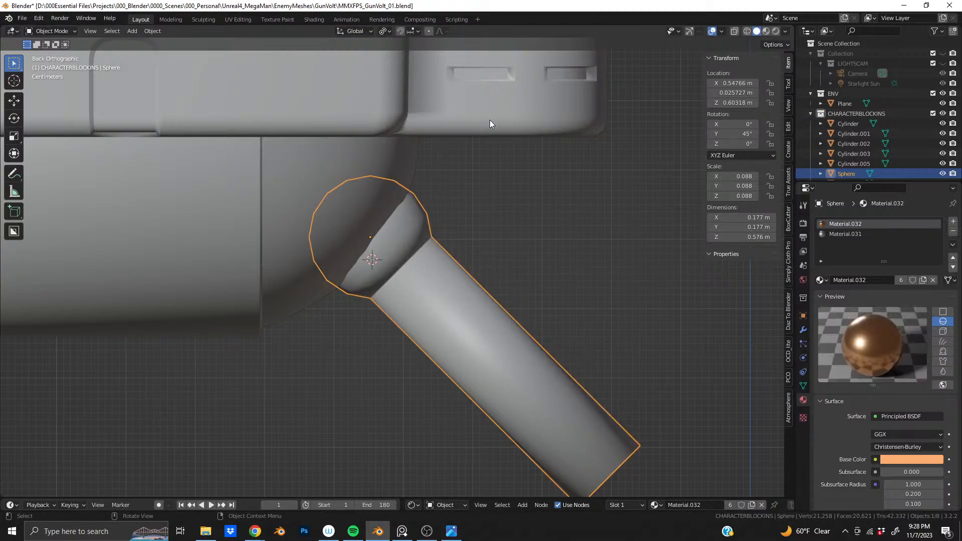
Move the leg about 0.0019 m further into the hull along its local Z axis
{"action": "key", "text": "g"}
{"action": "key", "text": "z"}
{"action": "key", "text": "z"}
{"action": "left_click", "coordinate": [478, 112]}
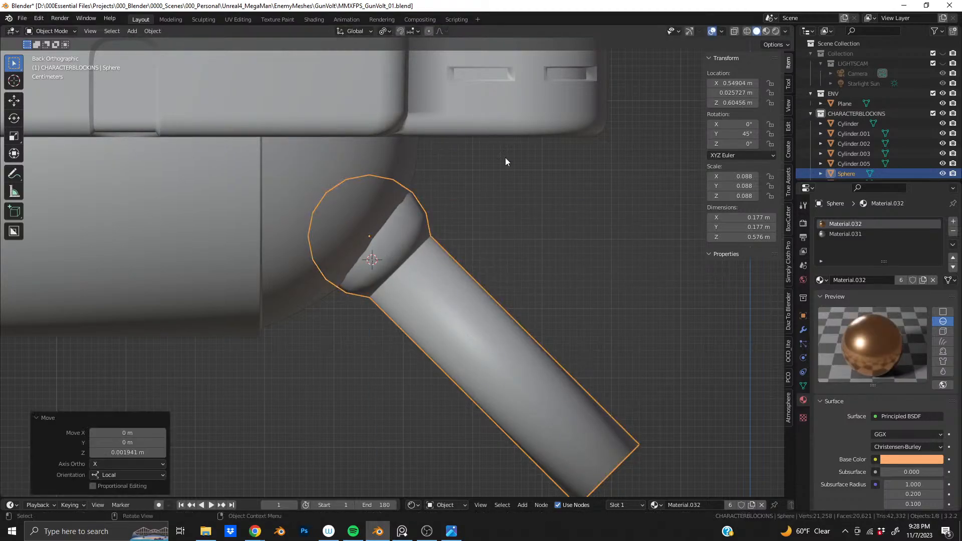
Try to rotate the leg to nearly horizontal again, and cancel the rotation
{"action": "key", "text": "r"}
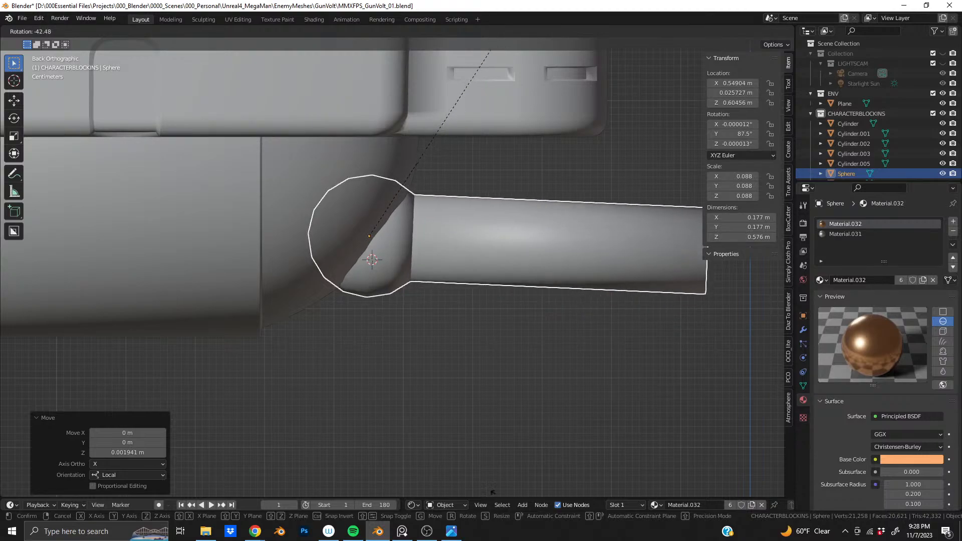
{"action": "right_click", "coordinate": [509, 96]}
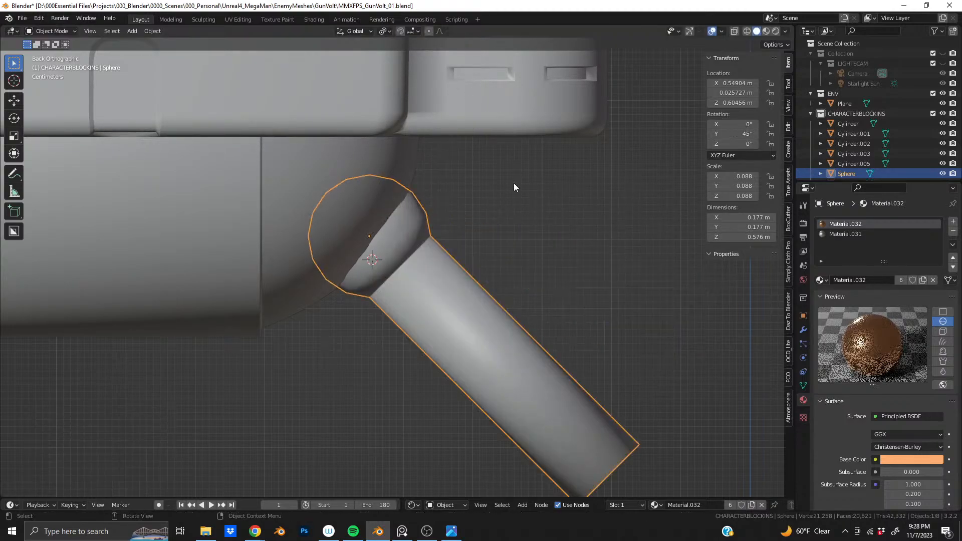
{"action": "scroll", "coordinate": [406, 255], "scroll_direction": "down", "scroll_amount": 3}
{"action": "middle_click_drag", "start_coordinate": [405, 255], "coordinate": [399, 274]}
{"action": "scroll", "coordinate": [399, 274], "scroll_direction": "up", "scroll_amount": 3}
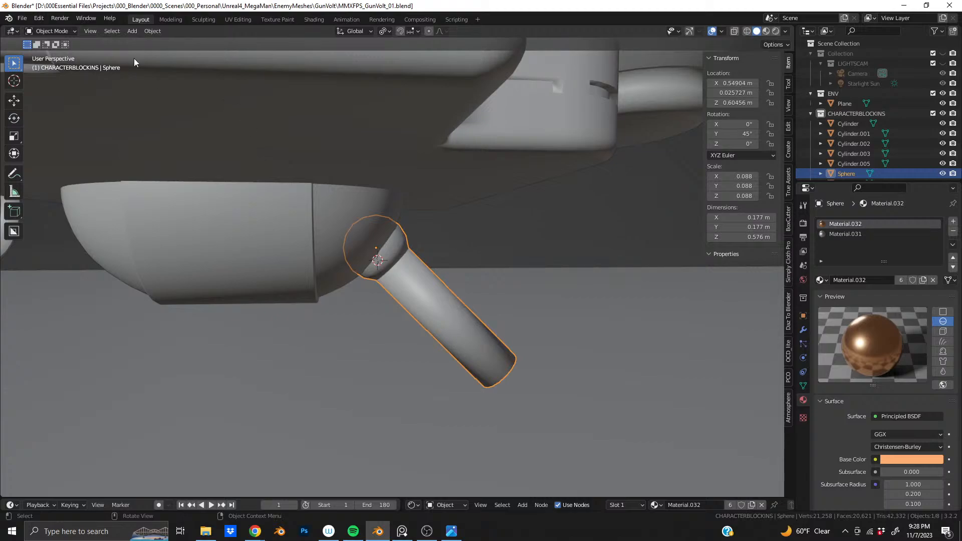
Try to apply the leg's location transform, and undo it
{"action": "left_click", "coordinate": [153, 31]}
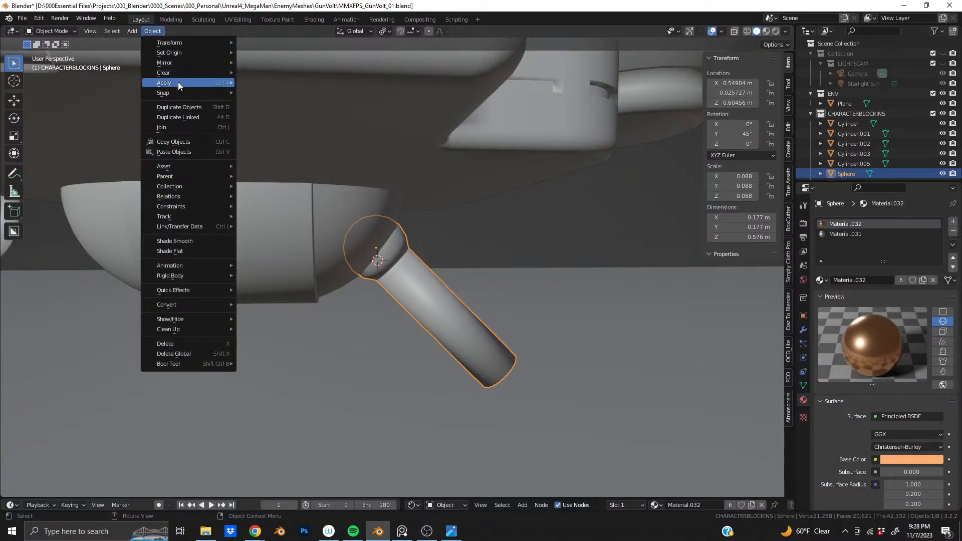
{"action": "mouse_move", "coordinate": [179, 82]}
{"action": "left_click", "coordinate": [308, 82]}
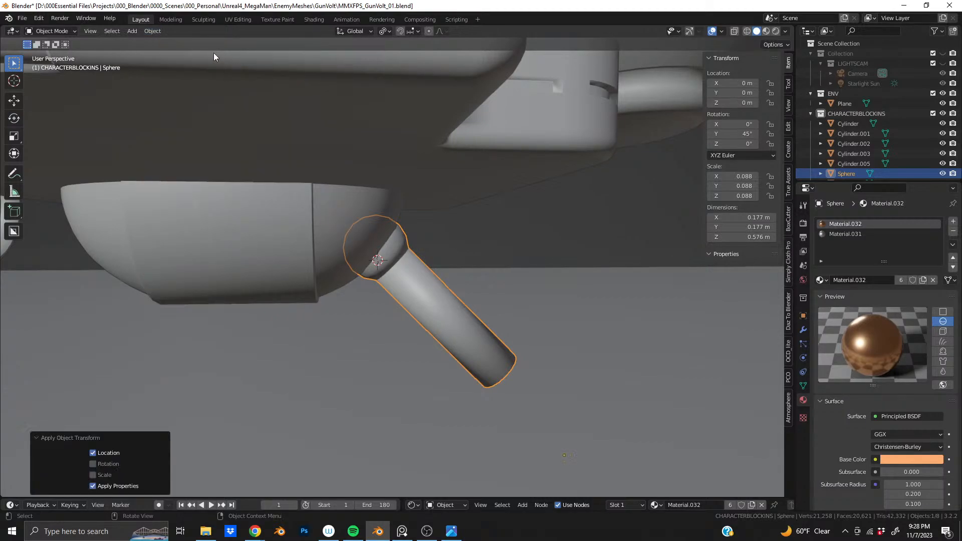
{"action": "left_click", "coordinate": [152, 31]}
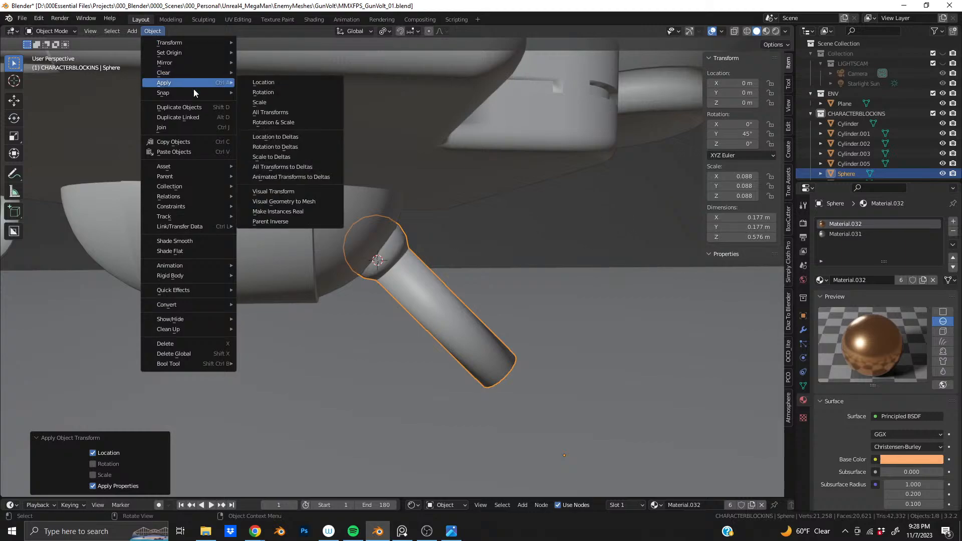
{"action": "middle_click_drag", "start_coordinate": [399, 288], "coordinate": [458, 293]}
{"action": "key", "text": "ctrl+z"}
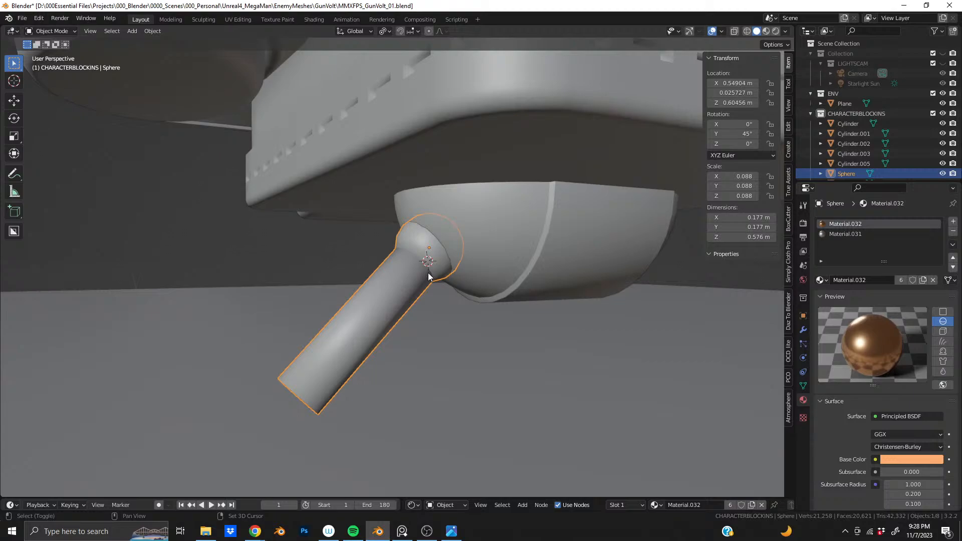
Snap the 3D cursor to the leg's origin in the ball joint and apply the leg's location transform
{"action": "key", "text": "shift+s"}
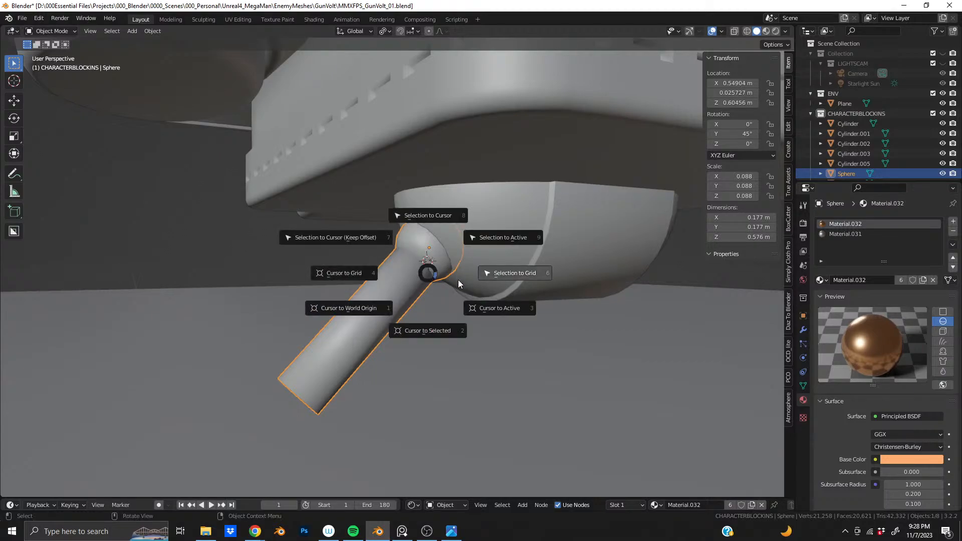
{"action": "left_click", "coordinate": [483, 309]}
{"action": "middle_click_drag", "start_coordinate": [463, 304], "coordinate": [590, 251]}
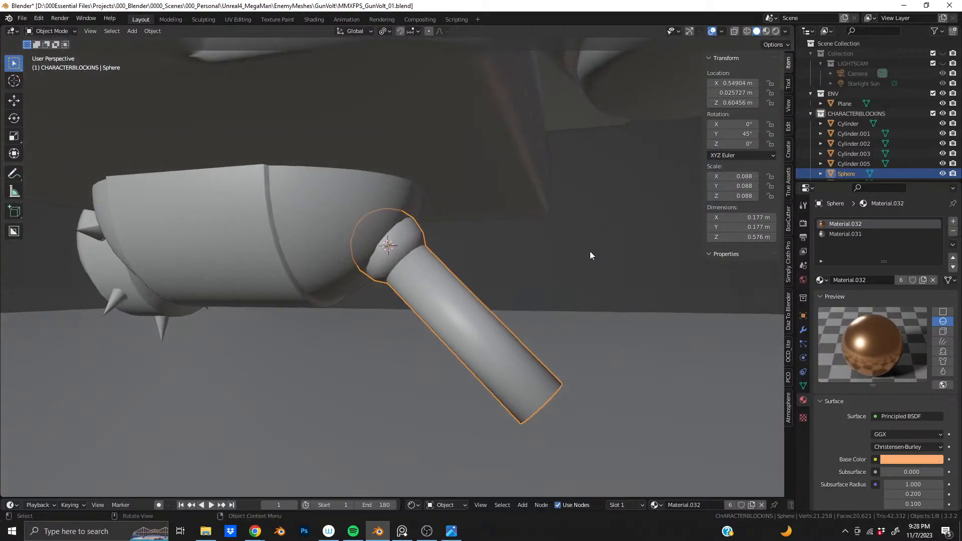
{"action": "left_click", "coordinate": [161, 32]}
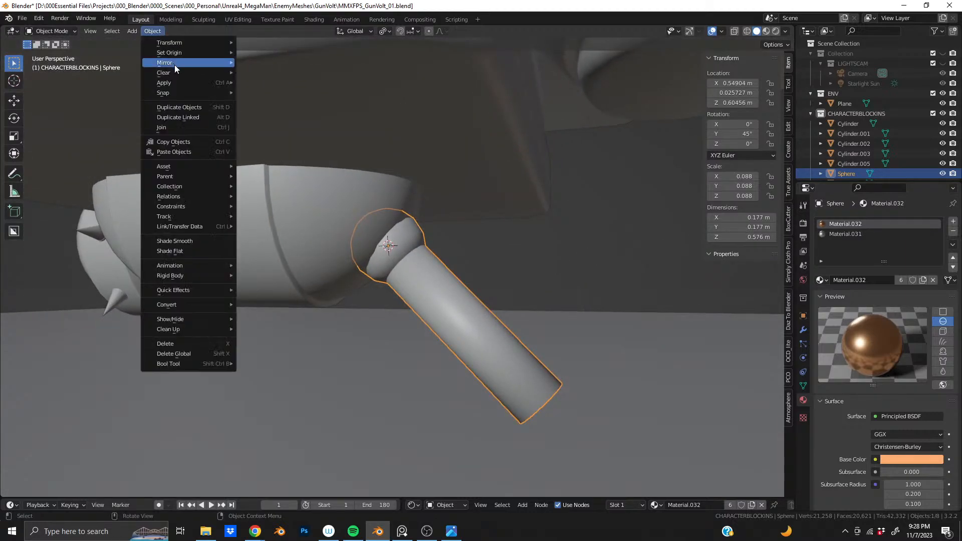
{"action": "mouse_move", "coordinate": [183, 82]}
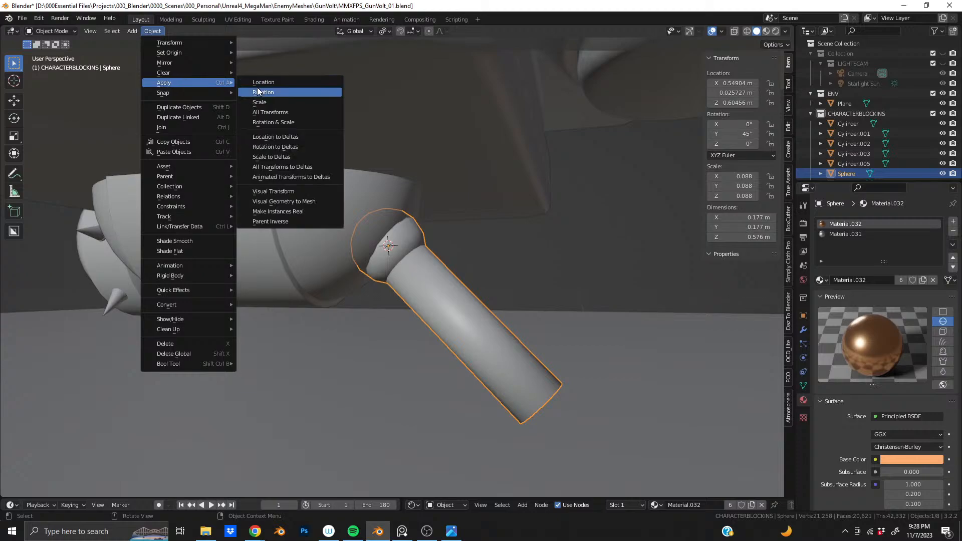
{"action": "left_click", "coordinate": [259, 82]}
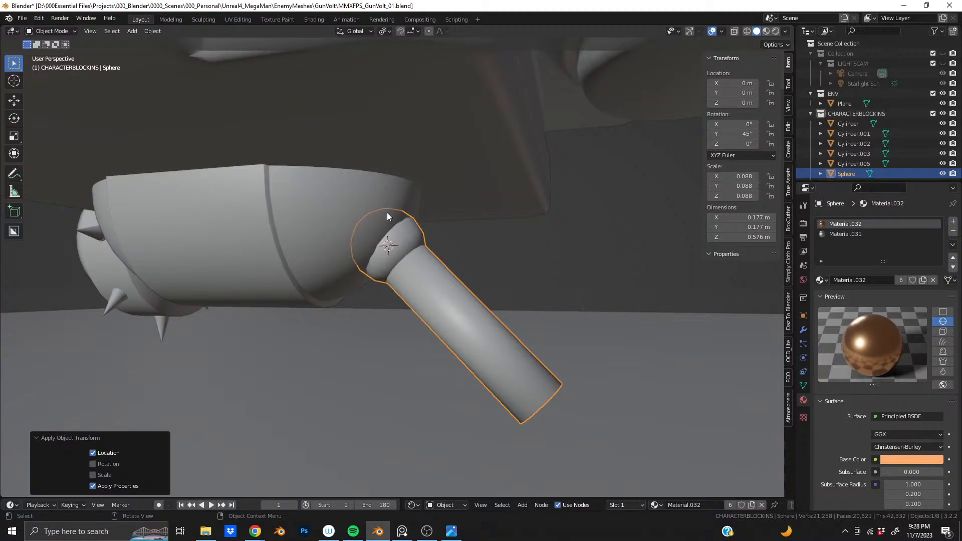
Set the leg's origin to the 3D cursor at the centre of the ball joint
{"action": "scroll", "coordinate": [393, 232], "scroll_direction": "up", "scroll_amount": 2}
{"action": "key", "text": "shift+s"}
{"action": "right_click", "coordinate": [399, 238]}
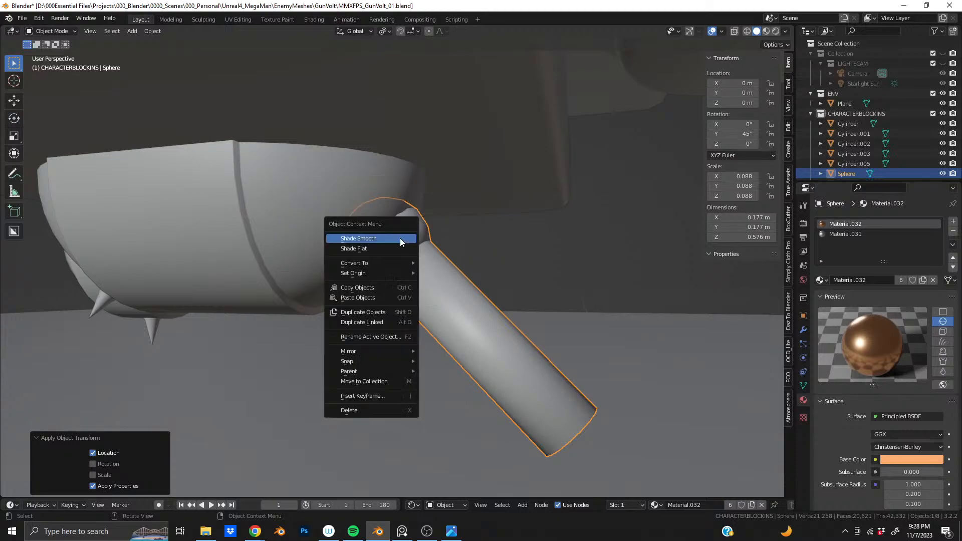
{"action": "mouse_move", "coordinate": [389, 270]}
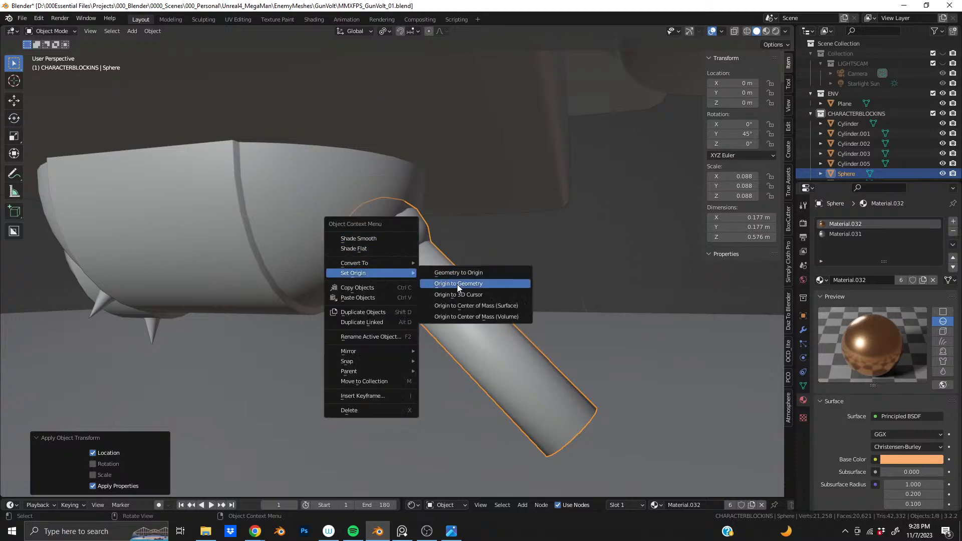
{"action": "left_click", "coordinate": [485, 293]}
{"action": "mouse_move", "coordinate": [401, 239]}
{"action": "middle_mouse_down"}
{"action": "mouse_move", "coordinate": [445, 243]}
{"action": "mouse_move", "coordinate": [399, 230]}
{"action": "middle_mouse_up"}
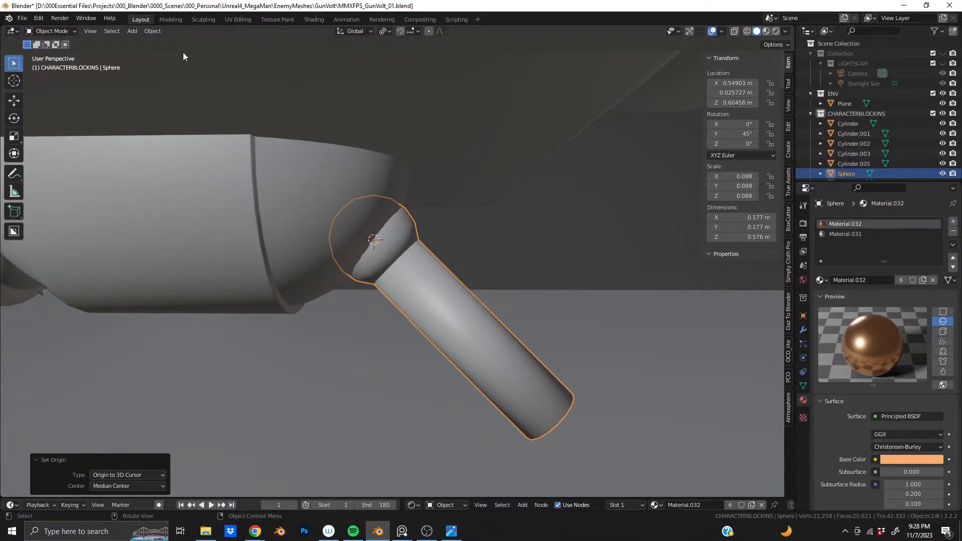
Try to clear the leg's rotation so it stands vertical, and undo it
{"action": "left_click", "coordinate": [155, 32]}
{"action": "mouse_move", "coordinate": [182, 83]}
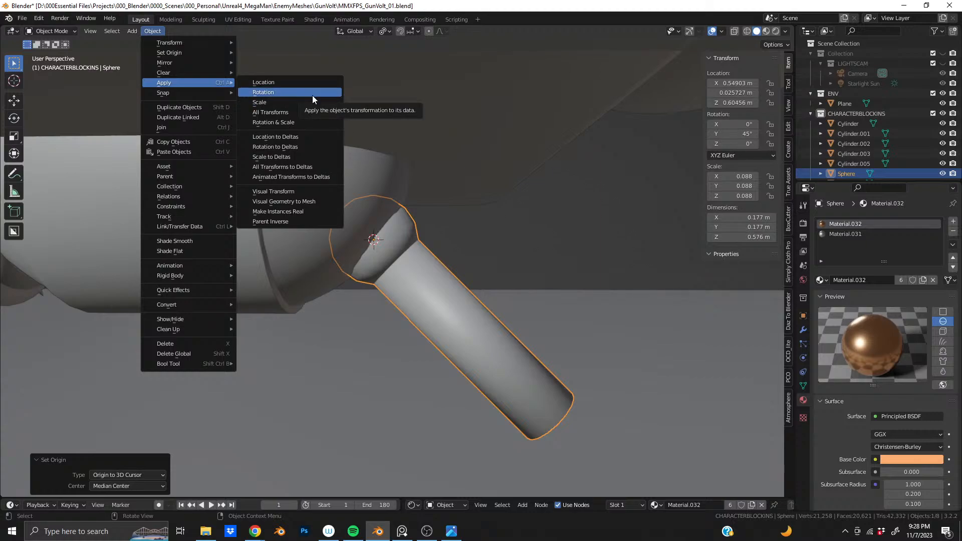
{"action": "key", "text": "alt+r"}
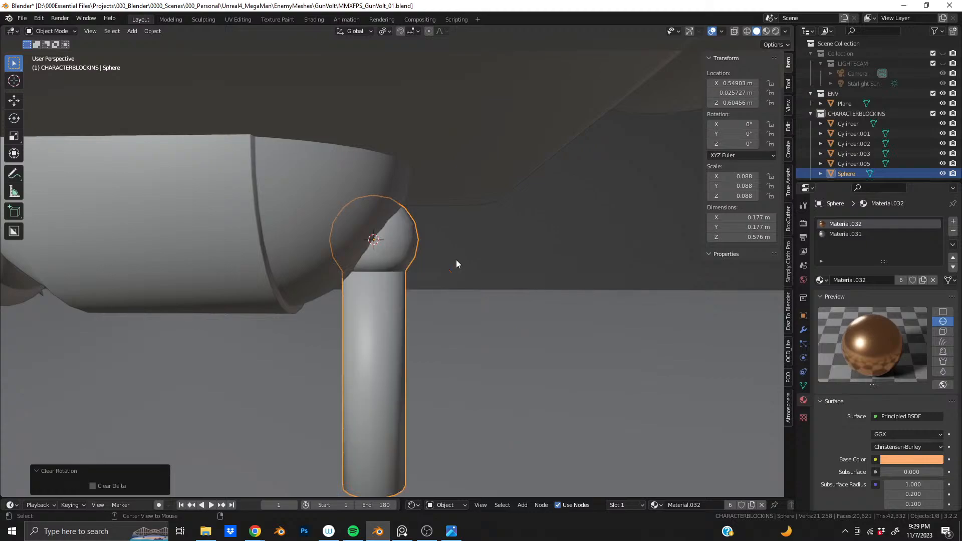
{"action": "scroll", "coordinate": [380, 245], "scroll_direction": "down", "scroll_amount": 3}
{"action": "mouse_move", "coordinate": [380, 242]}
{"action": "middle_mouse_down"}
{"action": "mouse_move", "coordinate": [406, 221]}
{"action": "mouse_move", "coordinate": [380, 239]}
{"action": "middle_mouse_up"}
{"action": "key", "text": "ctrl+z"}
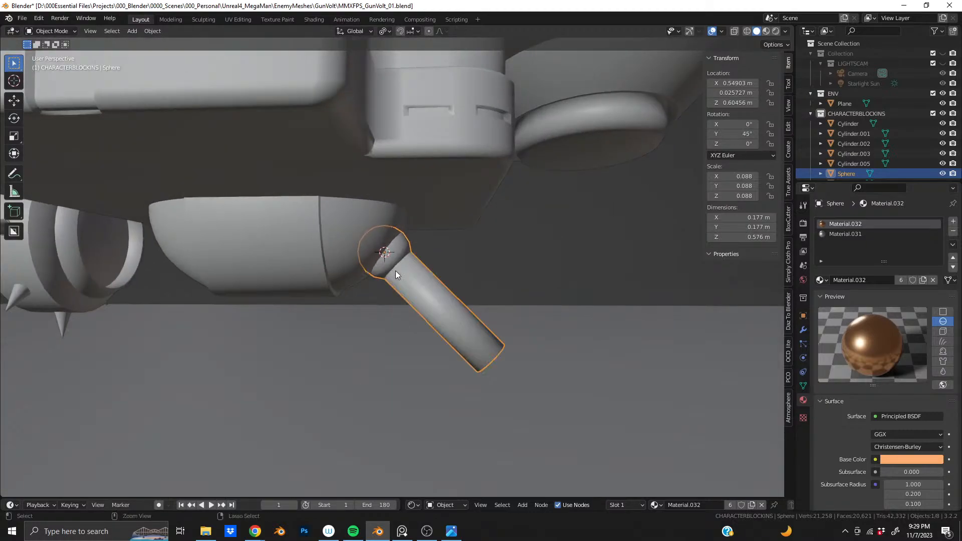
Select the leg's entire mesh in Edit Mode, and set the object's origin to Center of Mass (Volume) in Object Mode
{"action": "scroll", "coordinate": [395, 274], "scroll_direction": "up", "scroll_amount": 2}
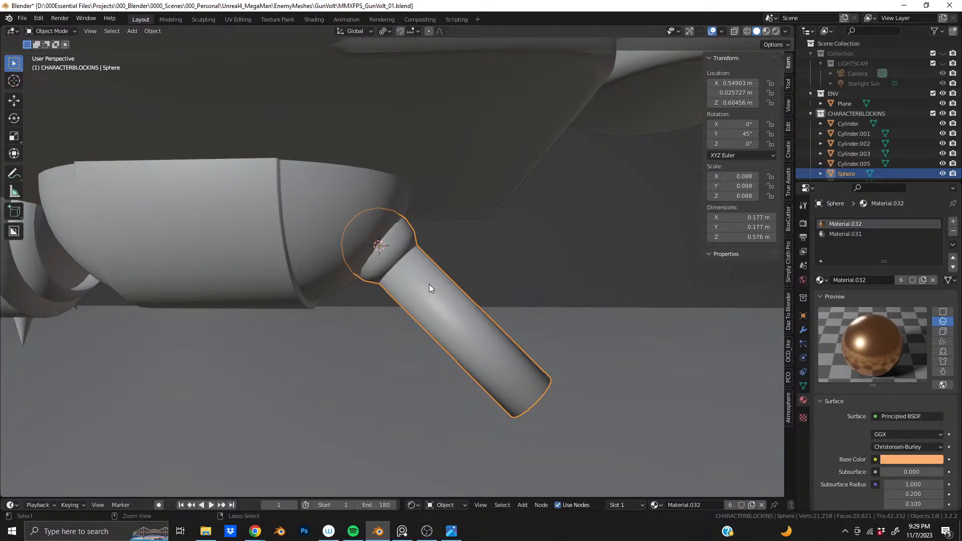
{"action": "key", "text": "Tab"}
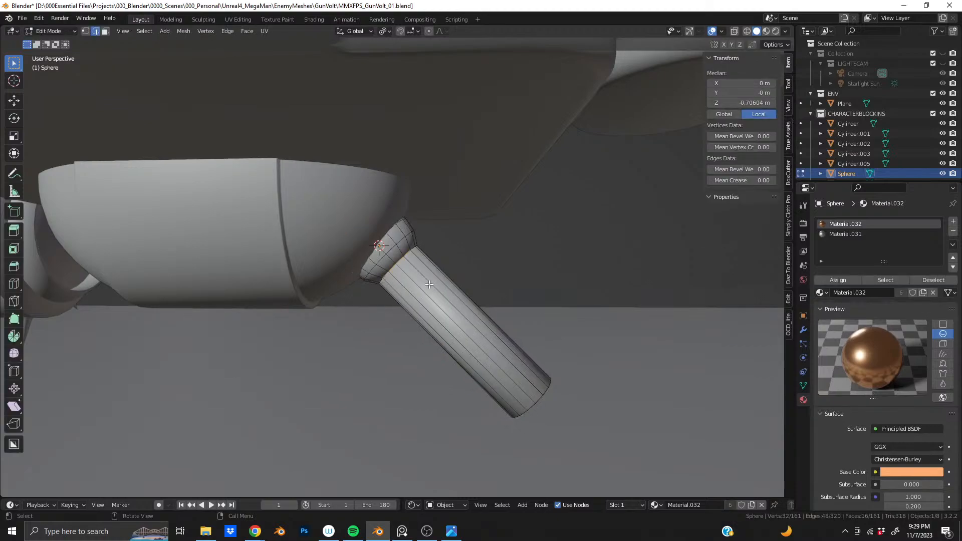
{"action": "key", "text": "a"}
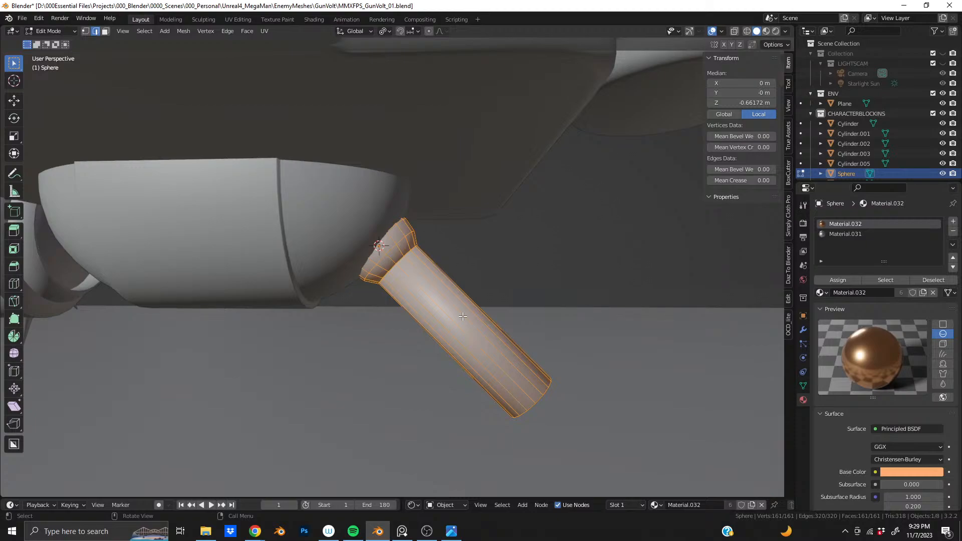
{"action": "right_click", "coordinate": [463, 316]}
{"action": "key", "text": "Tab"}
{"action": "right_click", "coordinate": [450, 323]}
{"action": "mouse_move", "coordinate": [423, 323]}
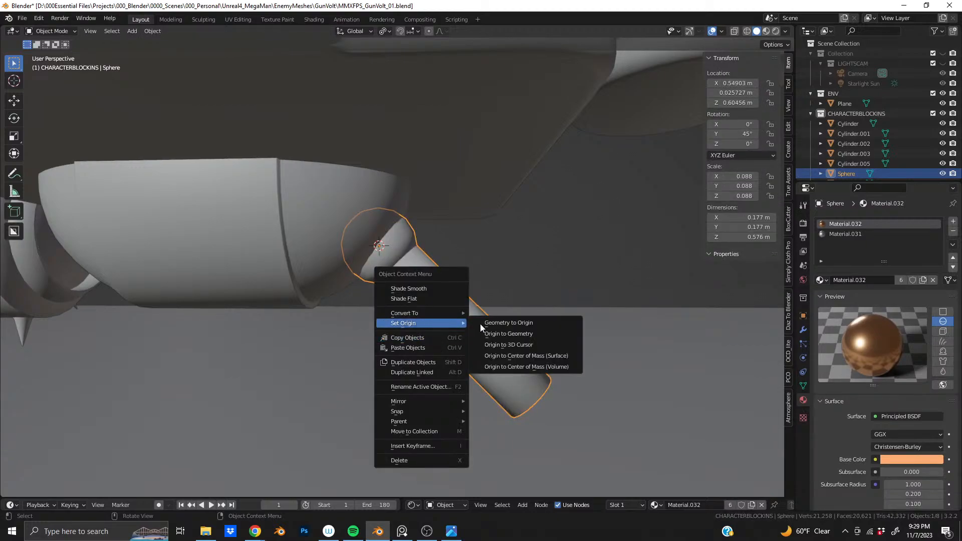
{"action": "left_click", "coordinate": [549, 367]}
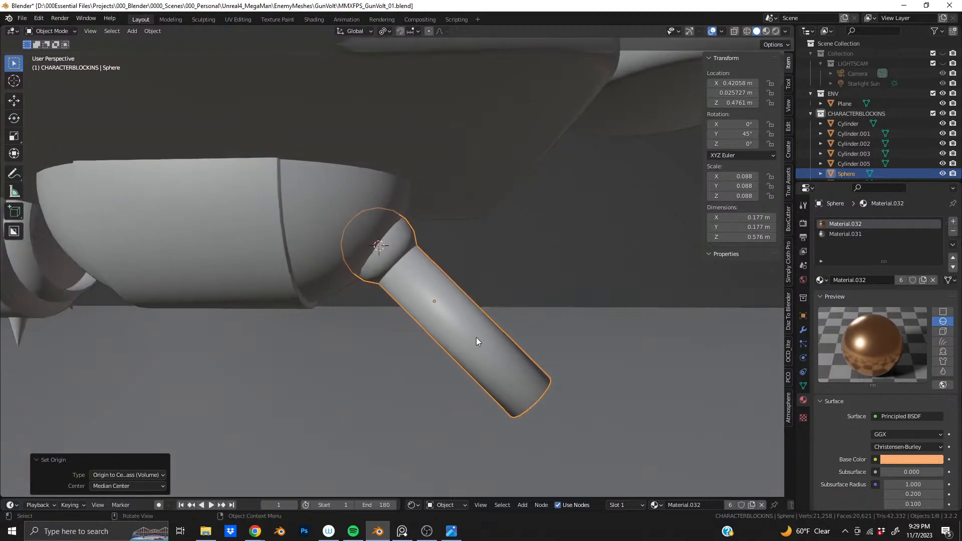
Try Center of Mass (Surface) as the leg's origin, and set it back to Center of Mass (Volume)
{"action": "right_click", "coordinate": [476, 337]}
{"action": "mouse_move", "coordinate": [474, 337]}
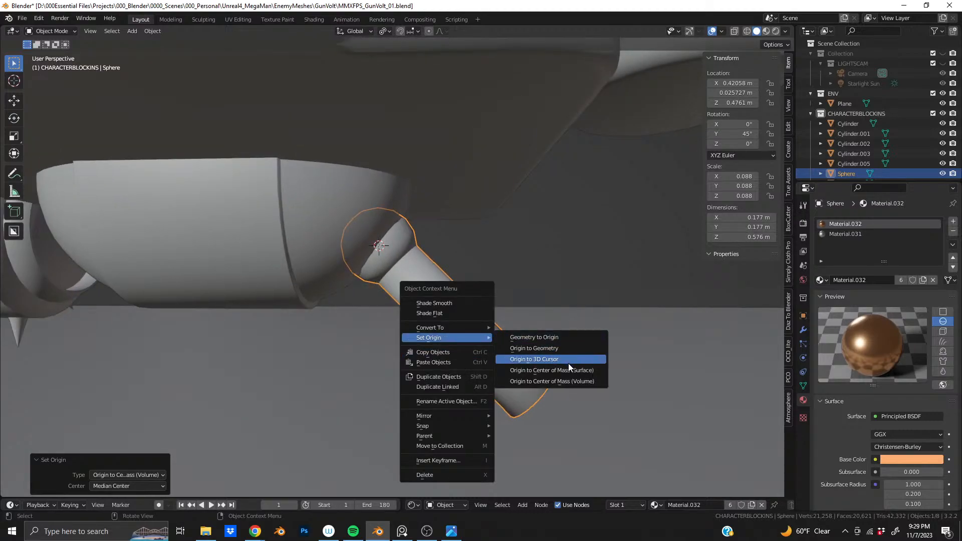
{"action": "left_click", "coordinate": [572, 369]}
{"action": "right_click", "coordinate": [449, 339]}
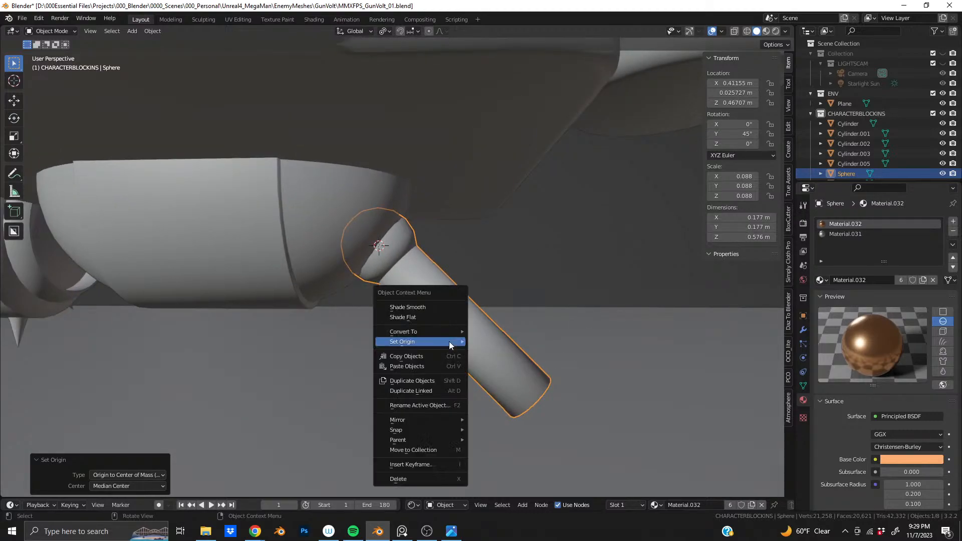
{"action": "mouse_move", "coordinate": [451, 338]}
{"action": "left_click", "coordinate": [535, 377]}
Symmetrize the leg mesh in Edit Mode with the direction +Z to -Z, mirroring the ball joint onto its lower end
{"action": "middle_click_drag", "start_coordinate": [530, 370], "coordinate": [474, 299]}
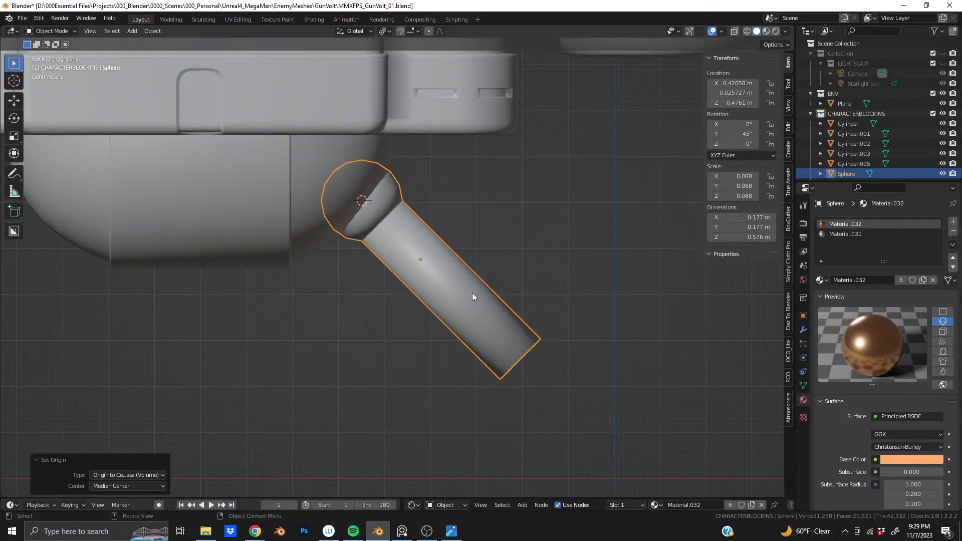
{"action": "key", "text": "Tab"}
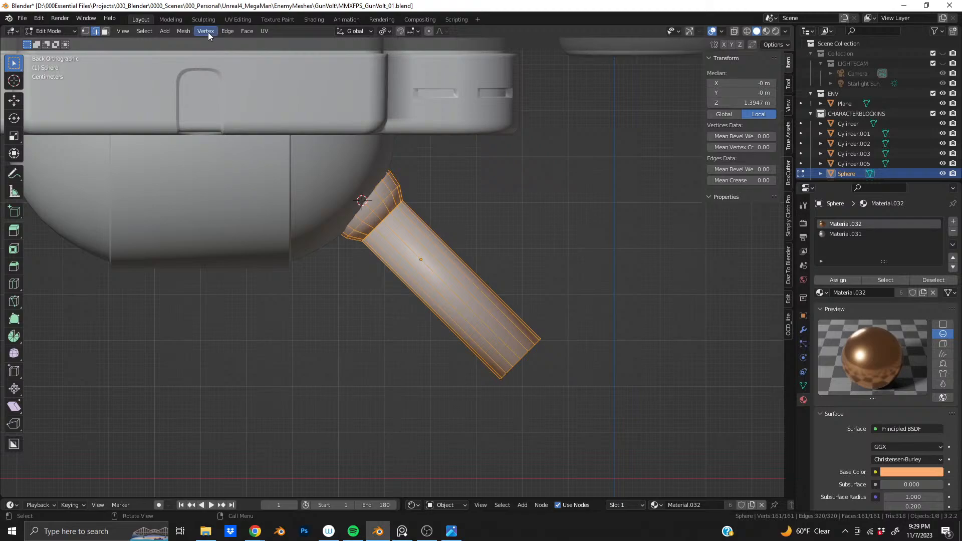
{"action": "left_click", "coordinate": [183, 31]}
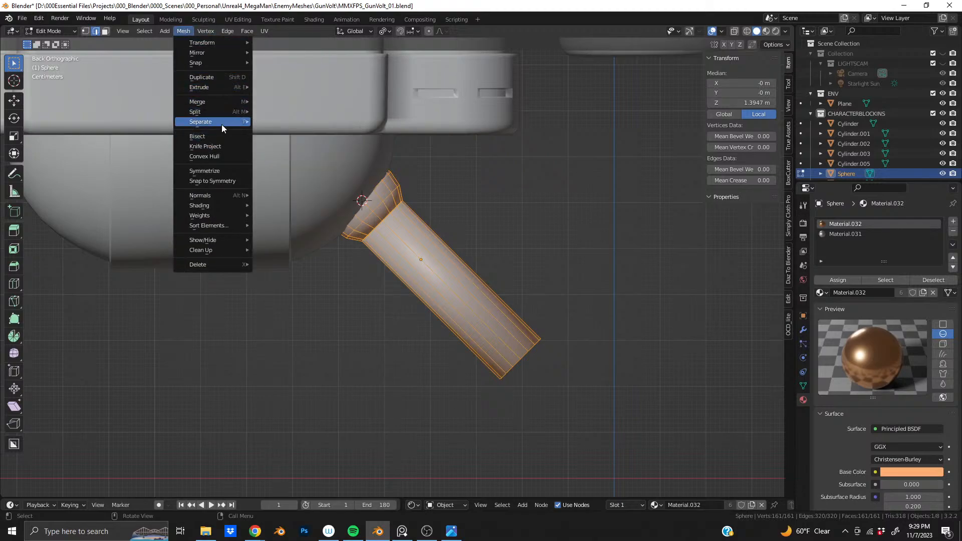
{"action": "left_click", "coordinate": [215, 171]}
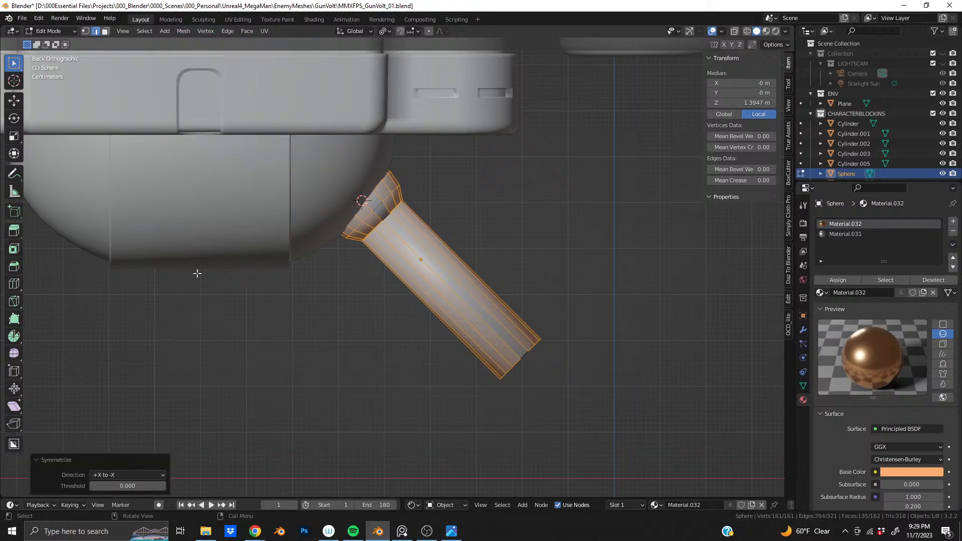
{"action": "left_click", "coordinate": [111, 475]}
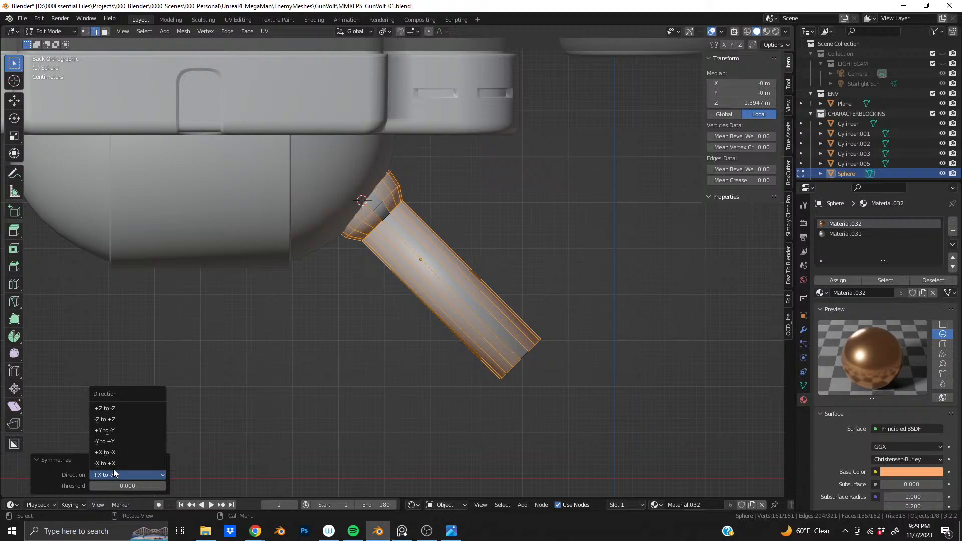
{"action": "left_click", "coordinate": [115, 409]}
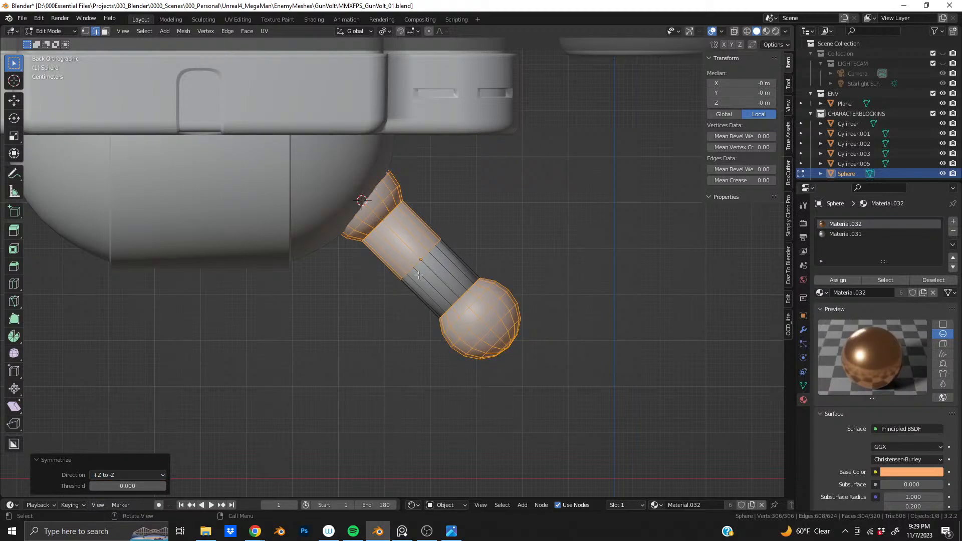
Turn on X-ray and select only the faces of the leg's lower ball in face select mode
{"action": "left_click", "coordinate": [734, 31]}
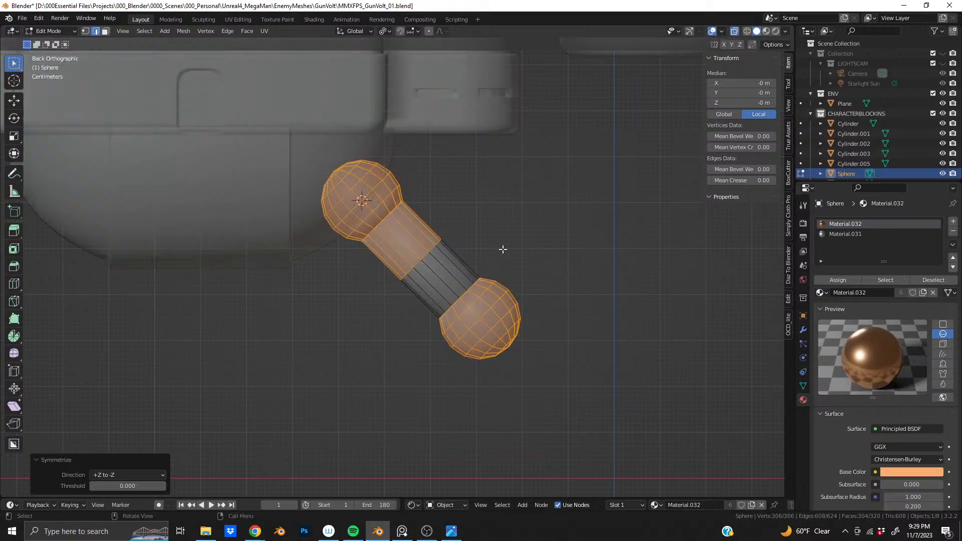
{"action": "left_click_drag", "start_coordinate": [417, 263], "coordinate": [581, 393]}
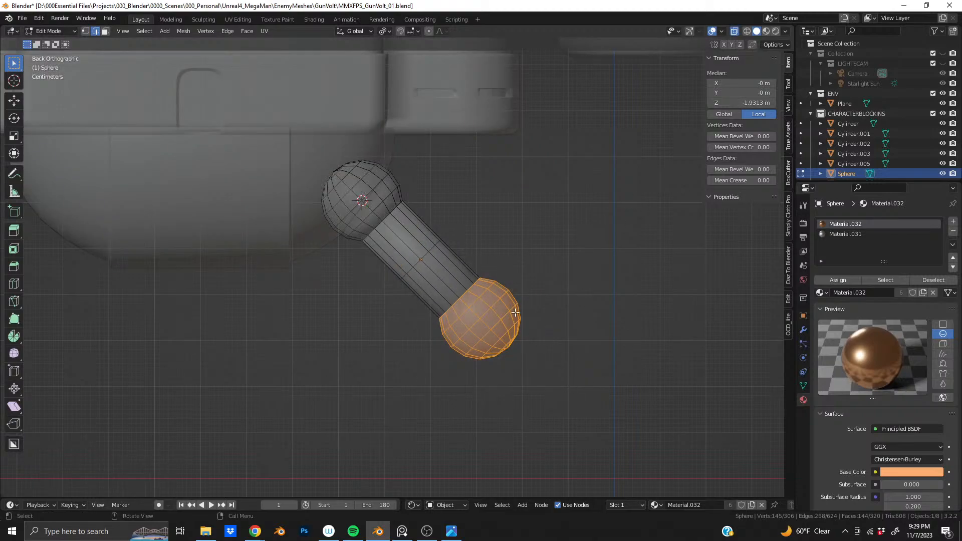
{"action": "left_click_drag", "start_coordinate": [395, 257], "coordinate": [584, 396], "text": "shift"}
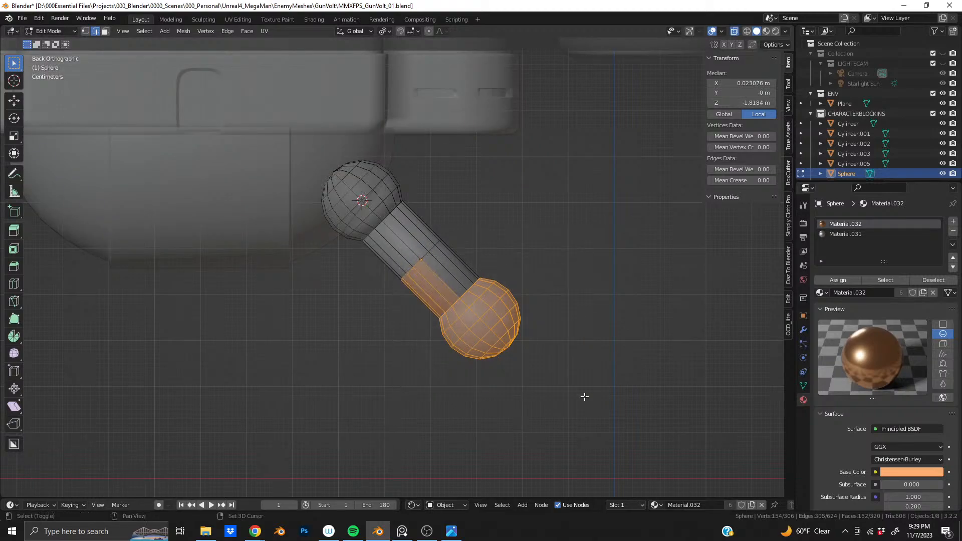
{"action": "left_click_drag", "start_coordinate": [403, 253], "coordinate": [443, 301], "text": "ctrl"}
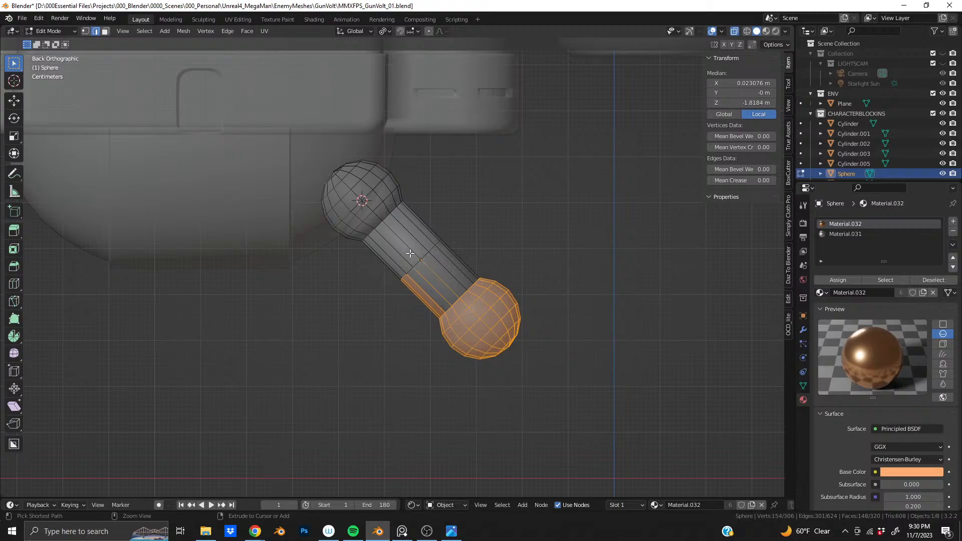
{"action": "key", "text": "ctrl+z"}
{"action": "key", "text": "3"}
{"action": "left_click_drag", "start_coordinate": [435, 271], "coordinate": [527, 362], "text": "ctrl"}
{"action": "left_click_drag", "start_coordinate": [470, 271], "coordinate": [521, 312], "text": "shift"}
{"action": "left_click_drag", "start_coordinate": [428, 302], "coordinate": [477, 344], "text": "shift"}
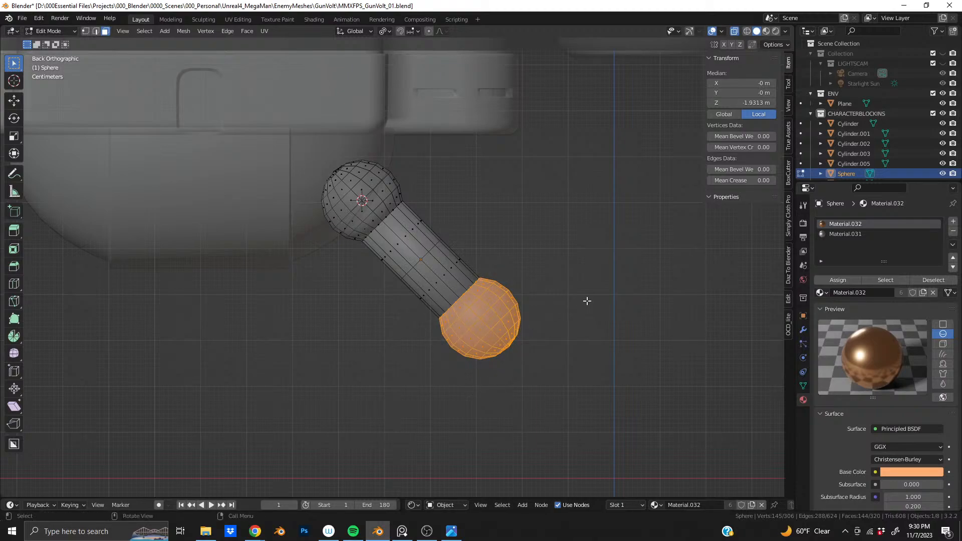
Try moving the lower ball about -0.124 m along local Z, compare its height with the reference robot's leg, and undo the move
{"action": "key", "text": "g"}
{"action": "key", "text": "z"}
{"action": "key", "text": "z"}
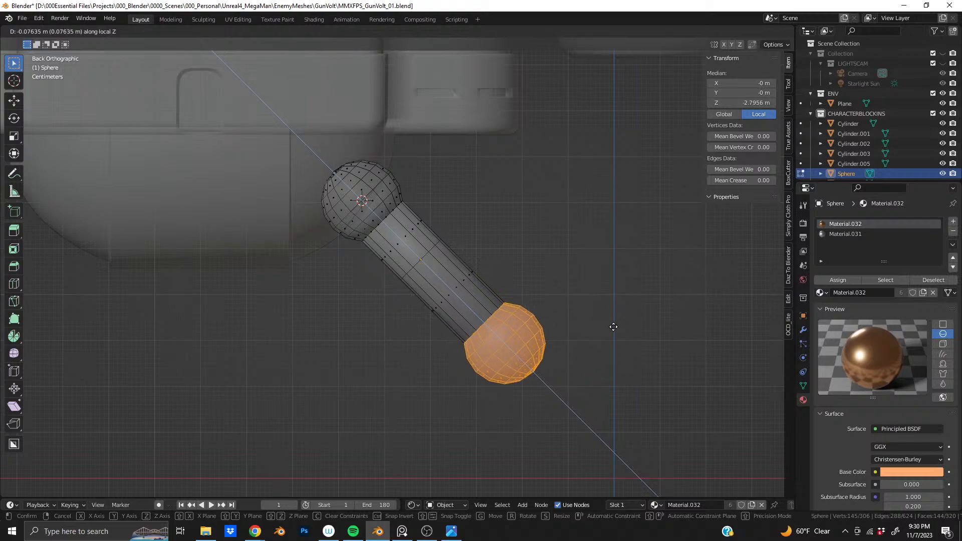
{"action": "left_click", "coordinate": [623, 333]}
{"action": "scroll", "coordinate": [544, 290], "scroll_direction": "down", "scroll_amount": 5}
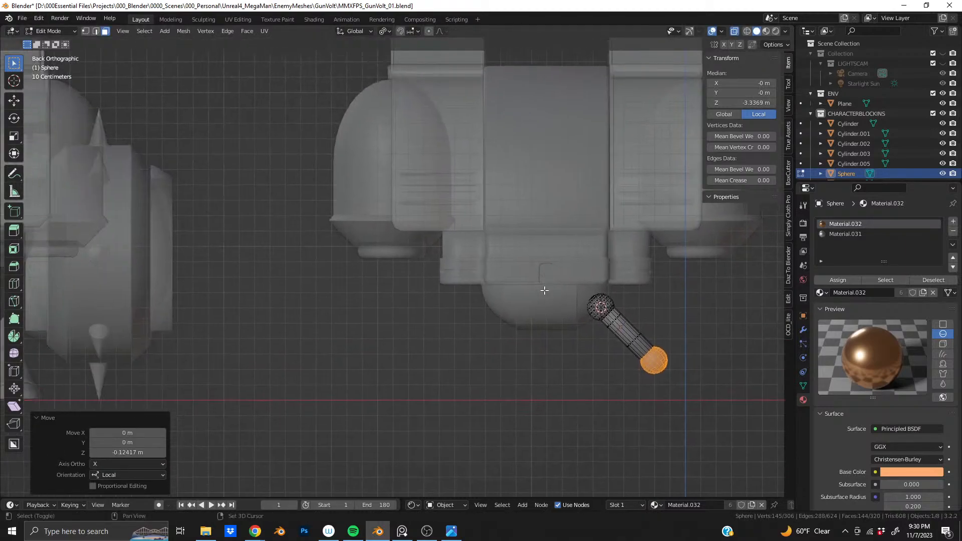
{"action": "scroll", "coordinate": [544, 290], "scroll_direction": "down", "scroll_amount": 3}
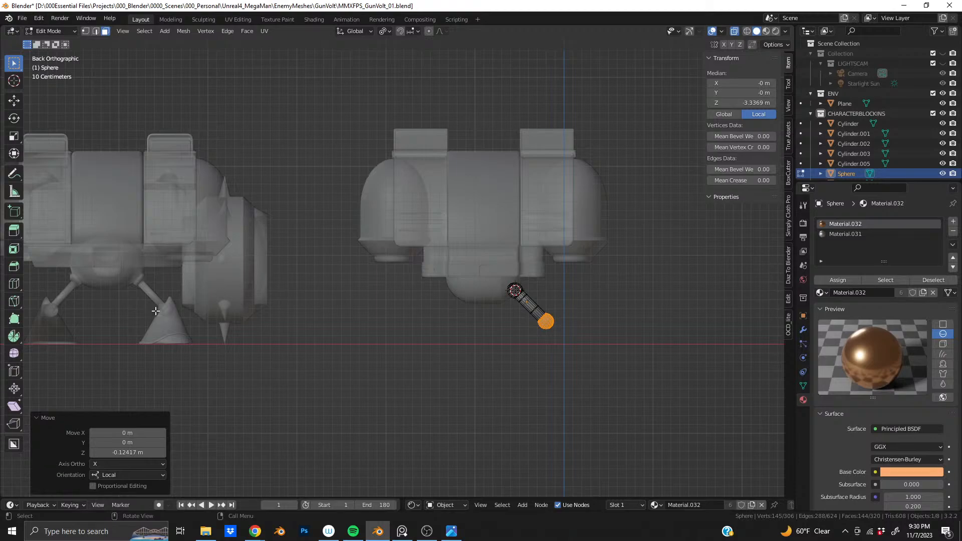
{"action": "left_click_drag", "start_coordinate": [156, 313], "coordinate": [616, 367]}
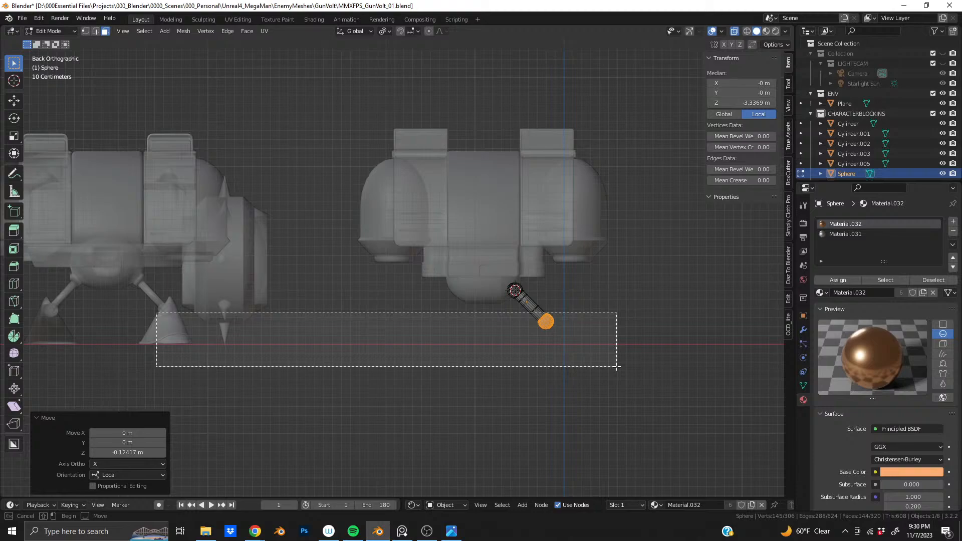
{"action": "left_click_drag", "start_coordinate": [617, 367], "coordinate": [617, 366]}
{"action": "key", "text": "ctrl+z"}
{"action": "key", "text": "ctrl+z"}
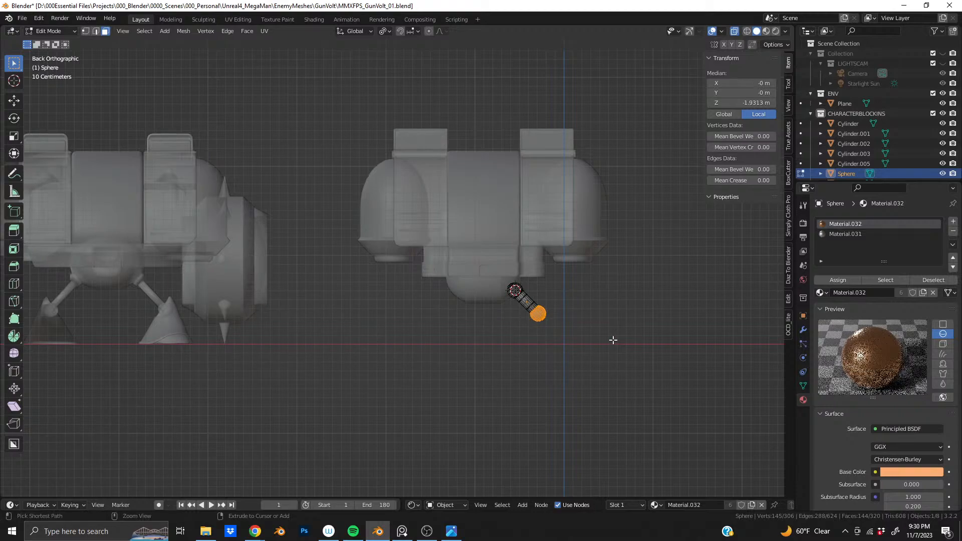
{"action": "left_click_drag", "start_coordinate": [550, 322], "coordinate": [138, 345]}
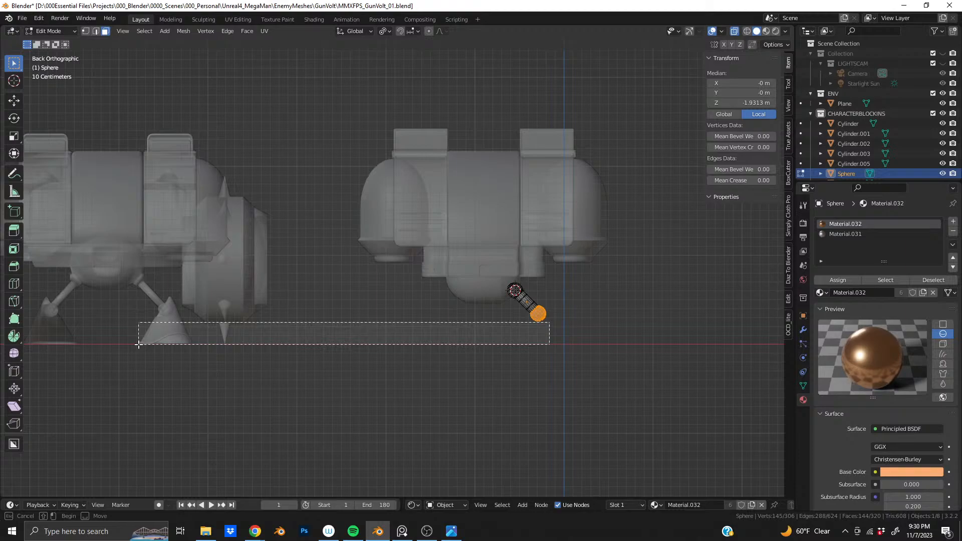
{"action": "left_click_drag", "start_coordinate": [138, 344], "coordinate": [434, 349]}
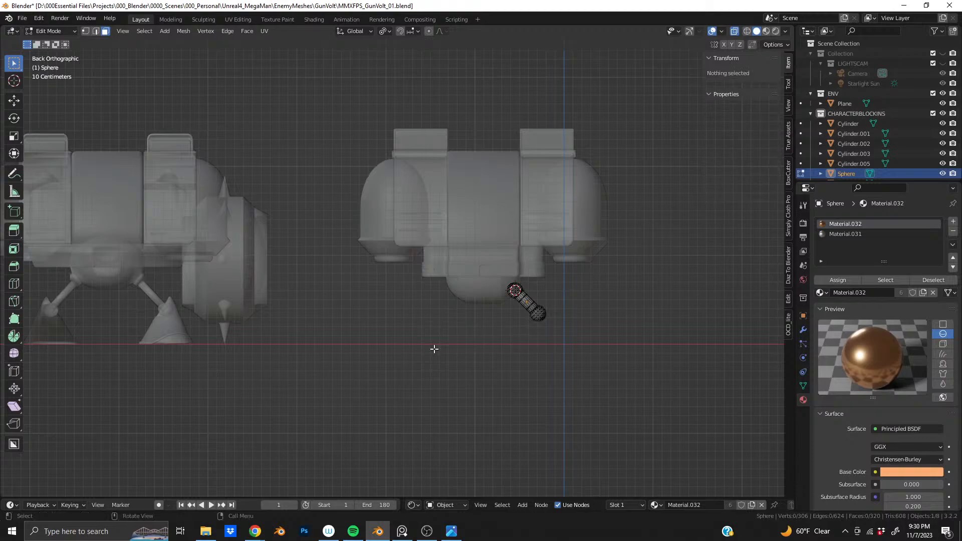
{"action": "key", "text": "ctrl+z"}
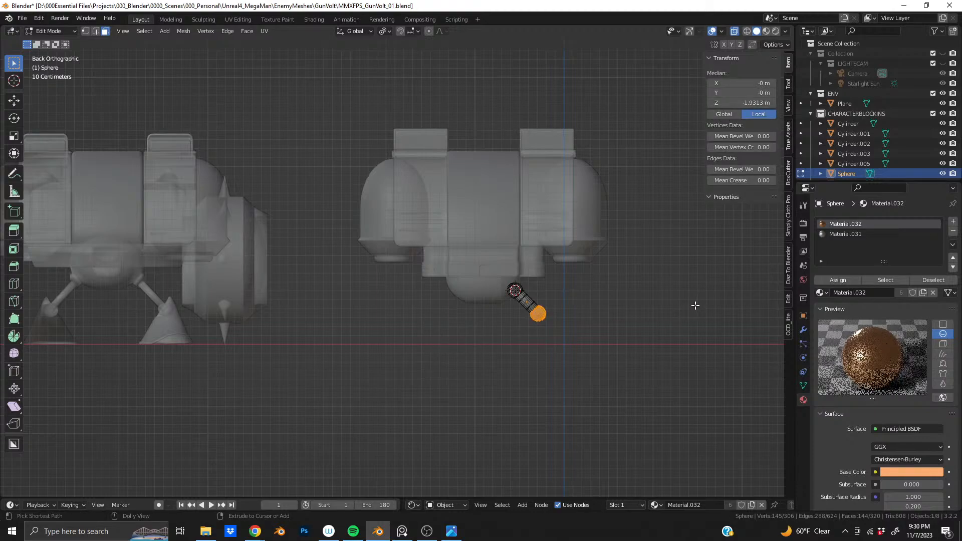
Lengthen the leg by moving its lower ball about -0.119 m along local Z, and return to Object Mode
{"action": "key", "text": "g"}
{"action": "key", "text": "z"}
{"action": "key", "text": "z"}
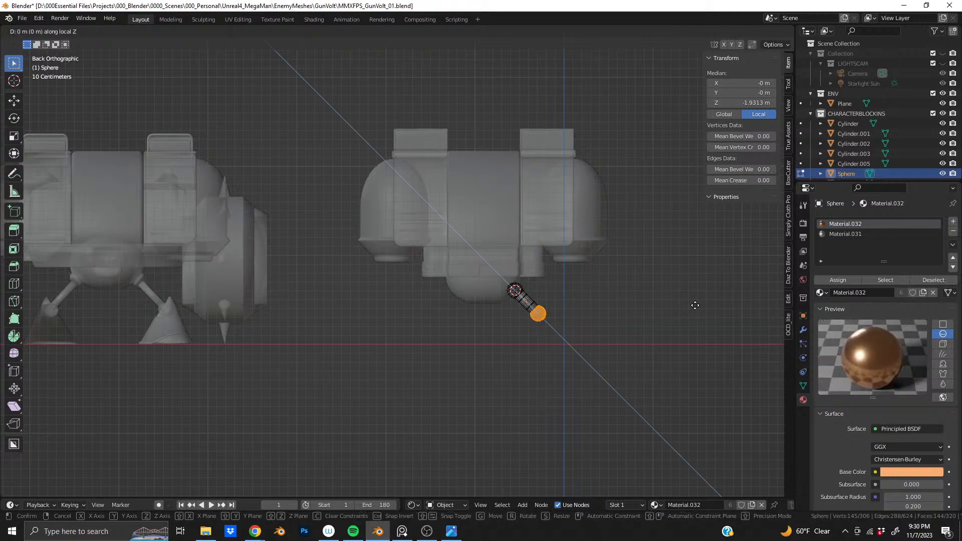
{"action": "left_click", "coordinate": [704, 312]}
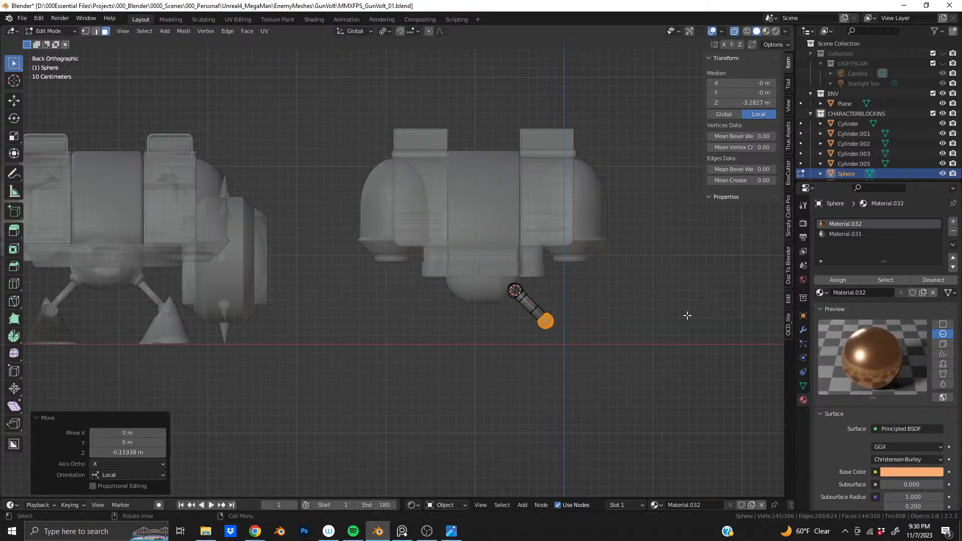
{"action": "middle_click_drag", "start_coordinate": [454, 274], "coordinate": [392, 264], "text": "shift"}
{"action": "scroll", "coordinate": [392, 251], "scroll_direction": "up", "scroll_amount": 5}
{"action": "key", "text": "Tab"}
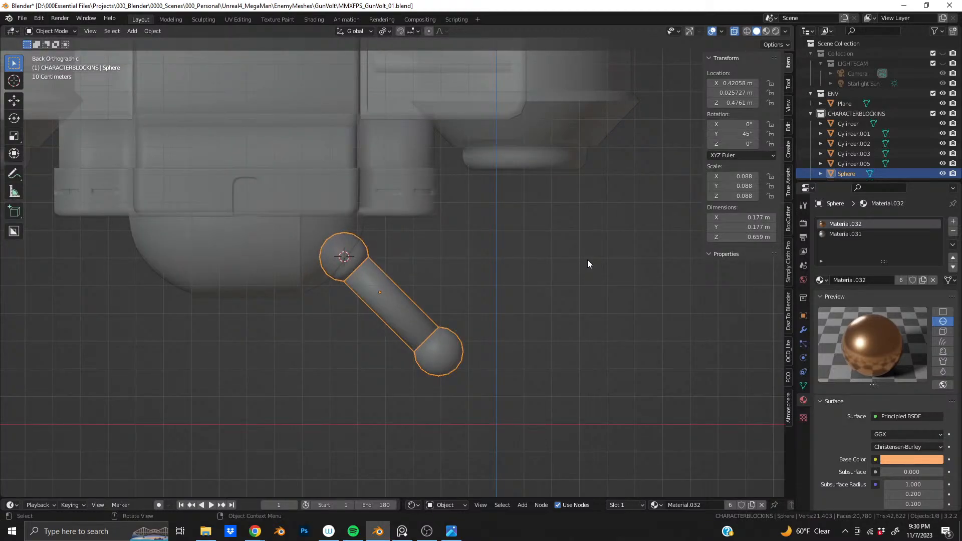
Set the leg's origin to the 3D cursor at the upper ball joint, and rotate the leg about -14.6° in back view
{"action": "right_click", "coordinate": [389, 289]}
{"action": "mouse_move", "coordinate": [388, 289]}
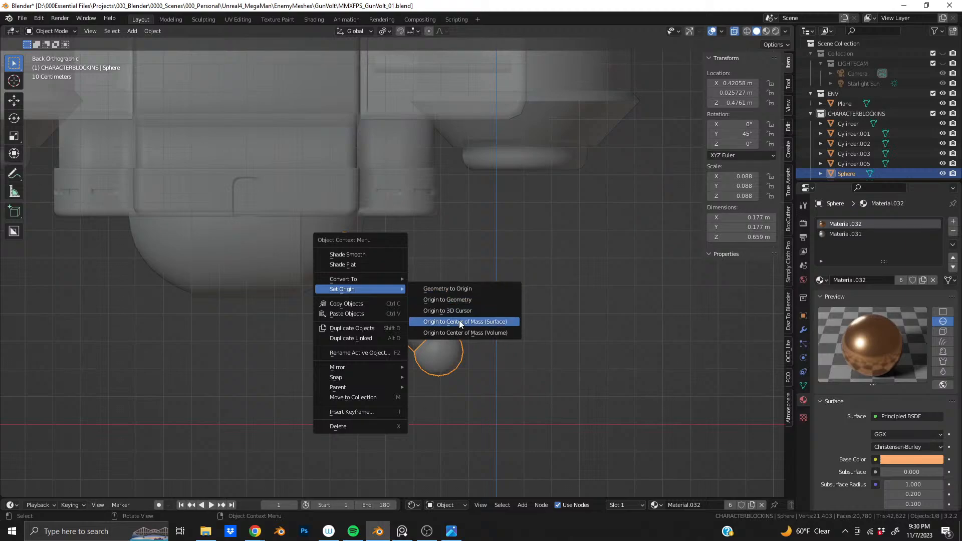
{"action": "left_click", "coordinate": [460, 310]}
{"action": "key", "text": "r"}
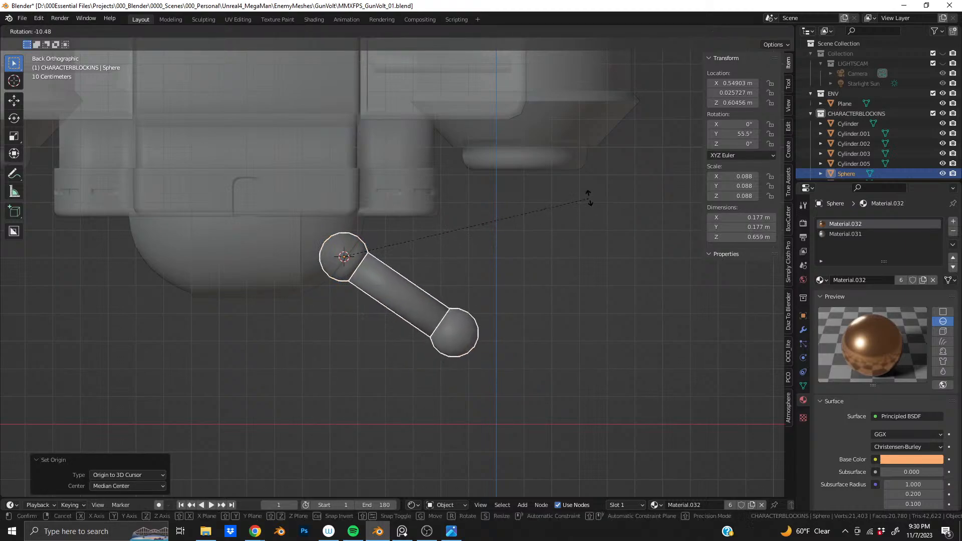
{"action": "left_click", "coordinate": [581, 184]}
{"action": "middle_click_drag", "start_coordinate": [493, 282], "coordinate": [431, 296]}
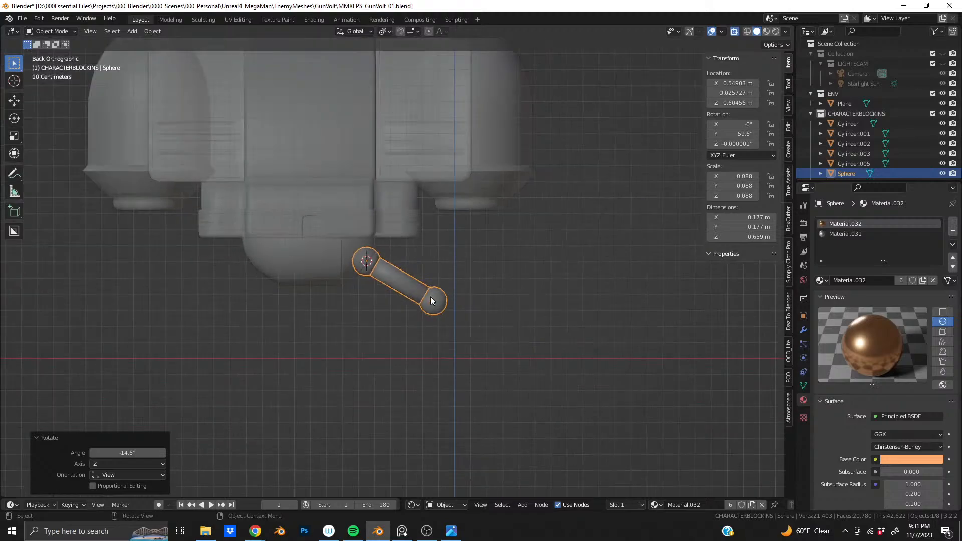
{"action": "right_click_drag", "start_coordinate": [328, 0], "coordinate": [330, 0]}
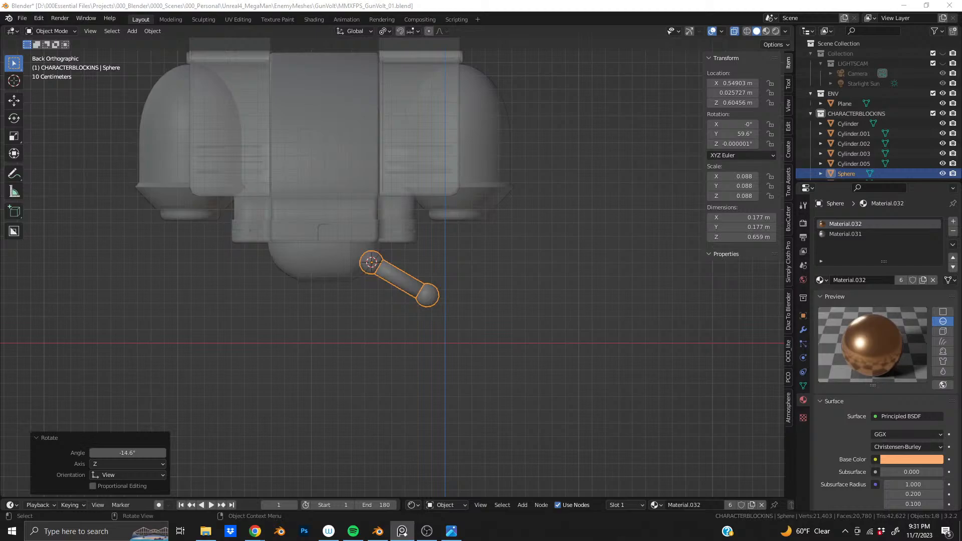
Rotate the leg back down by about 4.5° in back view, to a Y rotation of 55°
{"action": "middle_click_drag", "start_coordinate": [399, 191], "coordinate": [430, 211]}
{"action": "scroll", "coordinate": [457, 255], "scroll_direction": "up", "scroll_amount": 7}
{"action": "middle_click_drag", "start_coordinate": [489, 215], "coordinate": [452, 216]}
{"action": "key", "text": "ctrl+KP_1"}
{"action": "key", "text": "r"}
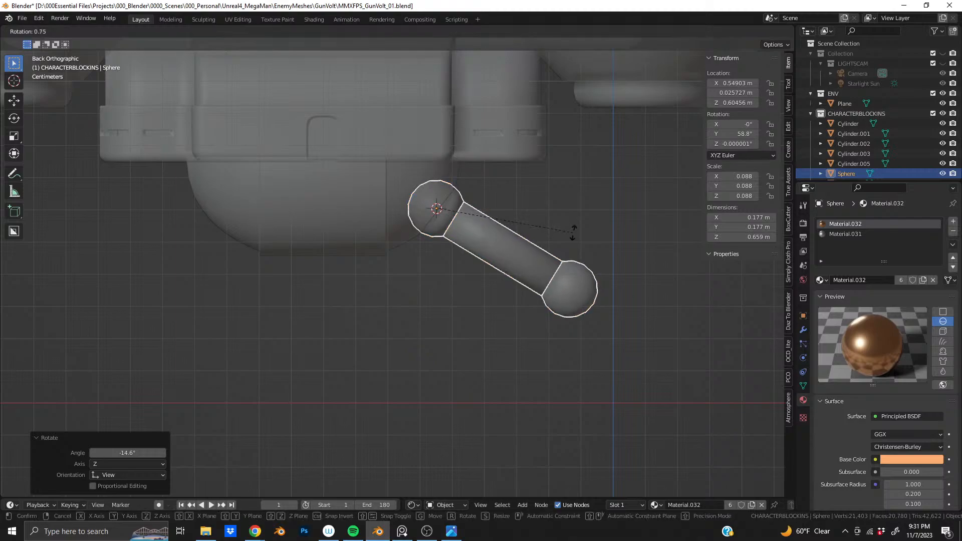
{"action": "left_click", "coordinate": [573, 241]}
Turn off X-ray and switch the viewport to rendered shading to check the leg's fit in the hull
{"action": "middle_click_drag", "start_coordinate": [453, 251], "coordinate": [348, 240]}
{"action": "scroll", "coordinate": [384, 246], "scroll_direction": "up", "scroll_amount": 3}
{"action": "scroll", "coordinate": [382, 230], "scroll_direction": "down", "scroll_amount": 2}
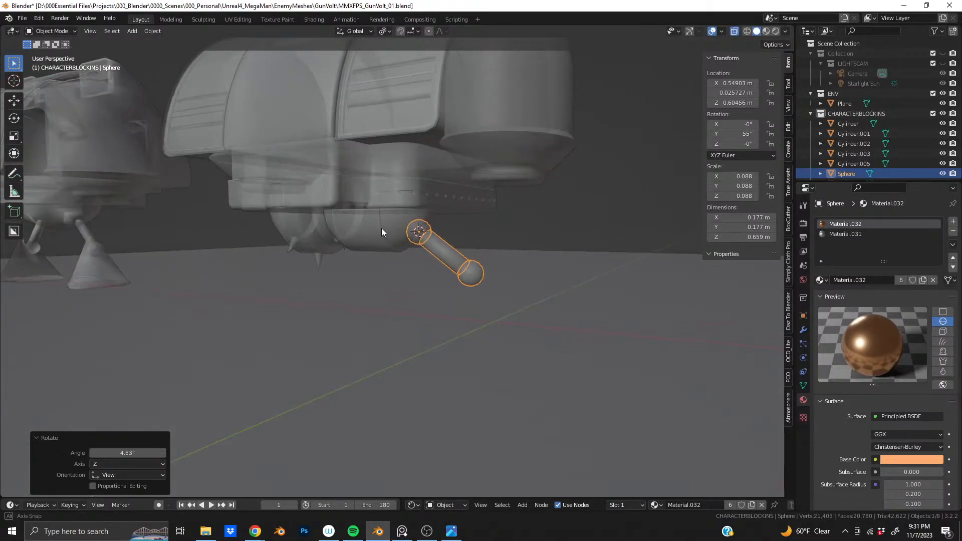
{"action": "scroll", "coordinate": [430, 221], "scroll_direction": "up", "scroll_amount": 4}
{"action": "middle_click_drag", "start_coordinate": [444, 217], "coordinate": [377, 273]}
{"action": "scroll", "coordinate": [436, 261], "scroll_direction": "up", "scroll_amount": 2}
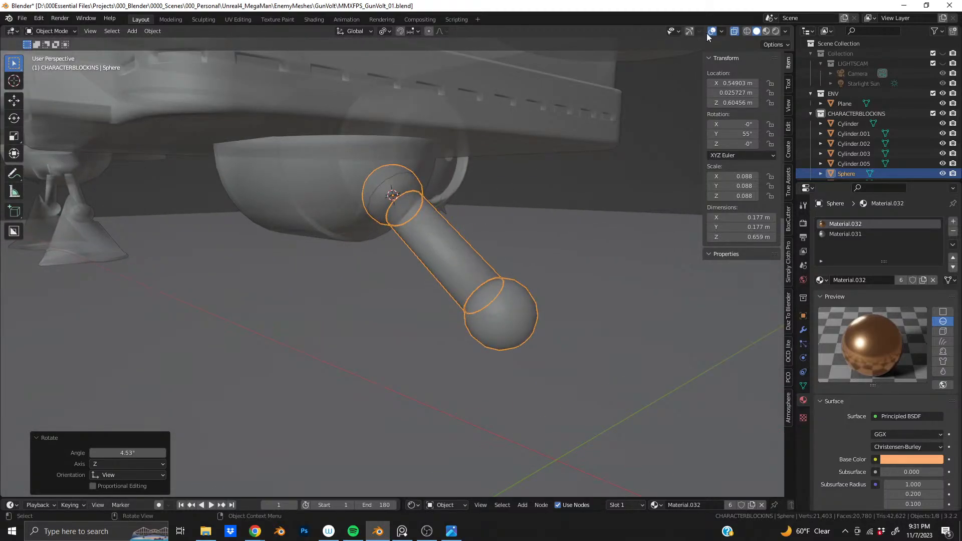
{"action": "left_click", "coordinate": [735, 31]}
{"action": "mouse_move", "coordinate": [414, 217]}
{"action": "middle_mouse_down"}
{"action": "mouse_move", "coordinate": [288, 229]}
{"action": "mouse_move", "coordinate": [233, 215]}
{"action": "mouse_move", "coordinate": [431, 227]}
{"action": "middle_mouse_up"}
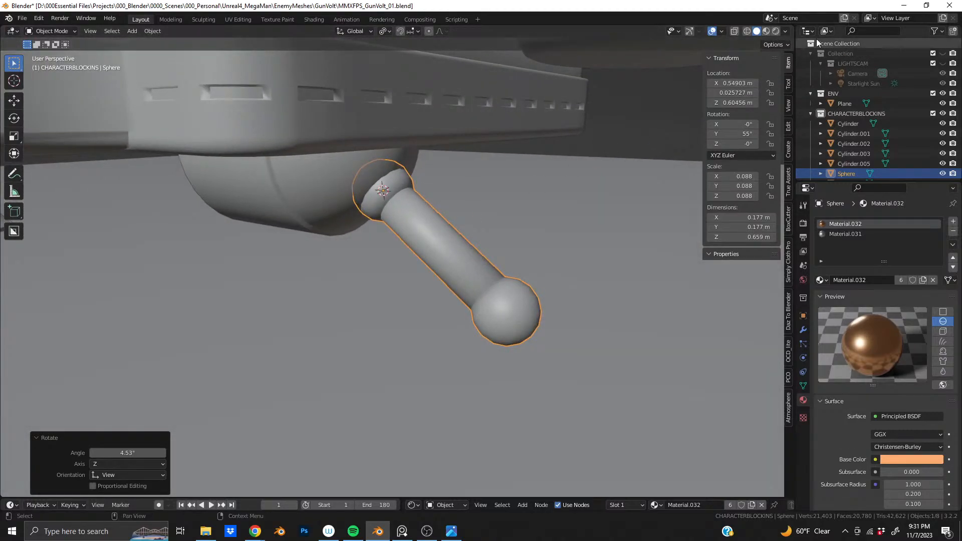
{"action": "left_click", "coordinate": [776, 31]}
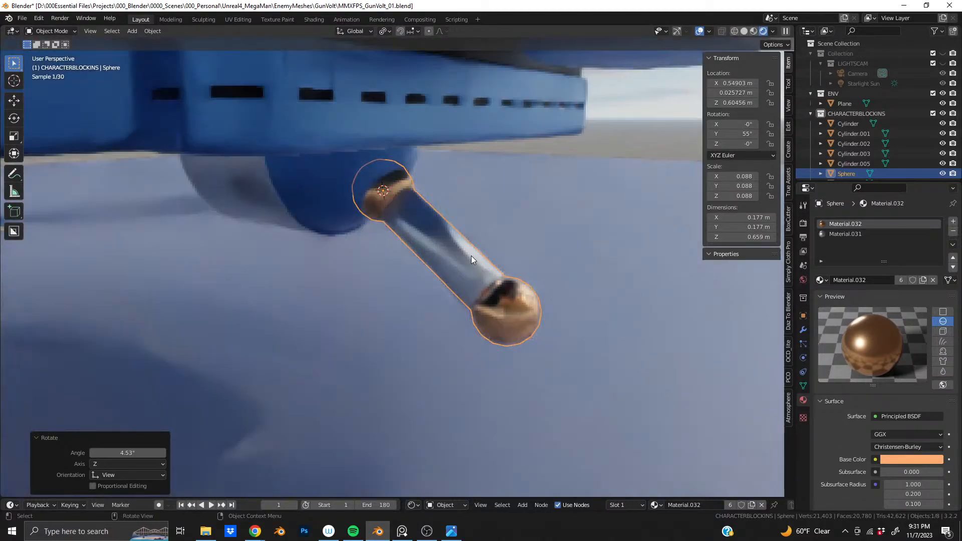
Check the rendered leg beneath the hull from a wider angle, and save the Blender file
{"action": "scroll", "coordinate": [451, 250], "scroll_direction": "down", "scroll_amount": 7}
{"action": "middle_click_drag", "start_coordinate": [375, 235], "coordinate": [347, 209]}
{"action": "scroll", "coordinate": [419, 276], "scroll_direction": "up", "scroll_amount": 4}
{"action": "middle_click_drag", "start_coordinate": [419, 280], "coordinate": [292, 269]}
{"action": "key", "text": "ctrl+s"}
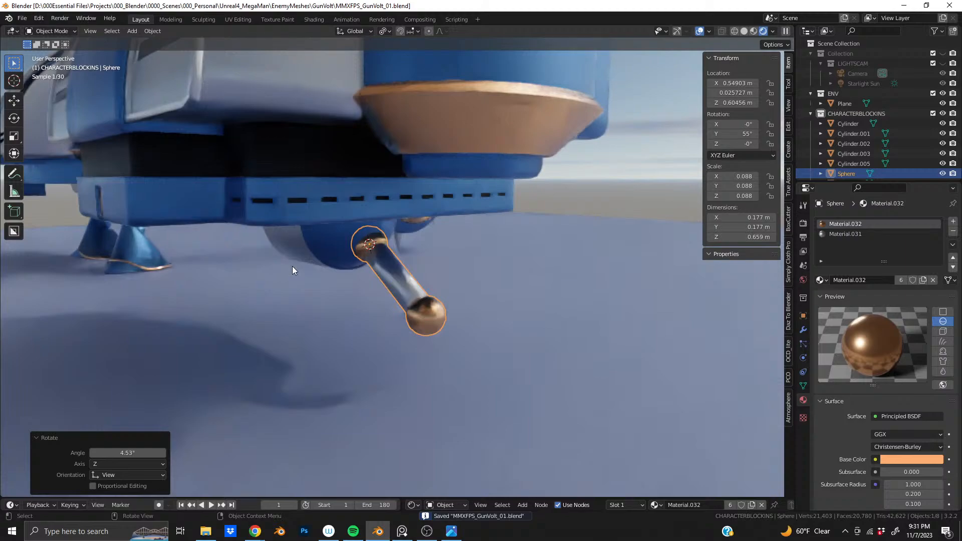
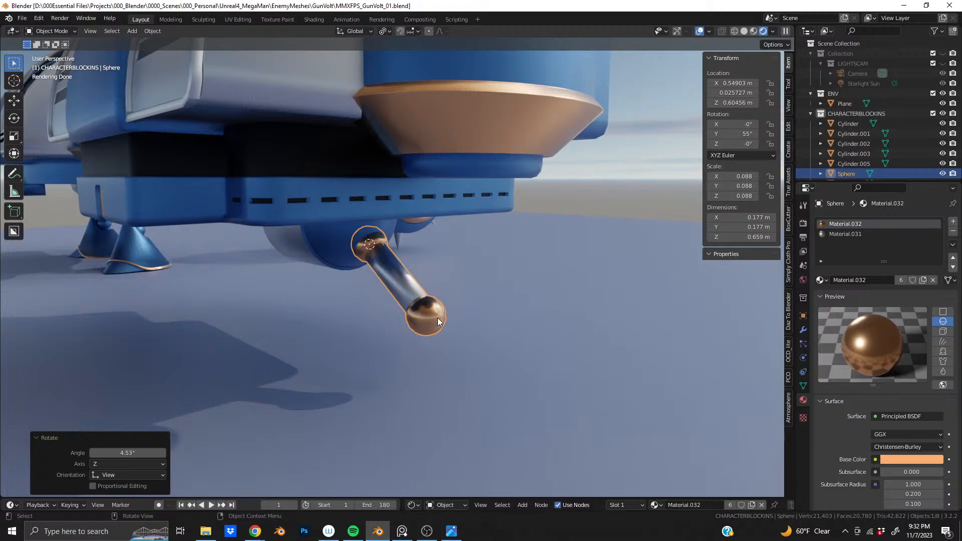
Examine the robot and its leg from the side in left orthographic view
{"action": "middle_click_drag", "start_coordinate": [350, 241], "coordinate": [332, 233], "text": "shift"}
{"action": "scroll", "coordinate": [397, 211], "scroll_direction": "down", "scroll_amount": 6}
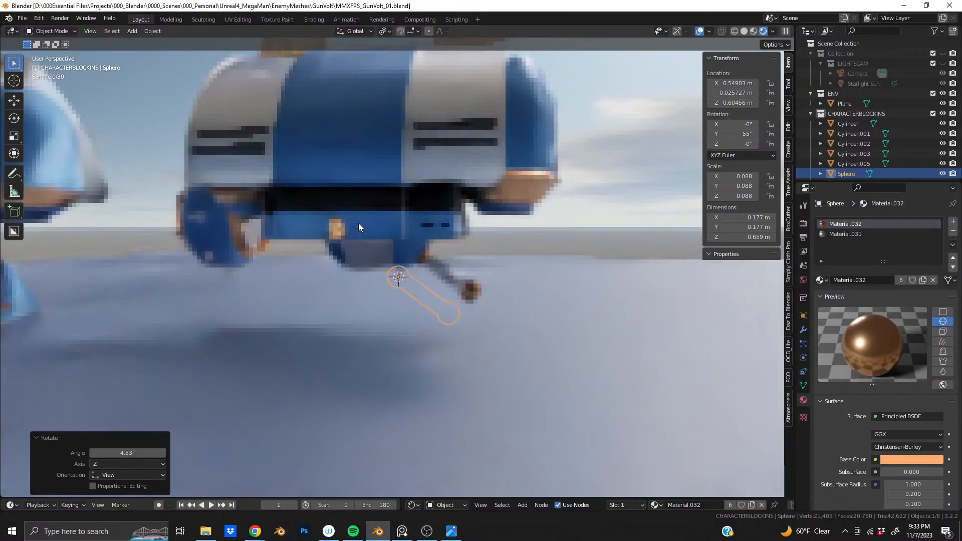
{"action": "middle_click_drag", "start_coordinate": [359, 223], "coordinate": [265, 229]}
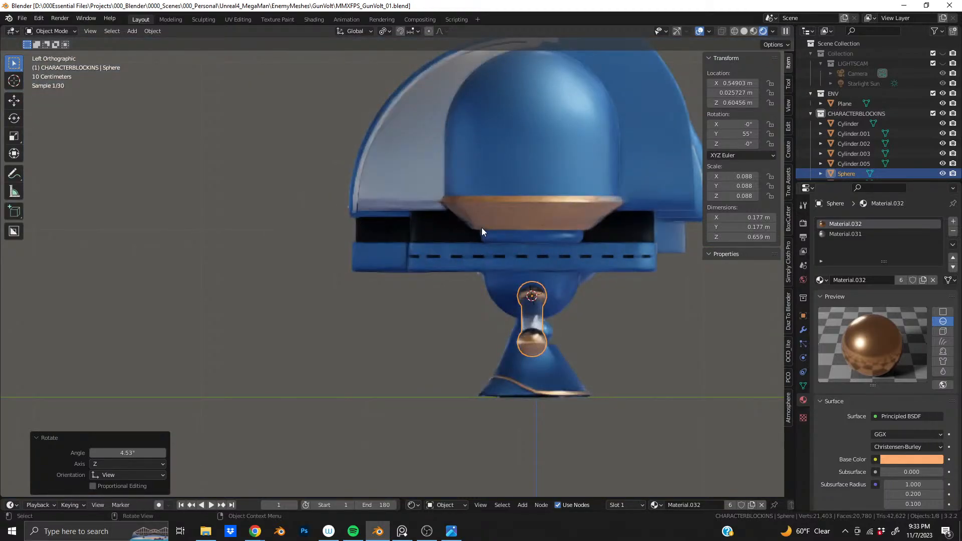
Examine the leg and its ball joints beneath the hull in left orthographic and perspective views with rendered shading
{"action": "middle_click_drag", "start_coordinate": [558, 297], "coordinate": [509, 257], "text": "shift"}
{"action": "scroll", "coordinate": [509, 257], "scroll_direction": "up", "scroll_amount": 2}
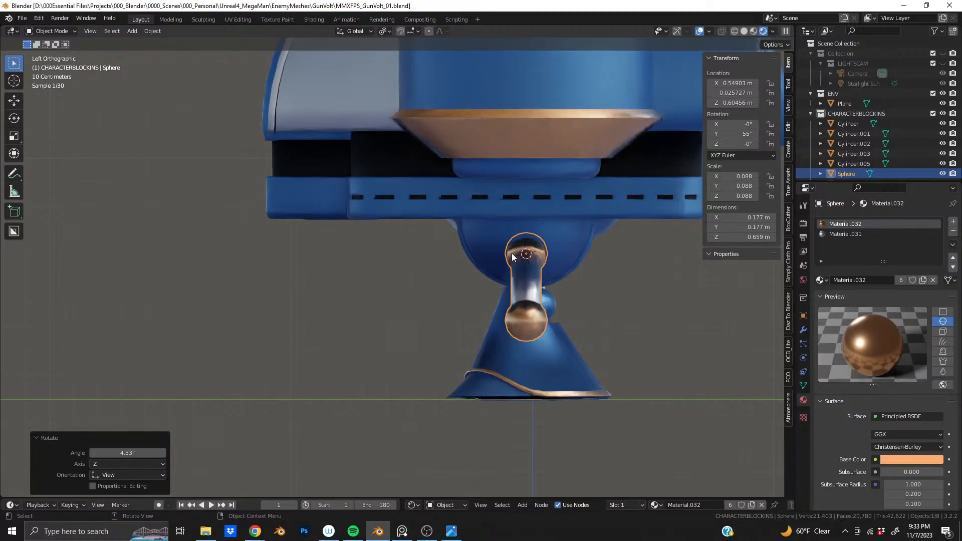
{"action": "mouse_move", "coordinate": [497, 232]}
{"action": "middle_mouse_down"}
{"action": "mouse_move", "coordinate": [579, 251]}
{"action": "mouse_move", "coordinate": [503, 246]}
{"action": "middle_mouse_up"}
{"action": "scroll", "coordinate": [413, 237], "scroll_direction": "up", "scroll_amount": 5}
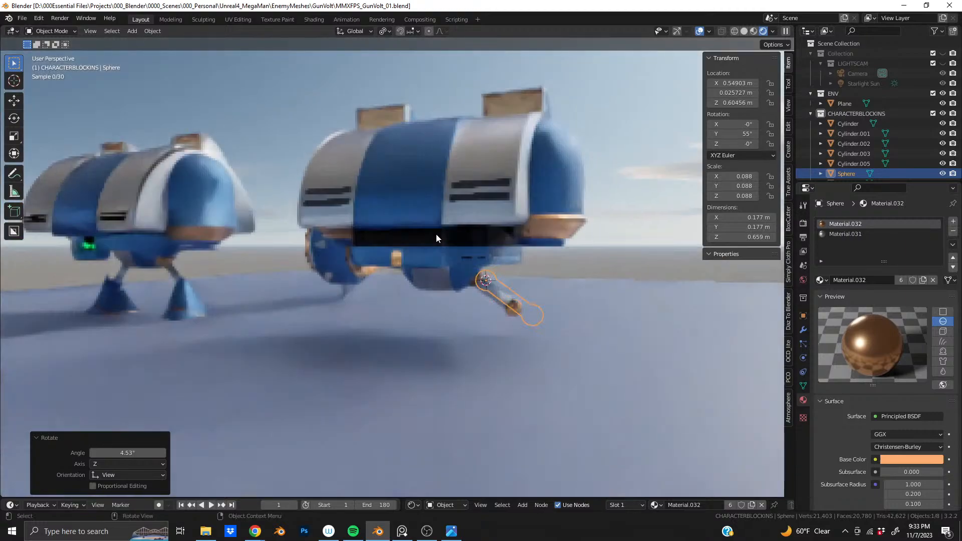
{"action": "middle_click_drag", "start_coordinate": [435, 235], "coordinate": [365, 251], "text": "shift"}
{"action": "scroll", "coordinate": [377, 254], "scroll_direction": "up", "scroll_amount": 4}
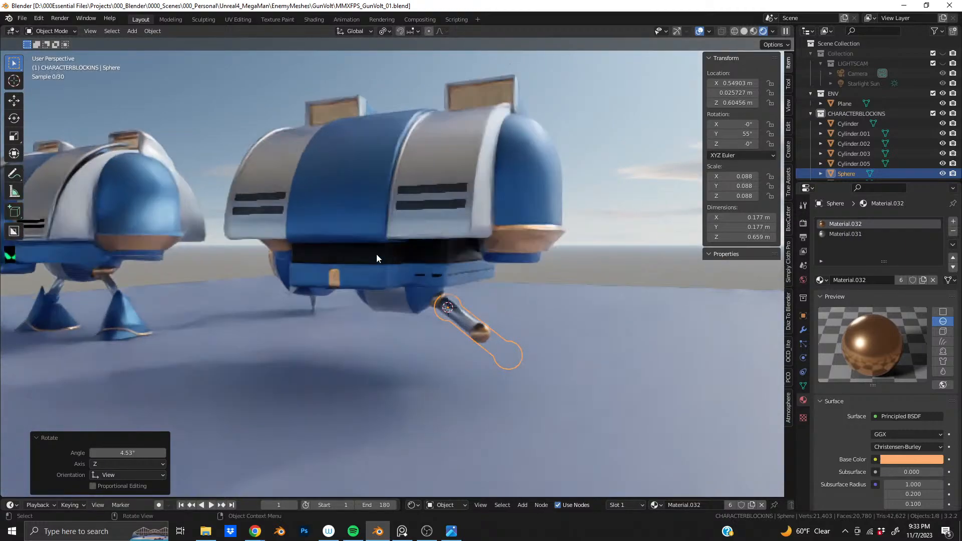
{"action": "middle_click_drag", "start_coordinate": [402, 321], "coordinate": [456, 257], "text": "shift"}
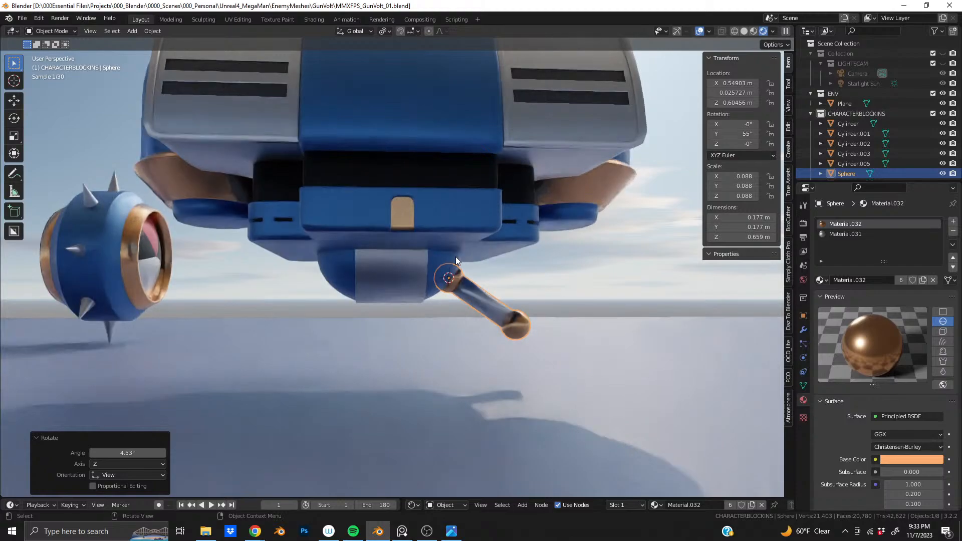
{"action": "middle_click_drag", "start_coordinate": [417, 262], "coordinate": [458, 278]}
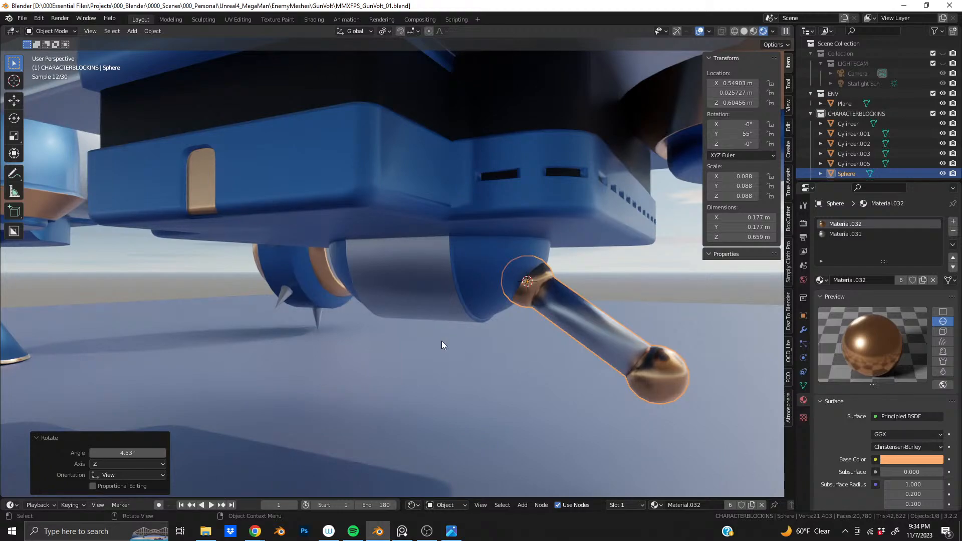
{"action": "middle_click_drag", "start_coordinate": [470, 295], "coordinate": [140, 269]}
{"action": "scroll", "coordinate": [330, 257], "scroll_direction": "down", "scroll_amount": 4}
Select the reference robot, switch to solid shading, and inspect its cone-shaped feet and leg topology in Edit Mode
{"action": "left_click", "coordinate": [140, 270]}
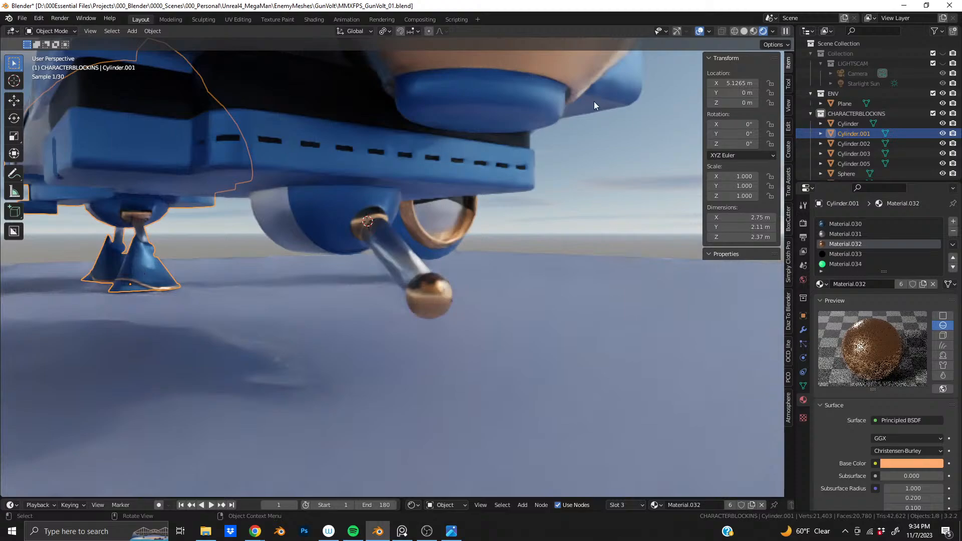
{"action": "left_click", "coordinate": [744, 31]}
{"action": "mouse_move", "coordinate": [196, 266]}
{"action": "middle_mouse_down"}
{"action": "mouse_move", "coordinate": [126, 270]}
{"action": "mouse_move", "coordinate": [414, 288]}
{"action": "middle_mouse_up"}
{"action": "scroll", "coordinate": [413, 288], "scroll_direction": "up", "scroll_amount": 4}
{"action": "middle_click_drag", "start_coordinate": [474, 283], "coordinate": [396, 263]}
{"action": "right_click", "coordinate": [394, 263]}
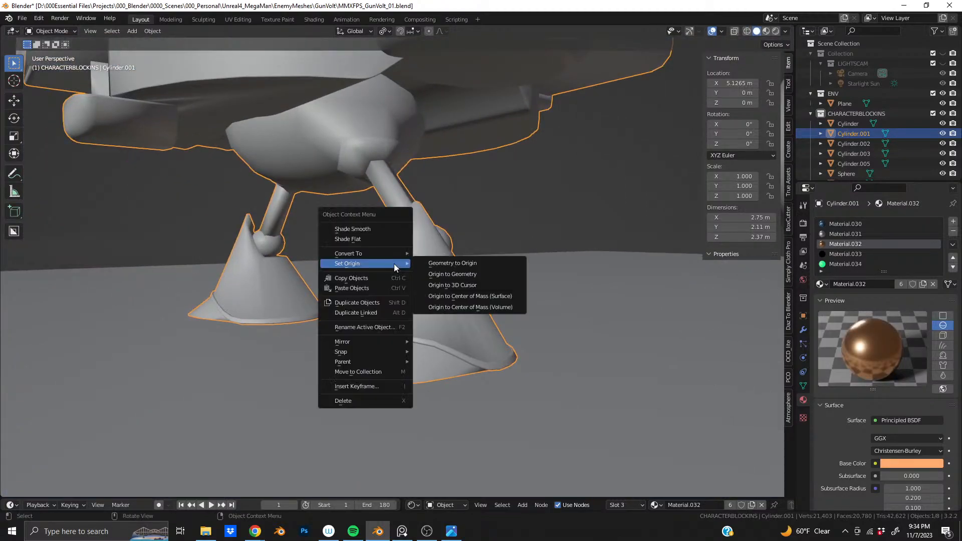
{"action": "key", "text": "Tab"}
{"action": "scroll", "coordinate": [426, 302], "scroll_direction": "up", "scroll_amount": 3}
{"action": "middle_click_drag", "start_coordinate": [426, 302], "coordinate": [518, 296]}
{"action": "scroll", "coordinate": [426, 370], "scroll_direction": "down", "scroll_amount": 3}
{"action": "scroll", "coordinate": [426, 370], "scroll_direction": "down", "scroll_amount": 3}
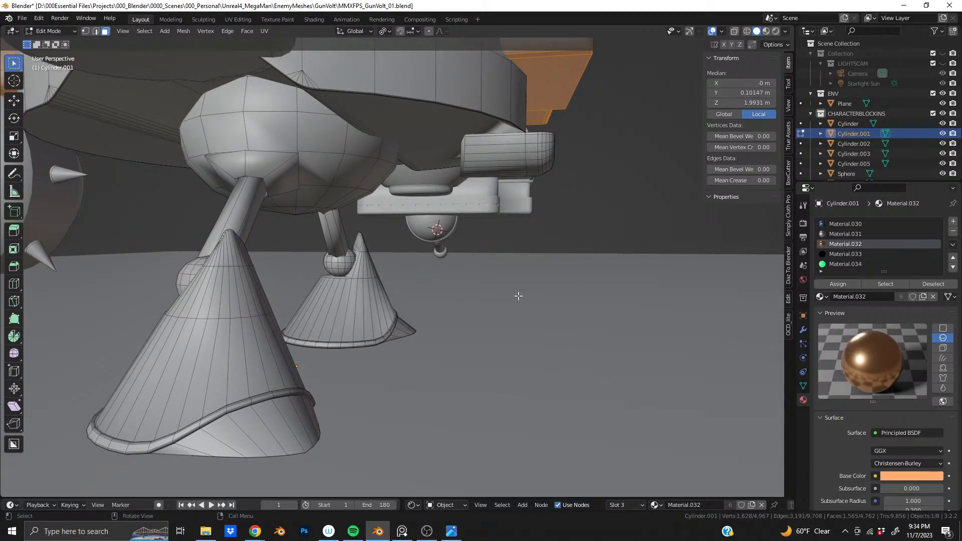
{"action": "middle_click_drag", "start_coordinate": [385, 291], "coordinate": [164, 298]}
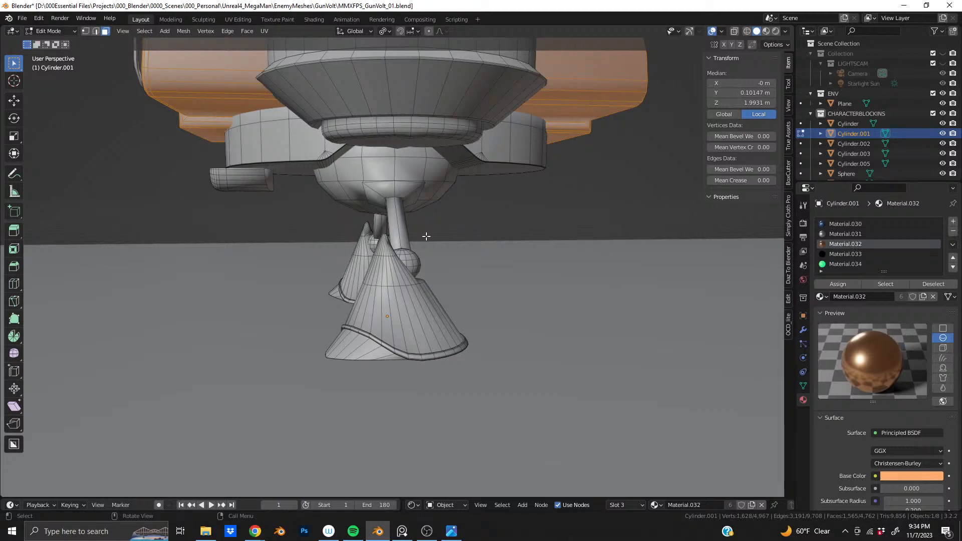
Compare the new robot's leg with the reference robot's leg and feet, and return to Object Mode
{"action": "scroll", "coordinate": [450, 258], "scroll_direction": "down", "scroll_amount": 5}
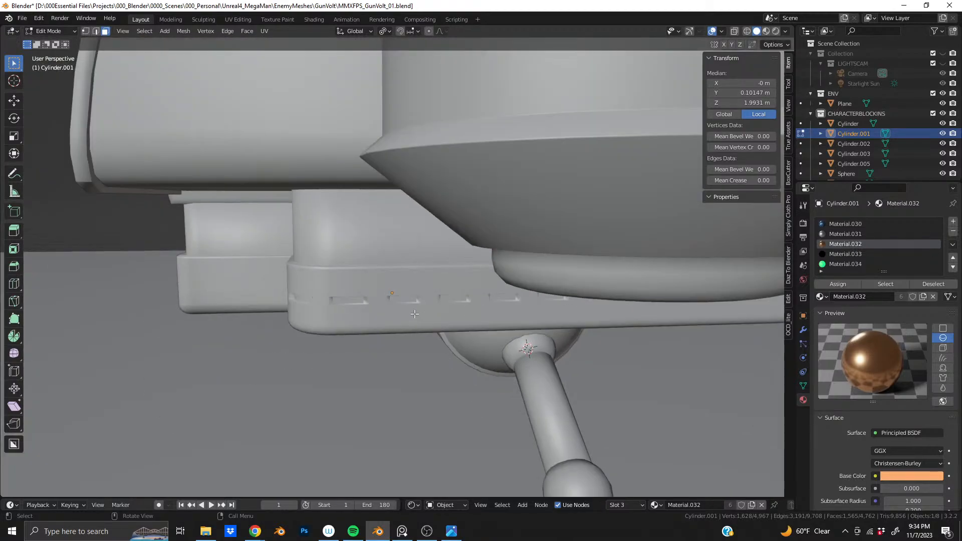
{"action": "scroll", "coordinate": [388, 390], "scroll_direction": "down", "scroll_amount": 5}
{"action": "middle_click_drag", "start_coordinate": [384, 395], "coordinate": [408, 339]}
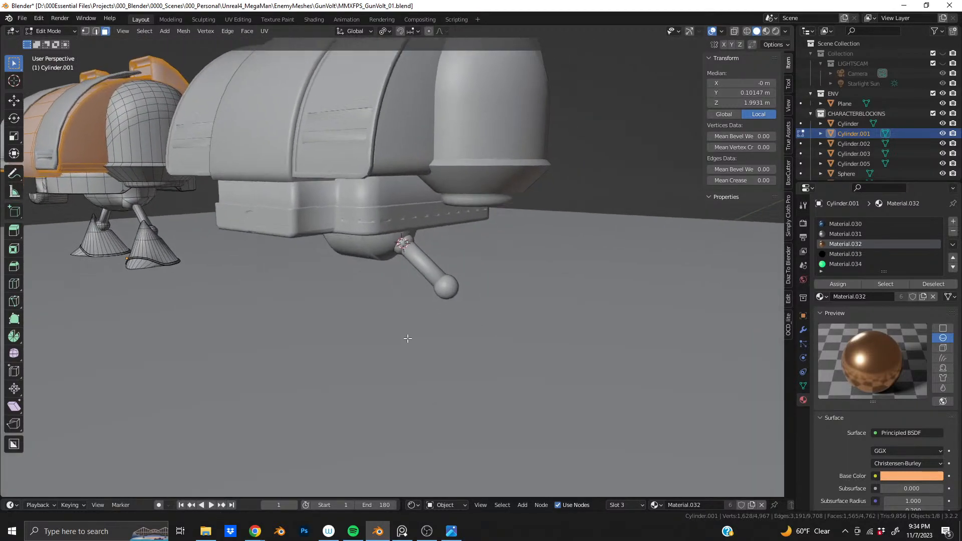
{"action": "scroll", "coordinate": [406, 333], "scroll_direction": "up", "scroll_amount": 3}
{"action": "middle_click_drag", "start_coordinate": [423, 276], "coordinate": [443, 261]}
{"action": "middle_click_drag", "start_coordinate": [685, 329], "coordinate": [543, 367], "text": "shift"}
{"action": "key", "text": "Tab"}
{"action": "scroll", "coordinate": [460, 323], "scroll_direction": "down", "scroll_amount": 3}
{"action": "middle_click_drag", "start_coordinate": [459, 323], "coordinate": [410, 381], "text": "shift"}
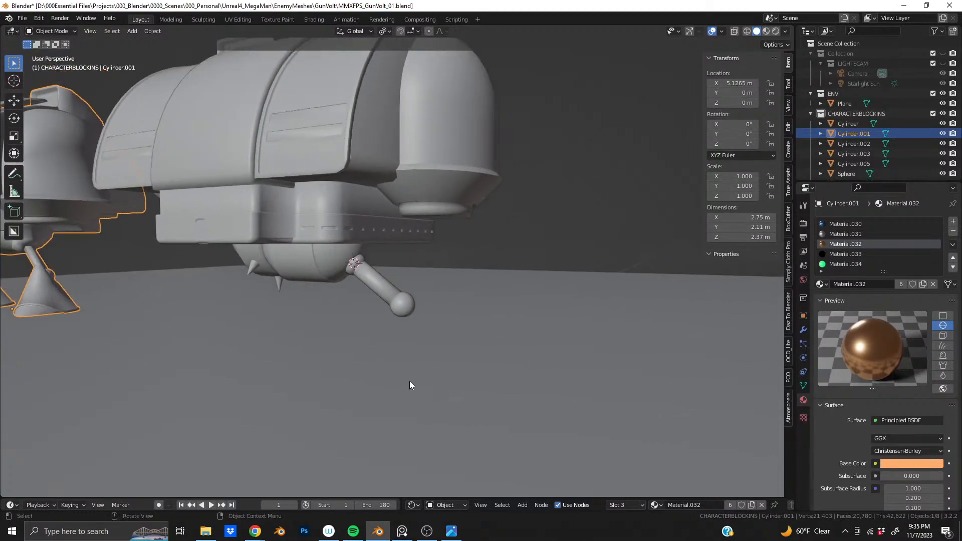
{"action": "scroll", "coordinate": [382, 372], "scroll_direction": "up", "scroll_amount": 2}
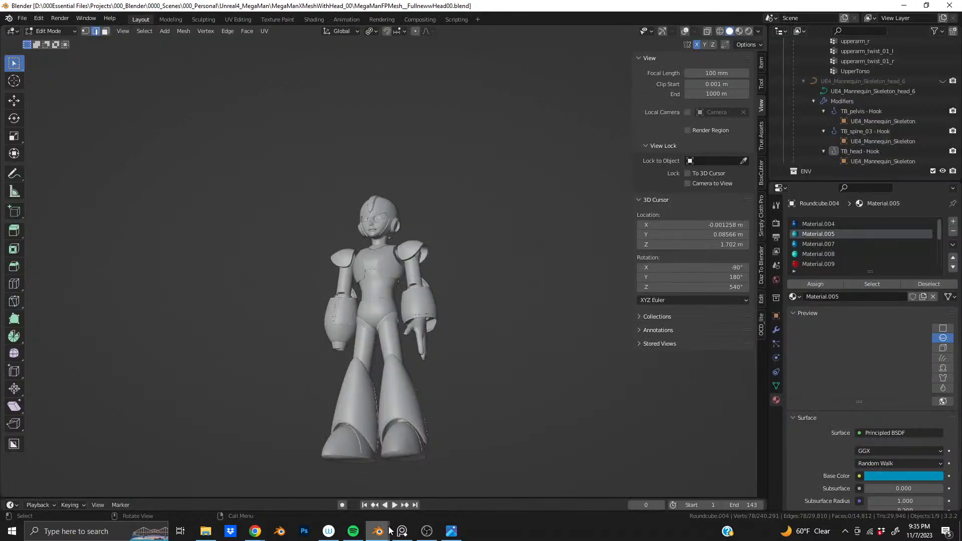
Switch back to the MMXFPS_GunVolt_01 Blender window and save the file
{"action": "mouse_move", "coordinate": [390, 530]}
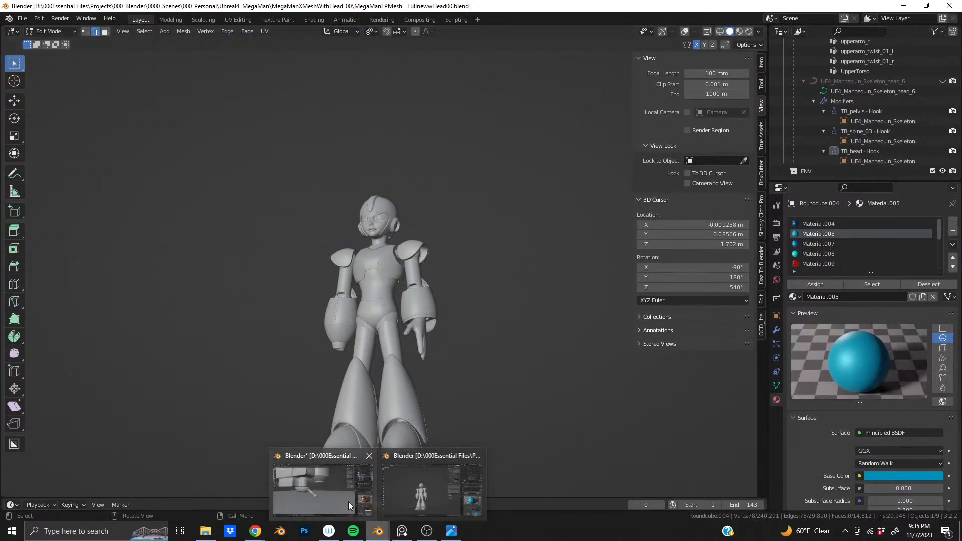
{"action": "left_click", "coordinate": [350, 504]}
{"action": "middle_click_drag", "start_coordinate": [302, 140], "coordinate": [307, 170]}
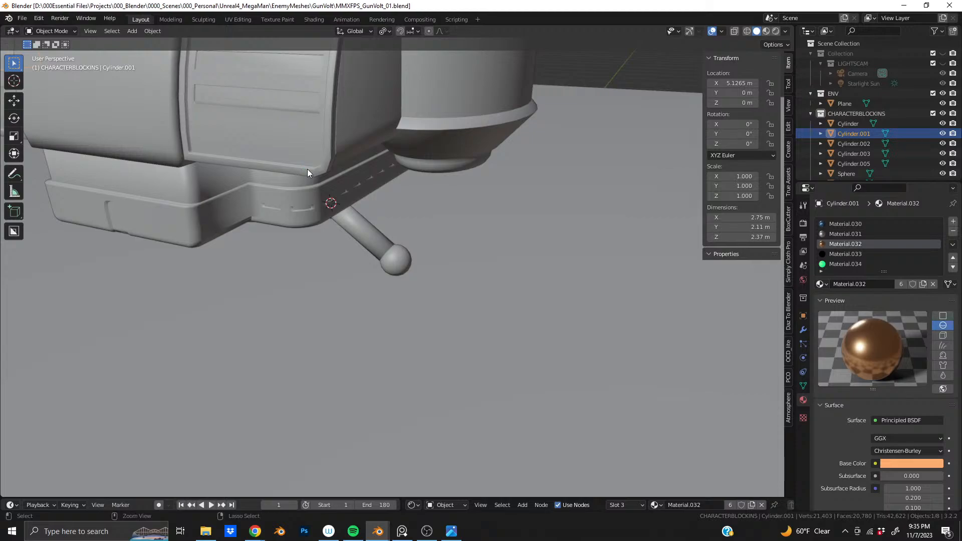
{"action": "key", "text": "ctrl+s"}
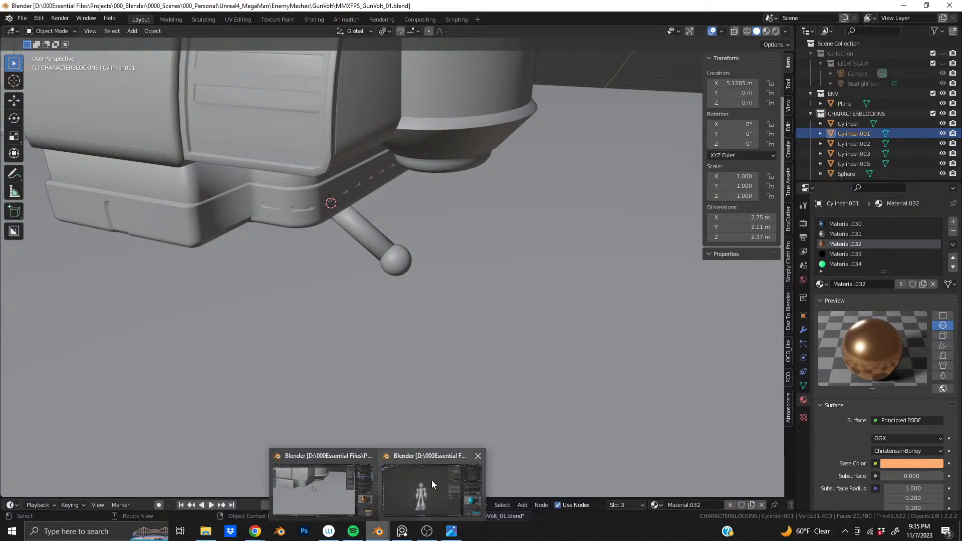
Switch to the Blender window with the Mega Man X character, show the viewport overlays, and return to Object Mode
{"action": "left_click", "coordinate": [383, 481]}
{"action": "middle_click_drag", "start_coordinate": [377, 218], "coordinate": [383, 243]}
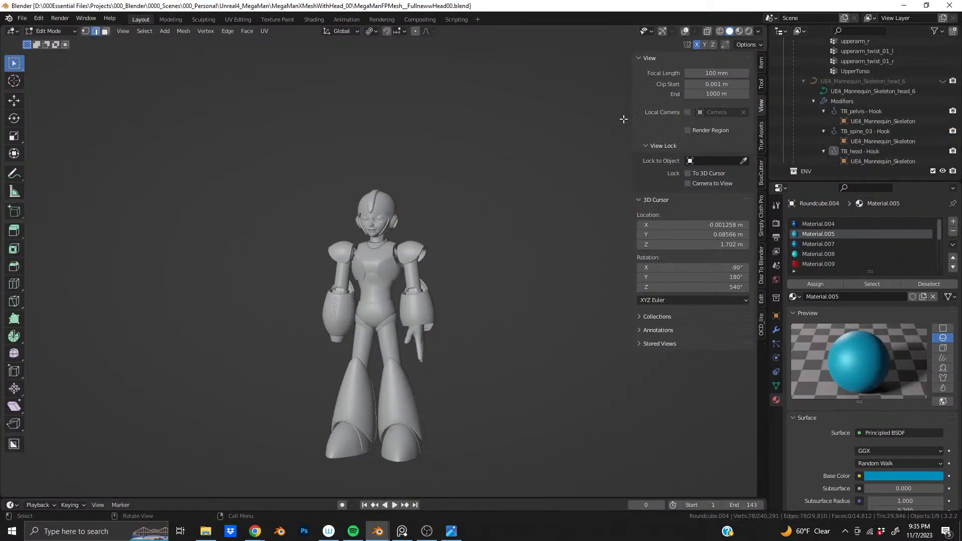
{"action": "left_click", "coordinate": [684, 32]}
{"action": "scroll", "coordinate": [396, 284], "scroll_direction": "up", "scroll_amount": 2}
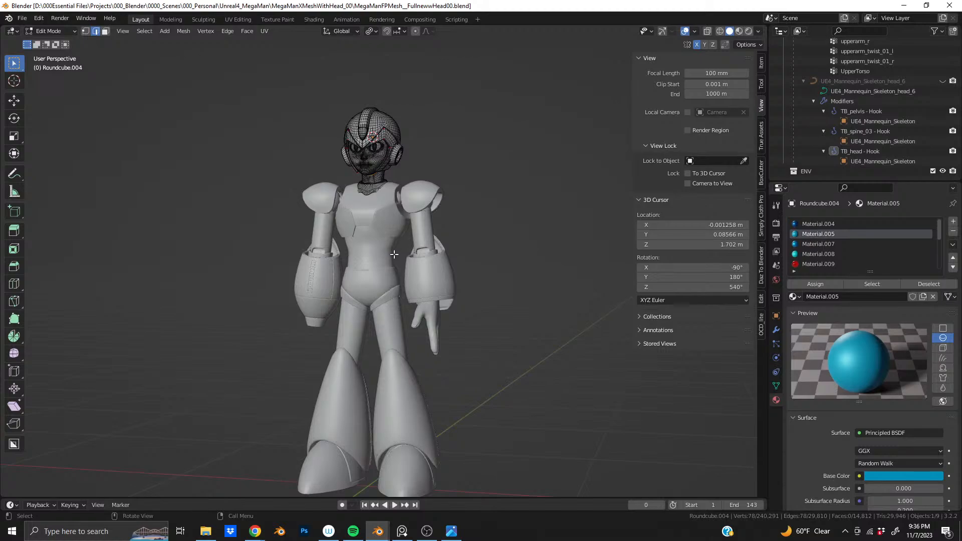
{"action": "key", "text": "Tab"}
{"action": "mouse_move", "coordinate": [388, 220]}
{"action": "middle_mouse_down"}
{"action": "mouse_move", "coordinate": [404, 234]}
{"action": "mouse_move", "coordinate": [383, 224]}
{"action": "middle_mouse_up"}
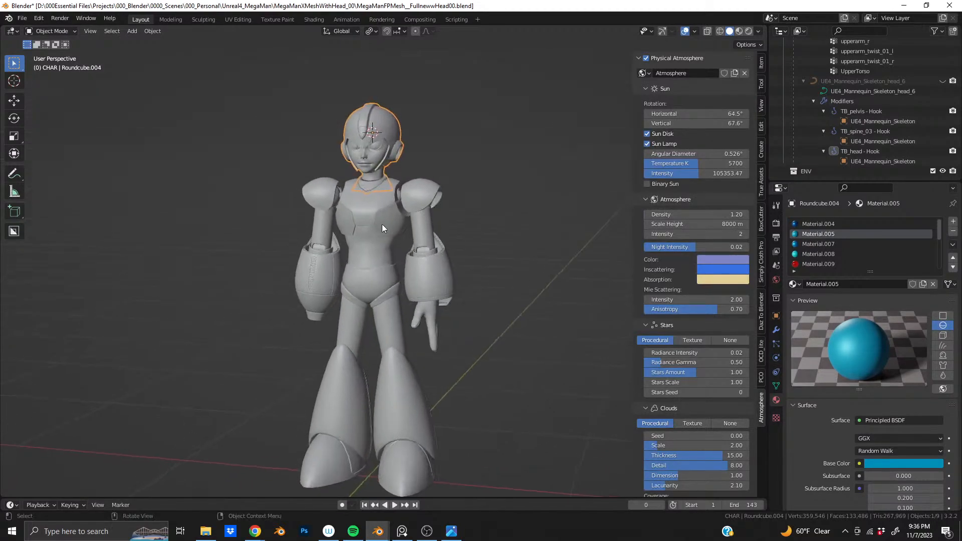
{"action": "middle_click_drag", "start_coordinate": [383, 281], "coordinate": [380, 275], "text": "shift"}
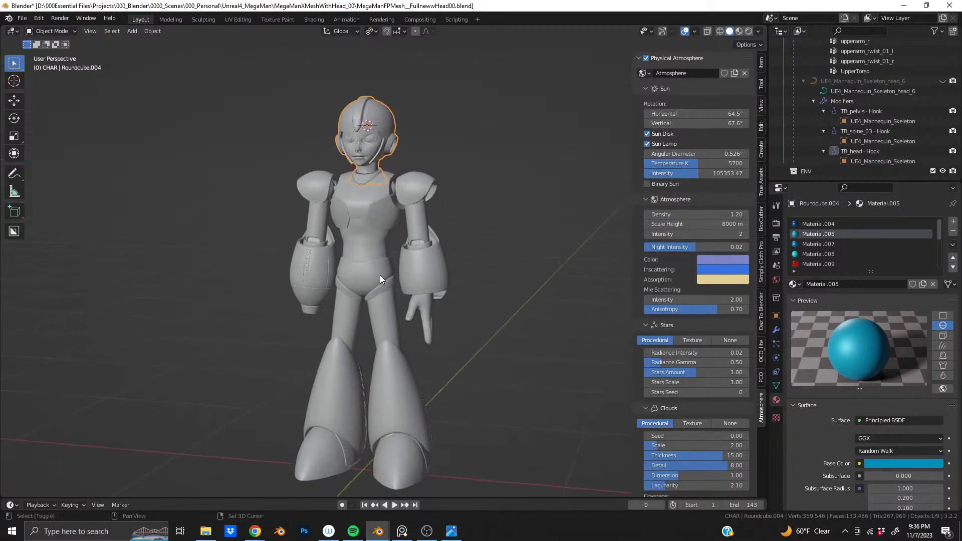
Switch the character's viewport to rendered shading and examine the armor, head and boots from several angles
{"action": "left_click", "coordinate": [749, 31]}
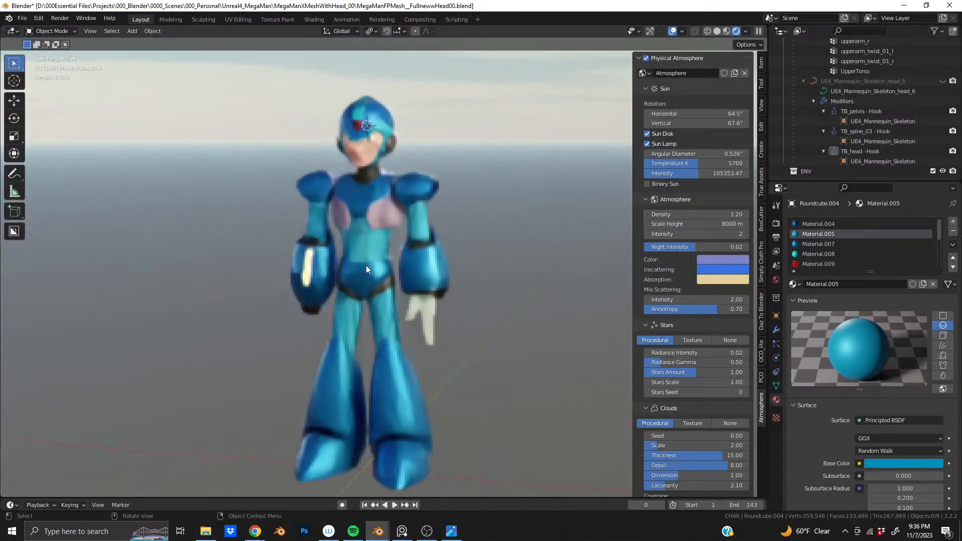
{"action": "scroll", "coordinate": [366, 262], "scroll_direction": "up", "scroll_amount": 1}
{"action": "middle_click_drag", "start_coordinate": [371, 235], "coordinate": [420, 227]}
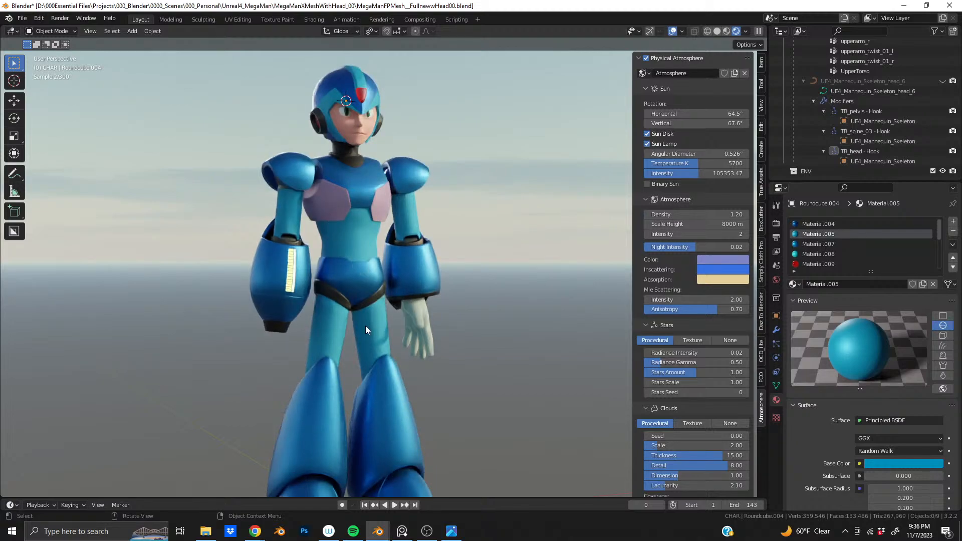
{"action": "middle_click_drag", "start_coordinate": [345, 293], "coordinate": [257, 257]}
{"action": "middle_click_drag", "start_coordinate": [385, 347], "coordinate": [355, 273], "text": "shift"}
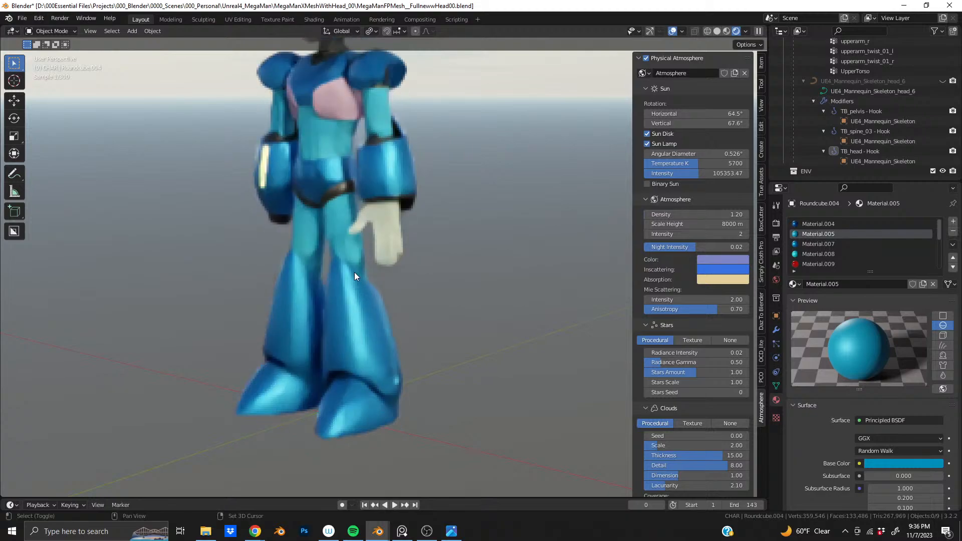
{"action": "middle_click_drag", "start_coordinate": [352, 172], "coordinate": [376, 382], "text": "shift"}
{"action": "scroll", "coordinate": [370, 312], "scroll_direction": "up", "scroll_amount": 4}
{"action": "middle_click_drag", "start_coordinate": [362, 304], "coordinate": [524, 212]}
{"action": "scroll", "coordinate": [296, 259], "scroll_direction": "down", "scroll_amount": 5}
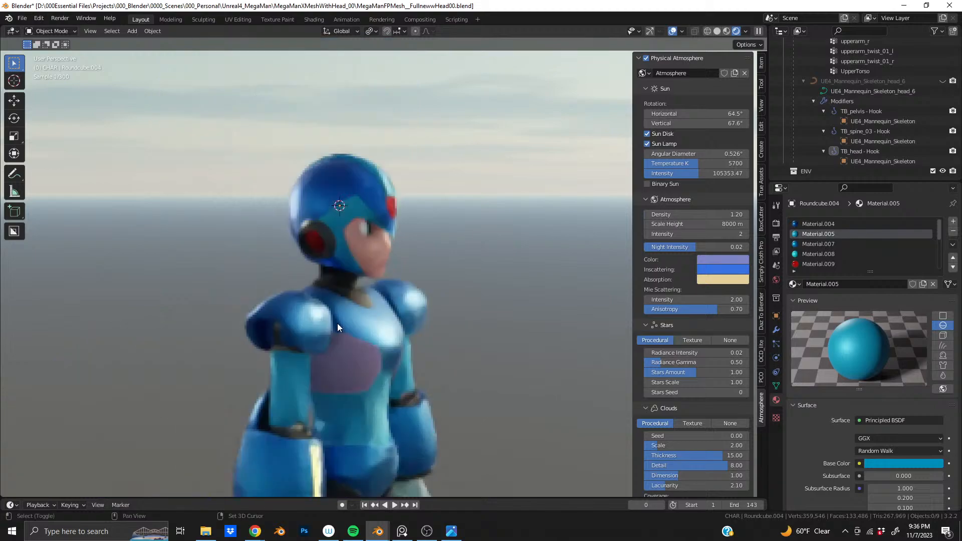
{"action": "middle_click_drag", "start_coordinate": [329, 285], "coordinate": [296, 256]}
{"action": "middle_click_drag", "start_coordinate": [309, 340], "coordinate": [403, 152], "text": "shift"}
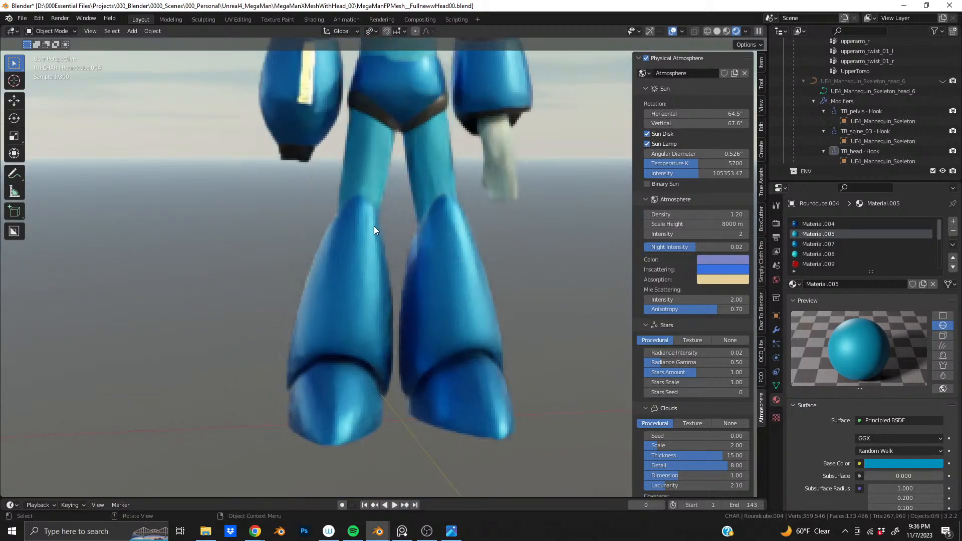
Open the character's body mesh in Edit Mode and set the viewport to solid shading to view the boots' wireframe
{"action": "left_click", "coordinate": [337, 314]}
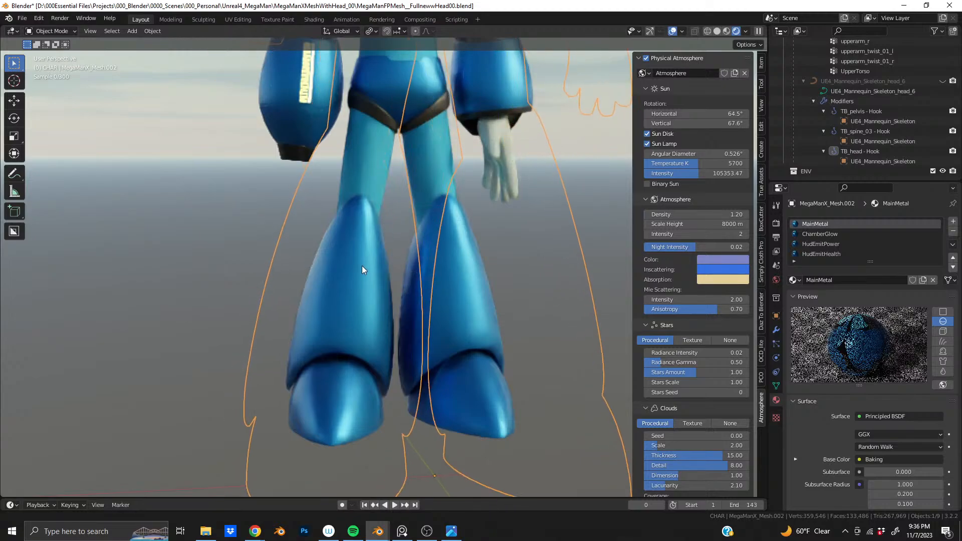
{"action": "scroll", "coordinate": [362, 266], "scroll_direction": "up", "scroll_amount": 2}
{"action": "key", "text": "Tab"}
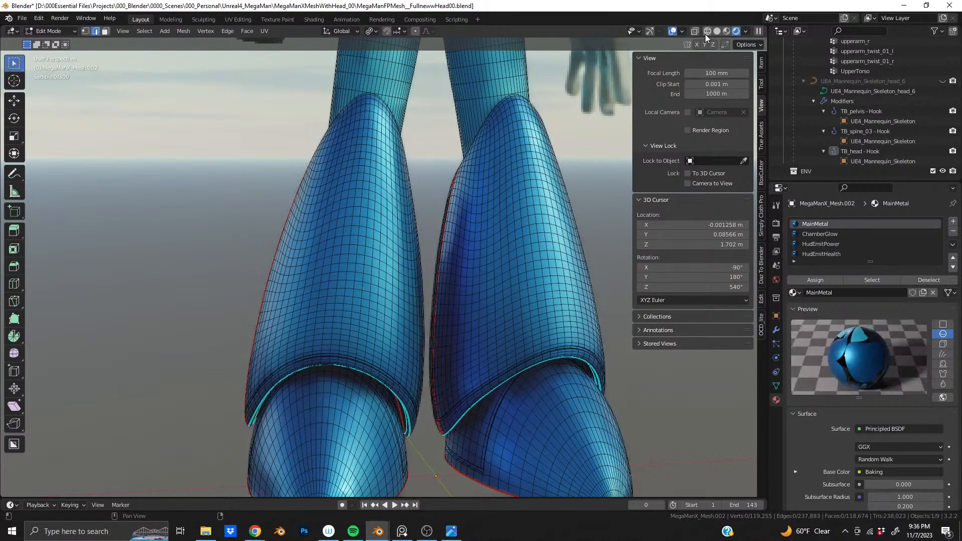
{"action": "left_click", "coordinate": [717, 31]}
{"action": "mouse_move", "coordinate": [506, 360]}
{"action": "middle_mouse_down"}
{"action": "mouse_move", "coordinate": [482, 199]}
{"action": "mouse_move", "coordinate": [526, 208]}
{"action": "middle_mouse_up"}
{"action": "scroll", "coordinate": [416, 287], "scroll_direction": "up", "scroll_amount": 5}
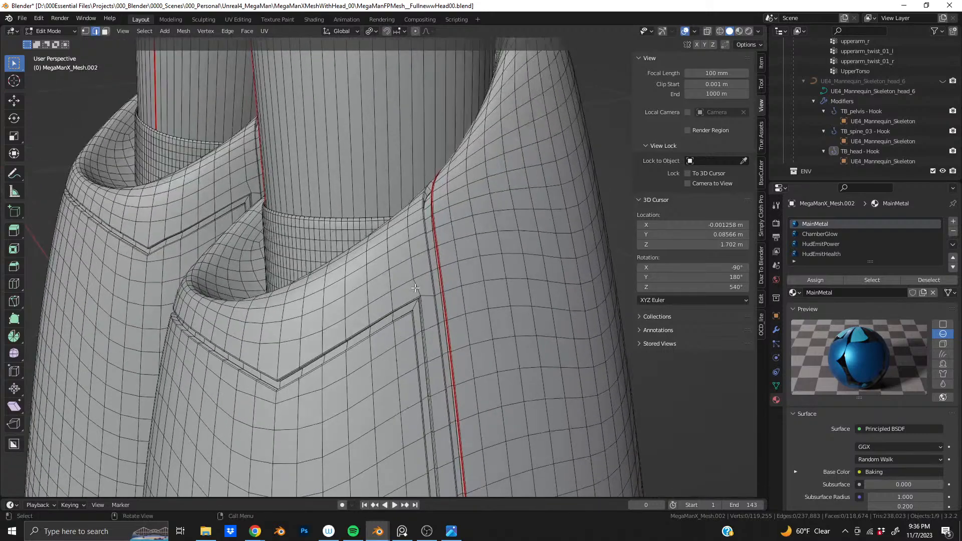
Study the boot shells' edge flow, top openings and rear panel grooves
{"action": "middle_click_drag", "start_coordinate": [415, 288], "coordinate": [466, 284]}
{"action": "middle_click_drag", "start_coordinate": [140, 312], "coordinate": [325, 262], "text": "shift"}
{"action": "scroll", "coordinate": [325, 261], "scroll_direction": "down", "scroll_amount": 8}
{"action": "middle_click_drag", "start_coordinate": [396, 323], "coordinate": [234, 224], "text": "shift"}
{"action": "middle_click_drag", "start_coordinate": [430, 234], "coordinate": [308, 346], "text": "shift"}
{"action": "middle_click_drag", "start_coordinate": [307, 185], "coordinate": [366, 323], "text": "shift"}
{"action": "middle_click_drag", "start_coordinate": [258, 431], "coordinate": [385, 211], "text": "shift"}
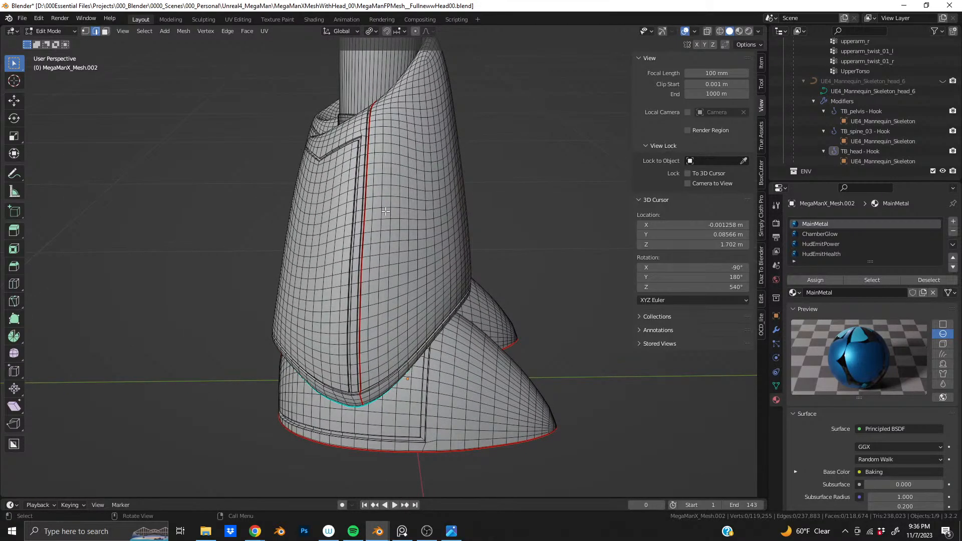
Examine the front of the boots and the ankle connection inside the shell's lower opening
{"action": "middle_click_drag", "start_coordinate": [372, 230], "coordinate": [281, 258]}
{"action": "middle_click_drag", "start_coordinate": [439, 183], "coordinate": [358, 153], "text": "shift"}
{"action": "middle_click_drag", "start_coordinate": [363, 185], "coordinate": [250, 196]}
{"action": "scroll", "coordinate": [486, 251], "scroll_direction": "up", "scroll_amount": 4}
{"action": "middle_click_drag", "start_coordinate": [486, 251], "coordinate": [531, 265]}
{"action": "scroll", "coordinate": [529, 250], "scroll_direction": "up", "scroll_amount": 4}
{"action": "middle_click_drag", "start_coordinate": [377, 238], "coordinate": [181, 217], "text": "shift"}
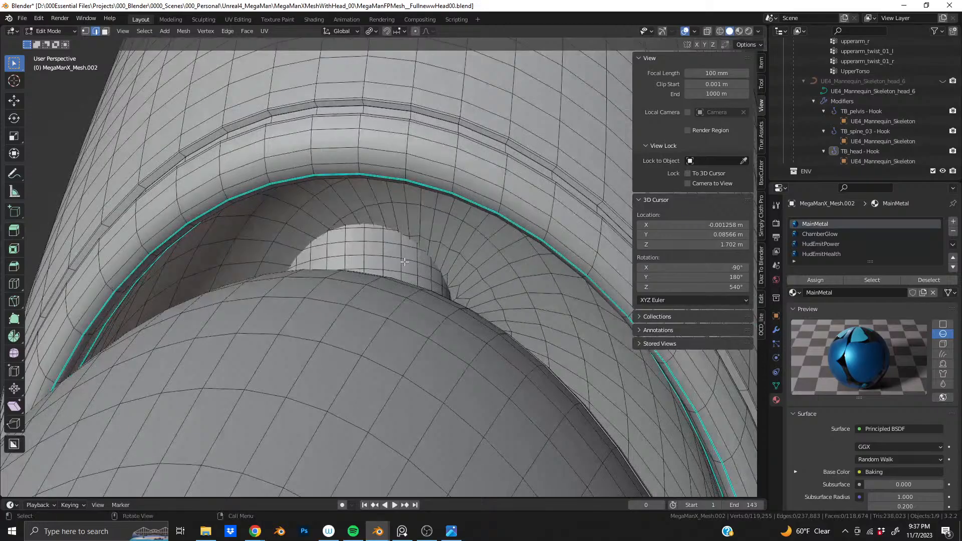
Examine how the boot shells sit over the feet and join the thighs, viewing both legs together
{"action": "scroll", "coordinate": [405, 261], "scroll_direction": "down", "scroll_amount": 8}
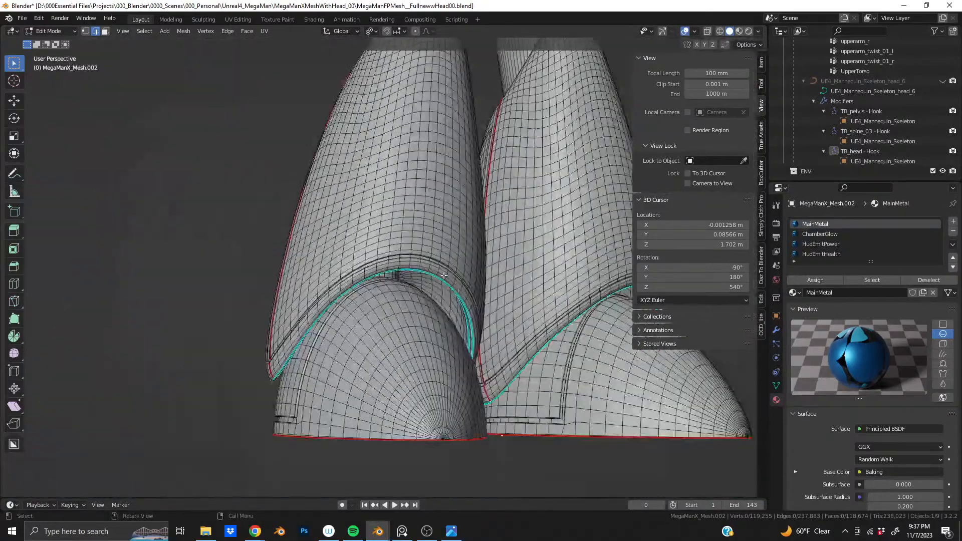
{"action": "scroll", "coordinate": [444, 275], "scroll_direction": "down", "scroll_amount": 1}
{"action": "middle_click_drag", "start_coordinate": [444, 275], "coordinate": [450, 421], "text": "shift"}
{"action": "middle_click_drag", "start_coordinate": [426, 320], "coordinate": [515, 365]}
{"action": "scroll", "coordinate": [515, 365], "scroll_direction": "up", "scroll_amount": 4}
{"action": "middle_click_drag", "start_coordinate": [341, 364], "coordinate": [450, 277]}
{"action": "mouse_move", "coordinate": [321, 304]}
{"action": "middle_mouse_down"}
{"action": "mouse_move", "coordinate": [318, 275]}
{"action": "mouse_move", "coordinate": [336, 311]}
{"action": "mouse_move", "coordinate": [240, 299]}
{"action": "middle_mouse_up"}
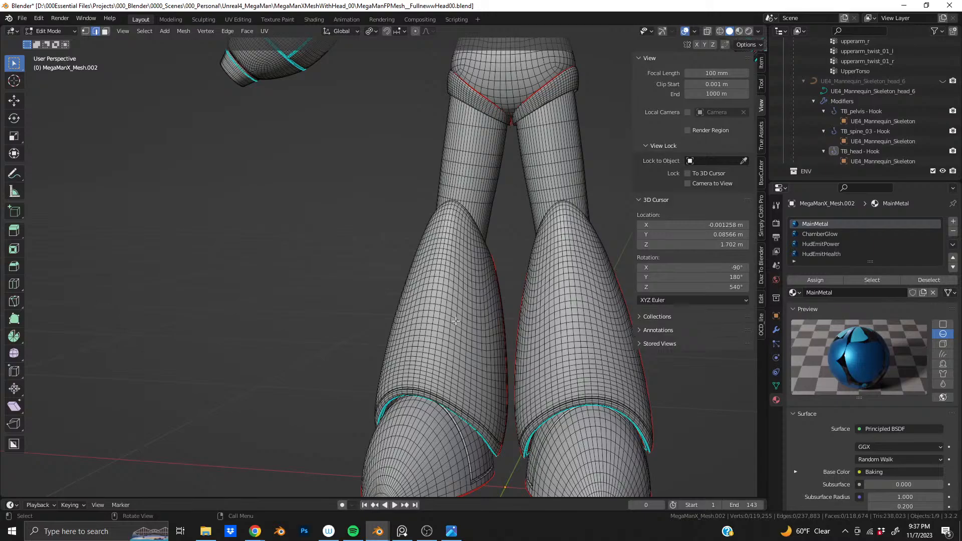
{"action": "scroll", "coordinate": [497, 224], "scroll_direction": "down", "scroll_amount": 6}
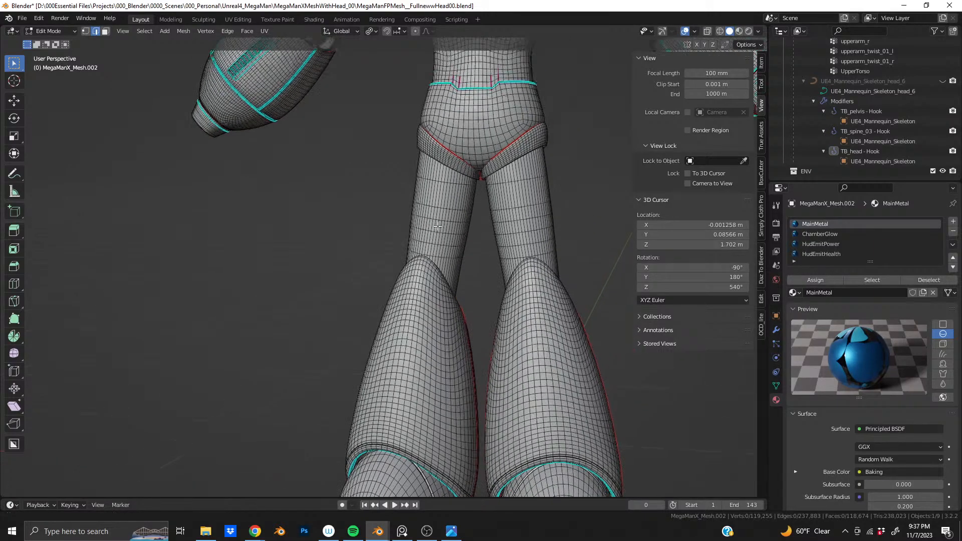
Leave Edit Mode and close the Mega Man X file without saving, returning to the Gun Volt scene
{"action": "scroll", "coordinate": [407, 260], "scroll_direction": "up", "scroll_amount": 3}
{"action": "key", "text": "Tab"}
{"action": "middle_click_drag", "start_coordinate": [398, 258], "coordinate": [382, 290]}
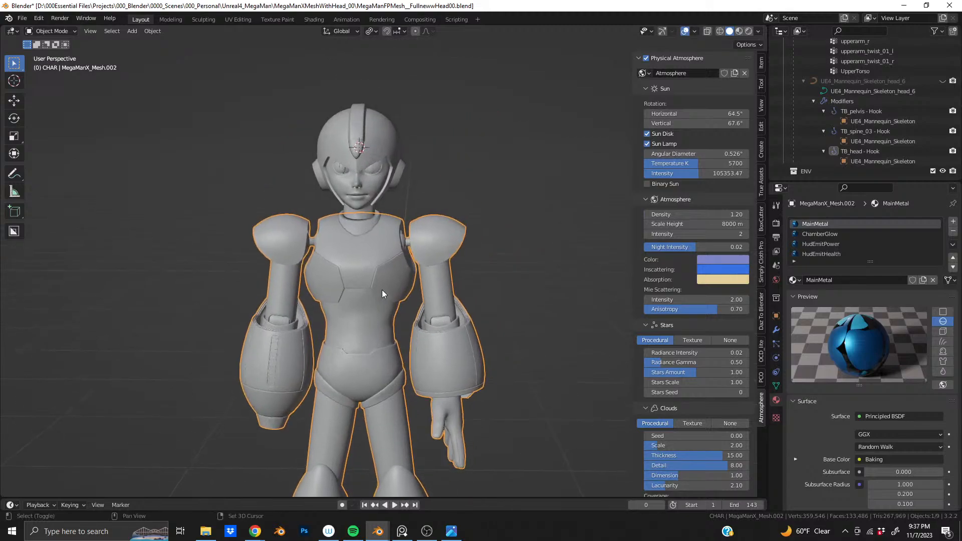
{"action": "left_click", "coordinate": [946, 7]}
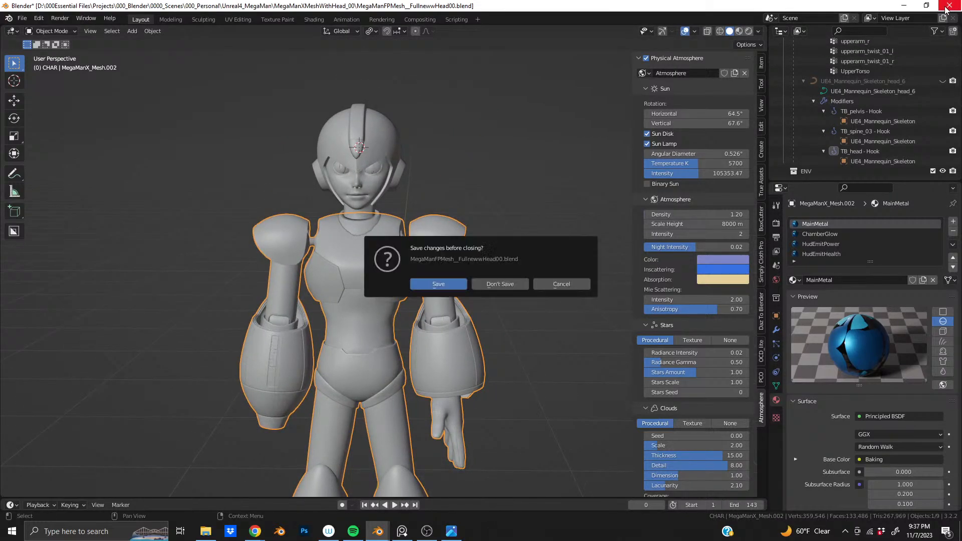
{"action": "left_click", "coordinate": [507, 284]}
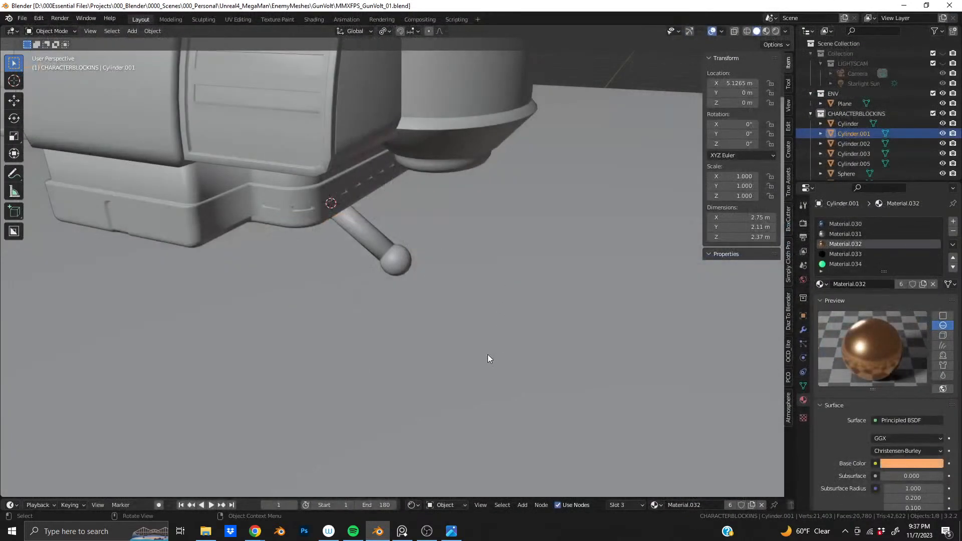
Place the 3D cursor on the ball at the leg strut's lower end and add a Round Cube there using the Quadsphere preset
{"action": "scroll", "coordinate": [309, 146], "scroll_direction": "down", "scroll_amount": 3}
{"action": "middle_click_drag", "start_coordinate": [309, 146], "coordinate": [392, 207], "text": "shift"}
{"action": "scroll", "coordinate": [429, 227], "scroll_direction": "up", "scroll_amount": 4}
{"action": "middle_click_drag", "start_coordinate": [481, 310], "coordinate": [414, 184], "text": "shift"}
{"action": "middle_click_drag", "start_coordinate": [503, 284], "coordinate": [449, 277]}
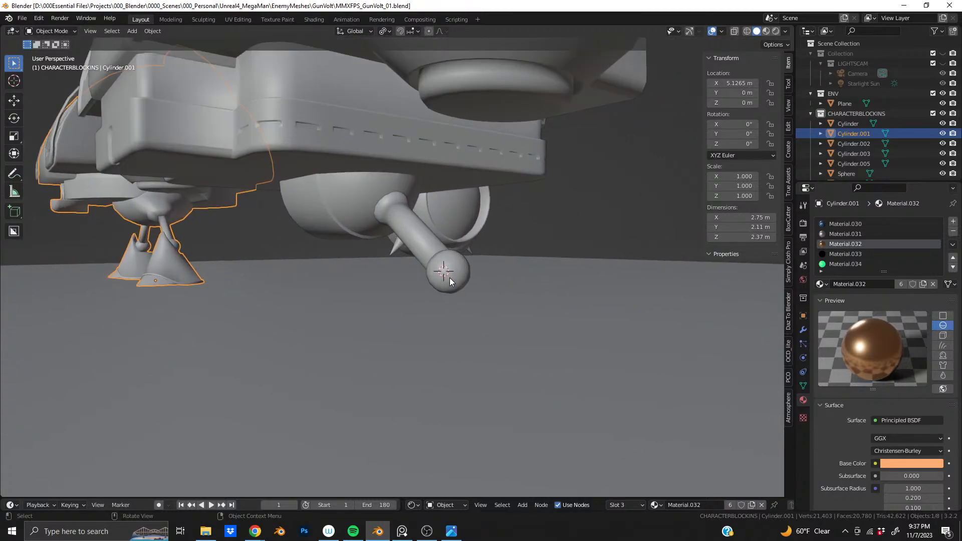
{"action": "key", "text": "shift+a"}
{"action": "mouse_move", "coordinate": [449, 277]}
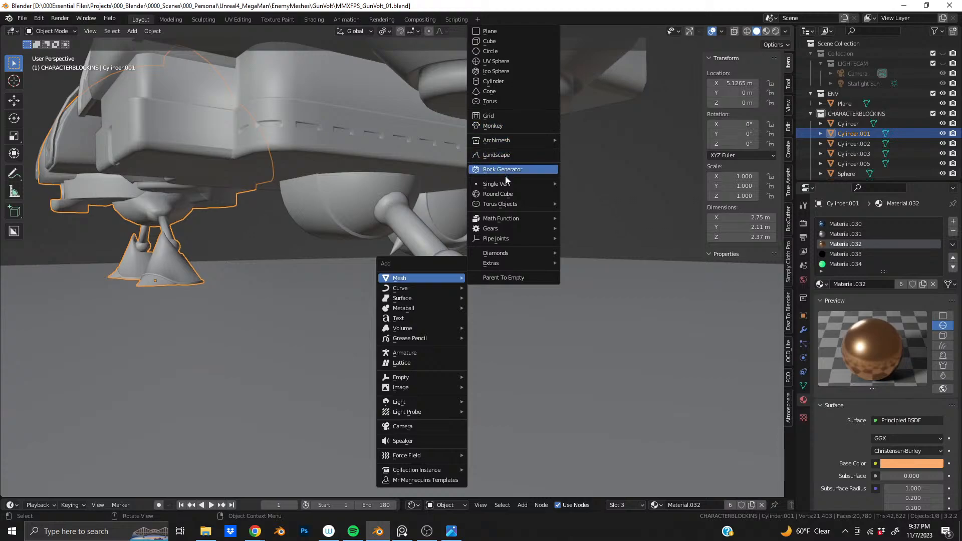
{"action": "left_click", "coordinate": [509, 196]}
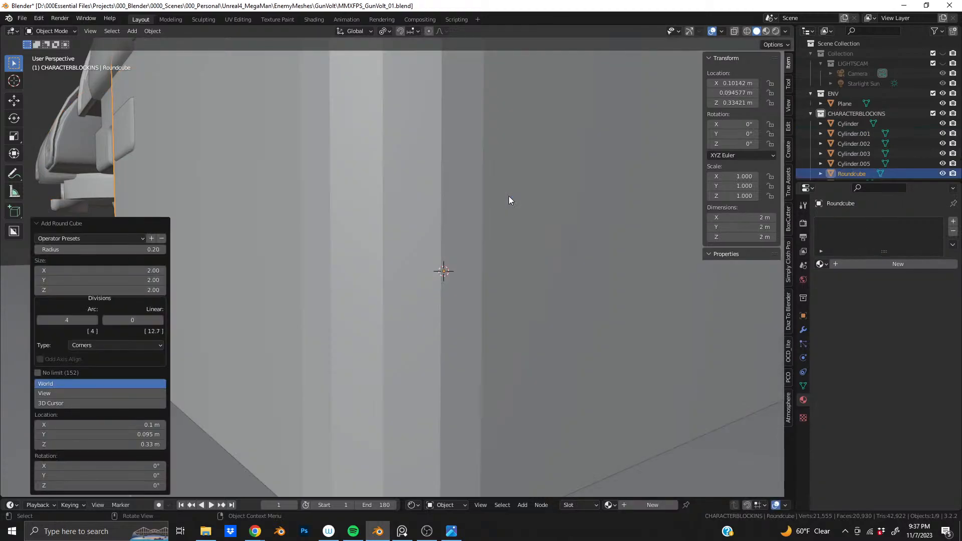
{"action": "left_click", "coordinate": [106, 238]}
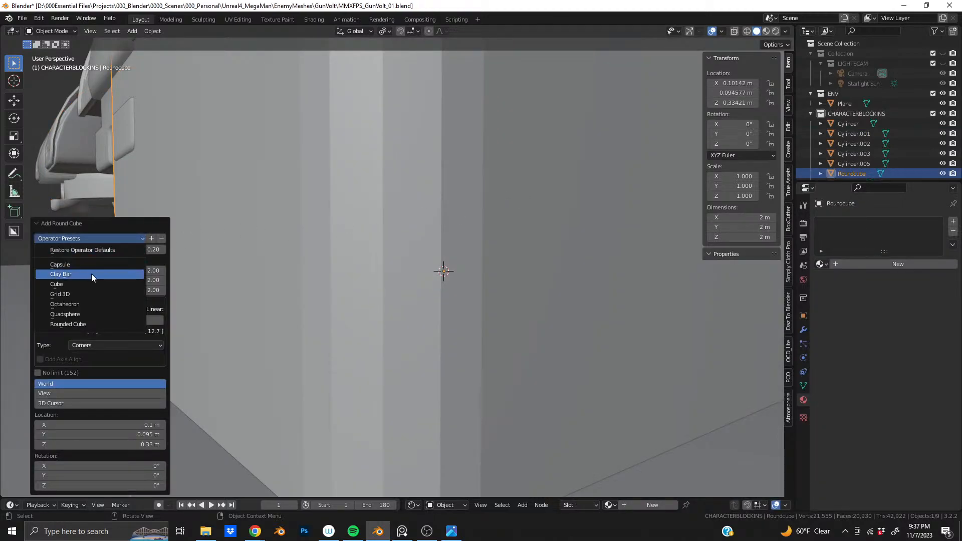
{"action": "left_click", "coordinate": [92, 313]}
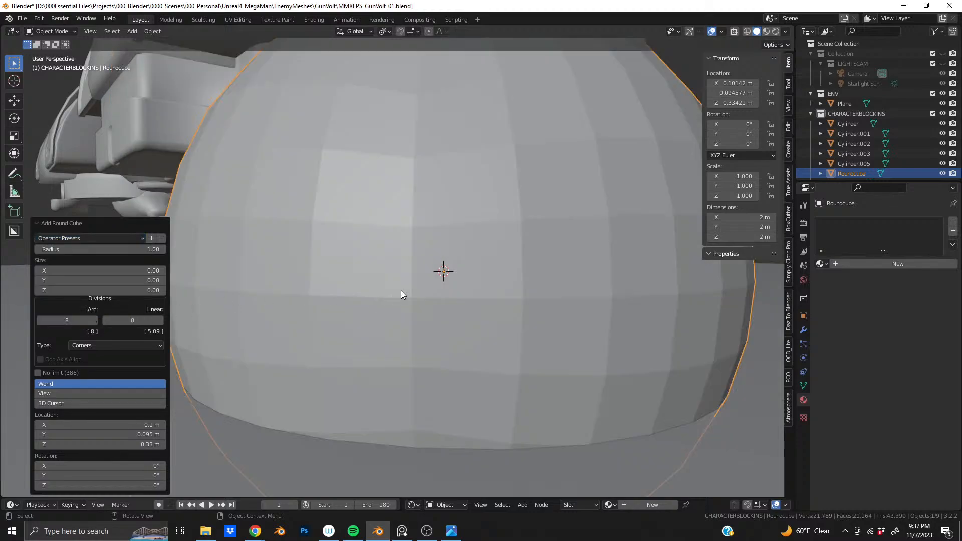
Scale the quadsphere uniformly down to about 0.296
{"action": "scroll", "coordinate": [401, 290], "scroll_direction": "down", "scroll_amount": 5}
{"action": "scroll", "coordinate": [483, 270], "scroll_direction": "up", "scroll_amount": 2}
{"action": "key", "text": "s"}
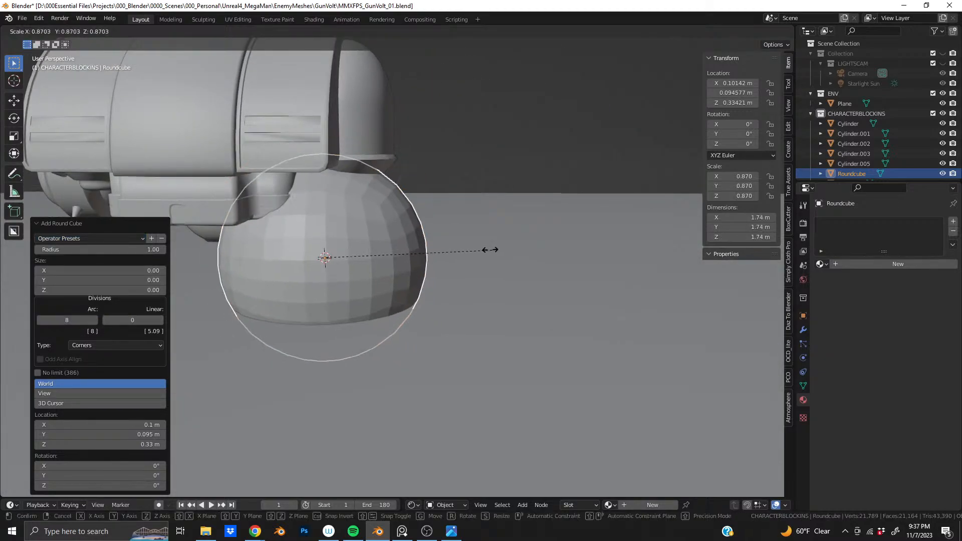
{"action": "left_click", "coordinate": [380, 248]}
Examine the reference robot's cone-shaped feet and compare them with the new sphere at the end of the leg strut
{"action": "middle_click_drag", "start_coordinate": [380, 248], "coordinate": [371, 288]}
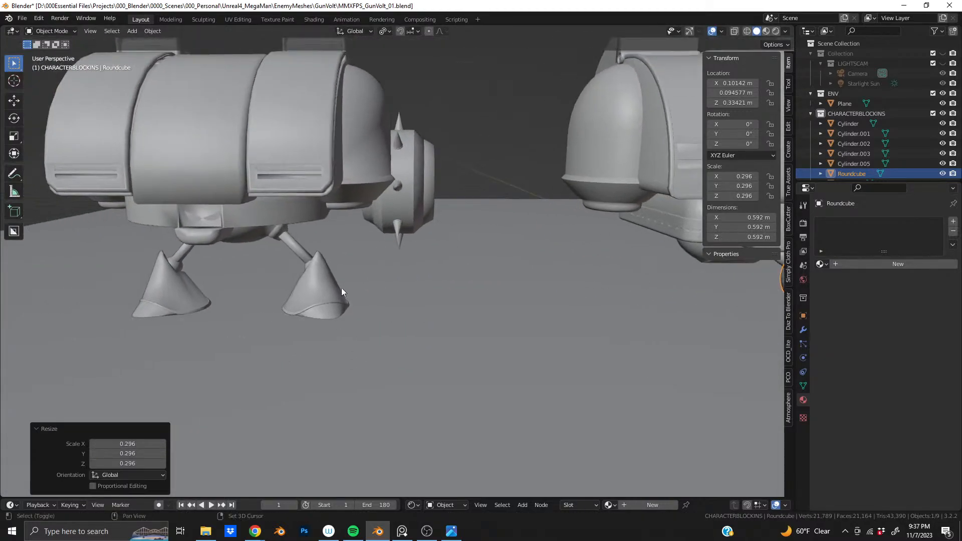
{"action": "middle_click_drag", "start_coordinate": [299, 283], "coordinate": [383, 302], "text": "shift"}
{"action": "scroll", "coordinate": [467, 302], "scroll_direction": "down", "scroll_amount": 2}
{"action": "middle_click_drag", "start_coordinate": [467, 302], "coordinate": [389, 262], "text": "shift"}
{"action": "scroll", "coordinate": [479, 294], "scroll_direction": "up", "scroll_amount": 2}
{"action": "scroll", "coordinate": [354, 279], "scroll_direction": "down", "scroll_amount": 1}
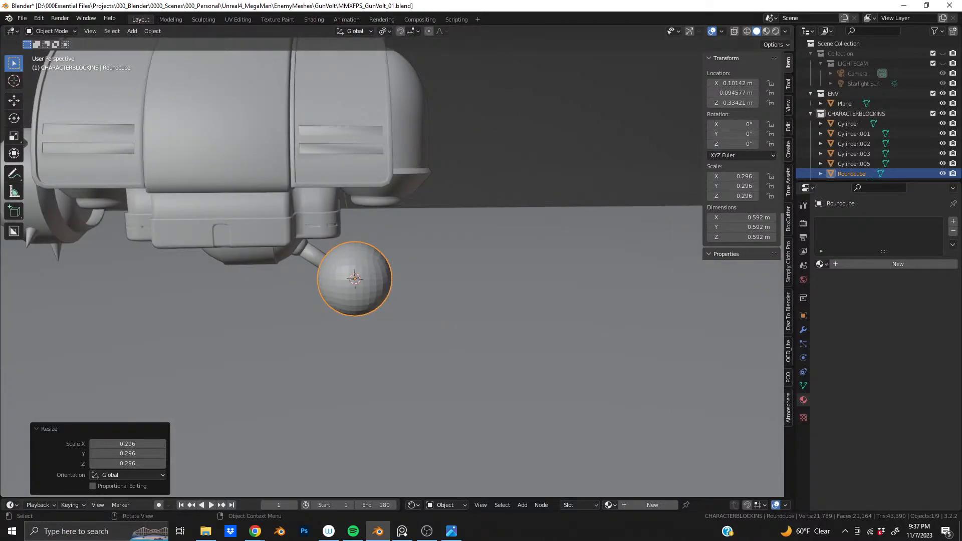
{"action": "key", "text": "alt+Tab"}
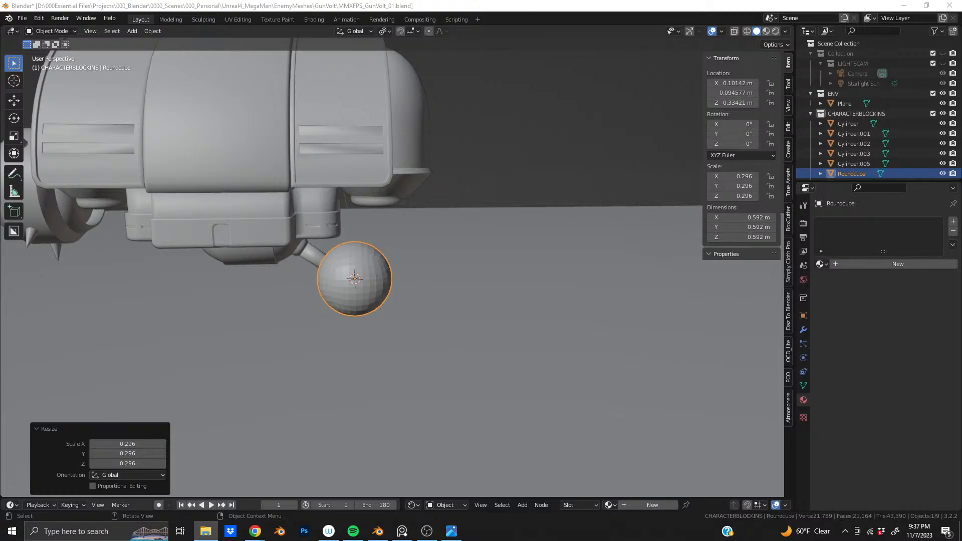
{"action": "key", "text": "alt+Tab"}
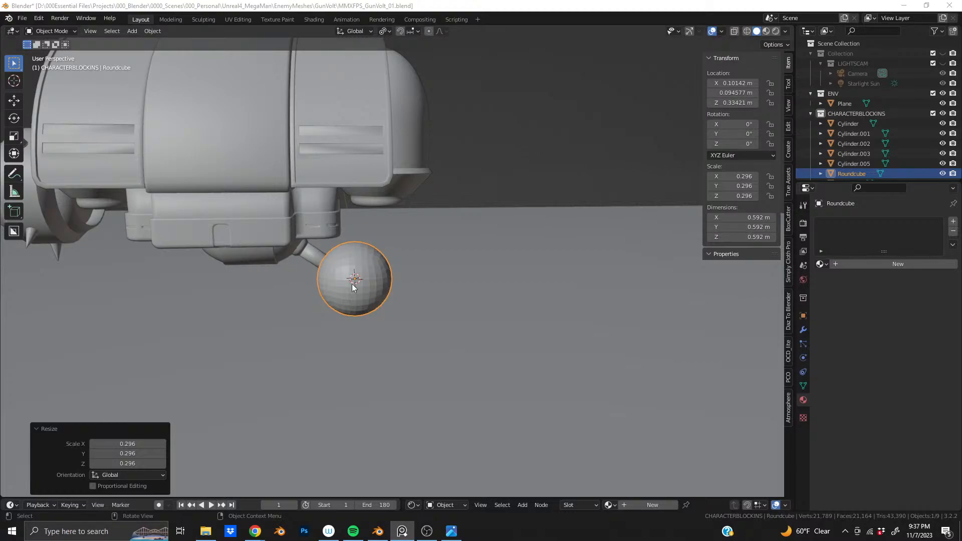
{"action": "scroll", "coordinate": [354, 278], "scroll_direction": "up", "scroll_amount": 3}
{"action": "middle_click_drag", "start_coordinate": [360, 304], "coordinate": [296, 294]}
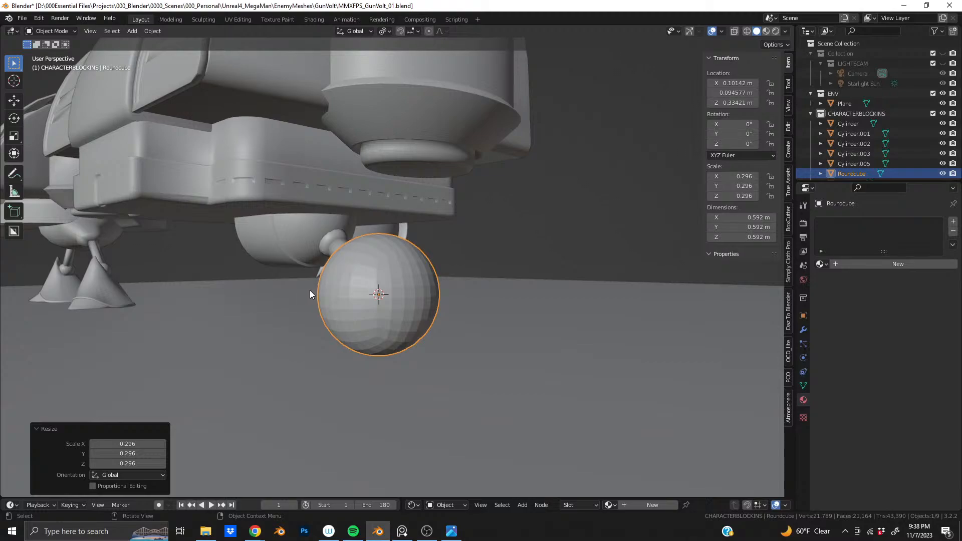
{"action": "scroll", "coordinate": [310, 290], "scroll_direction": "down", "scroll_amount": 4}
{"action": "scroll", "coordinate": [348, 275], "scroll_direction": "up", "scroll_amount": 2}
{"action": "middle_click_drag", "start_coordinate": [348, 274], "coordinate": [407, 298], "text": "shift"}
{"action": "scroll", "coordinate": [349, 280], "scroll_direction": "up", "scroll_amount": 1}
{"action": "scroll", "coordinate": [360, 291], "scroll_direction": "up", "scroll_amount": 2}
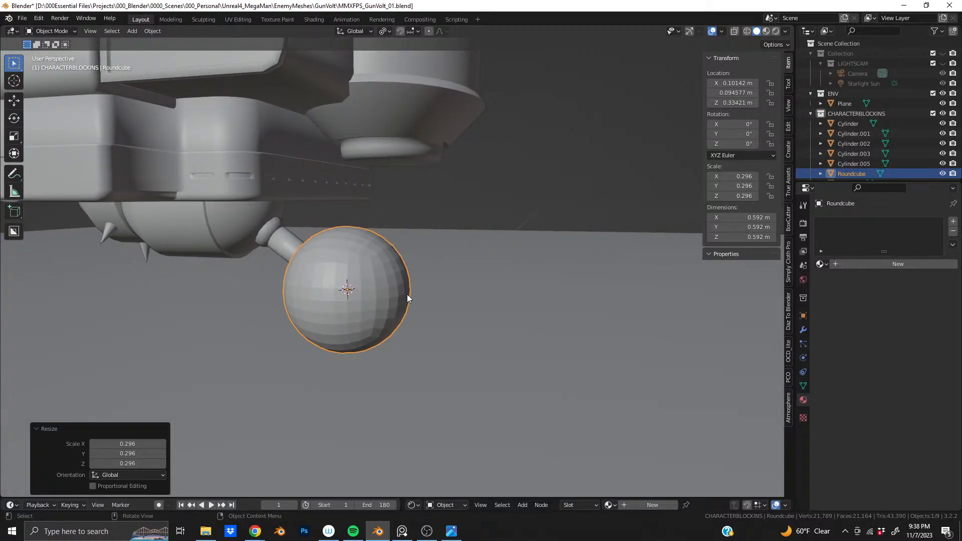
{"action": "key", "text": "KP_Divide"}
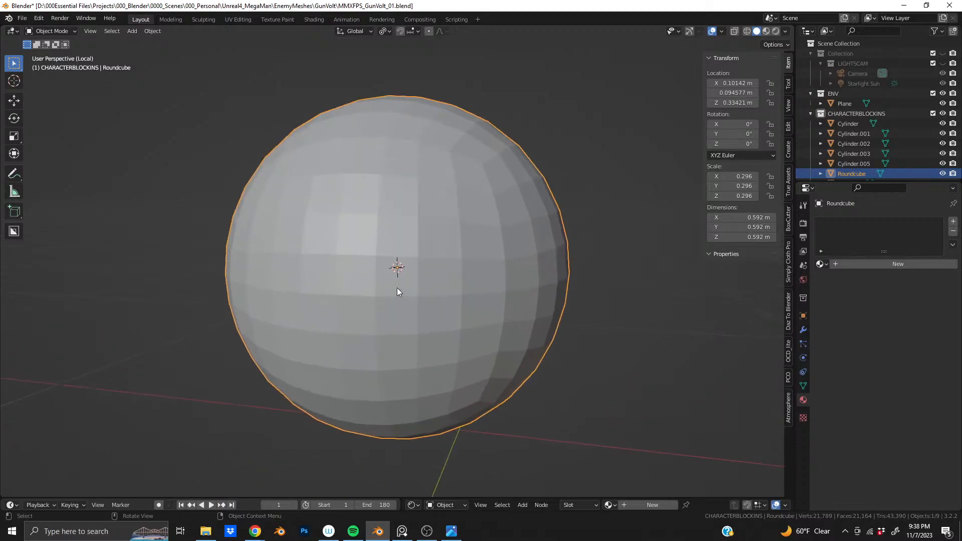
{"action": "scroll", "coordinate": [400, 289], "scroll_direction": "down", "scroll_amount": 5}
{"action": "middle_click_drag", "start_coordinate": [396, 287], "coordinate": [364, 290]}
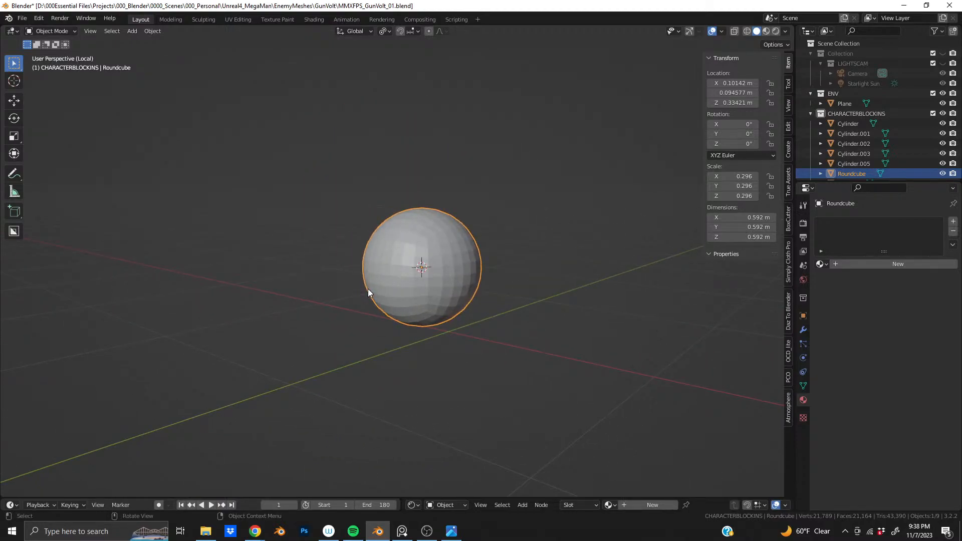
{"action": "key", "text": "KP_Divide"}
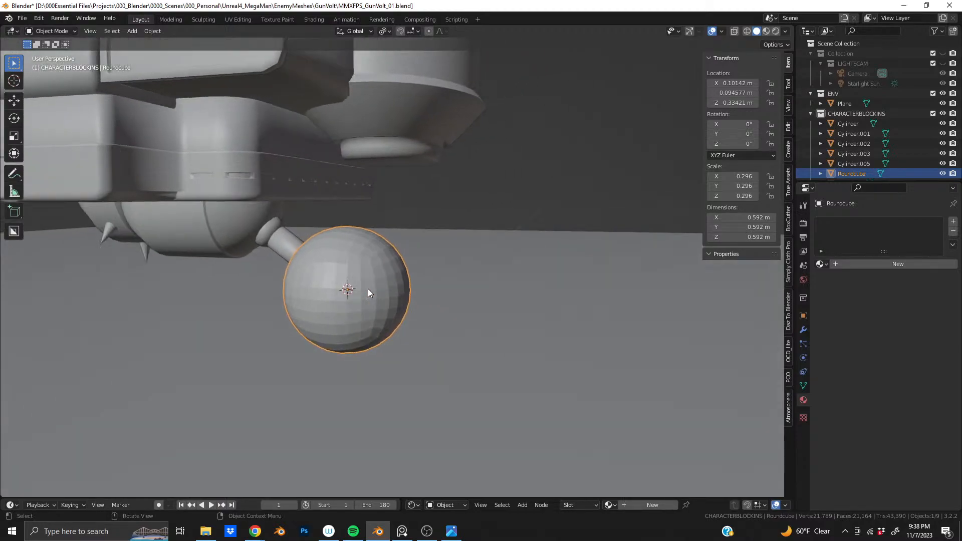
Isolate the sphere together with the ground plane in local view, leaving only the sphere selected
{"action": "left_click", "coordinate": [551, 419], "text": "shift"}
{"action": "key", "text": "KP_Divide"}
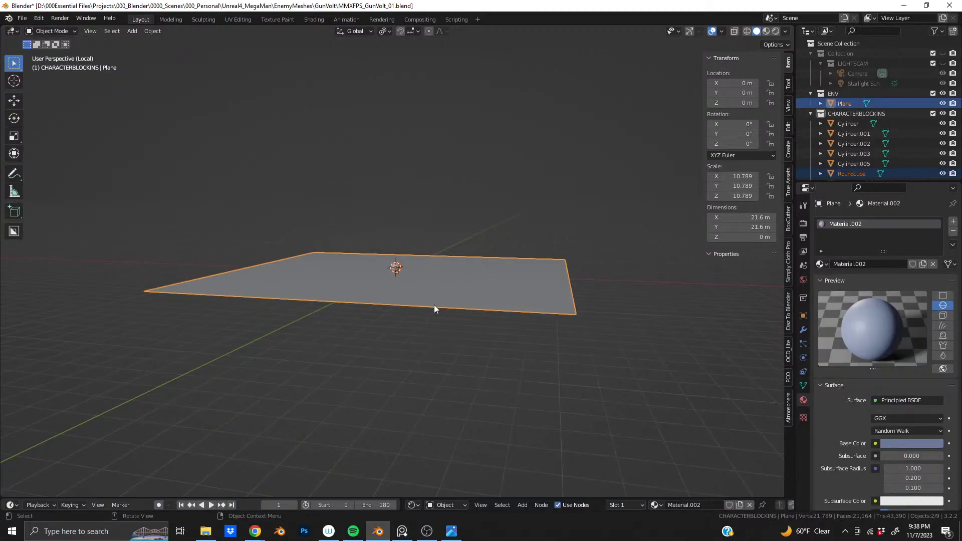
{"action": "scroll", "coordinate": [434, 305], "scroll_direction": "up", "scroll_amount": 10}
{"action": "left_click", "coordinate": [410, 316]}
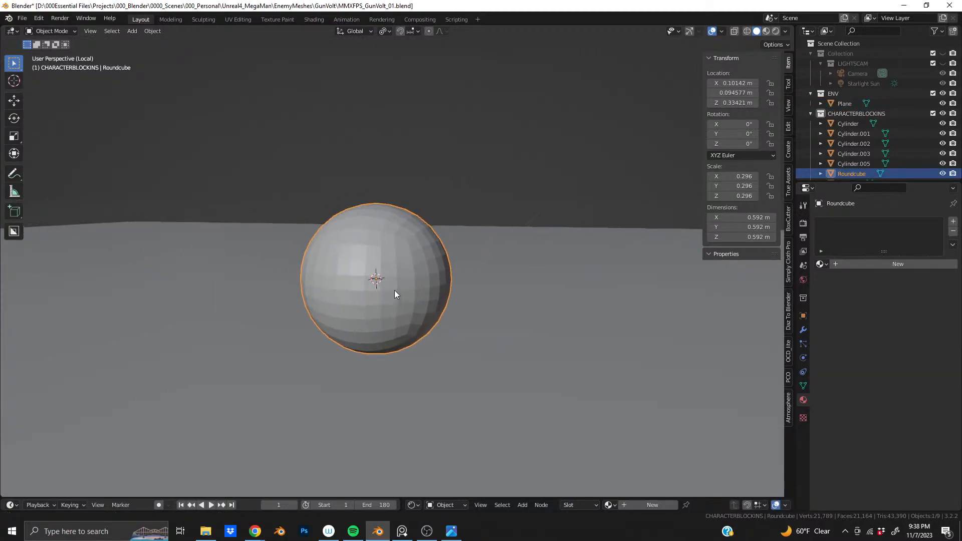
Raise the sphere straight up along Z above the ground plane and open its mesh in Edit Mode
{"action": "scroll", "coordinate": [395, 294], "scroll_direction": "up", "scroll_amount": 3}
{"action": "key", "text": "g"}
{"action": "key", "text": "z"}
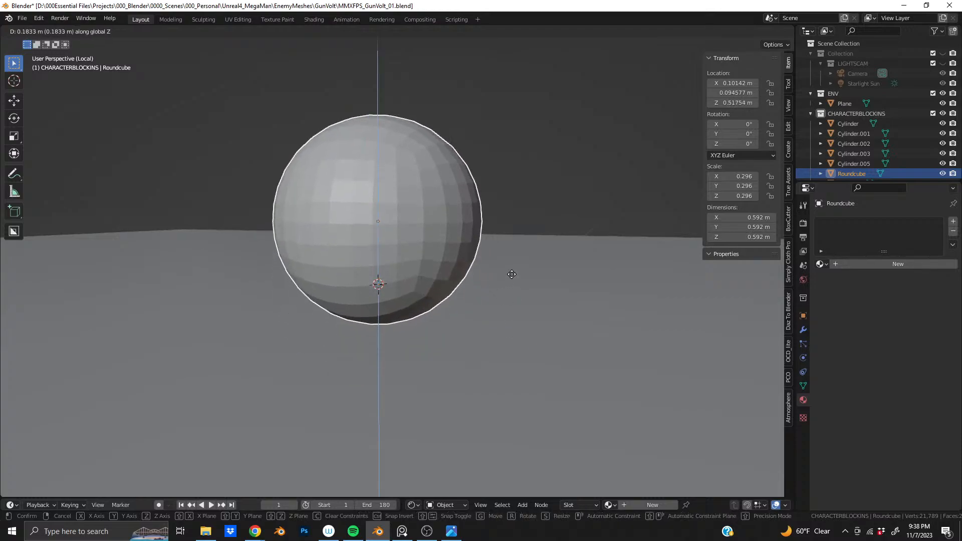
{"action": "left_click", "coordinate": [513, 180]}
{"action": "middle_click_drag", "start_coordinate": [395, 179], "coordinate": [437, 272], "text": "shift"}
{"action": "scroll", "coordinate": [391, 268], "scroll_direction": "down", "scroll_amount": 2}
{"action": "scroll", "coordinate": [413, 316], "scroll_direction": "up", "scroll_amount": 2}
{"action": "key", "text": "Tab"}
{"action": "middle_click_drag", "start_coordinate": [368, 221], "coordinate": [383, 248], "text": "shift"}
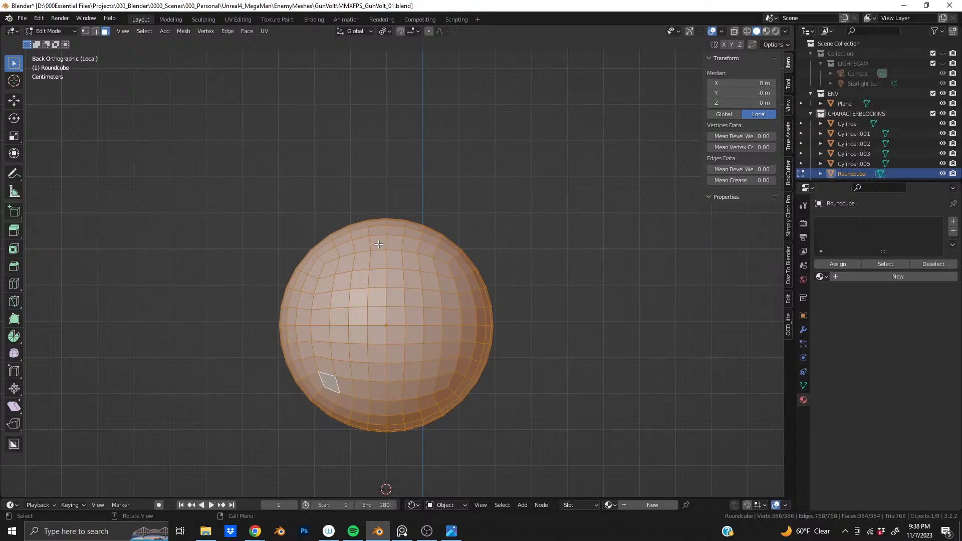
Select the band of faces along the sphere's lower +X side and pull it outward along X with smooth proportional editing
{"action": "middle_click_drag", "start_coordinate": [322, 294], "coordinate": [493, 236]}
{"action": "left_click", "coordinate": [420, 279]}
{"action": "middle_click_drag", "start_coordinate": [318, 287], "coordinate": [350, 294]}
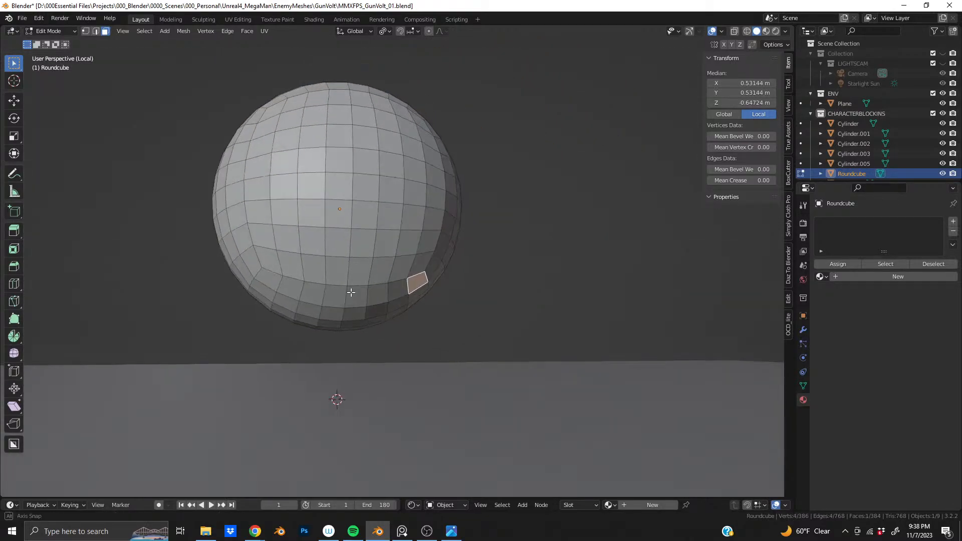
{"action": "left_click", "coordinate": [276, 283], "text": "ctrl+shift"}
{"action": "middle_click_drag", "start_coordinate": [277, 283], "coordinate": [289, 290]}
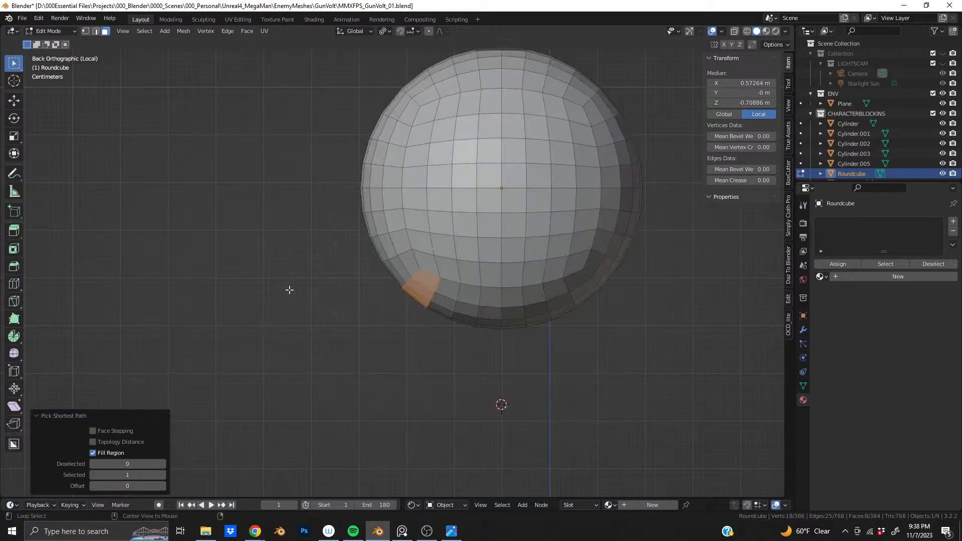
{"action": "scroll", "coordinate": [260, 243], "scroll_direction": "down", "scroll_amount": 2}
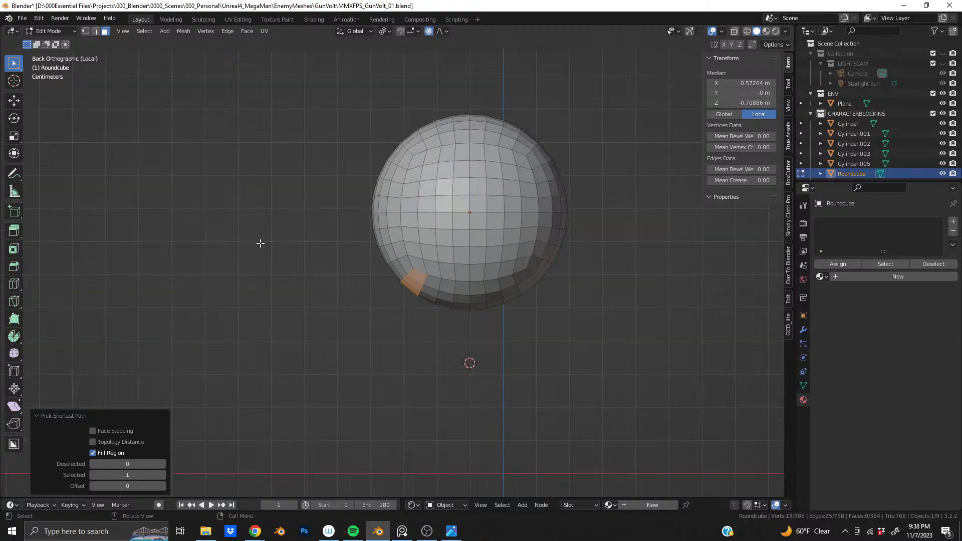
{"action": "key", "text": "g"}
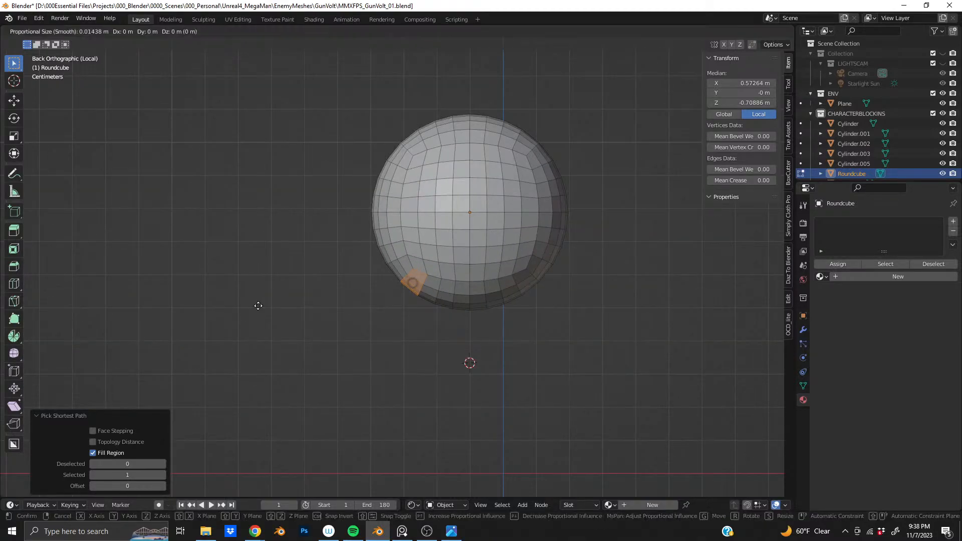
{"action": "key", "text": "x"}
{"action": "scroll", "coordinate": [247, 311], "scroll_direction": "down", "scroll_amount": 15}
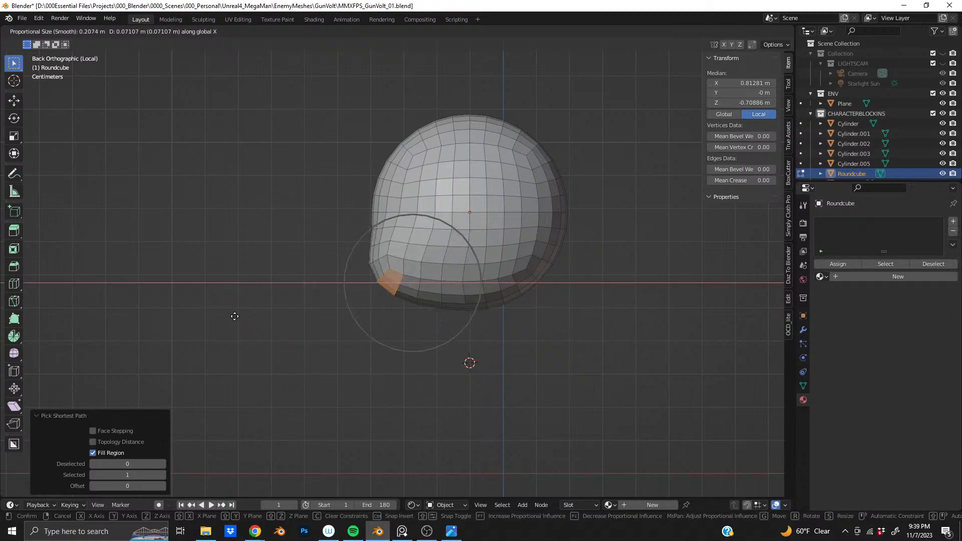
{"action": "scroll", "coordinate": [234, 318], "scroll_direction": "down", "scroll_amount": 4}
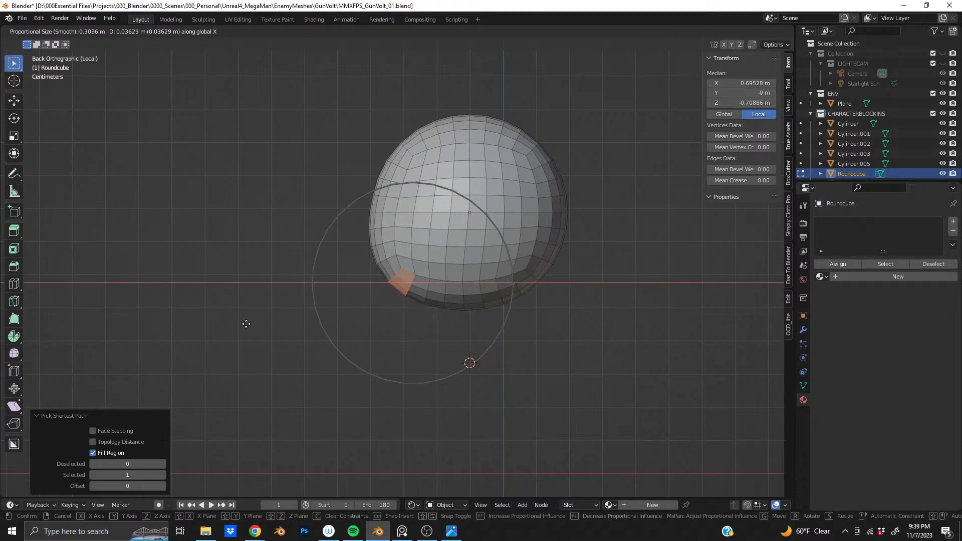
{"action": "scroll", "coordinate": [245, 324], "scroll_direction": "down", "scroll_amount": 3}
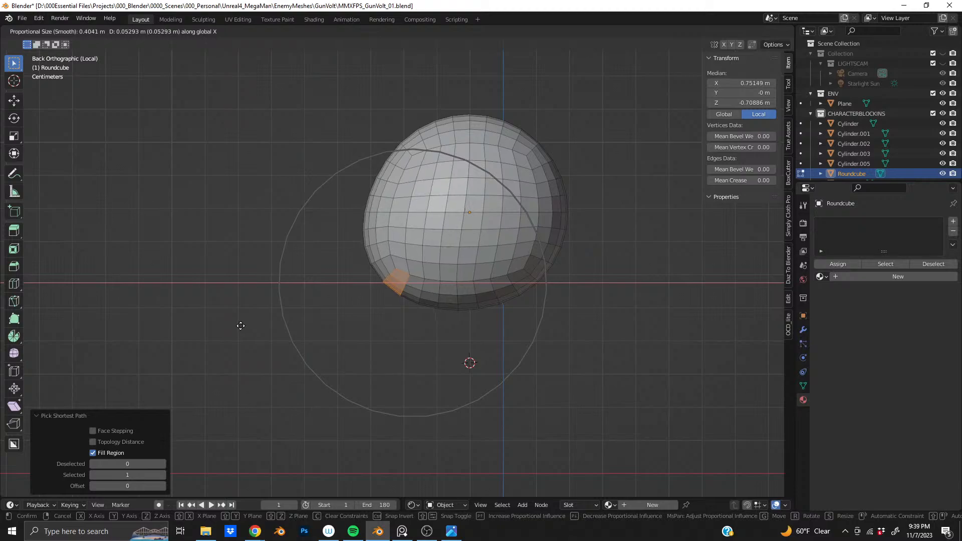
{"action": "left_click", "coordinate": [251, 324]}
Select the face band on the sphere's upper -X side and move it inward about 0.049 m with proportional size 0.445
{"action": "middle_click_drag", "start_coordinate": [406, 216], "coordinate": [339, 328], "text": "shift"}
{"action": "left_click", "coordinate": [448, 260]}
{"action": "middle_click_drag", "start_coordinate": [448, 260], "coordinate": [571, 253]}
{"action": "left_click", "coordinate": [564, 279], "text": "ctrl"}
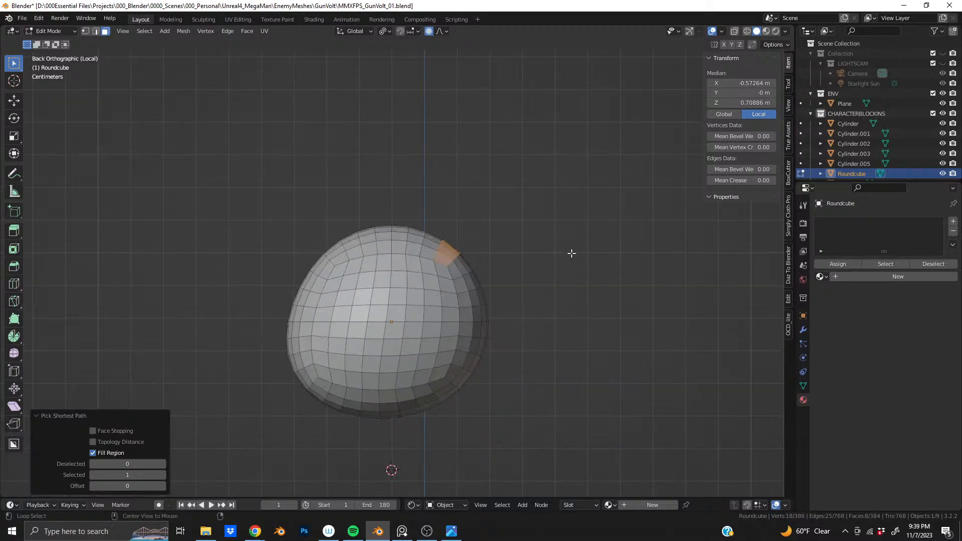
{"action": "key", "text": "g"}
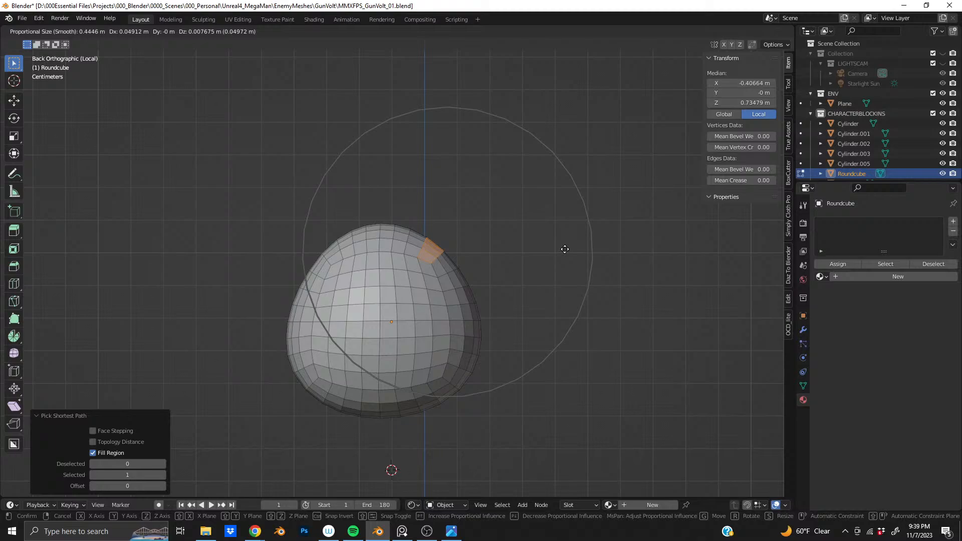
{"action": "left_click", "coordinate": [565, 249]}
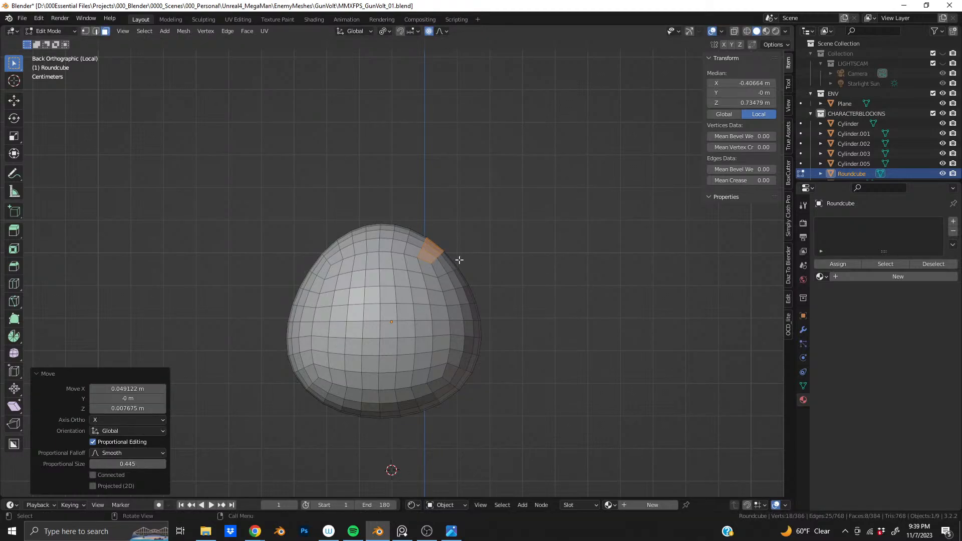
Select the row of faces across the upper back of the shape and raise it about 0.055 m along Z with proportional editing
{"action": "left_click", "coordinate": [426, 256]}
{"action": "left_click", "coordinate": [345, 257], "text": "shift"}
{"action": "key", "text": "ctrl+z"}
{"action": "left_click", "coordinate": [332, 258], "text": "ctrl+shift"}
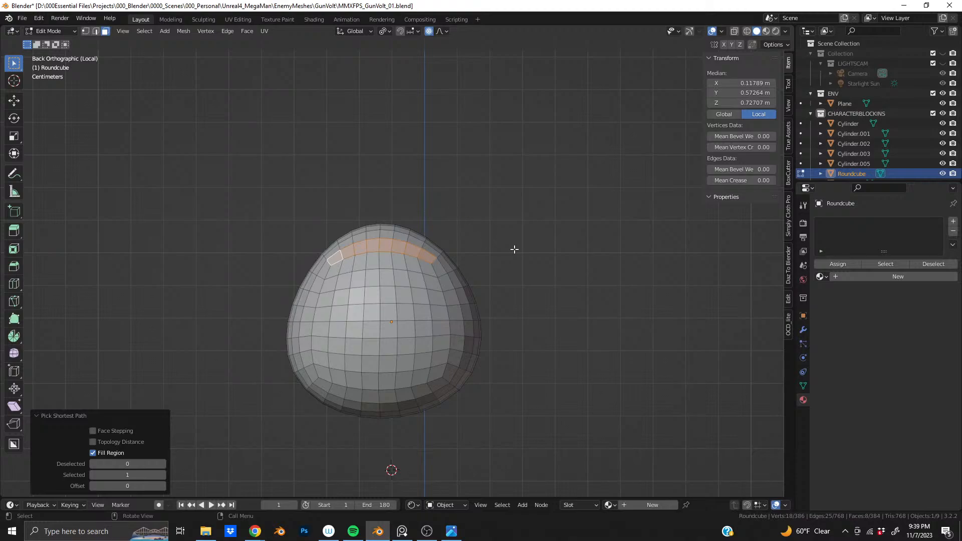
{"action": "key", "text": "g"}
{"action": "key", "text": "z"}
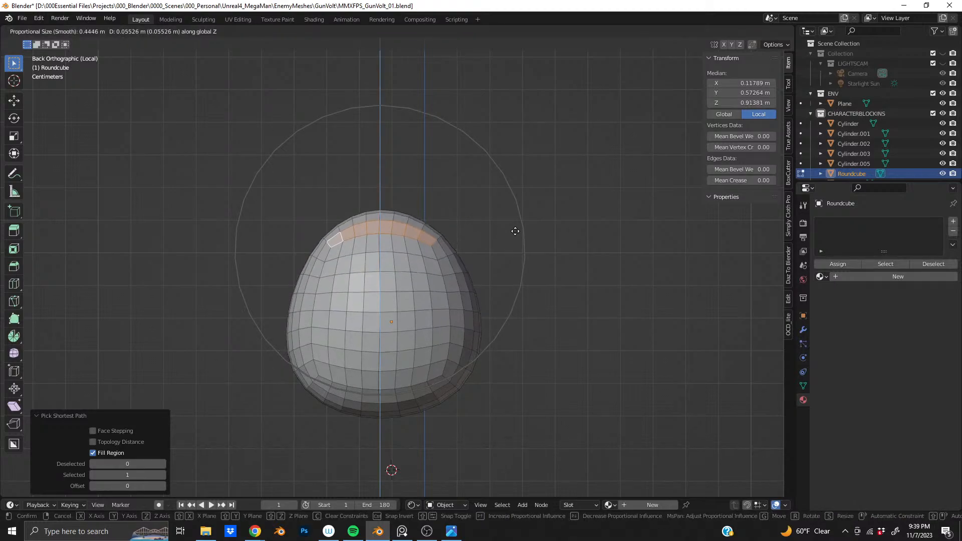
{"action": "left_click", "coordinate": [515, 231]}
Select the next higher row of faces across the top of the shape and raise it about 0.02 m along Z with proportional size 0.251
{"action": "left_click", "coordinate": [340, 231]}
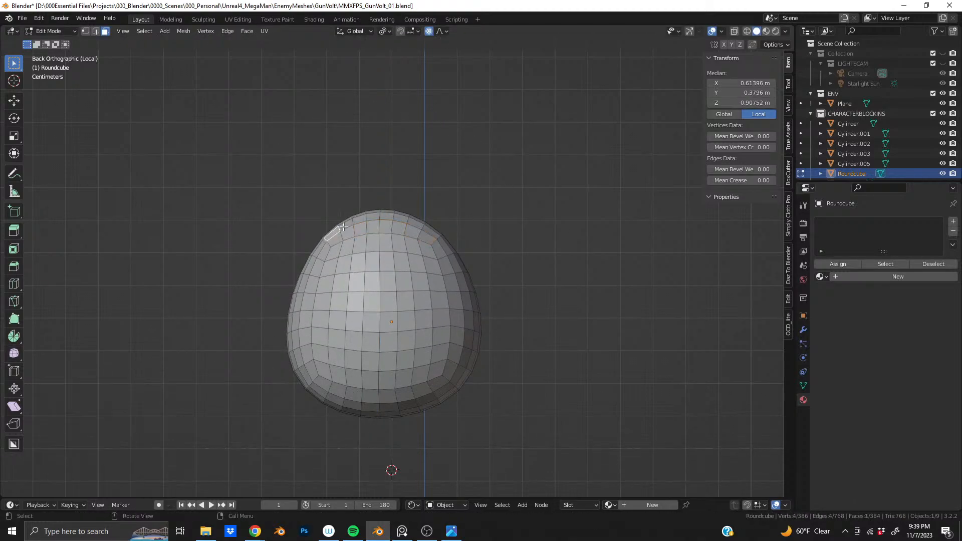
{"action": "left_click", "coordinate": [438, 229], "text": "ctrl+shift"}
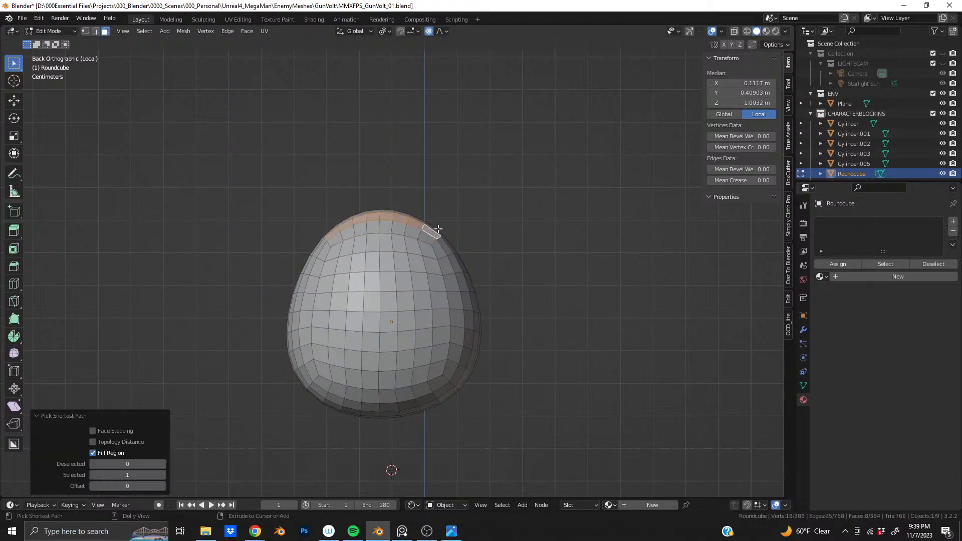
{"action": "key", "text": "g"}
{"action": "key", "text": "z"}
{"action": "scroll", "coordinate": [499, 228], "scroll_direction": "up", "scroll_amount": 10}
{"action": "scroll", "coordinate": [499, 225], "scroll_direction": "down", "scroll_amount": 4}
{"action": "left_click", "coordinate": [498, 226]}
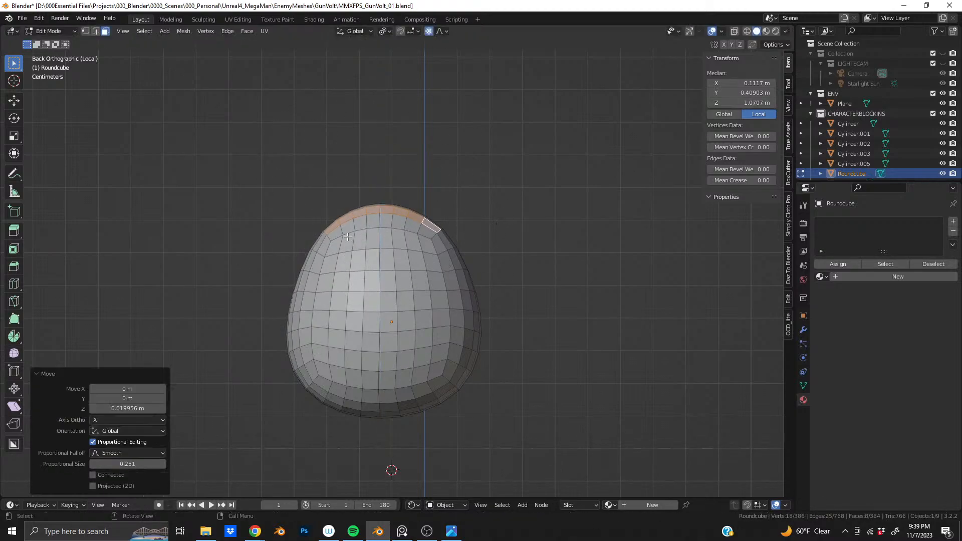
Reduce the selection to the row's four middle faces and raise them about 0.025 m along Z with proportional size 0.189
{"action": "left_click_drag", "start_coordinate": [322, 222], "coordinate": [351, 255], "text": "ctrl"}
{"action": "left_click_drag", "start_coordinate": [442, 218], "coordinate": [442, 218], "text": "ctrl"}
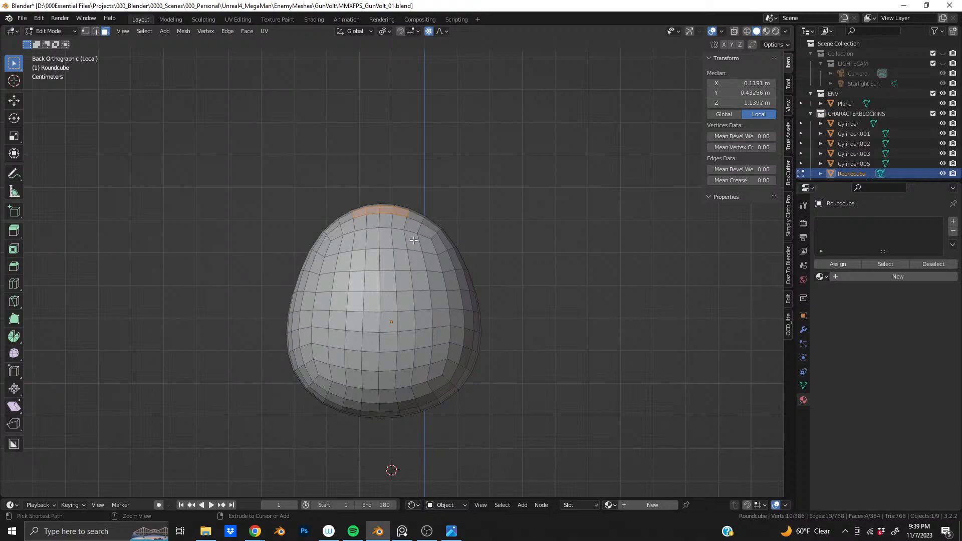
{"action": "key", "text": "g"}
{"action": "key", "text": "z"}
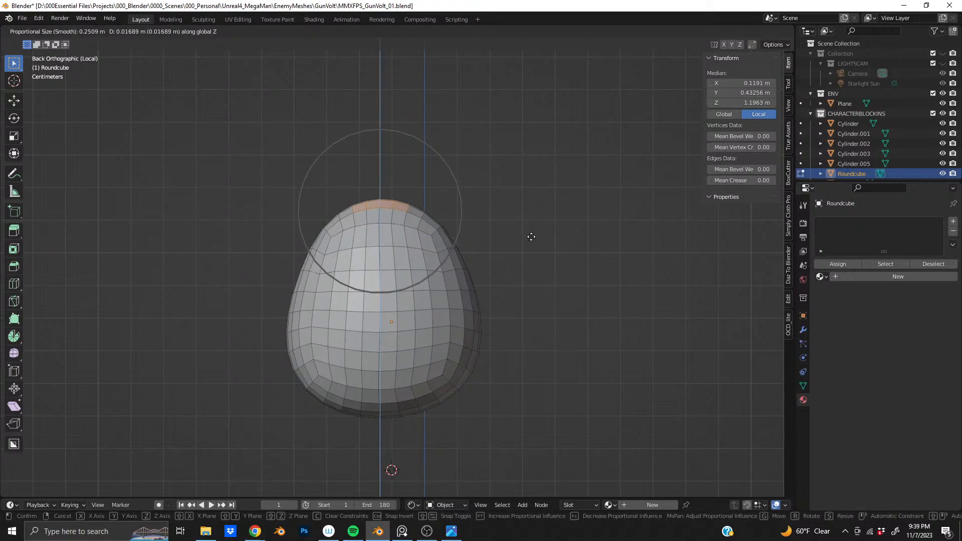
{"action": "scroll", "coordinate": [531, 240], "scroll_direction": "up", "scroll_amount": 3}
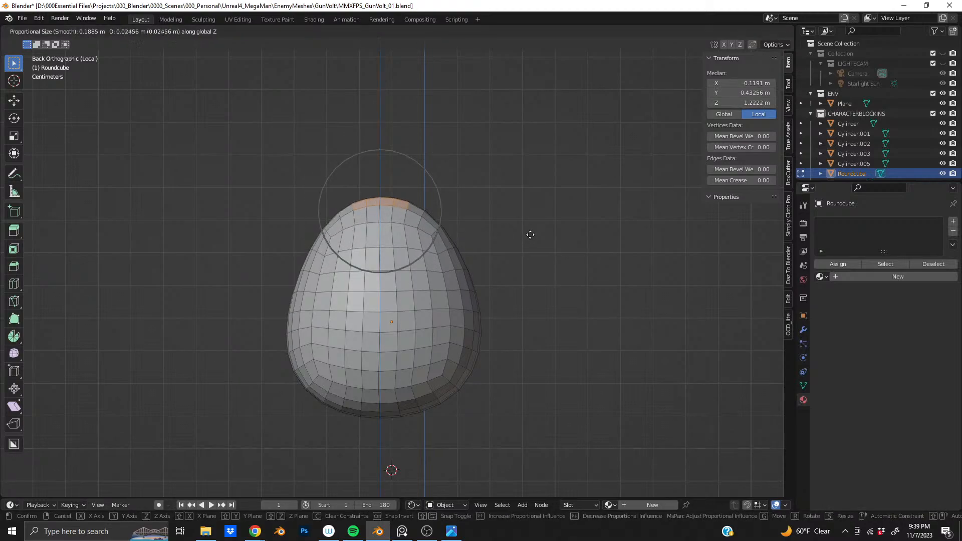
{"action": "left_click", "coordinate": [531, 235]}
Raise the four top faces another 0.009 m or so along Z with a tighter proportional size of 0.142
{"action": "key", "text": "g"}
{"action": "key", "text": "z"}
{"action": "scroll", "coordinate": [538, 240], "scroll_direction": "up", "scroll_amount": 3}
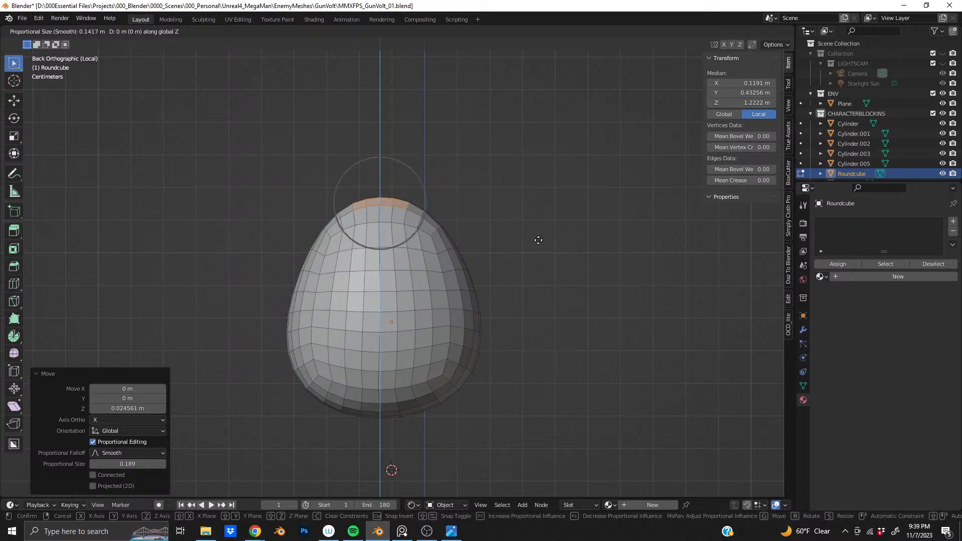
{"action": "left_click", "coordinate": [538, 240]}
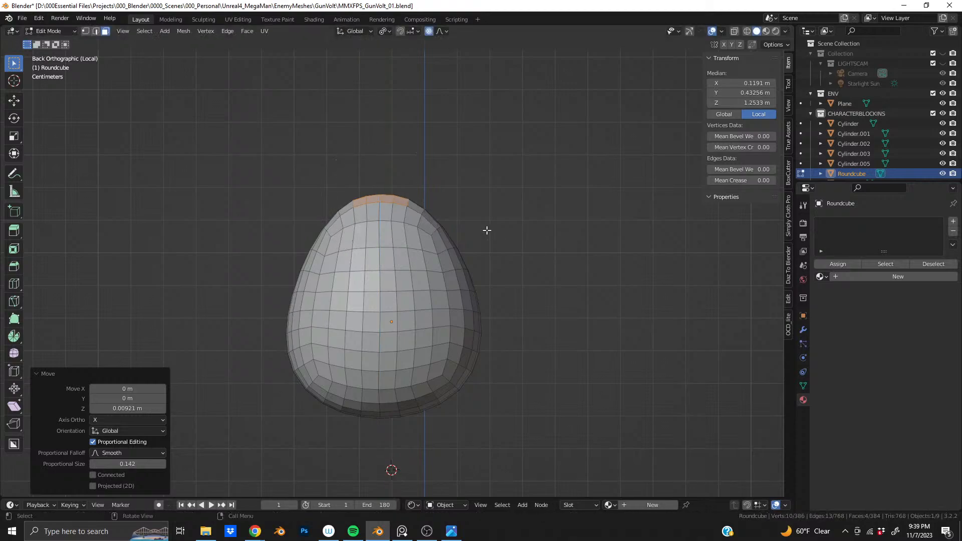
Reduce the selection to the two central top faces and raise them about 0.009 m along Z with proportional size 0.068
{"action": "left_click", "coordinate": [362, 203], "text": "shift"}
{"action": "left_click", "coordinate": [400, 201], "text": "shift"}
{"action": "key", "text": "g"}
{"action": "key", "text": "z"}
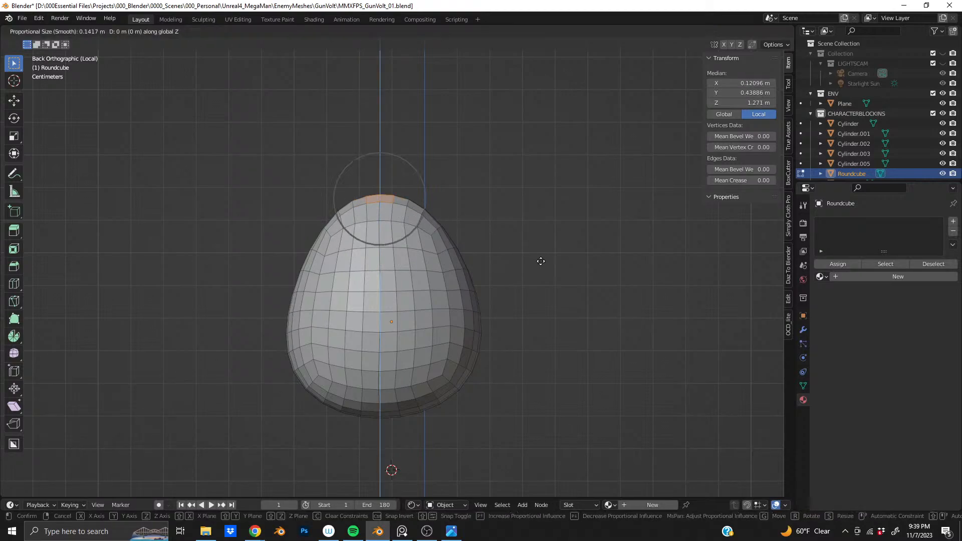
{"action": "left_click", "coordinate": [542, 207]}
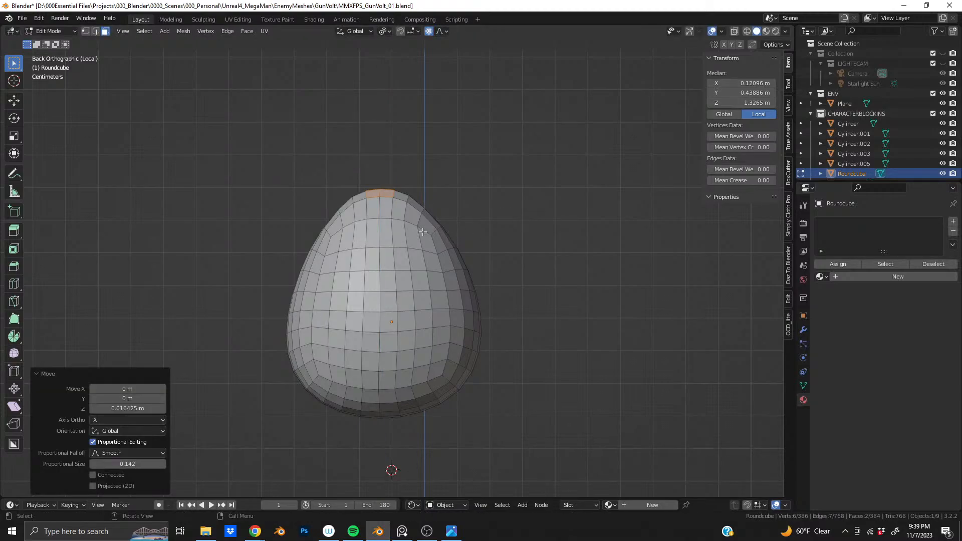
{"action": "key", "text": "g"}
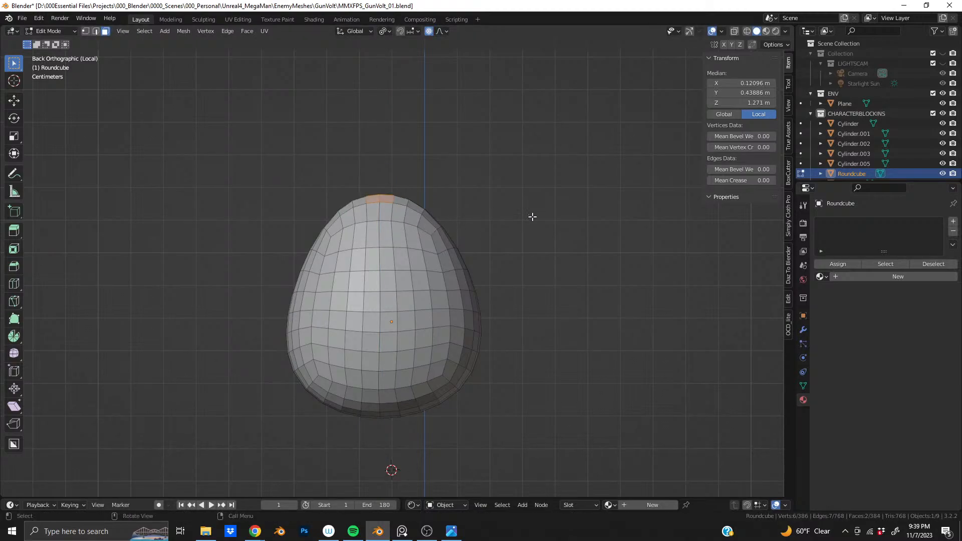
{"action": "key", "text": "z"}
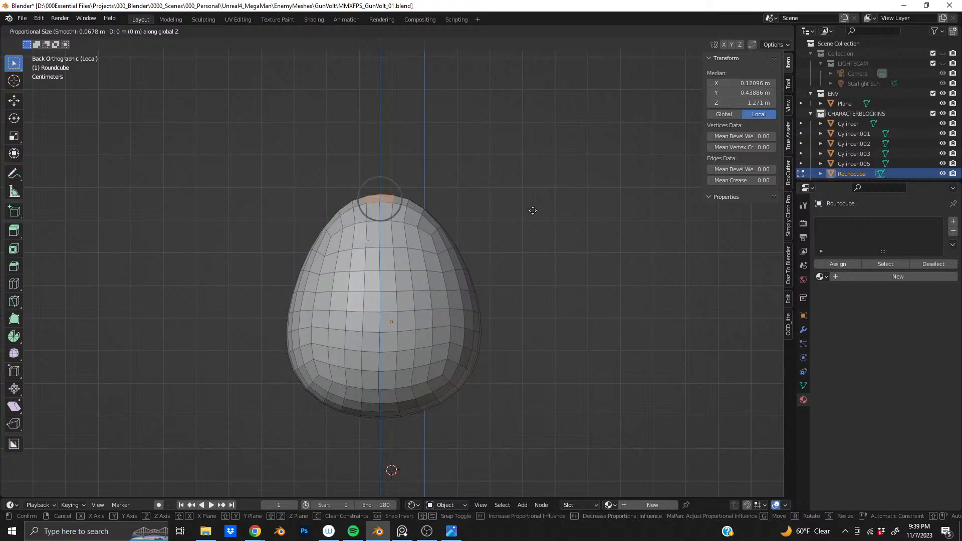
{"action": "left_click", "coordinate": [535, 187]}
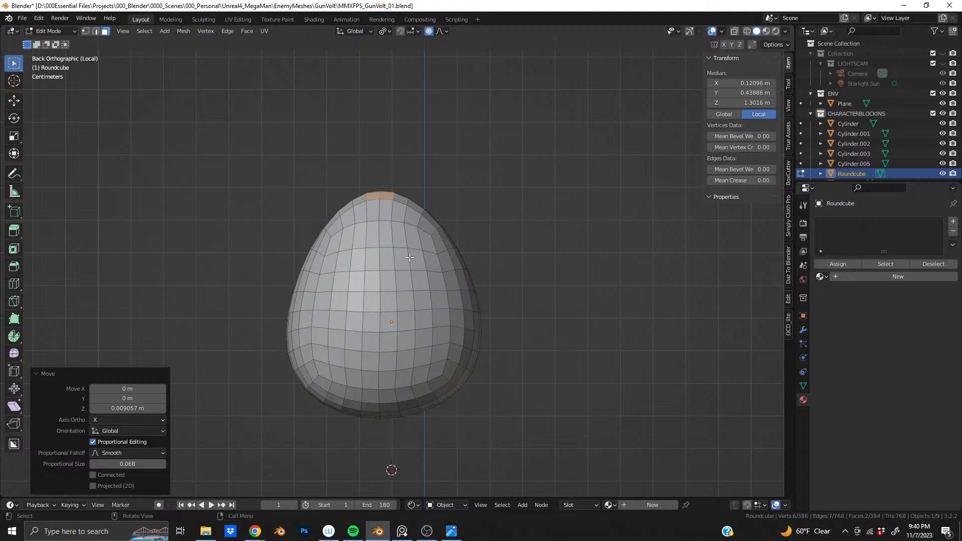
In the right side view, raise the two tip faces about 0.062 m along Z with proportional size 0.607
{"action": "middle_click_drag", "start_coordinate": [398, 269], "coordinate": [426, 283]}
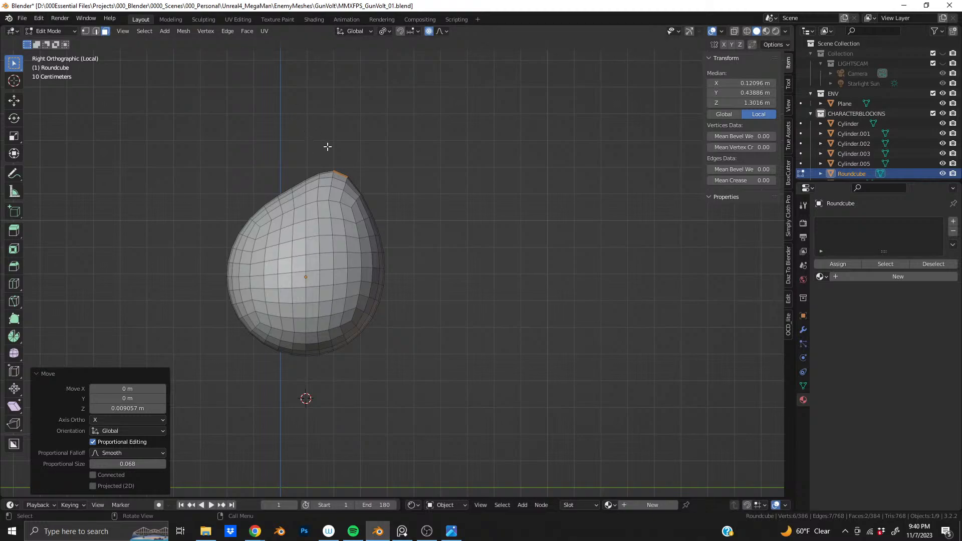
{"action": "key", "text": "g"}
{"action": "scroll", "coordinate": [464, 189], "scroll_direction": "down", "scroll_amount": 20}
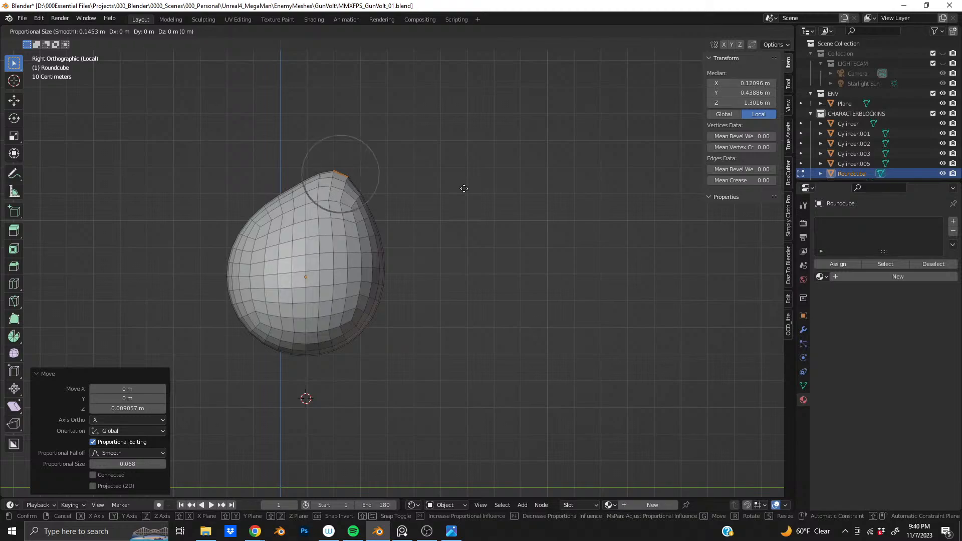
{"action": "scroll", "coordinate": [461, 186], "scroll_direction": "down", "scroll_amount": 3}
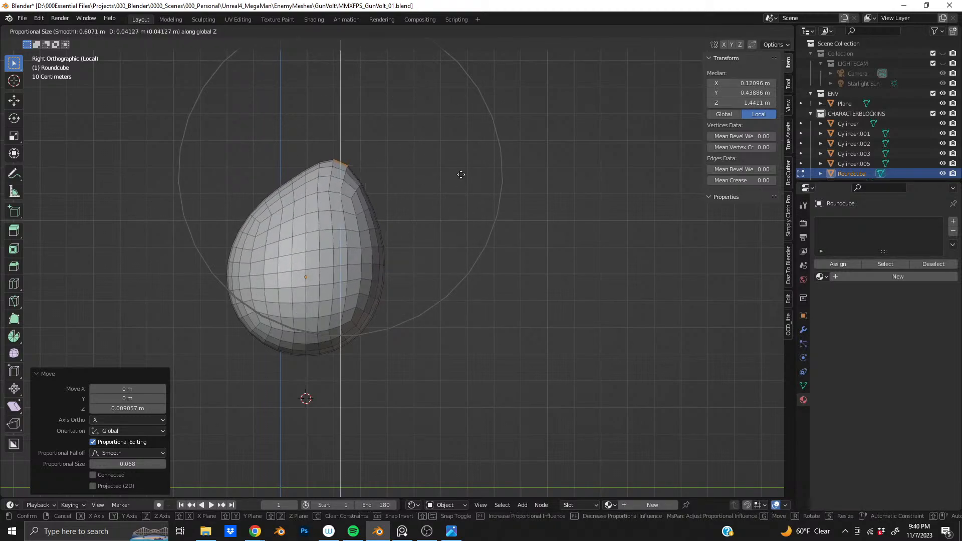
{"action": "left_click", "coordinate": [461, 171]}
Shift the tip faces about -0.053 m along Y with proportional size 0.668
{"action": "key", "text": "g"}
{"action": "key", "text": "y"}
{"action": "scroll", "coordinate": [458, 172], "scroll_direction": "down", "scroll_amount": 1}
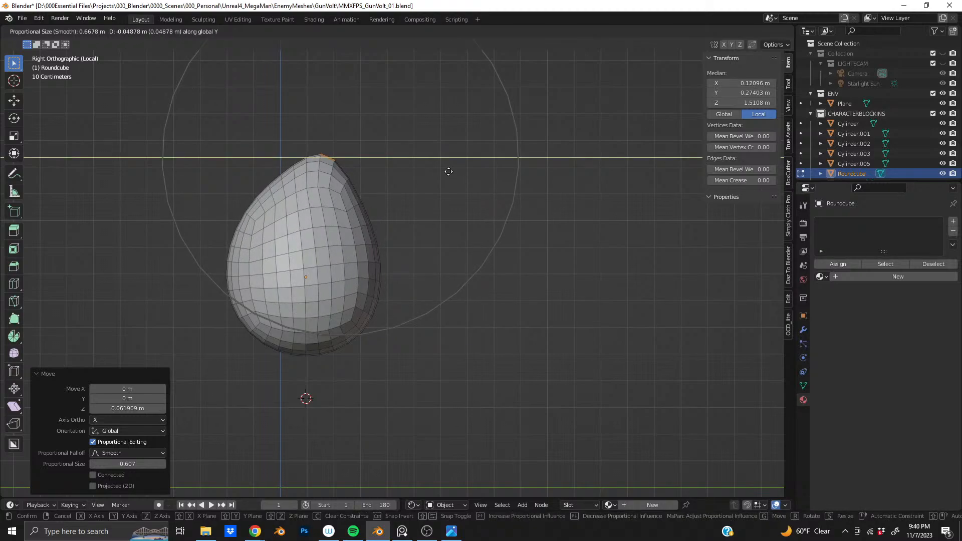
{"action": "left_click", "coordinate": [447, 170]}
Select the face loop around the lower part of the shape and scale it uniformly to about 1.115 with proportional size 0.234
{"action": "scroll", "coordinate": [276, 271], "scroll_direction": "up", "scroll_amount": 2}
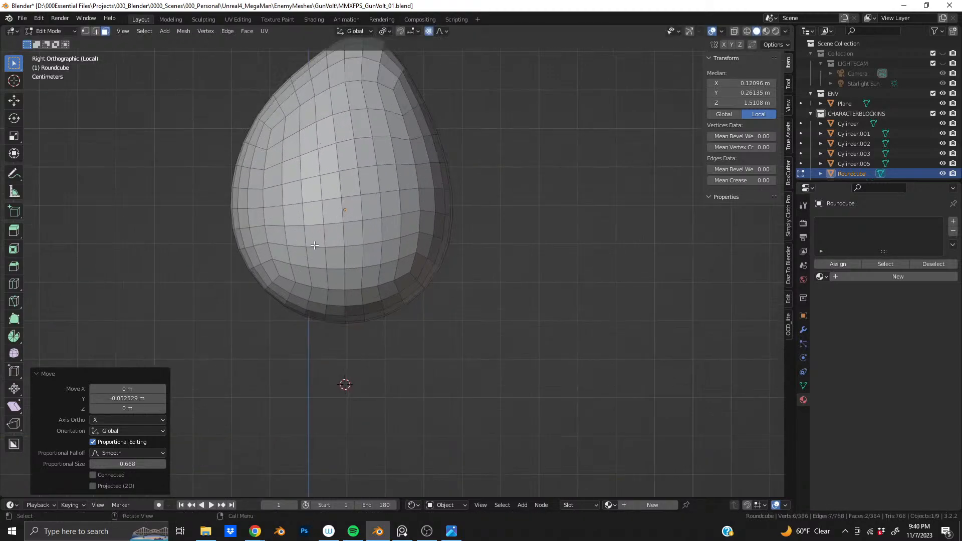
{"action": "left_click", "coordinate": [270, 271]}
{"action": "left_click", "coordinate": [271, 271], "text": "alt"}
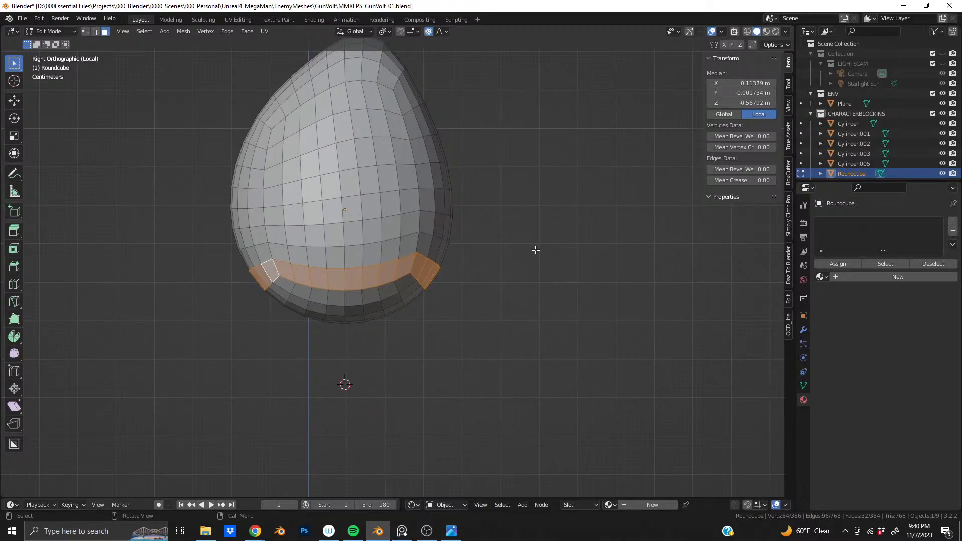
{"action": "key", "text": "s"}
{"action": "scroll", "coordinate": [536, 249], "scroll_direction": "up", "scroll_amount": 7}
{"action": "scroll", "coordinate": [547, 250], "scroll_direction": "up", "scroll_amount": 6}
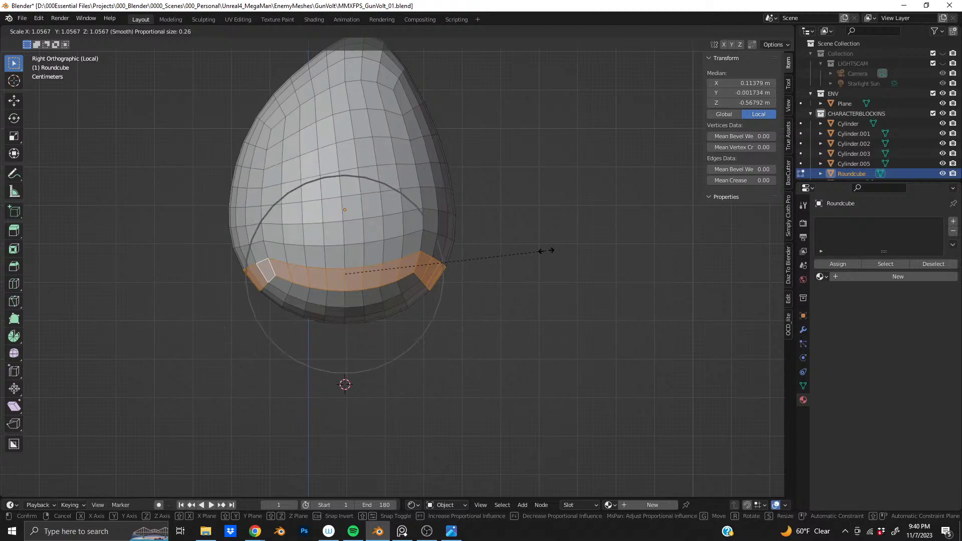
{"action": "scroll", "coordinate": [553, 252], "scroll_direction": "down", "scroll_amount": 3}
{"action": "scroll", "coordinate": [555, 253], "scroll_direction": "up", "scroll_amount": 2}
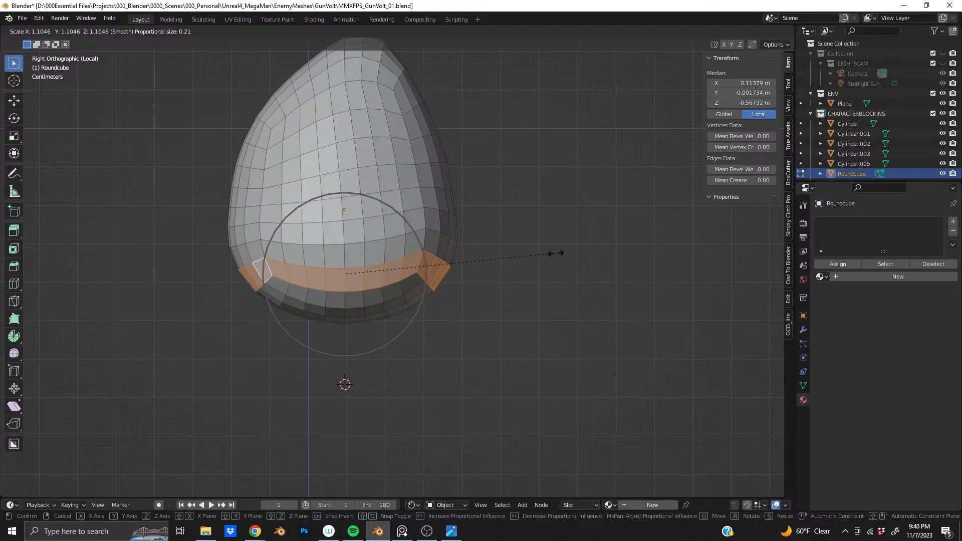
{"action": "scroll", "coordinate": [555, 253], "scroll_direction": "down", "scroll_amount": 1}
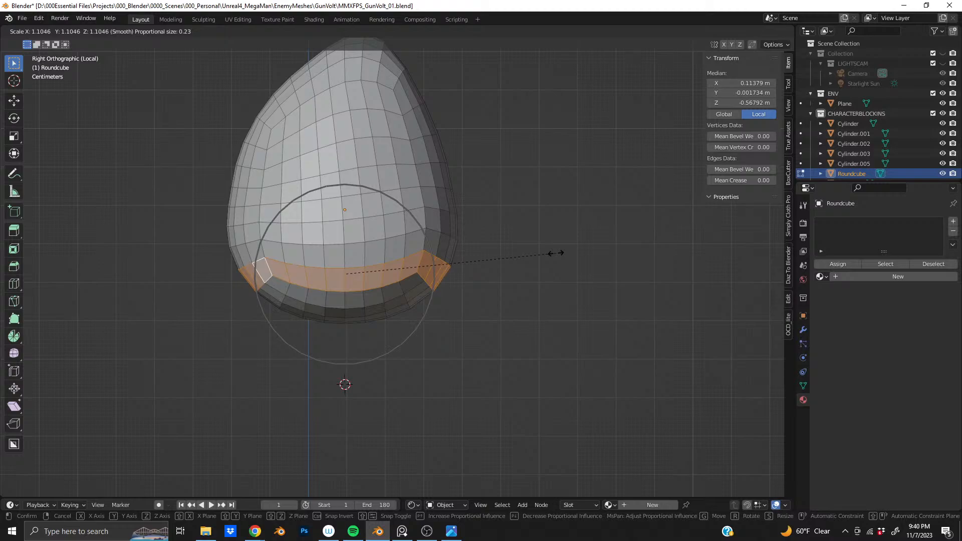
{"action": "left_click", "coordinate": [557, 253]}
Try to widen the lower face loop by about 1.09 in X and Y, locking Z, with proportional size 0.12
{"action": "key", "text": "s"}
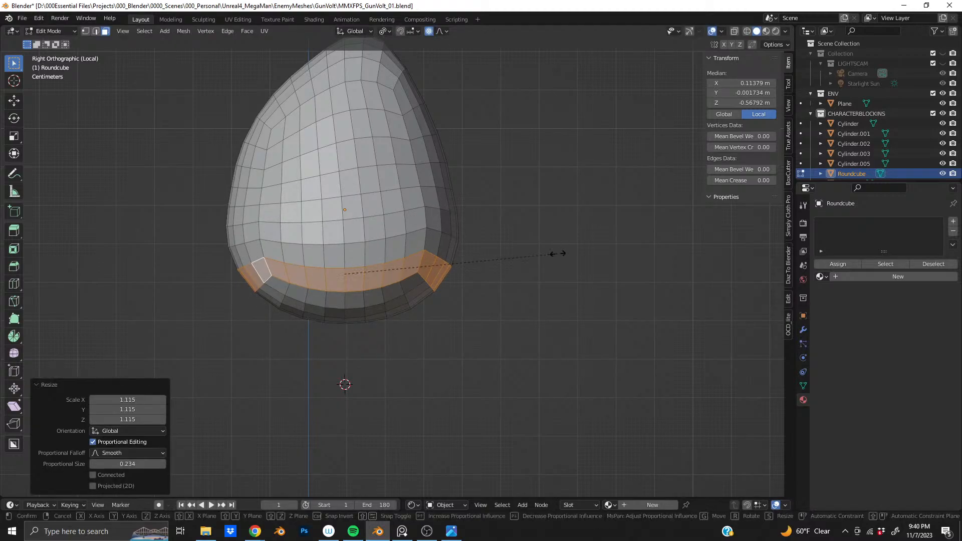
{"action": "scroll", "coordinate": [558, 254], "scroll_direction": "up", "scroll_amount": 2}
{"action": "key", "text": "shift+z"}
{"action": "scroll", "coordinate": [558, 253], "scroll_direction": "up", "scroll_amount": 2}
{"action": "scroll", "coordinate": [556, 254], "scroll_direction": "up", "scroll_amount": 3}
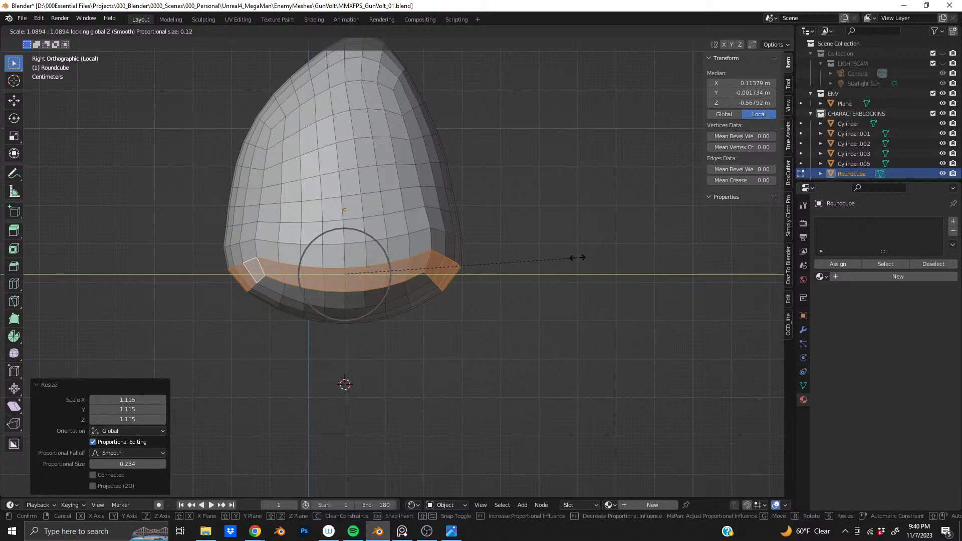
{"action": "left_click", "coordinate": [575, 258]}
Scale the lower face loop to about 1.072 along Y only, with proportional size 0.120
{"action": "middle_click_drag", "start_coordinate": [421, 245], "coordinate": [258, 255]}
{"action": "middle_click_drag", "start_coordinate": [401, 266], "coordinate": [417, 264]}
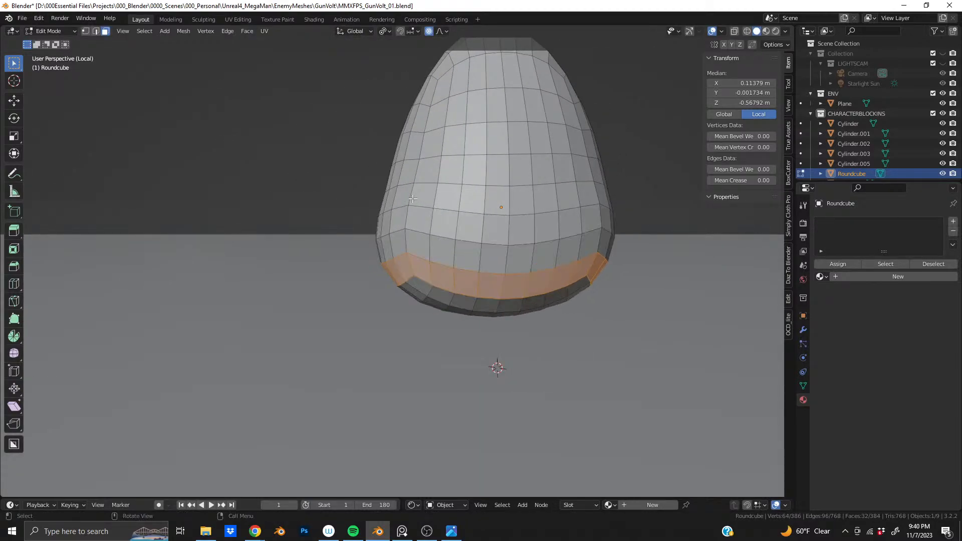
{"action": "middle_click_drag", "start_coordinate": [415, 203], "coordinate": [528, 206]}
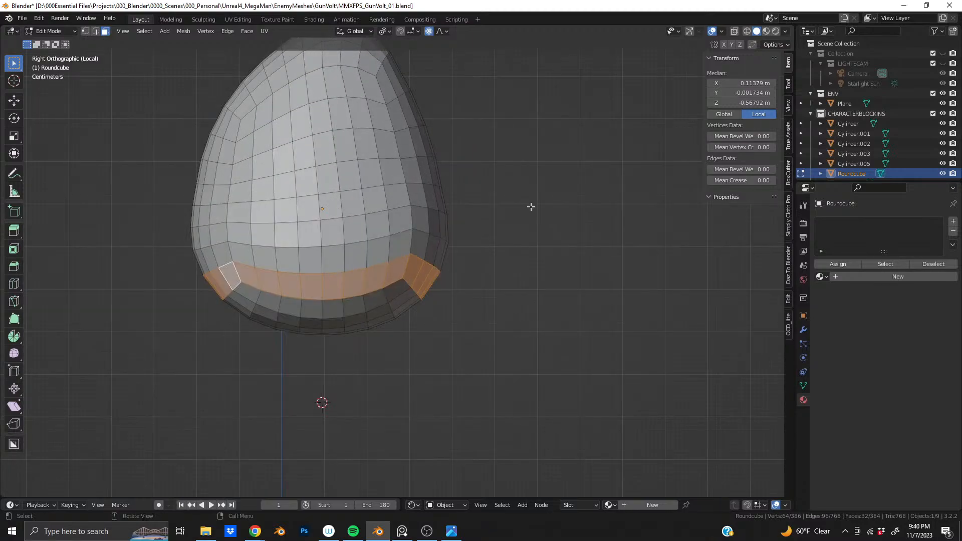
{"action": "key", "text": "s"}
{"action": "key", "text": "z"}
{"action": "key", "text": "y"}
{"action": "left_click", "coordinate": [623, 247]}
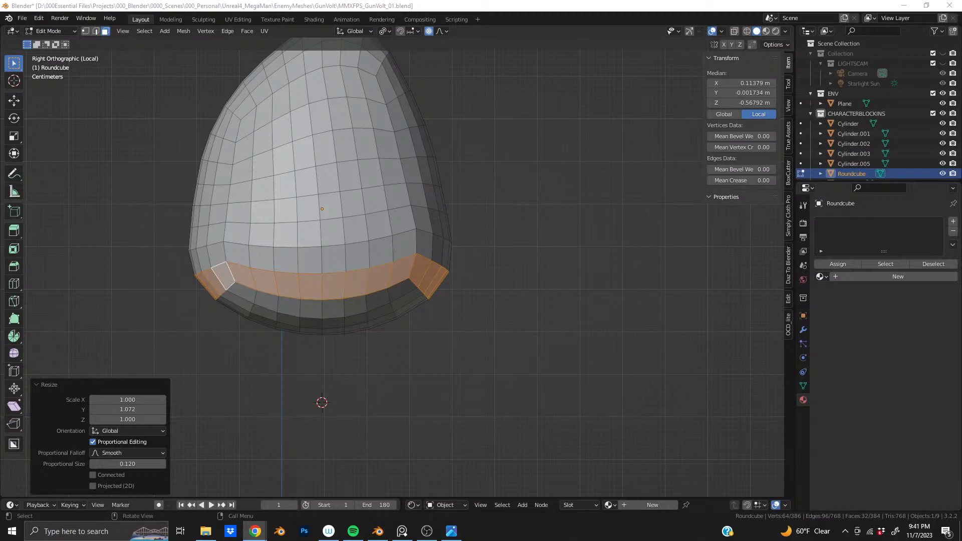
Select the edge loop along the lower band's upper border and scale it to about 1.056 along Y with proportional size 0.051
{"action": "middle_click_drag", "start_coordinate": [310, 261], "coordinate": [409, 315]}
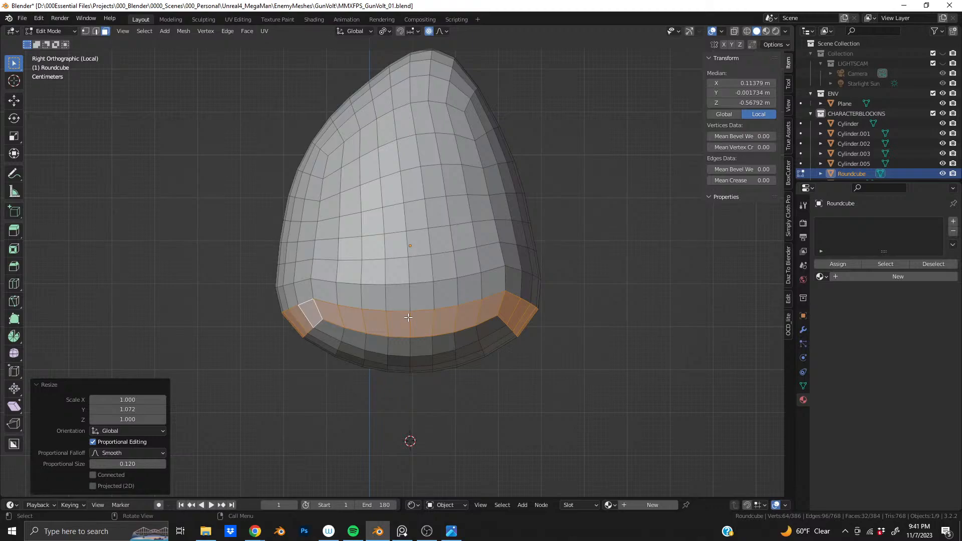
{"action": "middle_click_drag", "start_coordinate": [375, 292], "coordinate": [439, 285], "text": "shift"}
{"action": "scroll", "coordinate": [394, 307], "scroll_direction": "up", "scroll_amount": 1}
{"action": "key", "text": "2"}
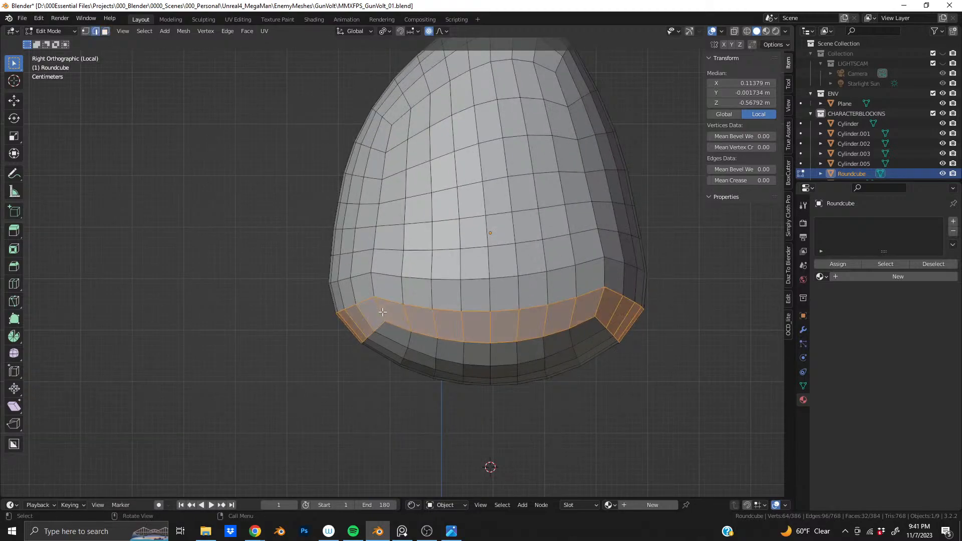
{"action": "left_click", "coordinate": [364, 304], "text": "alt"}
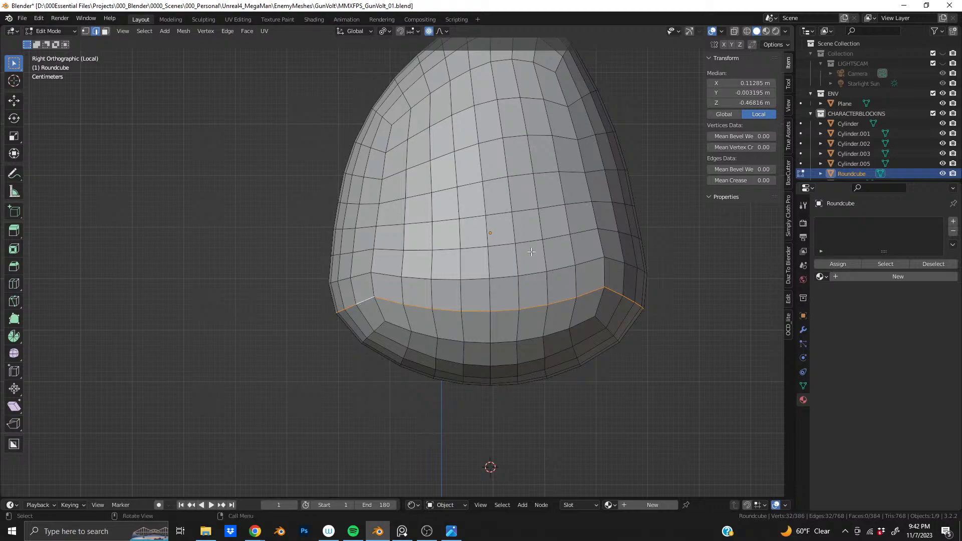
{"action": "key", "text": "s"}
{"action": "key", "text": "x"}
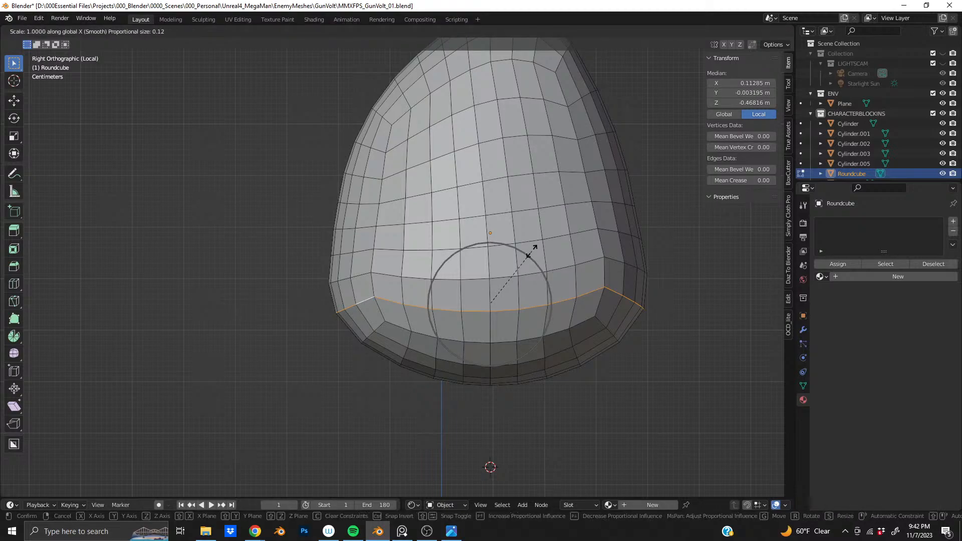
{"action": "key", "text": "y"}
{"action": "scroll", "coordinate": [532, 252], "scroll_direction": "up", "scroll_amount": 3}
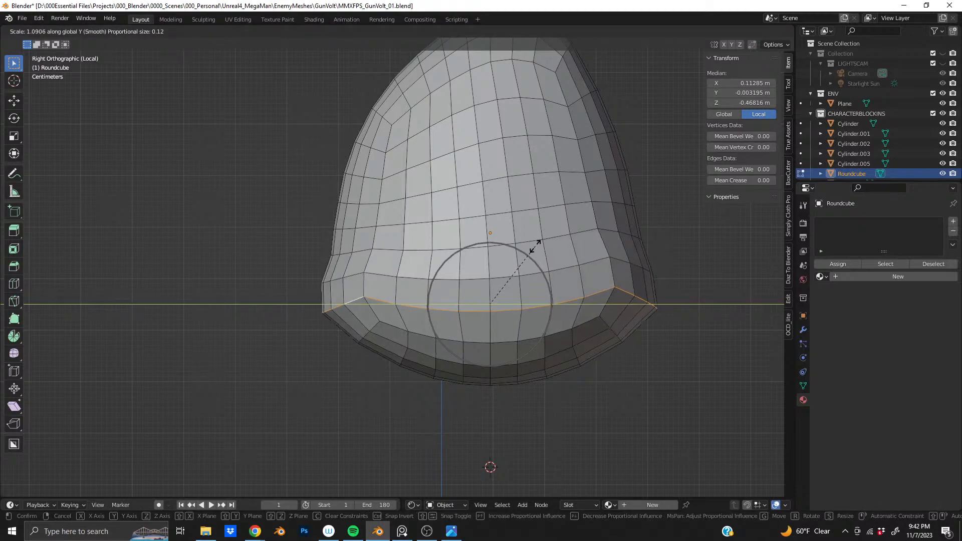
{"action": "scroll", "coordinate": [532, 249], "scroll_direction": "up", "scroll_amount": 6}
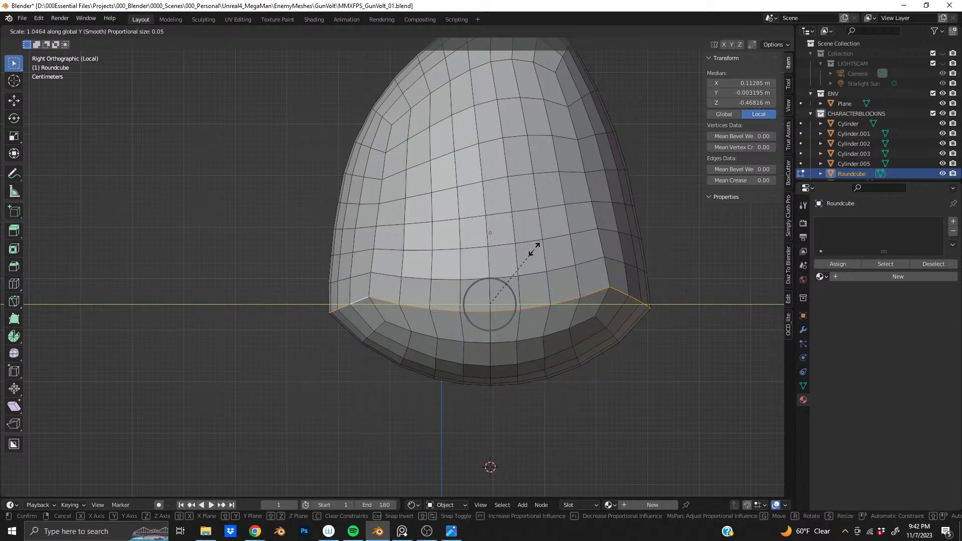
{"action": "left_click", "coordinate": [535, 249]}
{"action": "middle_click_drag", "start_coordinate": [550, 235], "coordinate": [500, 279]}
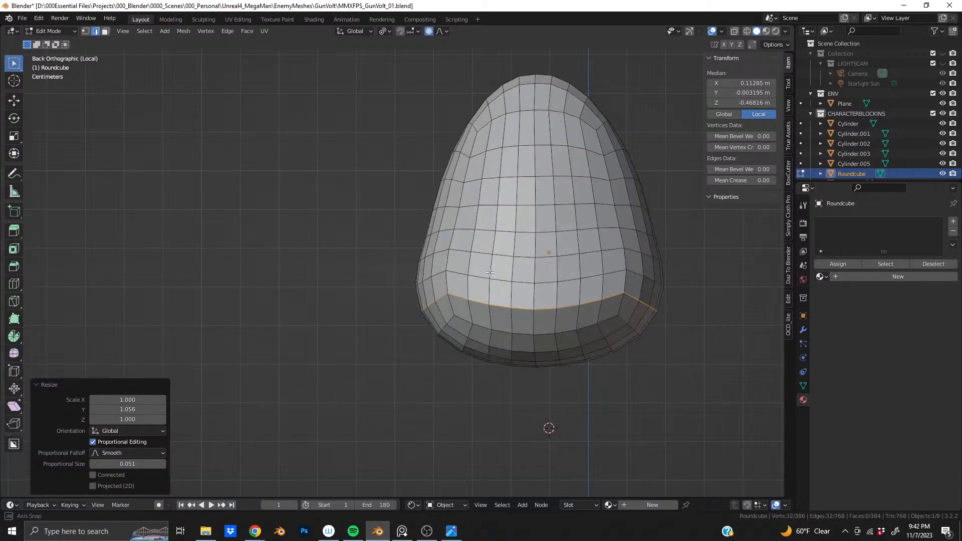
{"action": "scroll", "coordinate": [500, 280], "scroll_direction": "up", "scroll_amount": 2}
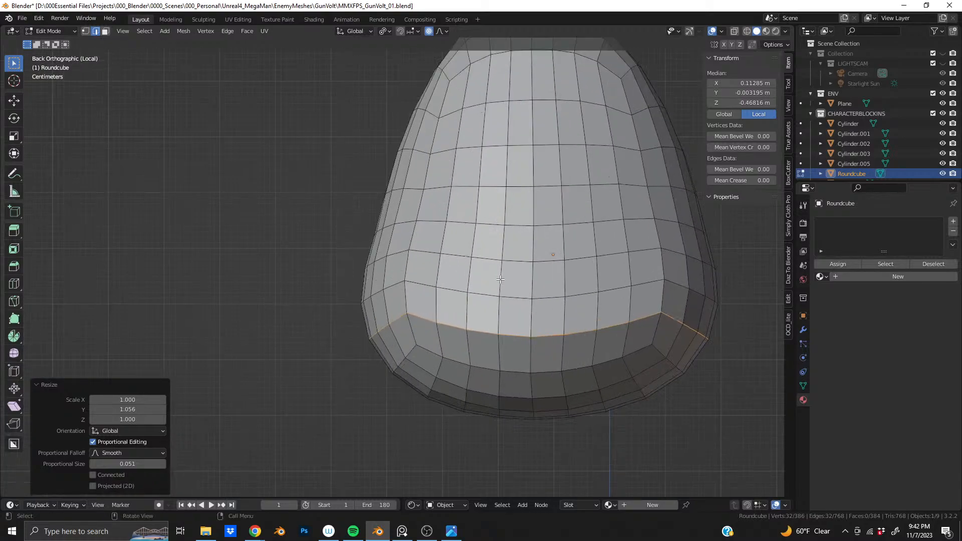
Select the two edge loops just above the lower band's border loop and scale them to about 0.982 along X with proportional size 0.051
{"action": "left_click", "coordinate": [462, 292], "text": "alt"}
{"action": "left_click", "coordinate": [462, 255], "text": "alt+shift"}
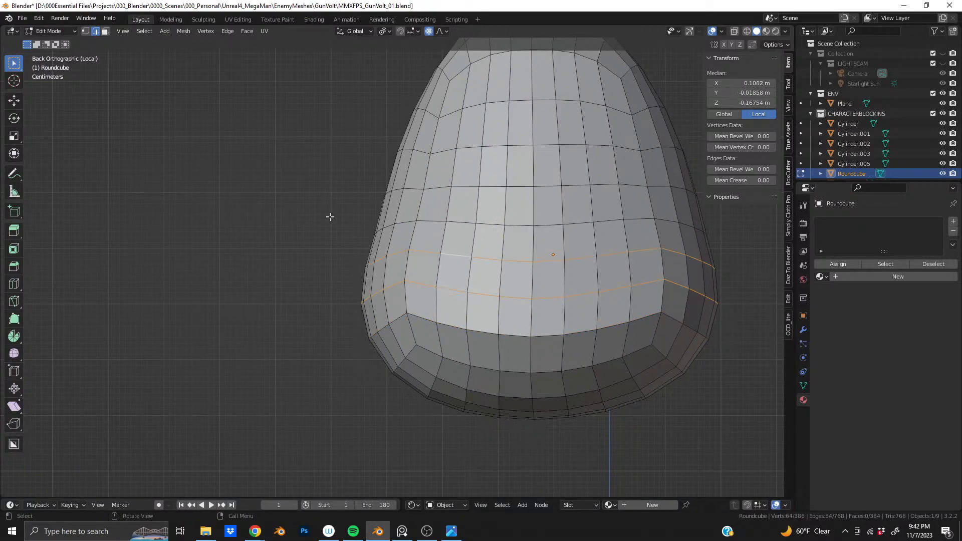
{"action": "key", "text": "s"}
{"action": "key", "text": "x"}
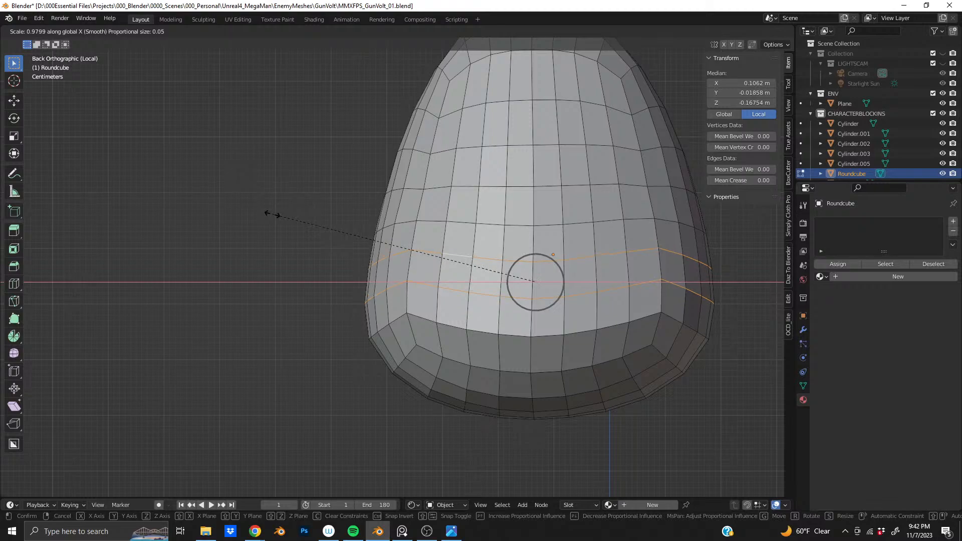
{"action": "left_click", "coordinate": [273, 215]}
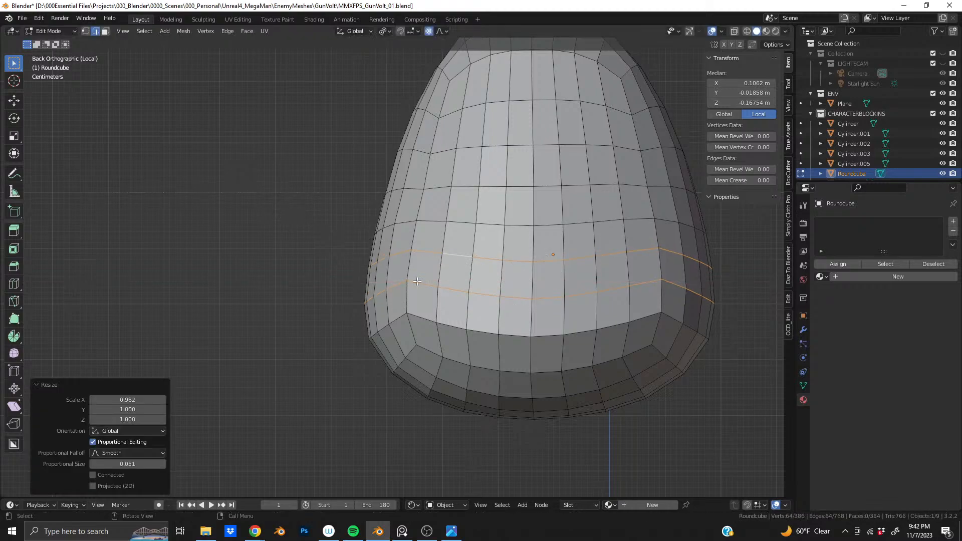
Select the edge loop along the lower band's upper border and scale it to about 1.03 along X with proportional size 0.05
{"action": "left_click", "coordinate": [397, 317], "text": "alt"}
{"action": "key", "text": "s"}
{"action": "key", "text": "x"}
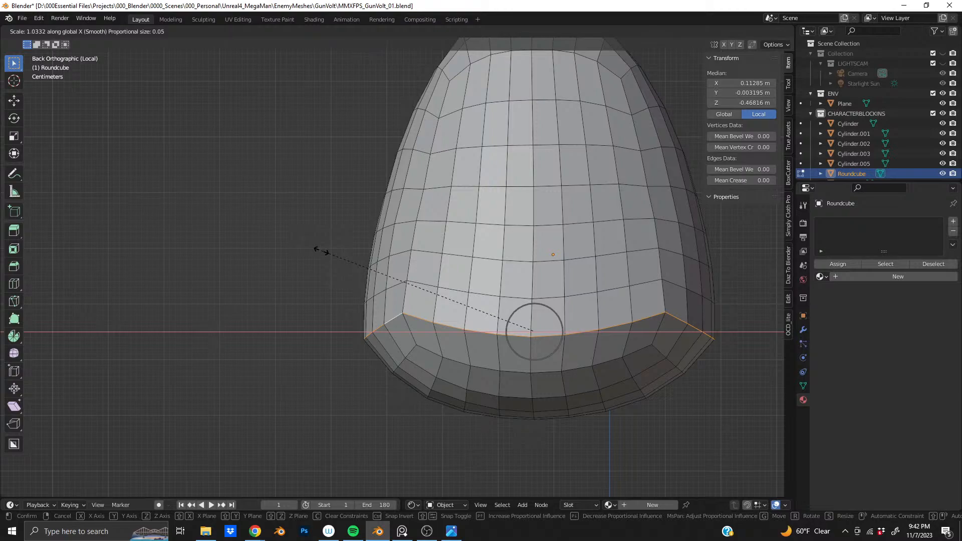
{"action": "left_click", "coordinate": [315, 249]}
Select the centre vertex on the slope just below the shape's tip and lower it about 0.066 m along Z with proportional size 0.234
{"action": "scroll", "coordinate": [606, 296], "scroll_direction": "down", "scroll_amount": 4}
{"action": "middle_click_drag", "start_coordinate": [607, 296], "coordinate": [375, 281]}
{"action": "middle_click_drag", "start_coordinate": [531, 282], "coordinate": [342, 268], "text": "shift"}
{"action": "scroll", "coordinate": [336, 282], "scroll_direction": "up", "scroll_amount": 2}
{"action": "left_click", "coordinate": [456, 231]}
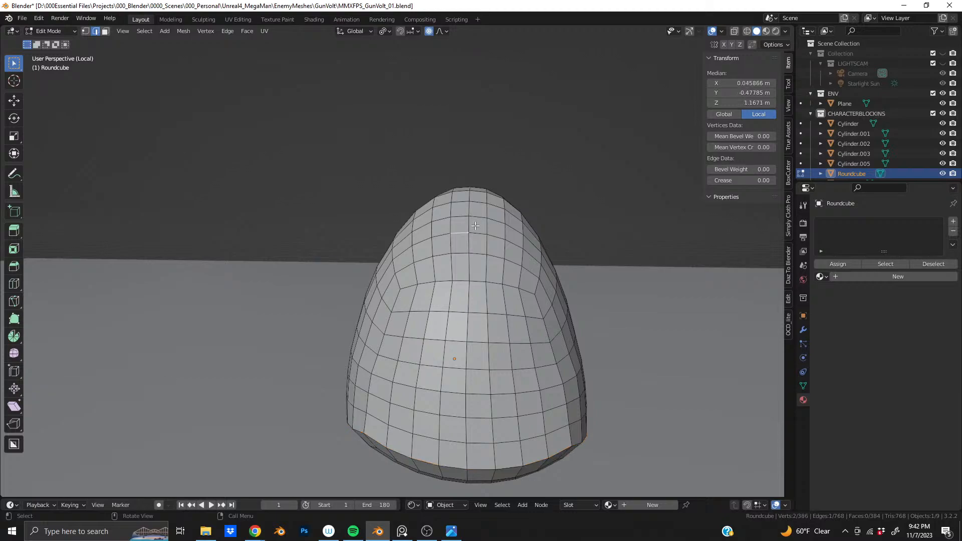
{"action": "middle_click_drag", "start_coordinate": [458, 230], "coordinate": [450, 249], "text": "shift"}
{"action": "scroll", "coordinate": [453, 250], "scroll_direction": "up", "scroll_amount": 2}
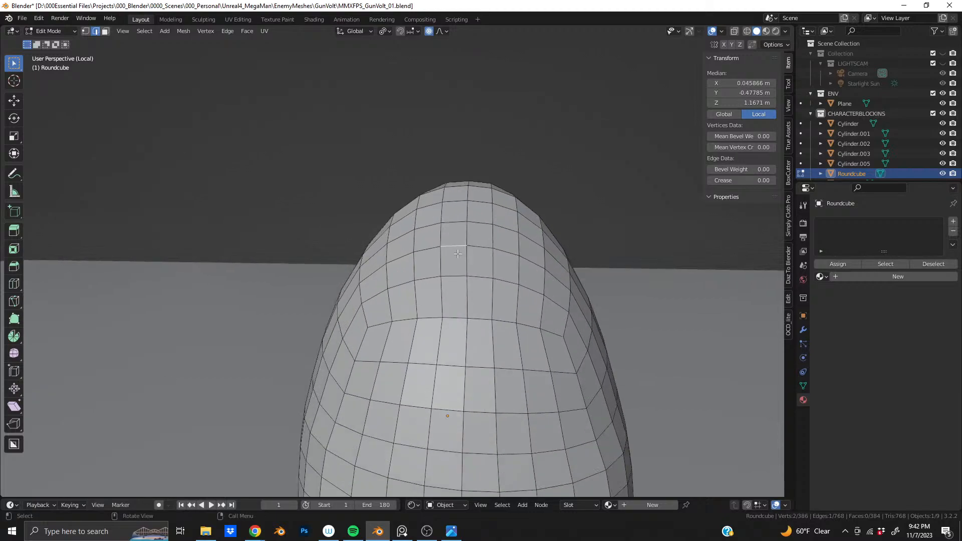
{"action": "key", "text": "1"}
{"action": "left_click", "coordinate": [464, 247]}
{"action": "middle_click_drag", "start_coordinate": [465, 247], "coordinate": [546, 287]}
{"action": "scroll", "coordinate": [545, 287], "scroll_direction": "down", "scroll_amount": 7}
{"action": "mouse_move", "coordinate": [370, 313]}
{"action": "middle_mouse_down"}
{"action": "mouse_move", "coordinate": [364, 296]}
{"action": "mouse_move", "coordinate": [376, 311]}
{"action": "middle_mouse_up"}
{"action": "scroll", "coordinate": [364, 296], "scroll_direction": "up", "scroll_amount": 3}
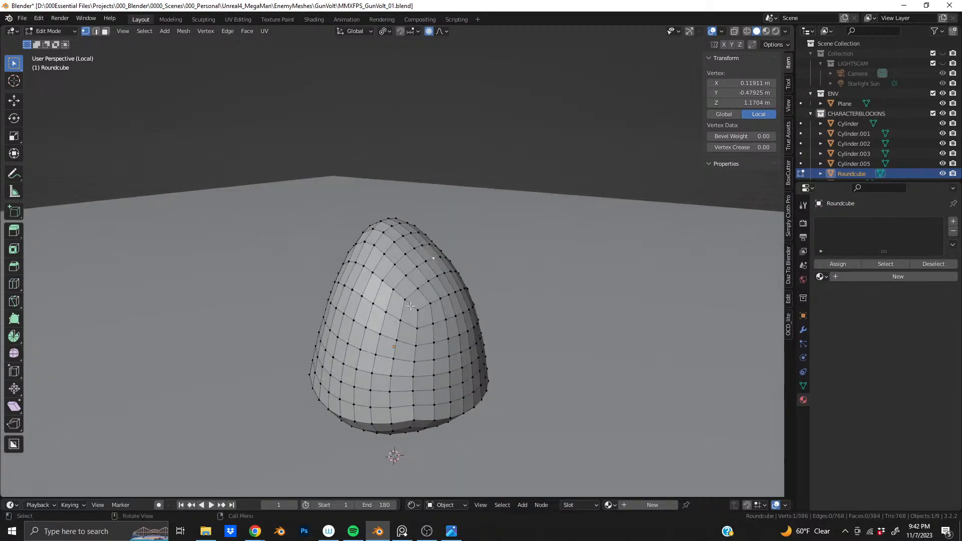
{"action": "key", "text": "g"}
{"action": "key", "text": "z"}
{"action": "scroll", "coordinate": [605, 251], "scroll_direction": "down", "scroll_amount": 6}
{"action": "scroll", "coordinate": [596, 270], "scroll_direction": "down", "scroll_amount": 2}
{"action": "scroll", "coordinate": [596, 270], "scroll_direction": "down", "scroll_amount": 1}
{"action": "left_click", "coordinate": [597, 270]}
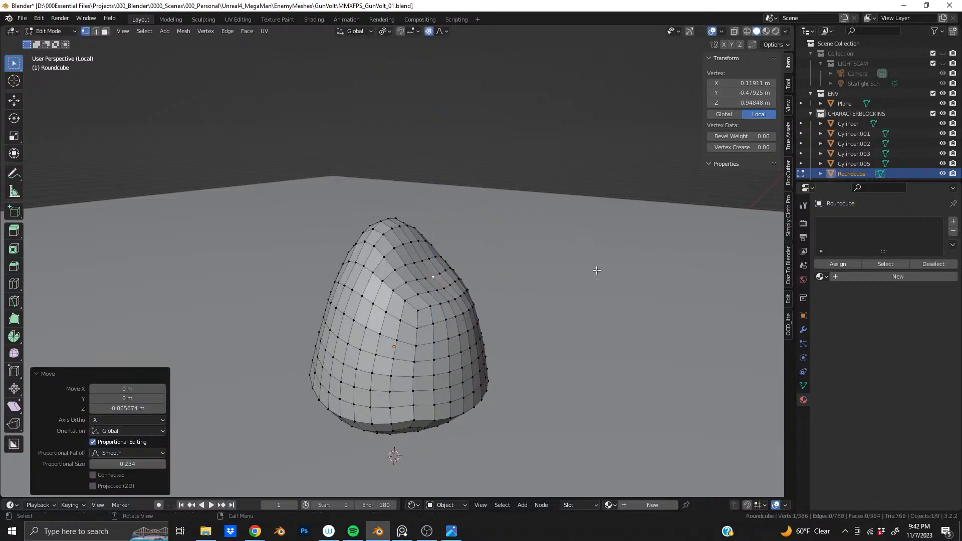
Move the selected upper slope vertex further down along Z with proportional size 0.234
{"action": "key", "text": "g"}
{"action": "key", "text": "z"}
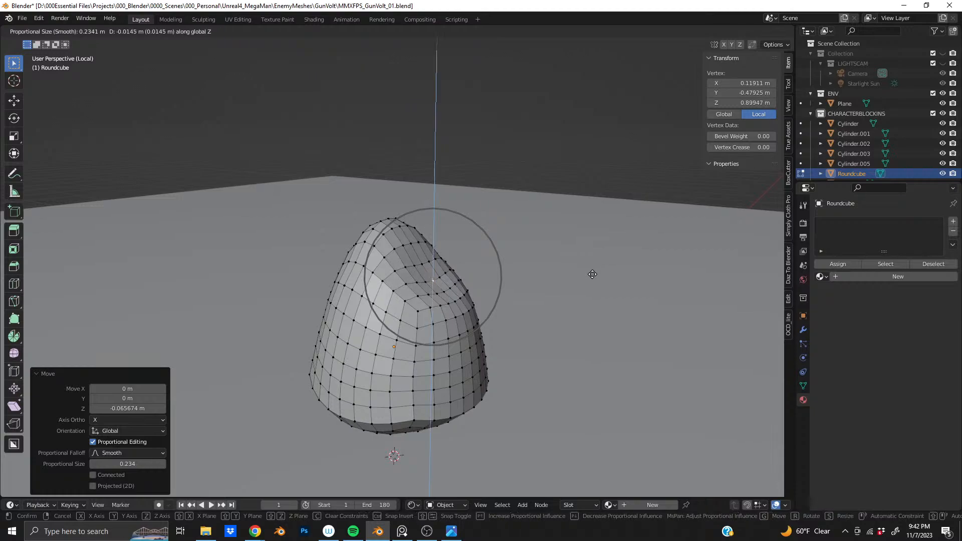
Try lowering a single vertex on the front slope about 0.066 m along Z with smooth proportional editing, and undo it
{"action": "scroll", "coordinate": [590, 276], "scroll_direction": "up", "scroll_amount": 4}
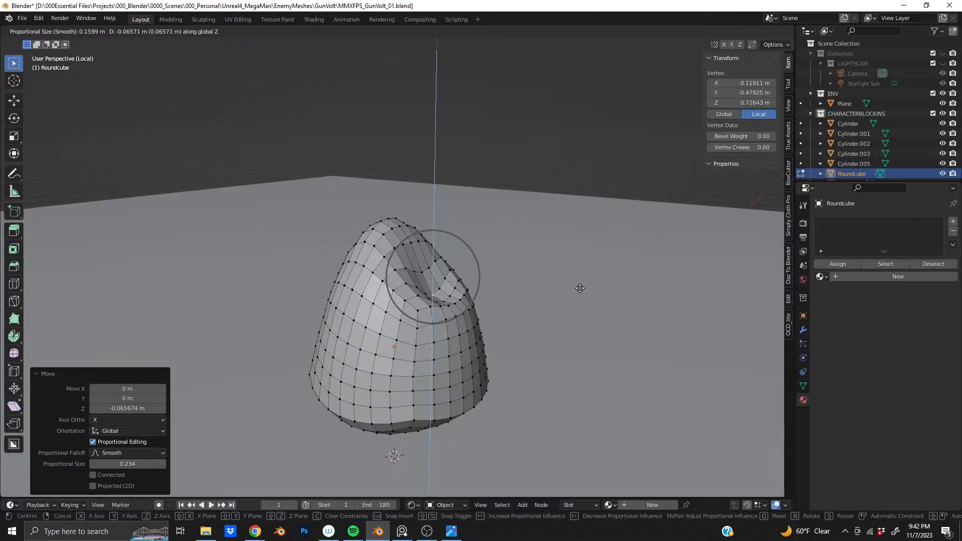
{"action": "left_click", "coordinate": [579, 289]}
{"action": "scroll", "coordinate": [466, 285], "scroll_direction": "up", "scroll_amount": 3}
{"action": "middle_click_drag", "start_coordinate": [469, 285], "coordinate": [461, 311]}
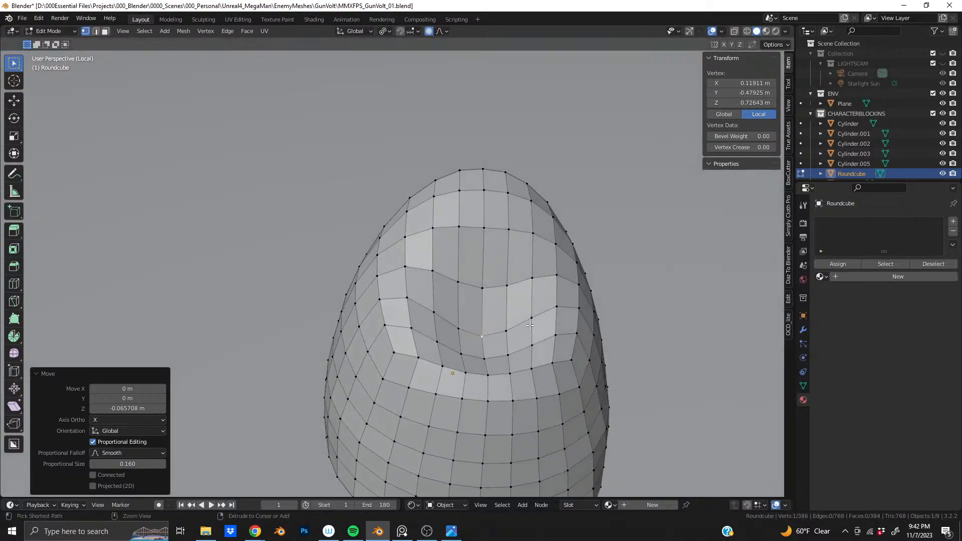
{"action": "key", "text": "ctrl+z"}
Lower a cross-shaped group of five vertices on the front slope about 0.032 m along Z with a proportional radius of 0.132
{"action": "left_click", "coordinate": [462, 305], "text": "shift"}
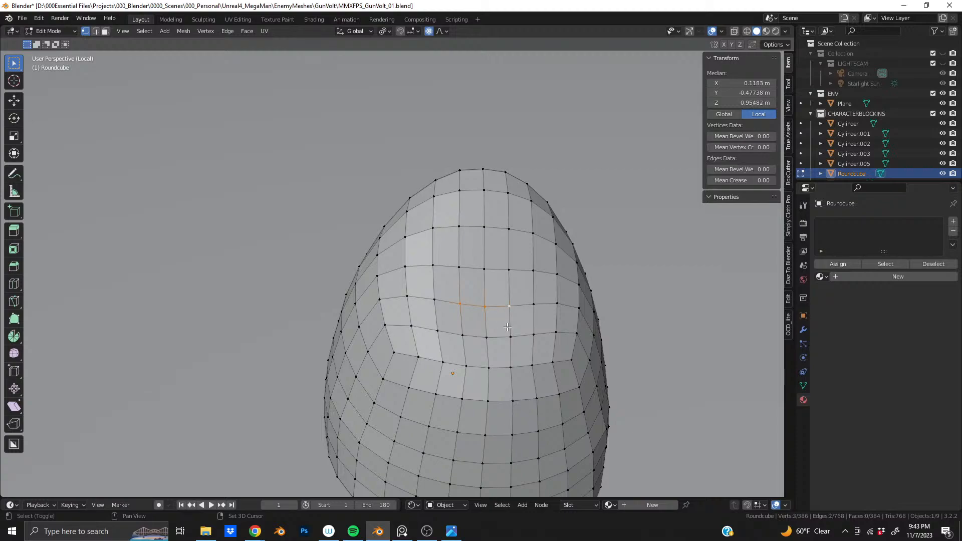
{"action": "left_click", "coordinate": [489, 277], "text": "shift"}
{"action": "middle_click_drag", "start_coordinate": [490, 277], "coordinate": [540, 309]}
{"action": "key", "text": "g"}
{"action": "key", "text": "z"}
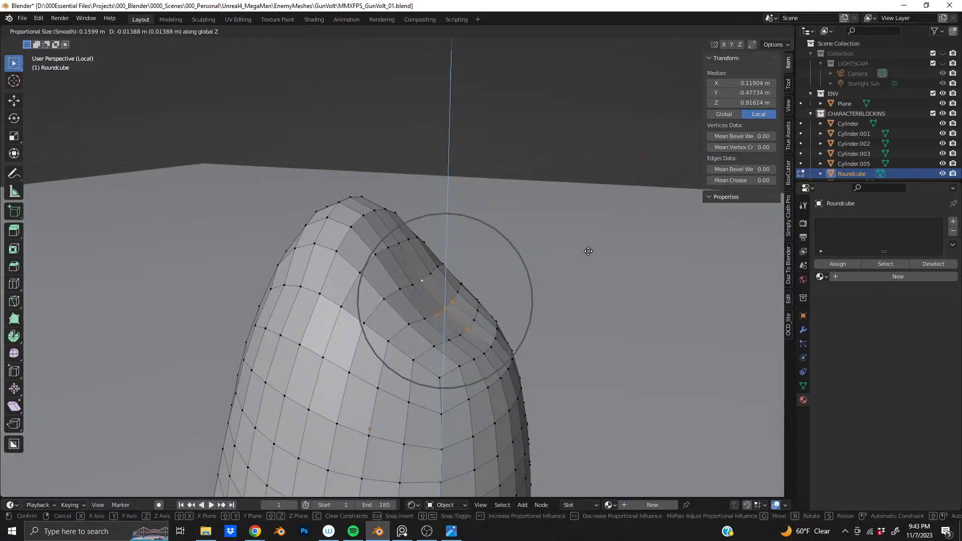
{"action": "scroll", "coordinate": [587, 252], "scroll_direction": "up", "scroll_amount": 2}
{"action": "left_click", "coordinate": [580, 259]}
Push the five selected vertices inward about 0.113 m along Y with a proportional radius of about 0.257
{"action": "middle_click_drag", "start_coordinate": [433, 319], "coordinate": [563, 309]}
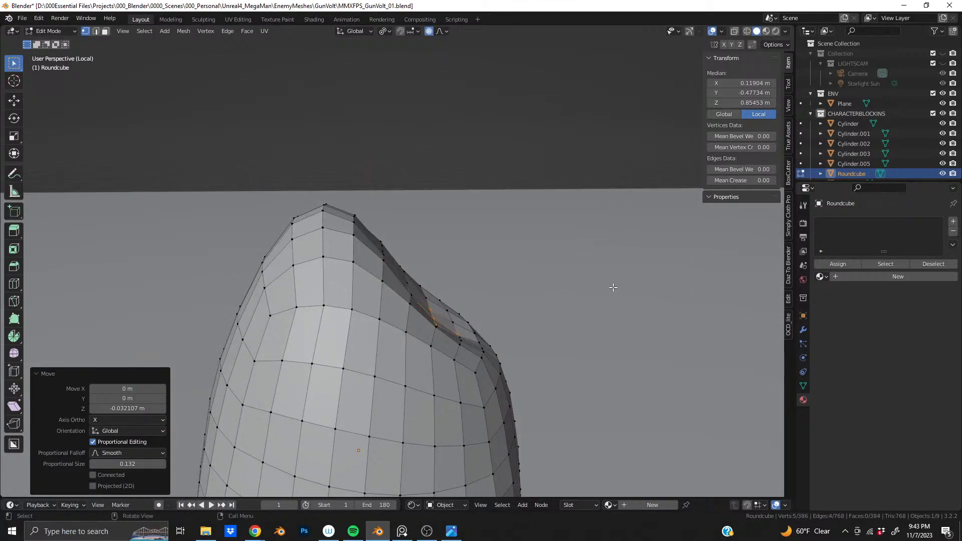
{"action": "key", "text": "g"}
{"action": "key", "text": "y"}
{"action": "scroll", "coordinate": [594, 290], "scroll_direction": "down", "scroll_amount": 2}
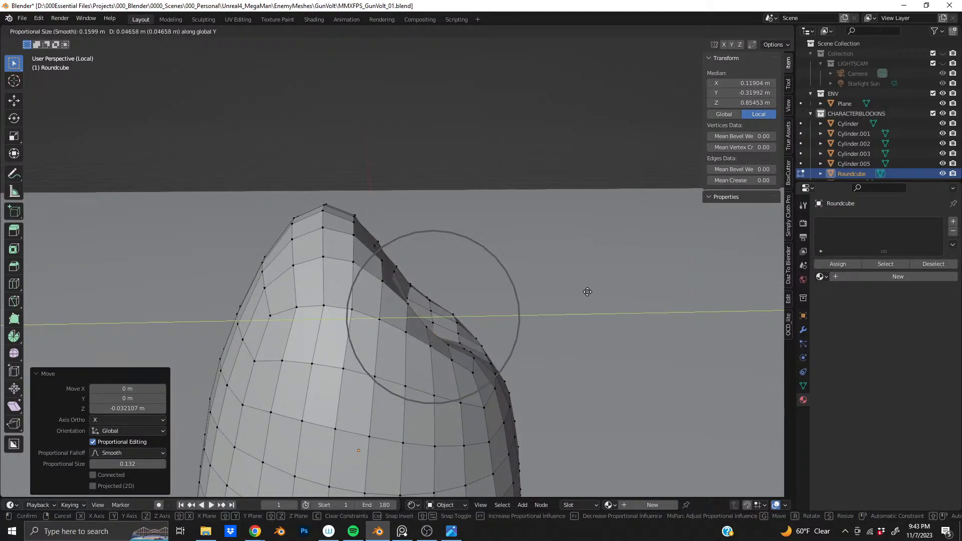
{"action": "scroll", "coordinate": [565, 291], "scroll_direction": "down", "scroll_amount": 4}
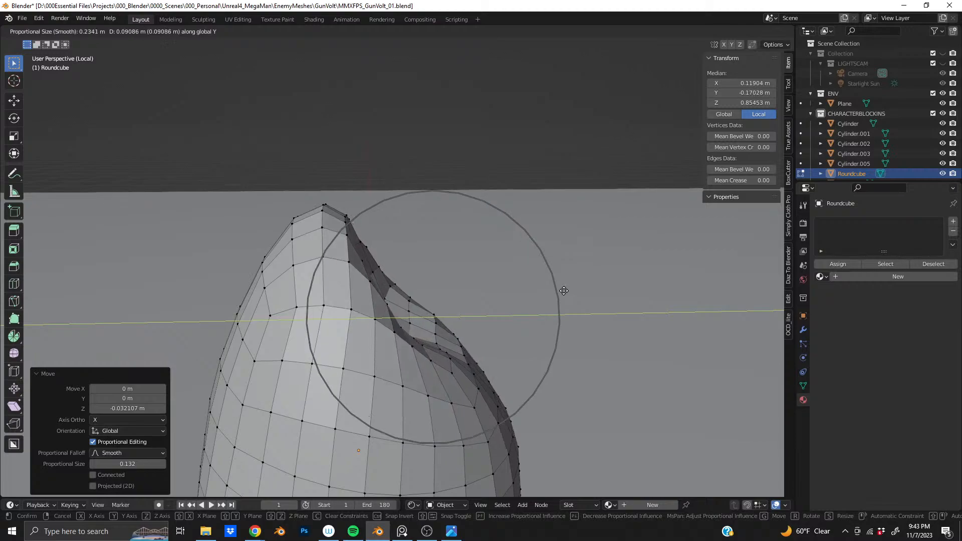
{"action": "scroll", "coordinate": [556, 291], "scroll_direction": "down", "scroll_amount": 1}
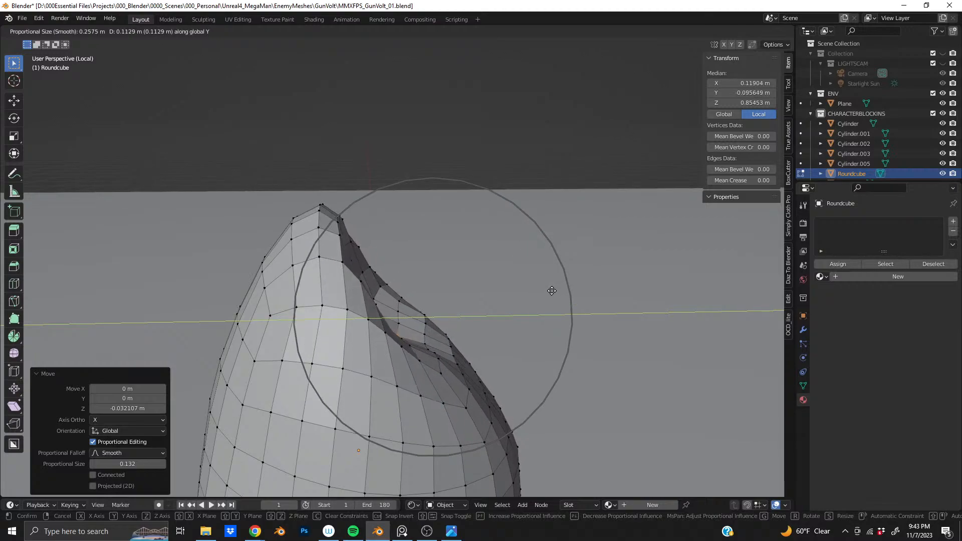
{"action": "left_click", "coordinate": [552, 291]}
Lower the vertex just below the dent about 0.057 m along Z with a proportional radius of about 0.16
{"action": "scroll", "coordinate": [484, 305], "scroll_direction": "down", "scroll_amount": 4}
{"action": "middle_click_drag", "start_coordinate": [454, 313], "coordinate": [362, 350]}
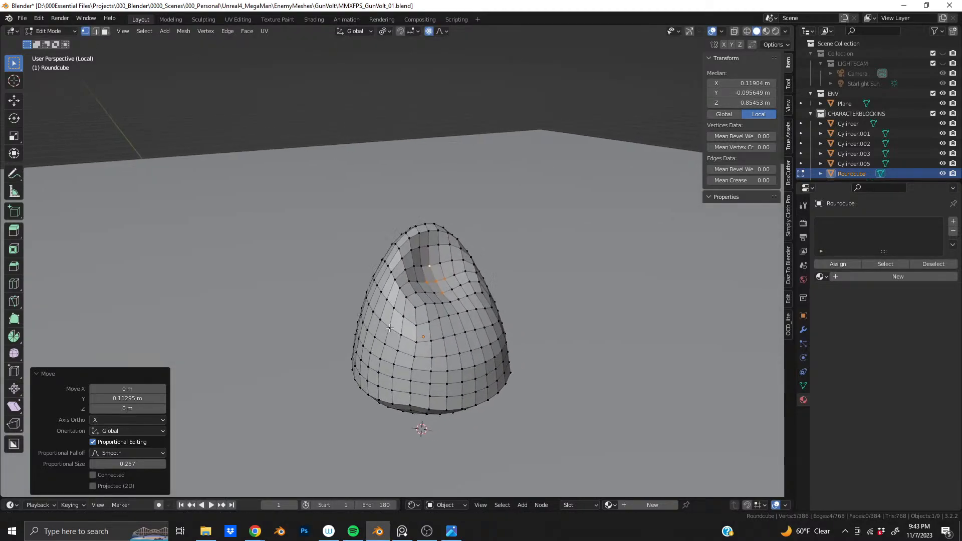
{"action": "scroll", "coordinate": [504, 311], "scroll_direction": "up", "scroll_amount": 3}
{"action": "middle_click_drag", "start_coordinate": [488, 325], "coordinate": [423, 321]}
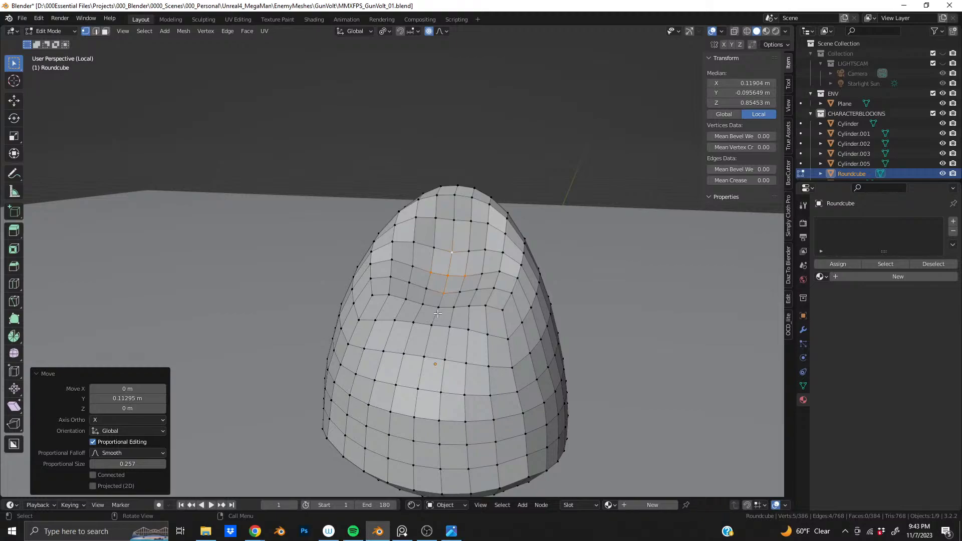
{"action": "left_click", "coordinate": [438, 313]}
{"action": "key", "text": "g"}
{"action": "key", "text": "z"}
{"action": "scroll", "coordinate": [597, 320], "scroll_direction": "up", "scroll_amount": 3}
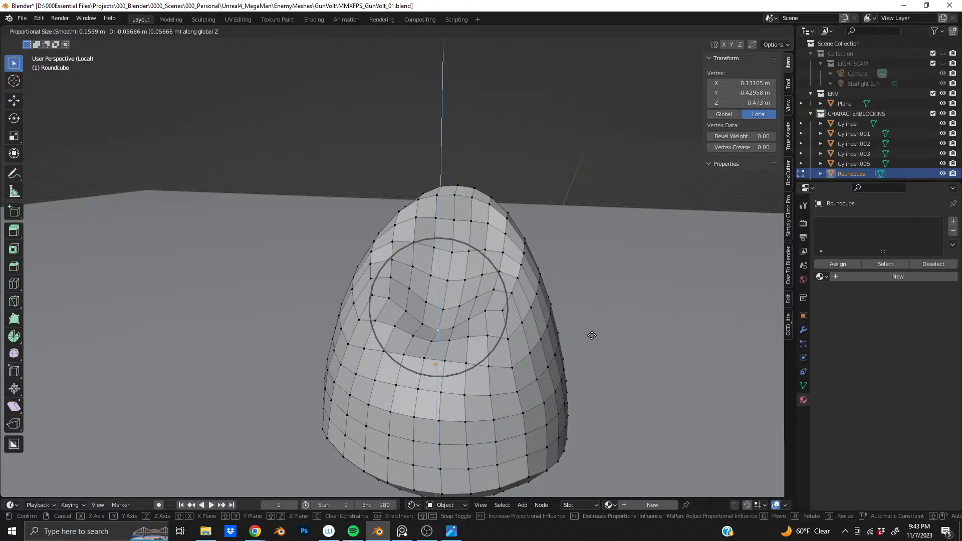
{"action": "left_click", "coordinate": [592, 336]}
Raise three adjacent vertices below the dent's lower rim about 0.055 m along Z with a proportional radius of 0.312
{"action": "left_click", "coordinate": [424, 358]}
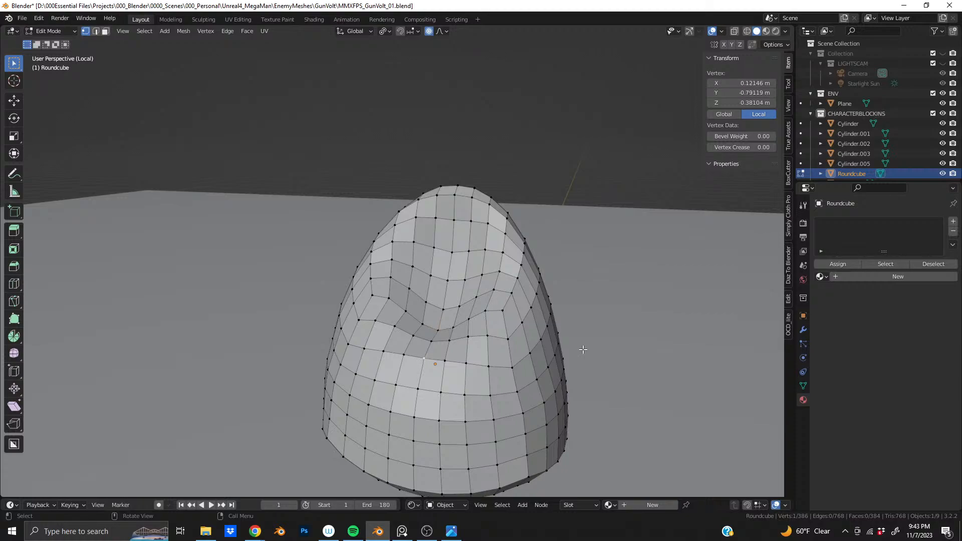
{"action": "left_click", "coordinate": [422, 356], "text": "shift"}
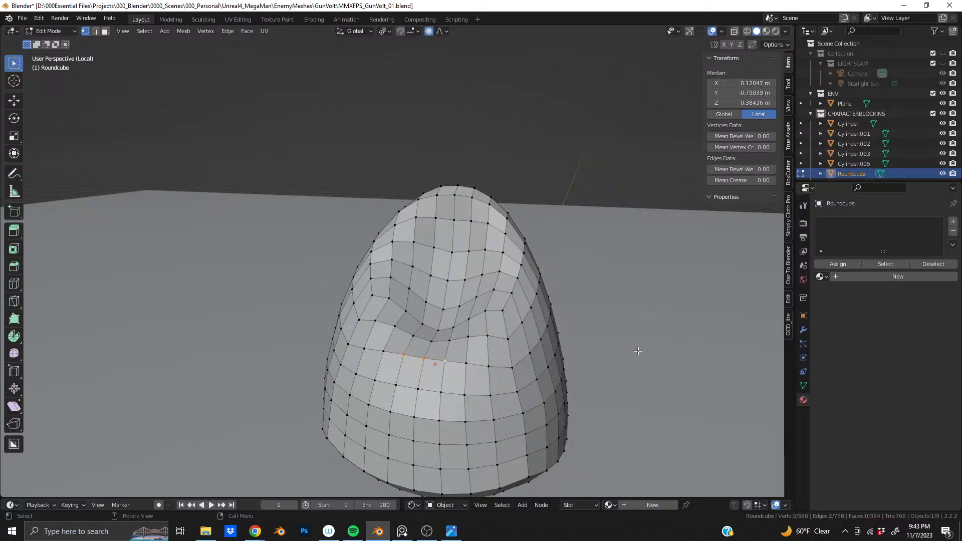
{"action": "key", "text": "g"}
{"action": "key", "text": "z"}
{"action": "scroll", "coordinate": [635, 329], "scroll_direction": "down", "scroll_amount": 7}
{"action": "left_click", "coordinate": [633, 327]}
Lower the two vertices at either side of the dent slightly along Z with a proportional radius of about 0.106
{"action": "middle_click_drag", "start_coordinate": [489, 334], "coordinate": [476, 307]}
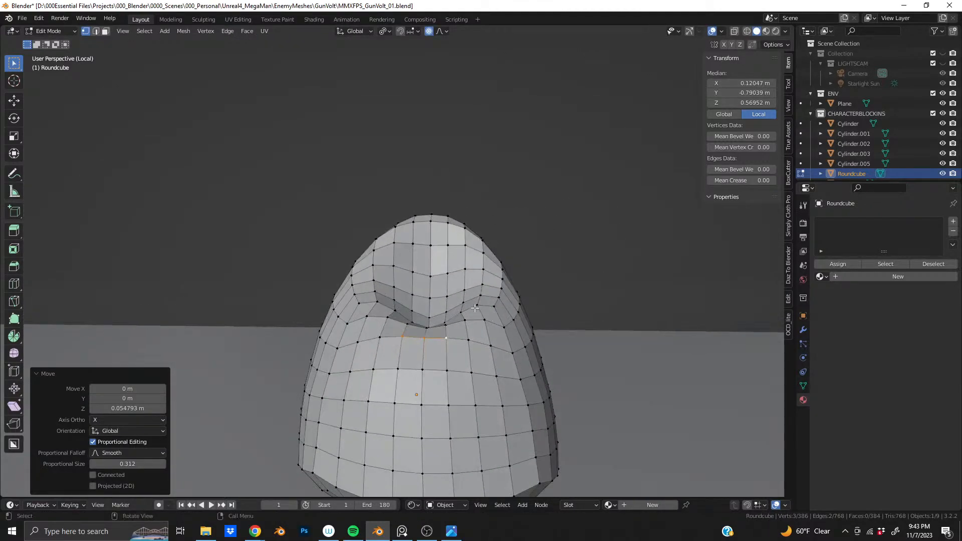
{"action": "left_click", "coordinate": [477, 305]}
{"action": "key", "text": "g"}
{"action": "key", "text": "z"}
{"action": "scroll", "coordinate": [601, 315], "scroll_direction": "up", "scroll_amount": 8}
{"action": "scroll", "coordinate": [601, 316], "scroll_direction": "up", "scroll_amount": 10}
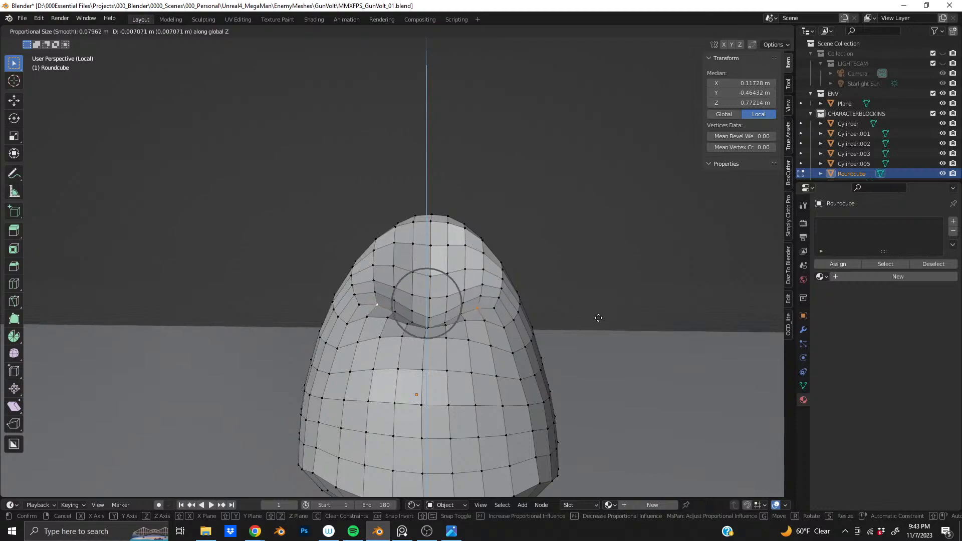
{"action": "scroll", "coordinate": [594, 325], "scroll_direction": "down", "scroll_amount": 5}
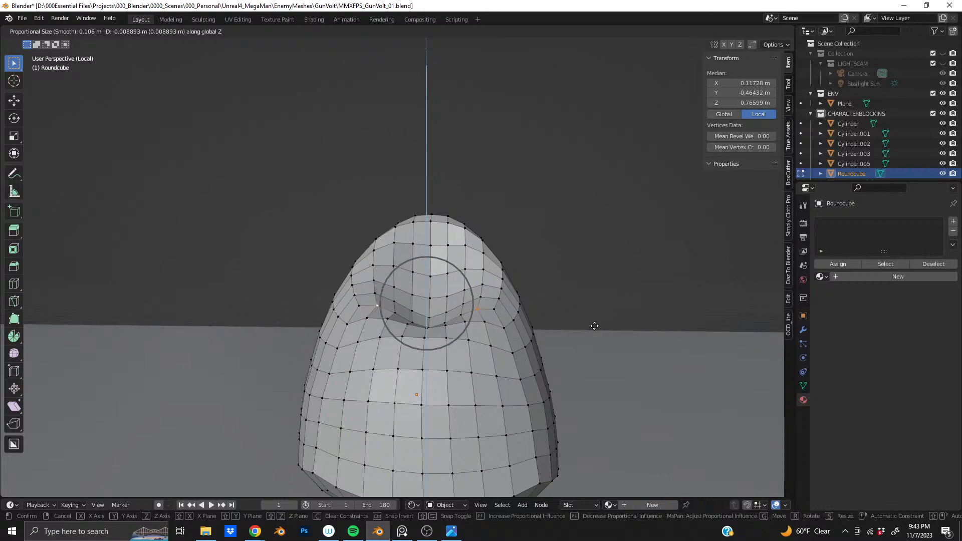
{"action": "left_click", "coordinate": [591, 337]}
Try lowering one vertex inside the dent along Z with a proportional radius of about 0.155, and undo it
{"action": "middle_click_drag", "start_coordinate": [521, 316], "coordinate": [480, 361]}
{"action": "scroll", "coordinate": [426, 341], "scroll_direction": "up", "scroll_amount": 3}
{"action": "middle_click_drag", "start_coordinate": [426, 341], "coordinate": [566, 323]}
{"action": "left_click", "coordinate": [462, 329]}
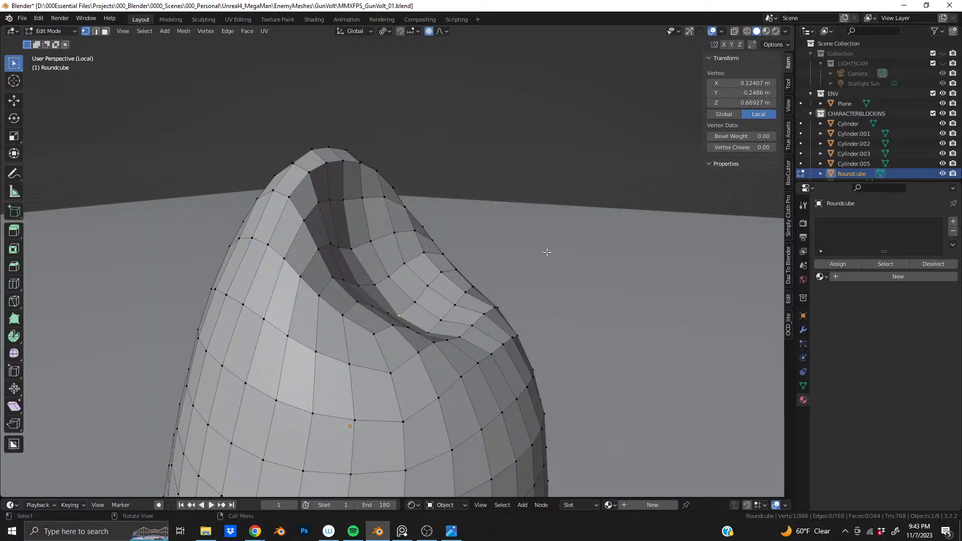
{"action": "key", "text": "g"}
{"action": "key", "text": "z"}
{"action": "scroll", "coordinate": [538, 269], "scroll_direction": "up", "scroll_amount": 3}
{"action": "scroll", "coordinate": [537, 269], "scroll_direction": "up", "scroll_amount": 1}
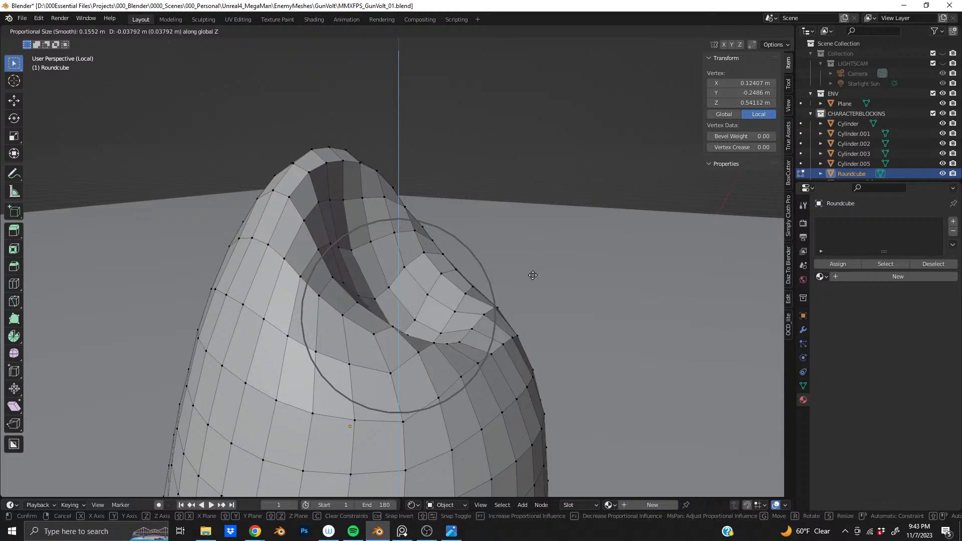
{"action": "left_click", "coordinate": [530, 282]}
{"action": "middle_click_drag", "start_coordinate": [529, 283], "coordinate": [326, 336]}
{"action": "key", "text": "ctrl+z"}
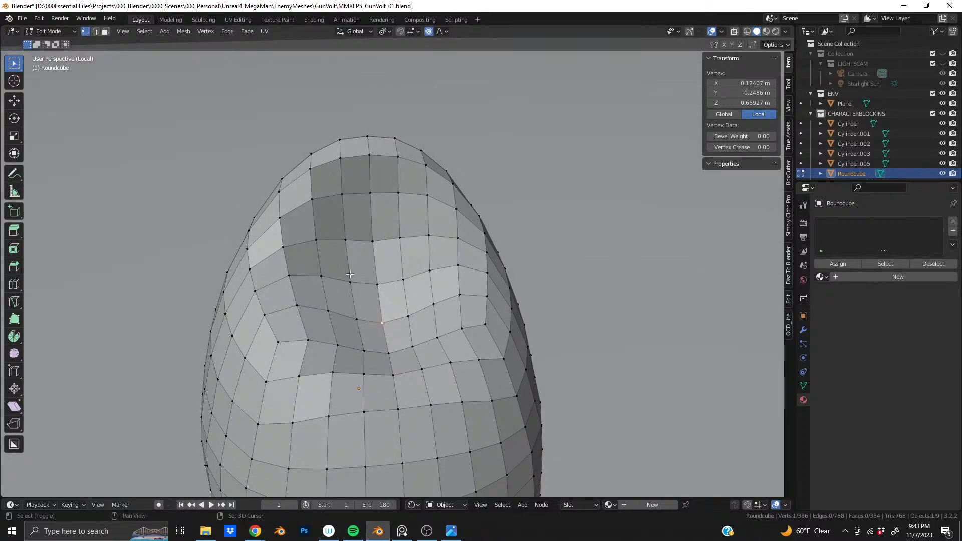
Lower three vertices inside the dent about 0.078 m along Z with a proportional radius of 0.171
{"action": "middle_click_drag", "start_coordinate": [408, 349], "coordinate": [471, 299]}
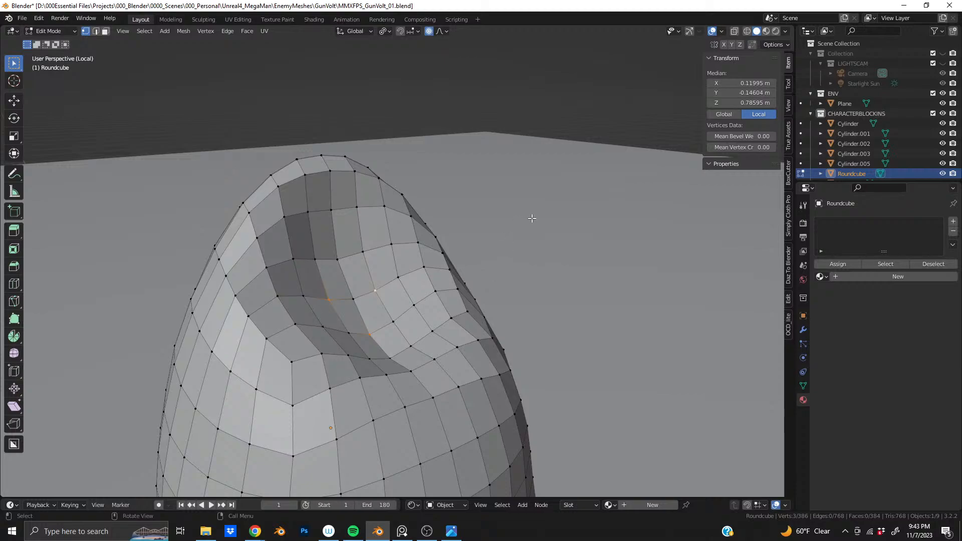
{"action": "key", "text": "g"}
{"action": "key", "text": "z"}
{"action": "scroll", "coordinate": [510, 255], "scroll_direction": "down", "scroll_amount": 1}
{"action": "left_click", "coordinate": [506, 261]}
Set the proportional editing falloff to Sphere
{"action": "middle_click_drag", "start_coordinate": [321, 320], "coordinate": [378, 396]}
{"action": "scroll", "coordinate": [370, 303], "scroll_direction": "up", "scroll_amount": 2}
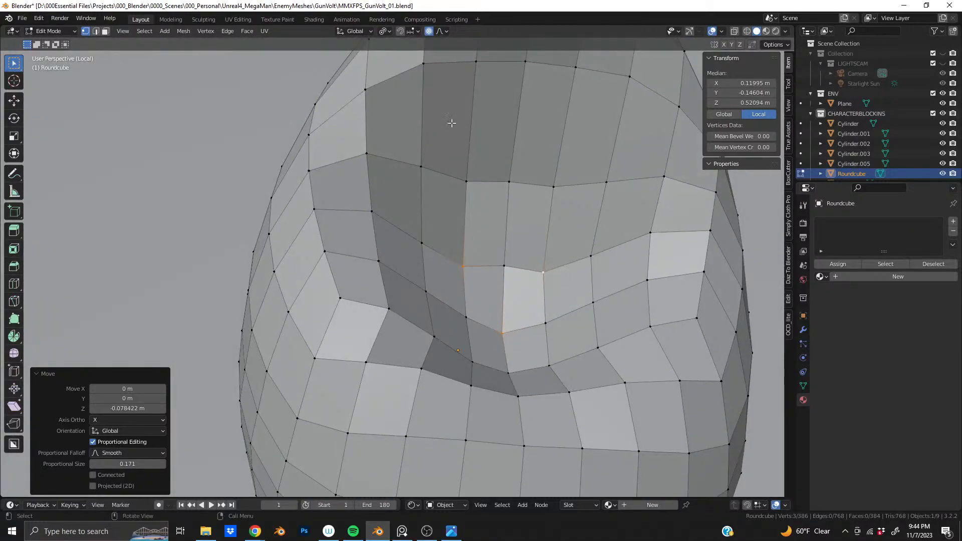
{"action": "left_click", "coordinate": [439, 31]}
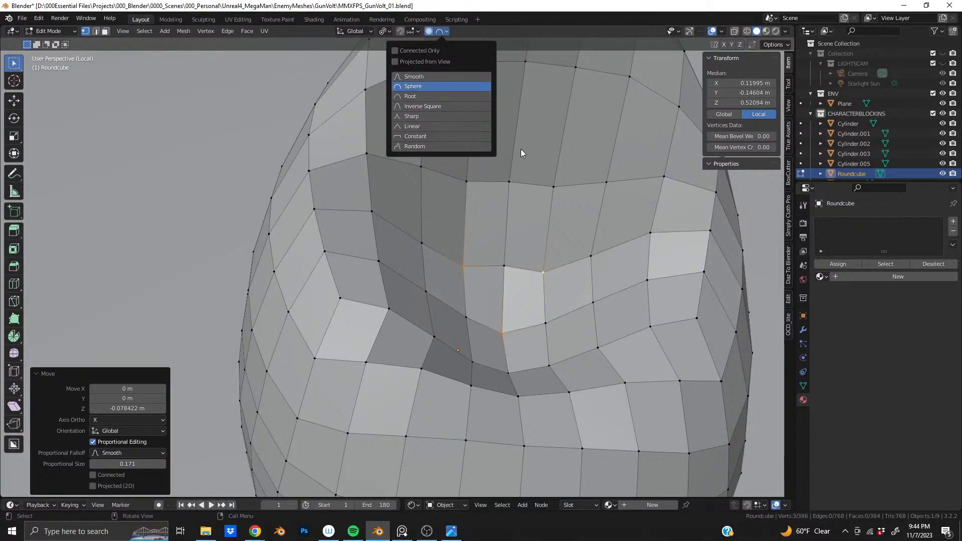
{"action": "left_click", "coordinate": [423, 86]}
Push one vertex at the dent's centre inward about 0.032 m along Y with a proportional radius of 0.141
{"action": "middle_click_drag", "start_coordinate": [616, 332], "coordinate": [545, 299], "text": "shift"}
{"action": "left_click", "coordinate": [452, 298]}
{"action": "middle_click_drag", "start_coordinate": [453, 298], "coordinate": [443, 272]}
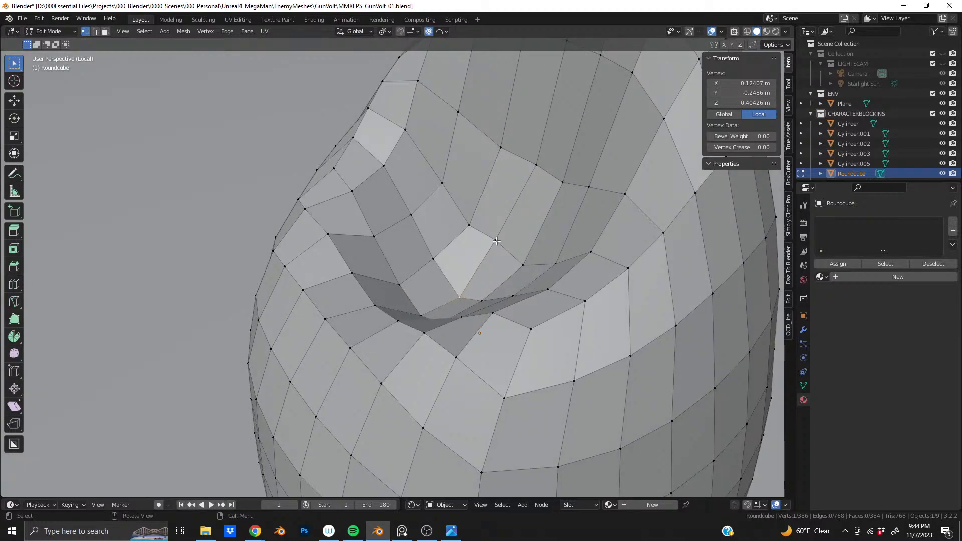
{"action": "key", "text": "g"}
{"action": "scroll", "coordinate": [388, 202], "scroll_direction": "up", "scroll_amount": 2}
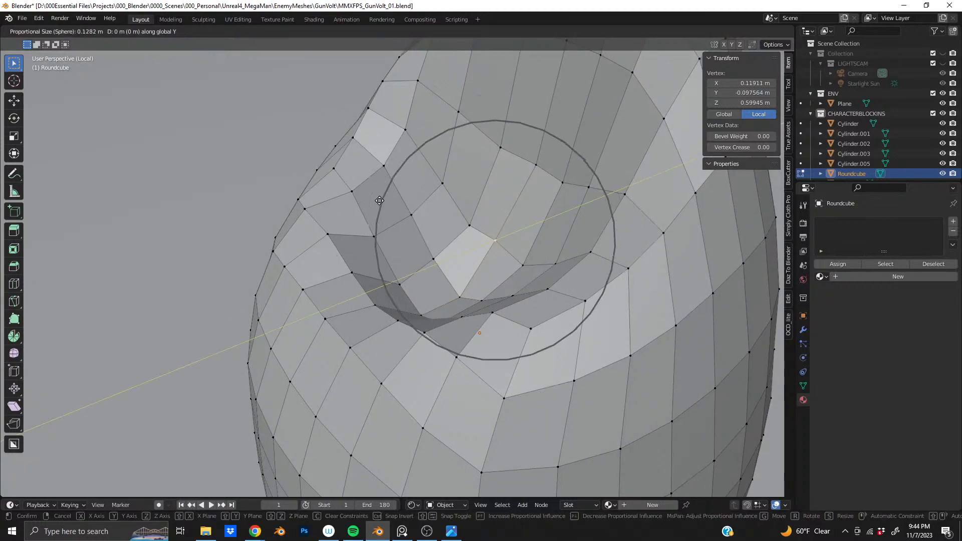
{"action": "key", "text": "y"}
{"action": "scroll", "coordinate": [395, 202], "scroll_direction": "up", "scroll_amount": 4}
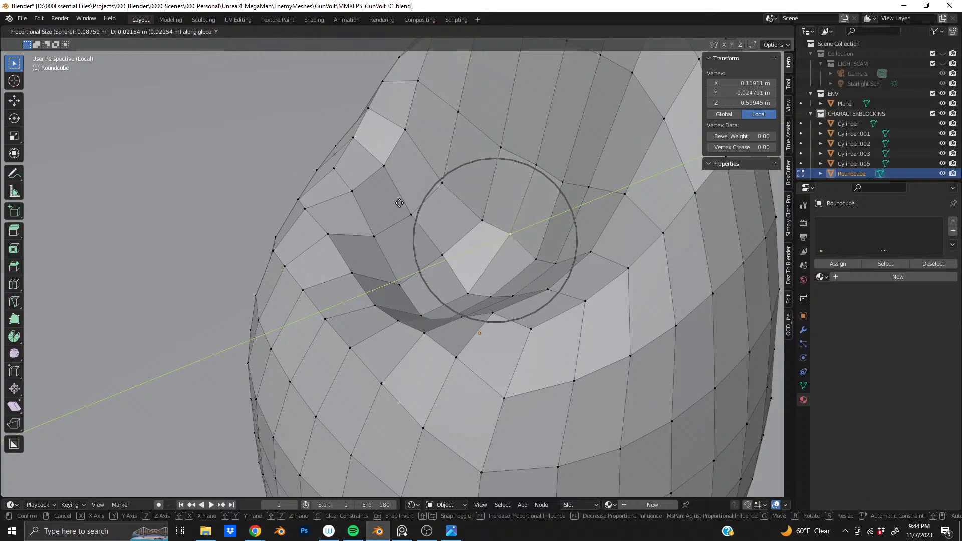
{"action": "scroll", "coordinate": [404, 204], "scroll_direction": "down", "scroll_amount": 5}
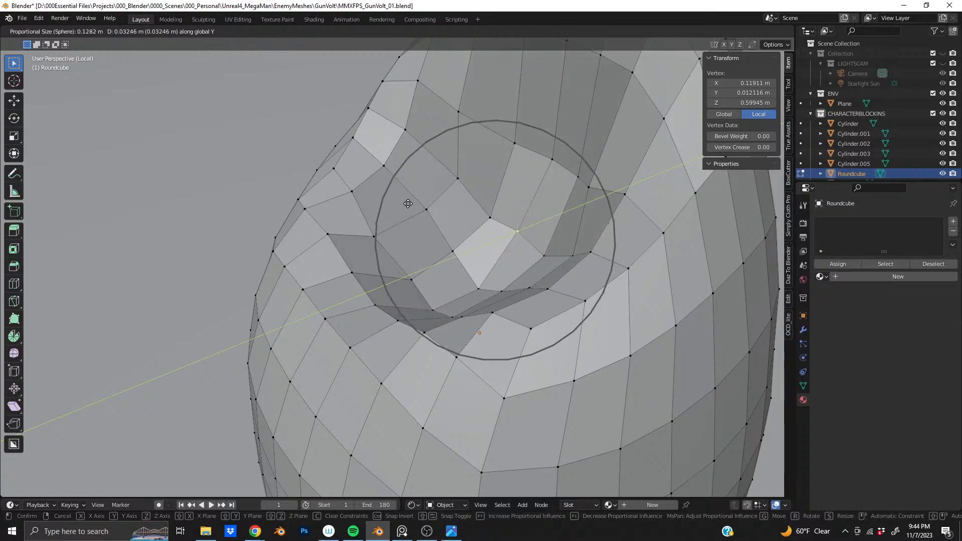
{"action": "scroll", "coordinate": [408, 203], "scroll_direction": "down", "scroll_amount": 2}
{"action": "scroll", "coordinate": [408, 204], "scroll_direction": "up", "scroll_amount": 2}
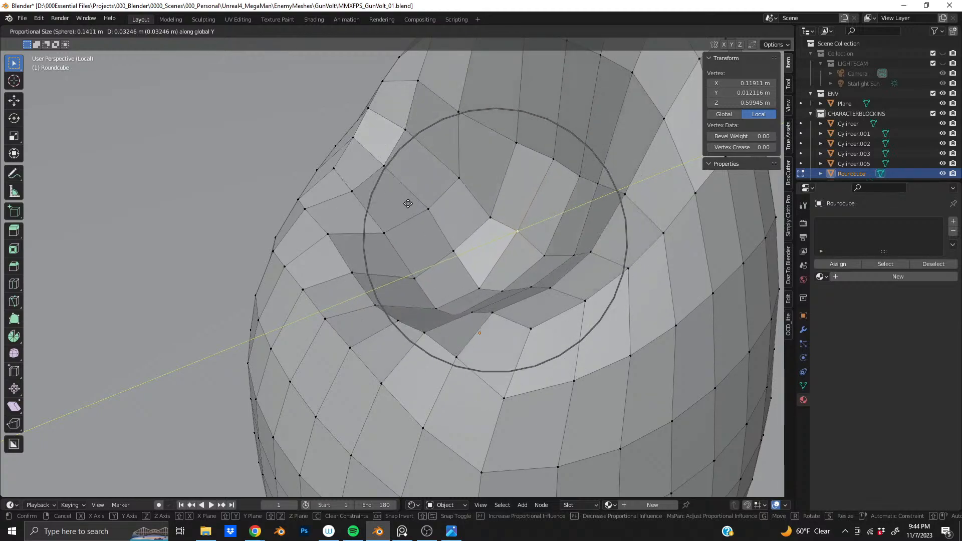
{"action": "left_click", "coordinate": [408, 204]}
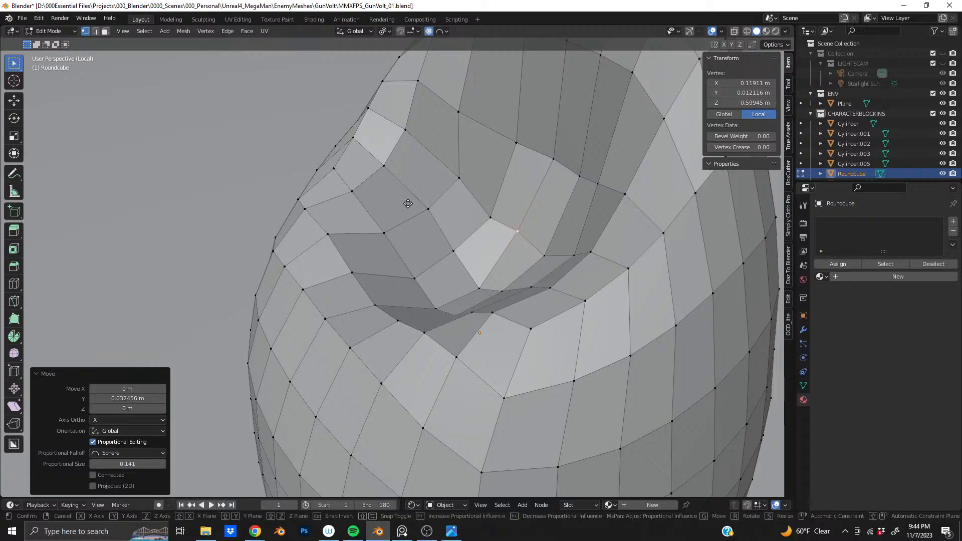
Lower the dent's centre vertex about 0.011 m along Z with a small proportional radius of 0.041
{"action": "key", "text": "g"}
{"action": "key", "text": "z"}
{"action": "scroll", "coordinate": [408, 203], "scroll_direction": "up", "scroll_amount": 13}
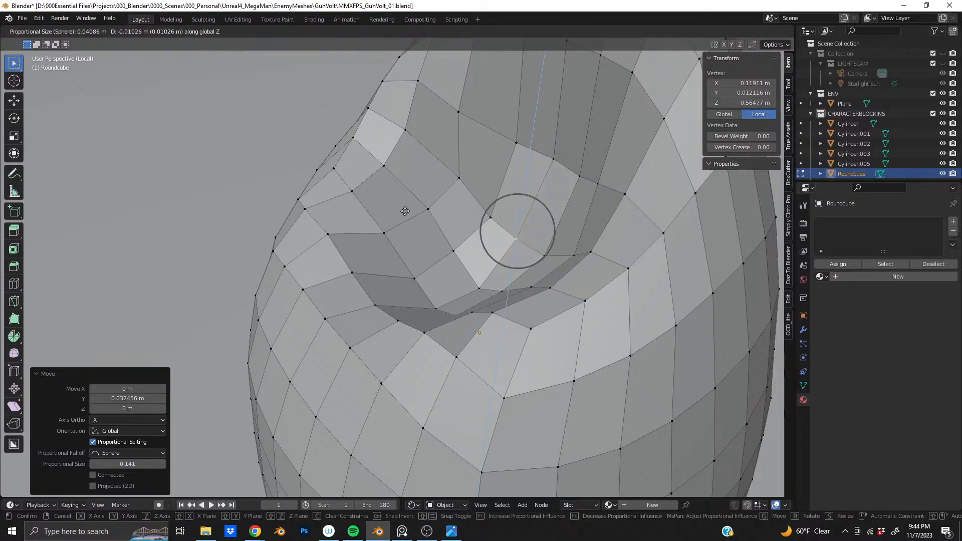
{"action": "left_click", "coordinate": [405, 212]}
Deepen the dent by lowering its centre vertex further along Z with a proportional radius of about 0.171
{"action": "key", "text": "g"}
{"action": "key", "text": "z"}
{"action": "scroll", "coordinate": [406, 216], "scroll_direction": "down", "scroll_amount": 10}
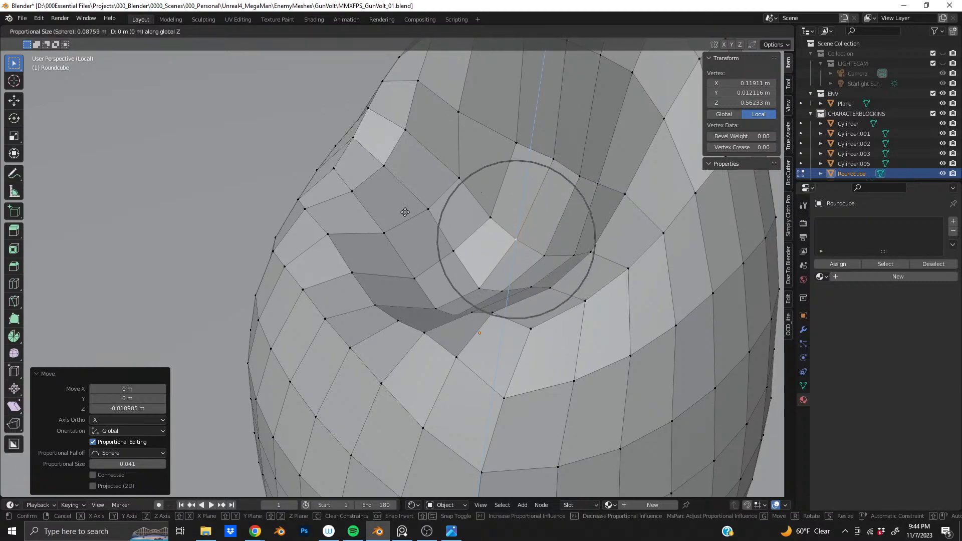
{"action": "scroll", "coordinate": [407, 219], "scroll_direction": "down", "scroll_amount": 5}
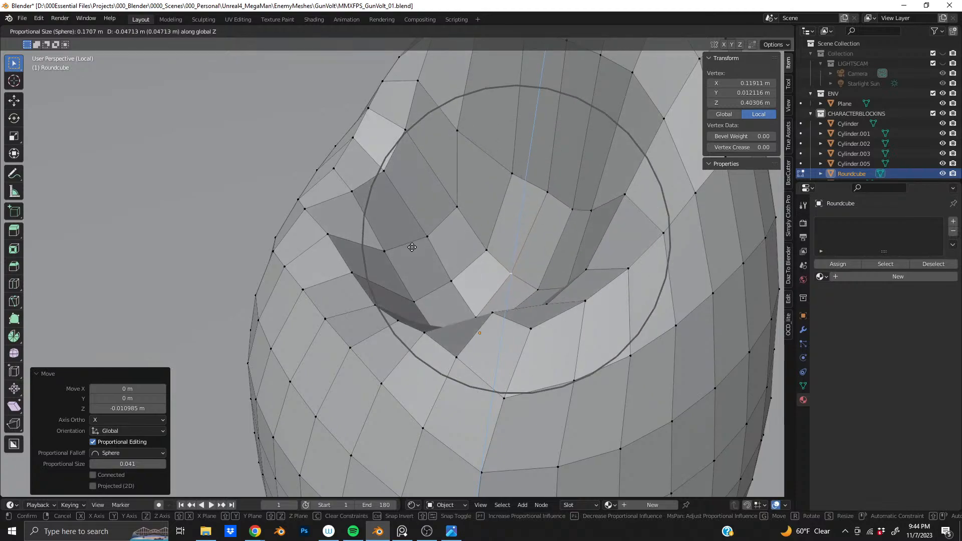
{"action": "left_click", "coordinate": [415, 235]}
Examine the dented mesh from several angles and check its lower part from the back in Object Mode
{"action": "middle_click_drag", "start_coordinate": [417, 237], "coordinate": [443, 223]}
{"action": "scroll", "coordinate": [513, 233], "scroll_direction": "down", "scroll_amount": 4}
{"action": "scroll", "coordinate": [513, 233], "scroll_direction": "down", "scroll_amount": 3}
{"action": "scroll", "coordinate": [439, 254], "scroll_direction": "up", "scroll_amount": 5}
{"action": "middle_click_drag", "start_coordinate": [439, 255], "coordinate": [416, 259]}
{"action": "scroll", "coordinate": [446, 294], "scroll_direction": "up", "scroll_amount": 2}
{"action": "scroll", "coordinate": [293, 292], "scroll_direction": "down", "scroll_amount": 8}
{"action": "scroll", "coordinate": [381, 283], "scroll_direction": "up", "scroll_amount": 5}
{"action": "key", "text": "Tab"}
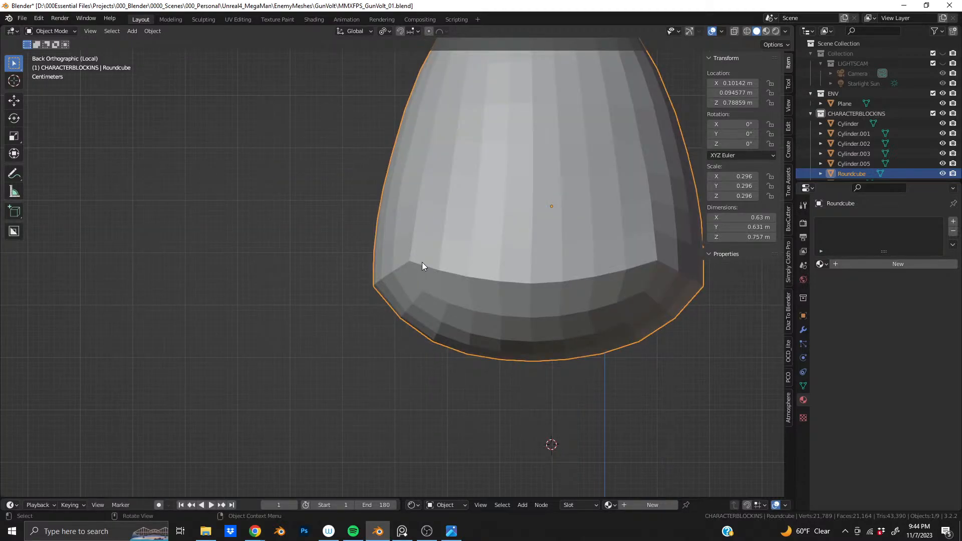
{"action": "key", "text": "Tab"}
Select the edge loop that runs around the lower rim of the Roundcube mesh in Edit Mode
{"action": "left_click", "coordinate": [431, 266], "text": "alt"}
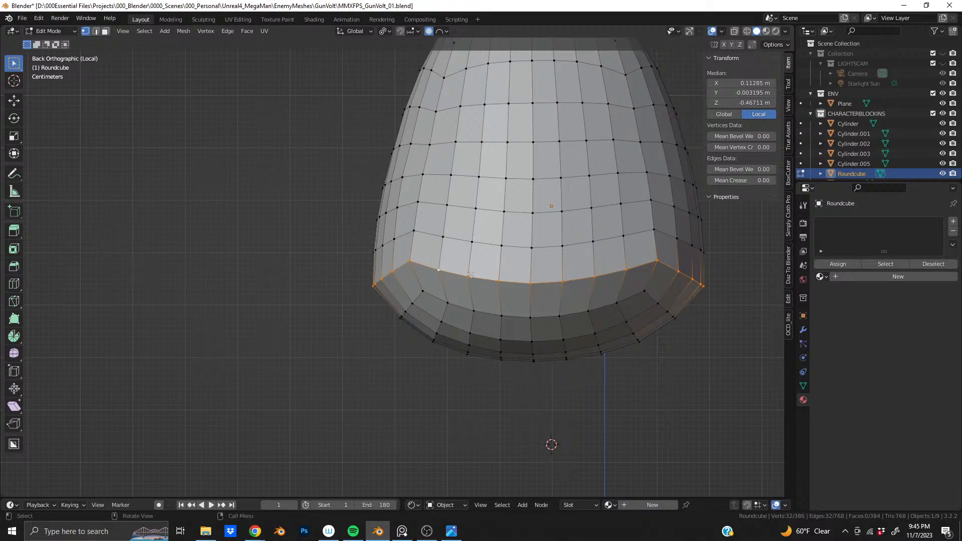
Try collapsing the lower rim loop with proportional editing, scaling it to 0 on all axes and then to 0 along Z only
{"action": "key", "text": "s"}
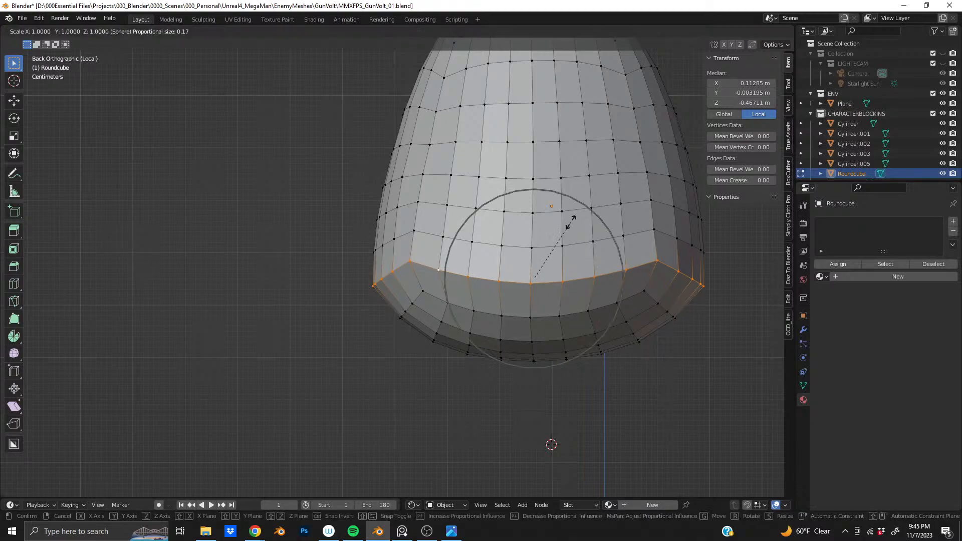
{"action": "key", "text": "0"}
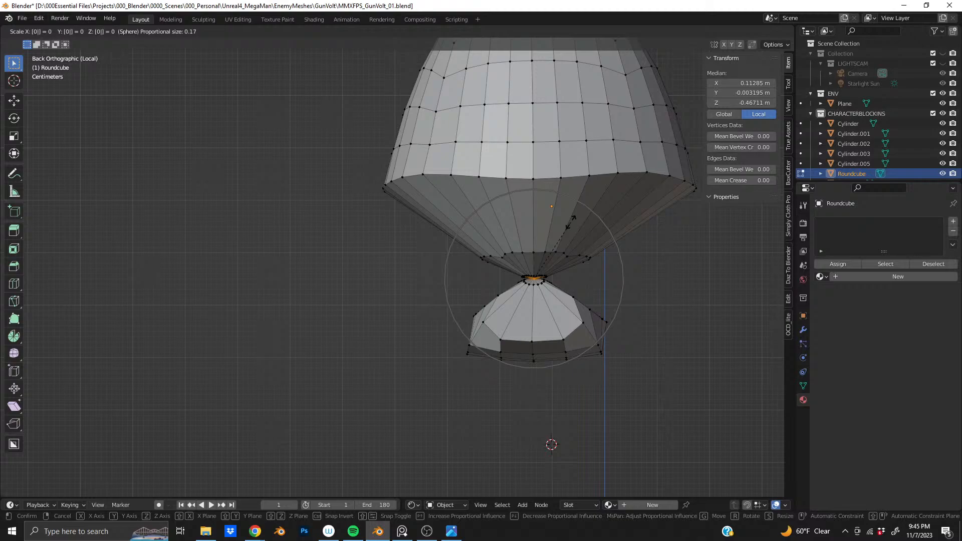
{"action": "key", "text": "Return"}
{"action": "key", "text": "ctrl+z"}
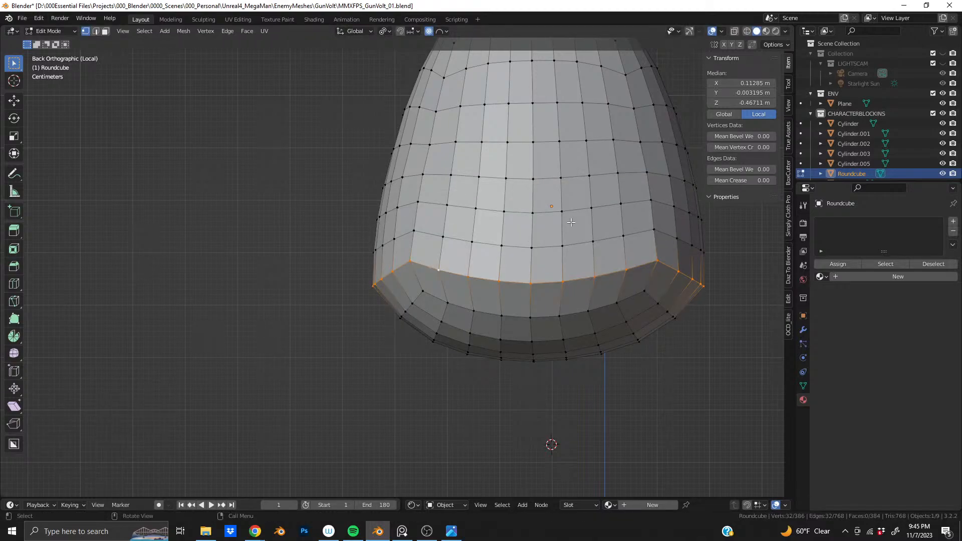
{"action": "key", "text": "s"}
{"action": "key", "text": "z"}
{"action": "key", "text": "0"}
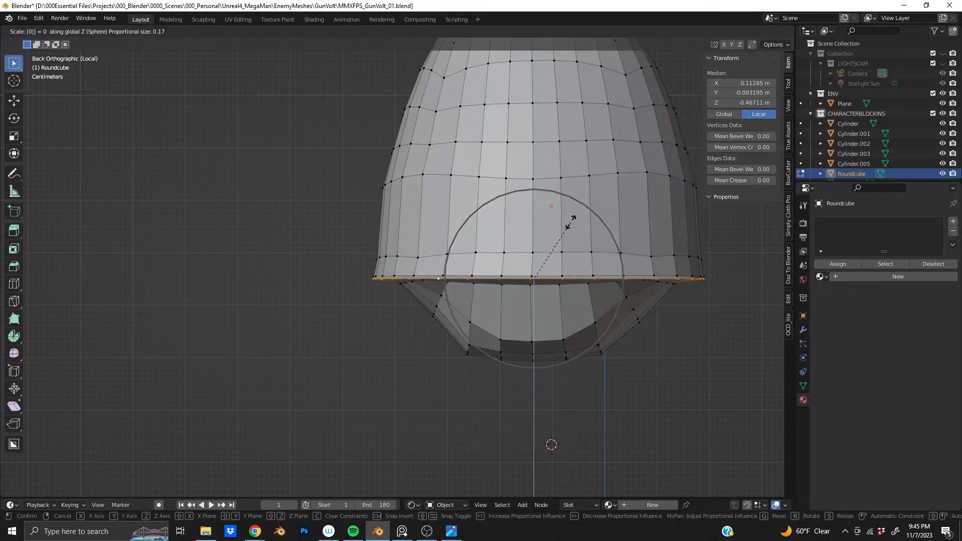
{"action": "key", "text": "Return"}
{"action": "key", "text": "ctrl+z"}
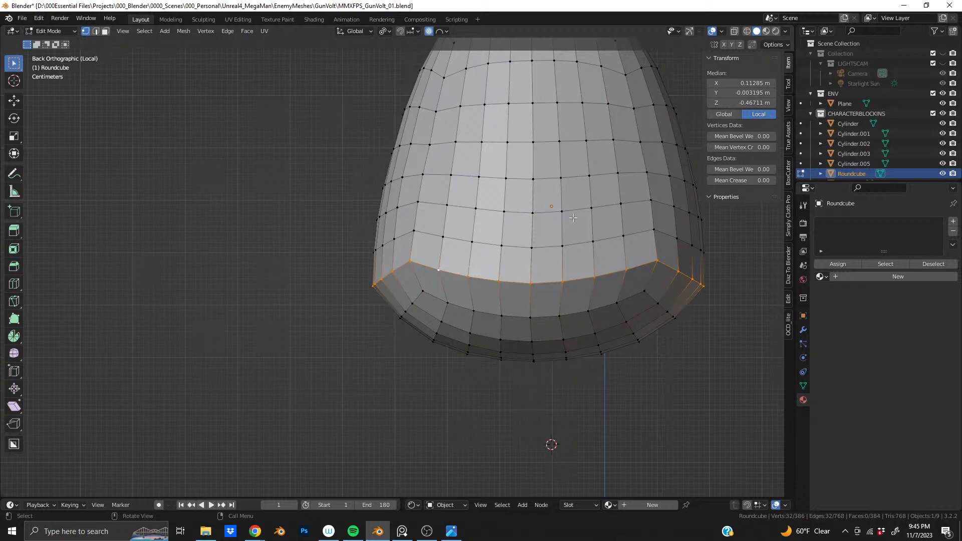
Flatten the lower rim loop by scaling it to 0 along Z with proportional editing turned off
{"action": "key", "text": "s"}
{"action": "key", "text": "z"}
{"action": "key", "text": "0"}
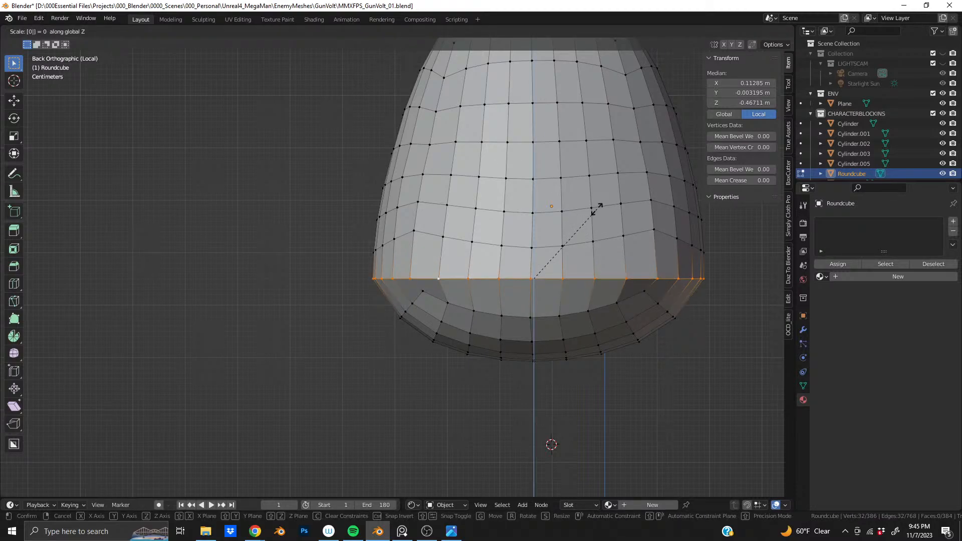
{"action": "key", "text": "Return"}
{"action": "middle_click_drag", "start_coordinate": [523, 232], "coordinate": [376, 239]}
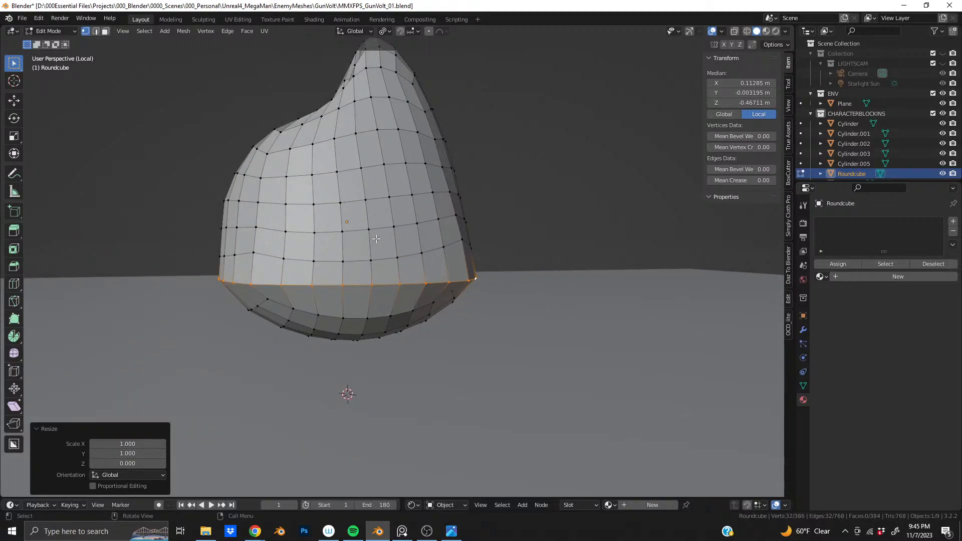
{"action": "middle_click_drag", "start_coordinate": [372, 239], "coordinate": [418, 255]}
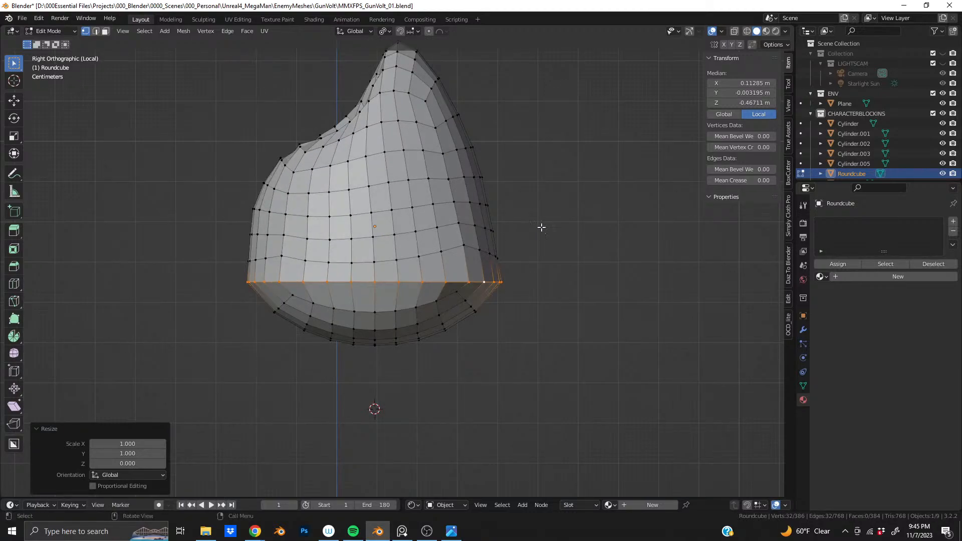
{"action": "key", "text": "ctrl+z"}
{"action": "key", "text": "ctrl+shift+z"}
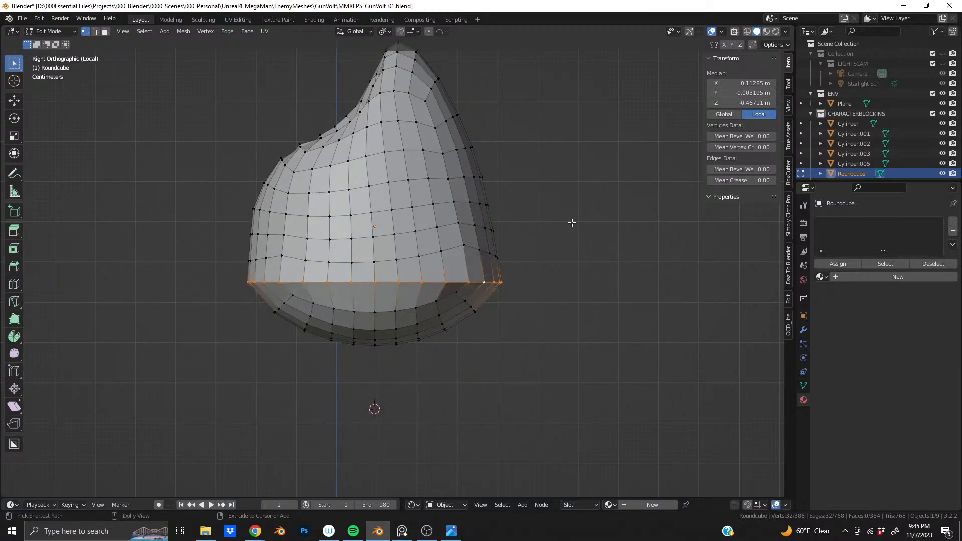
Try tilting the flattened rim loop in the right view, about -3.3° without proportional editing and about -8.8° with it
{"action": "key", "text": "r"}
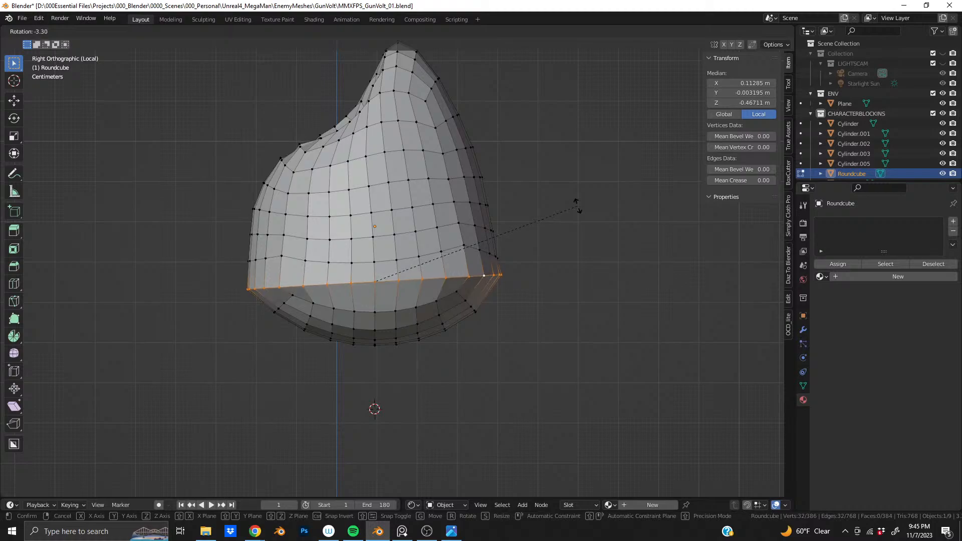
{"action": "left_click", "coordinate": [576, 205]}
{"action": "key", "text": "ctrl+z"}
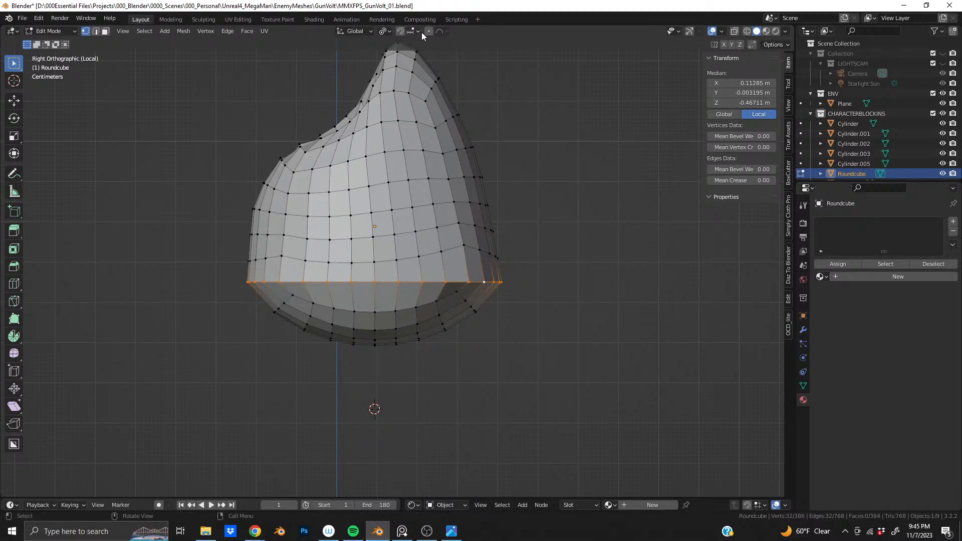
{"action": "key", "text": "r"}
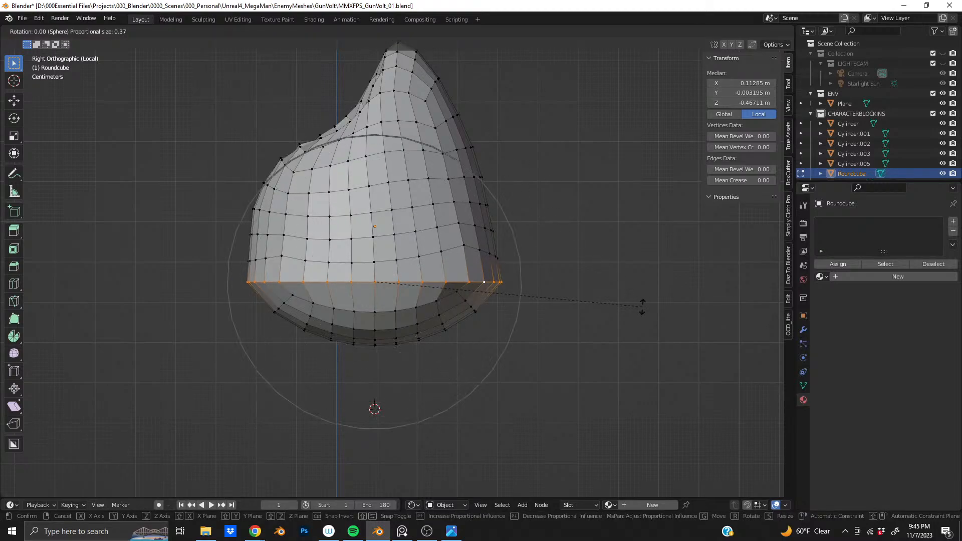
{"action": "scroll", "coordinate": [641, 284], "scroll_direction": "up", "scroll_amount": 7}
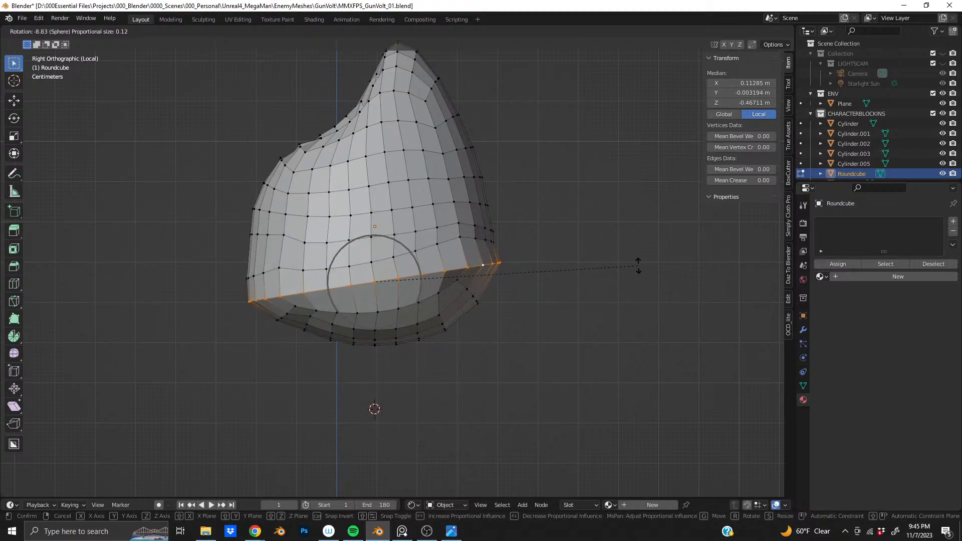
{"action": "left_click", "coordinate": [638, 266]}
{"action": "key", "text": "ctrl+z"}
{"action": "key", "text": "g"}
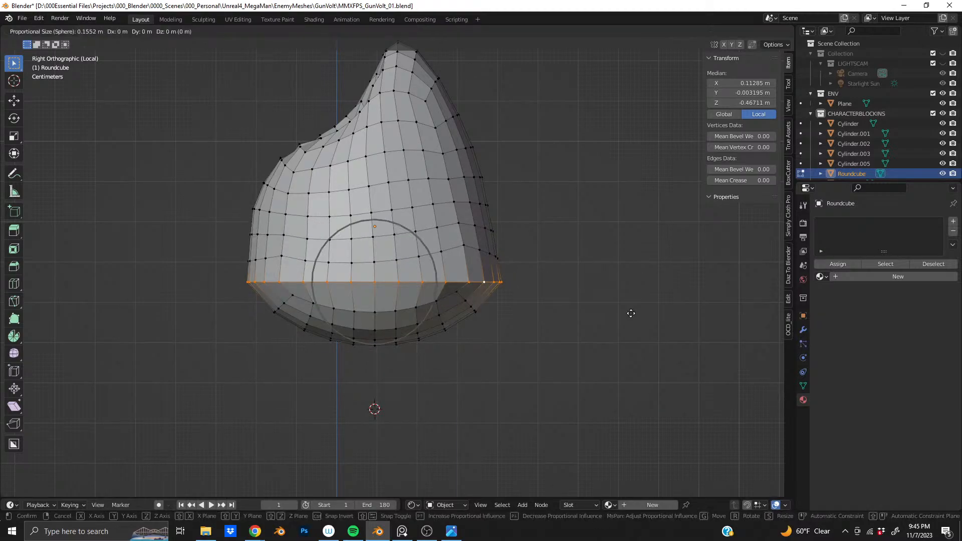
{"action": "key", "text": "Escape"}
Add the band of faces beneath the rim to the selection and lower it about 0.062 m along Z with a proportional size of 0.171
{"action": "left_click", "coordinate": [362, 310], "text": "alt+shift"}
{"action": "left_click", "coordinate": [289, 310], "text": "alt+shift"}
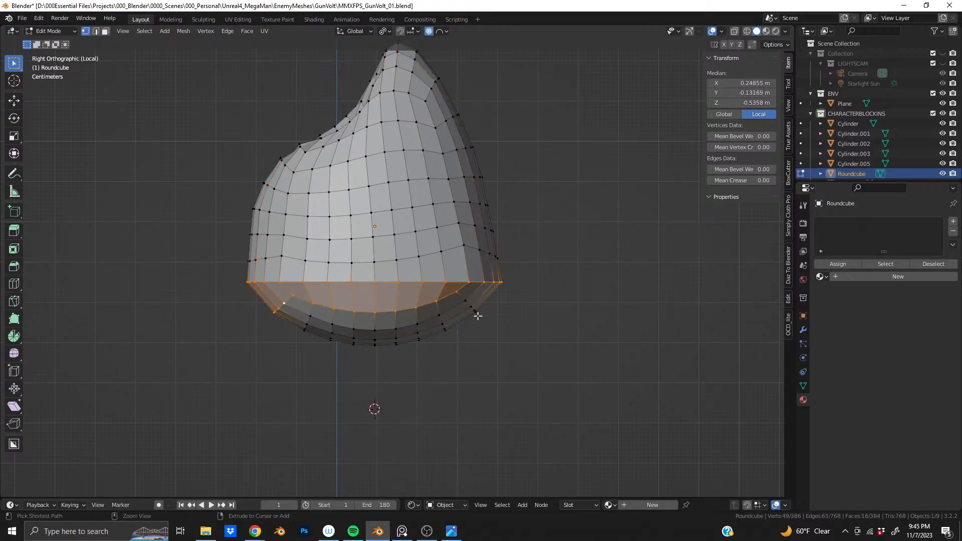
{"action": "left_click", "coordinate": [465, 300], "text": "ctrl"}
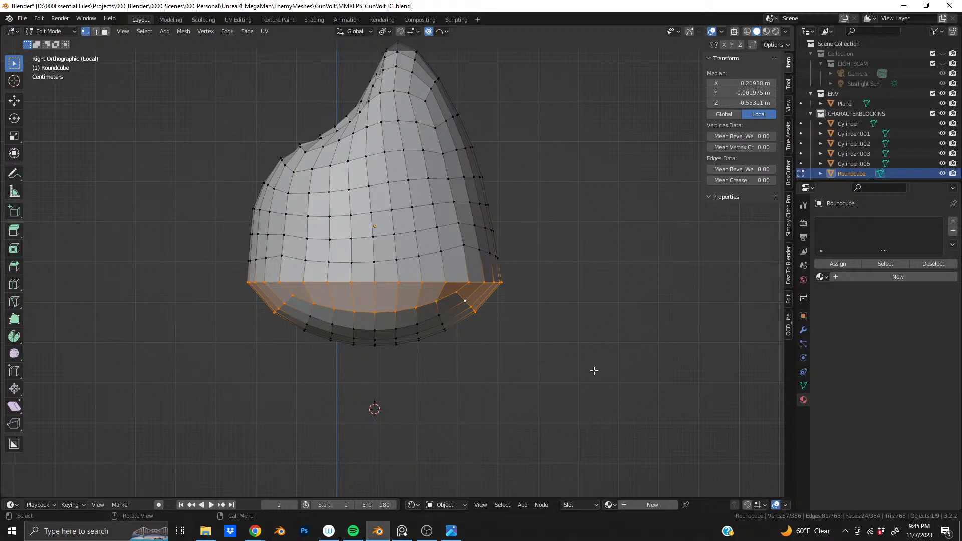
{"action": "key", "text": "g"}
{"action": "key", "text": "z"}
{"action": "scroll", "coordinate": [591, 379], "scroll_direction": "down", "scroll_amount": 4}
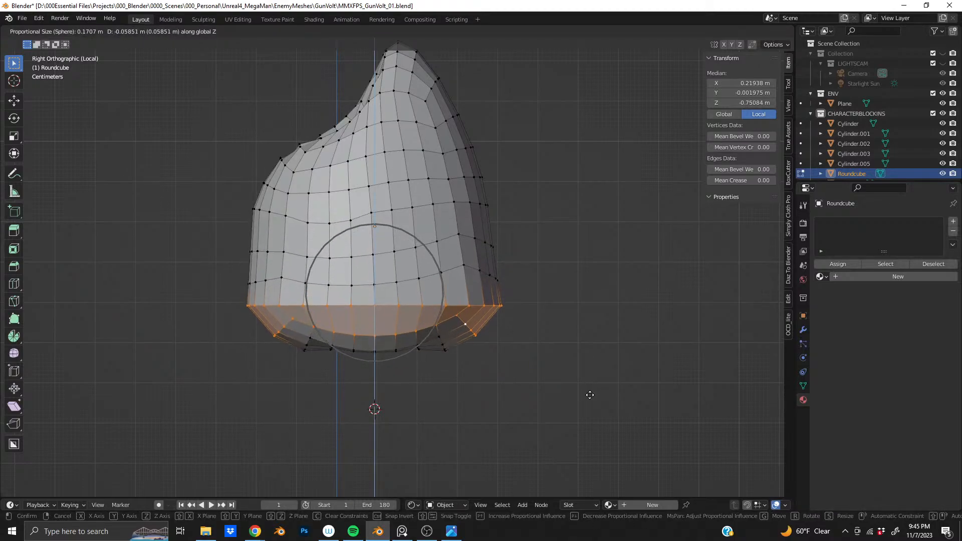
{"action": "left_click", "coordinate": [590, 396]}
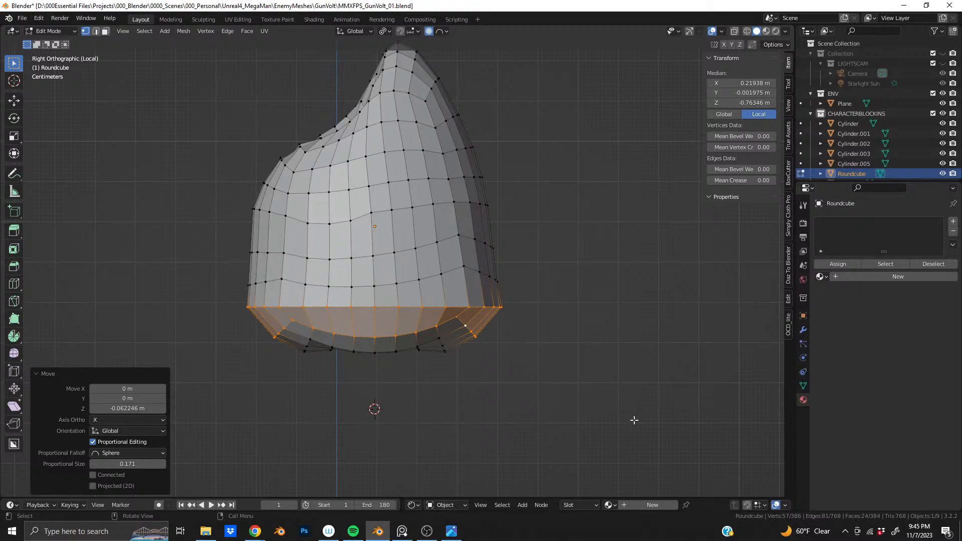
Tilt the selected rim band about -7.49° in the right view with a proportional size of about 0.037
{"action": "key", "text": "r"}
{"action": "scroll", "coordinate": [633, 419], "scroll_direction": "down", "scroll_amount": 9}
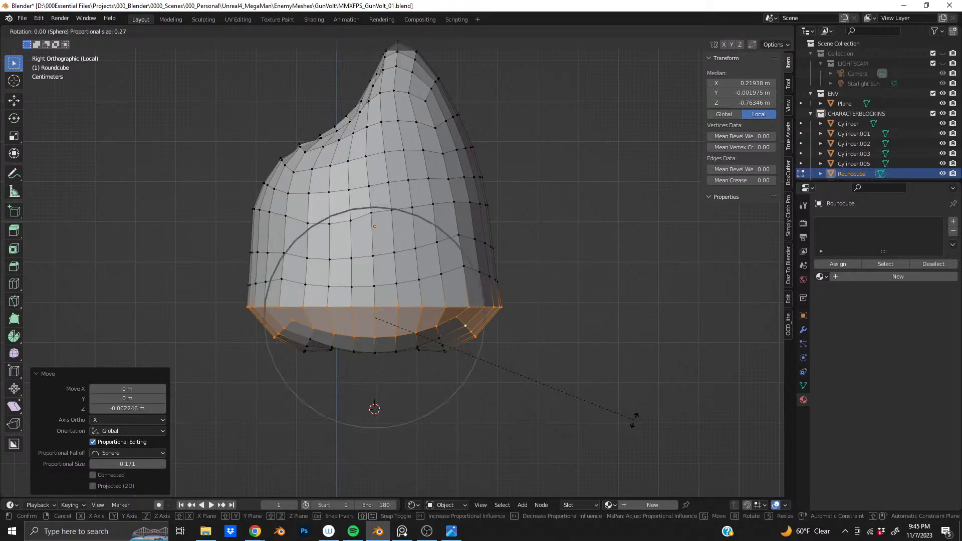
{"action": "scroll", "coordinate": [635, 406], "scroll_direction": "up", "scroll_amount": 8}
{"action": "scroll", "coordinate": [635, 381], "scroll_direction": "up", "scroll_amount": 7}
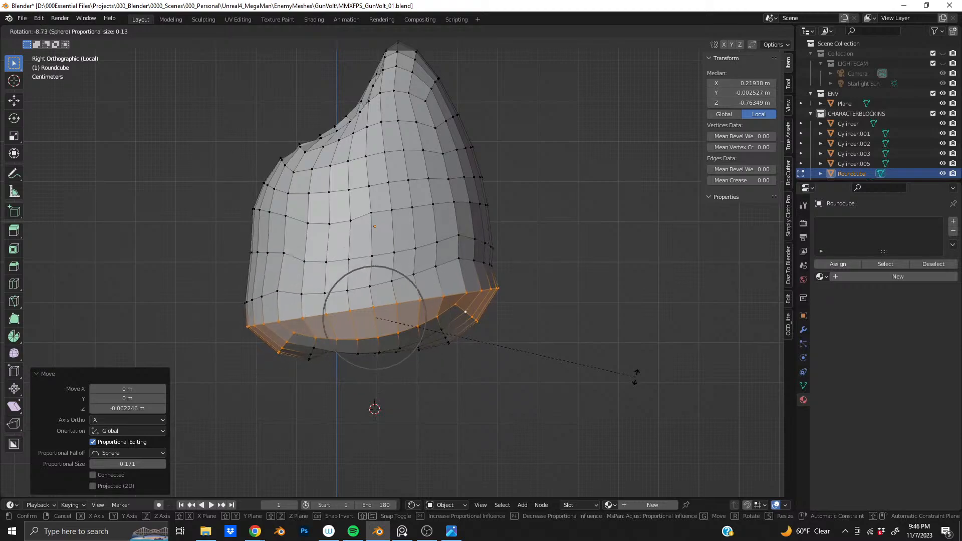
{"action": "scroll", "coordinate": [635, 370], "scroll_direction": "up", "scroll_amount": 10}
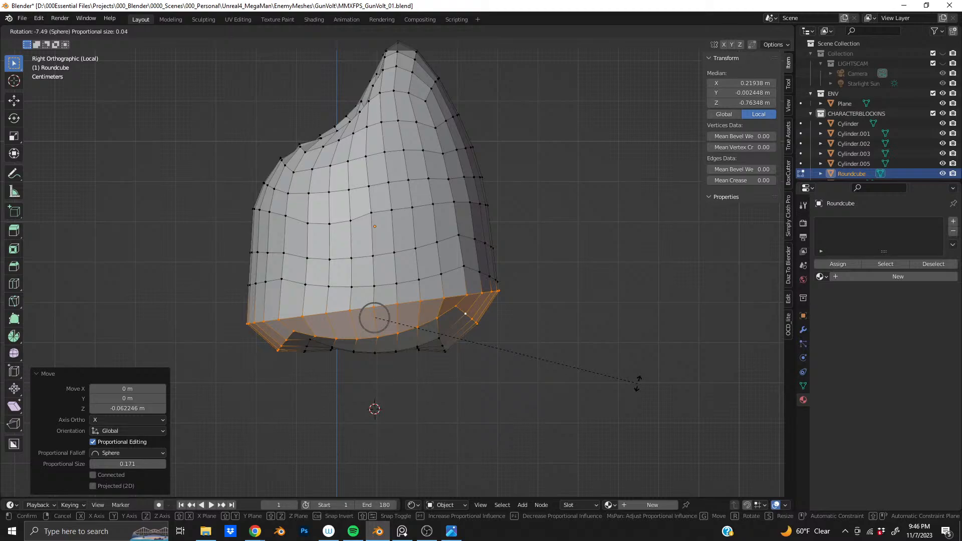
{"action": "left_click", "coordinate": [637, 383]}
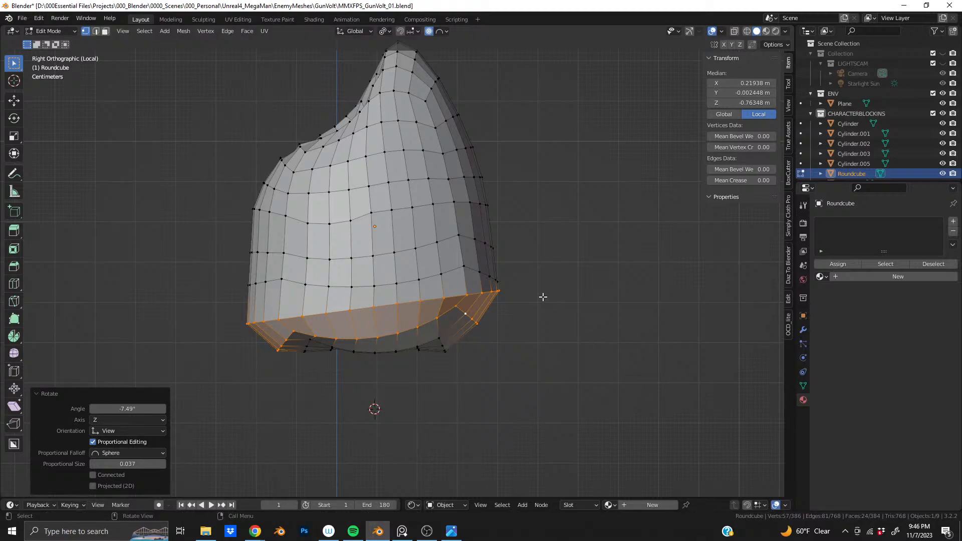
Select the dipping run of vertices just above the rim at the back and edge-slide it slightly upward
{"action": "middle_click_drag", "start_coordinate": [503, 276], "coordinate": [524, 299]}
{"action": "scroll", "coordinate": [366, 279], "scroll_direction": "up", "scroll_amount": 1}
{"action": "scroll", "coordinate": [430, 288], "scroll_direction": "up", "scroll_amount": 1}
{"action": "left_click", "coordinate": [351, 290]}
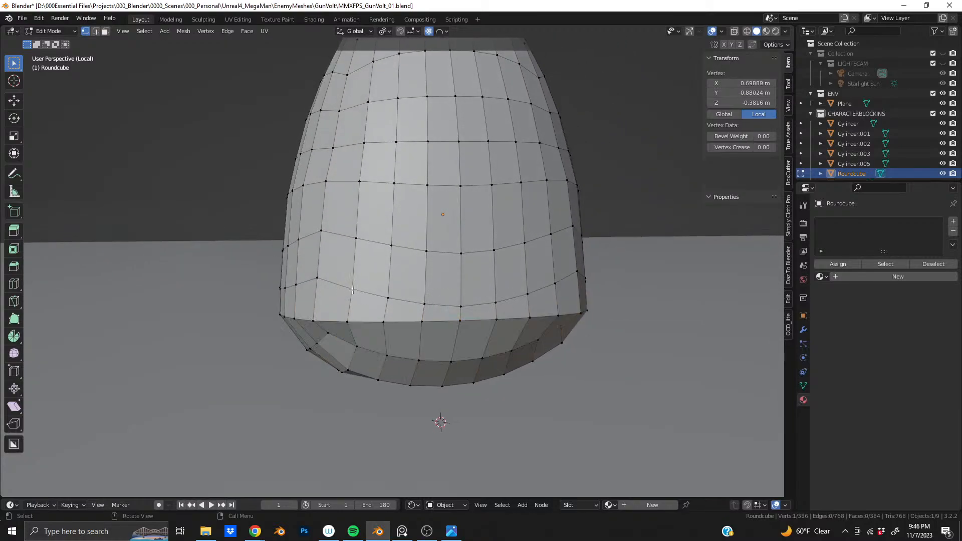
{"action": "left_click", "coordinate": [554, 283], "text": "ctrl"}
{"action": "key", "text": "g"}
{"action": "key", "text": "g"}
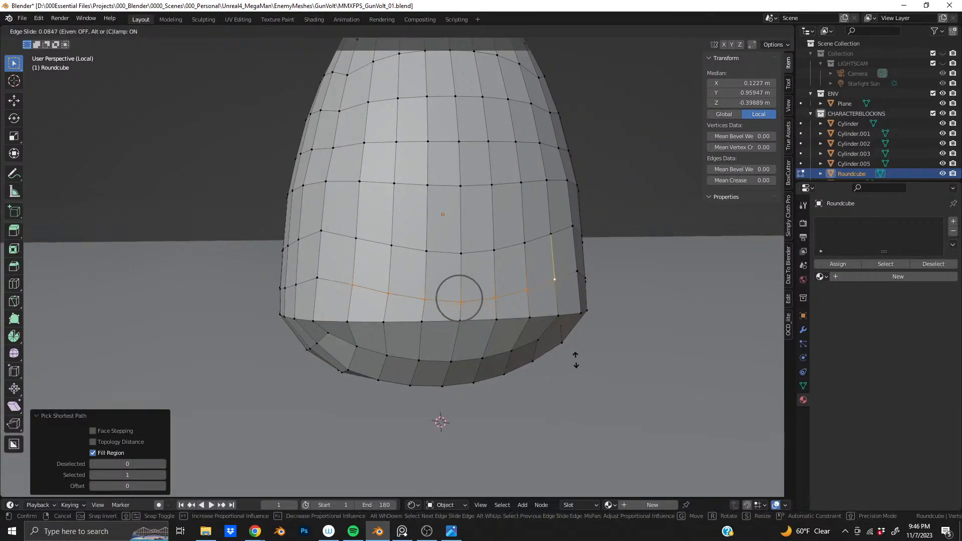
{"action": "left_click", "coordinate": [576, 357]}
Drop the outer vertices from the selected run above the rim and edge-slide the middle ones slightly upward
{"action": "left_click", "coordinate": [353, 281], "text": "shift"}
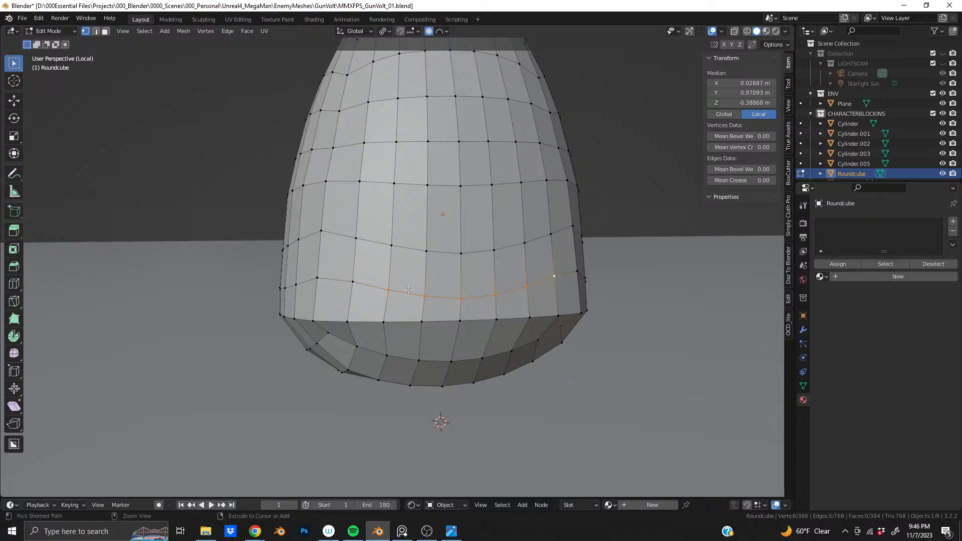
{"action": "key", "text": "g"}
{"action": "key", "text": "g"}
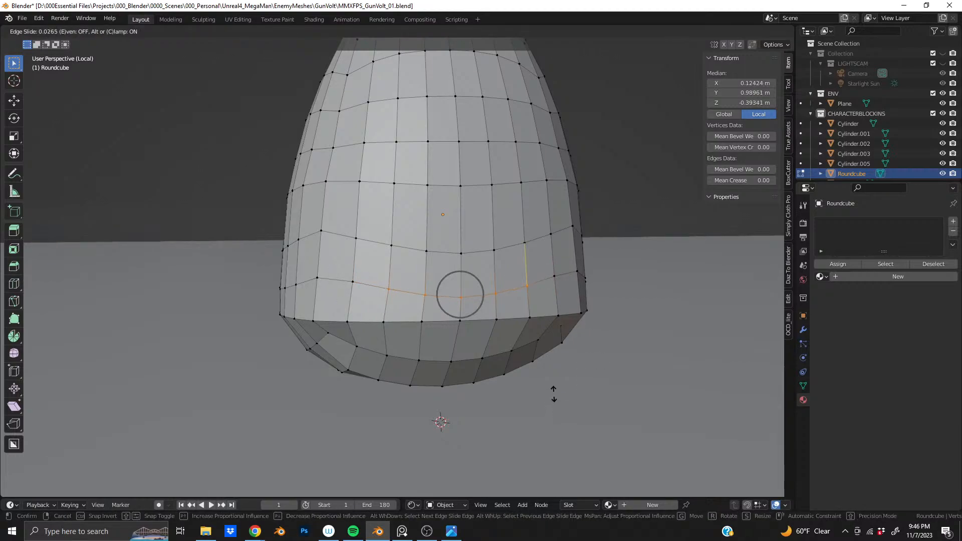
{"action": "left_click", "coordinate": [558, 377]}
Try narrowing the selection above the rim further and sliding its remaining vertices upward
{"action": "left_click", "coordinate": [424, 293], "text": "shift"}
{"action": "left_click", "coordinate": [526, 283], "text": "shift"}
{"action": "key", "text": "g"}
{"action": "key", "text": "g"}
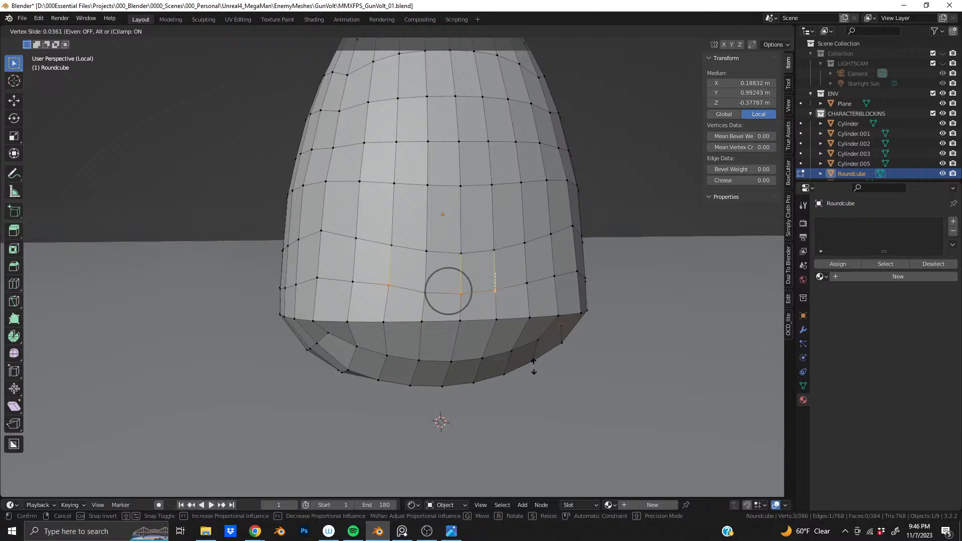
{"action": "left_click", "coordinate": [534, 360]}
{"action": "key", "text": "ctrl+z"}
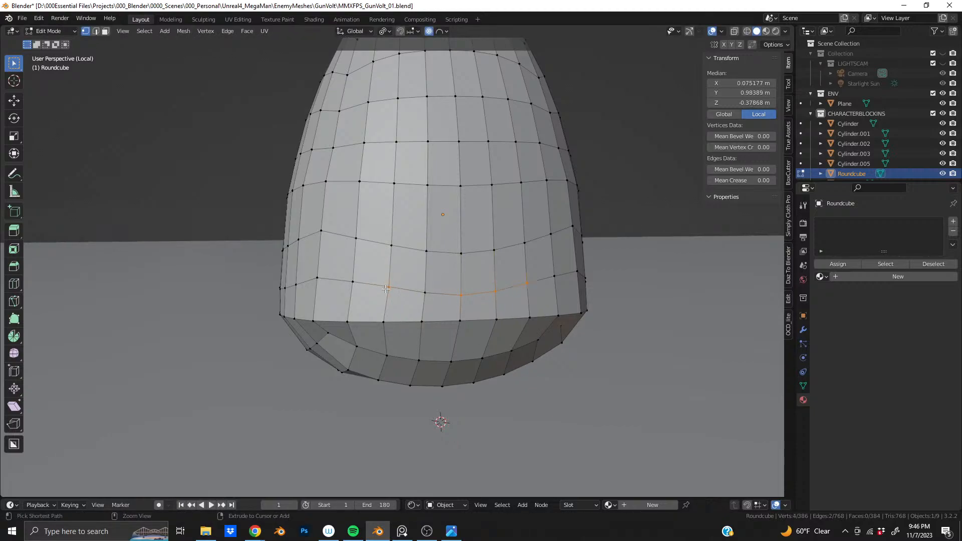
Reduce the selection above the rim to the three central vertices and edge-slide them slightly upward
{"action": "left_click_drag", "start_coordinate": [382, 281], "coordinate": [404, 299], "text": "ctrl"}
{"action": "left_click_drag", "start_coordinate": [521, 271], "coordinate": [548, 299], "text": "ctrl"}
{"action": "key", "text": "g"}
{"action": "key", "text": "g"}
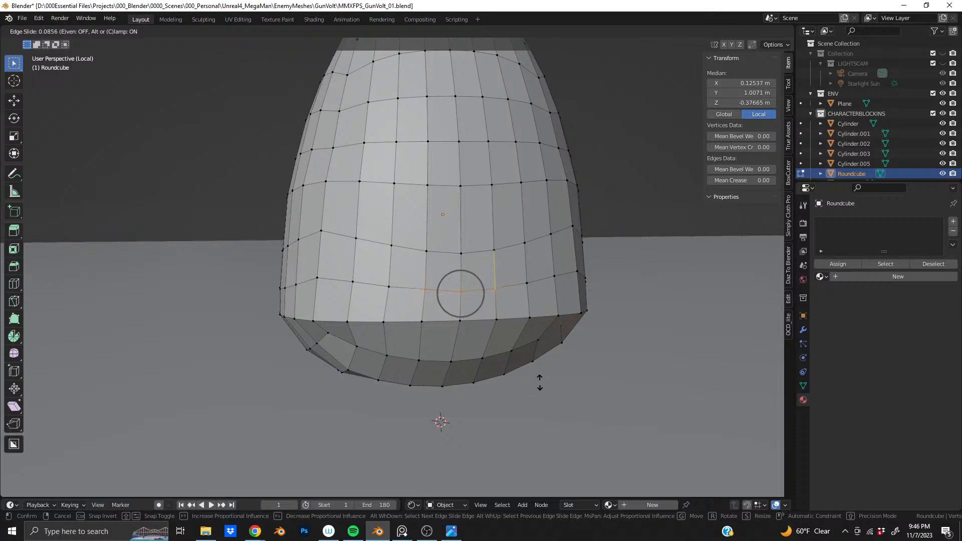
{"action": "left_click", "coordinate": [538, 393]}
Keep only the central vertex of the row selected and vertex-slide it upward by a factor of about 0.039
{"action": "left_click_drag", "start_coordinate": [416, 304], "coordinate": [505, 300], "text": "ctrl"}
{"action": "key", "text": "g"}
{"action": "key", "text": "g"}
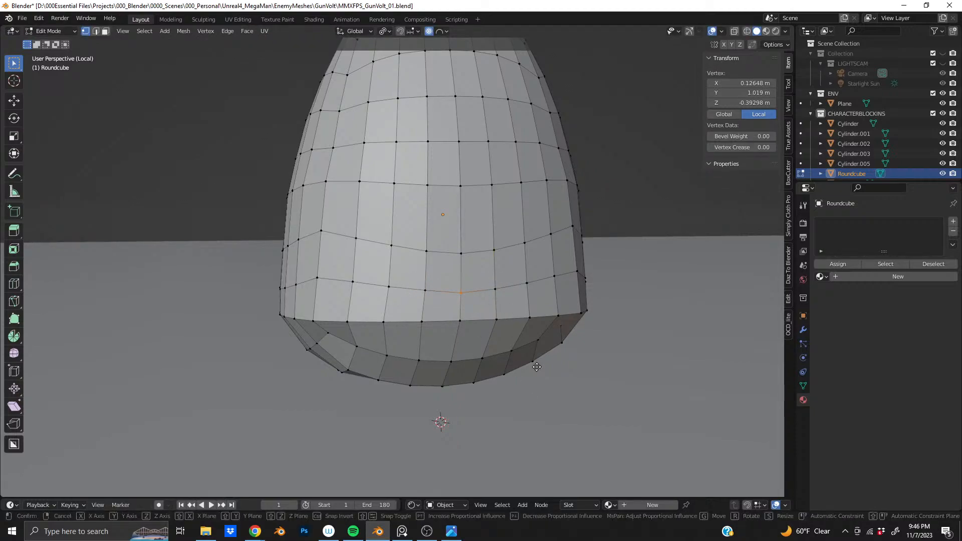
{"action": "left_click", "coordinate": [540, 344]}
Select all faces below the lower rim, including the whole underside, in face mode and delete them to leave the mesh open underneath
{"action": "middle_click_drag", "start_coordinate": [540, 344], "coordinate": [345, 287]}
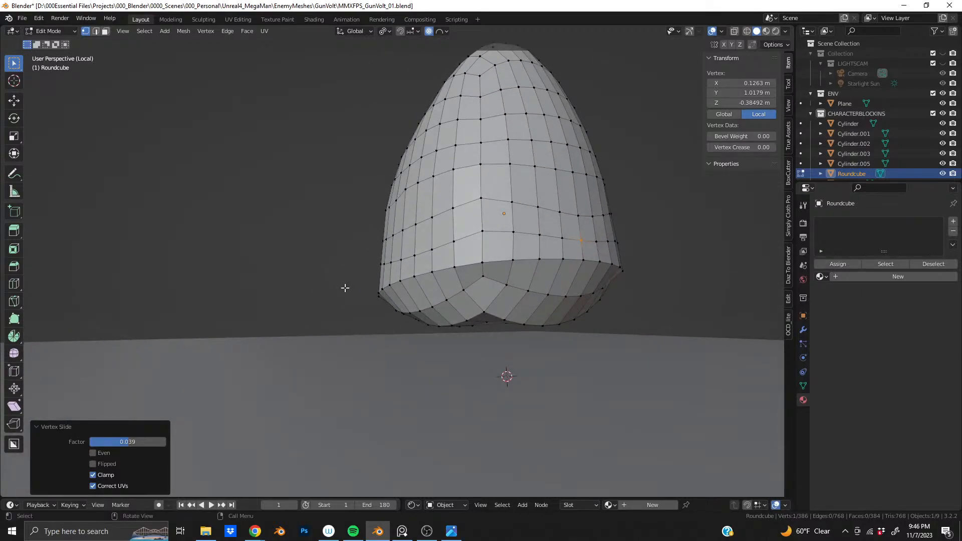
{"action": "middle_click_drag", "start_coordinate": [472, 288], "coordinate": [547, 265]}
{"action": "scroll", "coordinate": [543, 264], "scroll_direction": "down", "scroll_amount": 5}
{"action": "middle_click_drag", "start_coordinate": [397, 75], "coordinate": [502, 217], "text": "shift"}
{"action": "scroll", "coordinate": [449, 217], "scroll_direction": "up", "scroll_amount": 4}
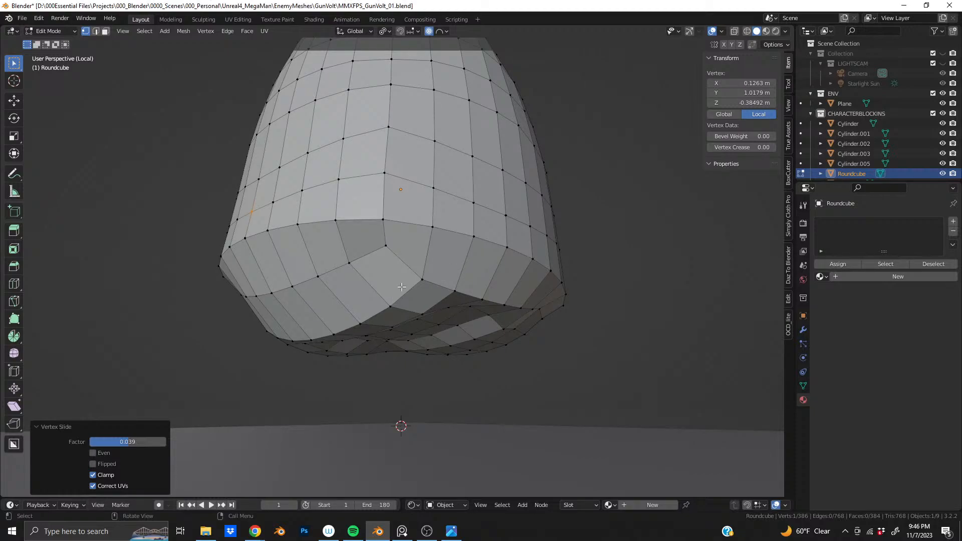
{"action": "key", "text": "3"}
{"action": "left_click", "coordinate": [349, 249], "text": "alt"}
{"action": "left_click", "coordinate": [357, 282], "text": "alt+shift"}
{"action": "key", "text": "ctrl+z"}
{"action": "middle_click_drag", "start_coordinate": [395, 293], "coordinate": [346, 272]}
{"action": "left_click_drag", "start_coordinate": [396, 289], "coordinate": [531, 390], "text": "shift"}
{"action": "left_click_drag", "start_coordinate": [537, 302], "coordinate": [592, 385], "text": "shift"}
{"action": "left_click_drag", "start_coordinate": [606, 298], "coordinate": [620, 346], "text": "shift"}
{"action": "middle_click_drag", "start_coordinate": [421, 344], "coordinate": [591, 340]}
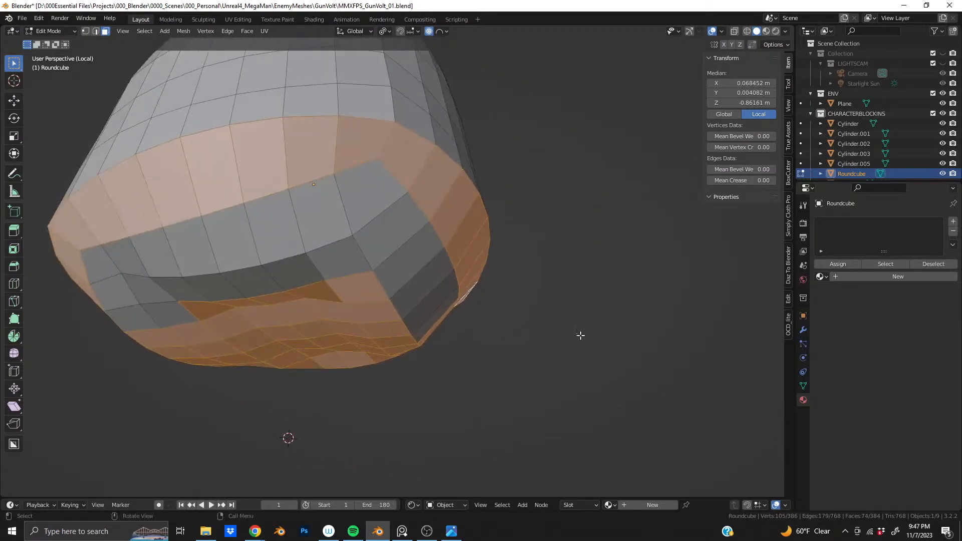
{"action": "left_click_drag", "start_coordinate": [80, 249], "coordinate": [197, 328], "text": "shift"}
{"action": "left_click_drag", "start_coordinate": [159, 235], "coordinate": [325, 299], "text": "shift"}
{"action": "left_click_drag", "start_coordinate": [276, 183], "coordinate": [427, 321], "text": "shift"}
{"action": "key", "text": "x"}
{"action": "left_click", "coordinate": [423, 318]}
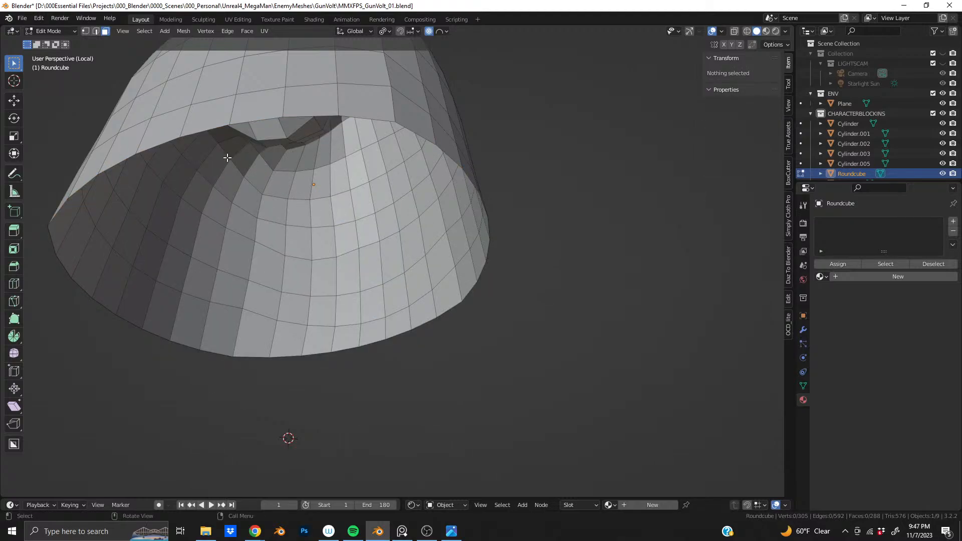
Select only the front centre vertex of the lower rim in vertex mode from the front orthographic view
{"action": "middle_click_drag", "start_coordinate": [198, 197], "coordinate": [247, 256]}
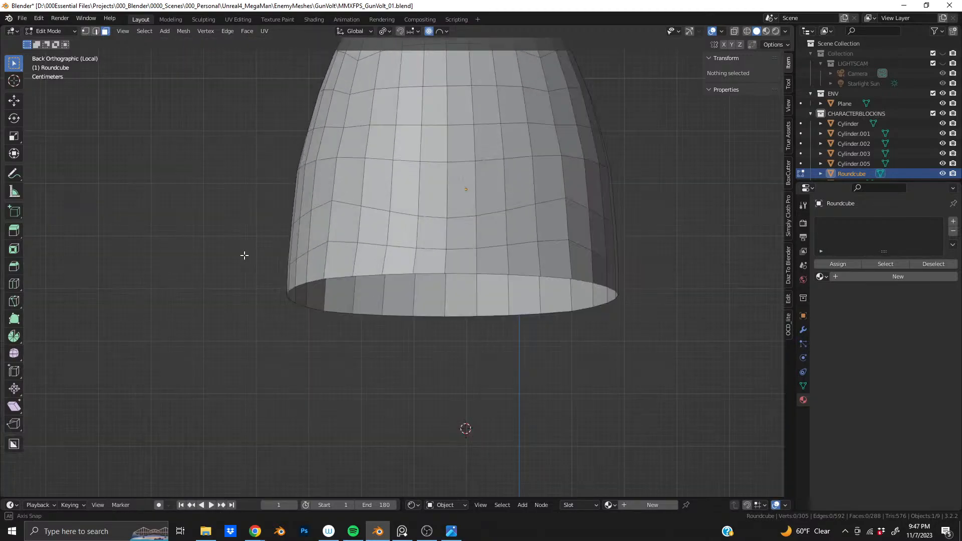
{"action": "scroll", "coordinate": [482, 205], "scroll_direction": "down", "scroll_amount": 1}
{"action": "scroll", "coordinate": [474, 204], "scroll_direction": "down", "scroll_amount": 2}
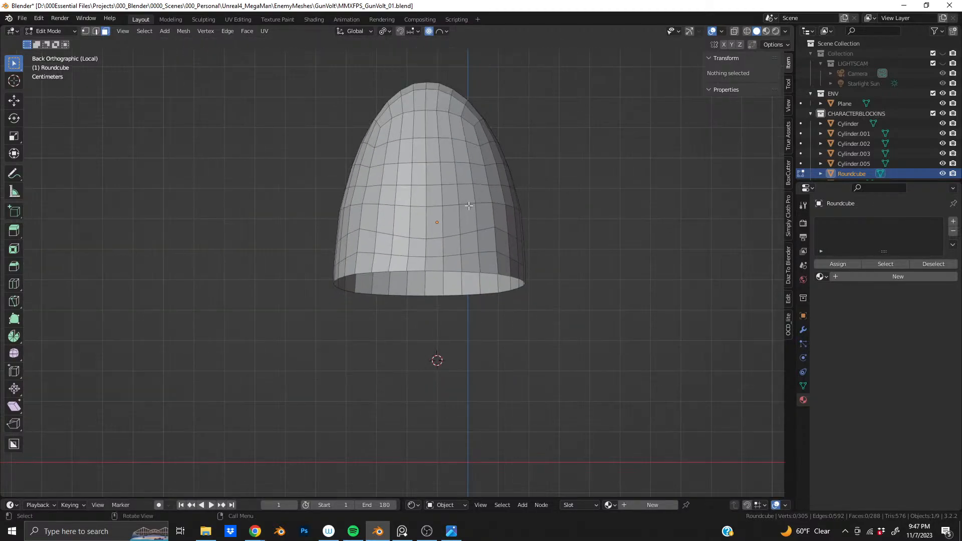
{"action": "middle_click_drag", "start_coordinate": [386, 251], "coordinate": [518, 251]}
{"action": "middle_click_drag", "start_coordinate": [229, 252], "coordinate": [518, 245], "text": "shift"}
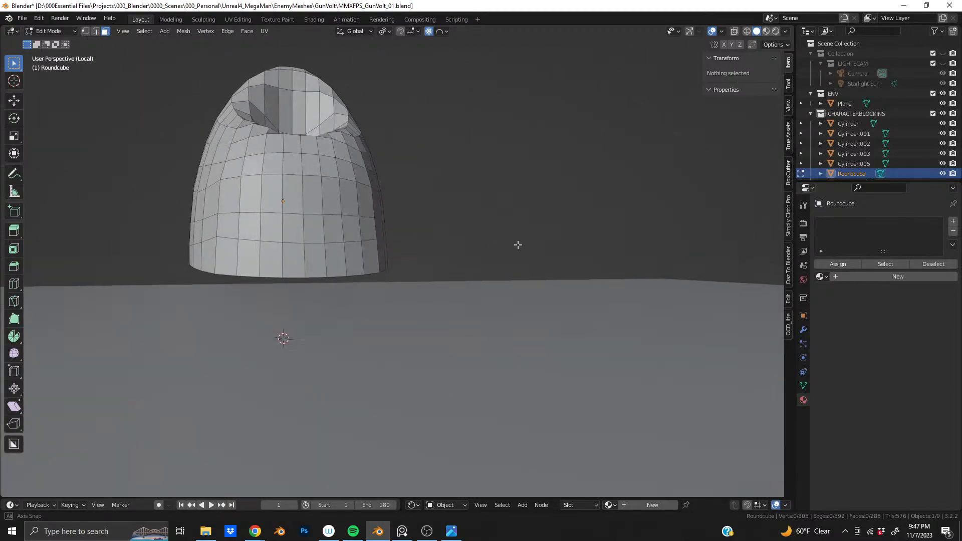
{"action": "middle_click_drag", "start_coordinate": [311, 269], "coordinate": [367, 295], "text": "alt"}
{"action": "left_click", "coordinate": [359, 341]}
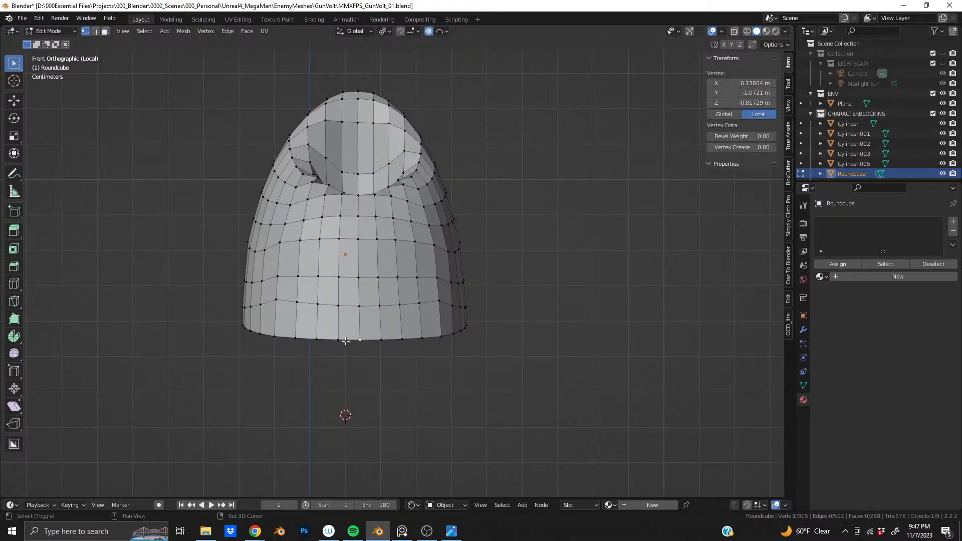
{"action": "left_click", "coordinate": [339, 340], "text": "shift"}
{"action": "left_click", "coordinate": [361, 337]}
Try lowering the front centre rim vertex about 0.044 m along Z with a proportional size of about 0.443 m
{"action": "key", "text": "g"}
{"action": "key", "text": "z"}
{"action": "scroll", "coordinate": [567, 322], "scroll_direction": "down", "scroll_amount": 8}
{"action": "scroll", "coordinate": [567, 325], "scroll_direction": "down", "scroll_amount": 5}
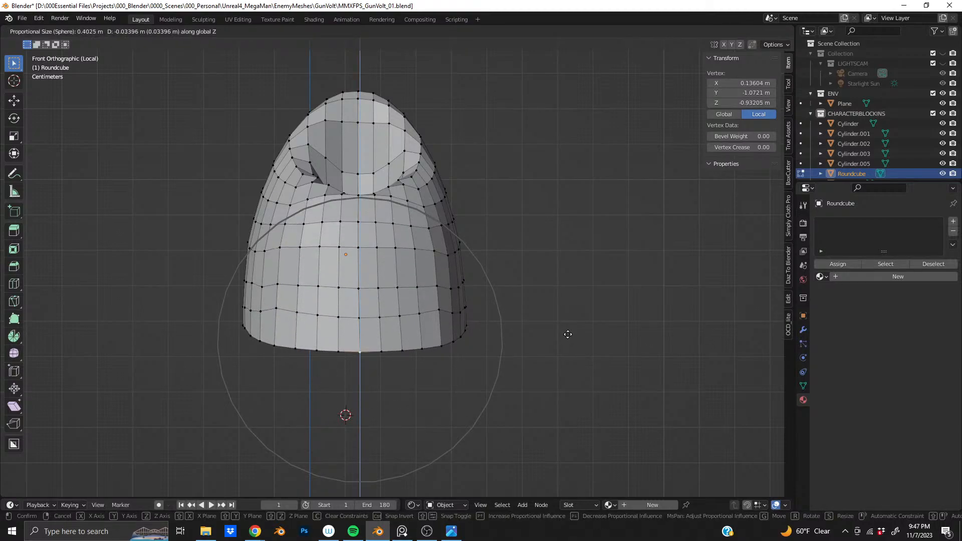
{"action": "scroll", "coordinate": [568, 338], "scroll_direction": "down", "scroll_amount": 1}
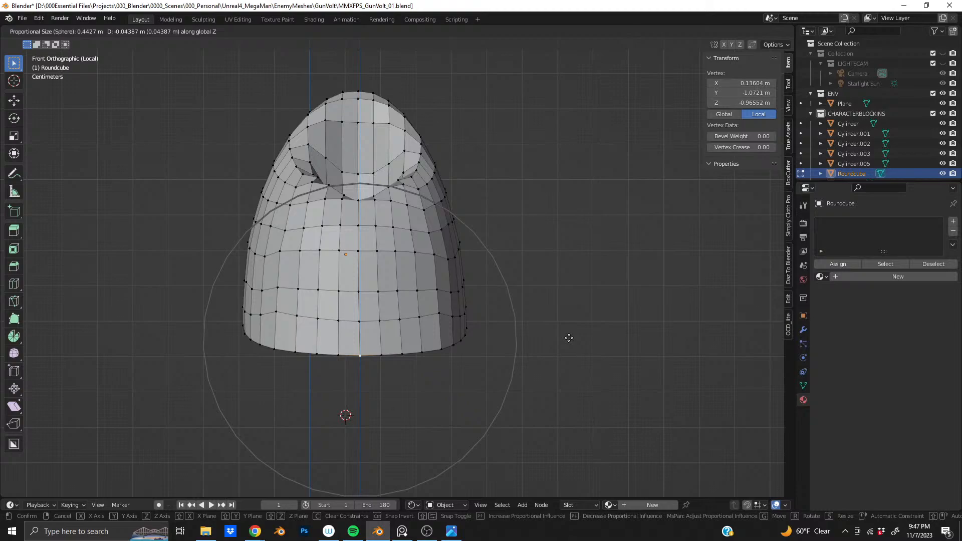
{"action": "left_click", "coordinate": [569, 337]}
{"action": "middle_click_drag", "start_coordinate": [569, 337], "coordinate": [296, 311]}
{"action": "key", "text": "ctrl+z"}
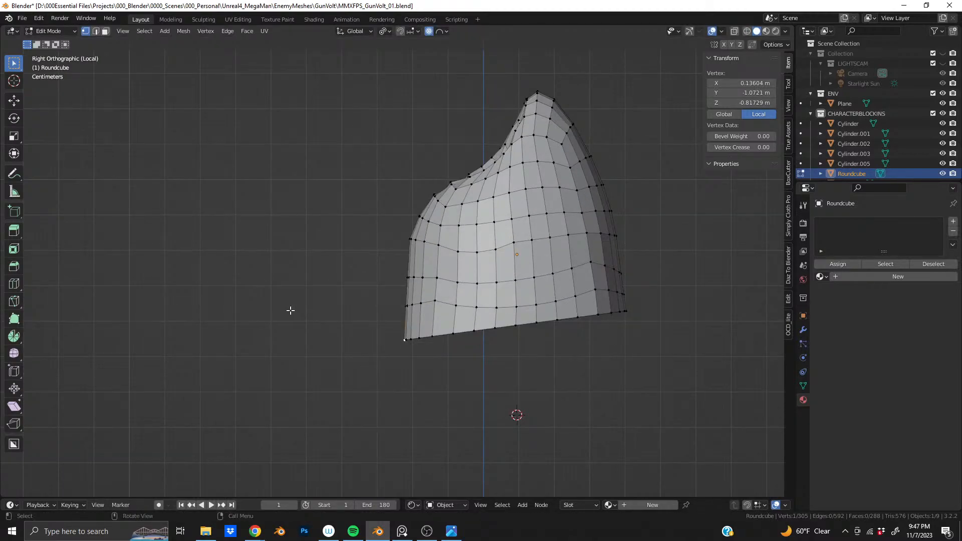
Try lowering the same front rim vertex again along Z from the side view with a slightly different influence size
{"action": "key", "text": "g"}
{"action": "key", "text": "z"}
{"action": "scroll", "coordinate": [287, 315], "scroll_direction": "down", "scroll_amount": 1}
{"action": "left_click", "coordinate": [287, 316]}
{"action": "key", "text": "ctrl+z"}
Extend the selection to the neighbouring front rim vertices and try moving them along Z in the right view
{"action": "middle_click_drag", "start_coordinate": [289, 316], "coordinate": [370, 350]}
{"action": "left_click_drag", "start_coordinate": [328, 338], "coordinate": [390, 357], "text": "shift"}
{"action": "middle_click_drag", "start_coordinate": [382, 321], "coordinate": [288, 288]}
{"action": "key", "text": "g"}
{"action": "key", "text": "z"}
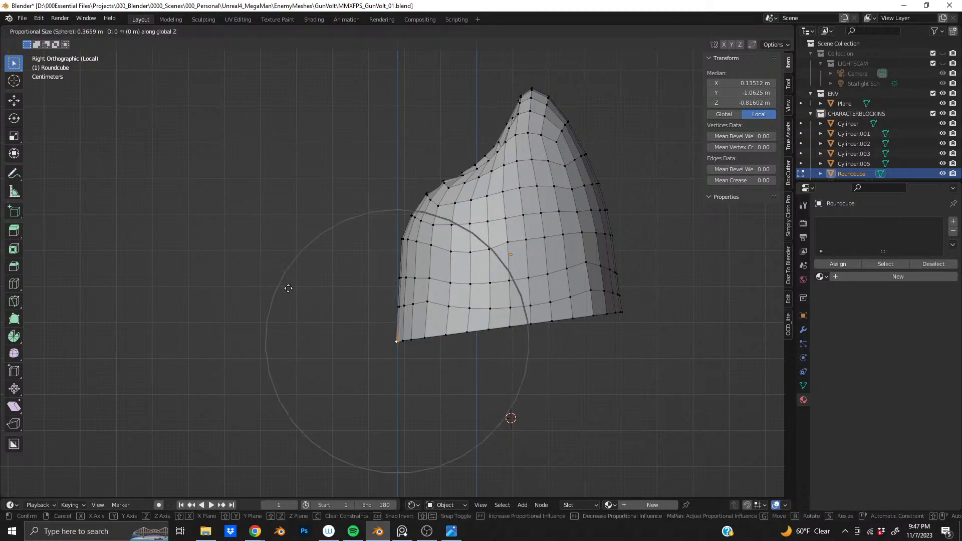
{"action": "left_click", "coordinate": [389, 296]}
Widen the selection to seven front rim vertices and lower them about 0.042 m along Z with a proportional size of 0.443
{"action": "middle_click_drag", "start_coordinate": [389, 296], "coordinate": [473, 320]}
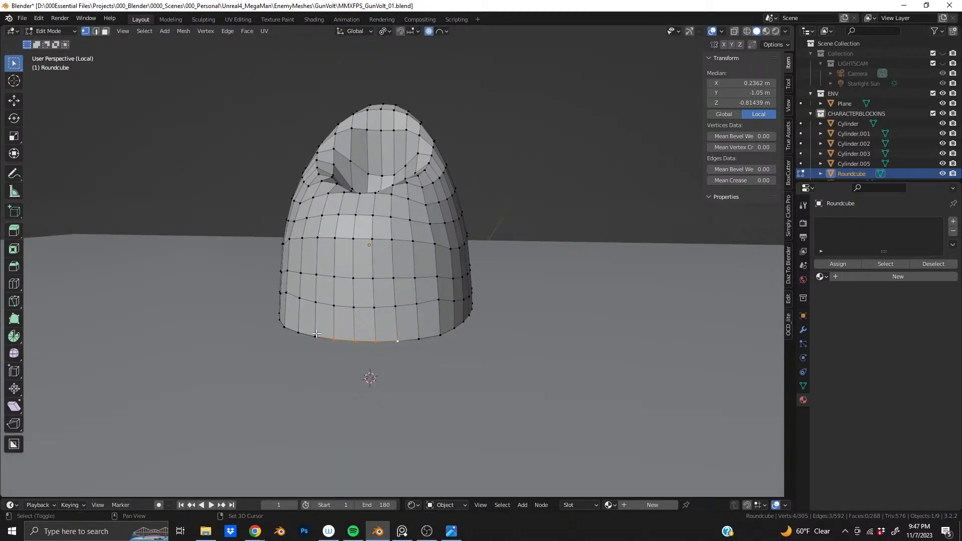
{"action": "middle_click_drag", "start_coordinate": [421, 328], "coordinate": [307, 316]}
{"action": "key", "text": "g"}
{"action": "key", "text": "z"}
{"action": "scroll", "coordinate": [303, 329], "scroll_direction": "down", "scroll_amount": 4}
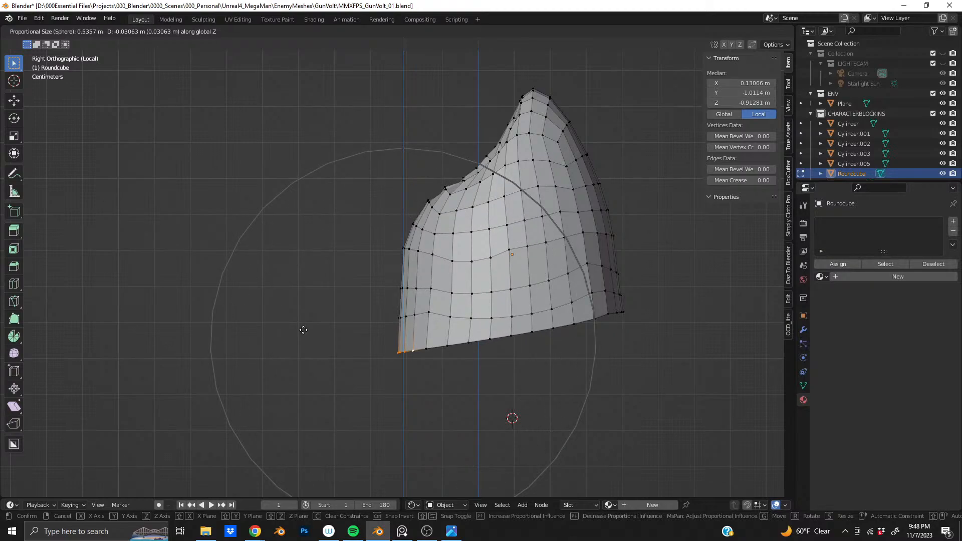
{"action": "scroll", "coordinate": [303, 330], "scroll_direction": "up", "scroll_amount": 3}
{"action": "scroll", "coordinate": [303, 330], "scroll_direction": "down", "scroll_amount": 1}
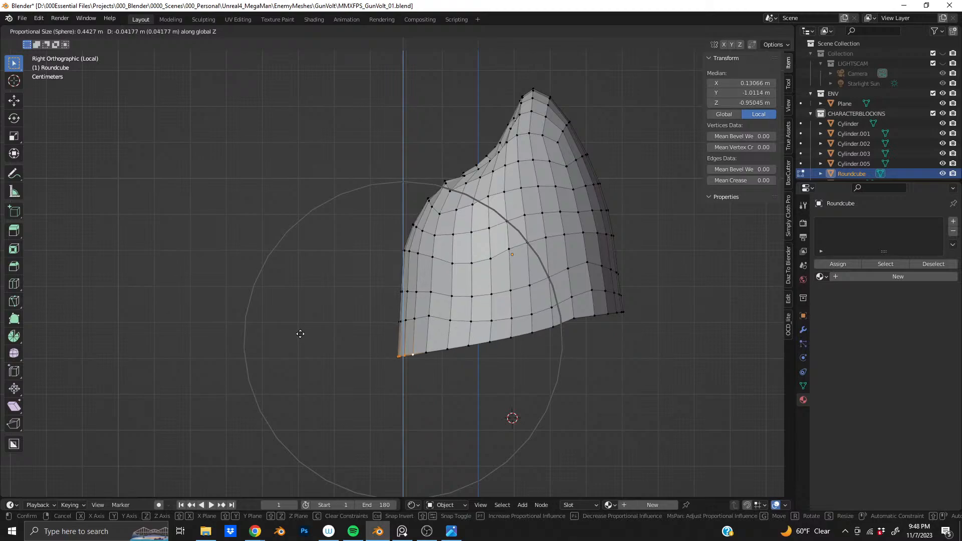
{"action": "left_click", "coordinate": [300, 333]}
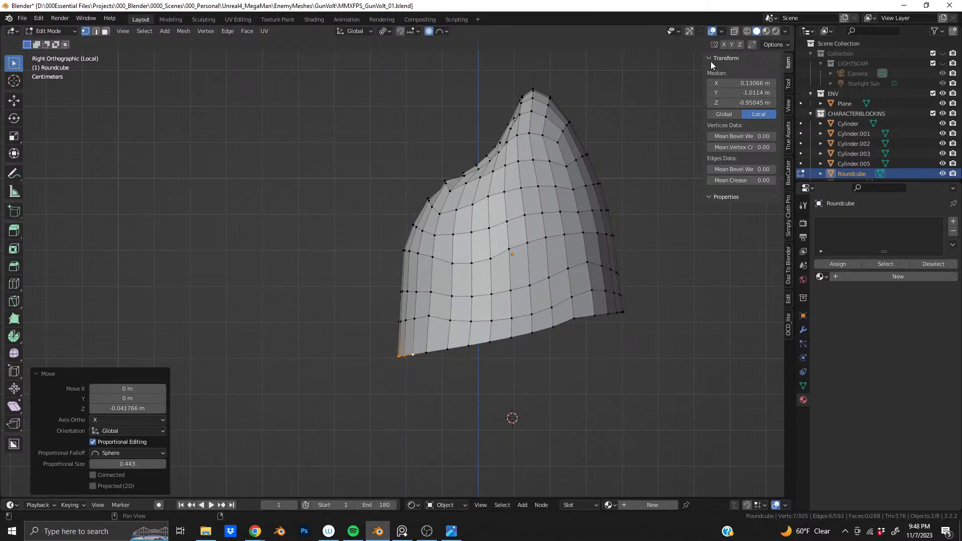
Turn on X-ray and select the overlapping pair of rim vertices just behind the middle of the sides
{"action": "left_click", "coordinate": [734, 32]}
{"action": "left_click", "coordinate": [523, 332]}
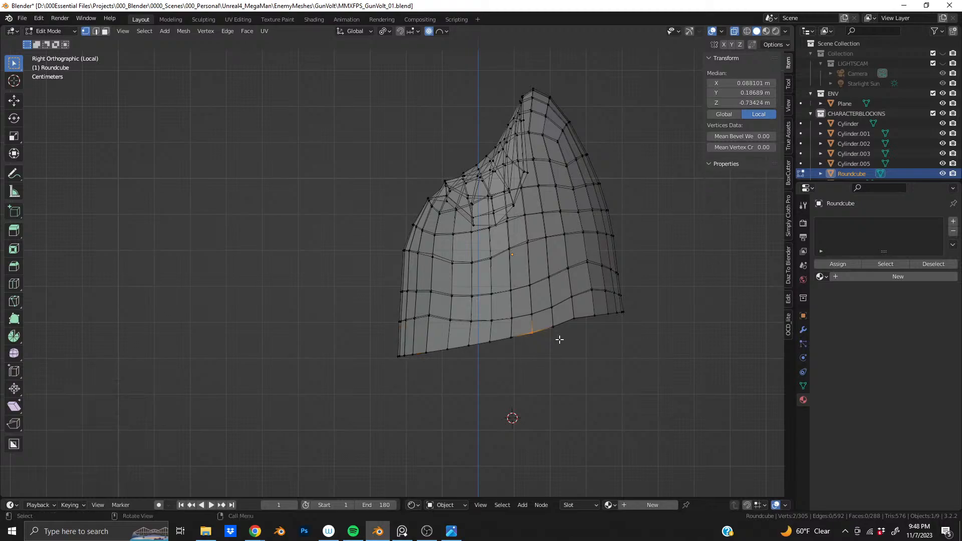
Try lowering the selected side rim vertices about 0.057 m along Z using sphere falloff at size 0.443
{"action": "key", "text": "g"}
{"action": "key", "text": "z"}
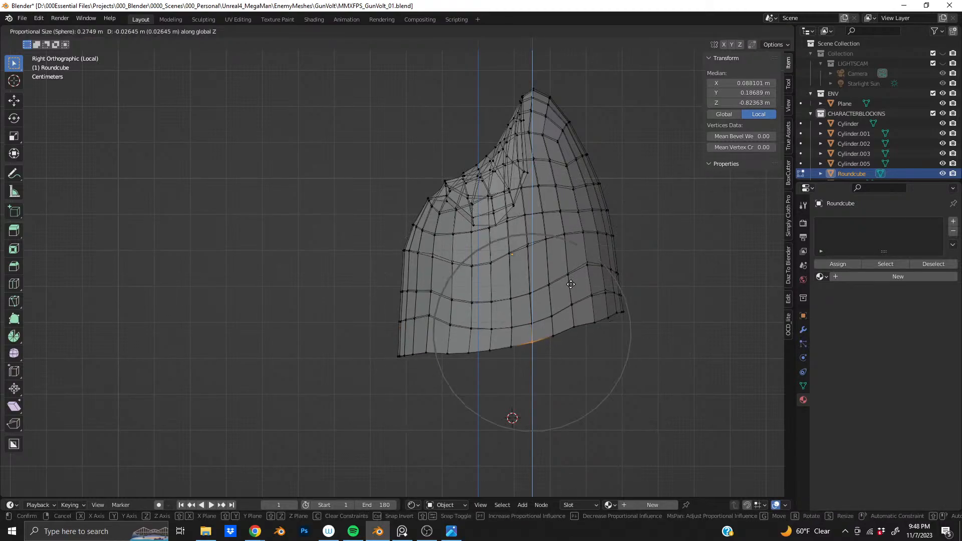
{"action": "scroll", "coordinate": [571, 284], "scroll_direction": "down", "scroll_amount": 3}
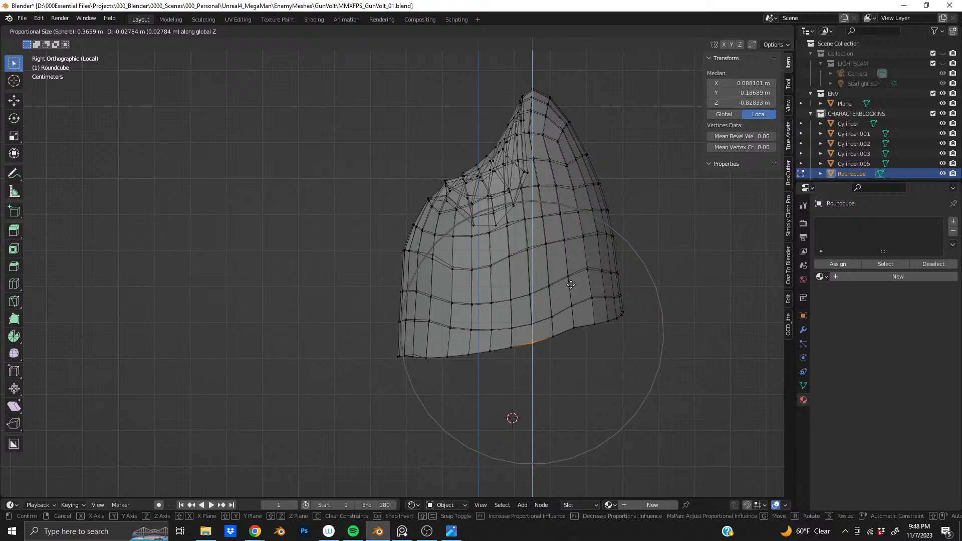
{"action": "scroll", "coordinate": [571, 288], "scroll_direction": "down", "scroll_amount": 2}
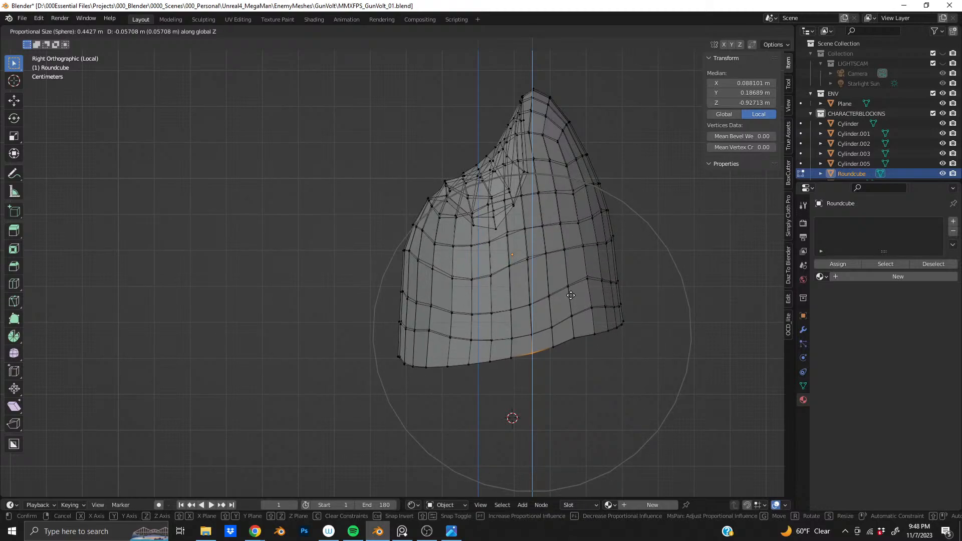
{"action": "left_click", "coordinate": [571, 296]}
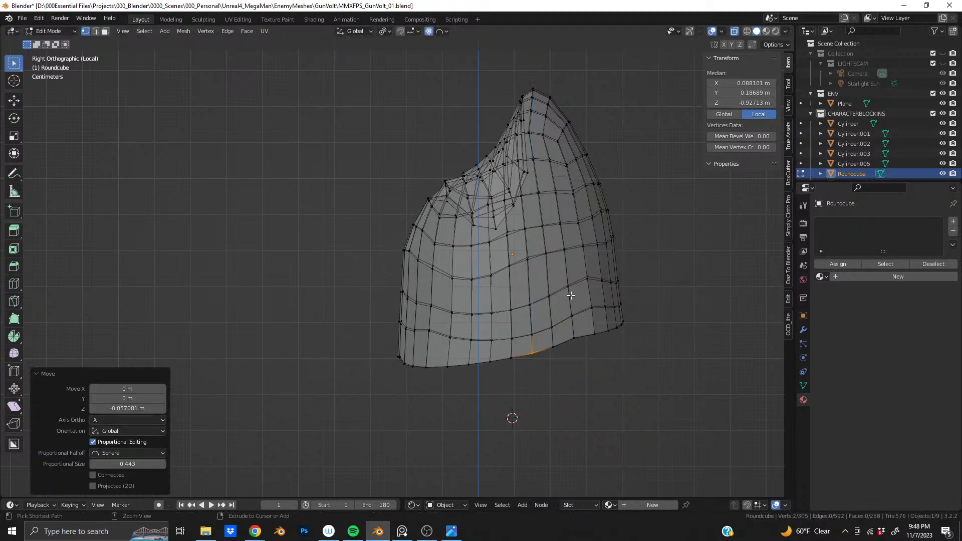
{"action": "key", "text": "ctrl+z"}
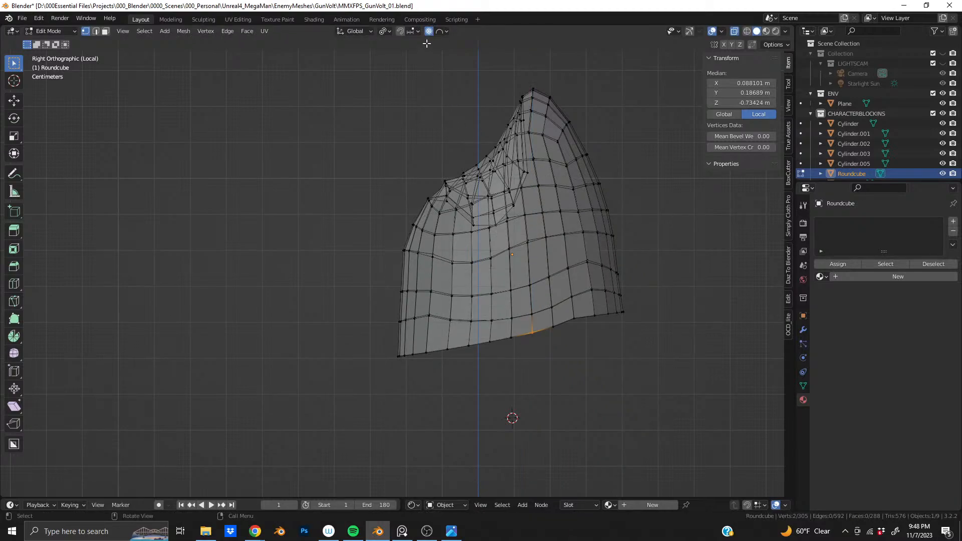
Set the proportional falloff to Smooth and lower the selected side rim vertices about 0.095 m along Z at size 0.443
{"action": "left_click", "coordinate": [443, 31]}
{"action": "left_click", "coordinate": [431, 76]}
{"action": "key", "text": "g"}
{"action": "key", "text": "z"}
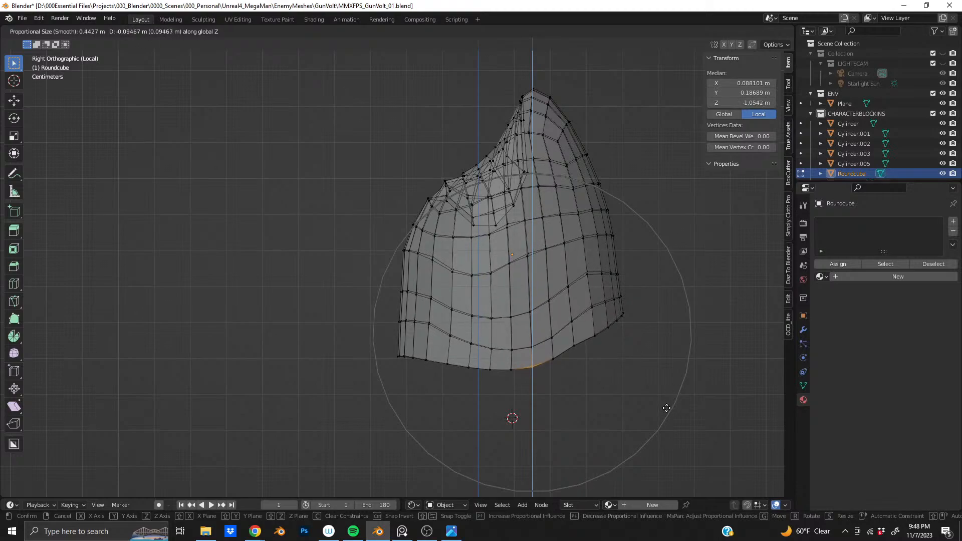
{"action": "left_click", "coordinate": [666, 408]}
Select the pair of side rim vertices nearer the back and lower them about 0.016 m along Z with proportional size 0.207
{"action": "middle_click_drag", "start_coordinate": [583, 282], "coordinate": [446, 282]}
{"action": "middle_click_drag", "start_coordinate": [649, 300], "coordinate": [522, 283]}
{"action": "middle_click_drag", "start_coordinate": [424, 318], "coordinate": [460, 308], "text": "alt"}
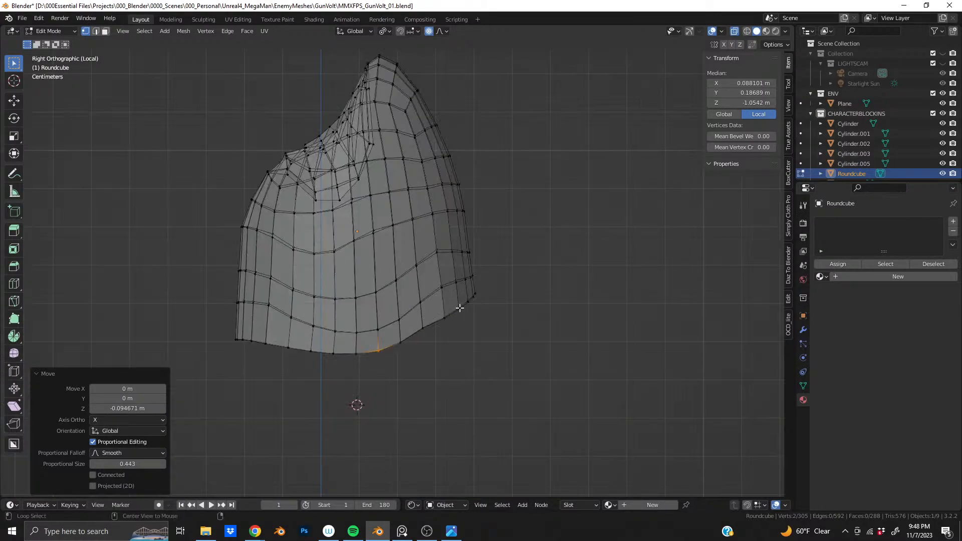
{"action": "left_click", "coordinate": [417, 322]}
{"action": "key", "text": "g"}
{"action": "key", "text": "z"}
{"action": "scroll", "coordinate": [564, 388], "scroll_direction": "up", "scroll_amount": 6}
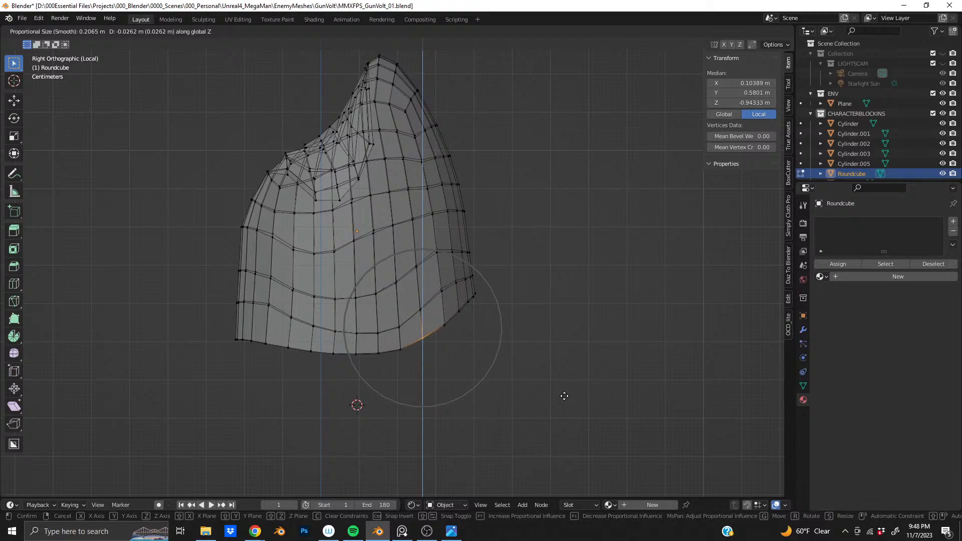
{"action": "left_click", "coordinate": [562, 391]}
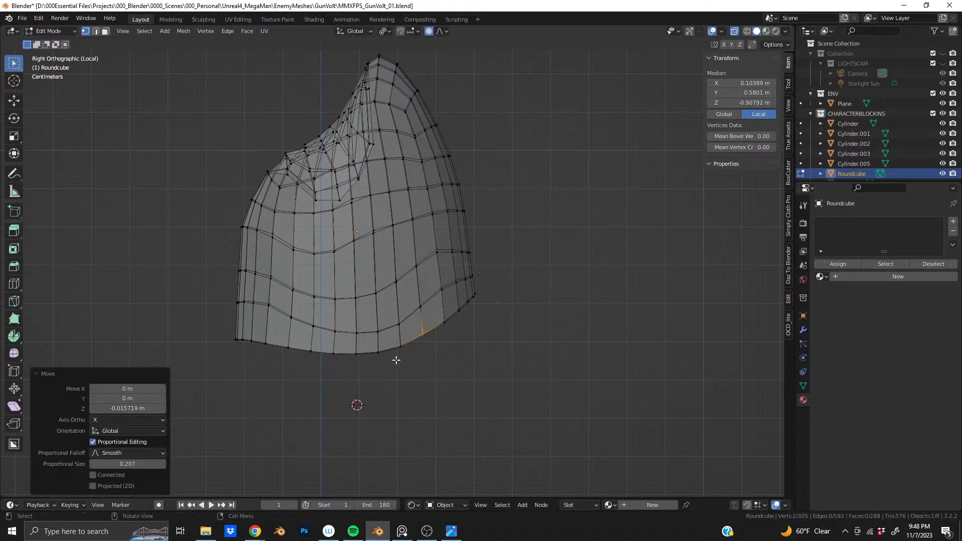
Try lowering the pair of rim vertices at the middle of the sides about 0.039 m with a proportional size of 0.366
{"action": "middle_click_drag", "start_coordinate": [407, 369], "coordinate": [440, 356], "text": "shift"}
{"action": "left_click_drag", "start_coordinate": [377, 337], "coordinate": [396, 348]}
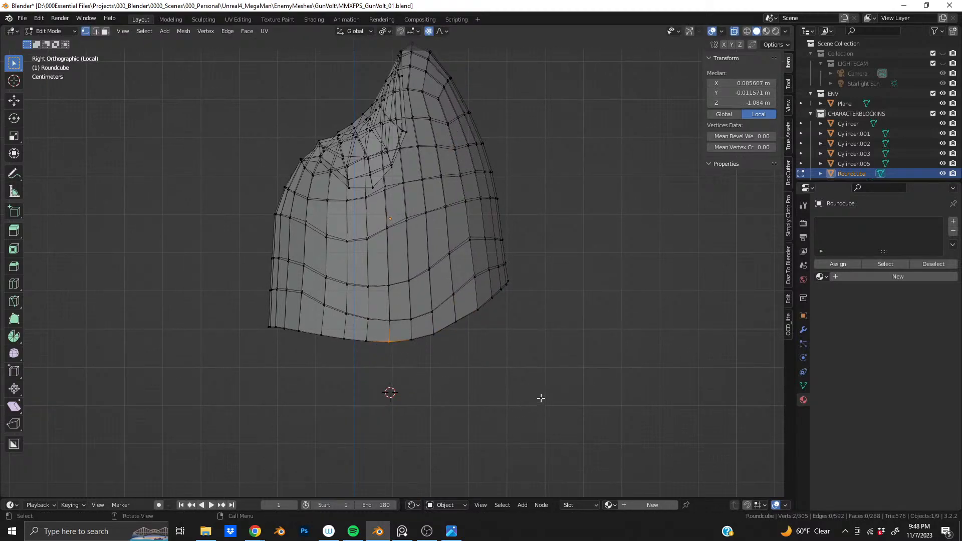
{"action": "key", "text": "g"}
{"action": "key", "text": "z"}
{"action": "scroll", "coordinate": [541, 401], "scroll_direction": "down", "scroll_amount": 5}
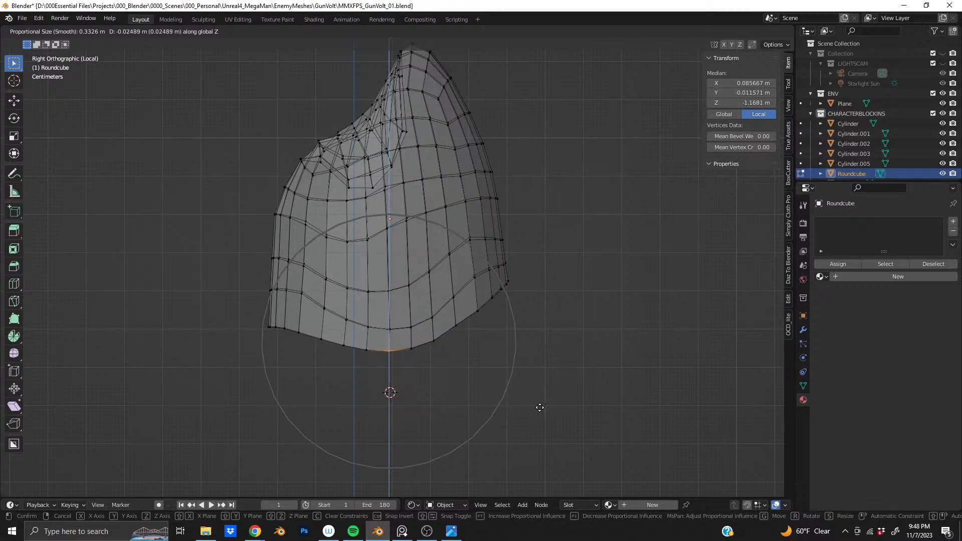
{"action": "scroll", "coordinate": [540, 409], "scroll_direction": "down", "scroll_amount": 1}
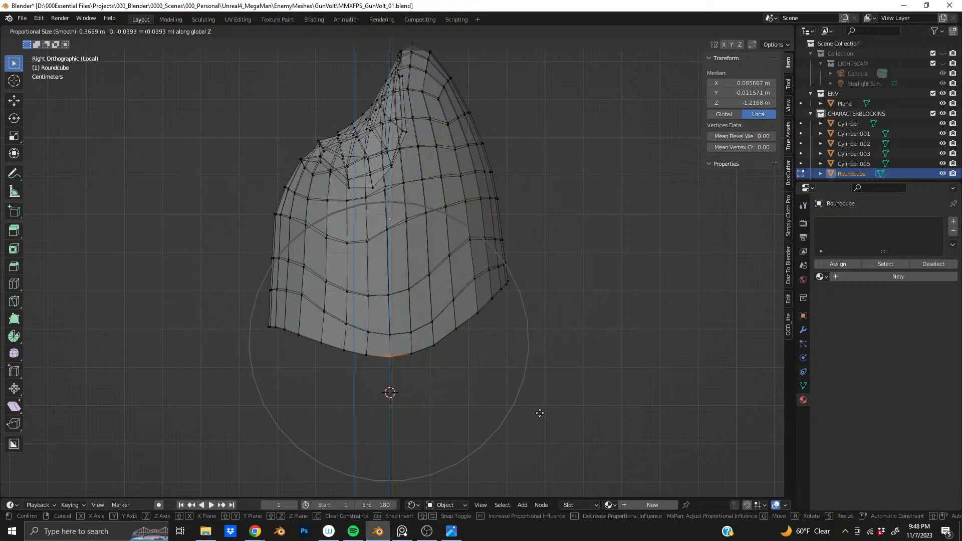
{"action": "left_click", "coordinate": [540, 413]}
{"action": "key", "text": "ctrl+z"}
Extend the selection to six vertices along the middle of the side rims and lower them about 0.030 m along Z
{"action": "left_click_drag", "start_coordinate": [359, 335], "coordinate": [420, 351], "text": "shift"}
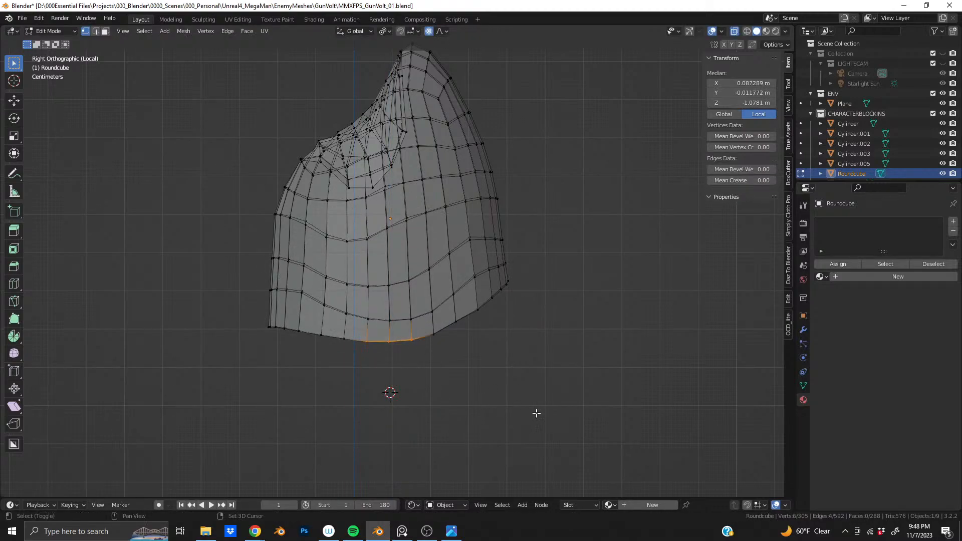
{"action": "key", "text": "g"}
{"action": "key", "text": "z"}
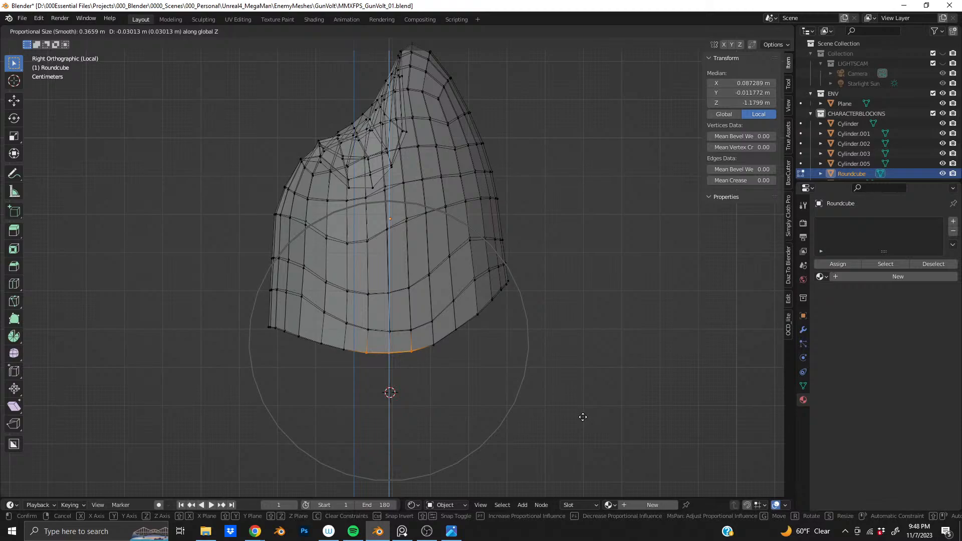
{"action": "left_click", "coordinate": [583, 417]}
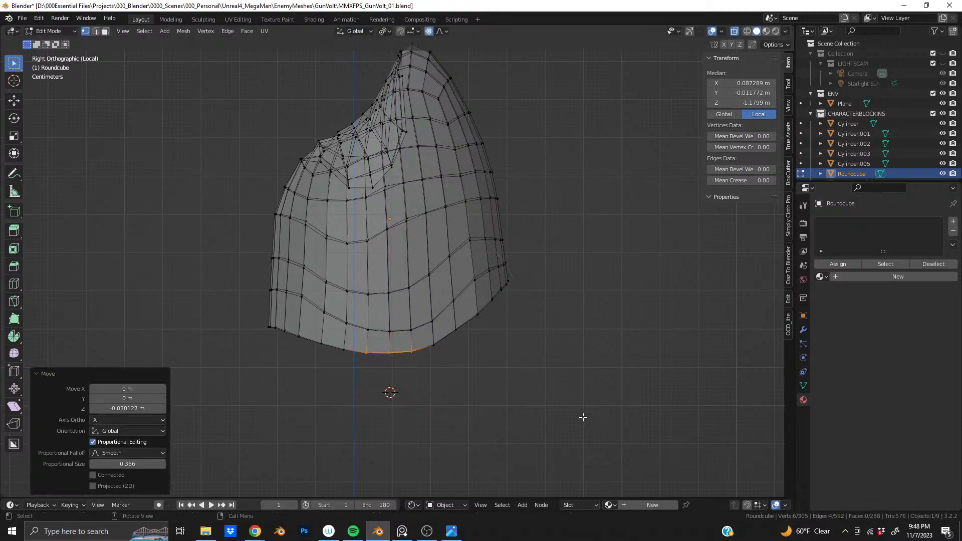
Lower the pair of side rim vertices nearer the back about 0.004 m along Z with a proportional size of 0.188
{"action": "left_click", "coordinate": [456, 329]}
{"action": "key", "text": "g"}
{"action": "key", "text": "z"}
{"action": "scroll", "coordinate": [585, 372], "scroll_direction": "up", "scroll_amount": 4}
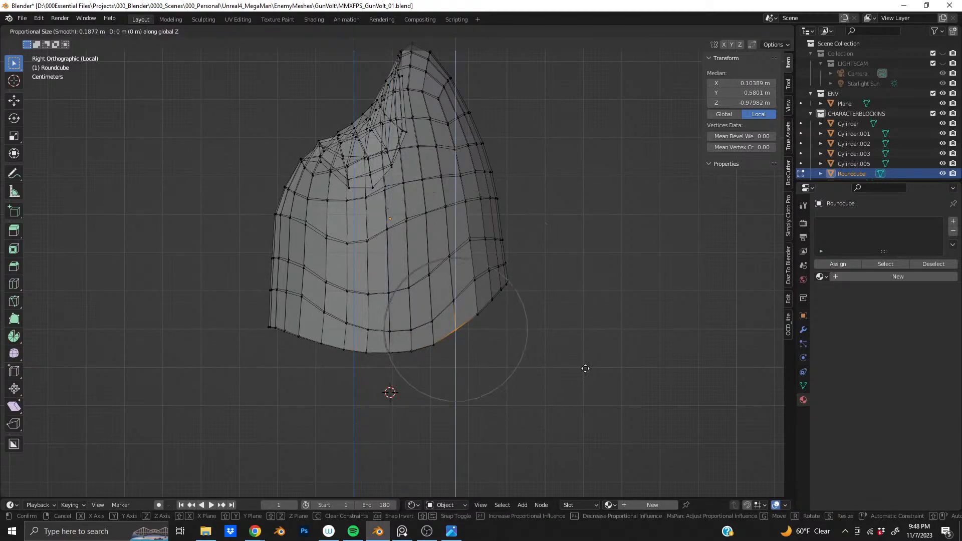
{"action": "left_click", "coordinate": [584, 382]}
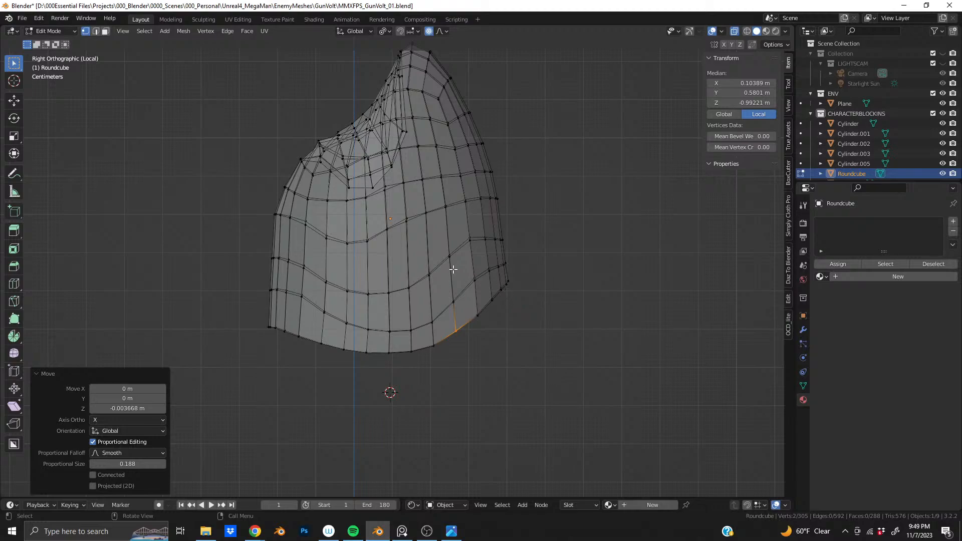
Leave edit mode and examine the curved lower rim from the back and the sides
{"action": "key", "text": "Caps_Lock"}
{"action": "key", "text": "Caps_Lock"}
{"action": "key", "text": "Tab"}
{"action": "middle_click_drag", "start_coordinate": [461, 266], "coordinate": [348, 270]}
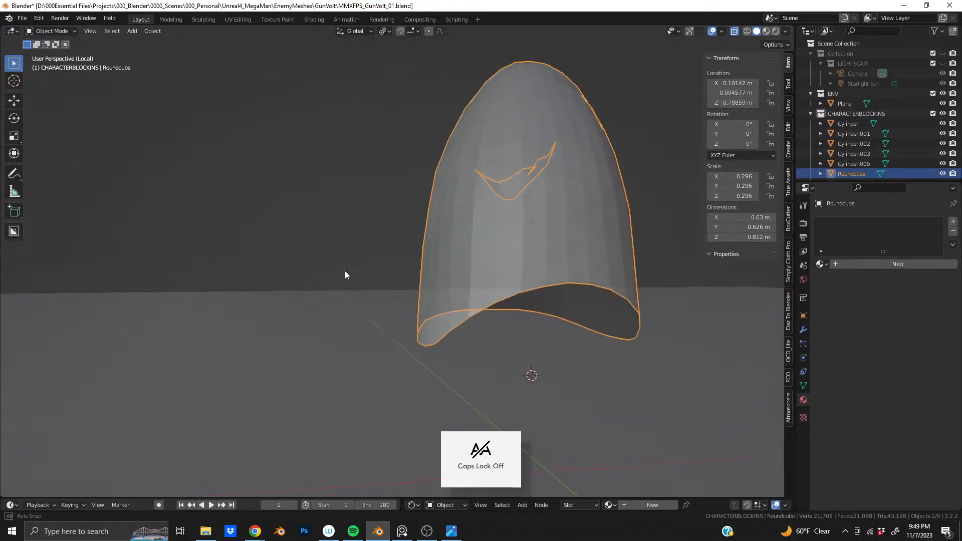
{"action": "middle_click_drag", "start_coordinate": [601, 250], "coordinate": [311, 243]}
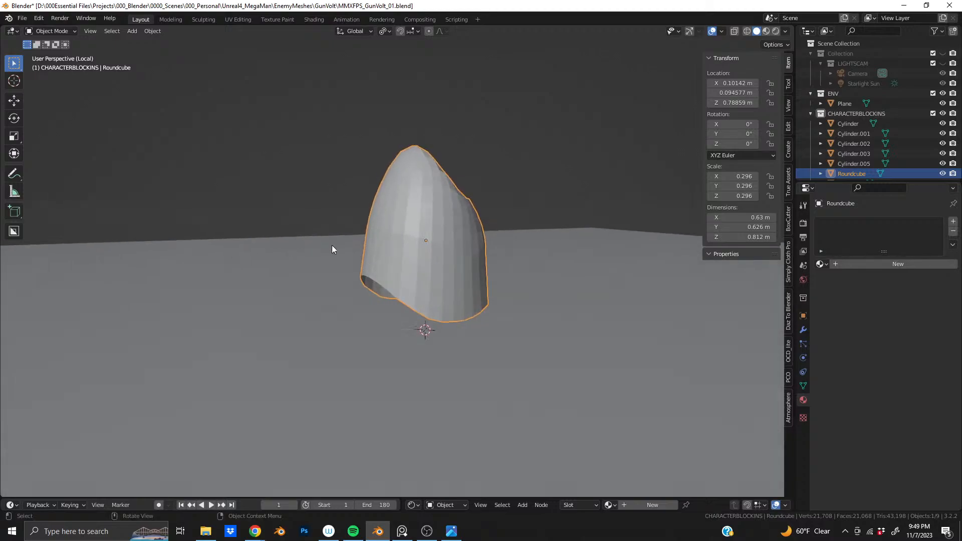
Return to edit mode and select the seven-vertex path across the back in the second row above the rim
{"action": "key", "text": "Tab"}
{"action": "scroll", "coordinate": [447, 269], "scroll_direction": "up", "scroll_amount": 4}
{"action": "middle_click_drag", "start_coordinate": [448, 269], "coordinate": [230, 261]}
{"action": "left_click", "coordinate": [219, 260]}
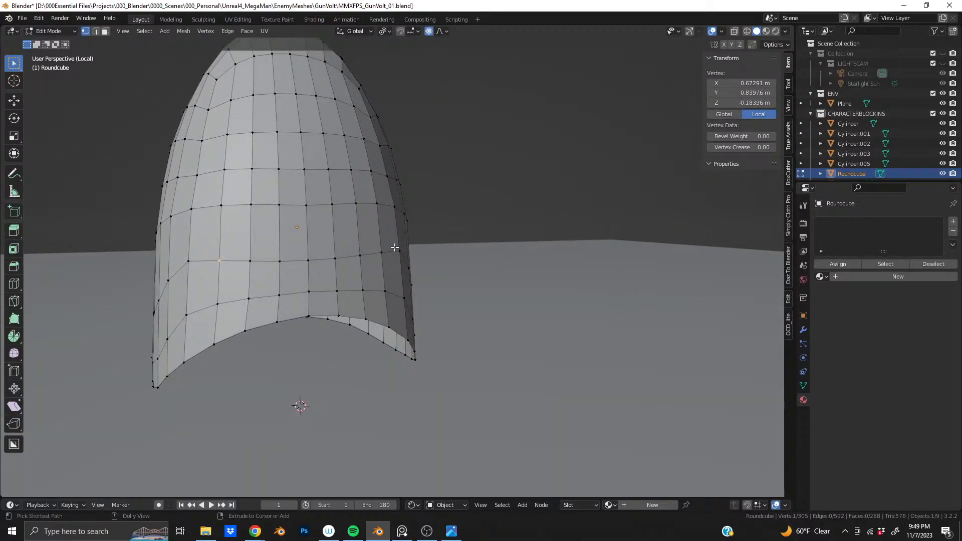
{"action": "left_click", "coordinate": [382, 252], "text": "ctrl"}
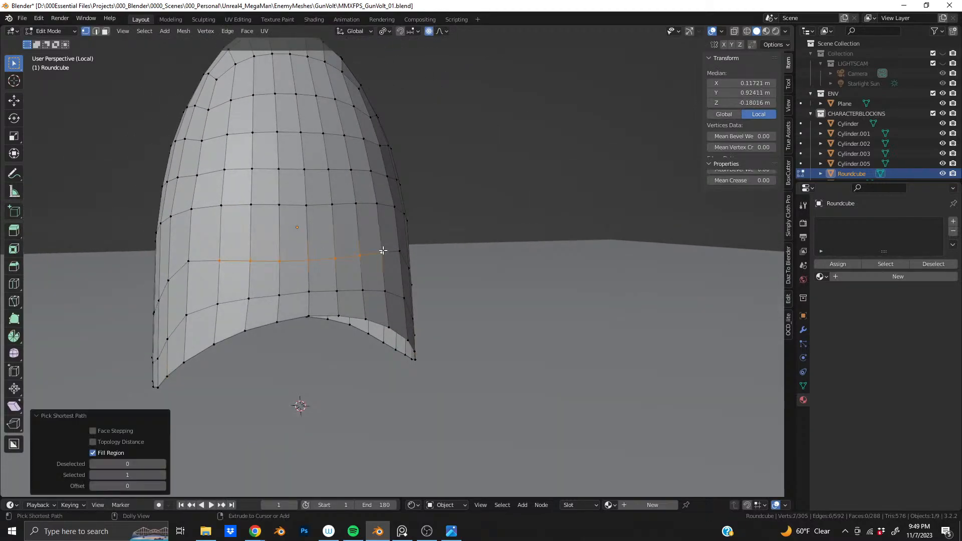
Try sliding the selected back row of vertices along its adjoining edges
{"action": "key", "text": "g"}
{"action": "key", "text": "g"}
{"action": "left_click", "coordinate": [447, 302]}
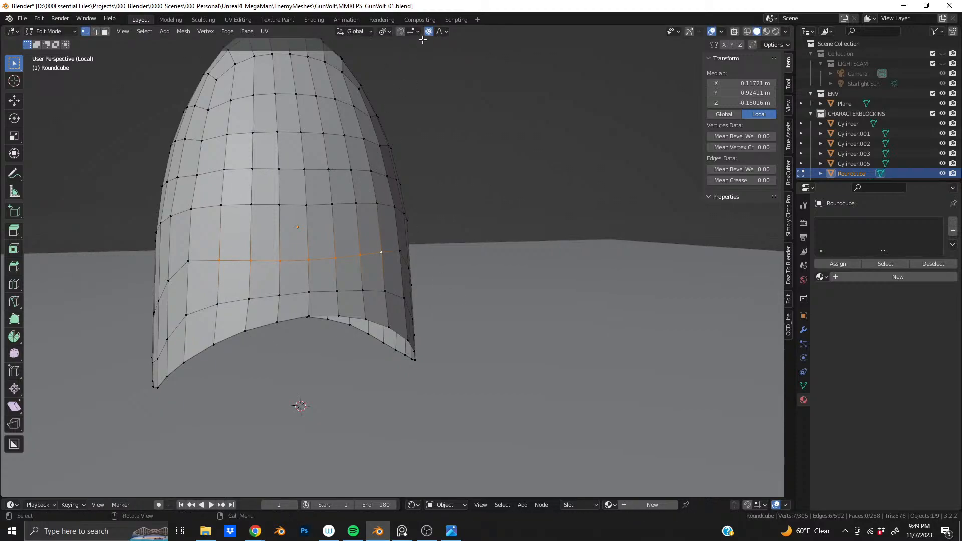
Slide the selected seven-vertex back row slightly upward, and slide it again without its two end vertices
{"action": "key", "text": "g"}
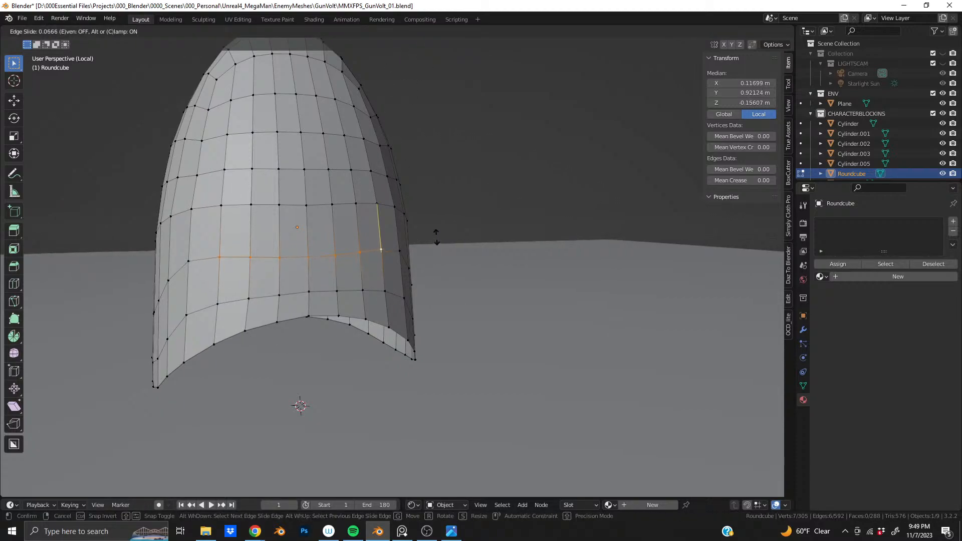
{"action": "left_click", "coordinate": [437, 230]}
{"action": "left_click_drag", "start_coordinate": [191, 237], "coordinate": [231, 273], "text": "ctrl"}
{"action": "left_click_drag", "start_coordinate": [367, 239], "coordinate": [399, 262], "text": "ctrl"}
{"action": "key", "text": "g"}
{"action": "key", "text": "g"}
{"action": "left_click", "coordinate": [420, 340]}
Narrow the selection to the back row's three middle vertices and slide them slightly upward along their edges
{"action": "left_click_drag", "start_coordinate": [234, 237], "coordinate": [262, 271], "text": "ctrl"}
{"action": "left_click_drag", "start_coordinate": [348, 235], "coordinate": [370, 276], "text": "ctrl"}
{"action": "key", "text": "g"}
{"action": "key", "text": "g"}
{"action": "left_click", "coordinate": [464, 337]}
Reduce the selection to the back row's central vertex and slide it upward by a factor of 0.021
{"action": "left_click_drag", "start_coordinate": [266, 238], "coordinate": [290, 270], "text": "ctrl"}
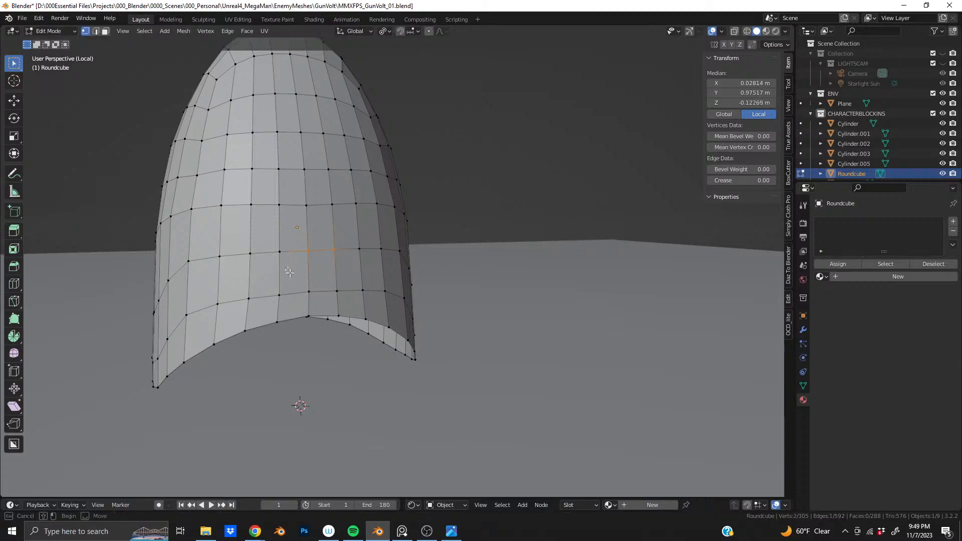
{"action": "left_click_drag", "start_coordinate": [325, 240], "coordinate": [346, 258], "text": "ctrl"}
{"action": "key", "text": "g"}
{"action": "key", "text": "g"}
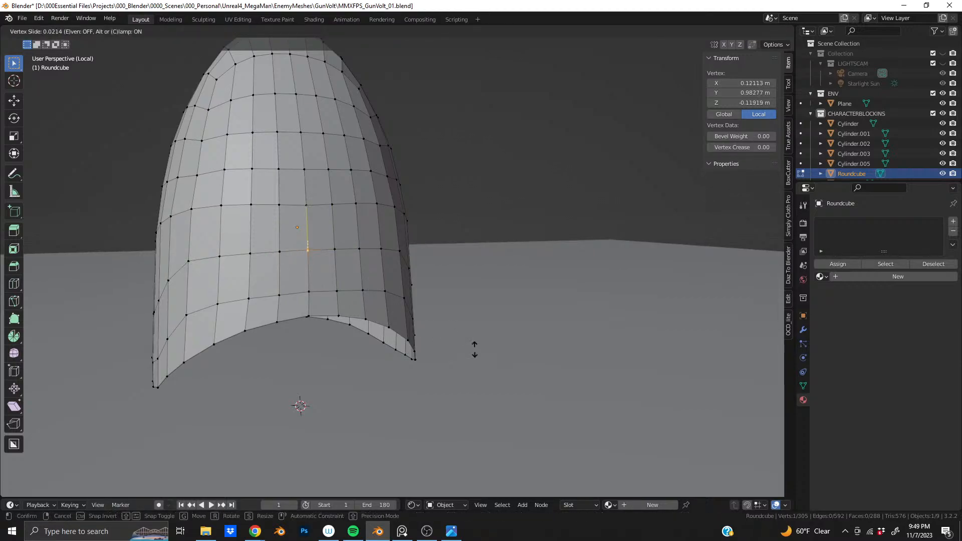
{"action": "left_click", "coordinate": [474, 347]}
In the right orthographic view with X-ray on, select four neighbouring vertex pairs in the middle side row and edge-slide them down by 0.105
{"action": "scroll", "coordinate": [263, 280], "scroll_direction": "down", "scroll_amount": 4}
{"action": "middle_click_drag", "start_coordinate": [262, 280], "coordinate": [335, 284]}
{"action": "scroll", "coordinate": [492, 305], "scroll_direction": "up", "scroll_amount": 3}
{"action": "scroll", "coordinate": [335, 283], "scroll_direction": "up", "scroll_amount": 3}
{"action": "key", "text": "KP_3"}
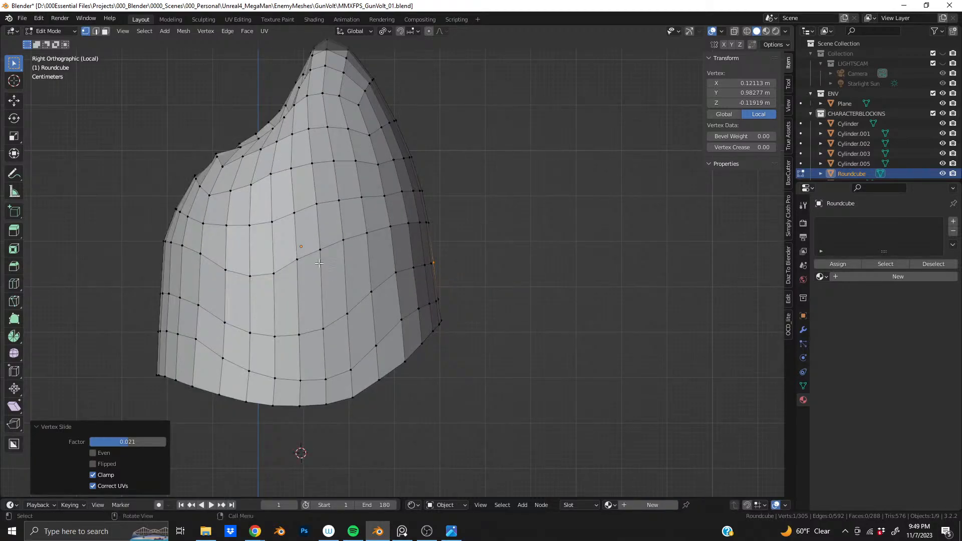
{"action": "left_click", "coordinate": [735, 32]}
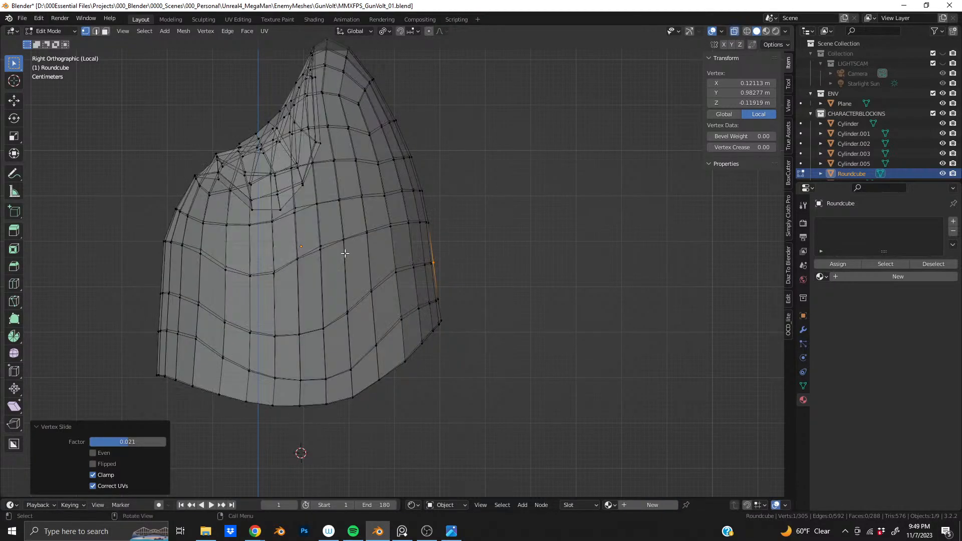
{"action": "left_click_drag", "start_coordinate": [292, 243], "coordinate": [334, 285]}
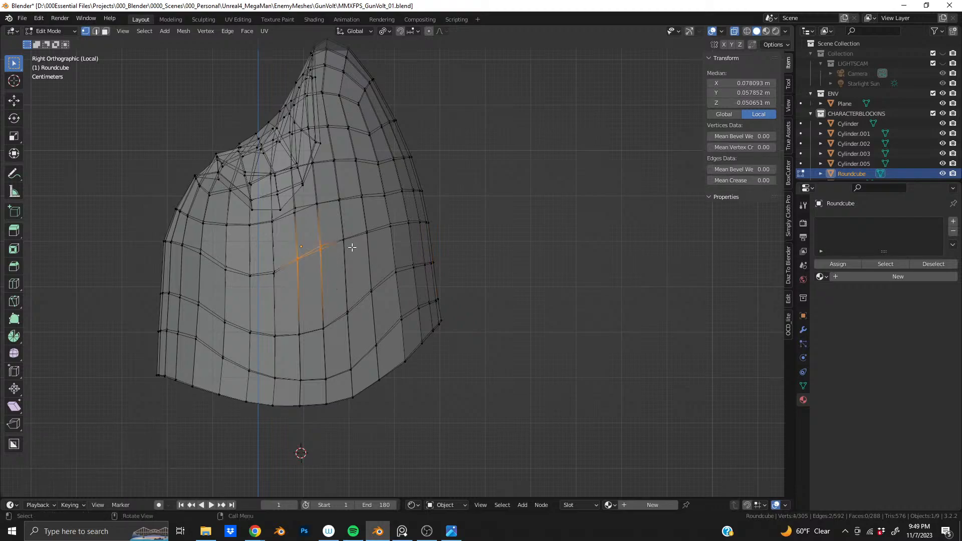
{"action": "left_click_drag", "start_coordinate": [335, 228], "coordinate": [380, 294], "text": "shift"}
{"action": "left_click_drag", "start_coordinate": [357, 223], "coordinate": [380, 250], "text": "shift"}
{"action": "key", "text": "g"}
{"action": "key", "text": "g"}
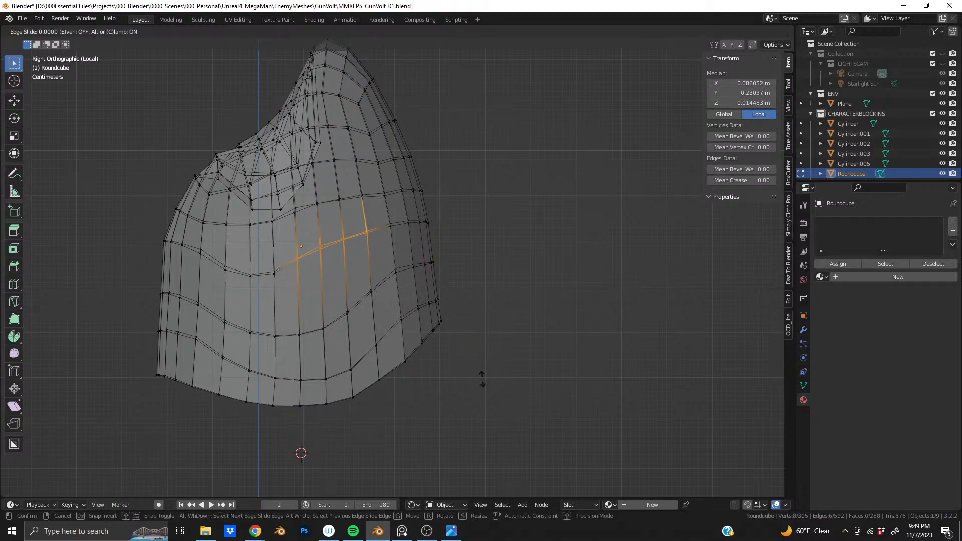
{"action": "left_click", "coordinate": [483, 383]}
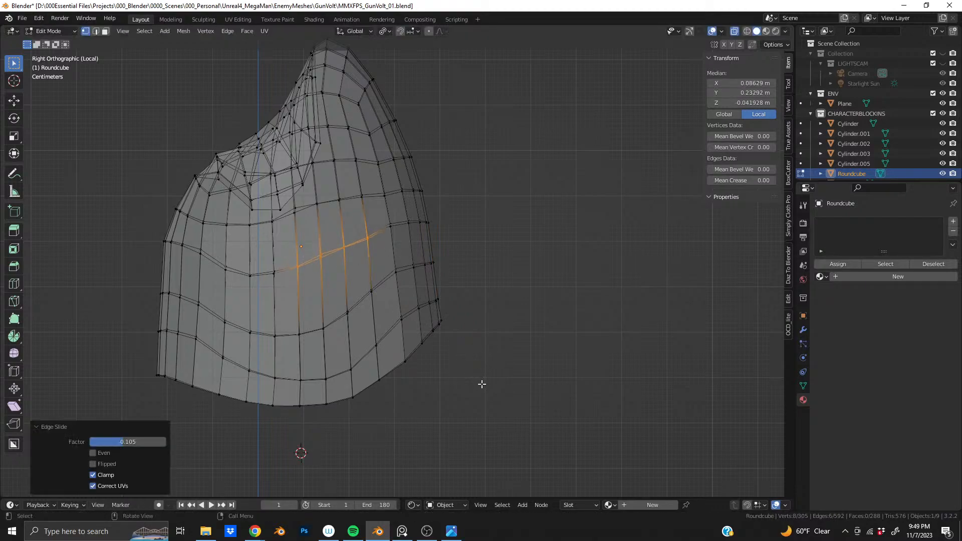
Add the next pair toward the front, slide the middle side row down, and slide it again without its frontmost pair
{"action": "left_click", "coordinate": [271, 269], "text": "shift"}
{"action": "key", "text": "g"}
{"action": "key", "text": "g"}
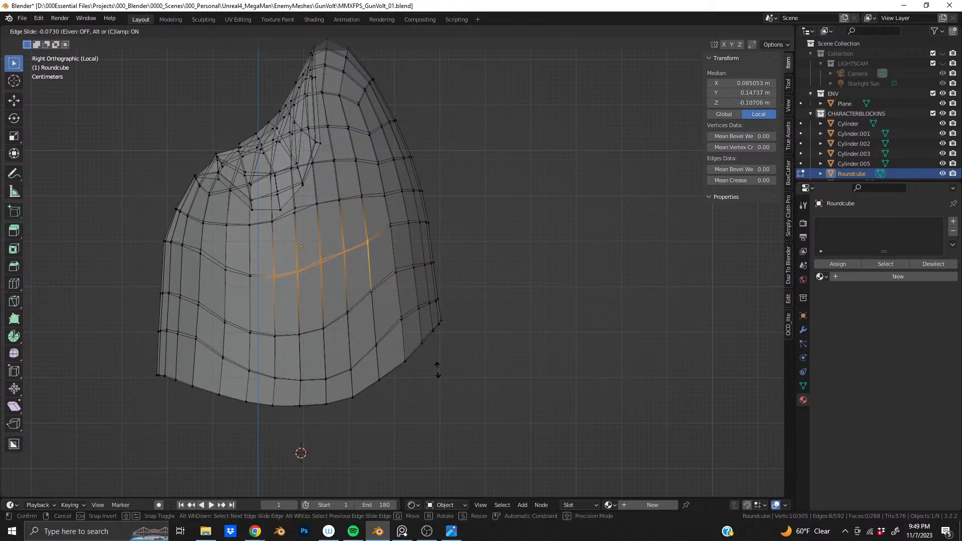
{"action": "left_click", "coordinate": [434, 366]}
{"action": "left_click_drag", "start_coordinate": [272, 263], "coordinate": [275, 269], "text": "ctrl"}
{"action": "left_click_drag", "start_coordinate": [289, 300], "coordinate": [289, 300], "text": "ctrl"}
{"action": "key", "text": "g"}
{"action": "key", "text": "g"}
{"action": "left_click", "coordinate": [438, 297]}
Narrow the selection to the two pairs nearest the back, slide them down by about 0.03, and clear the selection
{"action": "left_click_drag", "start_coordinate": [289, 262], "coordinate": [319, 265], "text": "ctrl"}
{"action": "key", "text": "g"}
{"action": "key", "text": "g"}
{"action": "left_click", "coordinate": [461, 335]}
{"action": "key", "text": "g"}
{"action": "key", "text": "g"}
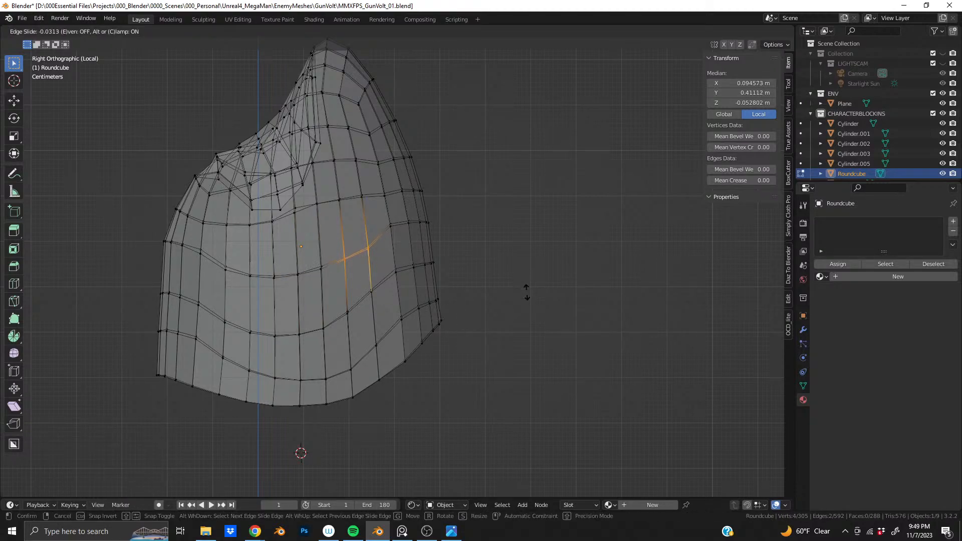
{"action": "left_click", "coordinate": [526, 293]}
{"action": "key", "text": "alt+a"}
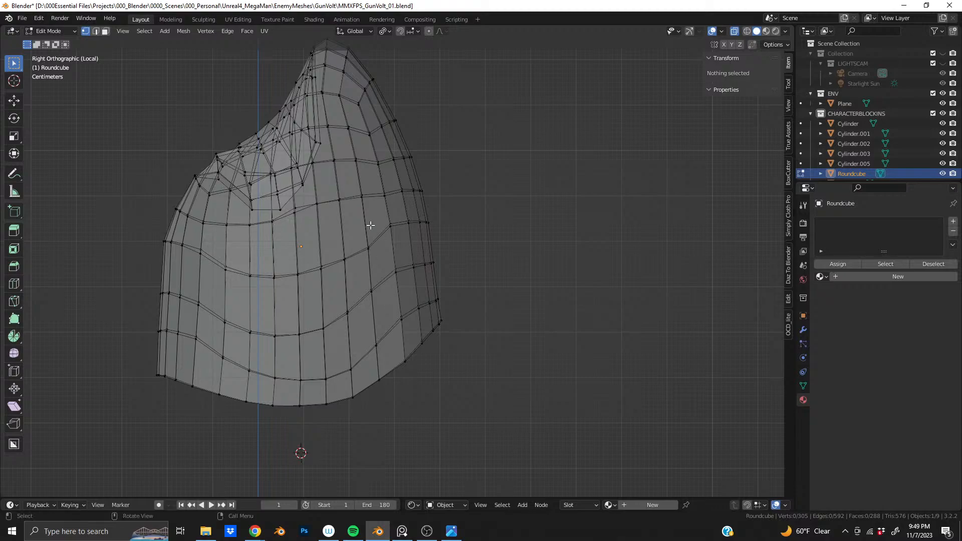
Select the raised vertex pair at the back end of the middle side row and slide it down by 0.112
{"action": "left_click_drag", "start_coordinate": [381, 215], "coordinate": [399, 233], "text": "shift"}
{"action": "key", "text": "g"}
{"action": "key", "text": "g"}
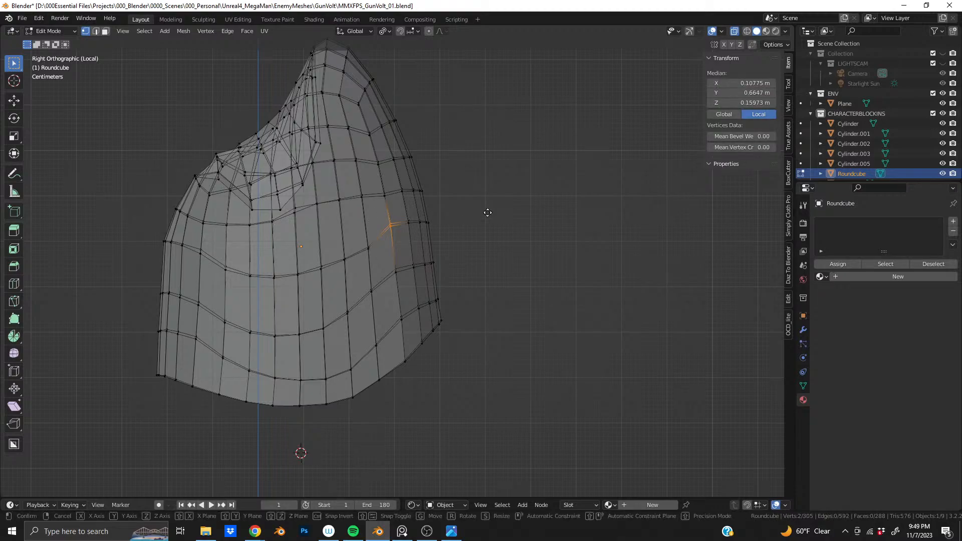
{"action": "left_click", "coordinate": [495, 270]}
{"action": "middle_click_drag", "start_coordinate": [494, 271], "coordinate": [367, 246]}
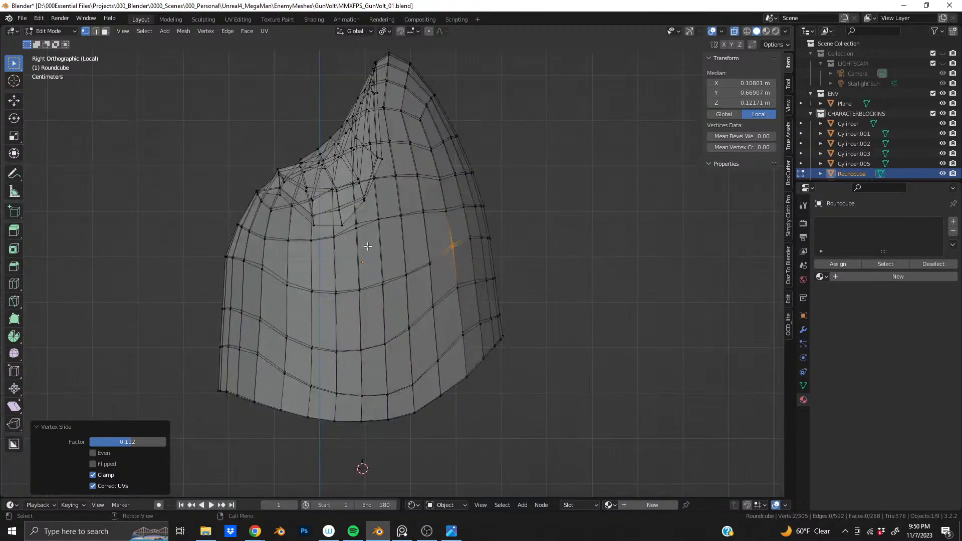
In the next row up, slide the side vertex pair just below the front dent down by 0.210
{"action": "left_click", "coordinate": [356, 222]}
{"action": "key", "text": "shift+v"}
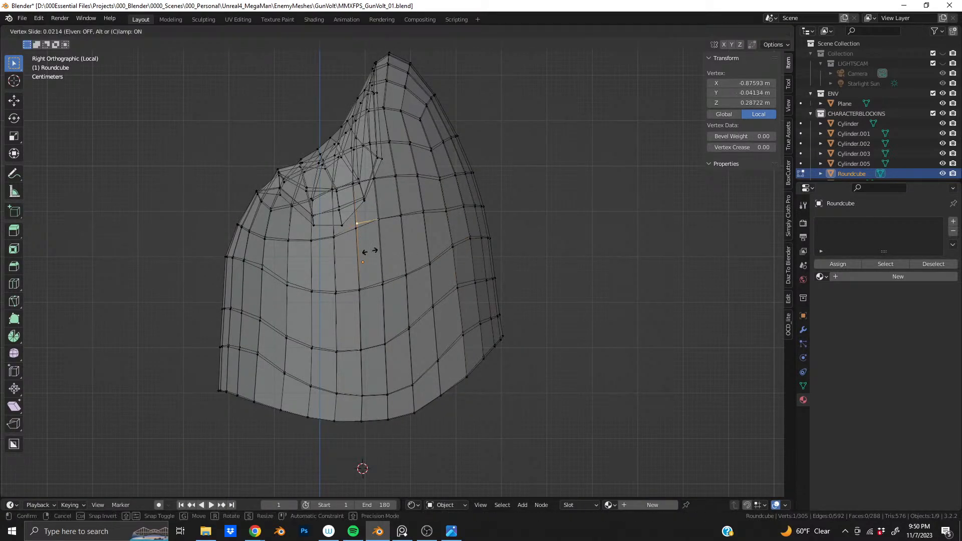
{"action": "left_click", "coordinate": [368, 282]}
{"action": "left_click_drag", "start_coordinate": [350, 221], "coordinate": [373, 248]}
{"action": "key", "text": "shift+v"}
{"action": "left_click", "coordinate": [373, 265]}
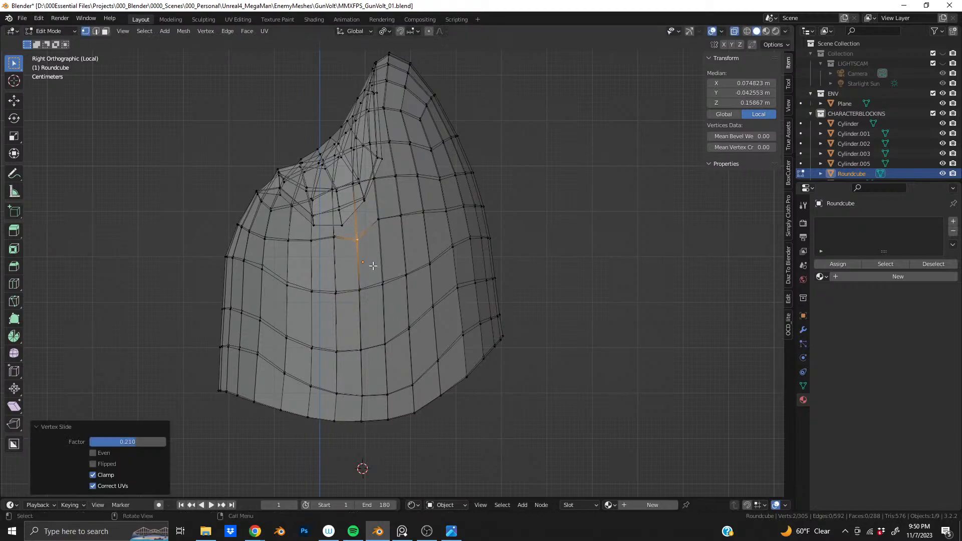
Slide the next three vertex pairs toward the front in that row down, the first two by 0.115 and 0.078
{"action": "key", "text": "ctrl+z"}
{"action": "key", "text": "shift+v"}
{"action": "left_click", "coordinate": [415, 290]}
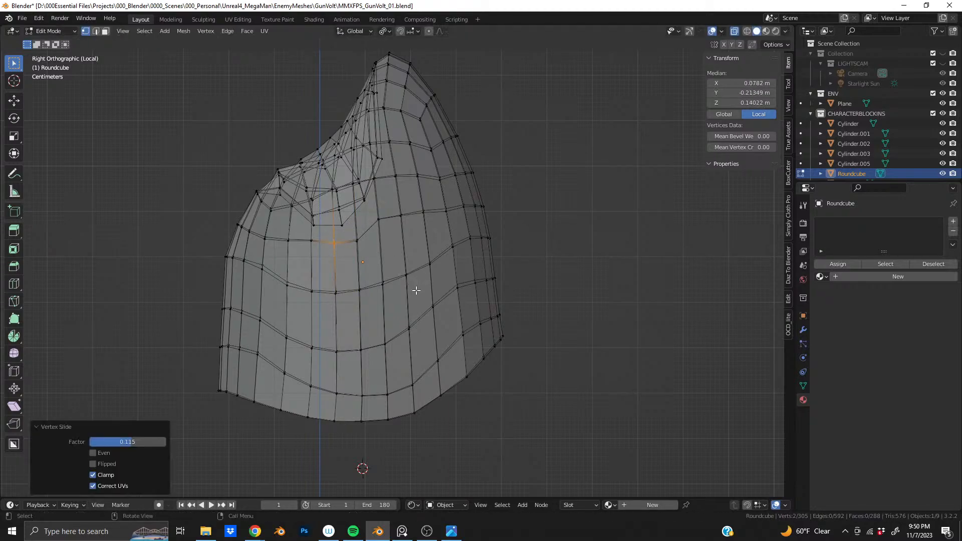
{"action": "key", "text": "ctrl+z"}
{"action": "key", "text": "shift+v"}
{"action": "left_click", "coordinate": [348, 287]}
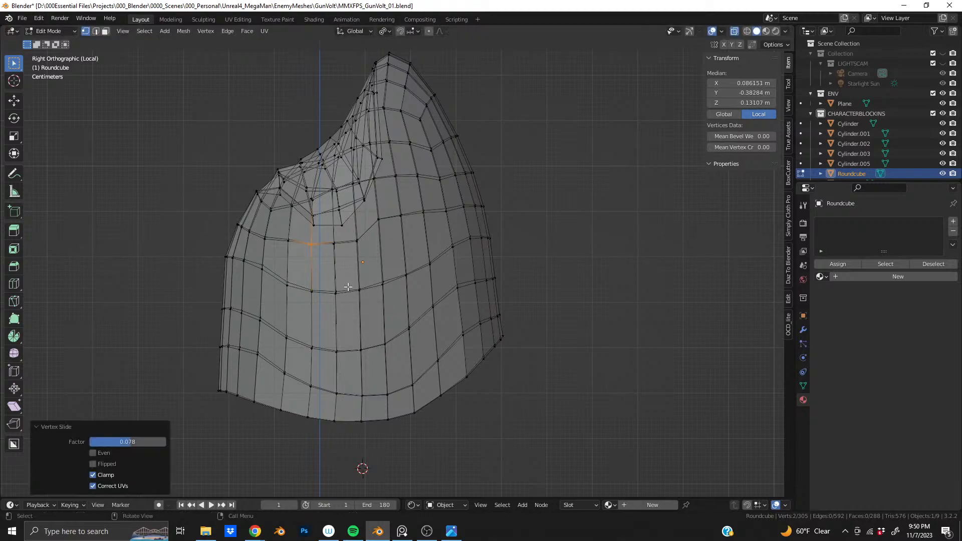
{"action": "key", "text": "ctrl+z"}
{"action": "key", "text": "shift+v"}
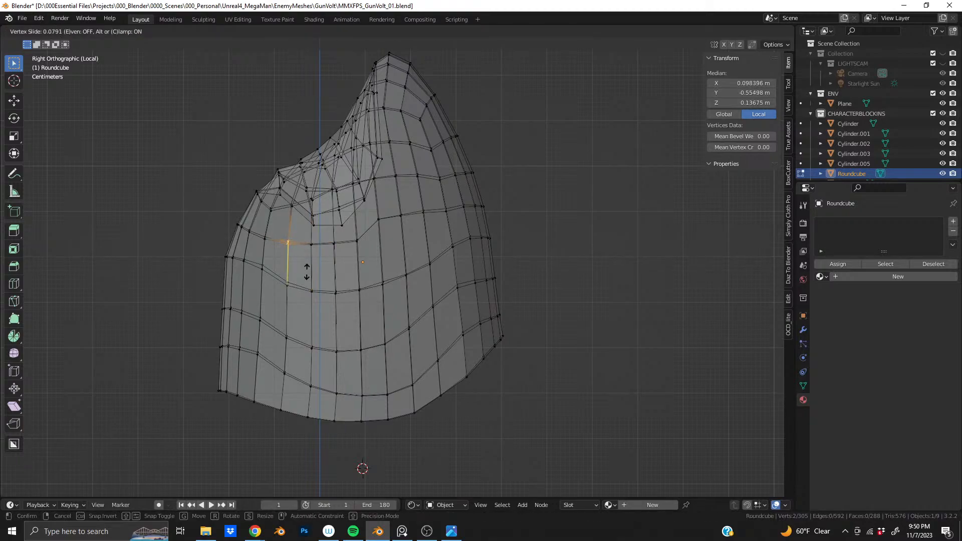
{"action": "left_click", "coordinate": [341, 266]}
Slide the next two vertex pairs toward the back in the same row down by 0.170 and 0.084
{"action": "left_click", "coordinate": [380, 222]}
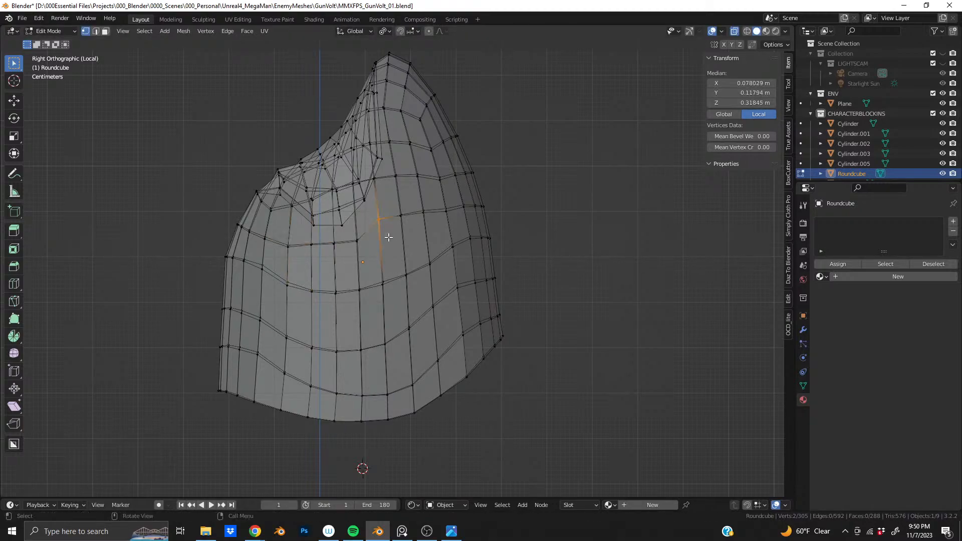
{"action": "key", "text": "shift+v"}
{"action": "left_click", "coordinate": [392, 247]}
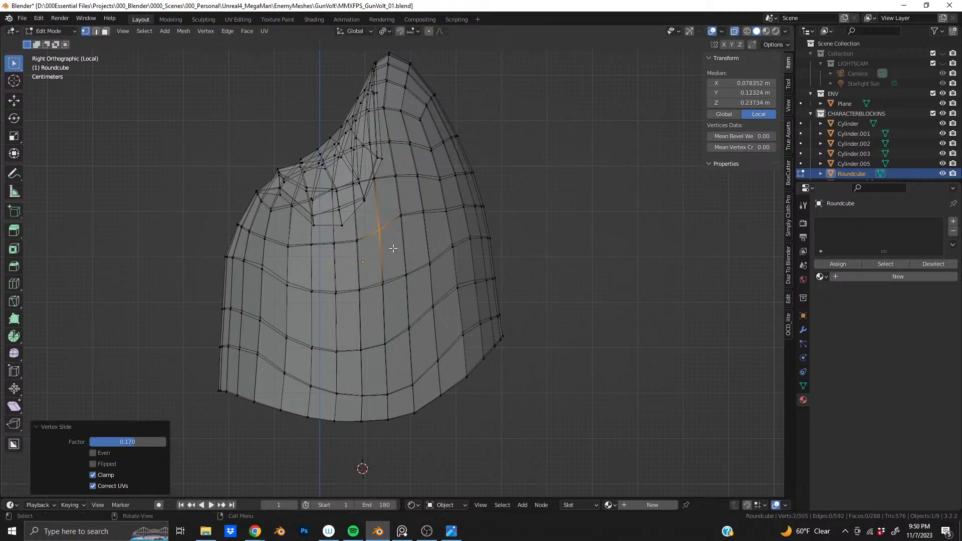
{"action": "left_click", "coordinate": [404, 218]}
{"action": "key", "text": "shift+v"}
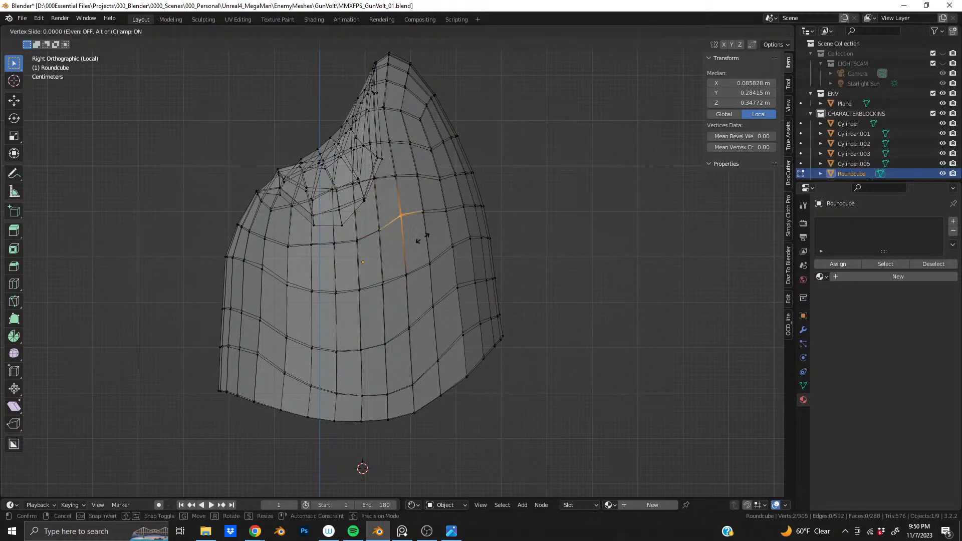
{"action": "left_click", "coordinate": [423, 241]}
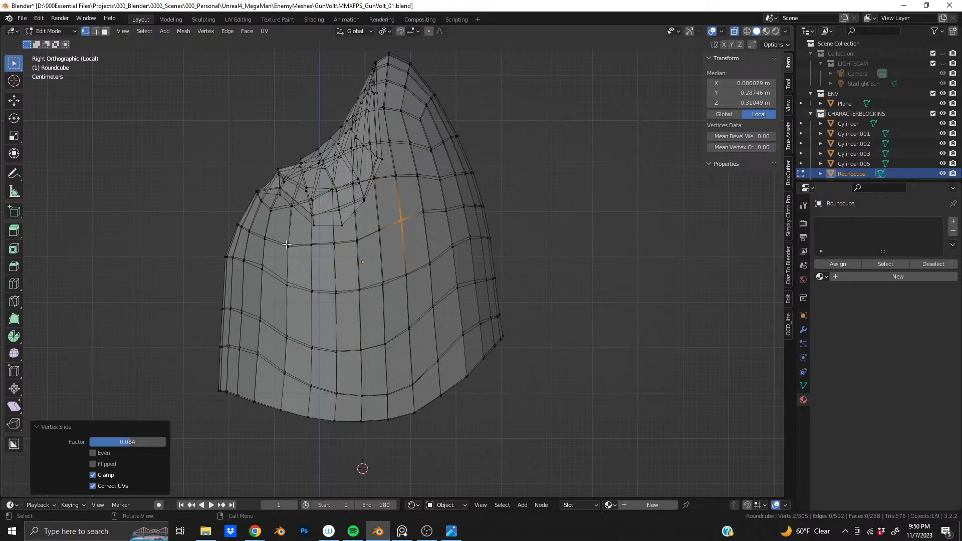
Slide the frontmost adjusted vertex pair in the row below the dent back up by 0.075
{"action": "left_click", "coordinate": [287, 245]}
{"action": "key", "text": "shift+v"}
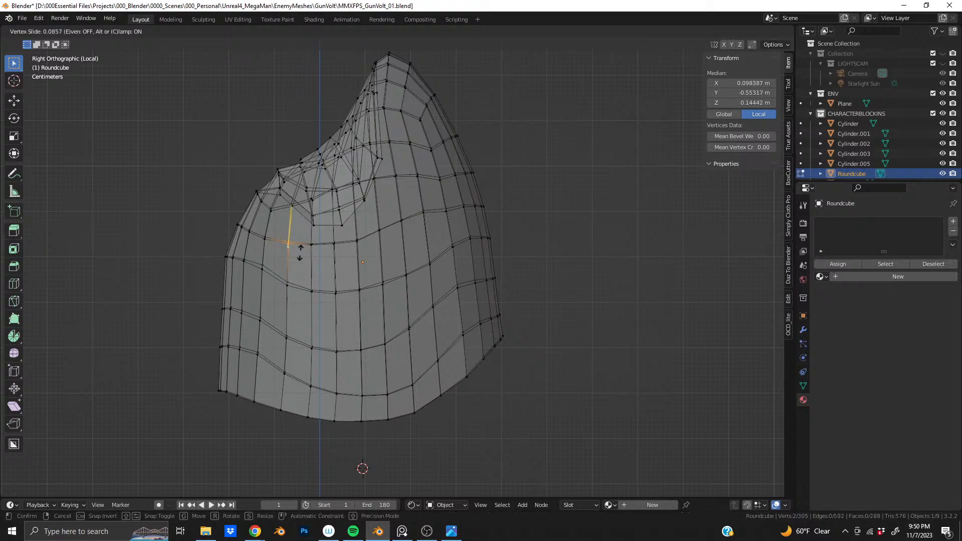
{"action": "left_click", "coordinate": [300, 250]}
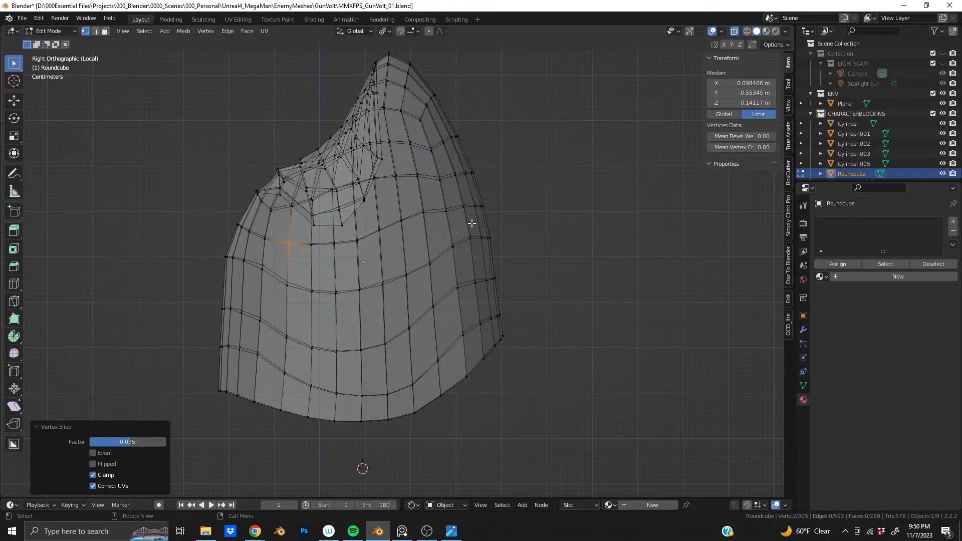
Select the two neighbouring vertex pairs just behind the dent in that row and edge-slide them slightly down together
{"action": "left_click", "coordinate": [423, 213]}
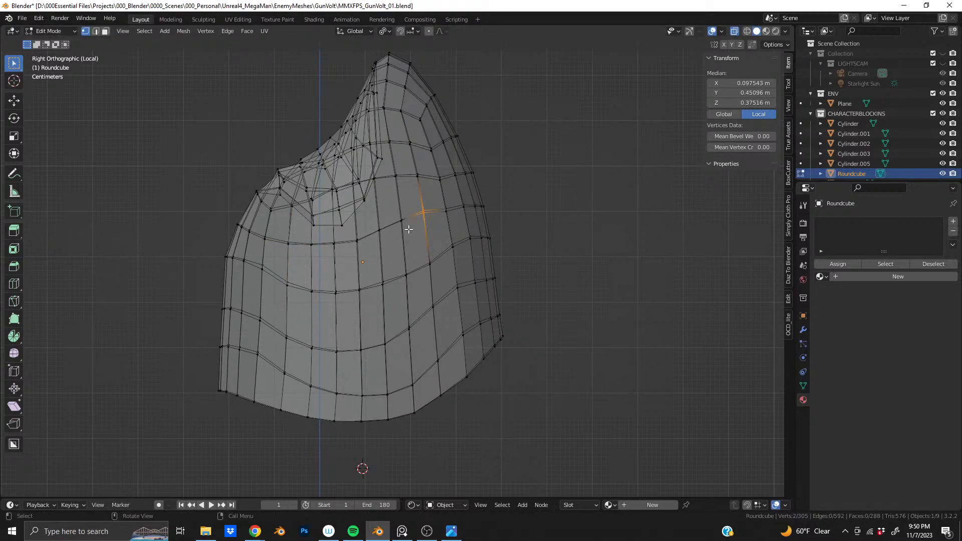
{"action": "left_click_drag", "start_coordinate": [375, 214], "coordinate": [416, 242]}
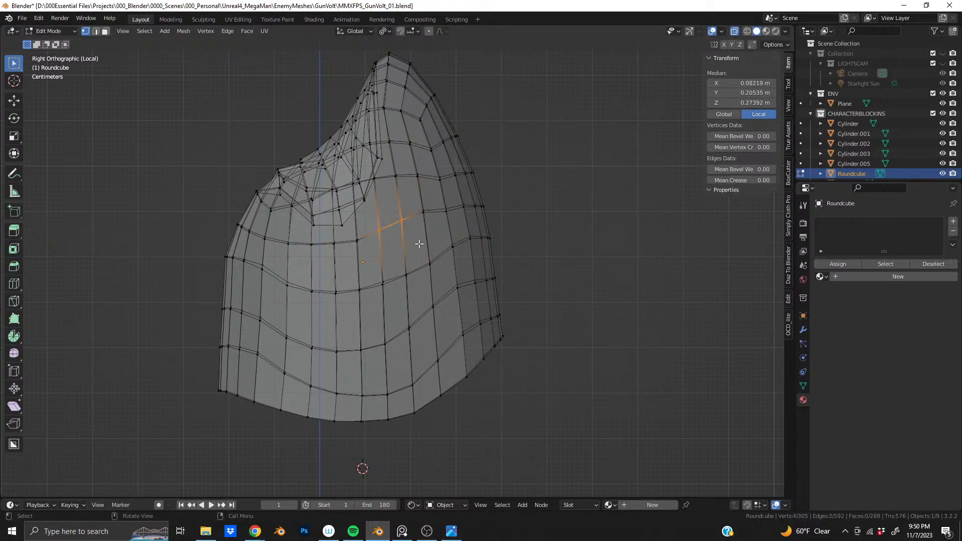
{"action": "key", "text": "g"}
{"action": "key", "text": "g"}
{"action": "left_click", "coordinate": [448, 254]}
Slide the next vertex pair toward the back down by 0.067 and the raised pair in the row above down by 0.139
{"action": "middle_click_drag", "start_coordinate": [448, 254], "coordinate": [371, 287]}
{"action": "left_click_drag", "start_coordinate": [353, 269], "coordinate": [331, 249]}
{"action": "key", "text": "g"}
{"action": "key", "text": "g"}
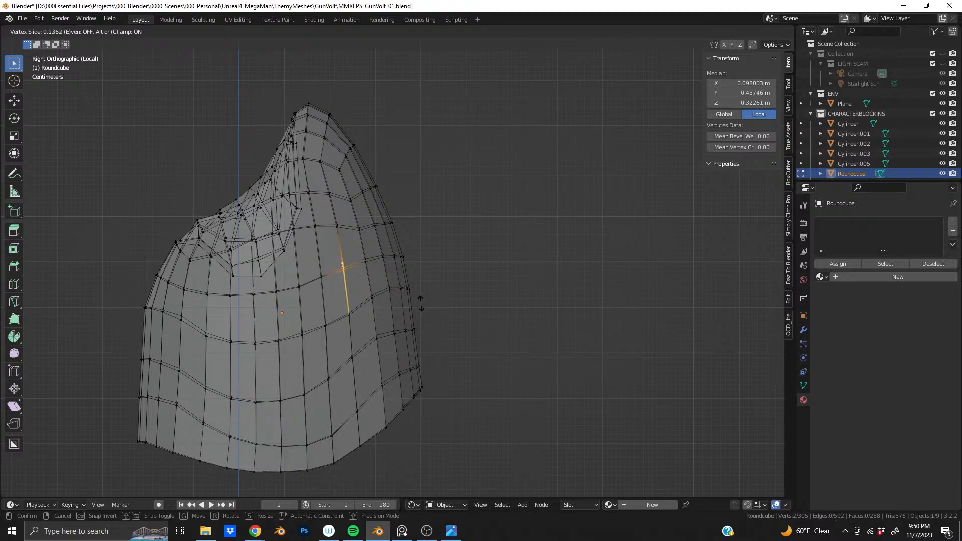
{"action": "left_click", "coordinate": [418, 300]}
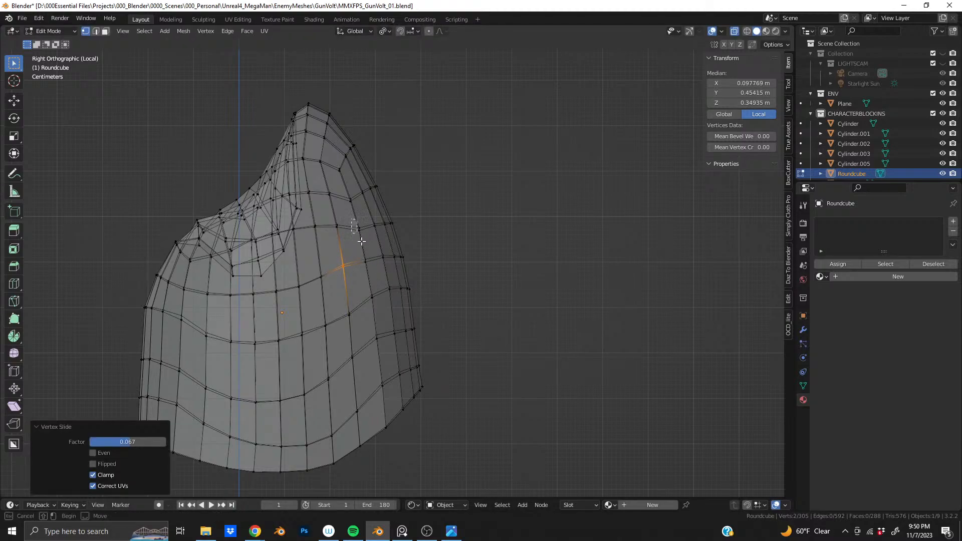
{"action": "key", "text": "g"}
{"action": "key", "text": "g"}
{"action": "left_click", "coordinate": [443, 242]}
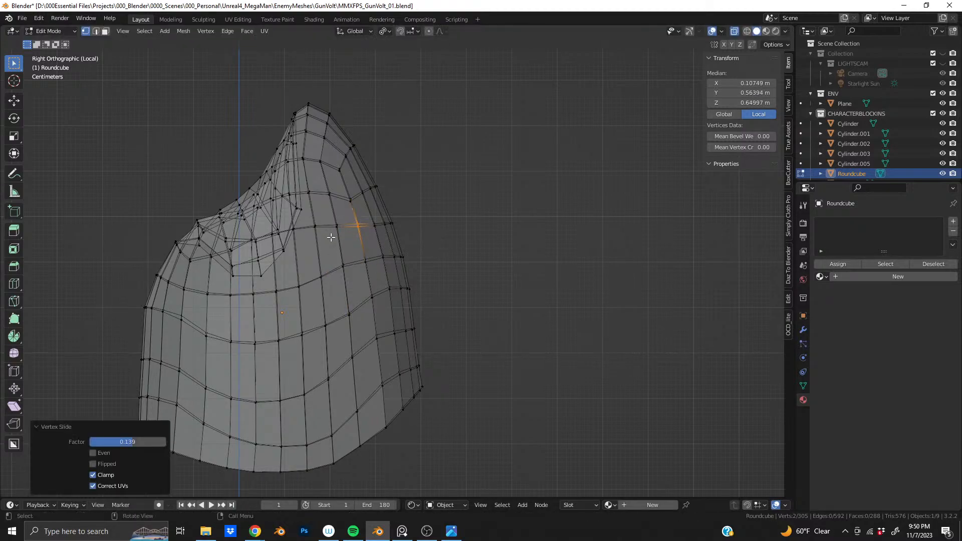
Turn off X-ray and examine the evened edge rows from the front, the sides and the back
{"action": "middle_click_drag", "start_coordinate": [302, 244], "coordinate": [417, 289]}
{"action": "scroll", "coordinate": [417, 289], "scroll_direction": "up", "scroll_amount": 3}
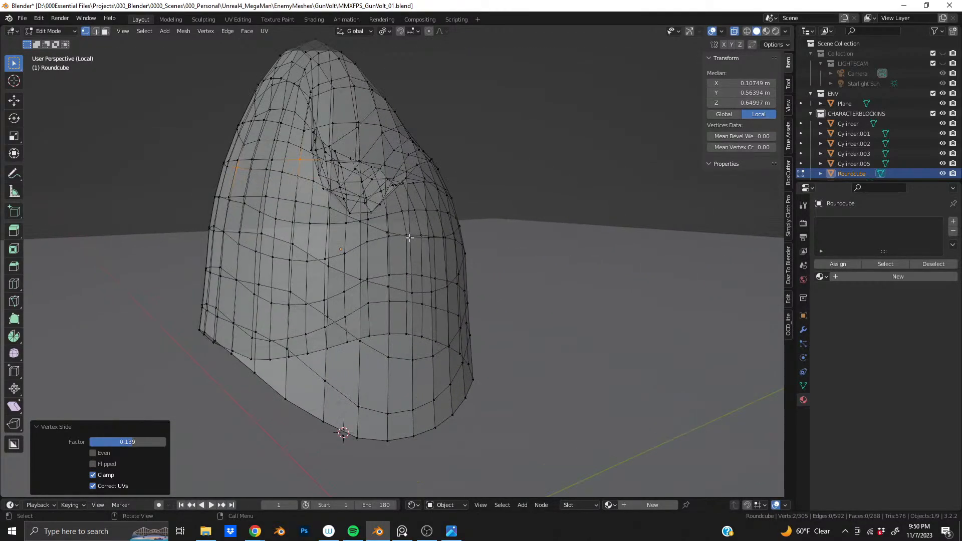
{"action": "middle_click_drag", "start_coordinate": [422, 224], "coordinate": [316, 240]}
{"action": "scroll", "coordinate": [346, 228], "scroll_direction": "down", "scroll_amount": 2}
{"action": "scroll", "coordinate": [346, 228], "scroll_direction": "up", "scroll_amount": 2}
{"action": "left_click", "coordinate": [736, 32]}
{"action": "middle_click_drag", "start_coordinate": [346, 198], "coordinate": [258, 213]}
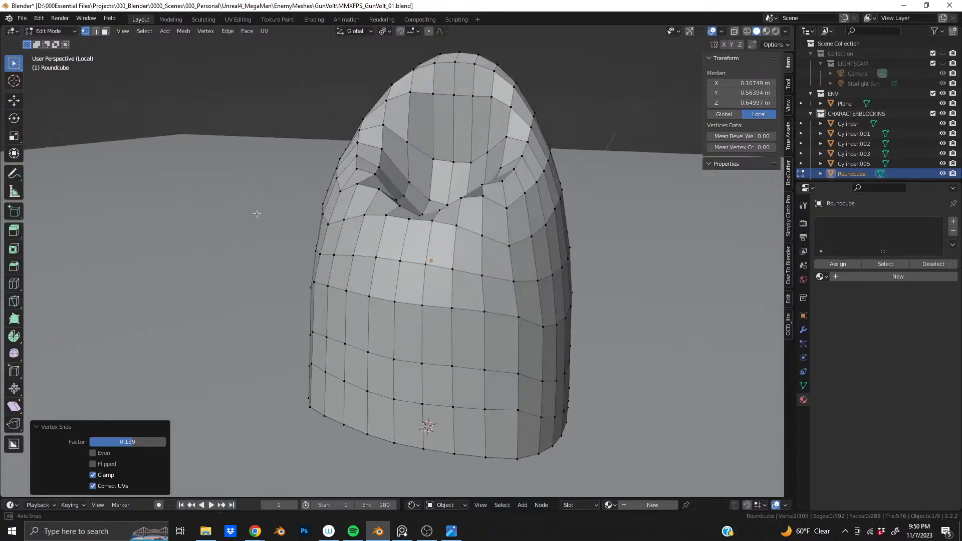
{"action": "scroll", "coordinate": [258, 213], "scroll_direction": "down", "scroll_amount": 3}
{"action": "middle_click_drag", "start_coordinate": [448, 179], "coordinate": [678, 183]}
{"action": "middle_click_drag", "start_coordinate": [522, 233], "coordinate": [439, 243]}
{"action": "scroll", "coordinate": [408, 247], "scroll_direction": "up", "scroll_amount": 2}
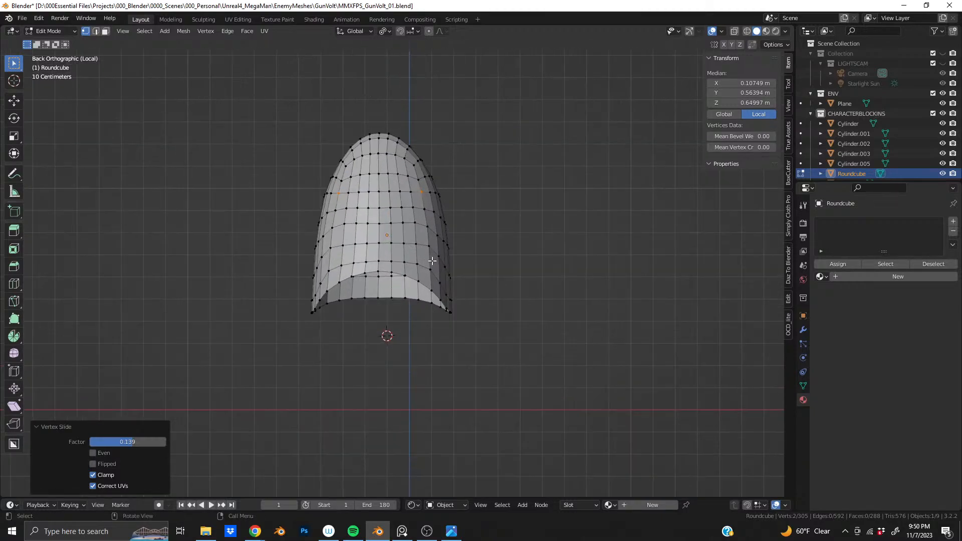
Select the lowest vertical edge on the mesh's negative-X side, from the bottom rim to the vertex directly above it
{"action": "left_click_drag", "start_coordinate": [416, 356], "coordinate": [541, 275]}
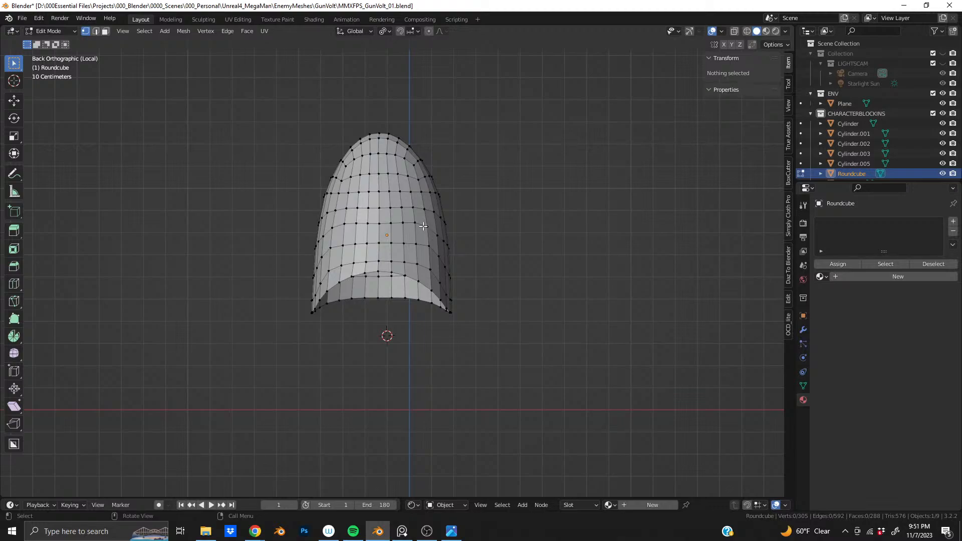
{"action": "middle_click_drag", "start_coordinate": [423, 240], "coordinate": [296, 254]}
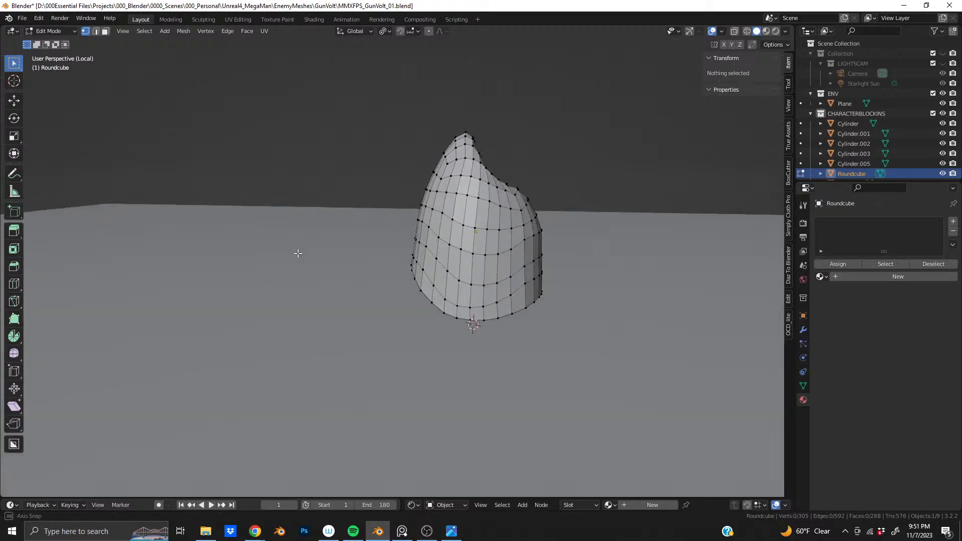
{"action": "left_click", "coordinate": [483, 318]}
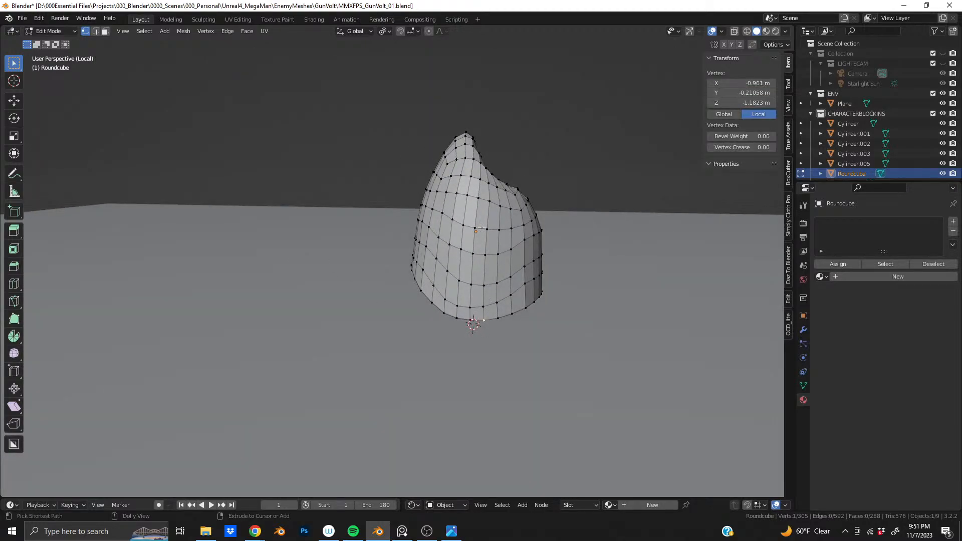
{"action": "left_click", "coordinate": [482, 228], "text": "ctrl"}
{"action": "left_click", "coordinate": [481, 228], "text": "shift"}
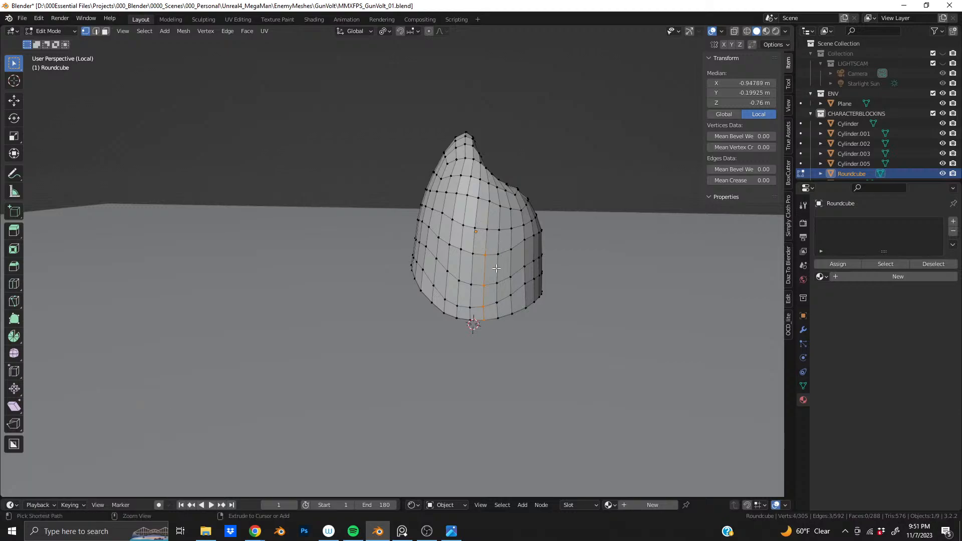
{"action": "left_click", "coordinate": [485, 266], "text": "shift"}
{"action": "middle_click_drag", "start_coordinate": [485, 266], "coordinate": [580, 304]}
{"action": "left_click", "coordinate": [480, 280], "text": "shift"}
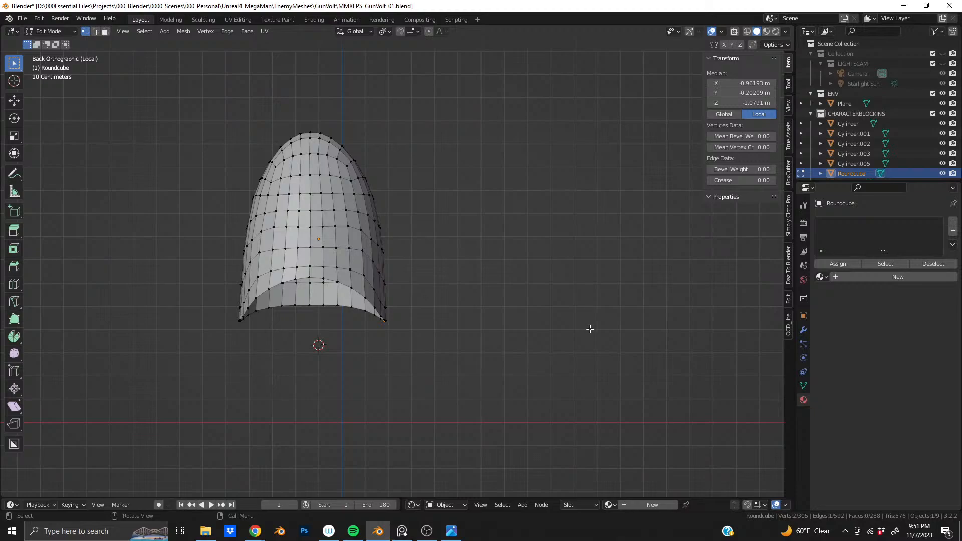
{"action": "key", "text": "g"}
{"action": "key", "text": "x"}
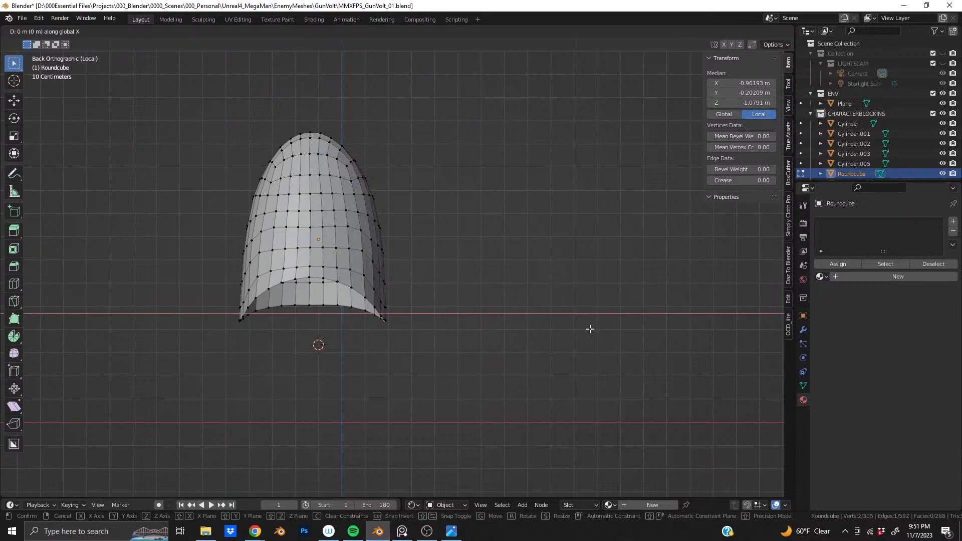
{"action": "left_click", "coordinate": [590, 329]}
{"action": "key", "text": "ctrl+z"}
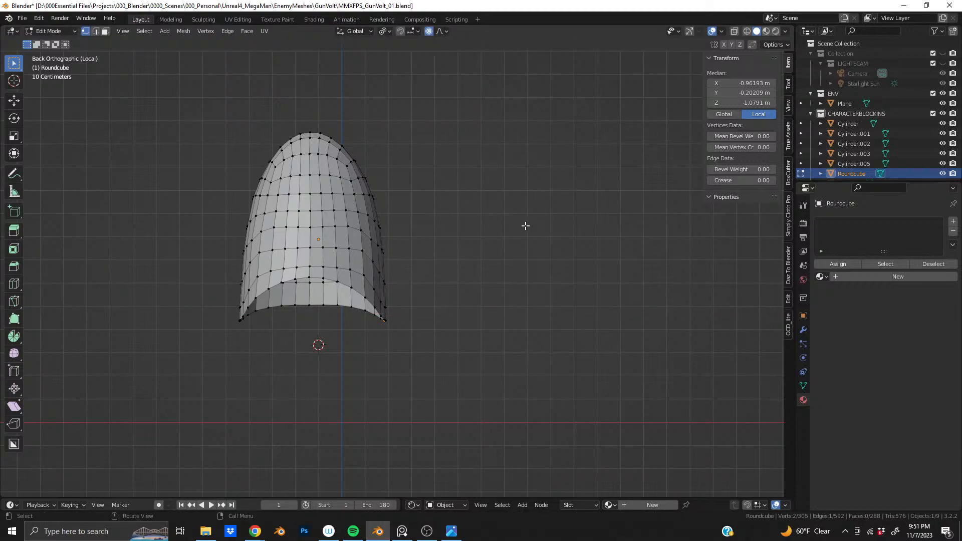
Move the selected rim edge outward along X by about 0.076 m using smooth proportional editing at size 0.589
{"action": "key", "text": "g"}
{"action": "key", "text": "x"}
{"action": "scroll", "coordinate": [525, 225], "scroll_direction": "down", "scroll_amount": 4}
{"action": "scroll", "coordinate": [539, 225], "scroll_direction": "down", "scroll_amount": 2}
{"action": "scroll", "coordinate": [541, 225], "scroll_direction": "up", "scroll_amount": 1}
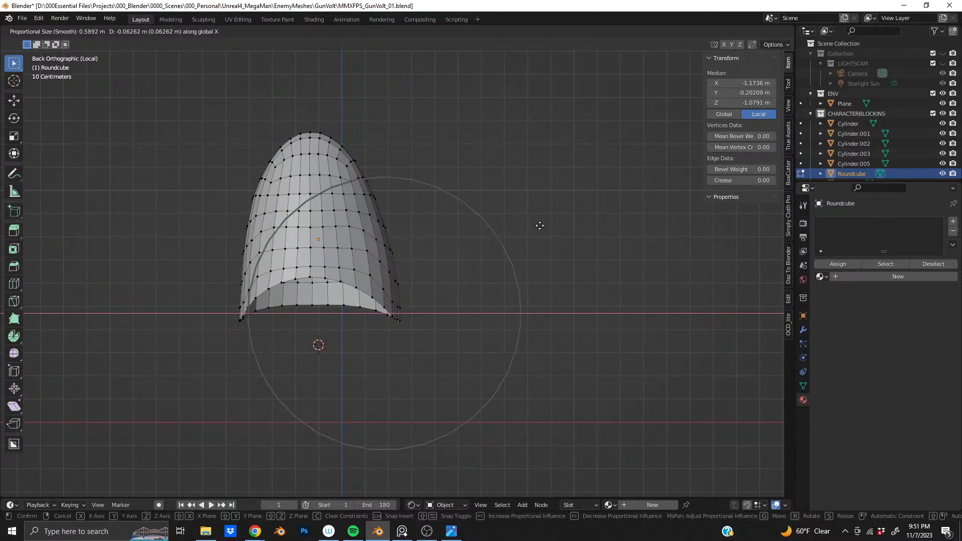
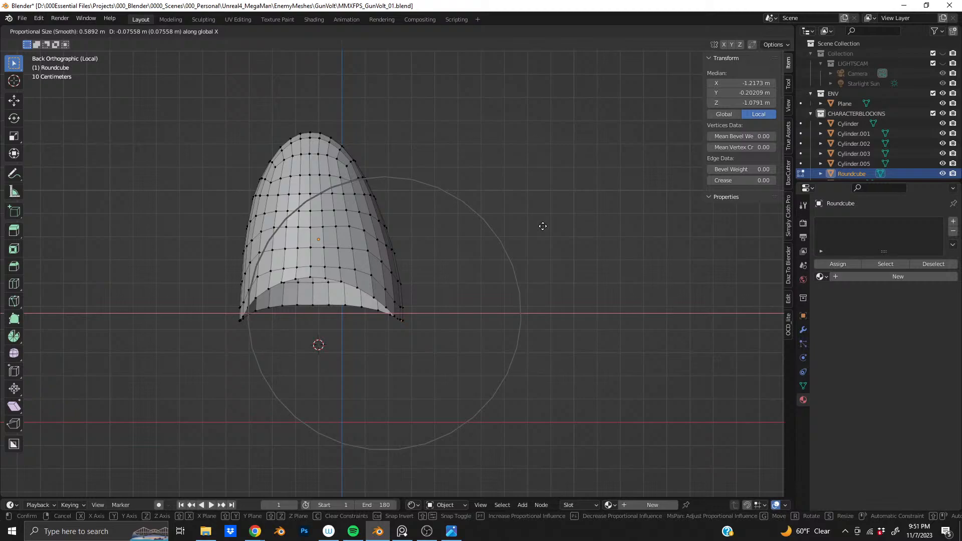
{"action": "left_click", "coordinate": [543, 226]}
Select two adjacent vertices at about mid-height on the opposite, positive-X side of the mesh
{"action": "middle_click_drag", "start_coordinate": [301, 215], "coordinate": [397, 250]}
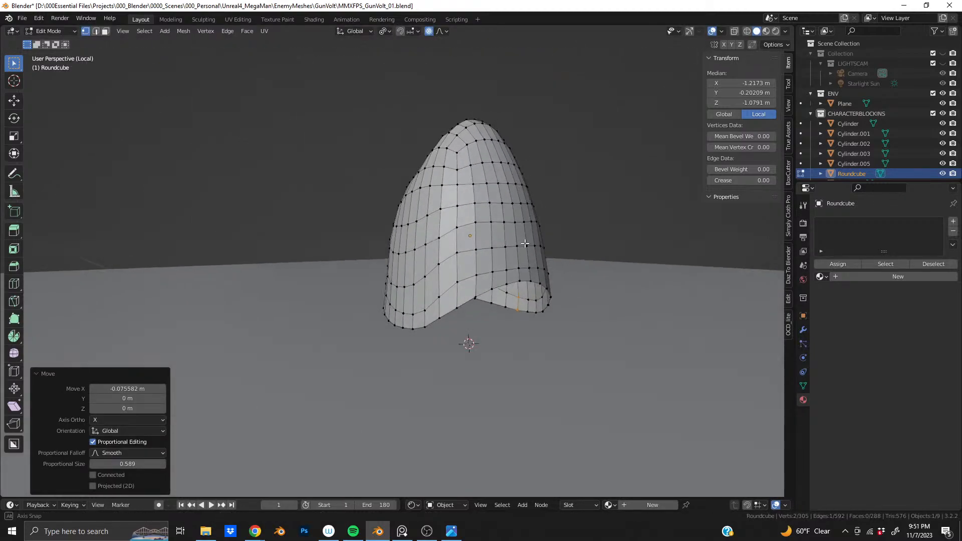
{"action": "left_click", "coordinate": [402, 259]}
{"action": "middle_click_drag", "start_coordinate": [411, 252], "coordinate": [501, 263]}
{"action": "left_click", "coordinate": [383, 257], "text": "shift"}
{"action": "middle_click_drag", "start_coordinate": [383, 257], "coordinate": [281, 281]}
{"action": "key", "text": "g"}
{"action": "key", "text": "x"}
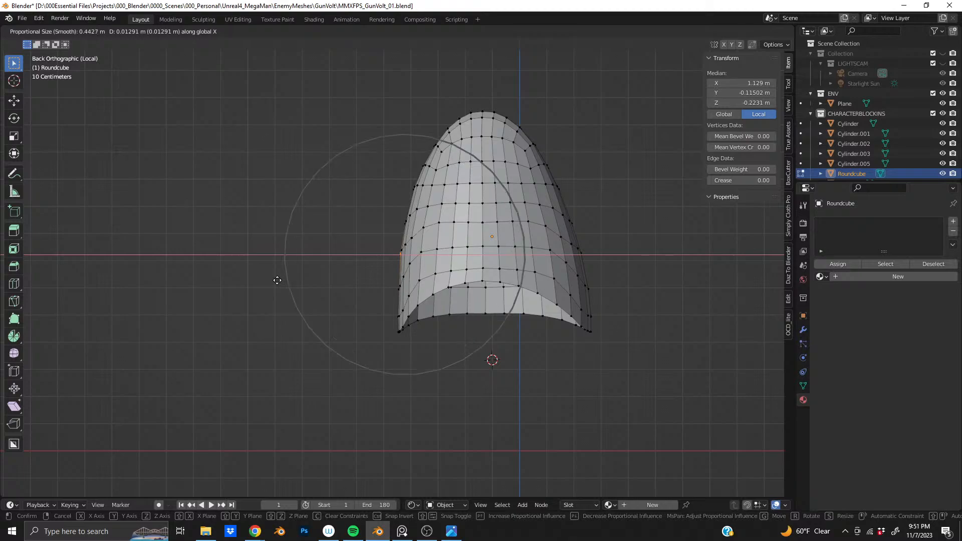
{"action": "left_click", "coordinate": [275, 277]}
Switch the proportional falloff to Sphere and move the selected vertex pair outward along X by about 0.02 m at size 0.302
{"action": "left_click", "coordinate": [440, 31]}
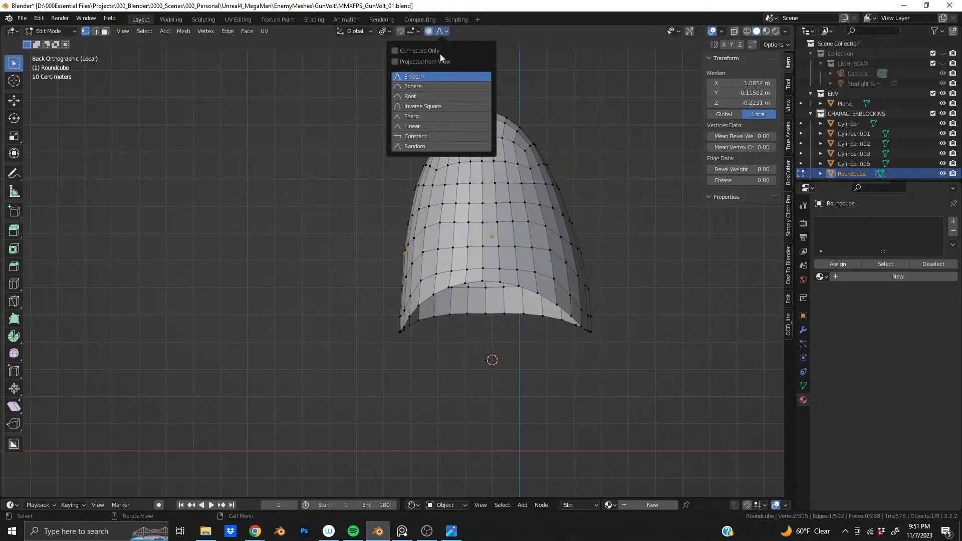
{"action": "left_click", "coordinate": [421, 88]}
{"action": "key", "text": "g"}
{"action": "key", "text": "z"}
{"action": "key", "text": "x"}
{"action": "scroll", "coordinate": [332, 231], "scroll_direction": "up", "scroll_amount": 5}
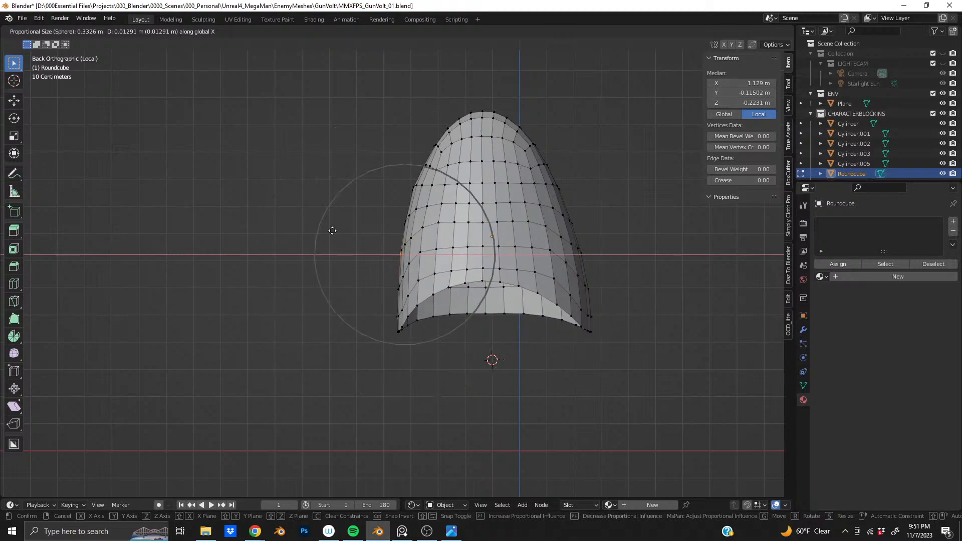
{"action": "scroll", "coordinate": [332, 231], "scroll_direction": "up", "scroll_amount": 1}
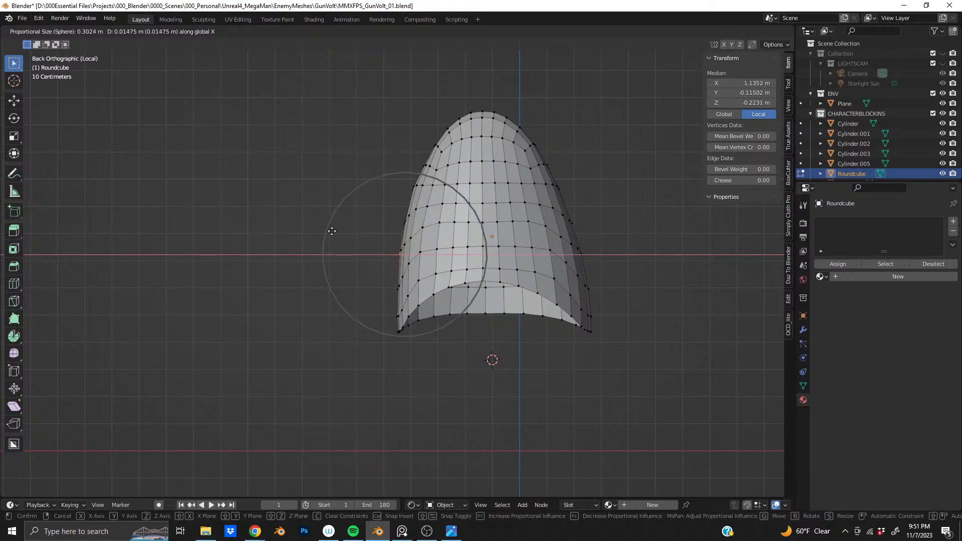
{"action": "left_click", "coordinate": [330, 232]}
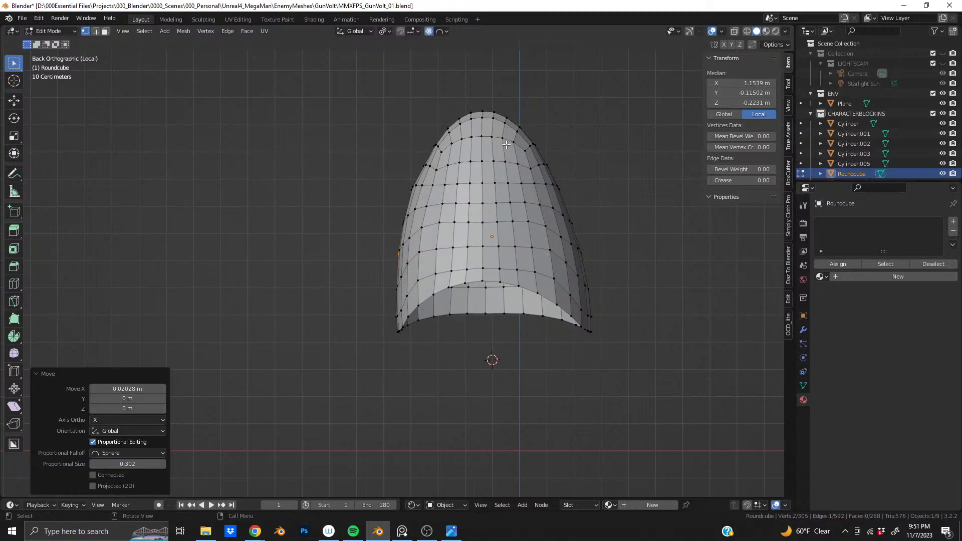
Select the open bottom rim's edge loop, extrude it in place and turn off proportional editing
{"action": "middle_click_drag", "start_coordinate": [489, 193], "coordinate": [321, 231]}
{"action": "scroll", "coordinate": [449, 230], "scroll_direction": "up", "scroll_amount": 7}
{"action": "middle_click_drag", "start_coordinate": [321, 231], "coordinate": [467, 136]}
{"action": "key", "text": "2"}
{"action": "left_click", "coordinate": [382, 238], "text": "alt"}
{"action": "key", "text": "e"}
{"action": "right_click", "coordinate": [502, 156]}
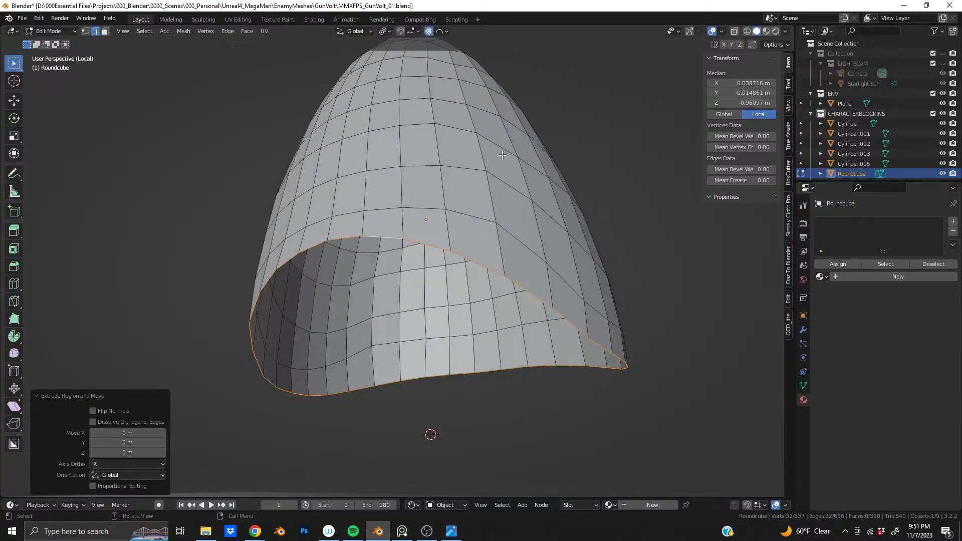
{"action": "left_click", "coordinate": [430, 31]}
{"action": "middle_click_drag", "start_coordinate": [445, 199], "coordinate": [472, 196]}
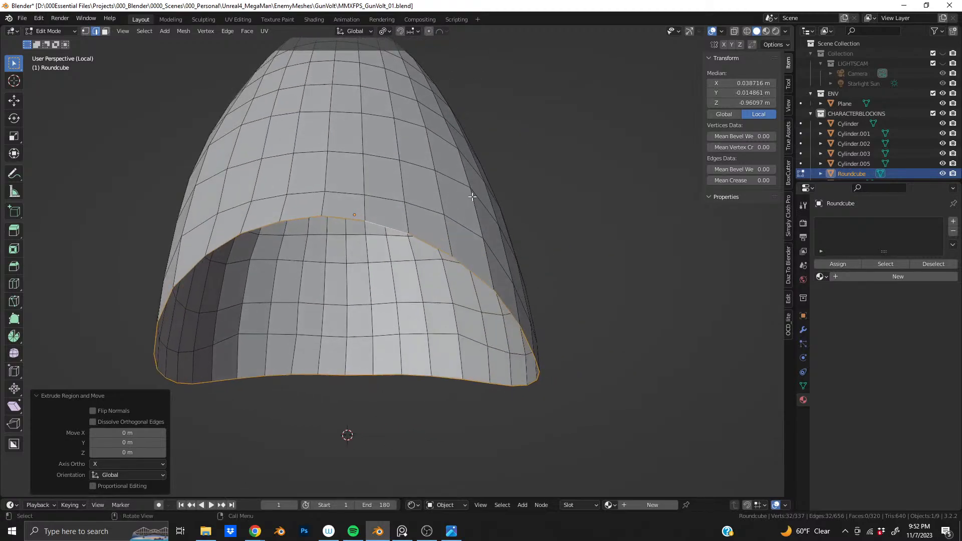
Set the Roundcube's origin to its center of mass (surface) and return to editing the mesh
{"action": "key", "text": "Tab"}
{"action": "right_click", "coordinate": [411, 209]}
{"action": "mouse_move", "coordinate": [409, 209]}
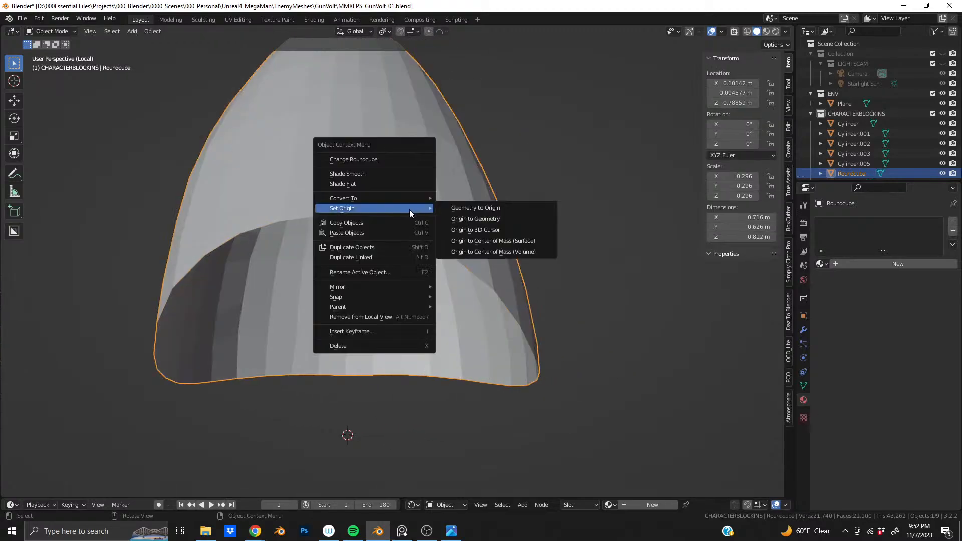
{"action": "left_click", "coordinate": [498, 240]}
{"action": "key", "text": "Tab"}
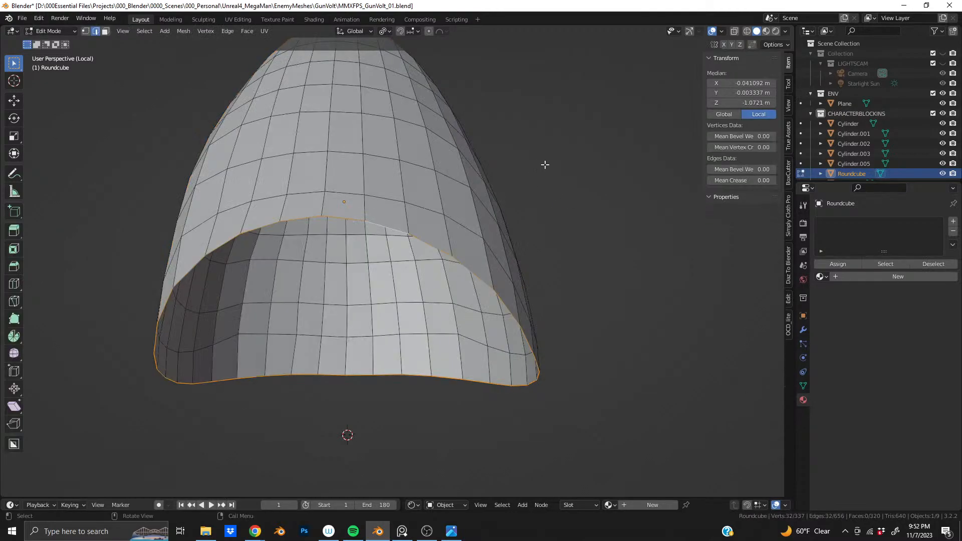
{"action": "key", "text": "s"}
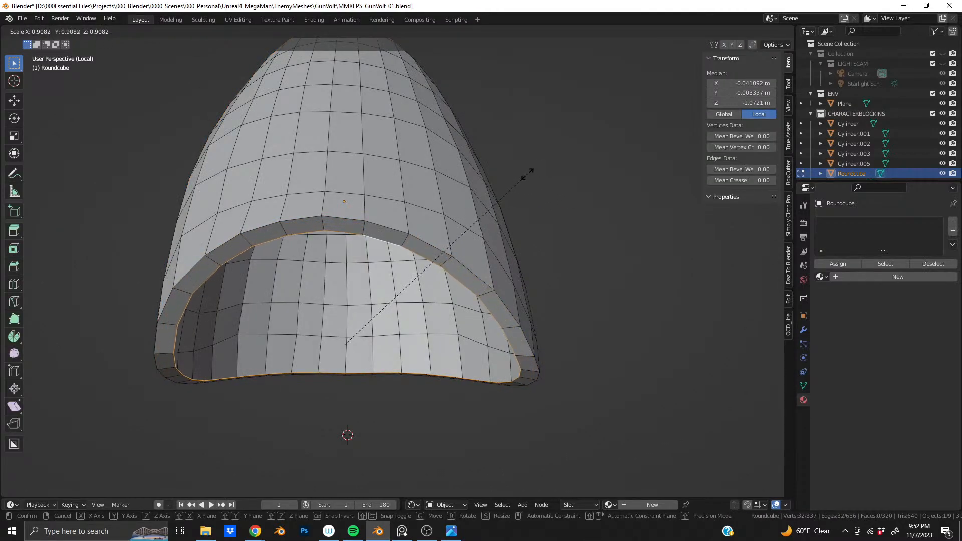
{"action": "left_click", "coordinate": [522, 175]}
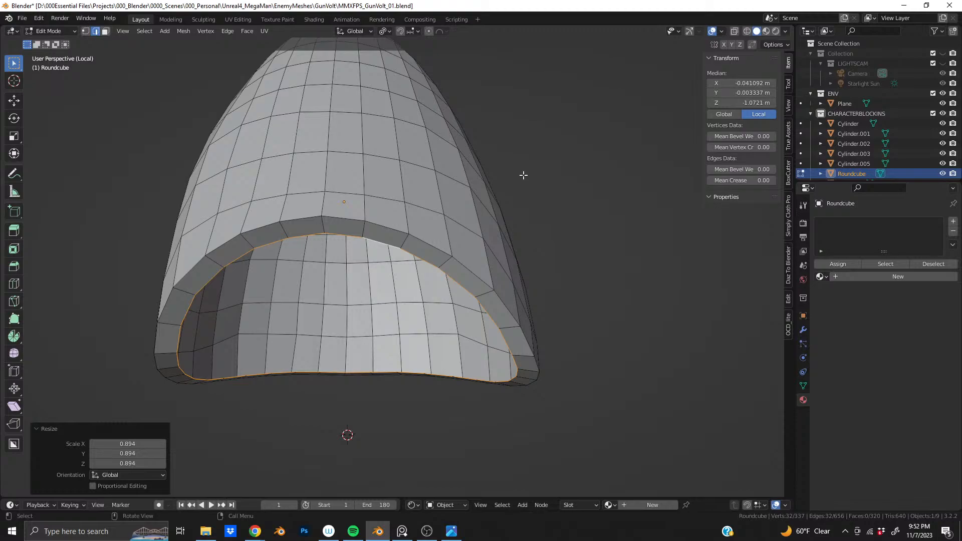
{"action": "key", "text": "e"}
{"action": "key", "text": "Escape"}
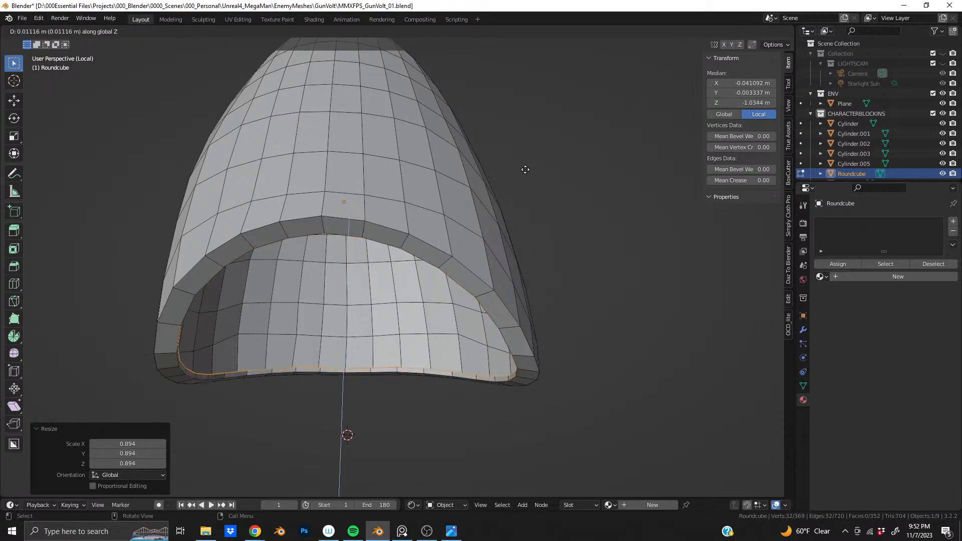
{"action": "key", "text": "ctrl+z"}
Scale the extruded rim loop to 0.928 to form the shell thickness, and extrude it upward along Z by about 0.052 m
{"action": "key", "text": "s"}
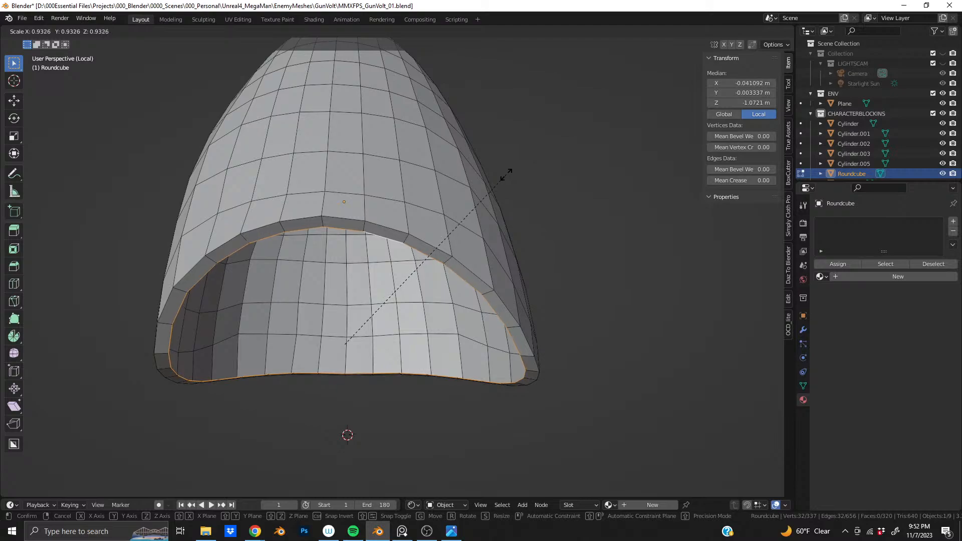
{"action": "left_click", "coordinate": [508, 174]}
{"action": "key", "text": "e"}
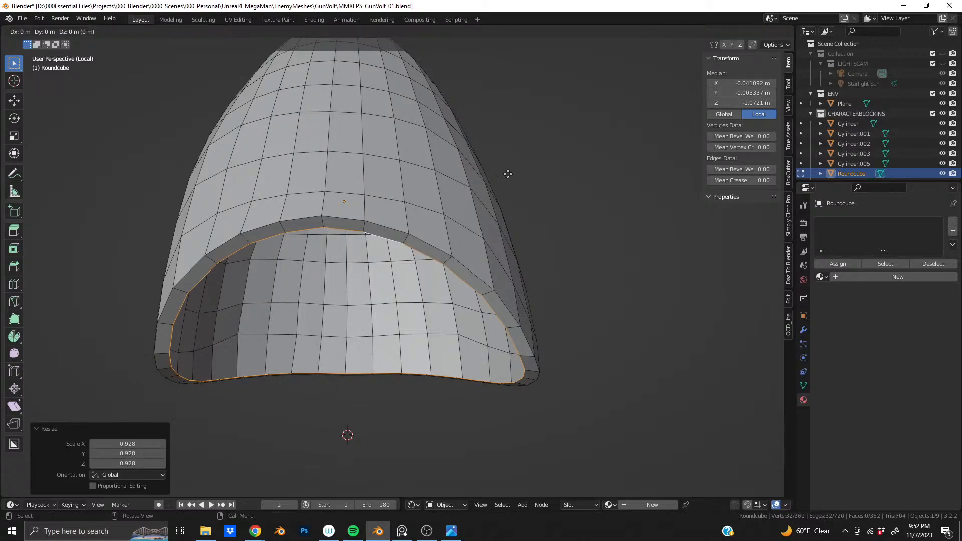
{"action": "left_click", "coordinate": [511, 149]}
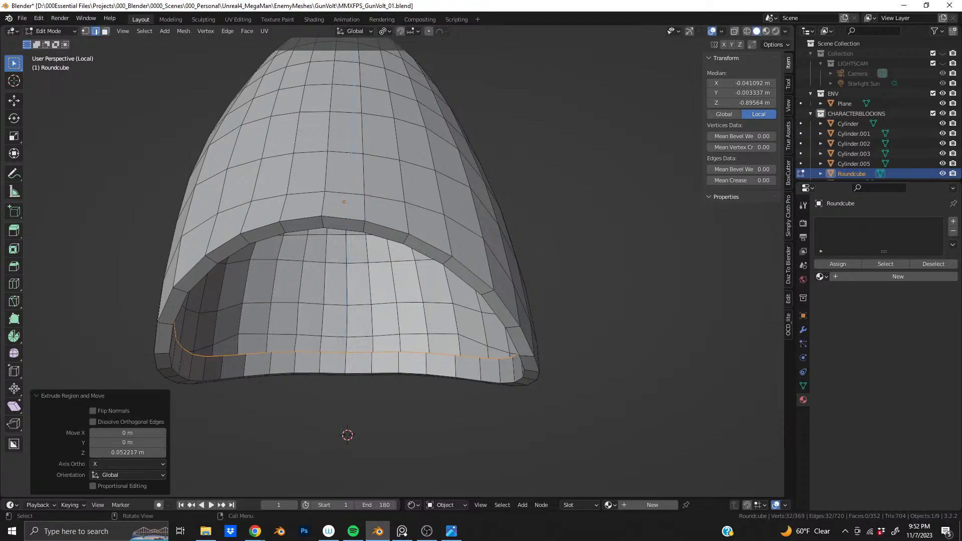
Scale the inner loop to 0.9 and extrude it further up inside the shell by about 0.051 m along Z
{"action": "key", "text": "s"}
{"action": "left_click", "coordinate": [490, 157]}
{"action": "key", "text": "g"}
{"action": "key", "text": "z"}
{"action": "key", "text": "Escape"}
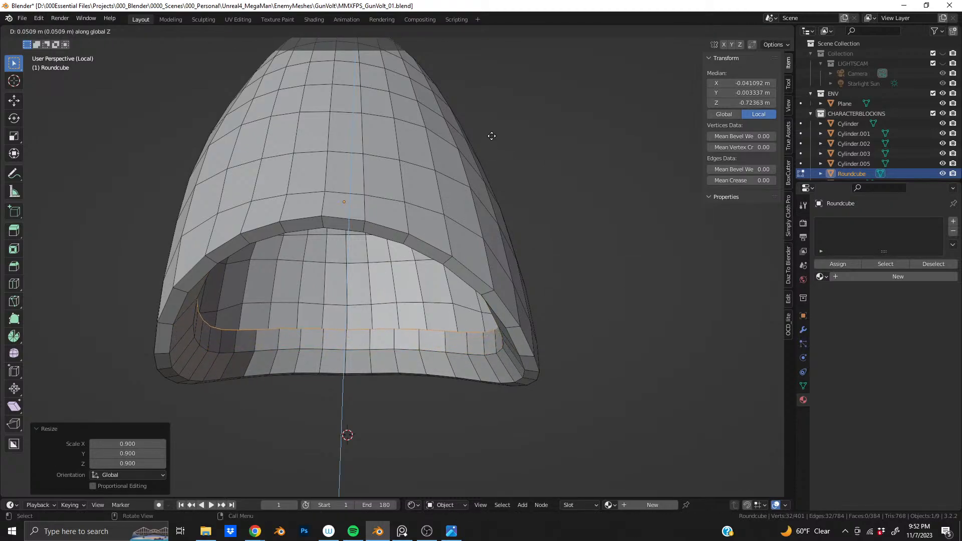
{"action": "key", "text": "ctrl+z"}
Narrow the raised inner loop to a scale of 0.84 and extrude it upward along Z by about 0.067 m
{"action": "key", "text": "s"}
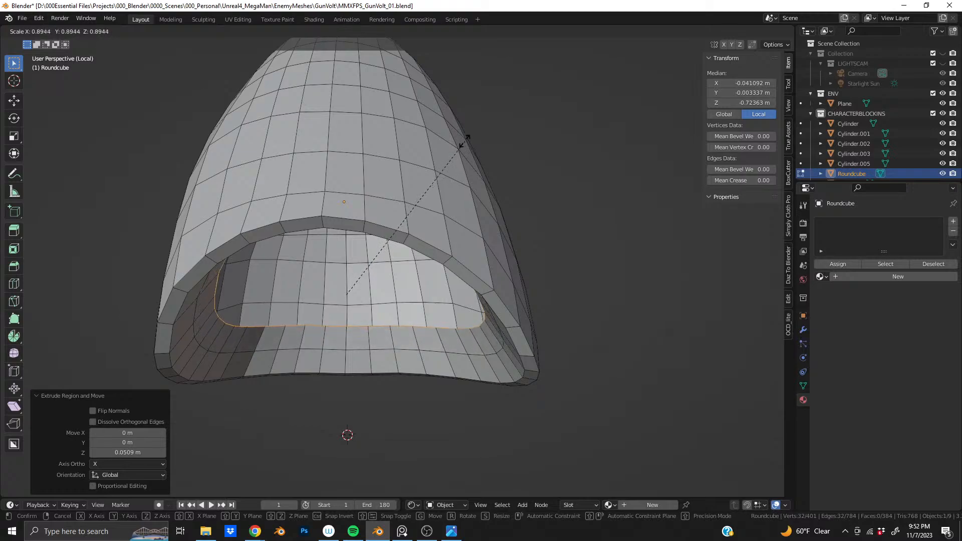
{"action": "left_click", "coordinate": [448, 143]}
{"action": "key", "text": "e"}
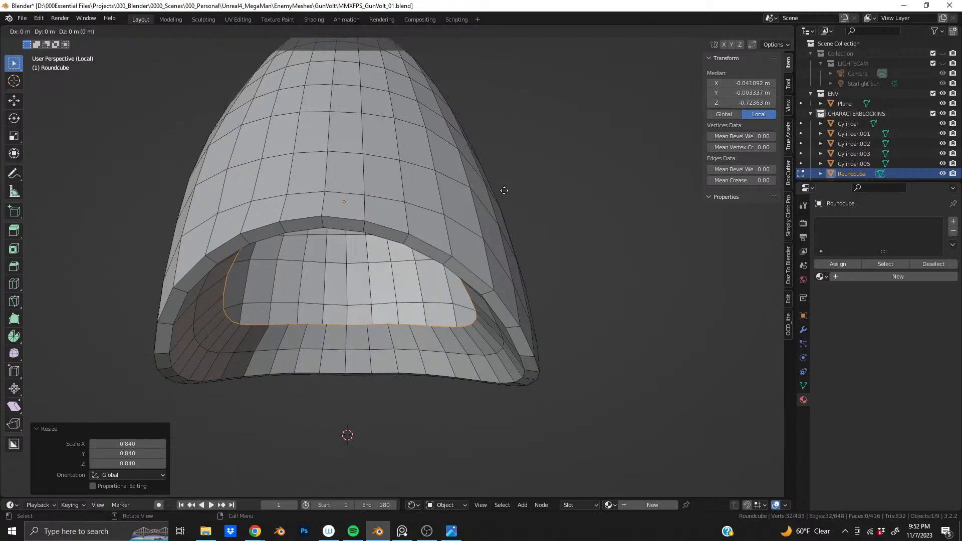
{"action": "key", "text": "z"}
{"action": "left_click", "coordinate": [516, 163]}
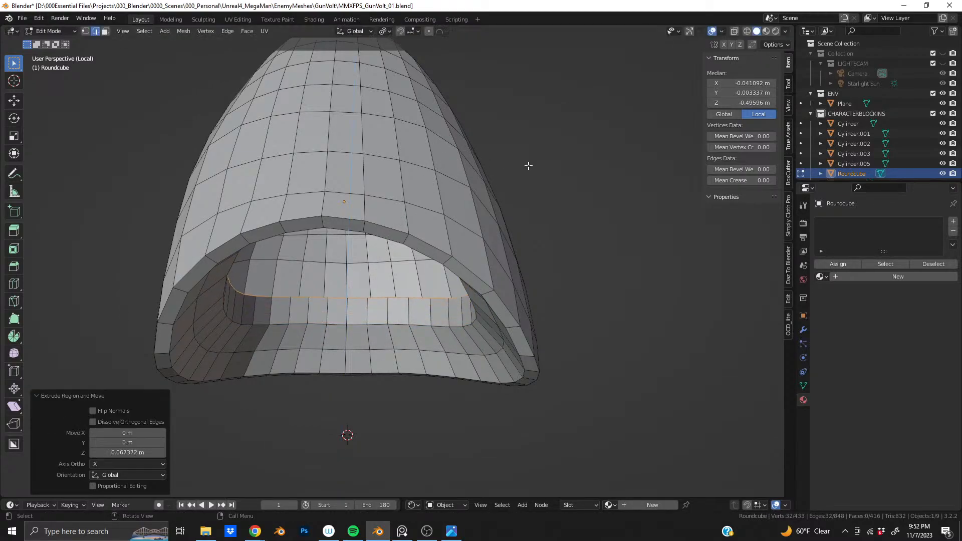
Shrink the top inner loop to a scale of 0.643 and extrude it upward along Z by about 0.042 m
{"action": "key", "text": "s"}
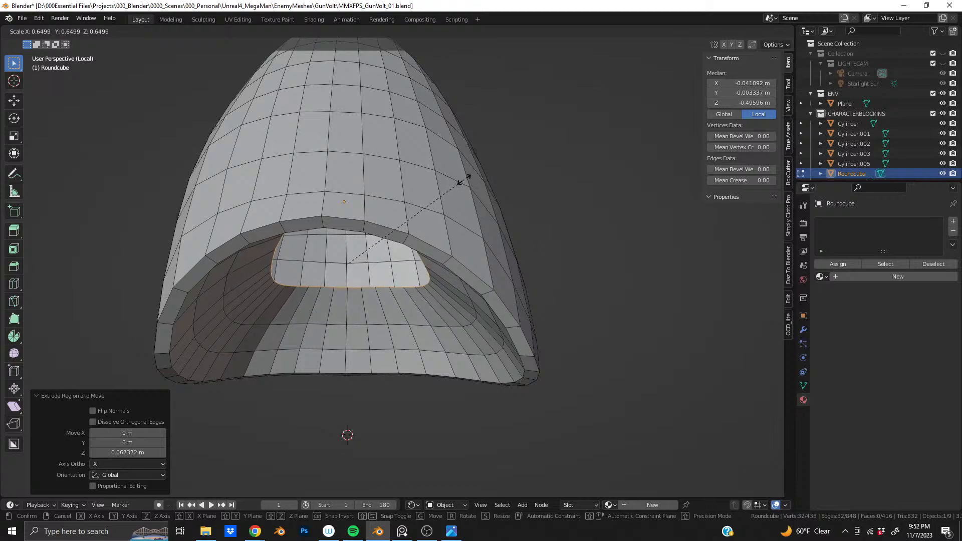
{"action": "left_click", "coordinate": [462, 179]}
{"action": "middle_click_drag", "start_coordinate": [358, 345], "coordinate": [400, 325]}
{"action": "scroll", "coordinate": [361, 346], "scroll_direction": "up", "scroll_amount": 3}
{"action": "key", "text": "e"}
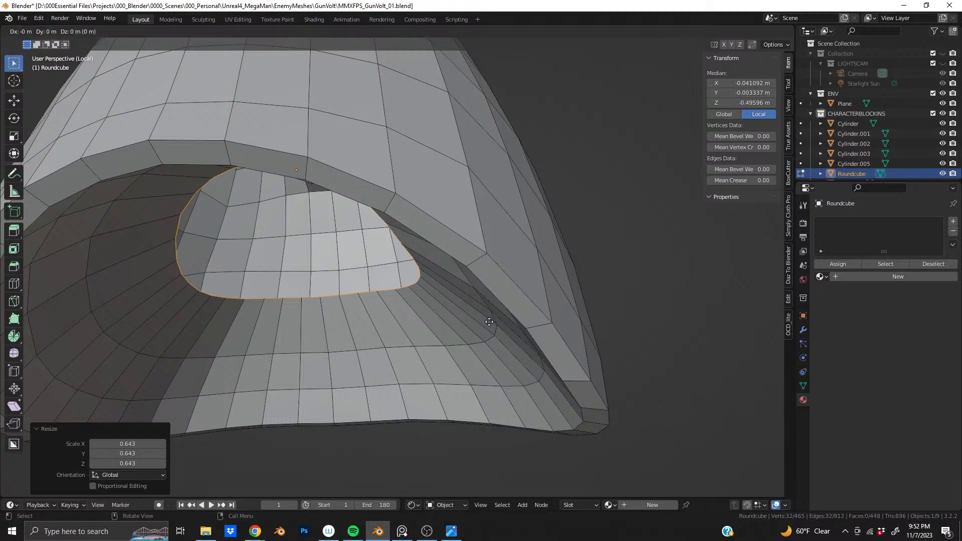
{"action": "left_click", "coordinate": [493, 296]}
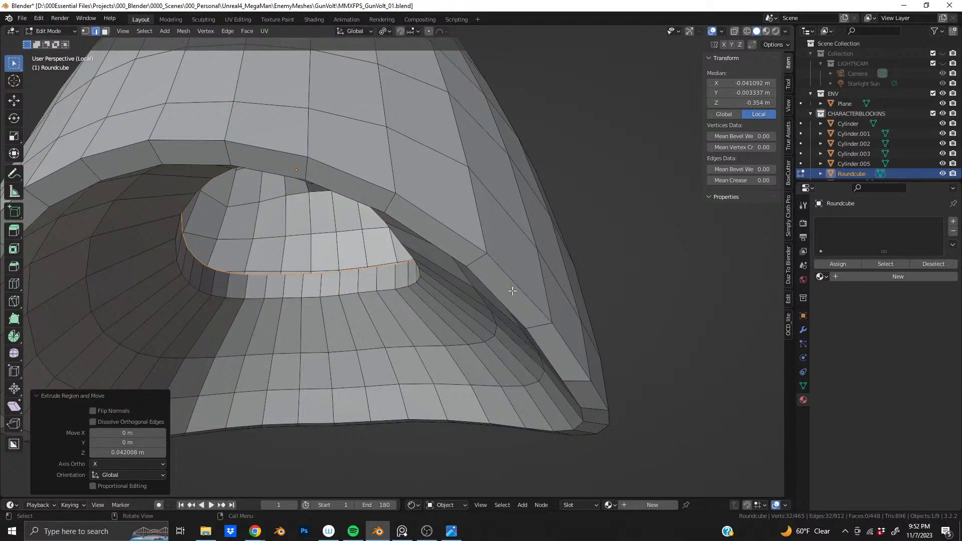
Scale the innermost loop down to about 0.4 and fill its remaining opening with a face
{"action": "key", "text": "s"}
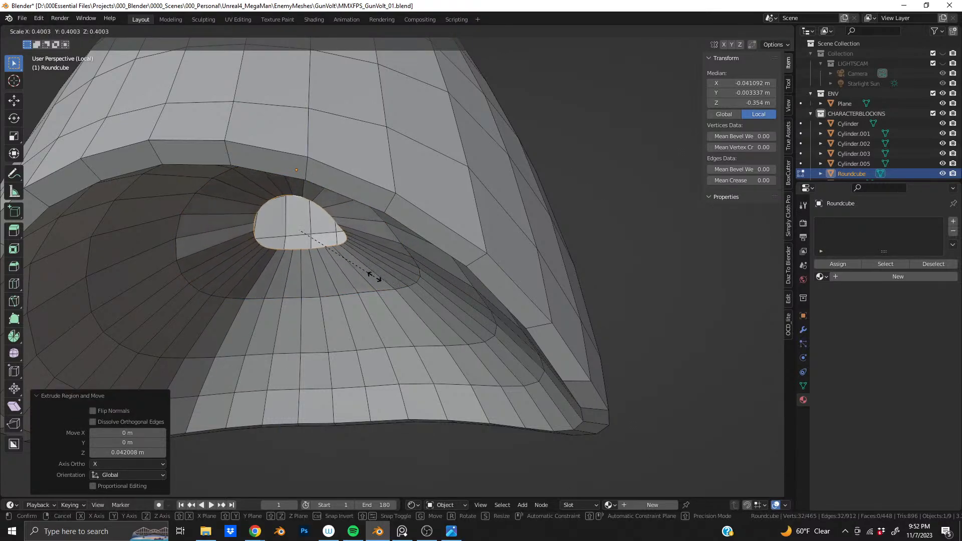
{"action": "left_click", "coordinate": [377, 275]}
{"action": "middle_click_drag", "start_coordinate": [325, 275], "coordinate": [305, 486]}
{"action": "scroll", "coordinate": [305, 486], "scroll_direction": "down", "scroll_amount": 6}
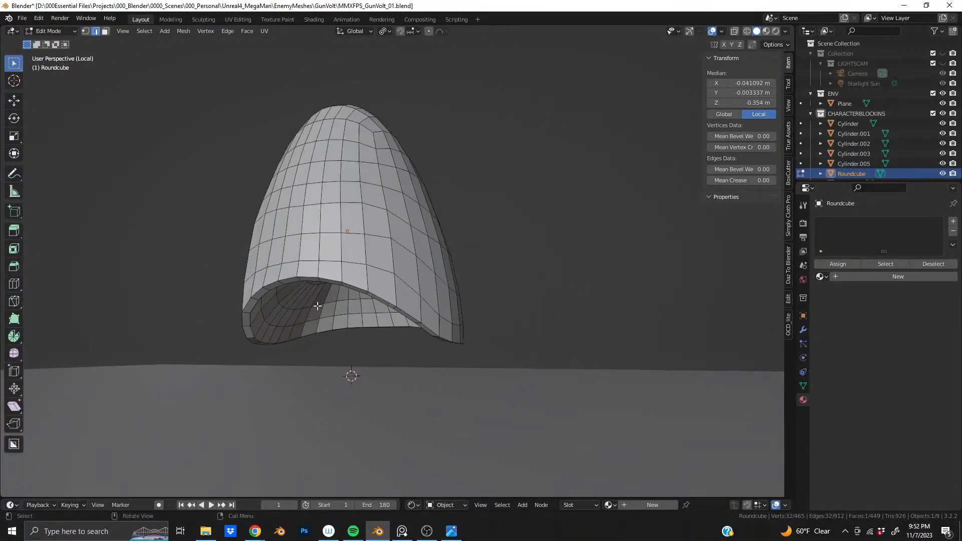
Widen the second inner loop above the rim to a scale of 1.031 and the lowest inner loop to 1.023
{"action": "scroll", "coordinate": [315, 307], "scroll_direction": "up", "scroll_amount": 3}
{"action": "middle_click_drag", "start_coordinate": [315, 307], "coordinate": [389, 279]}
{"action": "middle_click_drag", "start_coordinate": [322, 315], "coordinate": [454, 323], "text": "shift"}
{"action": "middle_click_drag", "start_coordinate": [354, 333], "coordinate": [294, 351]}
{"action": "left_click", "coordinate": [191, 370], "text": "alt"}
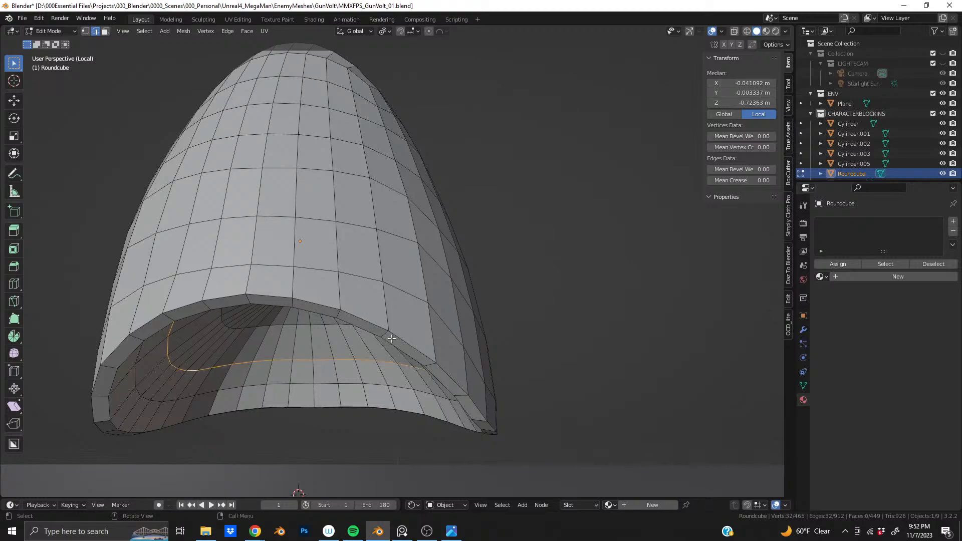
{"action": "key", "text": "s"}
{"action": "left_click", "coordinate": [501, 329]}
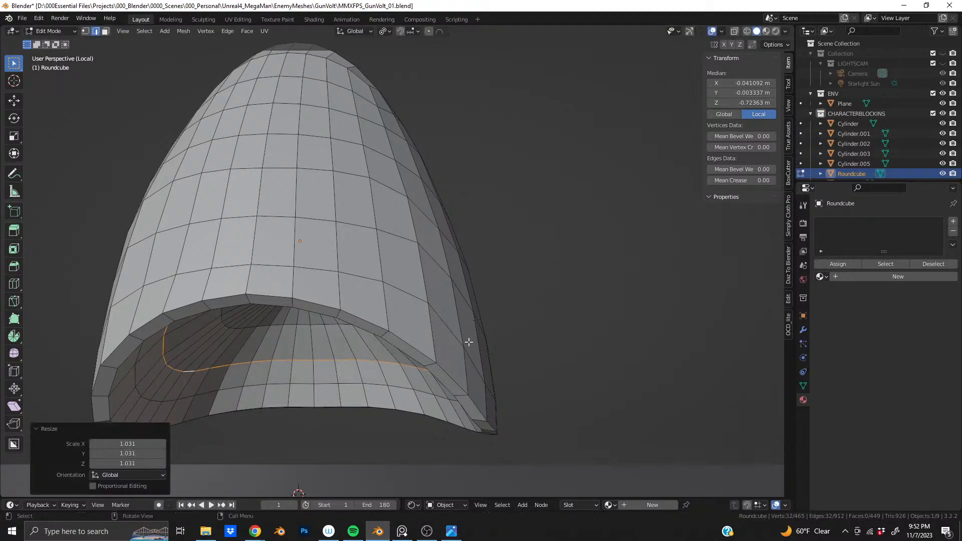
{"action": "left_click", "coordinate": [168, 400], "text": "alt"}
{"action": "key", "text": "s"}
{"action": "left_click", "coordinate": [519, 338]}
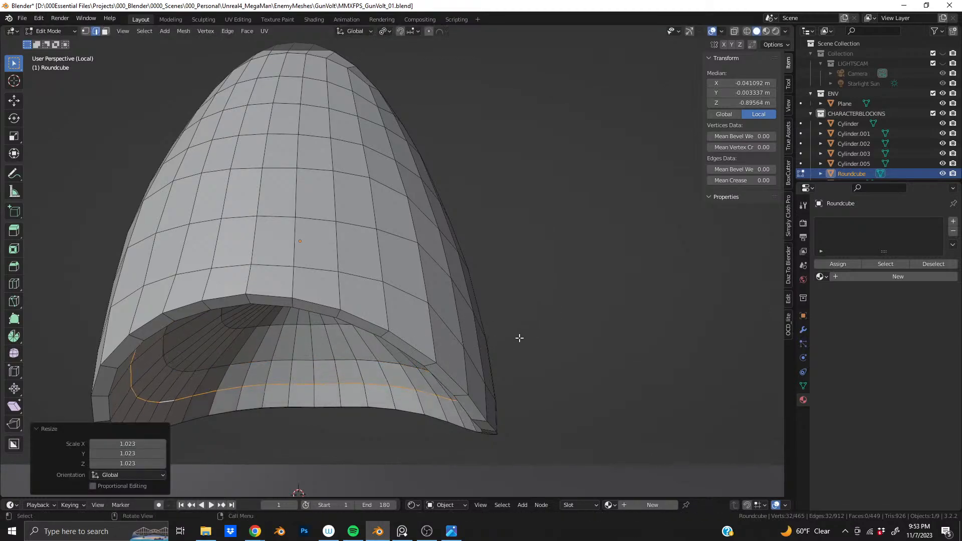
Resize the second inner loop, raise it about 0.017 m along Z and narrow it slightly
{"action": "left_click", "coordinate": [177, 373], "text": "alt"}
{"action": "key", "text": "s"}
{"action": "left_click", "coordinate": [609, 361]}
{"action": "key", "text": "g"}
{"action": "key", "text": "z"}
{"action": "left_click", "coordinate": [610, 351]}
{"action": "key", "text": "s"}
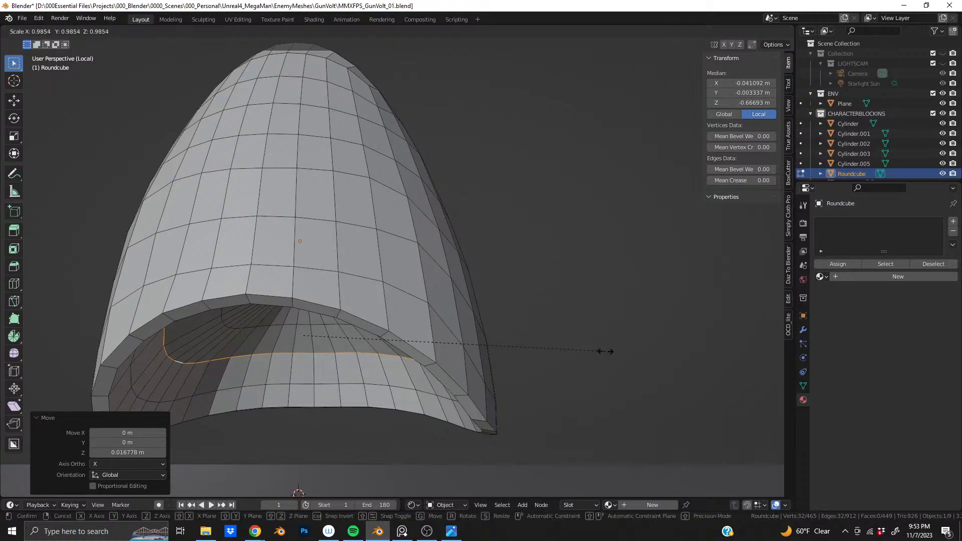
{"action": "left_click", "coordinate": [596, 350]}
Slide the outer shell vertex one row above the rim, at the rear corner on the negative X side, down its edge
{"action": "middle_click_drag", "start_coordinate": [284, 386], "coordinate": [263, 368]}
{"action": "scroll", "coordinate": [263, 368], "scroll_direction": "down", "scroll_amount": 7}
{"action": "scroll", "coordinate": [303, 298], "scroll_direction": "up", "scroll_amount": 8}
{"action": "middle_click_drag", "start_coordinate": [314, 322], "coordinate": [348, 334]}
{"action": "scroll", "coordinate": [303, 331], "scroll_direction": "down", "scroll_amount": 2}
{"action": "key", "text": "1"}
{"action": "left_click", "coordinate": [302, 324]}
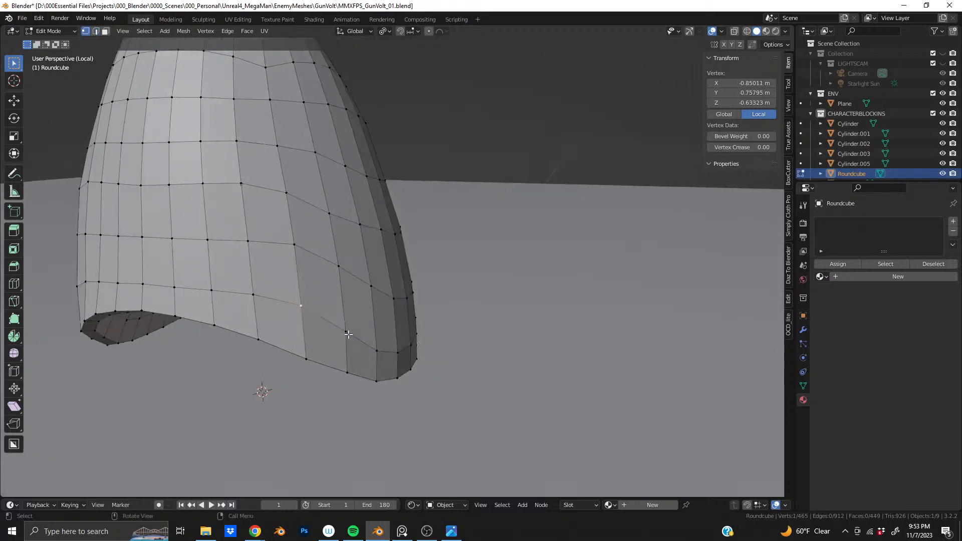
{"action": "key", "text": "g"}
{"action": "key", "text": "g"}
{"action": "left_click", "coordinate": [375, 342]}
Slide the neighbouring vertex closer to the rear arch down toward the rim, finishing with a slide factor of 0.149
{"action": "middle_click_drag", "start_coordinate": [375, 342], "coordinate": [416, 300]}
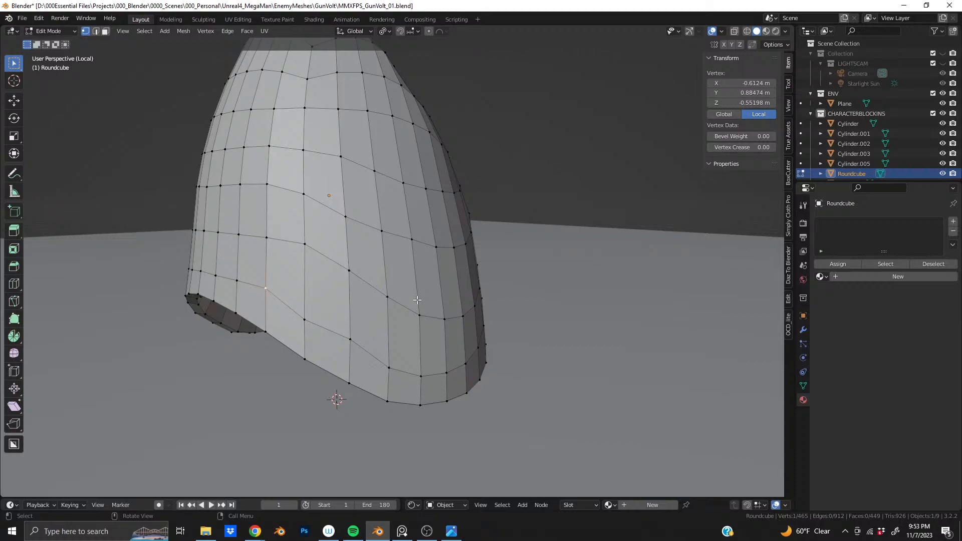
{"action": "middle_click_drag", "start_coordinate": [409, 293], "coordinate": [417, 321]}
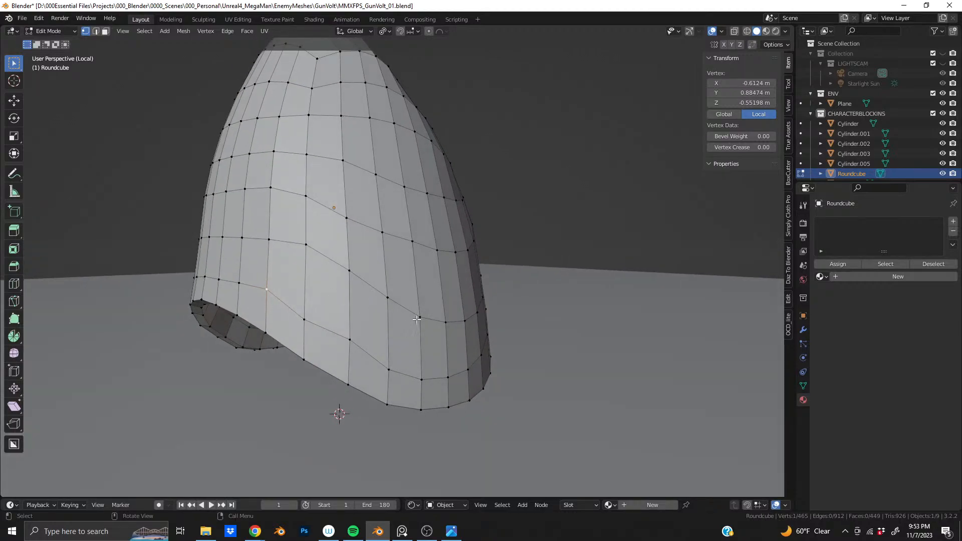
{"action": "key", "text": "g"}
{"action": "key", "text": "g"}
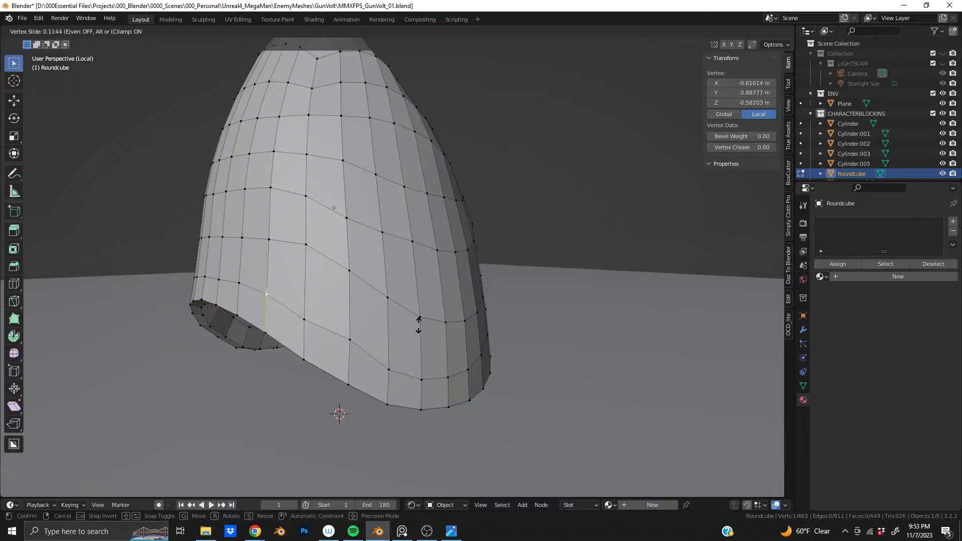
{"action": "left_click", "coordinate": [418, 326]}
{"action": "middle_click_drag", "start_coordinate": [418, 326], "coordinate": [391, 297]}
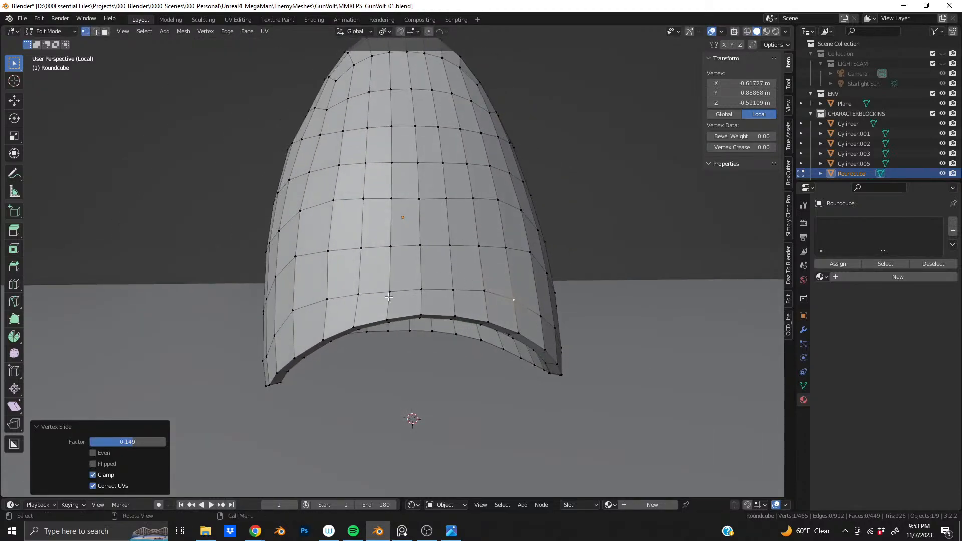
Slide the five-vertex run above the rear arch up by a factor of about 0.21, then readjust it by 0.055
{"action": "left_click", "coordinate": [358, 295]}
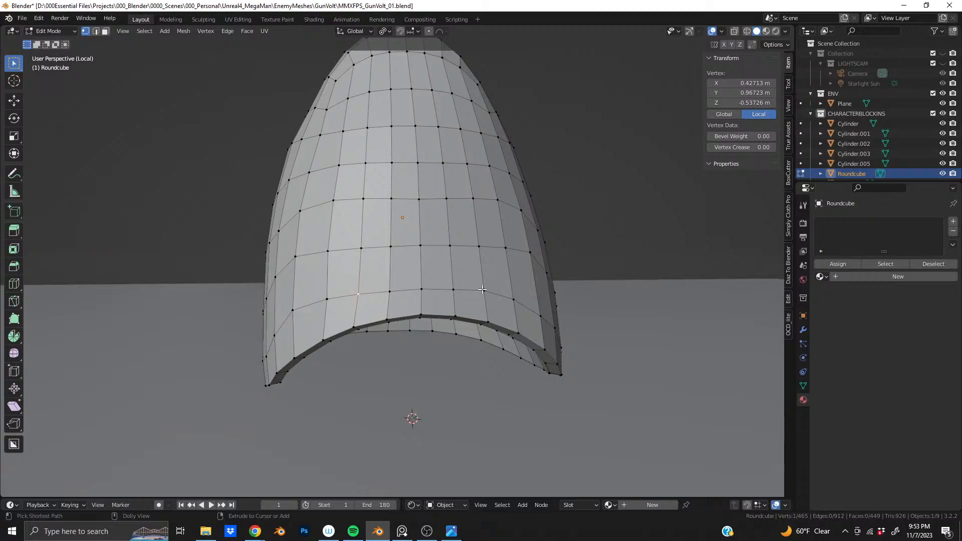
{"action": "left_click", "coordinate": [482, 290], "text": "ctrl"}
{"action": "key", "text": "g"}
{"action": "key", "text": "g"}
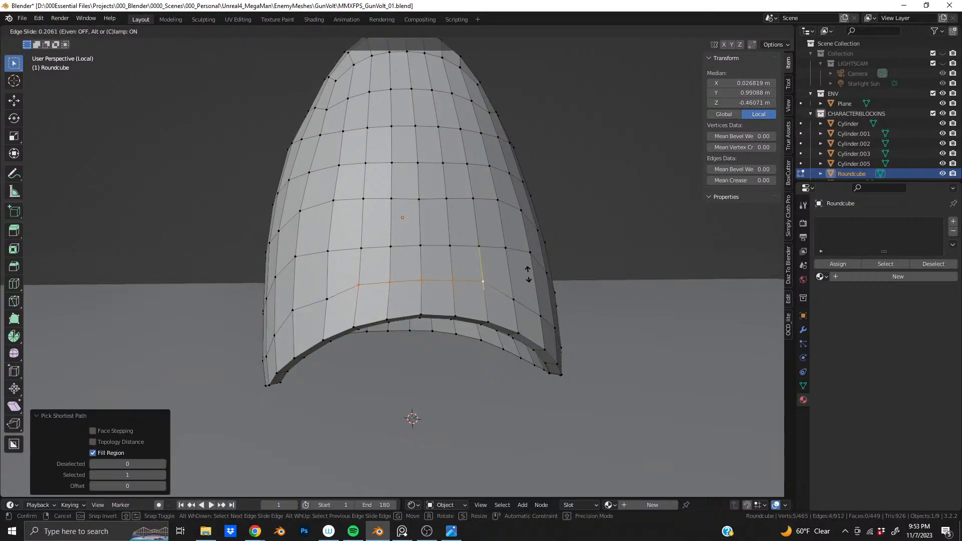
{"action": "left_click", "coordinate": [527, 277]}
{"action": "middle_click_drag", "start_coordinate": [528, 277], "coordinate": [542, 256]}
{"action": "key", "text": "g"}
{"action": "key", "text": "g"}
{"action": "left_click", "coordinate": [541, 257]}
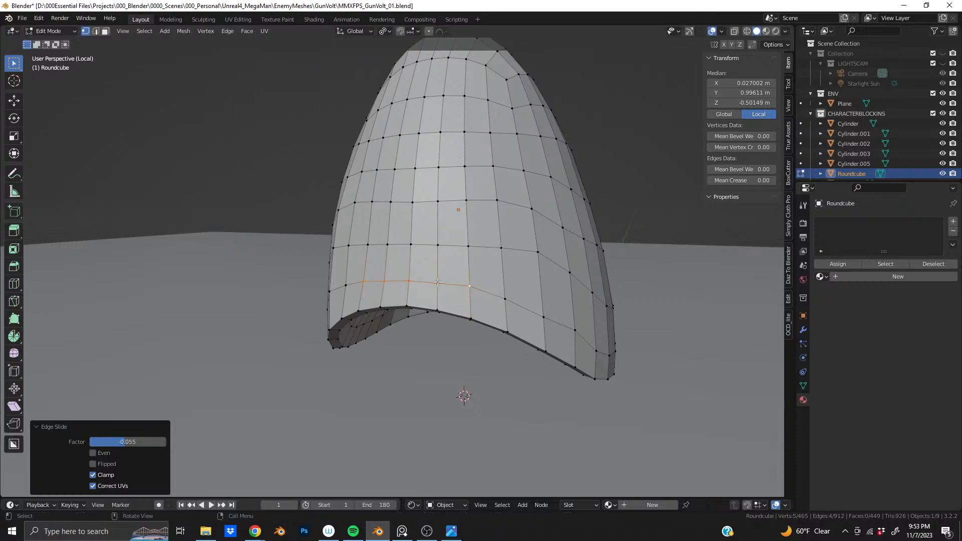
Reduce the selection to the run's three middle vertices and slide them up by a factor of about 0.08
{"action": "left_click_drag", "start_coordinate": [371, 273], "coordinate": [351, 287], "text": "ctrl"}
{"action": "left_click_drag", "start_coordinate": [478, 279], "coordinate": [461, 295], "text": "ctrl"}
{"action": "key", "text": "g"}
{"action": "key", "text": "g"}
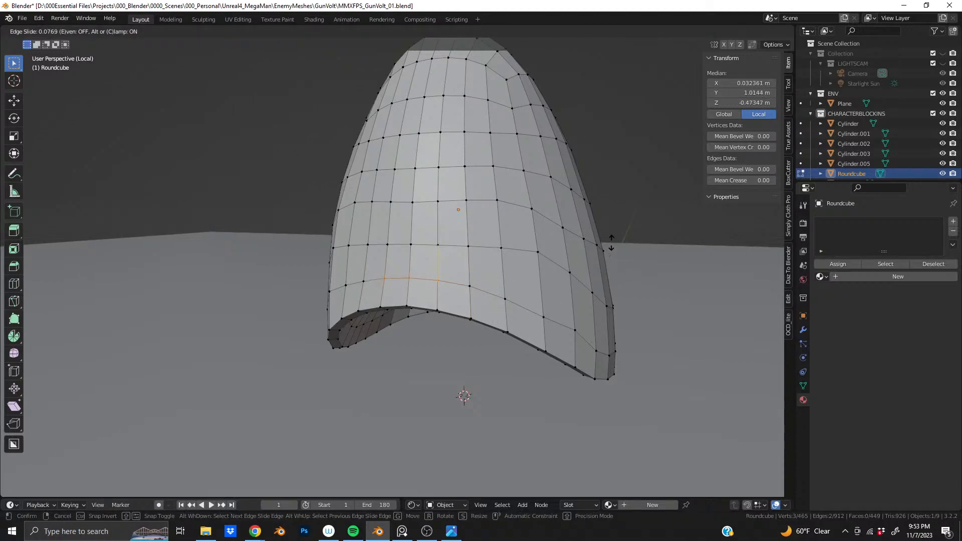
{"action": "left_click", "coordinate": [611, 243]}
Narrow the selection to the centre vertex above the rear arch and slide it by a factor of 0.015
{"action": "left_click_drag", "start_coordinate": [395, 270], "coordinate": [377, 288], "text": "ctrl"}
{"action": "middle_click_drag", "start_coordinate": [400, 285], "coordinate": [437, 272]}
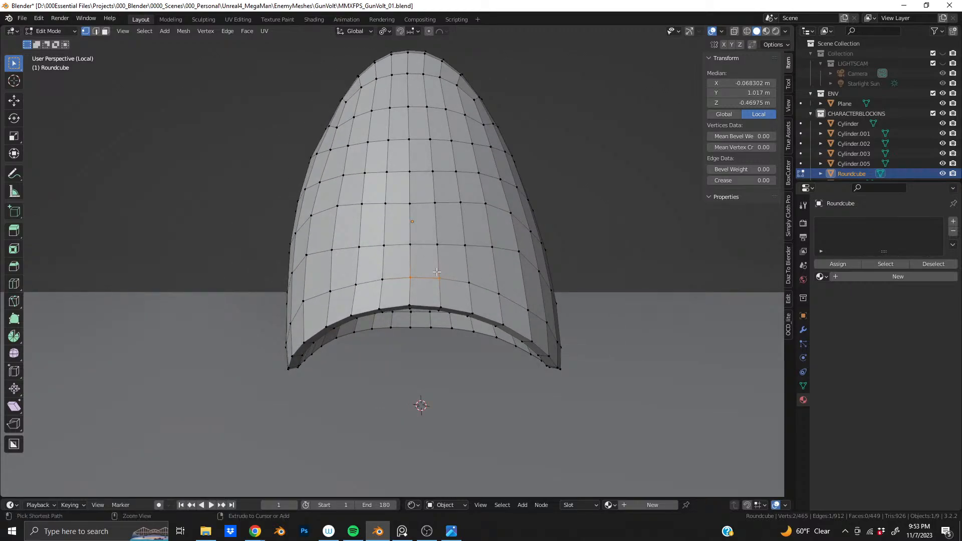
{"action": "left_click", "coordinate": [438, 275], "text": "shift"}
{"action": "key", "text": "g"}
{"action": "key", "text": "g"}
{"action": "left_click", "coordinate": [512, 279]}
{"action": "middle_click_drag", "start_coordinate": [511, 279], "coordinate": [513, 281]}
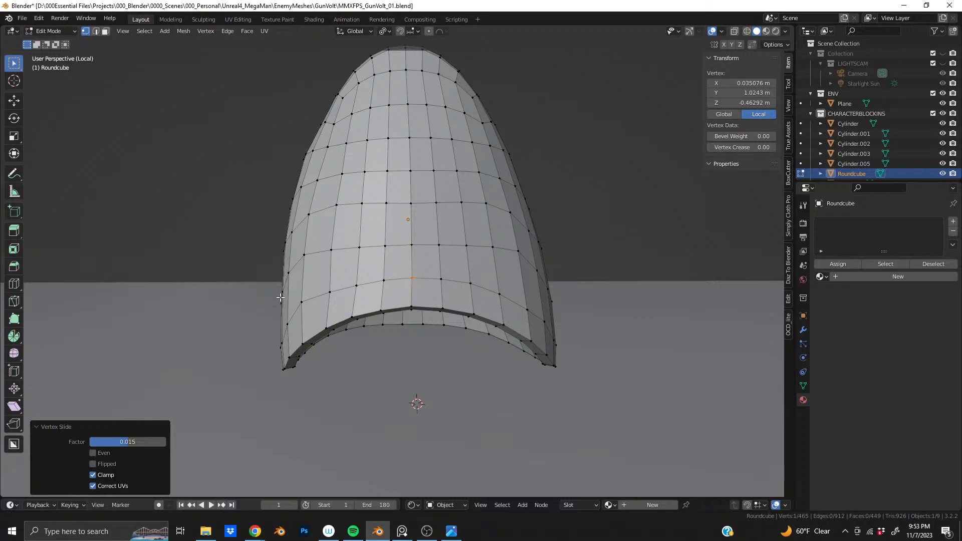
Try sliding the rear vertex above the rim on the positive X side along its row by 0.118, and undo it
{"action": "middle_click_drag", "start_coordinate": [282, 295], "coordinate": [371, 290], "text": "shift"}
{"action": "middle_click_drag", "start_coordinate": [749, 262], "coordinate": [359, 312], "text": "shift"}
{"action": "left_click", "coordinate": [397, 324]}
{"action": "key", "text": "shift+v"}
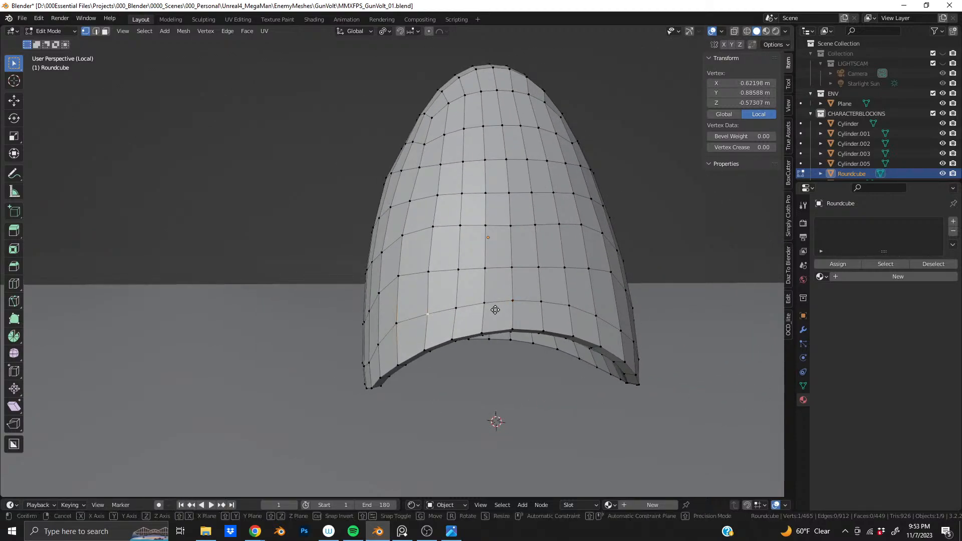
{"action": "left_click", "coordinate": [490, 309]}
{"action": "key", "text": "shift+v"}
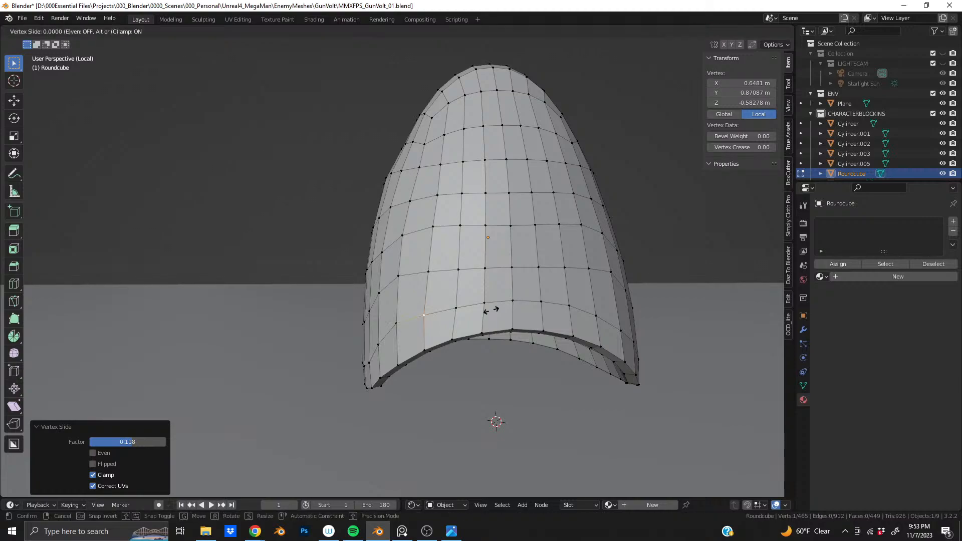
{"action": "left_click", "coordinate": [490, 310]}
{"action": "middle_click_drag", "start_coordinate": [448, 294], "coordinate": [501, 294]}
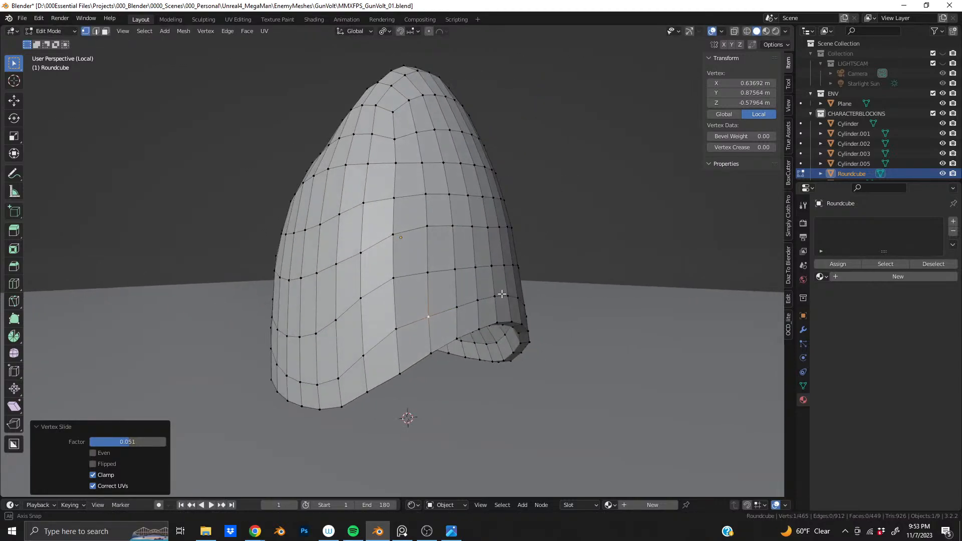
{"action": "key", "text": "ctrl+z"}
{"action": "key", "text": "ctrl+z"}
Try moving the same rear vertex slightly outward from the shell, and undo the move
{"action": "middle_click_drag", "start_coordinate": [421, 327], "coordinate": [286, 330]}
{"action": "key", "text": "g"}
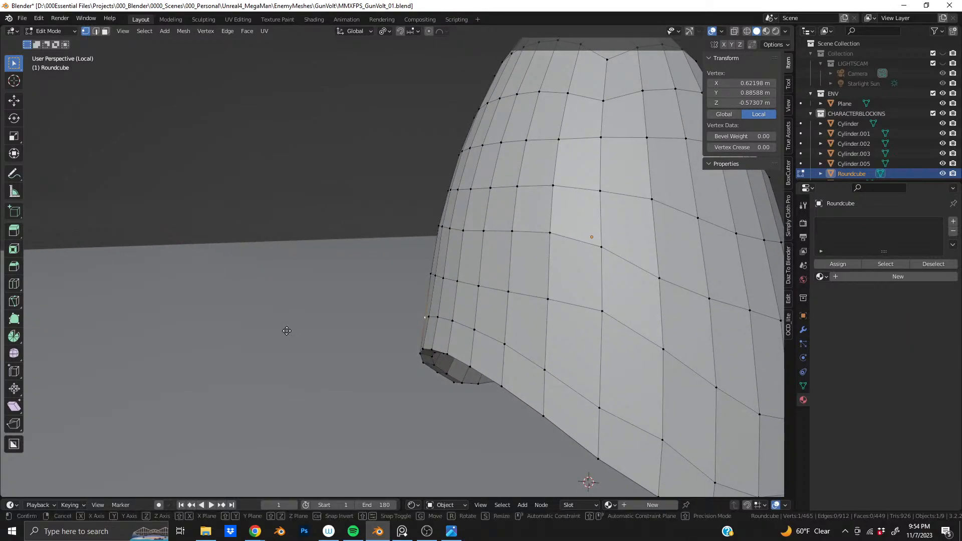
{"action": "left_click", "coordinate": [278, 331]}
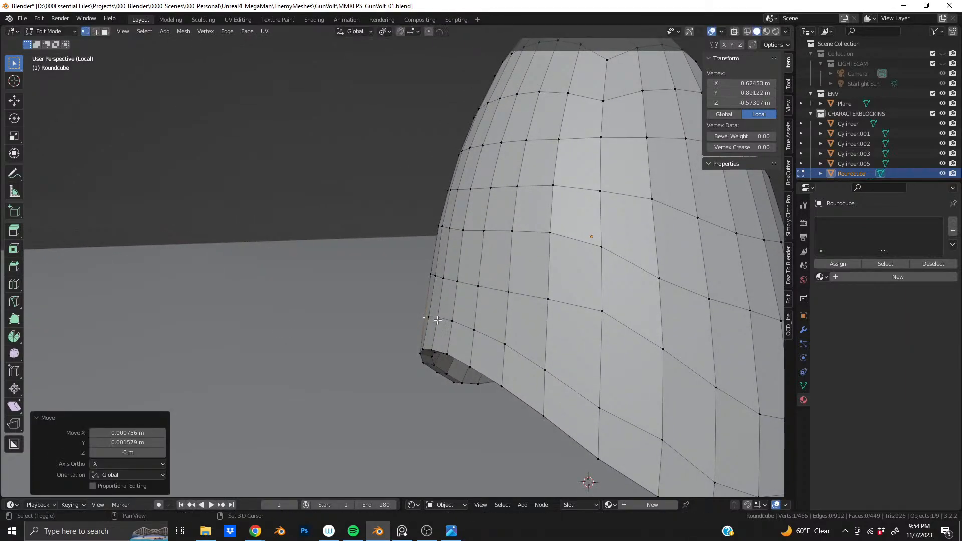
{"action": "key", "text": "ctrl+z"}
Slide the selected rear vertex on the positive X side along its connected edges to even out the row
{"action": "middle_click_drag", "start_coordinate": [436, 304], "coordinate": [461, 310]}
{"action": "key", "text": "shift+v"}
{"action": "left_click", "coordinate": [522, 337]}
{"action": "key", "text": "g"}
{"action": "key", "text": "g"}
{"action": "left_click", "coordinate": [517, 326]}
Slide the two neighbouring vertices above the rim at the positive X rear corner downward, finishing the outer one with a factor of 0.052
{"action": "left_click", "coordinate": [442, 308]}
{"action": "key", "text": "g"}
{"action": "key", "text": "g"}
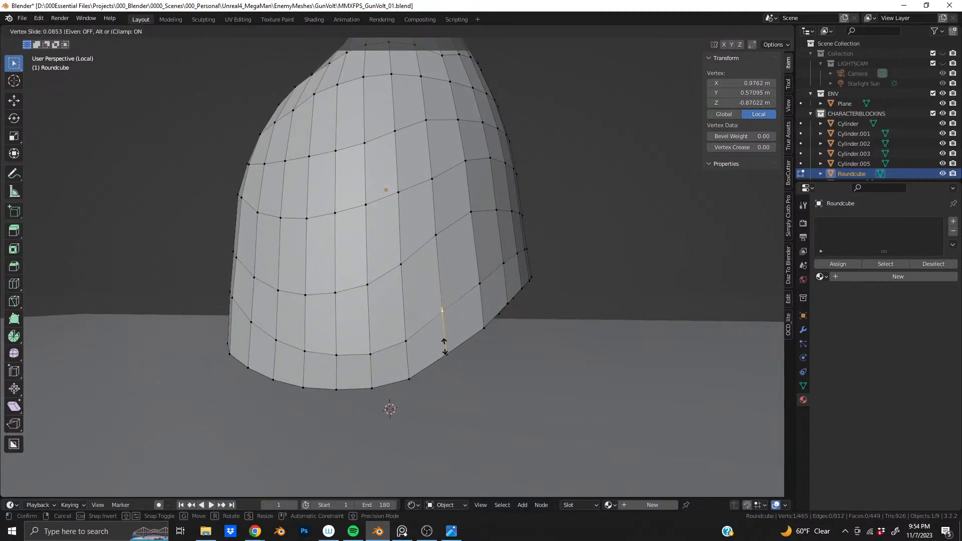
{"action": "left_click", "coordinate": [442, 350]}
{"action": "left_click", "coordinate": [481, 288]}
{"action": "key", "text": "g"}
{"action": "key", "text": "g"}
{"action": "left_click", "coordinate": [500, 313]}
{"action": "left_click", "coordinate": [443, 316]}
{"action": "key", "text": "g"}
{"action": "key", "text": "g"}
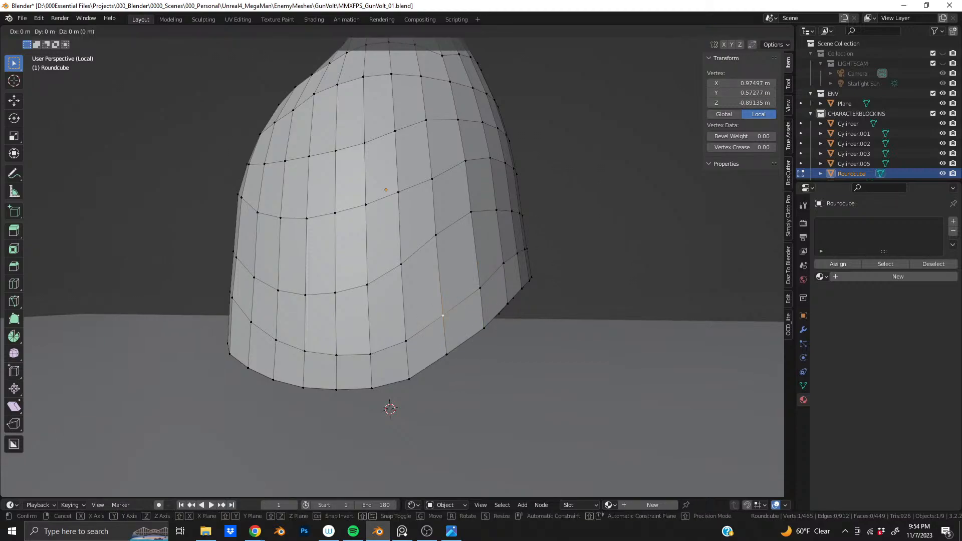
{"action": "left_click", "coordinate": [466, 344]}
Slide two vertices above the rim on the positive X side down, the second by a factor of 0.086
{"action": "middle_click_drag", "start_coordinate": [342, 354], "coordinate": [495, 347]}
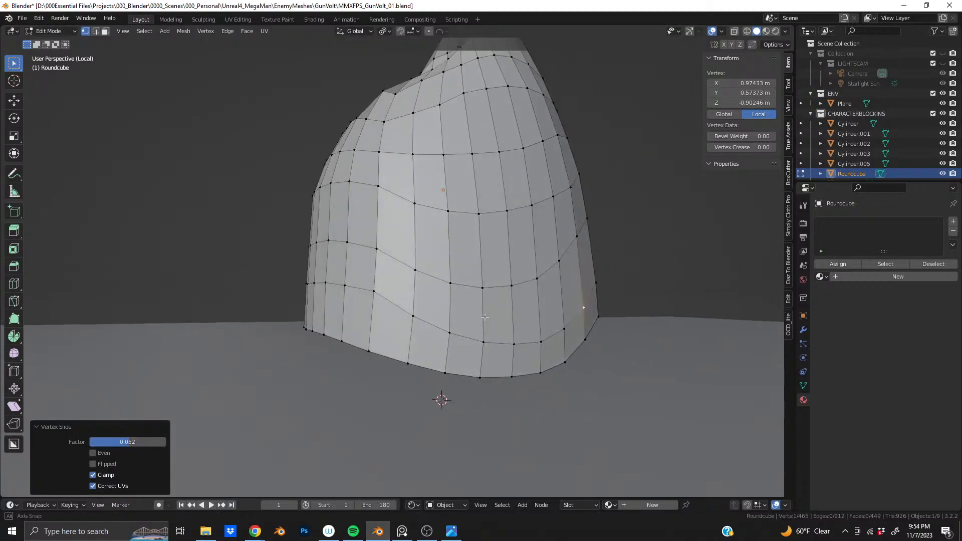
{"action": "key", "text": "g"}
{"action": "left_click", "coordinate": [494, 355]}
{"action": "left_click", "coordinate": [450, 334]}
{"action": "key", "text": "g"}
{"action": "key", "text": "g"}
{"action": "left_click", "coordinate": [534, 395]}
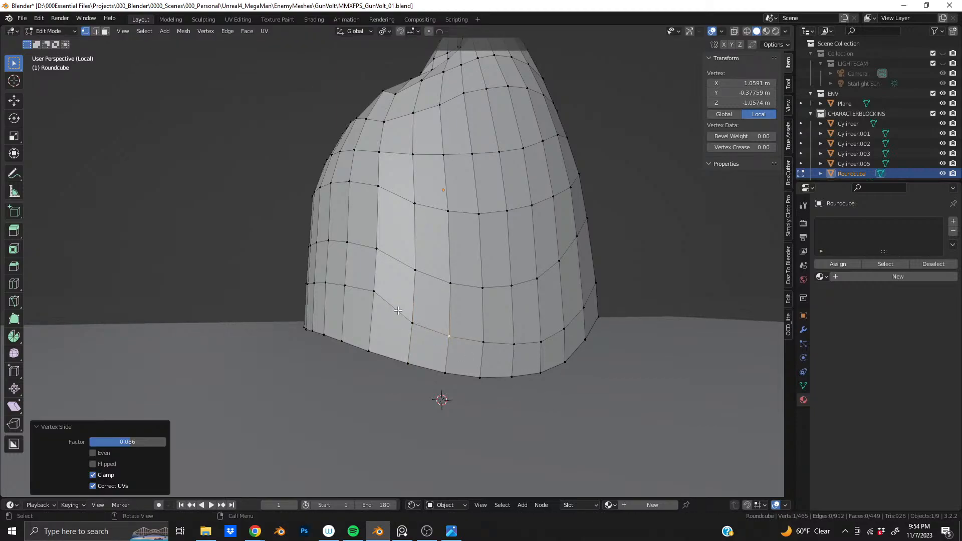
Slide the front corner vertex above the rim on the positive X side down its vertical edge, refining it with small slides
{"action": "left_click", "coordinate": [377, 292]}
{"action": "key", "text": "g"}
{"action": "key", "text": "g"}
{"action": "left_click", "coordinate": [455, 375]}
{"action": "middle_click_drag", "start_coordinate": [456, 374], "coordinate": [434, 332]}
{"action": "key", "text": "g"}
{"action": "key", "text": "g"}
{"action": "left_click", "coordinate": [434, 328]}
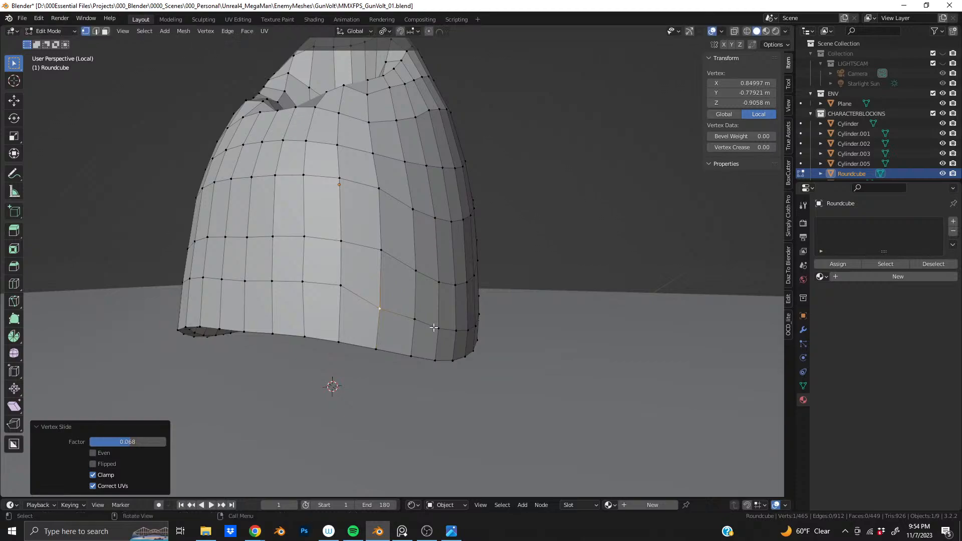
{"action": "key", "text": "g"}
{"action": "key", "text": "g"}
{"action": "left_click", "coordinate": [431, 329]}
Slide the front vertex next to that corner down toward the rim by a factor of 0.213
{"action": "mouse_move", "coordinate": [431, 330]}
{"action": "middle_mouse_down"}
{"action": "mouse_move", "coordinate": [430, 338]}
{"action": "mouse_move", "coordinate": [432, 331]}
{"action": "middle_mouse_up"}
{"action": "left_click", "coordinate": [431, 328]}
{"action": "key", "text": "g"}
{"action": "key", "text": "g"}
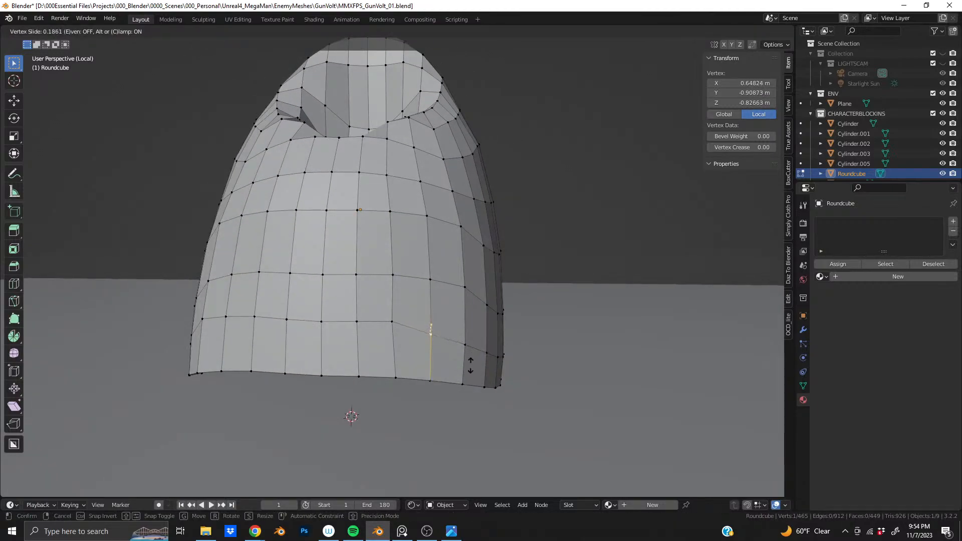
{"action": "left_click", "coordinate": [470, 366]}
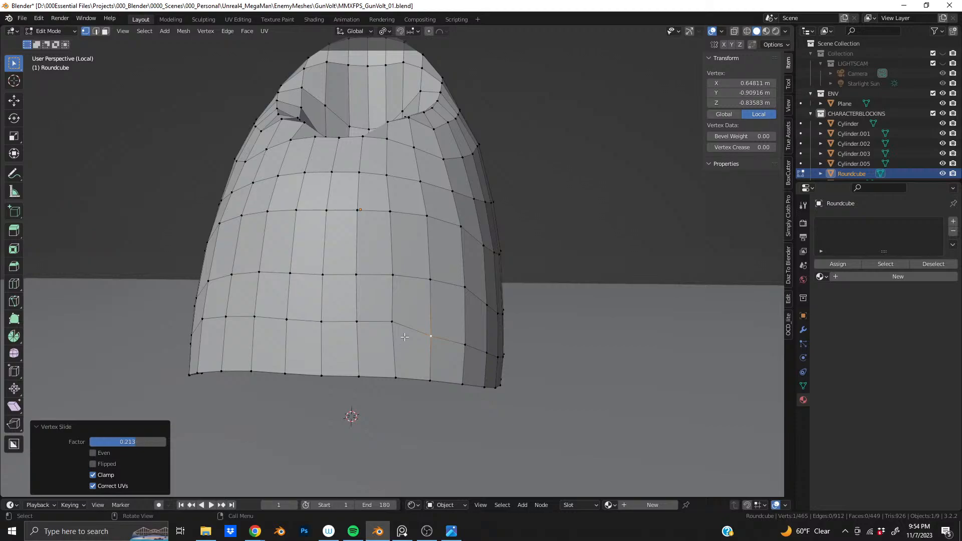
Slide the next vertex toward the front centre down its edge, and readjust the vertex beside it
{"action": "left_click", "coordinate": [388, 321]}
{"action": "key", "text": "g"}
{"action": "key", "text": "g"}
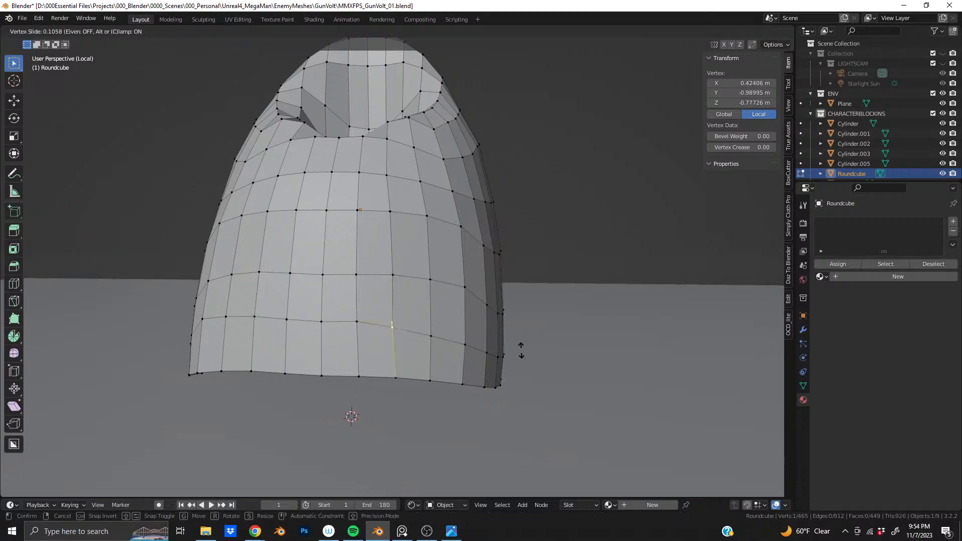
{"action": "left_click", "coordinate": [520, 355]}
{"action": "left_click", "coordinate": [435, 338]}
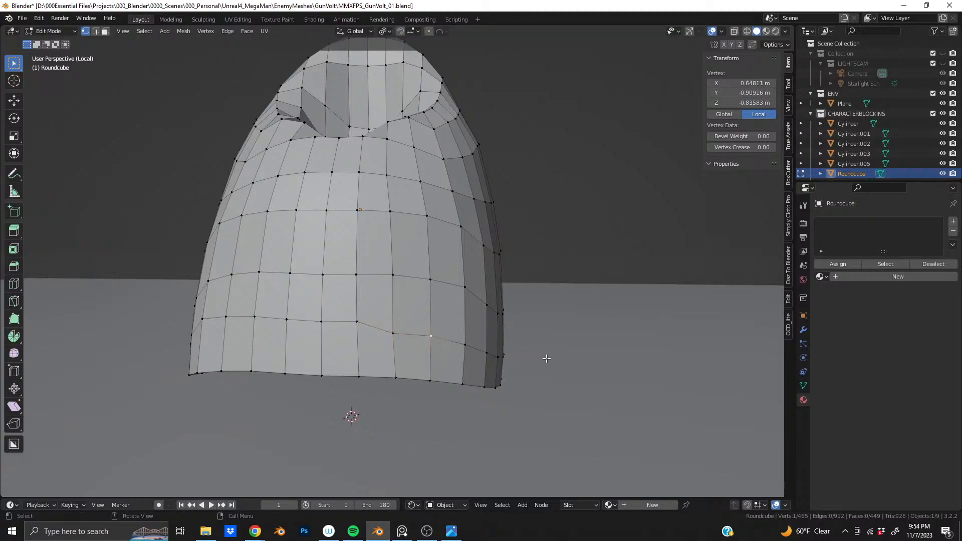
{"action": "key", "text": "g"}
{"action": "key", "text": "g"}
{"action": "left_click", "coordinate": [546, 361]}
Slide the vertex beside the front centre and the centre vertex itself down toward the rim, the latter by about 0.21
{"action": "left_click", "coordinate": [351, 312]}
{"action": "key", "text": "g"}
{"action": "key", "text": "g"}
{"action": "left_click", "coordinate": [549, 351]}
{"action": "left_click", "coordinate": [335, 335]}
{"action": "middle_click_drag", "start_coordinate": [336, 334], "coordinate": [567, 297]}
{"action": "key", "text": "g"}
{"action": "key", "text": "g"}
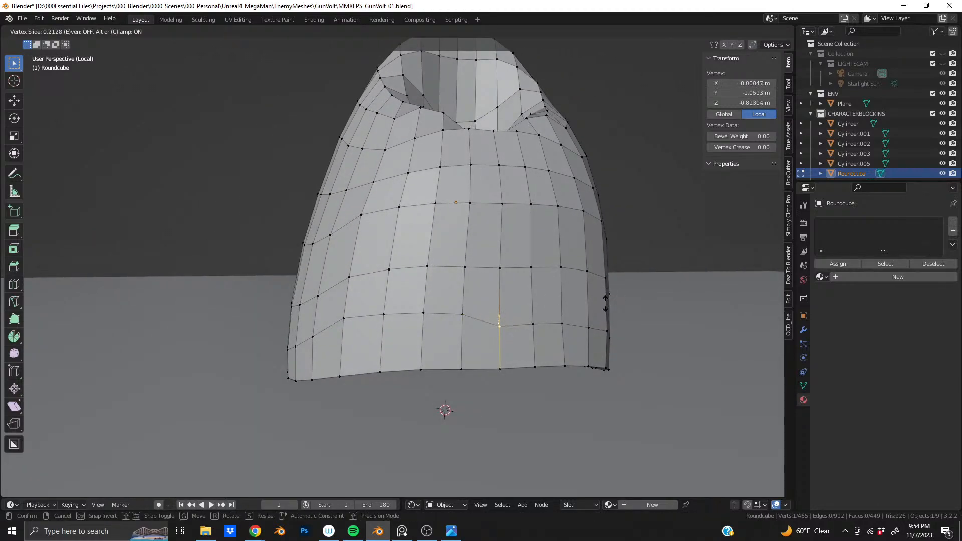
{"action": "left_click", "coordinate": [606, 302]}
Slide the next two front vertices on the negative X side of centre down to level the row above the rim
{"action": "left_click", "coordinate": [497, 310]}
{"action": "key", "text": "g"}
{"action": "key", "text": "g"}
{"action": "left_click", "coordinate": [565, 318]}
{"action": "left_click", "coordinate": [402, 307]}
{"action": "key", "text": "g"}
{"action": "key", "text": "g"}
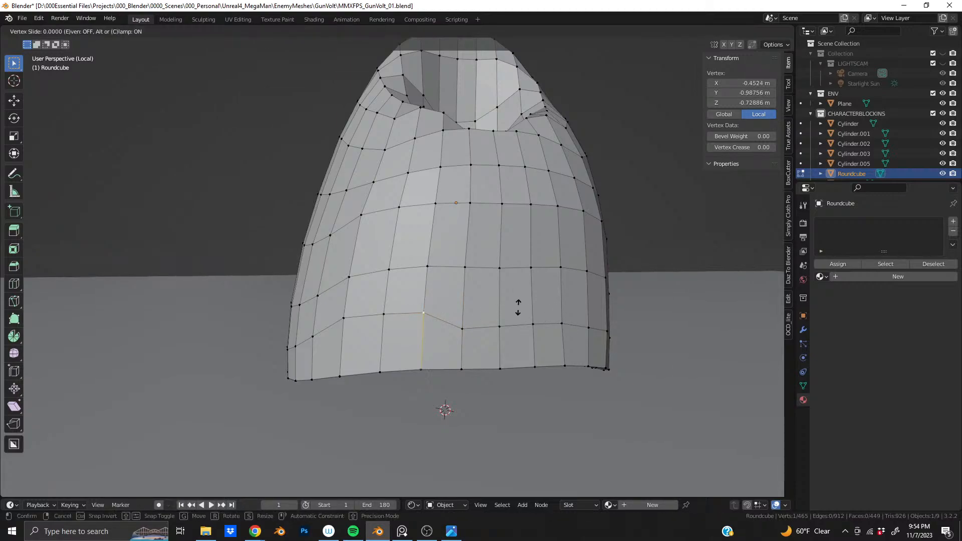
{"action": "left_click", "coordinate": [517, 323]}
Slide the next front vertex farther toward the negative X side down its edge by a factor of 0.250
{"action": "left_click", "coordinate": [380, 315]}
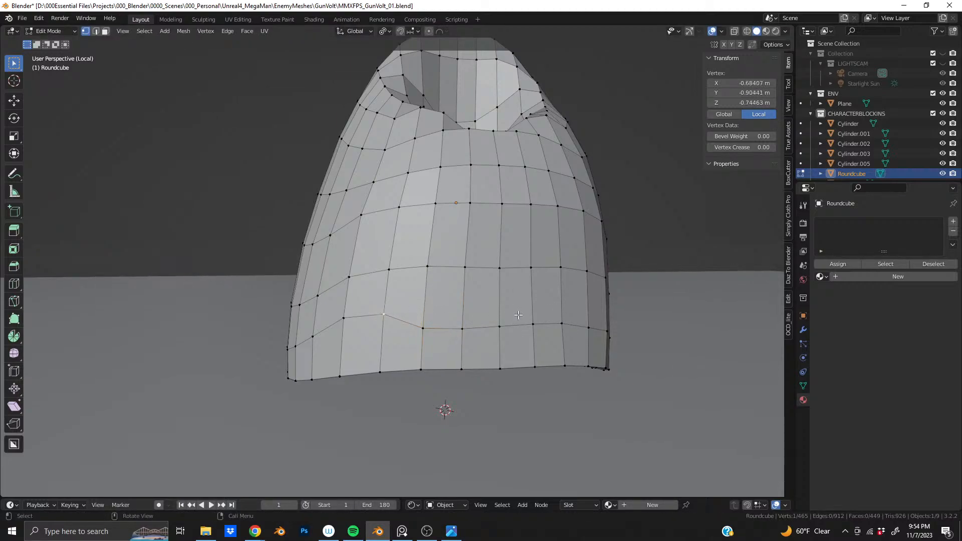
{"action": "key", "text": "g"}
{"action": "key", "text": "g"}
{"action": "left_click", "coordinate": [517, 328]}
{"action": "middle_click_drag", "start_coordinate": [455, 327], "coordinate": [520, 321], "text": "shift"}
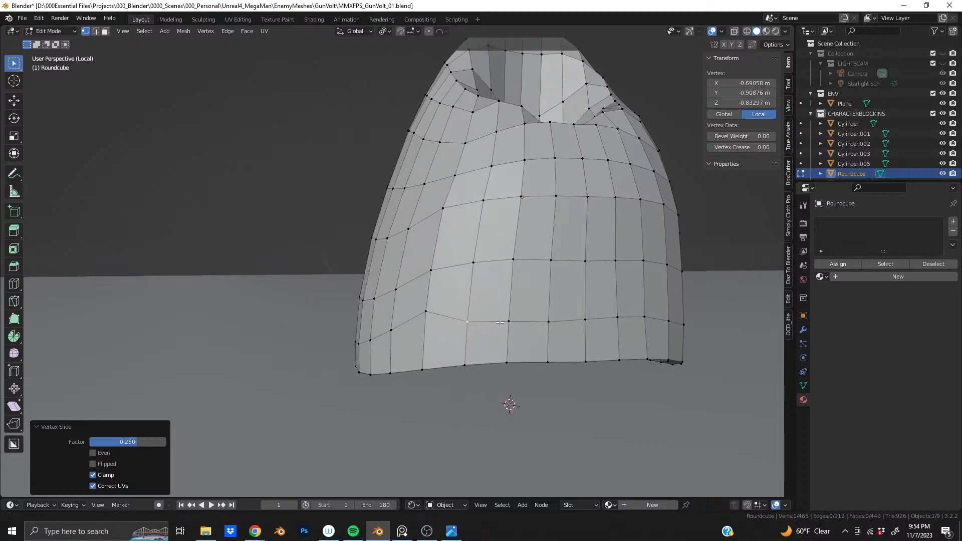
Fine-tune the front vertex just beside centre on the negative X side with a slide factor of 0.041
{"action": "left_click", "coordinate": [546, 321]}
{"action": "key", "text": "g"}
{"action": "key", "text": "g"}
{"action": "left_click", "coordinate": [545, 326]}
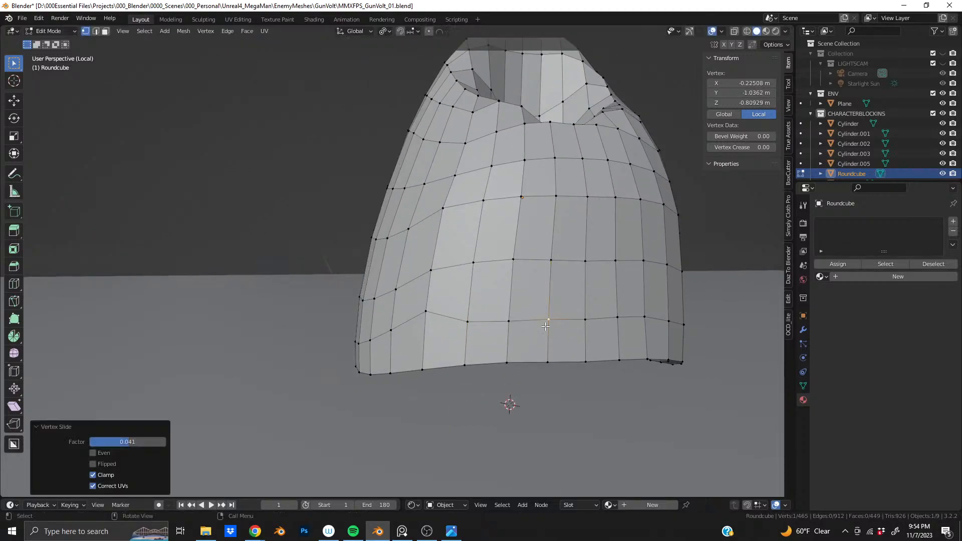
Slide the front centre vertex above the rim and its neighbour on the positive X side, the latter up by 0.046
{"action": "left_click", "coordinate": [614, 318]}
{"action": "middle_click_drag", "start_coordinate": [667, 309], "coordinate": [632, 297]}
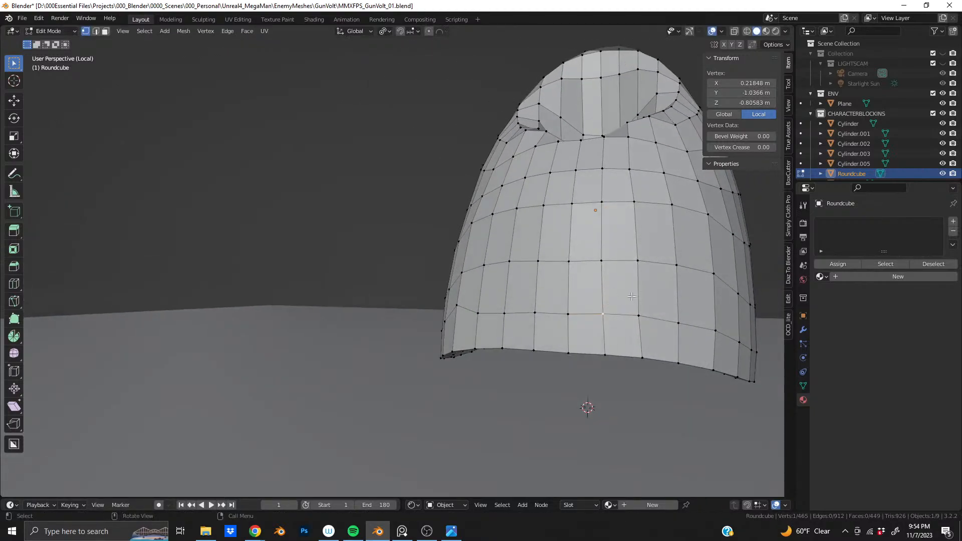
{"action": "left_click", "coordinate": [564, 312]}
{"action": "key", "text": "g"}
{"action": "key", "text": "g"}
{"action": "left_click", "coordinate": [610, 279]}
{"action": "left_click", "coordinate": [603, 311]}
{"action": "key", "text": "g"}
{"action": "key", "text": "g"}
{"action": "left_click", "coordinate": [673, 299]}
Slide the vertex beside front centre on the negative X side and the centre vertex along their edges to level the row
{"action": "middle_click_drag", "start_coordinate": [674, 299], "coordinate": [551, 311]}
{"action": "left_click", "coordinate": [532, 313]}
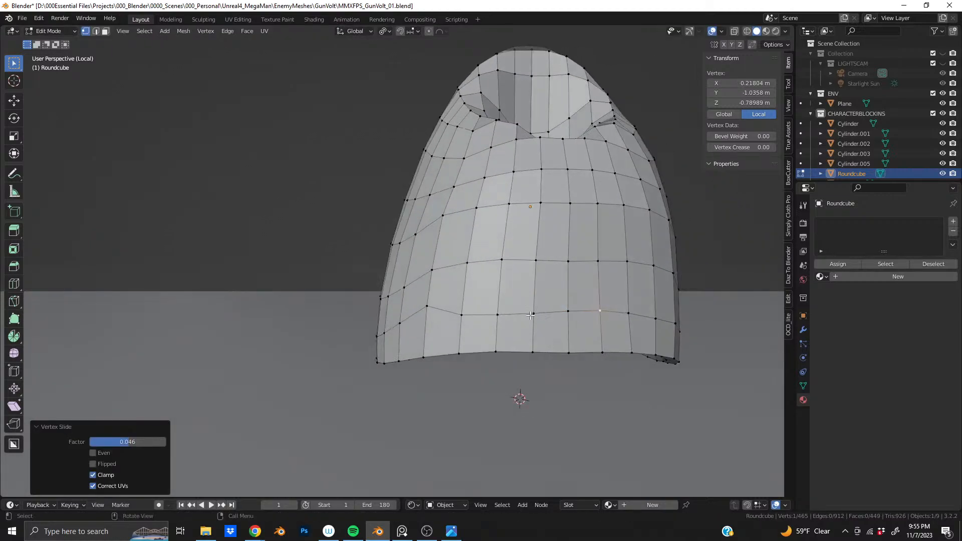
{"action": "key", "text": "g"}
{"action": "key", "text": "g"}
{"action": "left_click", "coordinate": [680, 304]}
{"action": "left_click", "coordinate": [567, 309]}
{"action": "key", "text": "g"}
{"action": "key", "text": "g"}
{"action": "left_click", "coordinate": [569, 328]}
Slide the second front vertex from centre on the negative X side by 0.065, then readjust it downward by 0.047
{"action": "left_click", "coordinate": [497, 312]}
{"action": "key", "text": "g"}
{"action": "key", "text": "g"}
{"action": "left_click", "coordinate": [572, 329]}
{"action": "key", "text": "g"}
{"action": "key", "text": "g"}
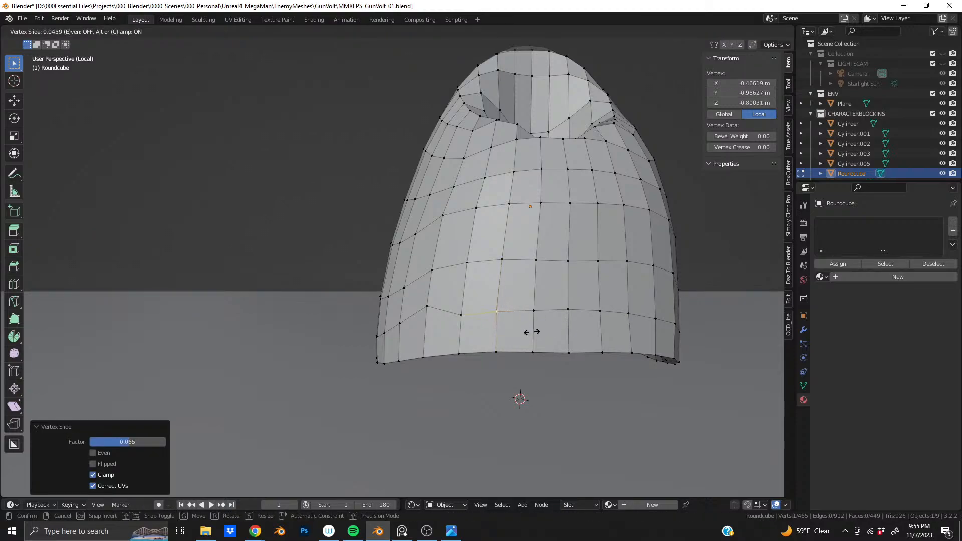
{"action": "left_click", "coordinate": [535, 327]}
{"action": "middle_click_drag", "start_coordinate": [505, 341], "coordinate": [558, 353]}
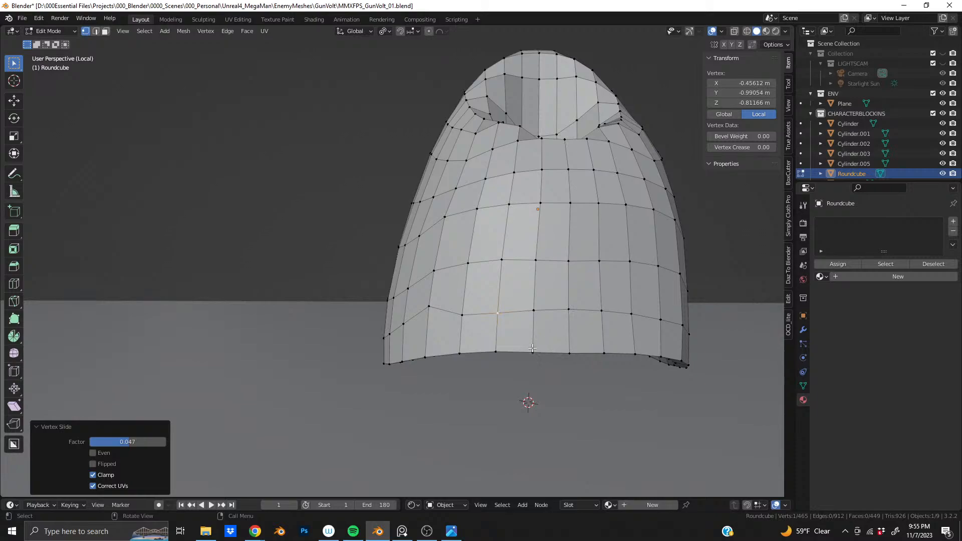
Edge-slide the three middle front vertices of the row above the rim downward by a factor of 0.064
{"action": "left_click", "coordinate": [534, 311]}
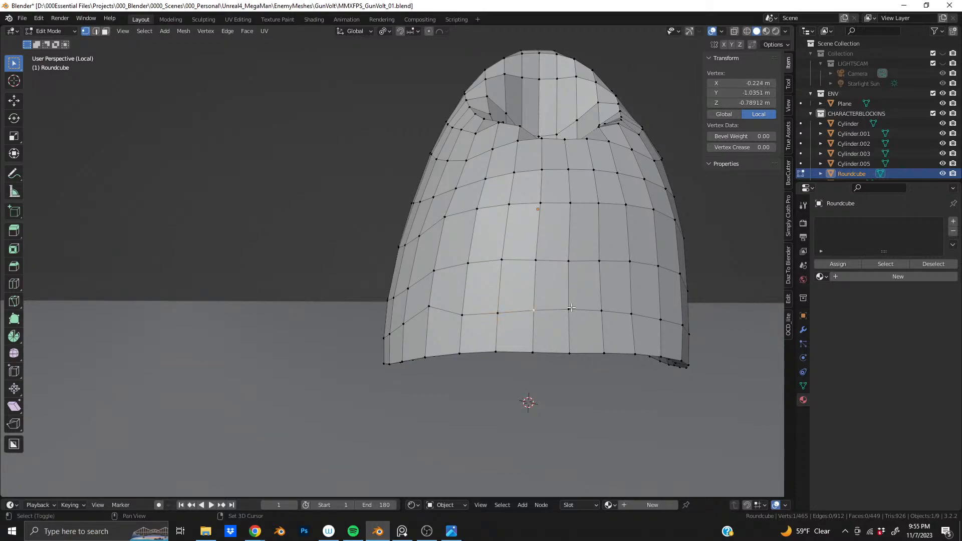
{"action": "left_click", "coordinate": [569, 310], "text": "shift"}
{"action": "left_click", "coordinate": [601, 311], "text": "shift"}
{"action": "key", "text": "g"}
{"action": "key", "text": "g"}
{"action": "left_click", "coordinate": [646, 333]}
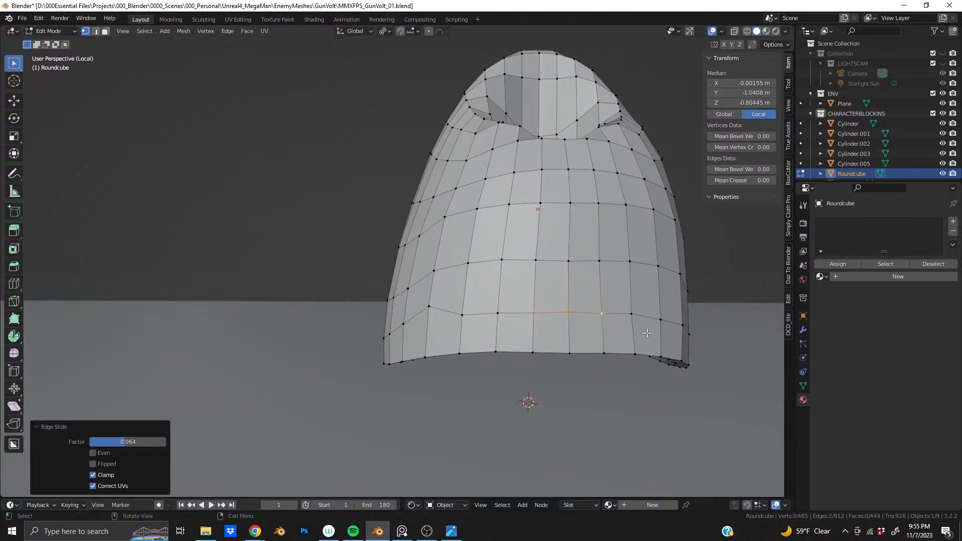
Slide only the front centre vertex of that row down by a factor of 0.036
{"action": "left_click", "coordinate": [569, 311]}
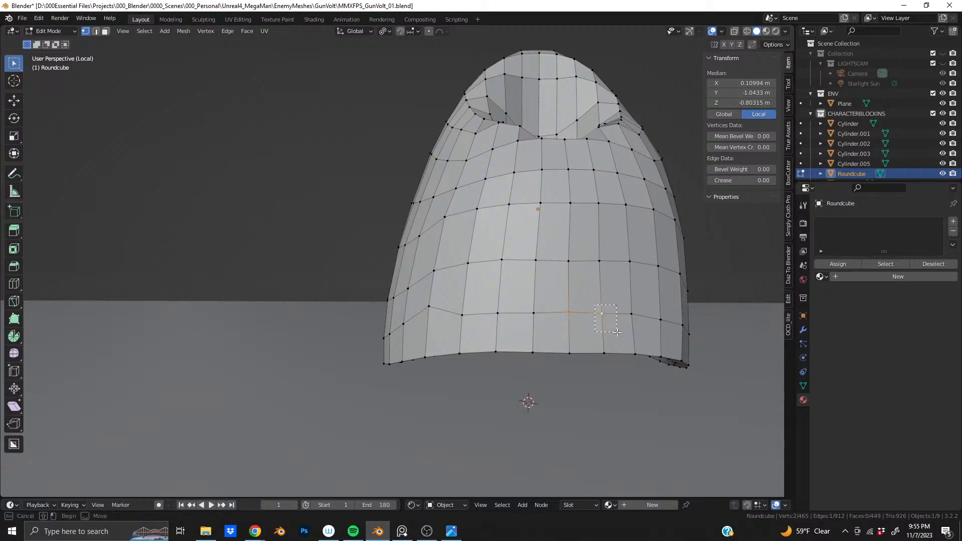
{"action": "key", "text": "g"}
{"action": "key", "text": "g"}
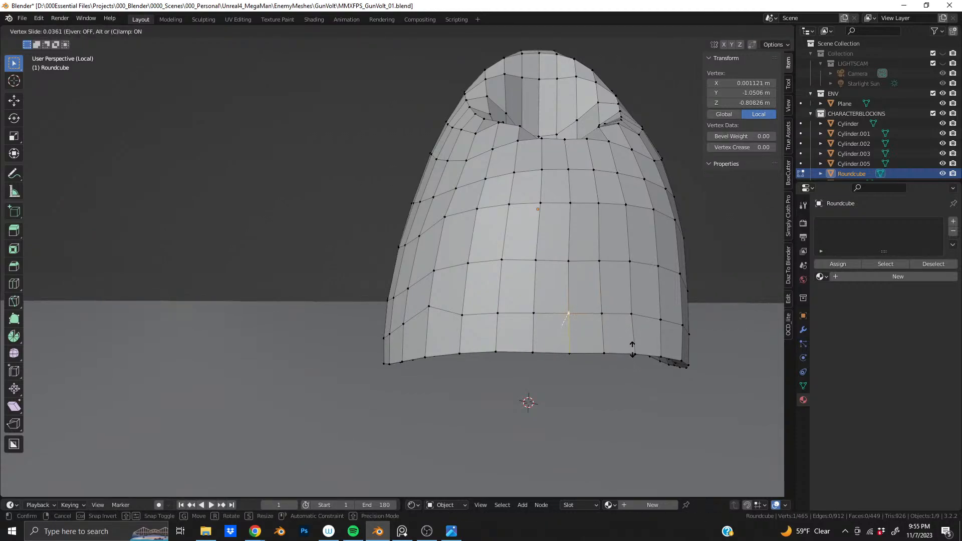
{"action": "left_click", "coordinate": [631, 352]}
Slide the third and fourth row vertices from front centre on the negative X side down by about 0.012 and 0.339
{"action": "middle_click_drag", "start_coordinate": [632, 352], "coordinate": [527, 326]}
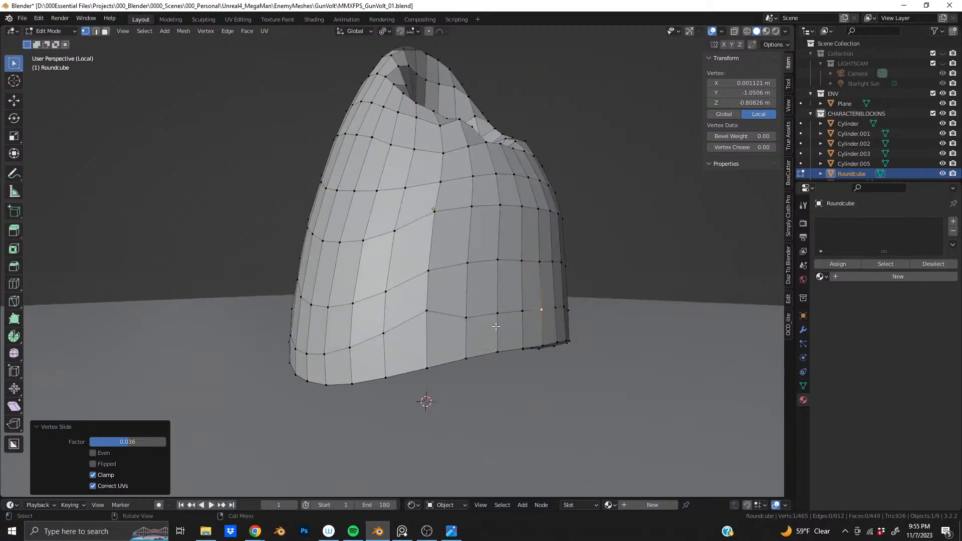
{"action": "left_click", "coordinate": [460, 313]}
{"action": "key", "text": "g"}
{"action": "key", "text": "g"}
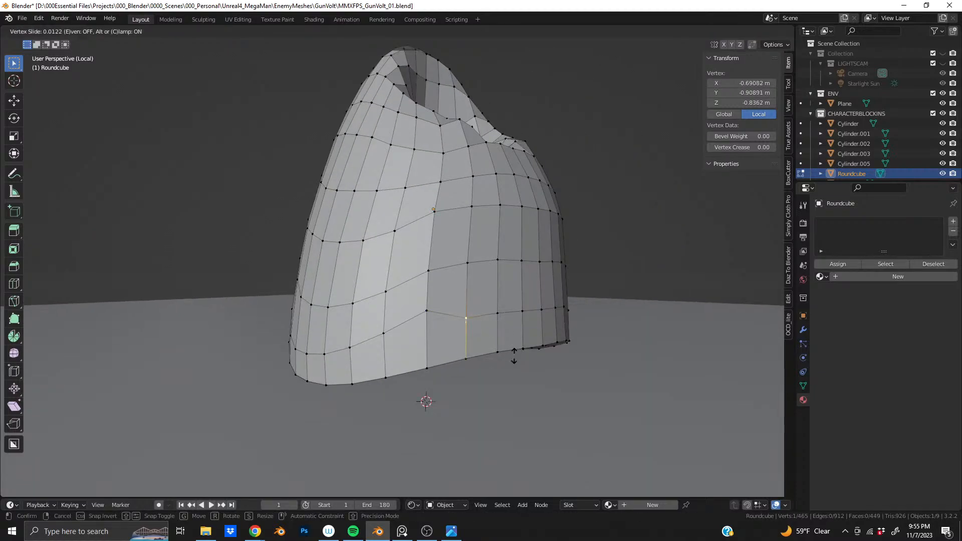
{"action": "left_click", "coordinate": [514, 356]}
{"action": "left_click", "coordinate": [427, 315]}
{"action": "key", "text": "g"}
{"action": "key", "text": "g"}
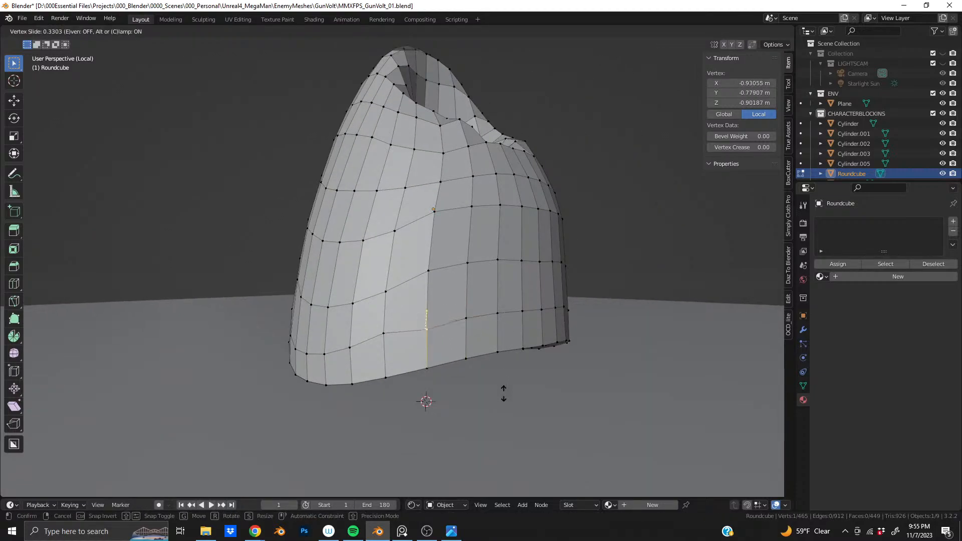
{"action": "left_click", "coordinate": [503, 394]}
Slide the next two row vertices around the negative X side toward the rim by about 0.244 and 0.149
{"action": "middle_click_drag", "start_coordinate": [502, 393], "coordinate": [539, 345]}
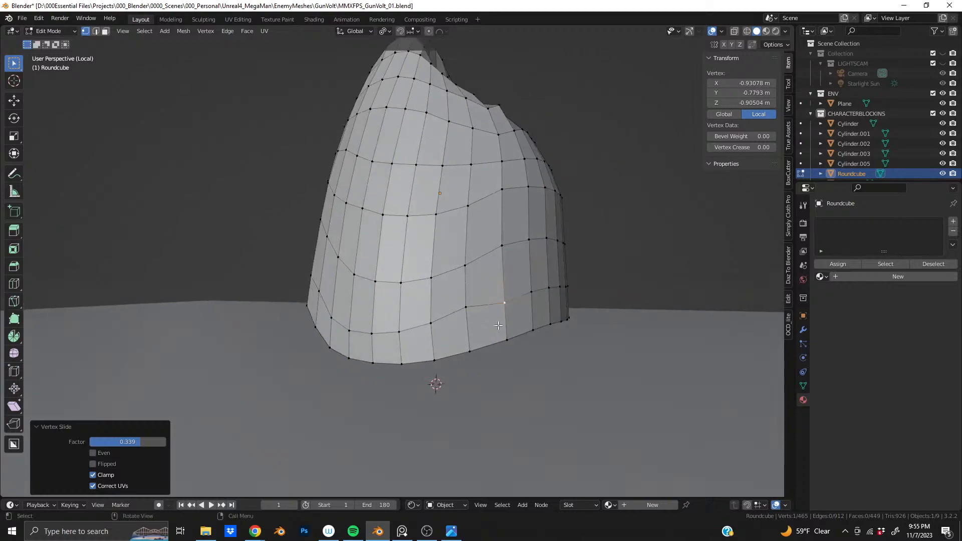
{"action": "key", "text": "g"}
{"action": "key", "text": "g"}
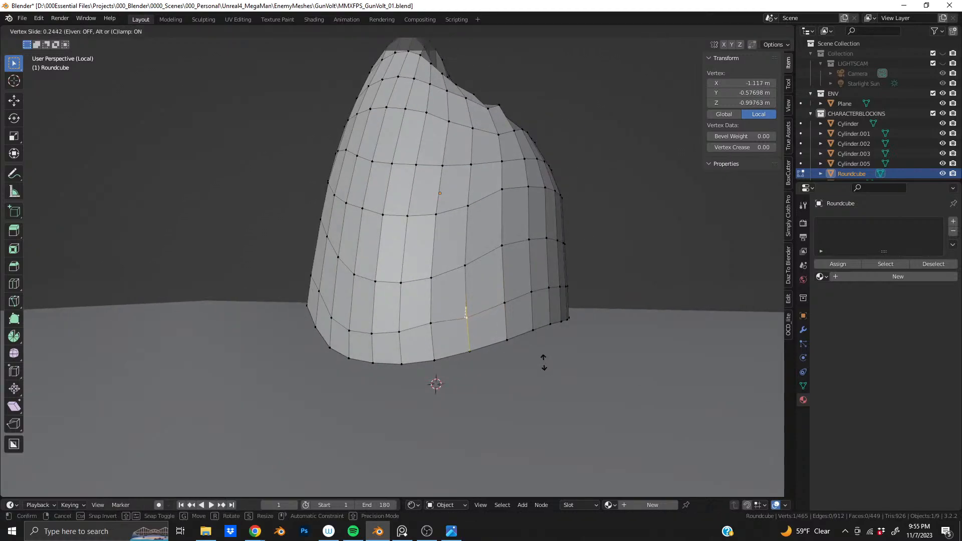
{"action": "left_click", "coordinate": [542, 358]}
{"action": "left_click", "coordinate": [433, 328]}
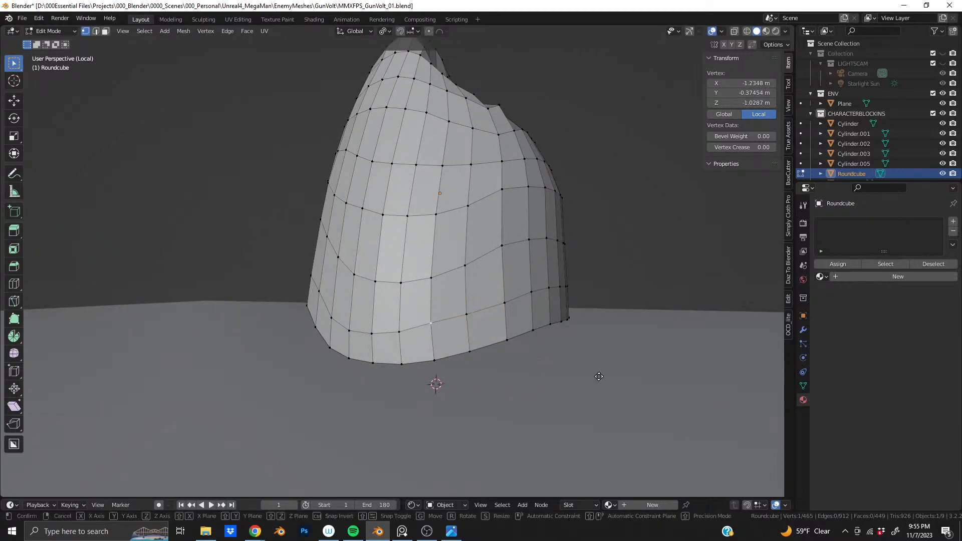
{"action": "key", "text": "g"}
{"action": "key", "text": "g"}
{"action": "left_click", "coordinate": [600, 382]}
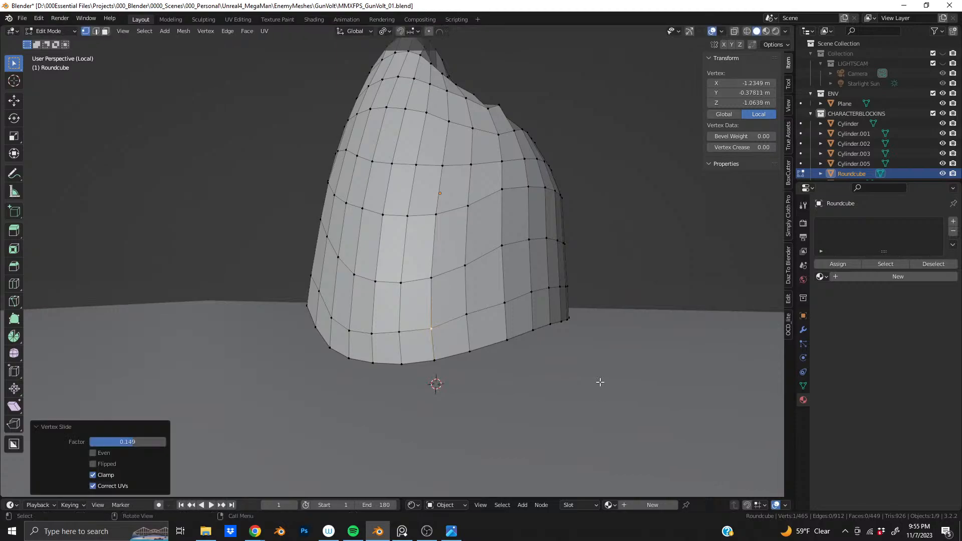
Slide the fifth row vertex from front centre on the negative X side farther down by about 0.1
{"action": "left_click", "coordinate": [467, 312]}
{"action": "key", "text": "g"}
{"action": "key", "text": "g"}
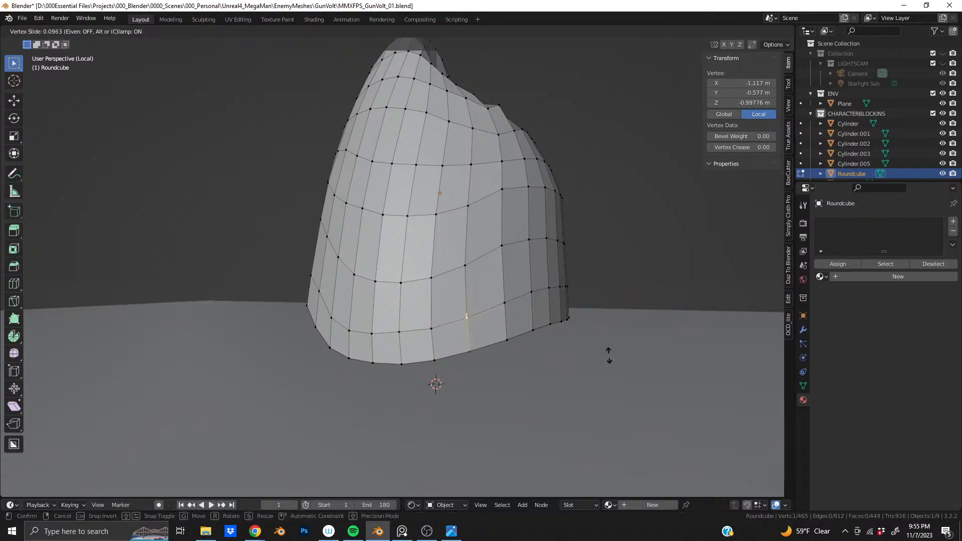
{"action": "left_click", "coordinate": [519, 351]}
Slide the row vertex at the middle of the negative X side along its edge by a factor of 0.035
{"action": "left_click", "coordinate": [397, 335]}
{"action": "middle_click_drag", "start_coordinate": [397, 334], "coordinate": [484, 333]}
{"action": "middle_click_drag", "start_coordinate": [370, 336], "coordinate": [569, 296]}
{"action": "key", "text": "g"}
{"action": "key", "text": "g"}
{"action": "left_click", "coordinate": [578, 280]}
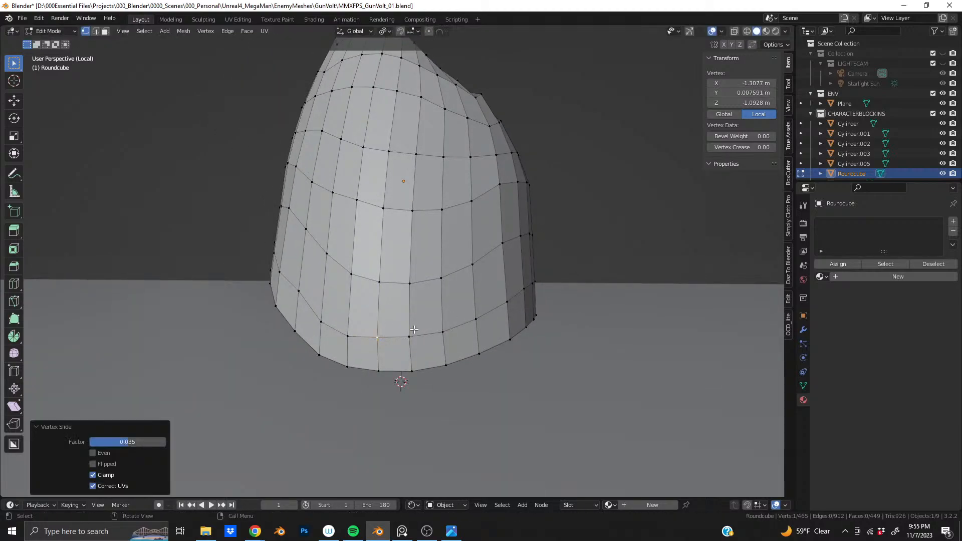
Slide the next row vertex behind the middle of the negative X side along its edge to follow the rim
{"action": "left_click", "coordinate": [358, 337]}
{"action": "middle_click_drag", "start_coordinate": [359, 337], "coordinate": [475, 303]}
{"action": "key", "text": "g"}
{"action": "key", "text": "g"}
{"action": "left_click", "coordinate": [473, 301]}
Slide the following two row vertices toward the back so the row keeps an even distance from the rim
{"action": "left_click", "coordinate": [318, 328]}
{"action": "key", "text": "g"}
{"action": "key", "text": "g"}
{"action": "left_click", "coordinate": [491, 319]}
{"action": "left_click", "coordinate": [275, 303]}
{"action": "key", "text": "g"}
{"action": "key", "text": "g"}
{"action": "left_click", "coordinate": [451, 321]}
Scale the bottom rim edge loop along Y to about 0.993, using the 3D Cursor as the pivot point
{"action": "middle_click_drag", "start_coordinate": [252, 264], "coordinate": [200, 295]}
{"action": "middle_click_drag", "start_coordinate": [451, 313], "coordinate": [432, 309]}
{"action": "left_click", "coordinate": [578, 380], "text": "alt"}
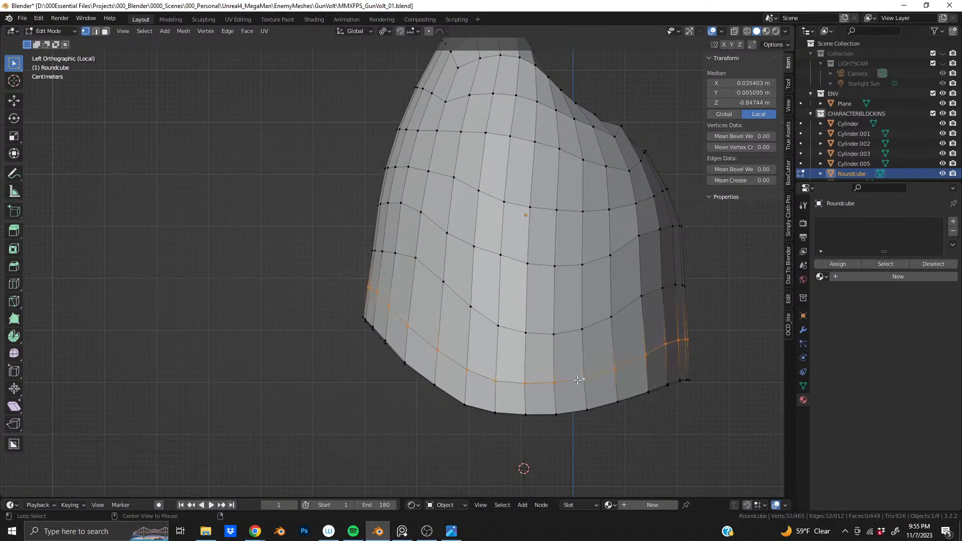
{"action": "middle_click_drag", "start_coordinate": [611, 348], "coordinate": [598, 341], "text": "shift"}
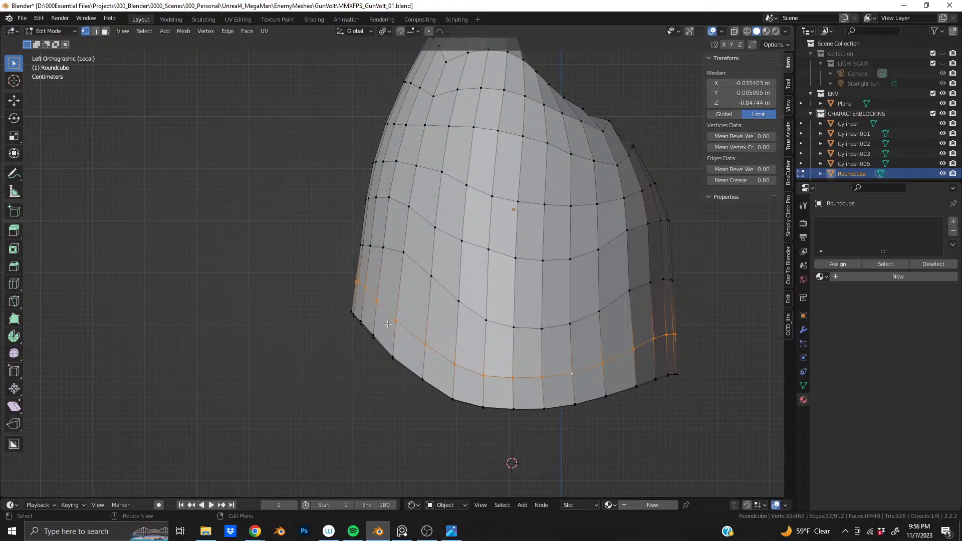
{"action": "left_click", "coordinate": [379, 340], "text": "alt"}
{"action": "middle_click_drag", "start_coordinate": [673, 377], "coordinate": [538, 359], "text": "shift"}
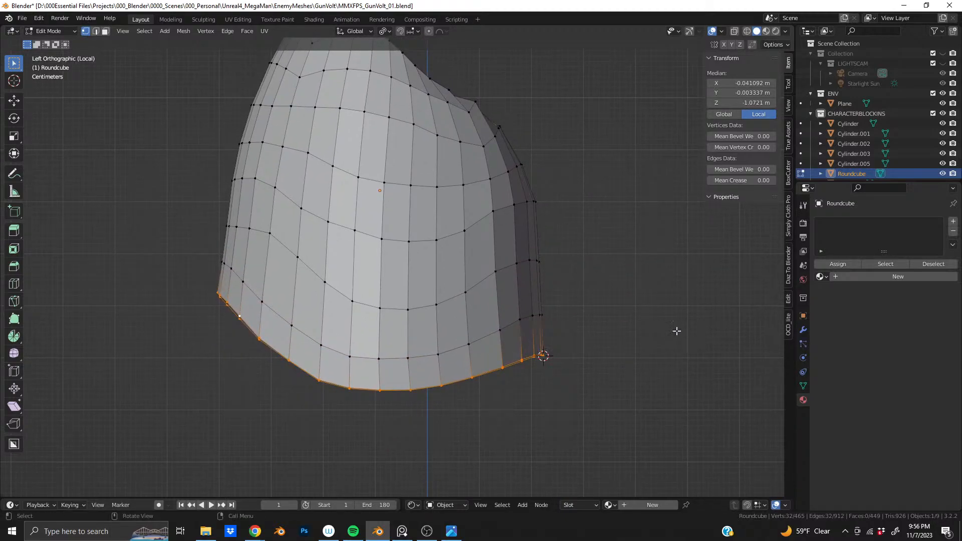
{"action": "left_click", "coordinate": [386, 32]}
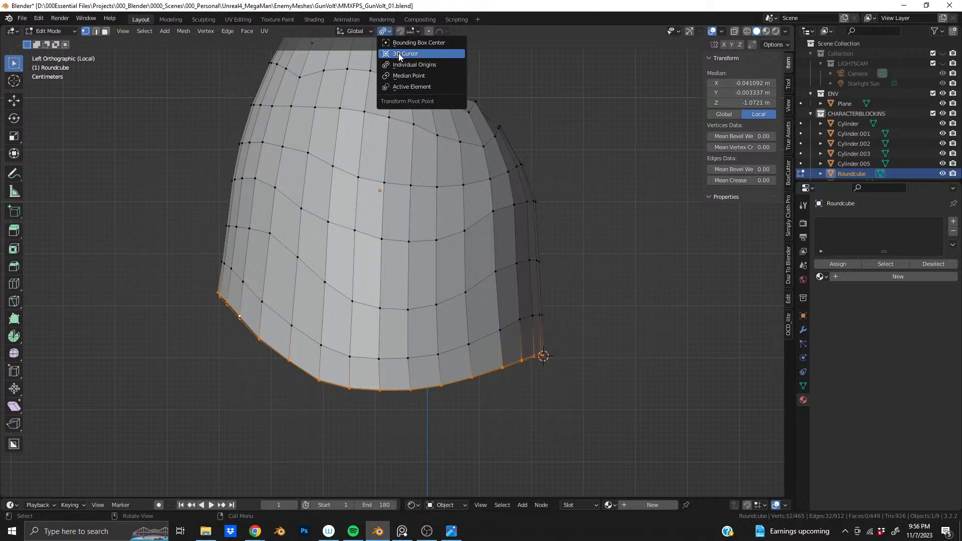
{"action": "left_click", "coordinate": [399, 54]}
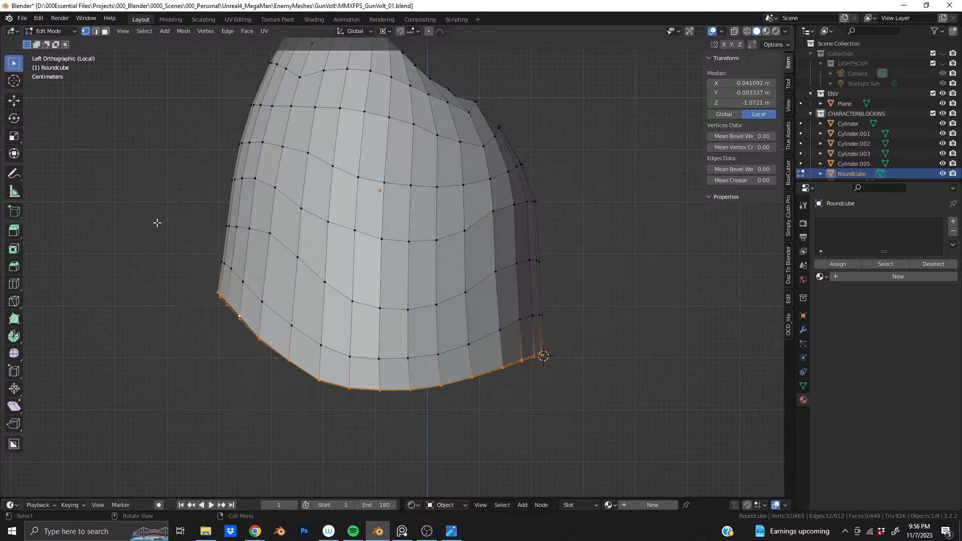
{"action": "key", "text": "s"}
{"action": "key", "text": "y"}
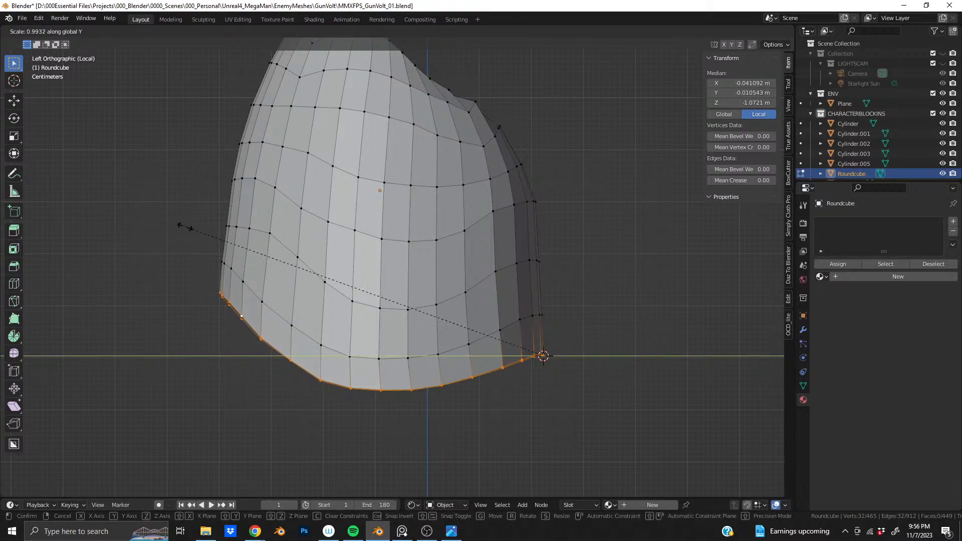
{"action": "left_click", "coordinate": [543, 355]}
Leave mesh editing and apply Shade Smooth to the Roundcube
{"action": "middle_click_drag", "start_coordinate": [543, 356], "coordinate": [191, 267]}
{"action": "scroll", "coordinate": [372, 259], "scroll_direction": "down", "scroll_amount": 4}
{"action": "key", "text": "Tab"}
{"action": "scroll", "coordinate": [372, 257], "scroll_direction": "up", "scroll_amount": 4}
{"action": "right_click", "coordinate": [457, 269]}
{"action": "left_click", "coordinate": [439, 236]}
Examine the smooth-shaded body and its lower rim from several sides and distances
{"action": "mouse_move", "coordinate": [443, 246]}
{"action": "middle_mouse_down"}
{"action": "mouse_move", "coordinate": [484, 261]}
{"action": "mouse_move", "coordinate": [721, 247]}
{"action": "mouse_move", "coordinate": [704, 263]}
{"action": "mouse_move", "coordinate": [665, 268]}
{"action": "middle_mouse_up"}
{"action": "scroll", "coordinate": [484, 261], "scroll_direction": "down", "scroll_amount": 2}
{"action": "scroll", "coordinate": [380, 242], "scroll_direction": "up", "scroll_amount": 3}
{"action": "middle_click_drag", "start_coordinate": [380, 243], "coordinate": [354, 255]}
{"action": "scroll", "coordinate": [425, 285], "scroll_direction": "down", "scroll_amount": 5}
{"action": "scroll", "coordinate": [401, 260], "scroll_direction": "up", "scroll_amount": 1}
{"action": "middle_click_drag", "start_coordinate": [425, 285], "coordinate": [389, 217], "text": "shift"}
{"action": "scroll", "coordinate": [389, 218], "scroll_direction": "up", "scroll_amount": 2}
{"action": "middle_click_drag", "start_coordinate": [415, 303], "coordinate": [365, 269], "text": "shift"}
Return to mesh editing and slide four adjacent vertices of the row above the rim slightly upward on the positive X side
{"action": "key", "text": "Tab"}
{"action": "middle_click_drag", "start_coordinate": [539, 277], "coordinate": [518, 281]}
{"action": "left_click", "coordinate": [396, 282]}
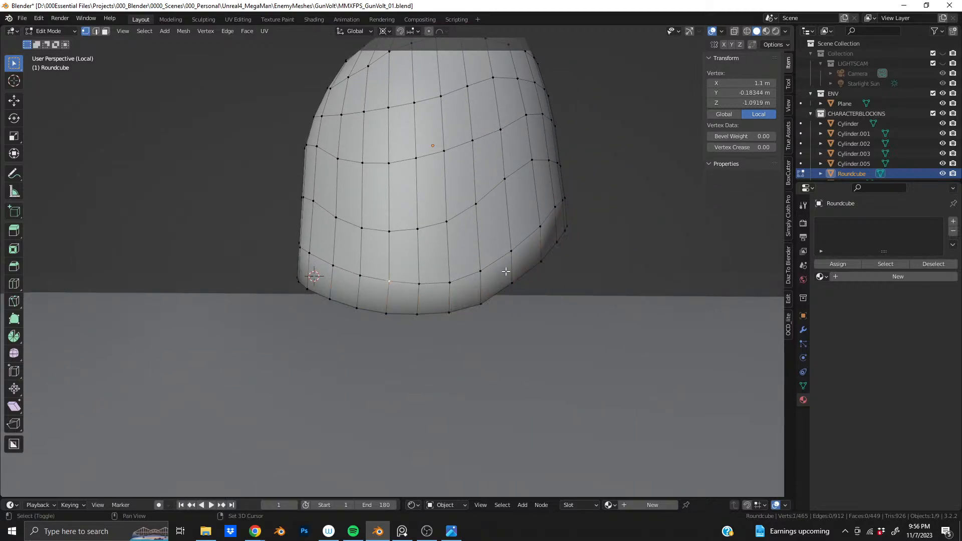
{"action": "left_click", "coordinate": [480, 267], "text": "ctrl"}
{"action": "key", "text": "g"}
{"action": "left_click", "coordinate": [564, 277]}
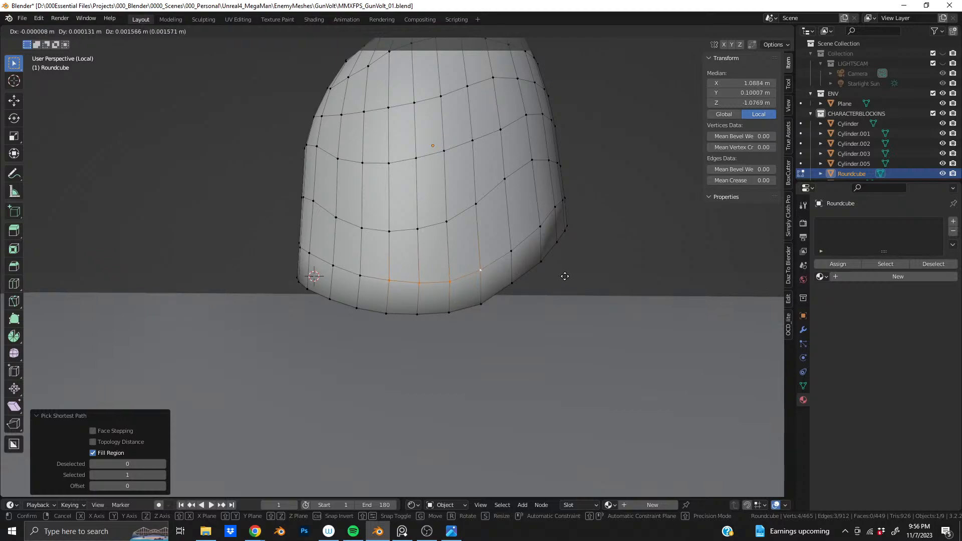
Drop the frontmost vertex from the selection and edge-slide the remaining three upward by a factor of 0.049
{"action": "left_click", "coordinate": [383, 272], "text": "shift"}
{"action": "key", "text": "g"}
{"action": "key", "text": "g"}
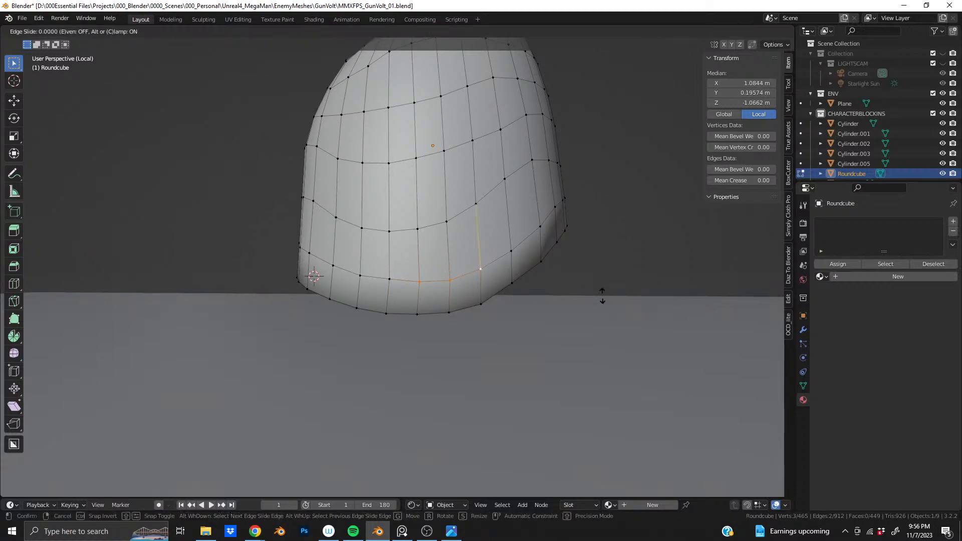
{"action": "left_click", "coordinate": [476, 286]}
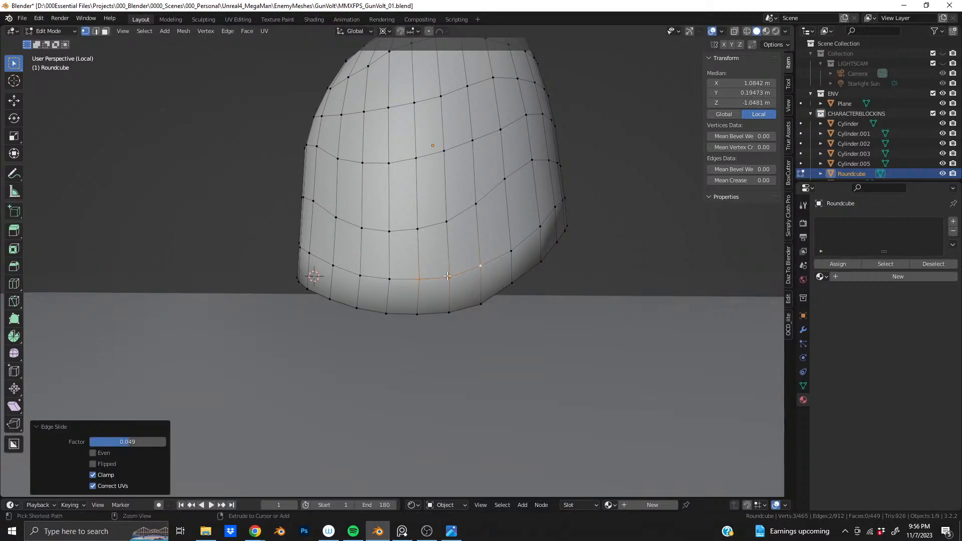
Edge-slide the same three vertices on the positive X side back toward the rim by about 0.01
{"action": "left_click", "coordinate": [414, 277], "text": "shift"}
{"action": "left_click", "coordinate": [419, 282], "text": "ctrl"}
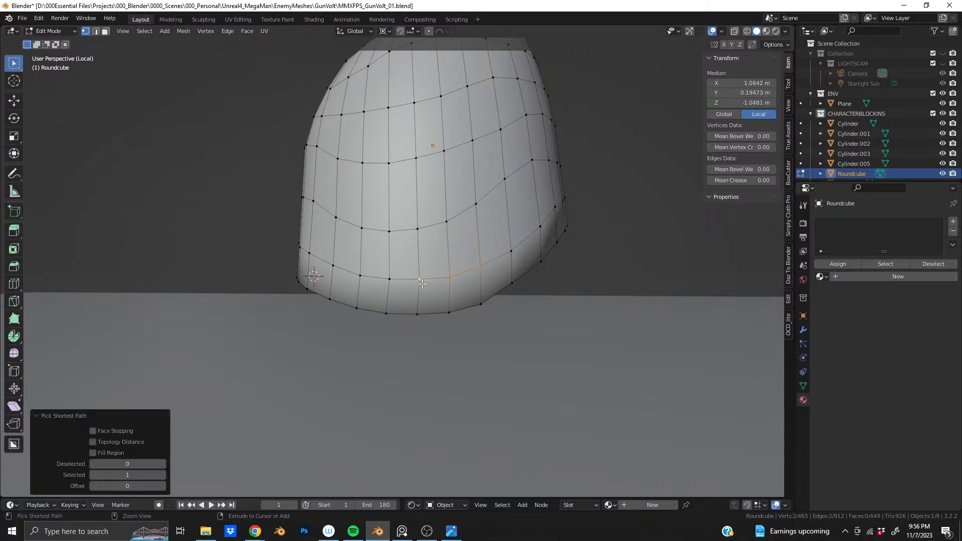
{"action": "key", "text": "g"}
{"action": "key", "text": "g"}
{"action": "left_click", "coordinate": [569, 317]}
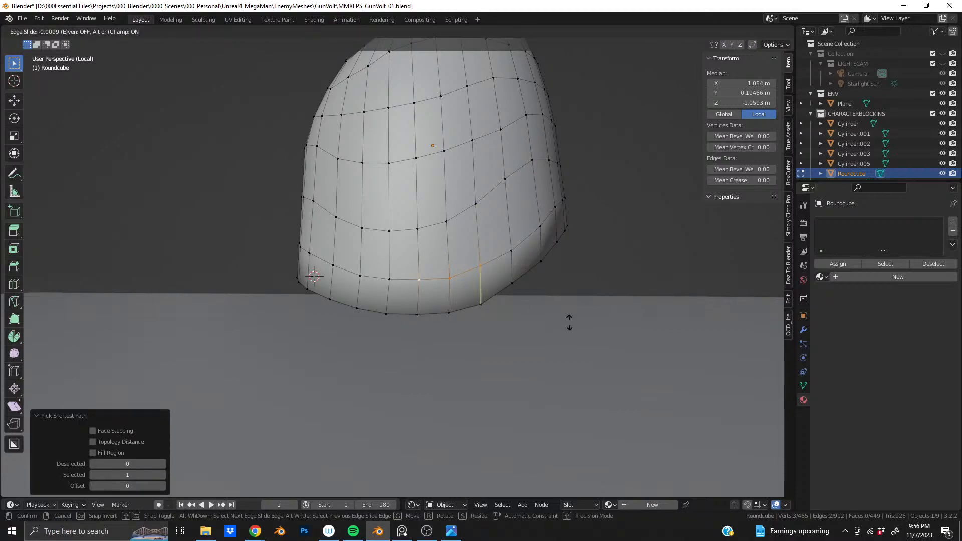
Slide the next row vertex toward the back on the positive X side upward by a factor of 0.020
{"action": "left_click", "coordinate": [468, 265]}
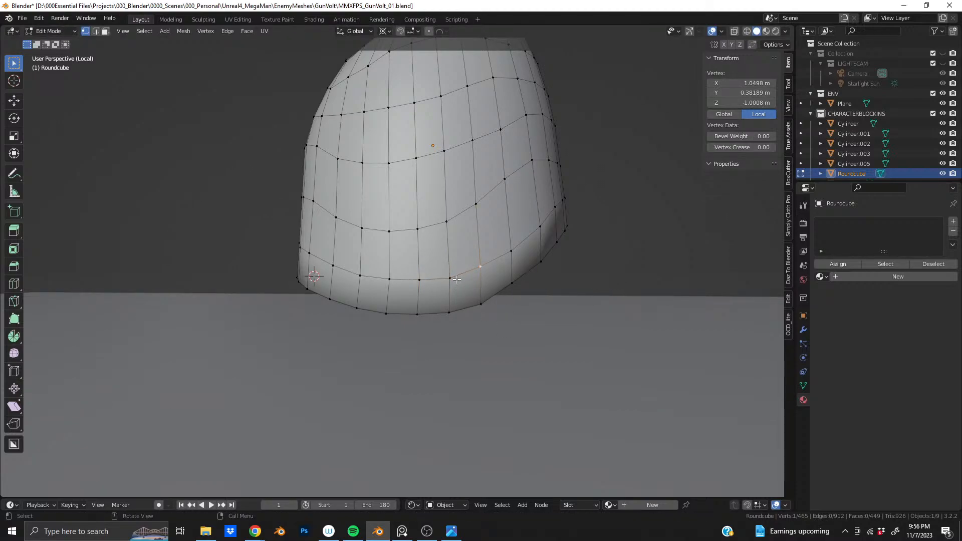
{"action": "middle_click_drag", "start_coordinate": [497, 266], "coordinate": [471, 272]}
{"action": "left_click", "coordinate": [516, 254]}
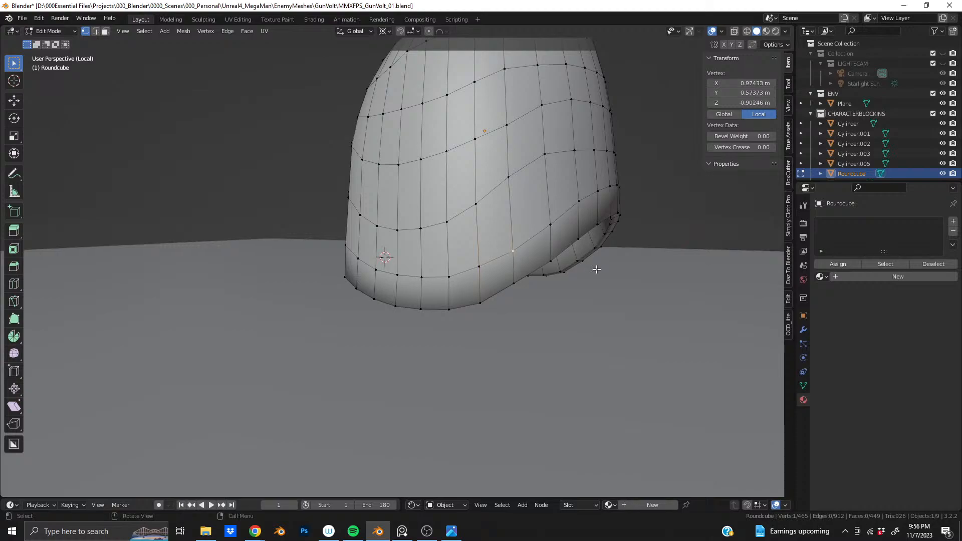
{"action": "key", "text": "g"}
{"action": "key", "text": "g"}
{"action": "left_click", "coordinate": [619, 259]}
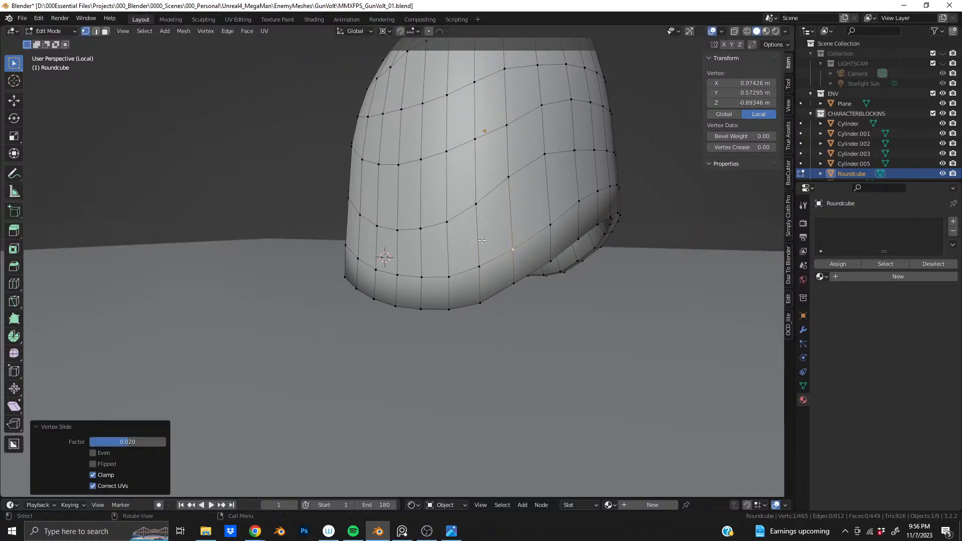
Select the face loop along the lower rim and give the Roundcube the existing blue material Material.030
{"action": "key", "text": "3"}
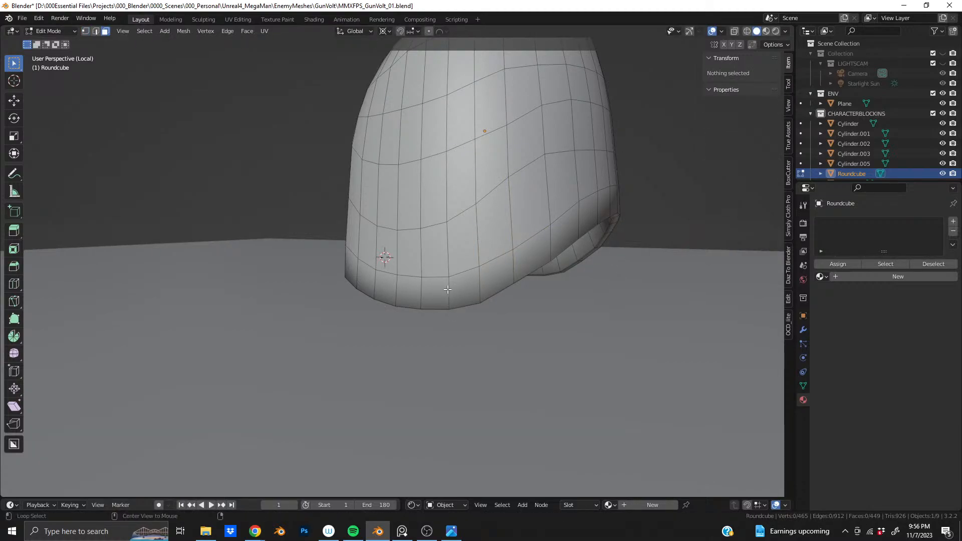
{"action": "left_click", "coordinate": [448, 289], "text": "alt"}
{"action": "middle_click_drag", "start_coordinate": [448, 289], "coordinate": [515, 256]}
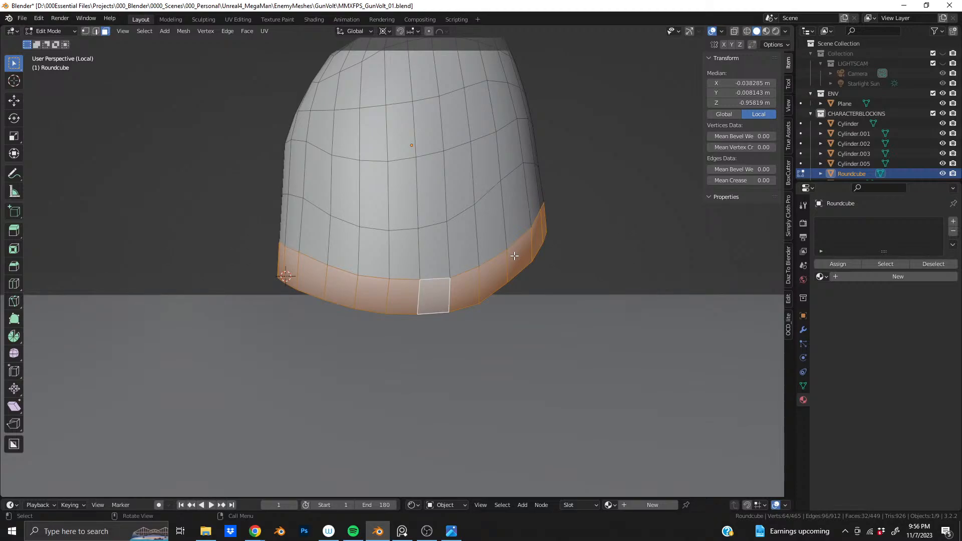
{"action": "left_click", "coordinate": [824, 276]}
{"action": "left_click", "coordinate": [840, 317]}
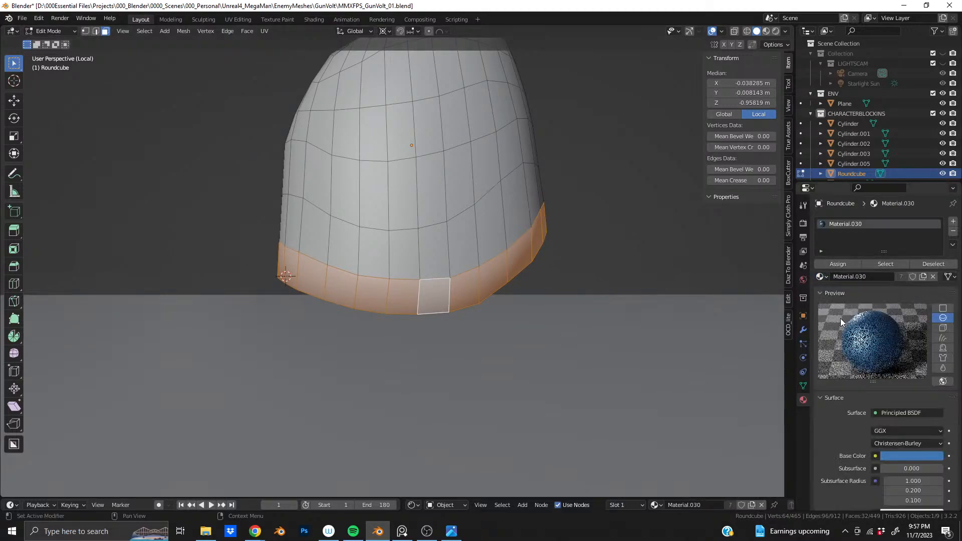
Add a second material slot to the Roundcube with the existing brown Material.032 for the rim band
{"action": "left_click", "coordinate": [953, 222]}
{"action": "left_click", "coordinate": [822, 292]}
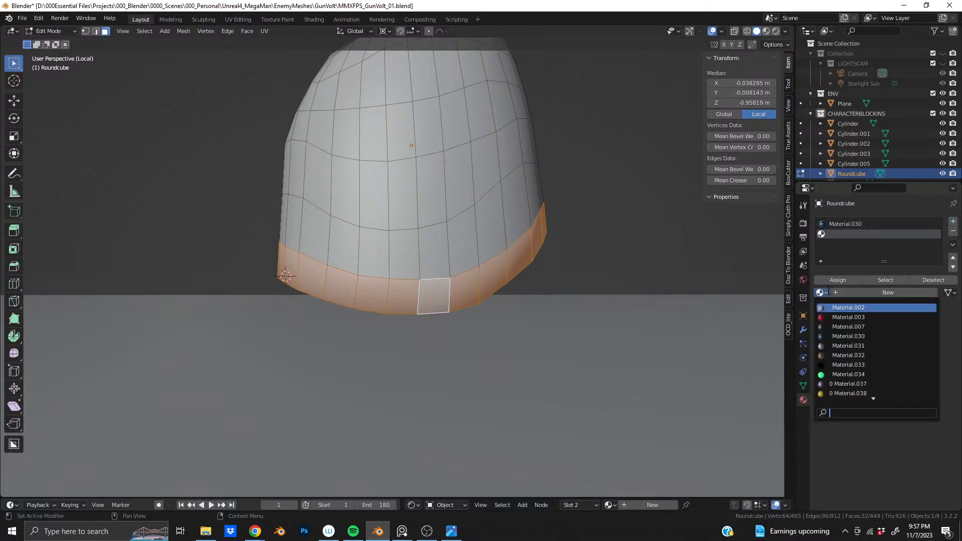
{"action": "left_click", "coordinate": [848, 356]}
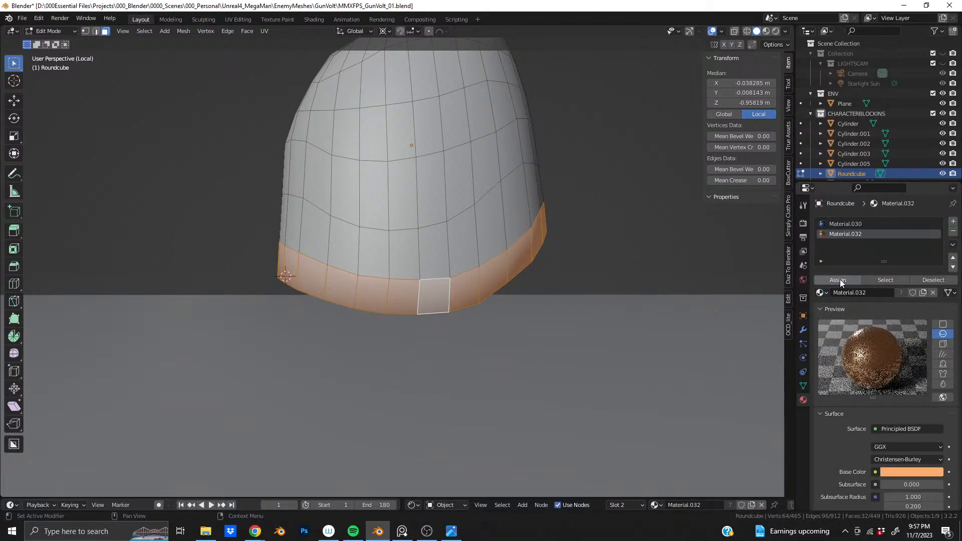
Extrude the selected rim face loop outward along its normals by about 0.0355 m to form a raised band
{"action": "key", "text": "alt+e"}
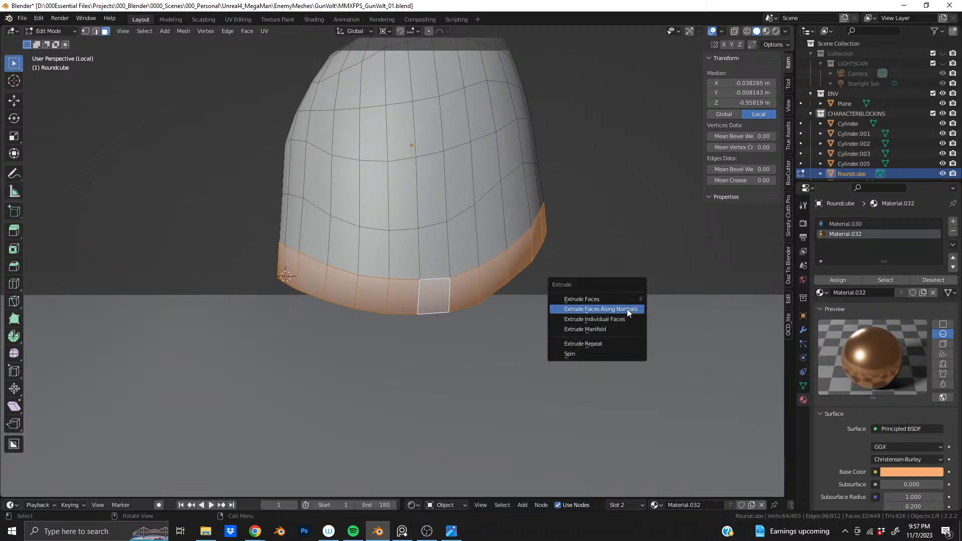
{"action": "left_click", "coordinate": [627, 311]}
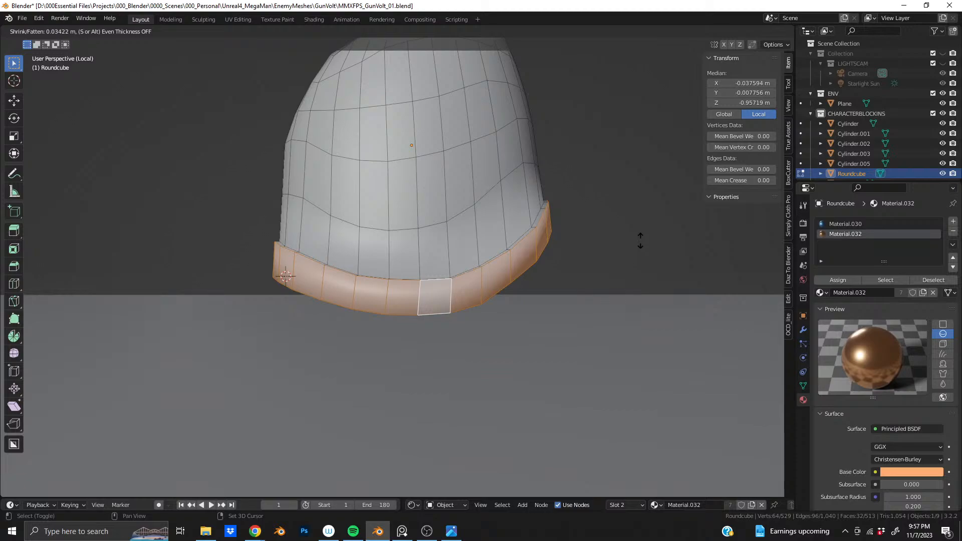
{"action": "left_click", "coordinate": [640, 239]}
{"action": "scroll", "coordinate": [431, 198], "scroll_direction": "up", "scroll_amount": 1}
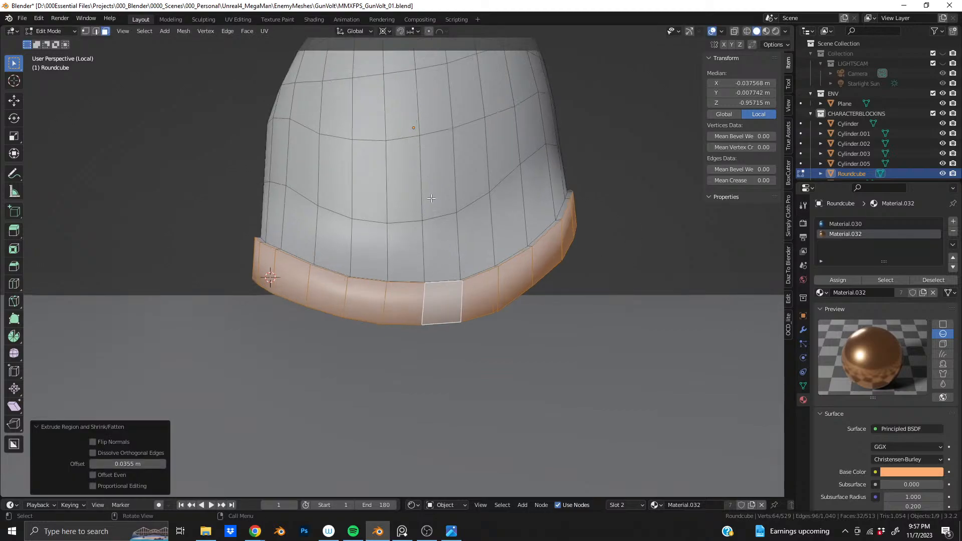
Inset the band's outer faces with a thickness of 0.011 m and a depth of about 0.0079 m
{"action": "key", "text": "i"}
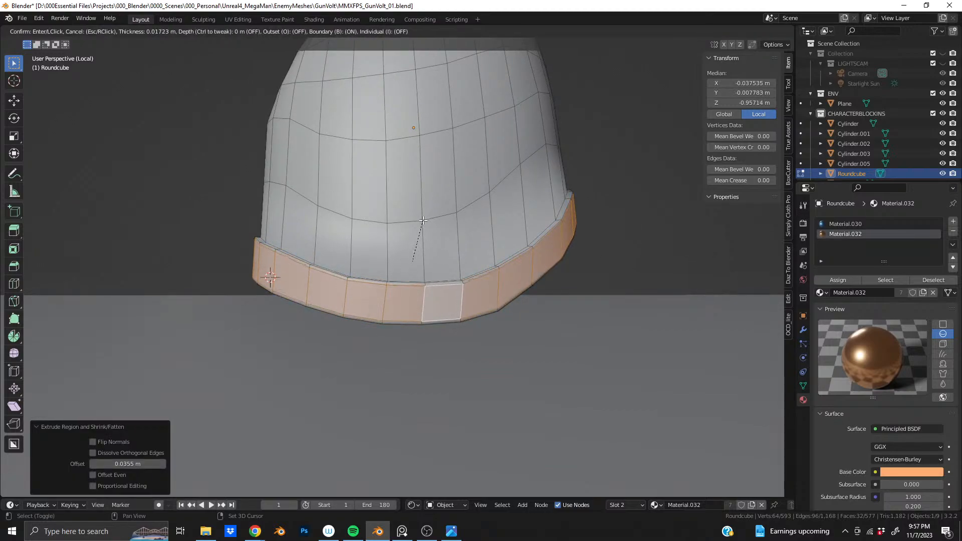
{"action": "key", "text": "ctrl"}
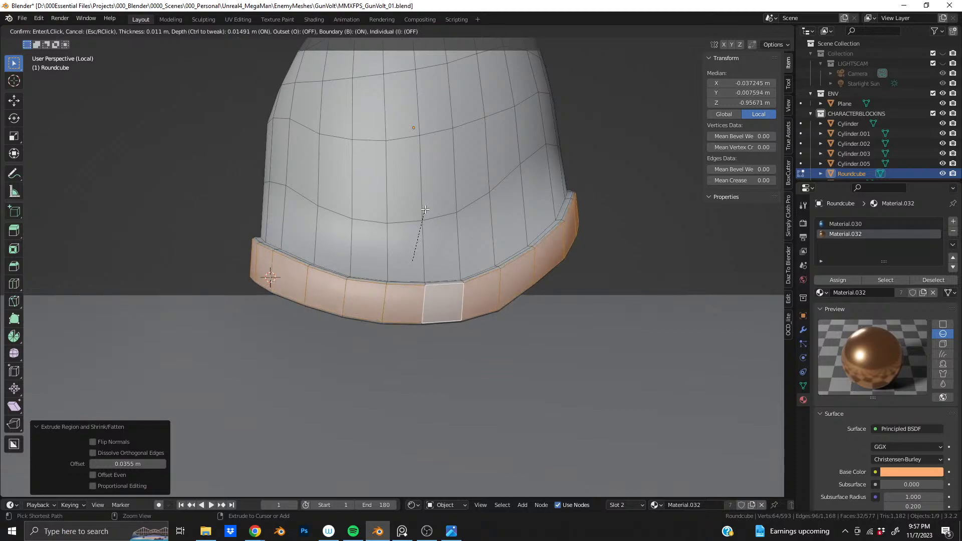
{"action": "left_click", "coordinate": [425, 211]}
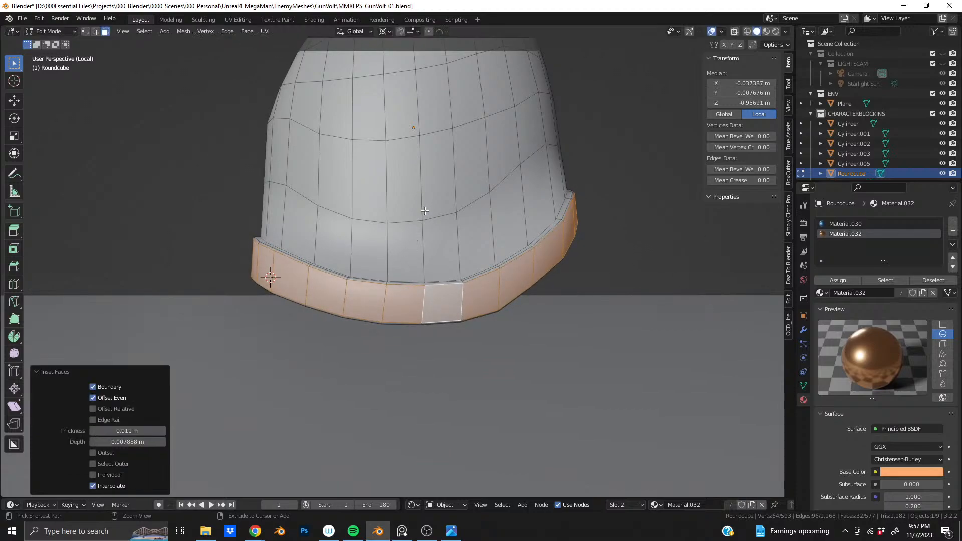
Select the ledge and narrow inset face loops along the band's upper edge and assign Material.032 to them
{"action": "scroll", "coordinate": [383, 268], "scroll_direction": "up", "scroll_amount": 5}
{"action": "middle_click_drag", "start_coordinate": [383, 268], "coordinate": [363, 270]}
{"action": "key", "text": "Tab"}
{"action": "mouse_move", "coordinate": [366, 309]}
{"action": "middle_mouse_down"}
{"action": "mouse_move", "coordinate": [340, 336]}
{"action": "mouse_move", "coordinate": [360, 319]}
{"action": "middle_mouse_up"}
{"action": "key", "text": "Tab"}
{"action": "scroll", "coordinate": [370, 322], "scroll_direction": "up", "scroll_amount": 2}
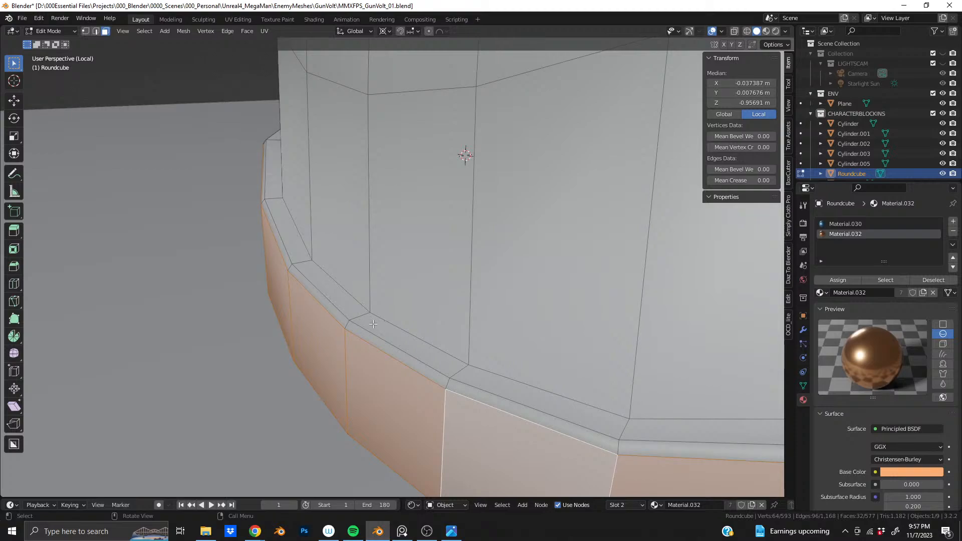
{"action": "left_click", "coordinate": [356, 324], "text": "alt"}
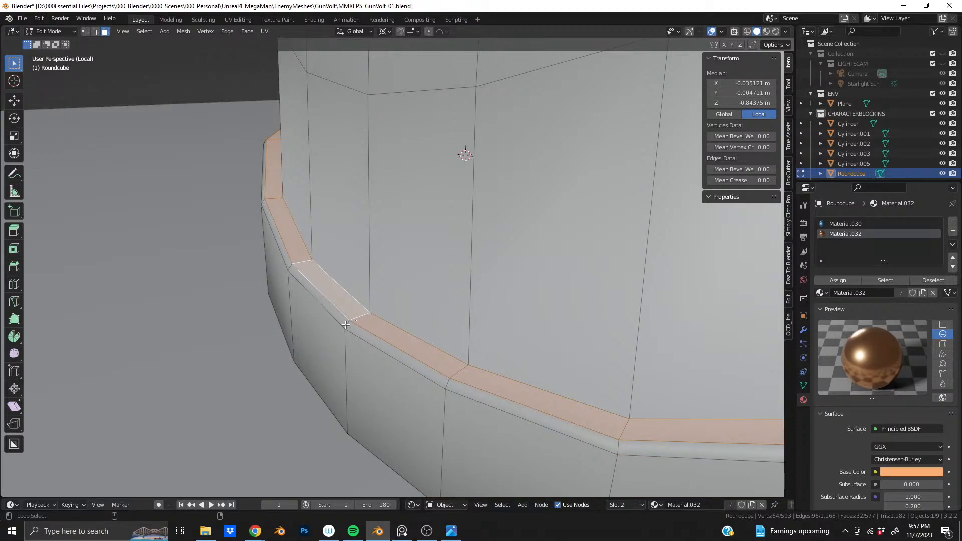
{"action": "left_click", "coordinate": [345, 325], "text": "alt+shift"}
{"action": "left_click", "coordinate": [844, 279]}
Add the face loops along the band's lower edge to the selection and assign Material.032 to them
{"action": "middle_click_drag", "start_coordinate": [596, 346], "coordinate": [498, 309]}
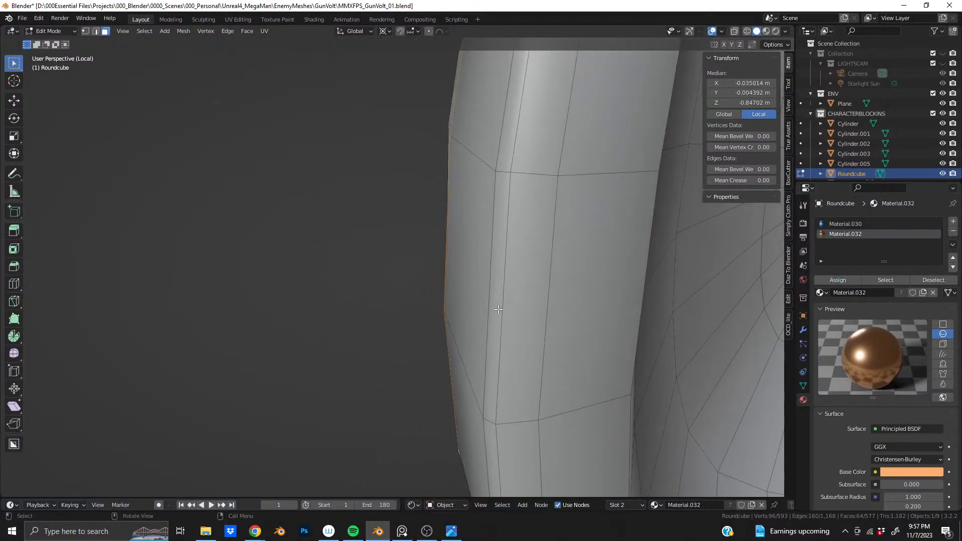
{"action": "left_click", "coordinate": [493, 416], "text": "alt+shift"}
{"action": "middle_click_drag", "start_coordinate": [493, 416], "coordinate": [337, 412]}
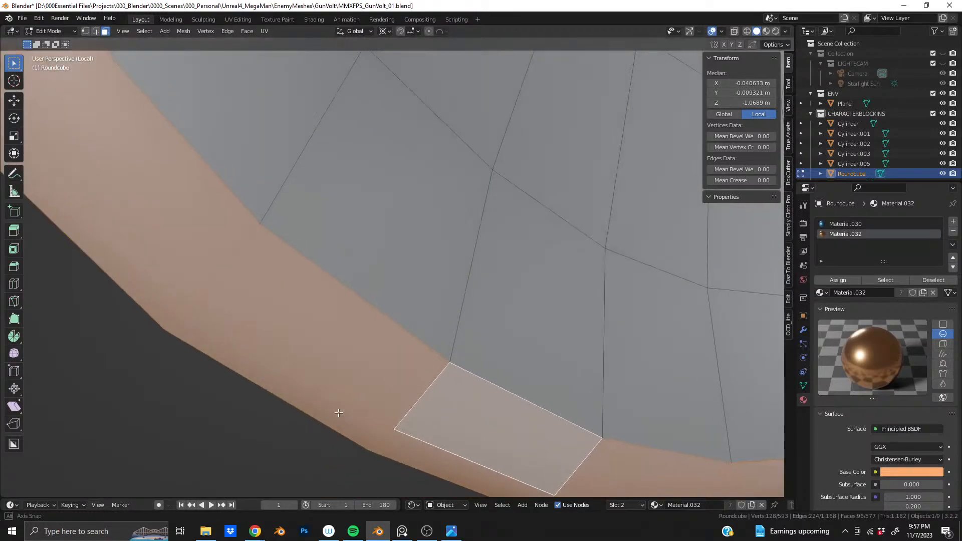
{"action": "left_click", "coordinate": [459, 318], "text": "alt+shift"}
{"action": "left_click", "coordinate": [841, 284]}
Insert a supporting edge loop on the body just above the band, slid down by a factor of about 0.930
{"action": "middle_click_drag", "start_coordinate": [419, 255], "coordinate": [531, 293]}
{"action": "scroll", "coordinate": [453, 256], "scroll_direction": "down", "scroll_amount": 4}
{"action": "middle_click_drag", "start_coordinate": [451, 257], "coordinate": [451, 346]}
{"action": "scroll", "coordinate": [451, 346], "scroll_direction": "down", "scroll_amount": 4}
{"action": "middle_click_drag", "start_coordinate": [373, 258], "coordinate": [430, 250], "text": "shift"}
{"action": "scroll", "coordinate": [393, 299], "scroll_direction": "up", "scroll_amount": 3}
{"action": "key", "text": "ctrl+r"}
{"action": "left_click", "coordinate": [394, 311]}
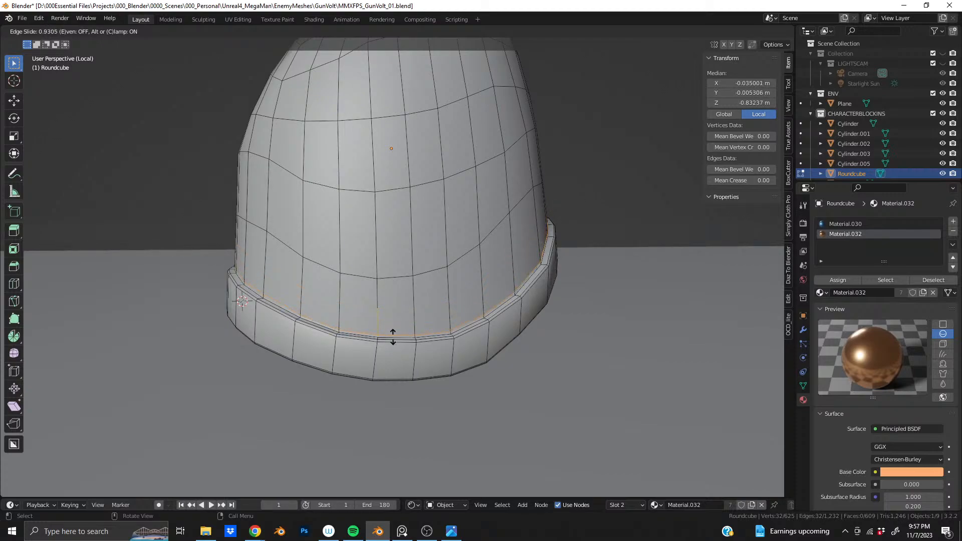
{"action": "left_click", "coordinate": [393, 335]}
Insert two supporting edge loops on the band's outer face, at factor 0.889 near its lower edge and -0.904 near its upper edge
{"action": "middle_click_drag", "start_coordinate": [393, 336], "coordinate": [377, 258]}
{"action": "scroll", "coordinate": [450, 272], "scroll_direction": "up", "scroll_amount": 3}
{"action": "scroll", "coordinate": [450, 272], "scroll_direction": "down", "scroll_amount": 4}
{"action": "scroll", "coordinate": [461, 286], "scroll_direction": "up", "scroll_amount": 6}
{"action": "key", "text": "ctrl+r"}
{"action": "left_click", "coordinate": [380, 258]}
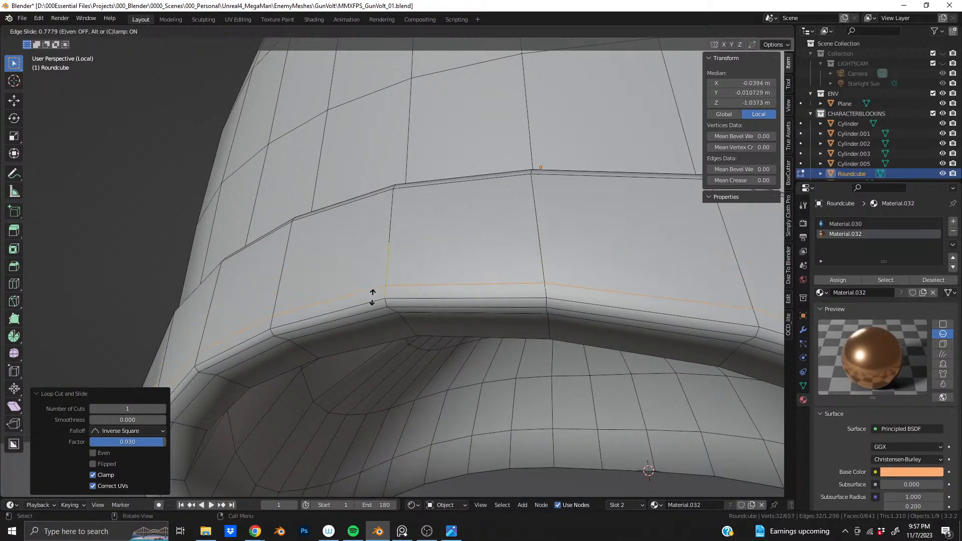
{"action": "left_click", "coordinate": [370, 302]}
{"action": "key", "text": "ctrl+r"}
{"action": "left_click", "coordinate": [378, 225]}
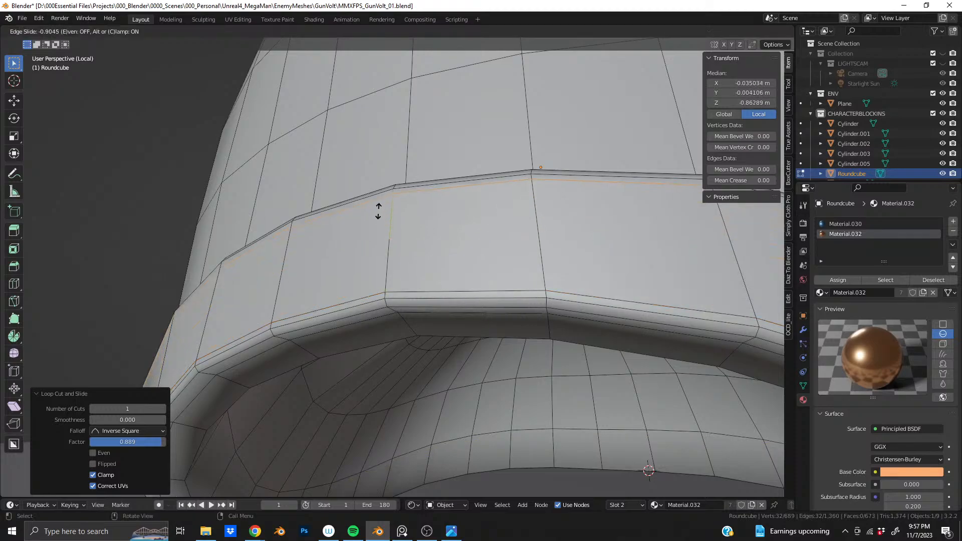
{"action": "left_click", "coordinate": [378, 211]}
Return to Object Mode and add a Subdivision Surface modifier to the Roundcube
{"action": "middle_click_drag", "start_coordinate": [378, 212], "coordinate": [329, 254]}
{"action": "scroll", "coordinate": [423, 241], "scroll_direction": "down", "scroll_amount": 6}
{"action": "scroll", "coordinate": [391, 303], "scroll_direction": "up", "scroll_amount": 2}
{"action": "scroll", "coordinate": [373, 276], "scroll_direction": "down", "scroll_amount": 6}
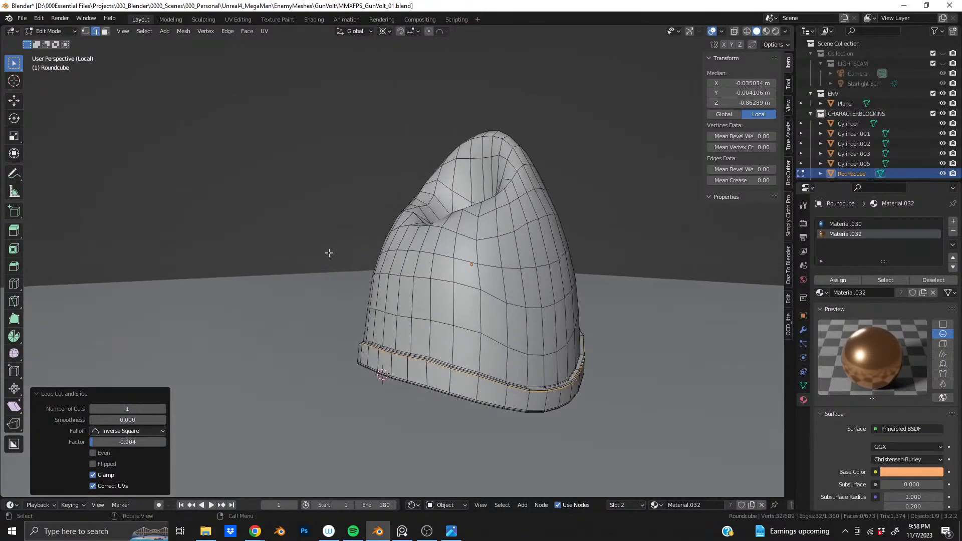
{"action": "key", "text": "Tab"}
{"action": "mouse_move", "coordinate": [489, 281]}
{"action": "middle_mouse_down"}
{"action": "mouse_move", "coordinate": [584, 298]}
{"action": "mouse_move", "coordinate": [215, 294]}
{"action": "mouse_move", "coordinate": [411, 310]}
{"action": "mouse_move", "coordinate": [275, 311]}
{"action": "mouse_move", "coordinate": [498, 296]}
{"action": "middle_mouse_up"}
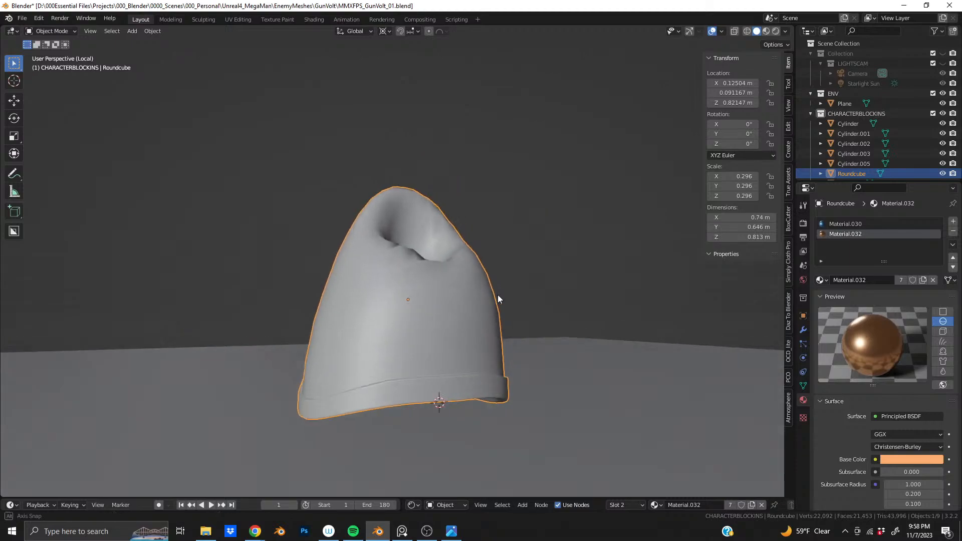
{"action": "left_click", "coordinate": [803, 329]}
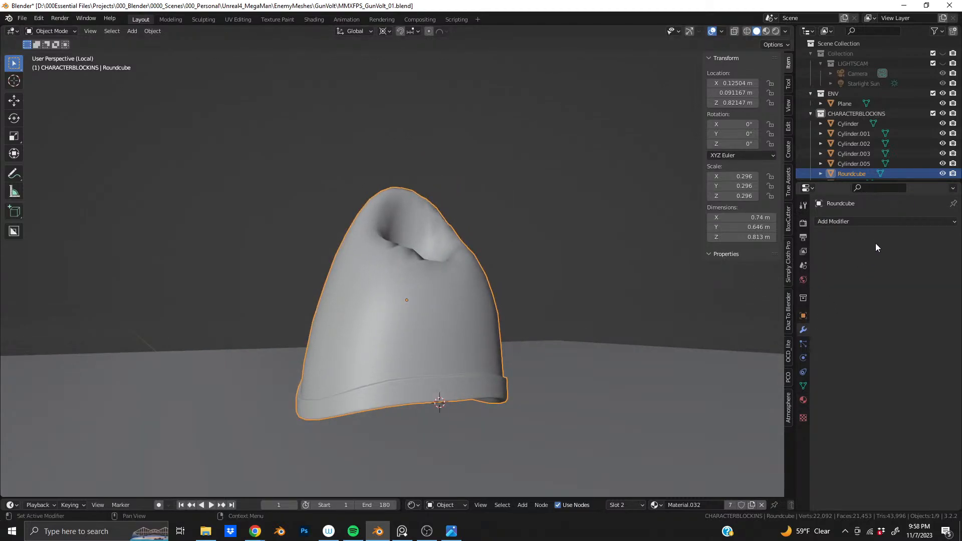
{"action": "left_click", "coordinate": [872, 223]}
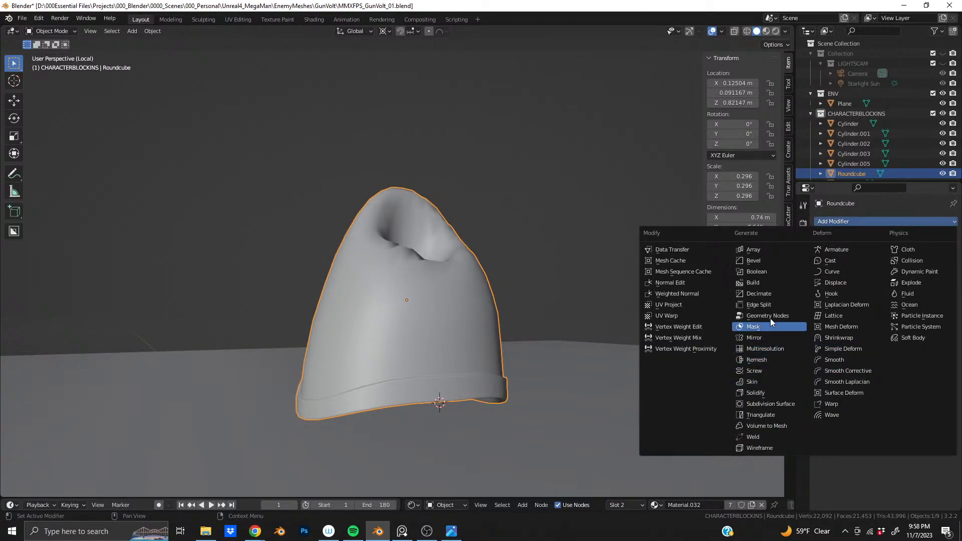
{"action": "left_click", "coordinate": [768, 403]}
In X-ray view, move the vertex at the lowest point of the front hollow about 0.0008 m along local Z
{"action": "scroll", "coordinate": [500, 298], "scroll_direction": "up", "scroll_amount": 2}
{"action": "middle_click_drag", "start_coordinate": [501, 298], "coordinate": [417, 344]}
{"action": "key", "text": "Tab"}
{"action": "scroll", "coordinate": [417, 311], "scroll_direction": "up", "scroll_amount": 4}
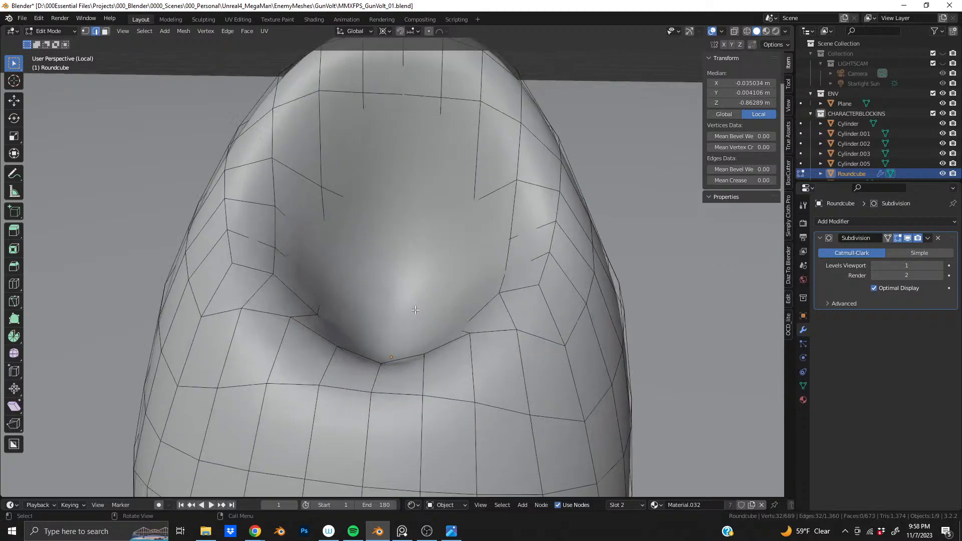
{"action": "left_click", "coordinate": [733, 32]}
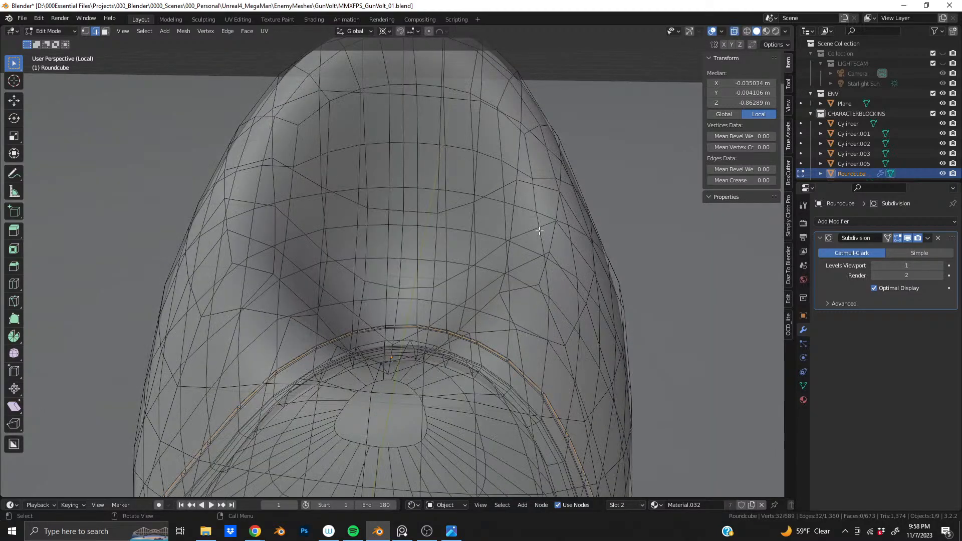
{"action": "middle_click_drag", "start_coordinate": [384, 329], "coordinate": [463, 310]}
{"action": "left_click", "coordinate": [393, 341]}
{"action": "key", "text": "g"}
{"action": "key", "text": "z"}
{"action": "key", "text": "z"}
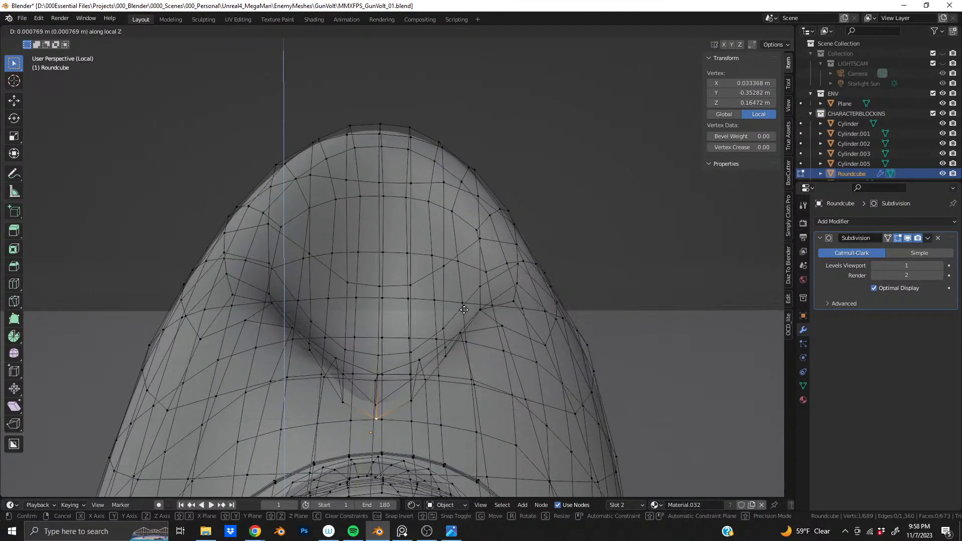
{"action": "left_click", "coordinate": [464, 309]}
Using smooth proportional editing of about 0.14 m, raise the hollow's lowest vertex about 0.025 m along local Z, then leave Edit Mode and X-ray
{"action": "left_click", "coordinate": [429, 32]}
{"action": "left_click", "coordinate": [445, 32]}
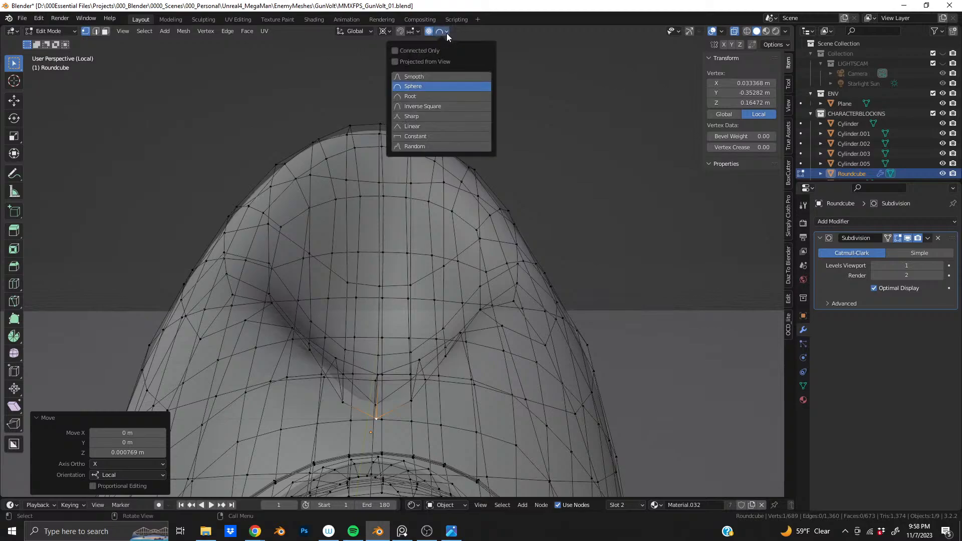
{"action": "key", "text": "g"}
{"action": "key", "text": "z"}
{"action": "key", "text": "z"}
{"action": "scroll", "coordinate": [612, 265], "scroll_direction": "up", "scroll_amount": 19}
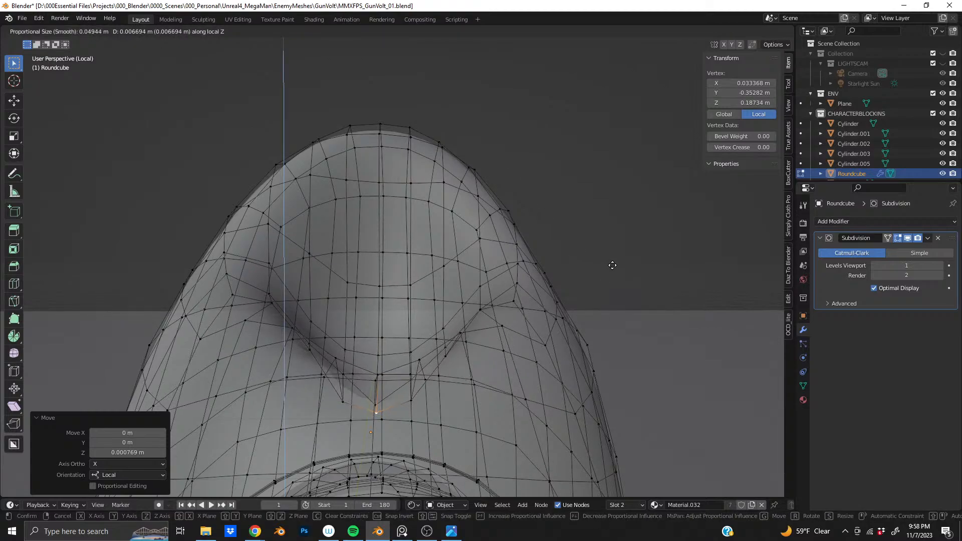
{"action": "scroll", "coordinate": [611, 246], "scroll_direction": "down", "scroll_amount": 4}
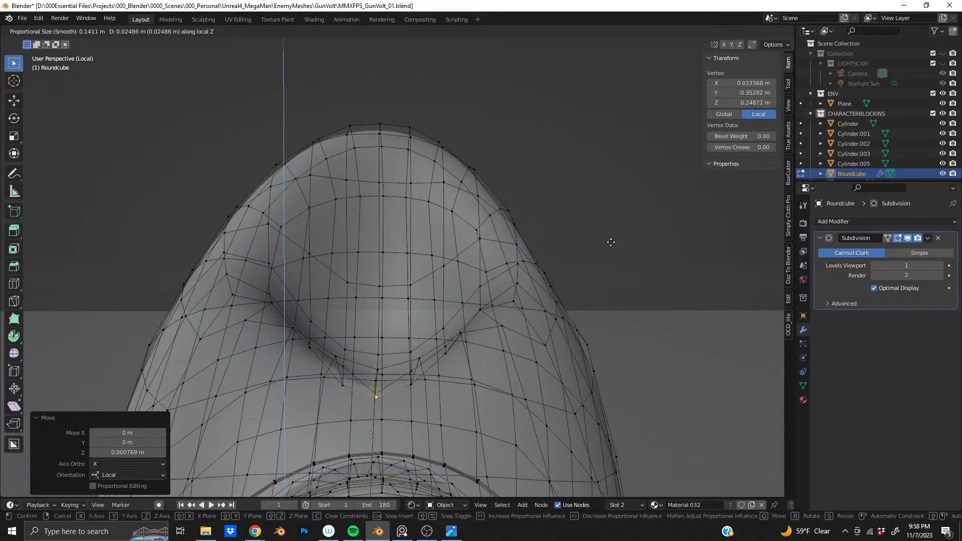
{"action": "left_click", "coordinate": [610, 242]}
{"action": "key", "text": "Tab"}
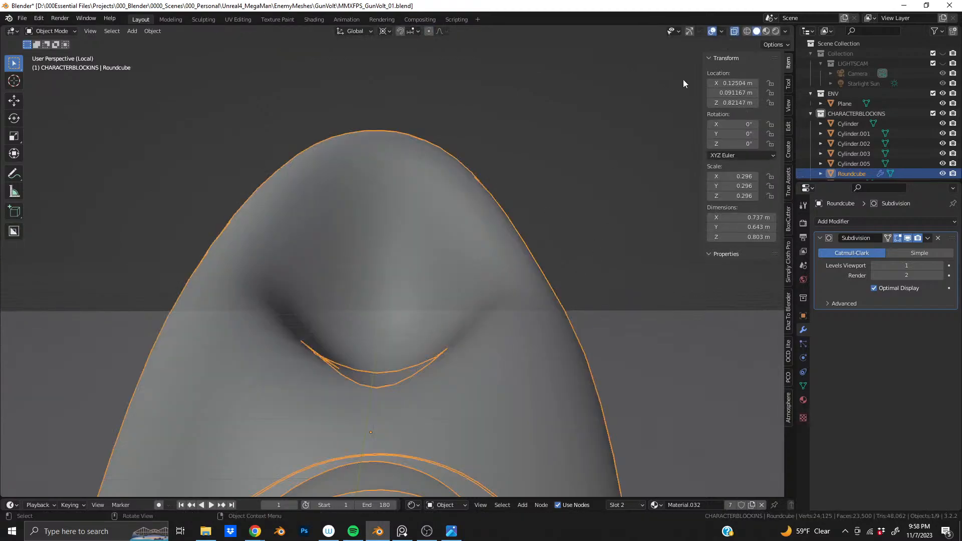
{"action": "left_click", "coordinate": [737, 31]}
Inspect the Roundcube from behind and switch it to Sculpt Mode with the Grab brush in the back orthographic view
{"action": "middle_click_drag", "start_coordinate": [496, 287], "coordinate": [311, 315]}
{"action": "scroll", "coordinate": [400, 345], "scroll_direction": "down", "scroll_amount": 4}
{"action": "scroll", "coordinate": [436, 298], "scroll_direction": "up", "scroll_amount": 3}
{"action": "middle_click_drag", "start_coordinate": [436, 299], "coordinate": [312, 307]}
{"action": "scroll", "coordinate": [338, 318], "scroll_direction": "down", "scroll_amount": 3}
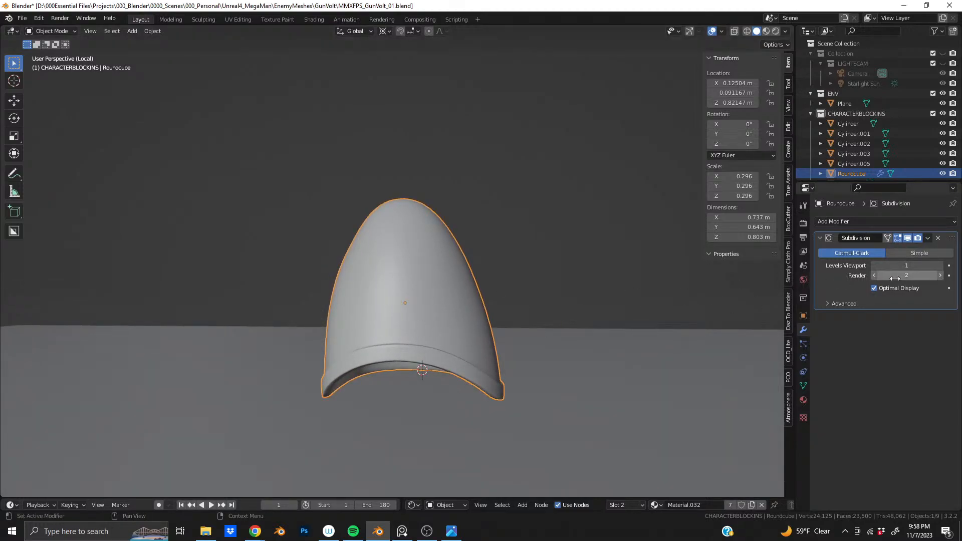
{"action": "middle_click_drag", "start_coordinate": [483, 301], "coordinate": [472, 302]}
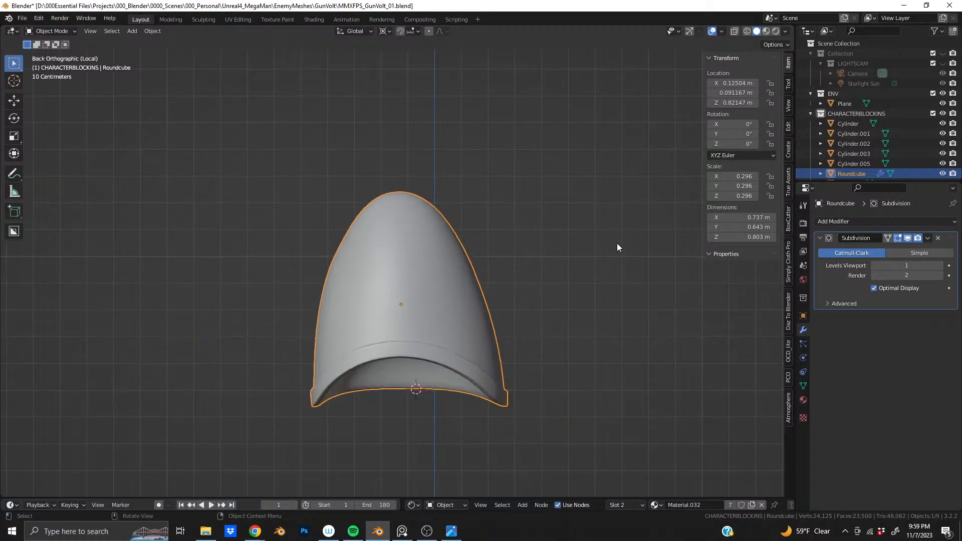
{"action": "left_click", "coordinate": [64, 33]}
{"action": "left_click", "coordinate": [56, 64]}
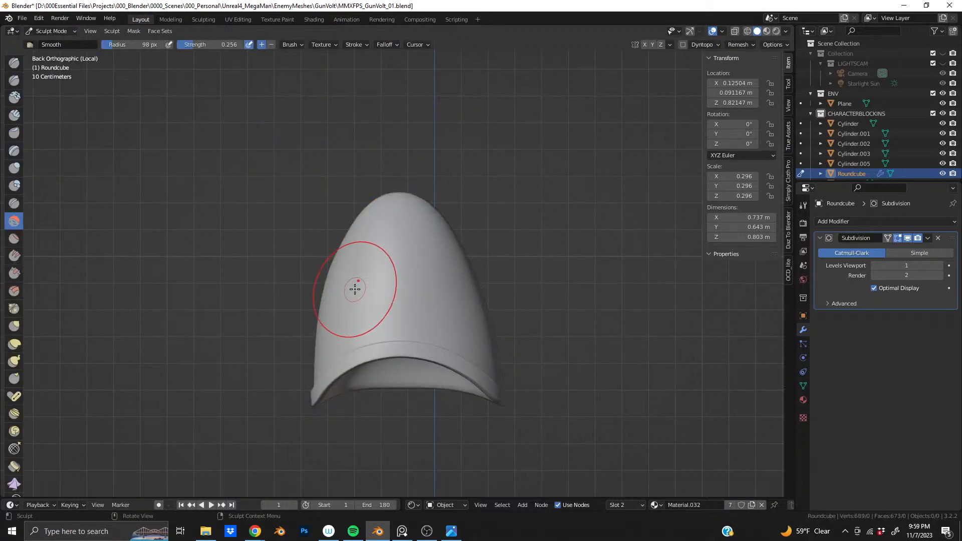
{"action": "left_click", "coordinate": [17, 327]}
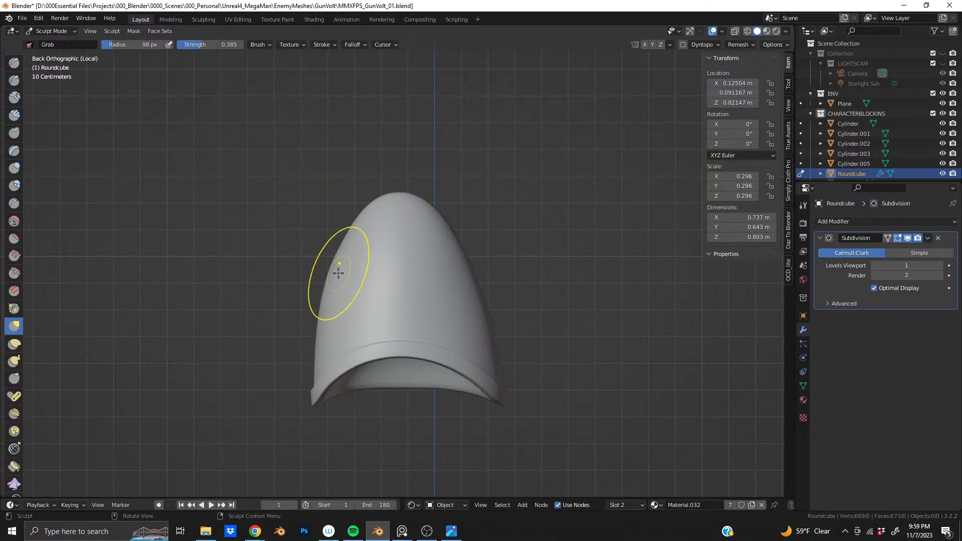
Nudge the Roundcube's side and upper outlines slightly inward with the Grab brush from behind, then inspect the shape in front view
{"action": "scroll", "coordinate": [338, 277], "scroll_direction": "down", "scroll_amount": 2}
{"action": "left_click_drag", "start_coordinate": [346, 280], "coordinate": [348, 280]}
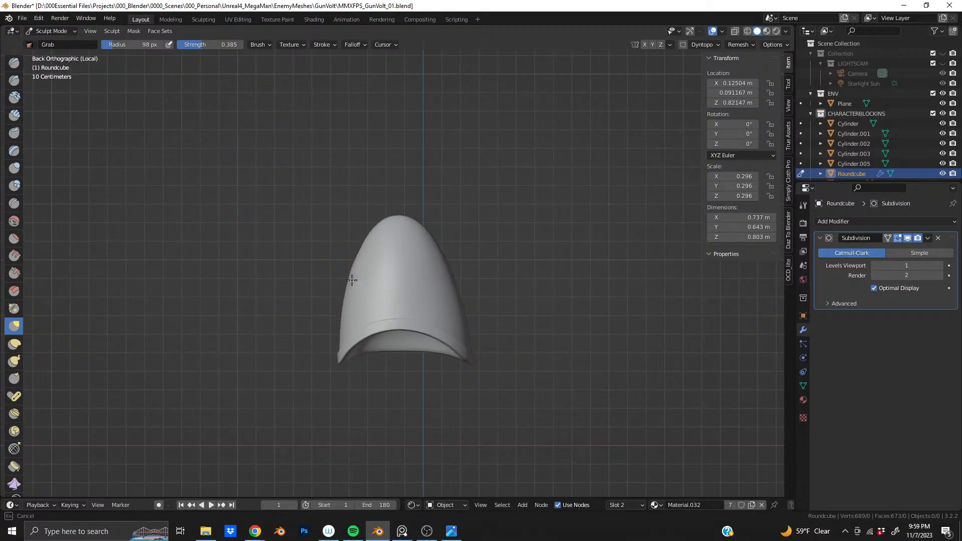
{"action": "left_click_drag", "start_coordinate": [373, 234], "coordinate": [376, 230]}
{"action": "left_click_drag", "start_coordinate": [433, 237], "coordinate": [431, 240]}
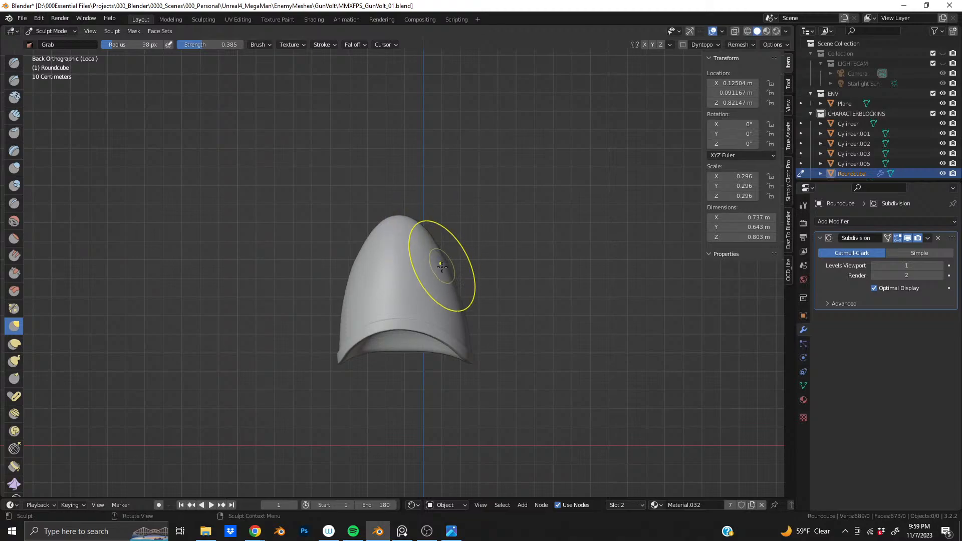
{"action": "scroll", "coordinate": [442, 264], "scroll_direction": "down", "scroll_amount": 2}
{"action": "left_click_drag", "start_coordinate": [365, 267], "coordinate": [371, 268]}
{"action": "scroll", "coordinate": [434, 286], "scroll_direction": "up", "scroll_amount": 1}
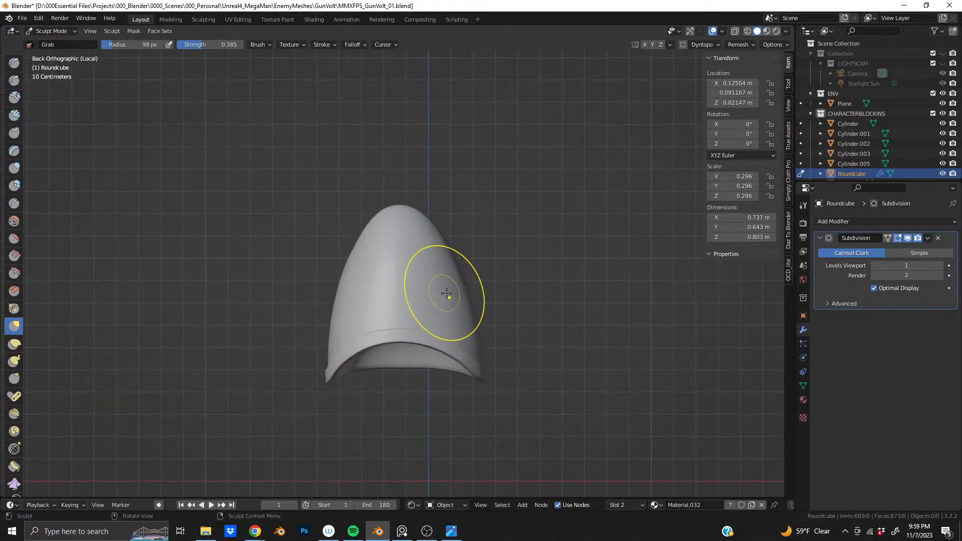
{"action": "middle_click_drag", "start_coordinate": [465, 303], "coordinate": [217, 285]}
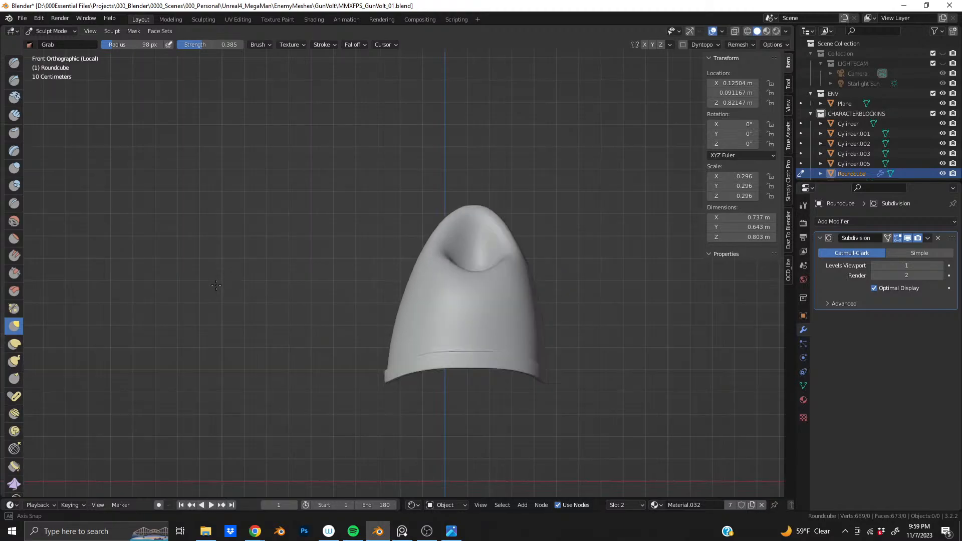
{"action": "middle_click_drag", "start_coordinate": [449, 340], "coordinate": [405, 287], "text": "shift"}
{"action": "scroll", "coordinate": [426, 301], "scroll_direction": "down", "scroll_amount": 2}
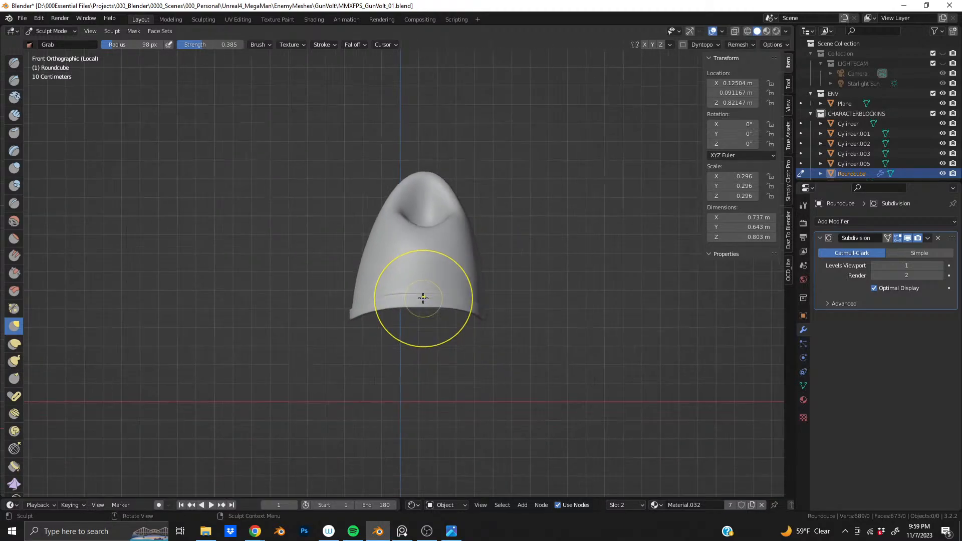
In front view, use the Grab brush to nudge the middle of the Roundcube's front rim slightly upward
{"action": "scroll", "coordinate": [417, 289], "scroll_direction": "up", "scroll_amount": 4}
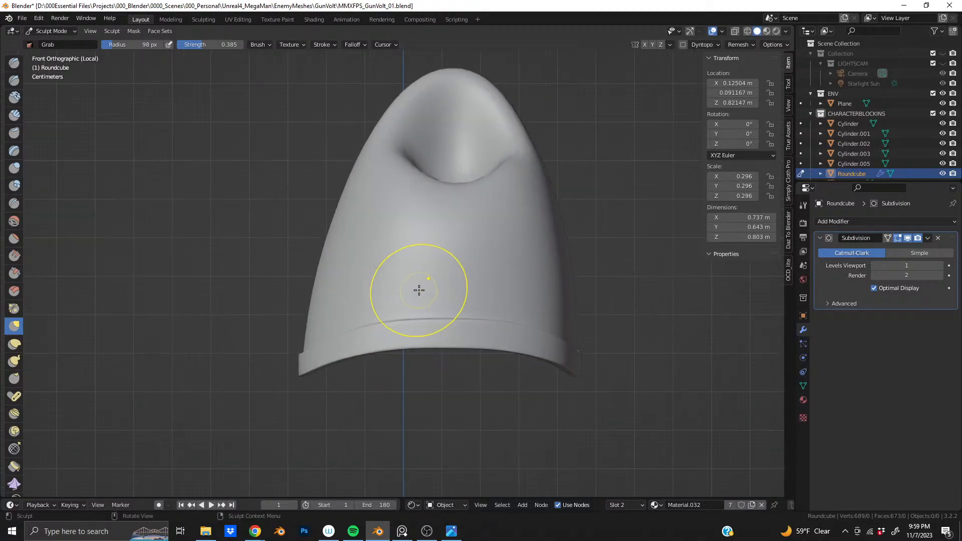
{"action": "left_click_drag", "start_coordinate": [443, 318], "coordinate": [444, 314]}
{"action": "left_click_drag", "start_coordinate": [450, 346], "coordinate": [450, 341]}
{"action": "scroll", "coordinate": [485, 294], "scroll_direction": "down", "scroll_amount": 2}
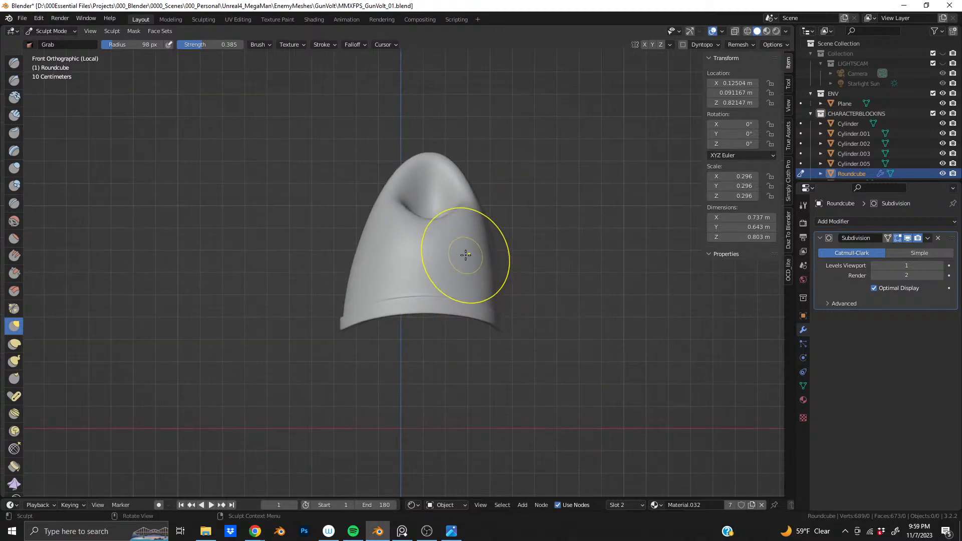
{"action": "middle_click_drag", "start_coordinate": [453, 228], "coordinate": [271, 222], "text": "shift"}
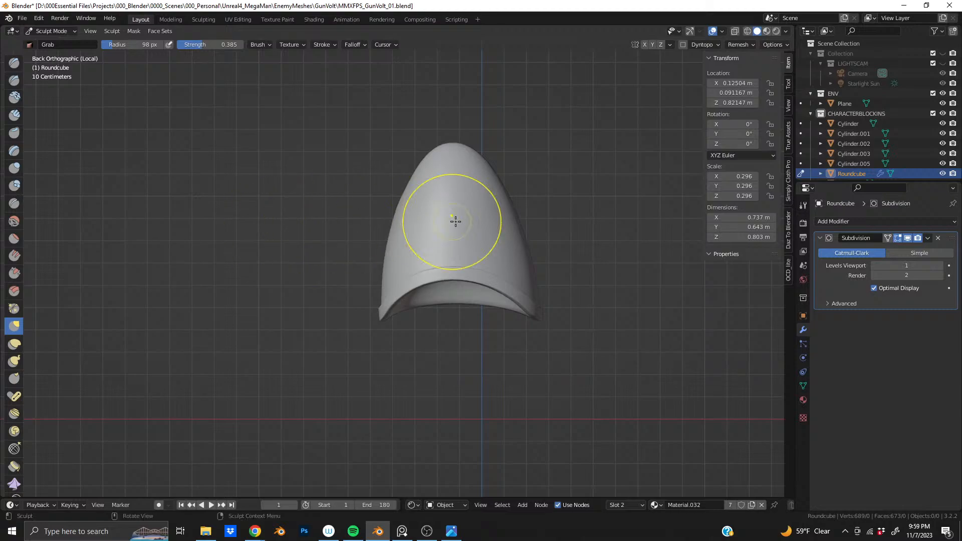
From the back orthographic view, use the Grab brush to raise the Roundcube's tip slightly and refine its upper outline
{"action": "middle_click_drag", "start_coordinate": [477, 218], "coordinate": [438, 262], "text": "shift"}
{"action": "scroll", "coordinate": [441, 259], "scroll_direction": "up", "scroll_amount": 1}
{"action": "scroll", "coordinate": [435, 245], "scroll_direction": "down", "scroll_amount": 2}
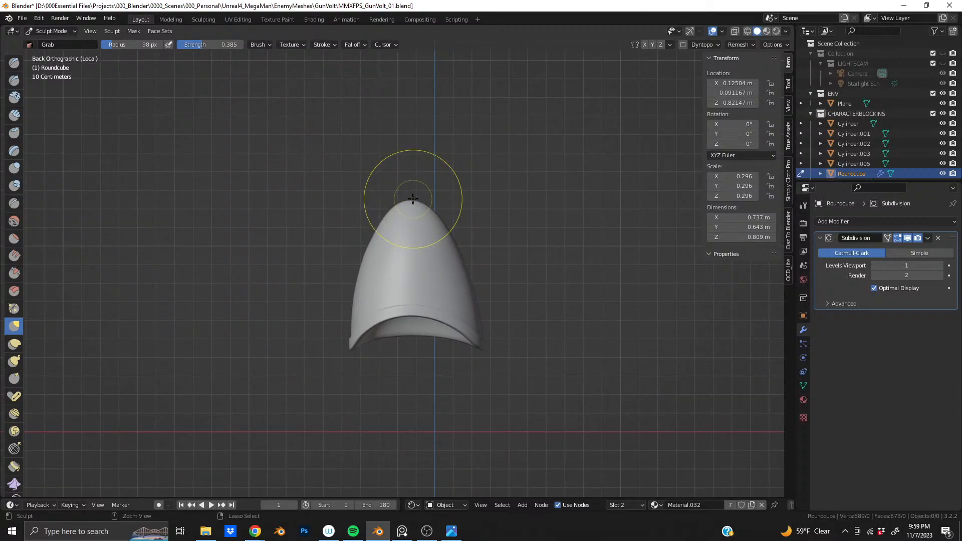
{"action": "scroll", "coordinate": [413, 198], "scroll_direction": "up", "scroll_amount": 2}
{"action": "left_click_drag", "start_coordinate": [416, 173], "coordinate": [417, 166]}
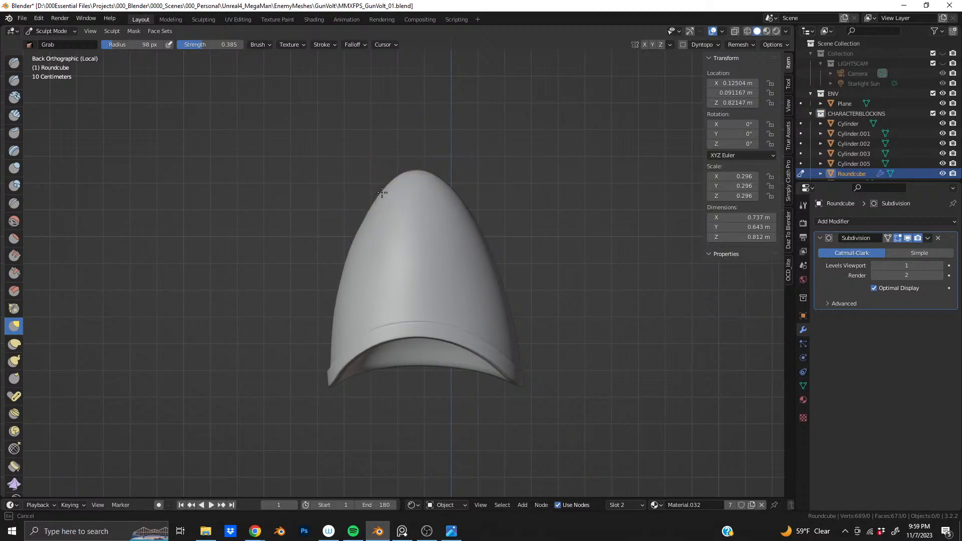
{"action": "scroll", "coordinate": [450, 216], "scroll_direction": "down", "scroll_amount": 2}
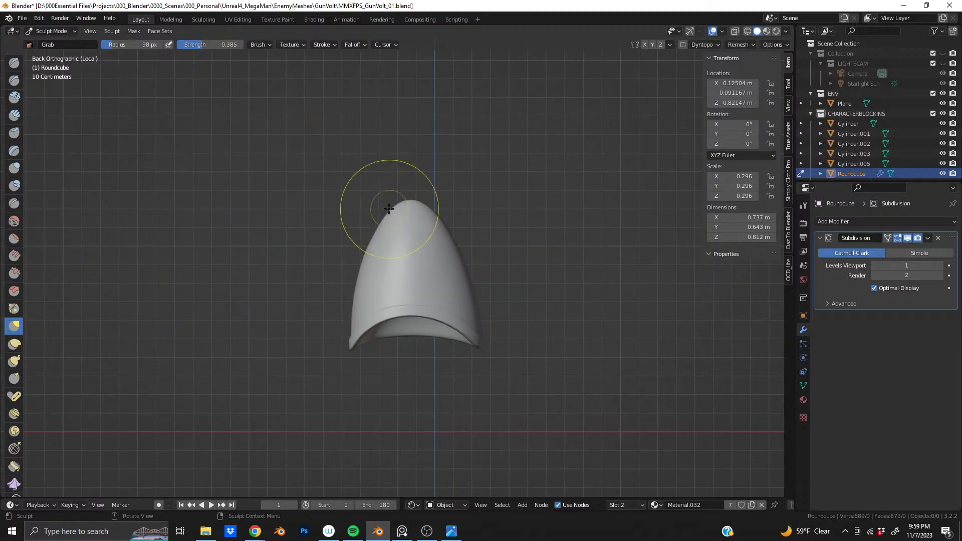
{"action": "scroll", "coordinate": [416, 275], "scroll_direction": "up", "scroll_amount": 2}
{"action": "mouse_move", "coordinate": [416, 275]}
{"action": "middle_mouse_down"}
{"action": "mouse_move", "coordinate": [499, 271]}
{"action": "mouse_move", "coordinate": [425, 298]}
{"action": "mouse_move", "coordinate": [393, 281]}
{"action": "mouse_move", "coordinate": [427, 269]}
{"action": "middle_mouse_up"}
{"action": "scroll", "coordinate": [418, 297], "scroll_direction": "down", "scroll_amount": 4}
{"action": "scroll", "coordinate": [393, 281], "scroll_direction": "up", "scroll_amount": 3}
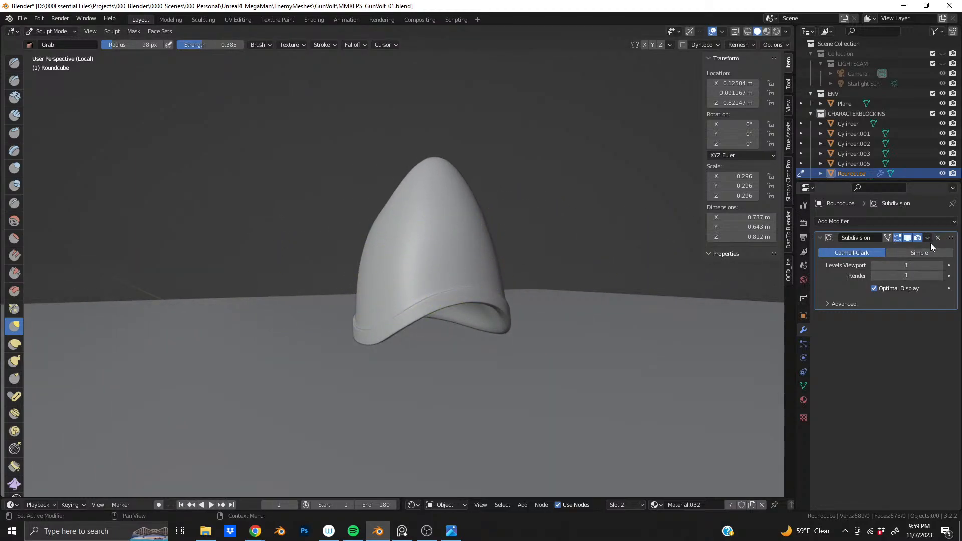
Add a Smooth modifier to the Roundcube after Subdivision and set its factor to about 6.08
{"action": "left_click", "coordinate": [863, 221]}
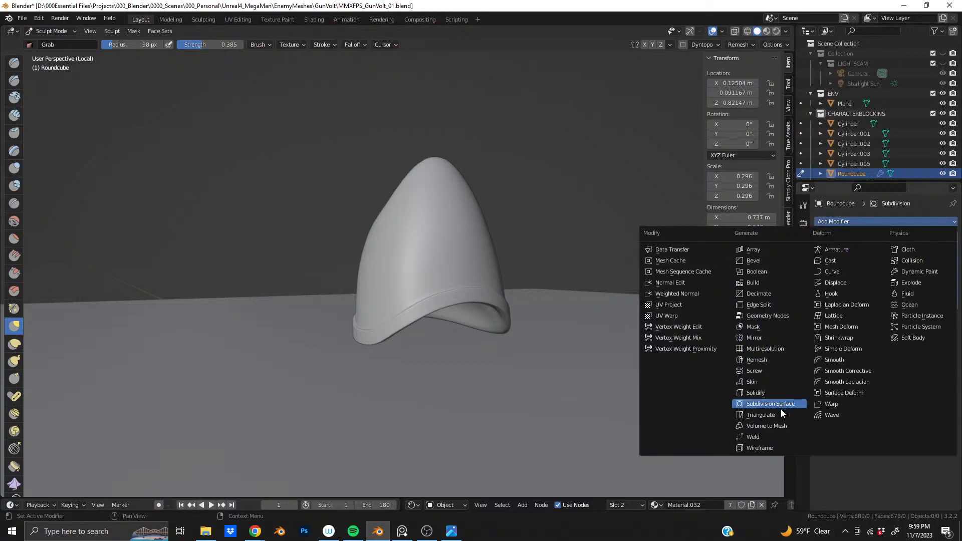
{"action": "left_click", "coordinate": [865, 360]}
{"action": "scroll", "coordinate": [506, 262], "scroll_direction": "up", "scroll_amount": 2}
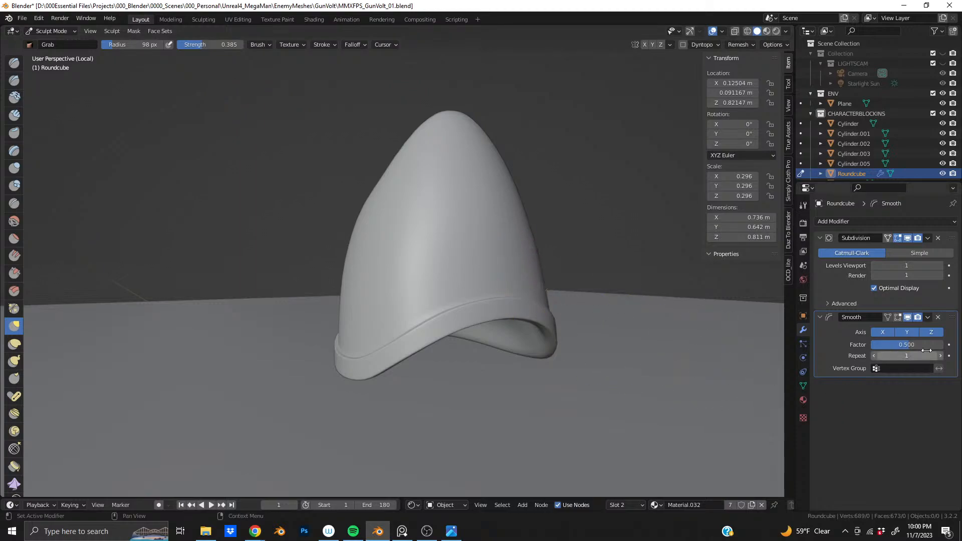
{"action": "mouse_move", "coordinate": [905, 344]}
{"action": "left_mouse_down"}
{"action": "mouse_move", "coordinate": [944, 344]}
{"action": "mouse_move", "coordinate": [892, 344]}
{"action": "mouse_move", "coordinate": [904, 344]}
{"action": "left_mouse_up"}
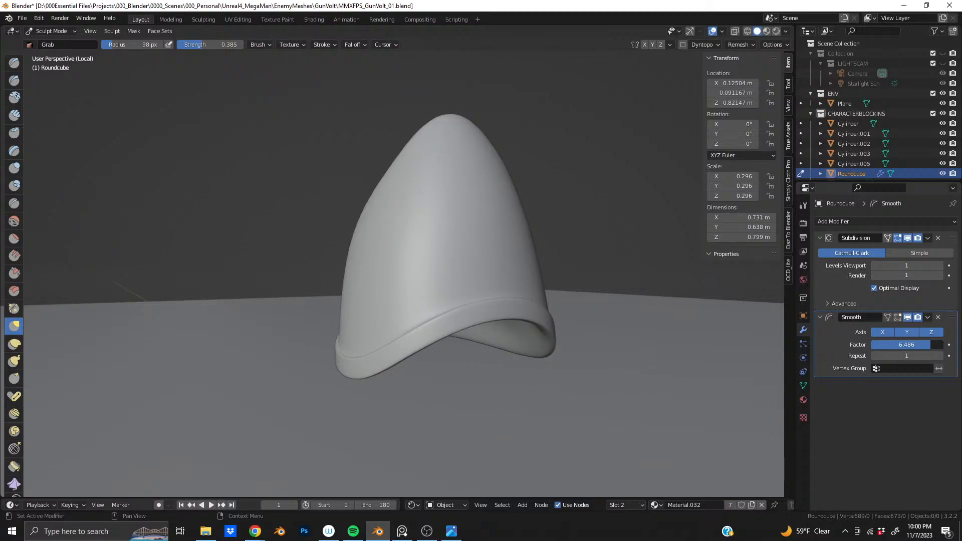
Soften the lower edge and side creases of the Roundcube's front hollow with the Smooth brush at 0.256 strength
{"action": "mouse_move", "coordinate": [535, 261]}
{"action": "middle_mouse_down"}
{"action": "mouse_move", "coordinate": [457, 279]}
{"action": "mouse_move", "coordinate": [401, 262]}
{"action": "middle_mouse_up"}
{"action": "mouse_move", "coordinate": [551, 197]}
{"action": "middle_mouse_down"}
{"action": "mouse_move", "coordinate": [518, 311]}
{"action": "mouse_move", "coordinate": [446, 278]}
{"action": "mouse_move", "coordinate": [431, 286]}
{"action": "middle_mouse_up"}
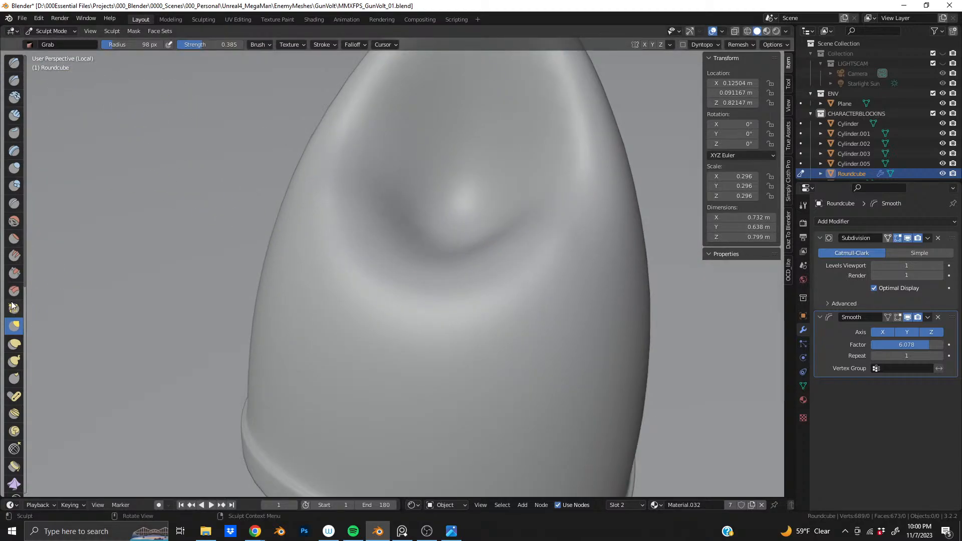
{"action": "left_click", "coordinate": [14, 224]}
{"action": "left_click_drag", "start_coordinate": [562, 254], "coordinate": [595, 214]}
{"action": "mouse_move", "coordinate": [494, 284]}
{"action": "middle_mouse_down"}
{"action": "mouse_move", "coordinate": [453, 300]}
{"action": "mouse_move", "coordinate": [429, 263]}
{"action": "middle_mouse_up"}
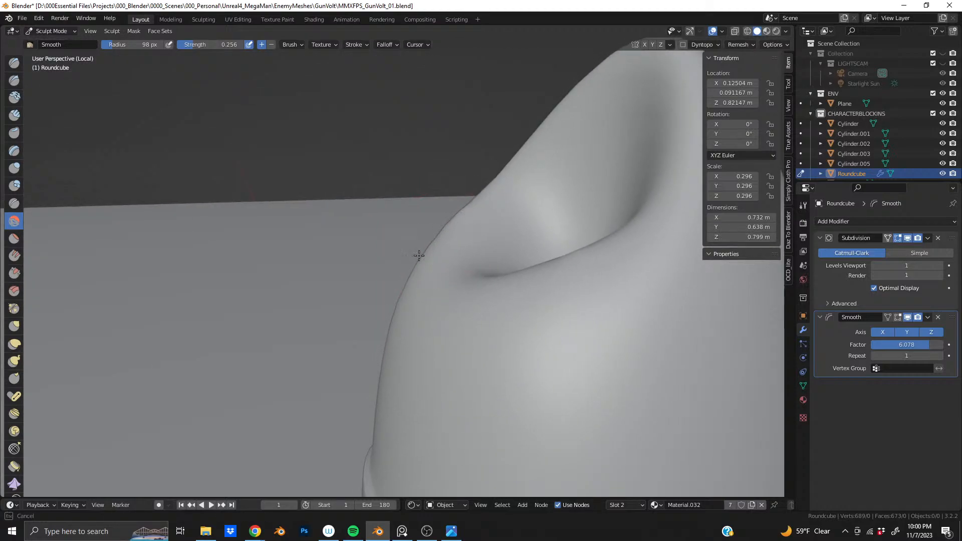
{"action": "middle_click_drag", "start_coordinate": [452, 231], "coordinate": [652, 229]}
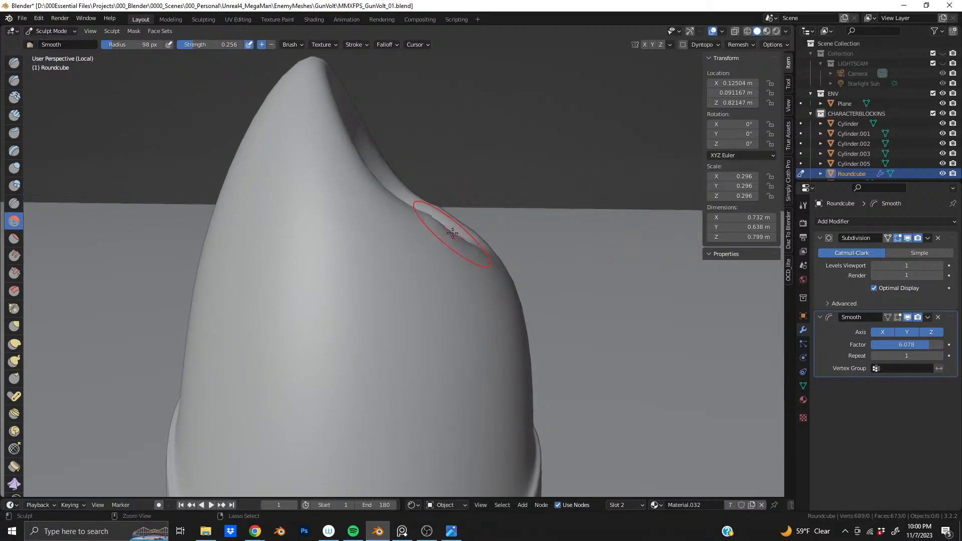
{"action": "middle_click_drag", "start_coordinate": [441, 242], "coordinate": [437, 238]}
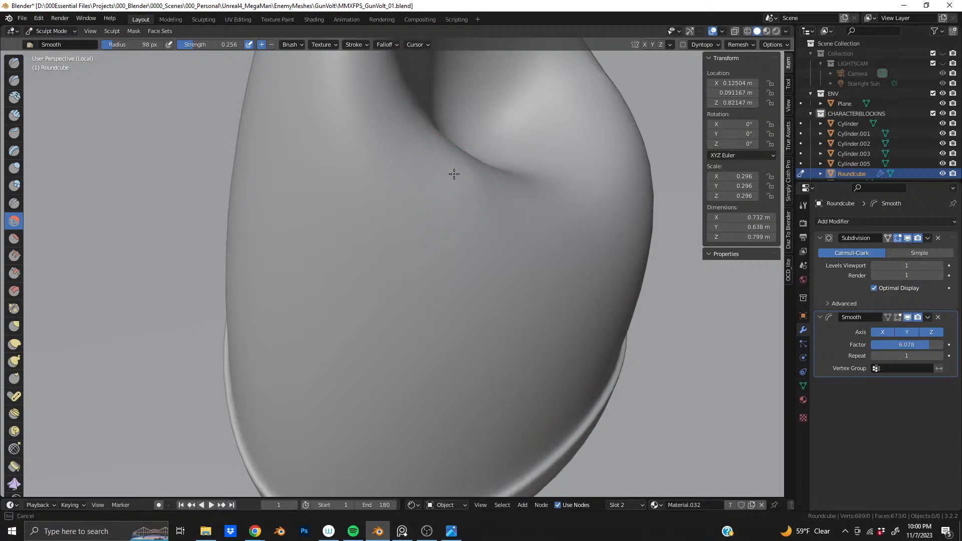
{"action": "mouse_move", "coordinate": [453, 170]}
{"action": "middle_mouse_down"}
{"action": "mouse_move", "coordinate": [456, 221]}
{"action": "mouse_move", "coordinate": [487, 175]}
{"action": "middle_mouse_up"}
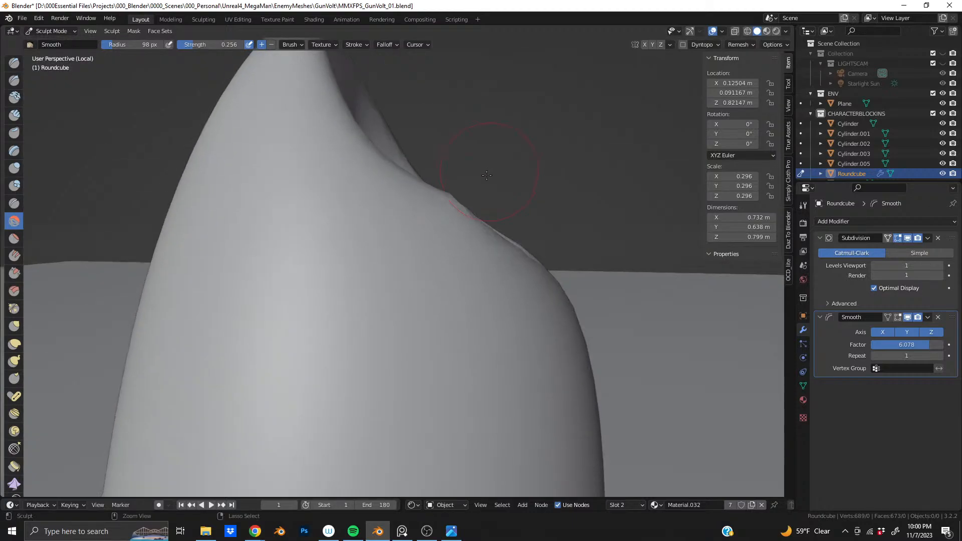
{"action": "mouse_move", "coordinate": [454, 202]}
{"action": "middle_mouse_down"}
{"action": "mouse_move", "coordinate": [421, 223]}
{"action": "mouse_move", "coordinate": [474, 185]}
{"action": "mouse_move", "coordinate": [547, 221]}
{"action": "middle_mouse_up"}
{"action": "middle_click_drag", "start_coordinate": [434, 249], "coordinate": [462, 245]}
{"action": "scroll", "coordinate": [462, 245], "scroll_direction": "down", "scroll_amount": 5}
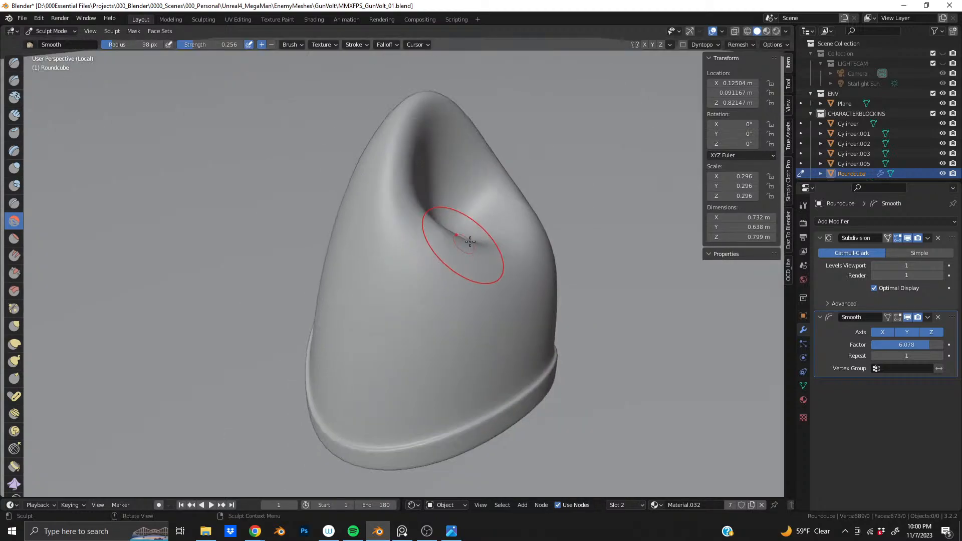
Apply the Roundcube's Subdivision modifier and its Smooth modifier to the mesh
{"action": "left_click", "coordinate": [928, 239]}
{"action": "left_click", "coordinate": [877, 250]}
{"action": "left_click", "coordinate": [928, 239]}
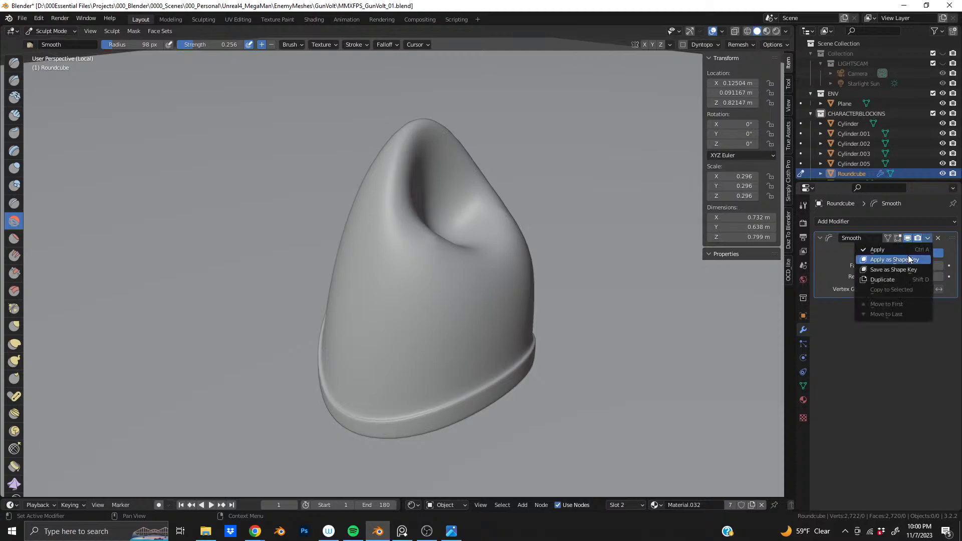
{"action": "left_click", "coordinate": [877, 250]}
Smooth the subdivided mesh further around the front hollow's lower lip and corners with the Smooth brush
{"action": "scroll", "coordinate": [411, 282], "scroll_direction": "up", "scroll_amount": 6}
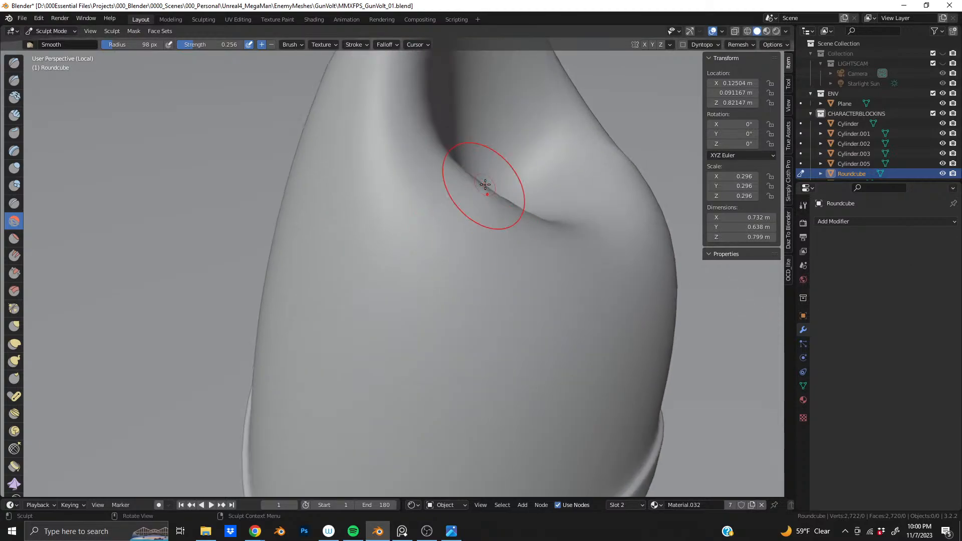
{"action": "middle_click_drag", "start_coordinate": [474, 196], "coordinate": [493, 195]}
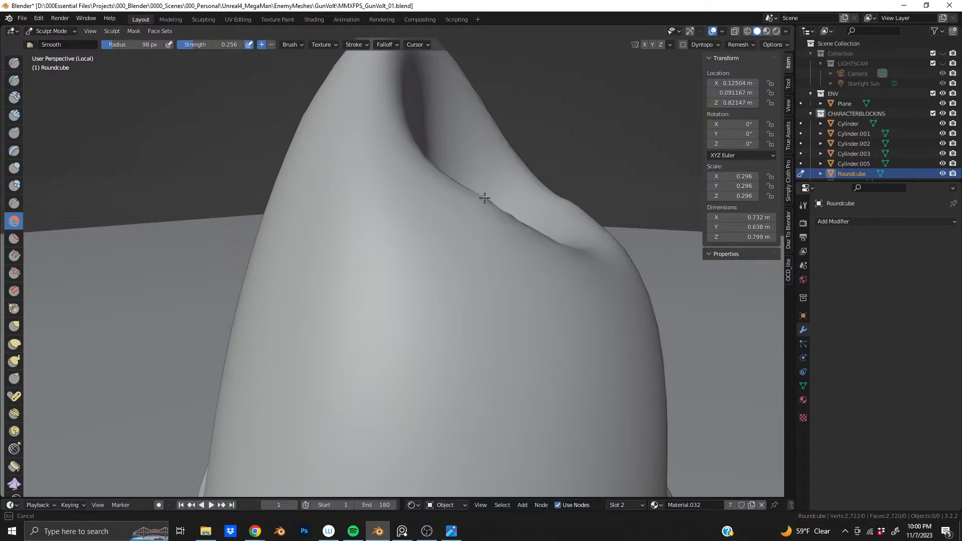
{"action": "mouse_move", "coordinate": [487, 197]}
{"action": "middle_mouse_down"}
{"action": "mouse_move", "coordinate": [390, 228]}
{"action": "mouse_move", "coordinate": [537, 254]}
{"action": "mouse_move", "coordinate": [317, 275]}
{"action": "mouse_move", "coordinate": [442, 274]}
{"action": "mouse_move", "coordinate": [420, 273]}
{"action": "mouse_move", "coordinate": [466, 288]}
{"action": "mouse_move", "coordinate": [414, 266]}
{"action": "middle_mouse_up"}
{"action": "middle_click_drag", "start_coordinate": [488, 221], "coordinate": [571, 232]}
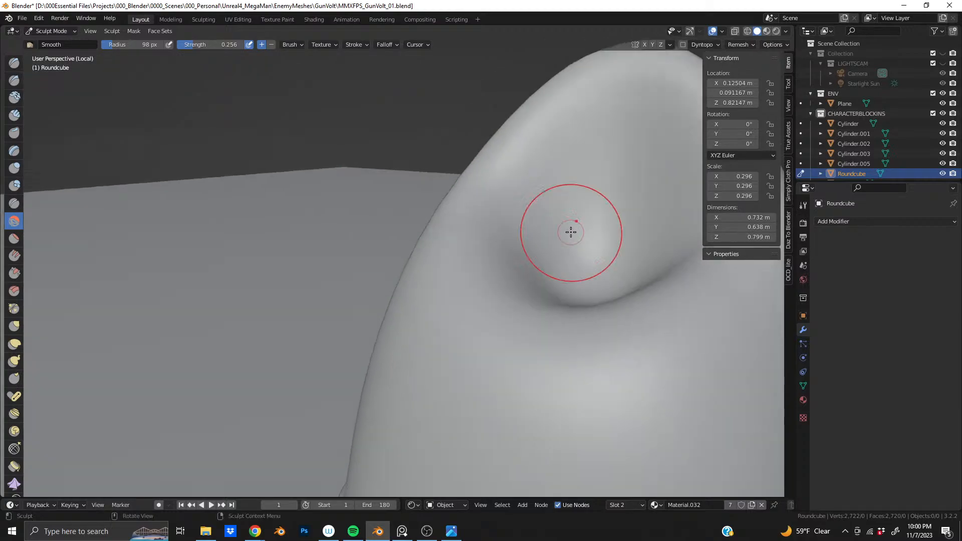
{"action": "mouse_move", "coordinate": [480, 242]}
{"action": "middle_mouse_down"}
{"action": "mouse_move", "coordinate": [636, 256]}
{"action": "mouse_move", "coordinate": [493, 254]}
{"action": "middle_mouse_up"}
{"action": "middle_click_drag", "start_coordinate": [431, 251], "coordinate": [236, 282]}
{"action": "scroll", "coordinate": [449, 252], "scroll_direction": "down", "scroll_amount": 6}
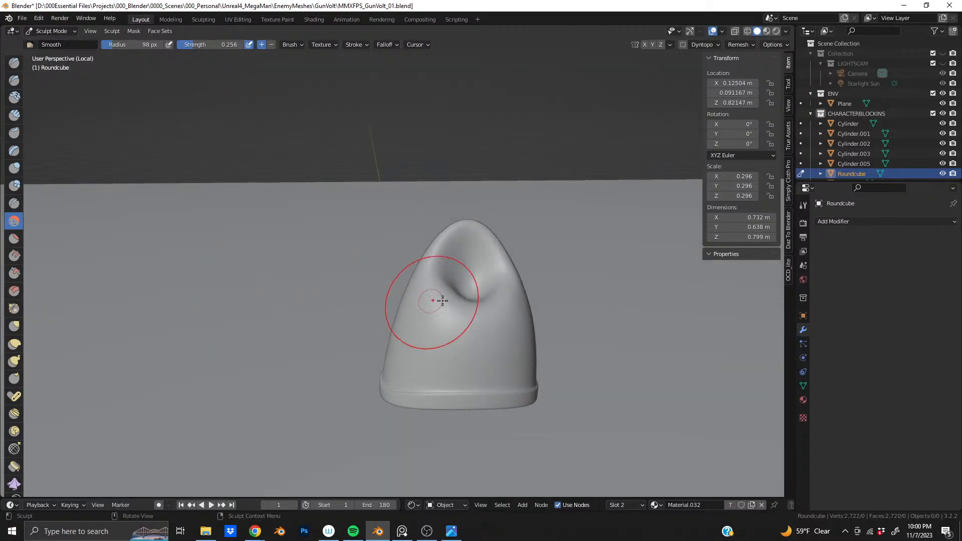
Check the Roundcube's wireframe in Edit Mode, then switch it to Object Mode and leave local view
{"action": "scroll", "coordinate": [429, 300], "scroll_direction": "up", "scroll_amount": 5}
{"action": "scroll", "coordinate": [428, 261], "scroll_direction": "down", "scroll_amount": 5}
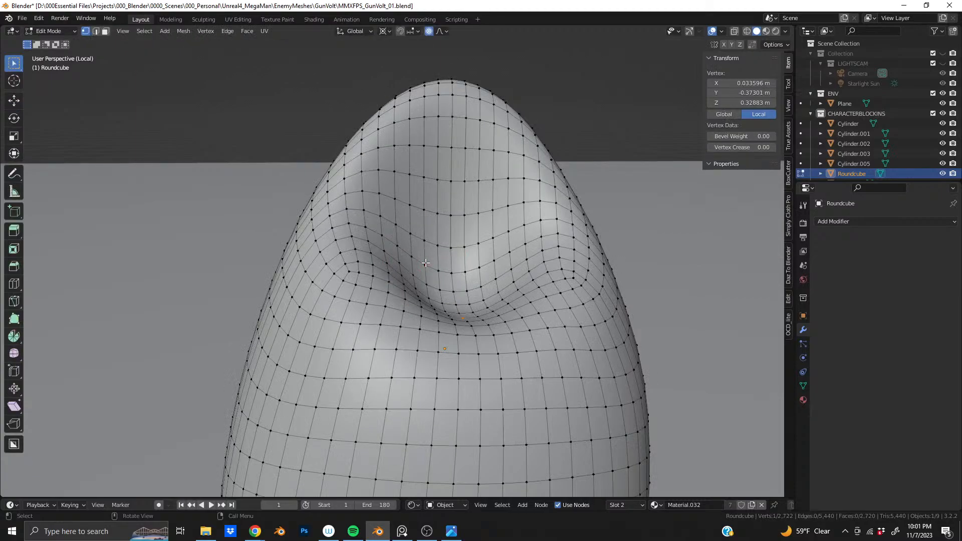
{"action": "middle_click_drag", "start_coordinate": [428, 261], "coordinate": [621, 183]}
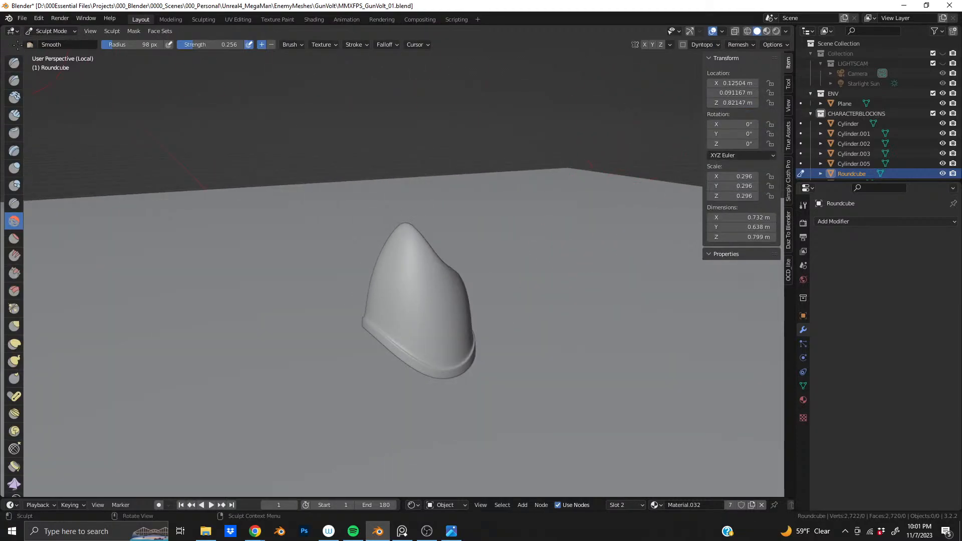
{"action": "left_click", "coordinate": [52, 31]}
{"action": "left_click", "coordinate": [51, 43]}
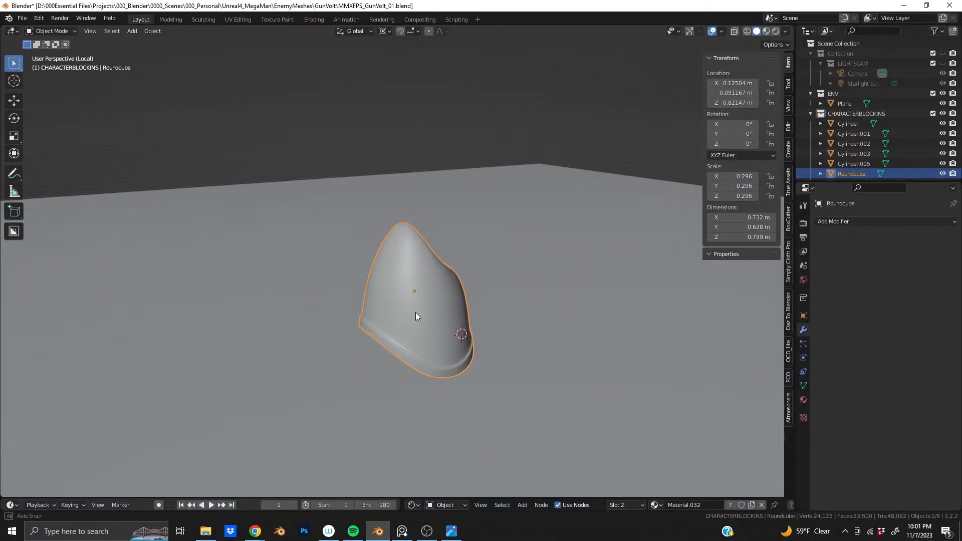
{"action": "middle_click_drag", "start_coordinate": [415, 312], "coordinate": [420, 313]}
{"action": "key", "text": "slash"}
{"action": "scroll", "coordinate": [365, 209], "scroll_direction": "down", "scroll_amount": 2}
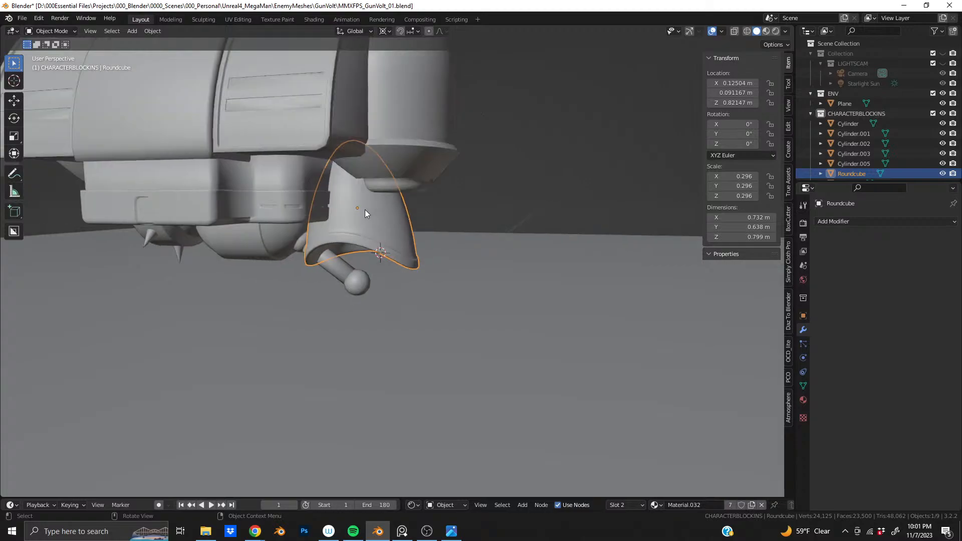
Lower the Roundcube about 0.71 m along global Z, beneath the leg strut's ball joint
{"action": "key", "text": "g"}
{"action": "key", "text": "z"}
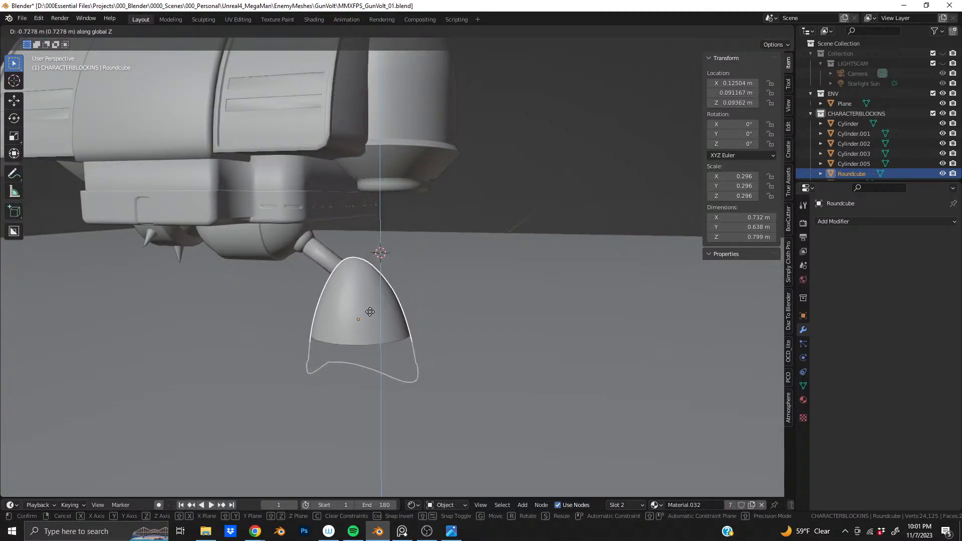
{"action": "left_click", "coordinate": [371, 305]}
Select the enemy's main body, leg strut, and upper shell parts together, leaving the Roundcube unselected
{"action": "middle_click_drag", "start_coordinate": [344, 301], "coordinate": [154, 300]}
{"action": "left_click", "coordinate": [441, 254]}
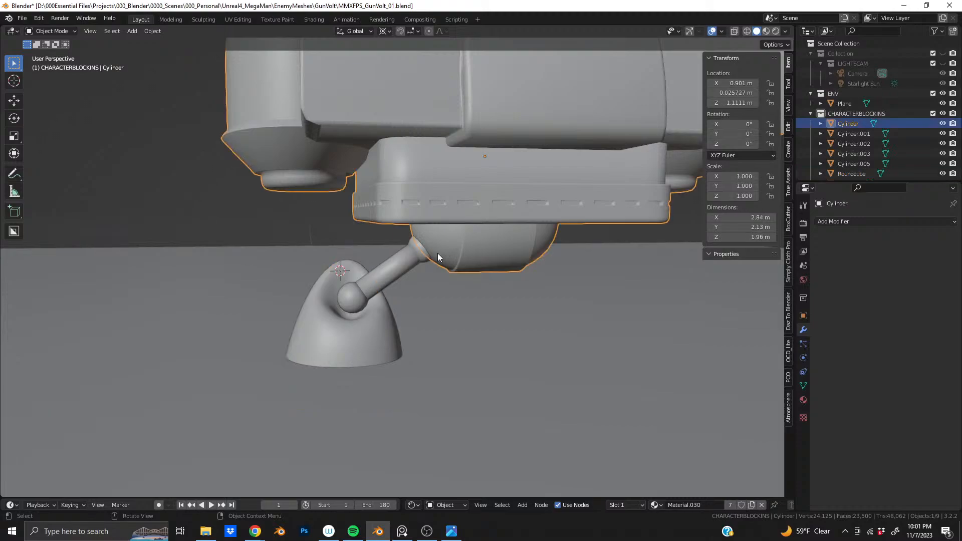
{"action": "left_click", "coordinate": [413, 263], "text": "shift"}
{"action": "middle_click_drag", "start_coordinate": [351, 141], "coordinate": [371, 227]}
{"action": "left_click", "coordinate": [372, 228], "text": "shift"}
{"action": "left_click", "coordinate": [245, 209], "text": "shift"}
{"action": "middle_click_drag", "start_coordinate": [242, 209], "coordinate": [445, 297]}
{"action": "key", "text": "g"}
{"action": "key", "text": "z"}
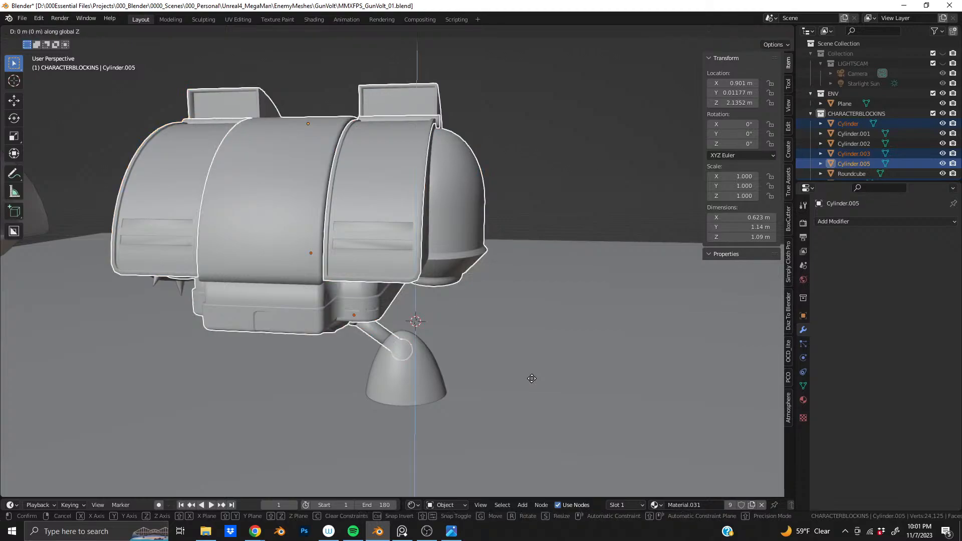
{"action": "left_click", "coordinate": [542, 334]}
{"action": "key", "text": "ctrl+z"}
Add the Roundcube to the selected body parts and raise them all about 0.512 m along global Z
{"action": "left_click", "coordinate": [395, 371], "text": "shift"}
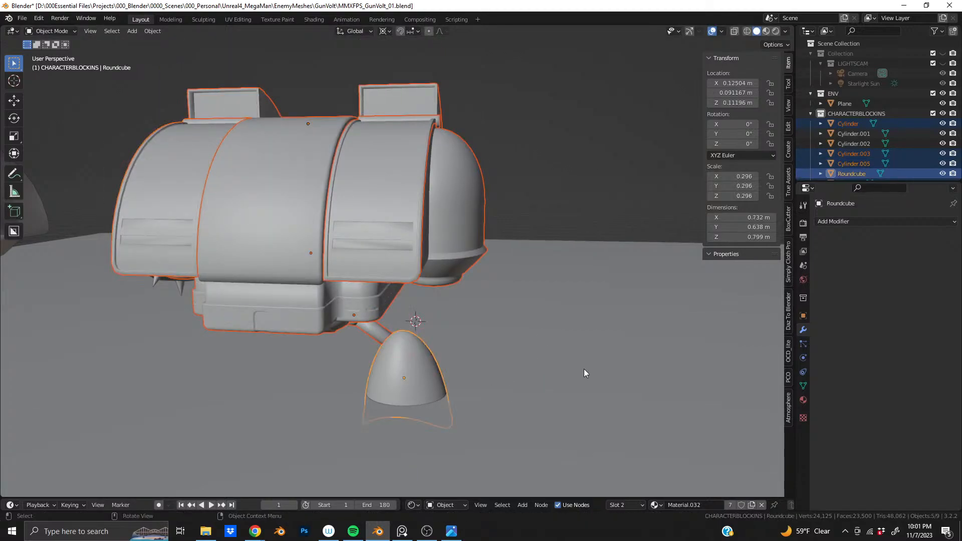
{"action": "key", "text": "g"}
{"action": "key", "text": "z"}
{"action": "left_click", "coordinate": [582, 316]}
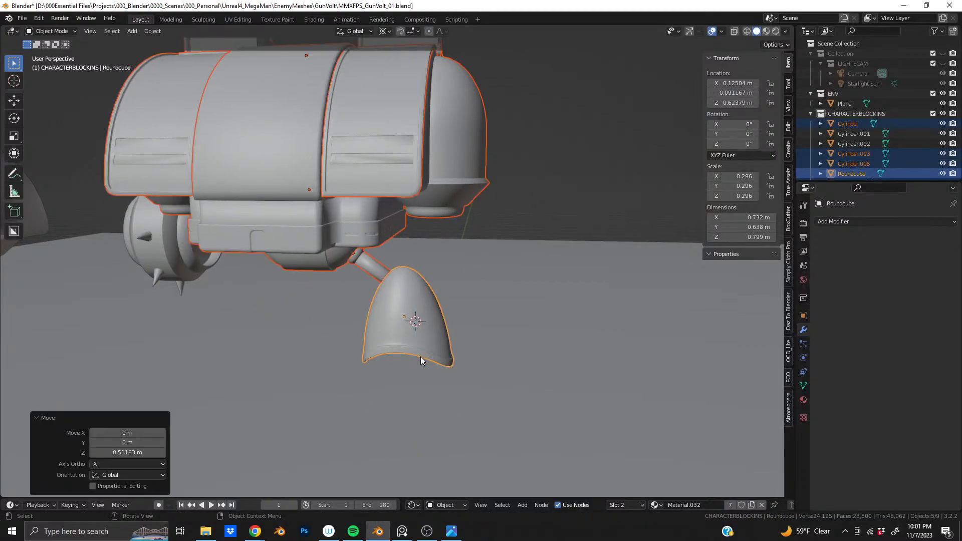
Select the Roundcube alone and inspect its fit against the leg strut from behind
{"action": "scroll", "coordinate": [365, 335], "scroll_direction": "up", "scroll_amount": 2}
{"action": "scroll", "coordinate": [380, 340], "scroll_direction": "down", "scroll_amount": 2}
{"action": "left_click", "coordinate": [405, 361]}
{"action": "scroll", "coordinate": [437, 361], "scroll_direction": "up", "scroll_amount": 3}
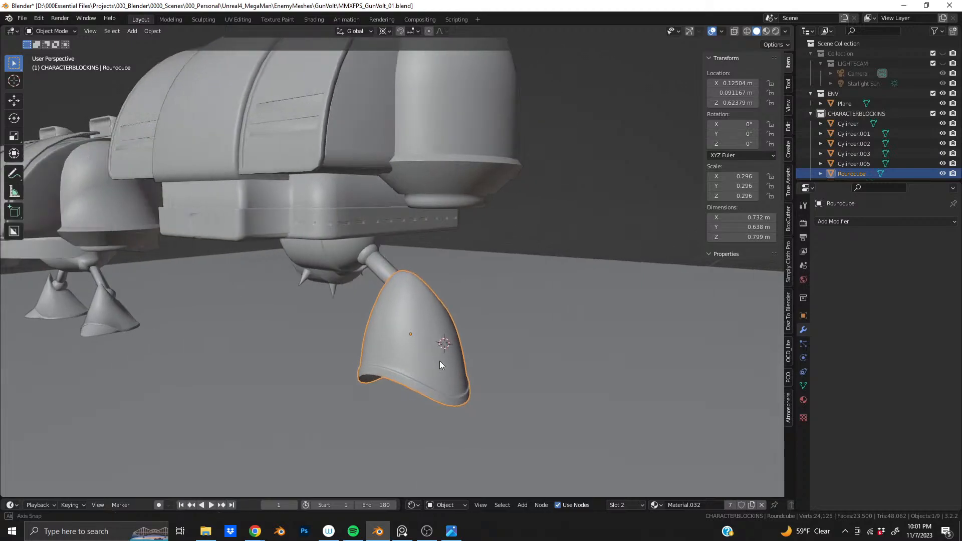
{"action": "middle_click_drag", "start_coordinate": [431, 358], "coordinate": [517, 308]}
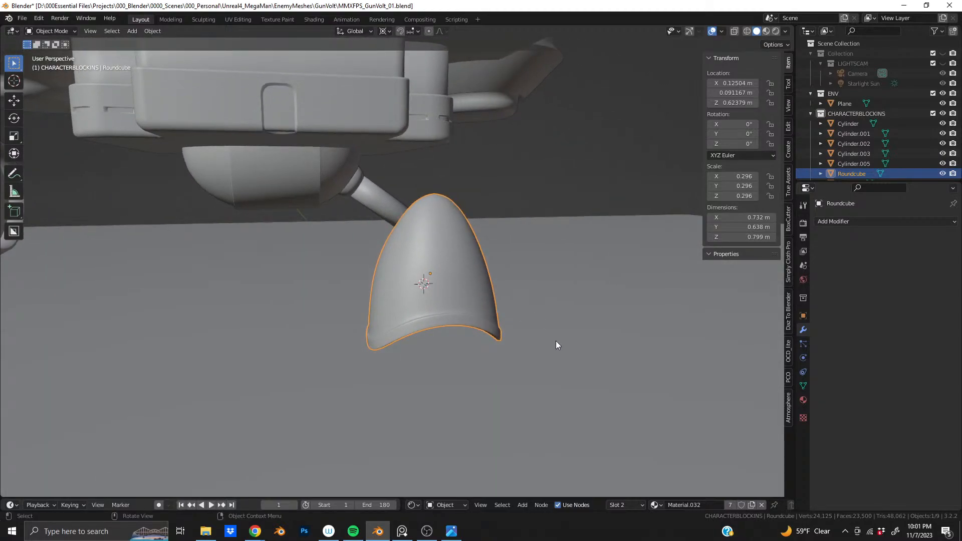
{"action": "key", "text": "r"}
{"action": "key", "text": "z"}
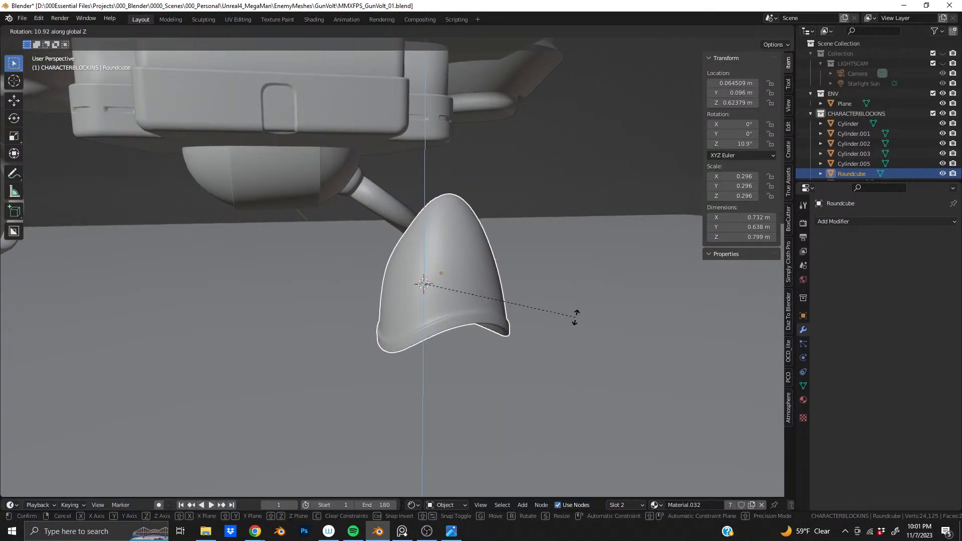
{"action": "left_click", "coordinate": [576, 317]}
{"action": "left_click", "coordinate": [383, 20]}
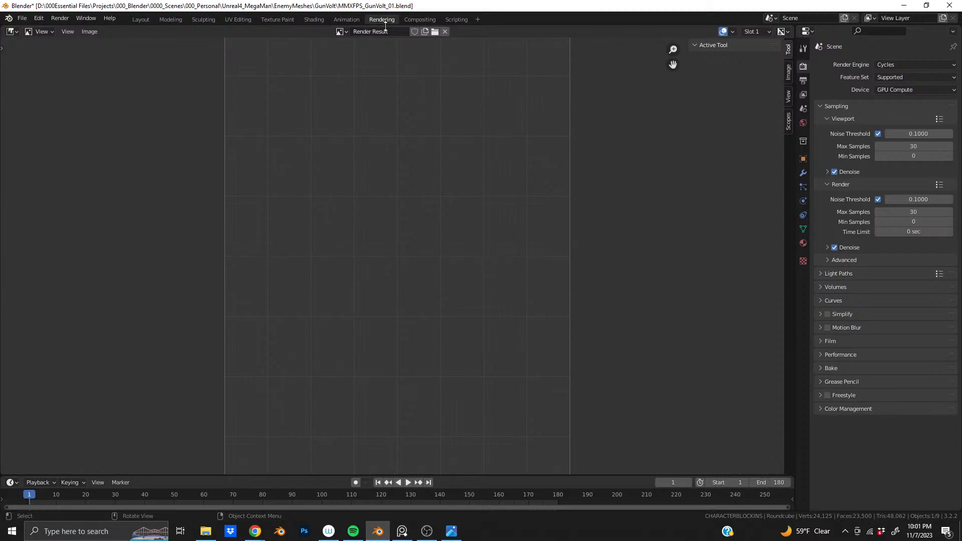
{"action": "left_click", "coordinate": [150, 21]}
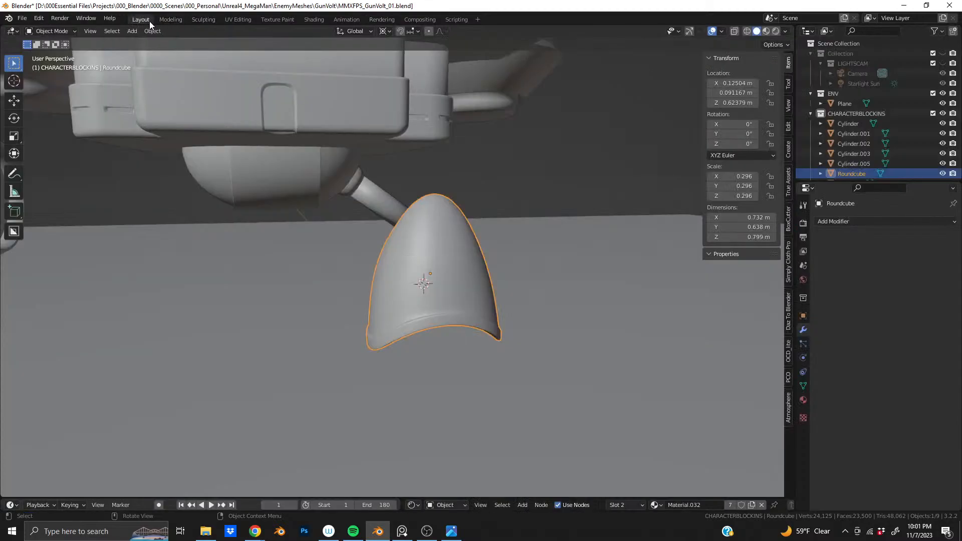
Rotate the Roundcube about 24.2° around global Z, pivoting on its own origin
{"action": "left_click", "coordinate": [389, 33]}
{"action": "left_click", "coordinate": [405, 64]}
{"action": "key", "text": "r"}
{"action": "key", "text": "z"}
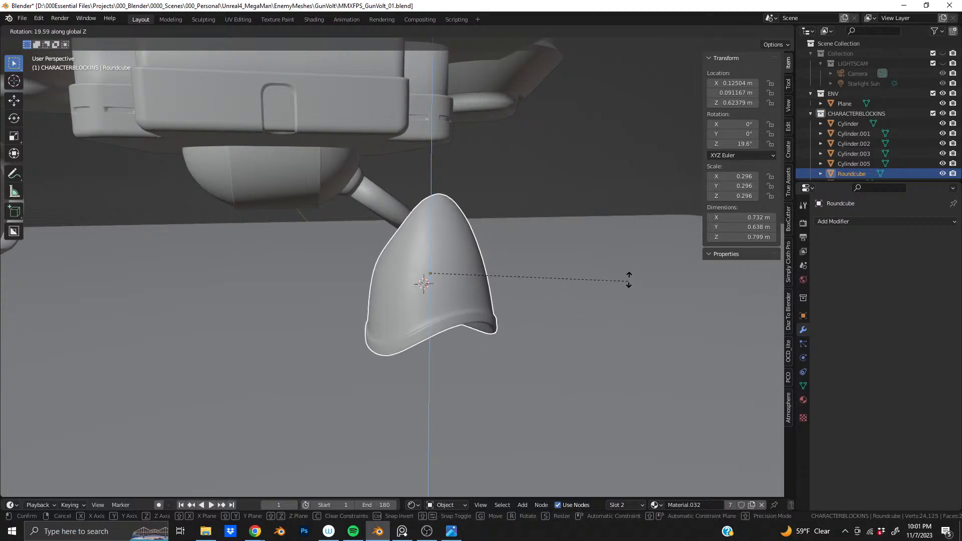
{"action": "left_click", "coordinate": [628, 266]}
Raise the Roundcube about 0.064 m with a slight sideways shift so its socket sits around the leg strut's ball joint
{"action": "middle_click_drag", "start_coordinate": [437, 307], "coordinate": [444, 343]}
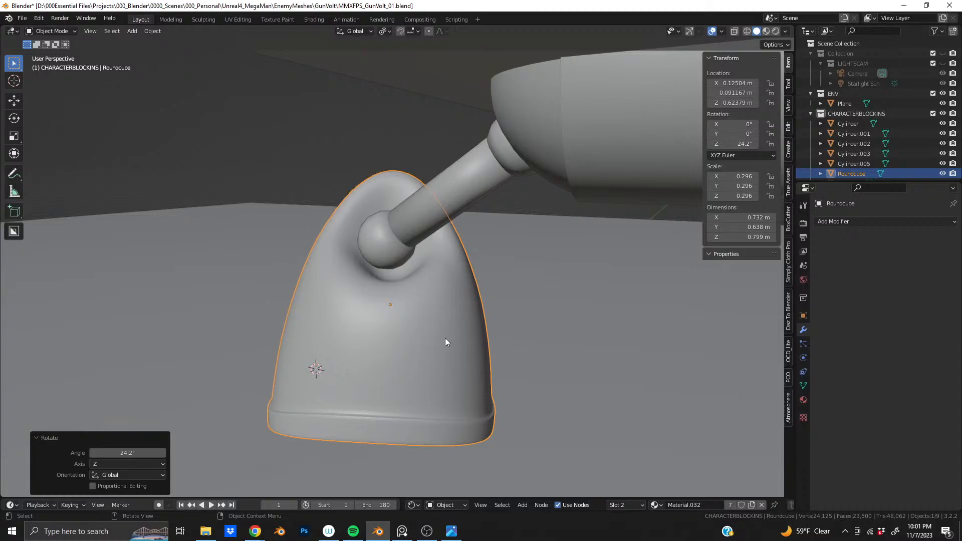
{"action": "key", "text": "g"}
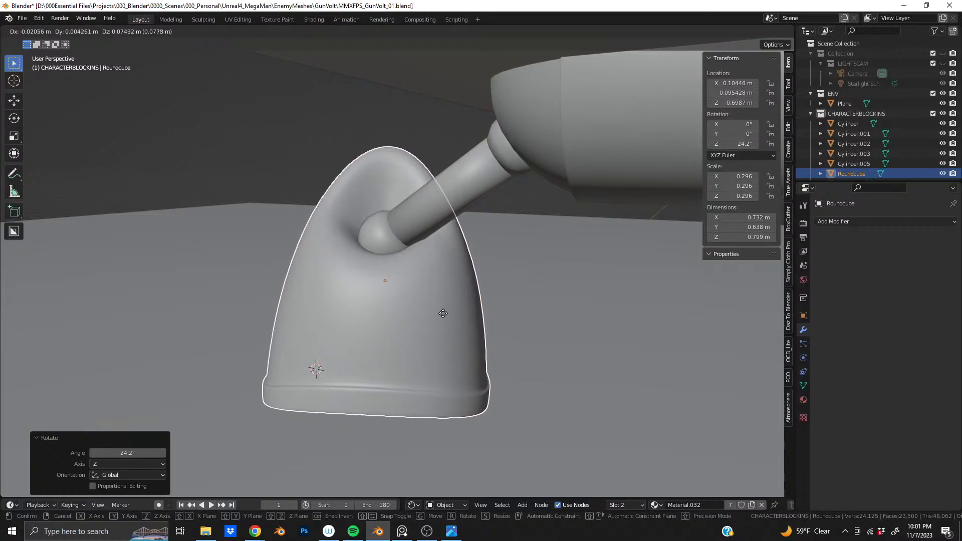
{"action": "left_click", "coordinate": [444, 314]}
{"action": "key", "text": "g"}
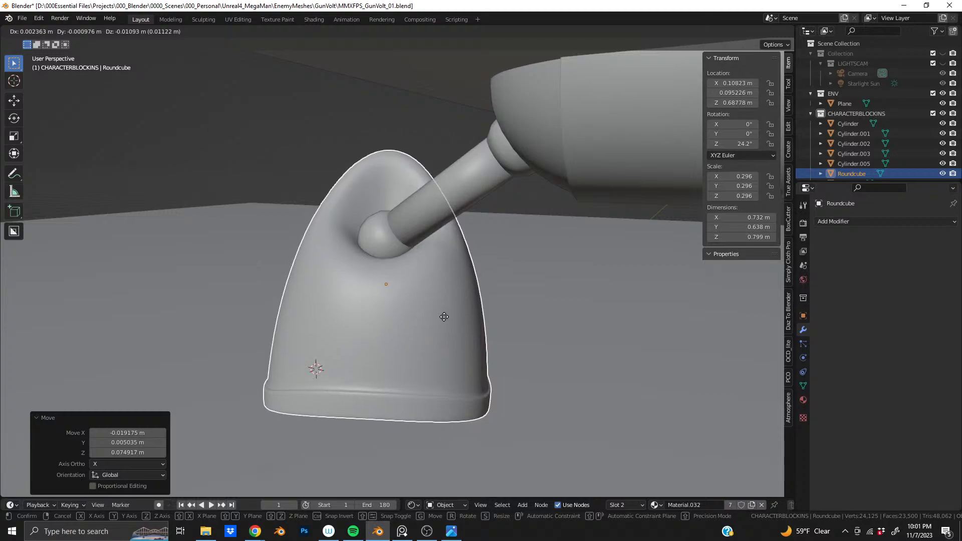
{"action": "left_click", "coordinate": [444, 317]}
Try to tilt the Roundcube about 9.26° in the current view plane
{"action": "middle_click_drag", "start_coordinate": [401, 275], "coordinate": [444, 264]}
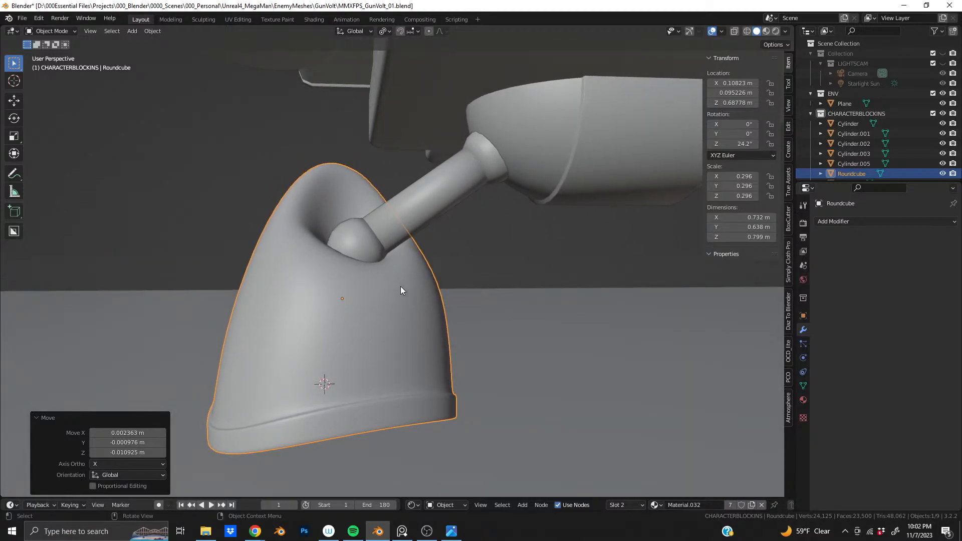
{"action": "key", "text": "r"}
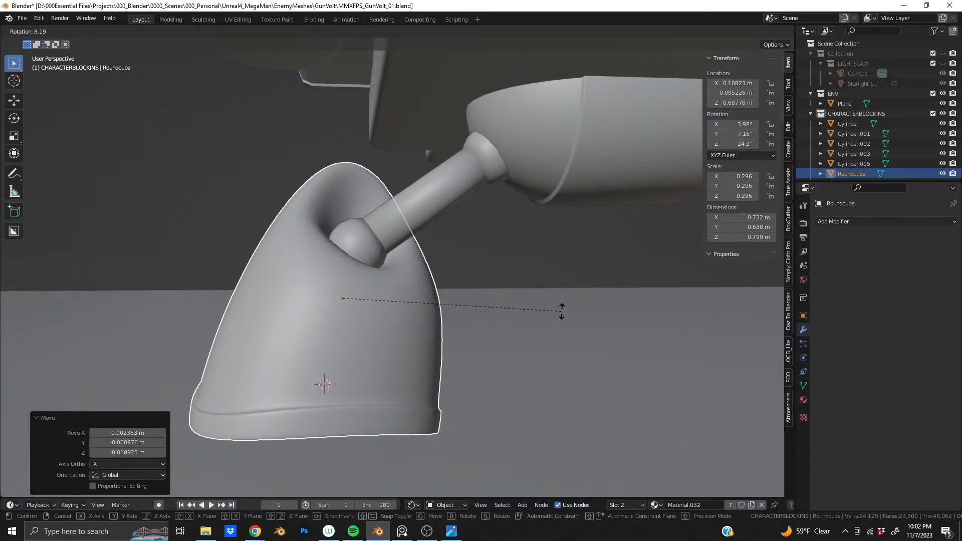
{"action": "left_click", "coordinate": [561, 318]}
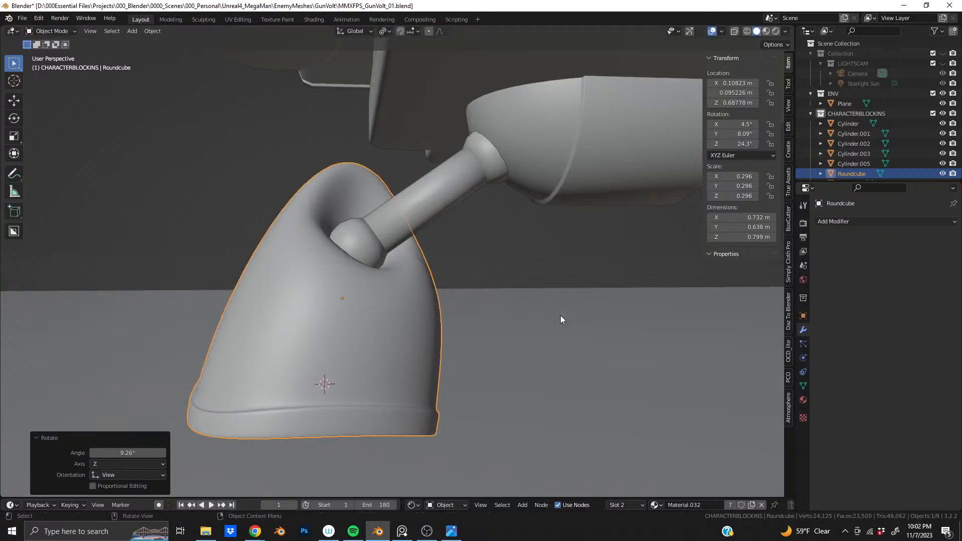
{"action": "key", "text": "ctrl+z"}
Examine the Roundcube's mesh around the socket and ball joint in Edit Mode from several angles
{"action": "middle_click_drag", "start_coordinate": [354, 300], "coordinate": [591, 329]}
{"action": "key", "text": "Tab"}
{"action": "middle_click_drag", "start_coordinate": [256, 315], "coordinate": [414, 254], "text": "shift"}
{"action": "scroll", "coordinate": [393, 283], "scroll_direction": "up", "scroll_amount": 2}
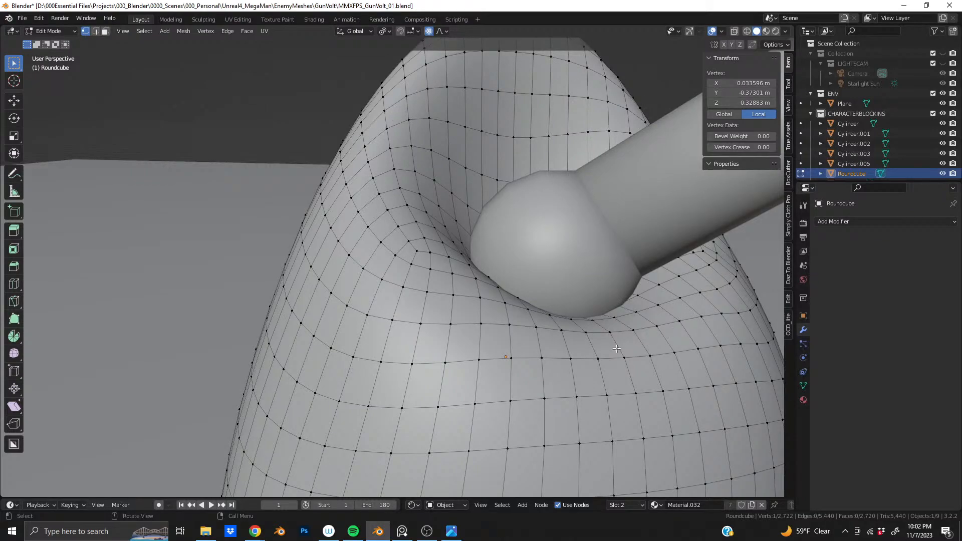
{"action": "middle_click_drag", "start_coordinate": [395, 179], "coordinate": [438, 235]}
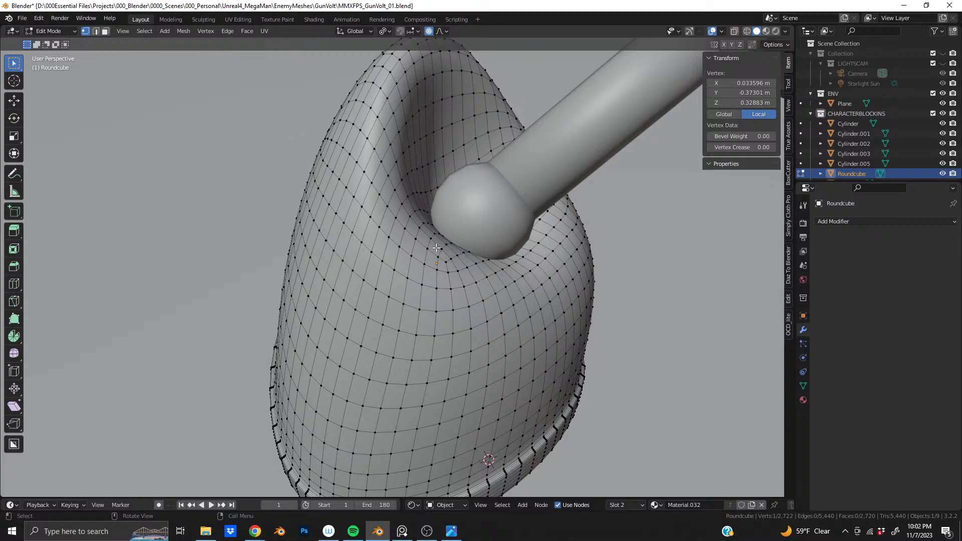
{"action": "middle_click_drag", "start_coordinate": [370, 159], "coordinate": [458, 150]}
{"action": "scroll", "coordinate": [458, 150], "scroll_direction": "down", "scroll_amount": 1}
{"action": "middle_click_drag", "start_coordinate": [343, 320], "coordinate": [482, 247], "text": "shift"}
{"action": "scroll", "coordinate": [417, 186], "scroll_direction": "up", "scroll_amount": 2}
Return to Object Mode and add the enemy's main body and leg strut to the Roundcube selection
{"action": "key", "text": "Tab"}
{"action": "scroll", "coordinate": [461, 260], "scroll_direction": "down", "scroll_amount": 4}
{"action": "left_click", "coordinate": [452, 189], "text": "shift"}
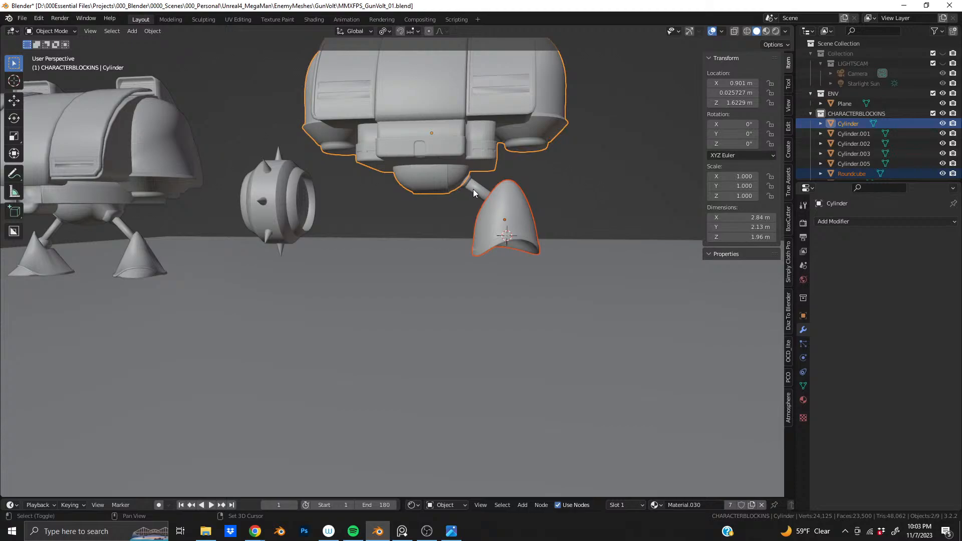
{"action": "key", "text": "g"}
{"action": "key", "text": "z"}
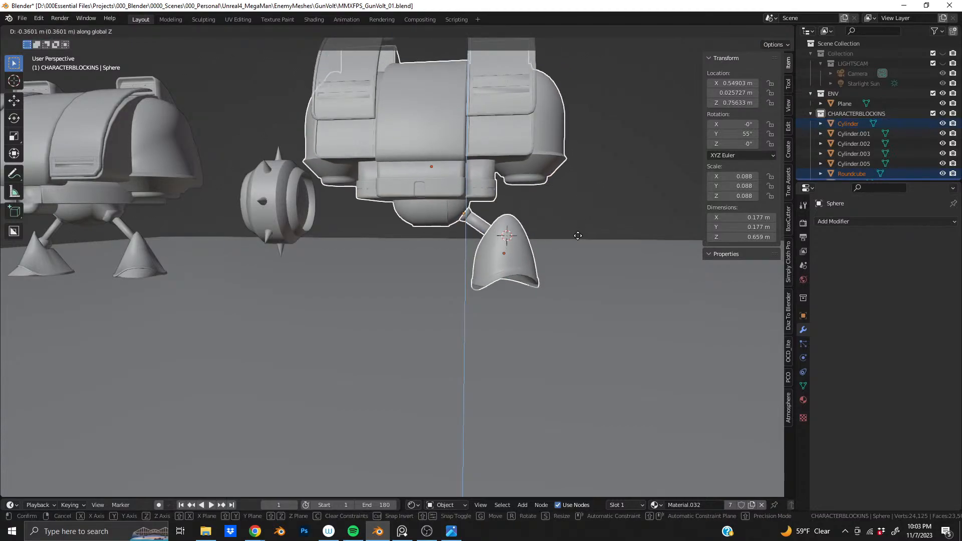
{"action": "right_click", "coordinate": [544, 129]}
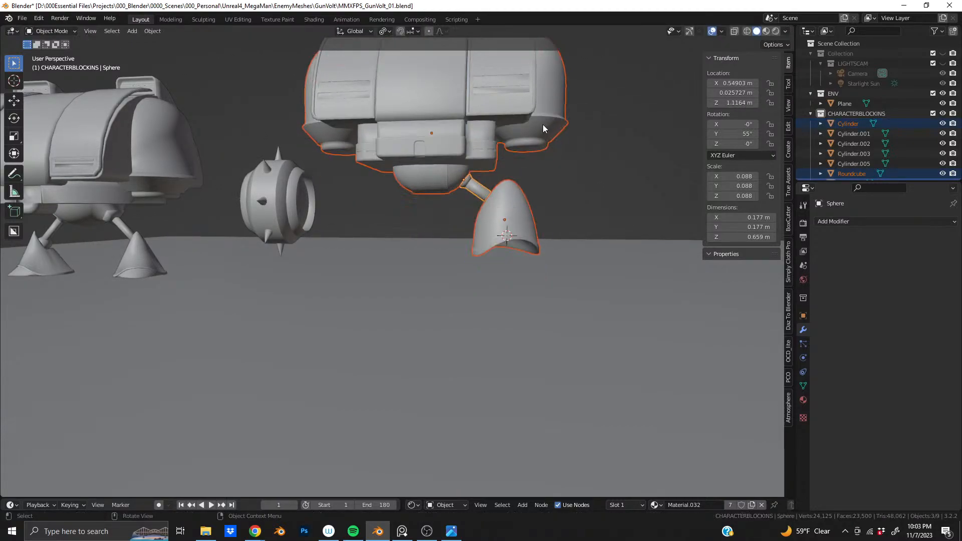
Lower the body, leg strut, upper shell parts and Roundcube together about 0.354 m along global Z, and reselect only the Roundcube
{"action": "key", "text": "g"}
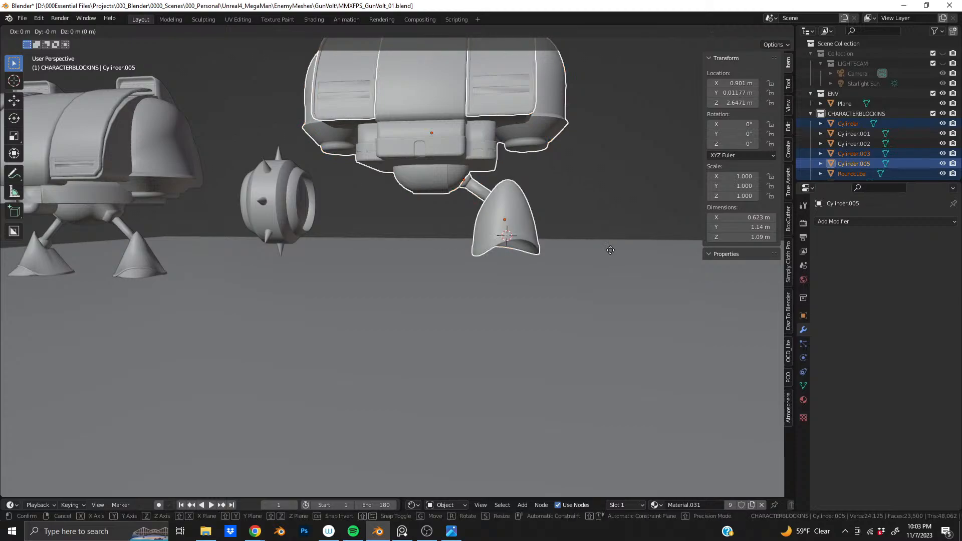
{"action": "key", "text": "z"}
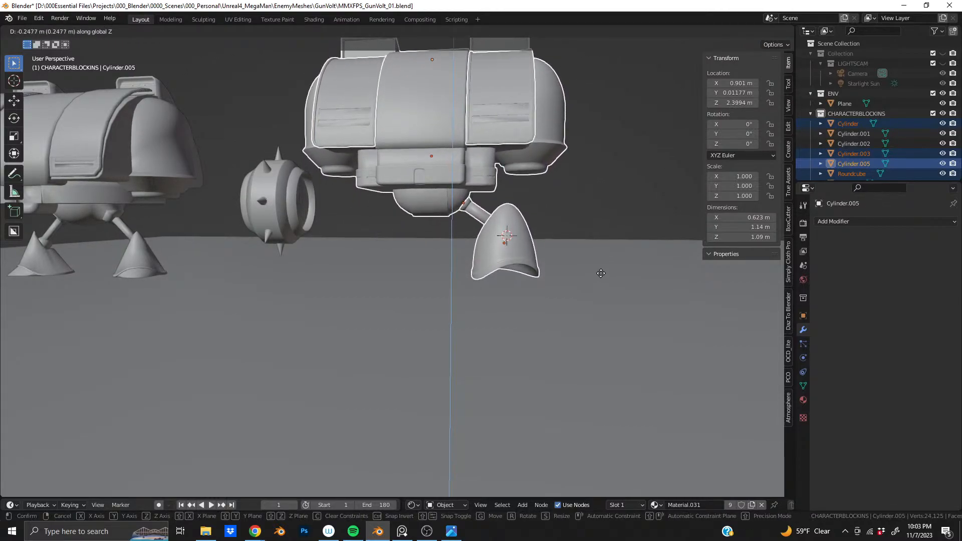
{"action": "left_click", "coordinate": [602, 278]}
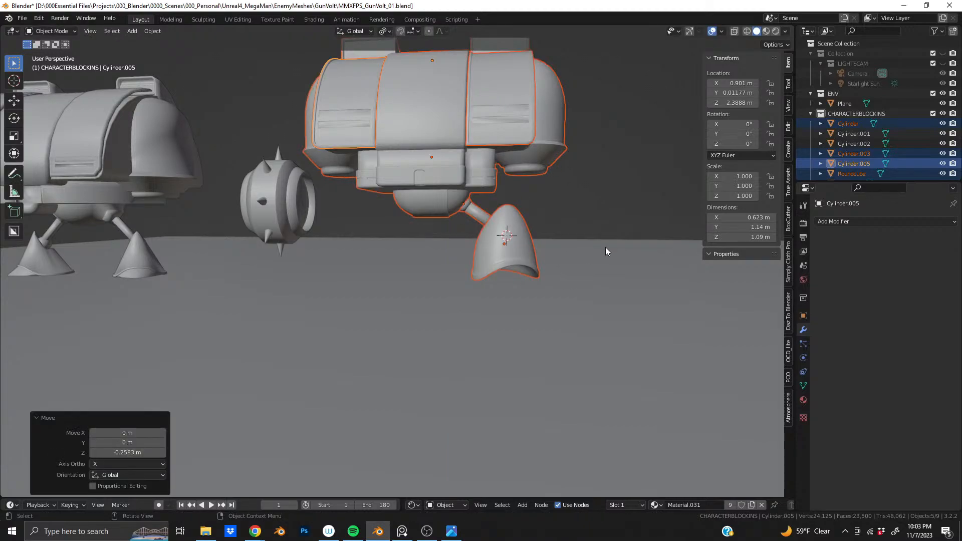
{"action": "key", "text": "g"}
{"action": "key", "text": "z"}
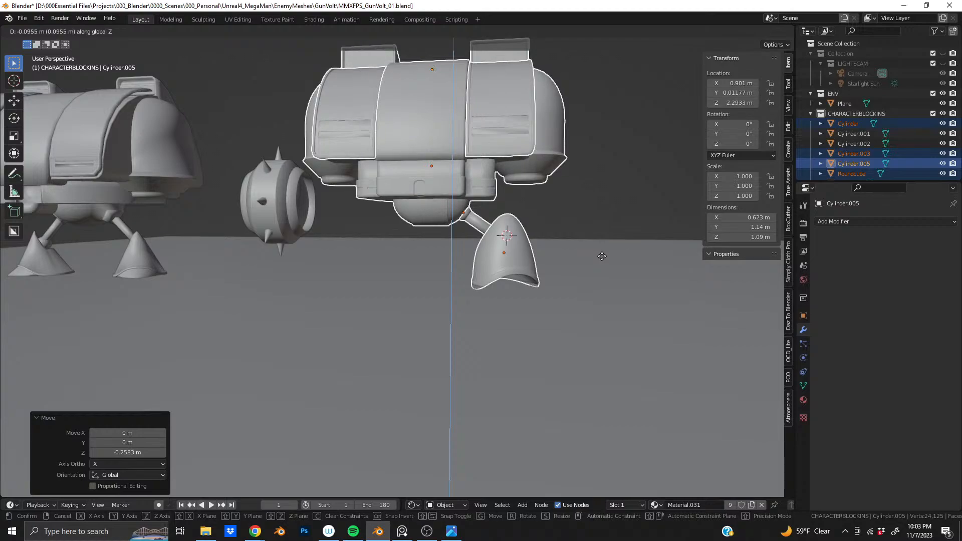
{"action": "left_click", "coordinate": [604, 257]}
{"action": "left_click", "coordinate": [527, 265]}
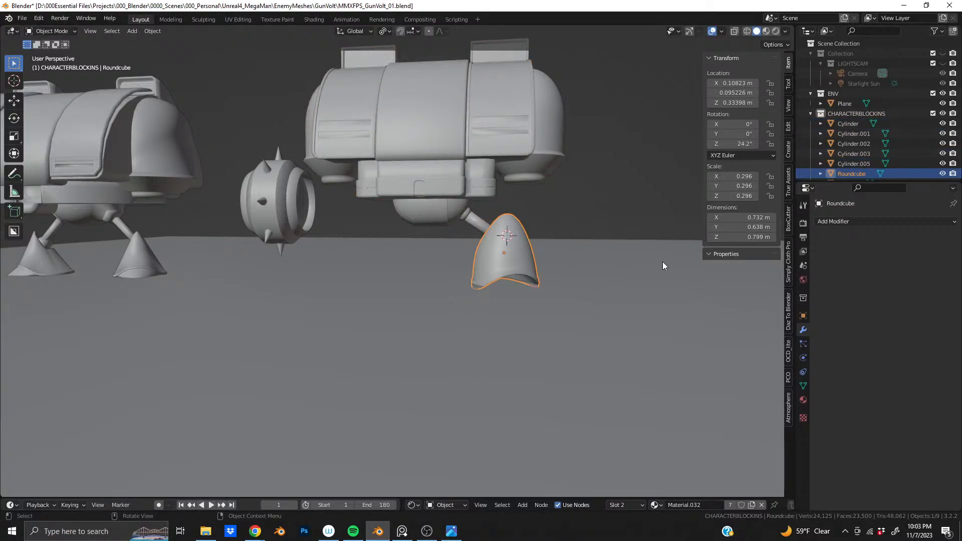
Try to scale the Roundcube uniformly to about 94% of its size
{"action": "key", "text": "s"}
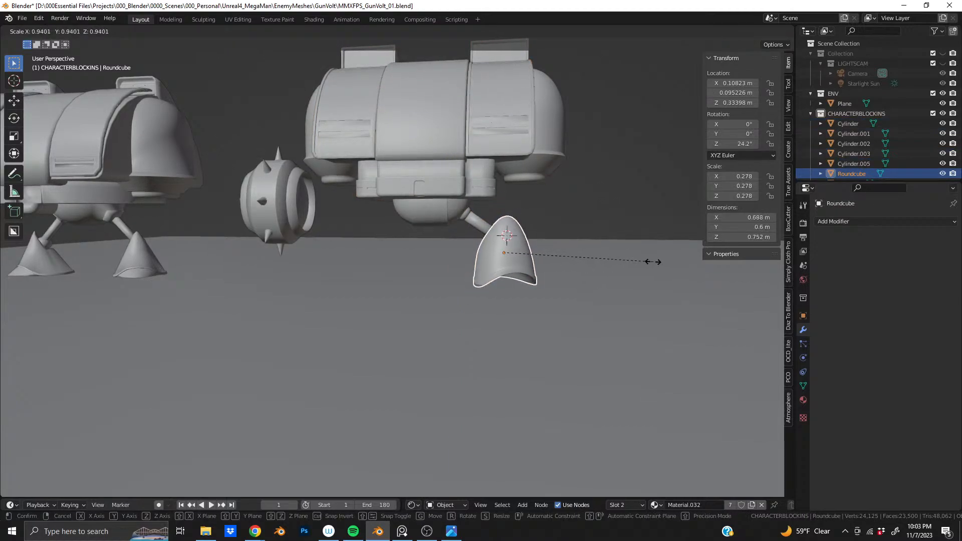
{"action": "left_click", "coordinate": [651, 261]}
Isolate the Roundcube in local view and set its origin to the 3D cursor placed in its socket hollow
{"action": "middle_click_drag", "start_coordinate": [529, 239], "coordinate": [408, 300]}
{"action": "scroll", "coordinate": [471, 293], "scroll_direction": "up", "scroll_amount": 8}
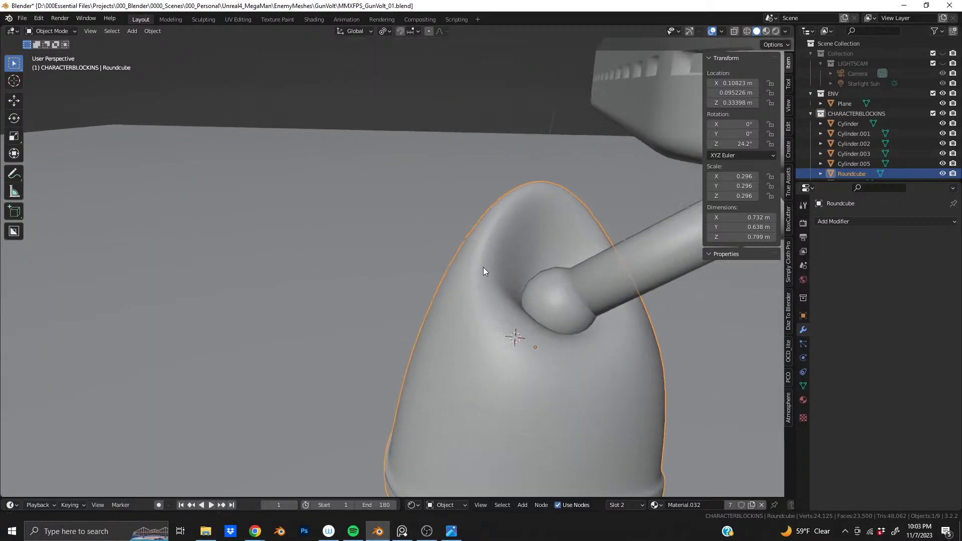
{"action": "middle_click_drag", "start_coordinate": [501, 278], "coordinate": [361, 269], "text": "shift"}
{"action": "scroll", "coordinate": [375, 294], "scroll_direction": "up", "scroll_amount": 3}
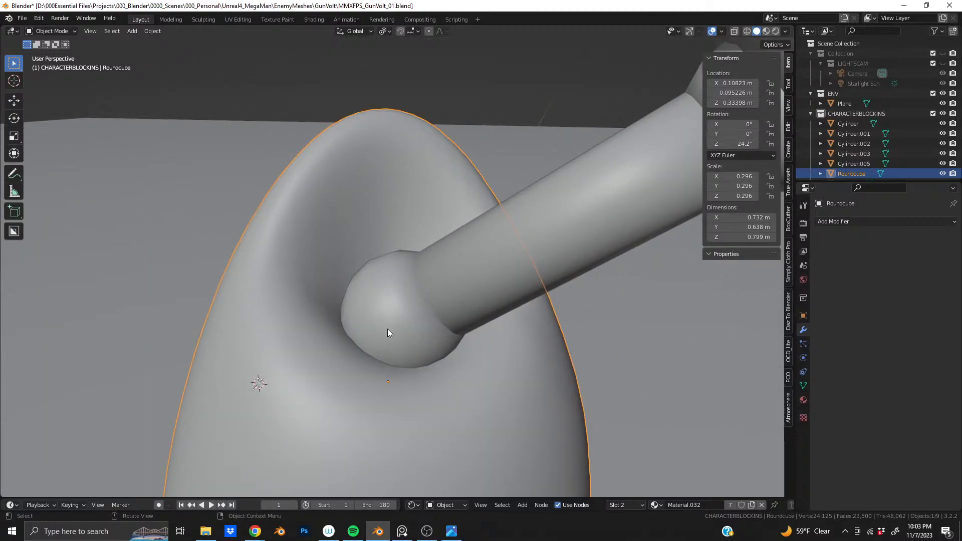
{"action": "key", "text": "KP_Divide"}
{"action": "scroll", "coordinate": [416, 246], "scroll_direction": "up", "scroll_amount": 4}
{"action": "middle_click_drag", "start_coordinate": [429, 208], "coordinate": [419, 237]}
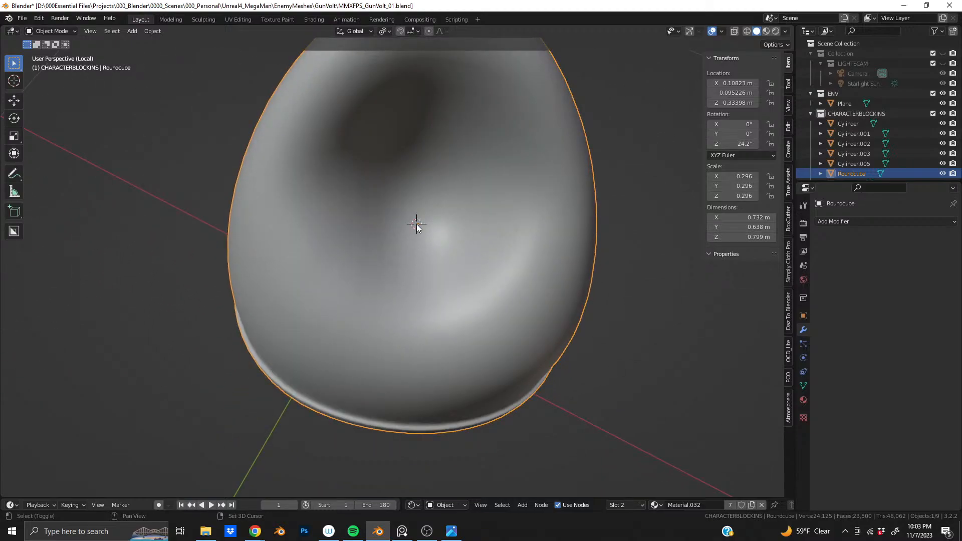
{"action": "right_click", "coordinate": [416, 227]}
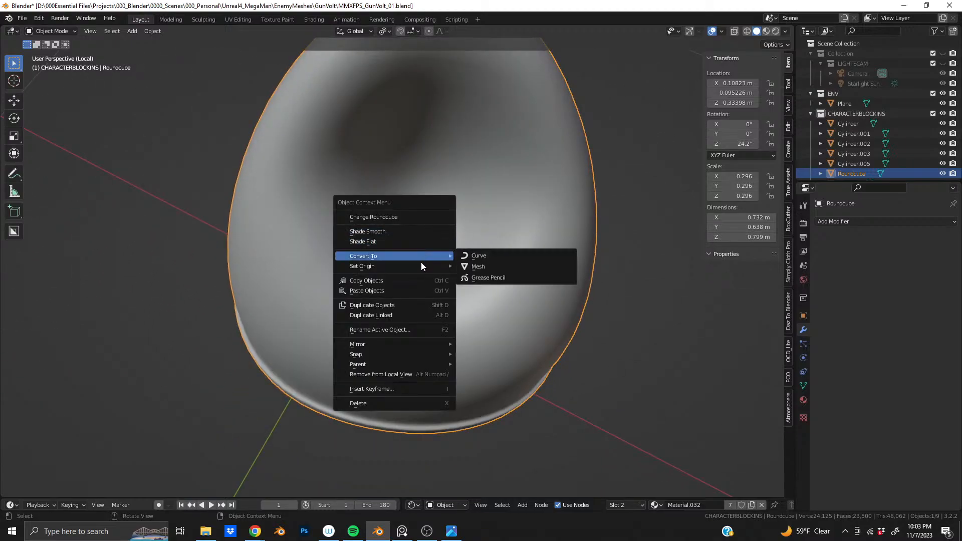
{"action": "mouse_move", "coordinate": [421, 265]}
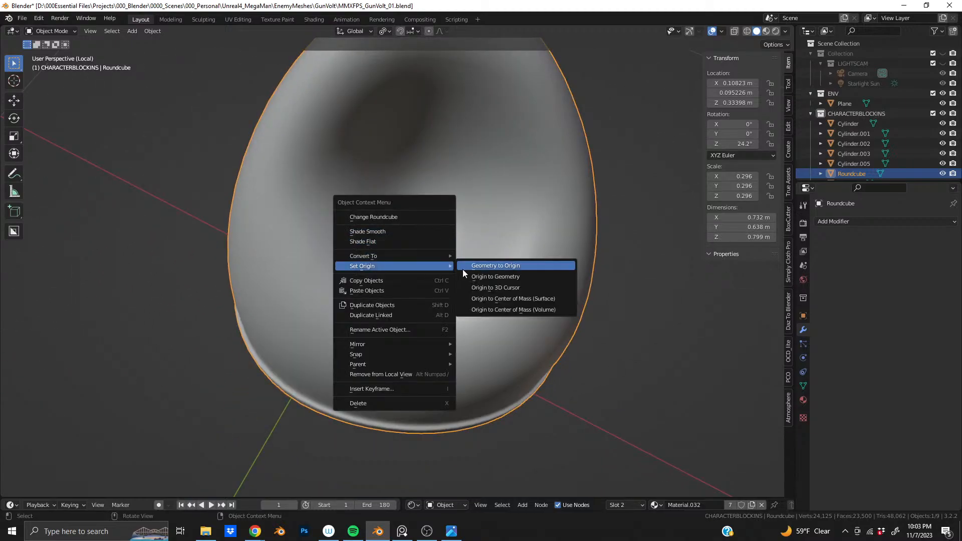
{"action": "left_click", "coordinate": [522, 287]}
{"action": "middle_click_drag", "start_coordinate": [337, 245], "coordinate": [431, 179]}
{"action": "scroll", "coordinate": [376, 235], "scroll_direction": "down", "scroll_amount": 3}
{"action": "middle_click_drag", "start_coordinate": [386, 271], "coordinate": [454, 299]}
{"action": "key", "text": "KP_Divide"}
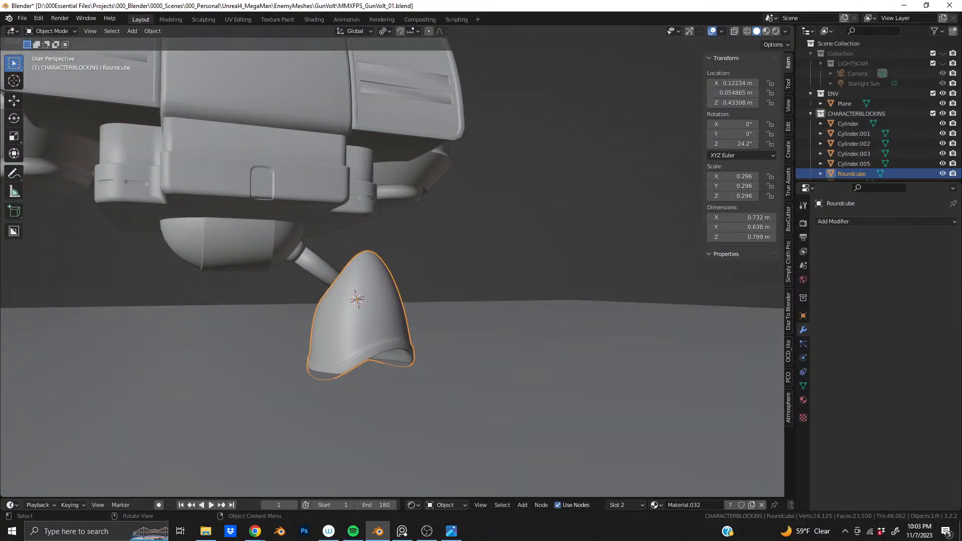
Shrink the Roundcube uniformly around its socket origin by 0.925 and again by 0.905, to a scale of about 0.248
{"action": "key", "text": "s"}
{"action": "left_click", "coordinate": [491, 334]}
{"action": "middle_click_drag", "start_coordinate": [490, 332], "coordinate": [410, 272]}
{"action": "scroll", "coordinate": [276, 280], "scroll_direction": "down", "scroll_amount": 7}
{"action": "scroll", "coordinate": [411, 272], "scroll_direction": "up", "scroll_amount": 4}
{"action": "middle_click_drag", "start_coordinate": [498, 263], "coordinate": [454, 266]}
{"action": "key", "text": "s"}
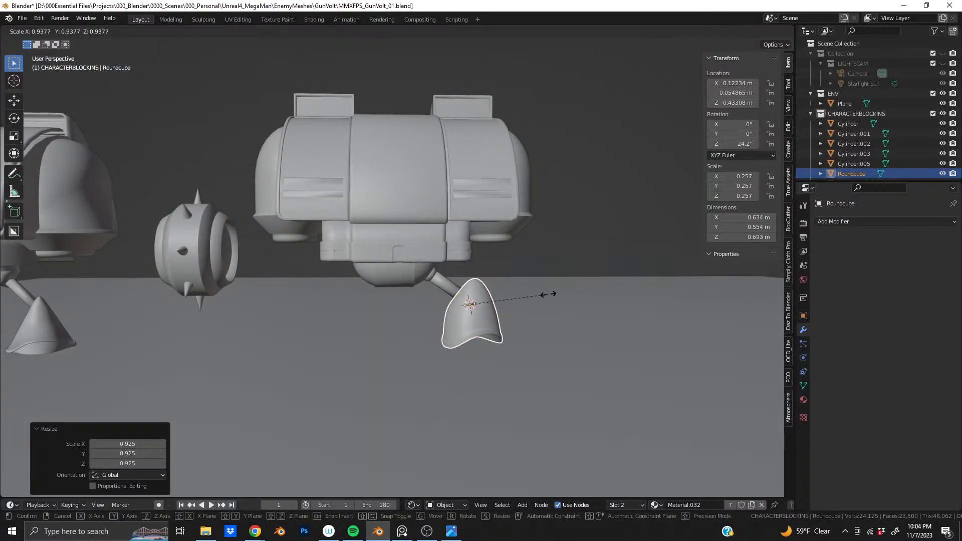
{"action": "left_click", "coordinate": [545, 293]}
Fine-tune the Roundcube's uniform scale from the back orthographic view
{"action": "middle_click_drag", "start_coordinate": [497, 313], "coordinate": [480, 299], "text": "alt"}
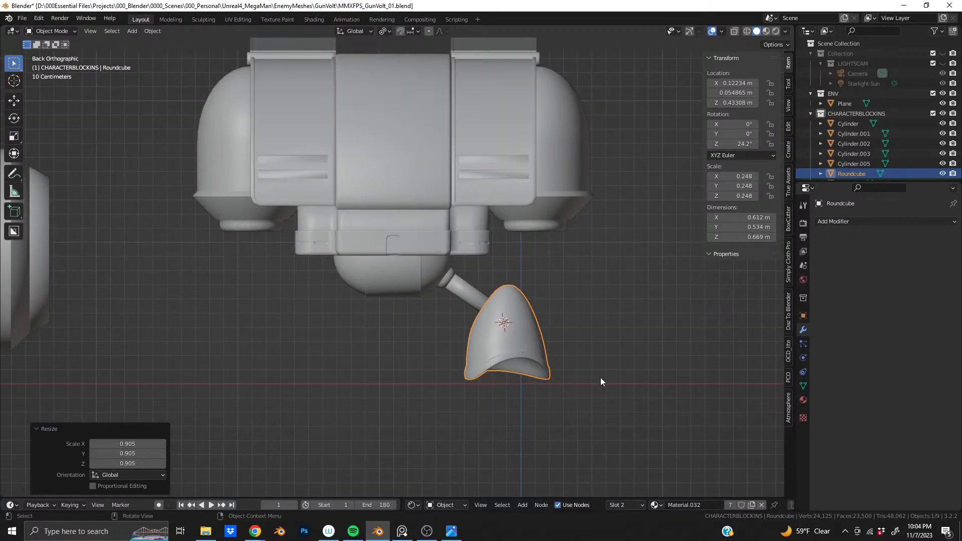
{"action": "key", "text": "s"}
{"action": "left_click", "coordinate": [584, 371]}
Select the leg strut and check from several sides how its ball joint fits the resized Roundcube
{"action": "middle_click_drag", "start_coordinate": [584, 371], "coordinate": [214, 317]}
{"action": "scroll", "coordinate": [461, 334], "scroll_direction": "up", "scroll_amount": 2}
{"action": "left_click", "coordinate": [425, 277]}
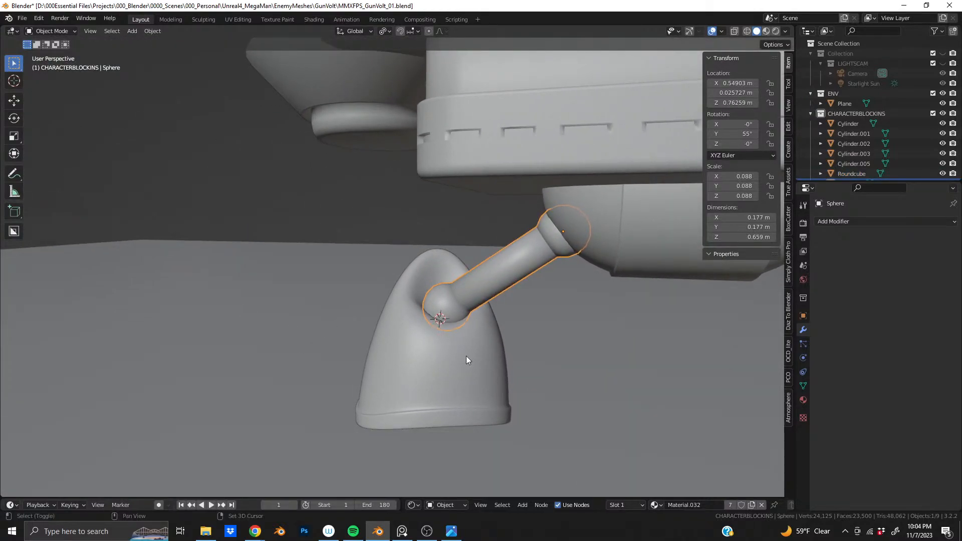
{"action": "middle_click_drag", "start_coordinate": [404, 375], "coordinate": [694, 315]}
{"action": "scroll", "coordinate": [694, 316], "scroll_direction": "down", "scroll_amount": 6}
{"action": "middle_click_drag", "start_coordinate": [444, 312], "coordinate": [394, 337]}
{"action": "middle_click_drag", "start_coordinate": [402, 264], "coordinate": [428, 274]}
Deselect all objects and save MMXFPS_GunVolt_01.blend
{"action": "left_click", "coordinate": [531, 309]}
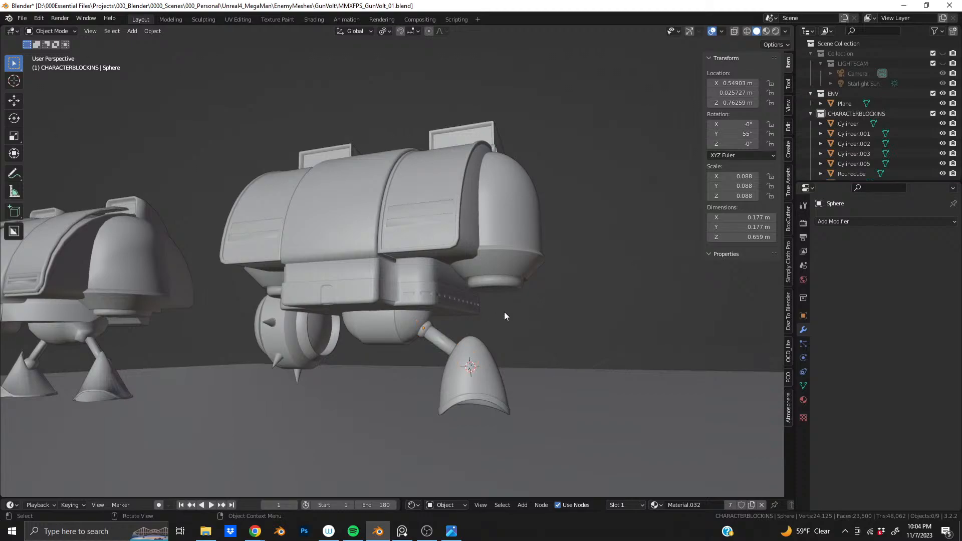
{"action": "middle_click_drag", "start_coordinate": [531, 309], "coordinate": [360, 243]}
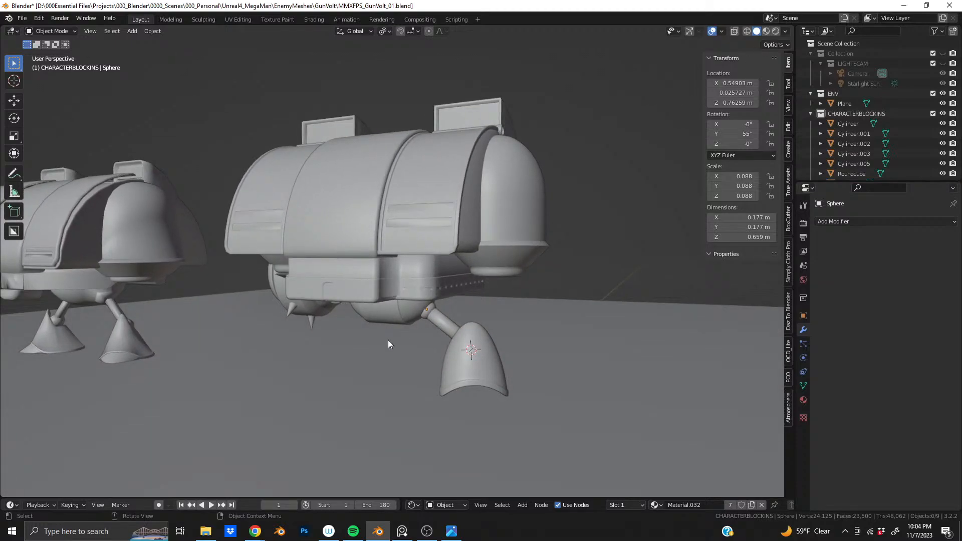
{"action": "middle_click_drag", "start_coordinate": [488, 383], "coordinate": [467, 388], "text": "shift"}
{"action": "scroll", "coordinate": [467, 388], "scroll_direction": "up", "scroll_amount": 2}
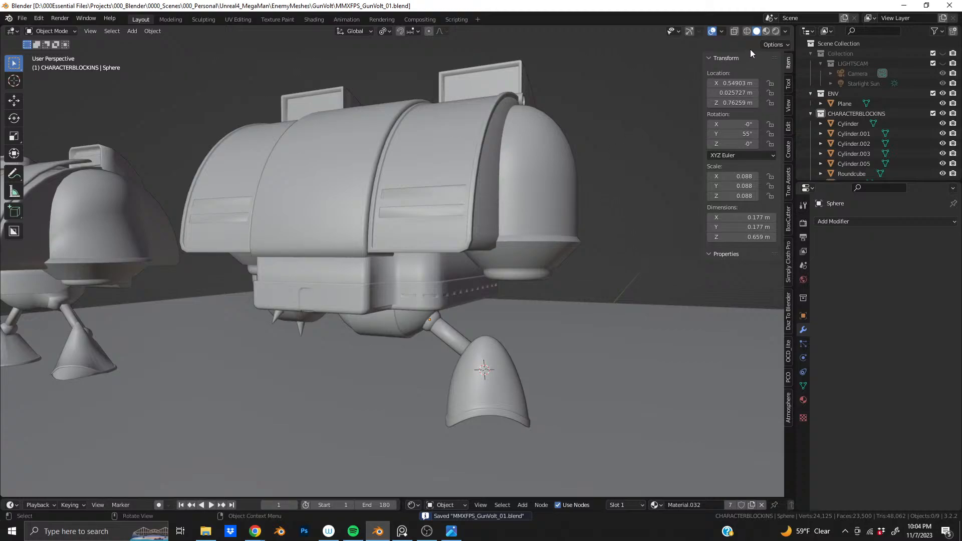
Preview the enemy in Rendered viewport shading and examine the foot and body from several rear angles
{"action": "left_click", "coordinate": [777, 31]}
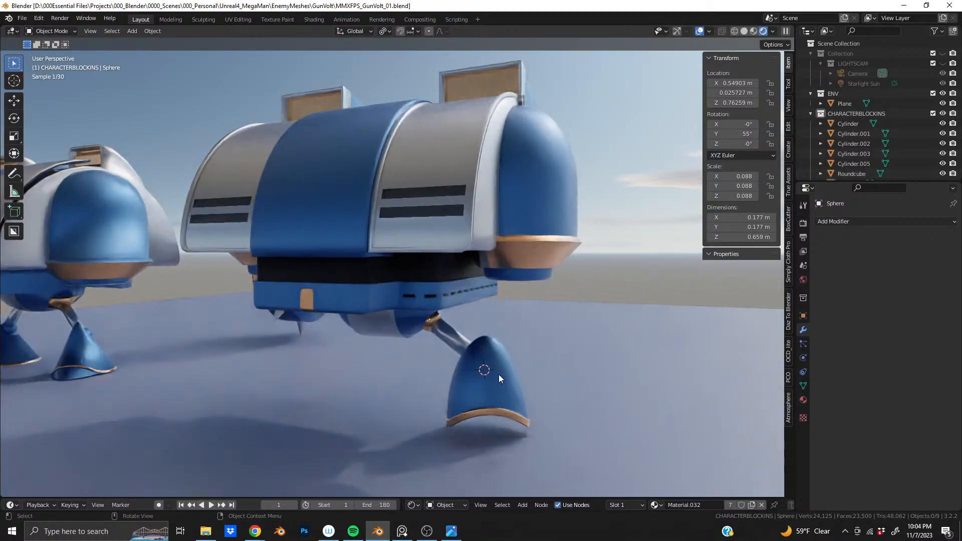
{"action": "middle_click_drag", "start_coordinate": [495, 379], "coordinate": [473, 364]}
{"action": "middle_click_drag", "start_coordinate": [295, 251], "coordinate": [409, 244]}
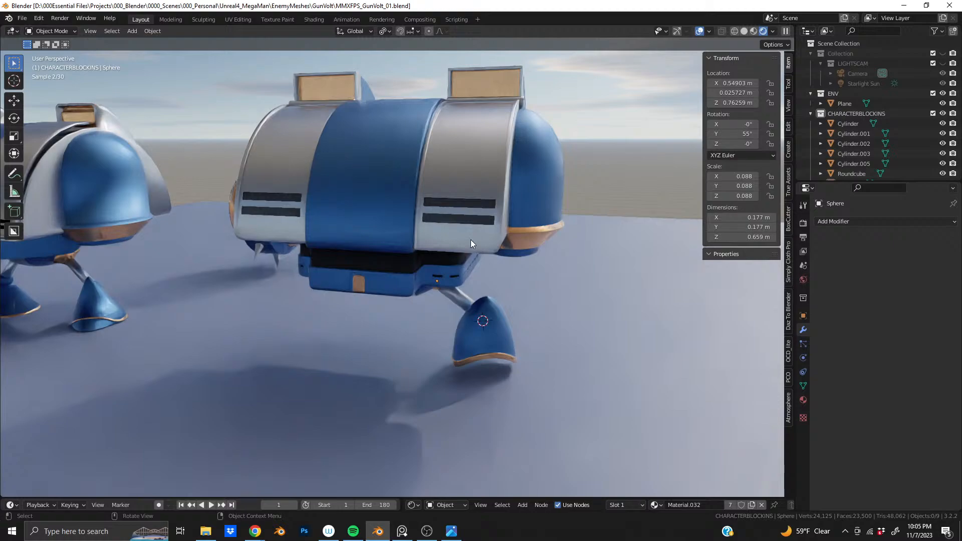
{"action": "middle_click_drag", "start_coordinate": [386, 277], "coordinate": [434, 280]}
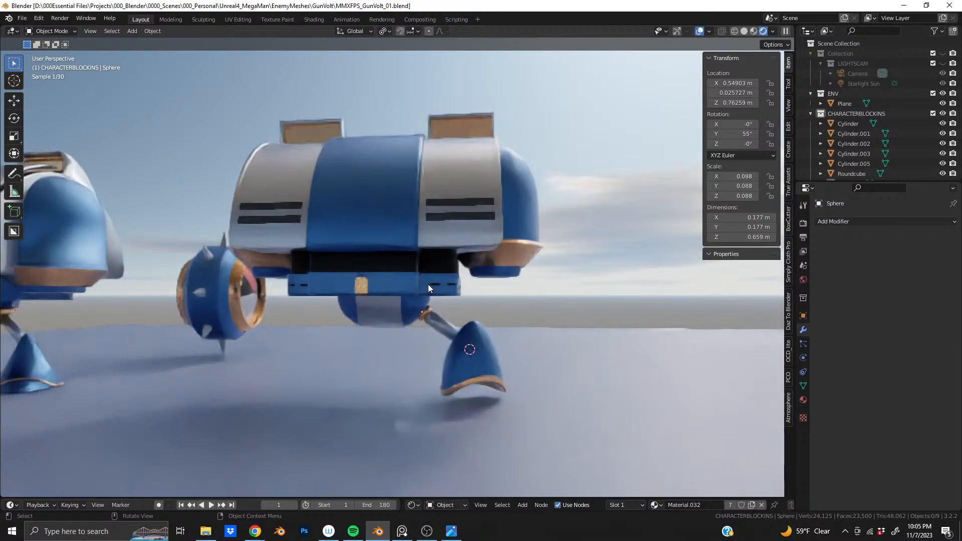
{"action": "scroll", "coordinate": [405, 289], "scroll_direction": "down", "scroll_amount": 1}
{"action": "scroll", "coordinate": [405, 288], "scroll_direction": "up", "scroll_amount": 1}
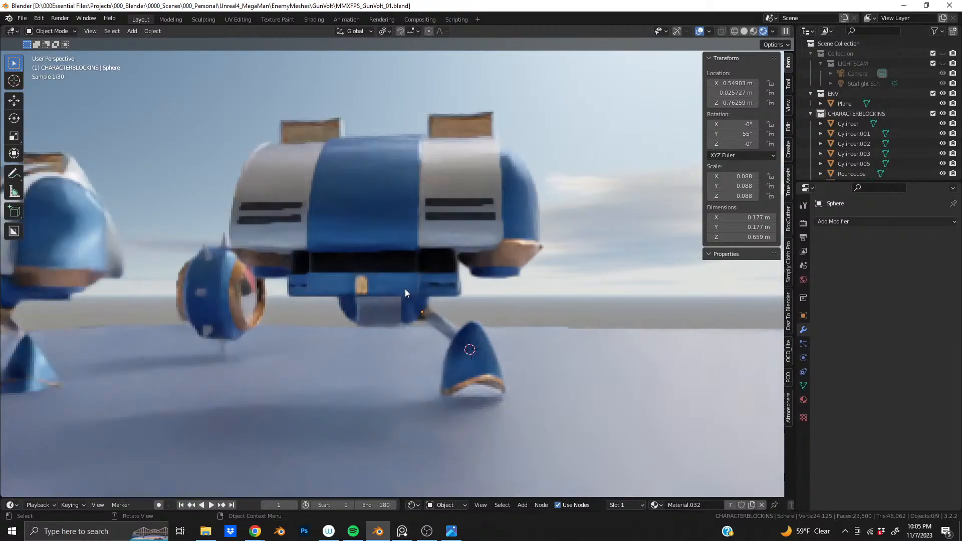
{"action": "mouse_move", "coordinate": [396, 290]}
{"action": "middle_mouse_down"}
{"action": "mouse_move", "coordinate": [357, 294]}
{"action": "mouse_move", "coordinate": [413, 288]}
{"action": "middle_mouse_up"}
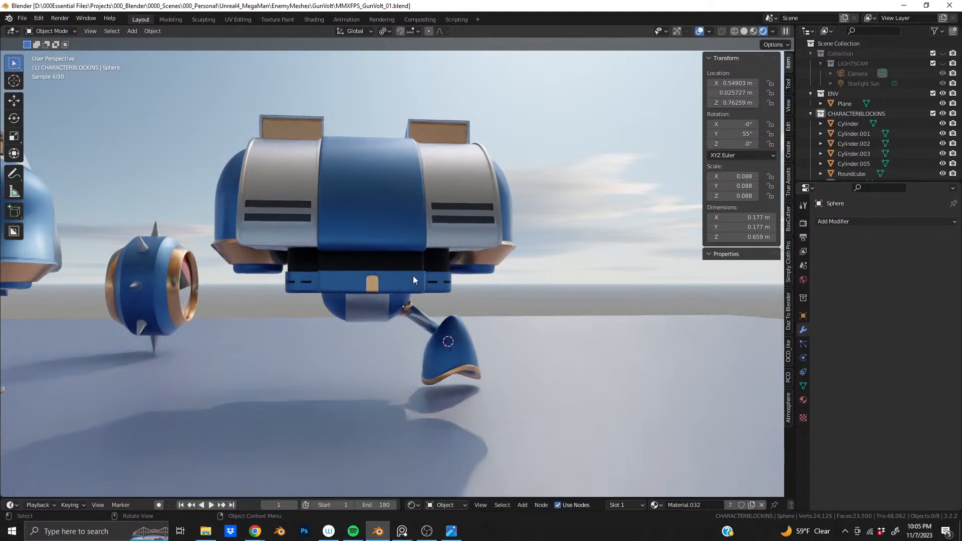
Save the file again and examine the rendered foot, leg strut and body up close and from a distance
{"action": "key", "text": "ctrl+s"}
{"action": "middle_click_drag", "start_coordinate": [371, 281], "coordinate": [389, 318]}
{"action": "scroll", "coordinate": [460, 287], "scroll_direction": "up", "scroll_amount": 5}
{"action": "mouse_move", "coordinate": [479, 329]}
{"action": "middle_mouse_down"}
{"action": "mouse_move", "coordinate": [389, 340]}
{"action": "mouse_move", "coordinate": [533, 342]}
{"action": "mouse_move", "coordinate": [479, 341]}
{"action": "middle_mouse_up"}
{"action": "scroll", "coordinate": [459, 332], "scroll_direction": "down", "scroll_amount": 6}
{"action": "scroll", "coordinate": [436, 301], "scroll_direction": "up", "scroll_amount": 3}
{"action": "middle_click_drag", "start_coordinate": [432, 295], "coordinate": [413, 332], "text": "shift"}
{"action": "scroll", "coordinate": [414, 330], "scroll_direction": "down", "scroll_amount": 1}
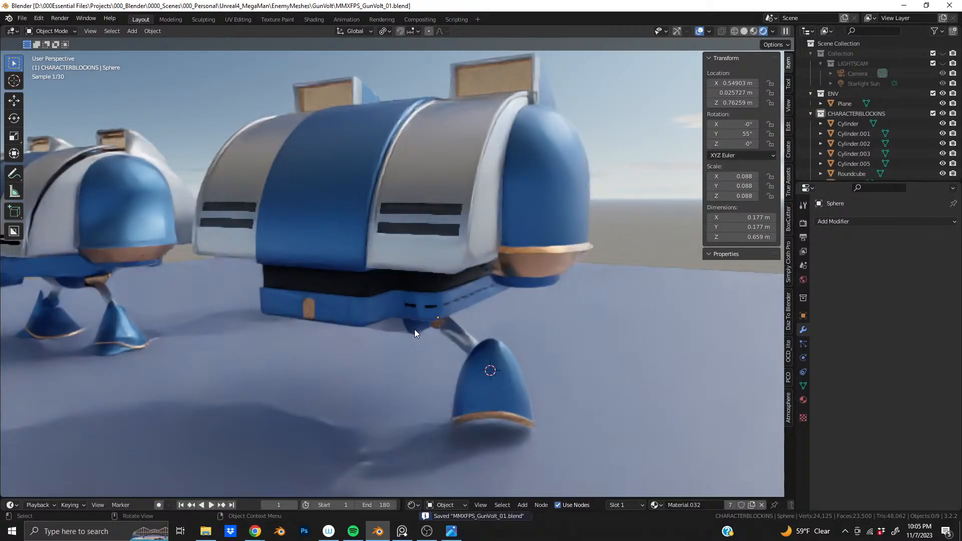
{"action": "scroll", "coordinate": [419, 315], "scroll_direction": "down", "scroll_amount": 1}
{"action": "middle_click_drag", "start_coordinate": [396, 330], "coordinate": [401, 308]}
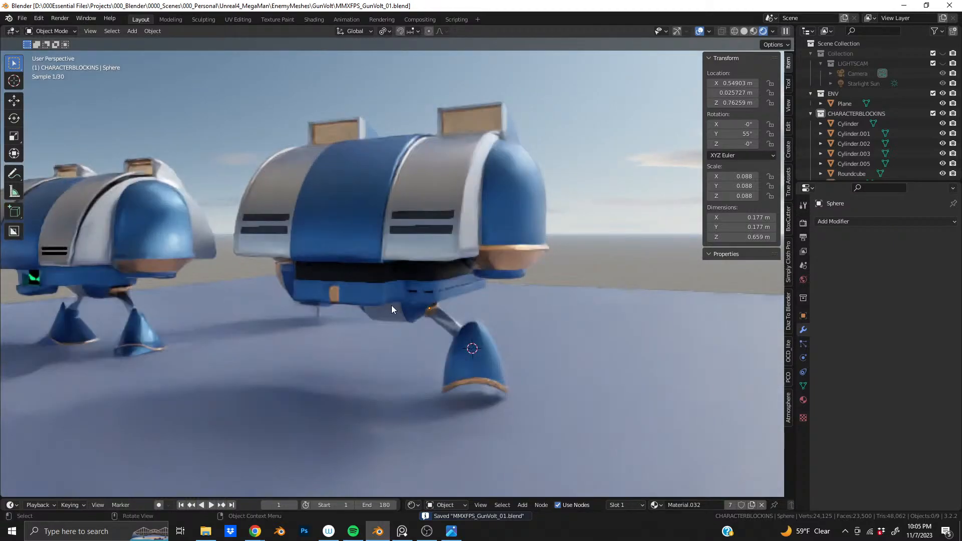